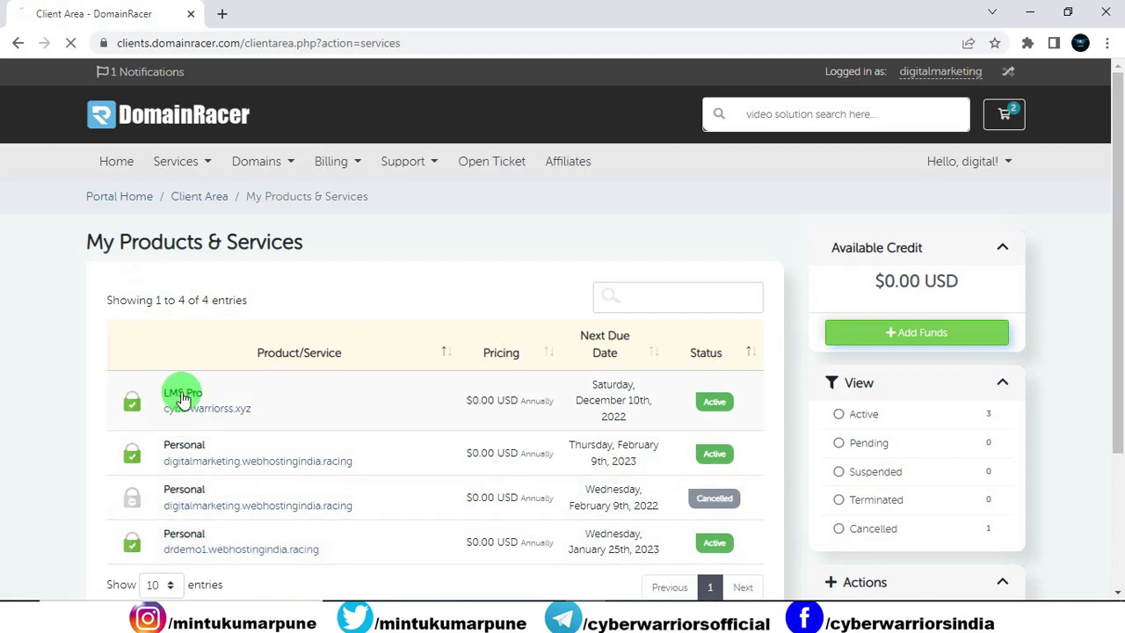
Step: Open the details of the LMS Pro service for cyberwarriorss.xyz and log in to its cPanel
left_click(179, 395)
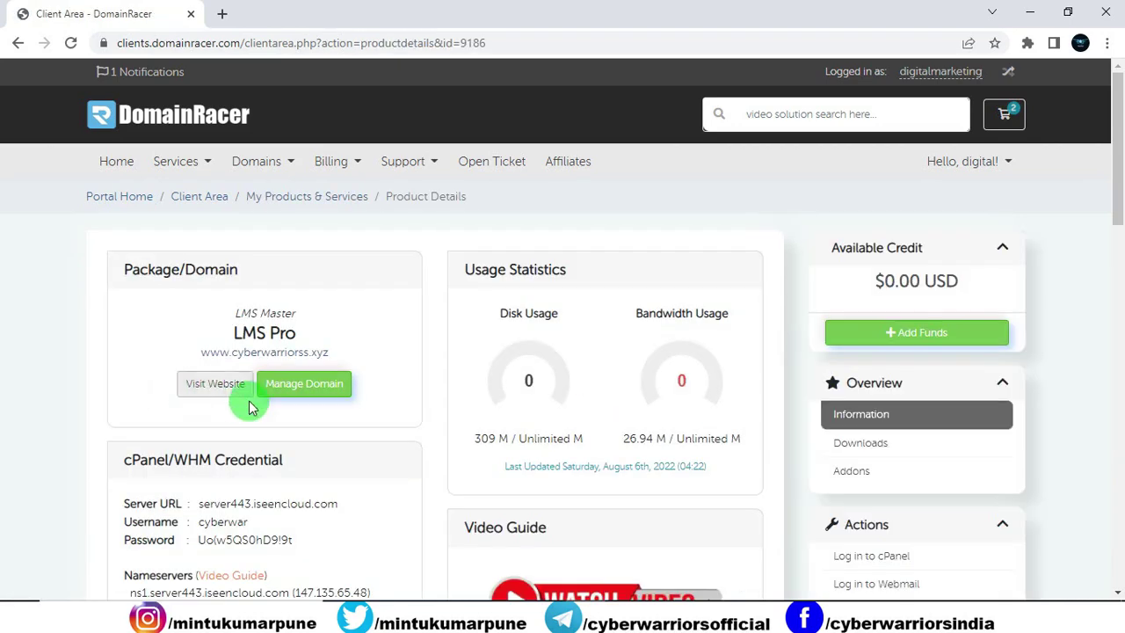
left_click(897, 559)
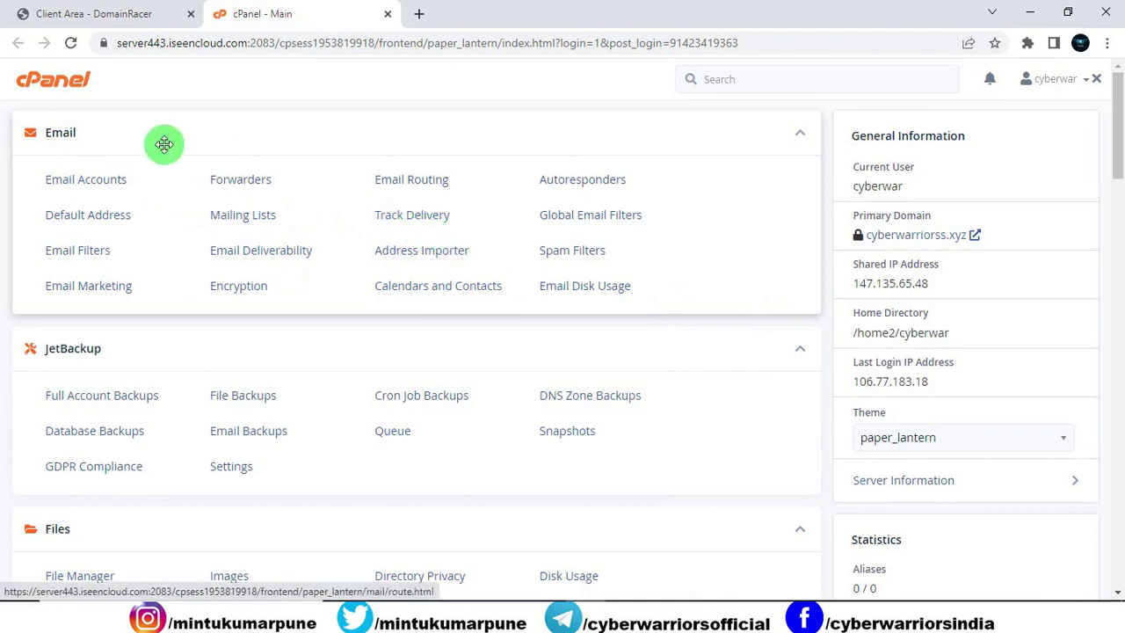
Step: Find WordPress in the Softaculous Apps Installer and open its installation form
scroll(316, 297, "down", 3)
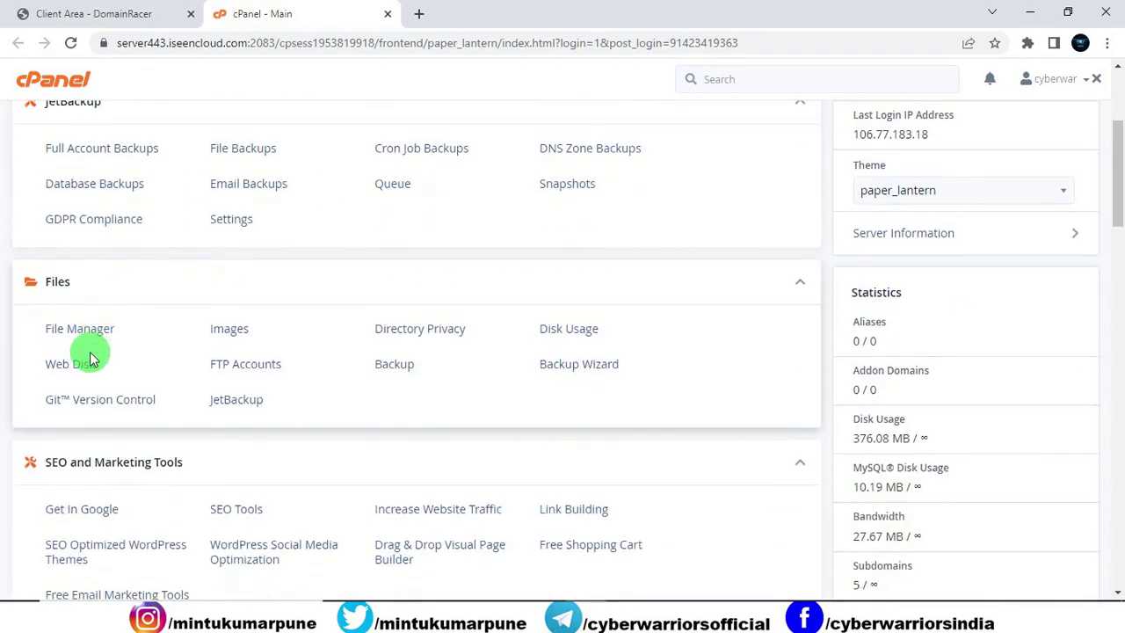
scroll(92, 355, "down", 2)
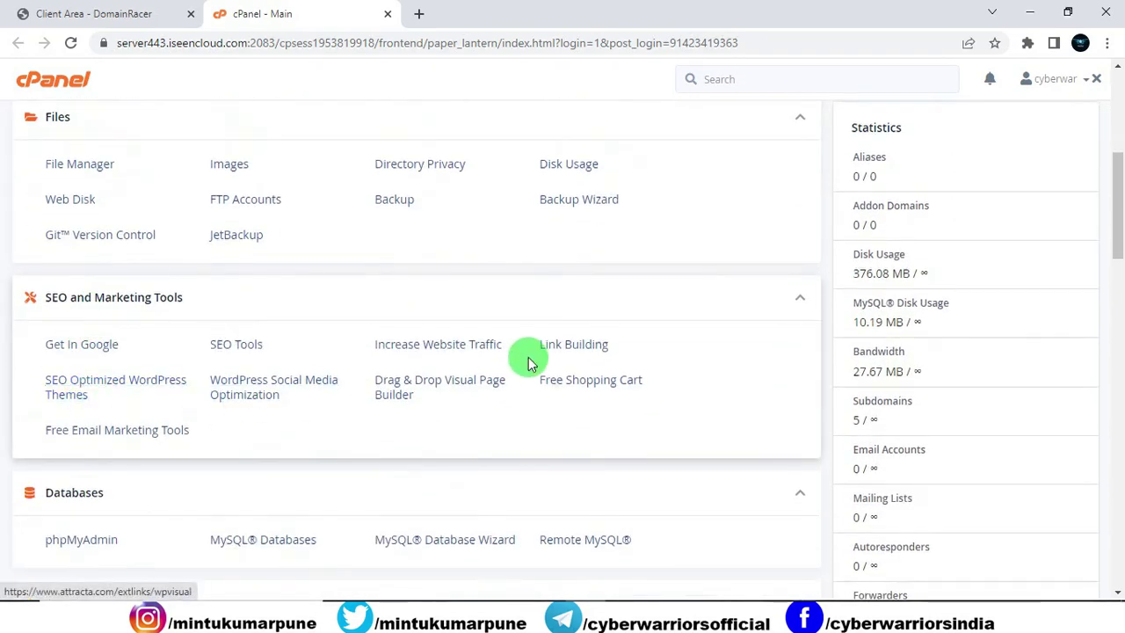
middle_click(612, 362)
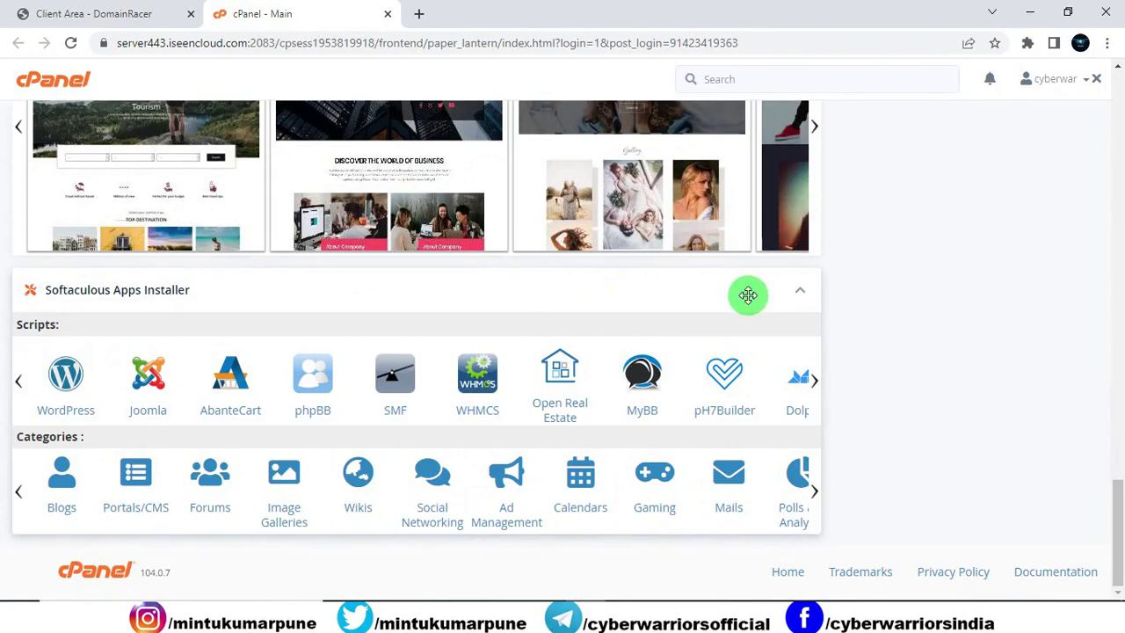
left_click(60, 380)
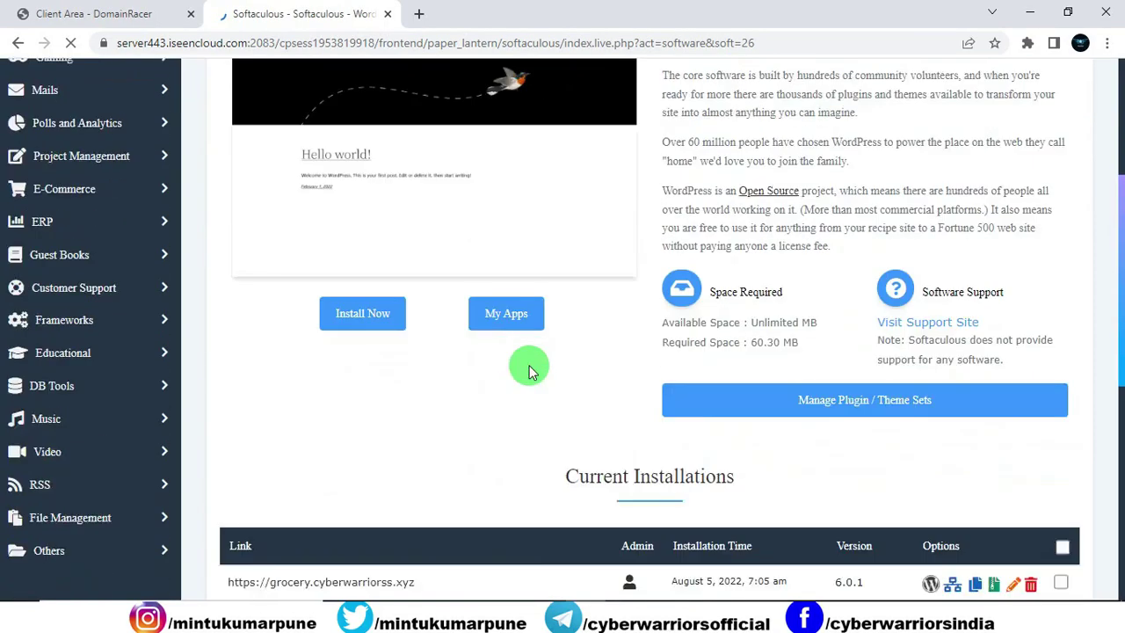
left_click(367, 304)
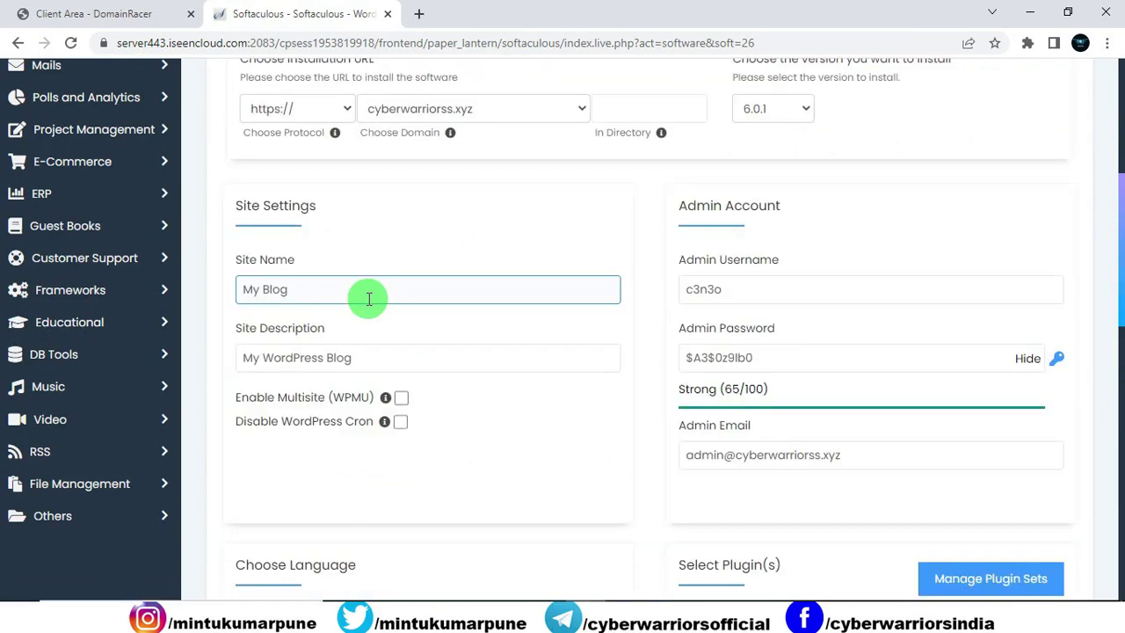
scroll(389, 307, "up", 1)
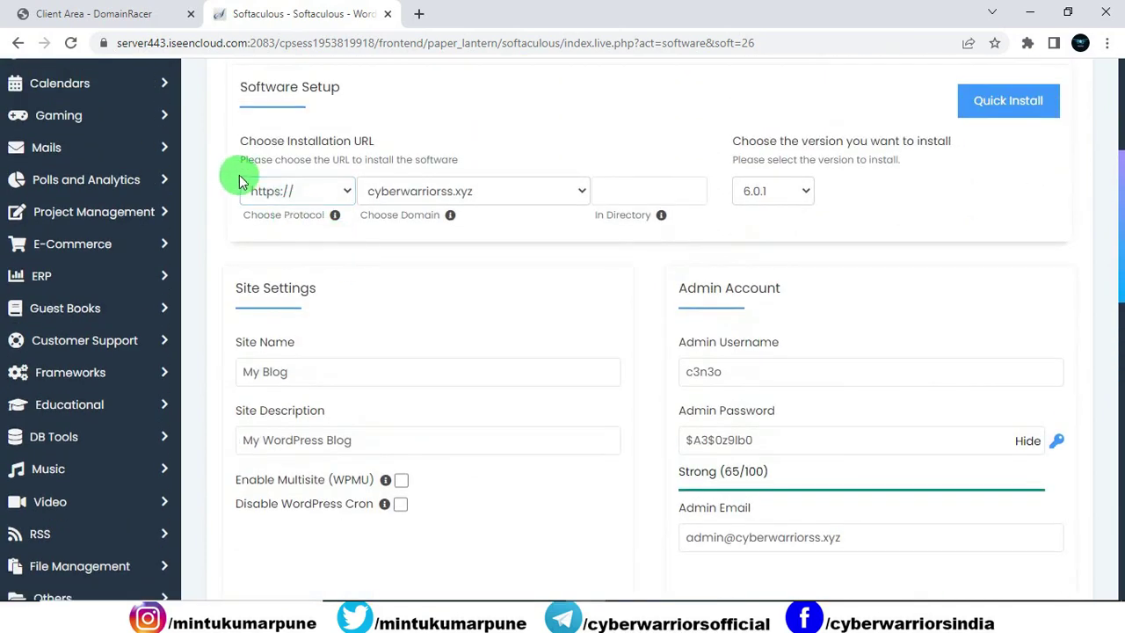
left_click(347, 191)
left_click(347, 191)
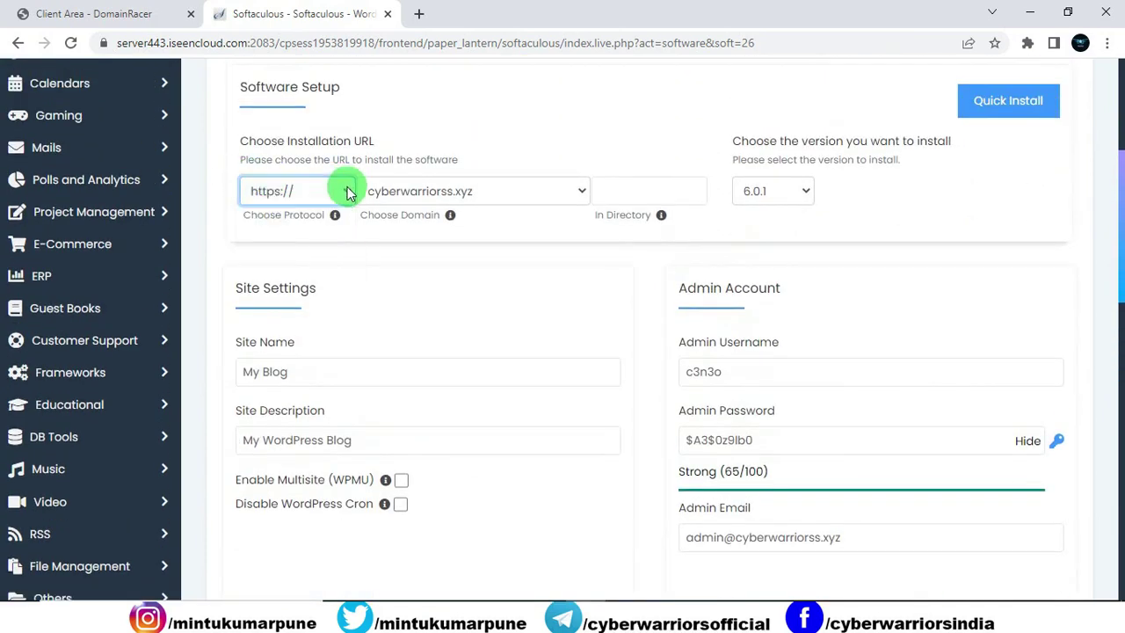
left_click(493, 196)
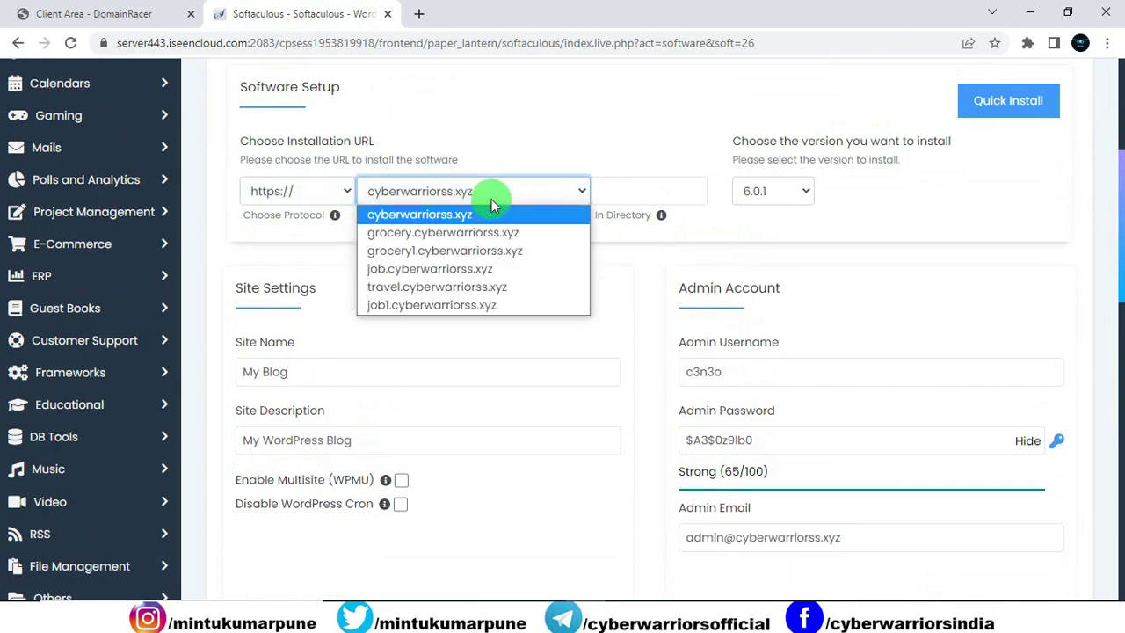
left_click(461, 288)
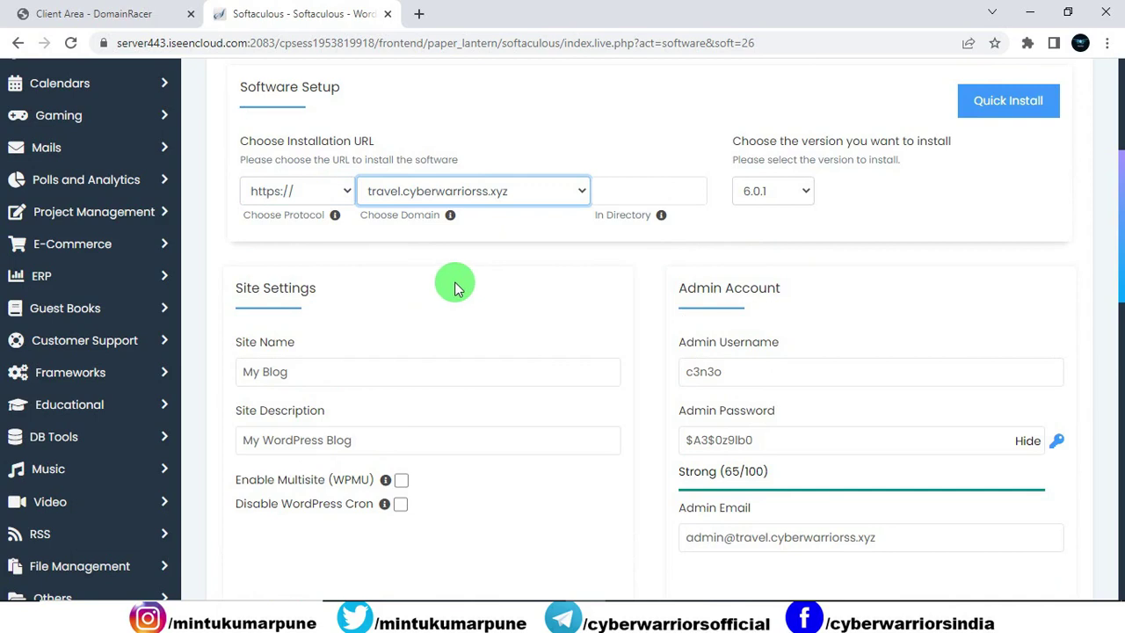
left_click(806, 191)
left_click(806, 191)
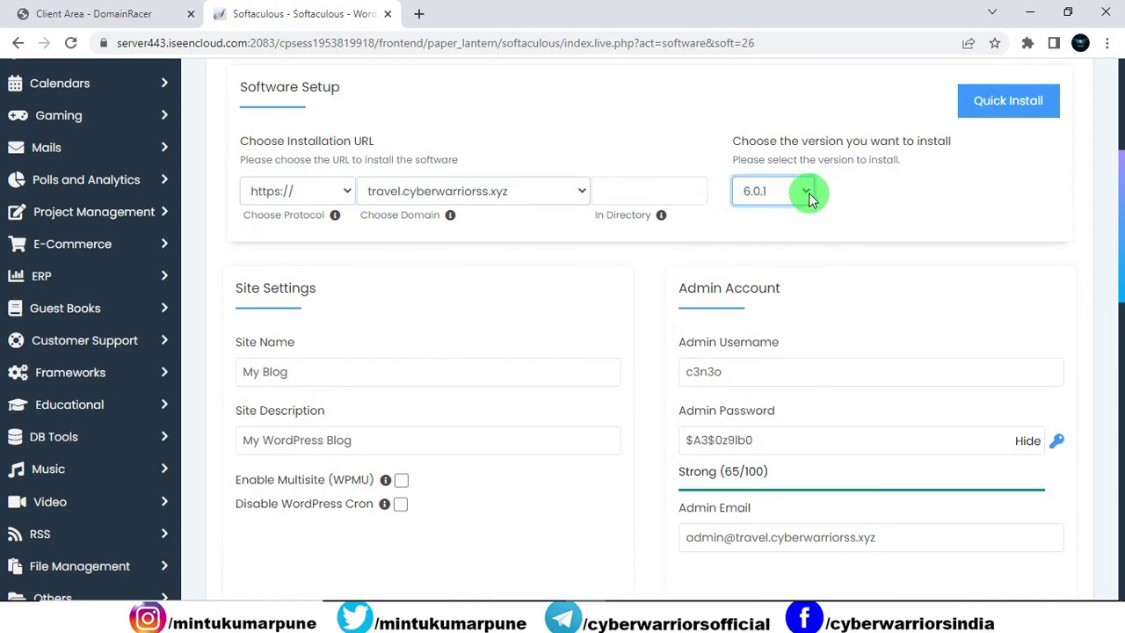
Step: Set the admin username to admin, enter a new admin password, and install WordPress
scroll(817, 246, "down", 3)
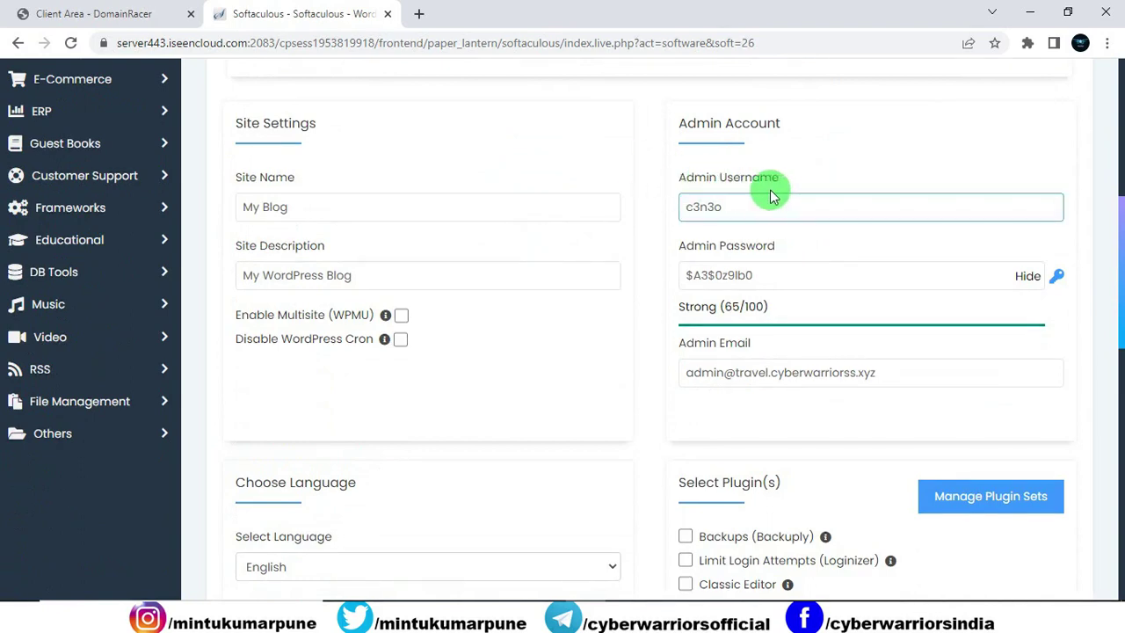
left_click(800, 268)
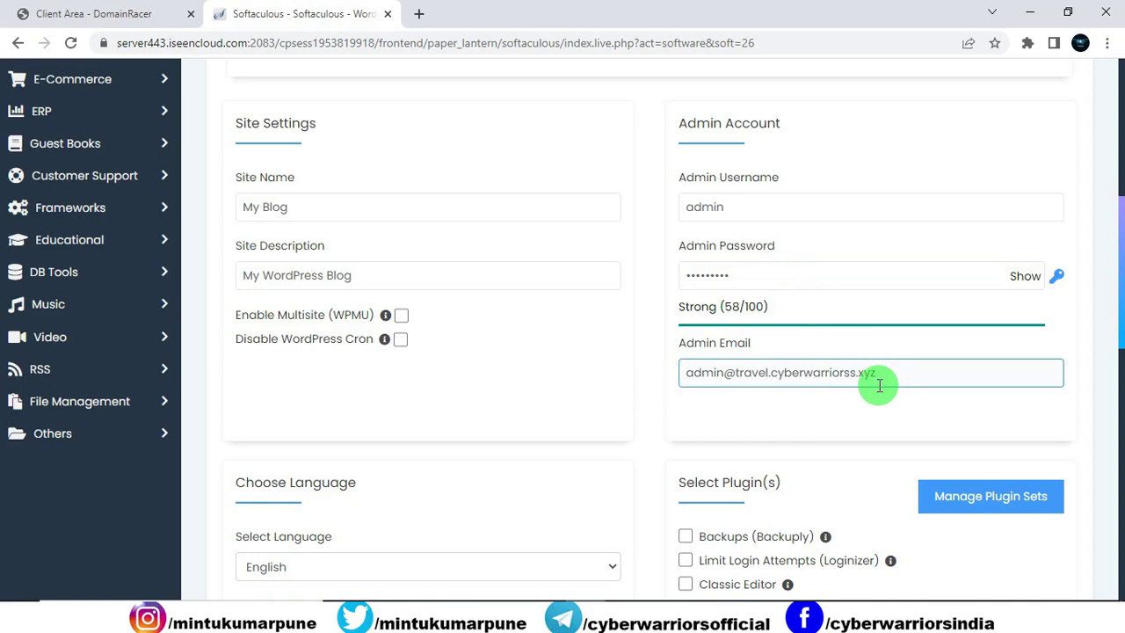
scroll(668, 387, "down", 10)
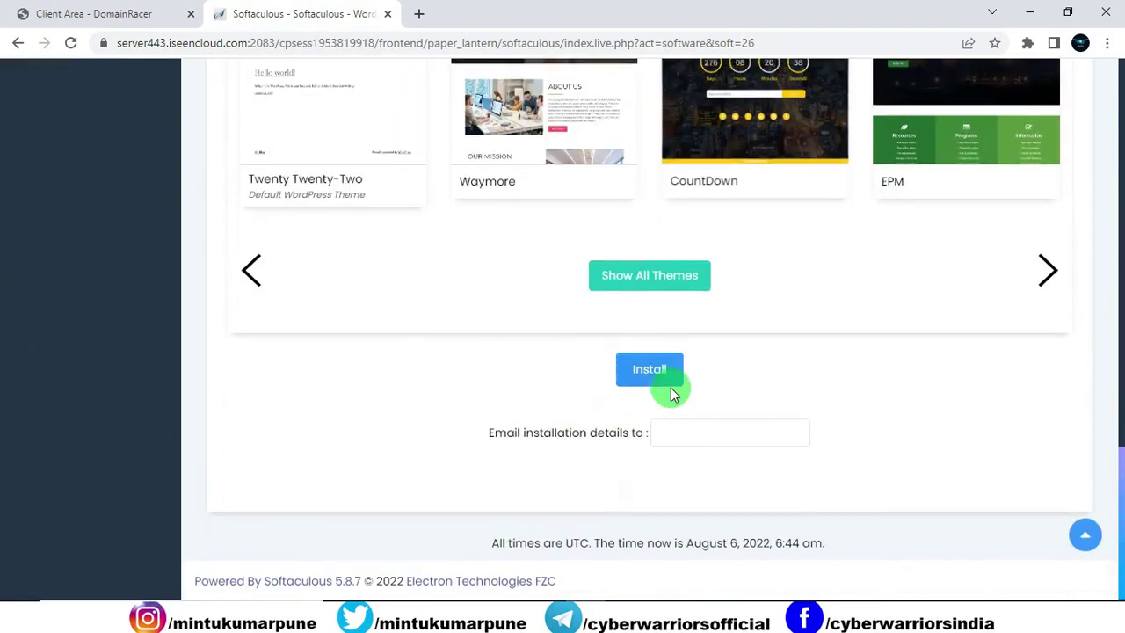
left_click(653, 373)
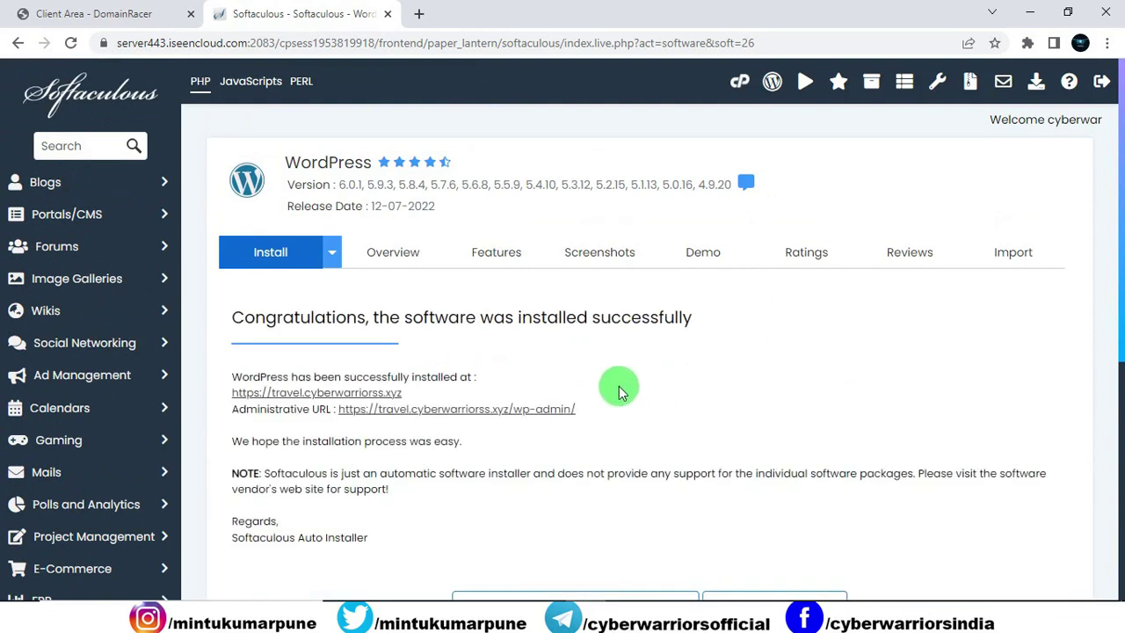
Step: Open the newly installed travel.cyberwarriorss.xyz site to view its home page, and close the client area and Softaculous pages
left_click(355, 395)
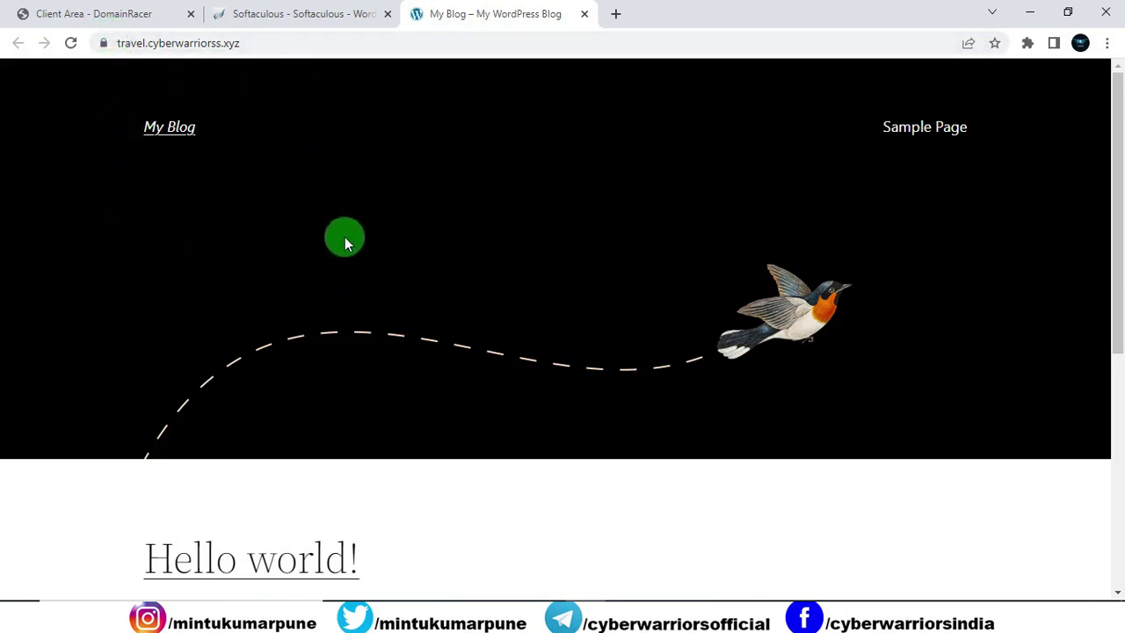
scroll(664, 250, "down", 5)
scroll(664, 255, "up", 5)
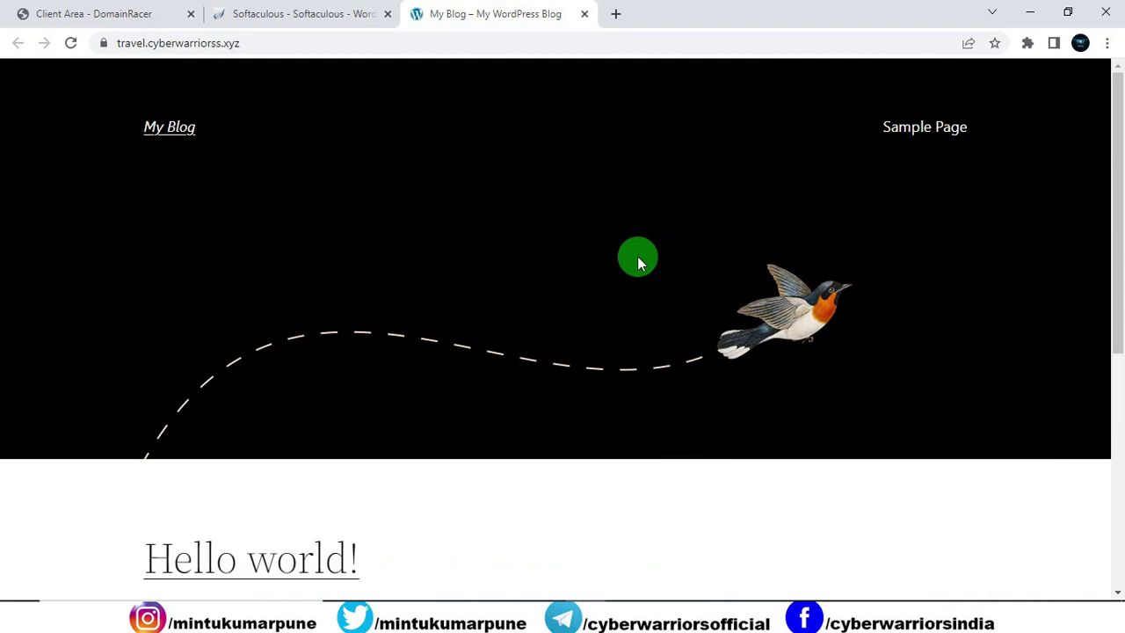
scroll(667, 263, "down", 3)
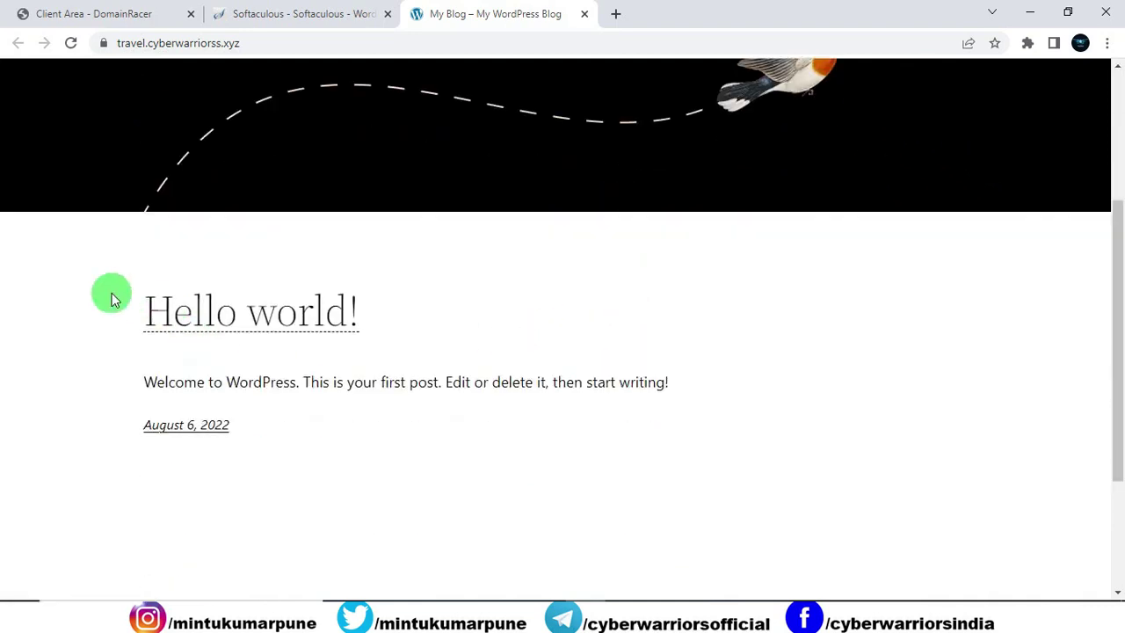
scroll(615, 362, "up", 3)
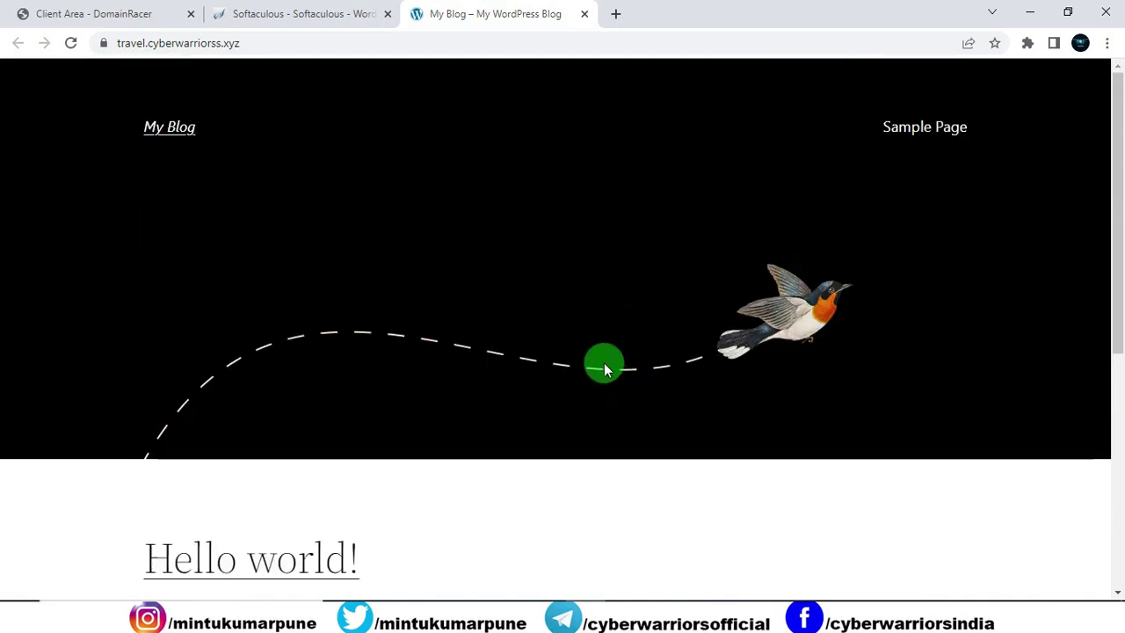
left_click(189, 16)
left_click(189, 15)
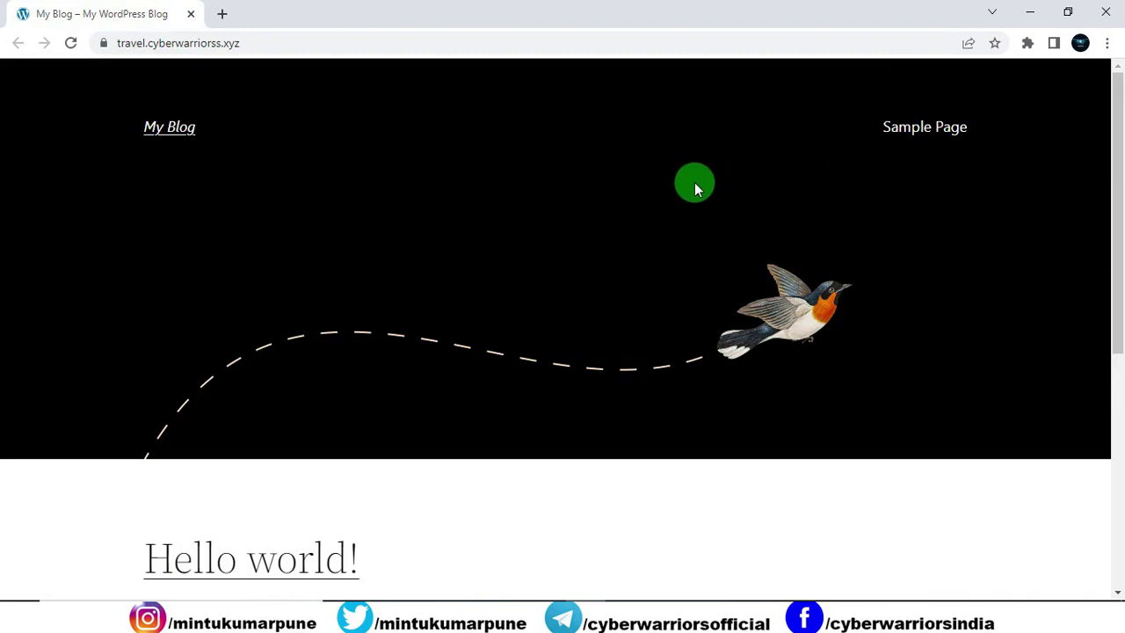
left_click(452, 48)
key("ctrl+c")
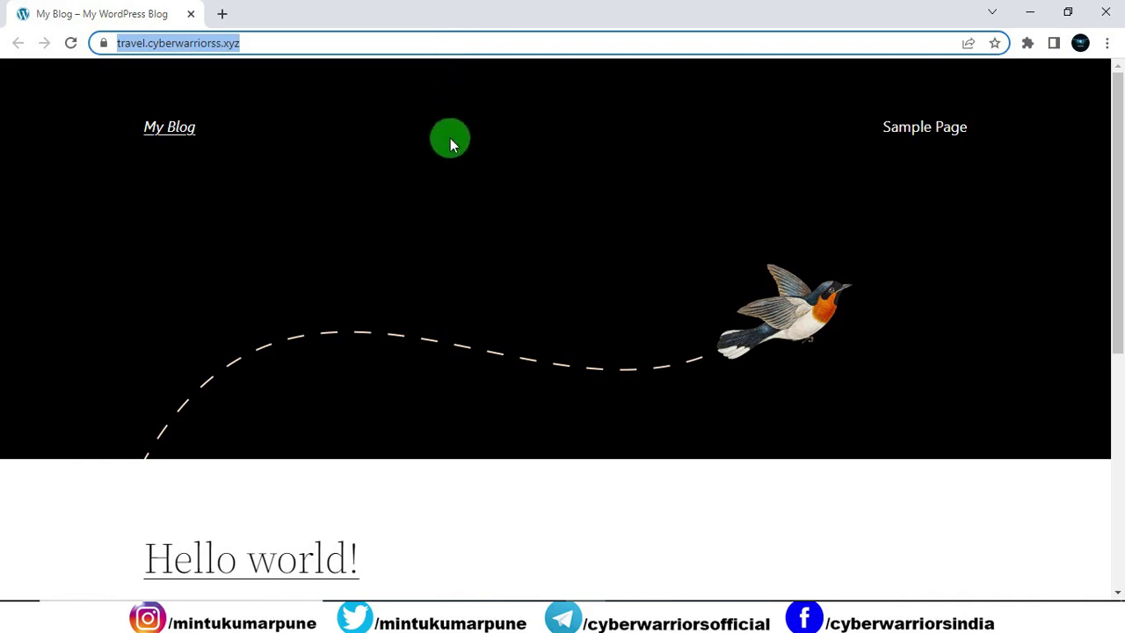
key("ctrl+t")
key("ctrl+v")
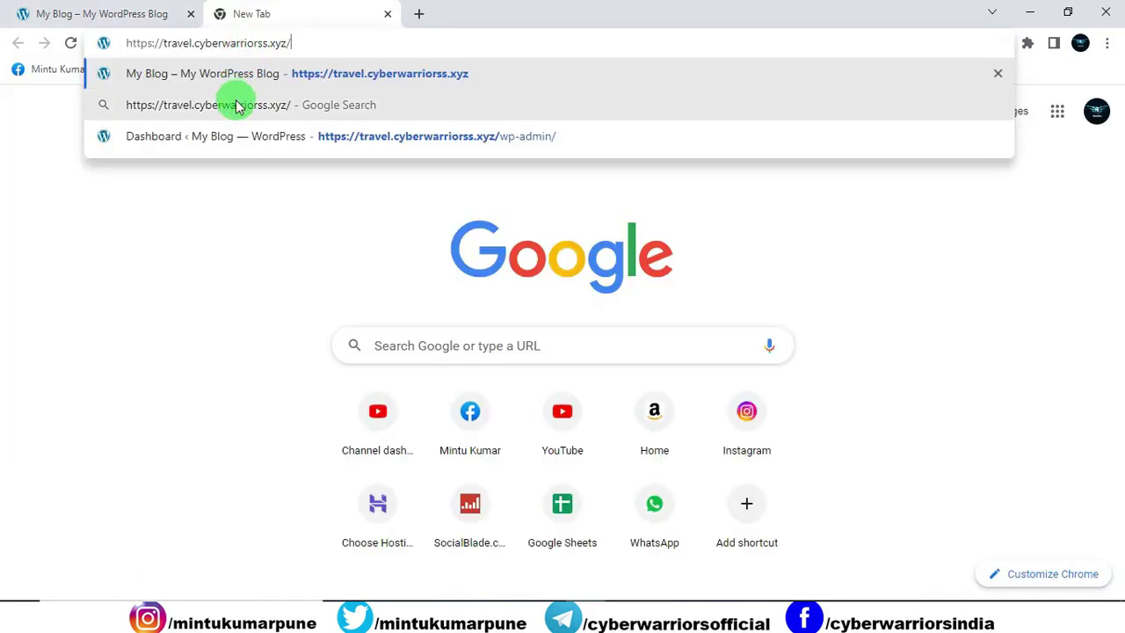
type("wp-admin")
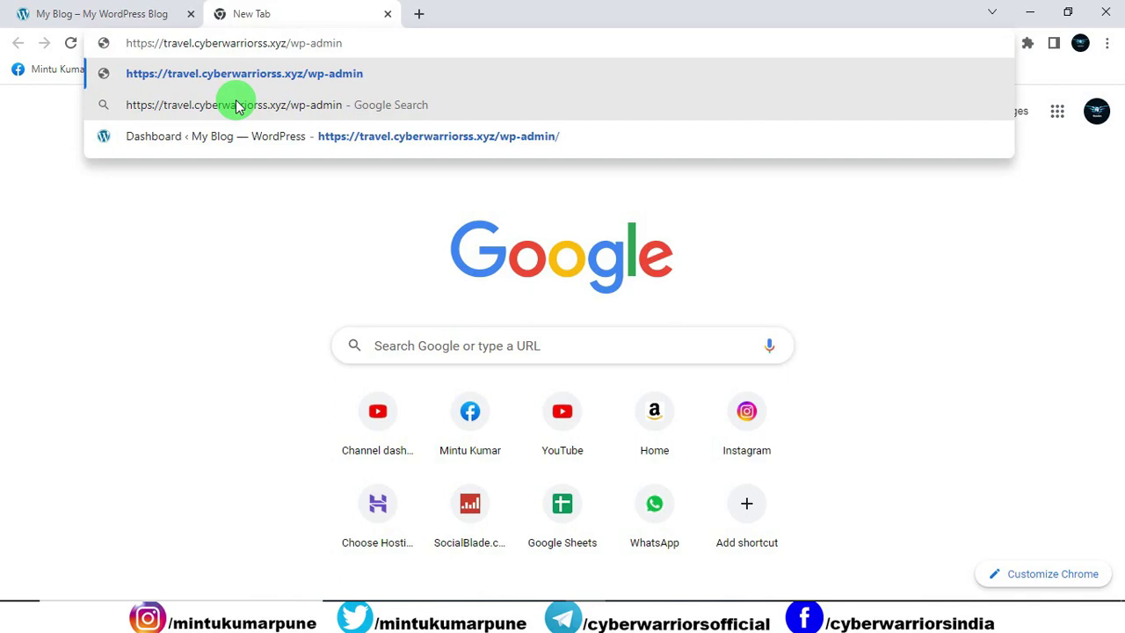
key("Return")
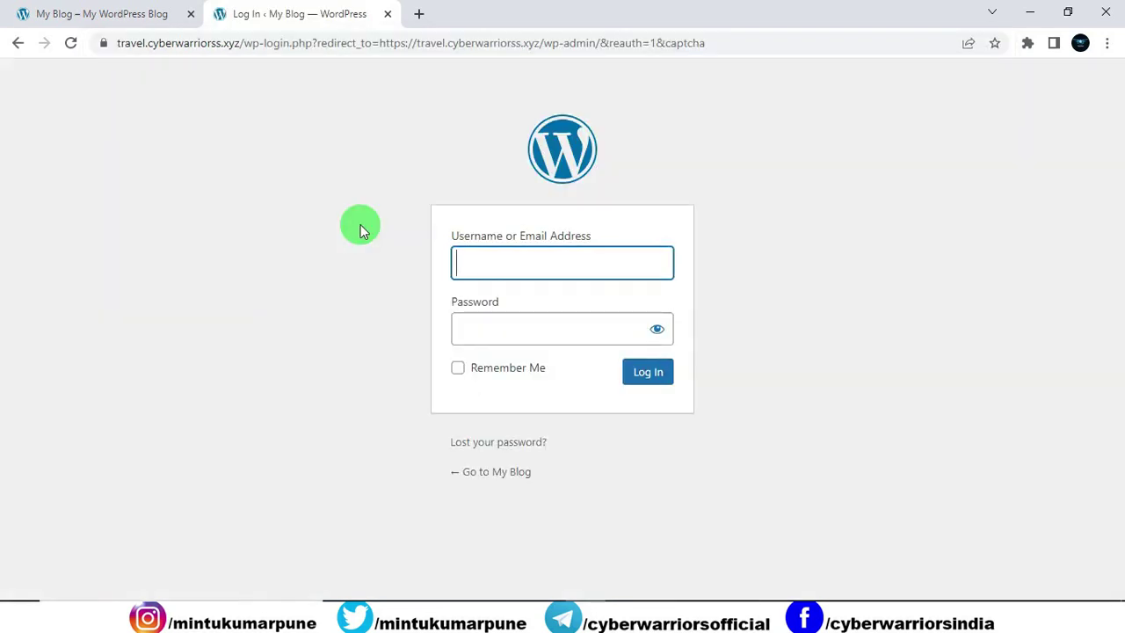
Step: Log in to WordPress with the username admin and the account password
type("admin")
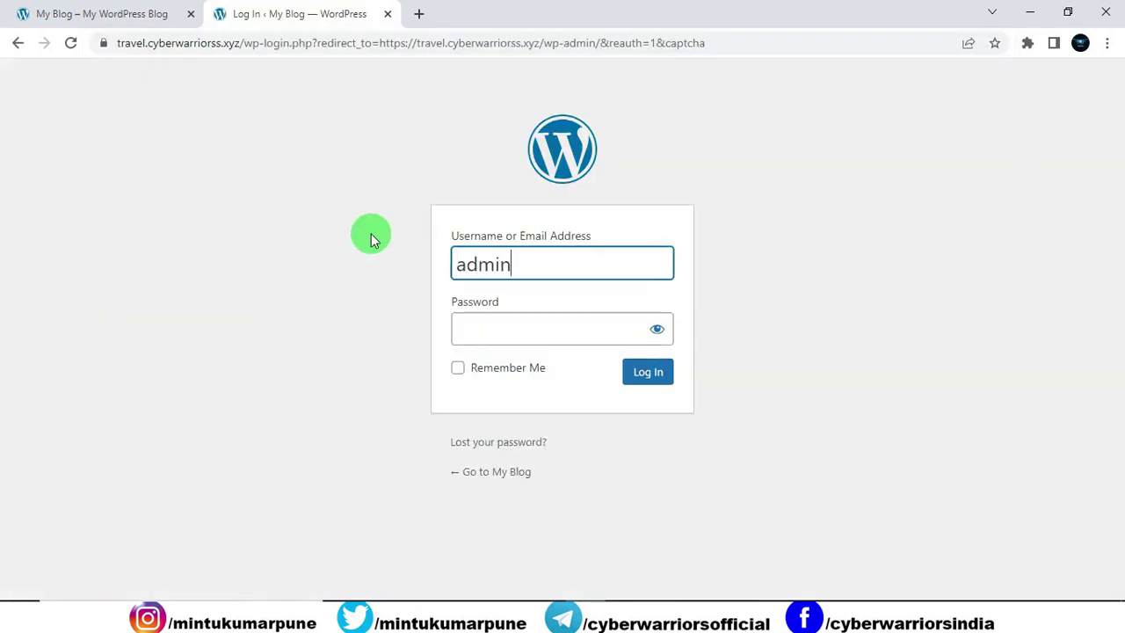
key("Tab")
type("******")
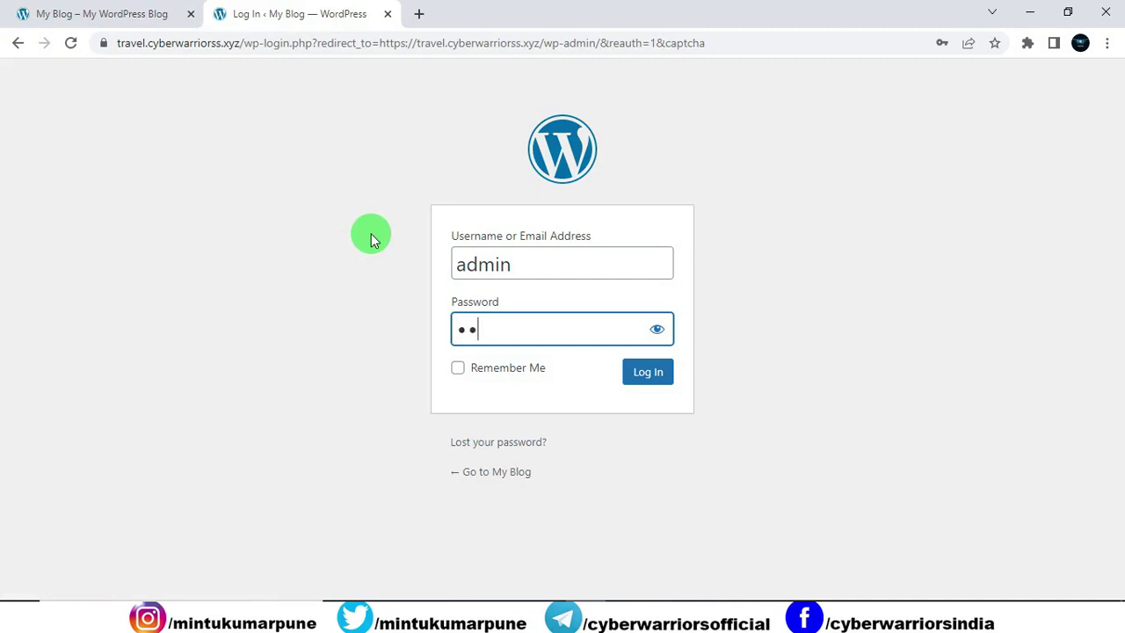
type("***")
left_click(638, 376)
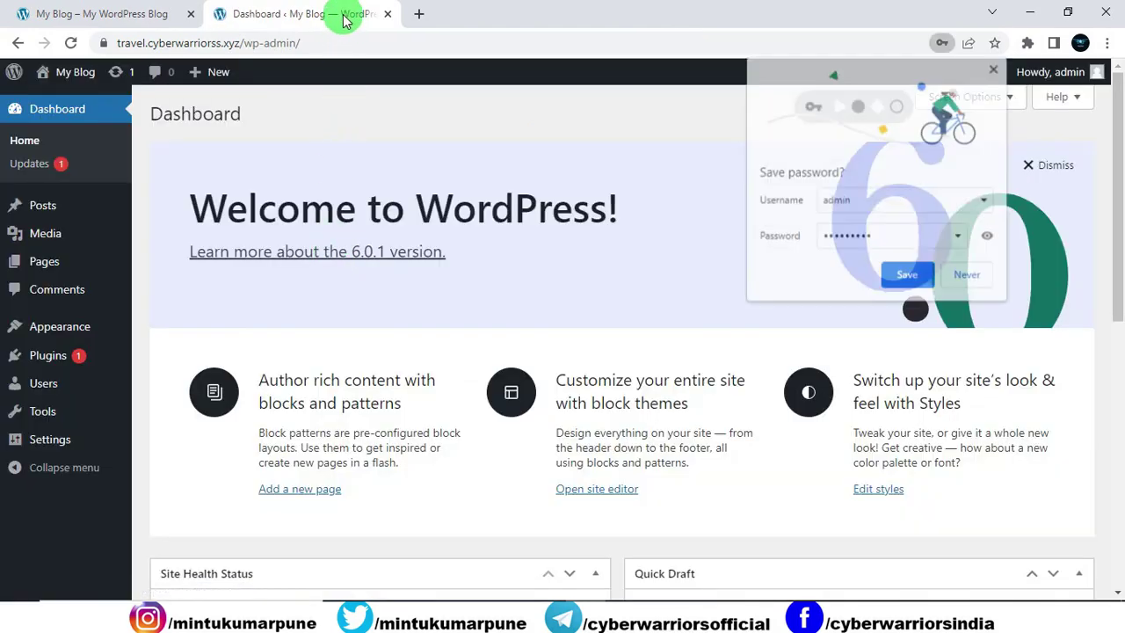
Step: Place the dashboard's browser tab ahead of the blog's and decline saving the login password
left_click_drag(339, 16, 195, 17)
left_click(969, 275)
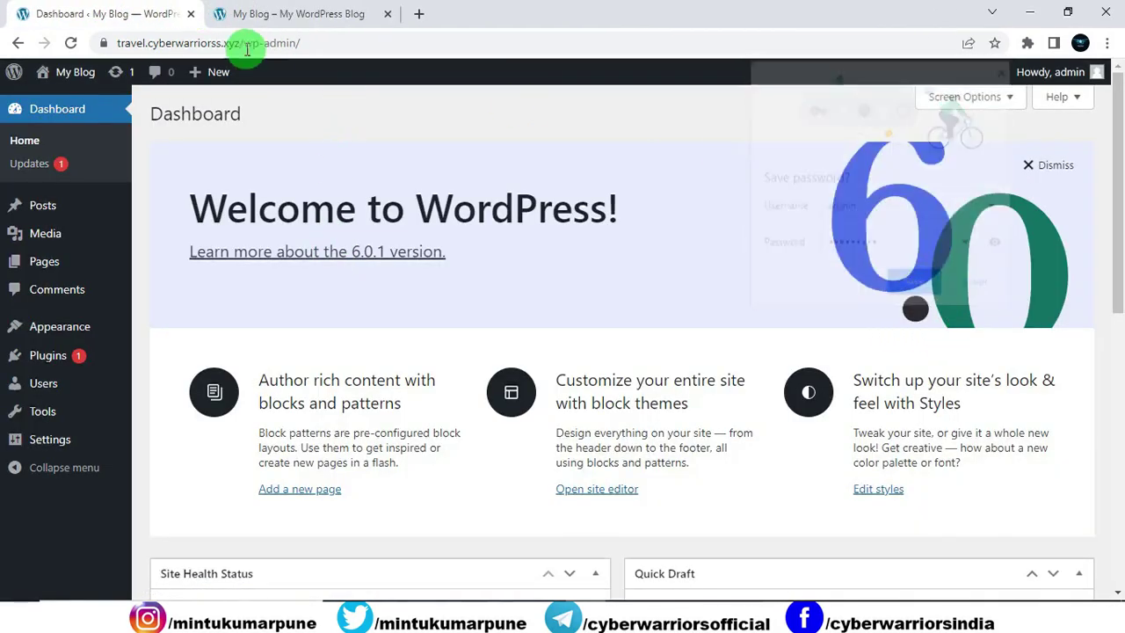
Step: Reload the blog's home page while logged in and compare its front end with the WordPress dashboard
left_click(274, 15)
left_click(72, 42)
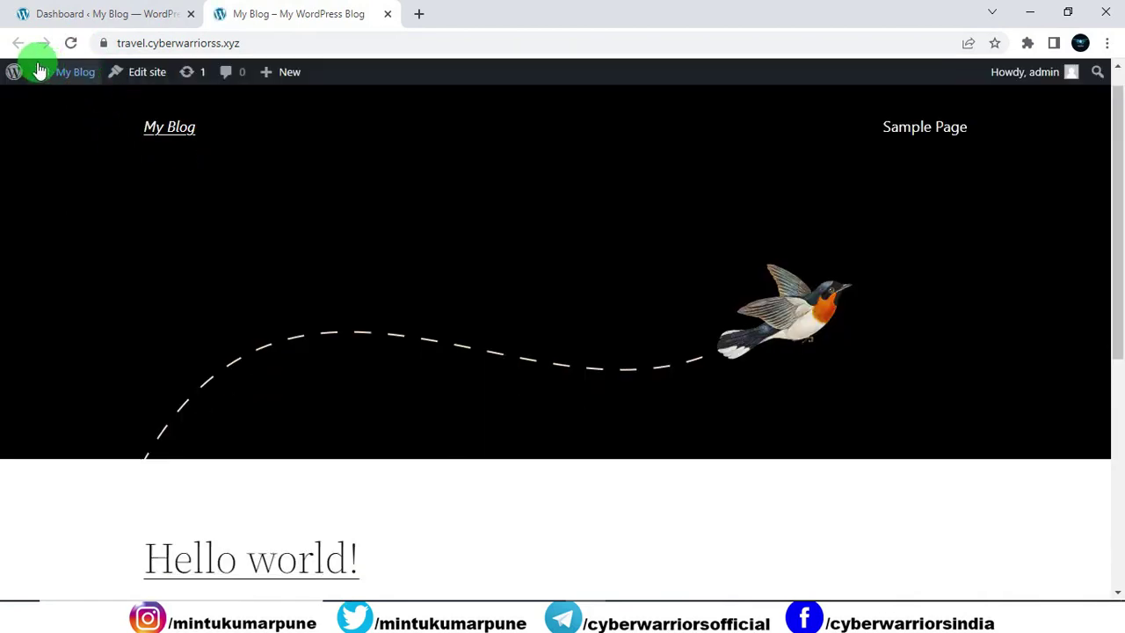
mouse_move(30, 74)
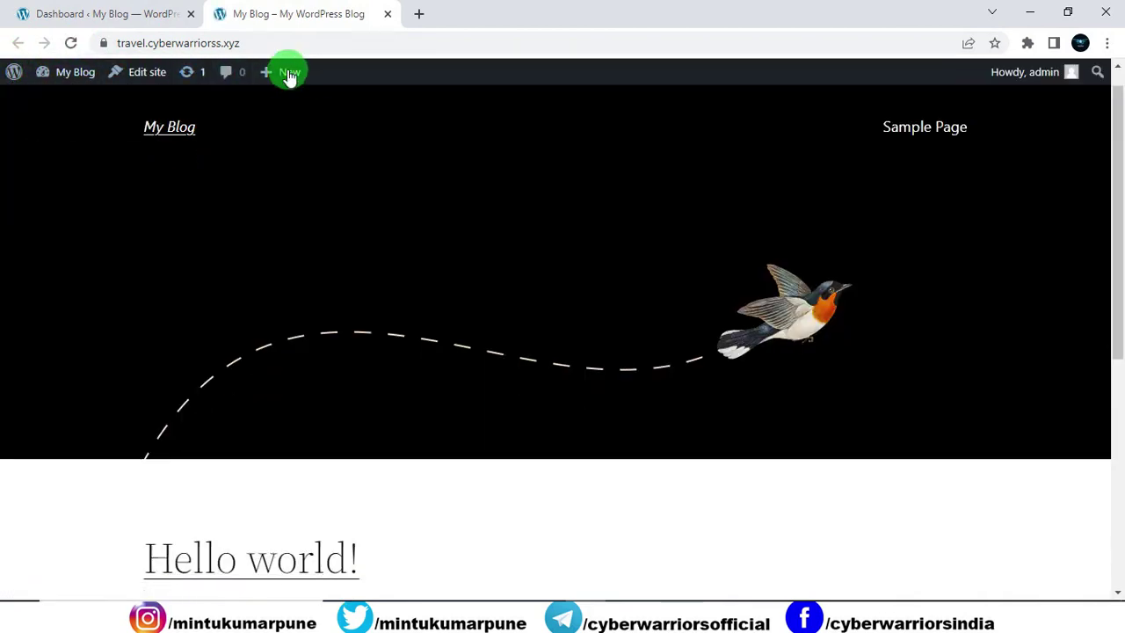
left_click(85, 16)
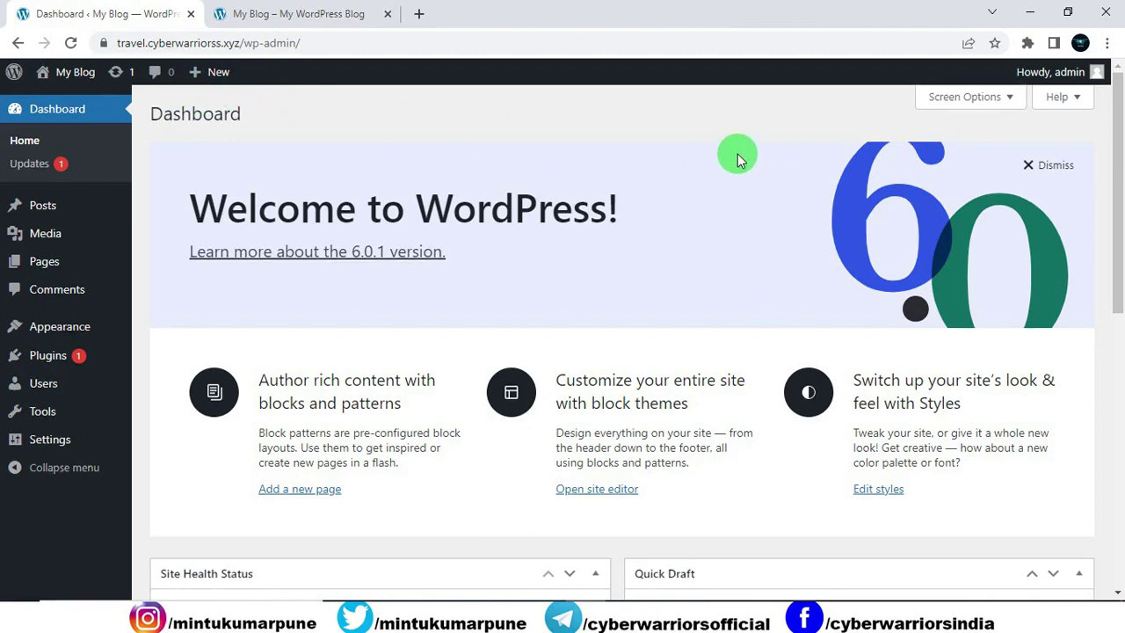
left_click(326, 15)
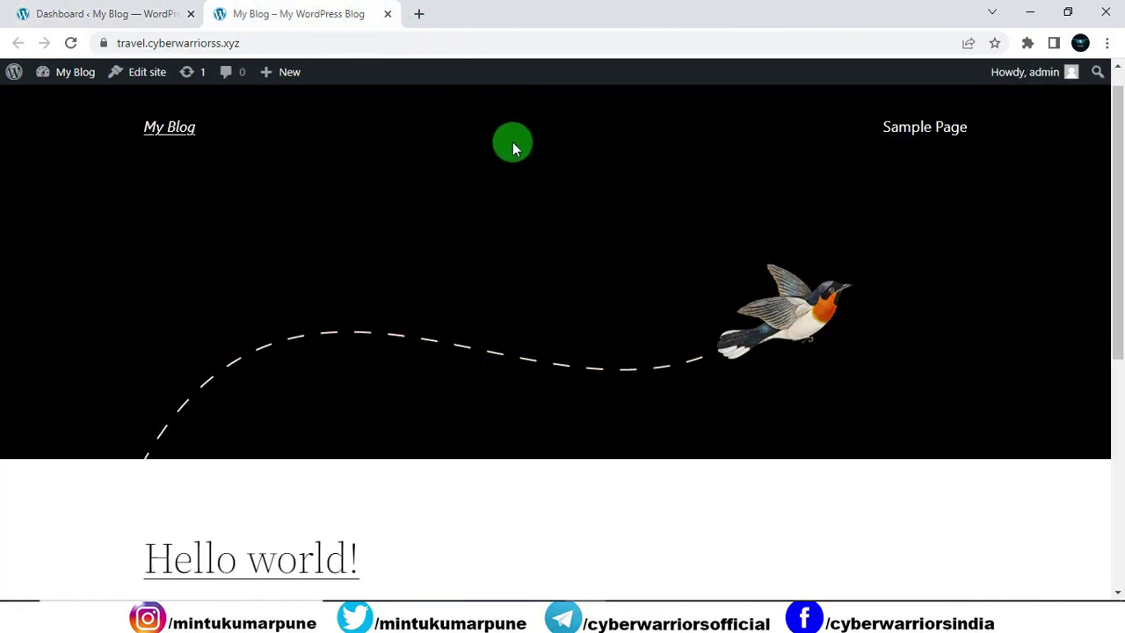
Step: Return to the WordPress dashboard and open the site's General Settings
left_click(158, 14)
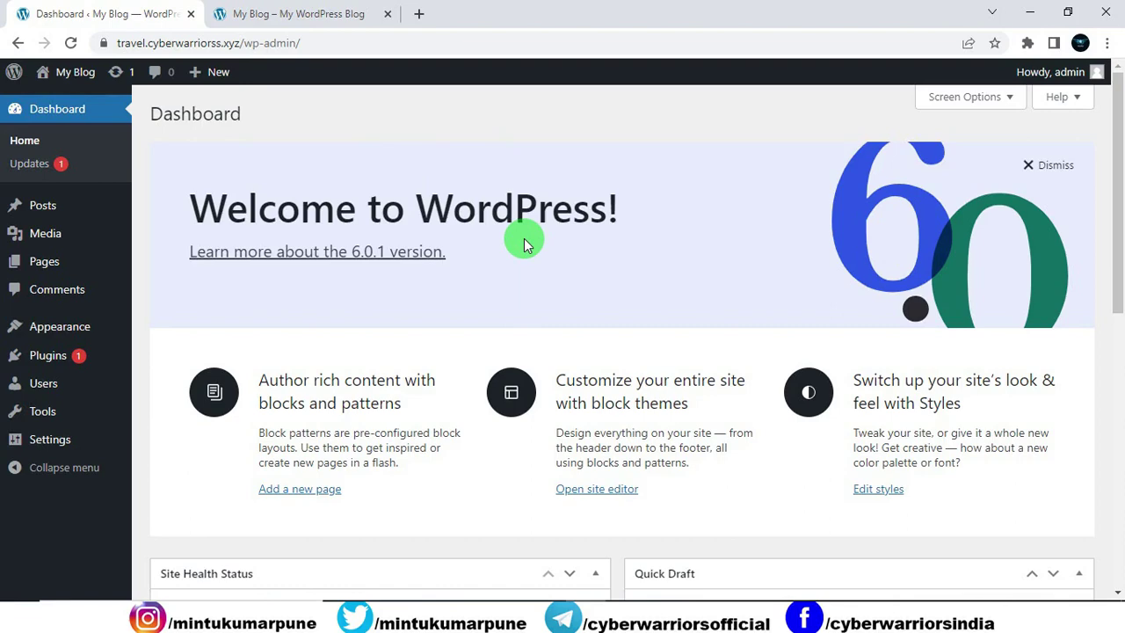
left_click(55, 437)
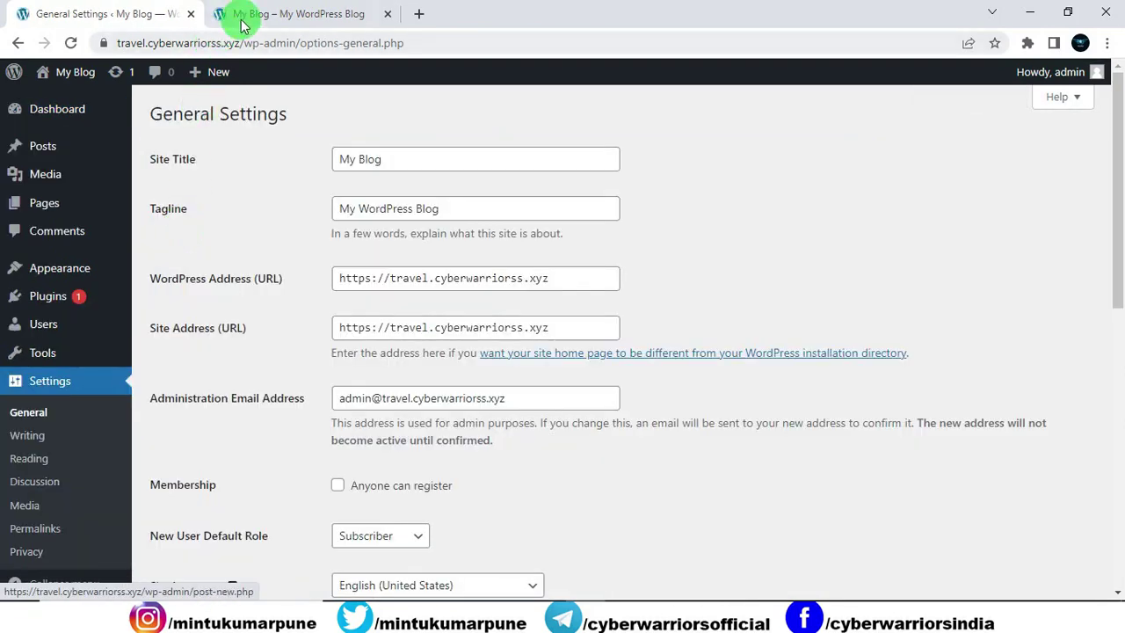
Step: Check the title on the blog's front page and set the site title to "Tour And Travel" in General Settings
left_click(244, 26)
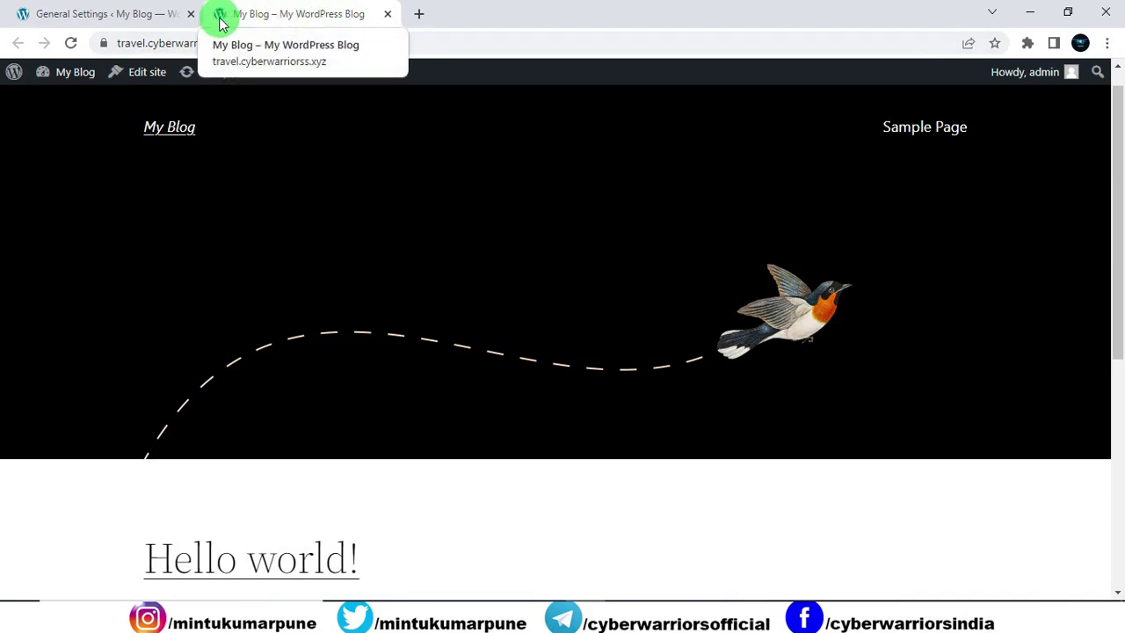
left_click(151, 26)
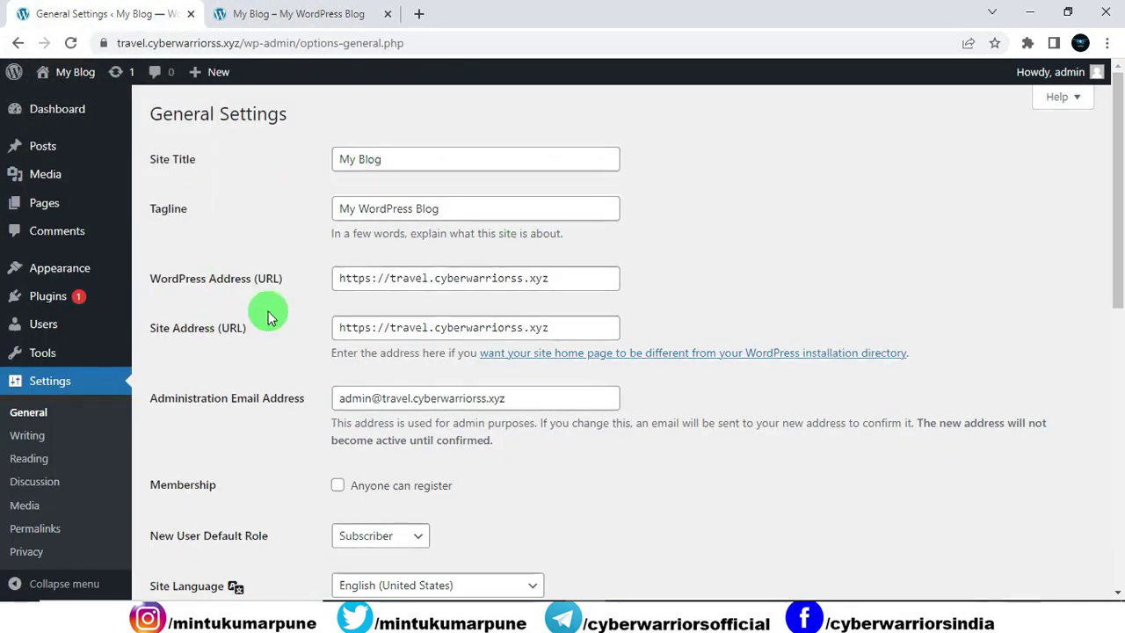
left_click(410, 167)
left_click_drag(410, 167, 336, 161)
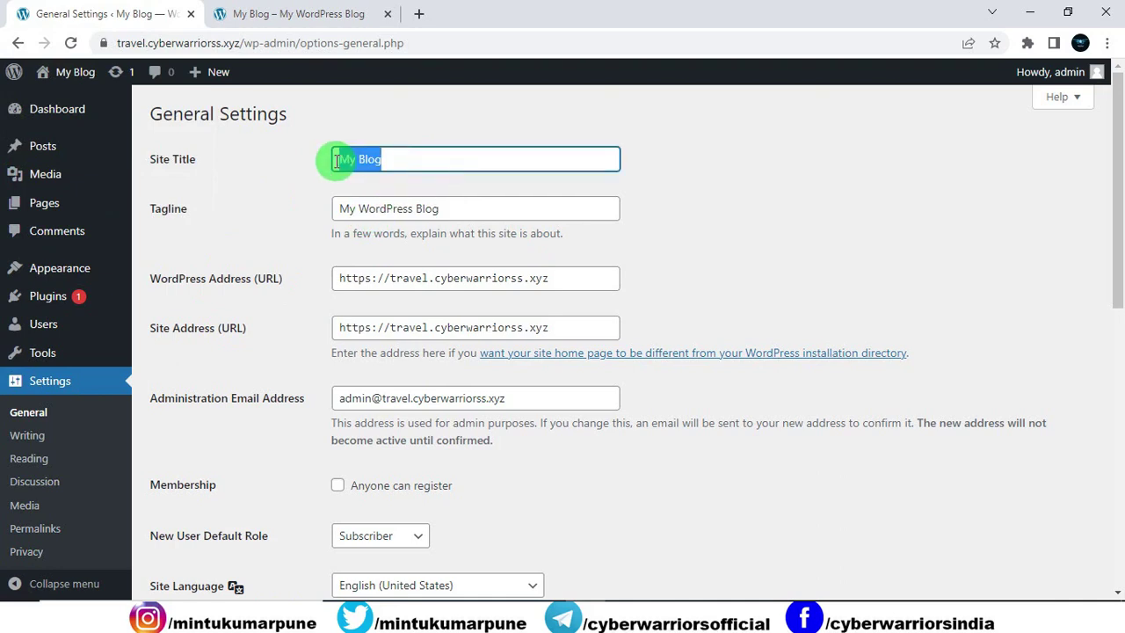
type("T")
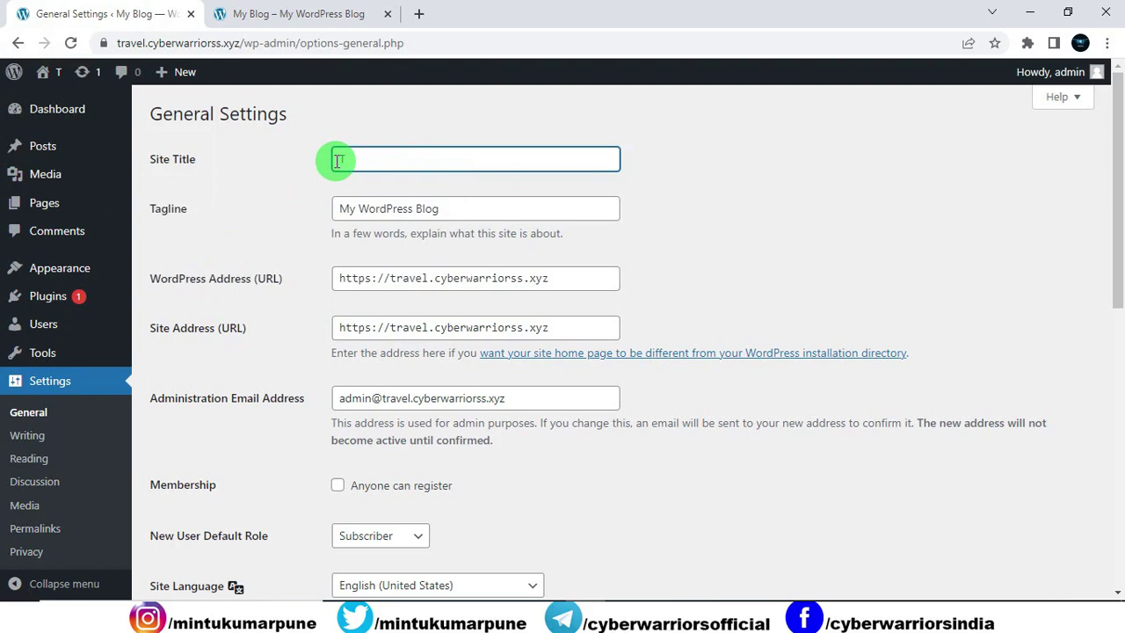
type("our")
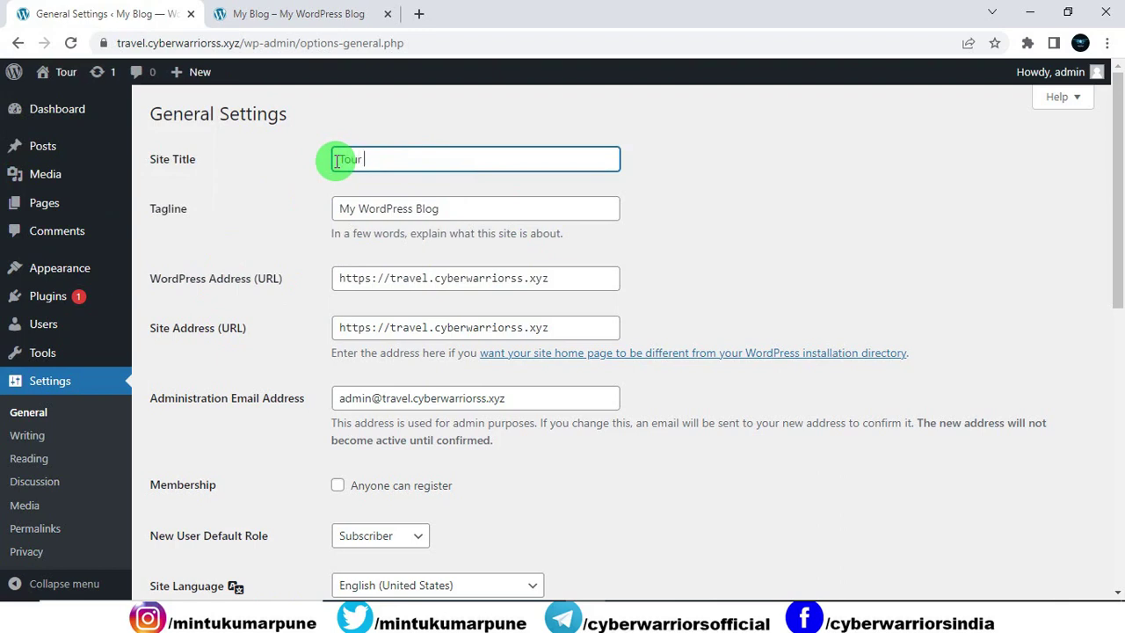
type(" And Travel")
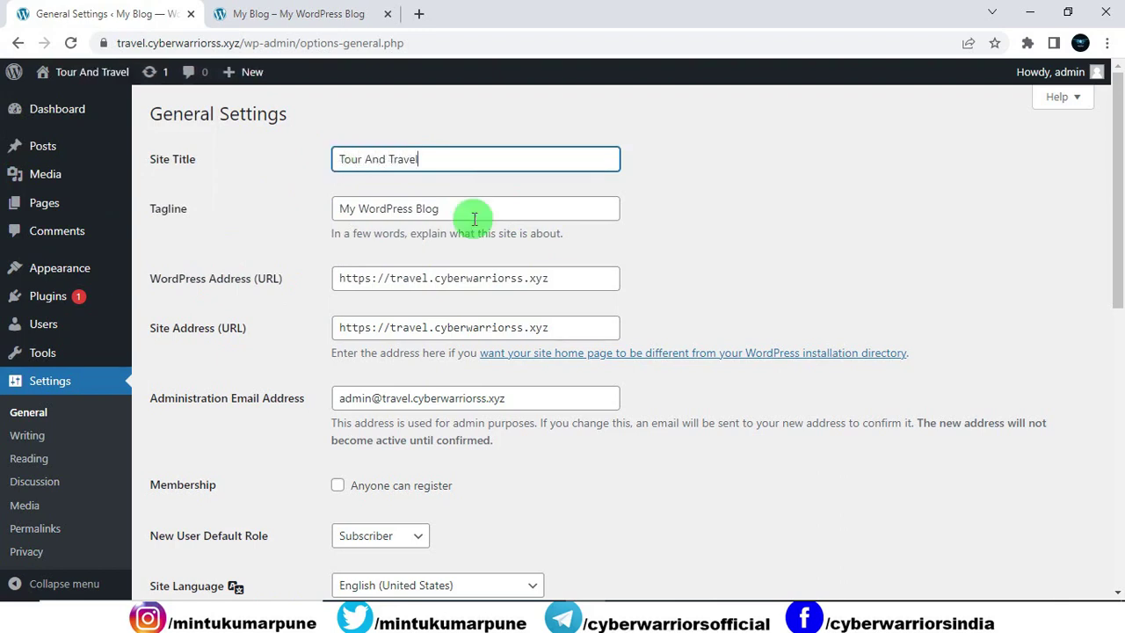
Step: Clear the site's tagline and save the general settings
left_click_drag(475, 209, 335, 208)
scroll(339, 221, "down", 10)
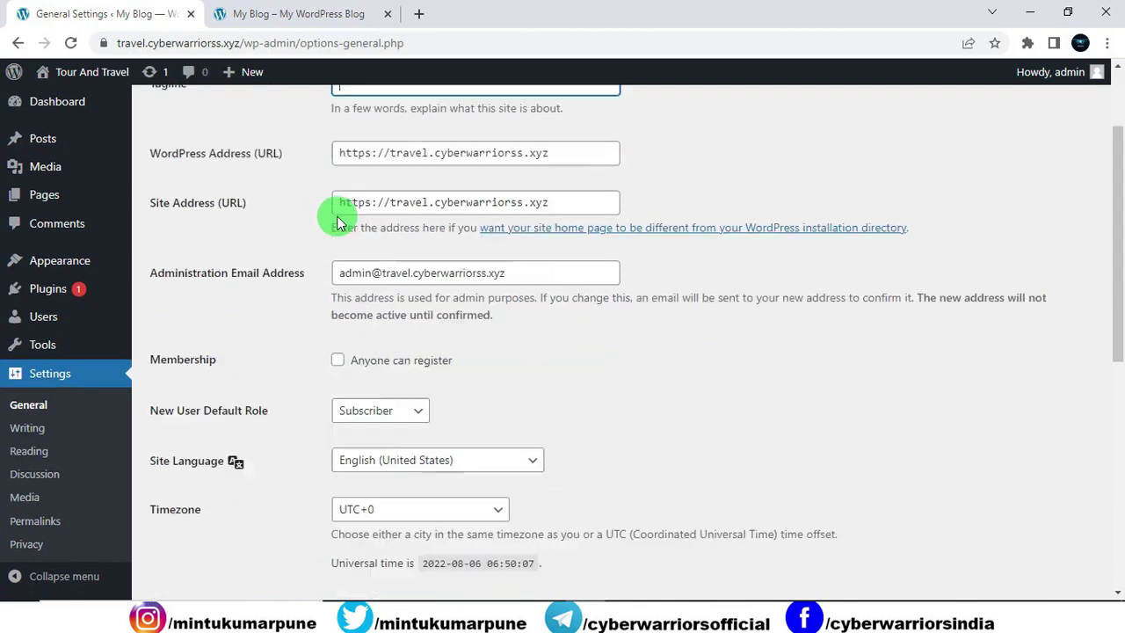
left_click(200, 527)
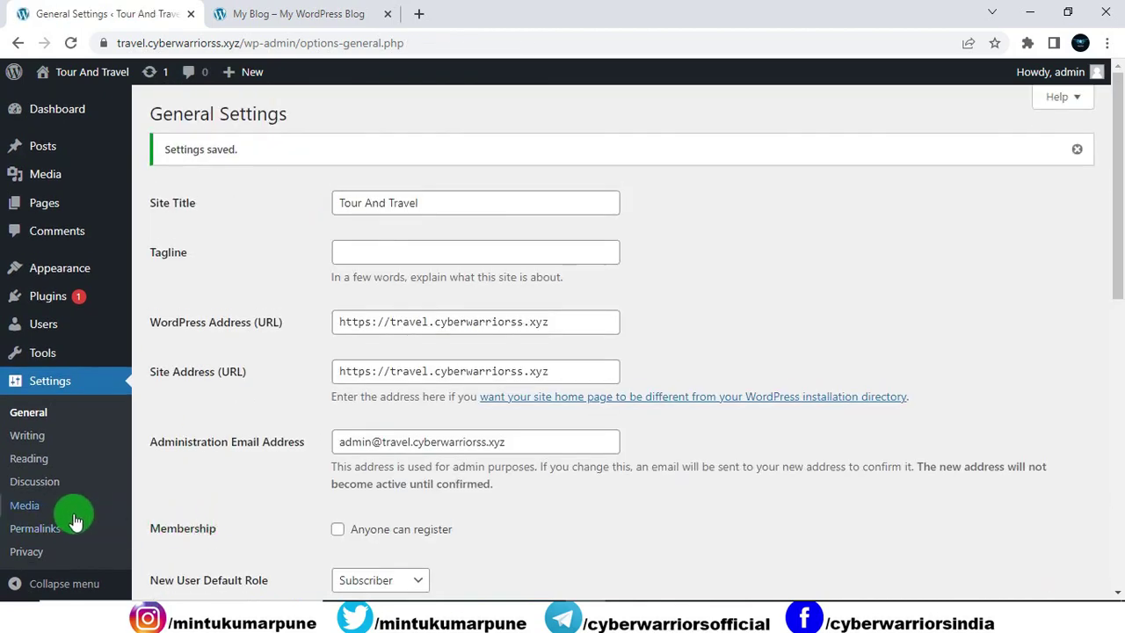
Step: Set the site's permalink structure to Post name and save the permalink settings
left_click(39, 531)
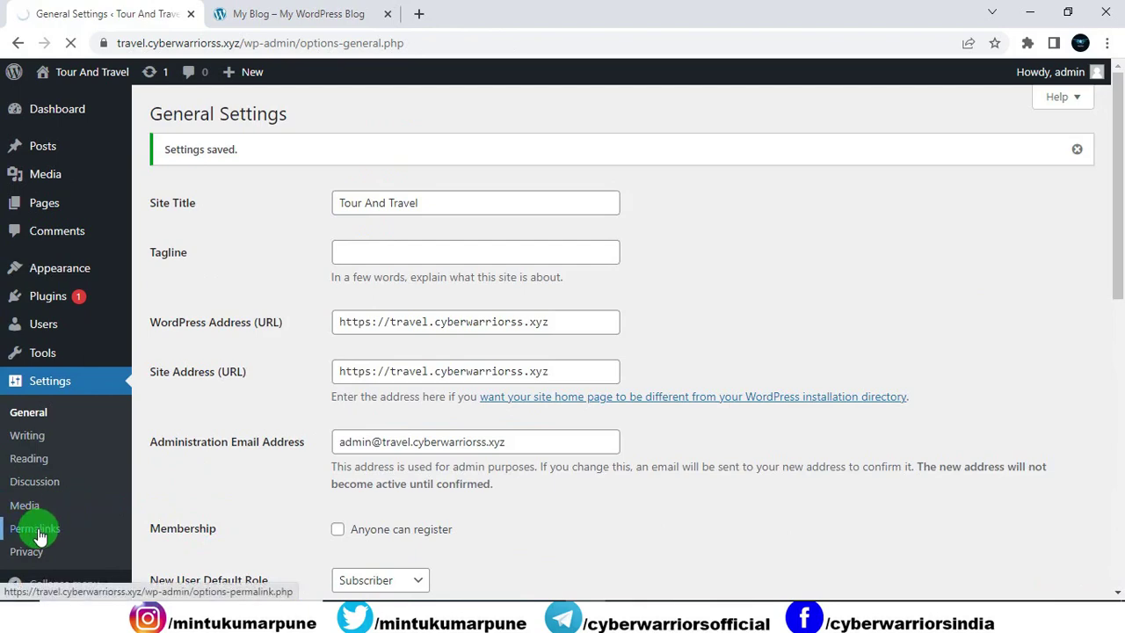
left_click(157, 439)
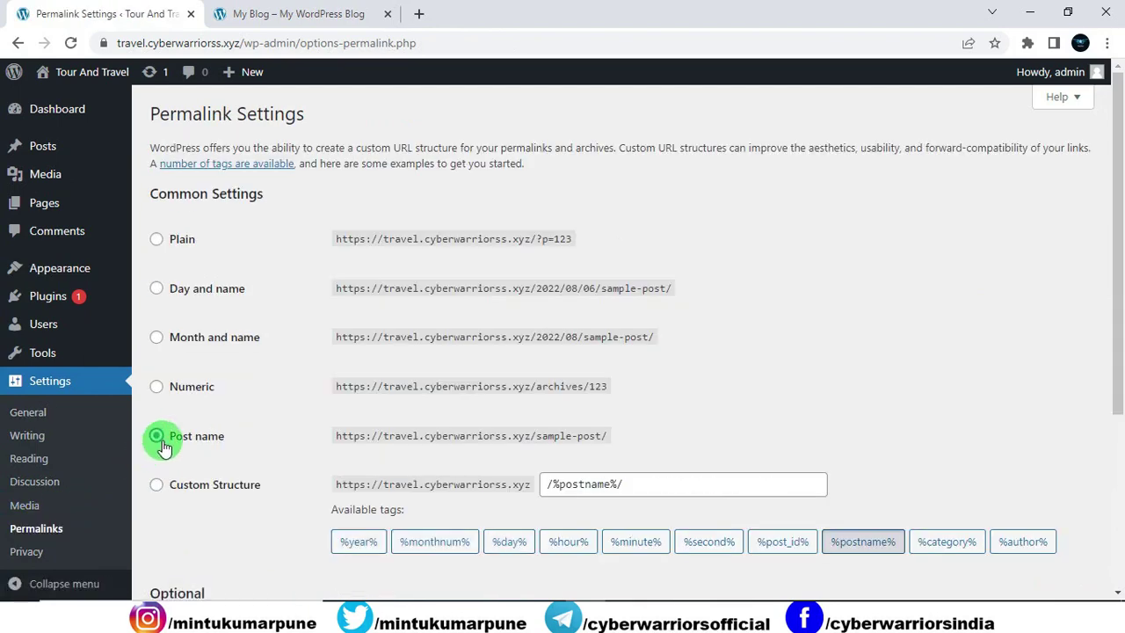
scroll(252, 447, "down", 3)
left_click(201, 515)
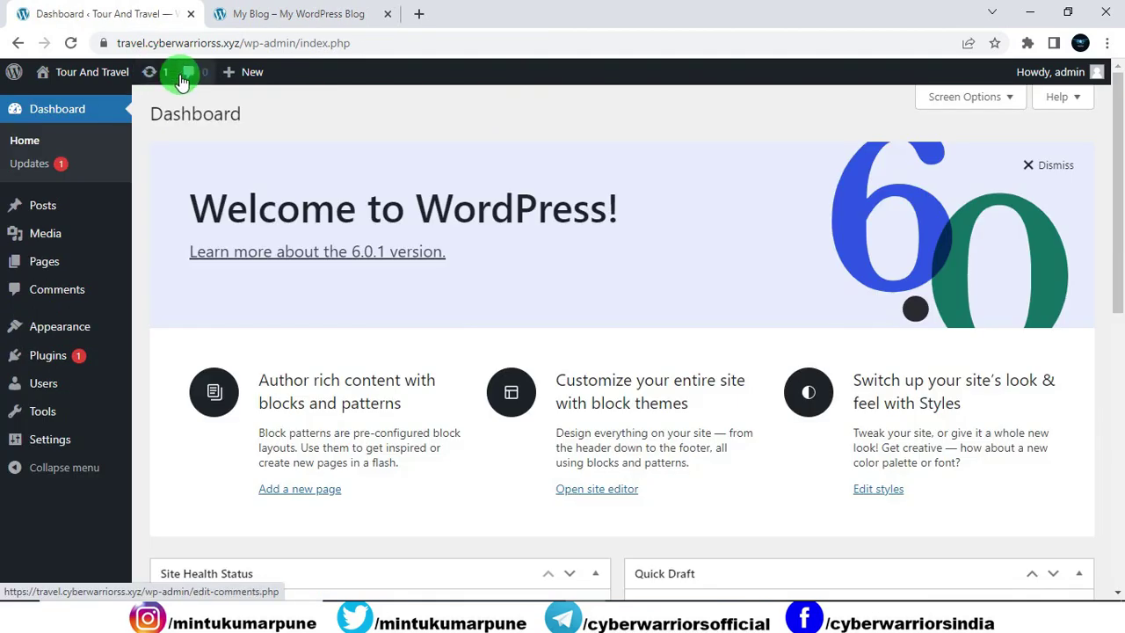
Step: Open the WP Travel Engine pricing page in a separate browser tab
left_click(297, 14)
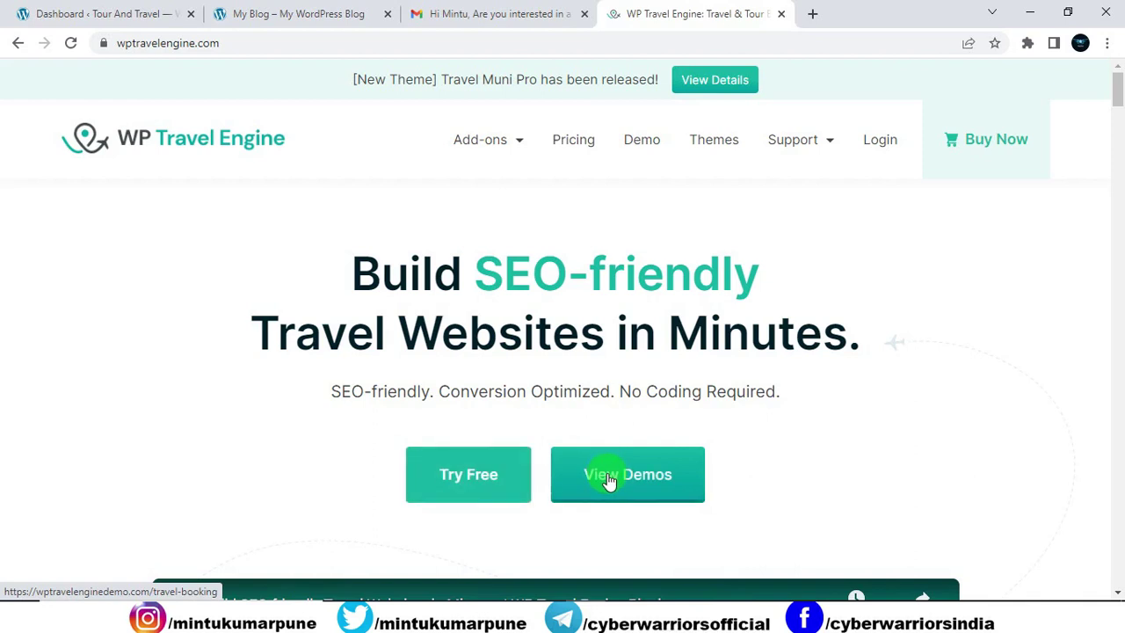
right_click(991, 143)
left_click(1011, 151)
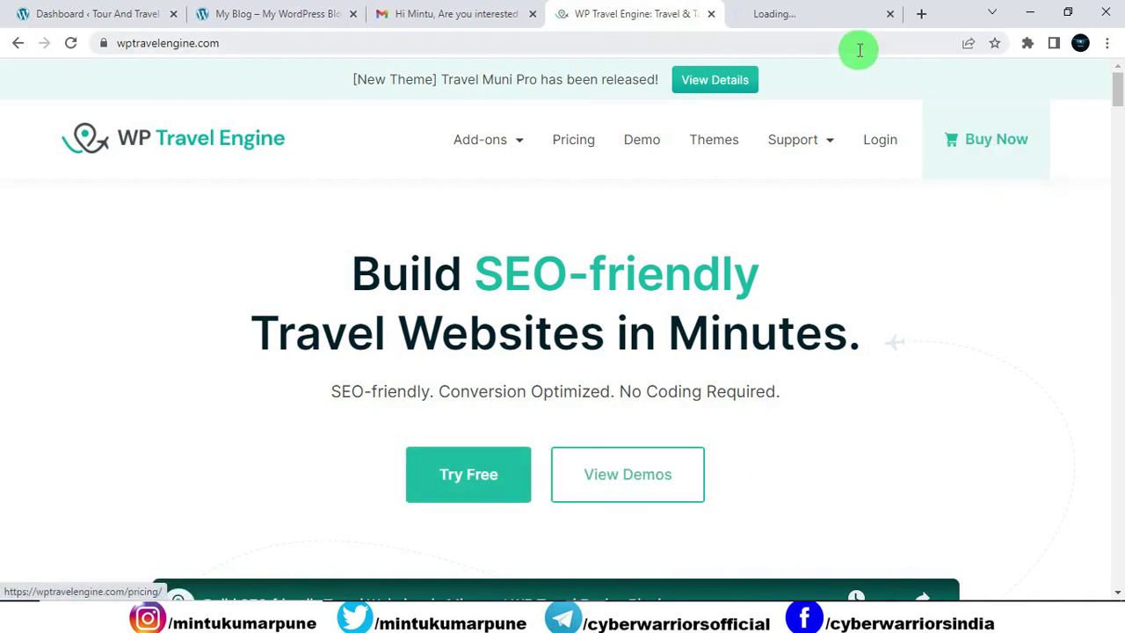
left_click(824, 13)
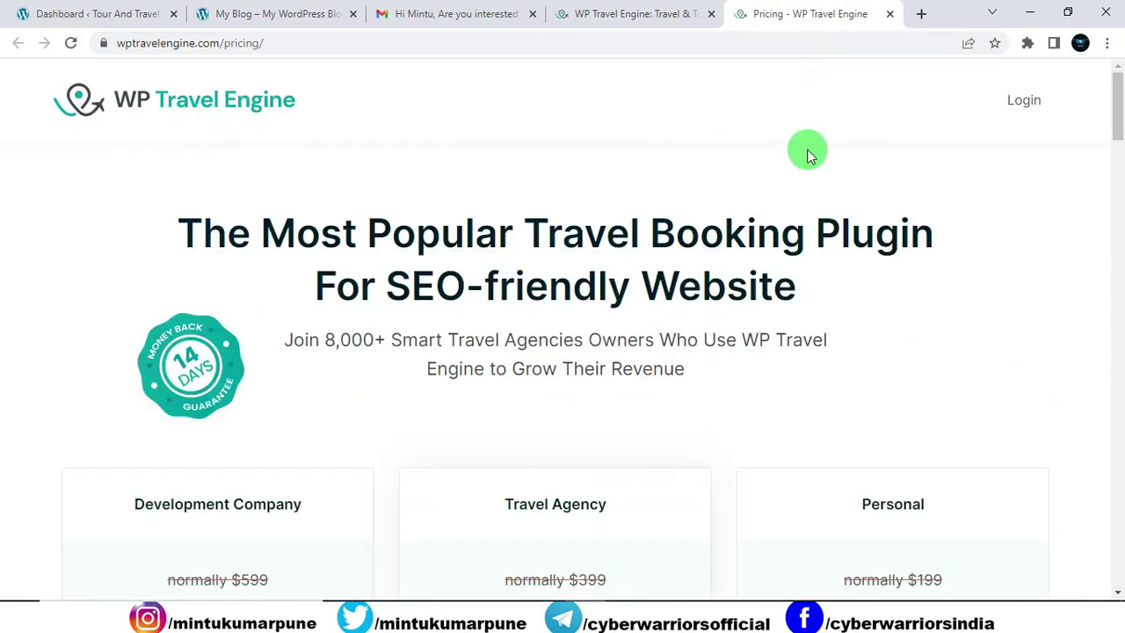
Step: Examine the WP Travel Engine Personal plan's price and which features it includes or leaves out
scroll(810, 155, "down", 3)
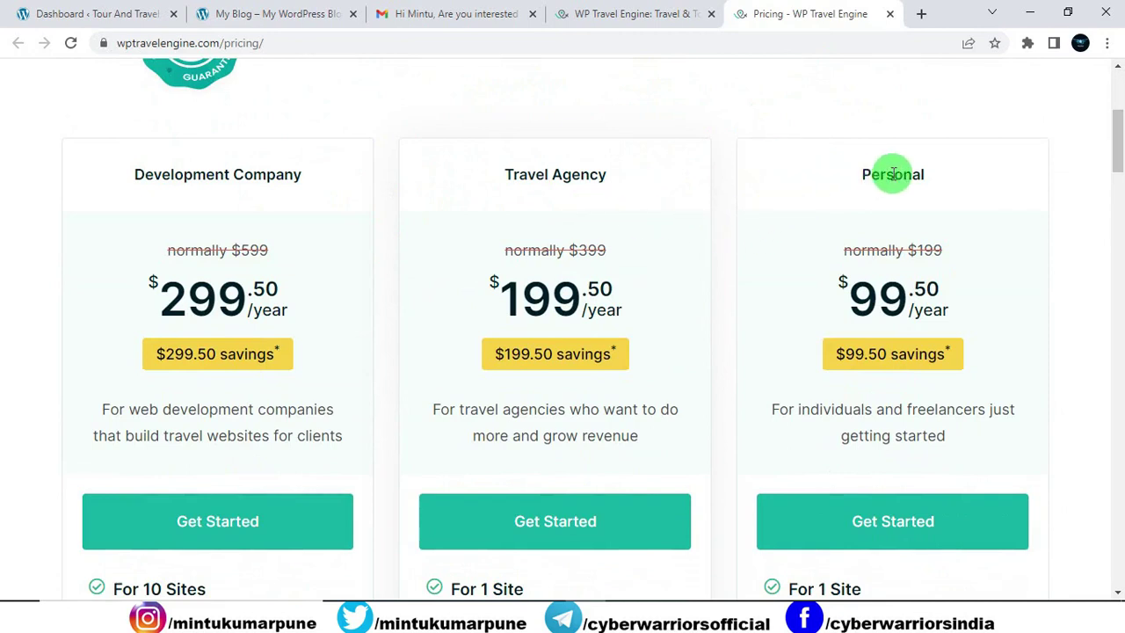
scroll(889, 171, "down", 1)
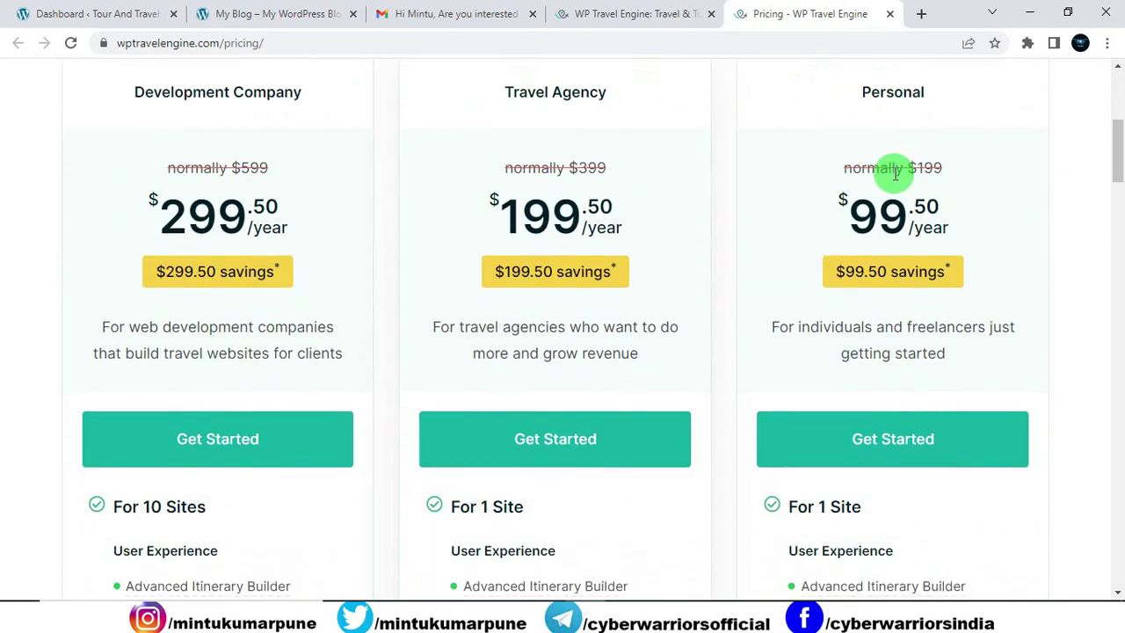
scroll(826, 501, "down", 1)
scroll(847, 477, "down", 2)
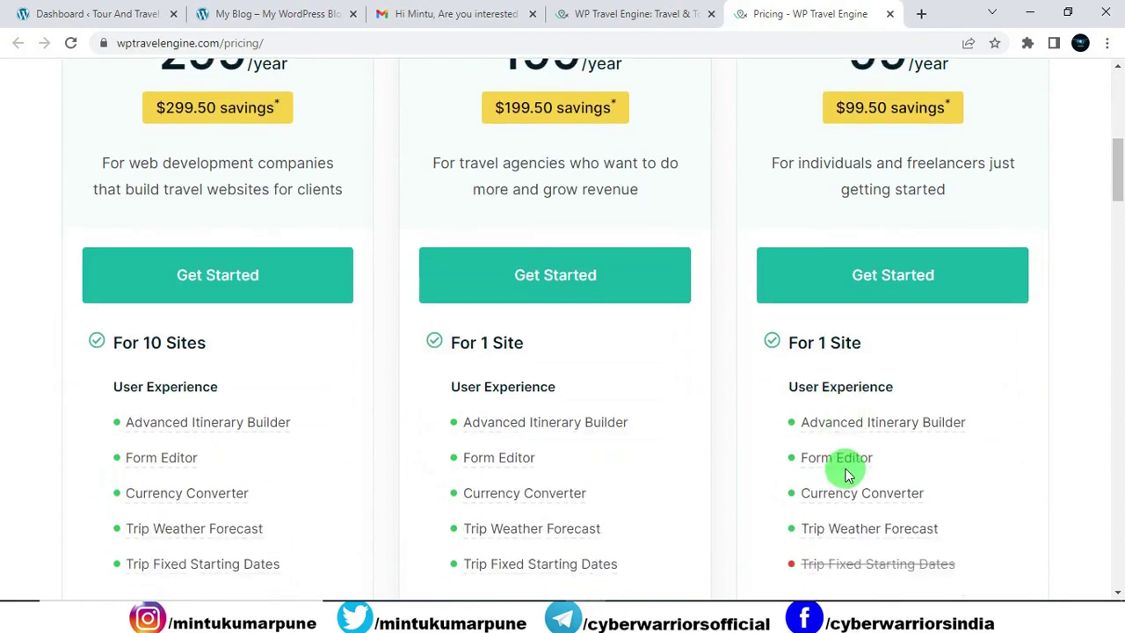
scroll(817, 422, "down", 3)
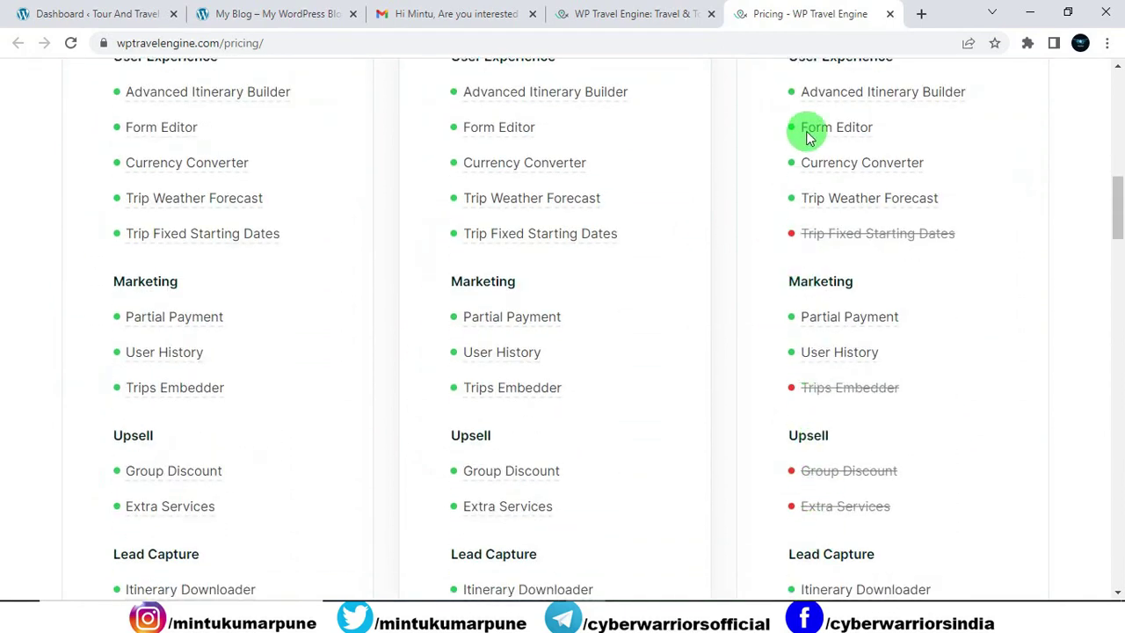
scroll(816, 145, "down", 3)
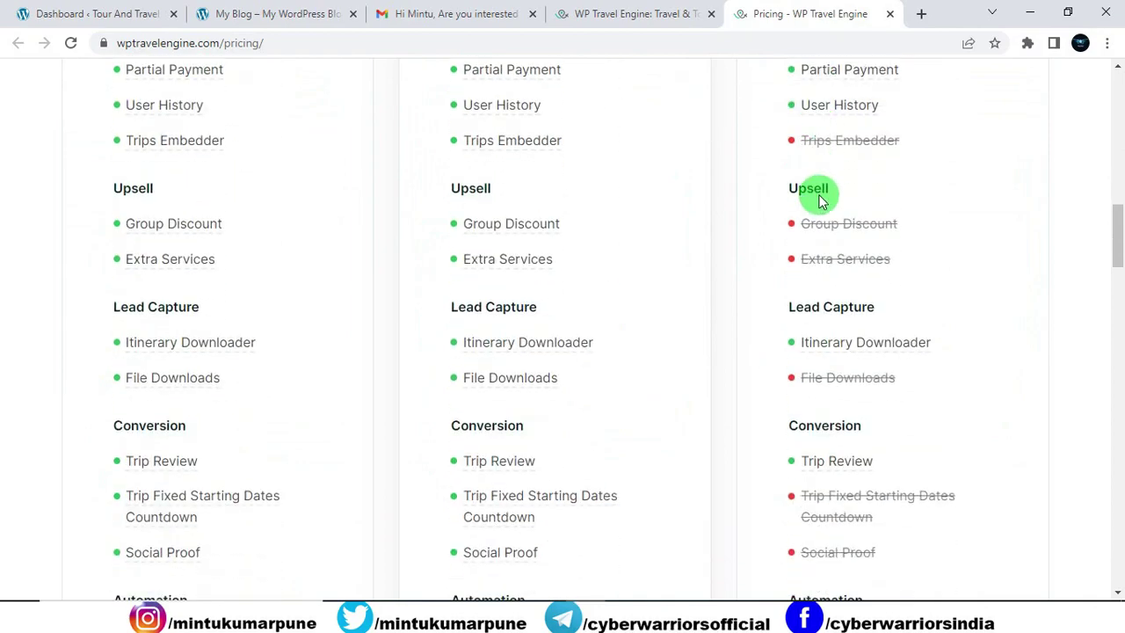
scroll(816, 188, "down", 5)
scroll(836, 312, "up", 1)
scroll(836, 325, "up", 12)
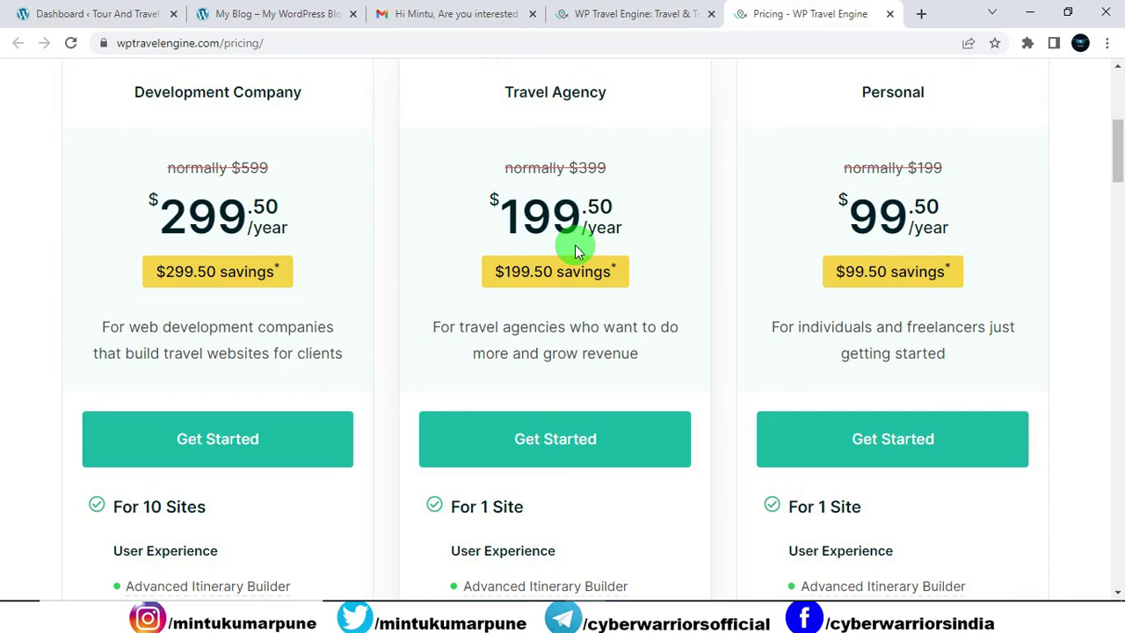
Step: Compare the features of the Travel Agency and Development Company plans and close the pricing page
scroll(575, 251, "down", 5)
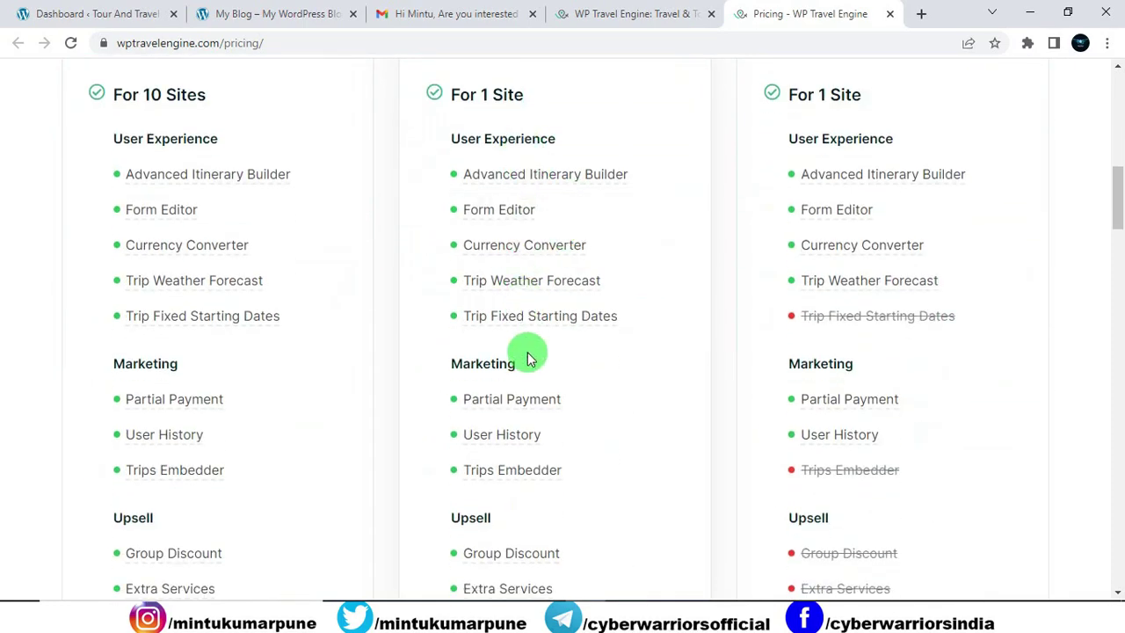
mouse_move(494, 312)
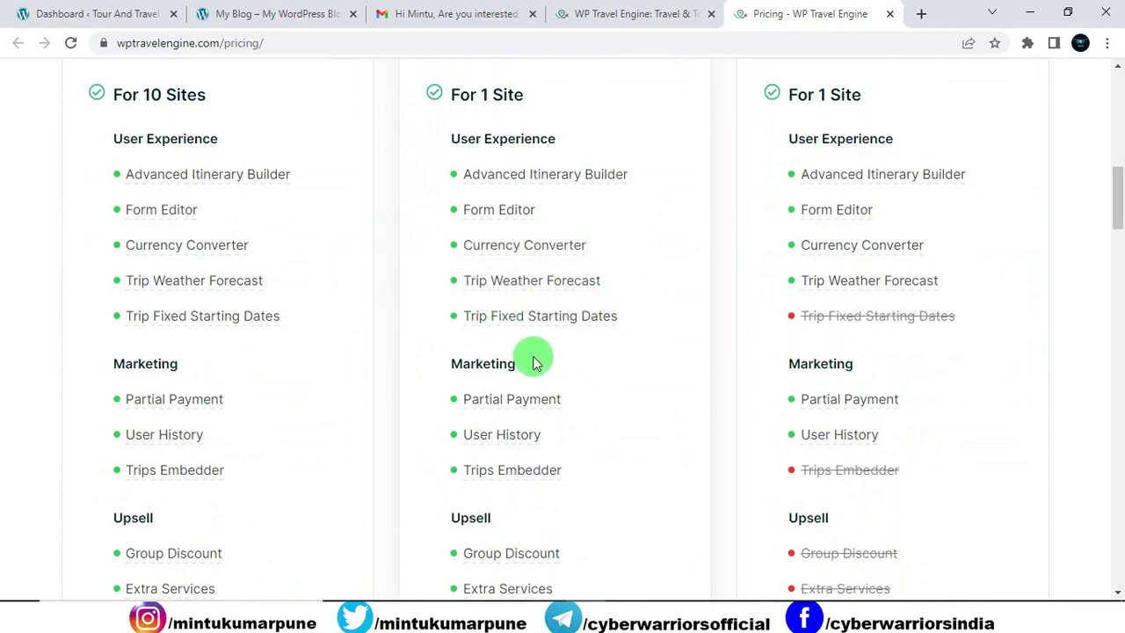
scroll(534, 363, "up", 2)
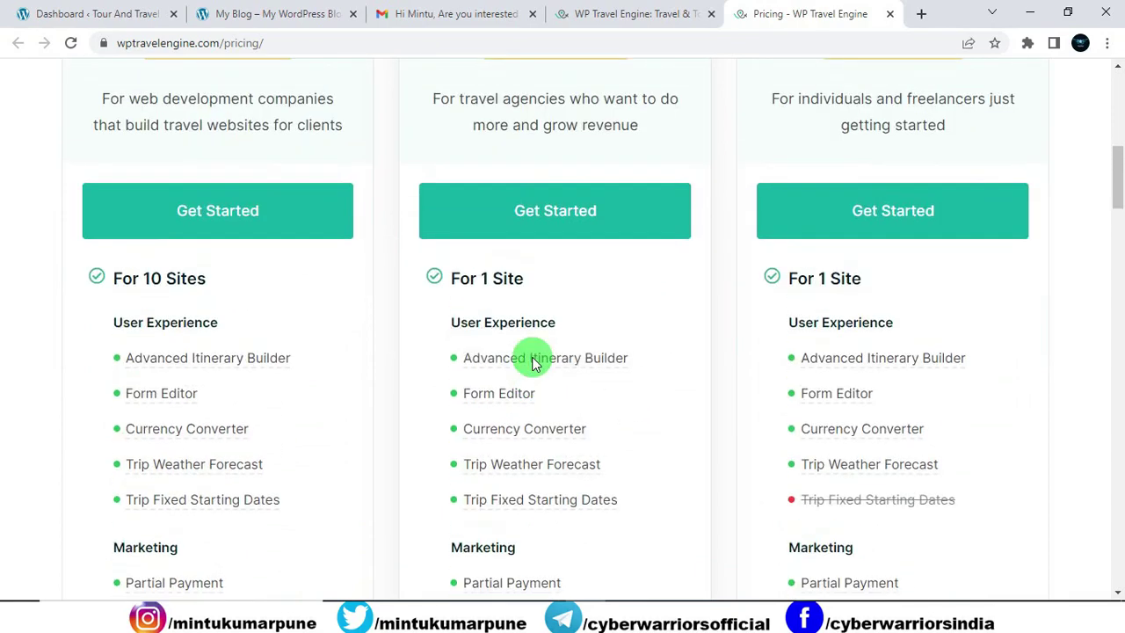
scroll(532, 360, "up", 2)
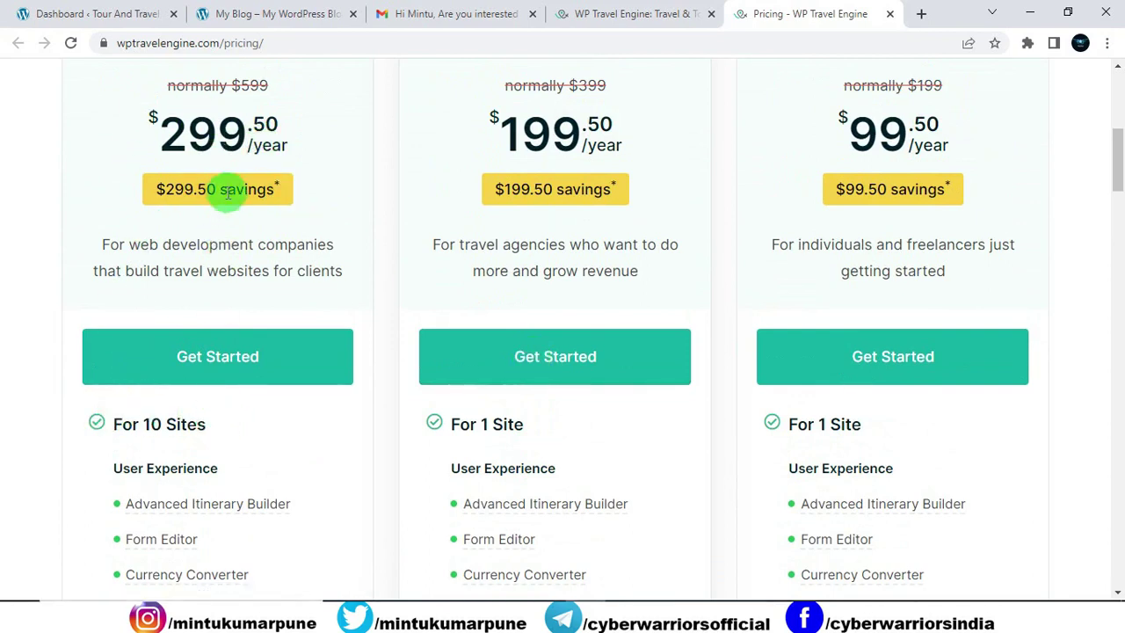
scroll(271, 253, "down", 6)
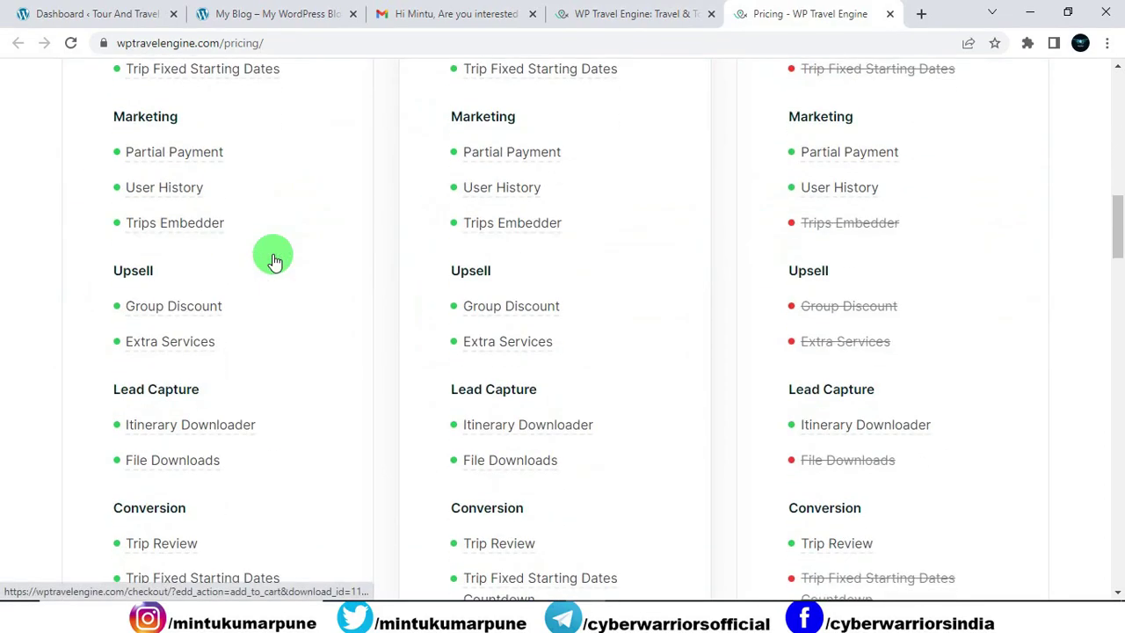
scroll(273, 260, "down", 9)
scroll(273, 260, "up", 4)
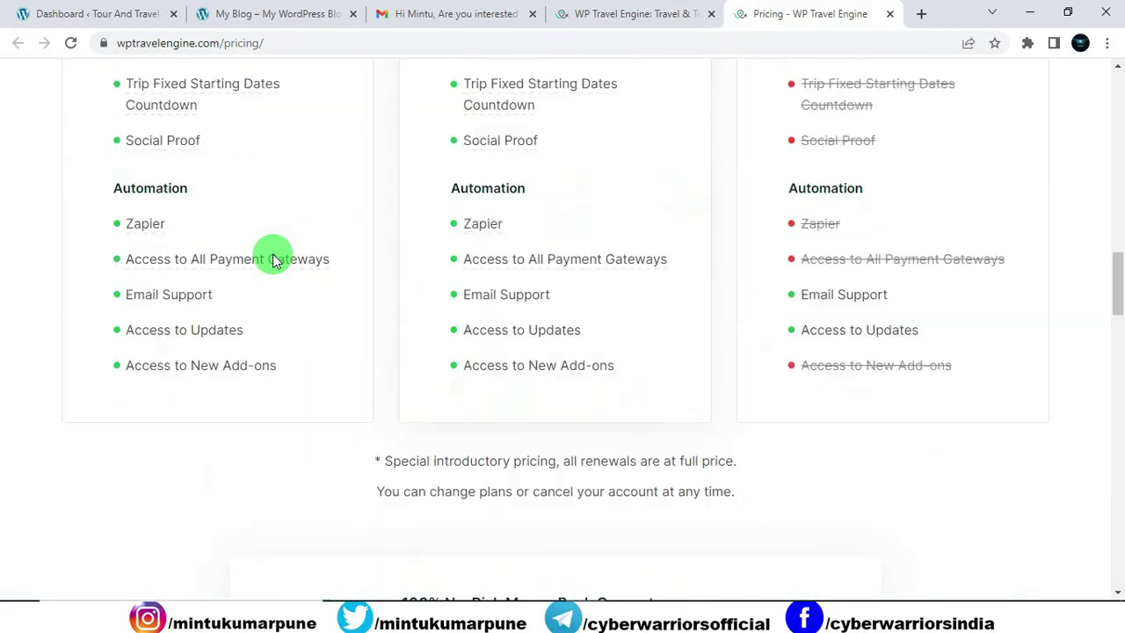
scroll(274, 260, "up", 14)
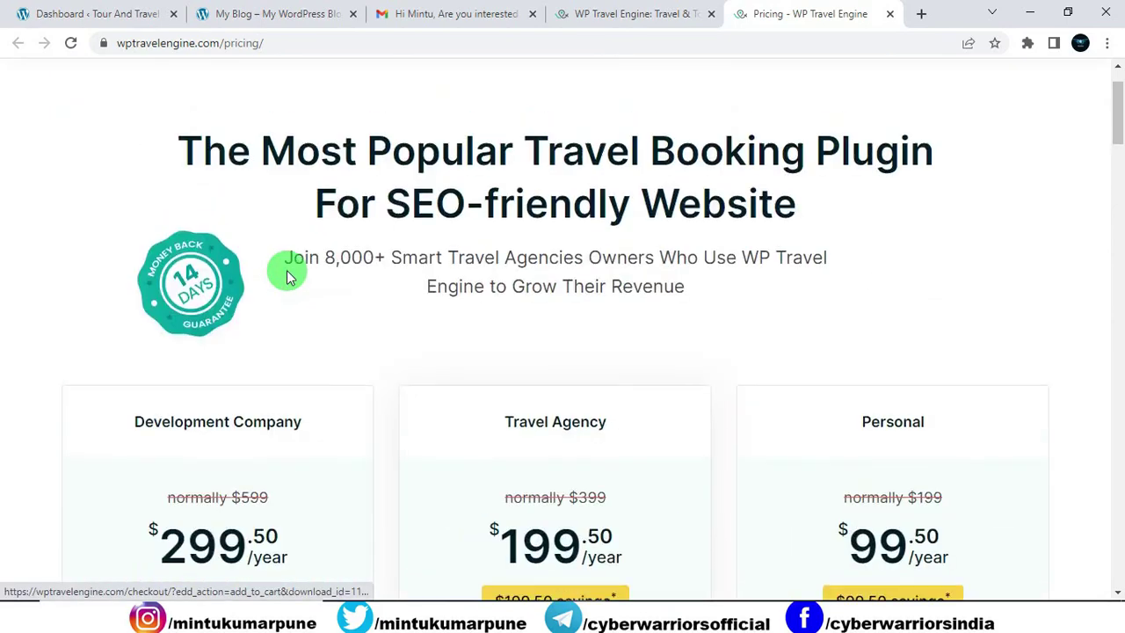
key("ctrl+w")
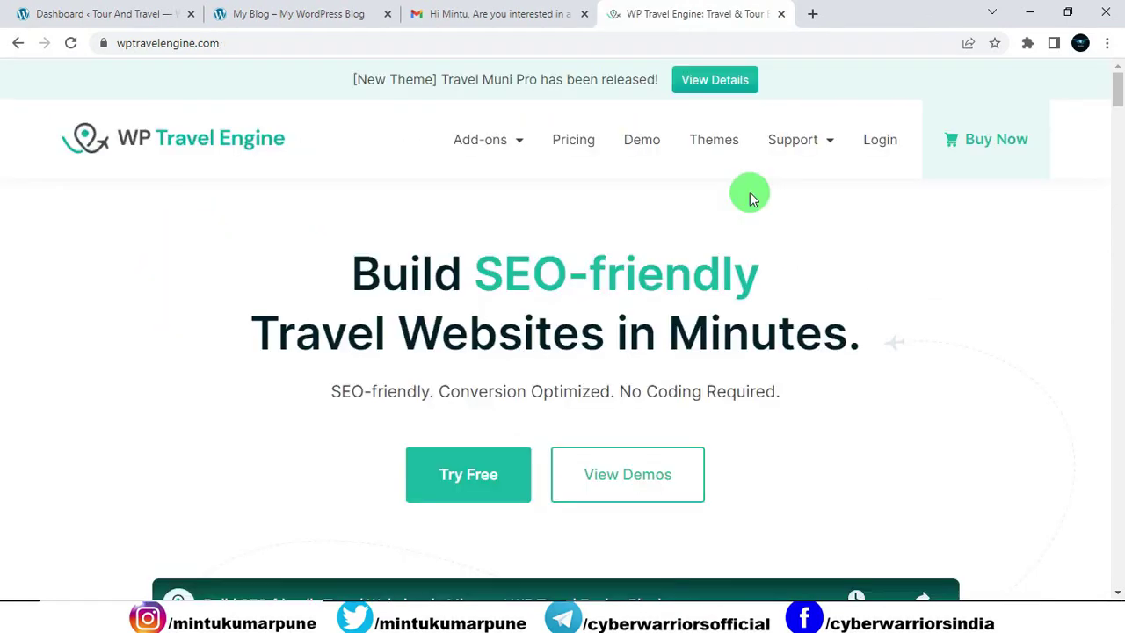
Step: Request the free WP Travel Engine plugin, filling in the email address, first name and last name
left_click(457, 484)
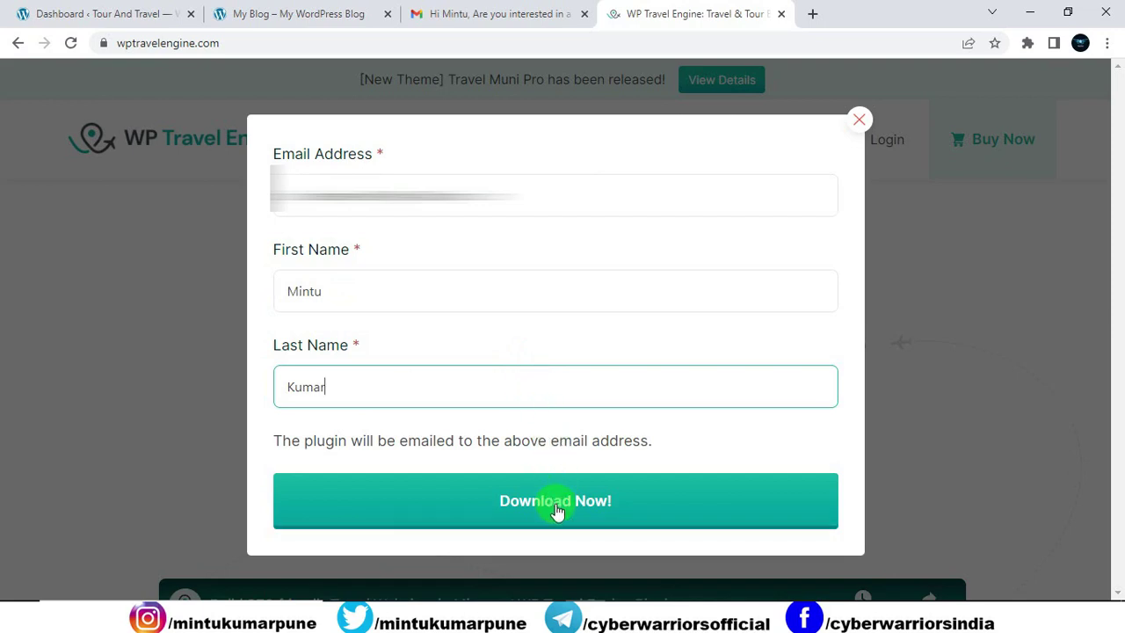
left_click(555, 508)
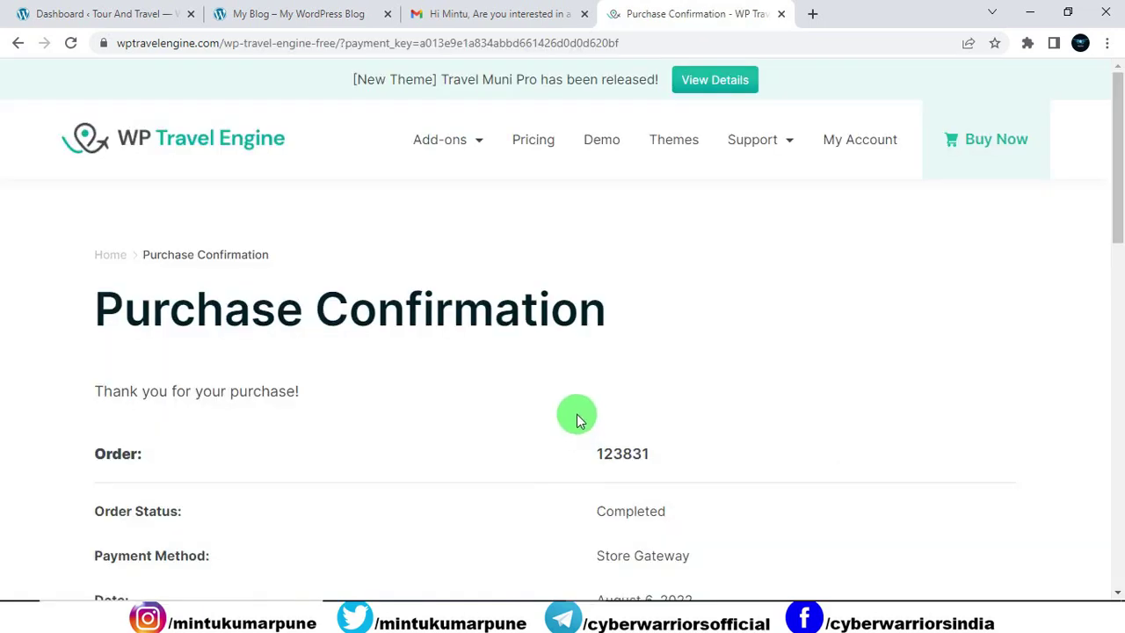
Step: Download the WP Travel Engine ZIP from the purchase confirmation, copy it into the travel folder and return to the browser
scroll(577, 409, "down", 2)
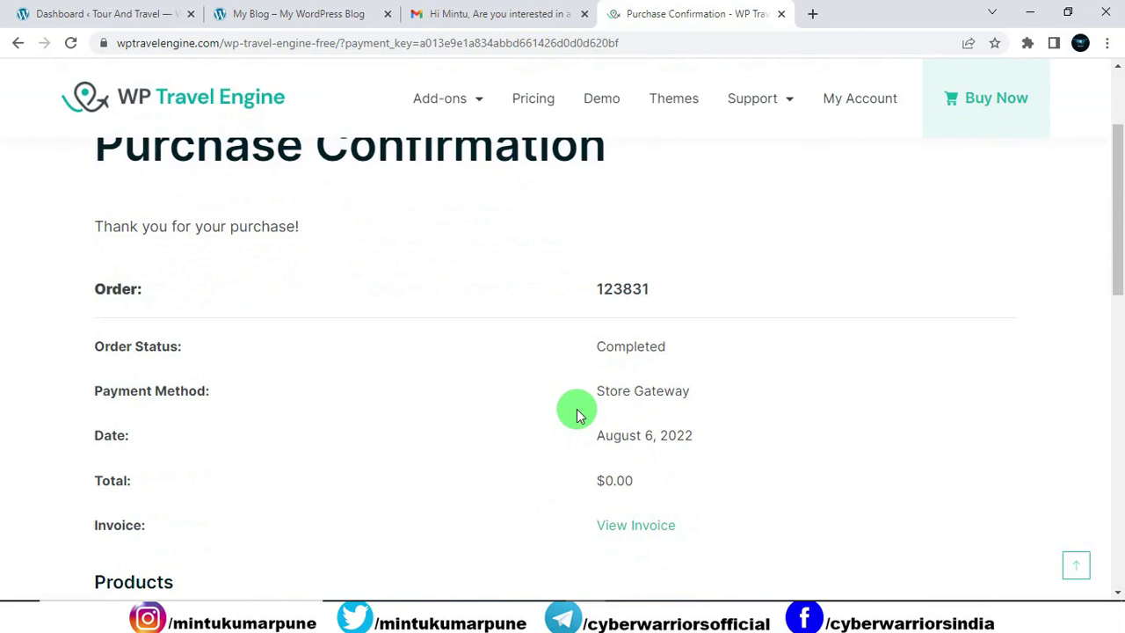
scroll(578, 413, "down", 4)
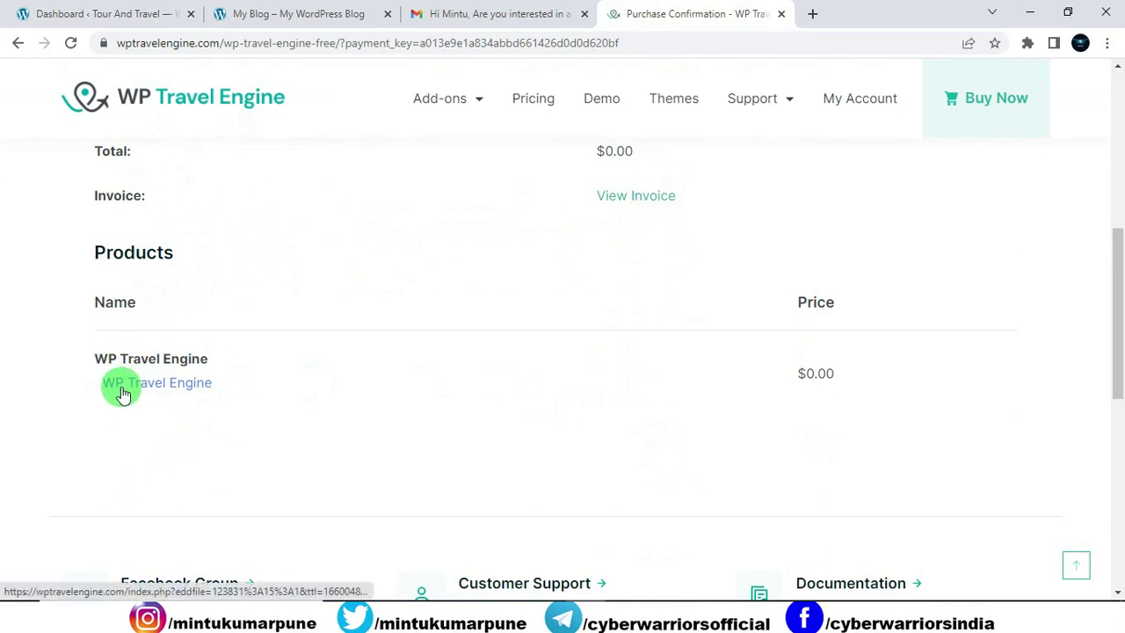
left_click(142, 393)
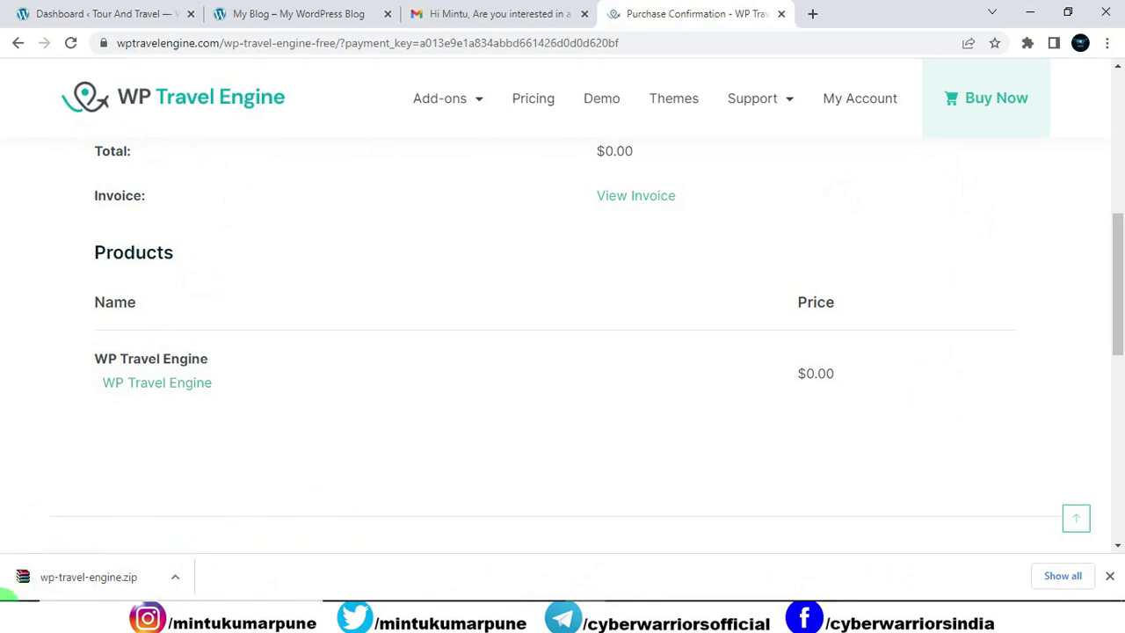
left_click_drag(88, 572, 572, 366)
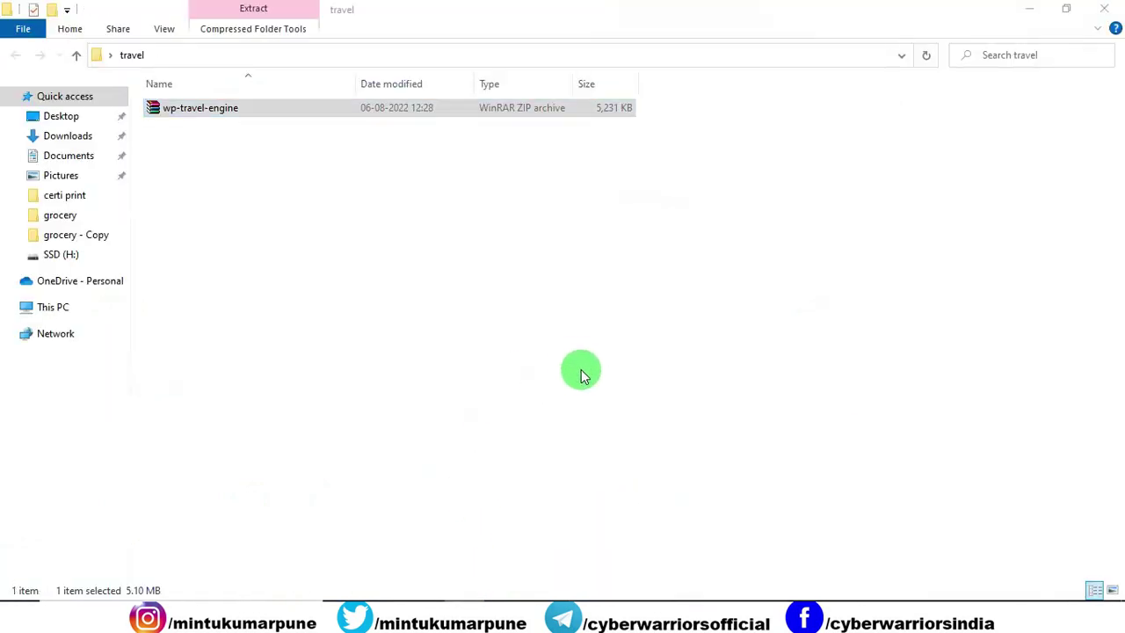
key("alt+Tab")
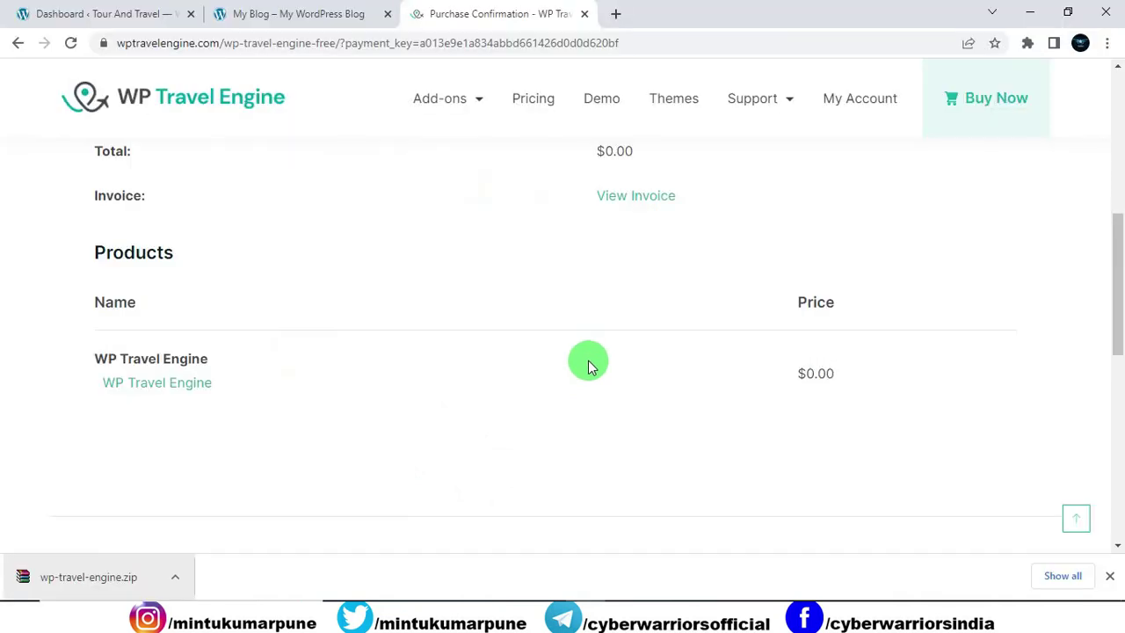
Step: Open the WordPress themes catalogue on the WP Travel Engine website and look through the offered travel themes
scroll(588, 364, "up", 6)
left_click(299, 14)
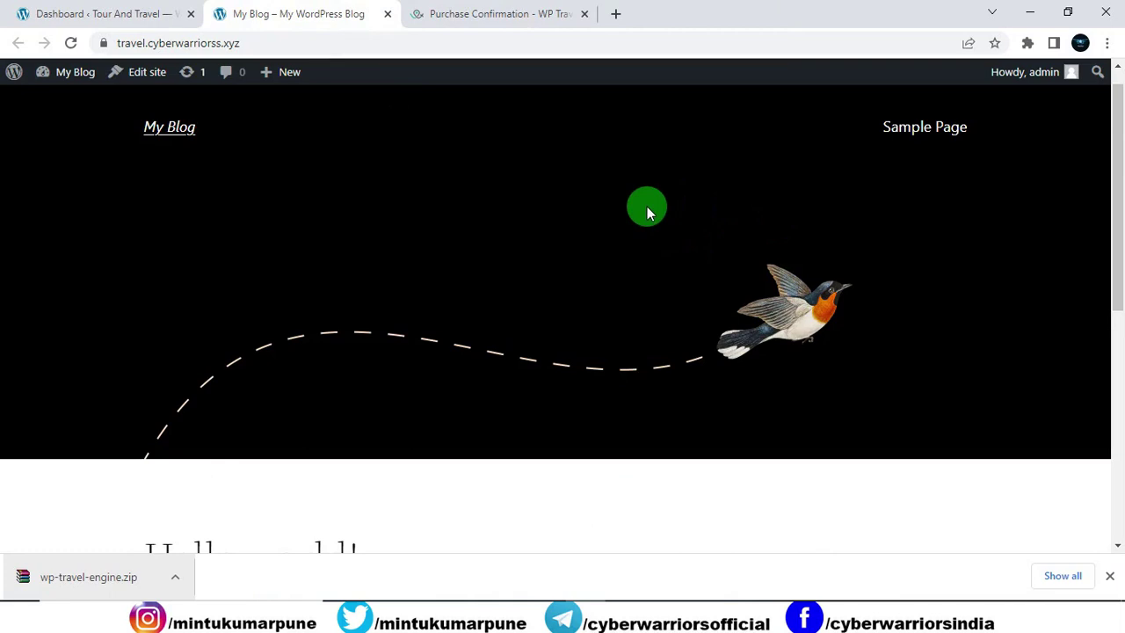
left_click(483, 13)
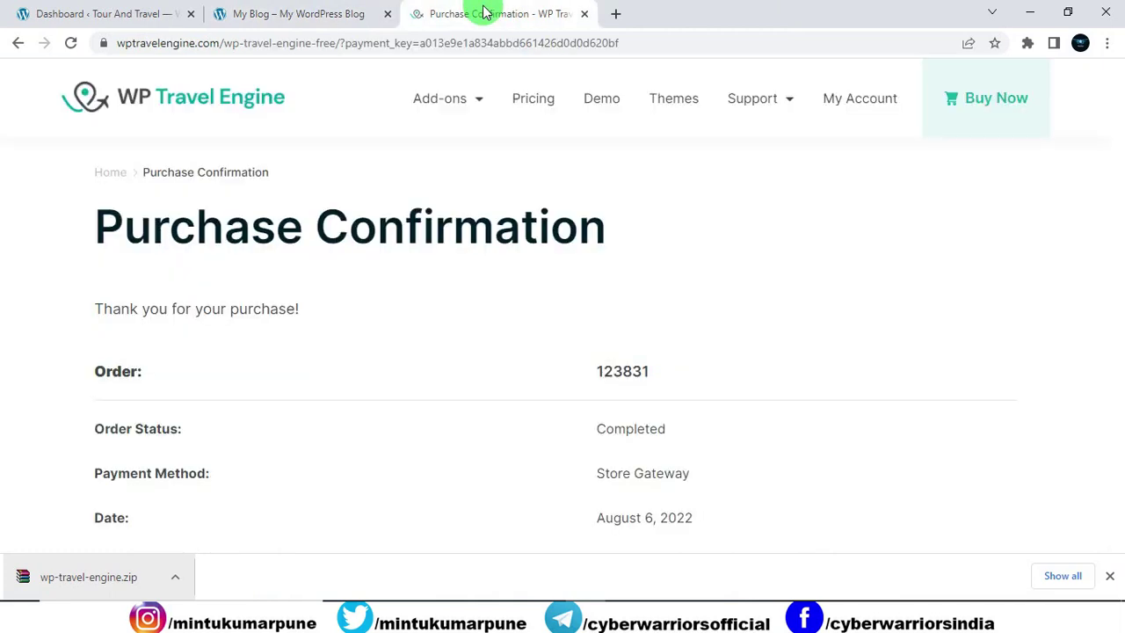
left_click(193, 100)
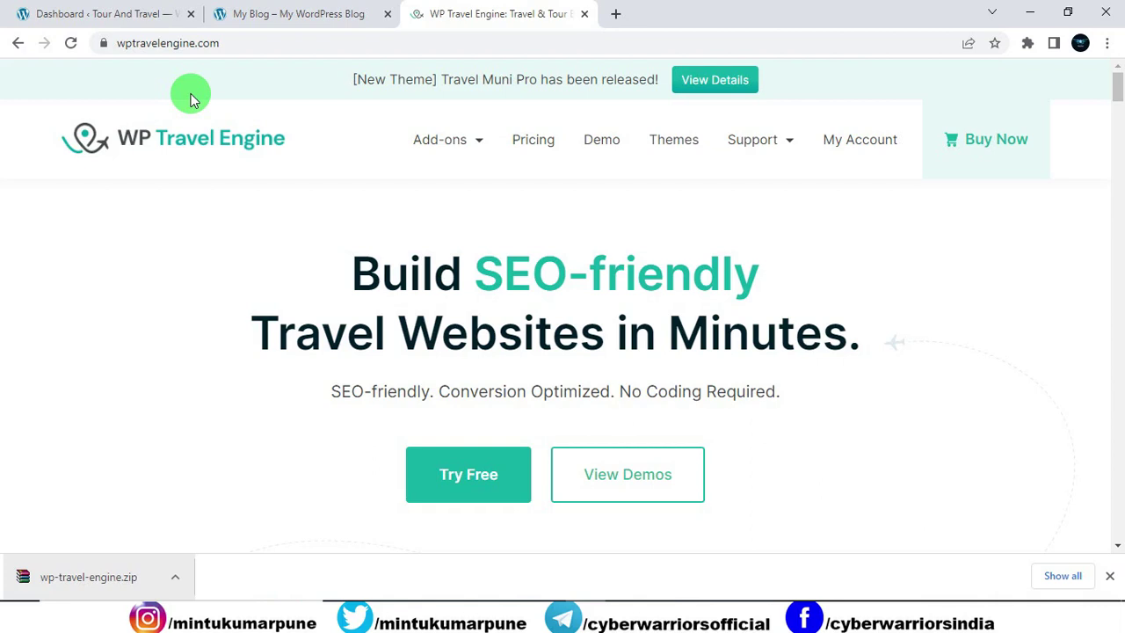
left_click(663, 145)
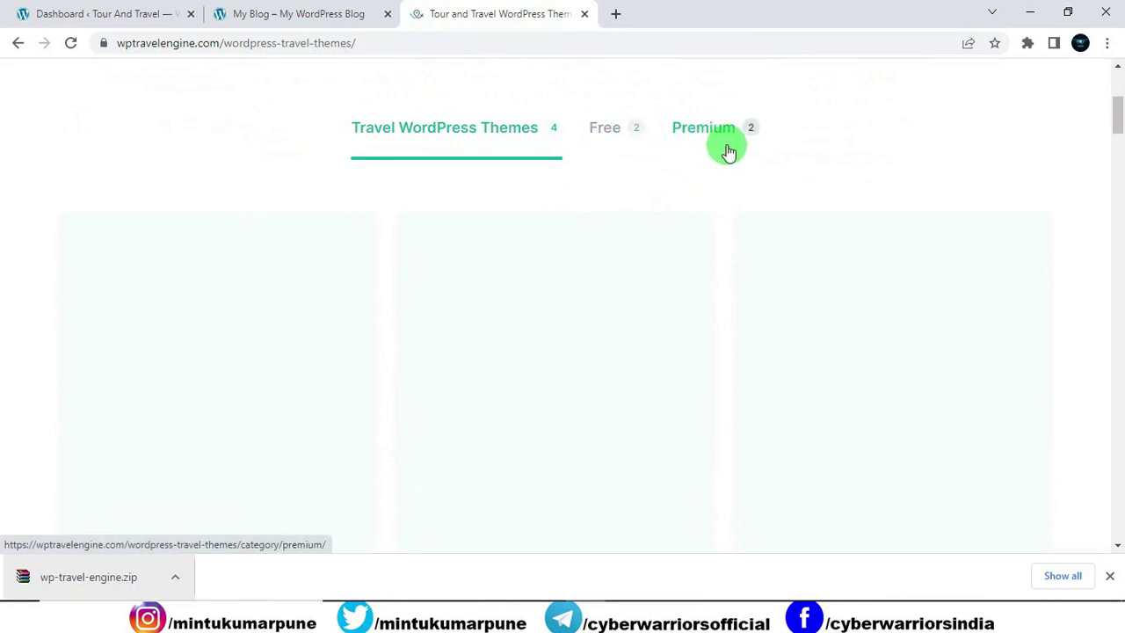
scroll(474, 268, "down", 5)
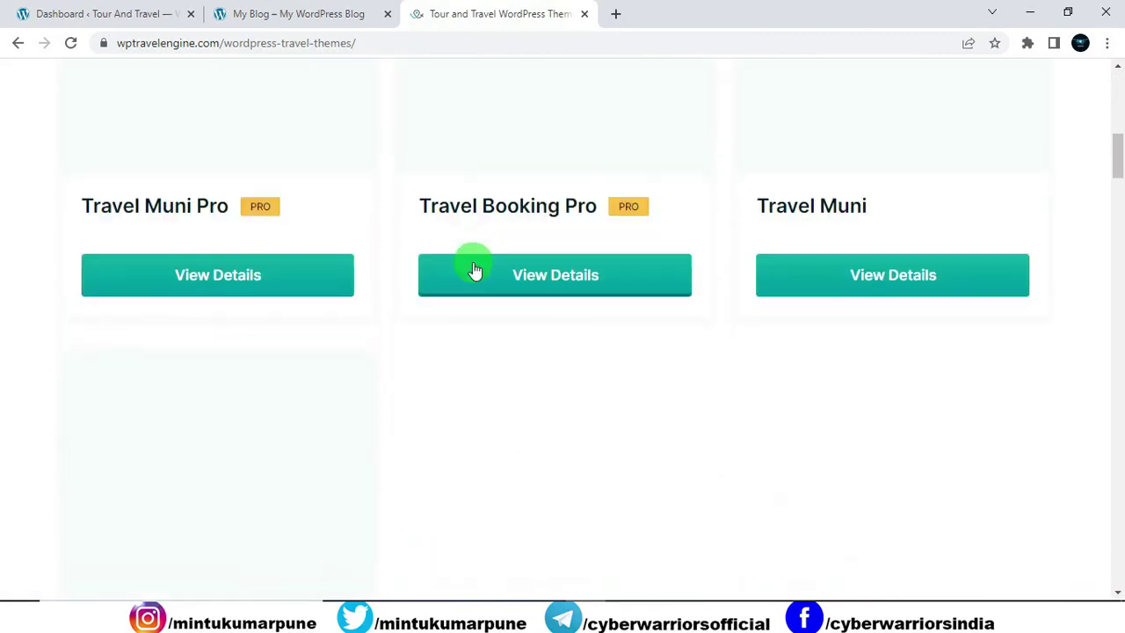
scroll(474, 268, "down", 3)
scroll(474, 267, "up", 5)
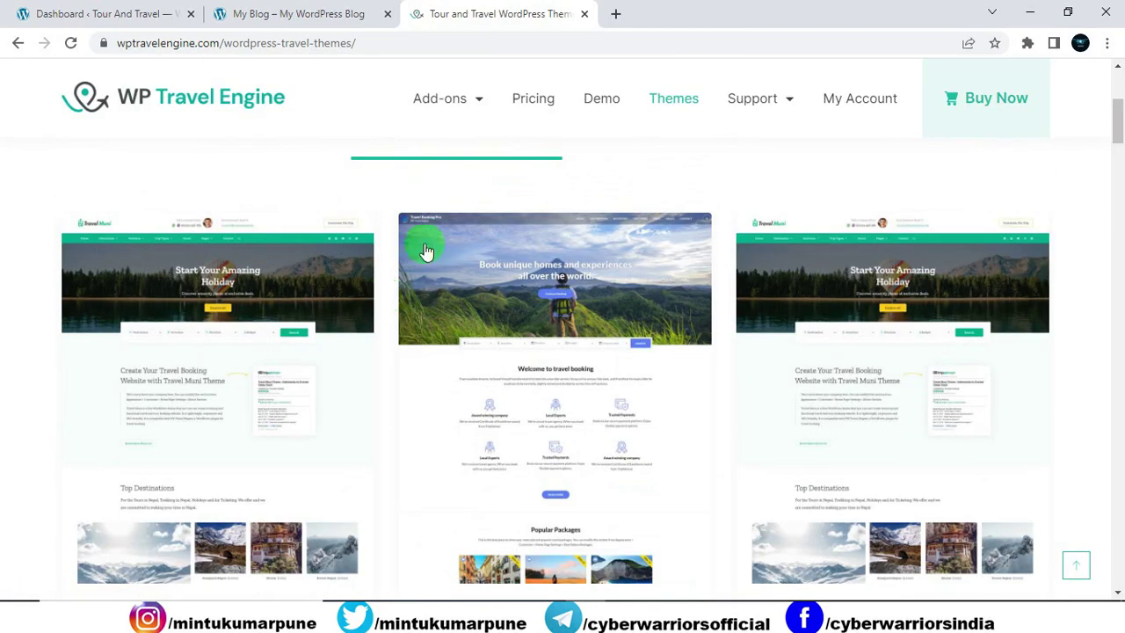
scroll(563, 153, "up", 2)
Step: Show only the free themes, compare Travel Muni with Travel Booking, and open the Travel Booking theme's details
left_click(618, 297)
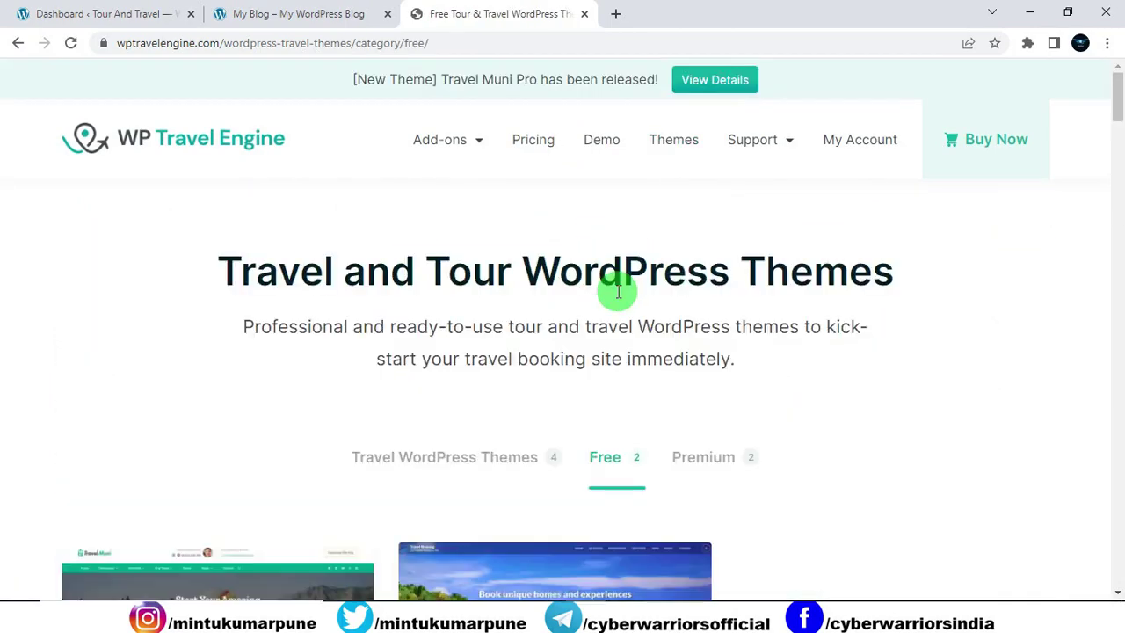
scroll(606, 263, "down", 4)
scroll(548, 305, "down", 1)
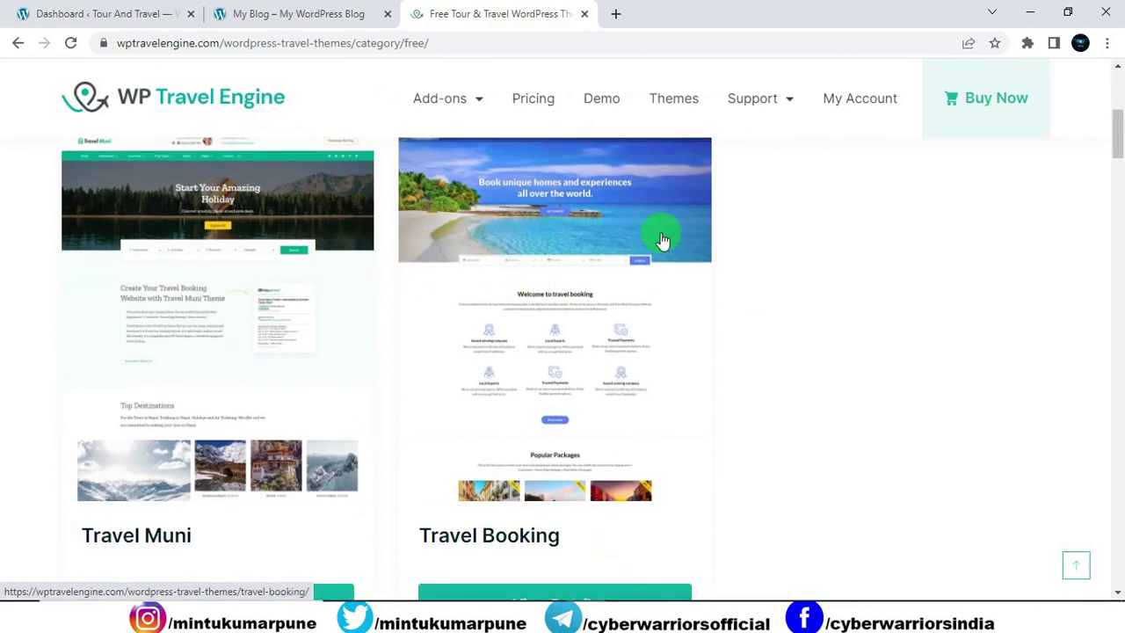
scroll(661, 236, "down", 3)
scroll(651, 235, "up", 3)
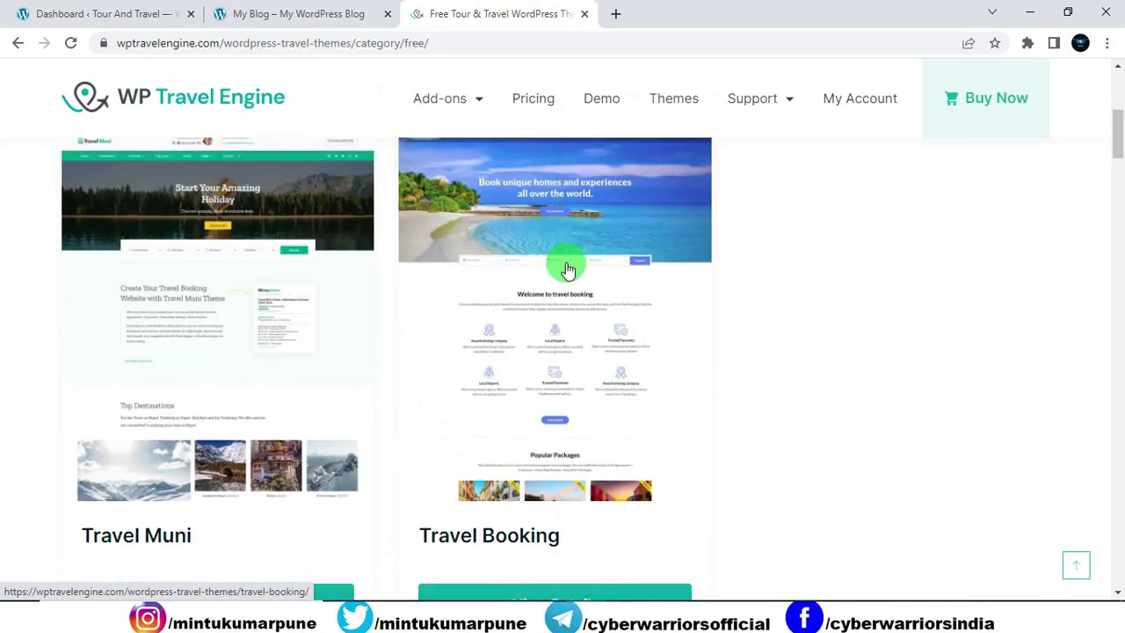
scroll(567, 269, "down", 3)
left_click(563, 365)
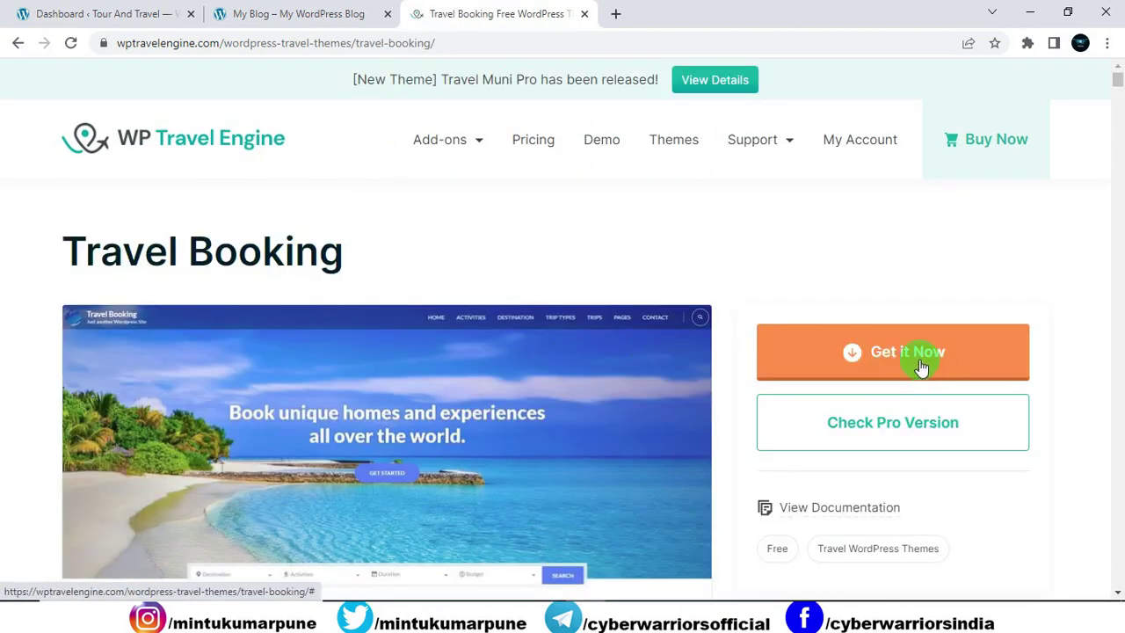
Step: Request the free Travel Booking theme, download travel-booking_1.1.5.zip from the purchase confirmation and copy it into the travel folder
left_click(920, 367)
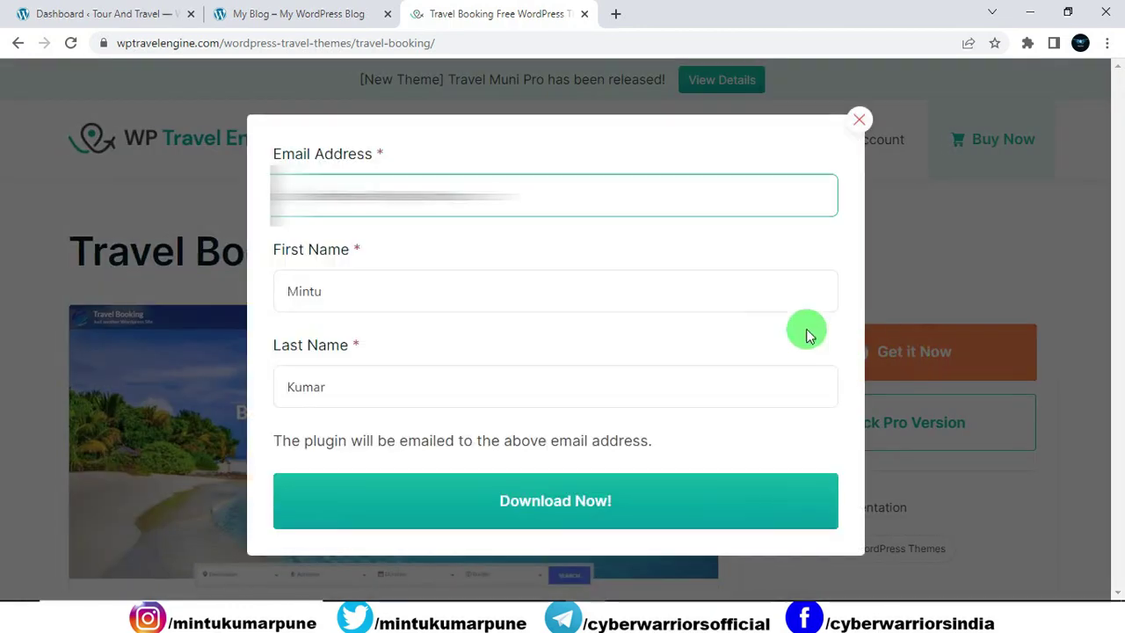
left_click(560, 503)
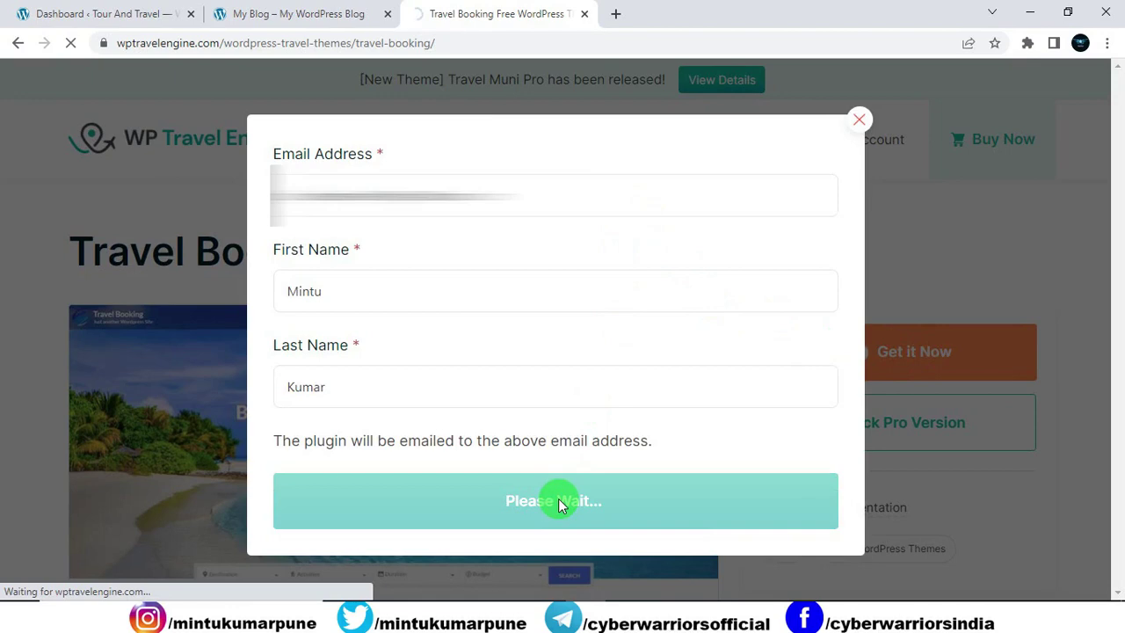
scroll(545, 461, "down", 4)
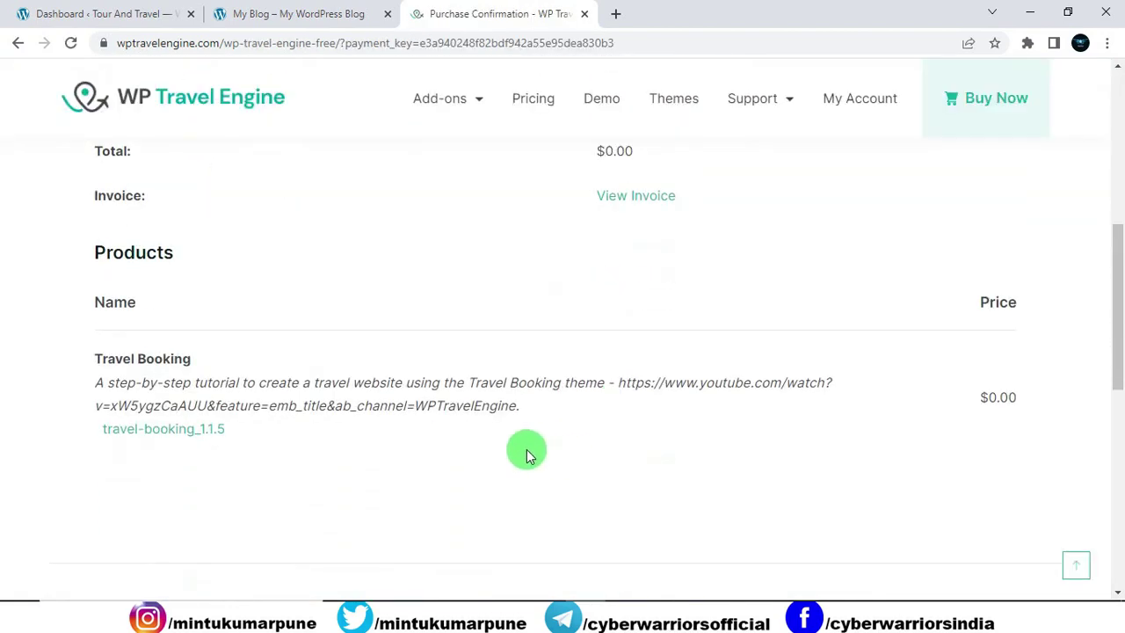
left_click(177, 441)
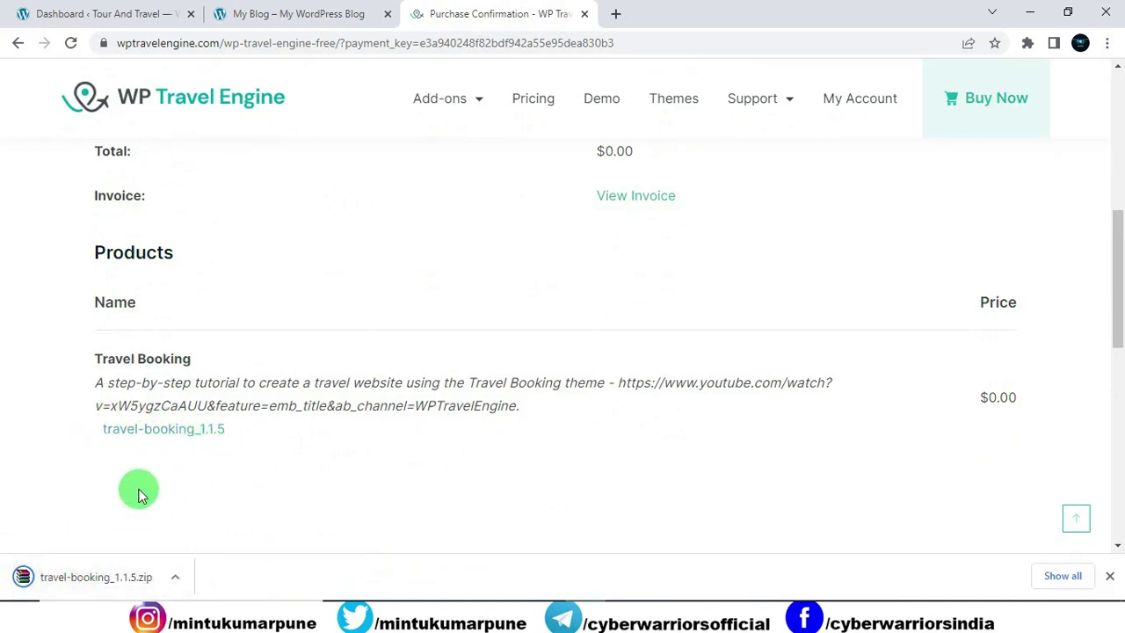
left_click_drag(100, 588, 529, 350)
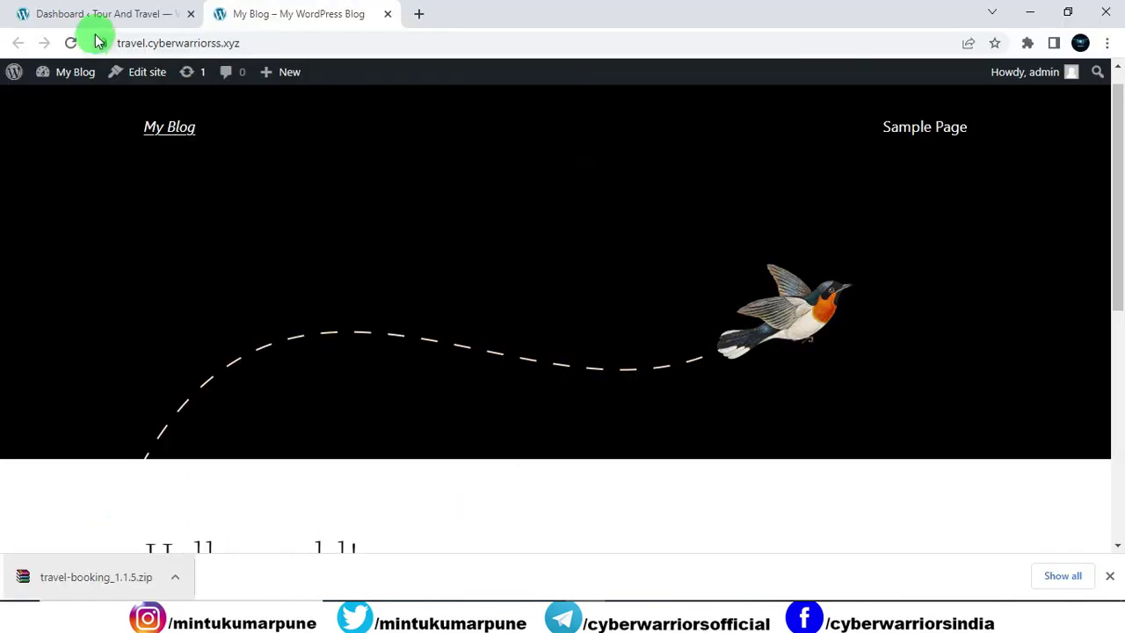
Step: Return to the WordPress dashboard, dismiss the browser's download bar and open the form for uploading a new theme
left_click(98, 14)
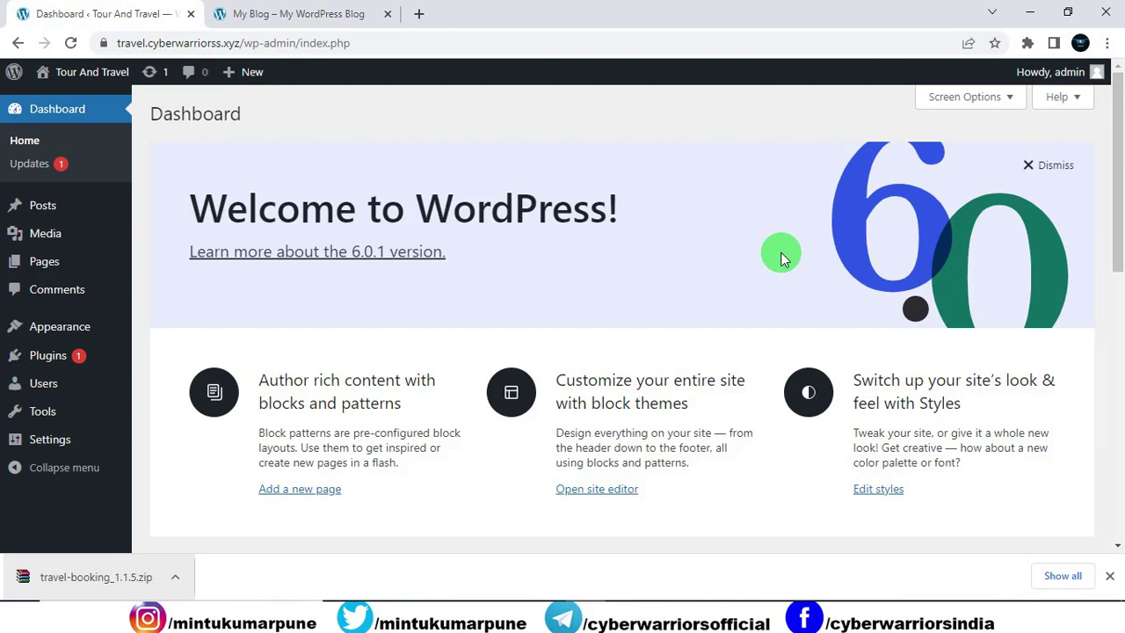
left_click(1108, 577)
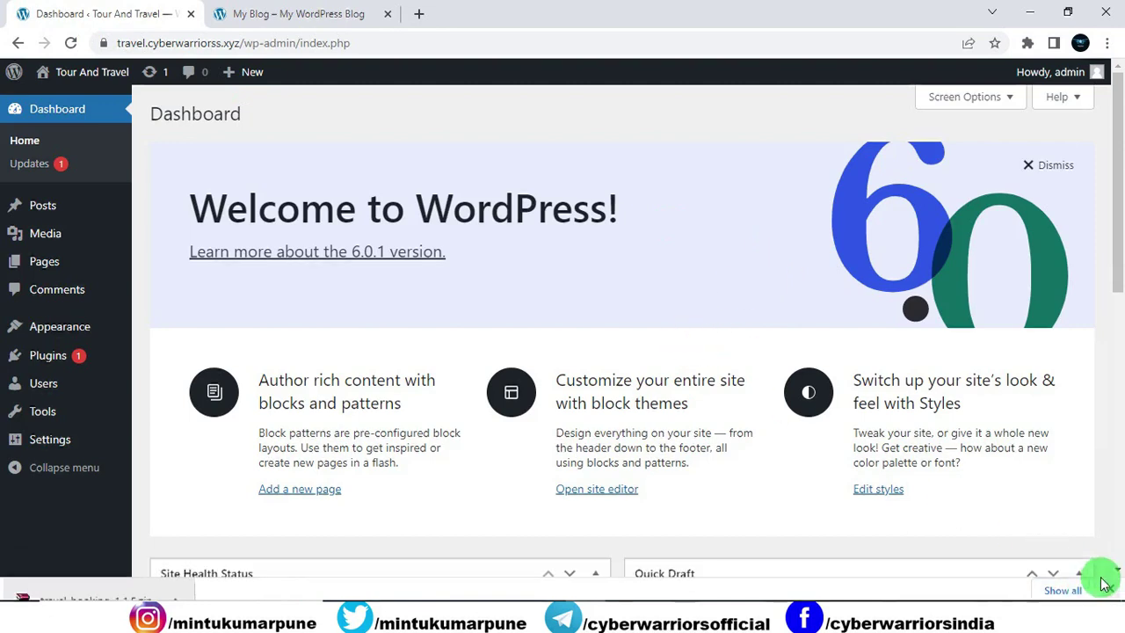
mouse_move(37, 325)
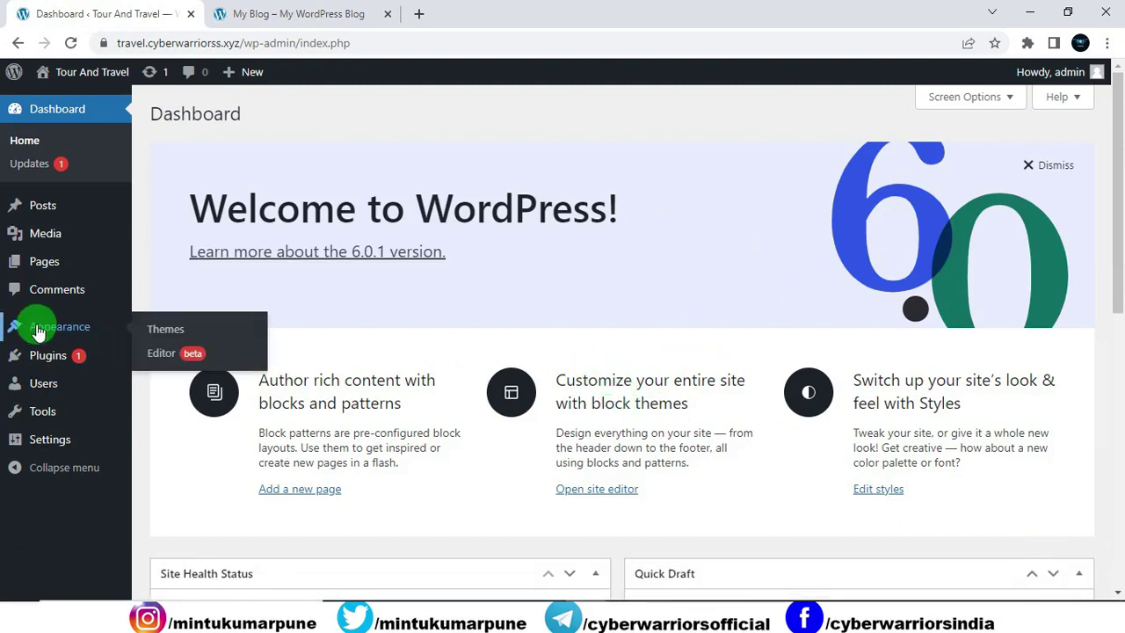
left_click(169, 338)
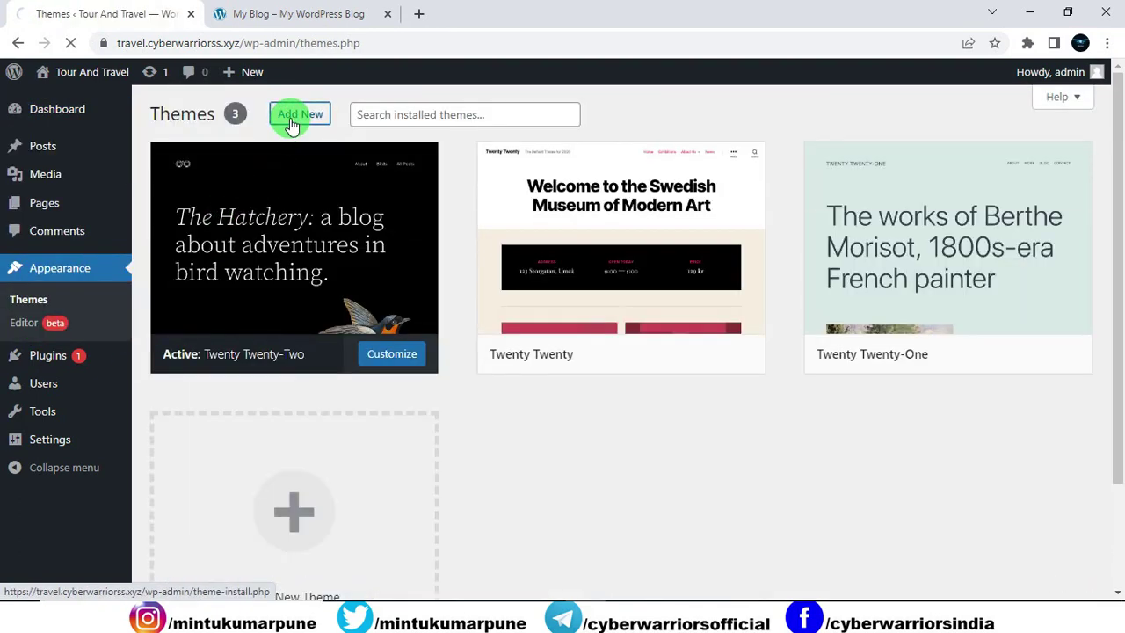
left_click(299, 115)
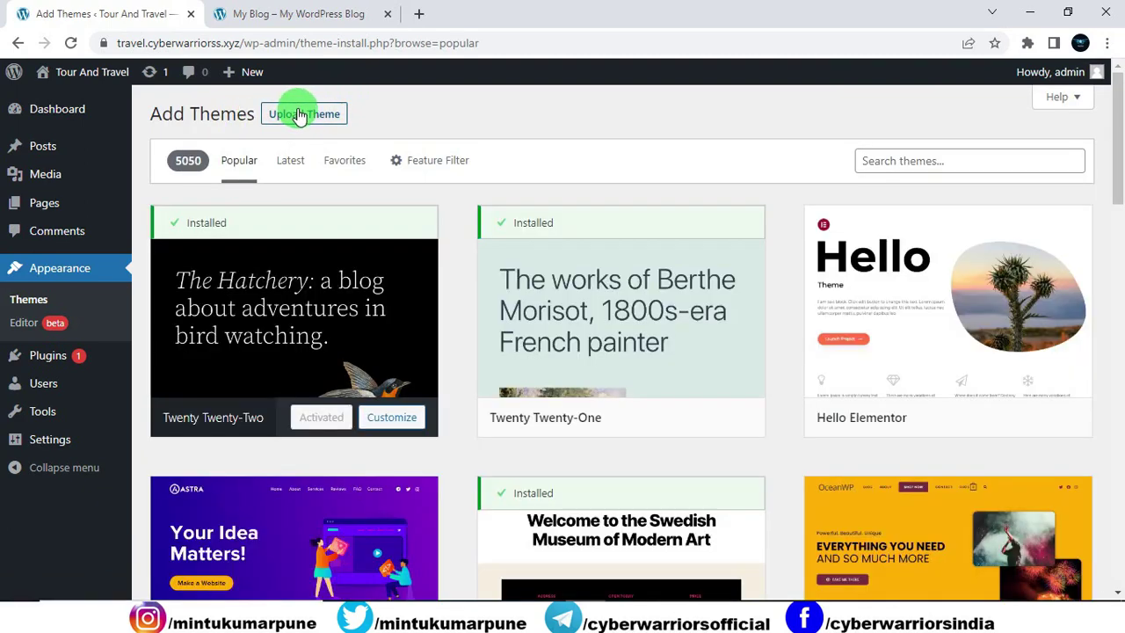
left_click(299, 115)
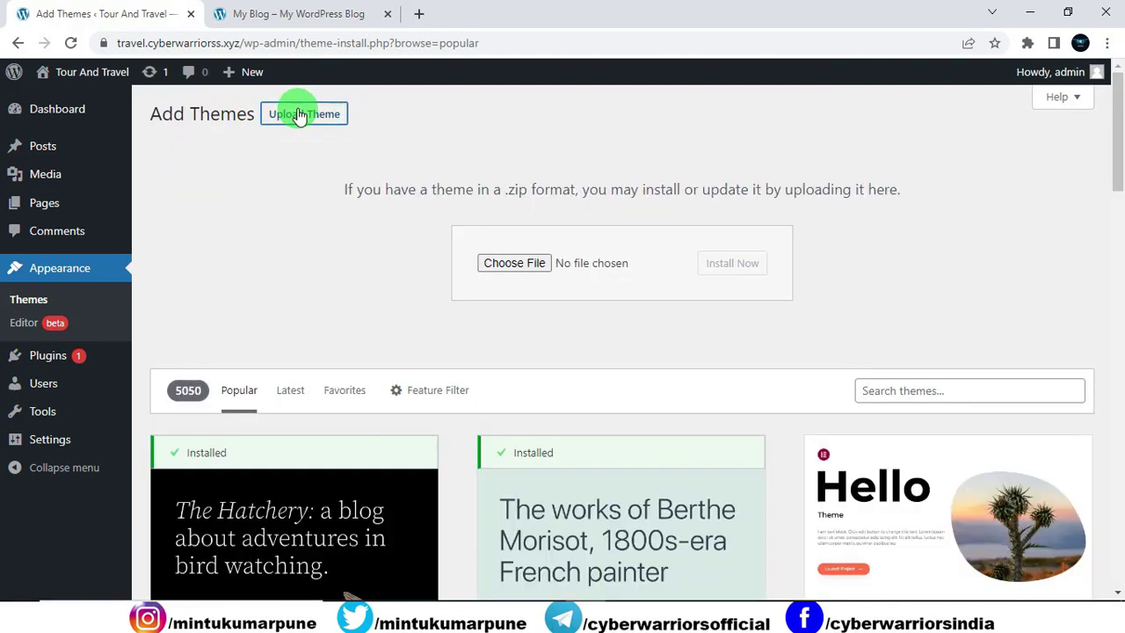
Step: Install the theme from travel-booking_1.1.5.zip in the travel folder and activate it
left_click(514, 263)
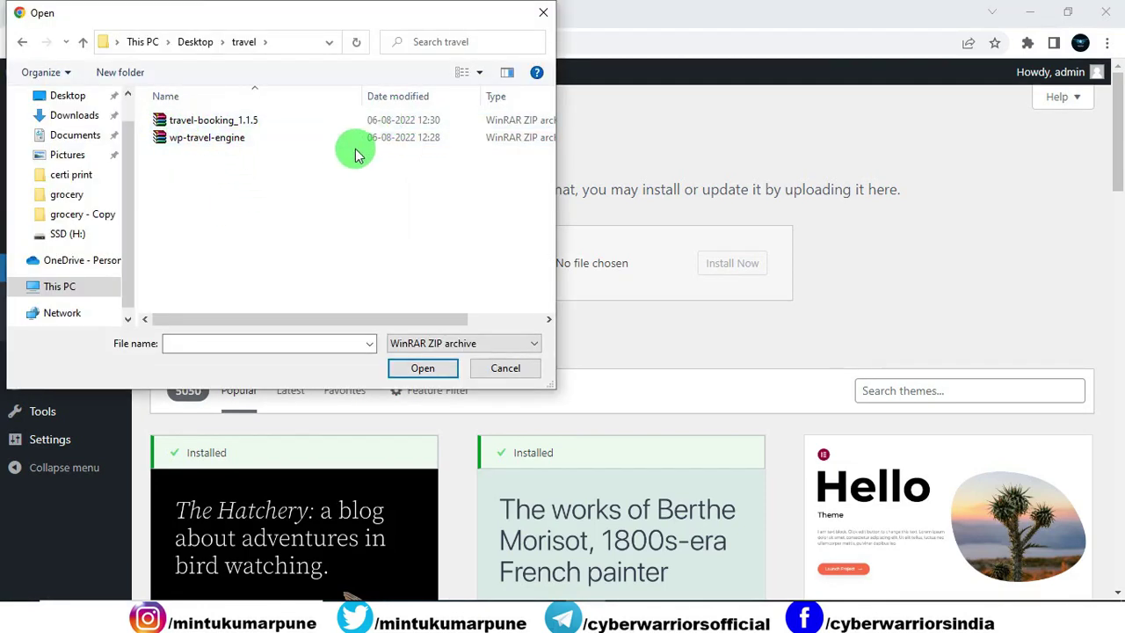
left_click(233, 121)
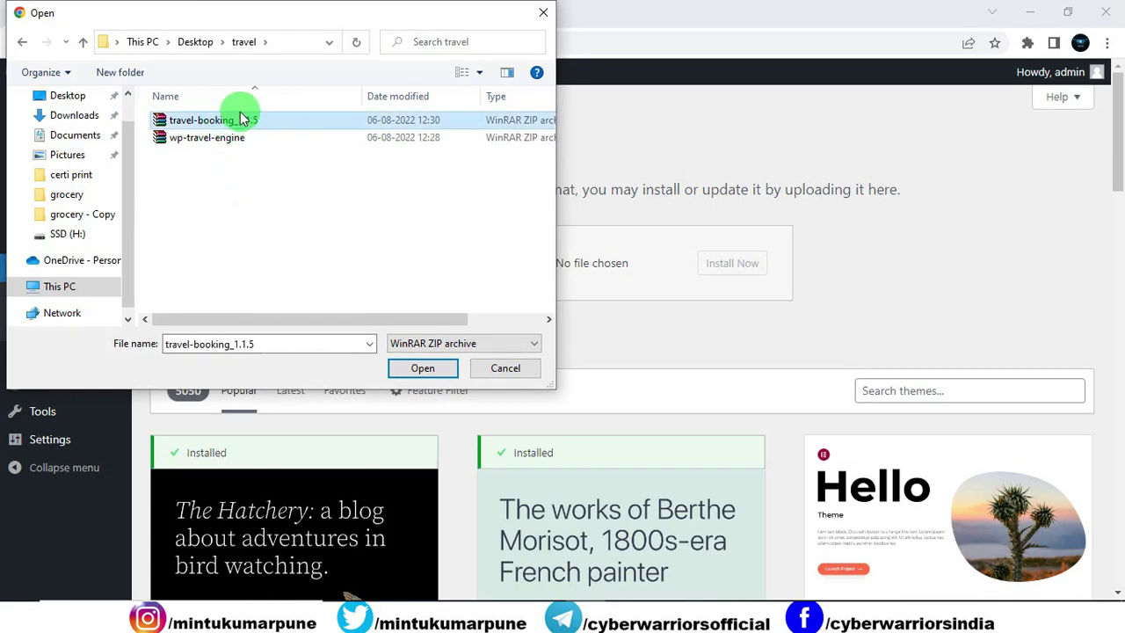
left_click(421, 370)
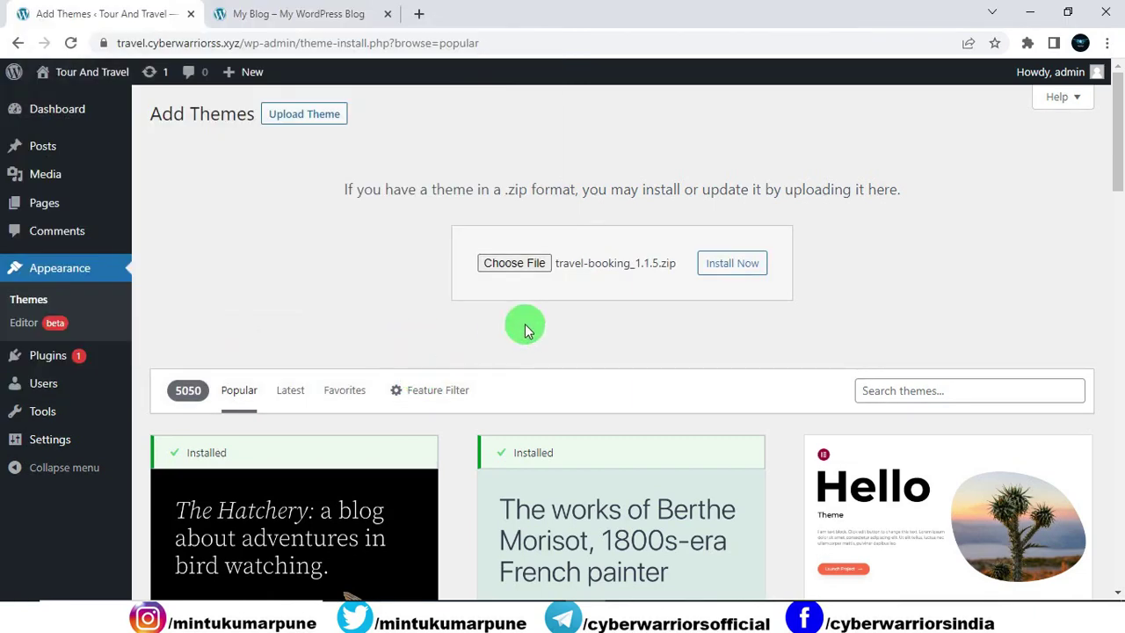
left_click(726, 274)
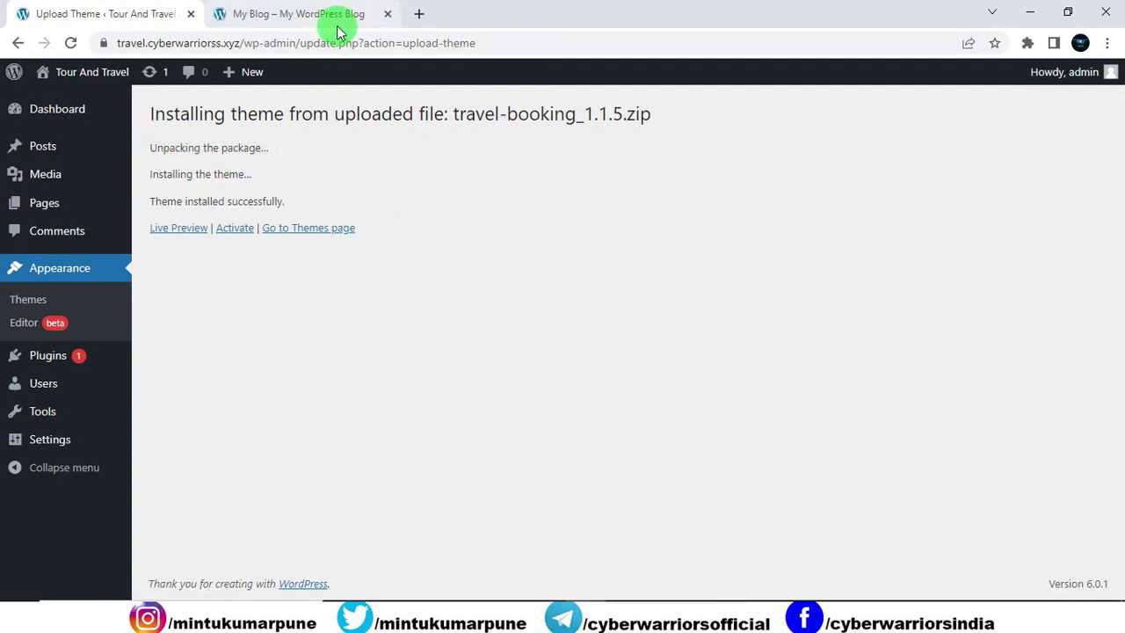
left_click(234, 228)
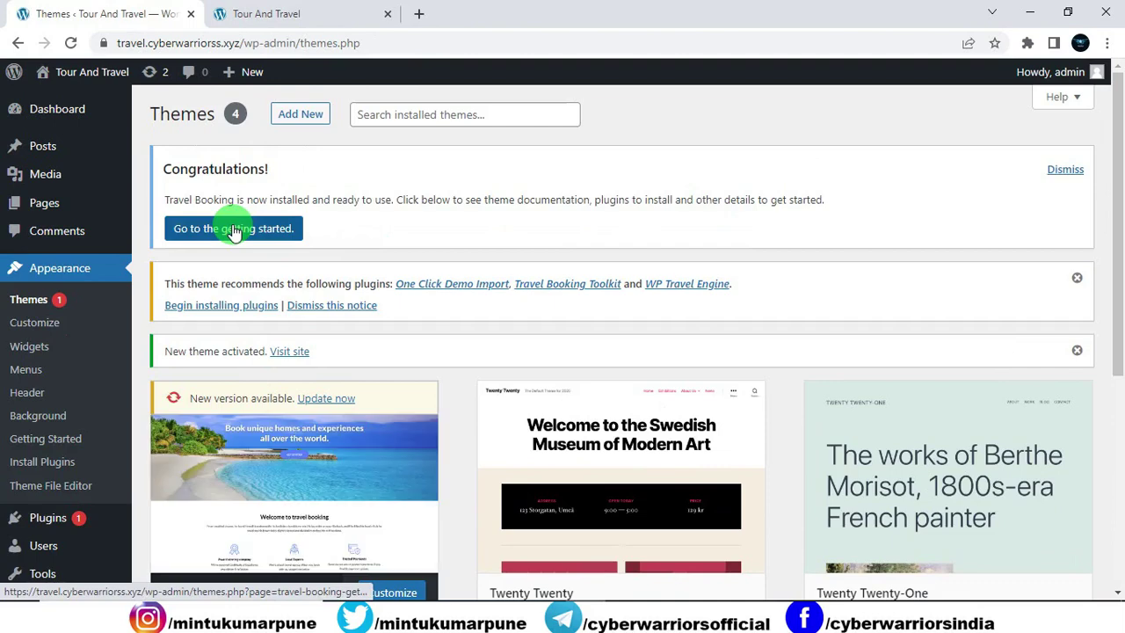
Step: Reload the Tour And Travel front page and examine how it looks with the newly activated theme
left_click(319, 23)
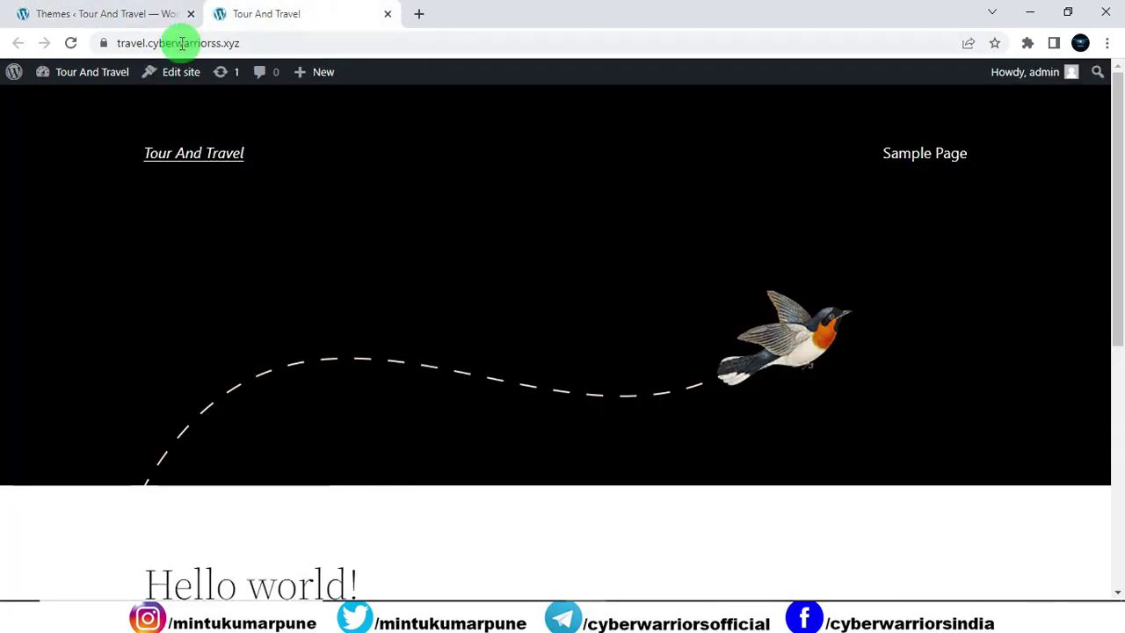
left_click(72, 44)
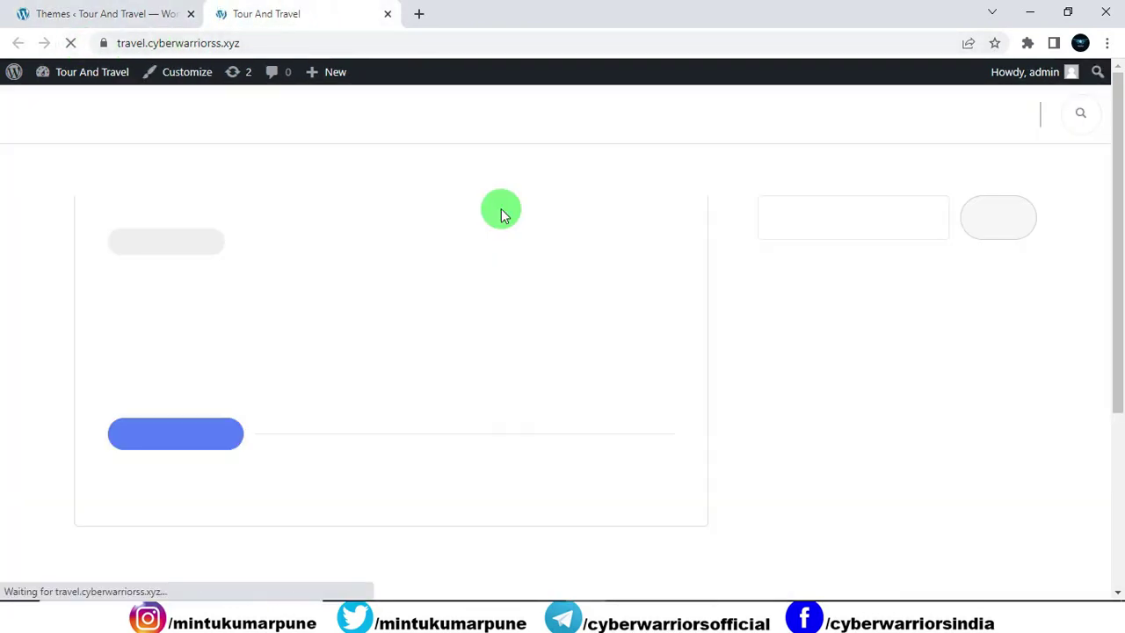
scroll(501, 211, "down", 1)
scroll(502, 215, "down", 3)
scroll(505, 226, "up", 4)
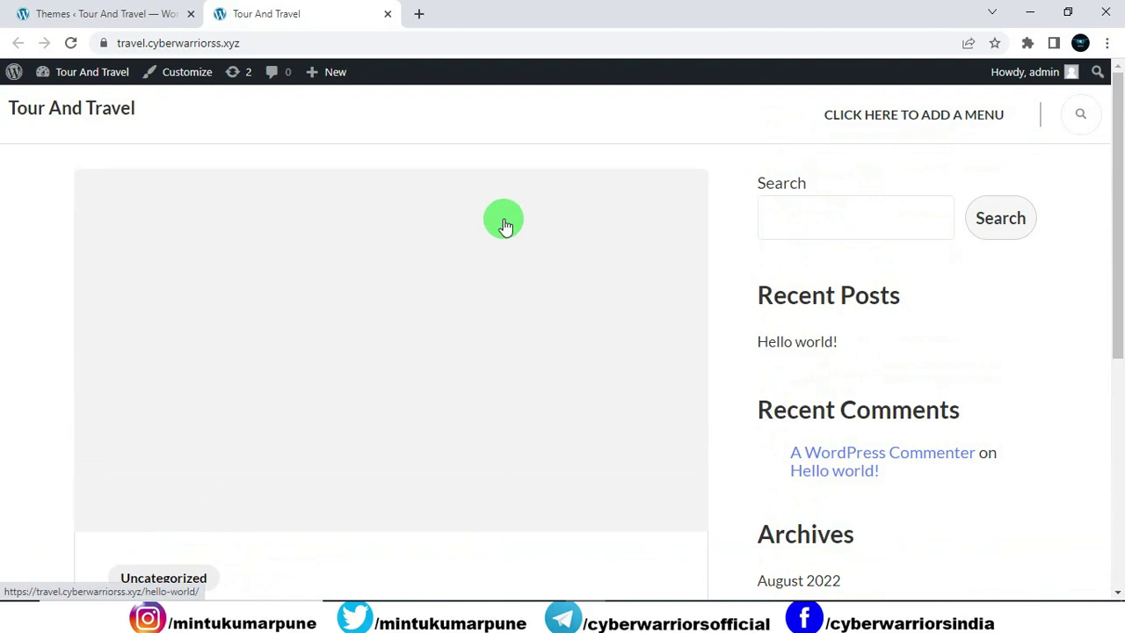
Step: Return to the WordPress dashboard, upload wp-travel-engine.zip from the travel folder as a new plugin, install it and activate it
left_click(151, 13)
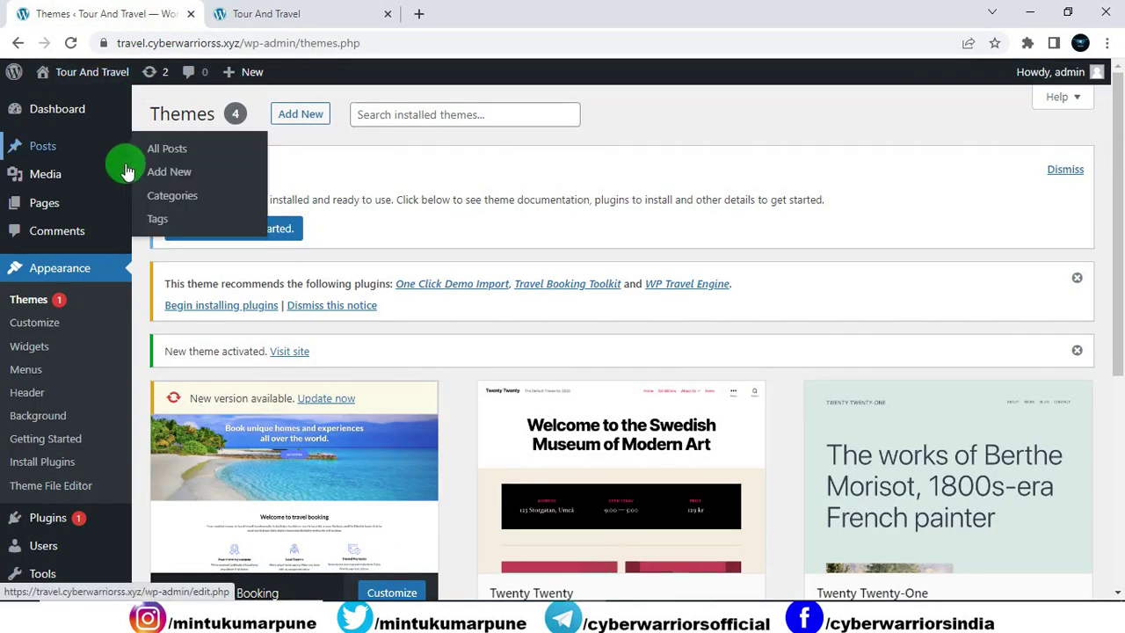
mouse_move(53, 525)
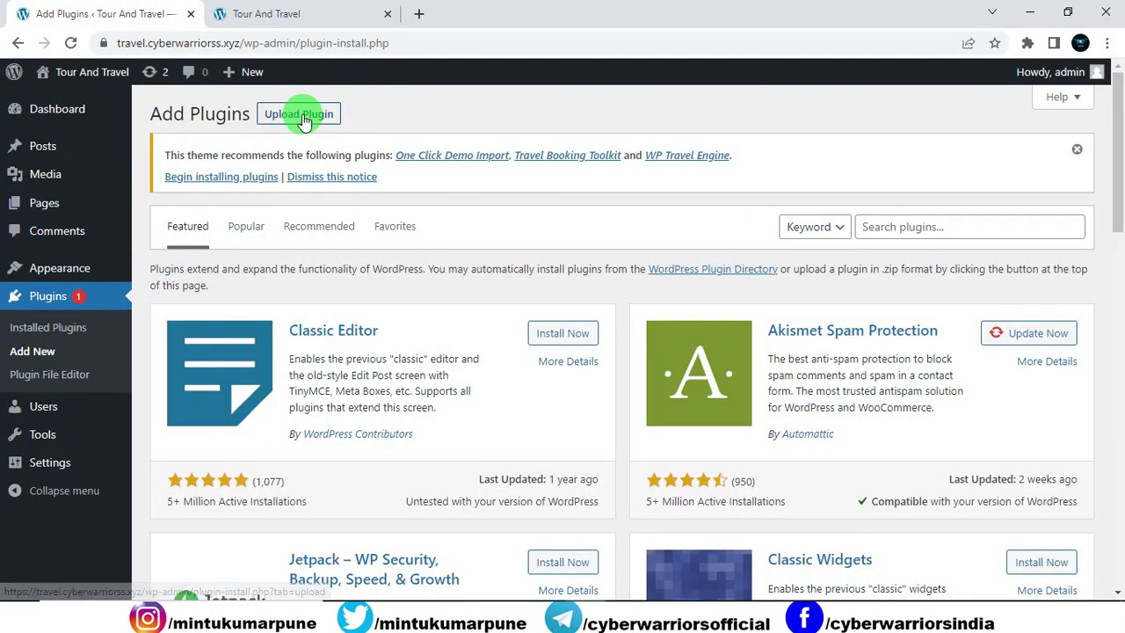
left_click(299, 115)
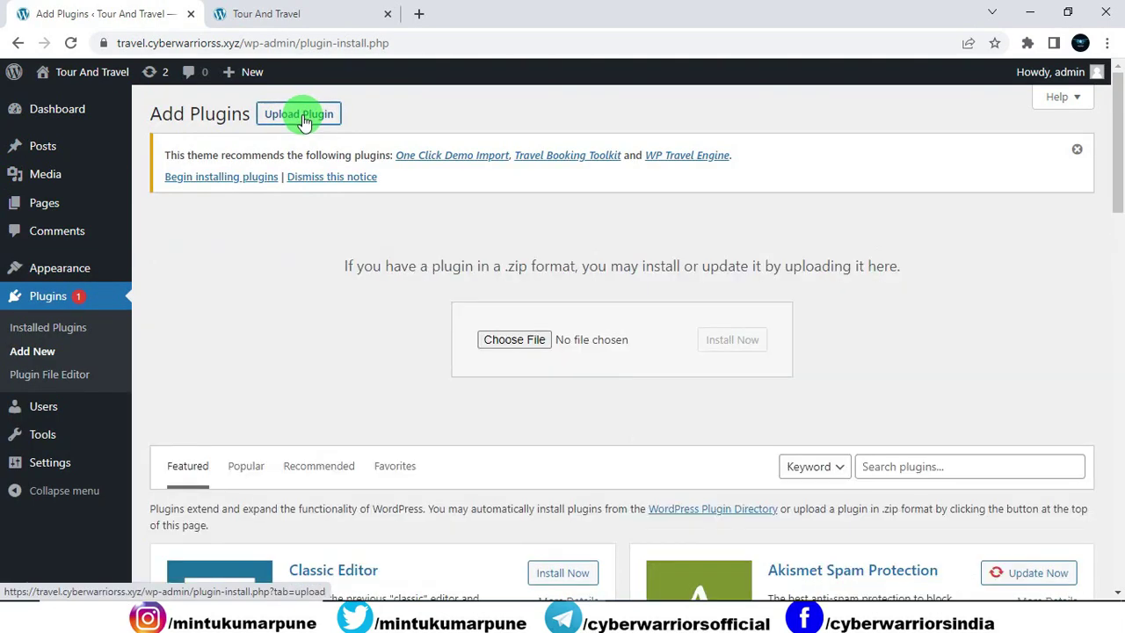
left_click(541, 340)
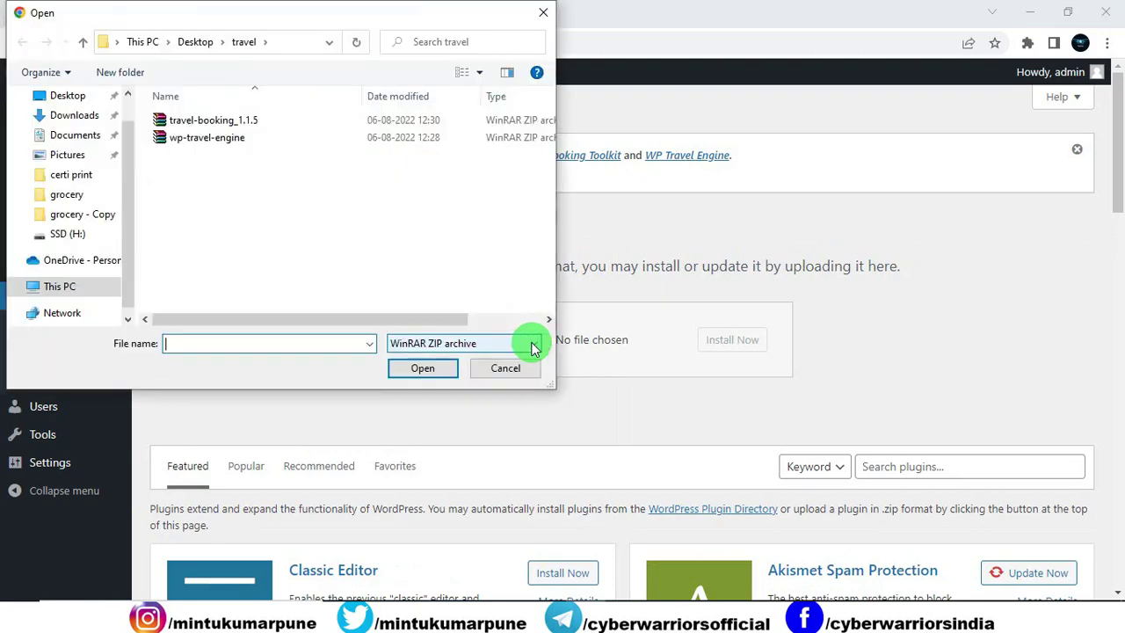
left_click(231, 138)
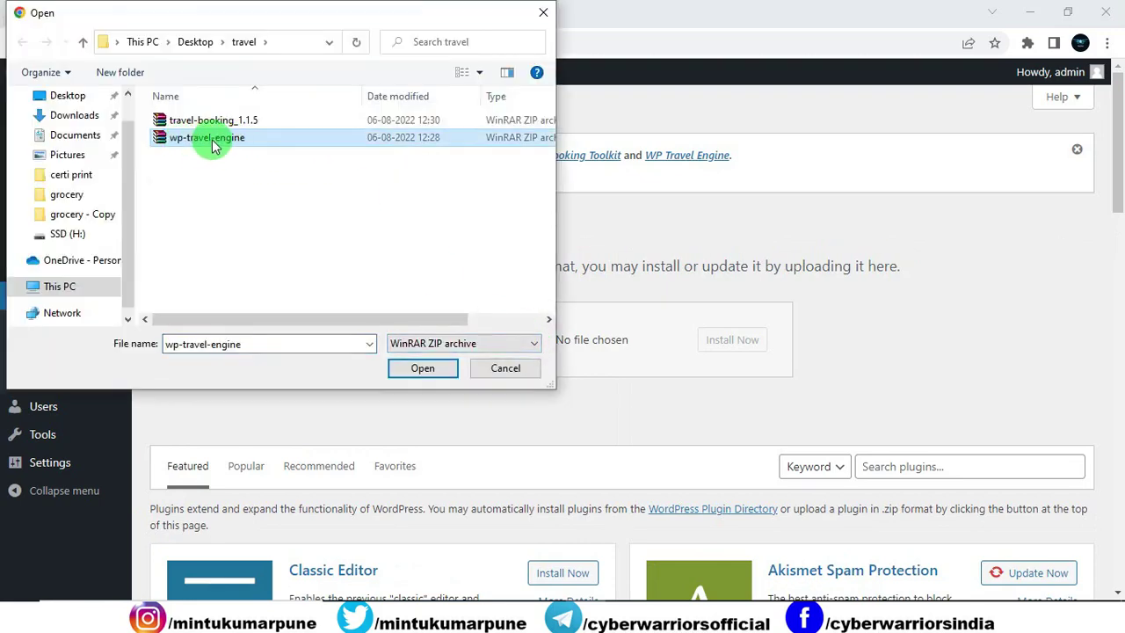
left_click(422, 368)
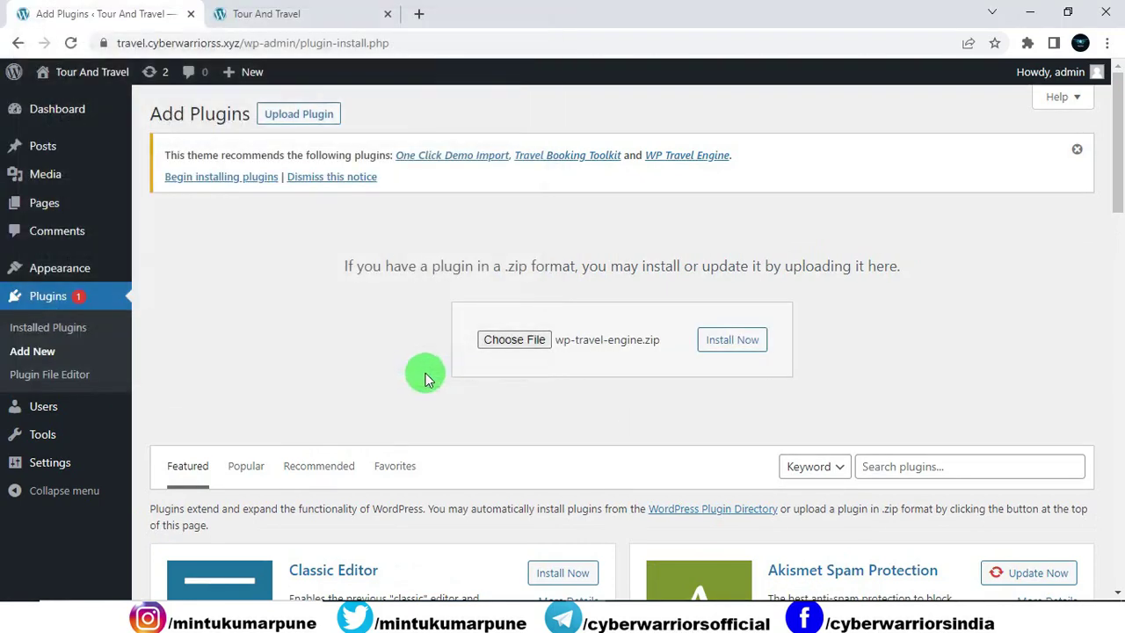
left_click(733, 348)
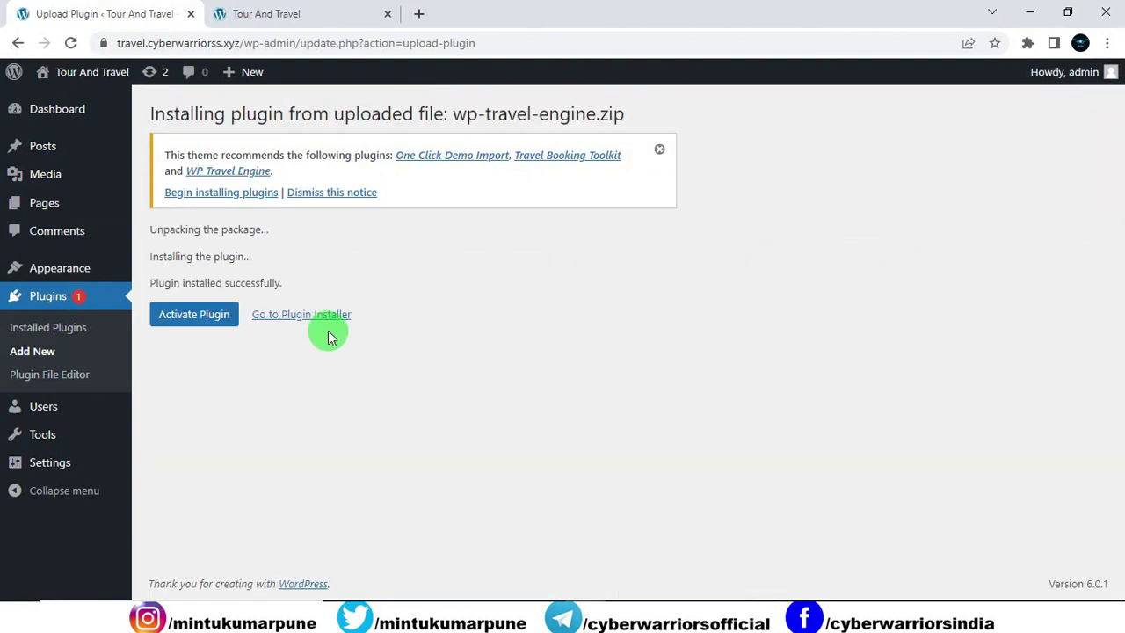
left_click(211, 322)
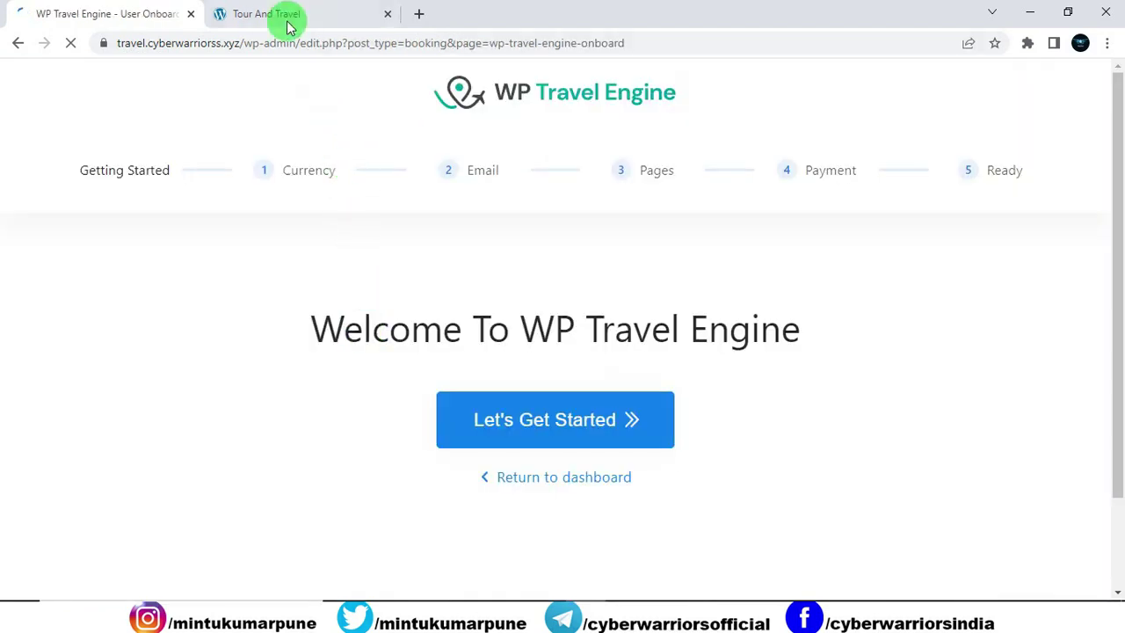
Step: Reload the Tour And Travel front page and check how it looks with the WP Travel Engine plugin activated
left_click(287, 24)
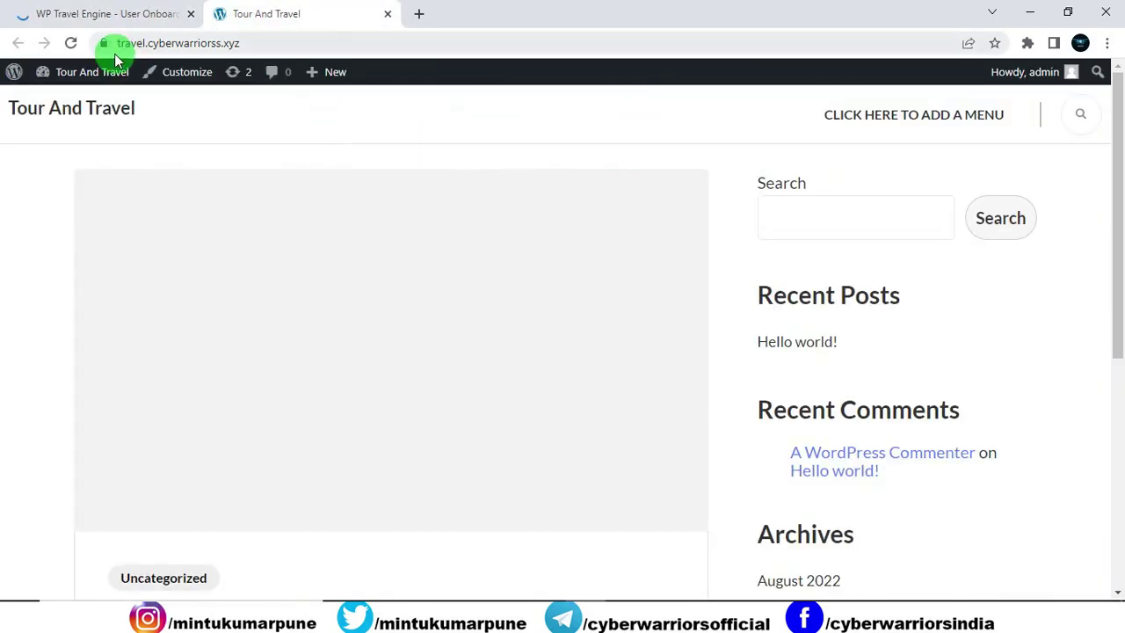
left_click(71, 44)
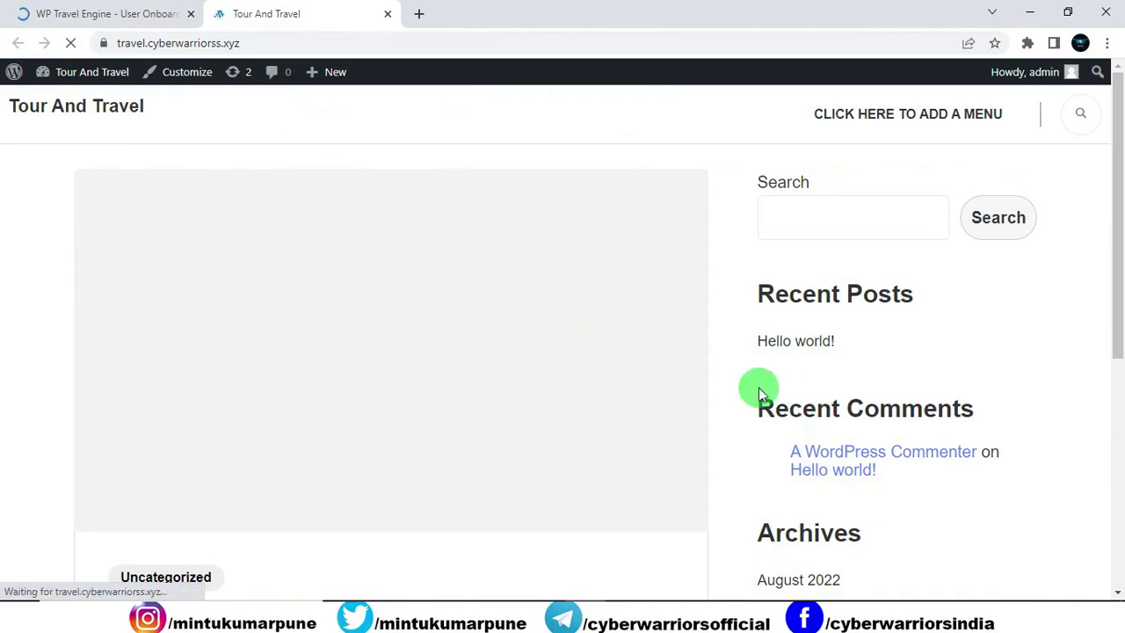
scroll(758, 387, "down", 5)
scroll(758, 387, "up", 5)
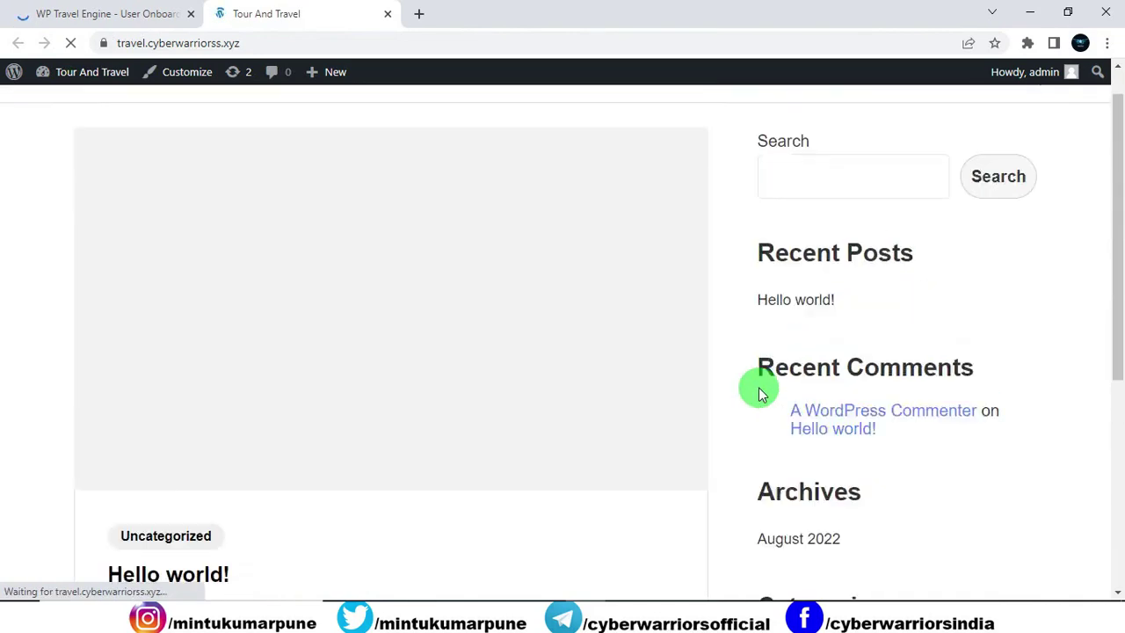
Step: Return to the WP Travel Engine onboarding, start the setup and choose Indian rupee (₹) as the trips' base currency
left_click(138, 16)
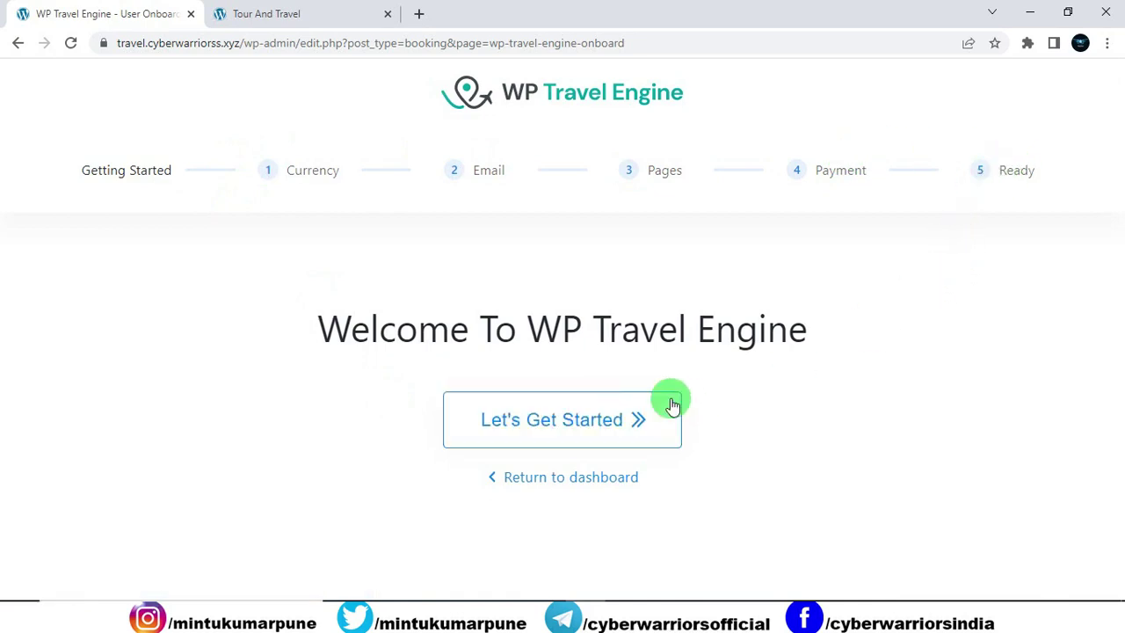
left_click(562, 429)
scroll(563, 430, "down", 2)
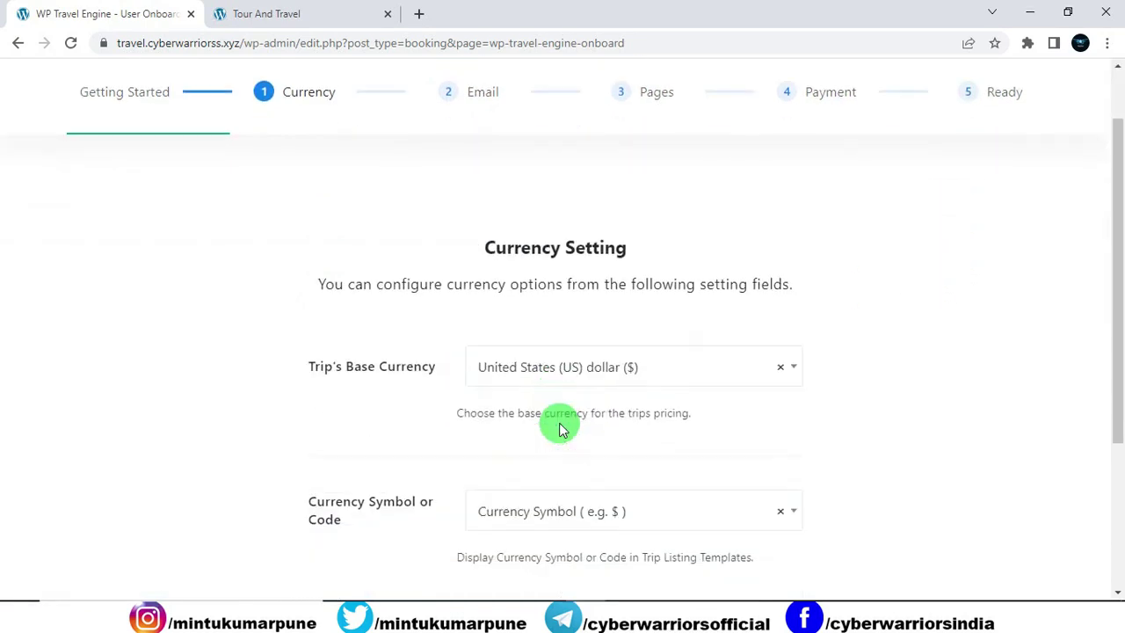
left_click(536, 285)
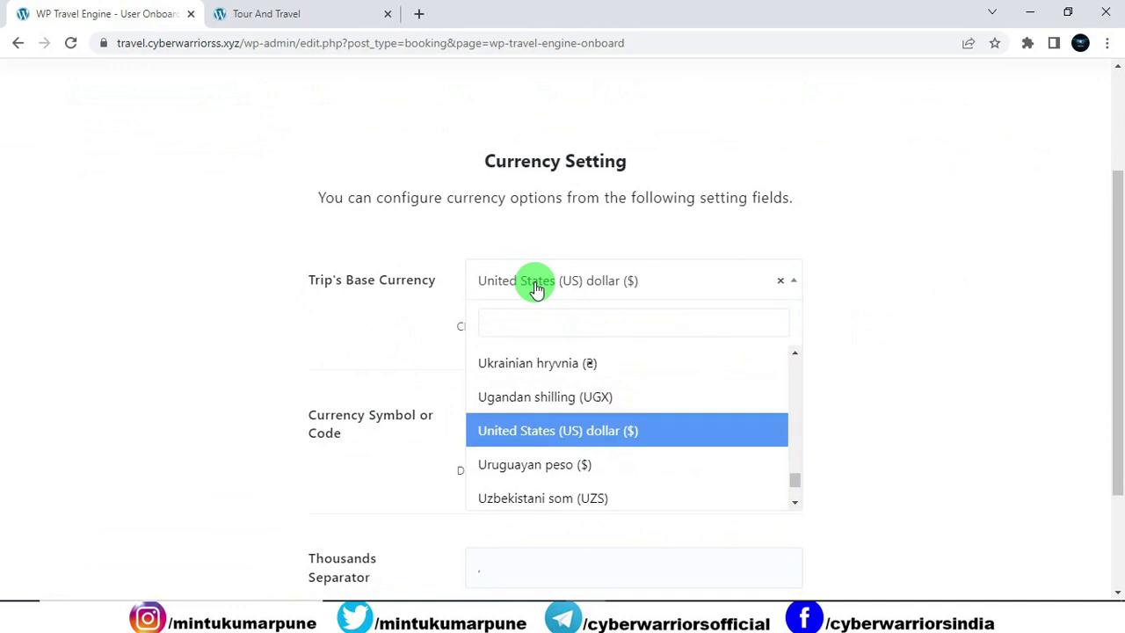
left_click(519, 321)
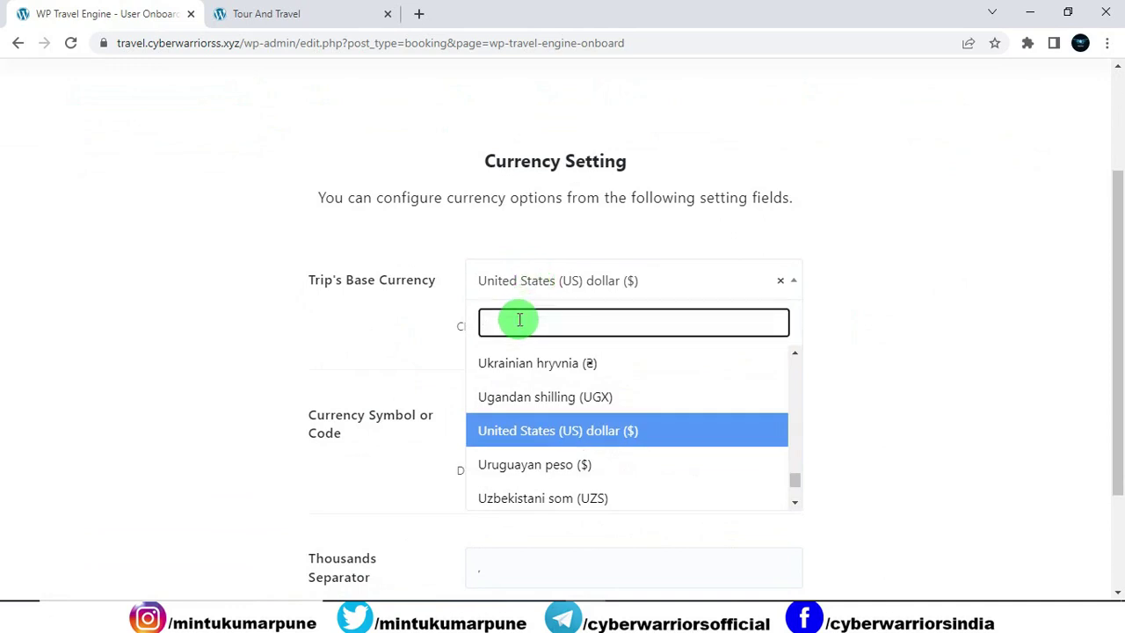
type("inr")
key("BackSpace")
key("BackSpace")
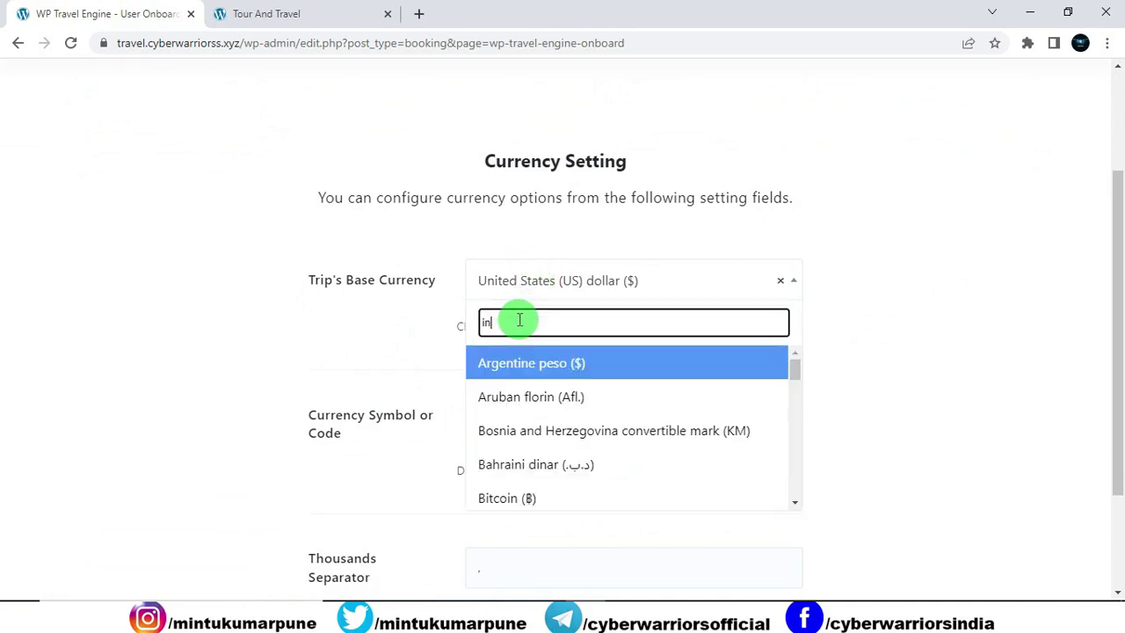
type("nd")
left_click(530, 398)
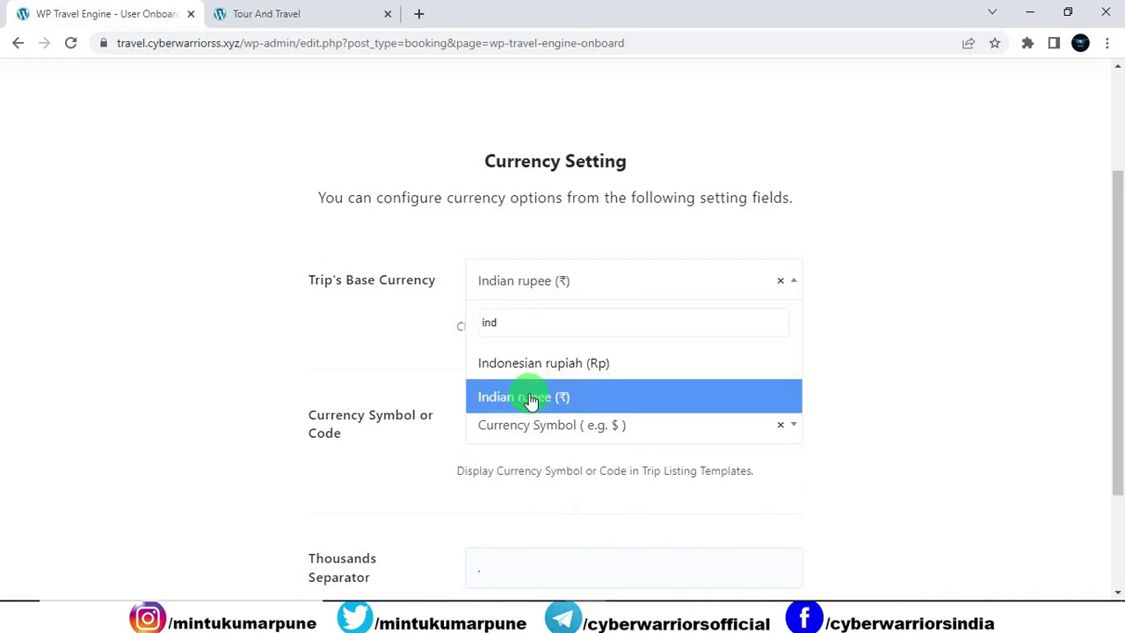
left_click(555, 395)
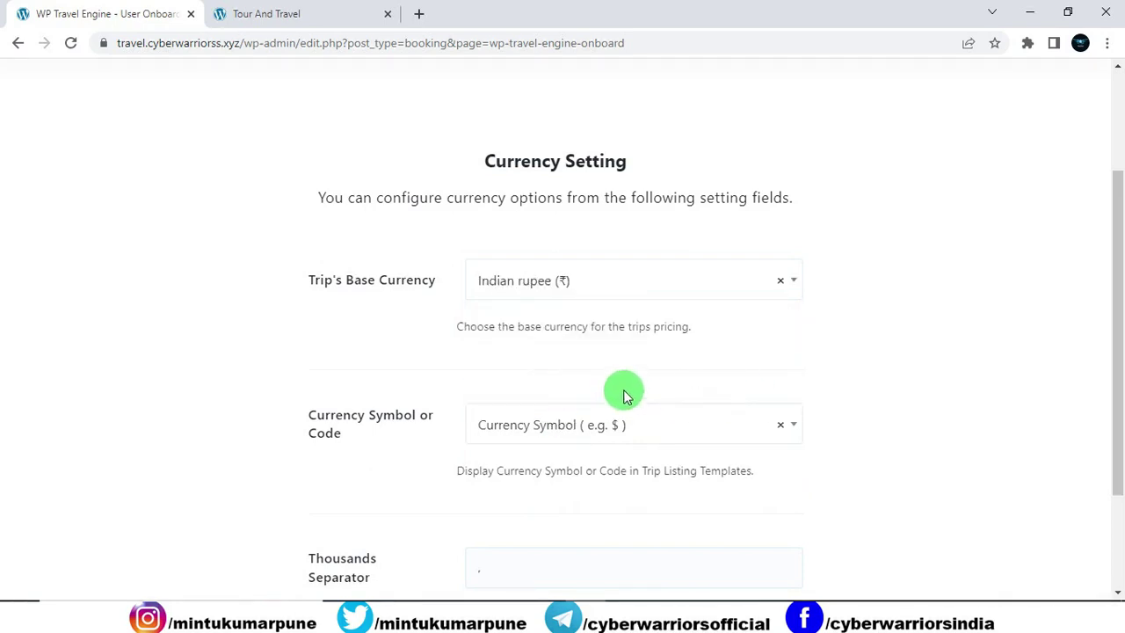
Step: Skip ahead from the currency settings, leaving symbol and thousands separator as they are, and skip the email settings too
scroll(623, 396, "down", 2)
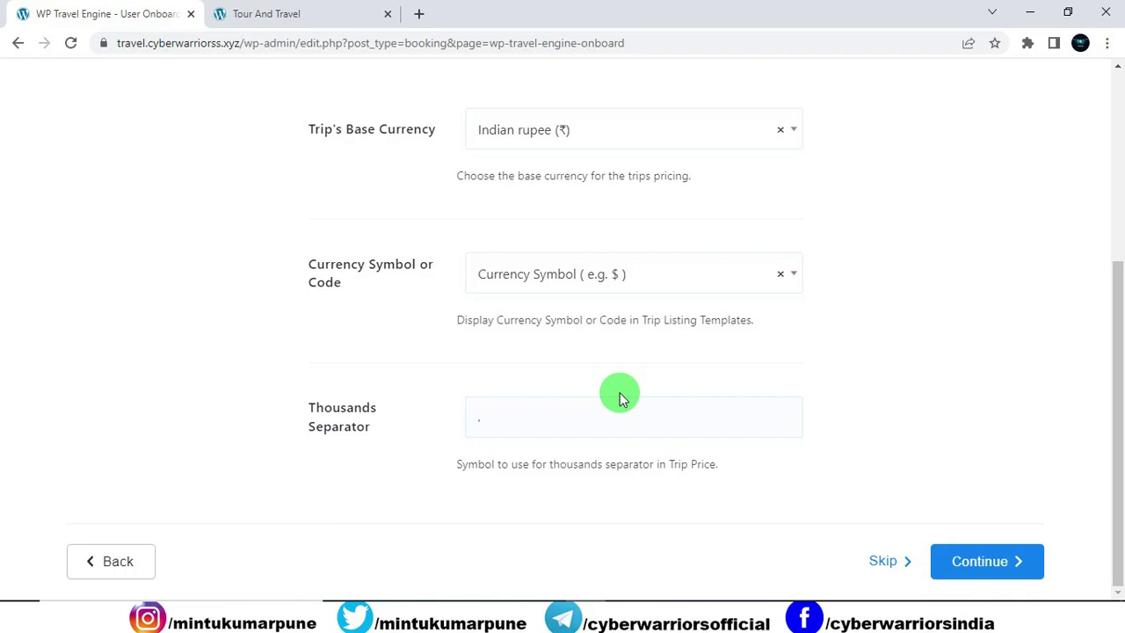
scroll(612, 382, "up", 4)
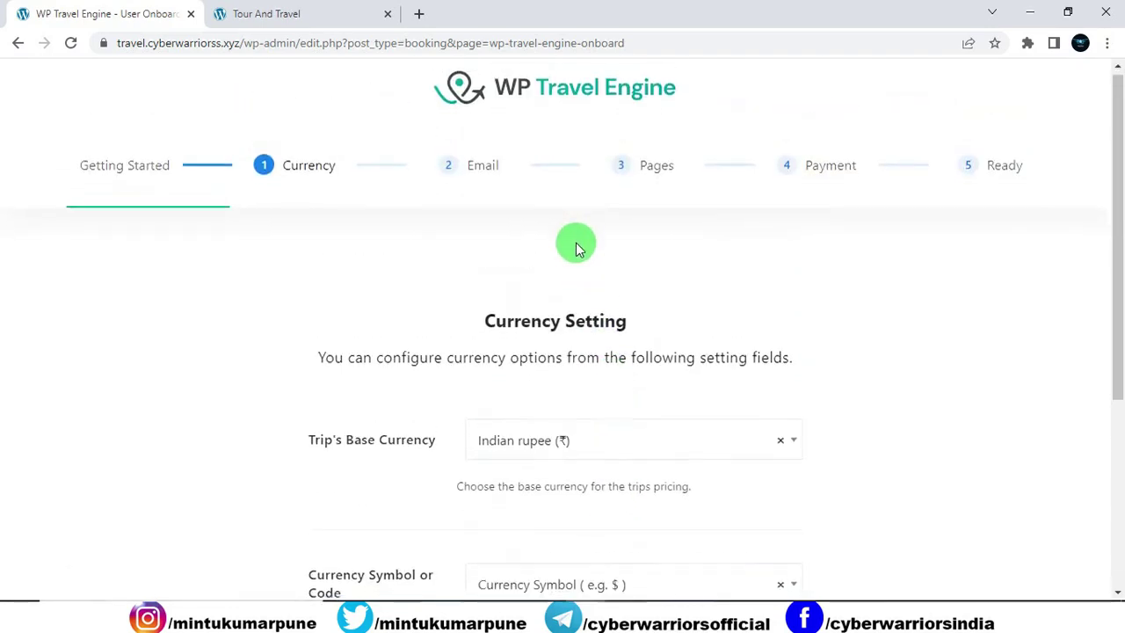
scroll(576, 244, "down", 4)
left_click(873, 551)
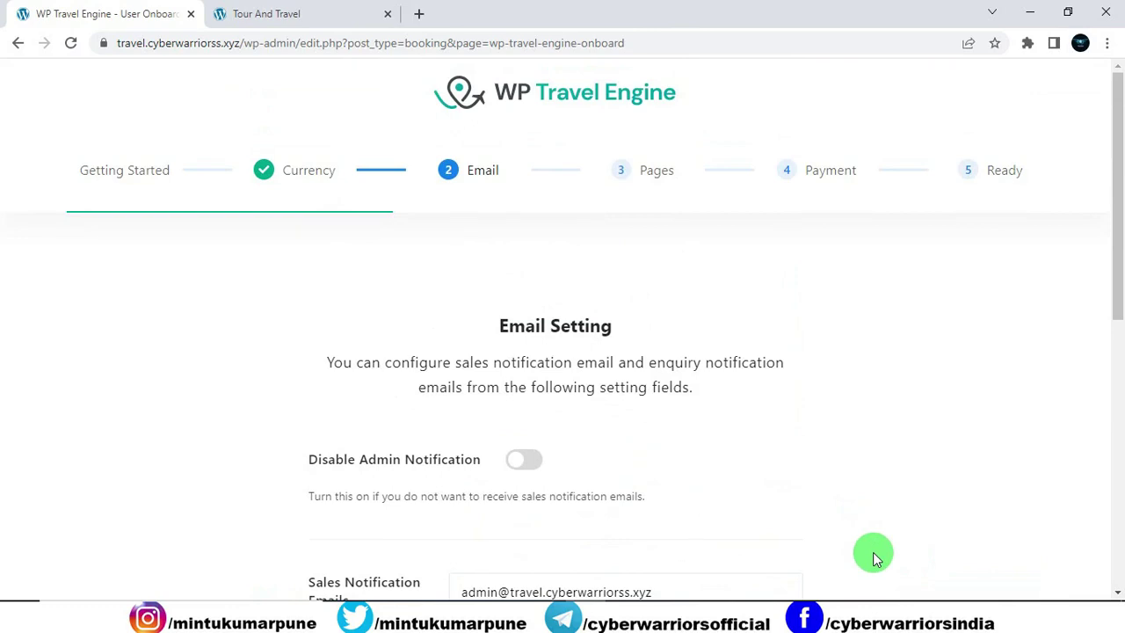
scroll(866, 556, "down", 7)
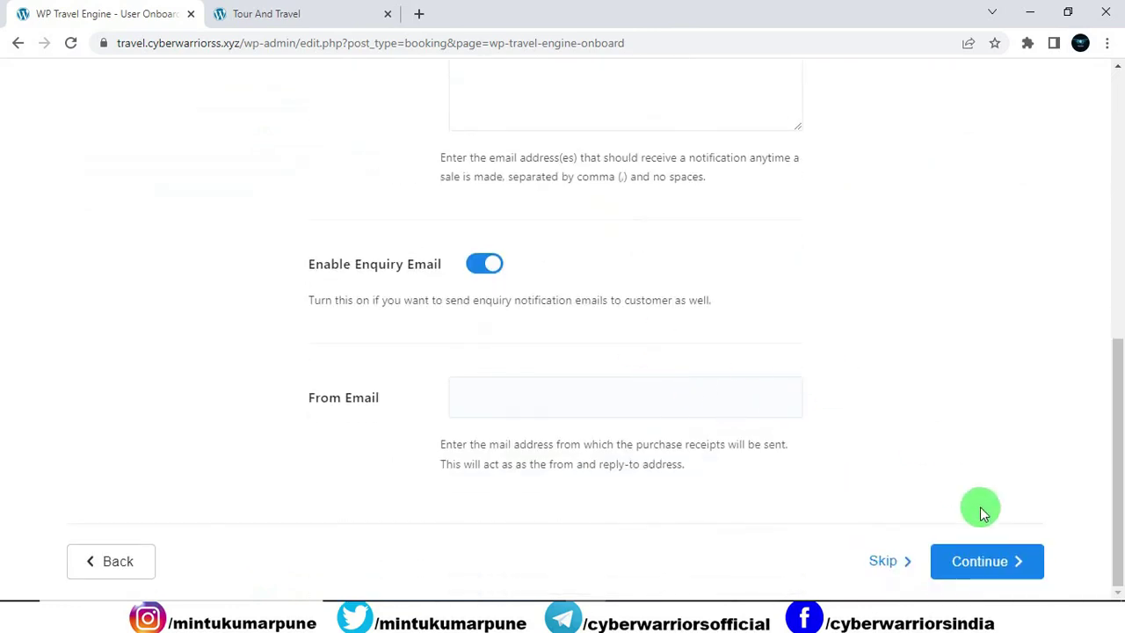
left_click(887, 560)
Step: Review the default pages assigned in the page settings, from checkout to trip search results, and continue with them as they are
scroll(886, 549, "up", 4)
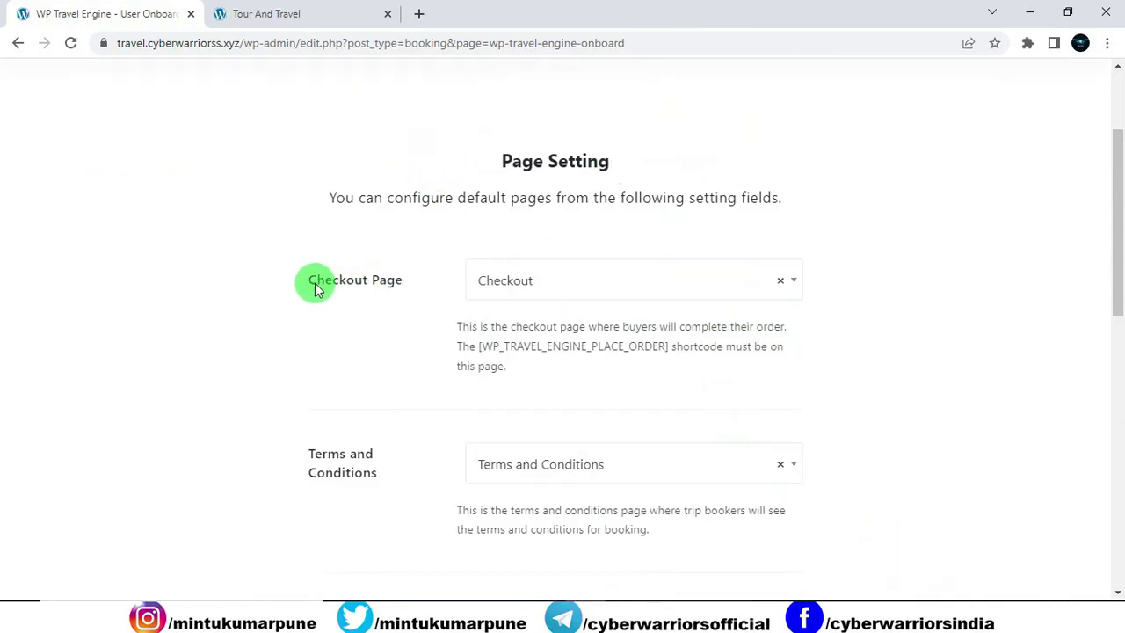
left_click(511, 288)
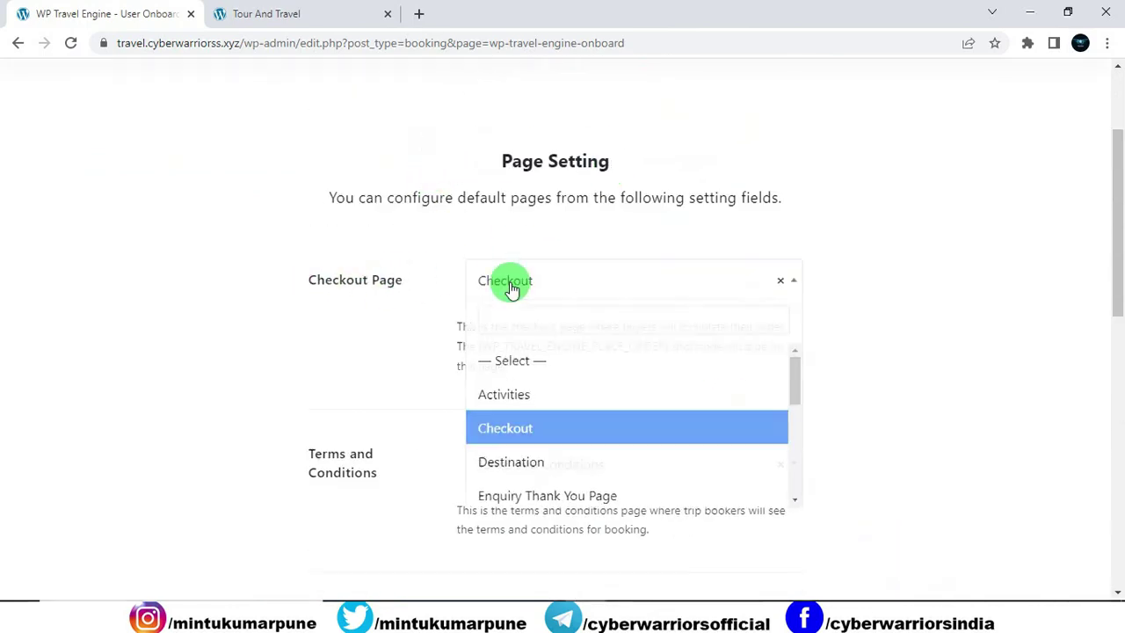
left_click(277, 377)
scroll(277, 377, "down", 3)
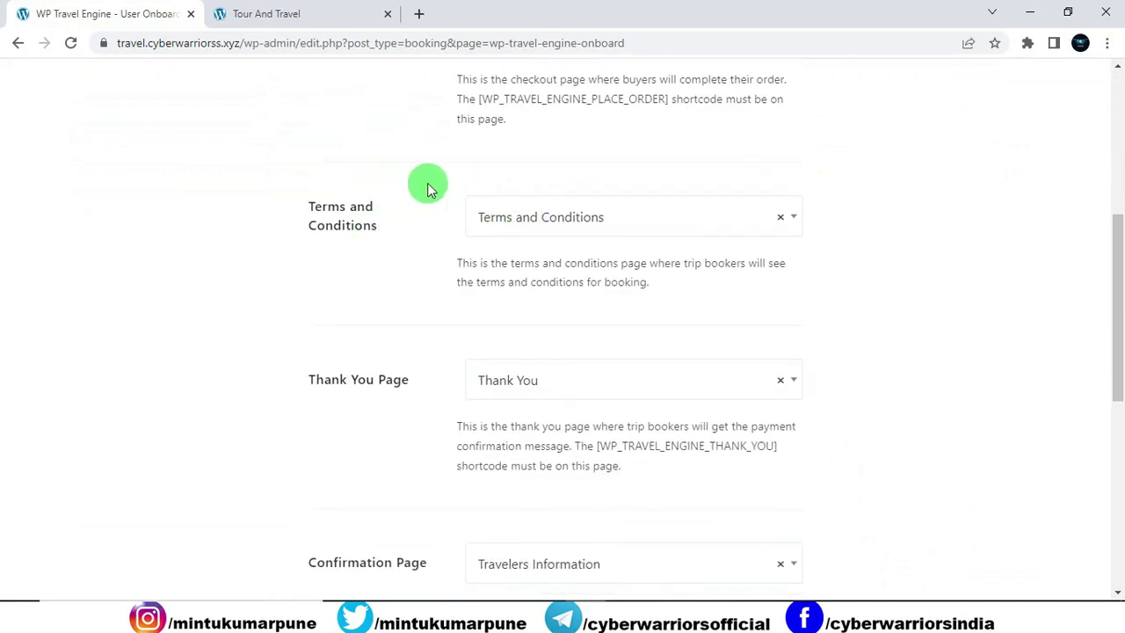
scroll(830, 220, "down", 5)
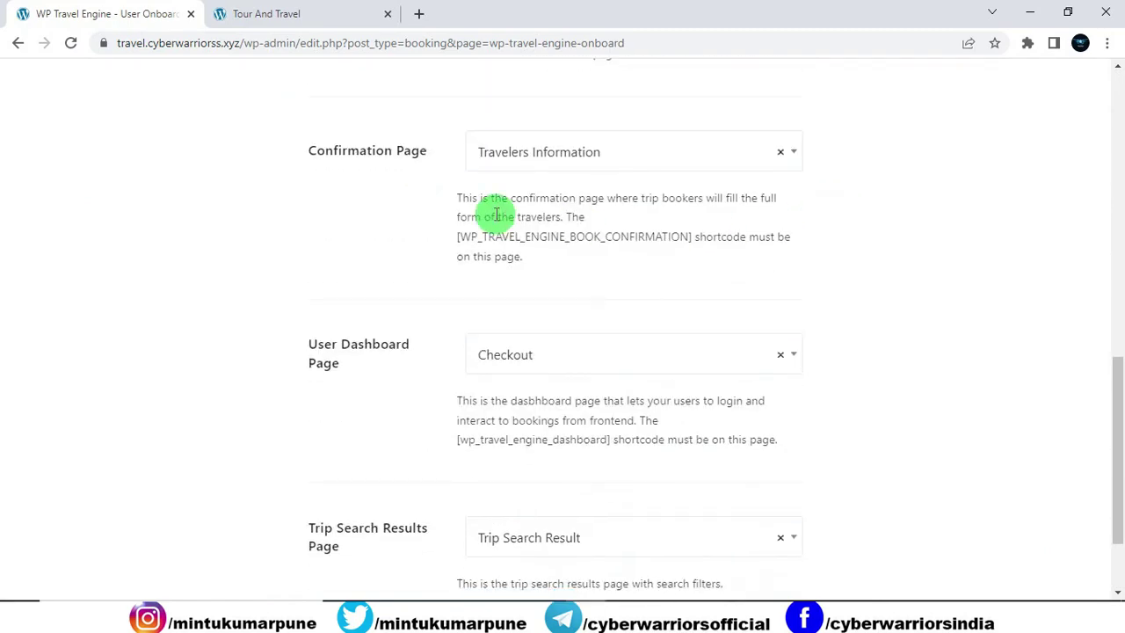
scroll(675, 236, "down", 2)
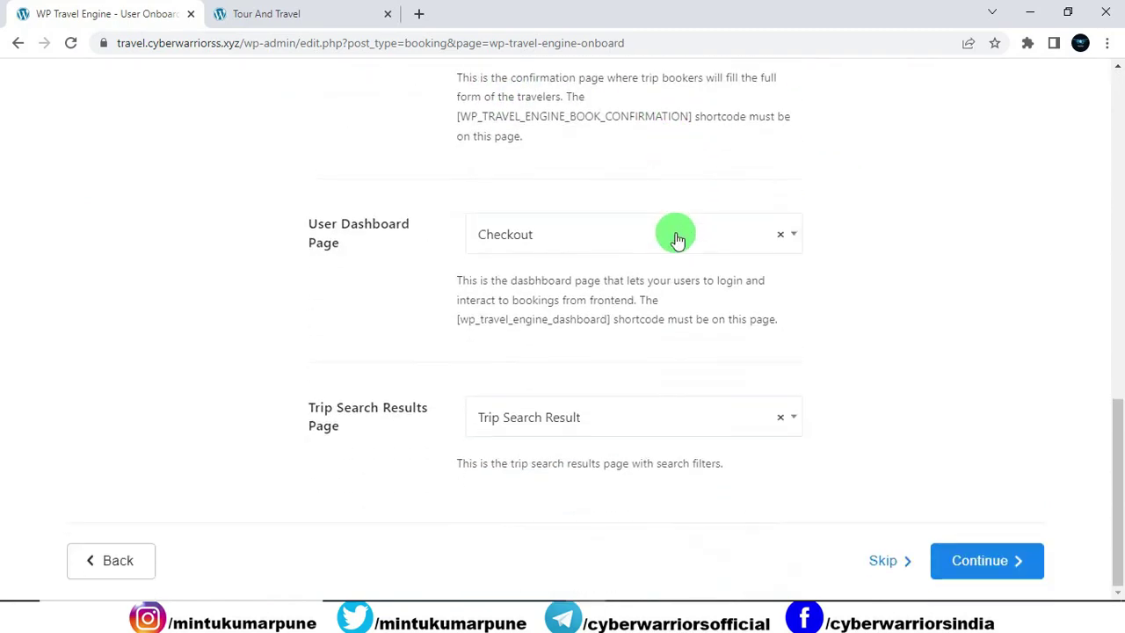
left_click(978, 560)
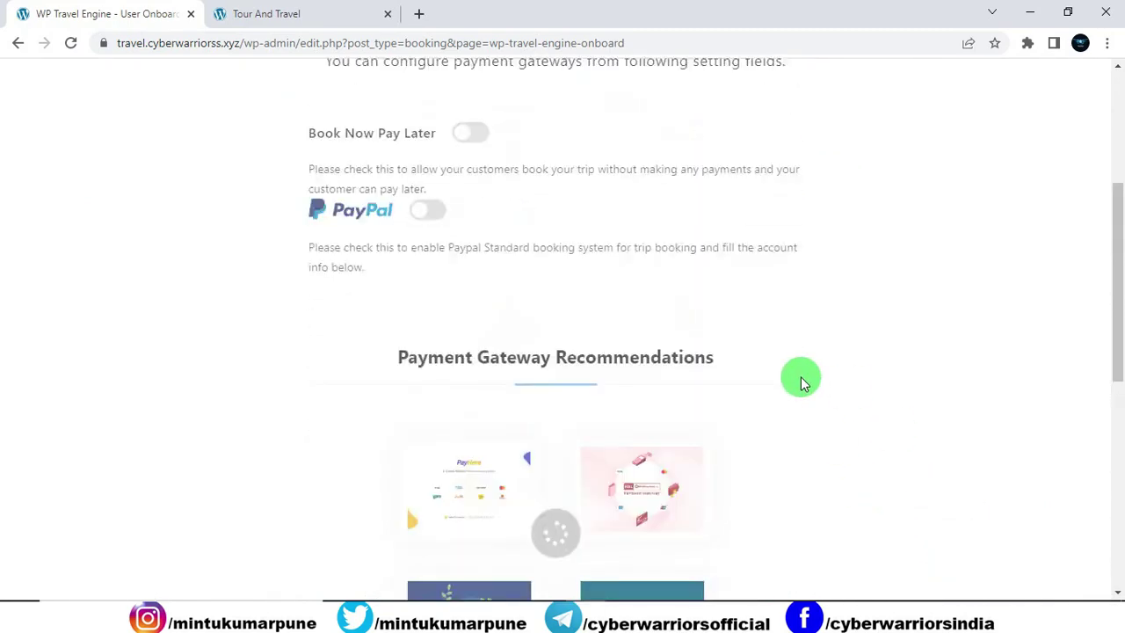
Step: Enable Book Now Pay Later, leave PayPal switched off and save the payment settings
scroll(805, 384, "down", 4)
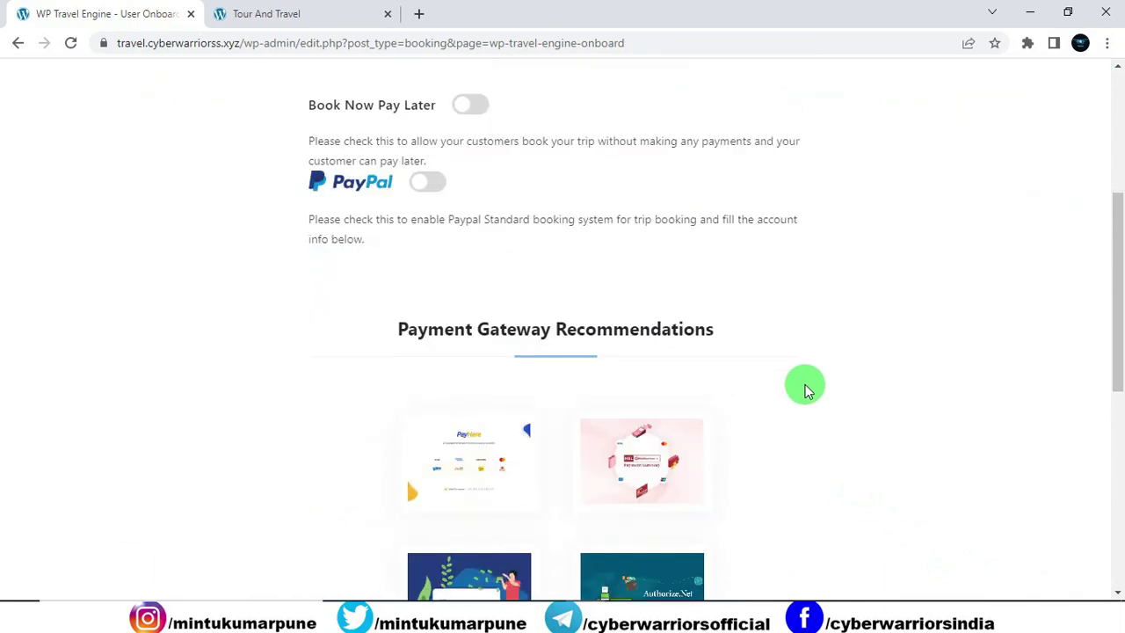
left_click(472, 106)
left_click(432, 183)
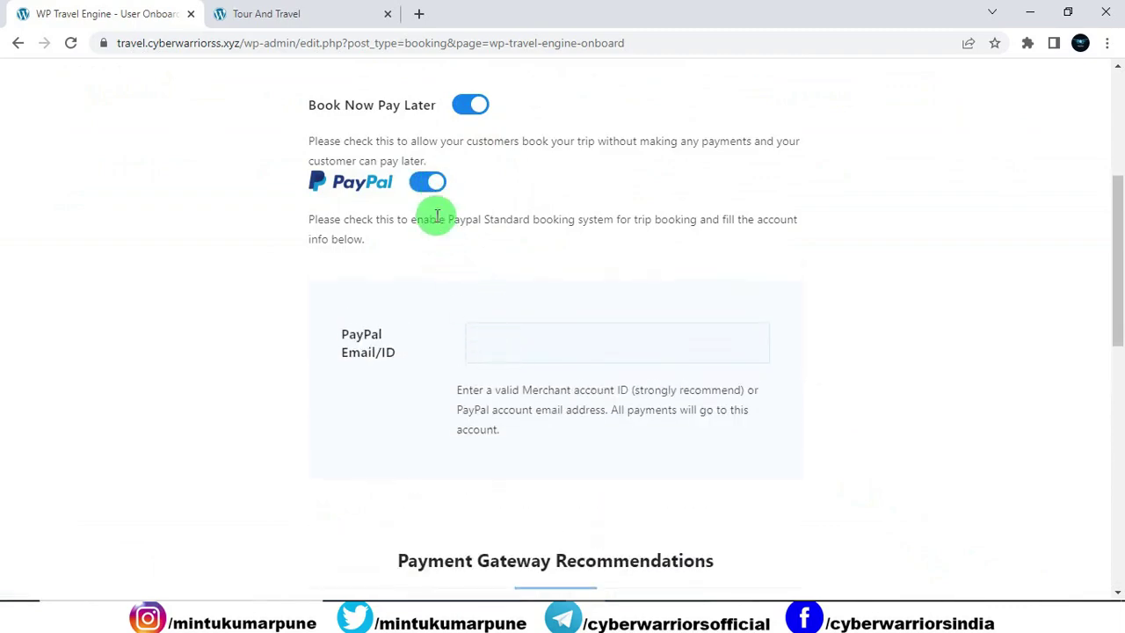
left_click(420, 183)
scroll(622, 275, "down", 6)
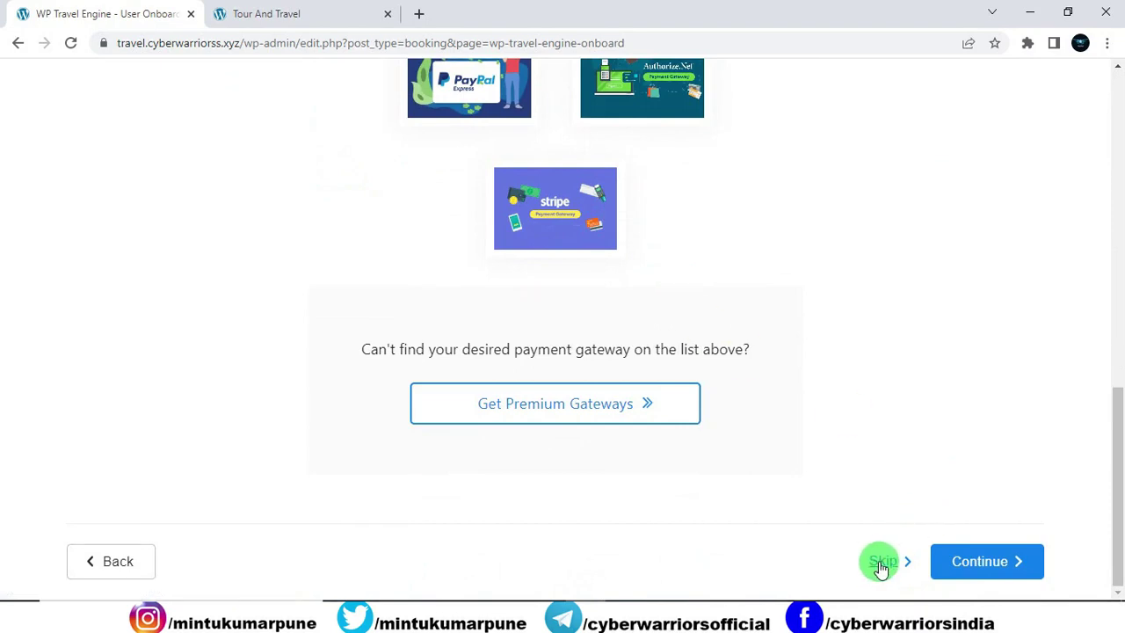
left_click(1002, 569)
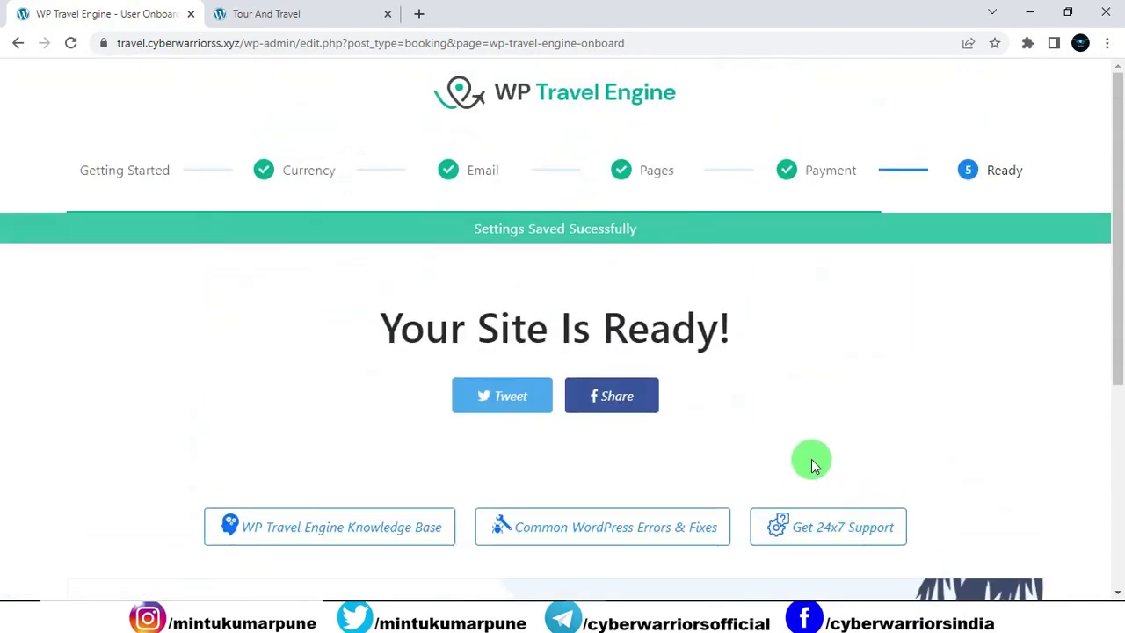
Step: Look over the final page of the setup and start creating a new trip from it
scroll(813, 466, "down", 4)
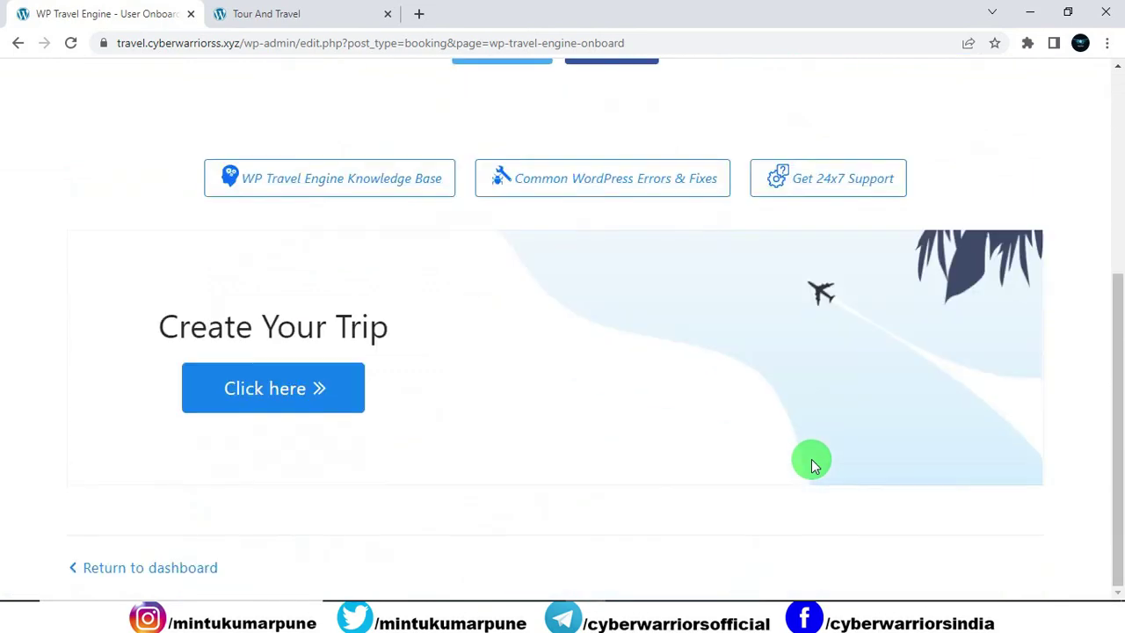
scroll(813, 466, "up", 4)
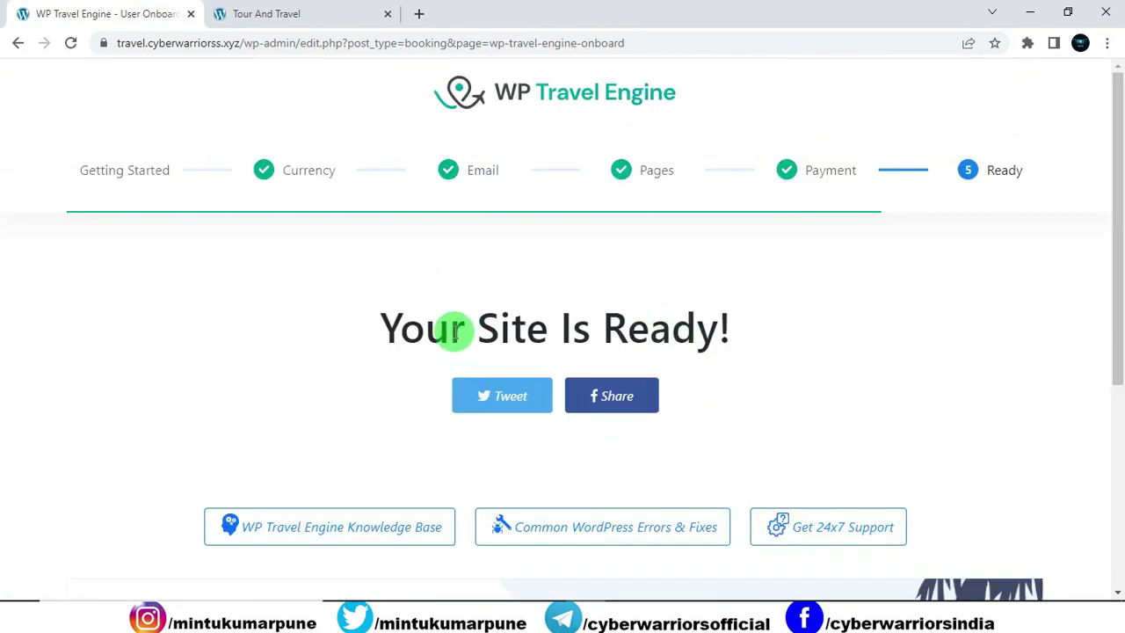
scroll(455, 331, "down", 4)
left_click(247, 392)
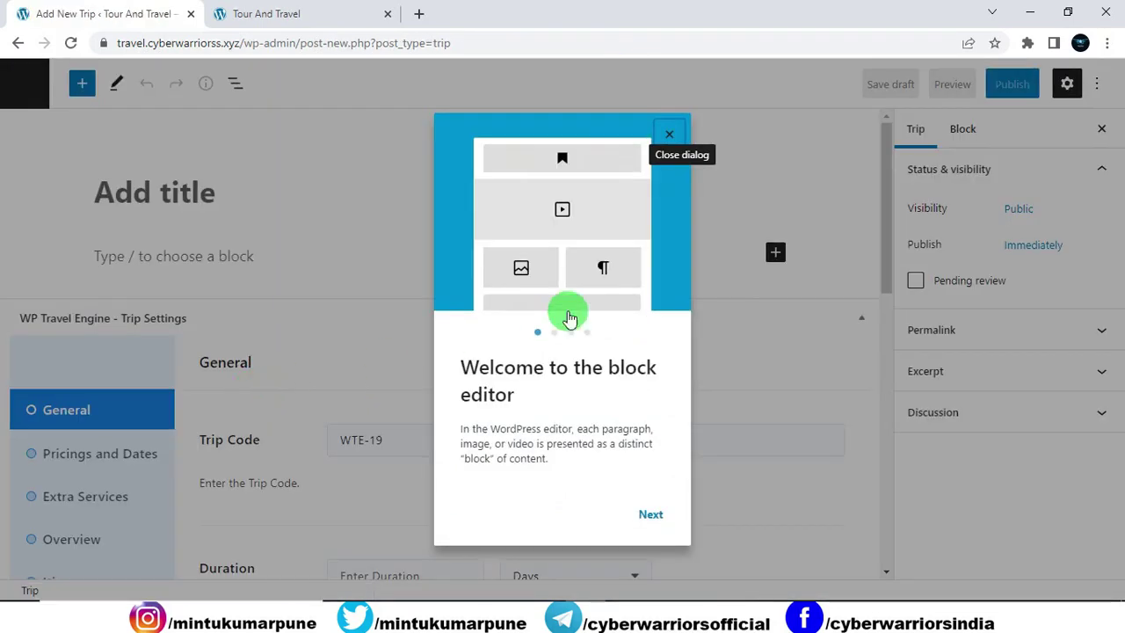
Step: Dismiss the block editor welcome guide and look over the trip settings form of the new trip
left_click(669, 143)
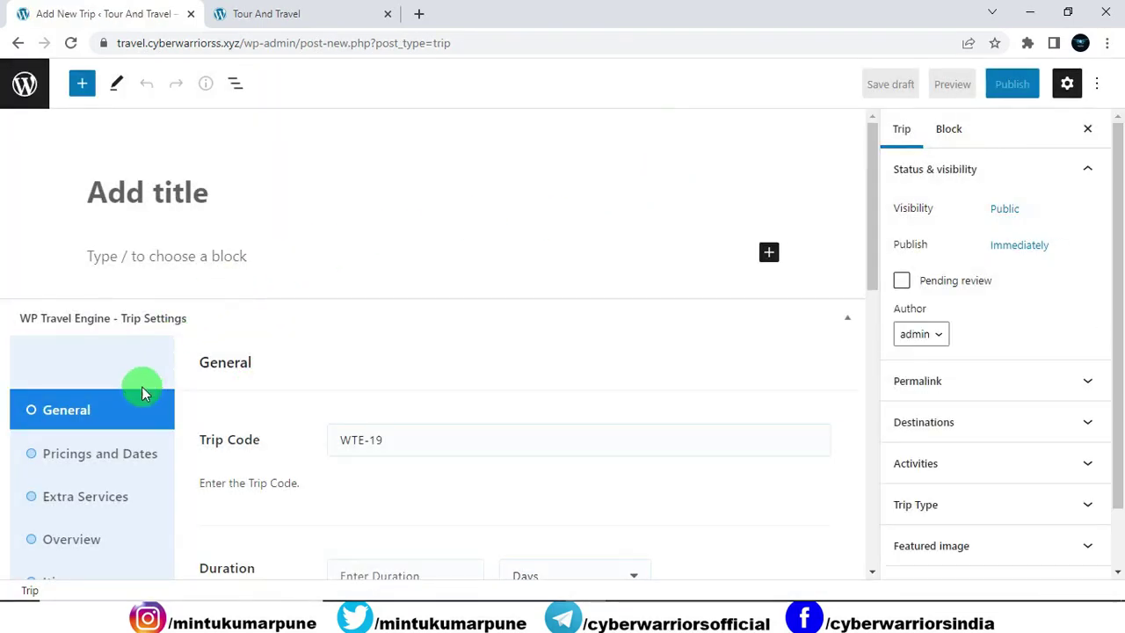
scroll(132, 400, "down", 10)
scroll(119, 411, "up", 10)
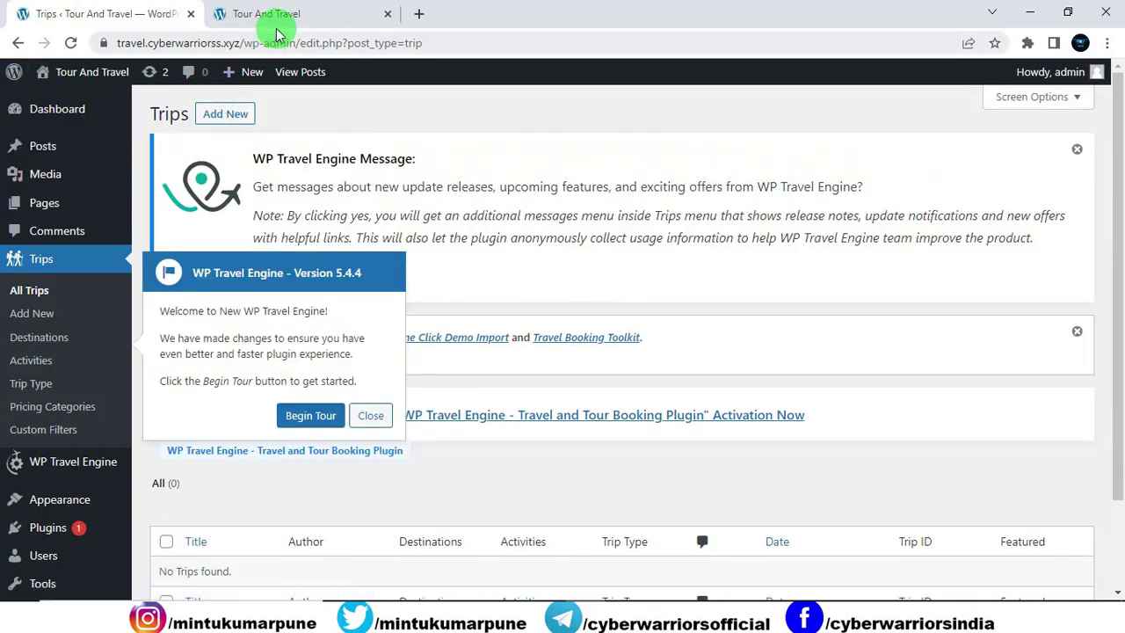
Step: Switch to the live site, reload its front page and look it over down to the footer
left_click(264, 13)
left_click(72, 46)
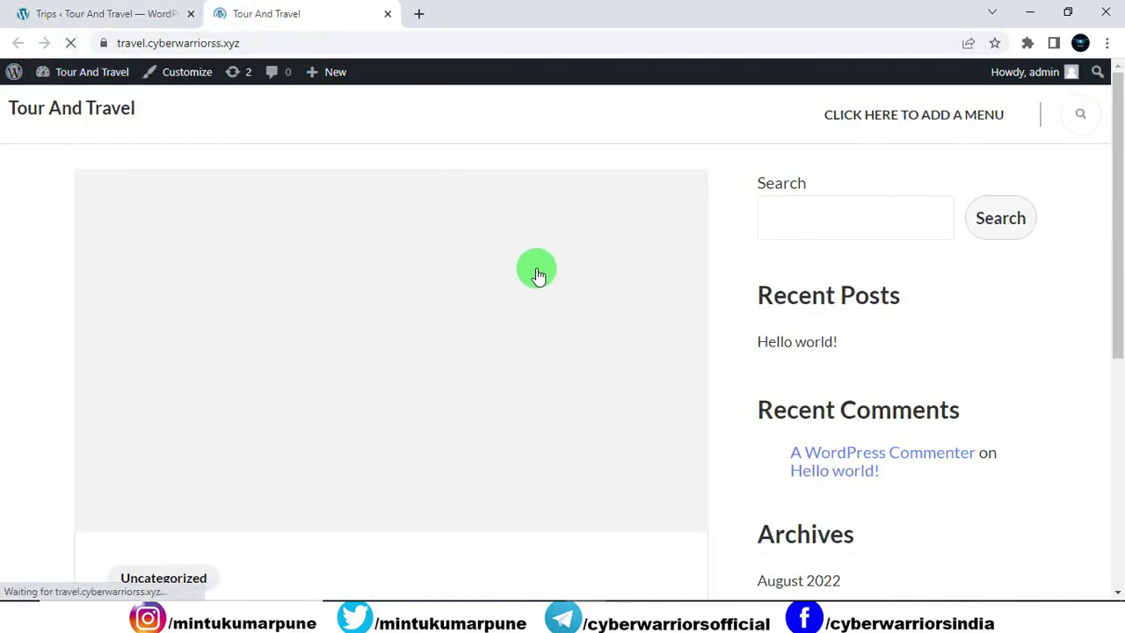
scroll(539, 275, "down", 5)
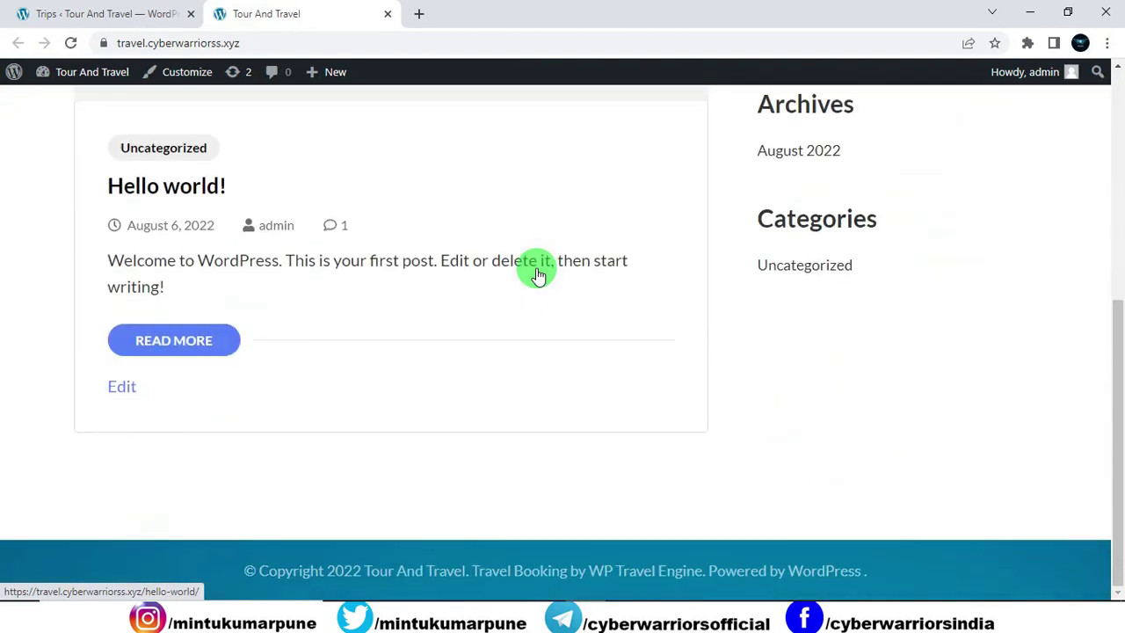
scroll(538, 277, "up", 4)
scroll(539, 277, "up", 1)
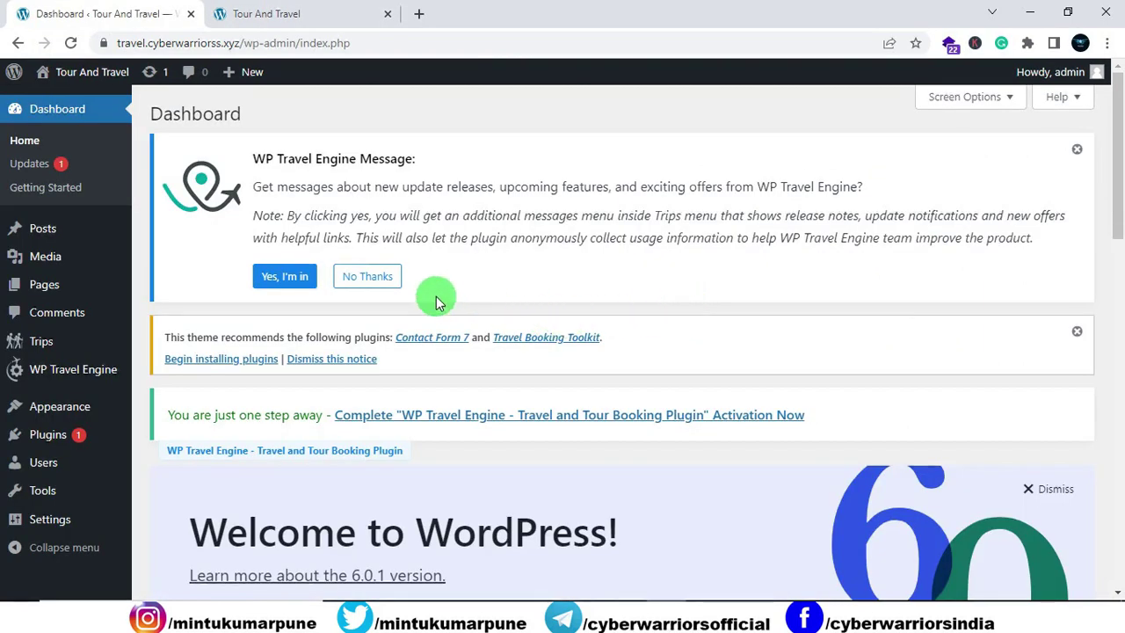
Step: Install the theme's recommended plugins Contact Form 7 and Travel Booking Toolkit, and return to the dashboard
scroll(415, 293, "down", 1)
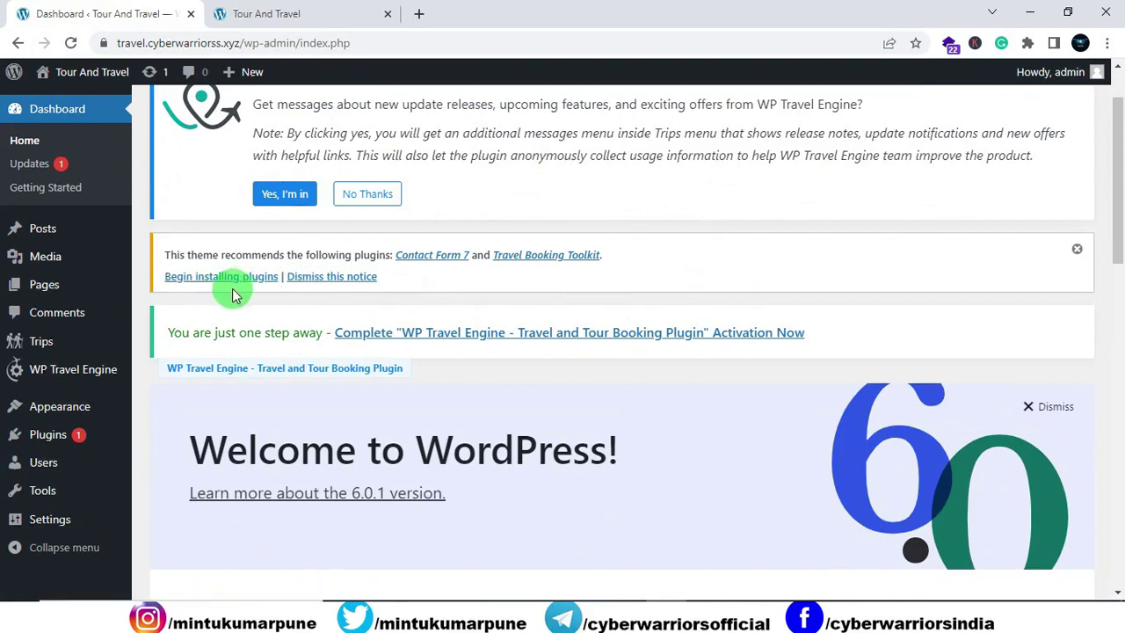
mouse_move(59, 410)
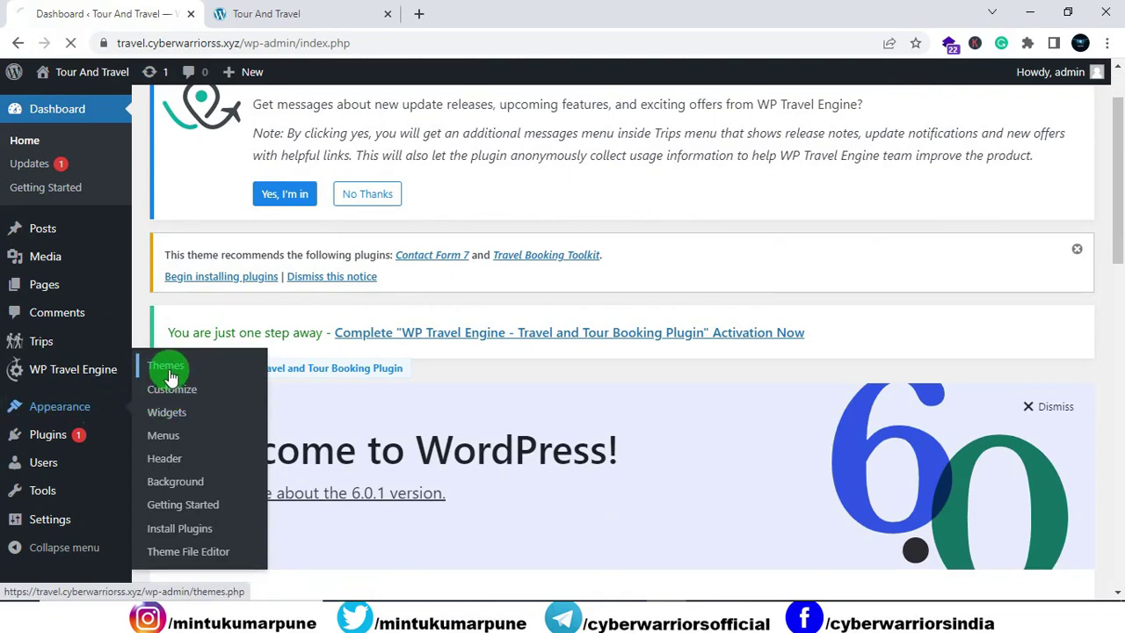
scroll(168, 372, "down", 5)
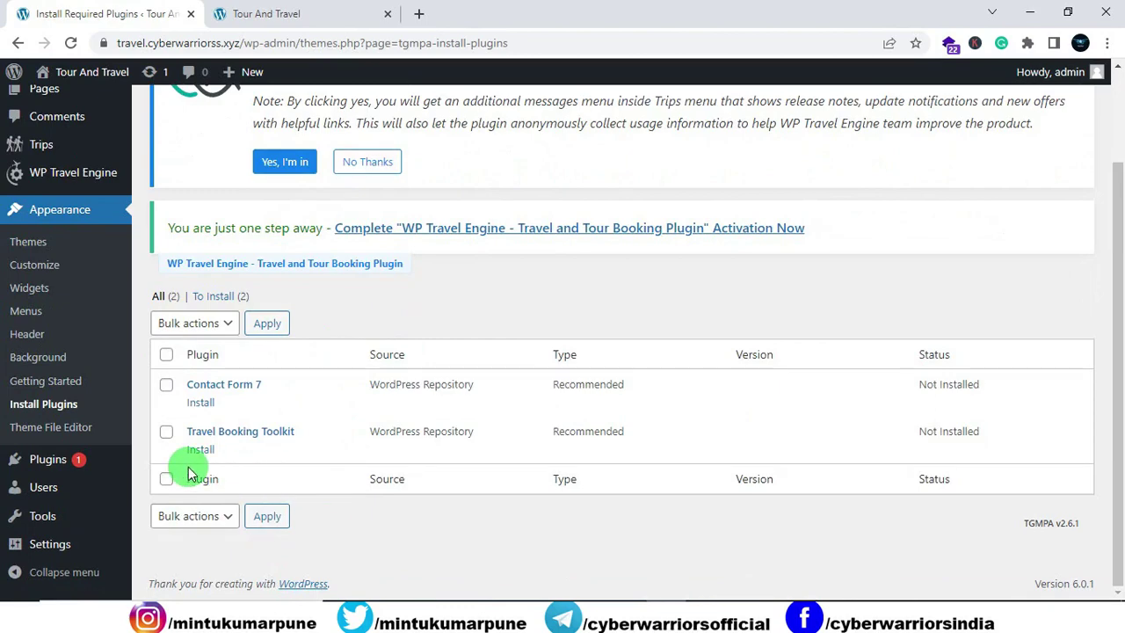
left_click(200, 404)
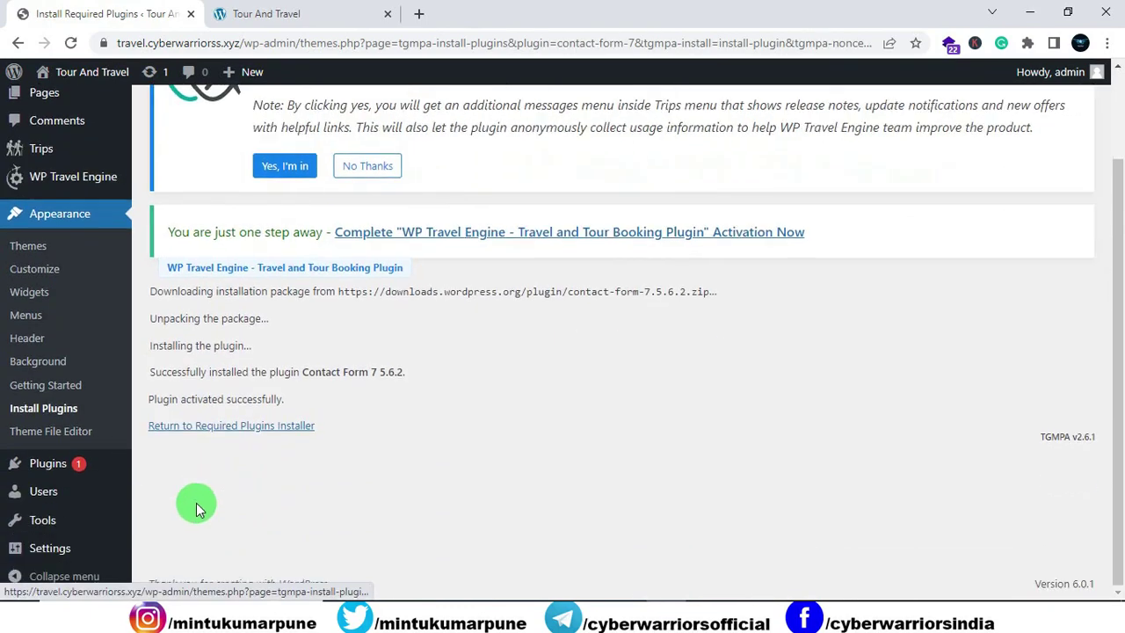
left_click(200, 430)
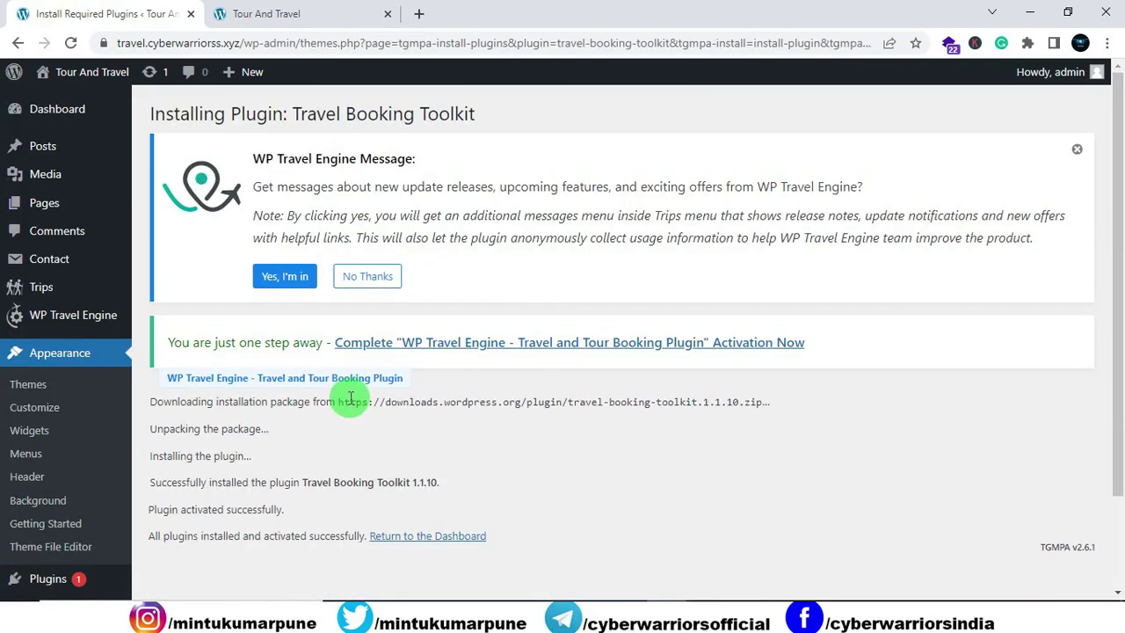
left_click(58, 117)
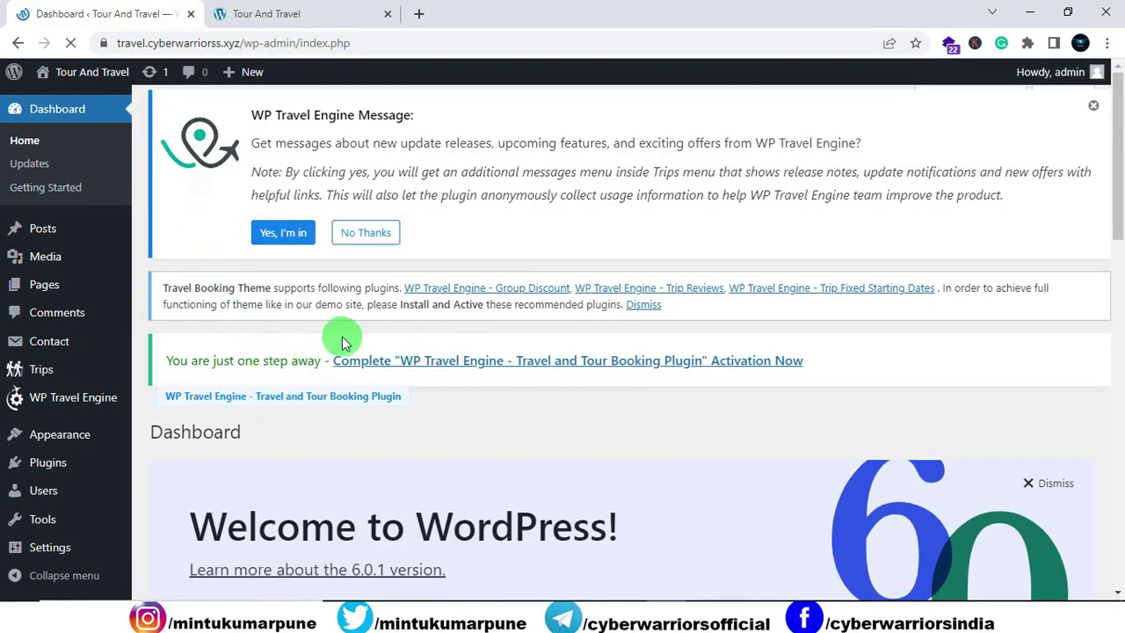
Step: Reload the live front page and check how it looks with the recommended plugins installed
left_click(312, 13)
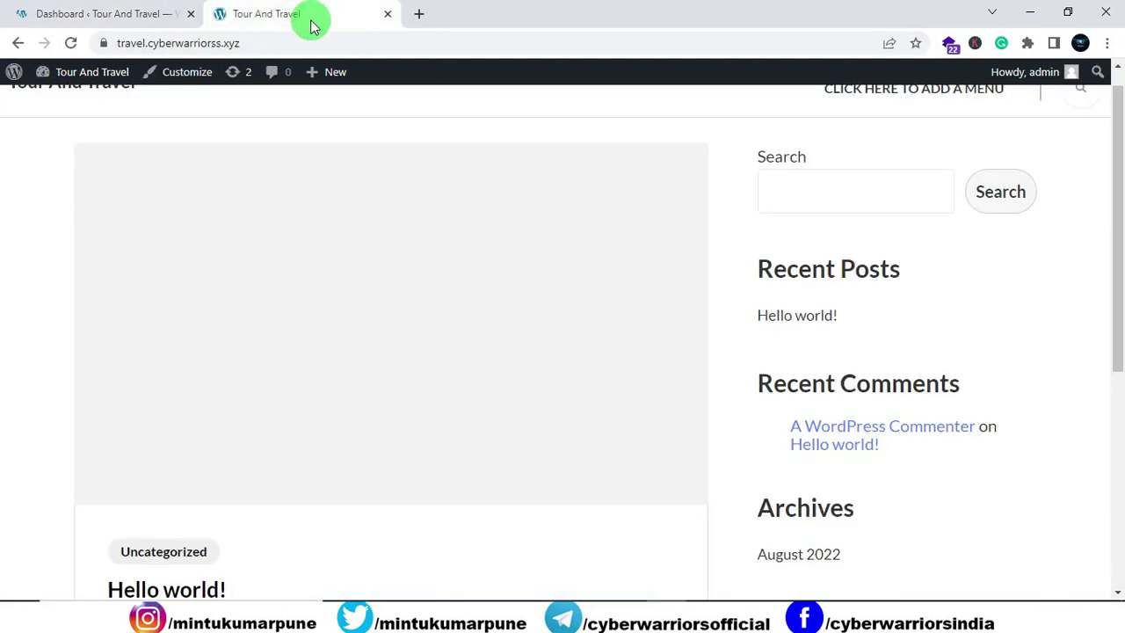
scroll(132, 167, "up", 1)
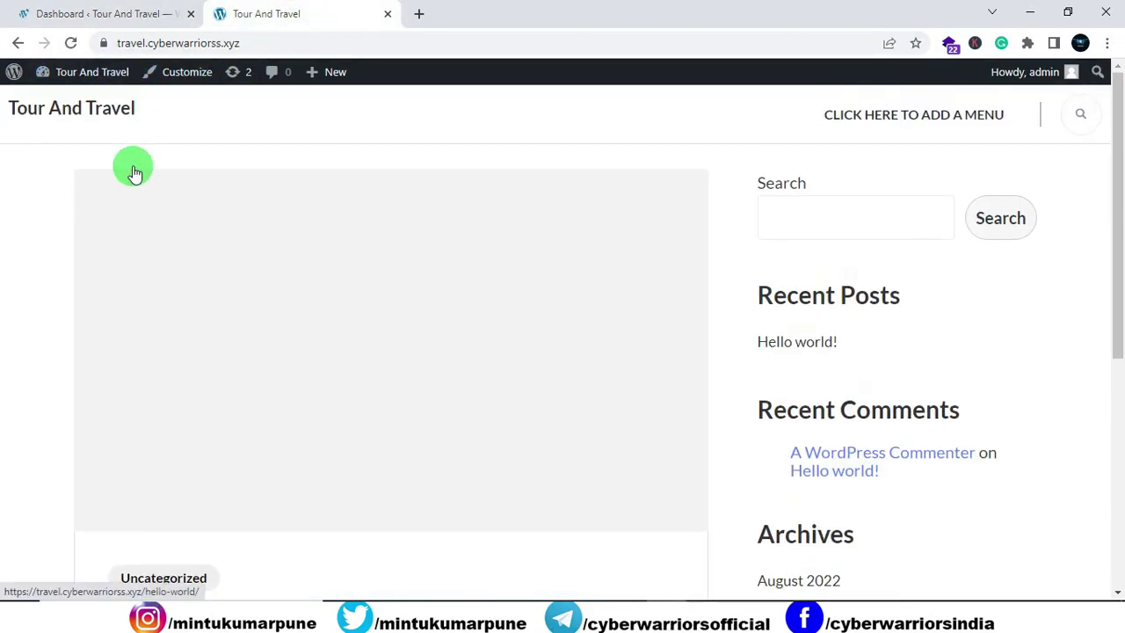
left_click(71, 42)
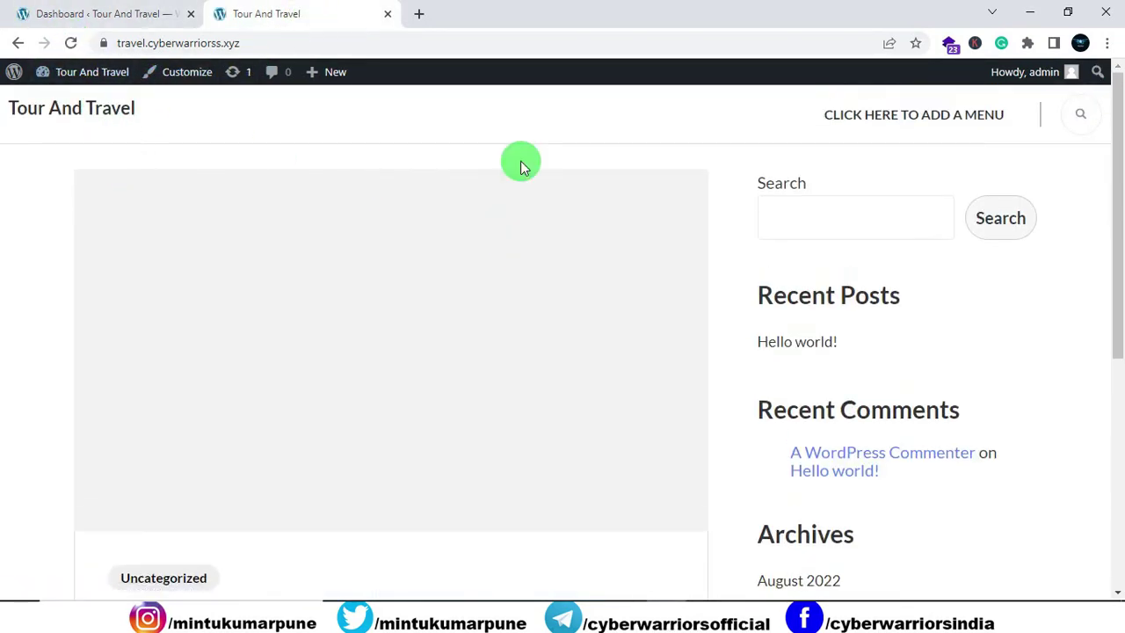
scroll(520, 166, "down", 5)
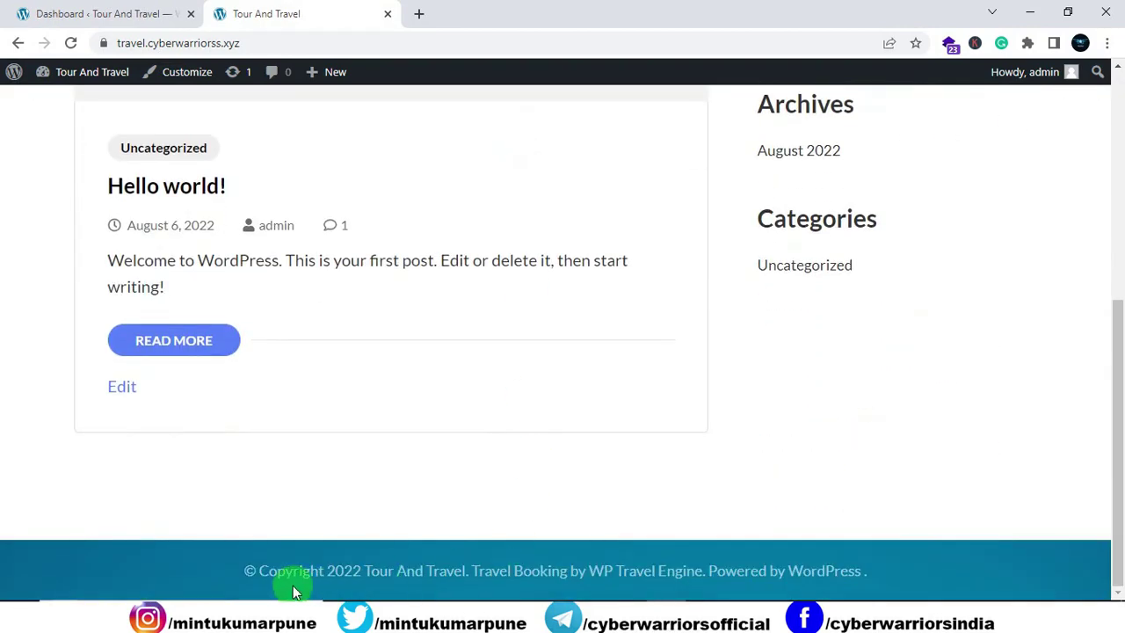
scroll(409, 570, "up", 2)
scroll(406, 552, "up", 3)
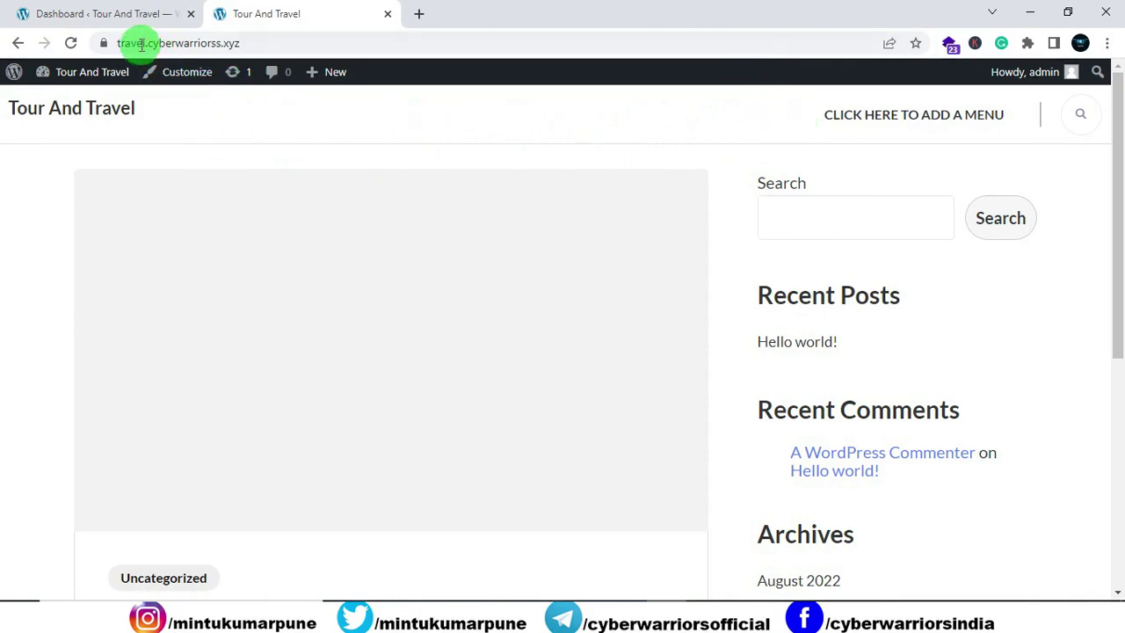
Step: Open the list of all pages in the site admin and review the existing pages from Activities to WP Travel Engine Dashboard
left_click(100, 13)
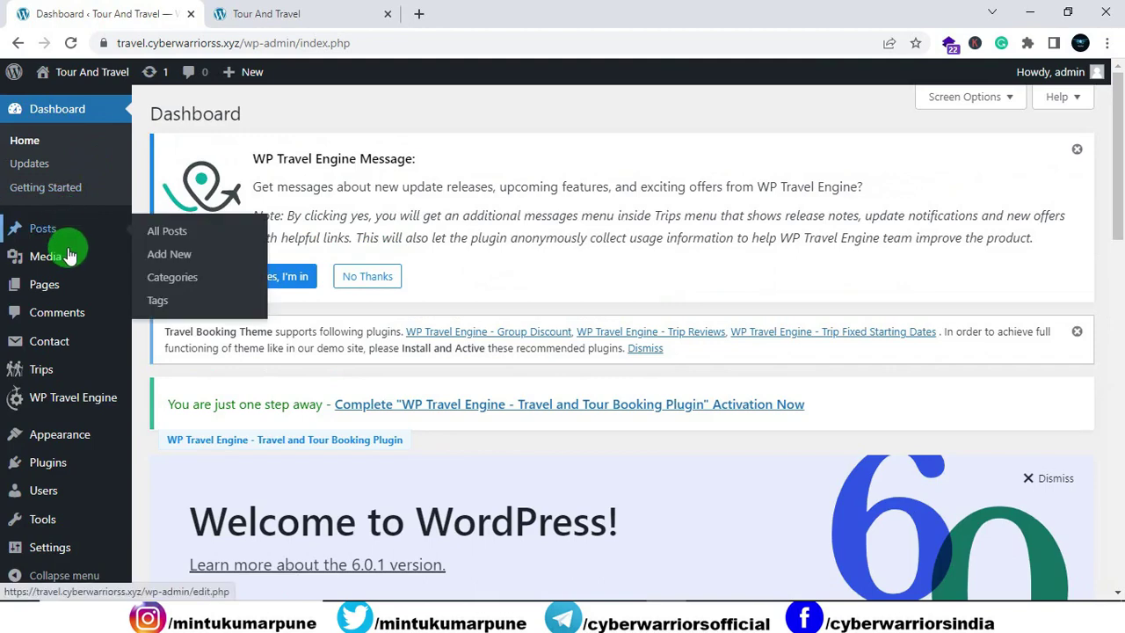
mouse_move(51, 289)
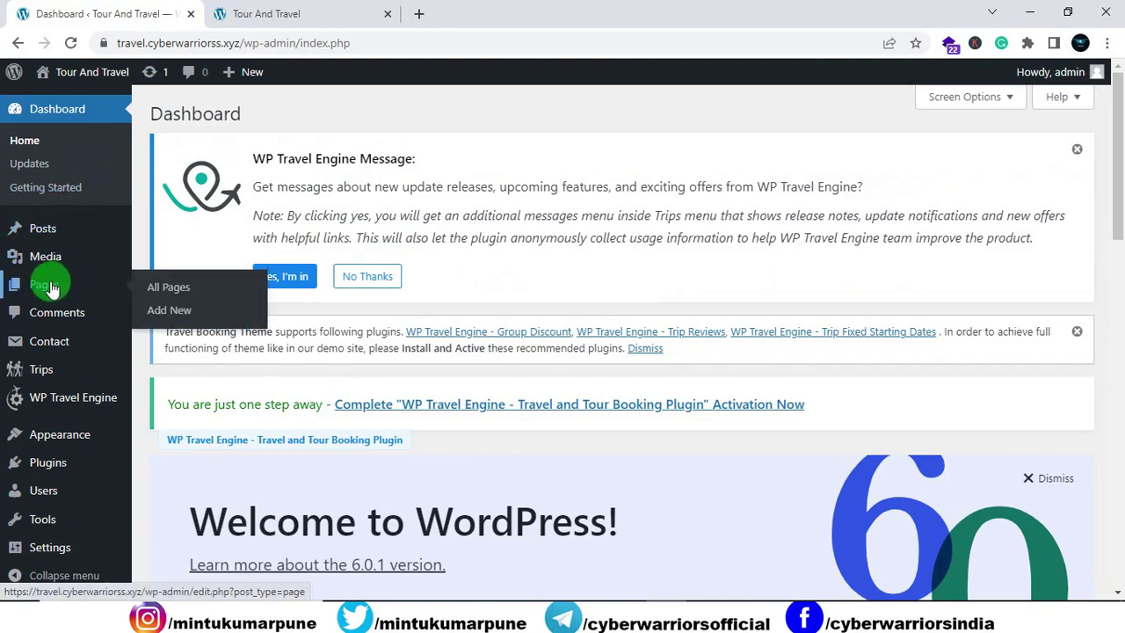
left_click(166, 288)
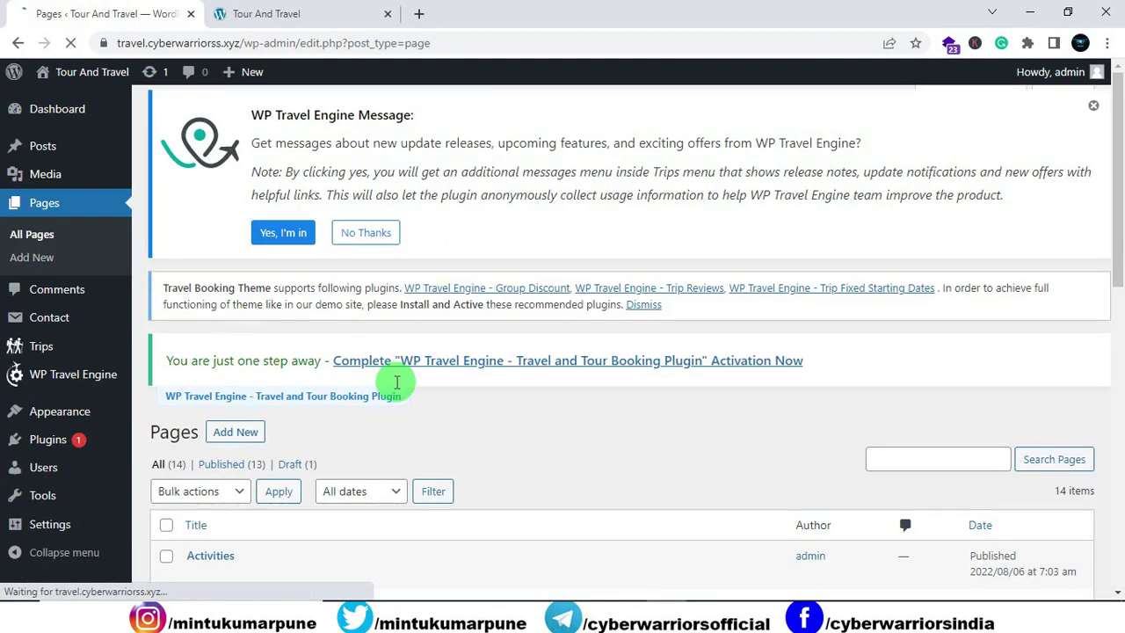
scroll(395, 389, "down", 3)
scroll(399, 393, "down", 3)
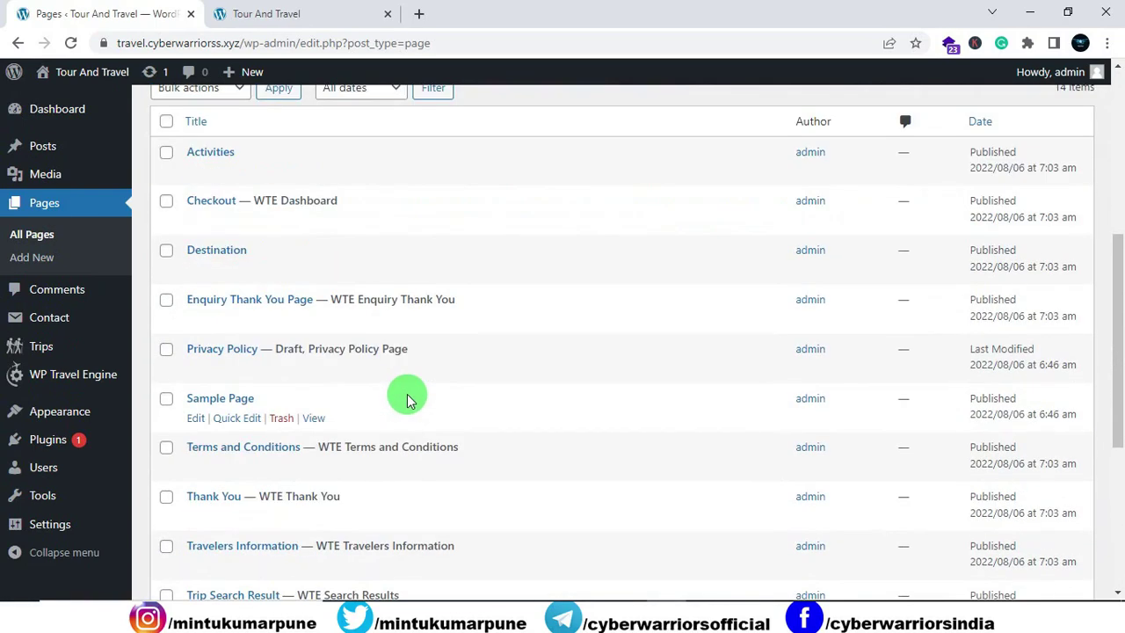
scroll(406, 397, "down", 5)
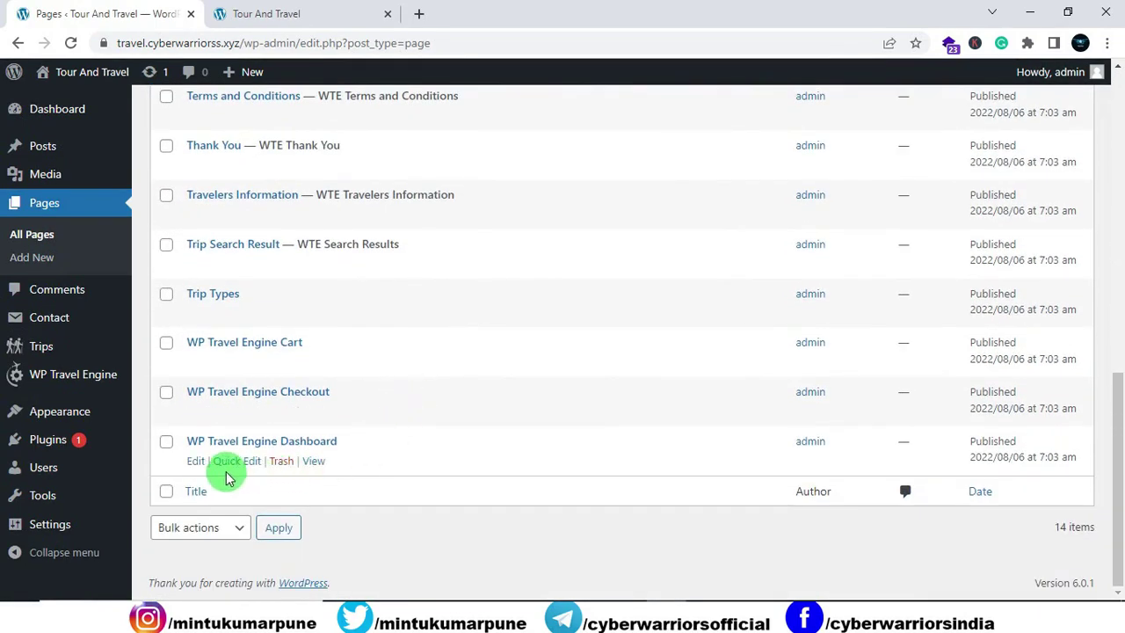
scroll(227, 475, "up", 5)
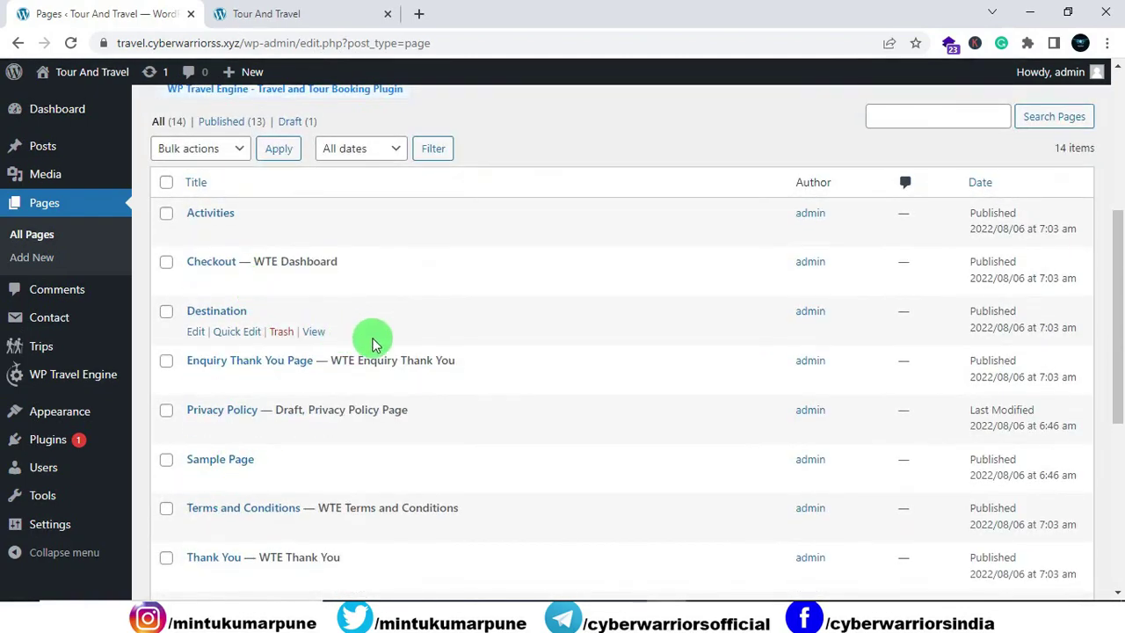
scroll(446, 352, "up", 3)
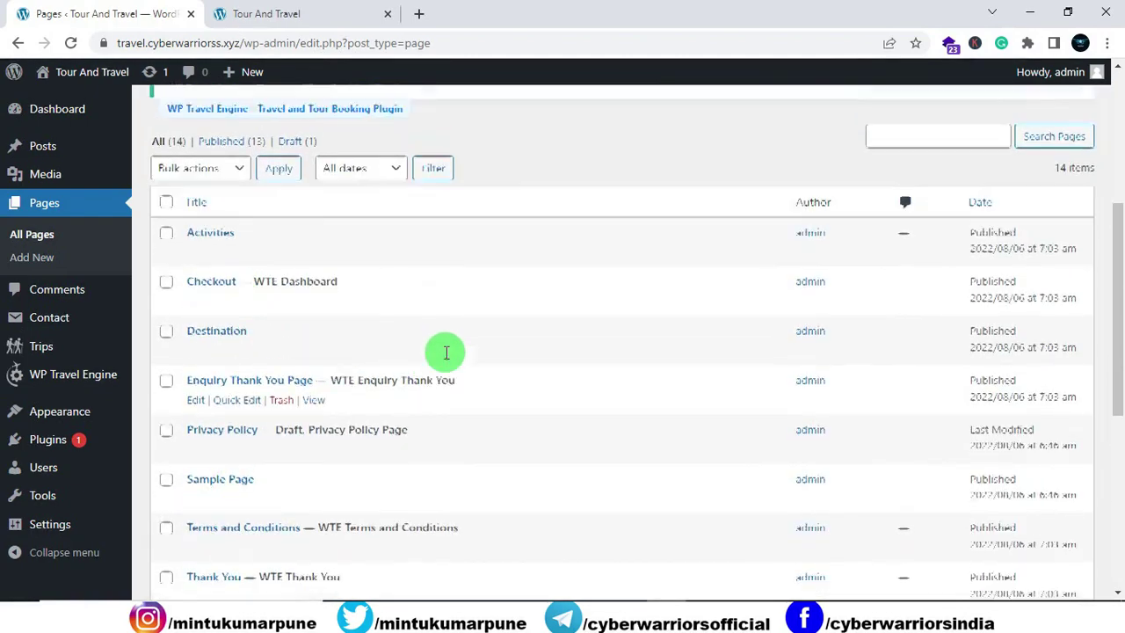
scroll(557, 346, "down", 5)
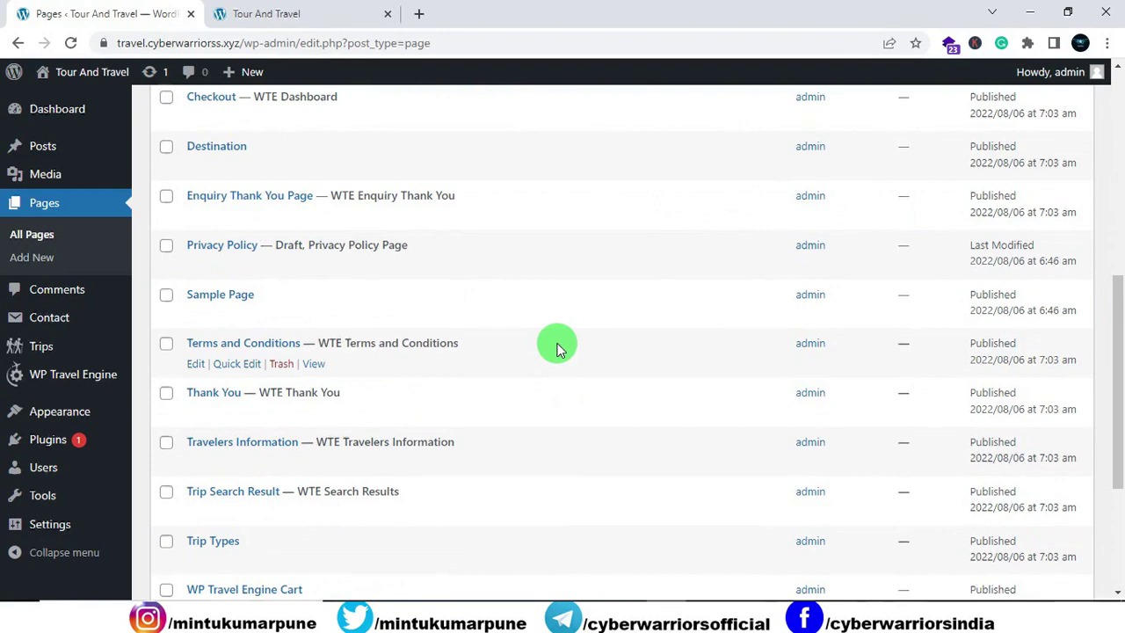
scroll(553, 345, "up", 5)
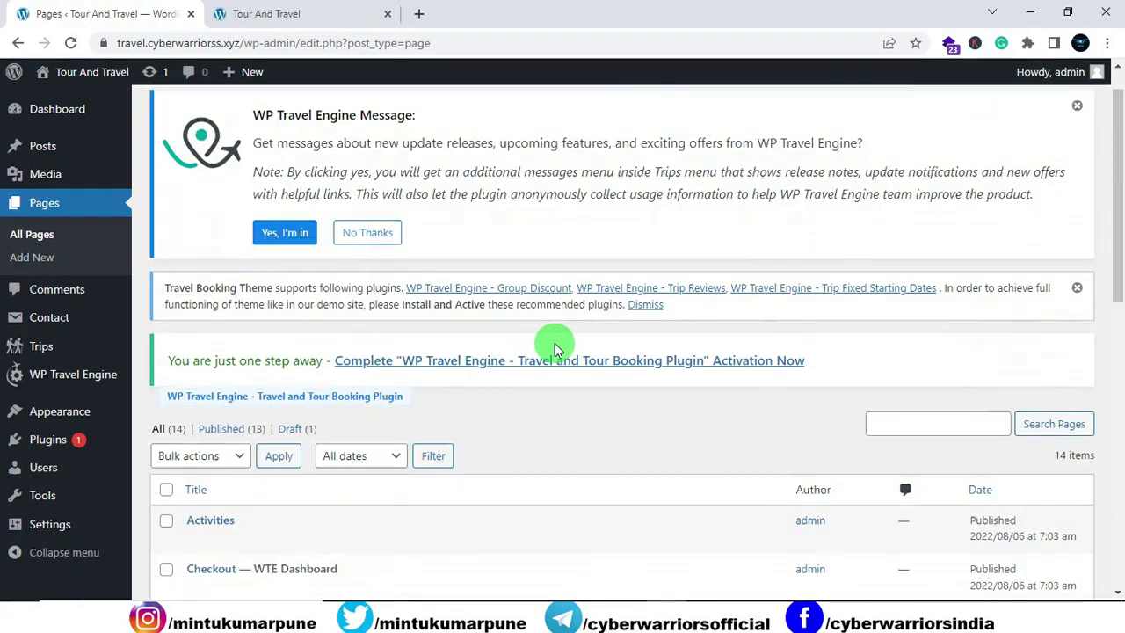
scroll(552, 347, "down", 5)
scroll(547, 357, "down", 3)
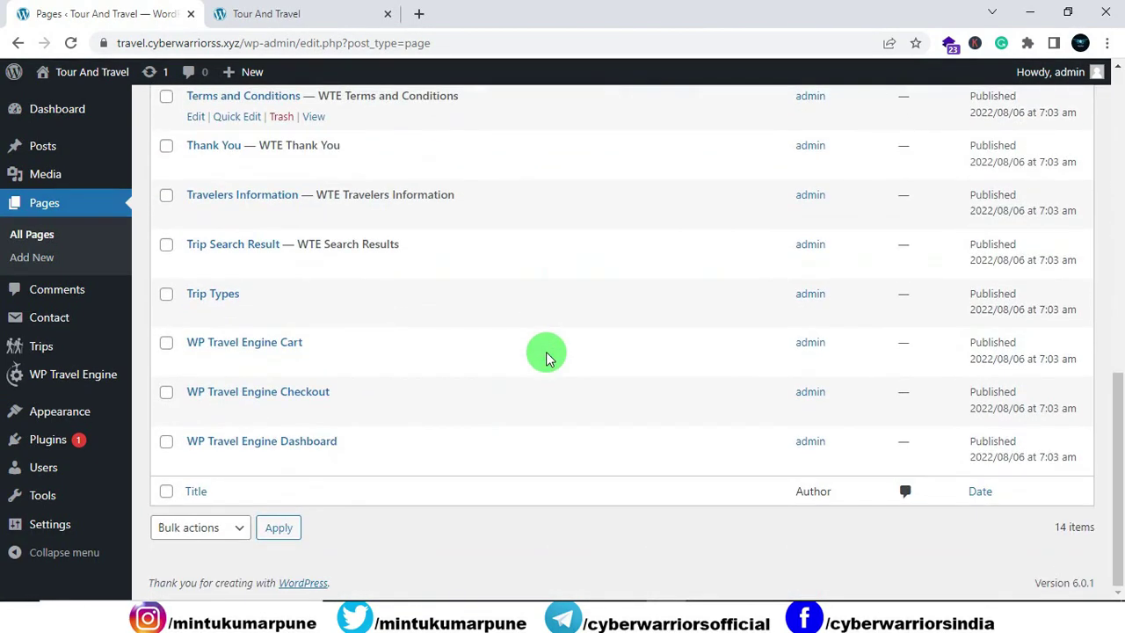
scroll(545, 356, "up", 10)
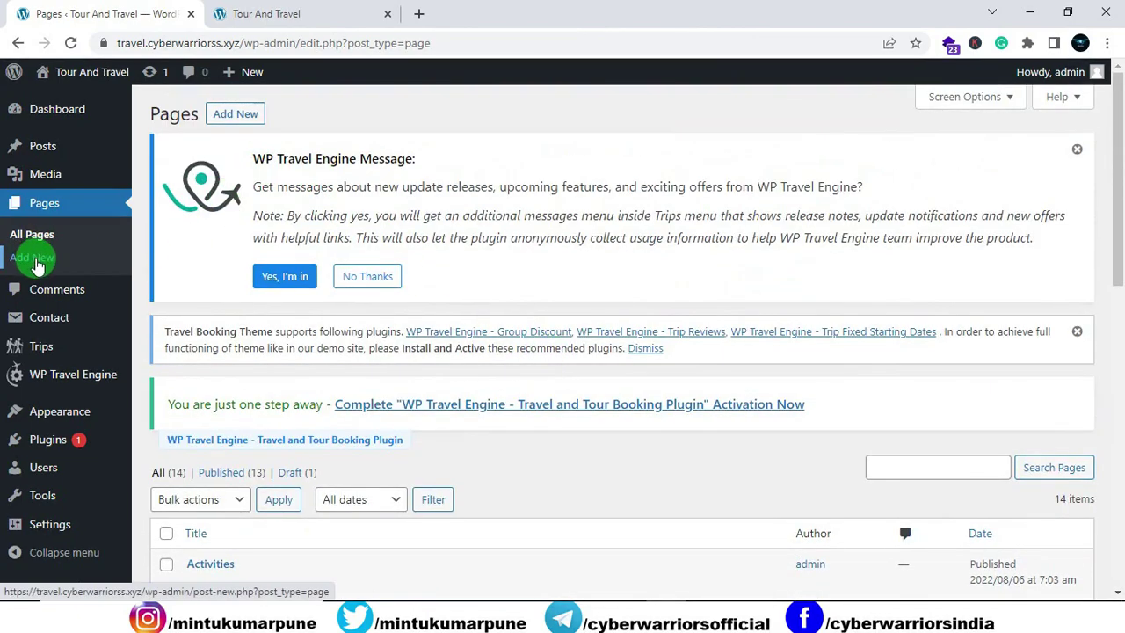
Step: Create a new page titled "Home" and publish it
left_click(245, 120)
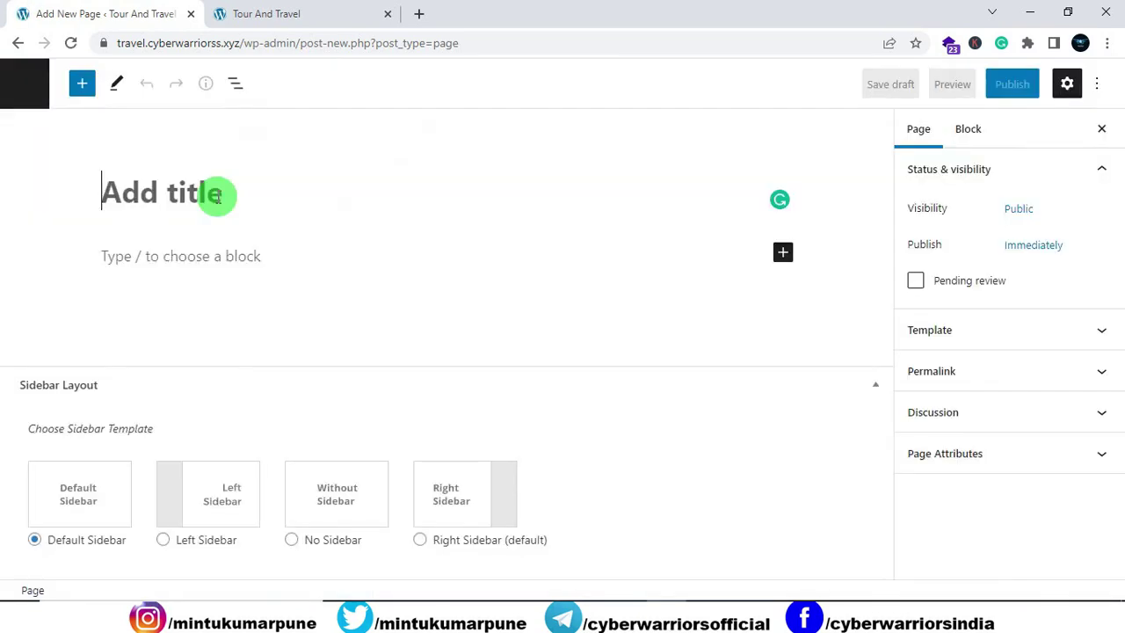
type("Home")
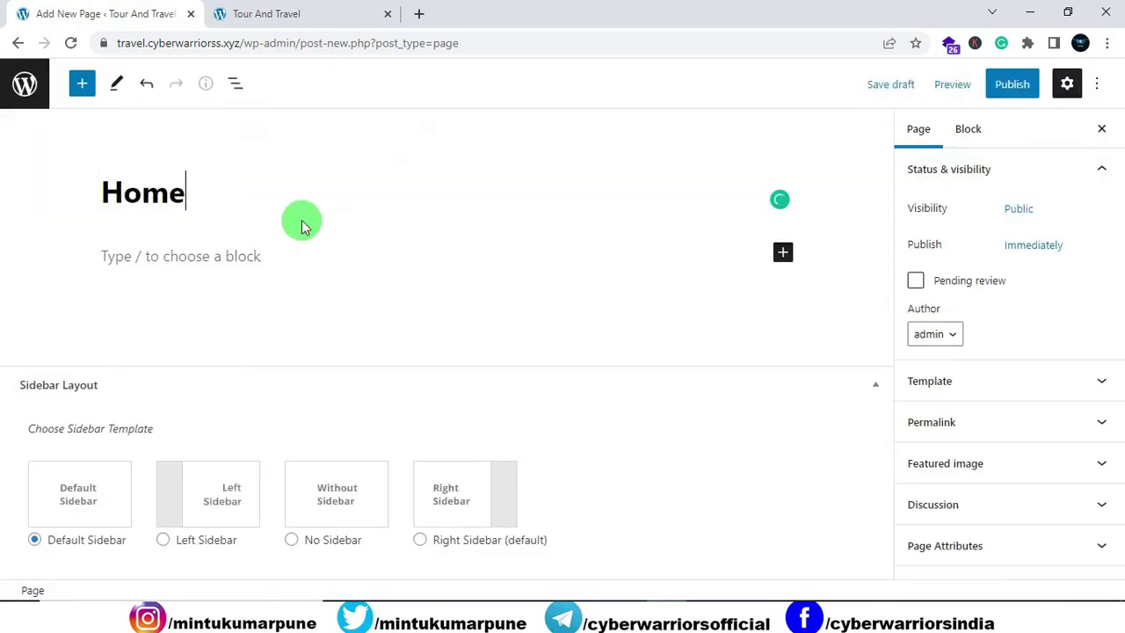
left_click(1012, 84)
left_click(942, 97)
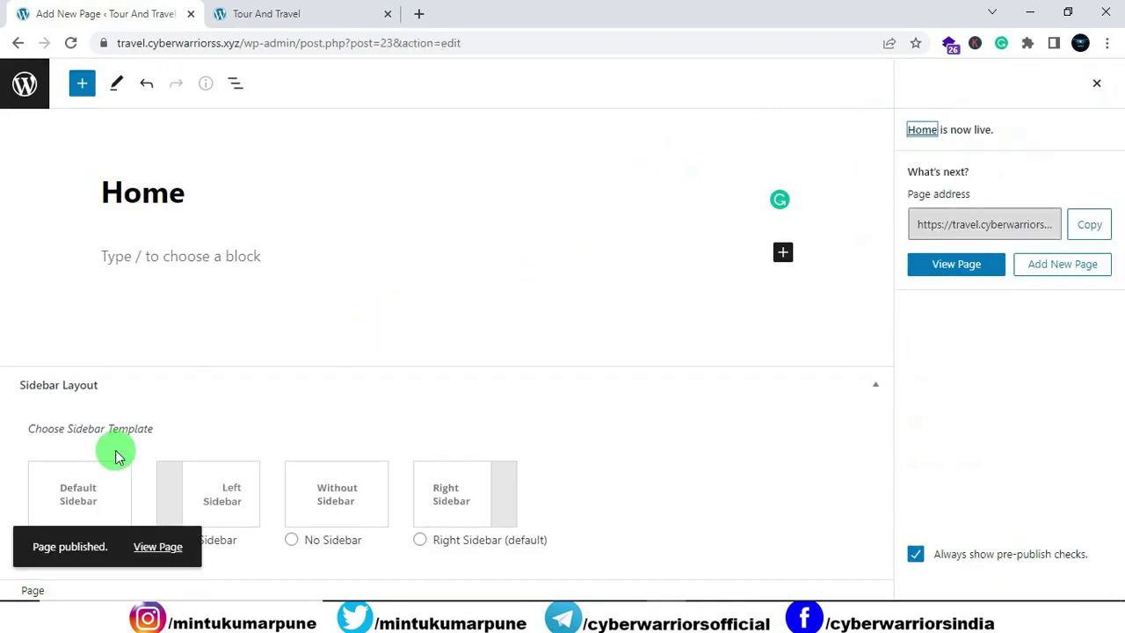
Step: View the published Home page in a new browser tab, look it over and compare it with the site's front page
right_click(149, 545)
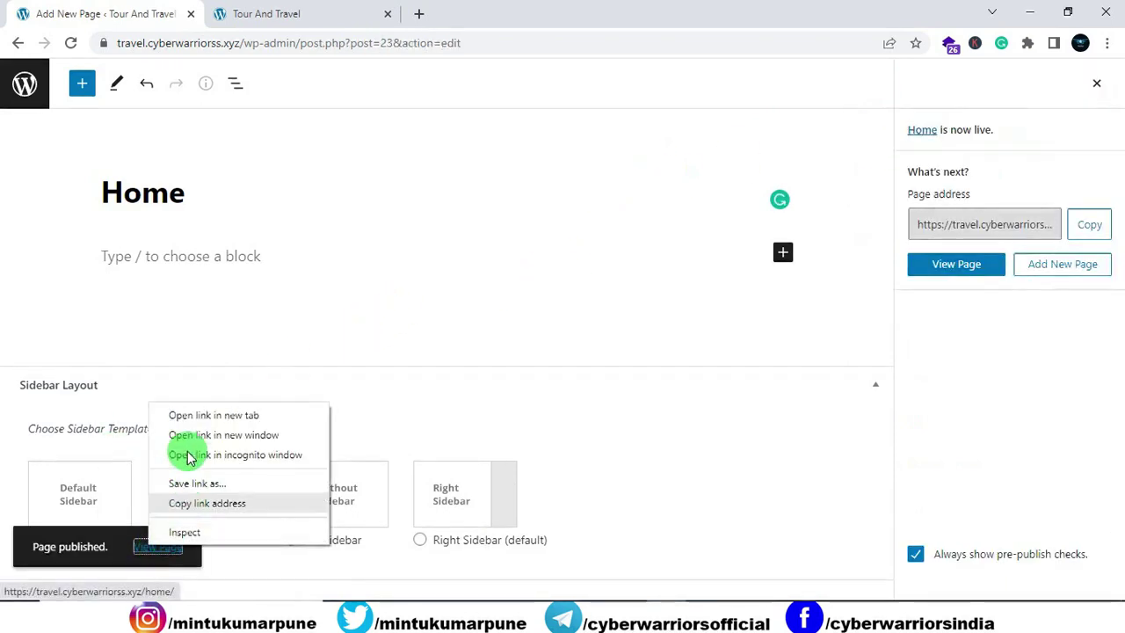
left_click(180, 415)
left_click(316, 15)
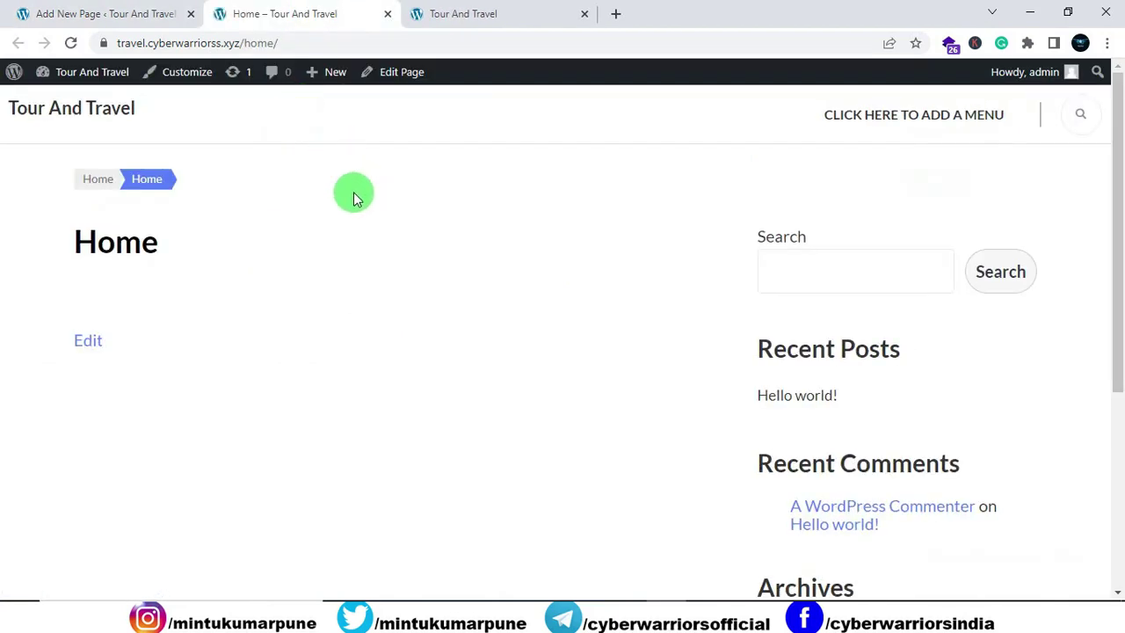
scroll(859, 214, "down", 4)
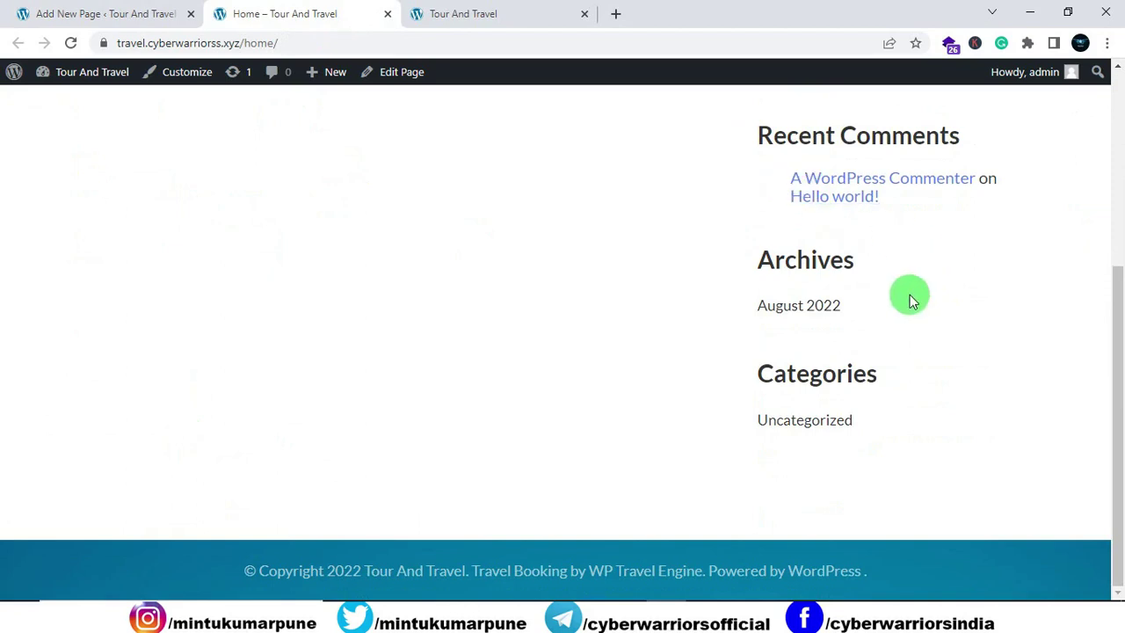
scroll(909, 296, "up", 2)
scroll(747, 301, "up", 2)
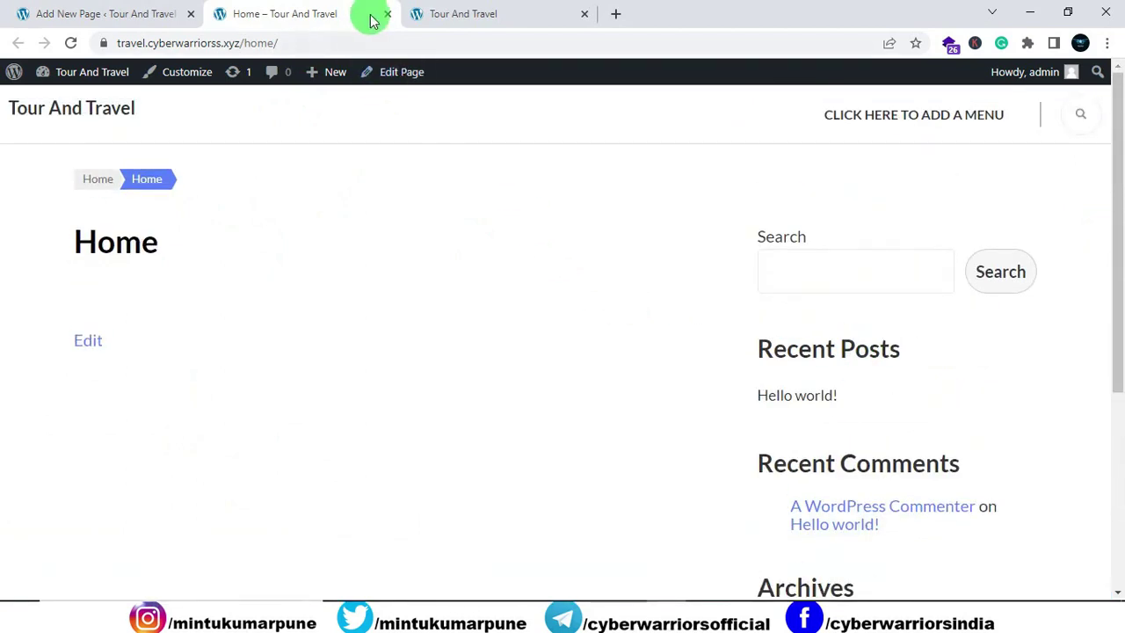
left_click(429, 14)
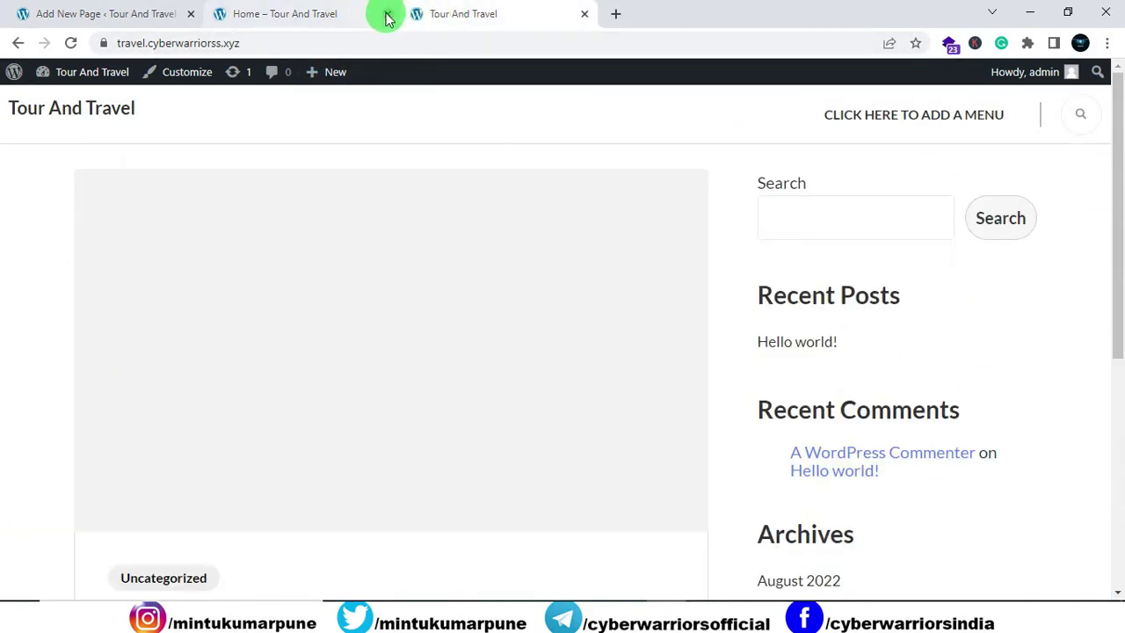
Step: Close the Home page preview, reload the site's front page, and leave the page editor for the list of all pages
left_click(387, 15)
left_click(72, 44)
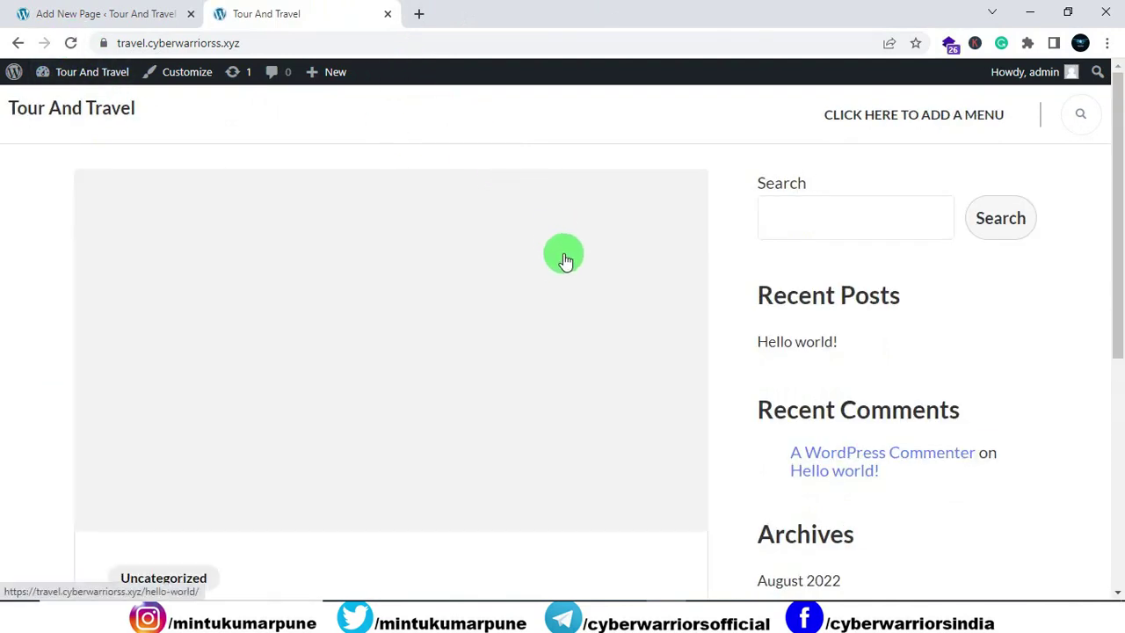
left_click(143, 17)
left_click(23, 85)
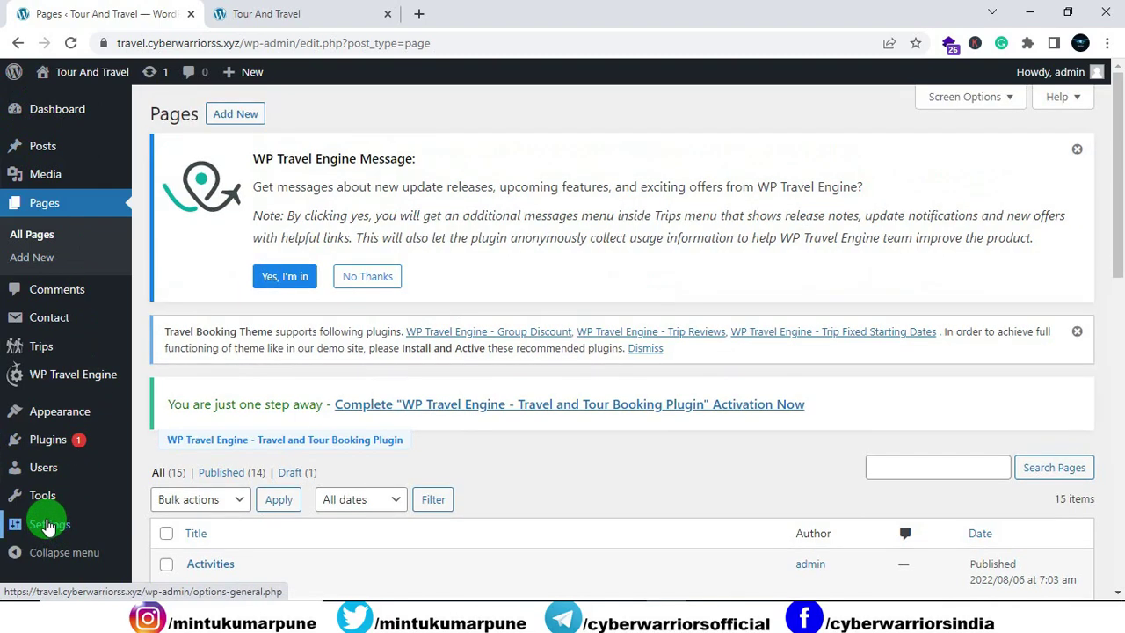
Step: Open the permalink settings, check the URL structure and WP Travel Engine trip slugs, and look at the front page again
mouse_move(52, 524)
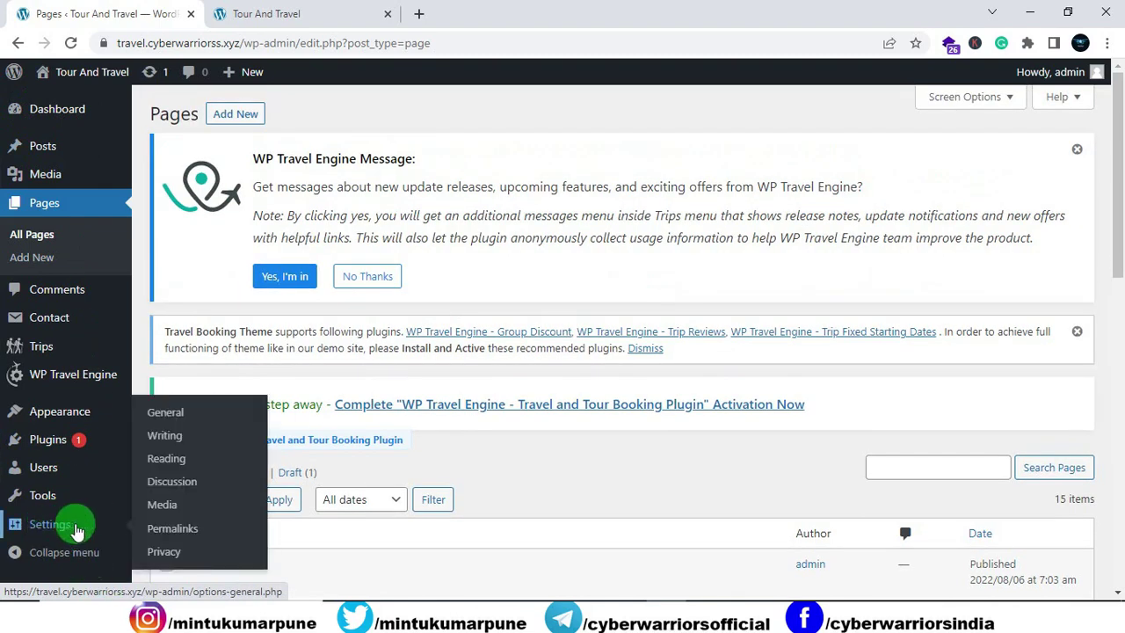
left_click(189, 531)
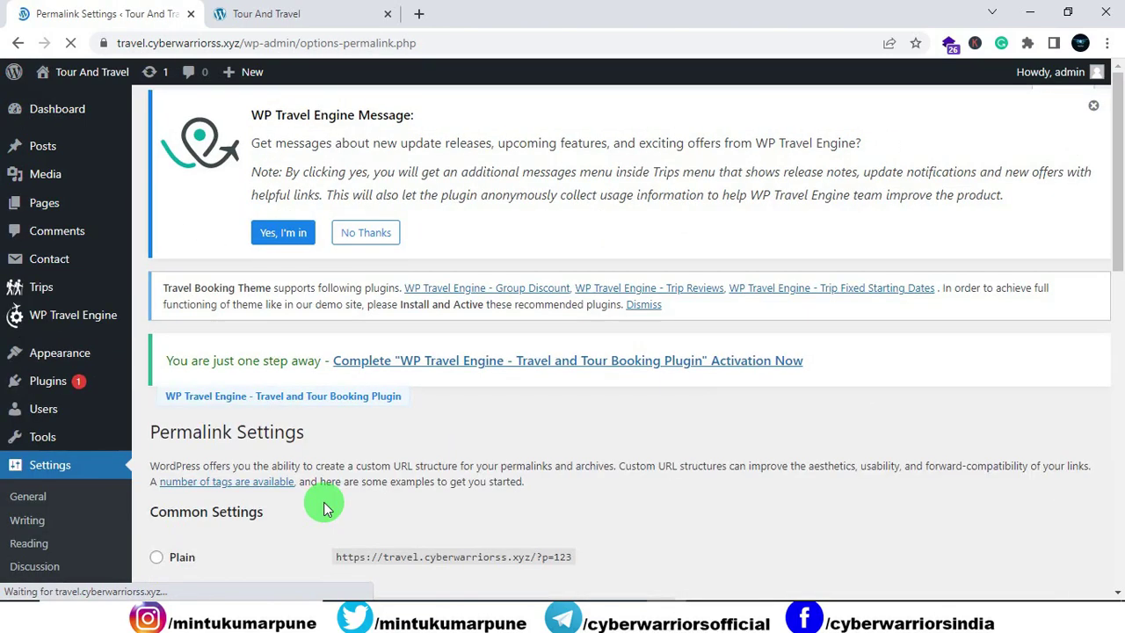
scroll(302, 490, "down", 3)
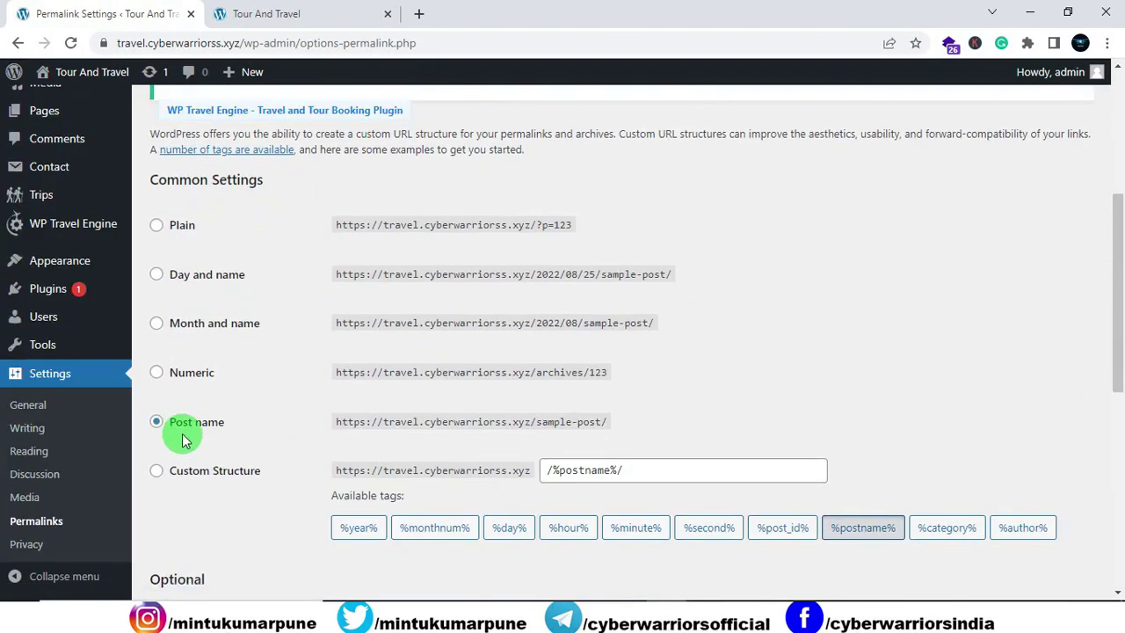
scroll(183, 440, "down", 6)
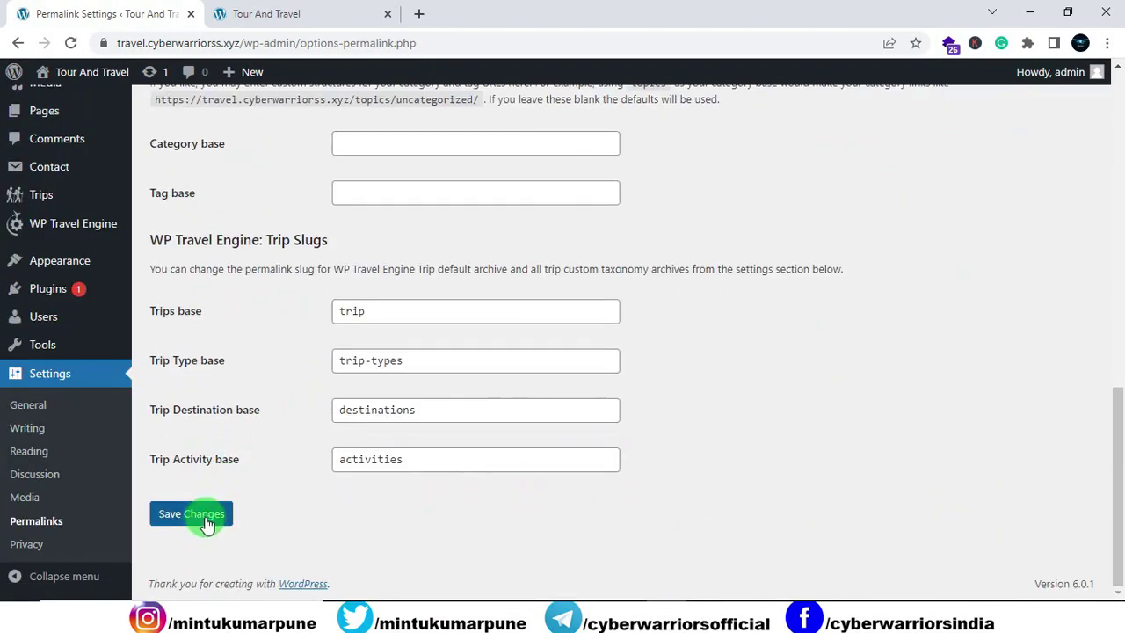
left_click(303, 14)
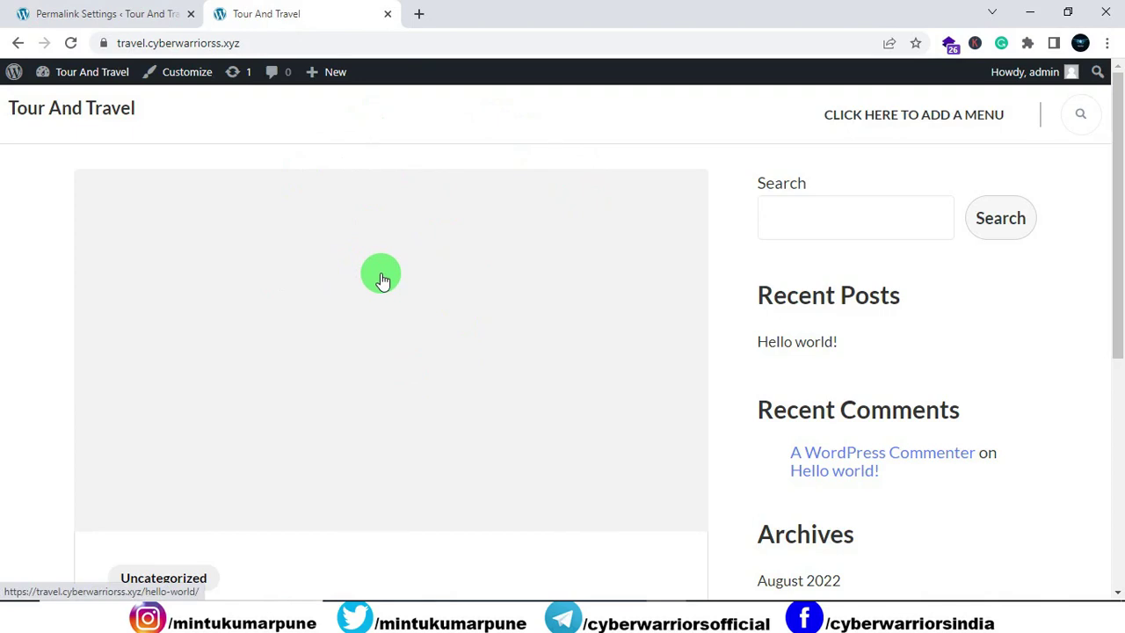
Step: In the Reading settings, make the homepage display a static page, choose Home as the homepage, and save the changes
left_click(113, 13)
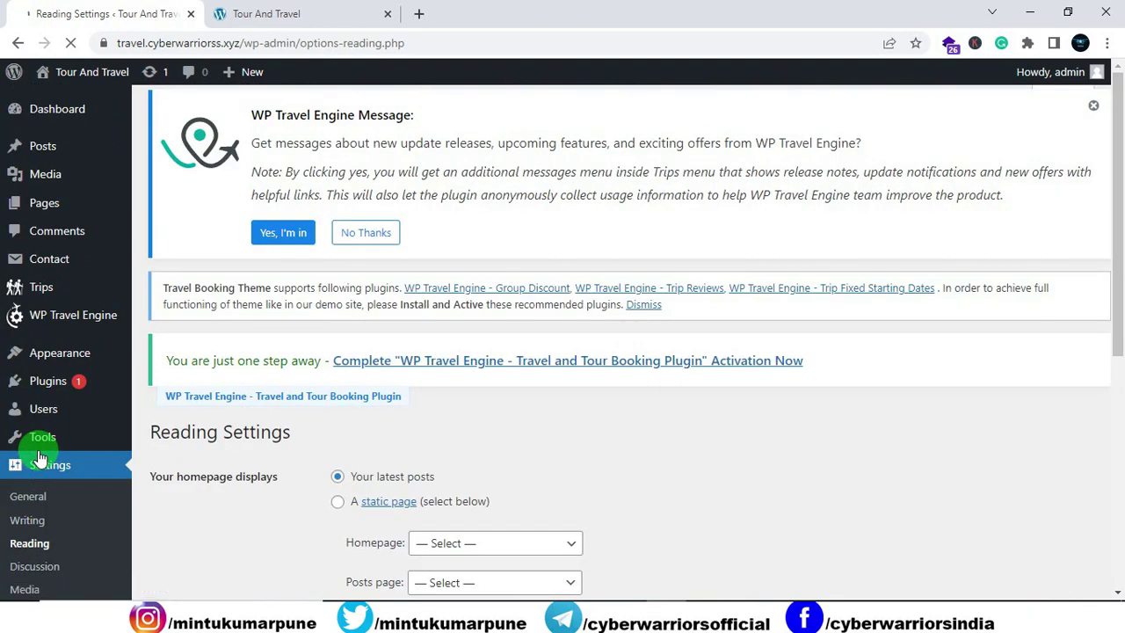
scroll(291, 422, "down", 2)
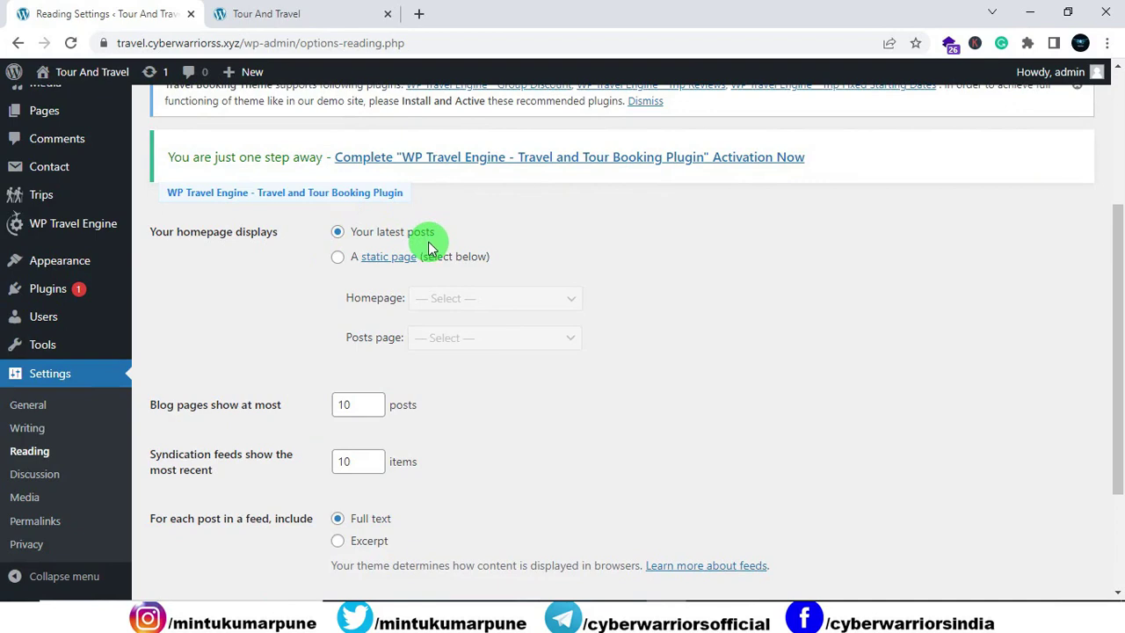
left_click(321, 16)
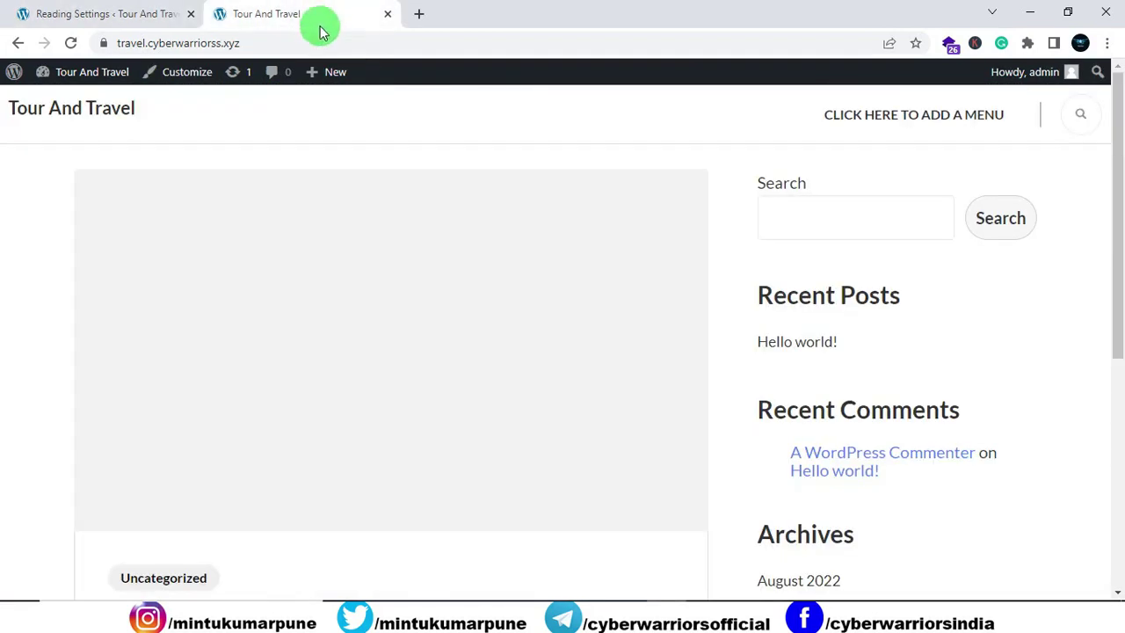
left_click(134, 16)
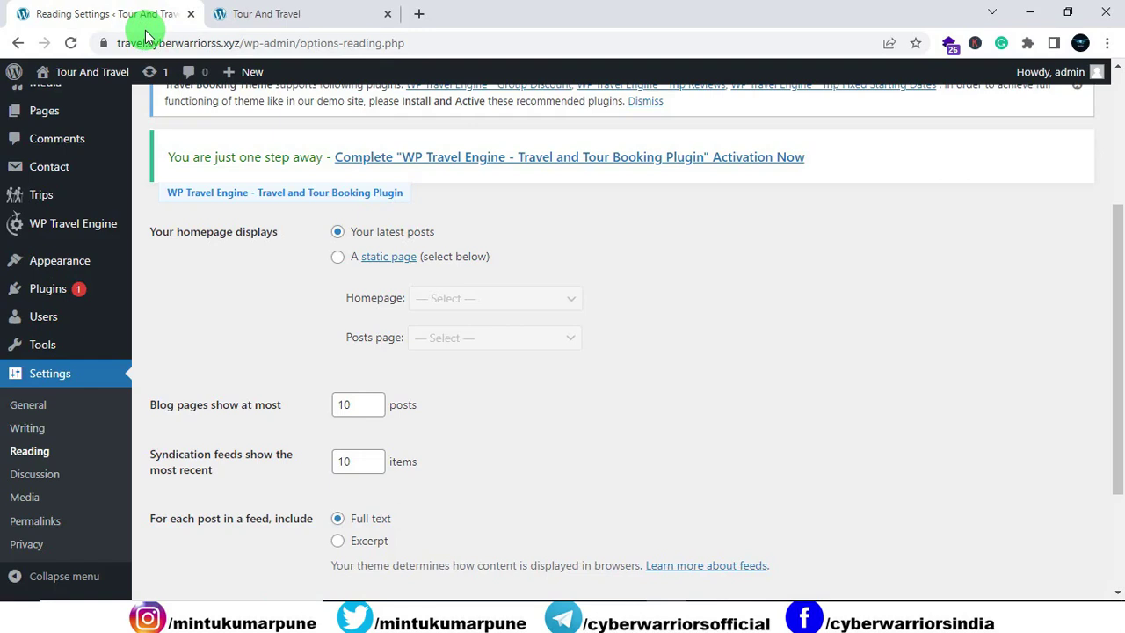
left_click(339, 256)
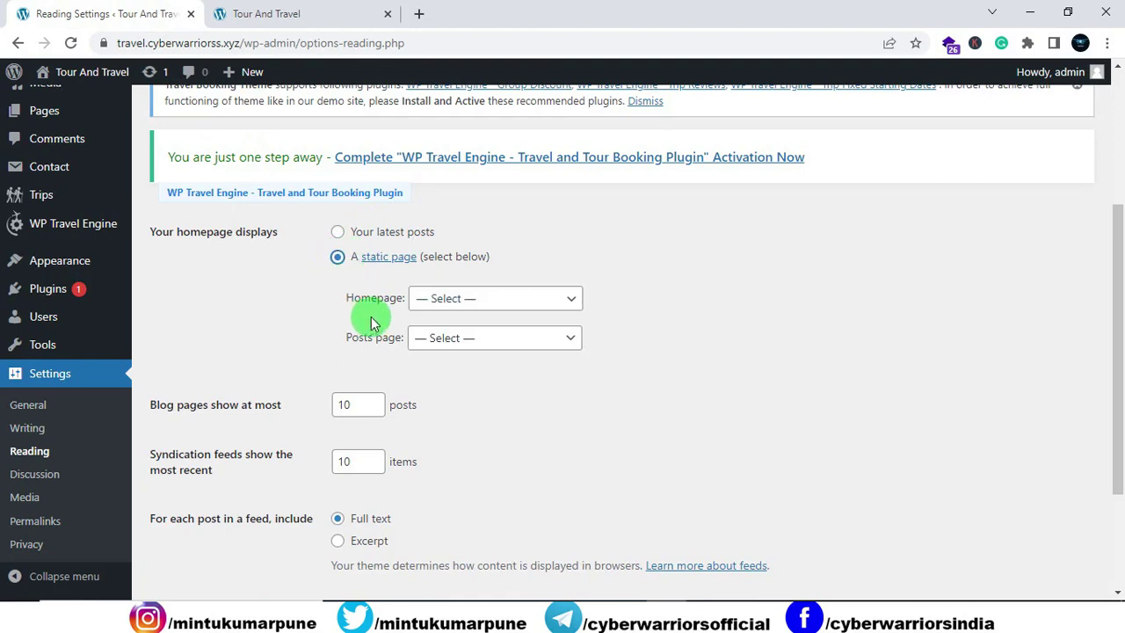
left_click(570, 302)
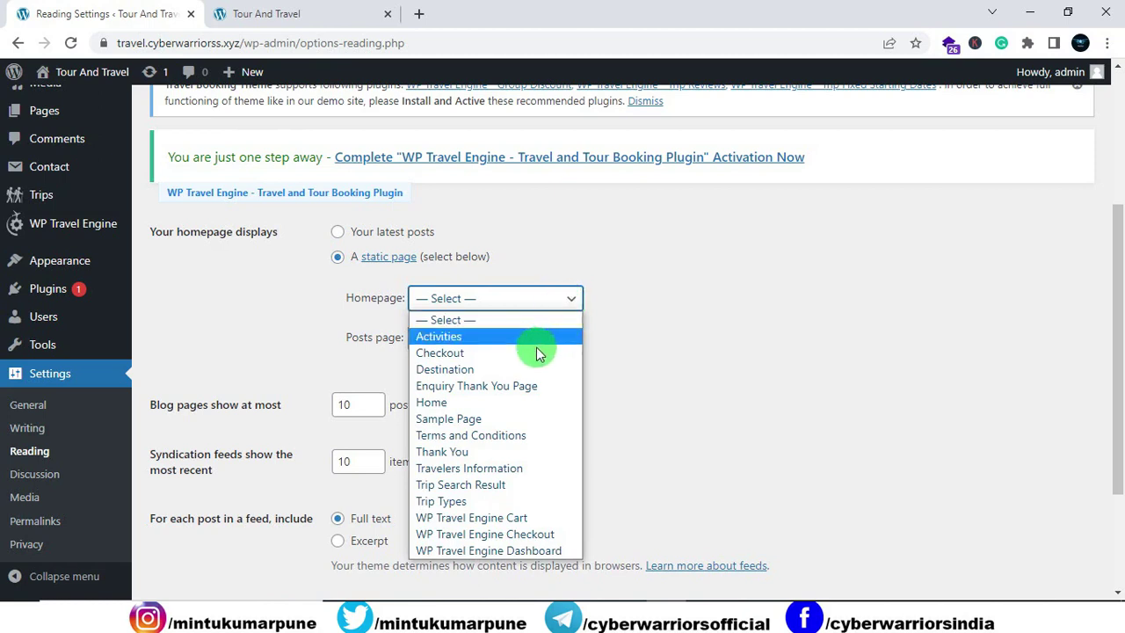
left_click(437, 403)
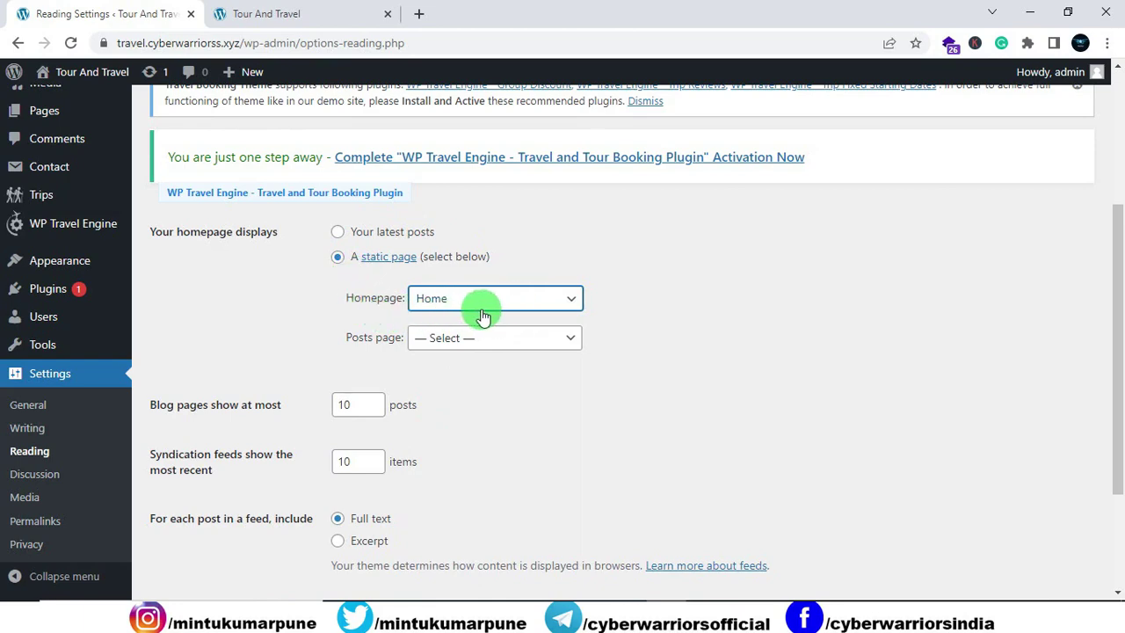
scroll(660, 321, "down", 2)
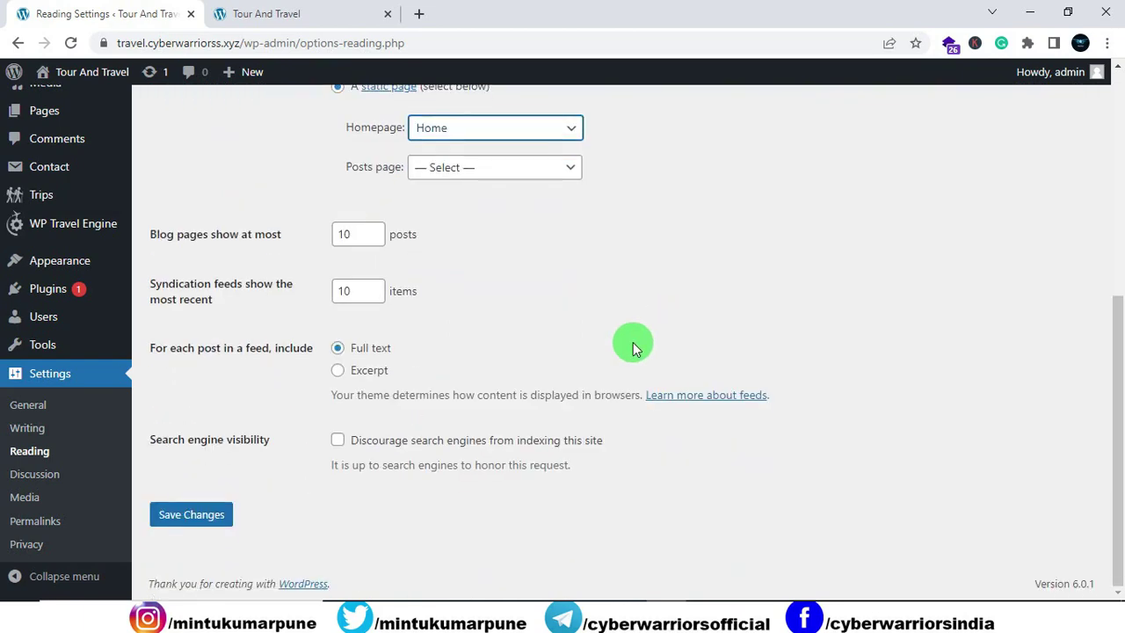
left_click(204, 518)
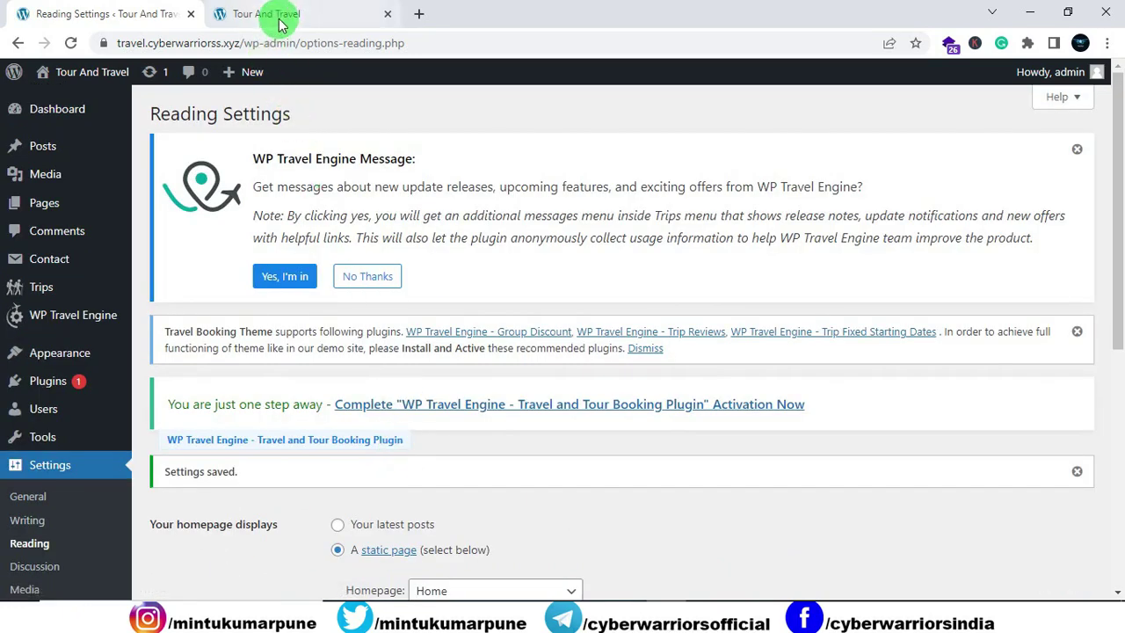
Step: Reload the live front page, try the Get Started link, and review the sections from the banner and trip search to Latest Articles
left_click(286, 14)
left_click(72, 44)
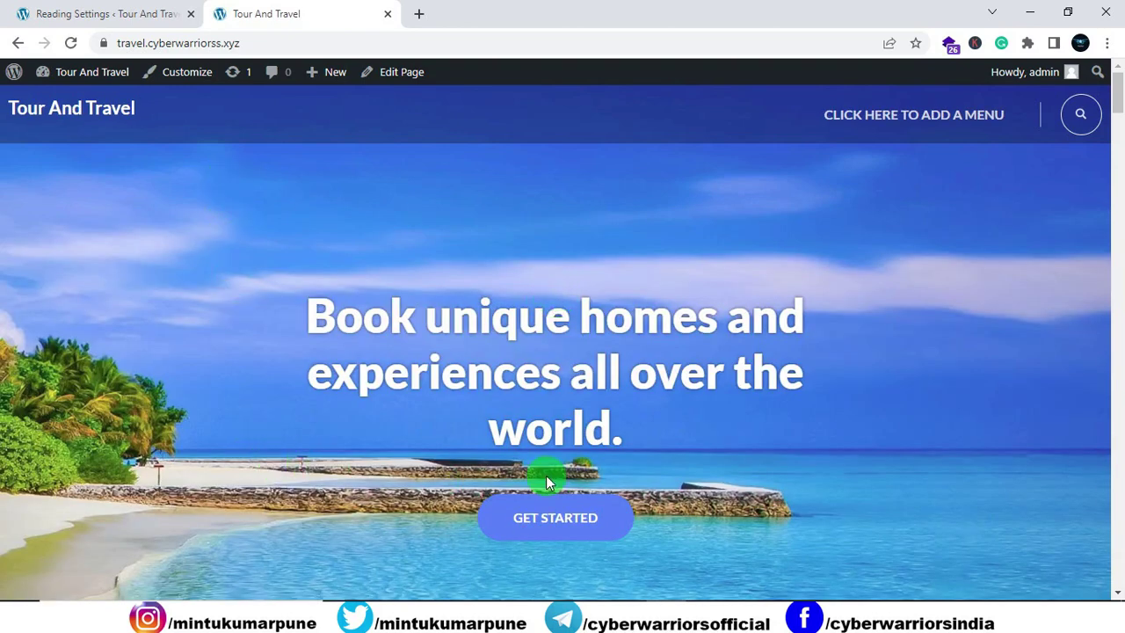
scroll(563, 425, "down", 2)
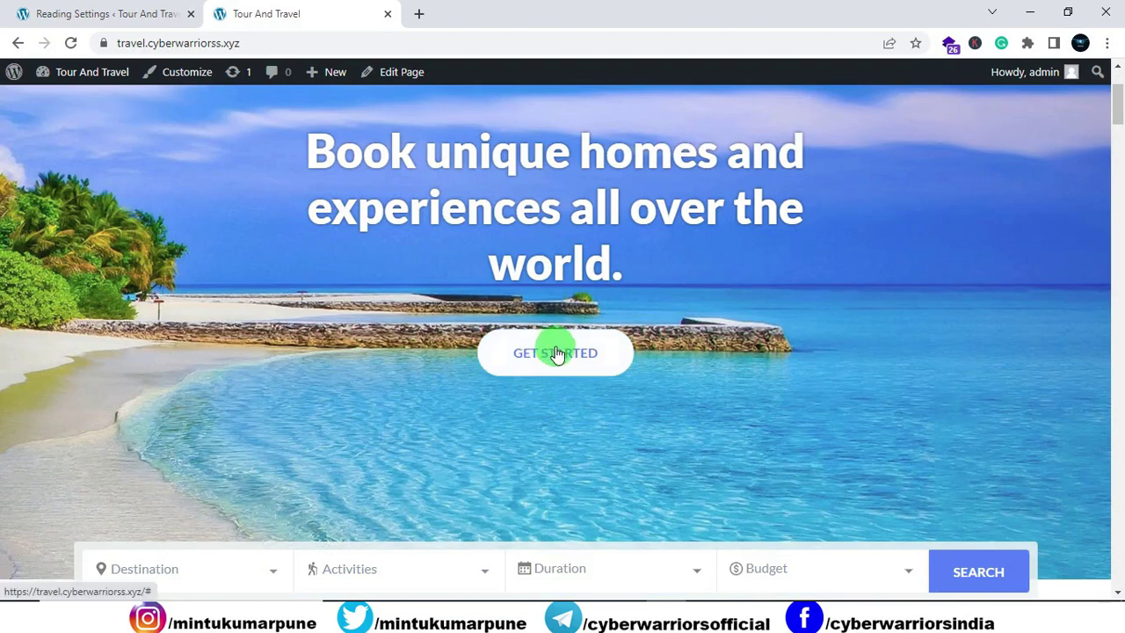
left_click(553, 352)
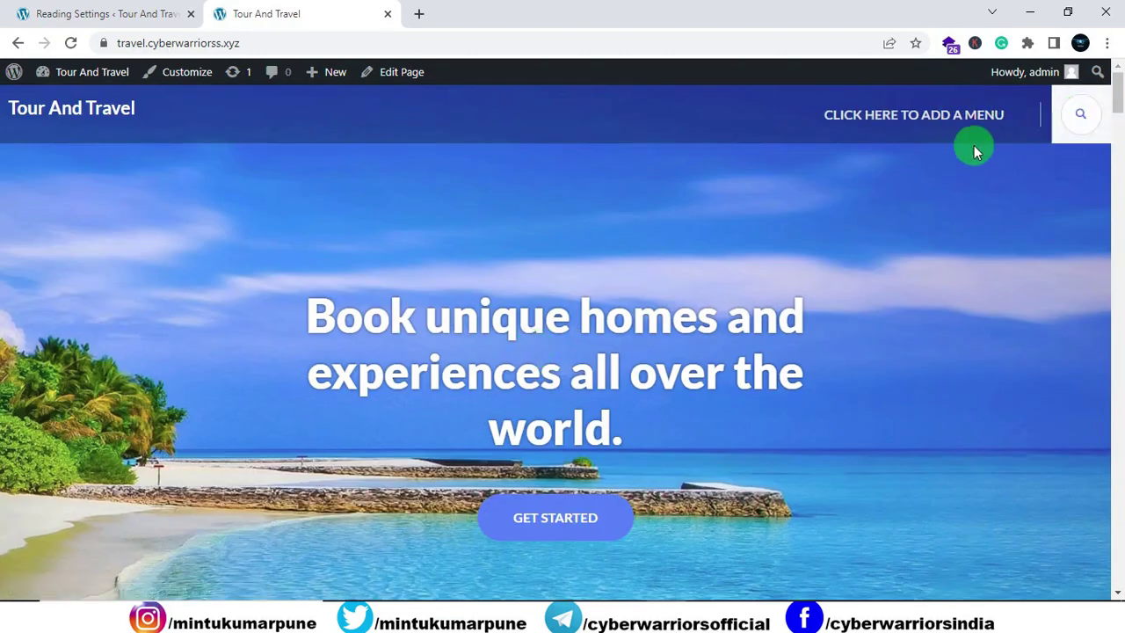
scroll(445, 211, "down", 5)
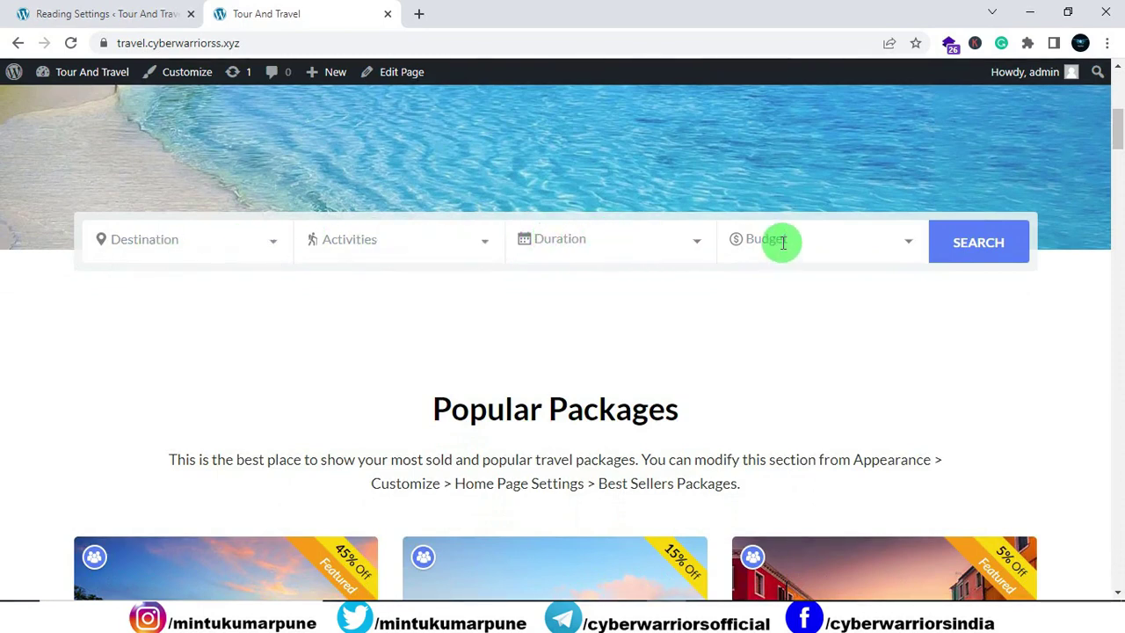
scroll(580, 294, "down", 4)
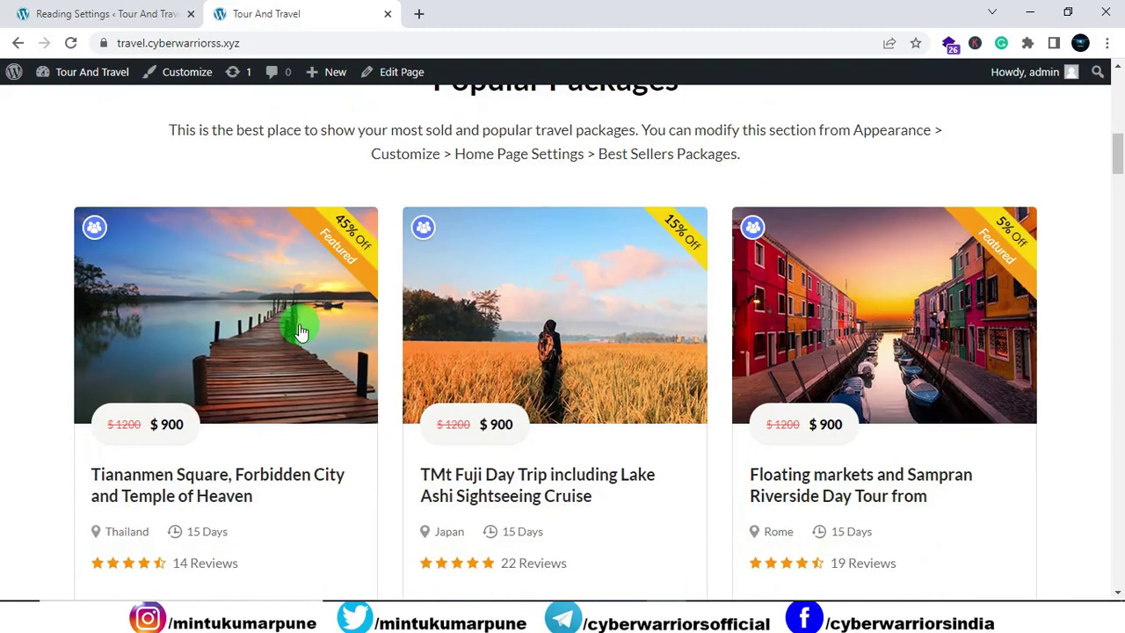
scroll(718, 313, "down", 5)
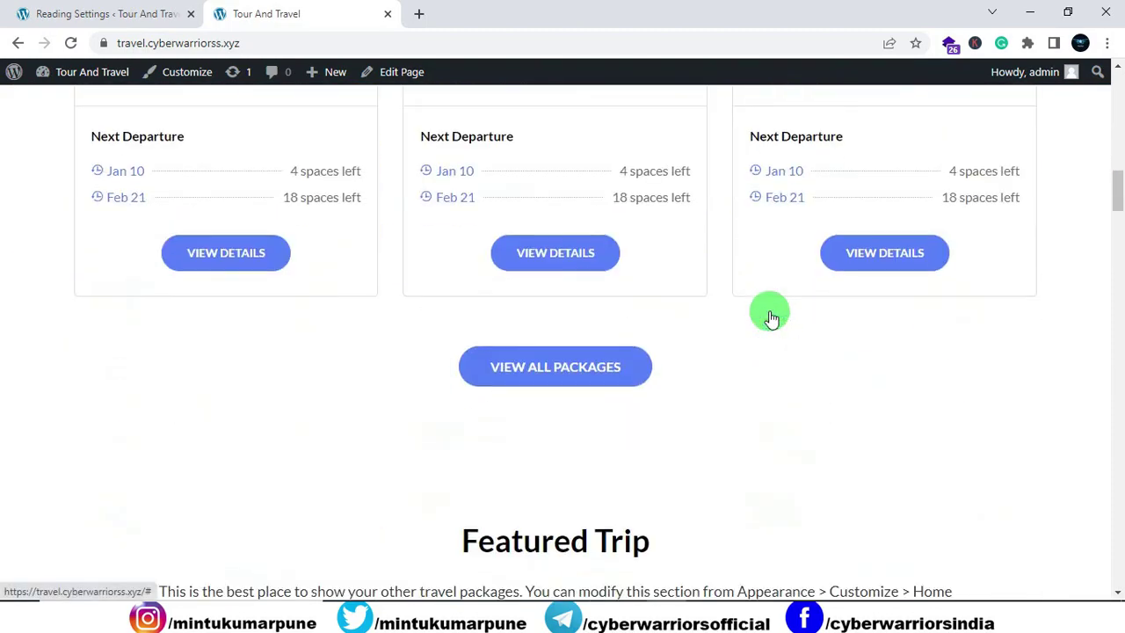
scroll(466, 362, "down", 1)
scroll(404, 355, "down", 11)
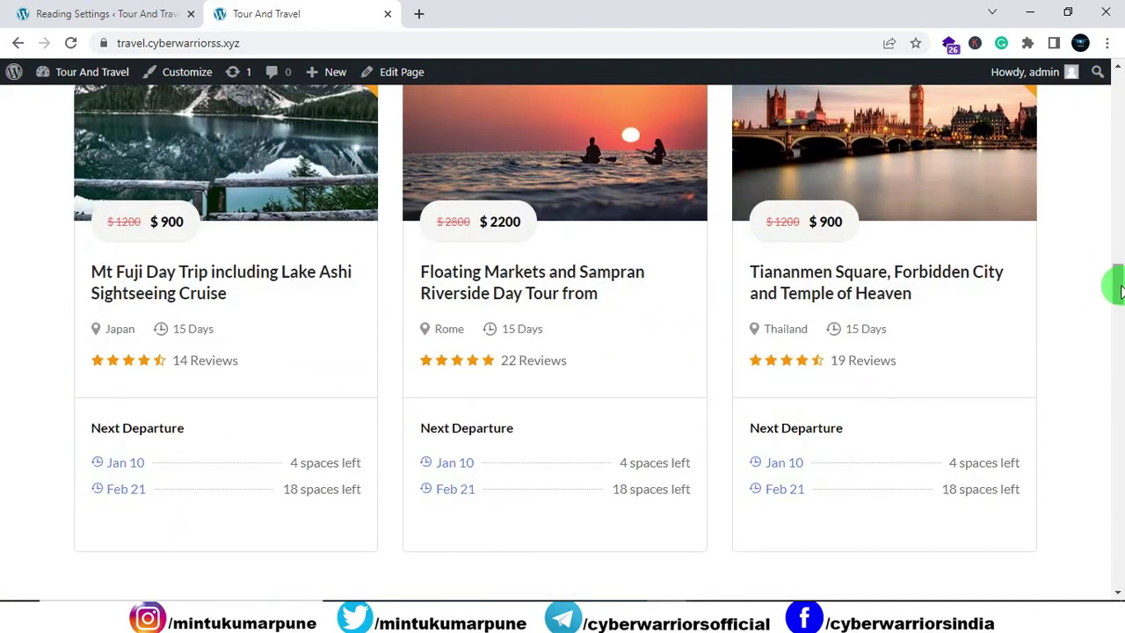
left_click_drag(1118, 290, 1063, 512)
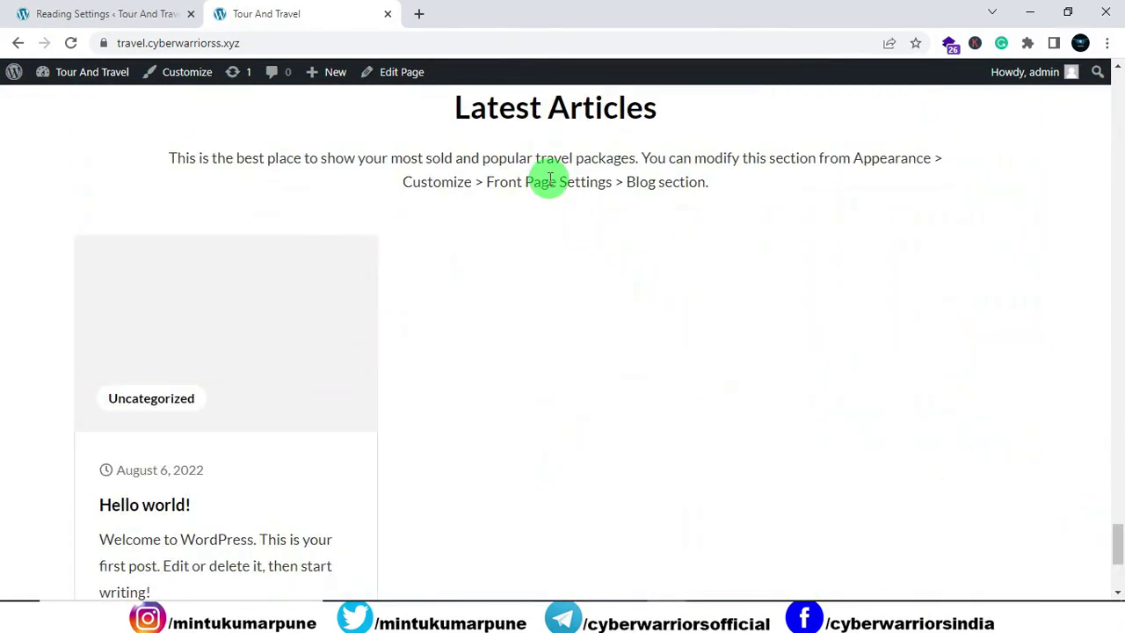
scroll(541, 184, "down", 2)
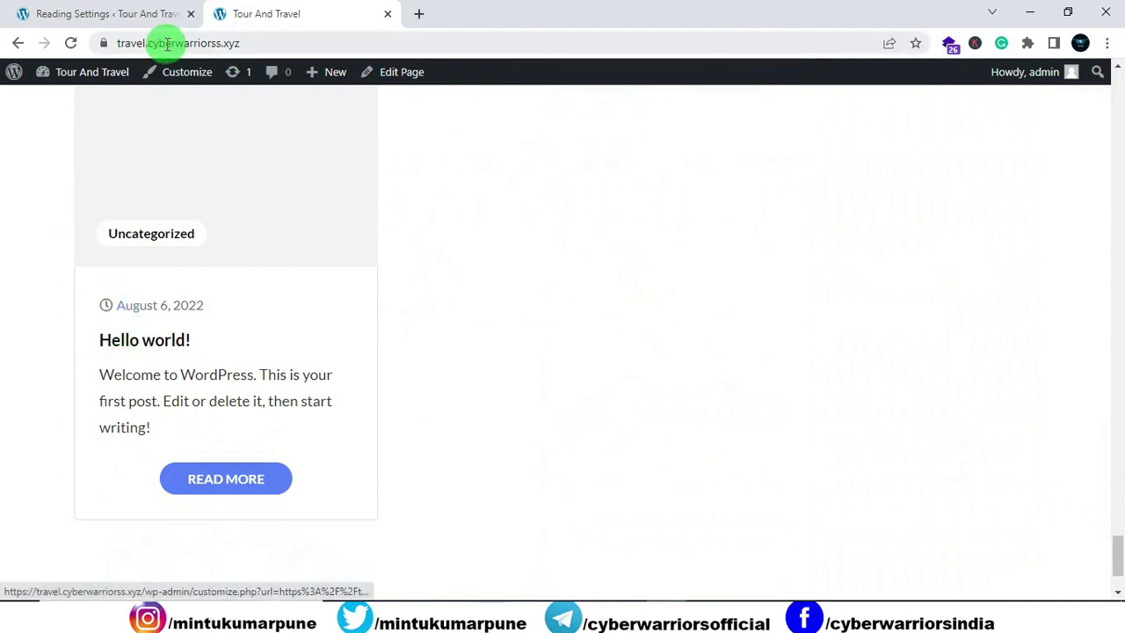
Step: Open the list of all posts in the site admin and move the "Hello world!" post to the trash
left_click(114, 15)
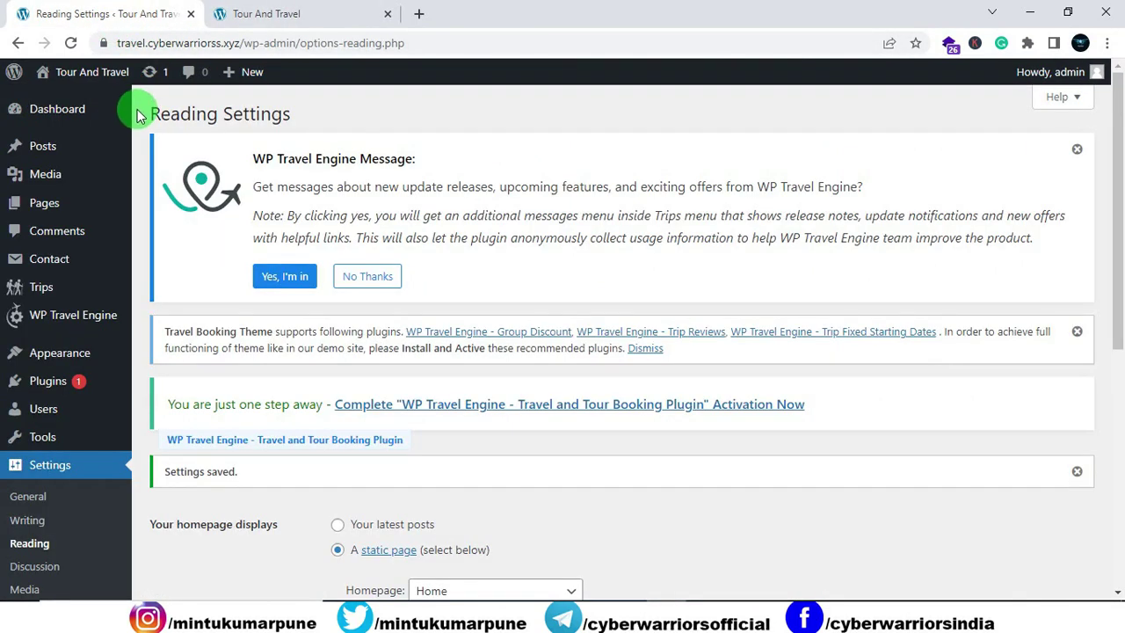
mouse_move(82, 188)
mouse_move(50, 155)
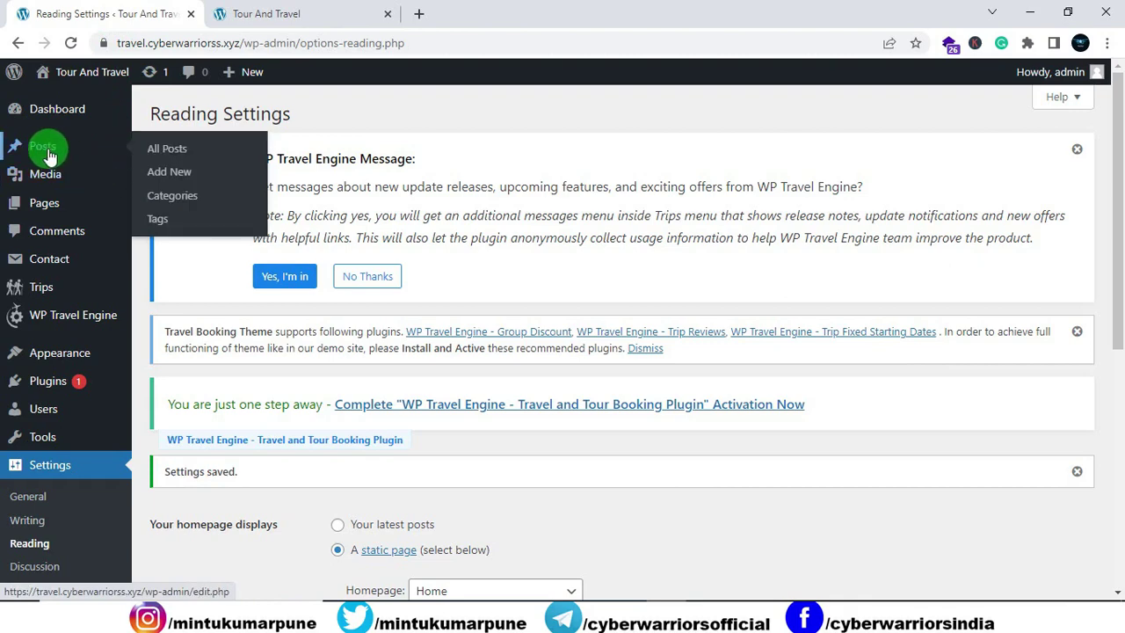
left_click(177, 152)
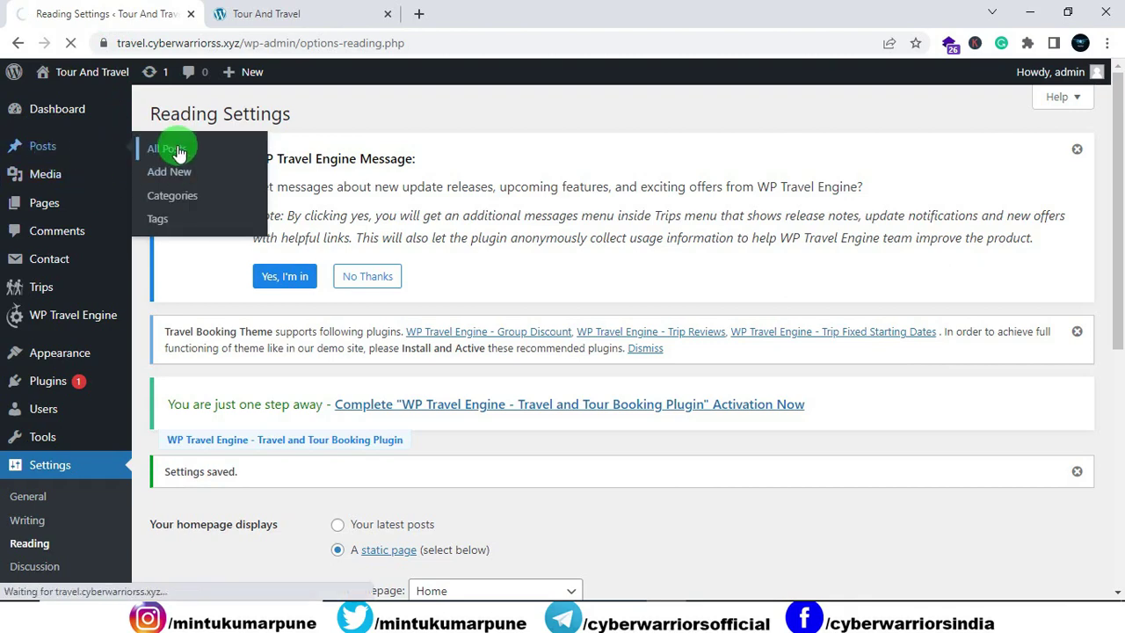
scroll(230, 314, "down", 2)
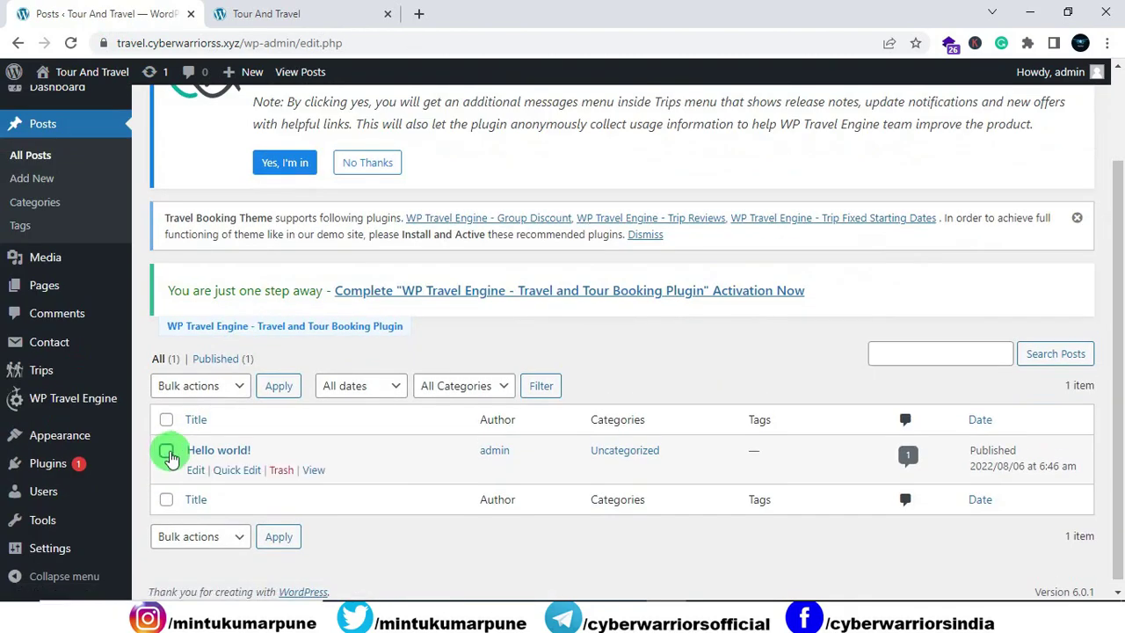
left_click(167, 451)
left_click(236, 393)
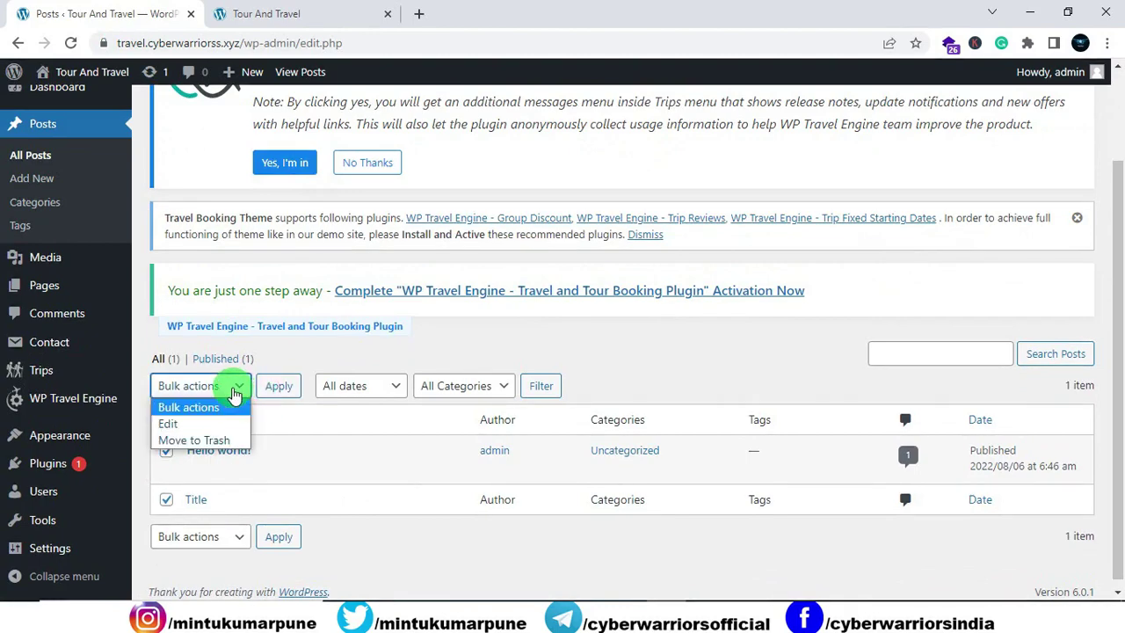
left_click(209, 440)
left_click(275, 388)
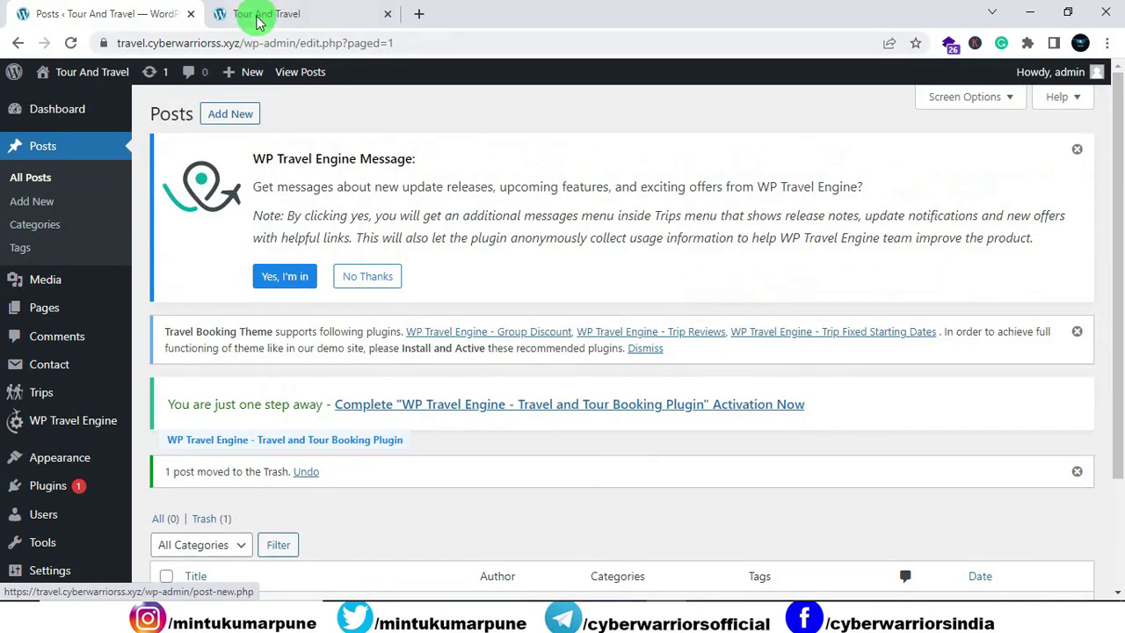
Step: Reload the live front page and check its Latest Articles section and the destinations above it
left_click(242, 14)
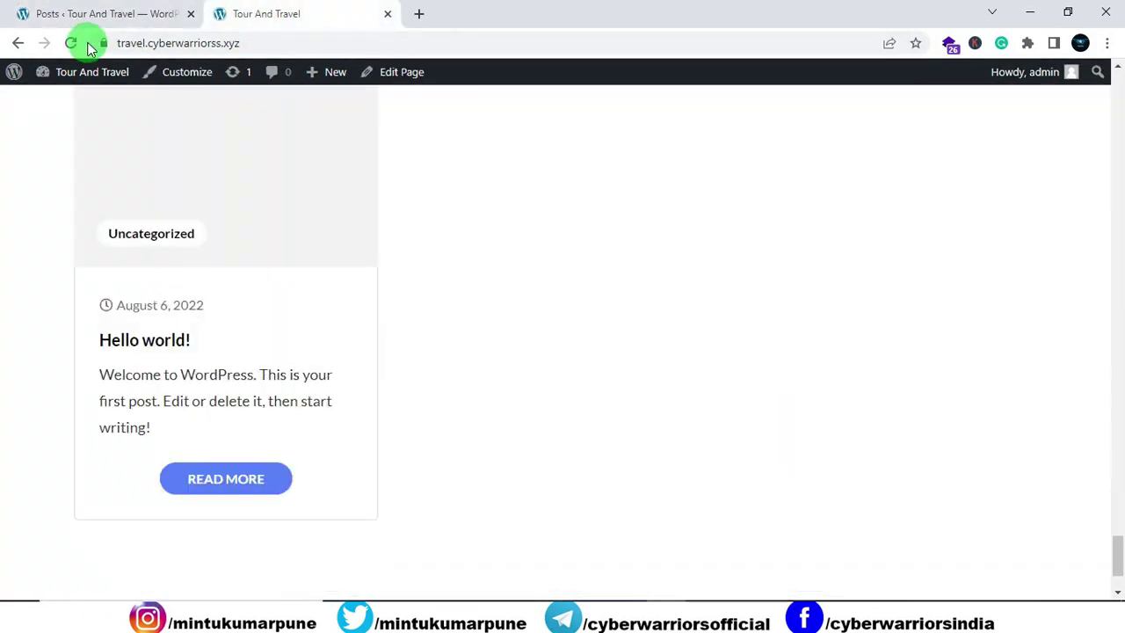
left_click(71, 44)
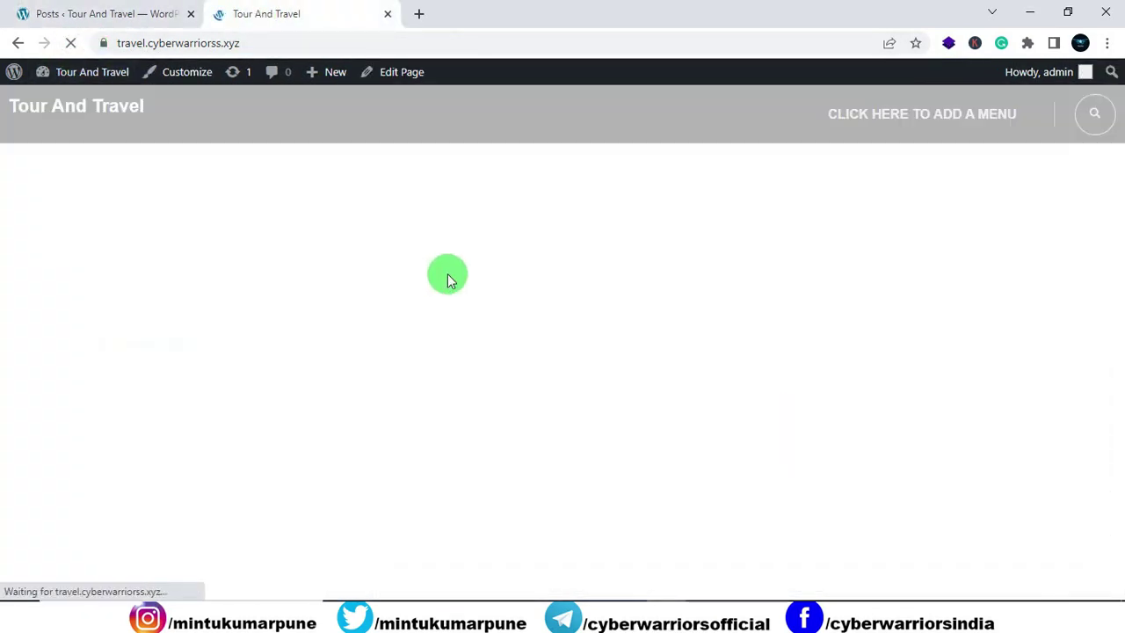
scroll(999, 293, "down", 10)
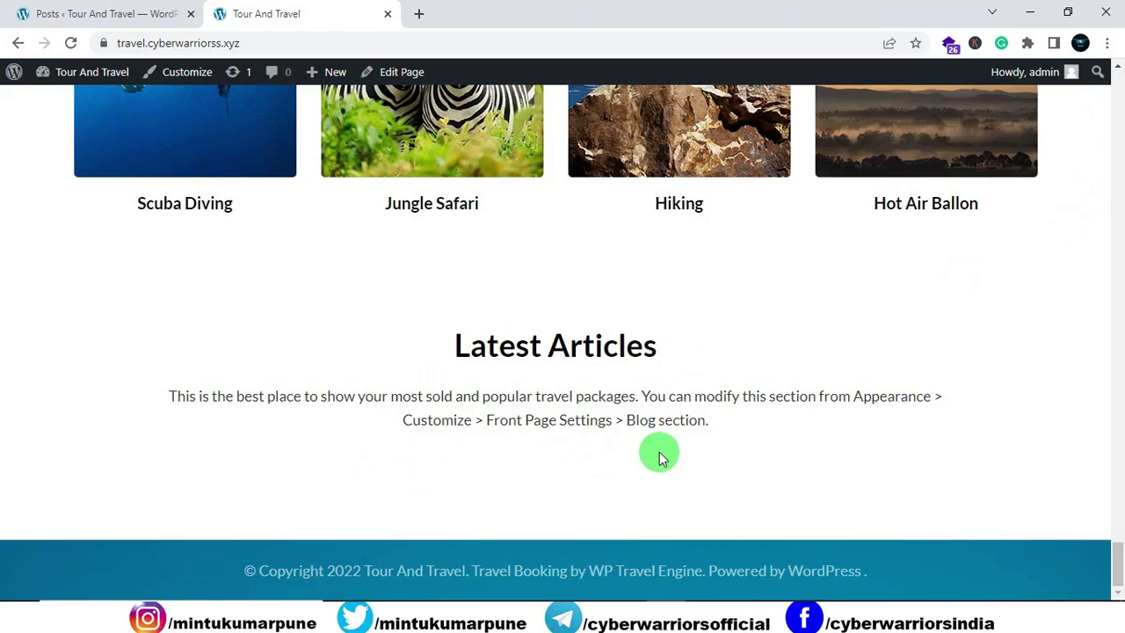
scroll(610, 422, "up", 10)
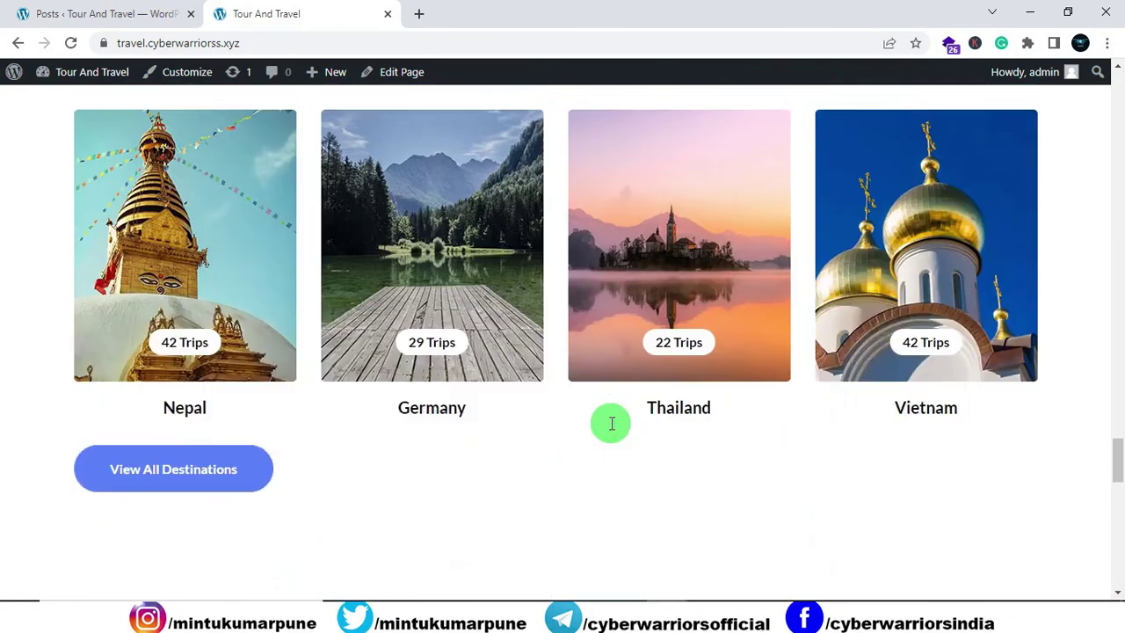
Step: Review the discounted trip deals on the live front page, try a trip card's link, and reload the plain site address
scroll(610, 423, "up", 12)
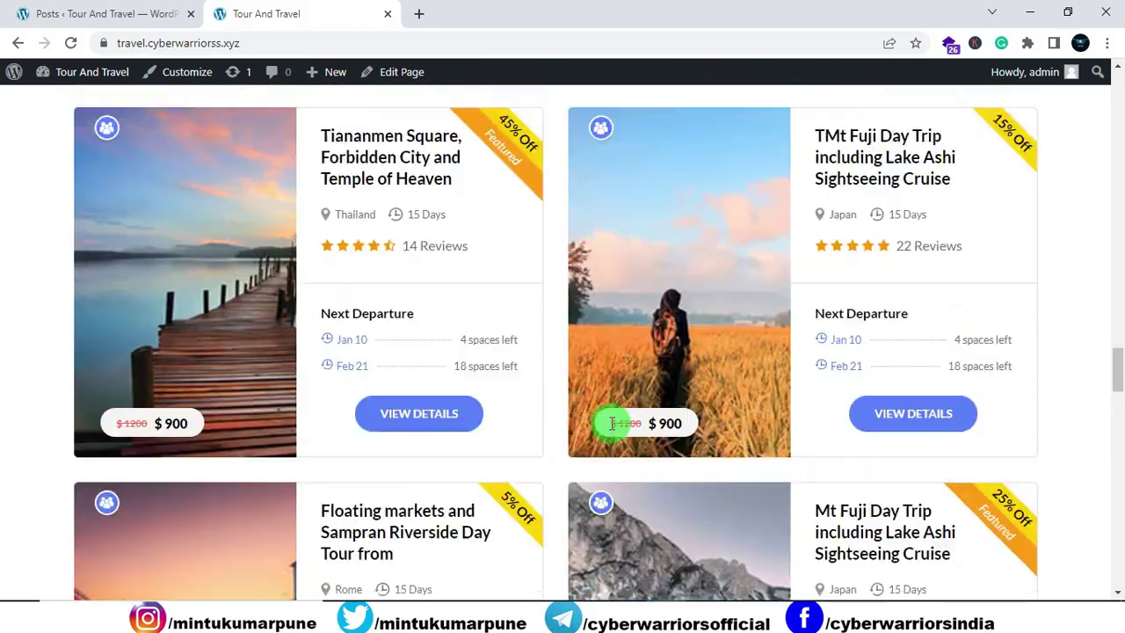
scroll(610, 423, "up", 5)
scroll(606, 422, "down", 9)
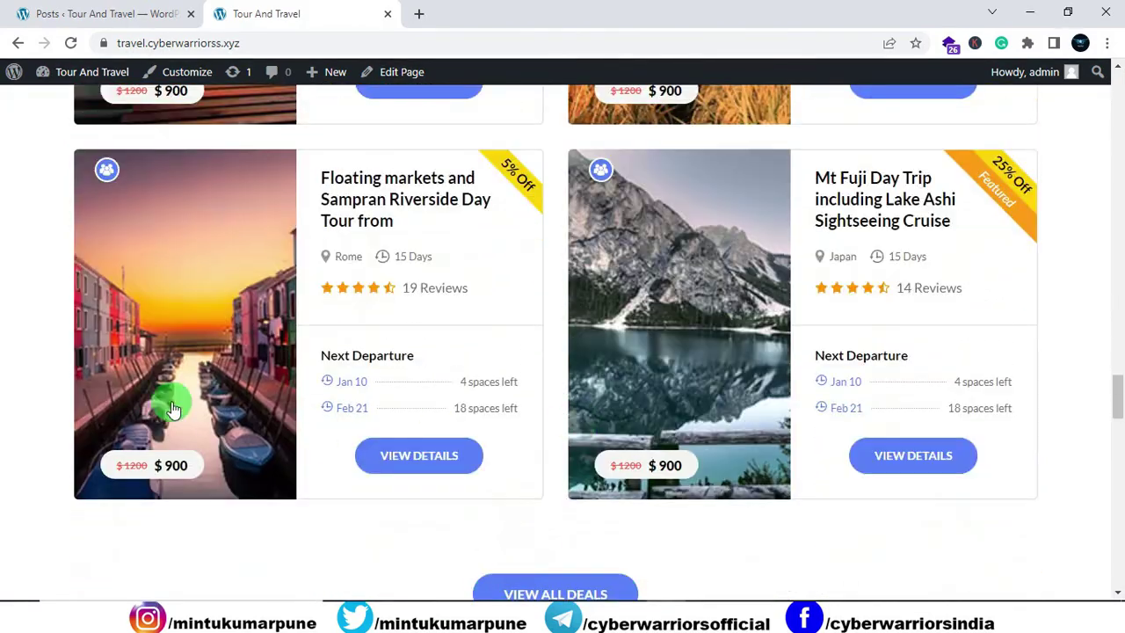
left_click(196, 265)
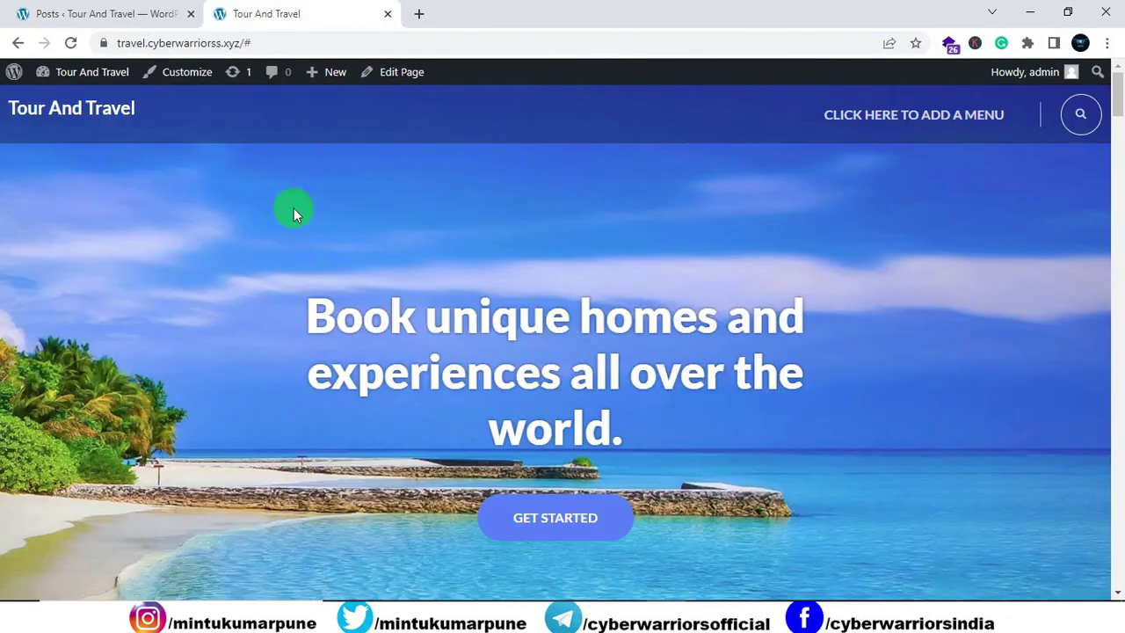
left_click(250, 43)
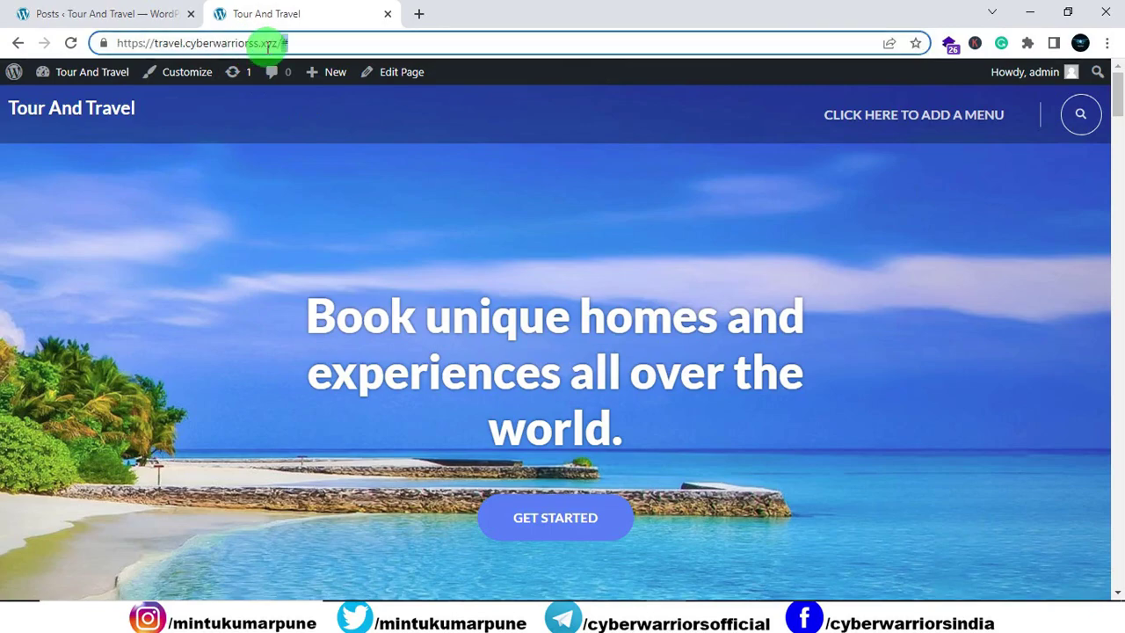
key("BackSpace")
key("Return")
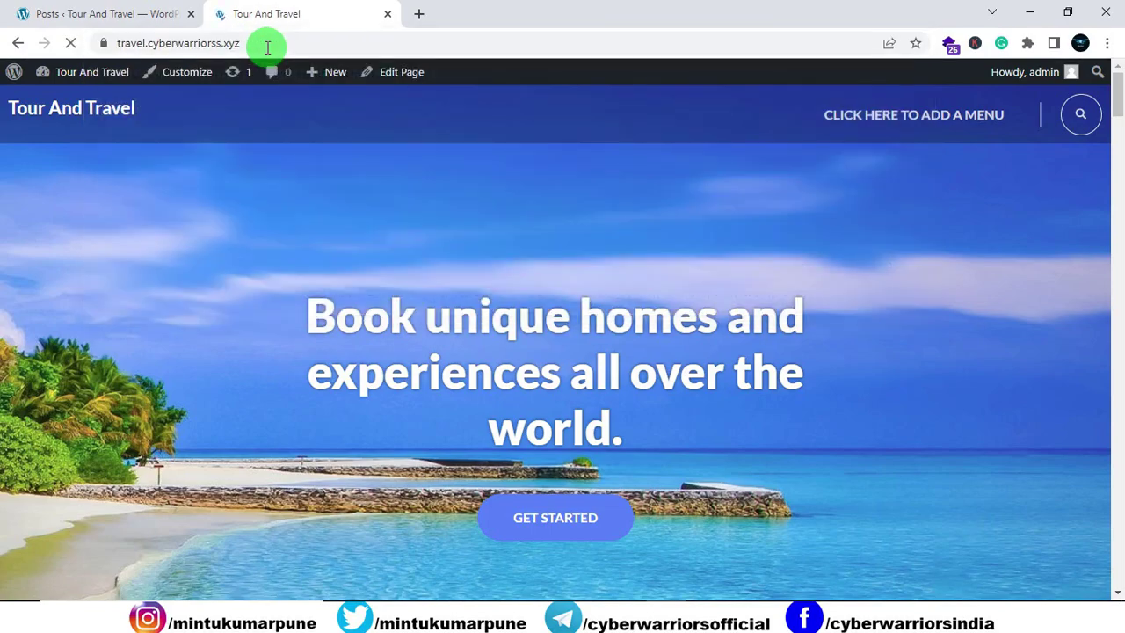
Step: Review the Popular Packages on the front page and try the link of the Tiananmen Square trip
scroll(427, 292, "down", 10)
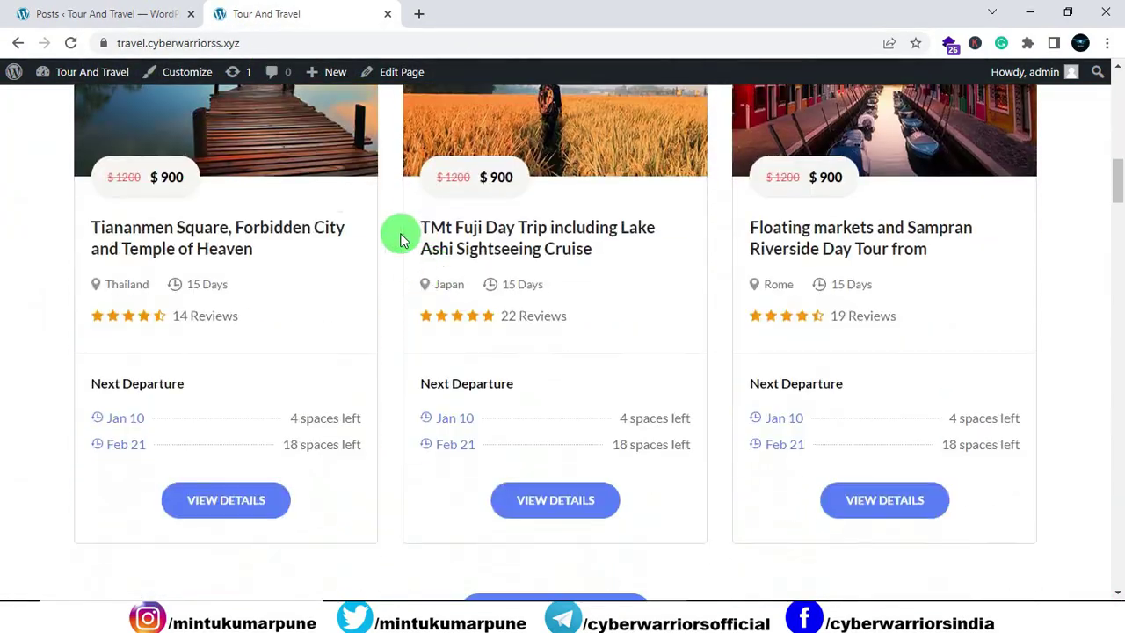
left_click(255, 139)
scroll(427, 171, "down", 5)
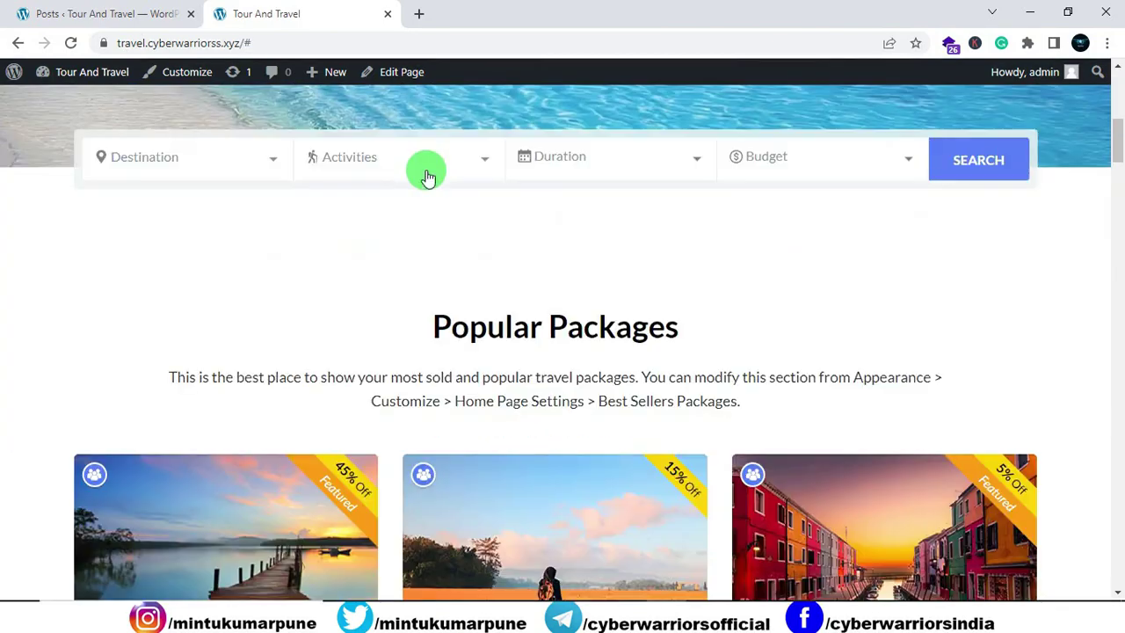
scroll(622, 246, "up", 6)
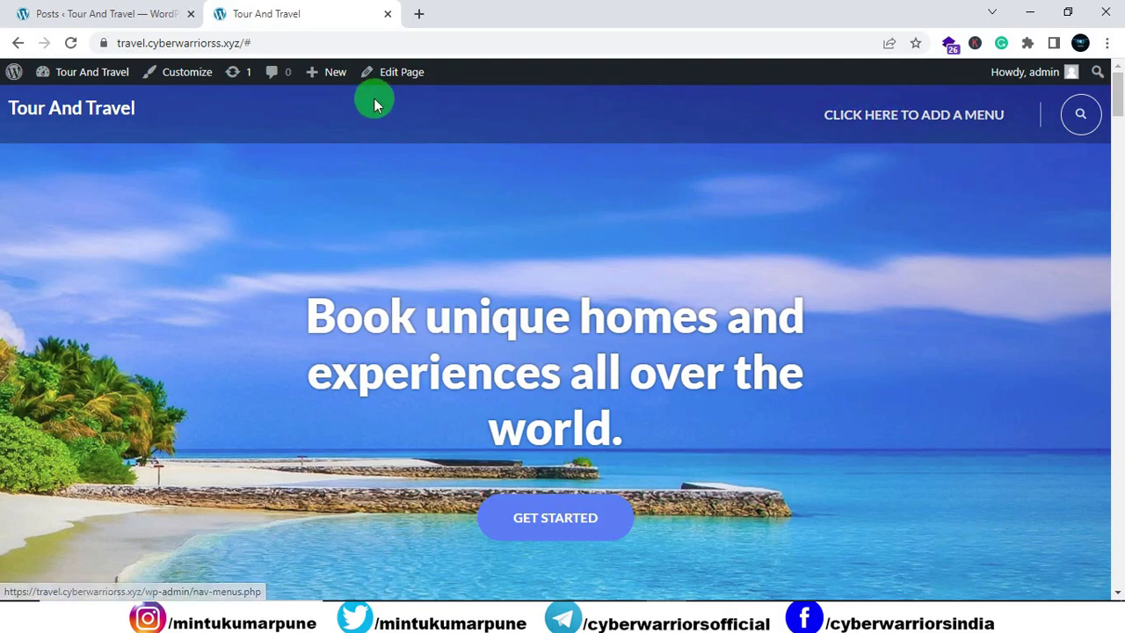
Step: Open the Menus settings in the site admin and review the available pages and the default menu's items
left_click(106, 19)
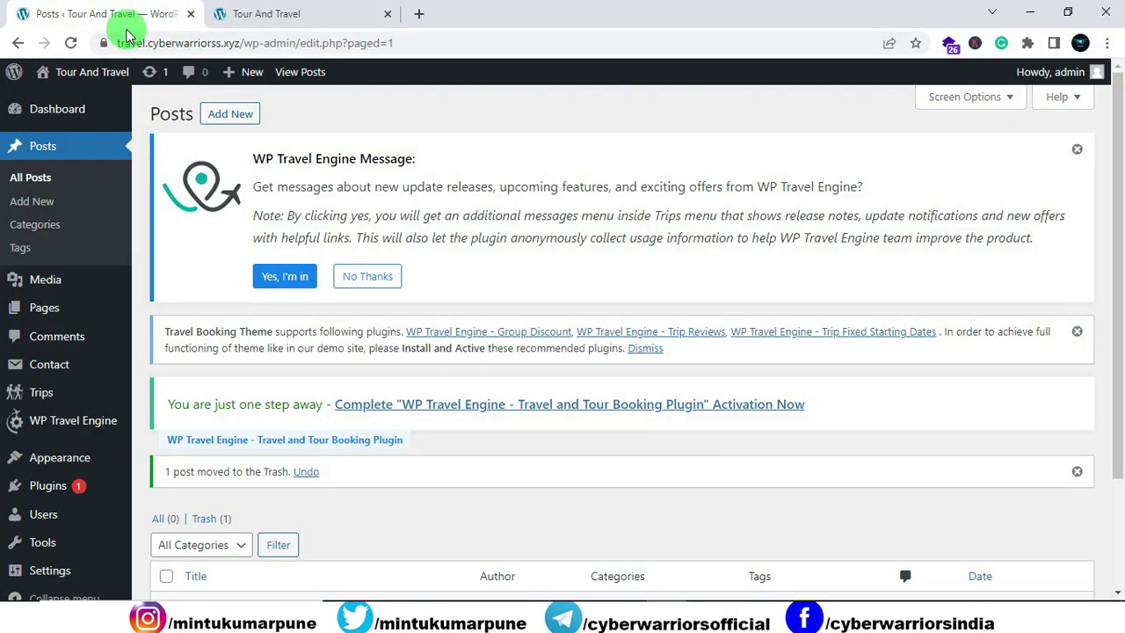
left_click(49, 115)
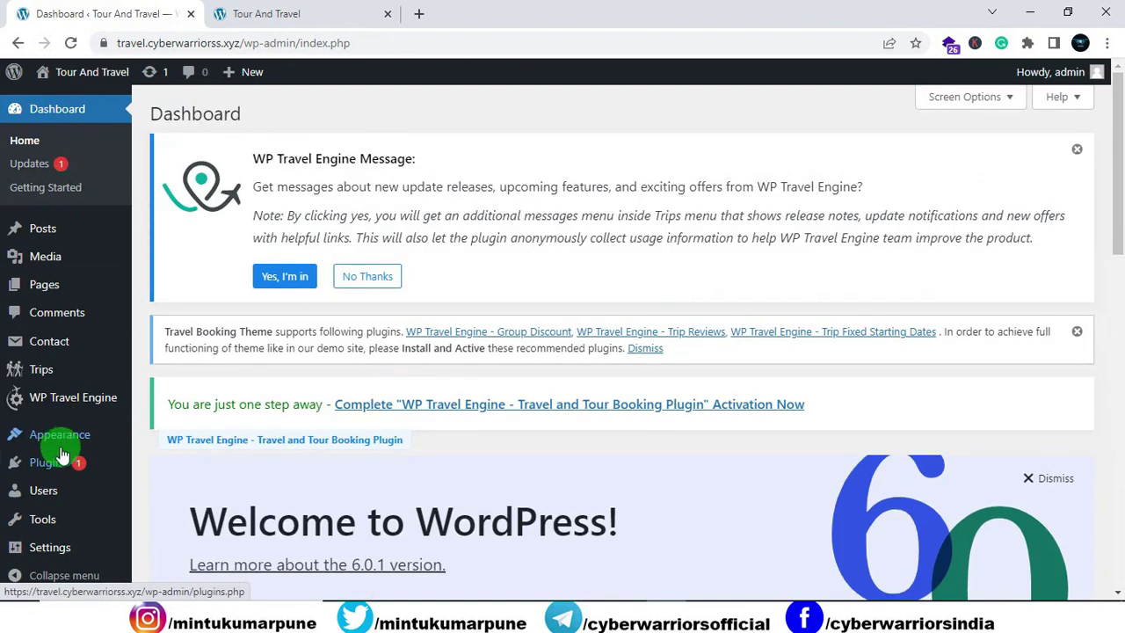
mouse_move(57, 439)
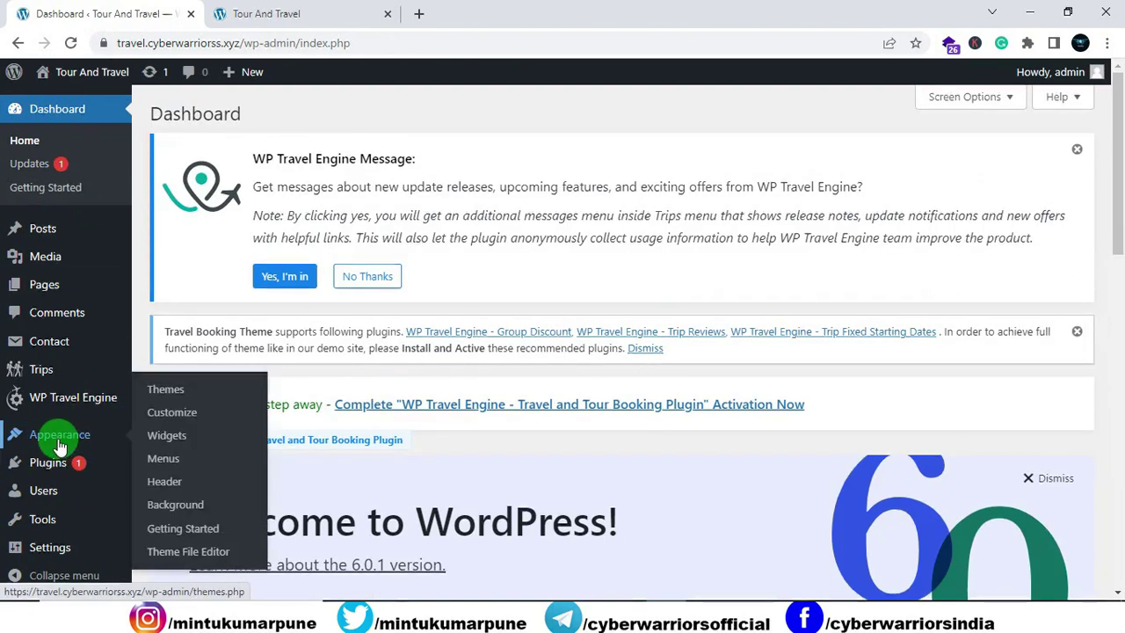
left_click(166, 463)
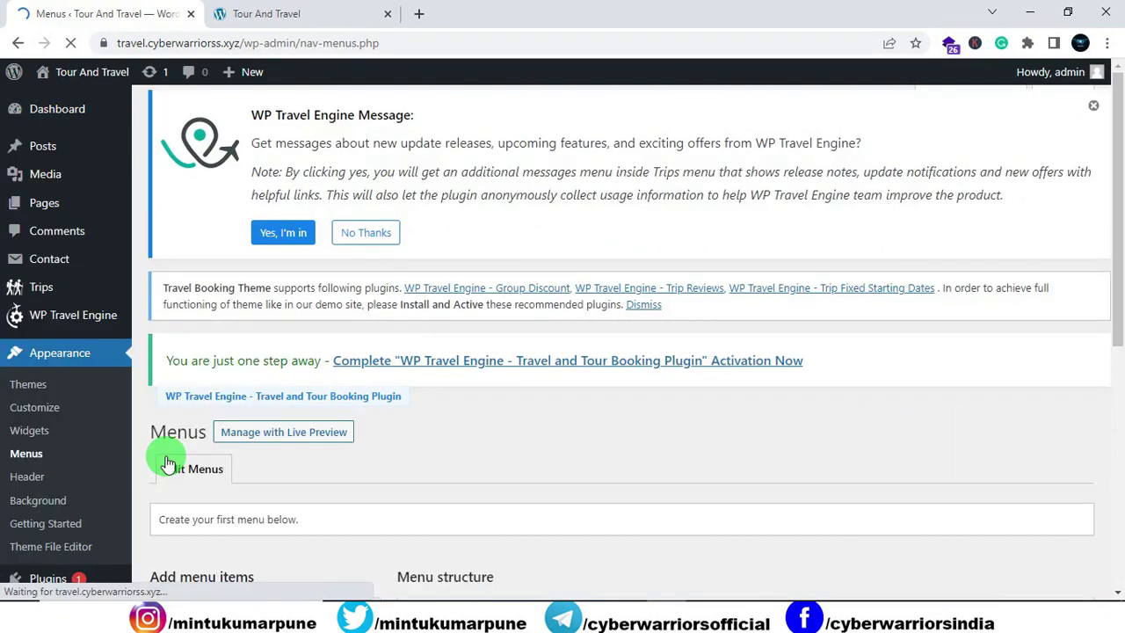
scroll(571, 273, "down", 5)
scroll(570, 276, "down", 2)
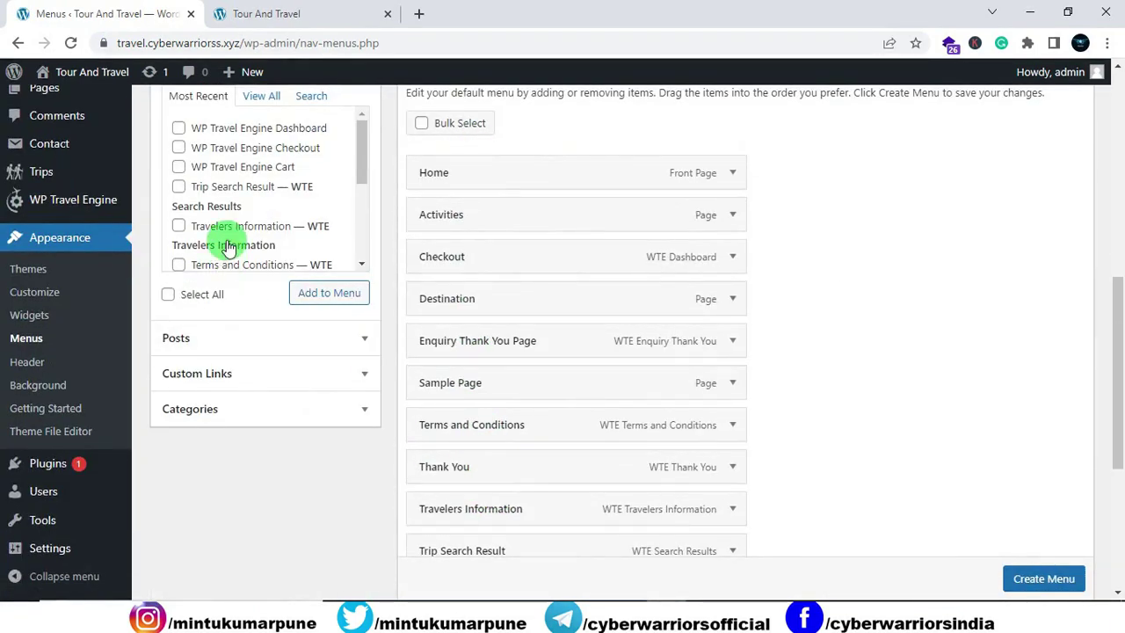
mouse_move(359, 156)
left_mouse_down()
mouse_move(364, 225)
mouse_move(358, 171)
left_mouse_up()
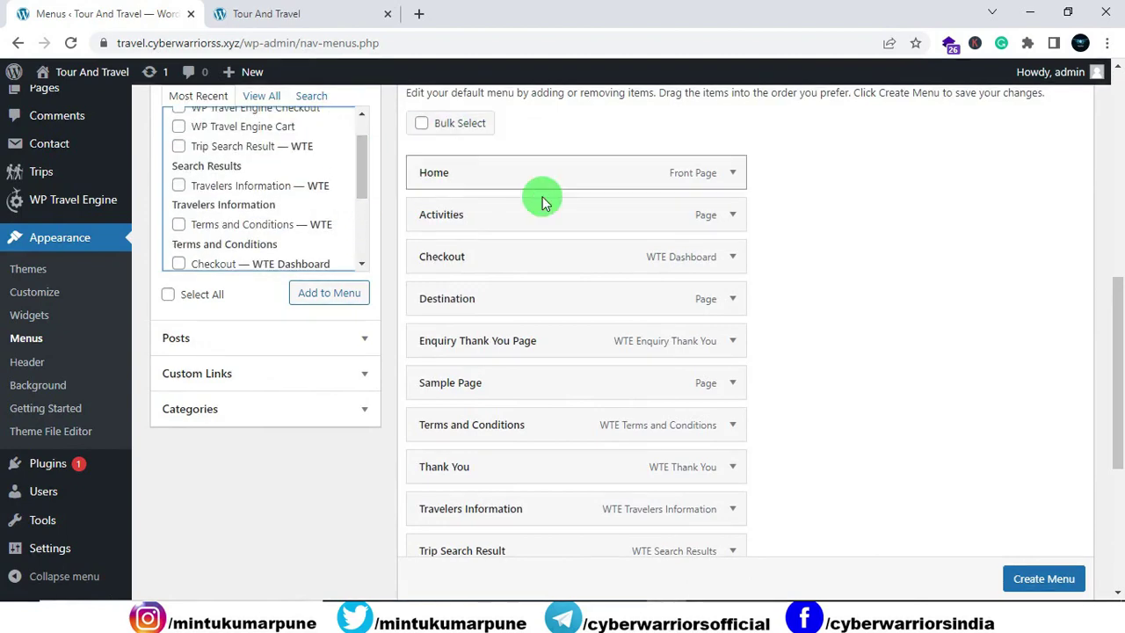
scroll(542, 224, "up", 3)
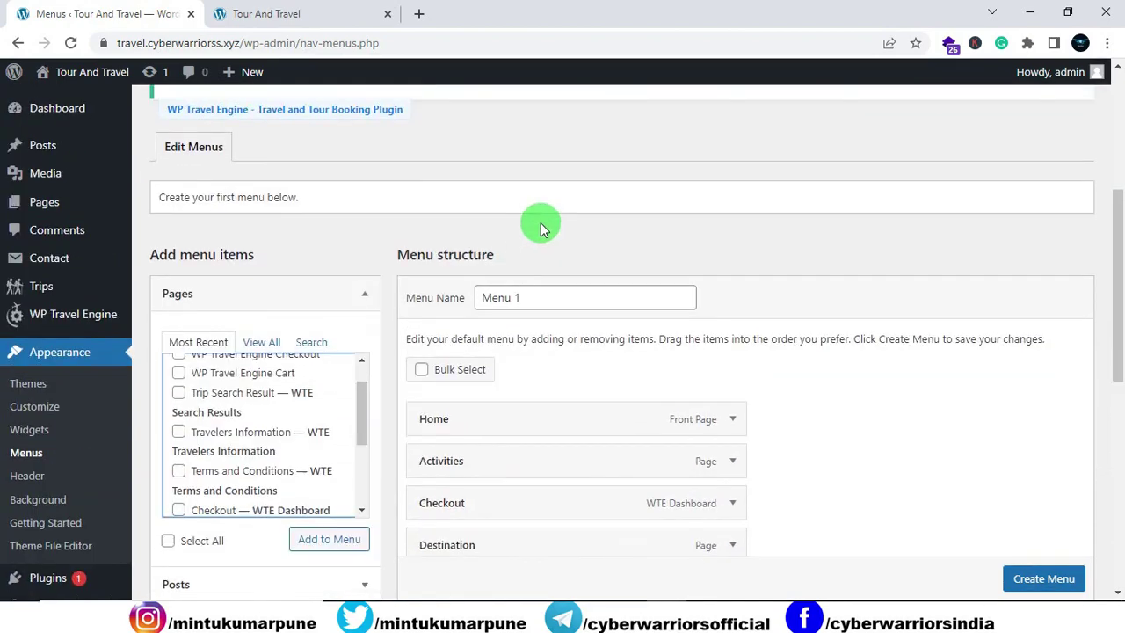
scroll(542, 224, "down", 7)
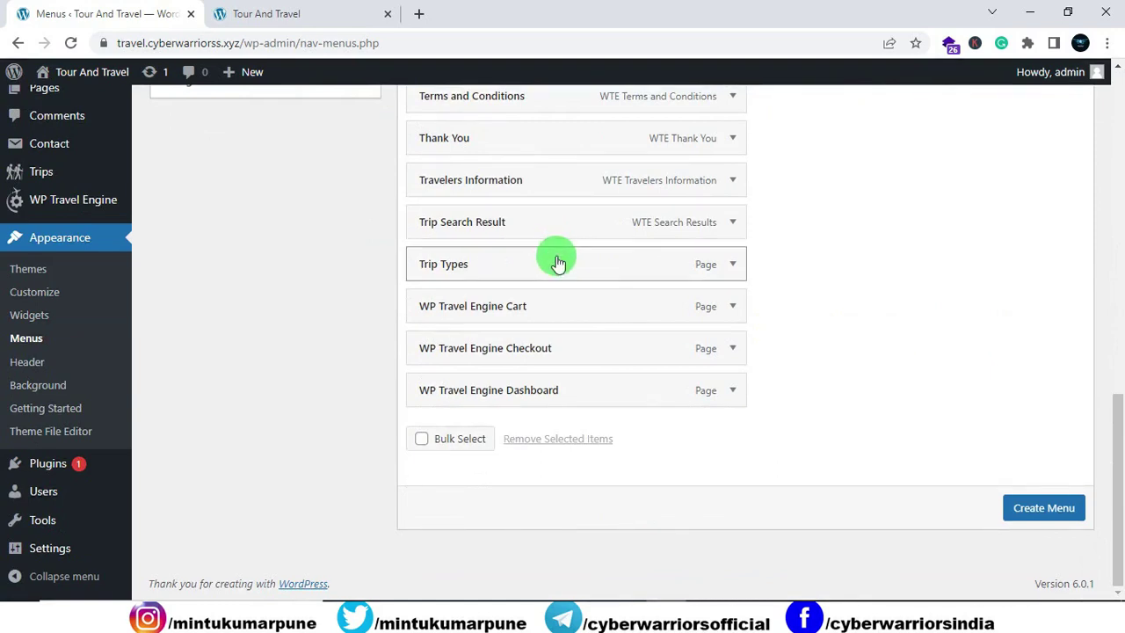
Step: Remove the WP Travel Engine Dashboard and WP Travel Engine Checkout items from the menu structure
left_click(733, 391)
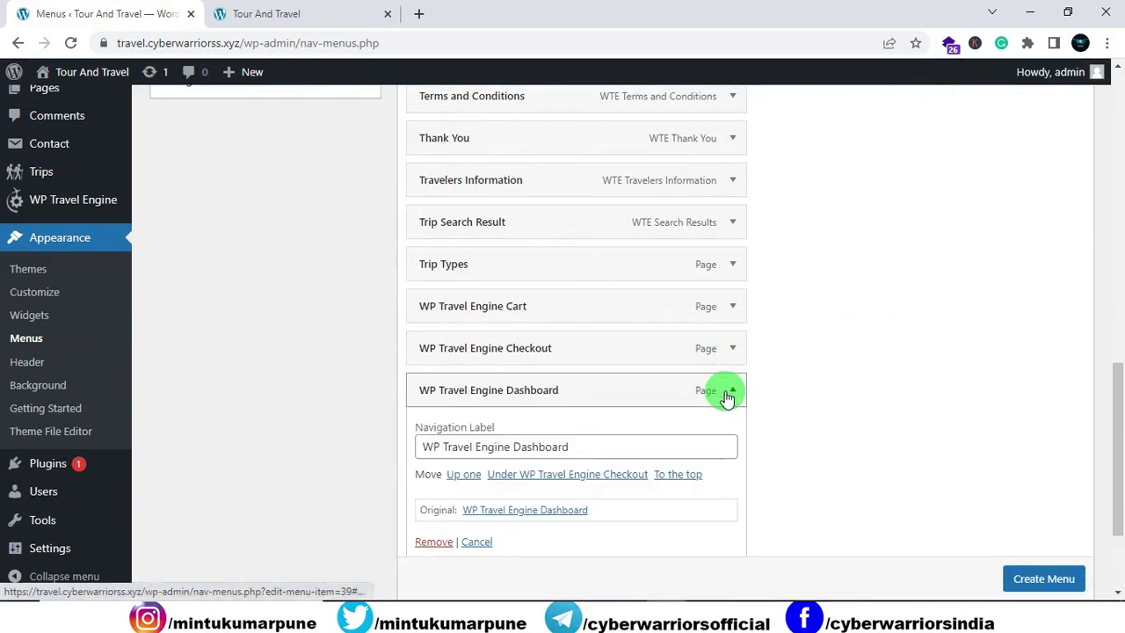
scroll(721, 393, "down", 2)
left_click(440, 384)
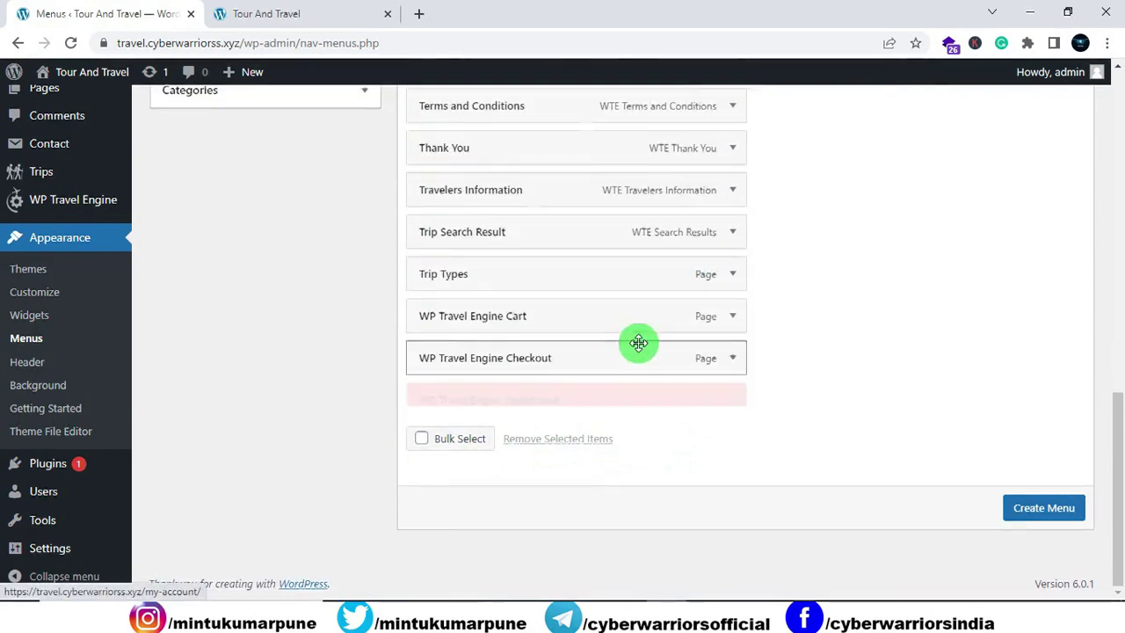
left_click(733, 391)
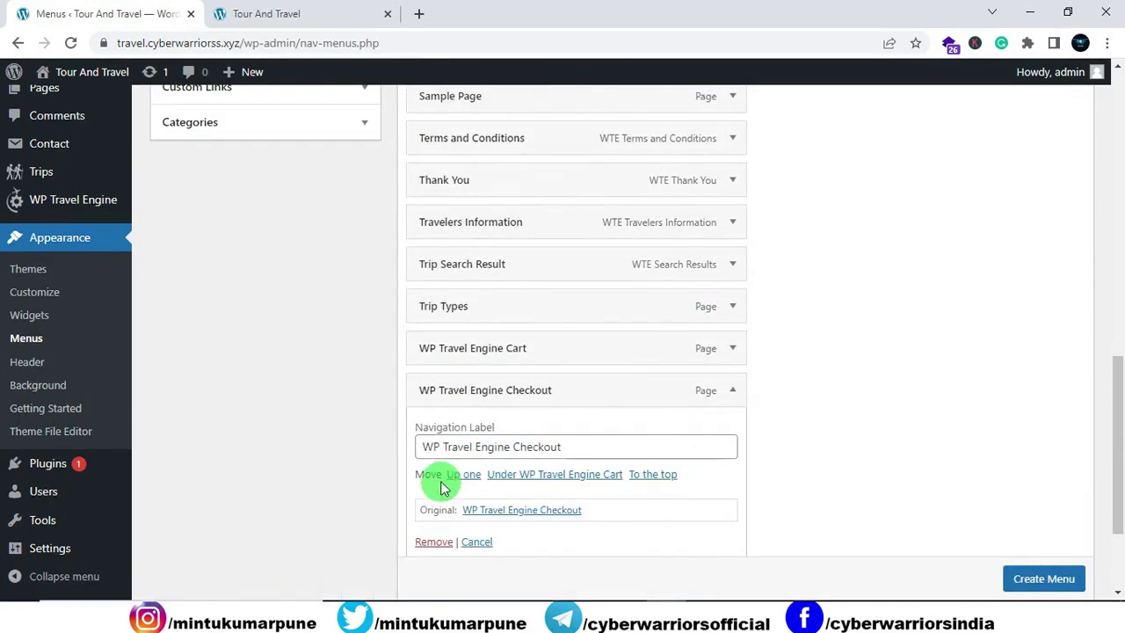
left_click(433, 542)
scroll(637, 405, "up", 3)
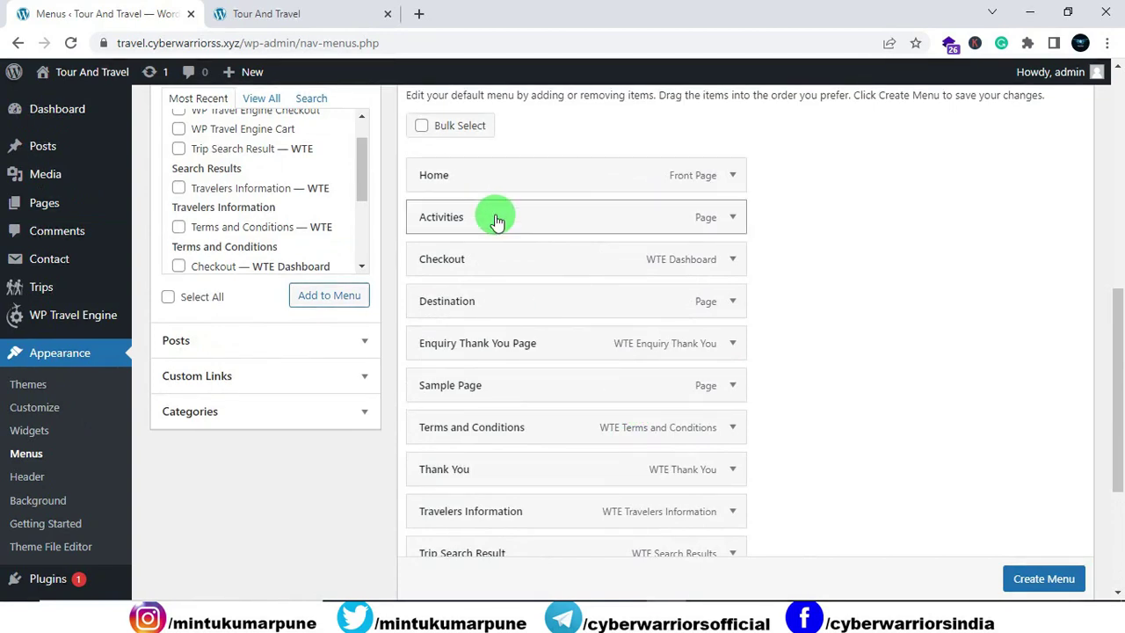
Step: Remove Checkout, Enquiry Thank You Page, Sample Page and all other remaining items except Home, Activities and Destination from the menu structure
left_click(733, 261)
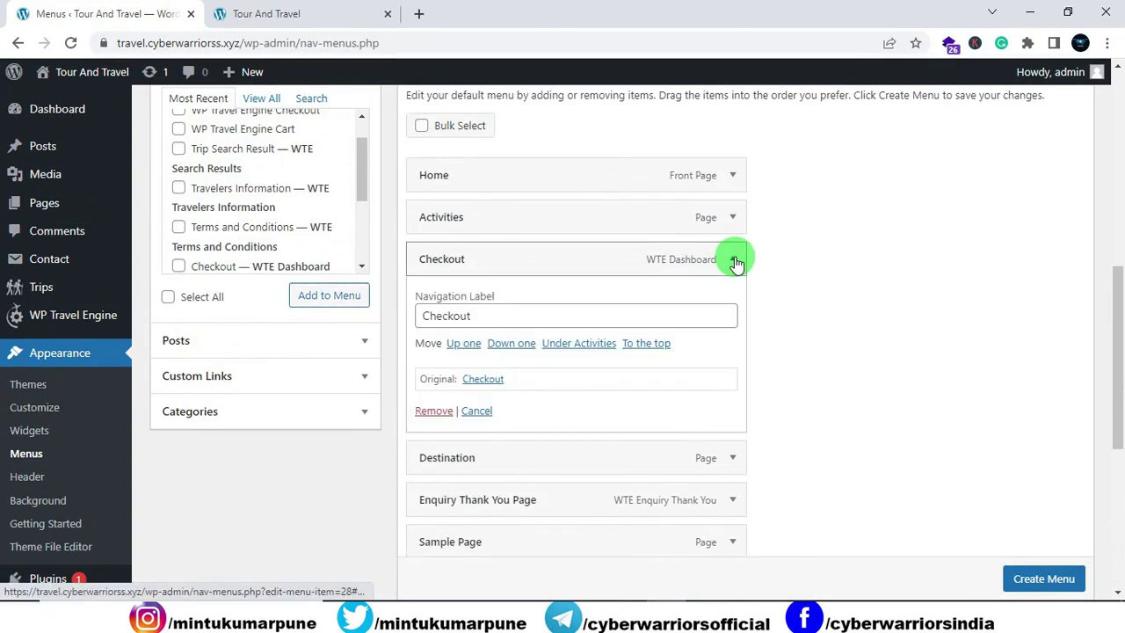
left_click(431, 410)
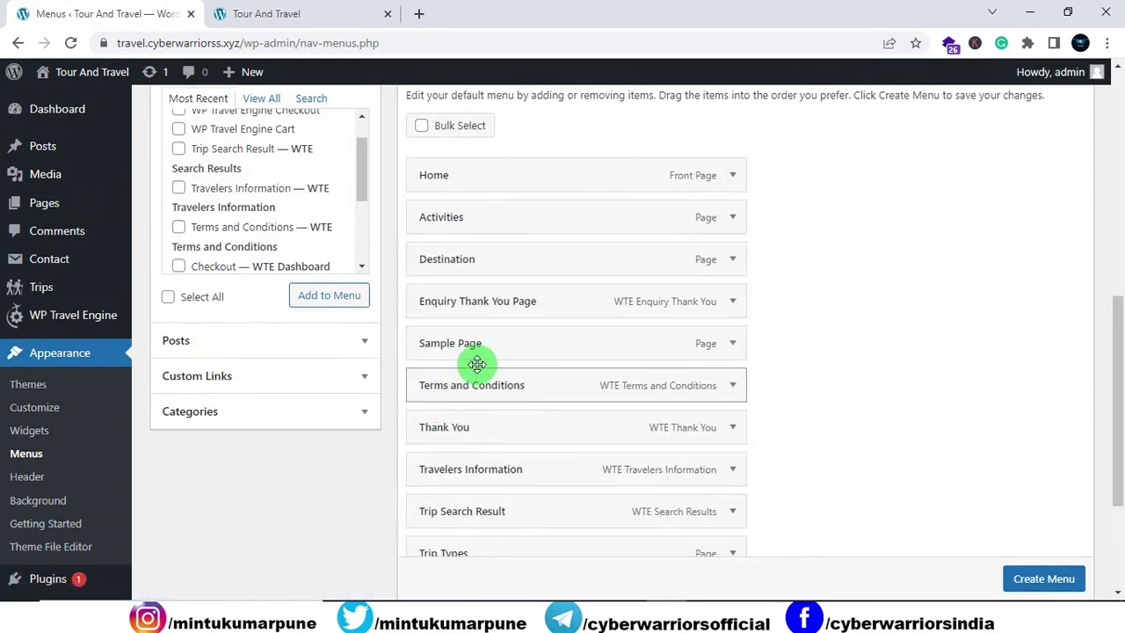
left_click(732, 301)
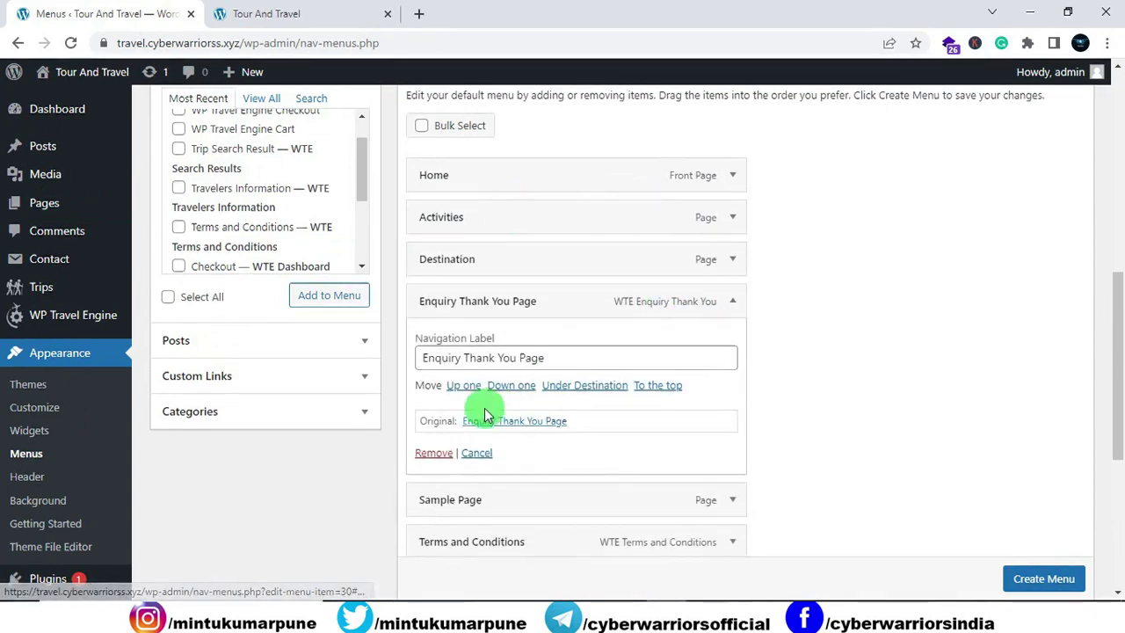
left_click(442, 457)
left_click(733, 300)
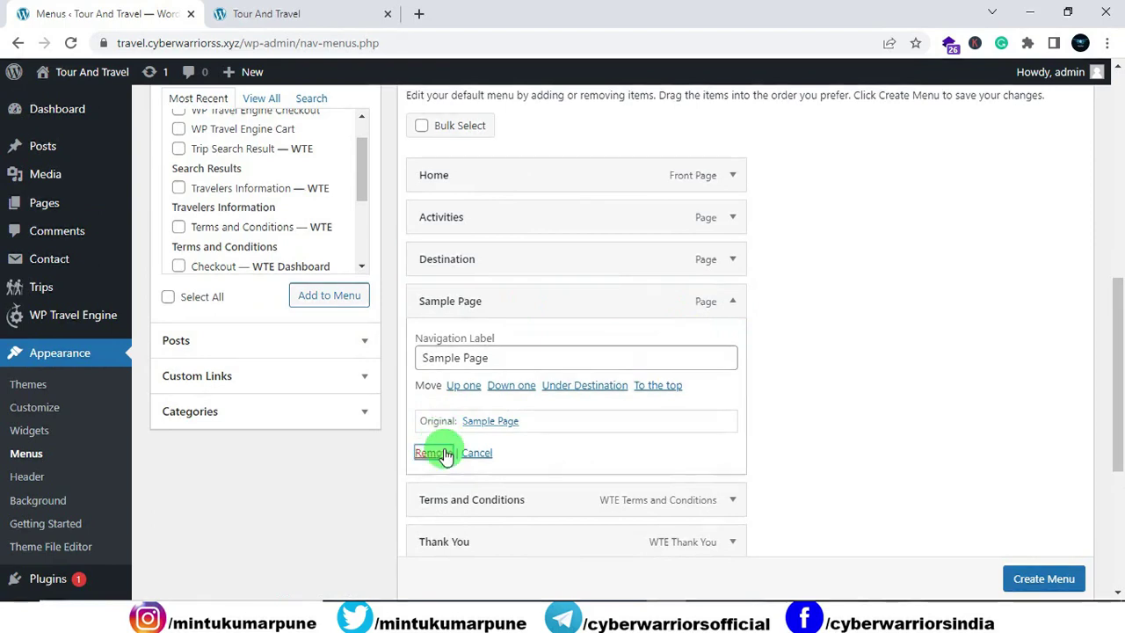
left_click(439, 452)
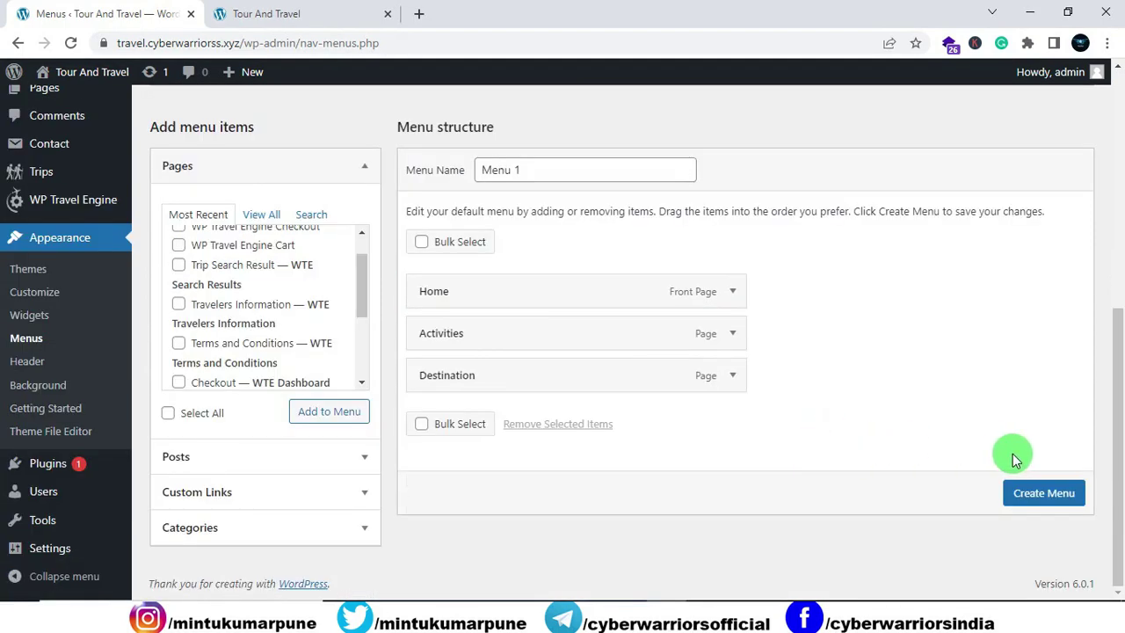
Step: Create the menu with the name Menu 1 and reload the live front page to check its navigation
left_click(1038, 498)
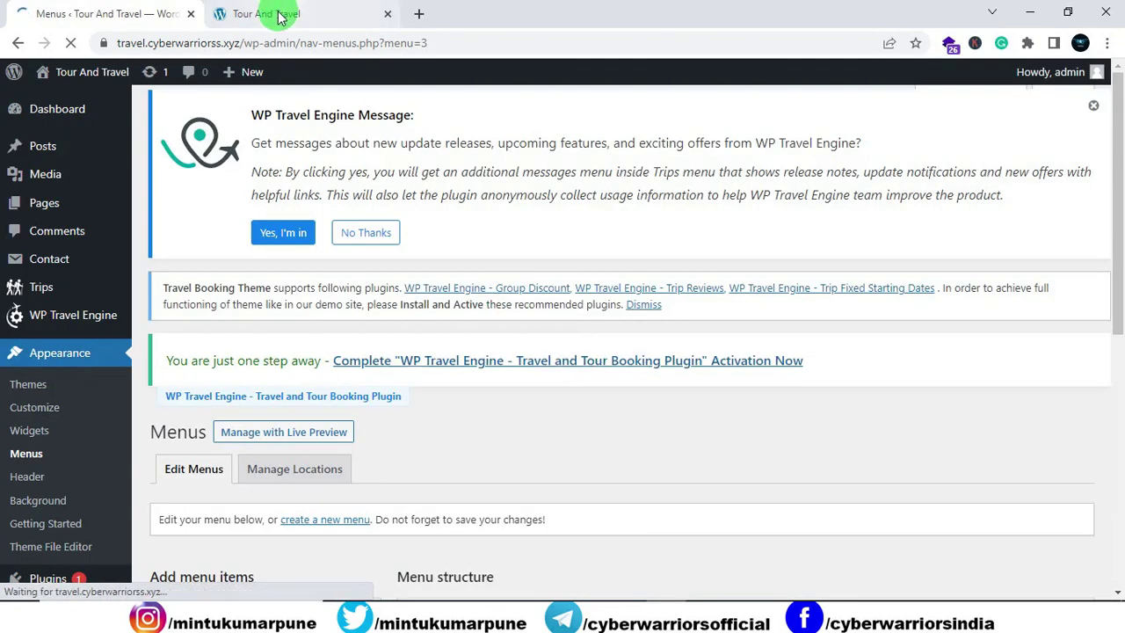
left_click(279, 14)
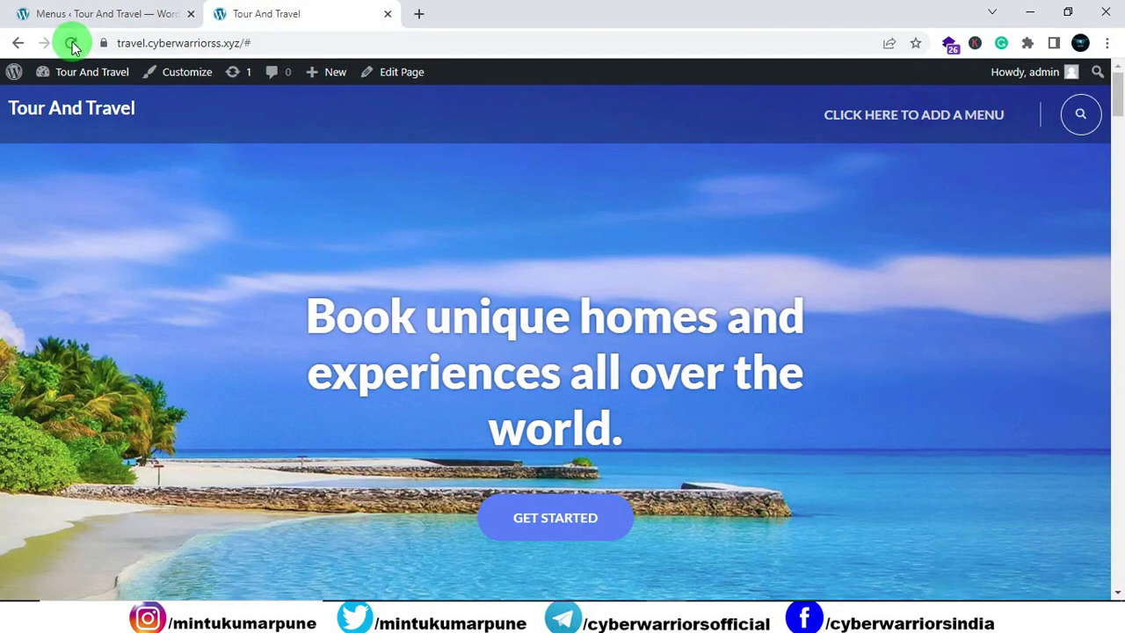
left_click(148, 73)
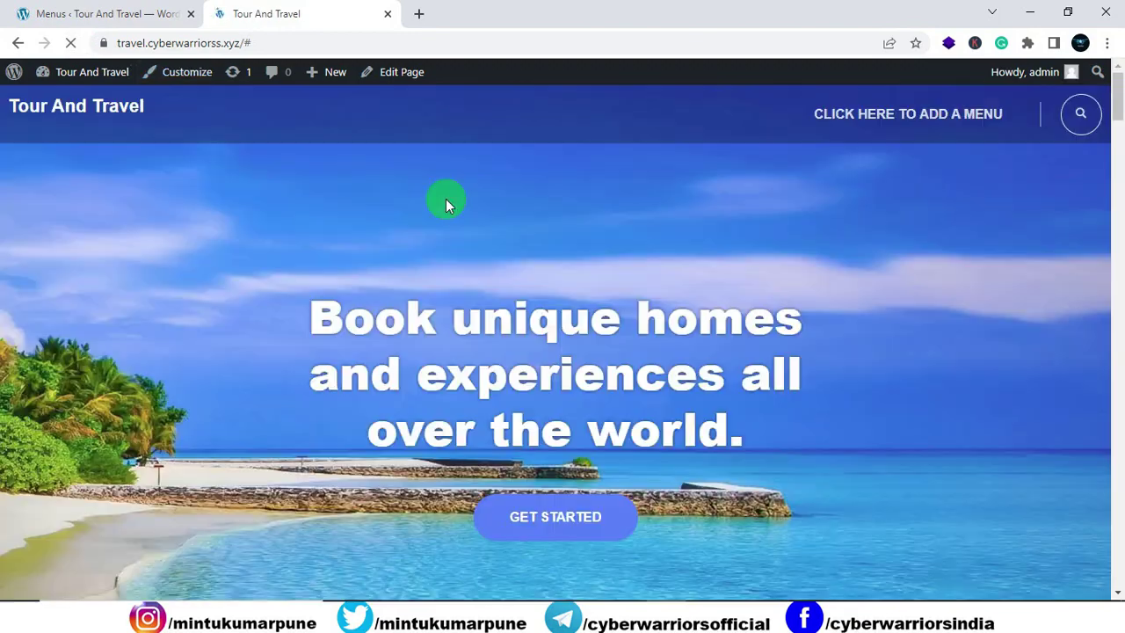
left_click(105, 14)
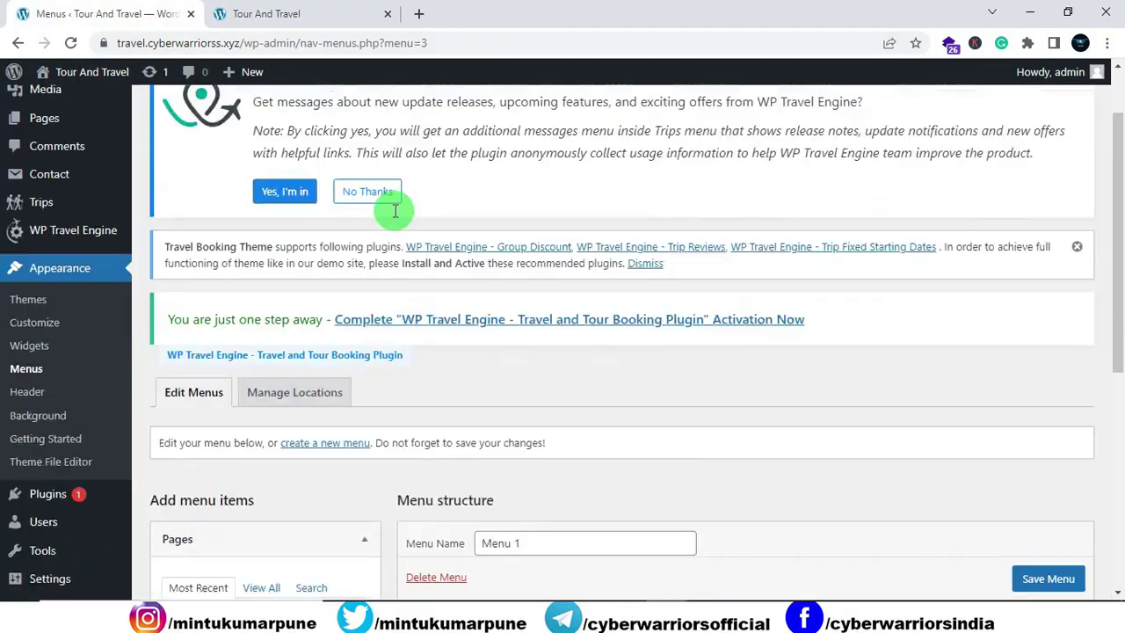
Step: Assign Menu 1 to the Primary display location, save it, and check the header navigation on the reloaded front page
scroll(514, 280, "down", 5)
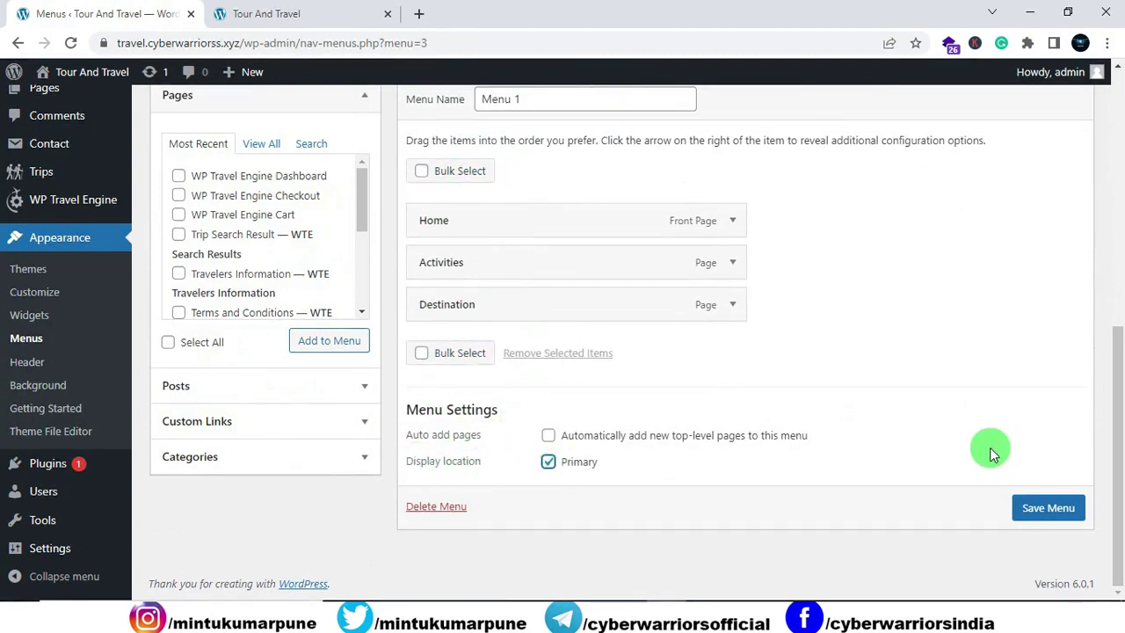
left_click(1047, 510)
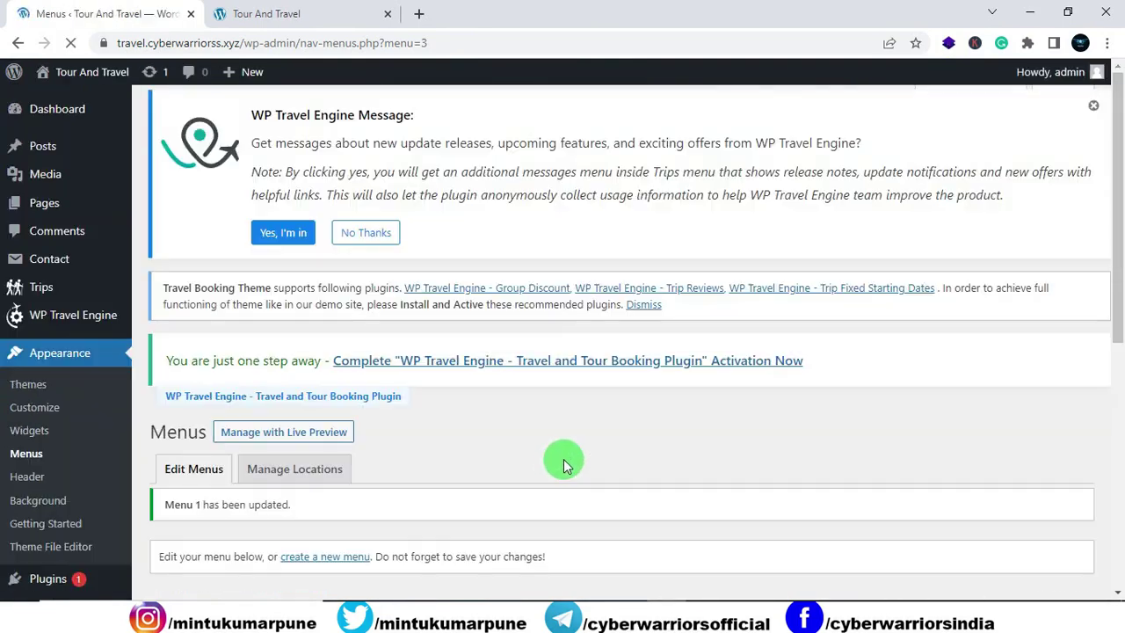
left_click(305, 15)
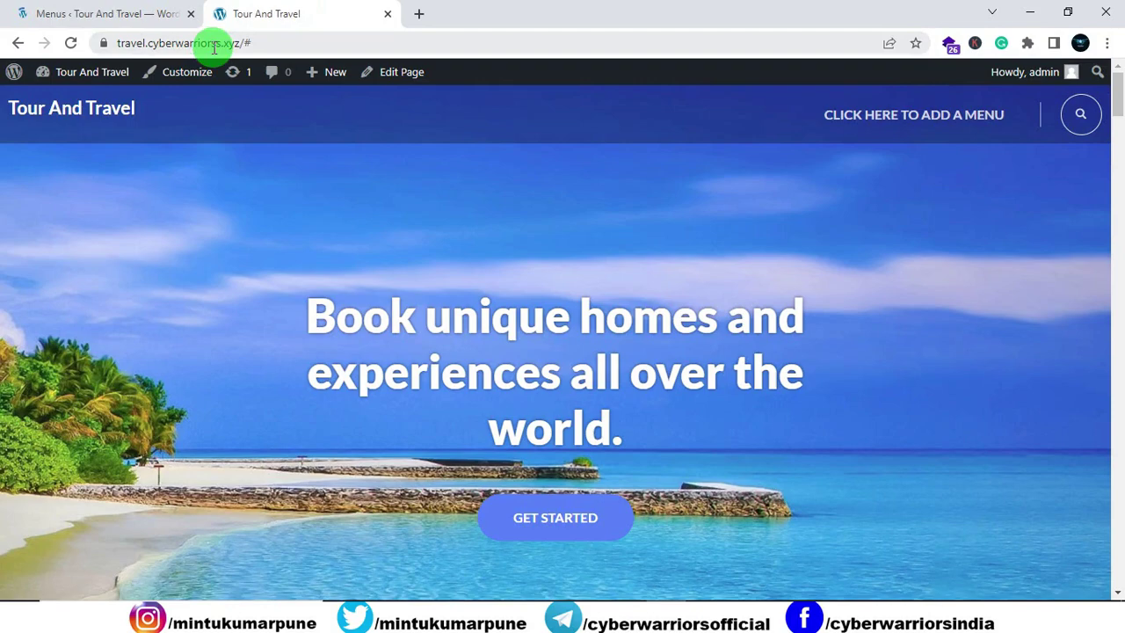
left_click(70, 44)
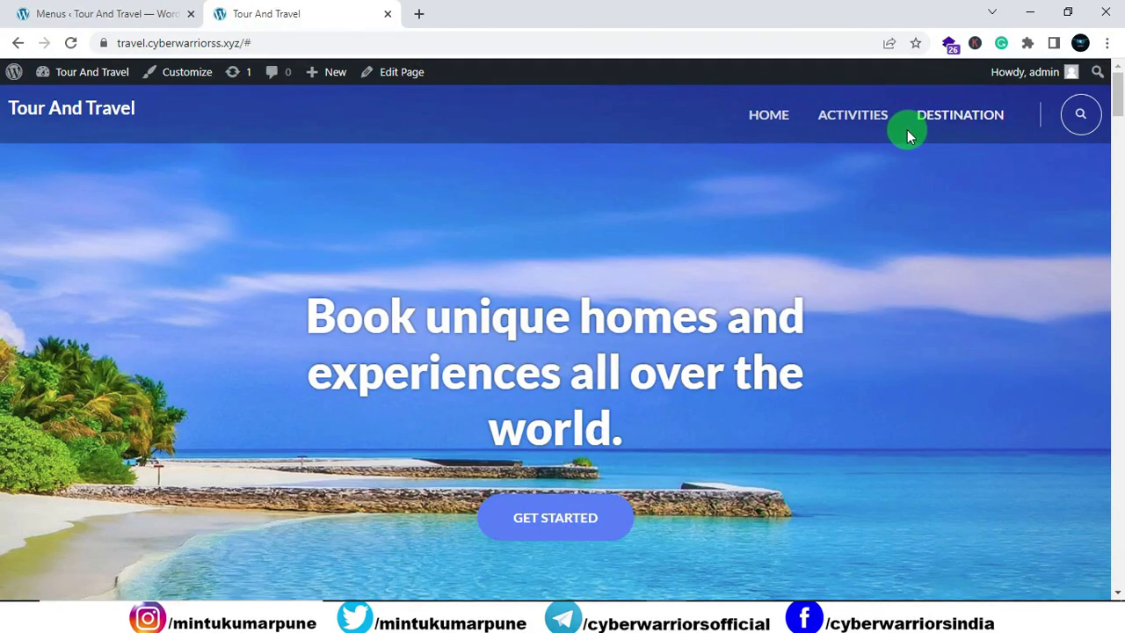
Step: Return to the menu editor in the site admin and add the Trip Types page to Menu 1
left_click(137, 20)
scroll(364, 285, "down", 6)
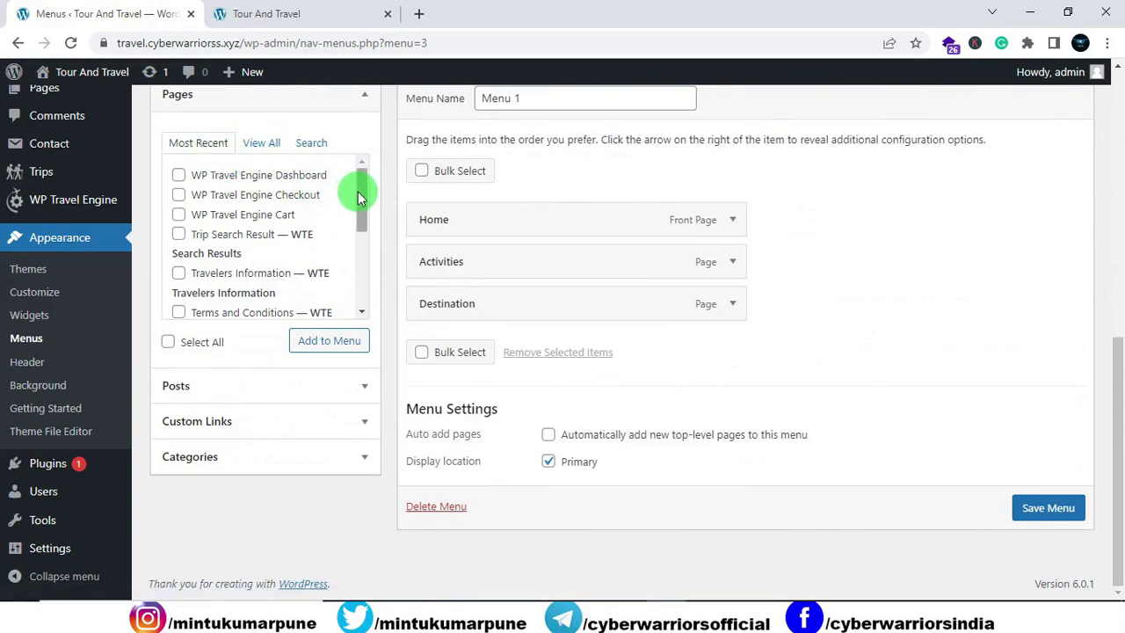
left_click_drag(359, 198, 369, 281)
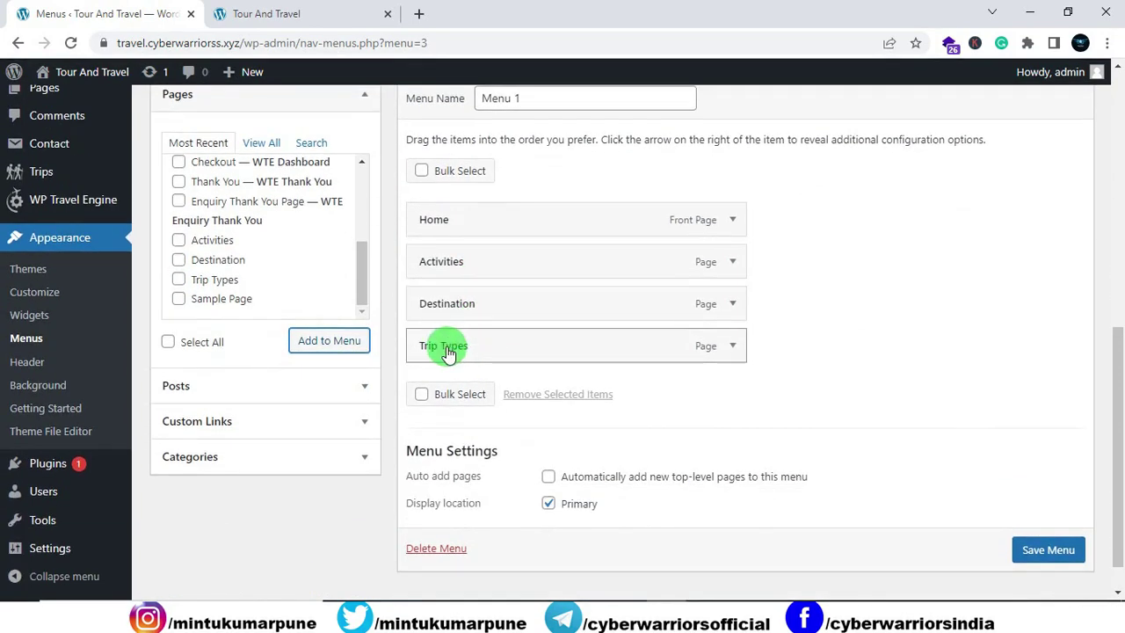
Step: Look through all pages available for the menu and save Menu 1 with Trip Types included
scroll(273, 193, "up", 2)
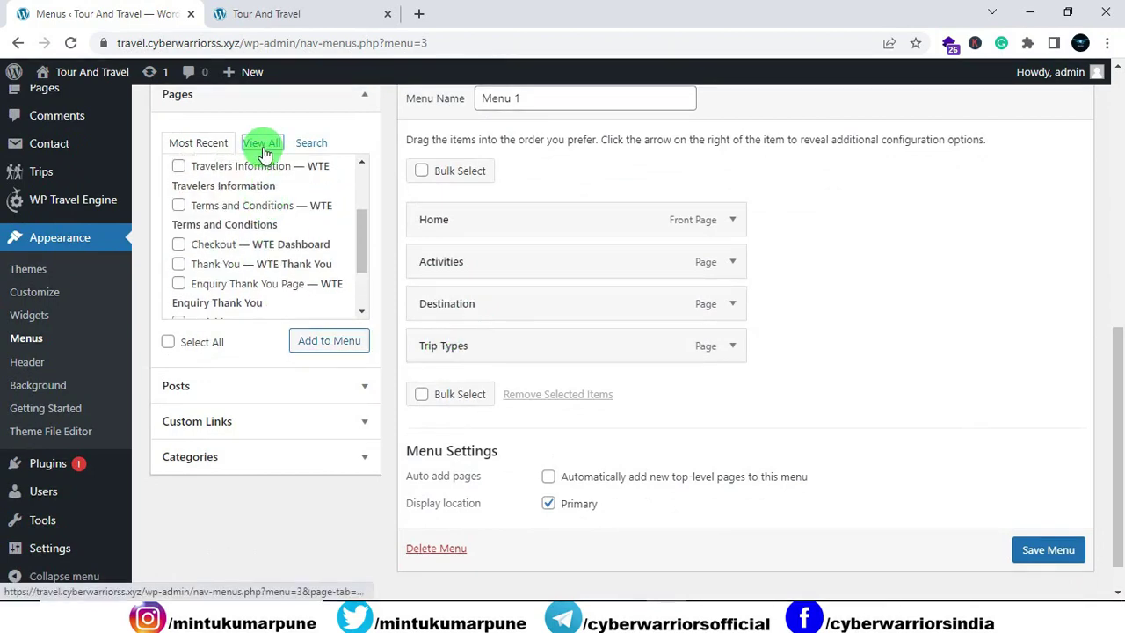
left_click(263, 146)
scroll(264, 200, "up", 1)
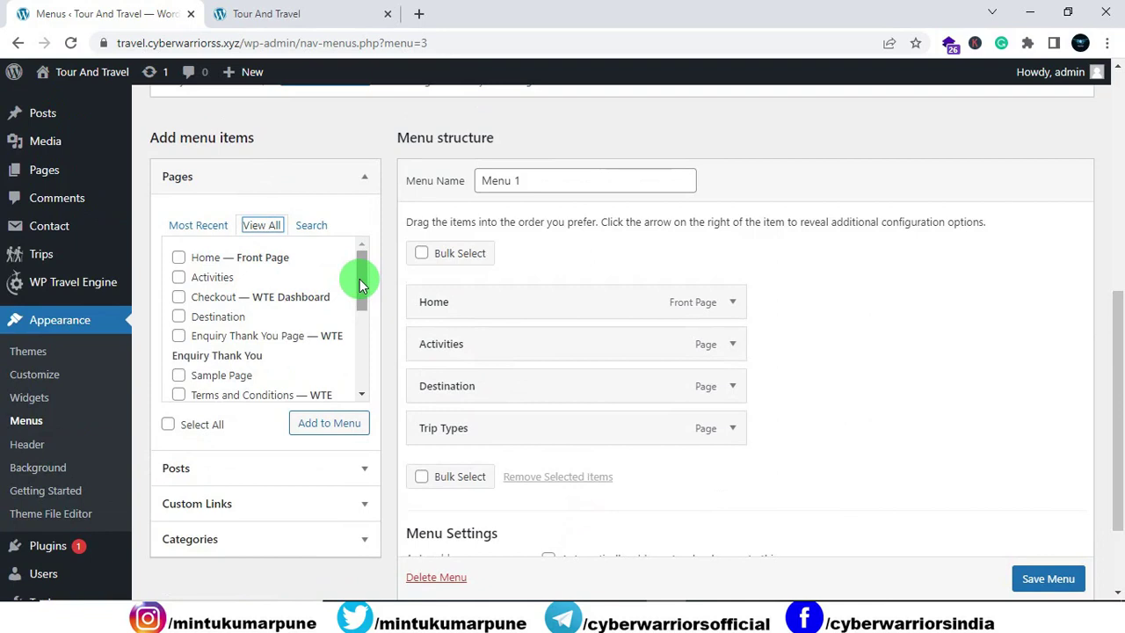
left_click_drag(359, 283, 361, 364)
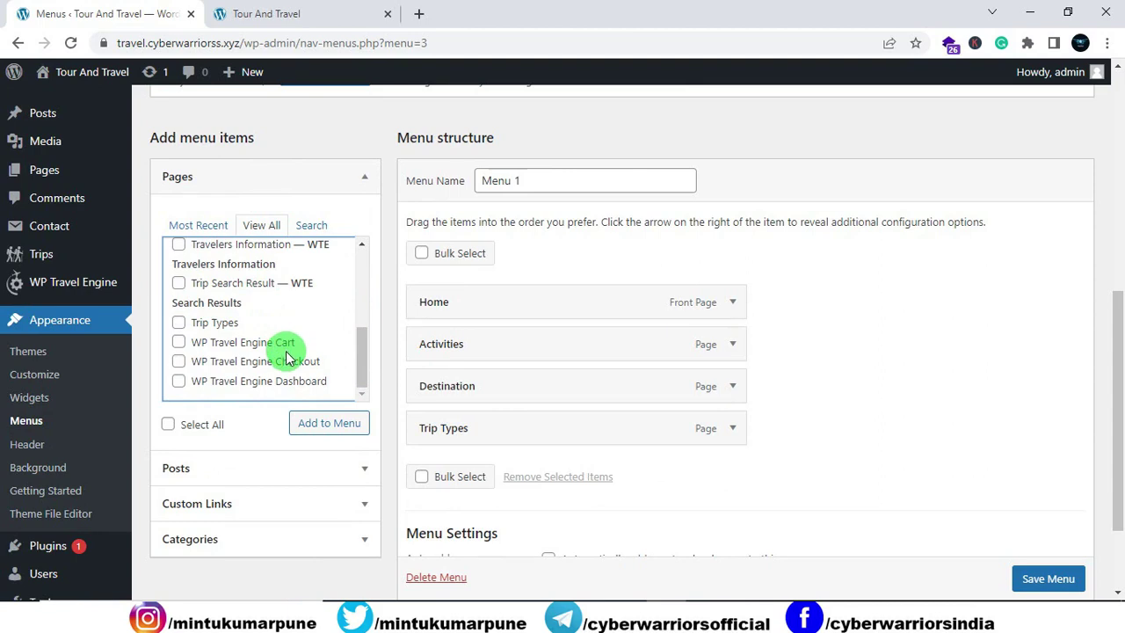
left_click(1028, 577)
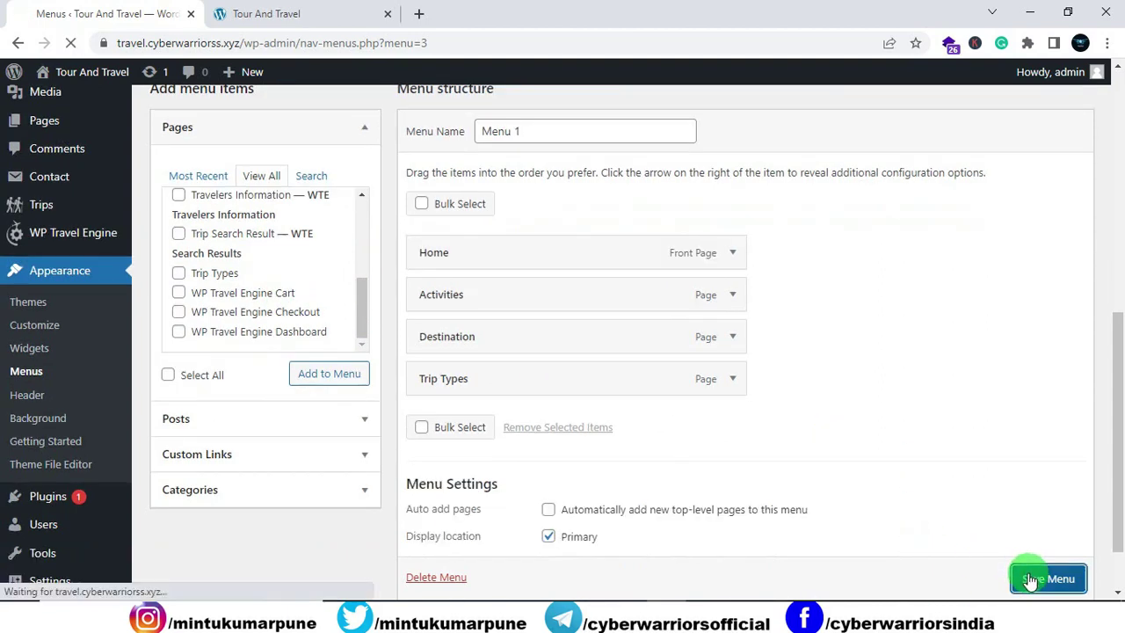
Step: Reload the live front page, view the Trip Types page from its navigation in a separate tab, and close that tab
left_click(264, 13)
left_click(71, 46)
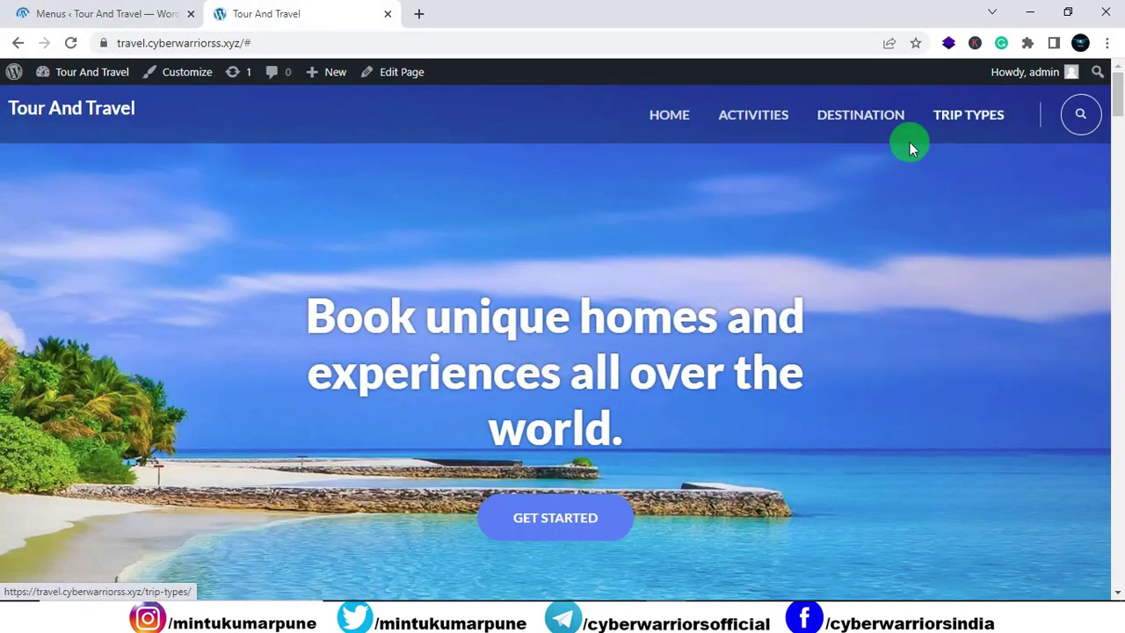
right_click(947, 117)
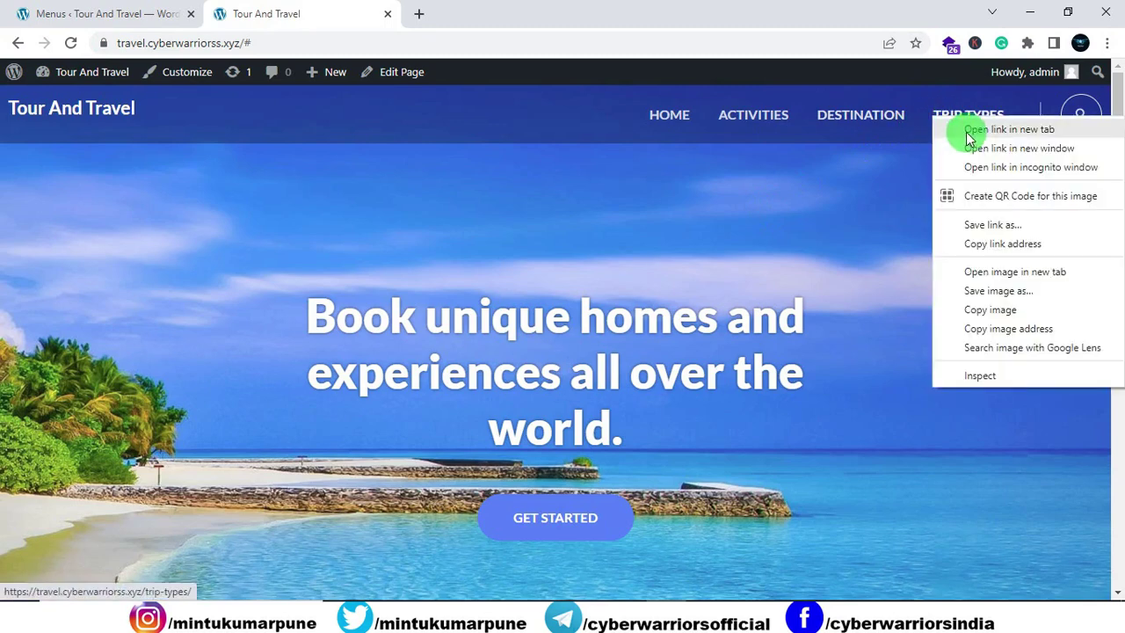
left_click(969, 138)
left_click(500, 18)
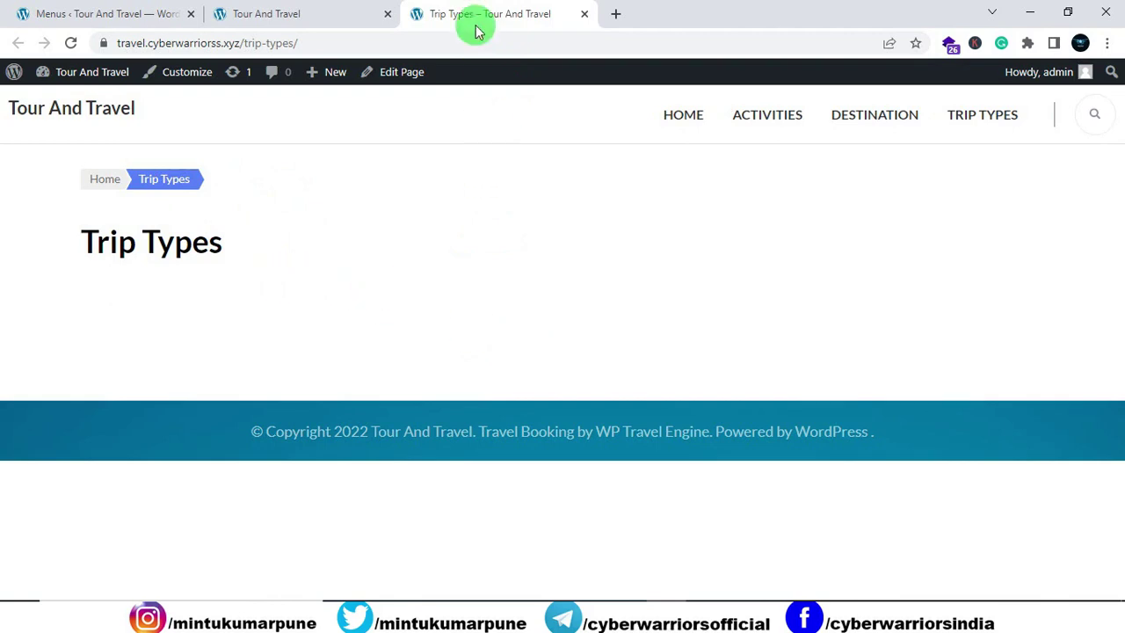
left_click(585, 15)
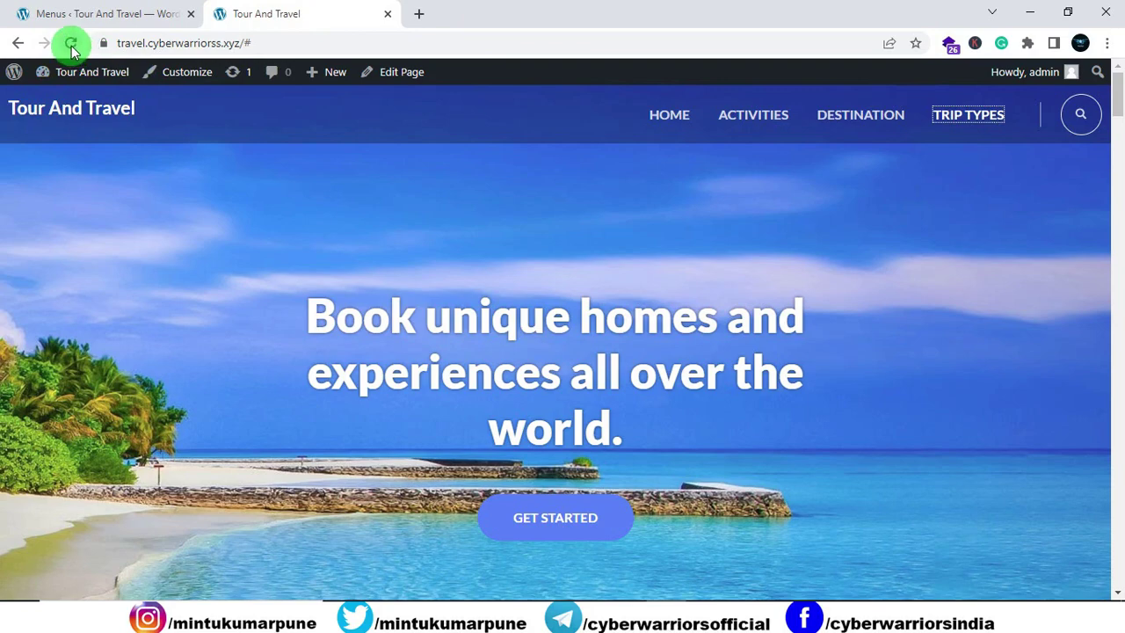
Step: Reload the front page without the trailing # and open the Customizer's Site Identity settings in a new browser tab
left_click(261, 42)
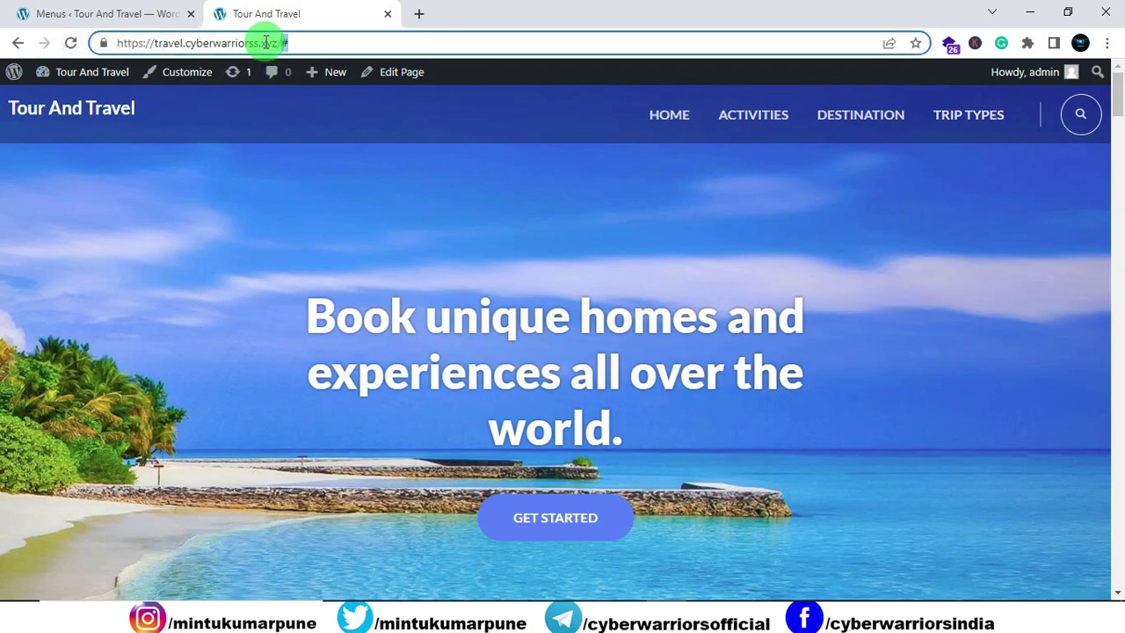
key("BackSpace")
key("Return")
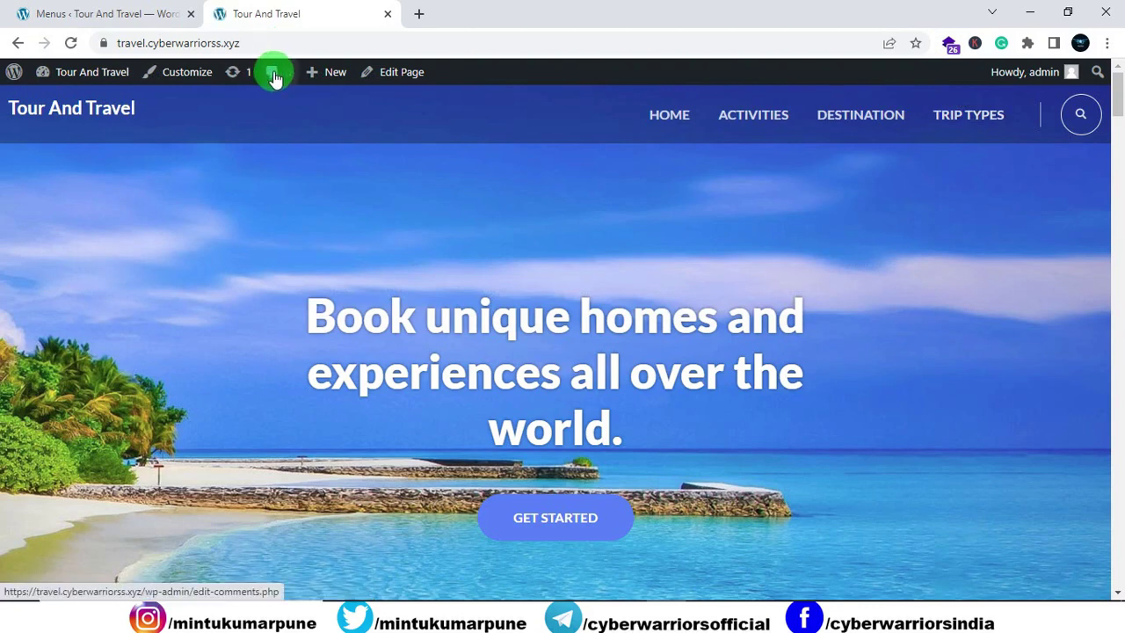
right_click(172, 72)
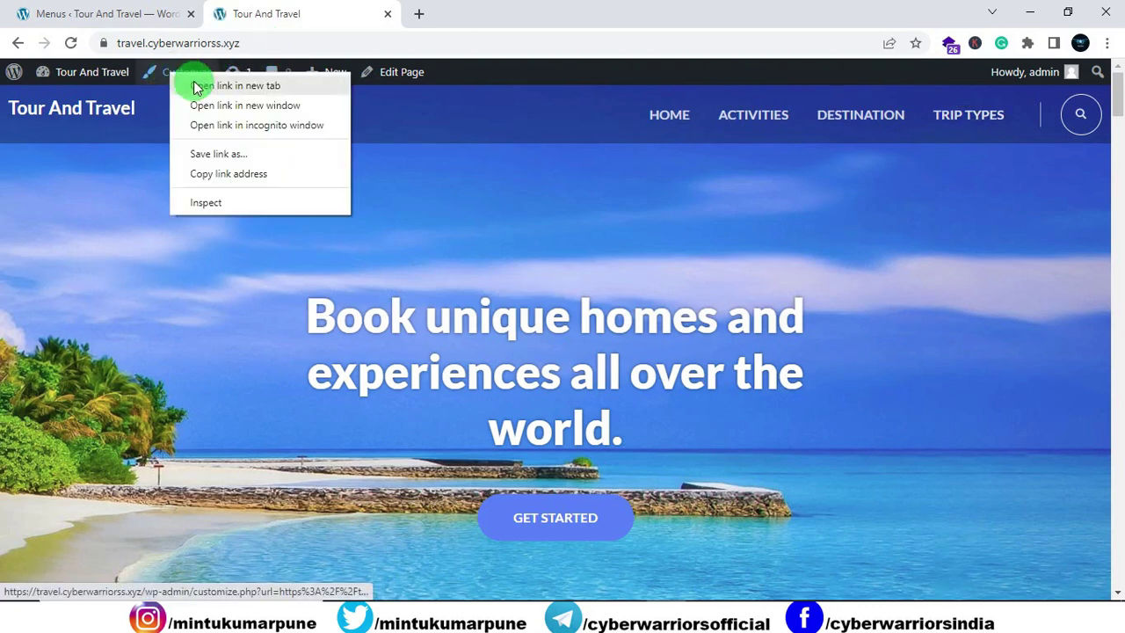
left_click(198, 84)
left_click_drag(505, 9, 389, 50)
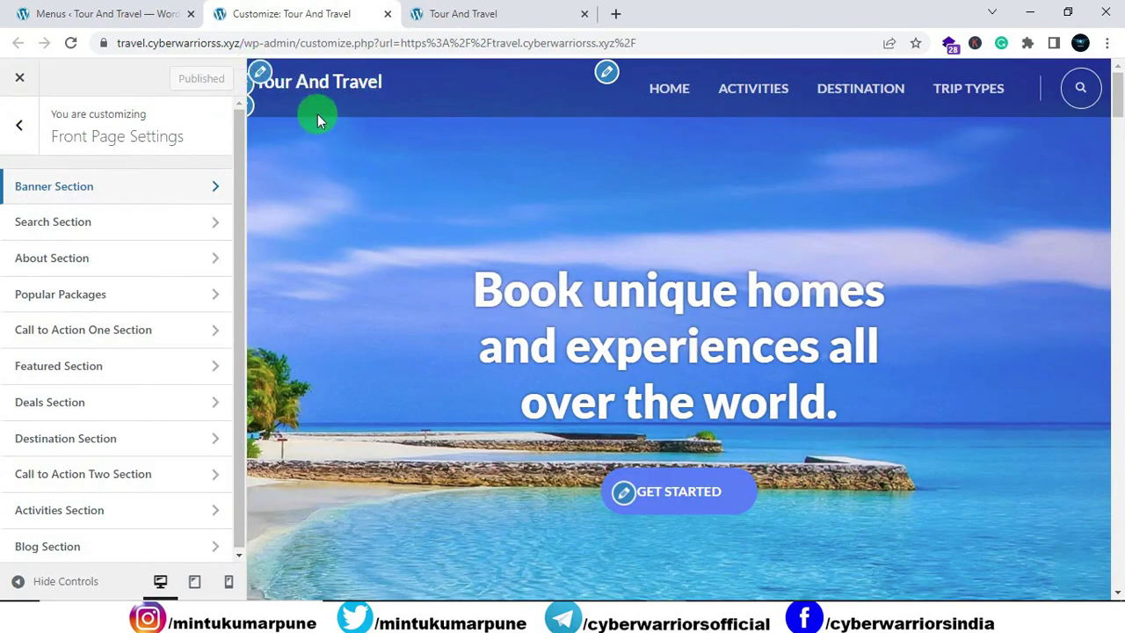
left_click(18, 129)
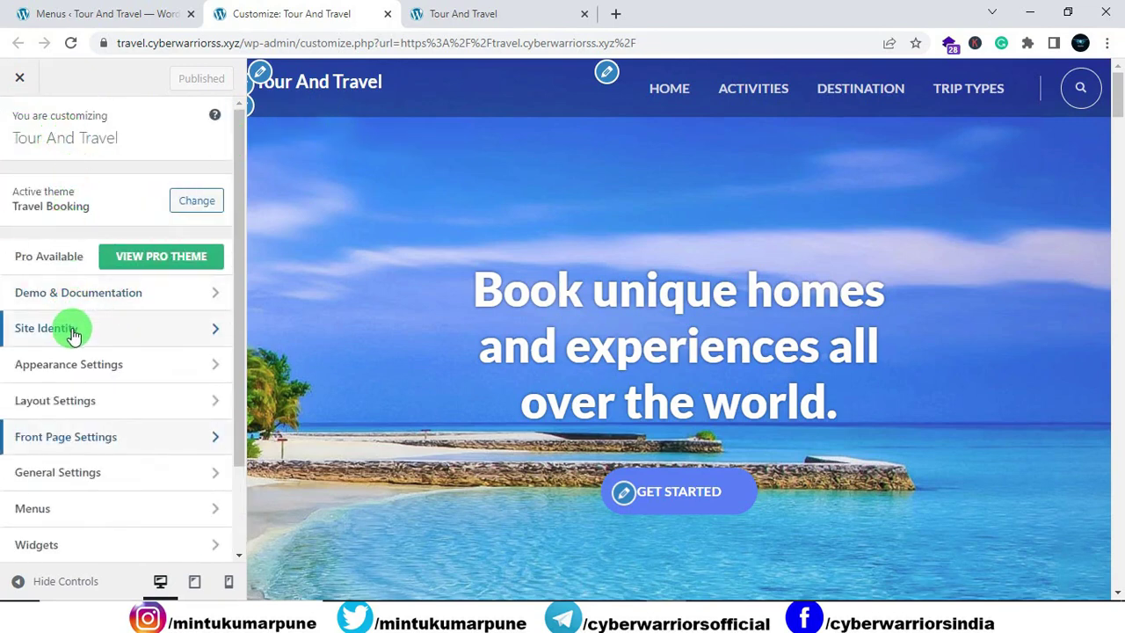
left_click(74, 334)
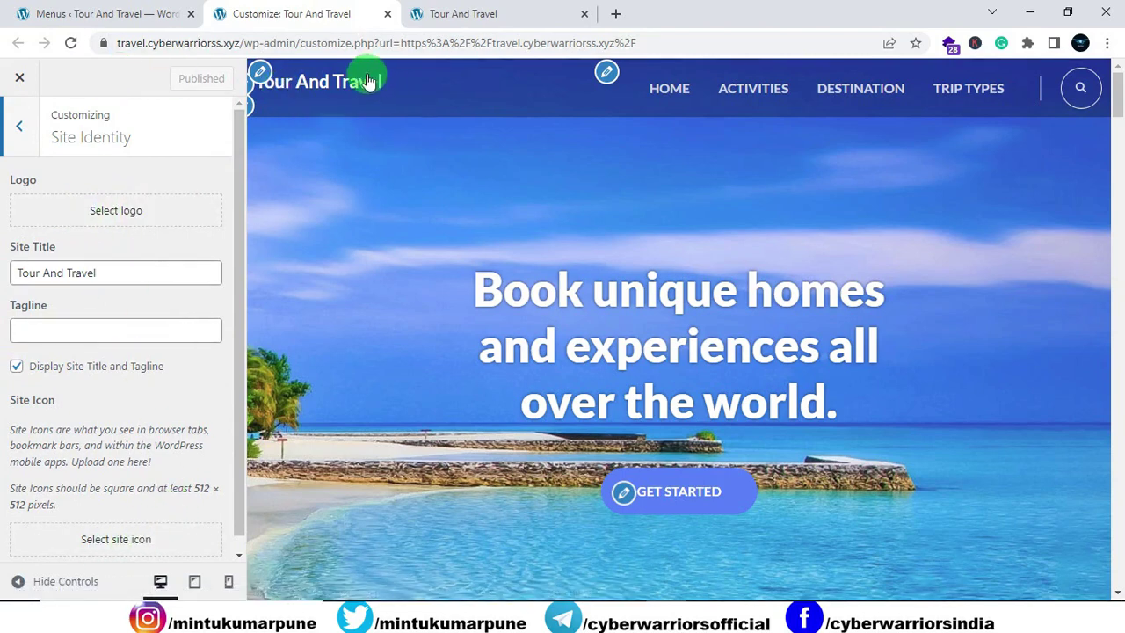
Step: Upload the logo image from the travel folder as the site icon image
left_click(450, 16)
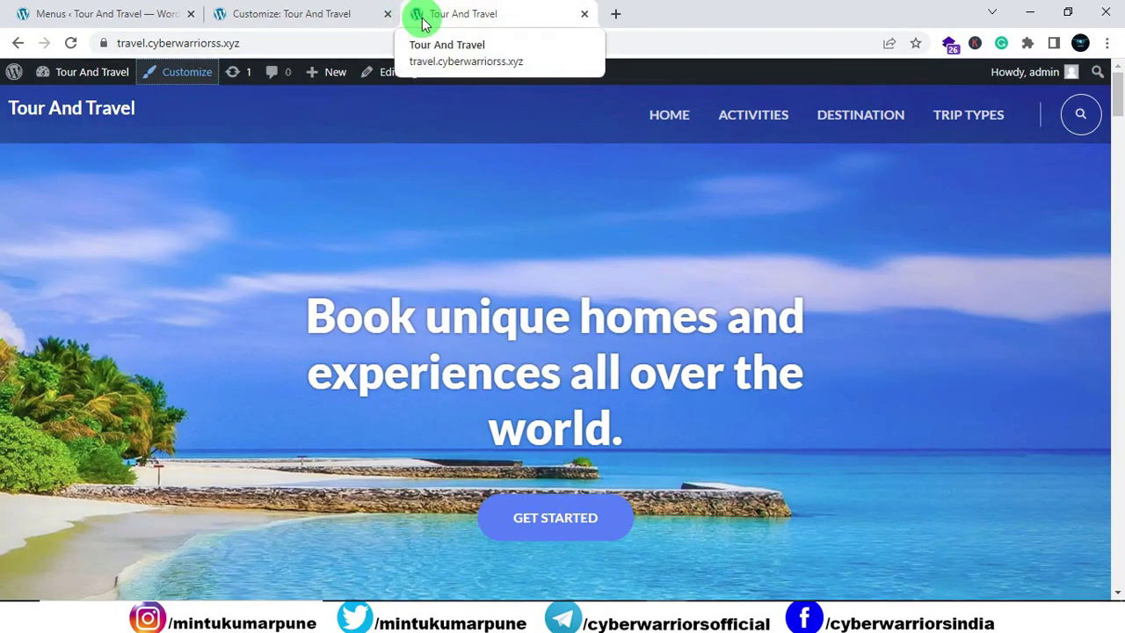
left_click(290, 21)
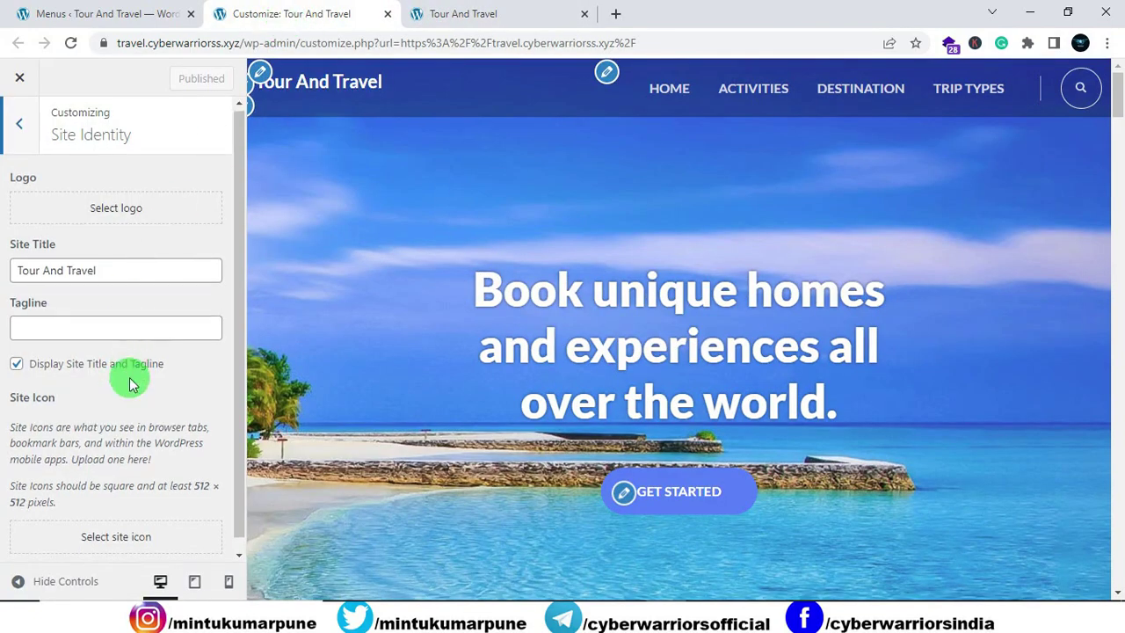
scroll(123, 422, "down", 1)
left_click(107, 524)
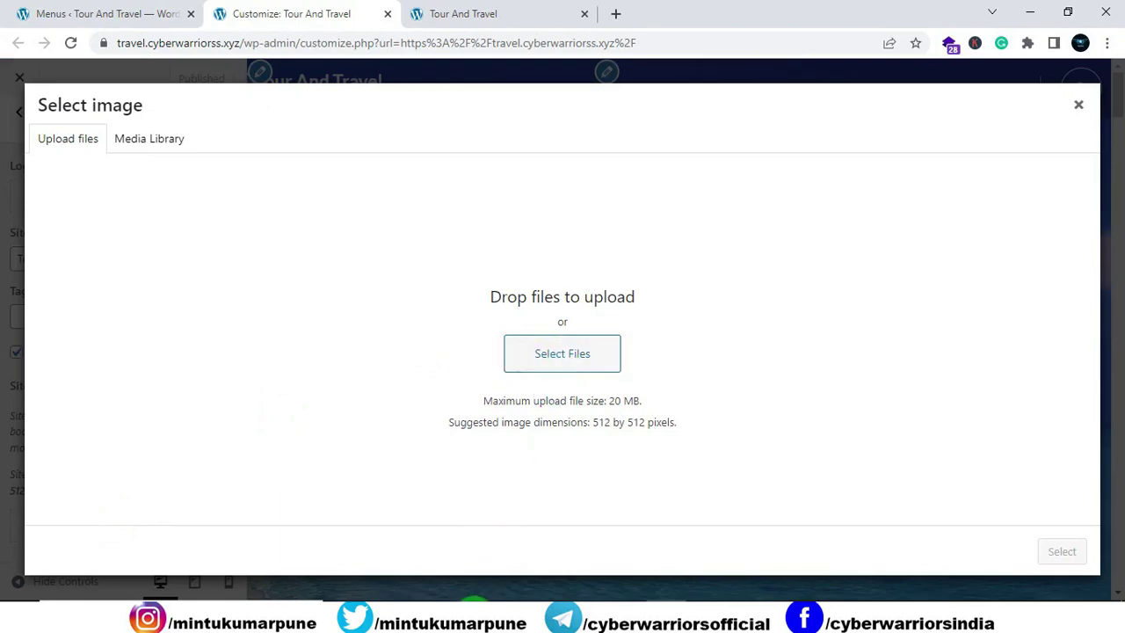
left_click(465, 615)
left_click(560, 536)
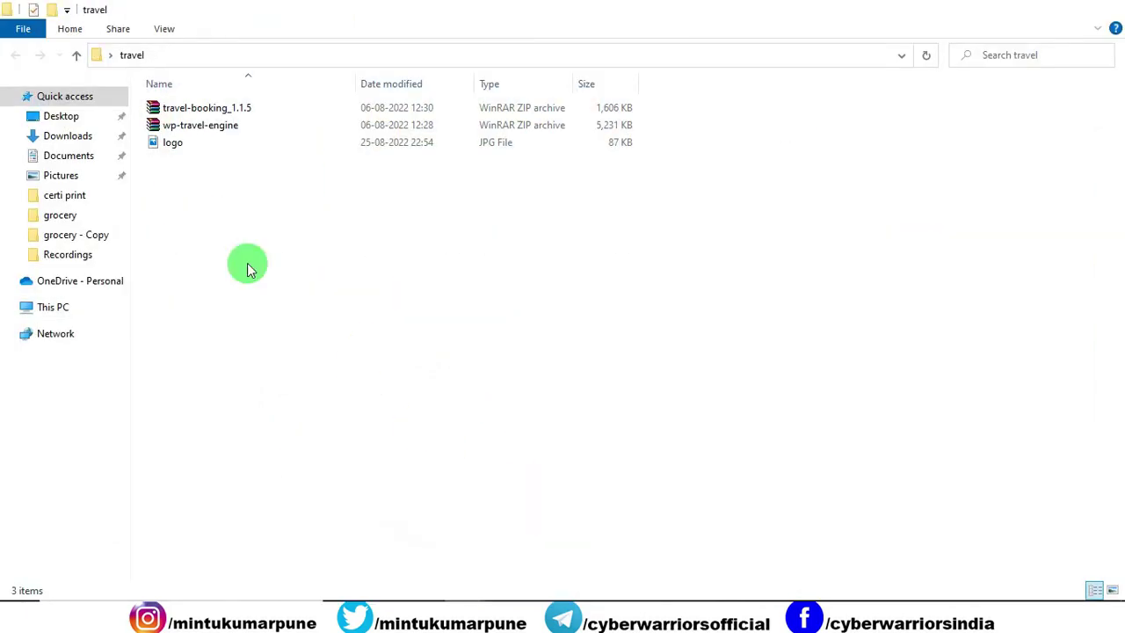
left_click(170, 154)
left_click_drag(170, 154, 541, 327)
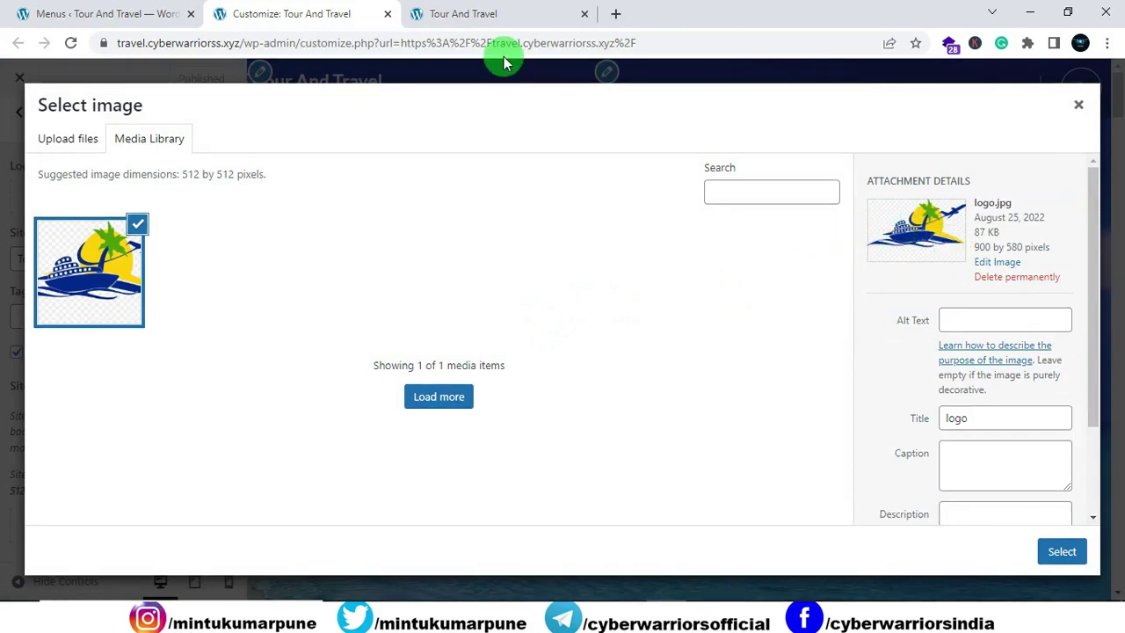
Step: Select the uploaded logo.jpg and crop it to the image's right-hand part containing the airplane for the site icon
left_click(494, 14)
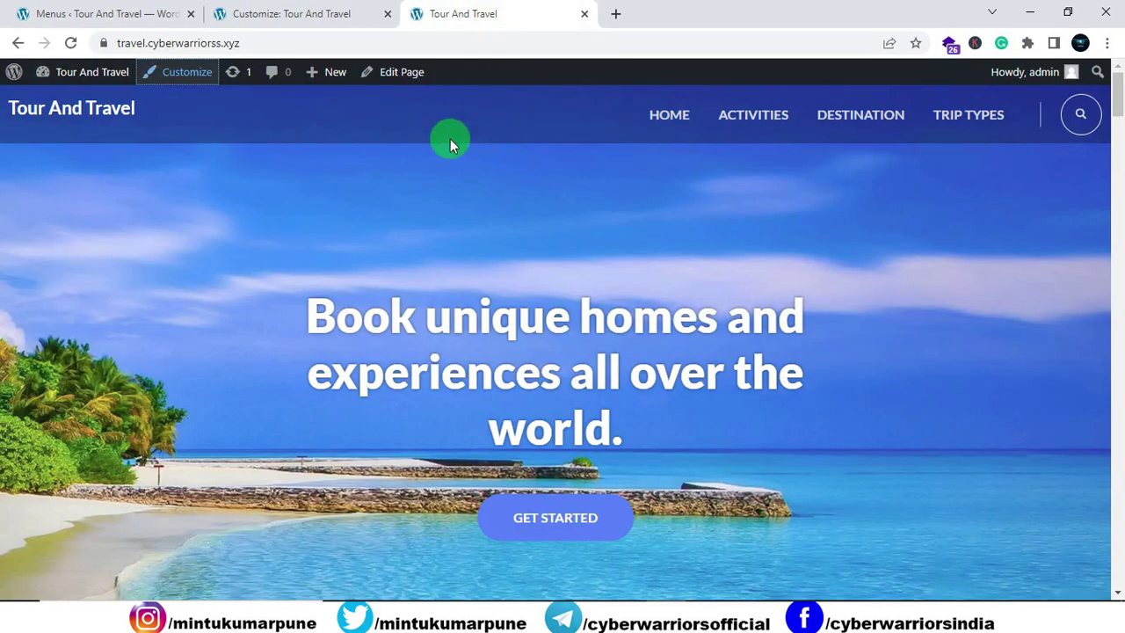
left_click(304, 14)
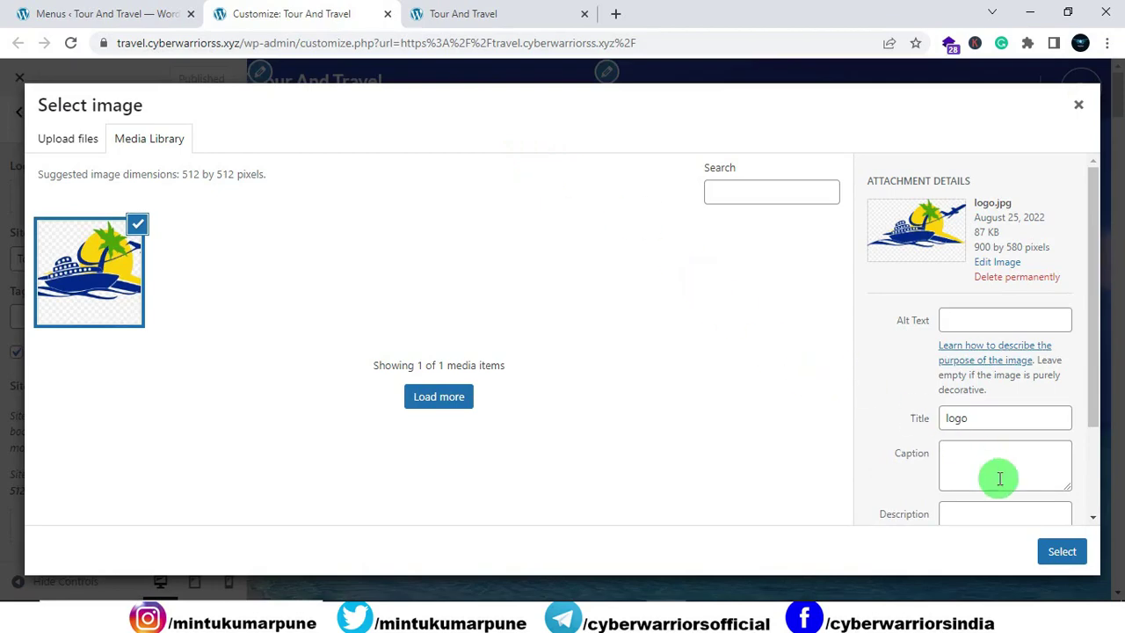
left_click(1060, 549)
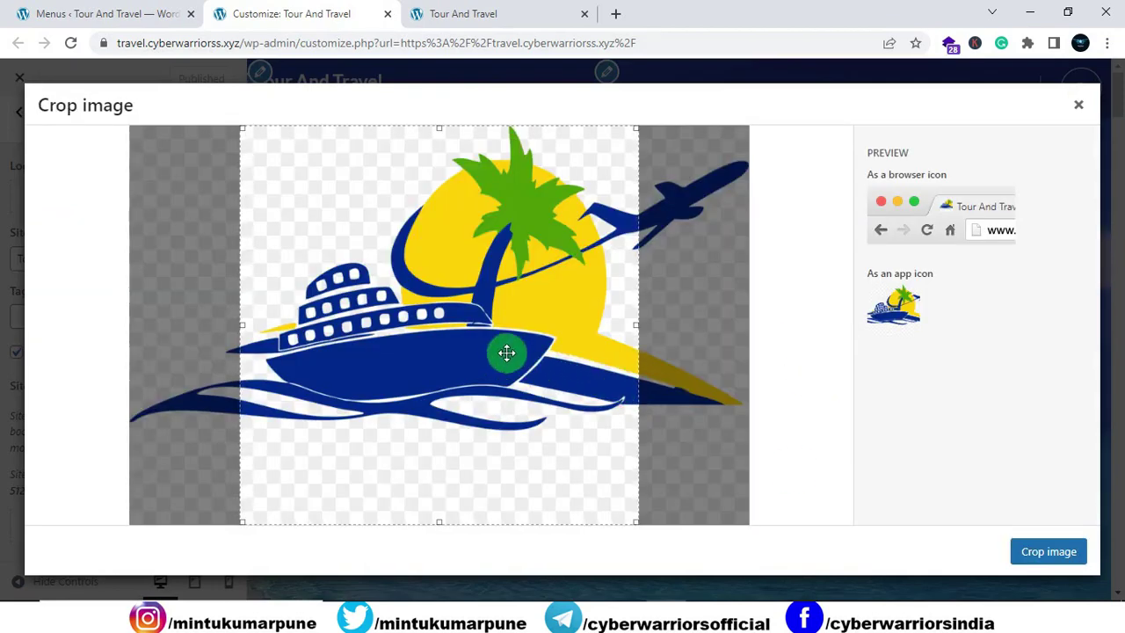
left_click_drag(494, 351, 594, 334)
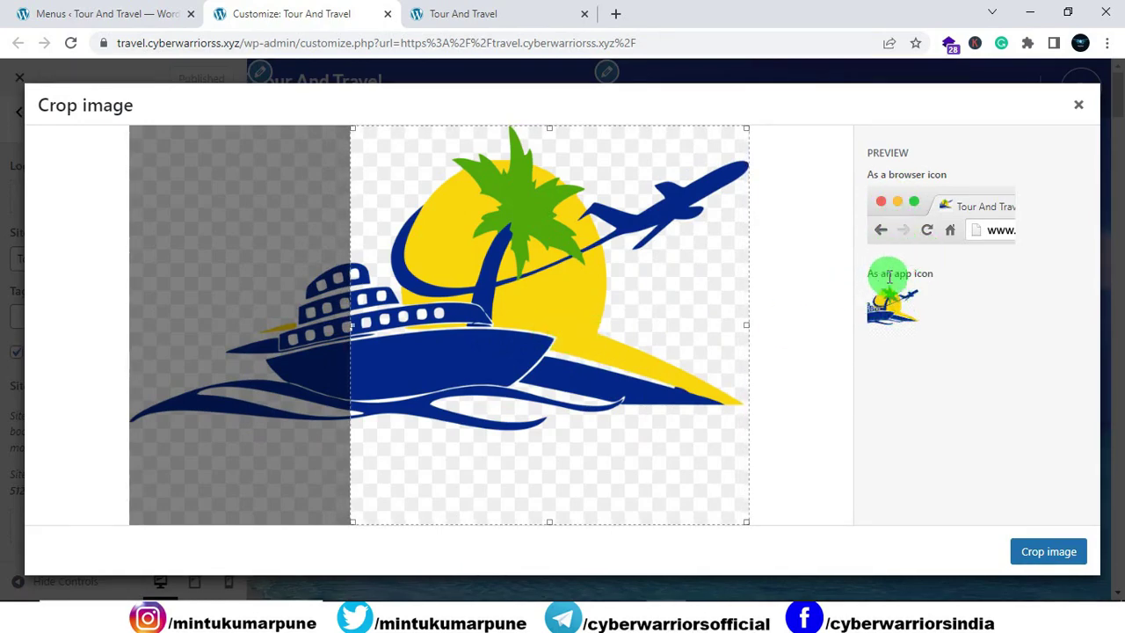
left_click(1022, 551)
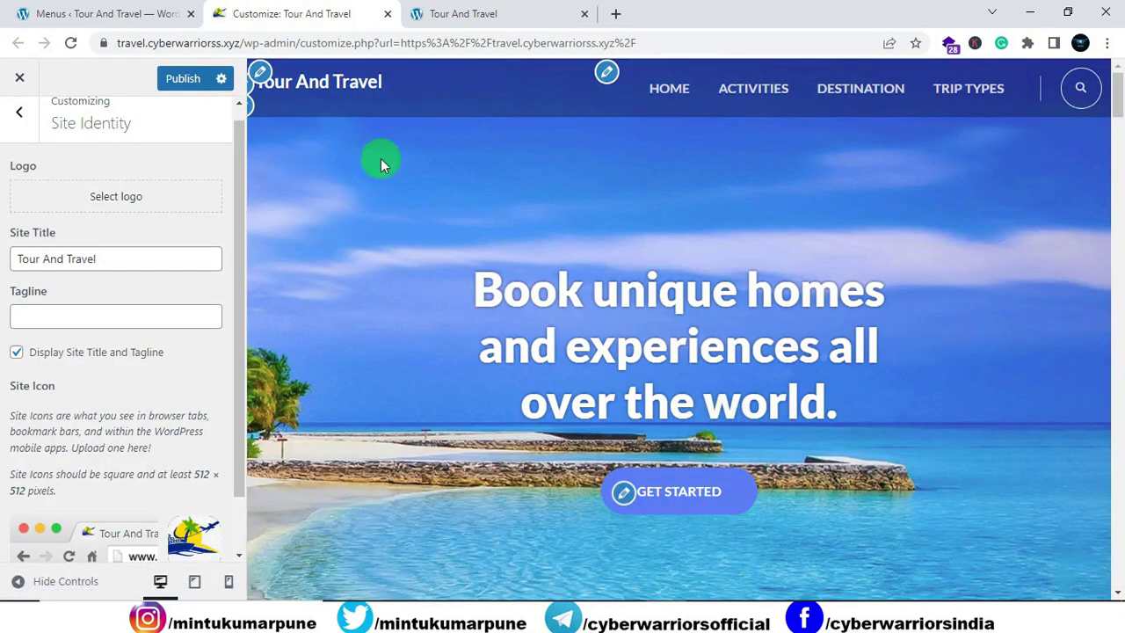
Step: Publish the site icon and reload the live front page to check it in the browser tab
left_click(180, 81)
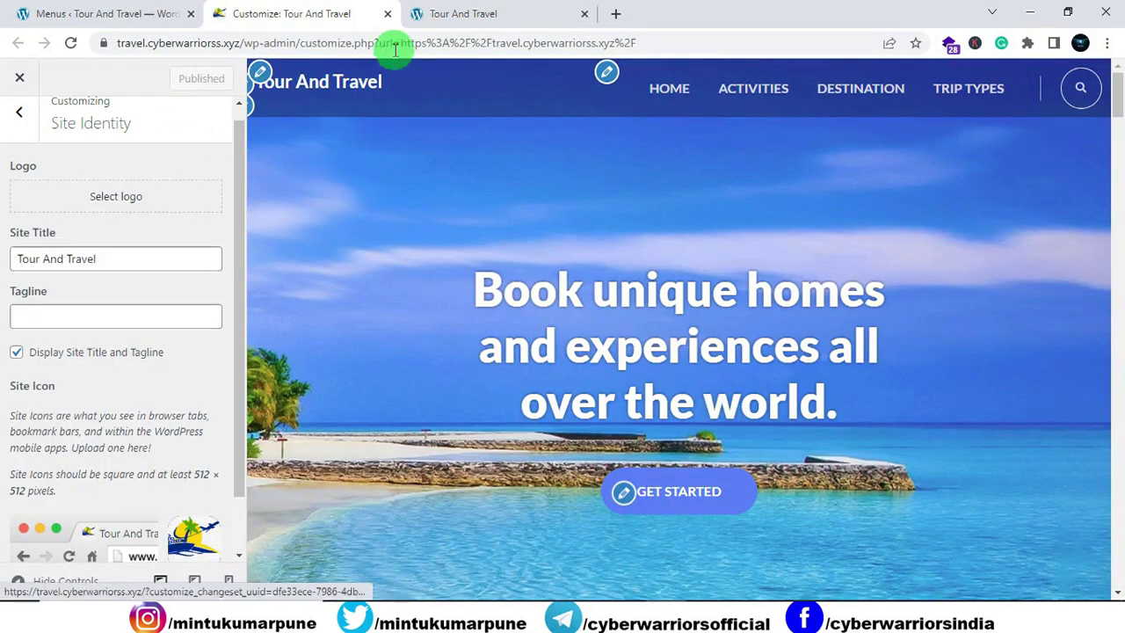
left_click(488, 14)
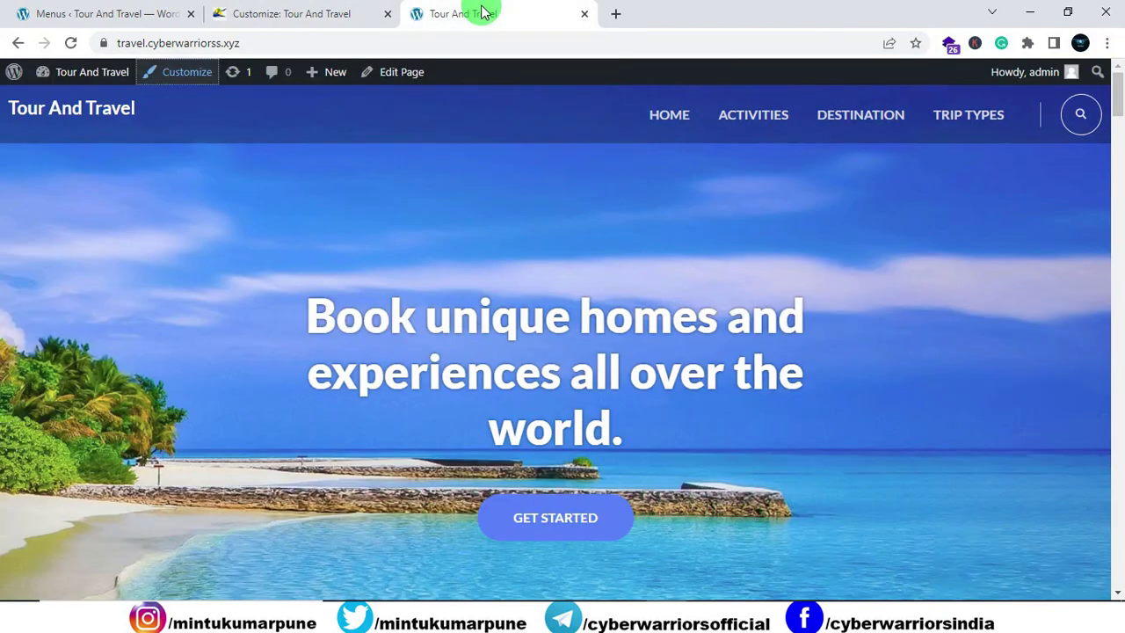
left_click(70, 44)
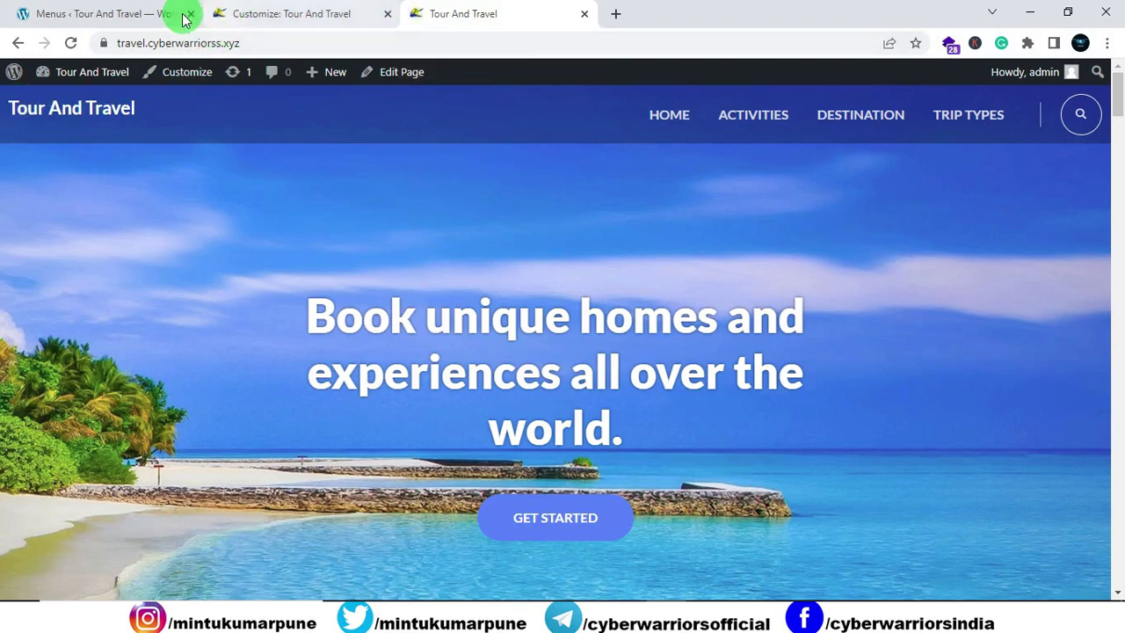
Step: Return to Site Identity in the Customizer and upload the logo image from the travel folder for the site logo
left_click(219, 14)
left_click(118, 201)
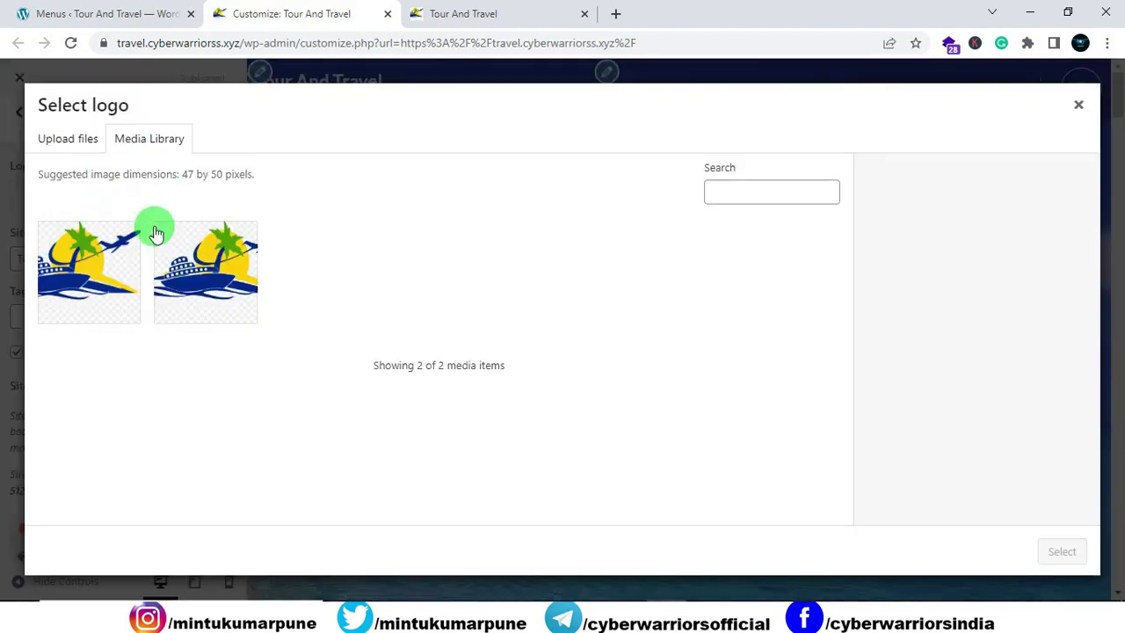
left_click(63, 149)
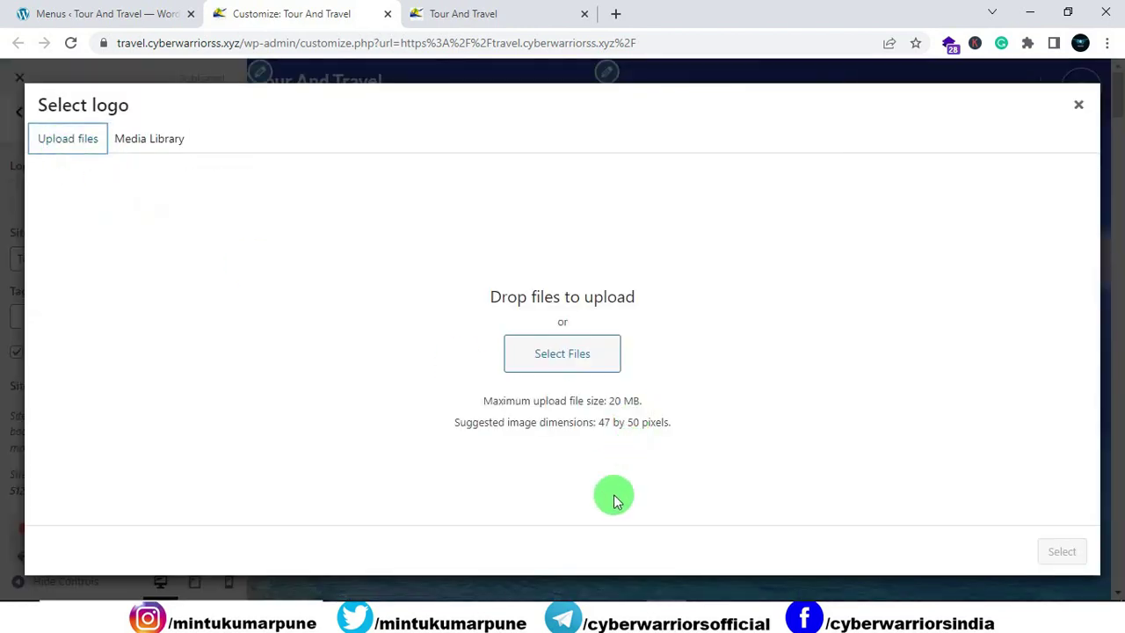
mouse_move(563, 576)
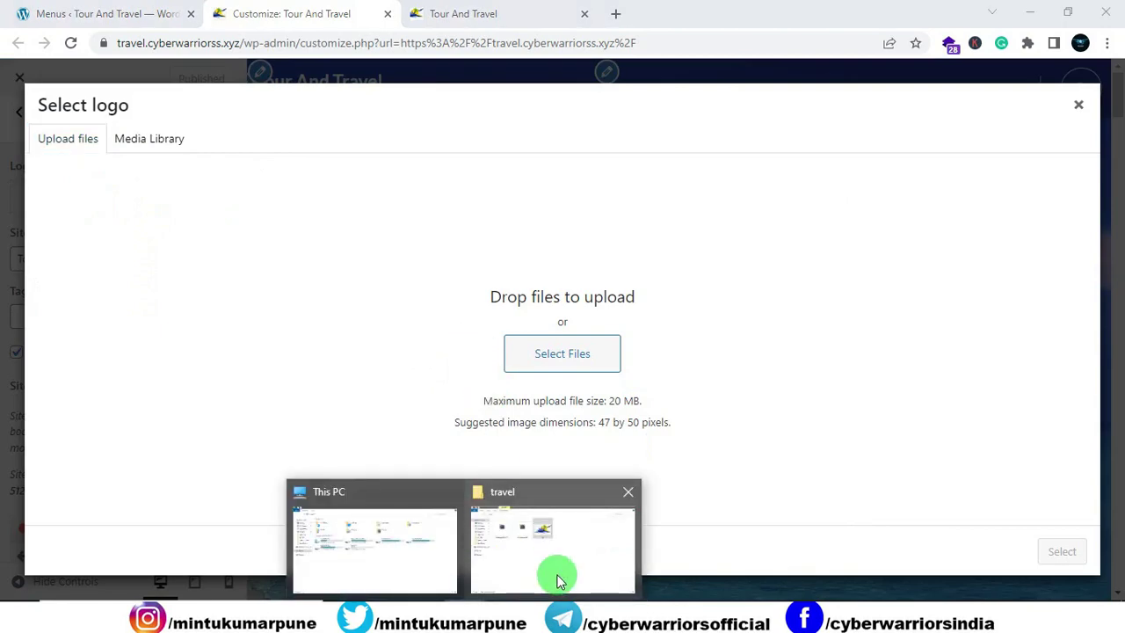
left_click(532, 474)
left_click_drag(507, 192, 596, 426)
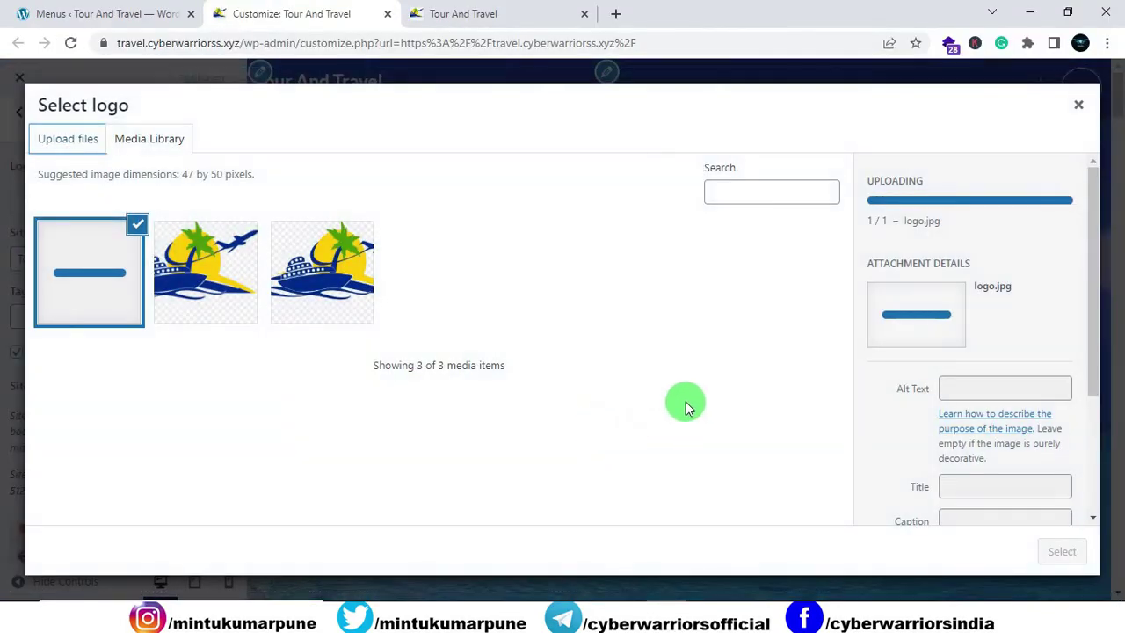
Step: Set the uncropped image as the site logo with the title and tagline hidden, publish it, and view the live front page
left_click(1062, 551)
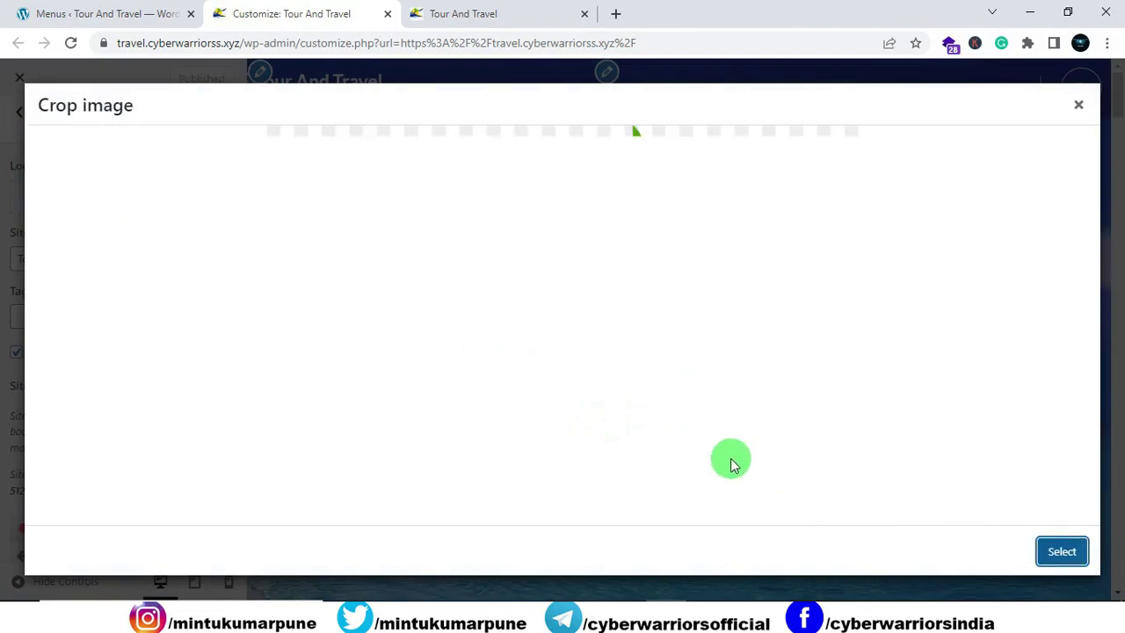
left_click(954, 552)
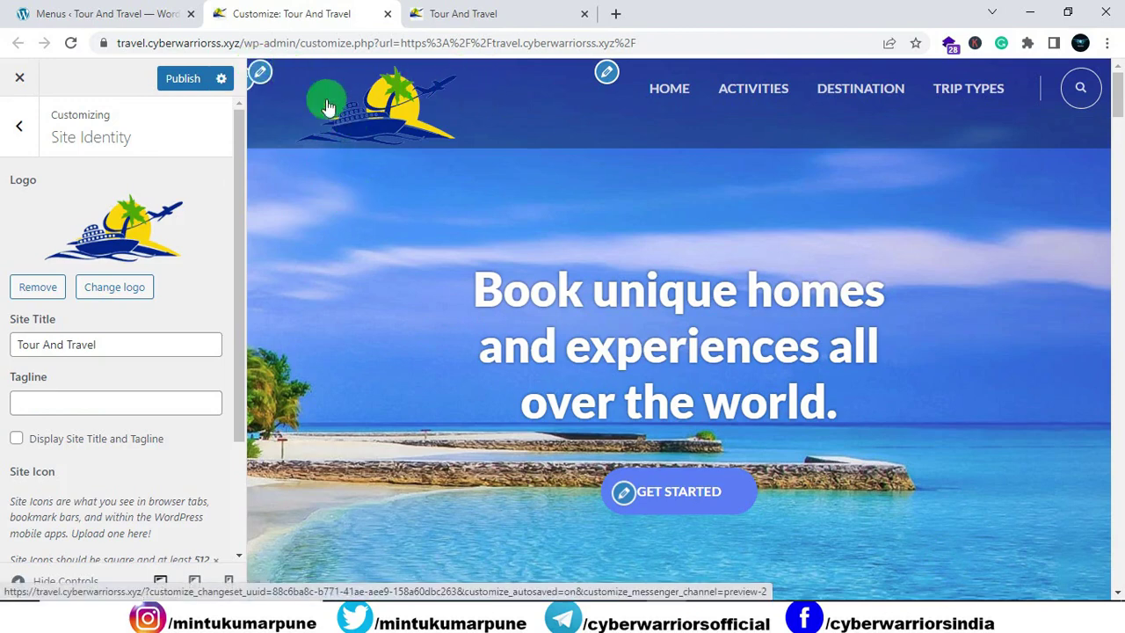
left_click(180, 83)
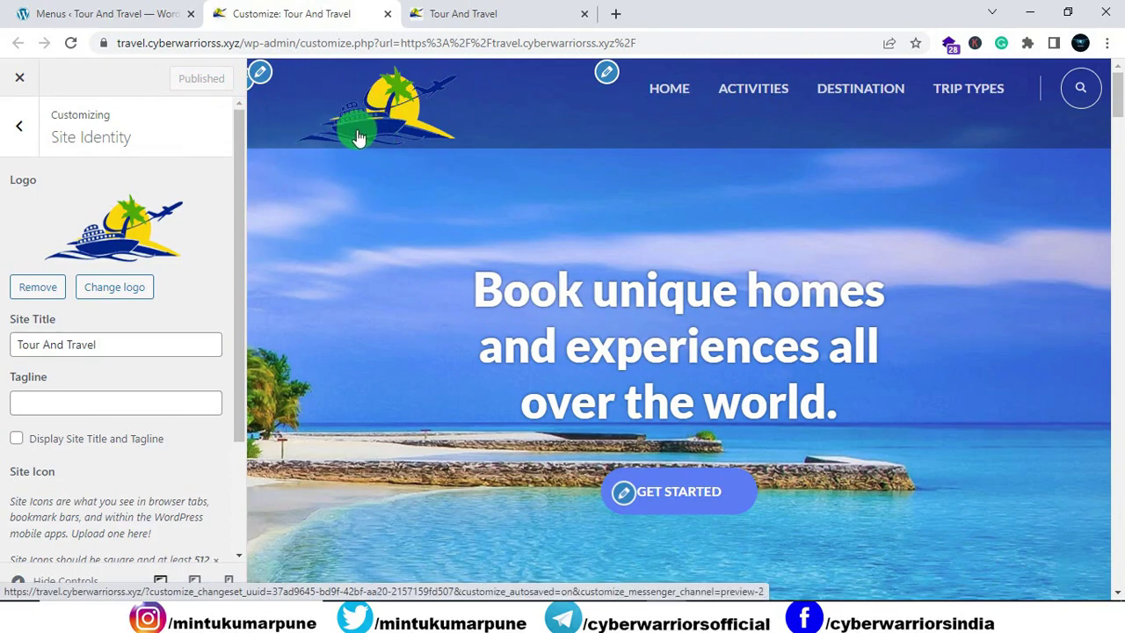
left_click(443, 14)
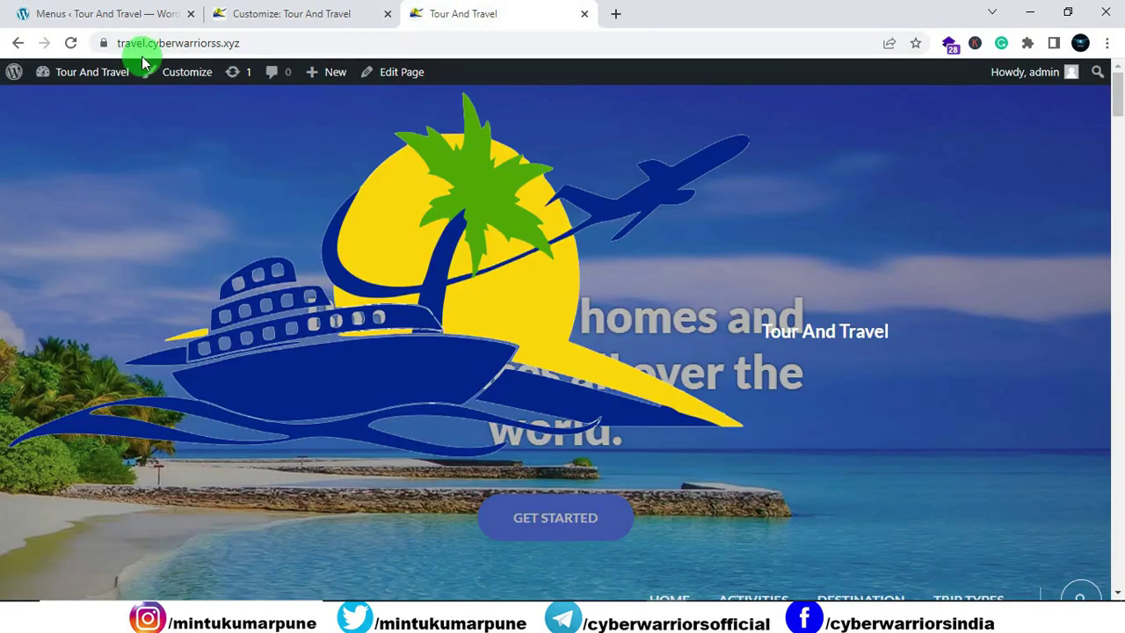
Step: Reload the live front page to check the logo and examine the Destination and Activities filters in the trip search bar
left_click(72, 43)
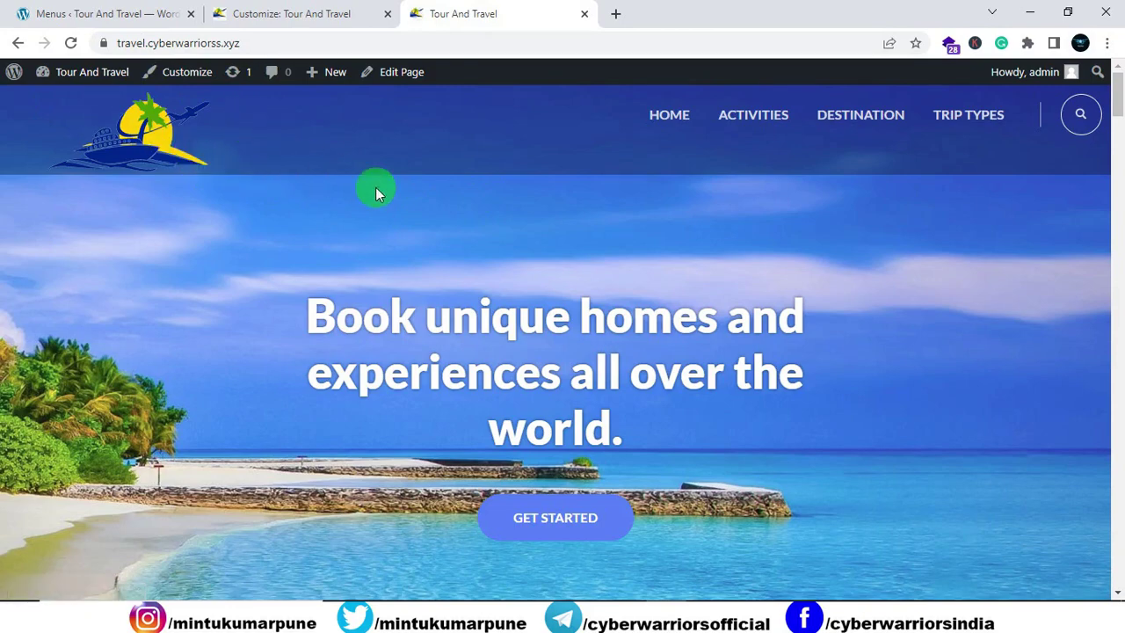
scroll(442, 230, "down", 5)
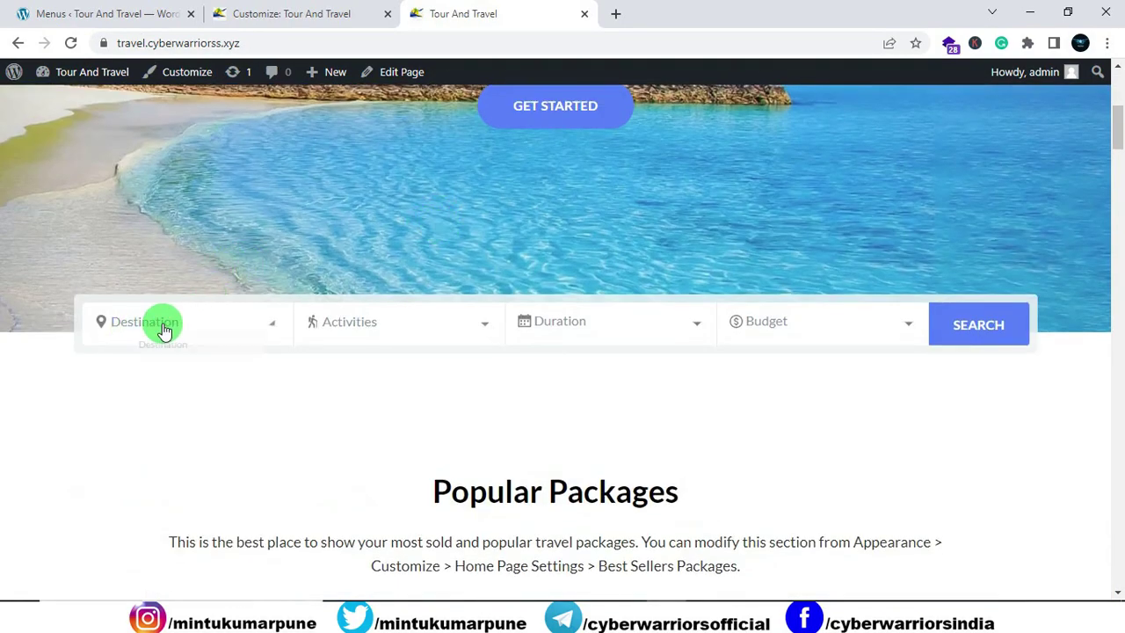
left_click(261, 332)
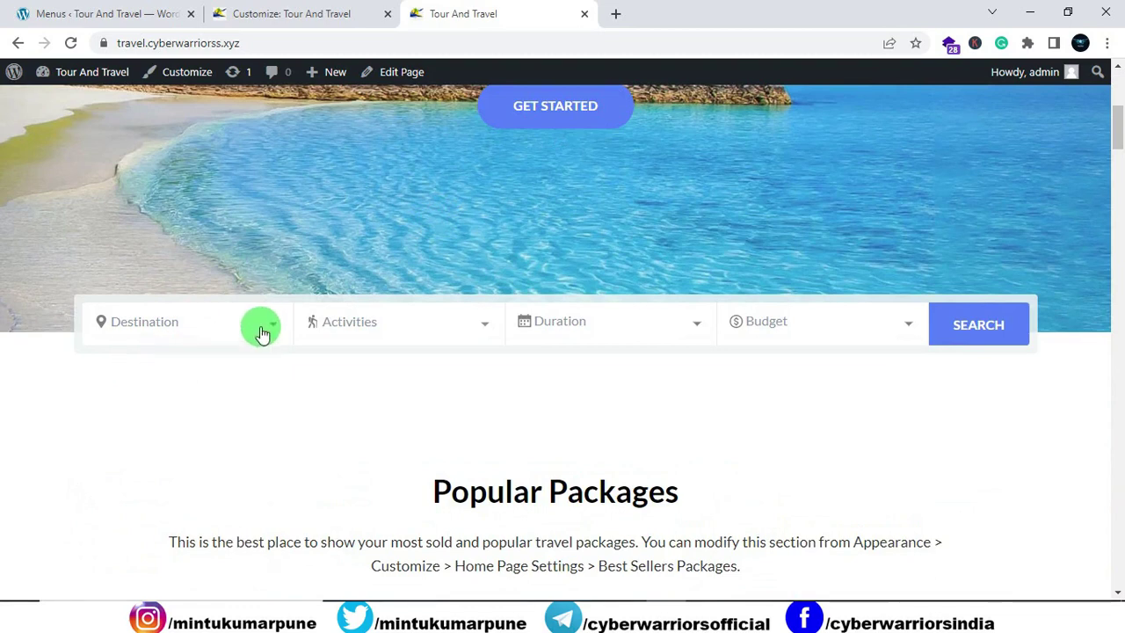
left_click(422, 323)
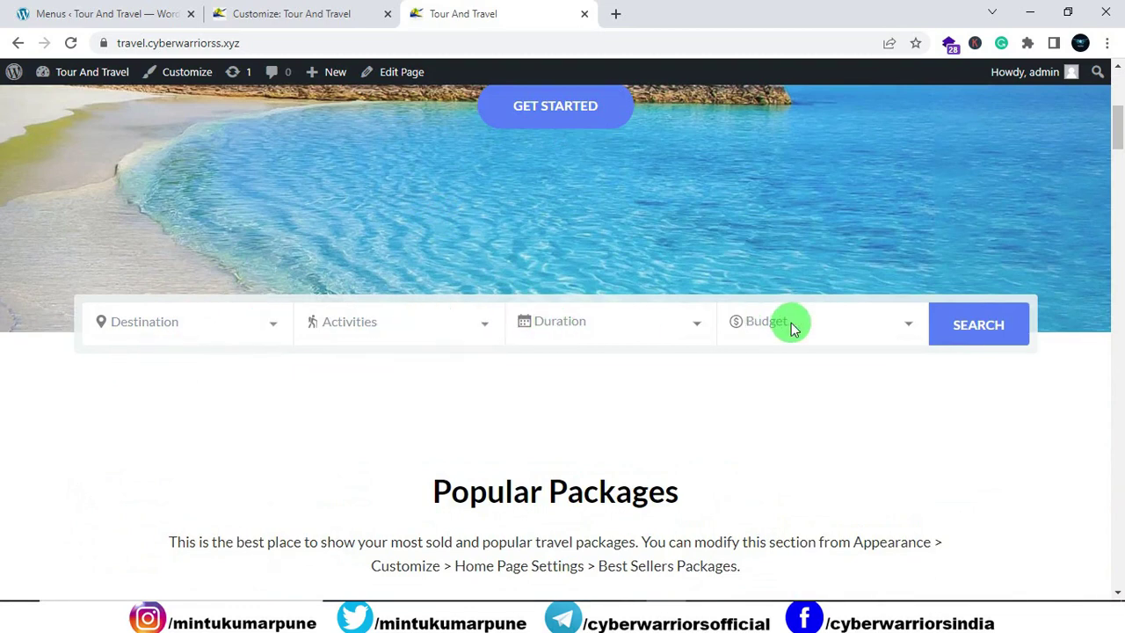
left_click(268, 329)
left_click(459, 319)
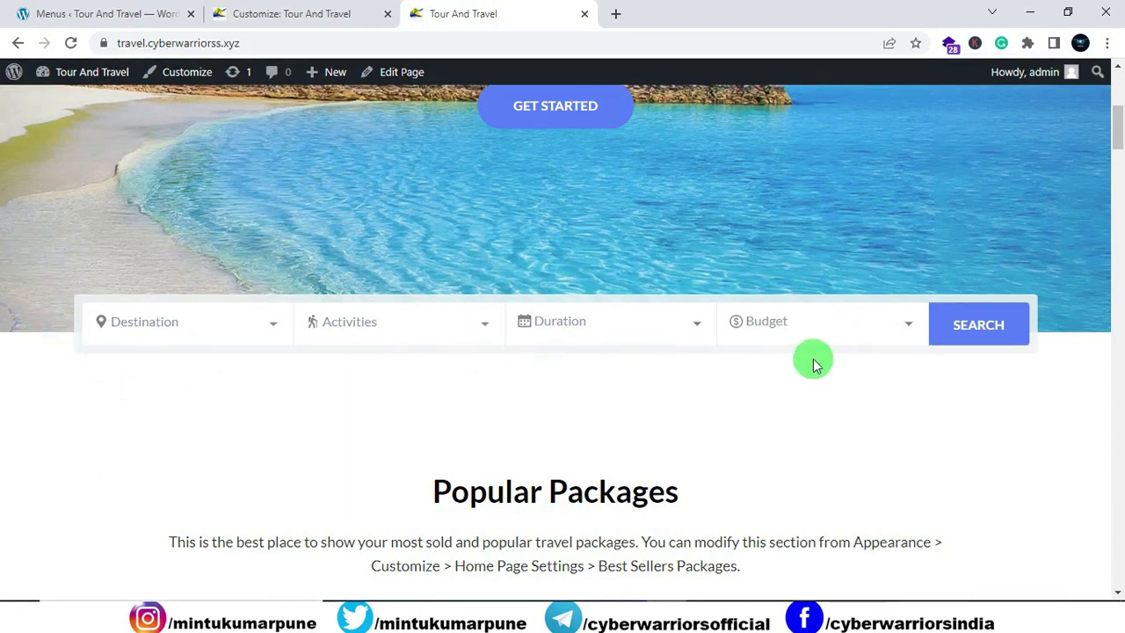
Step: Review the front page's Popular Packages section, including its sample trip cards, prices and departure dates
scroll(812, 365, "down", 4)
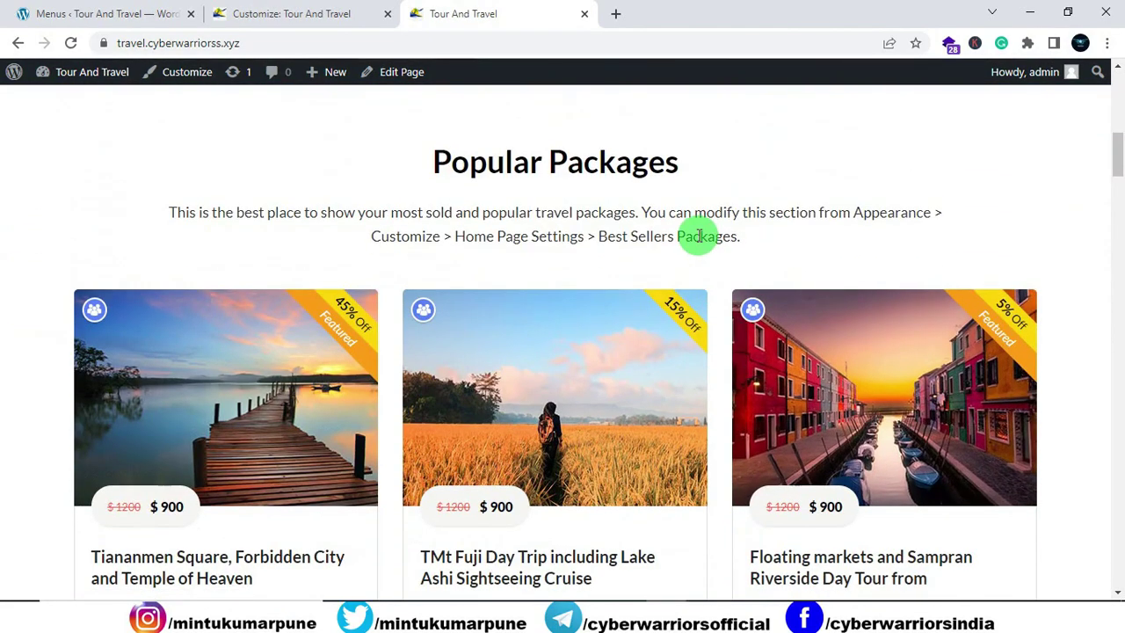
scroll(572, 255, "down", 1)
scroll(528, 246, "up", 2)
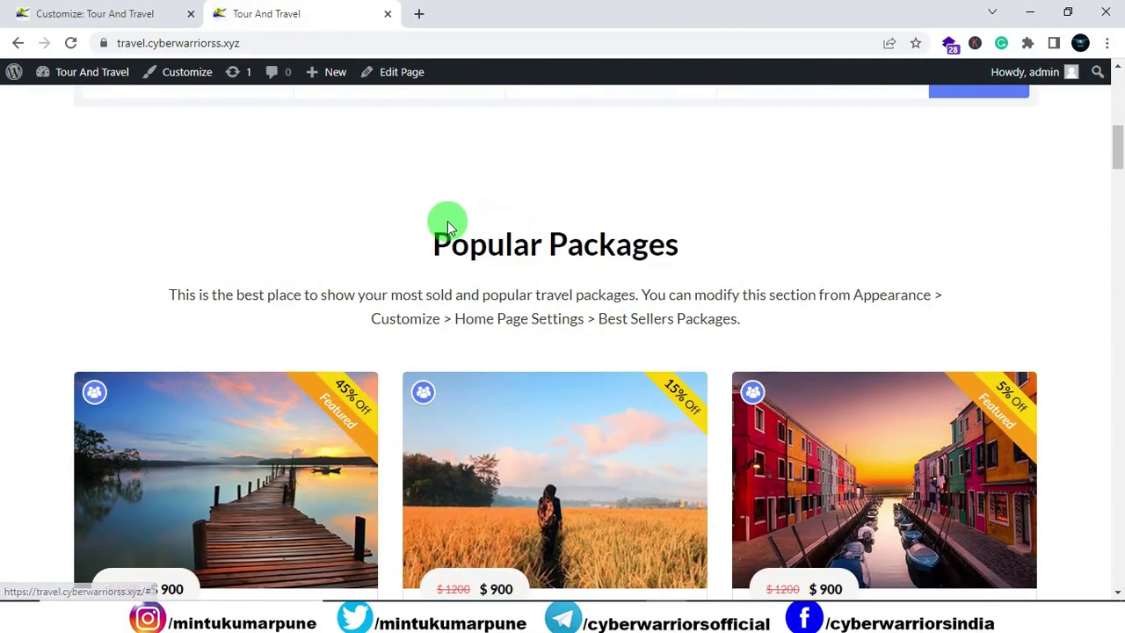
scroll(656, 224, "down", 1)
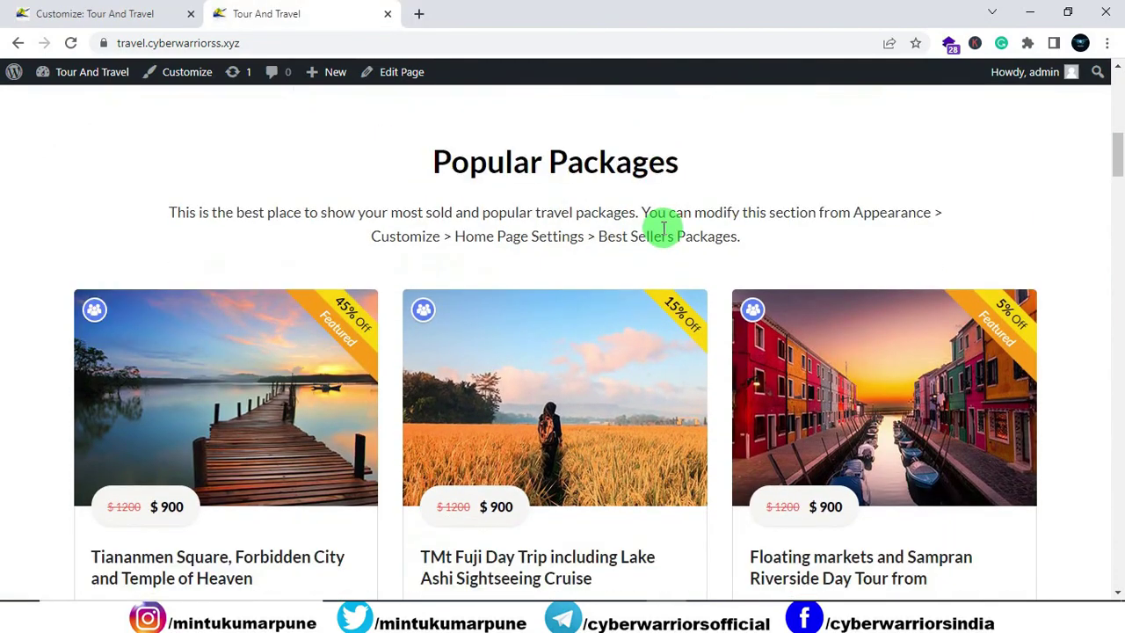
scroll(632, 232, "down", 2)
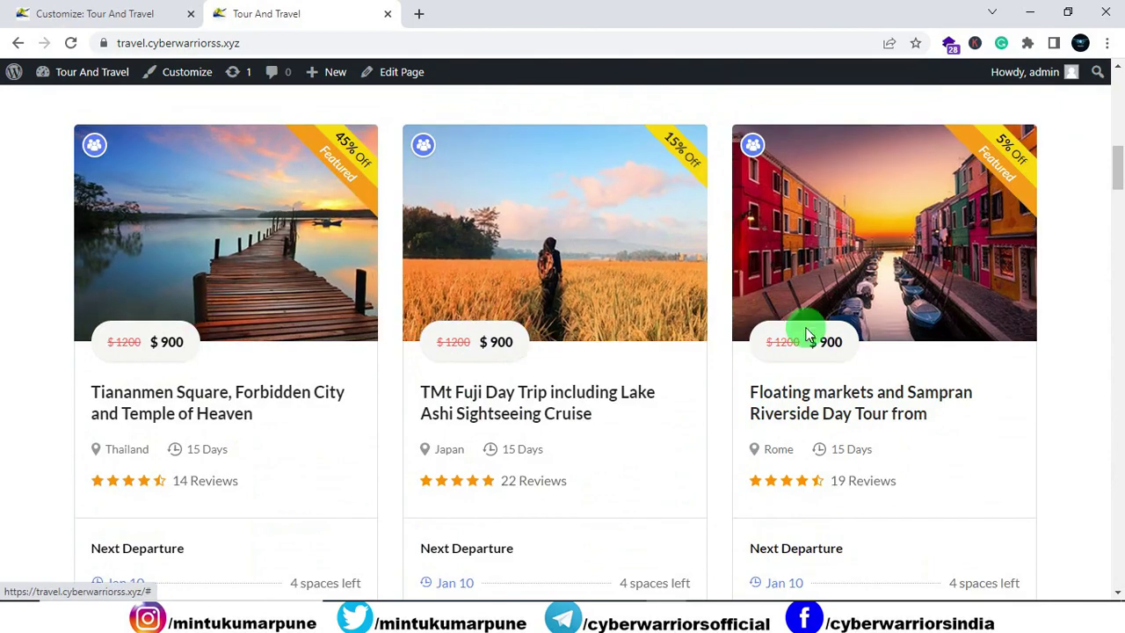
scroll(769, 424, "down", 3)
scroll(615, 404, "up", 1)
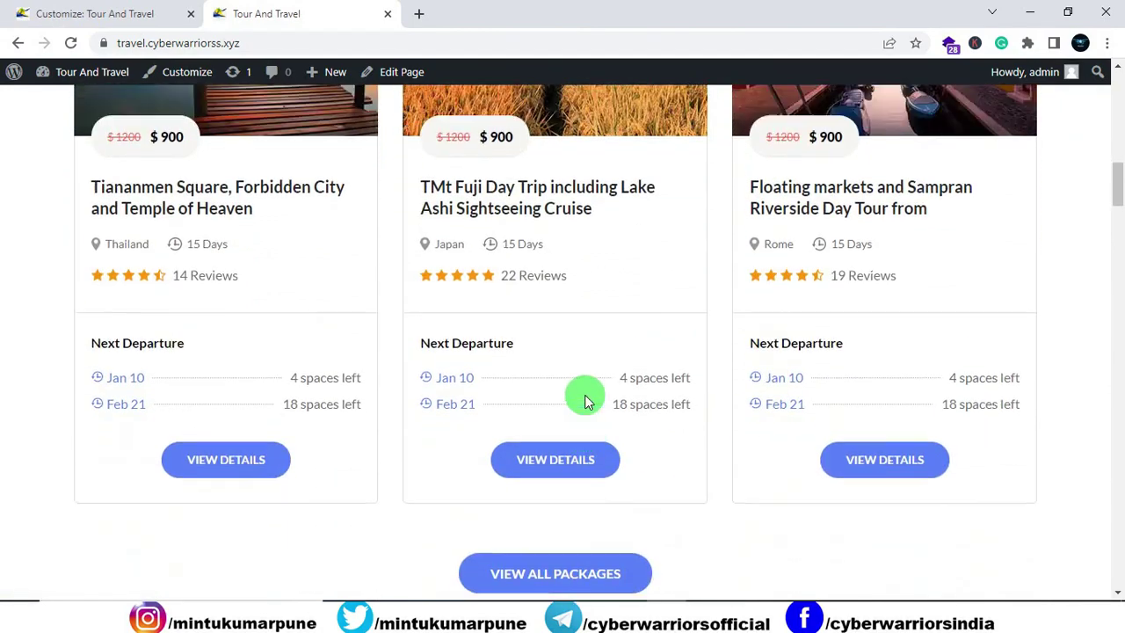
scroll(584, 394, "up", 2)
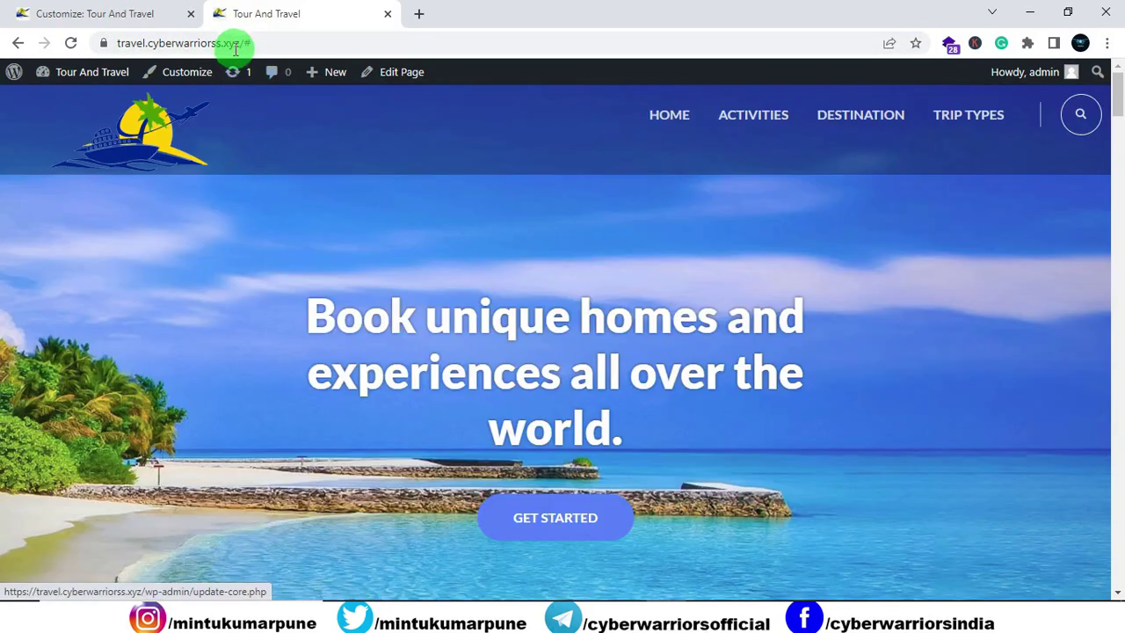
Step: Remove the trailing # from the site address, reload the front page, and view the search bar and Popular Packages again
left_click_drag(240, 43, 272, 46)
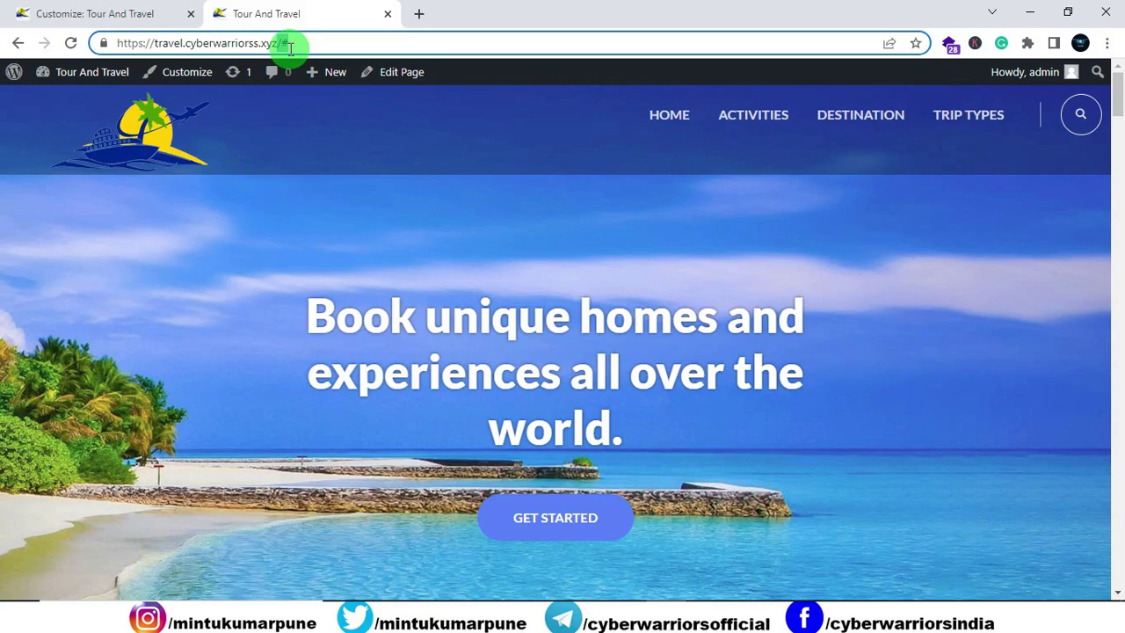
key("BackSpace")
key("Return")
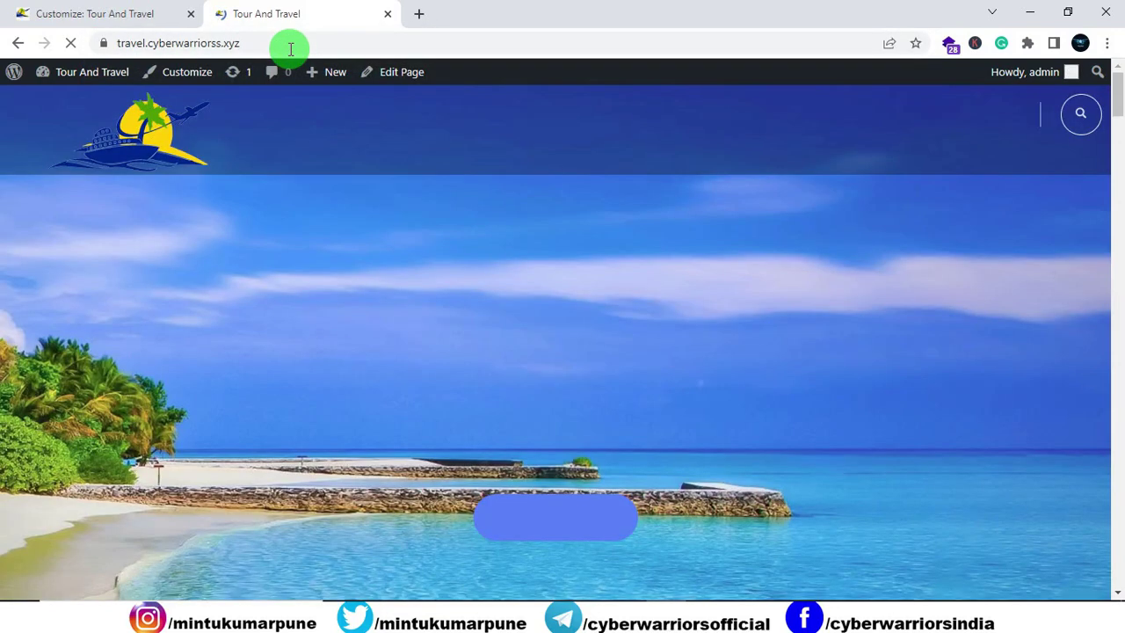
scroll(595, 289, "down", 3)
scroll(598, 283, "down", 10)
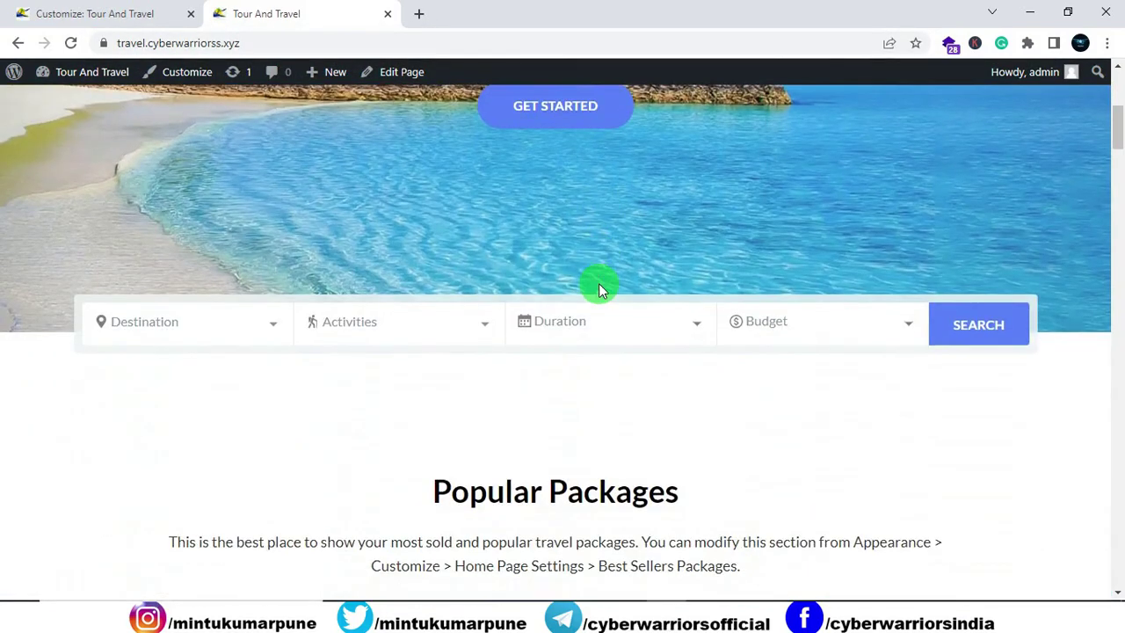
left_click(598, 283)
scroll(592, 284, "down", 10)
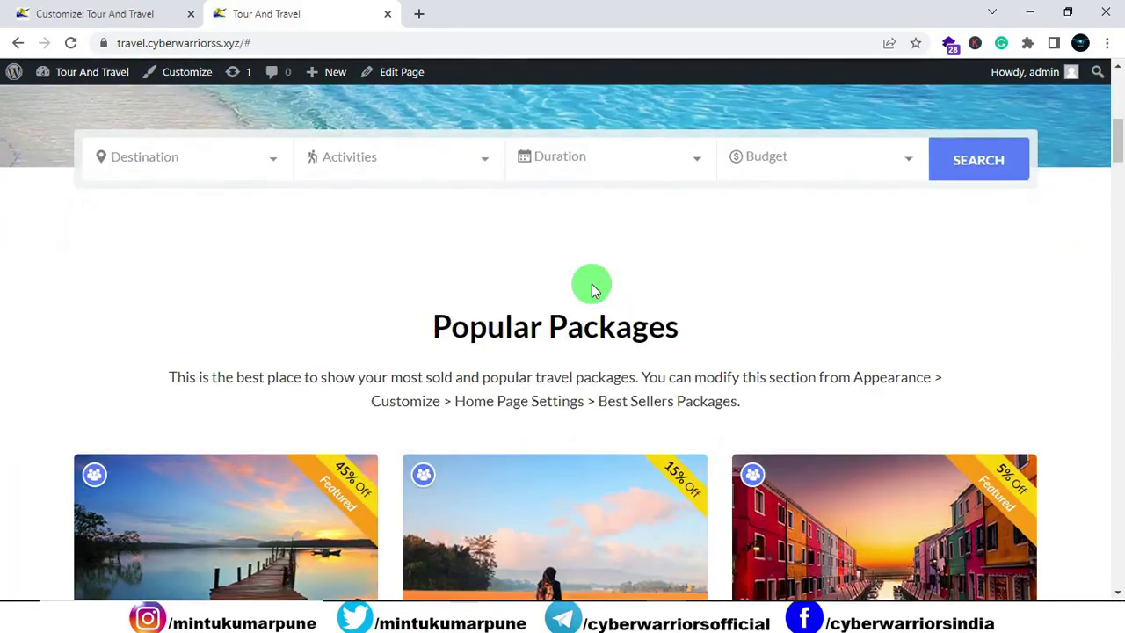
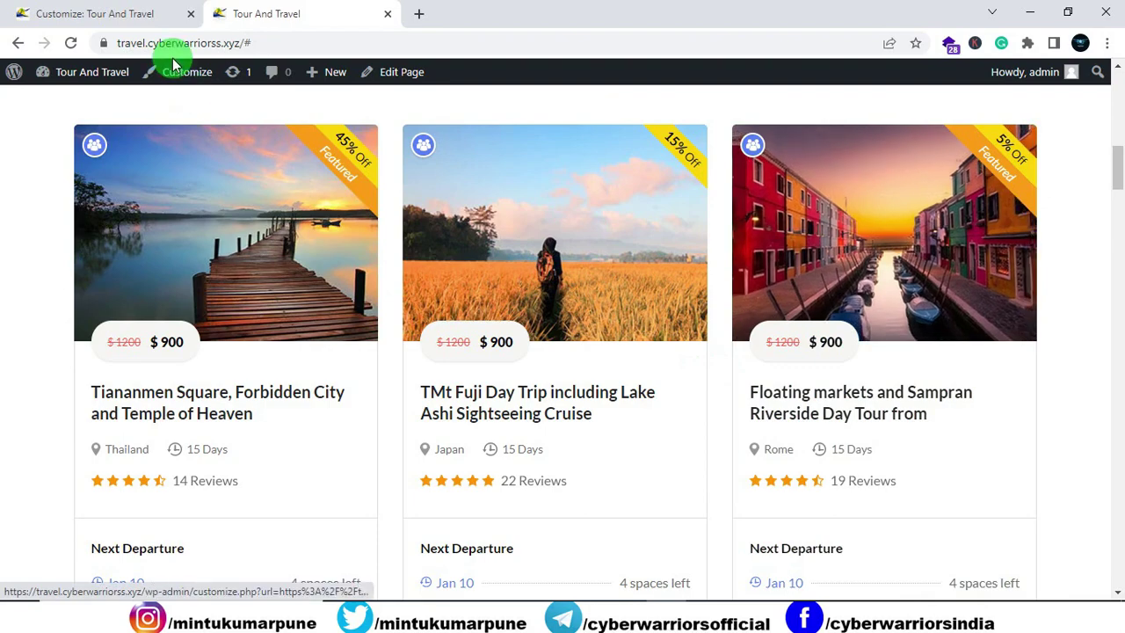
Step: Leave the Customizer for the wp-admin dashboard and open the Destinations management page for Trips
left_click(132, 13)
left_click_drag(300, 43, 808, 22)
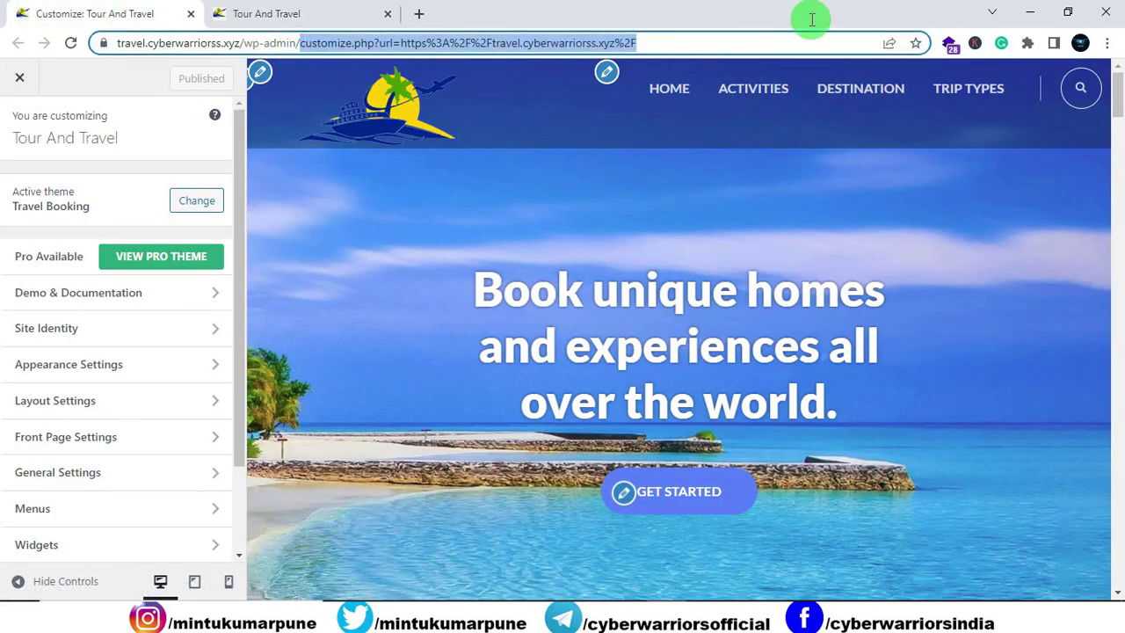
key("BackSpace")
key("Return")
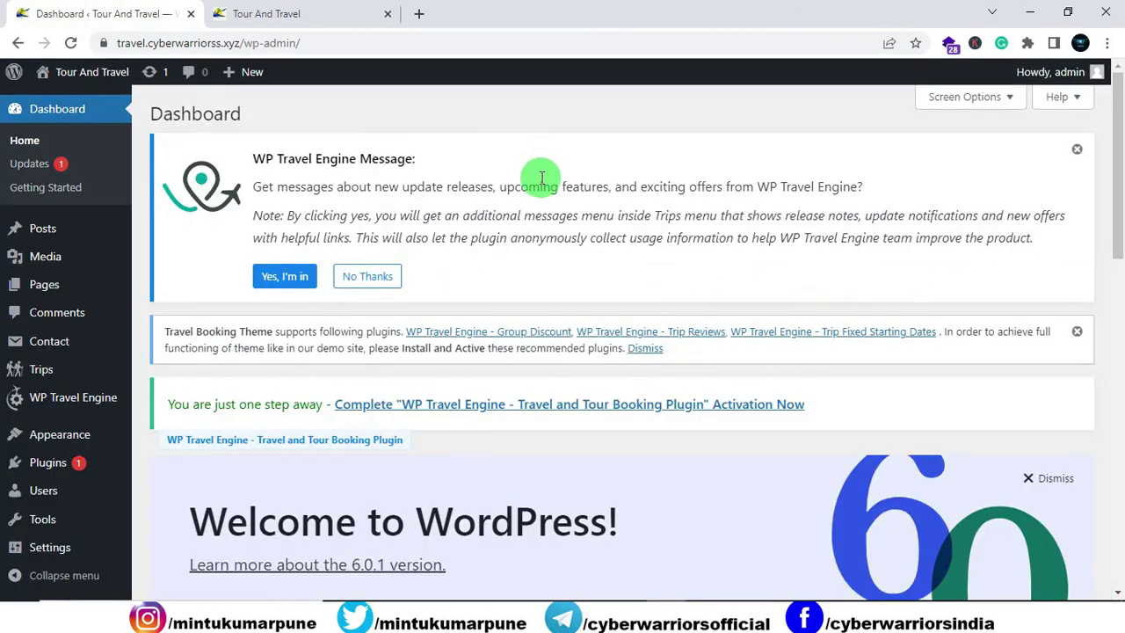
mouse_move(44, 373)
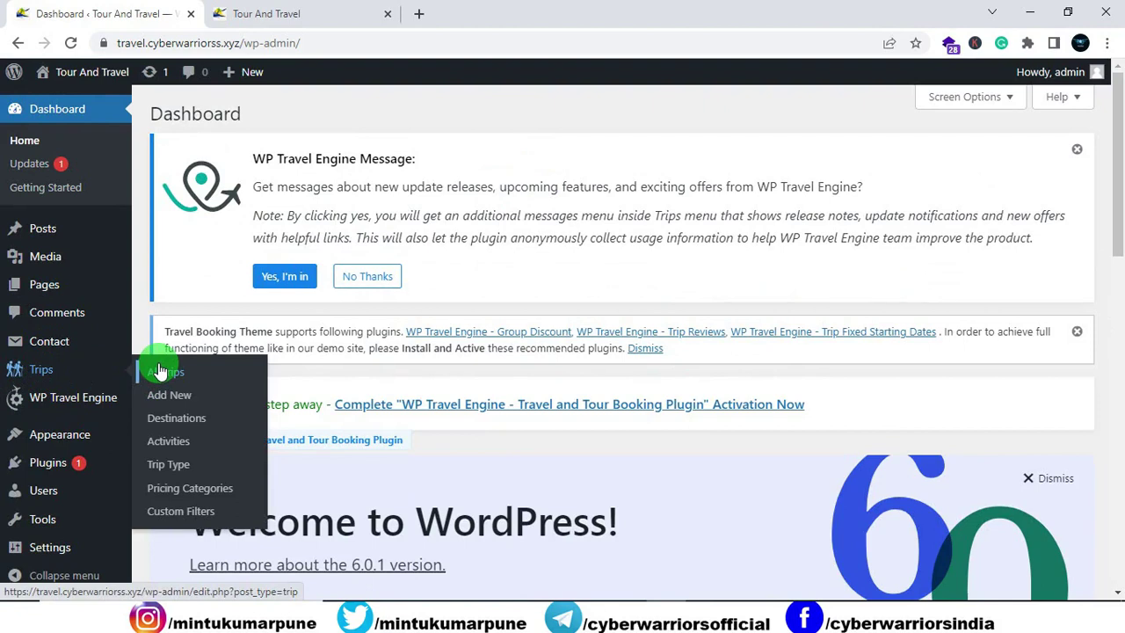
left_click(178, 420)
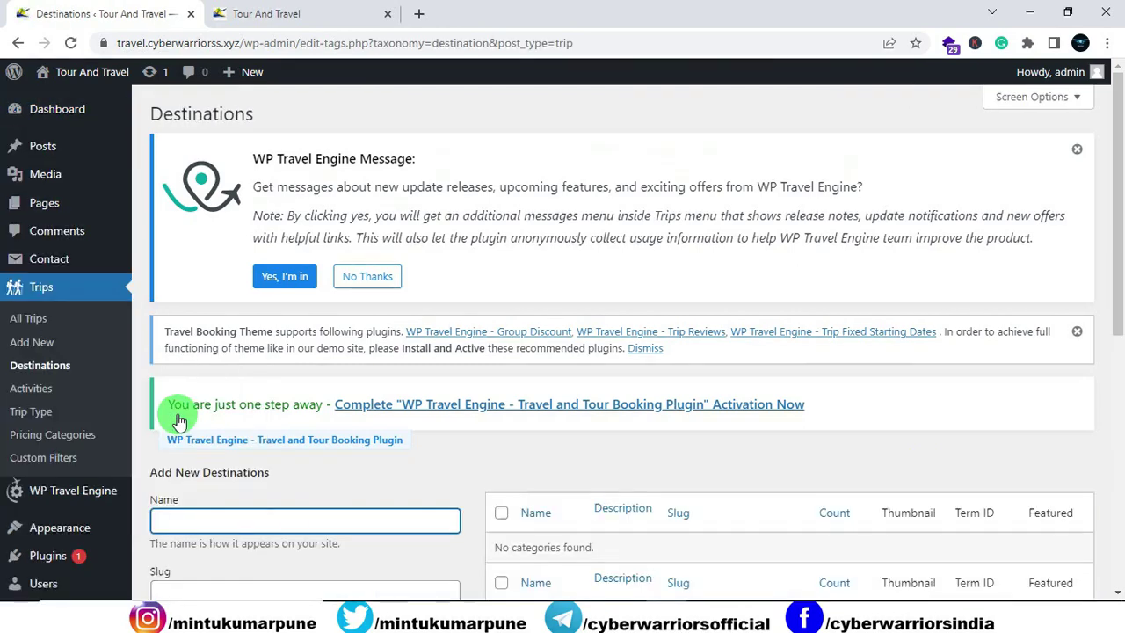
Step: View the live site's Destination page and return to the Add New Destinations form in the admin
left_click(237, 19)
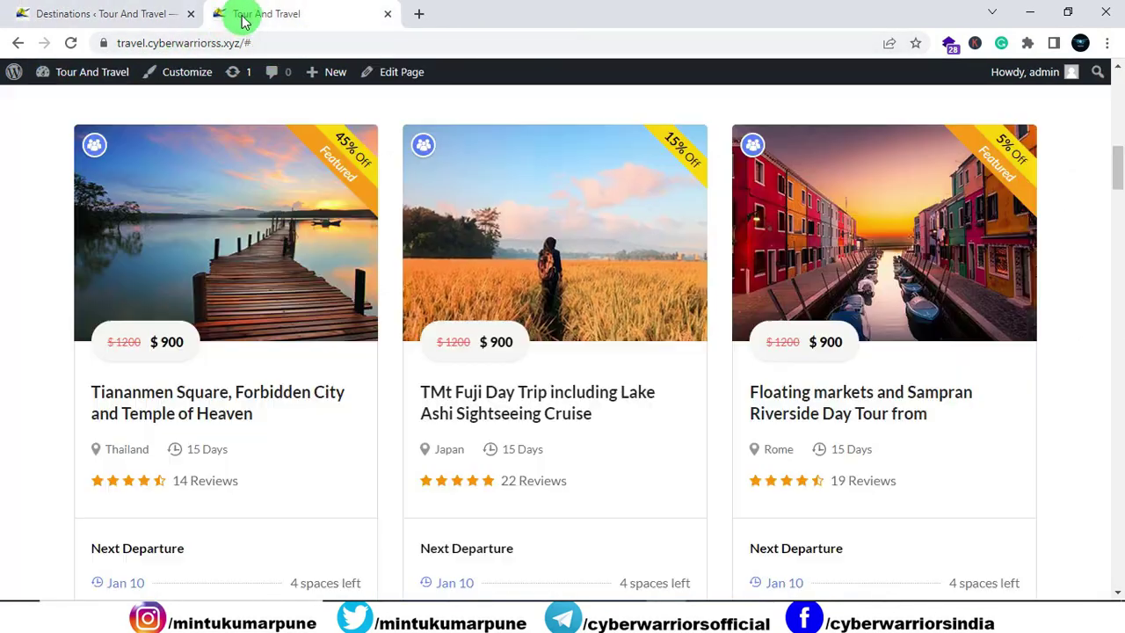
scroll(571, 237, "up", 4)
scroll(571, 237, "up", 5)
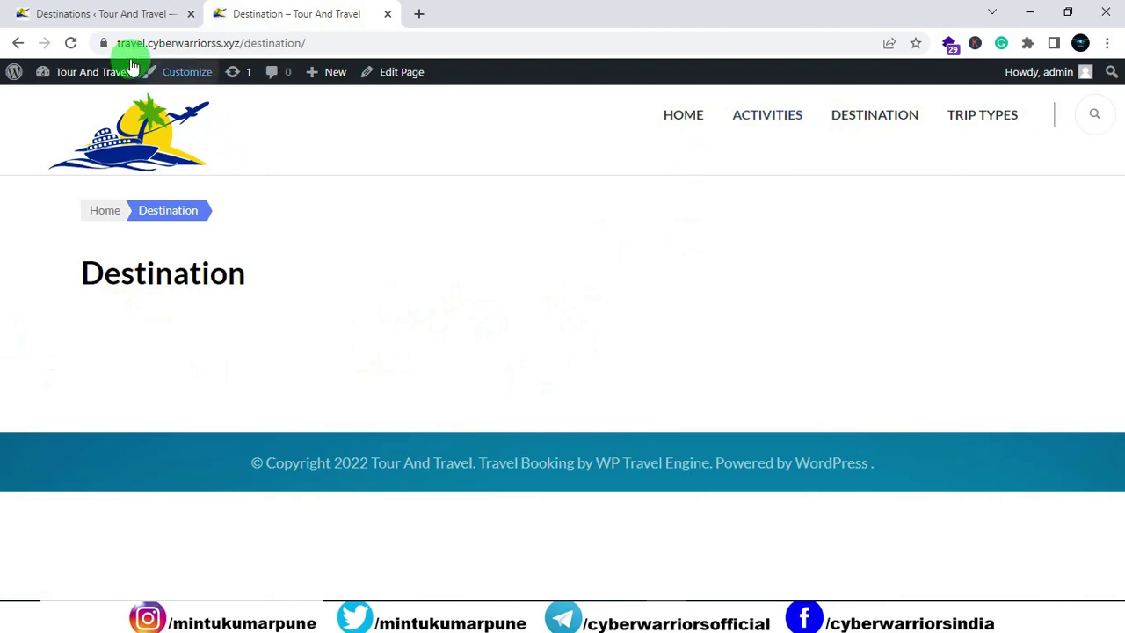
left_click(101, 15)
scroll(356, 272, "down", 1)
scroll(356, 273, "down", 2)
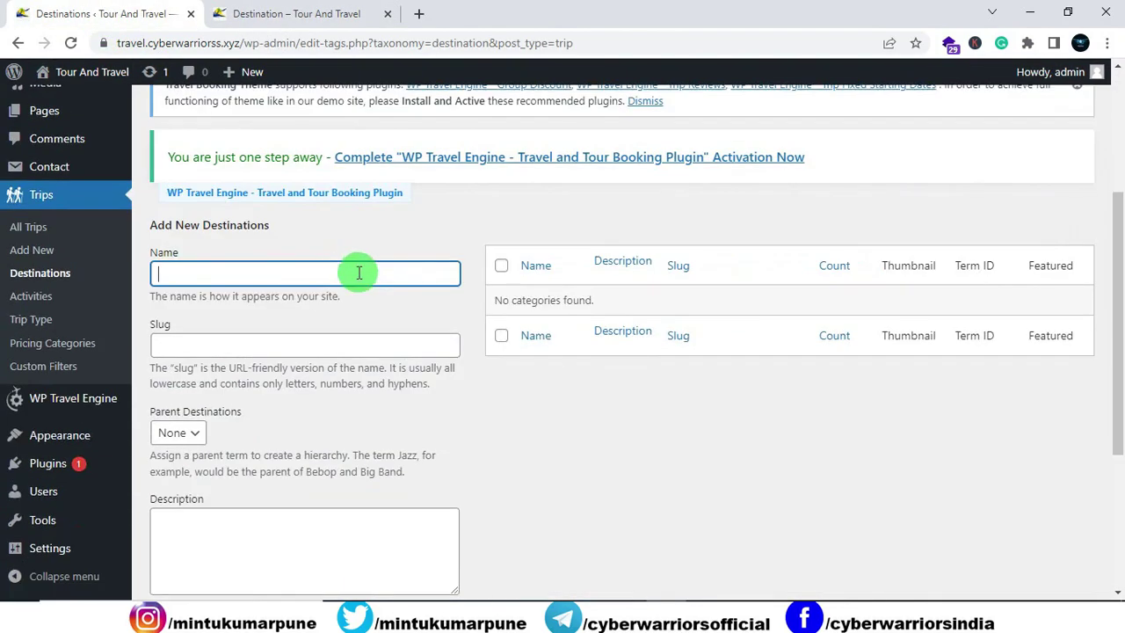
Step: Open the live Home page in a new tab, place it beside the admin tab, and view its sample packages
left_click(264, 16)
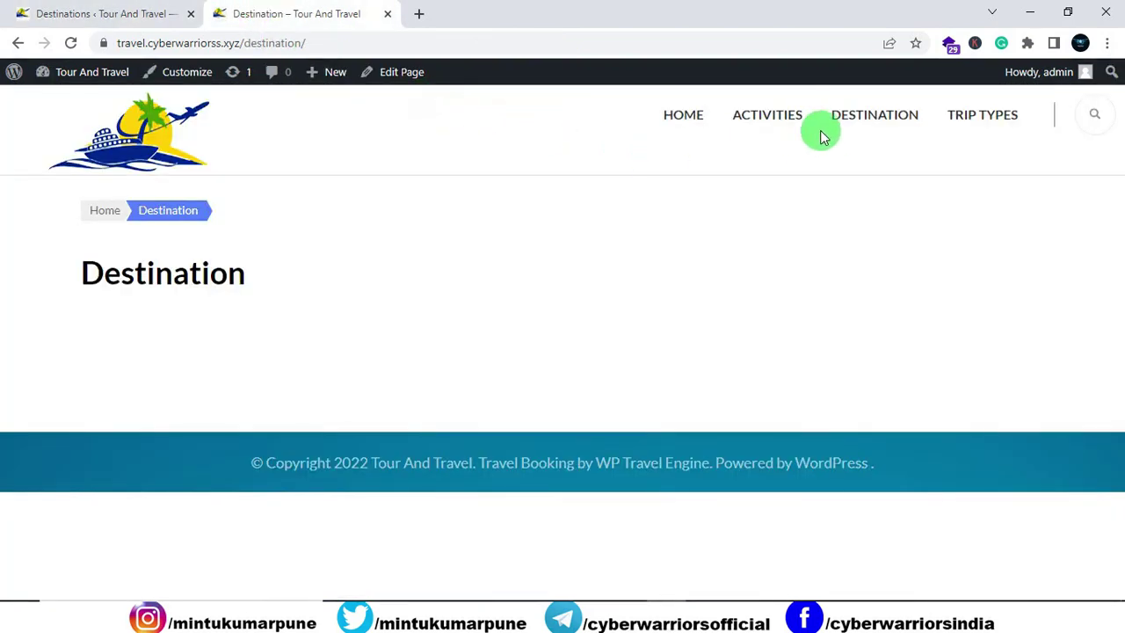
right_click(688, 117)
left_click(723, 133)
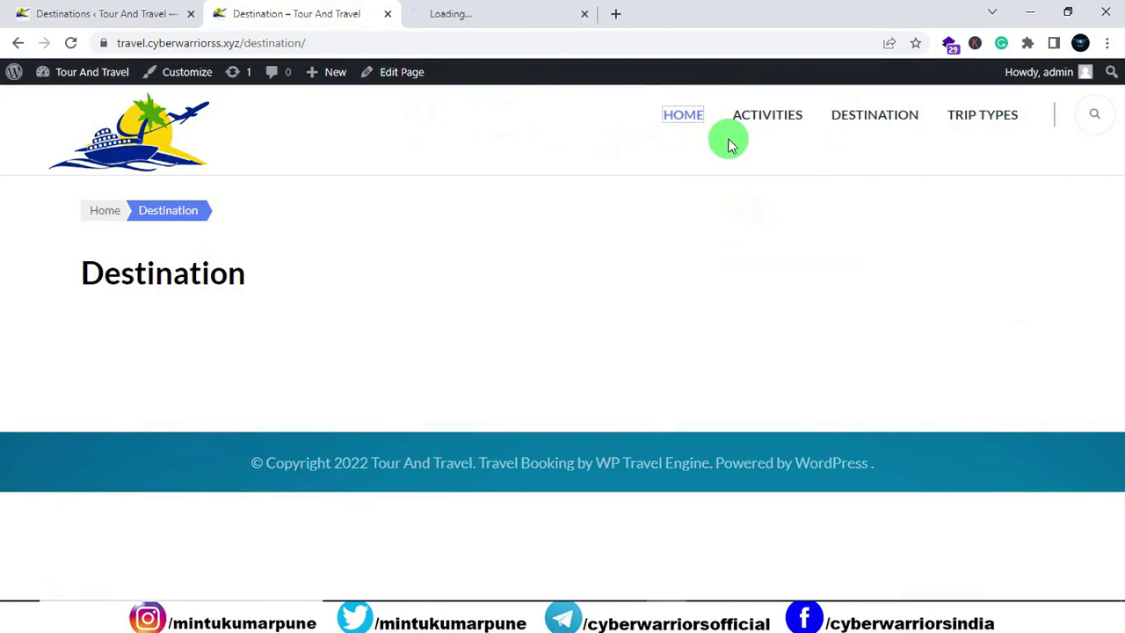
left_click(484, 18)
left_click_drag(489, 18, 384, 19)
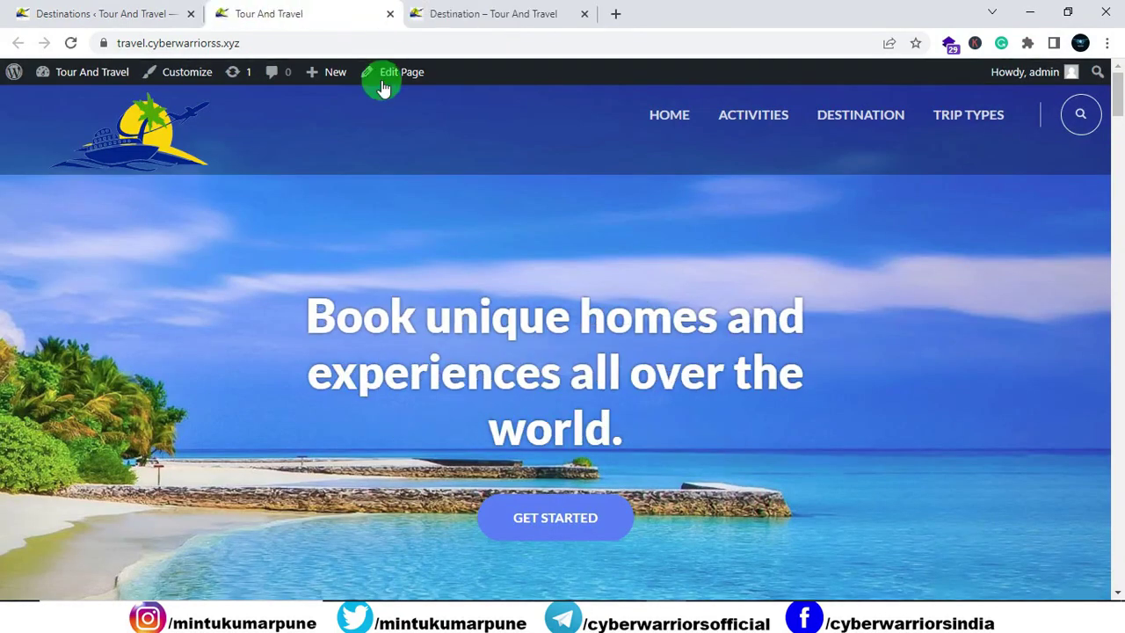
scroll(431, 190, "down", 10)
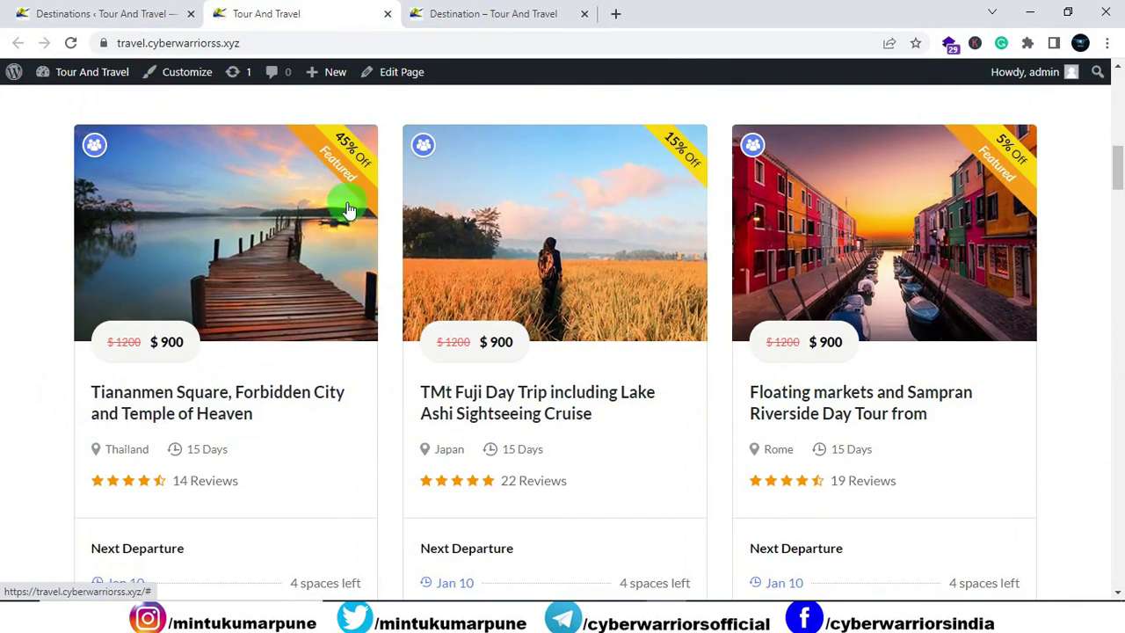
Step: Enter Taj Mahal as both the name and the slug of the new destination
left_click(145, 14)
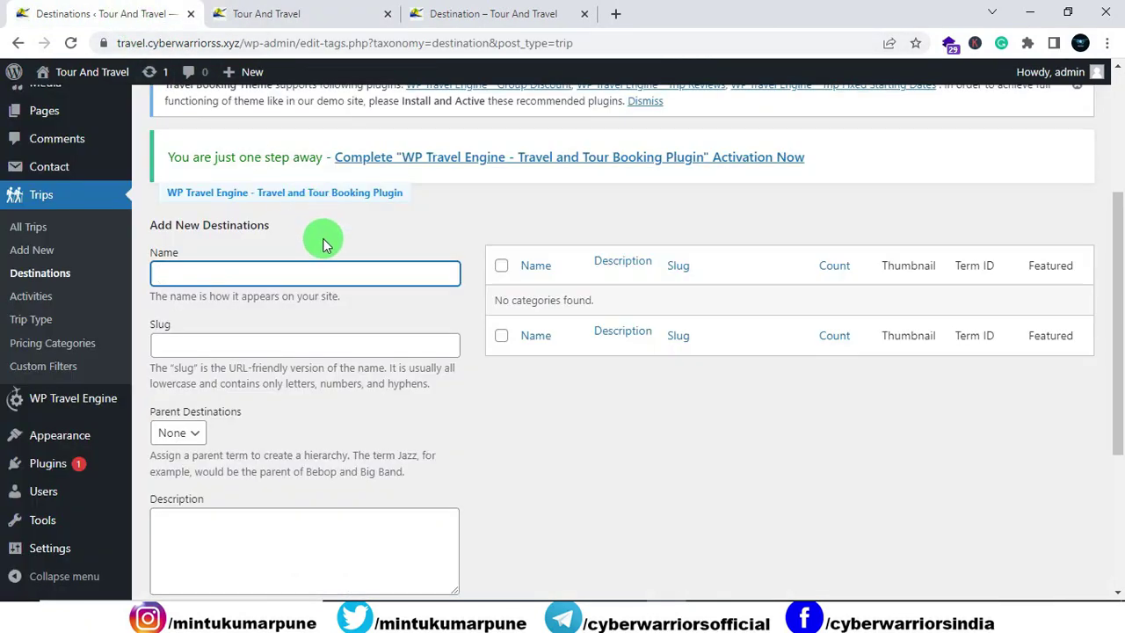
type("Tah Mahal")
left_click(176, 273)
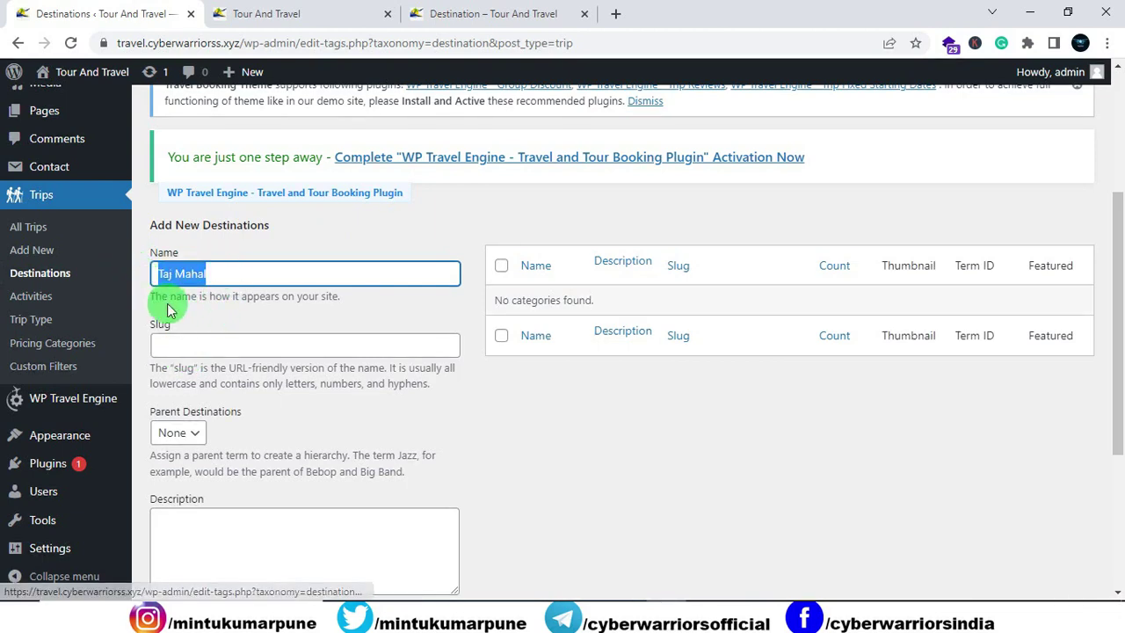
left_click(172, 347)
type("Taj Mahal")
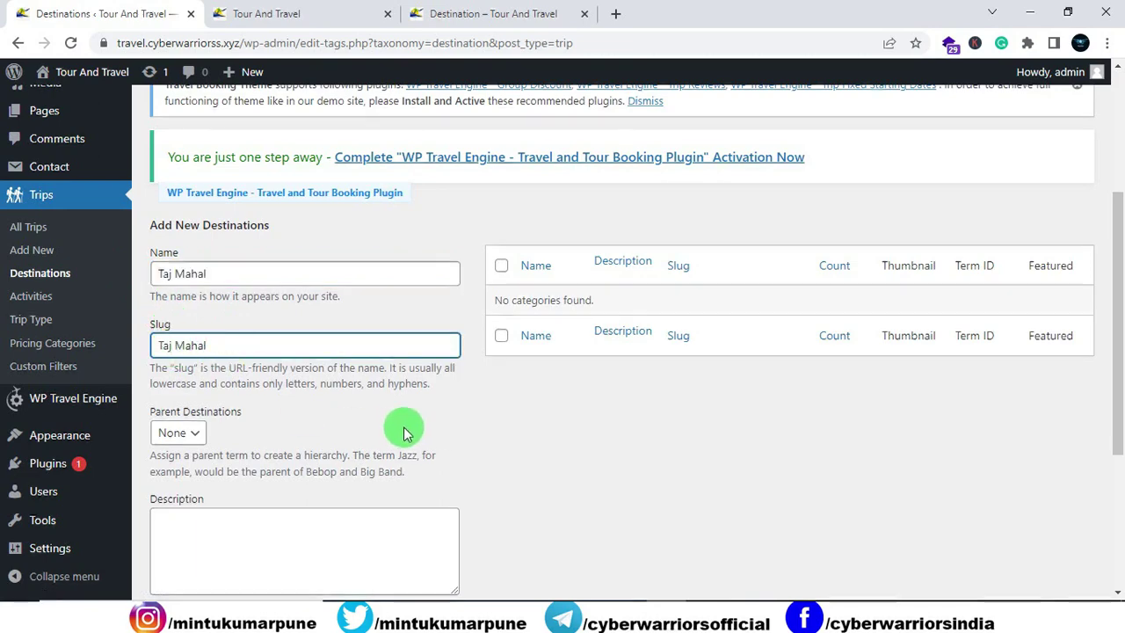
Step: Glance at the sample packages on the live page, switch to Notepad, and copy the whole Lorem Ipsum paragraph
scroll(387, 429, "up", 1)
scroll(380, 423, "down", 3)
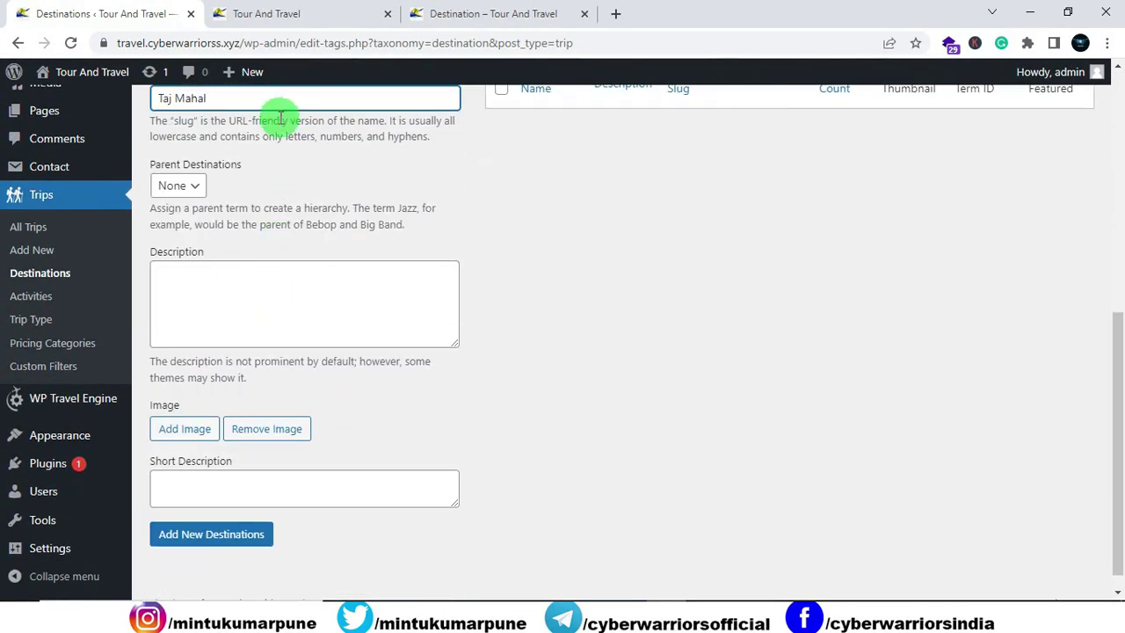
left_click(458, 19)
left_click(352, 21)
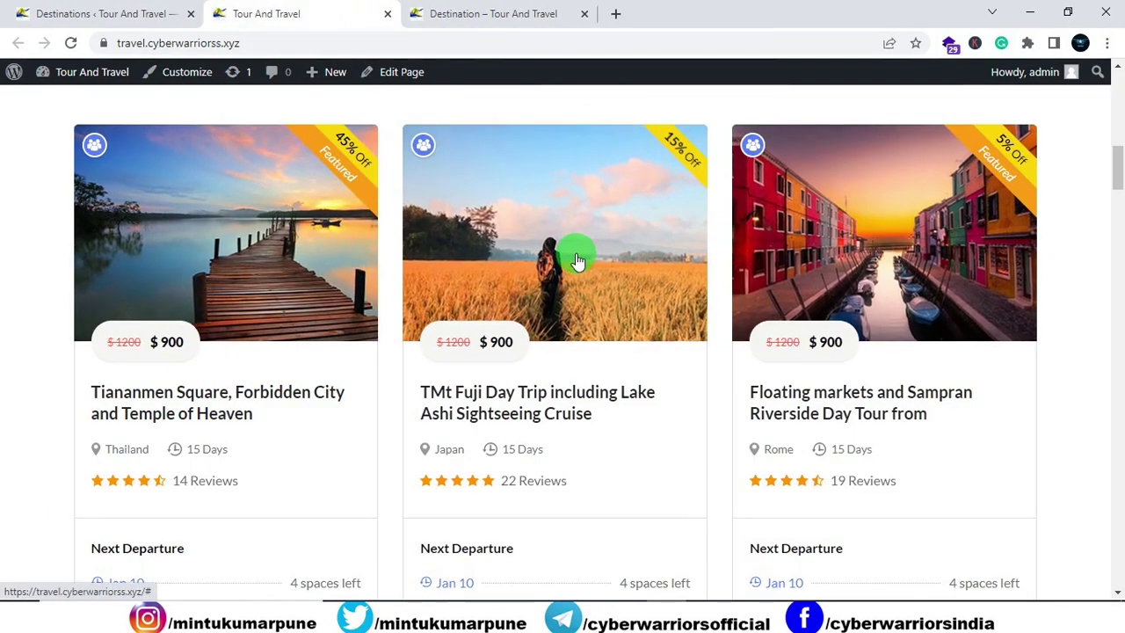
left_click(114, 22)
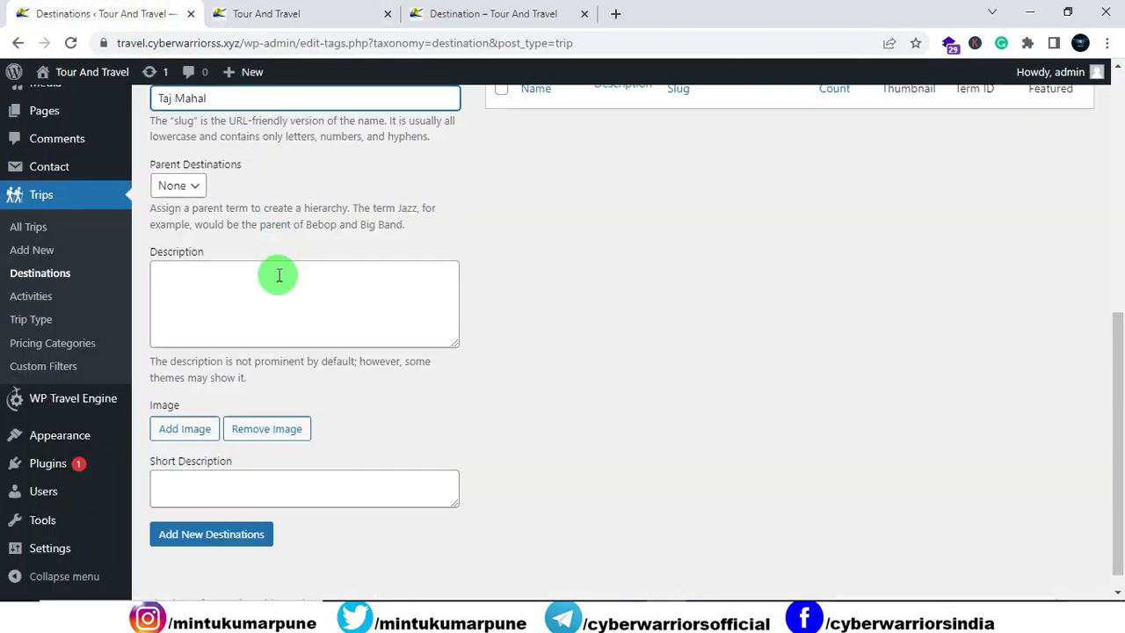
key("alt+Tab")
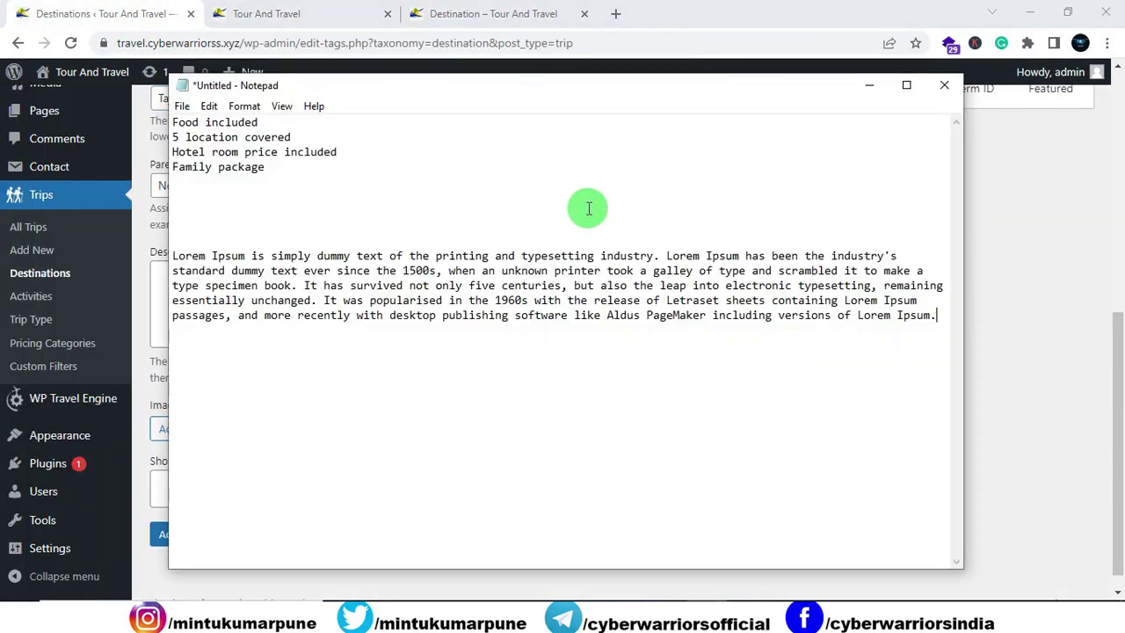
left_click_drag(940, 319, 169, 255)
right_click(209, 272)
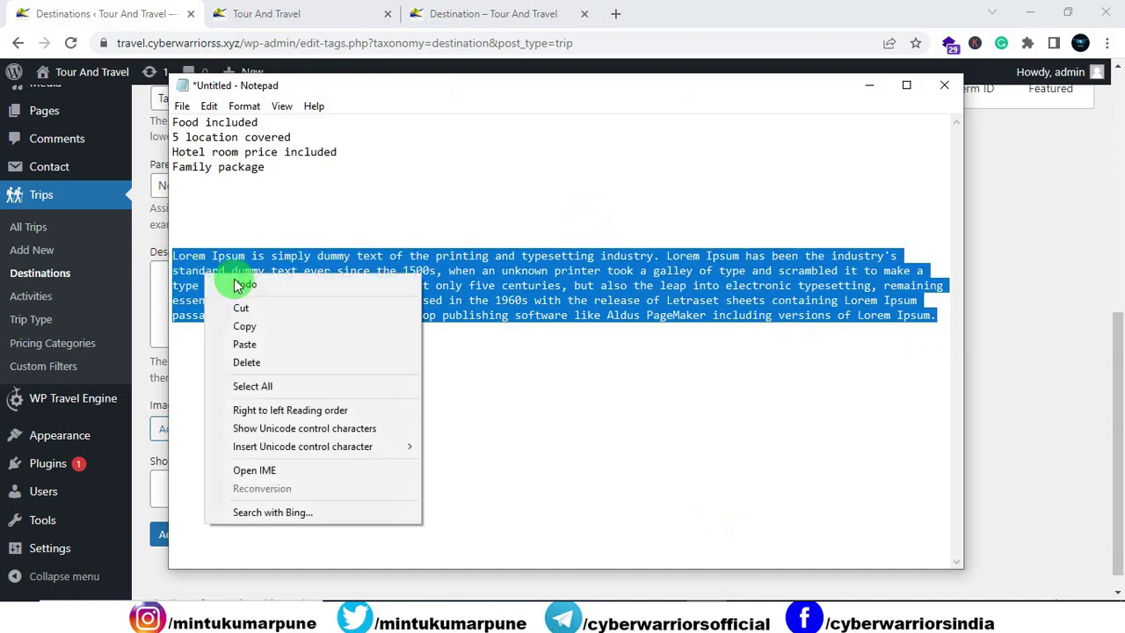
Step: Copy the Lorem Ipsum paragraph from Notepad and paste it as the description of the new Taj Mahal destination in the browser
left_click(255, 322)
key("alt+Tab")
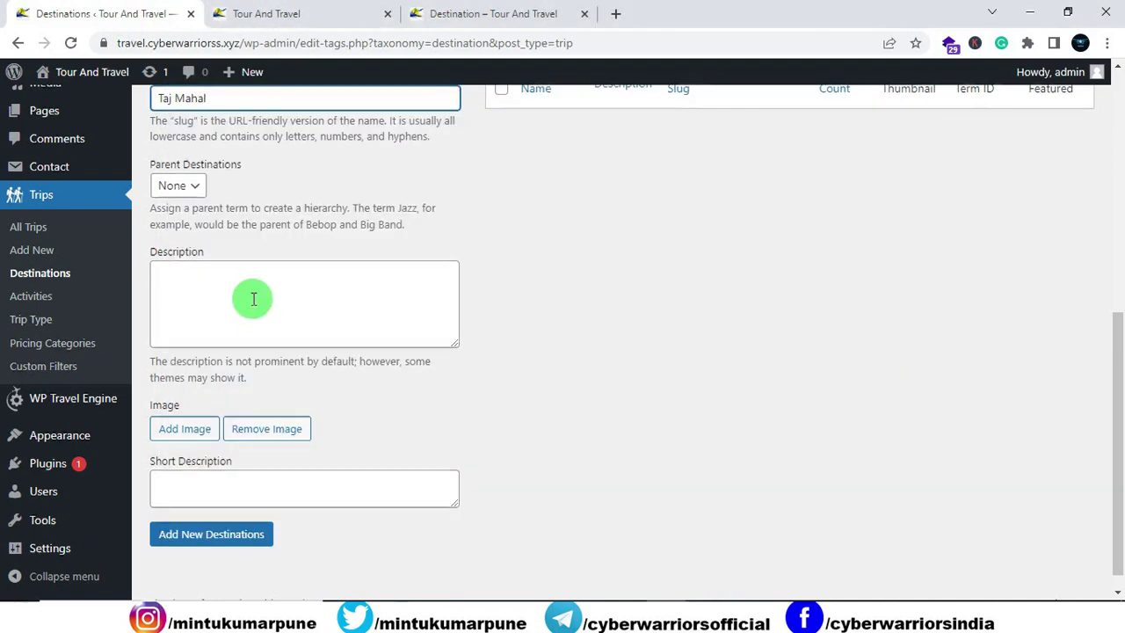
left_click(251, 296)
key("ctrl+v")
scroll(253, 297, "down", 1)
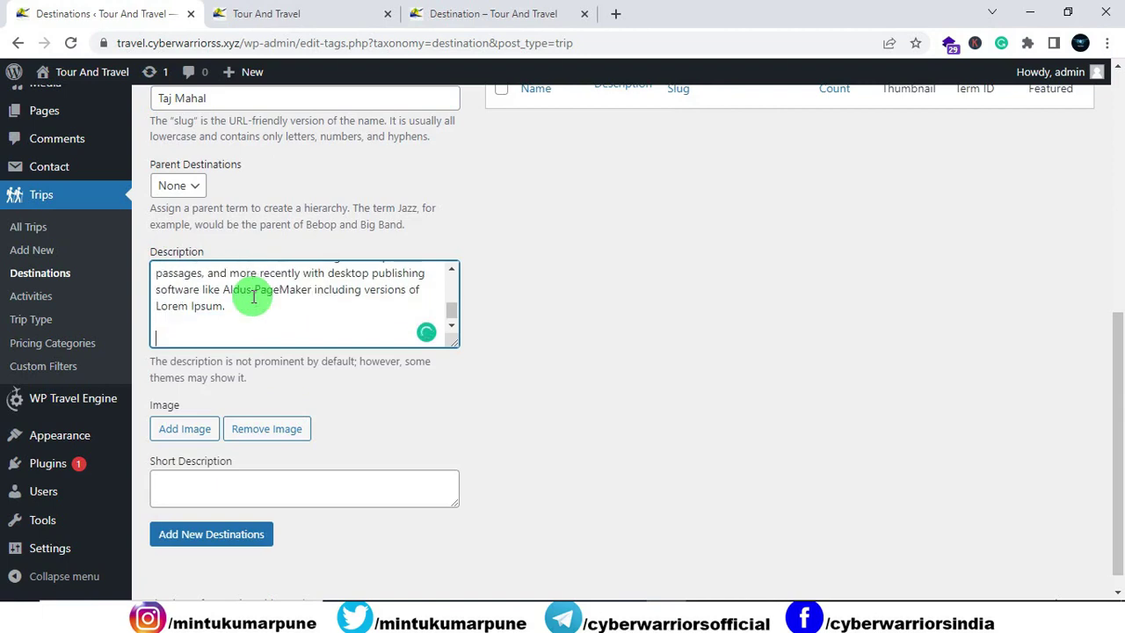
scroll(253, 297, "up", 1)
scroll(253, 297, "down", 1)
scroll(253, 297, "up", 2)
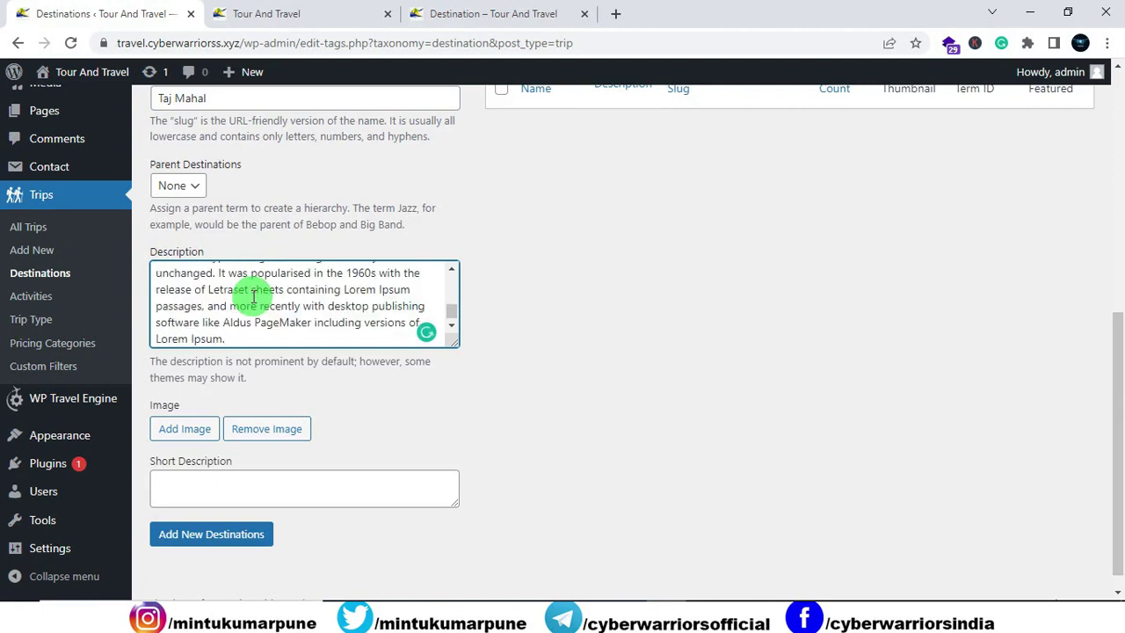
Step: Upload the Taj Mahal photo as the destination's image and add the new destination
left_click(180, 430)
left_click(77, 143)
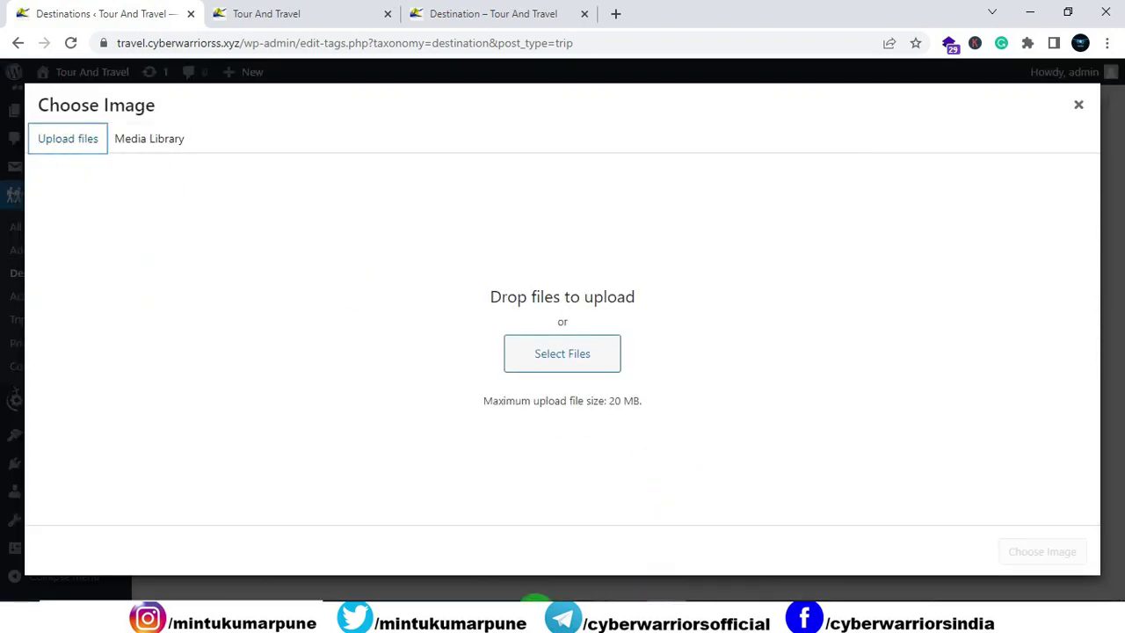
left_click(462, 599)
left_click_drag(455, 214, 531, 359)
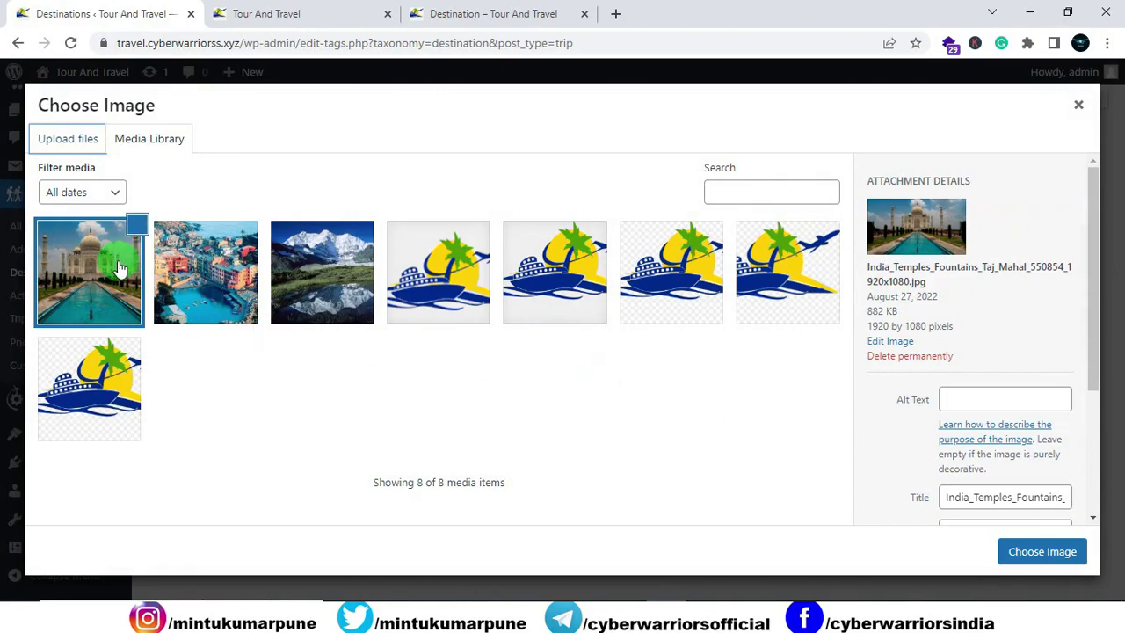
left_click(1044, 555)
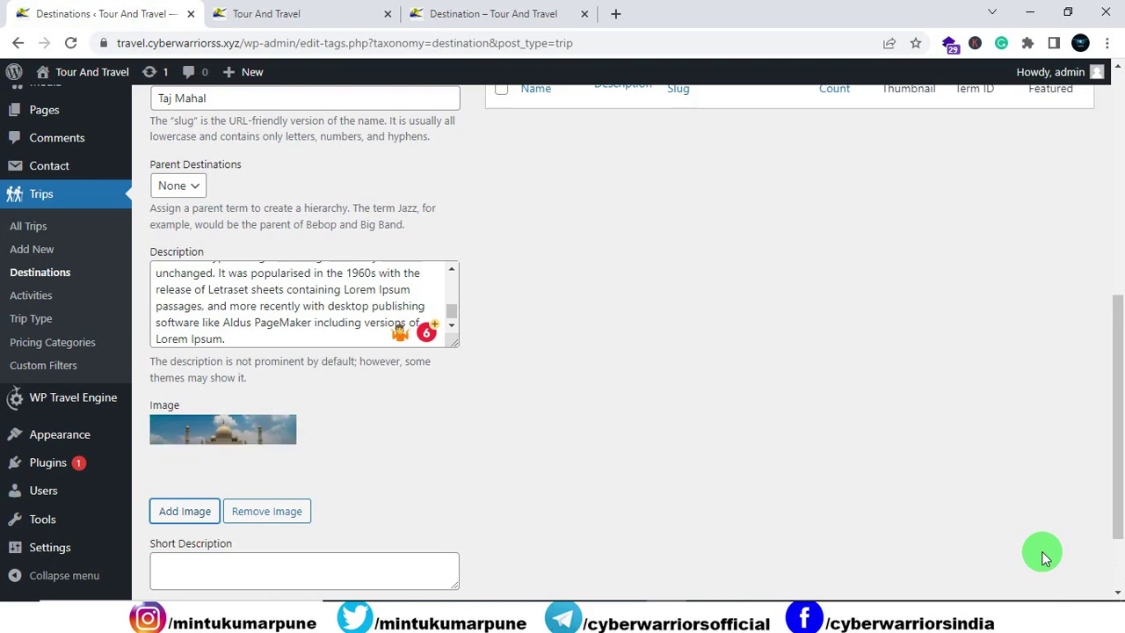
scroll(769, 470, "down", 2)
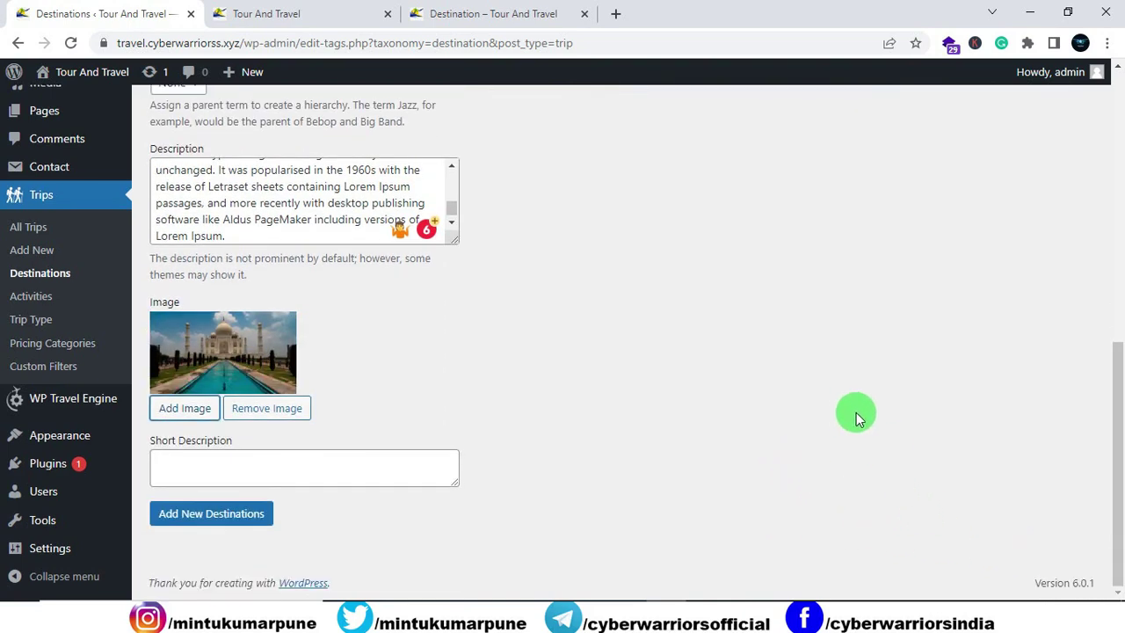
left_click(207, 522)
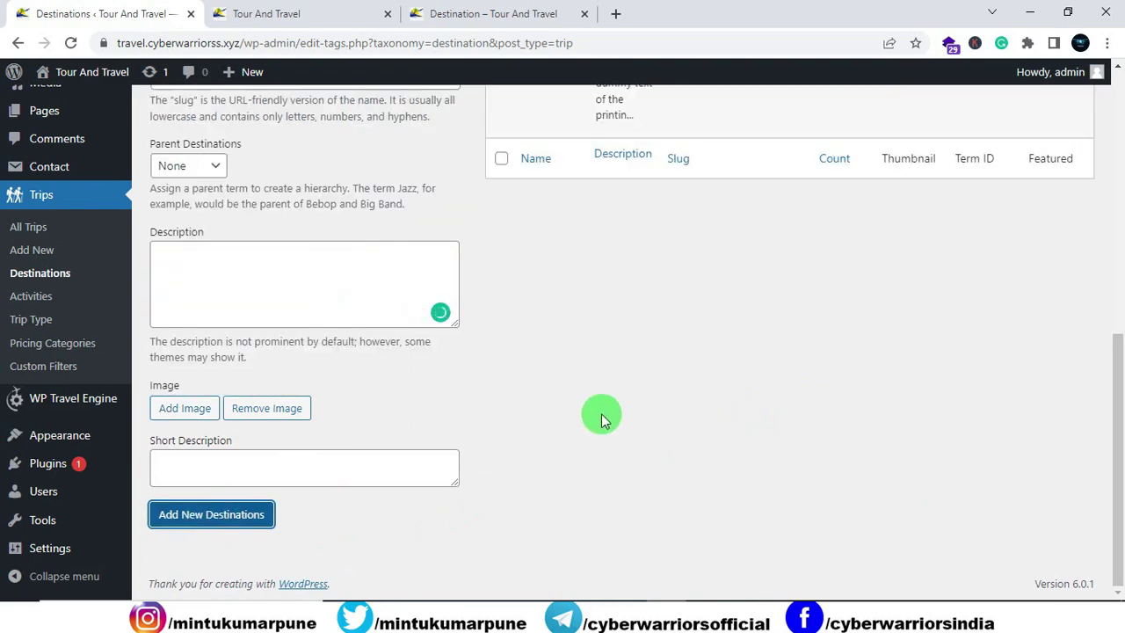
Step: Examine the Taj Mahal entry in the destinations list and compare it with the package cards on the site's home page
scroll(604, 414, "up", 5)
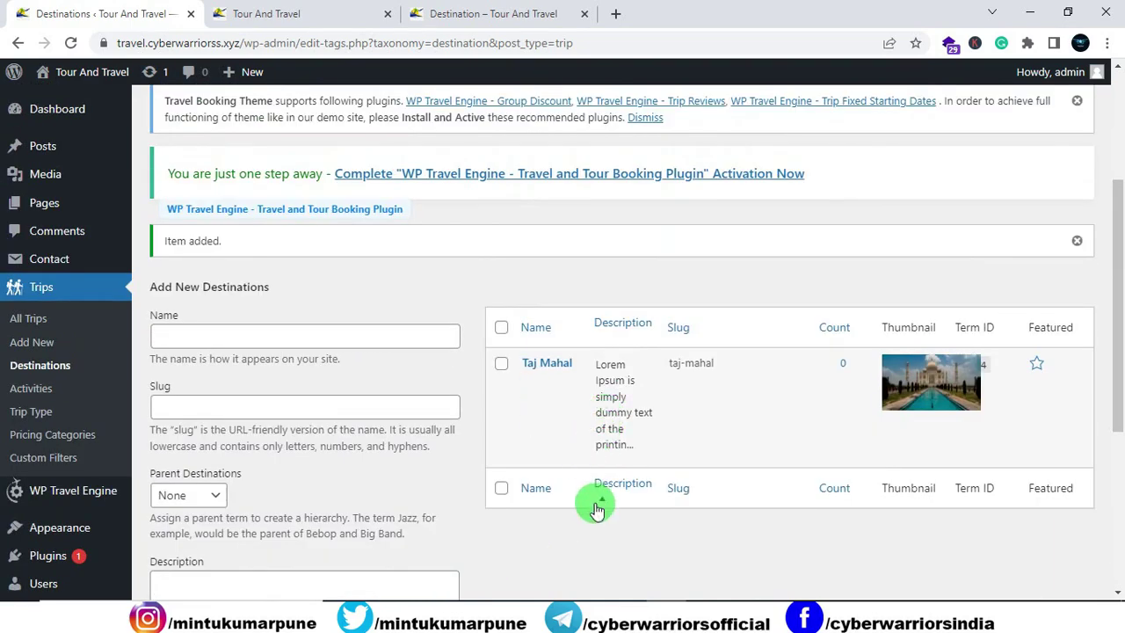
mouse_move(555, 393)
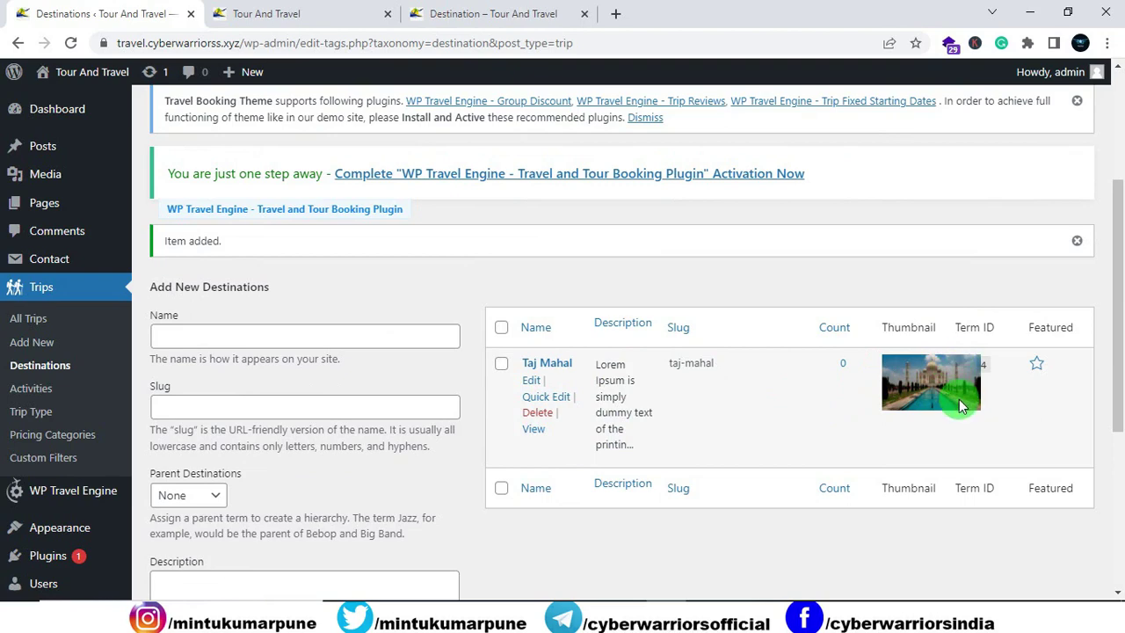
left_click(341, 15)
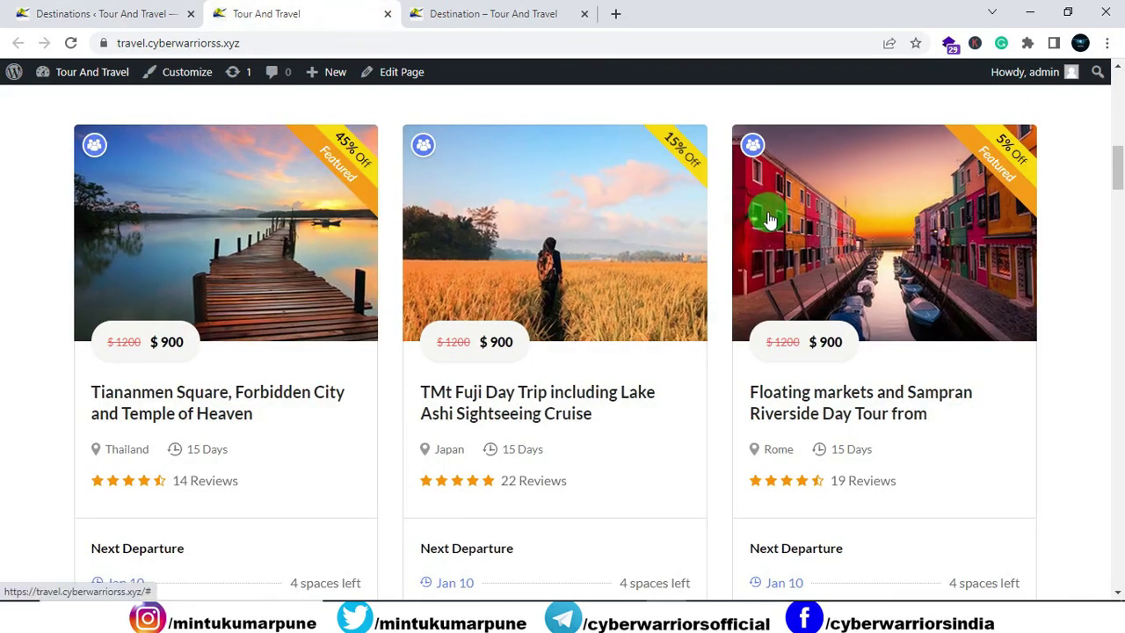
scroll(769, 220, "down", 1)
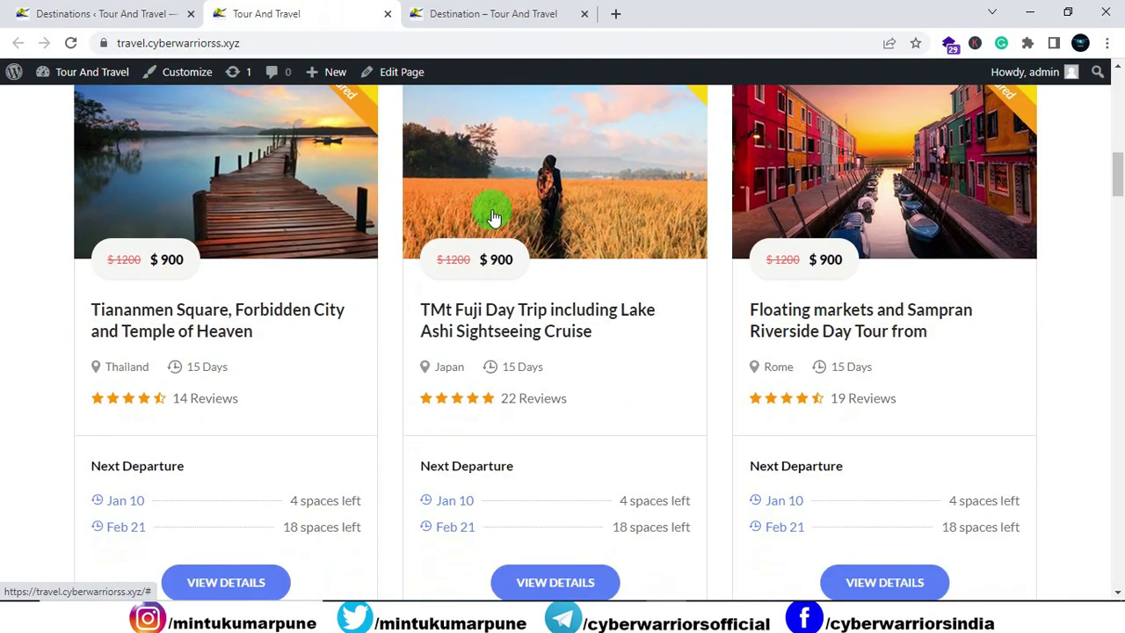
scroll(817, 192, "down", 7)
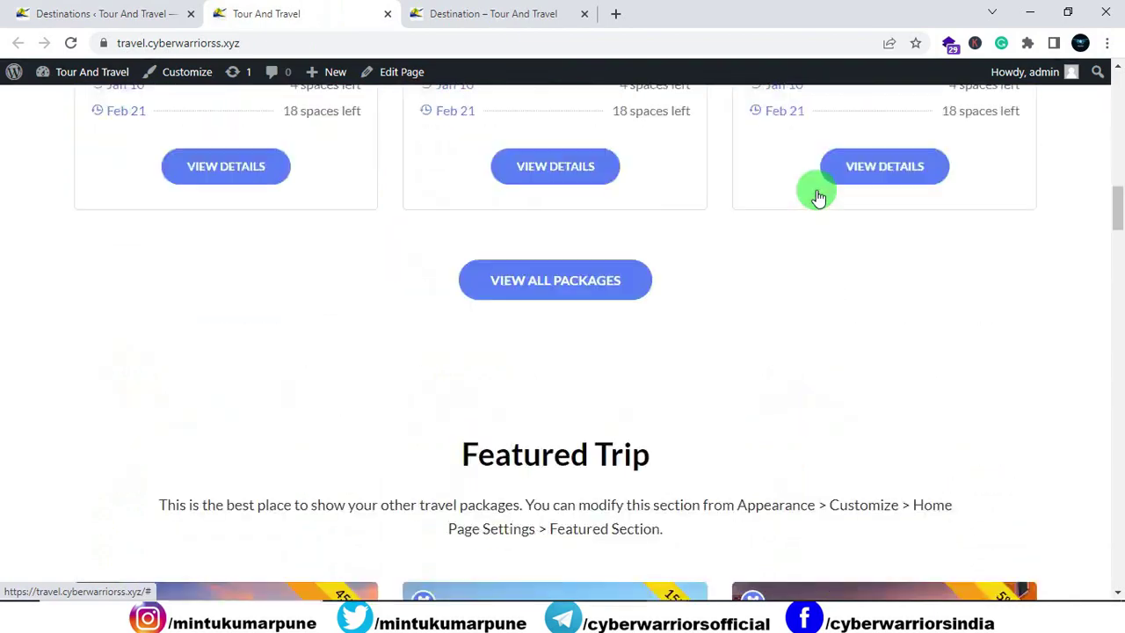
scroll(244, 289, "down", 3)
scroll(244, 289, "up", 9)
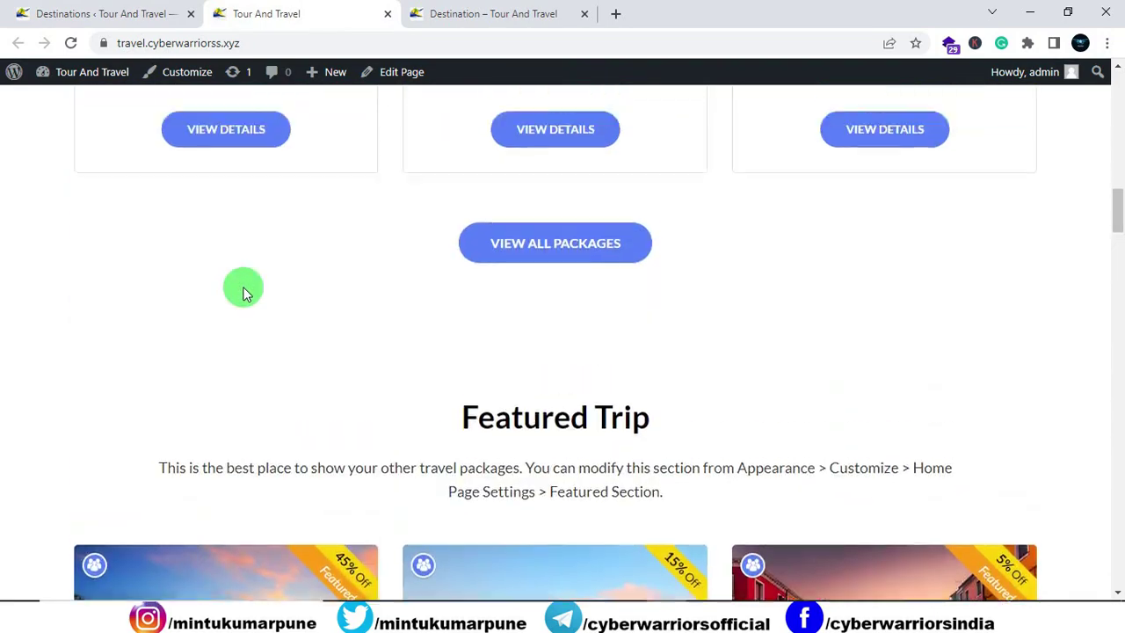
left_click(149, 12)
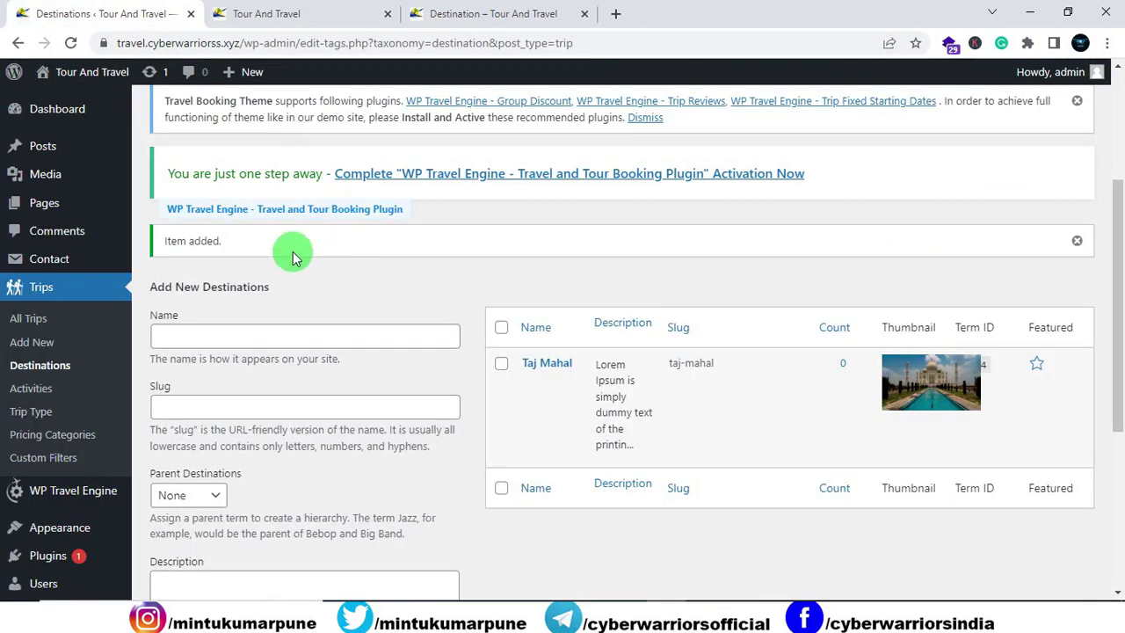
left_click(299, 16)
scroll(389, 203, "up", 4)
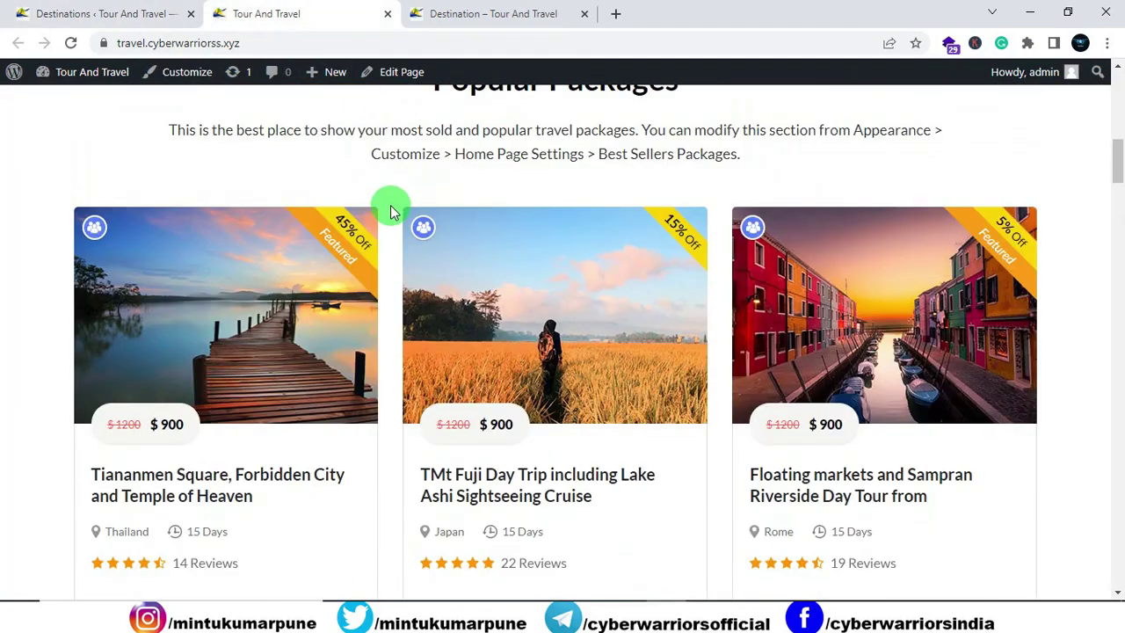
key("ctrl+shift+Tab")
mouse_move(912, 396)
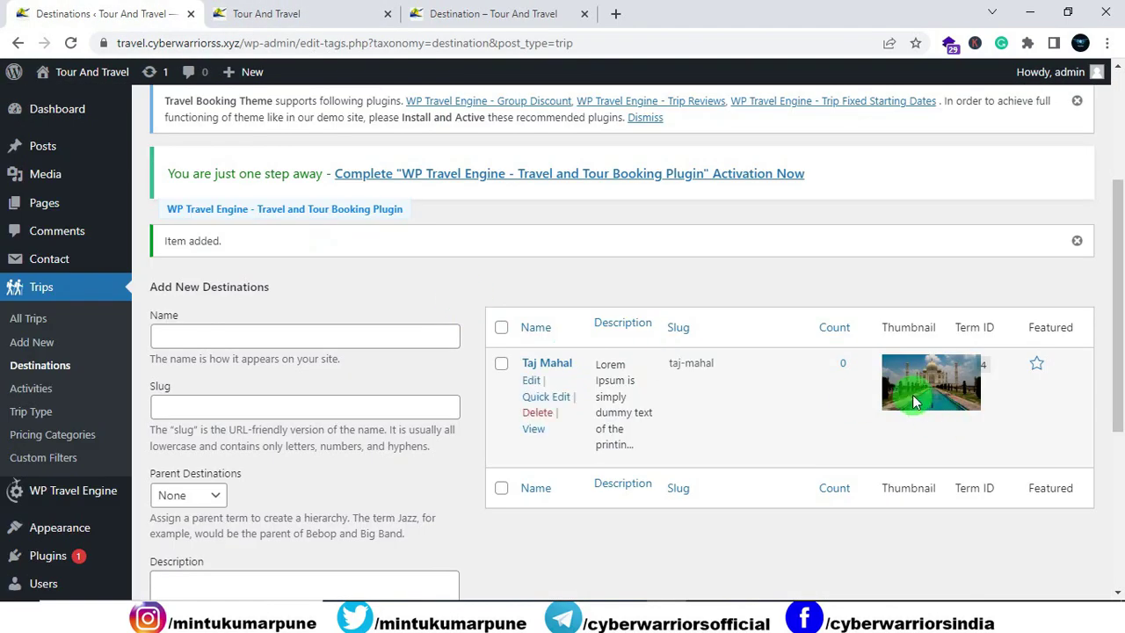
Step: Reload the site's home page and Destination page and check whether the new destination is displayed there
left_click(356, 19)
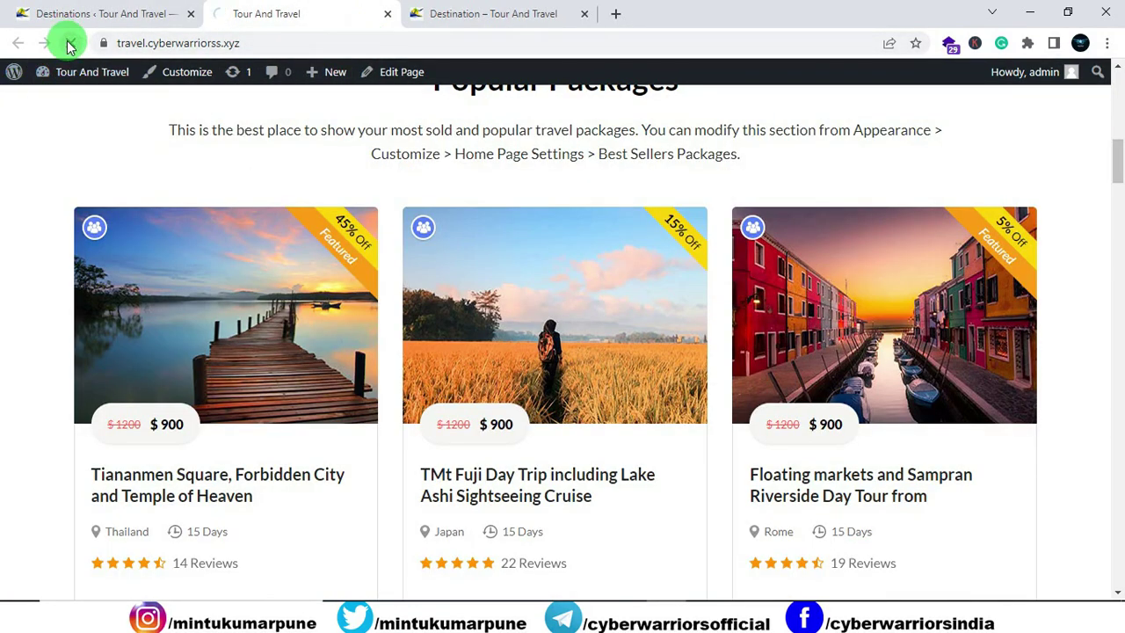
left_click(457, 13)
left_click(69, 45)
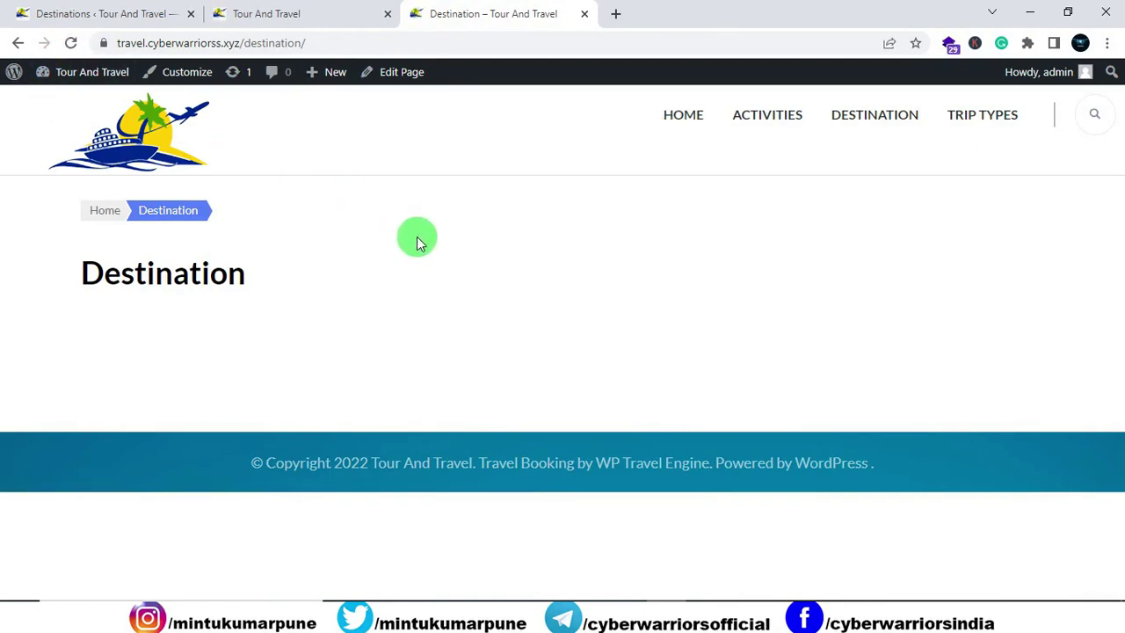
key("ctrl+1")
left_click(334, 16)
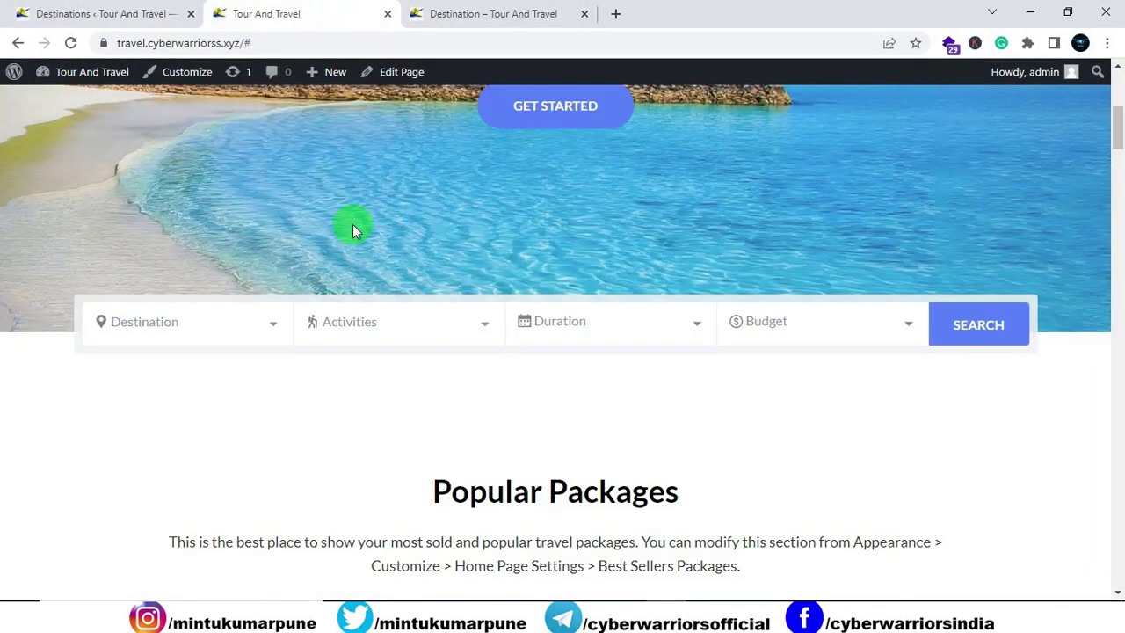
left_click(465, 16)
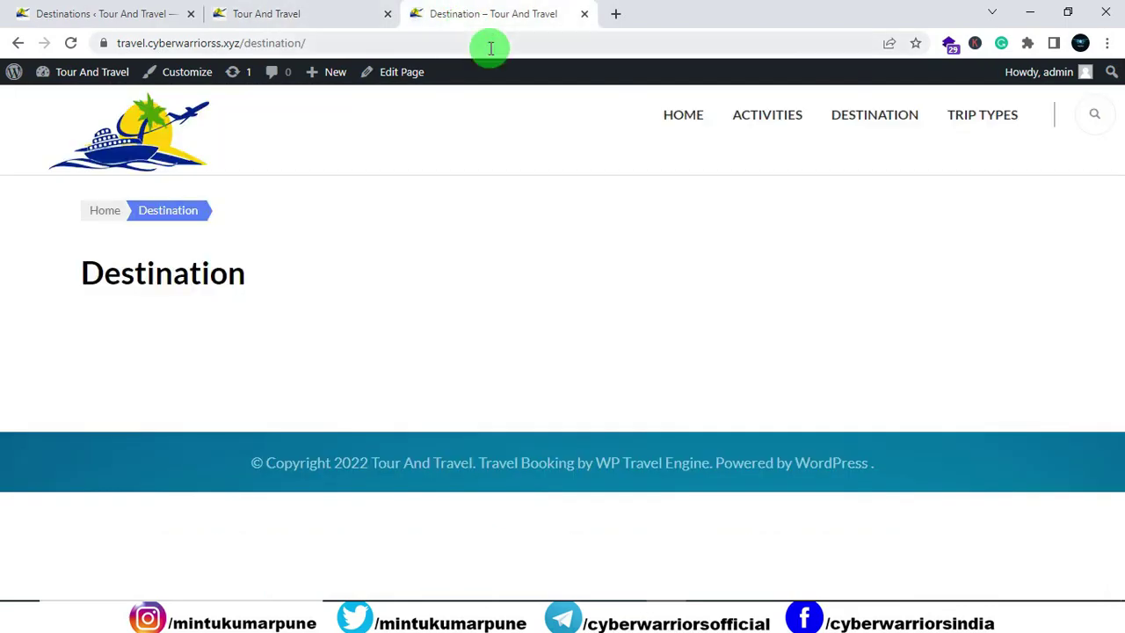
left_click(326, 15)
scroll(365, 215, "down", 5)
scroll(311, 190, "up", 10)
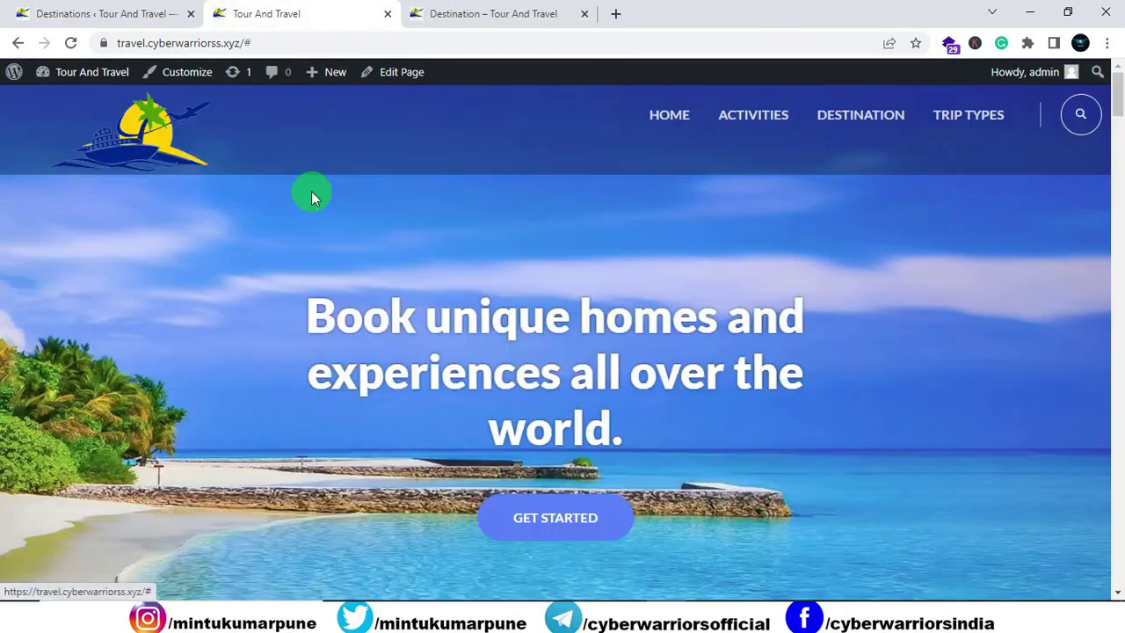
scroll(311, 191, "down", 5)
scroll(311, 191, "down", 5)
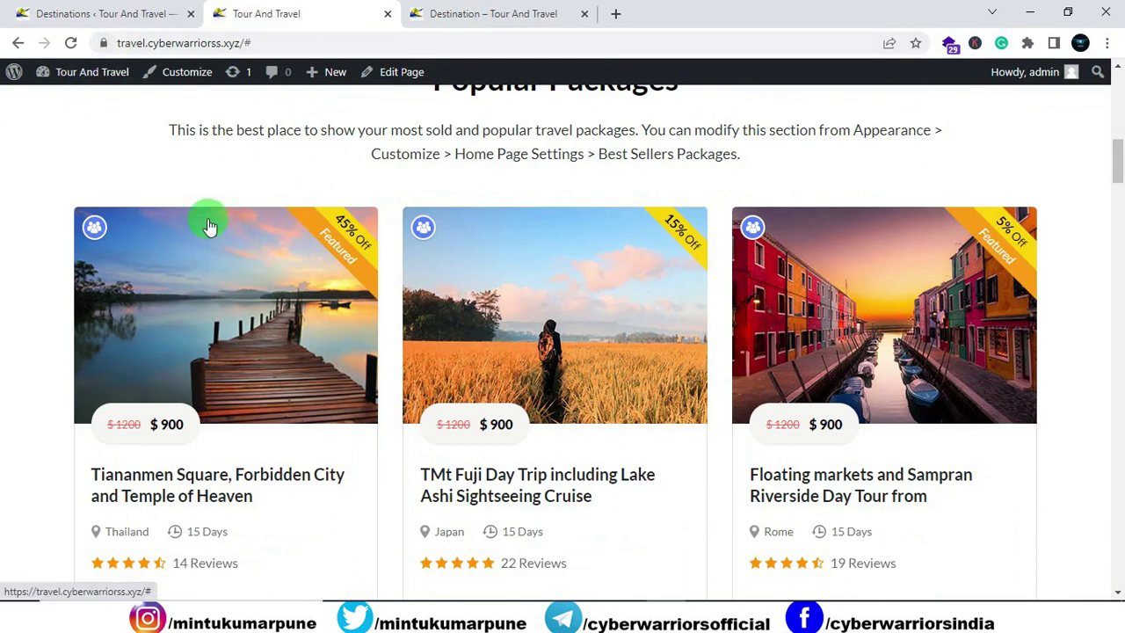
Step: Review the All Trips list in the site's admin area and start adding a new trip
left_click(156, 13)
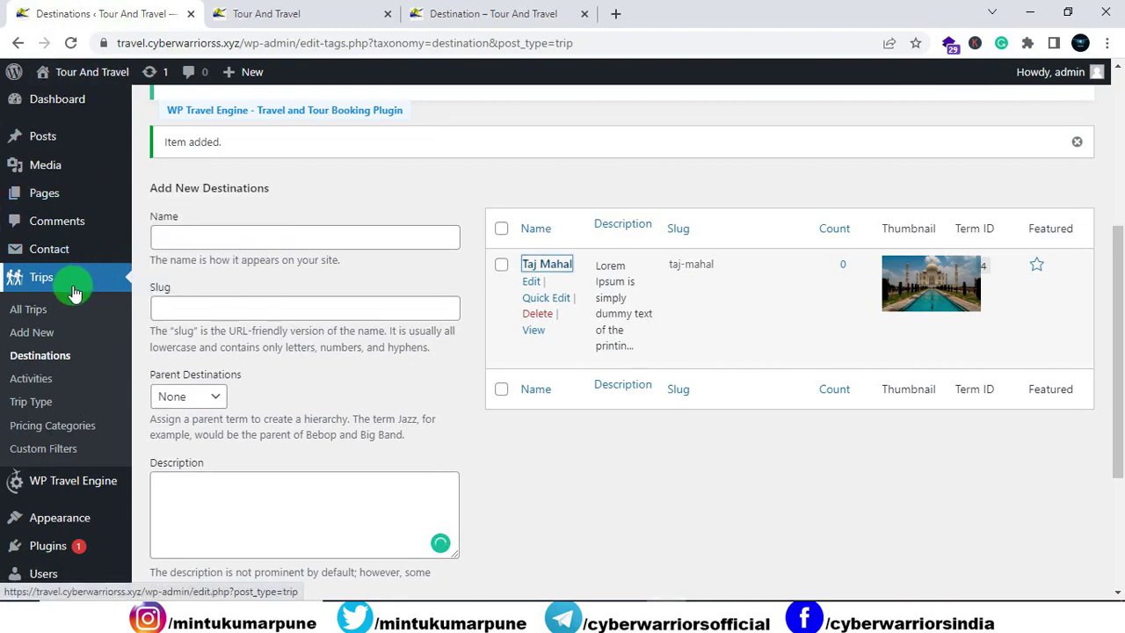
left_click(27, 313)
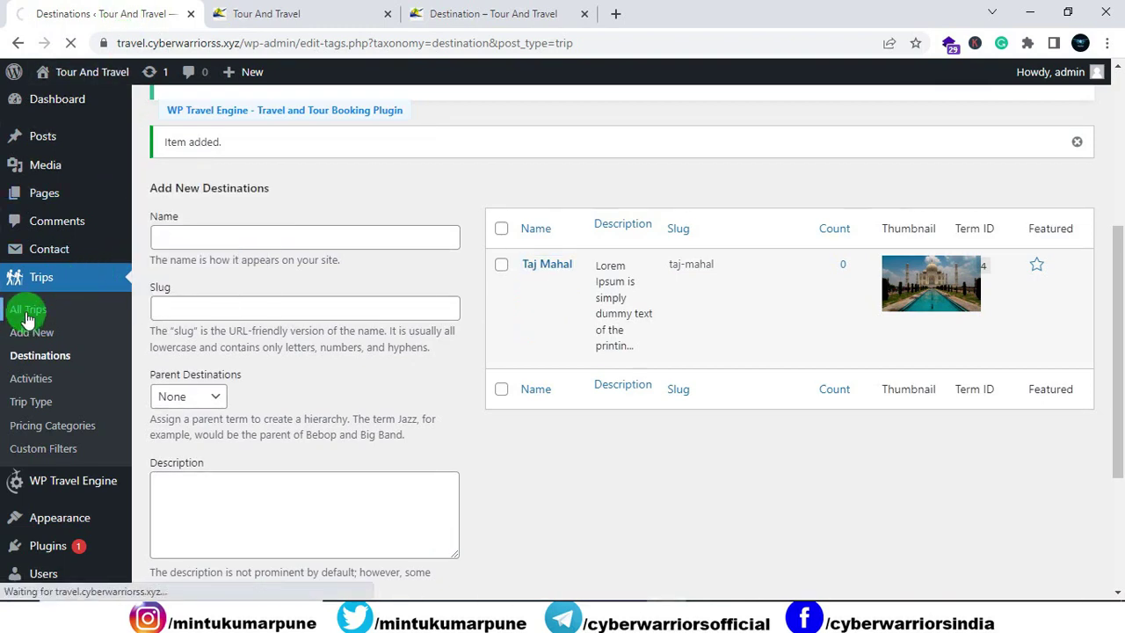
scroll(334, 308, "down", 2)
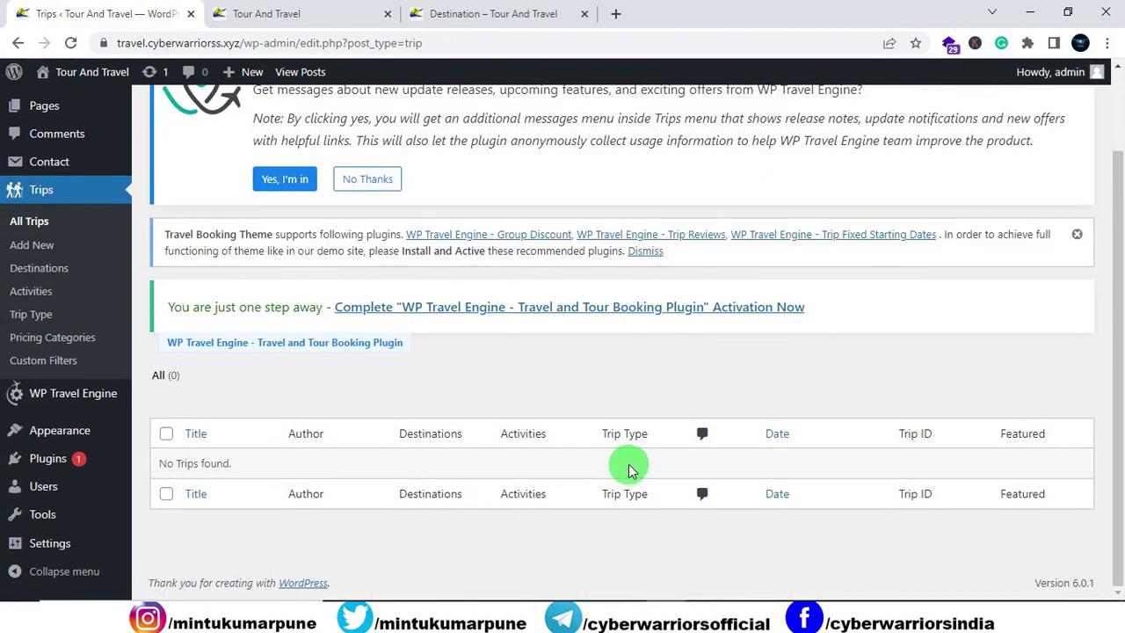
scroll(615, 462, "up", 2)
scroll(369, 290, "down", 2)
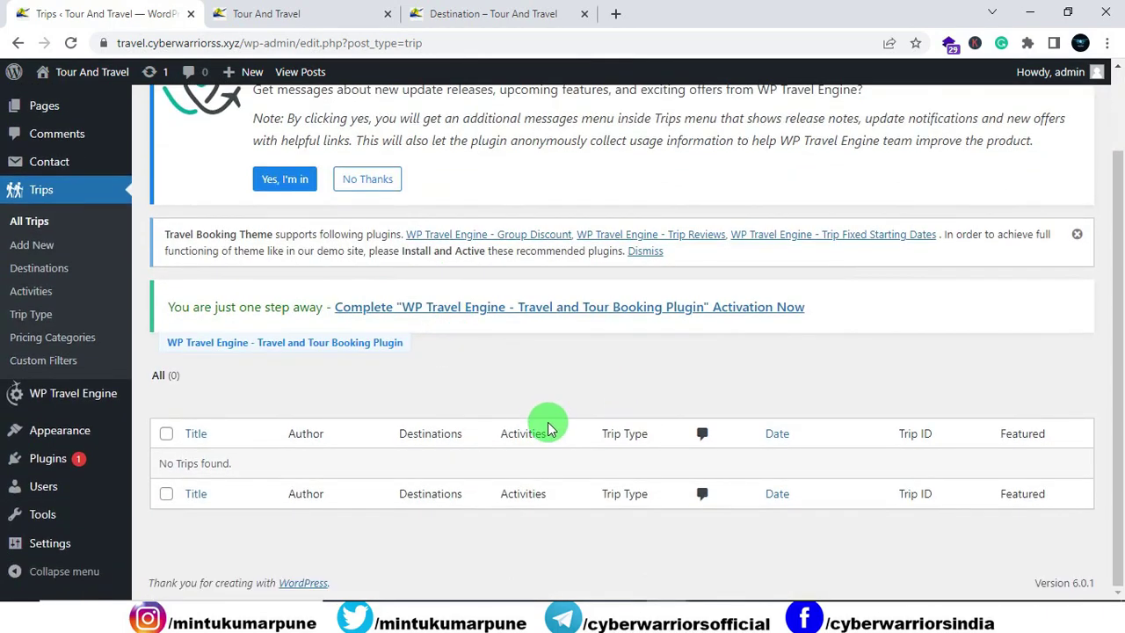
scroll(365, 297, "up", 2)
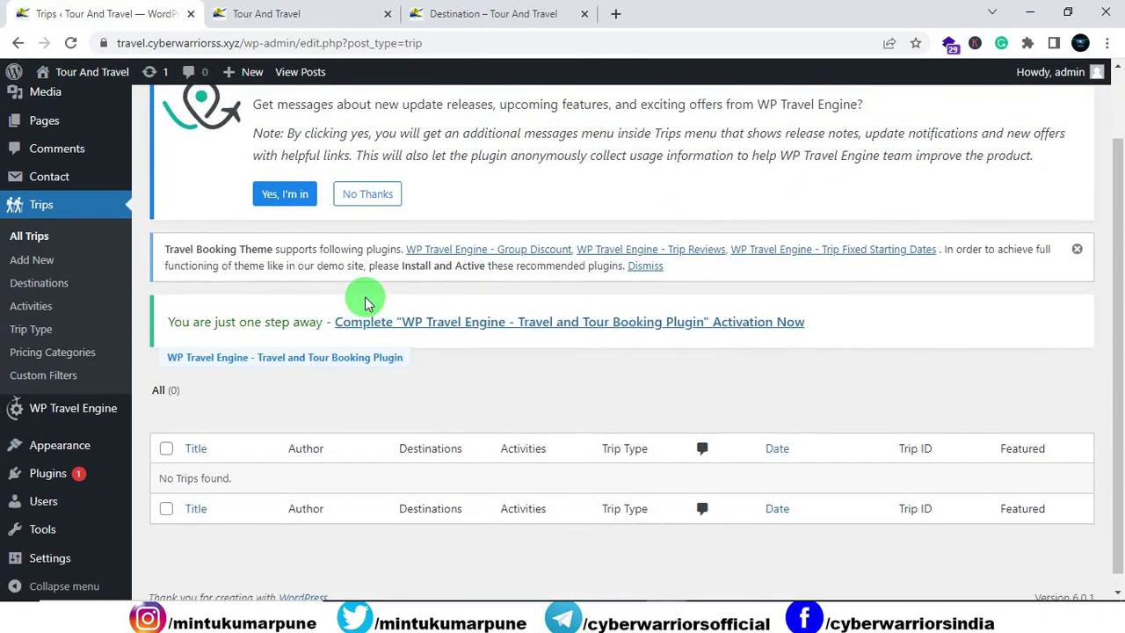
left_click(237, 118)
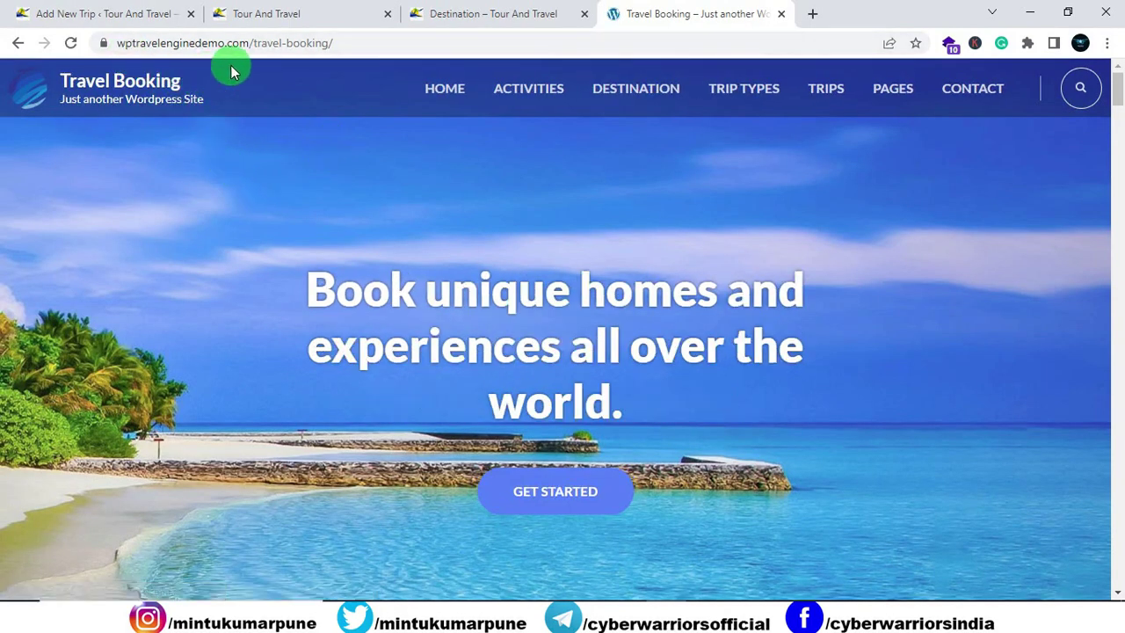
Step: Find the Holiday Inn Express Hotel package on the Travel Booking demo home page and open its trip page
scroll(400, 166, "down", 10)
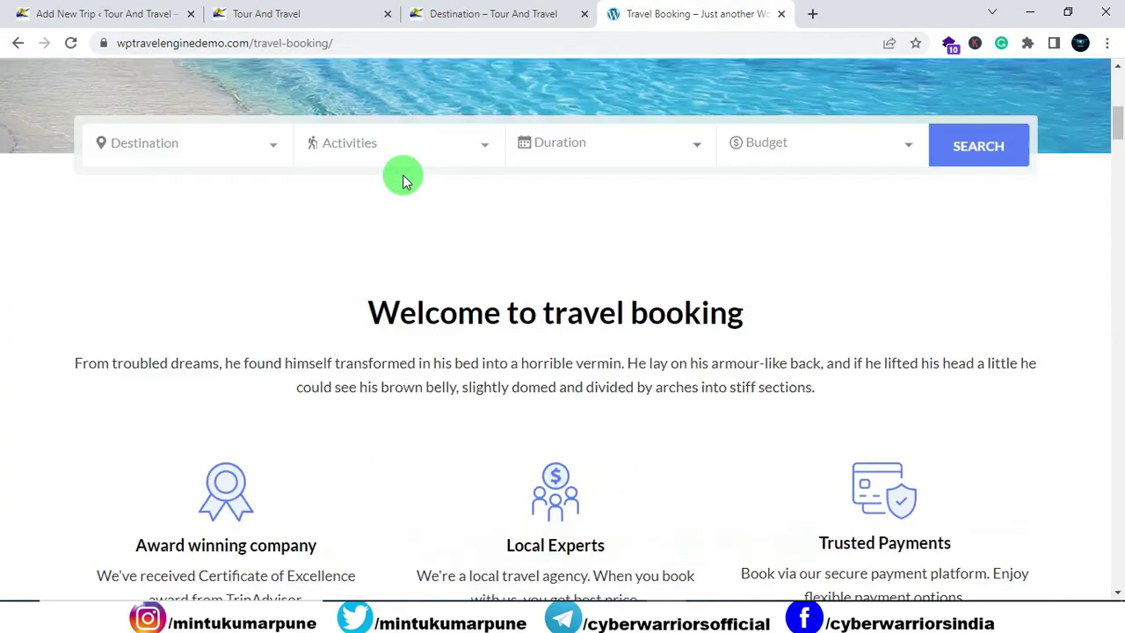
scroll(403, 167, "down", 8)
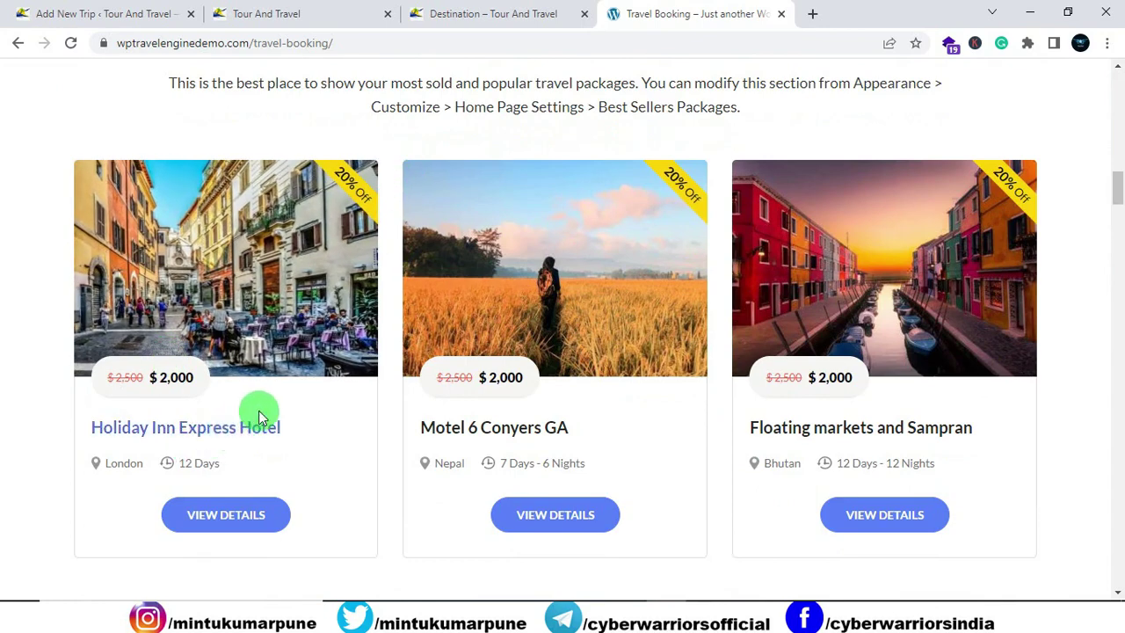
left_click(220, 275)
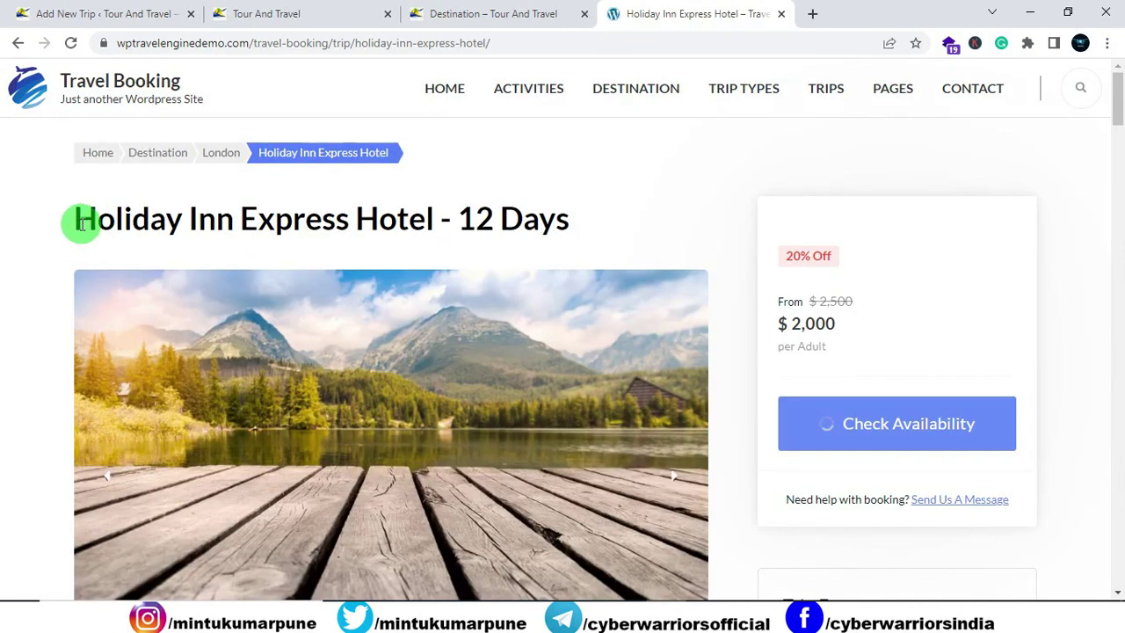
Step: Copy the heading "Holiday Inn Express Hotel - 12 Days" from the demo page and paste it as the new trip's title
left_click_drag(75, 219, 545, 220)
right_click(562, 220)
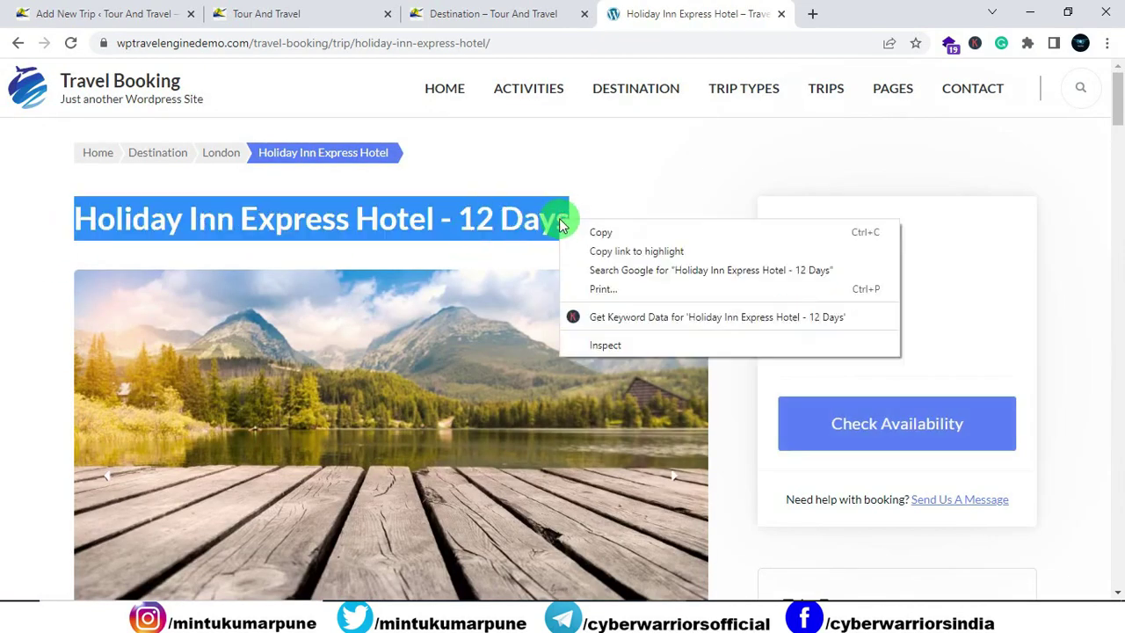
left_click(572, 231)
left_click(123, 15)
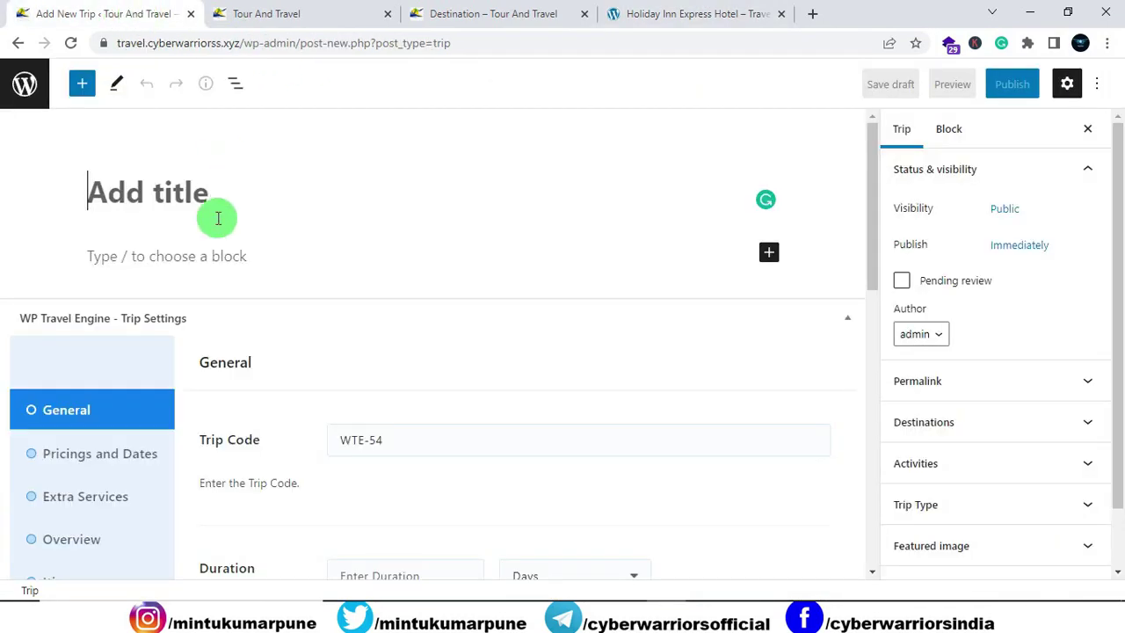
right_click(156, 202)
left_click(197, 330)
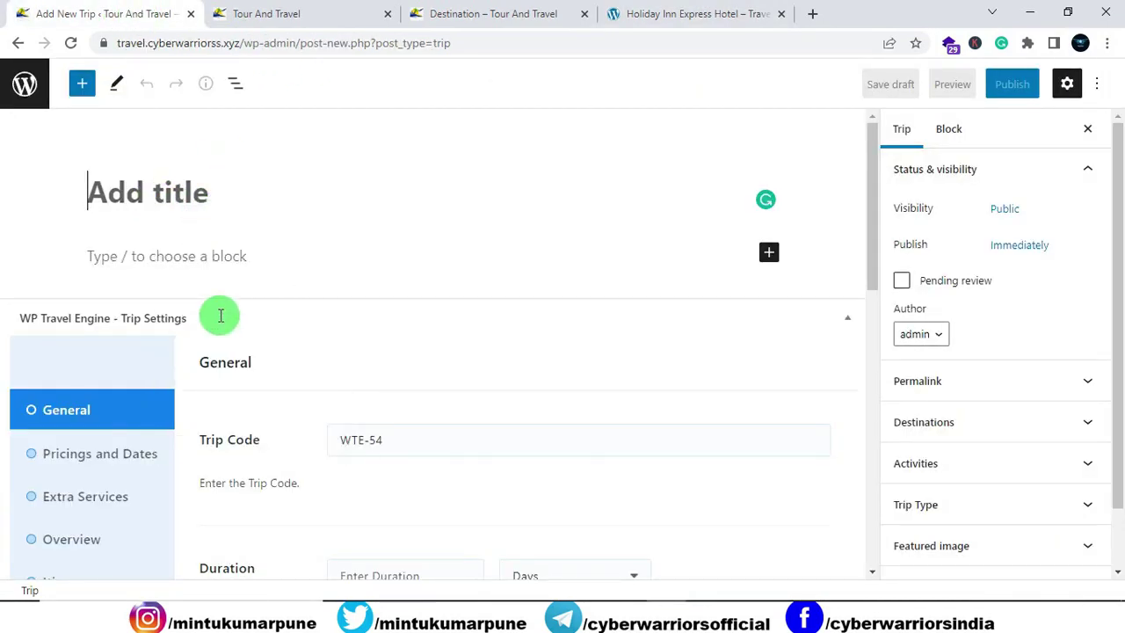
Step: Copy the three description paragraphs about the Tiananmen gate from the demo trip page and paste them into the new trip's body
left_click(615, 13)
scroll(451, 260, "down", 8)
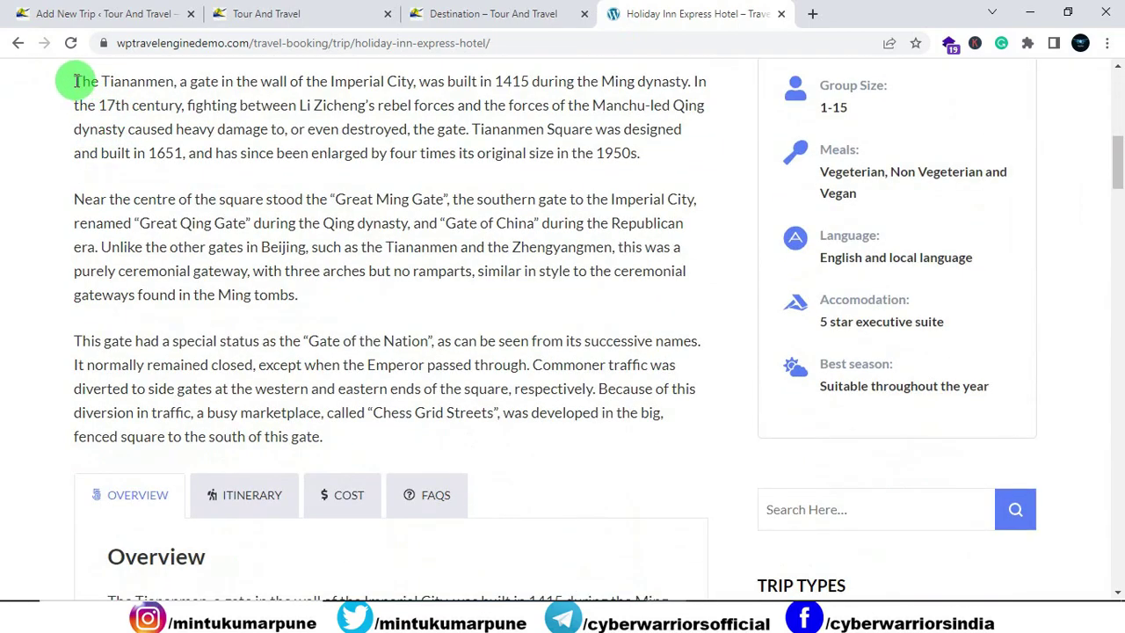
left_click_drag(76, 80, 390, 439)
right_click(307, 369)
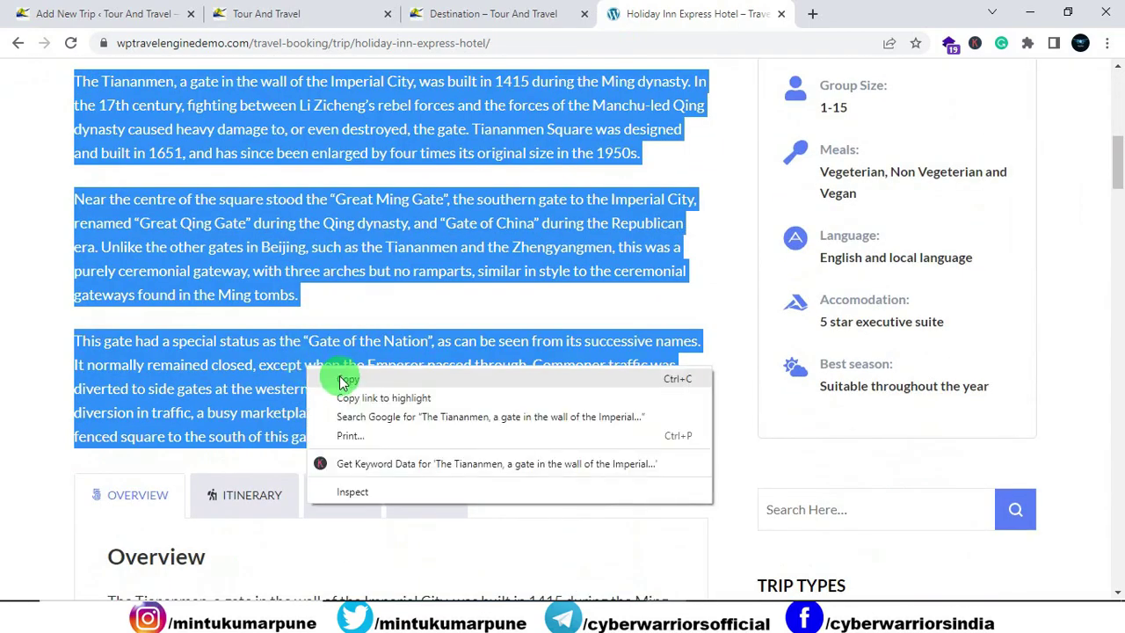
left_click(343, 379)
left_click(120, 13)
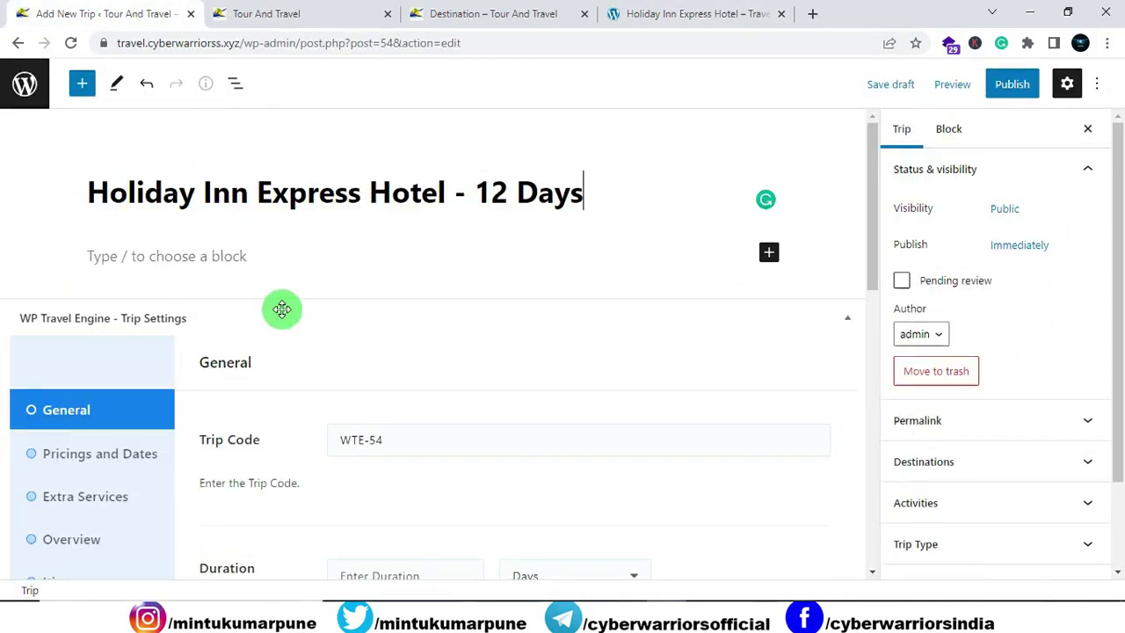
right_click(186, 256)
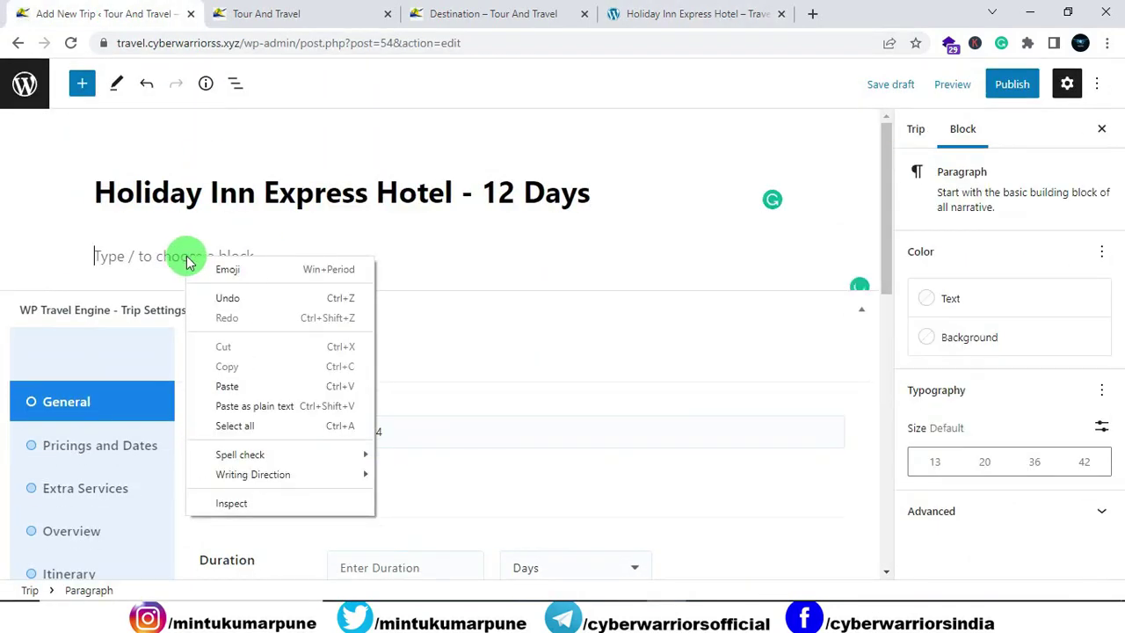
left_click(233, 381)
scroll(372, 246, "up", 5)
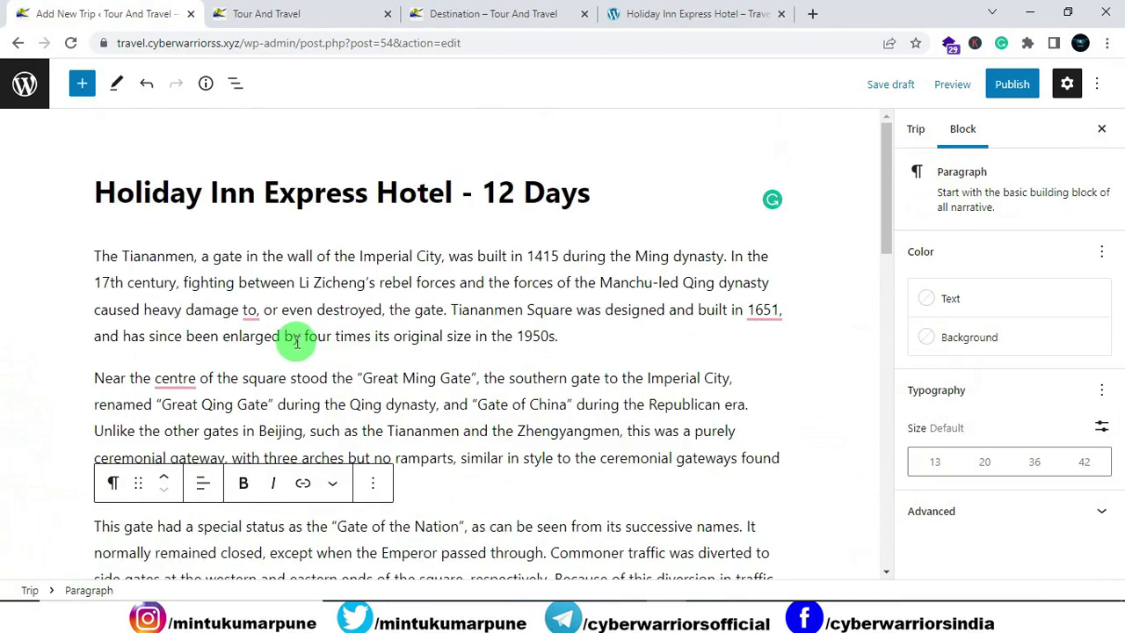
Step: Make the opening words "Near the centre of the s" of the second paragraph bold and italic
left_click_drag(96, 378, 251, 402)
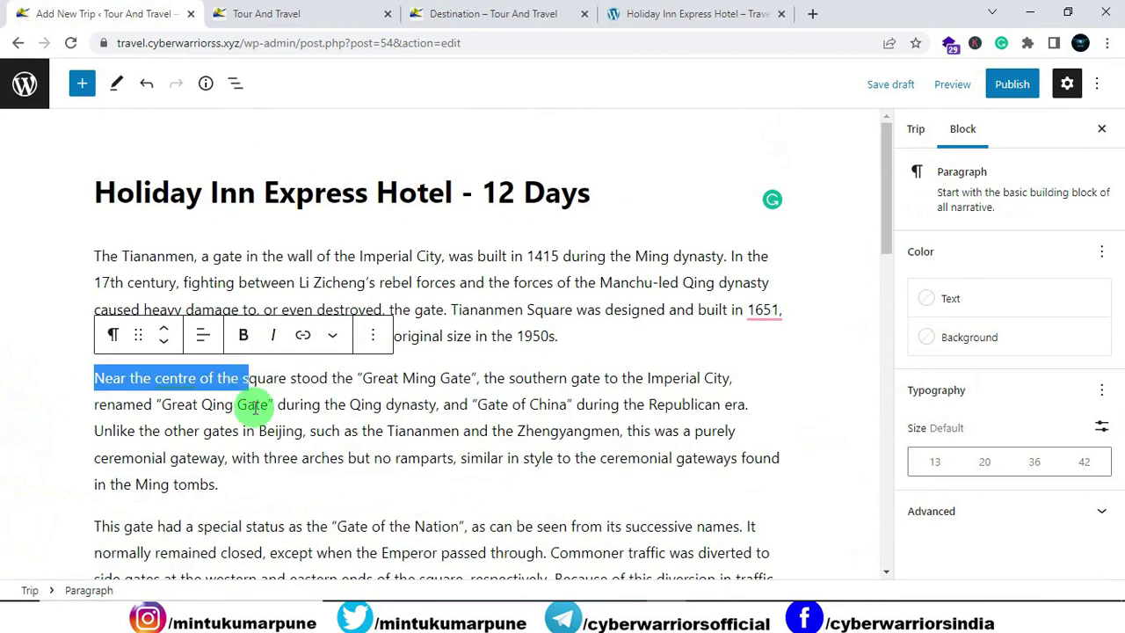
left_click(243, 337)
left_click(274, 340)
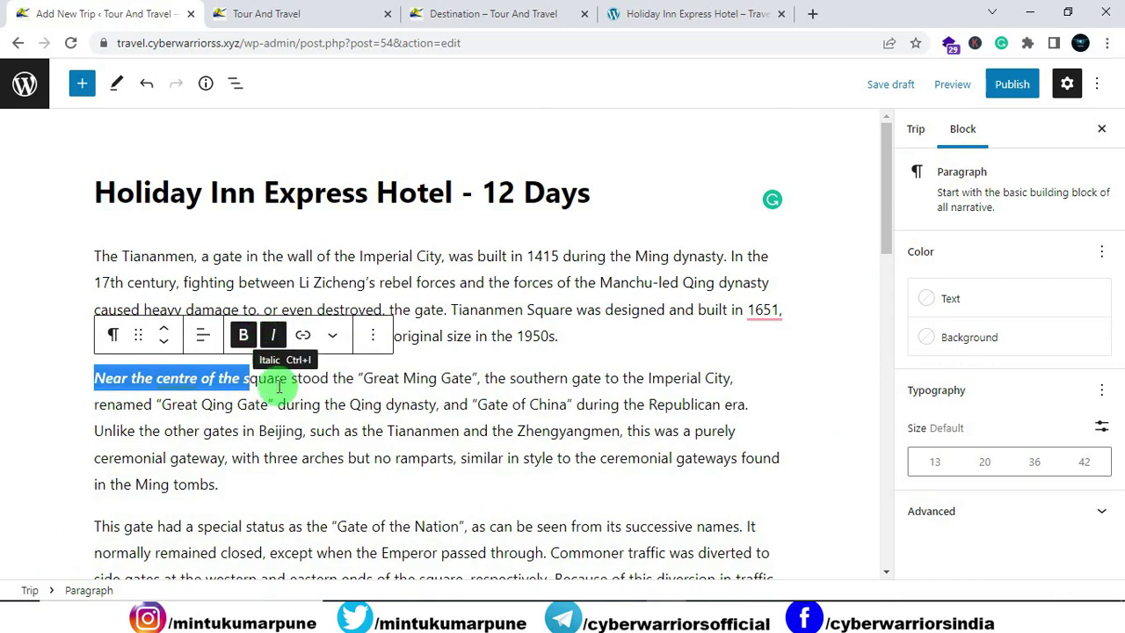
left_click(294, 410)
scroll(293, 421, "down", 5)
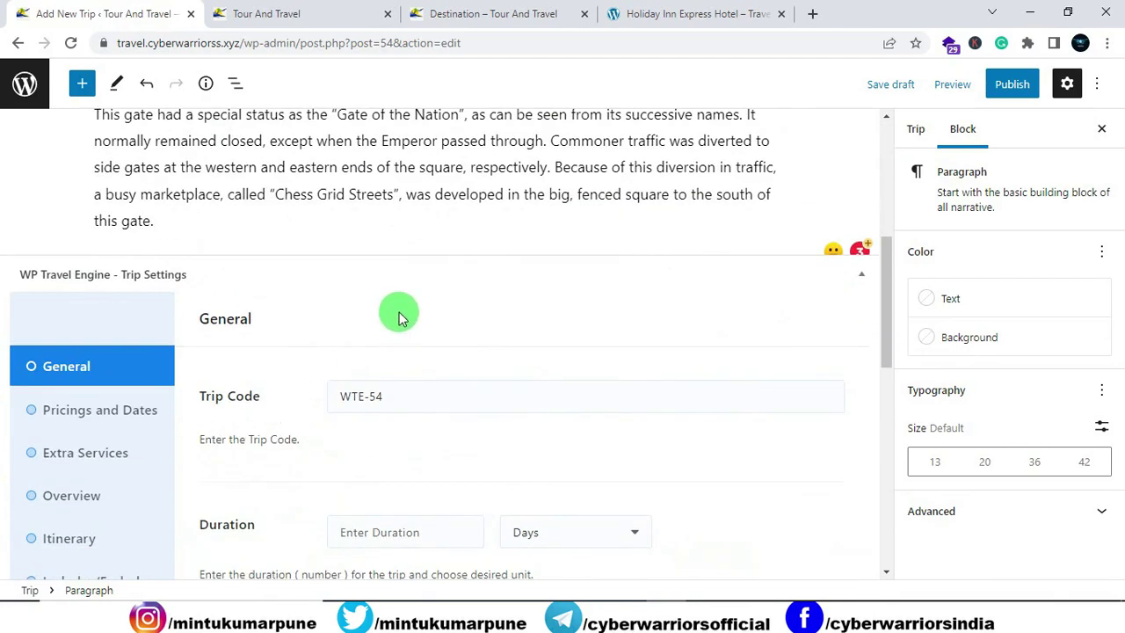
scroll(412, 298, "up", 5)
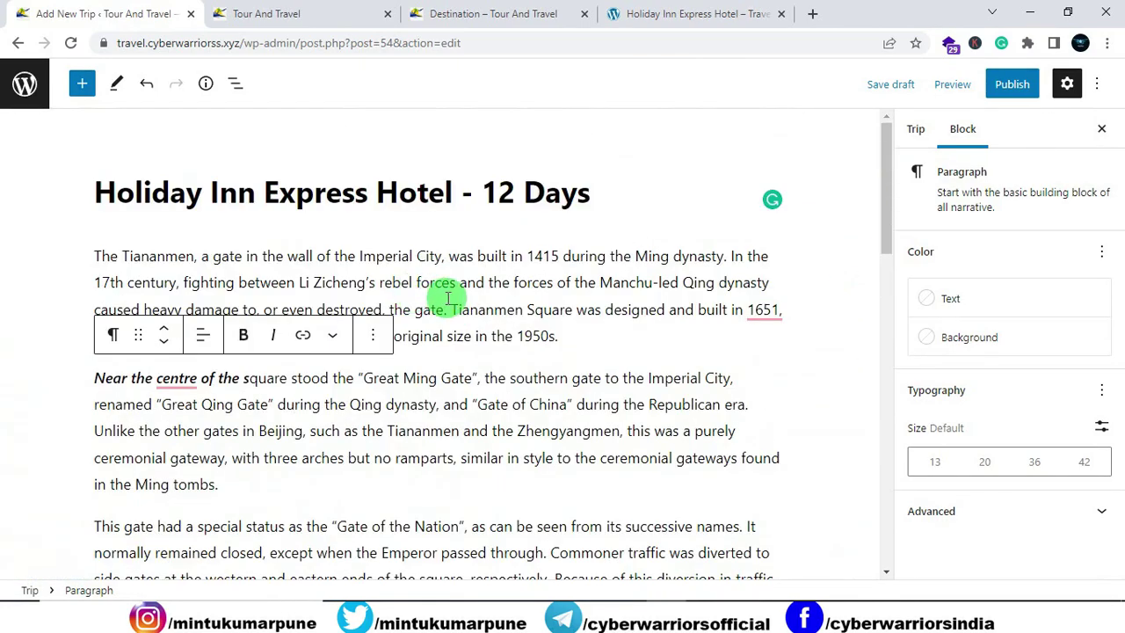
Step: Examine the demo trip's Overview, Itinerary, Cost and FAQs sections and compare them with the new trip's settings sections
left_click(619, 17)
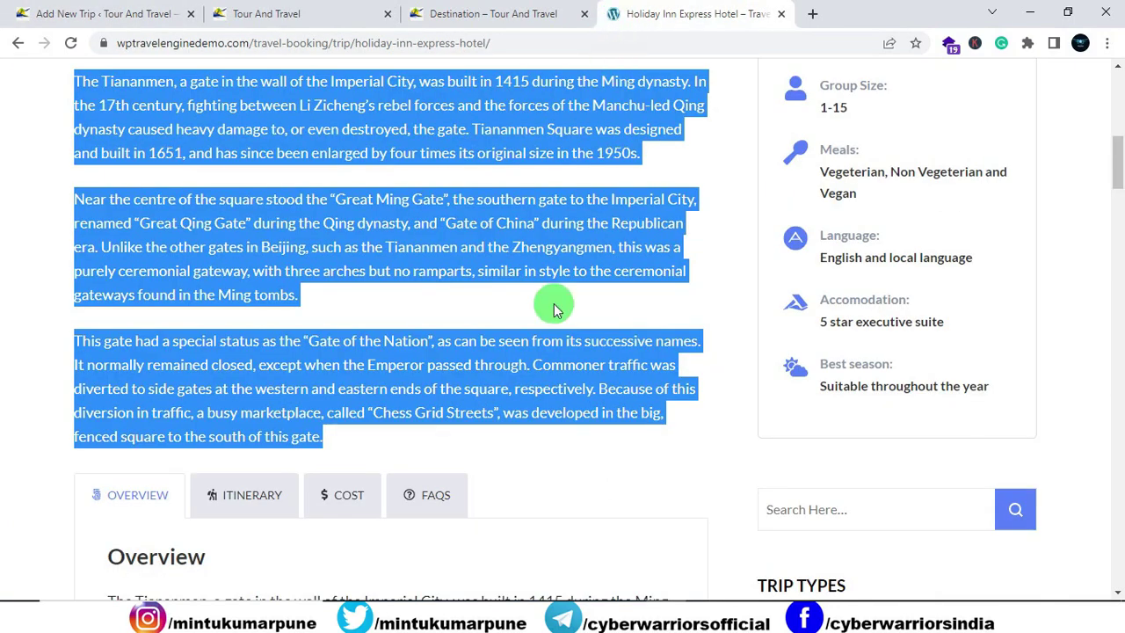
scroll(553, 307, "down", 4)
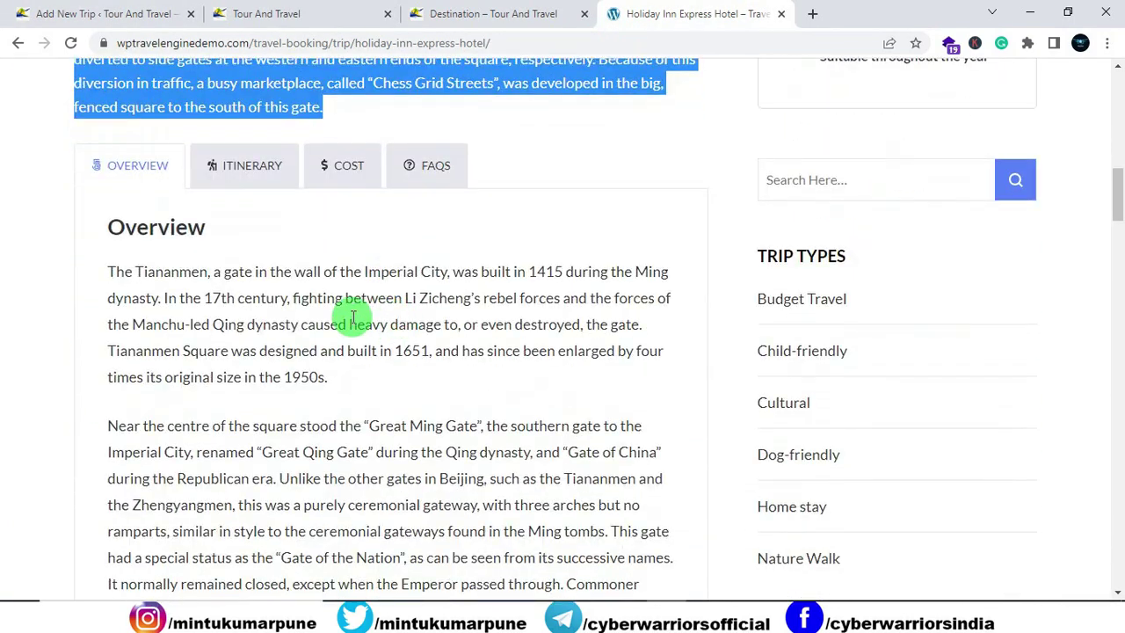
left_click(244, 174)
left_click(339, 169)
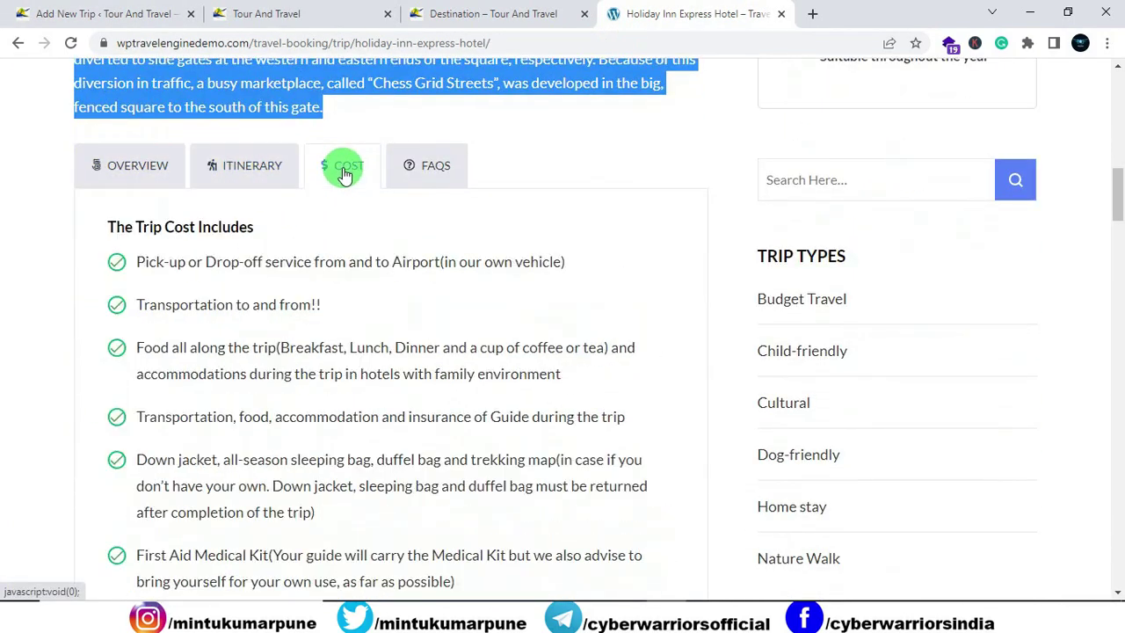
left_click(427, 168)
left_click(350, 185)
left_click(234, 168)
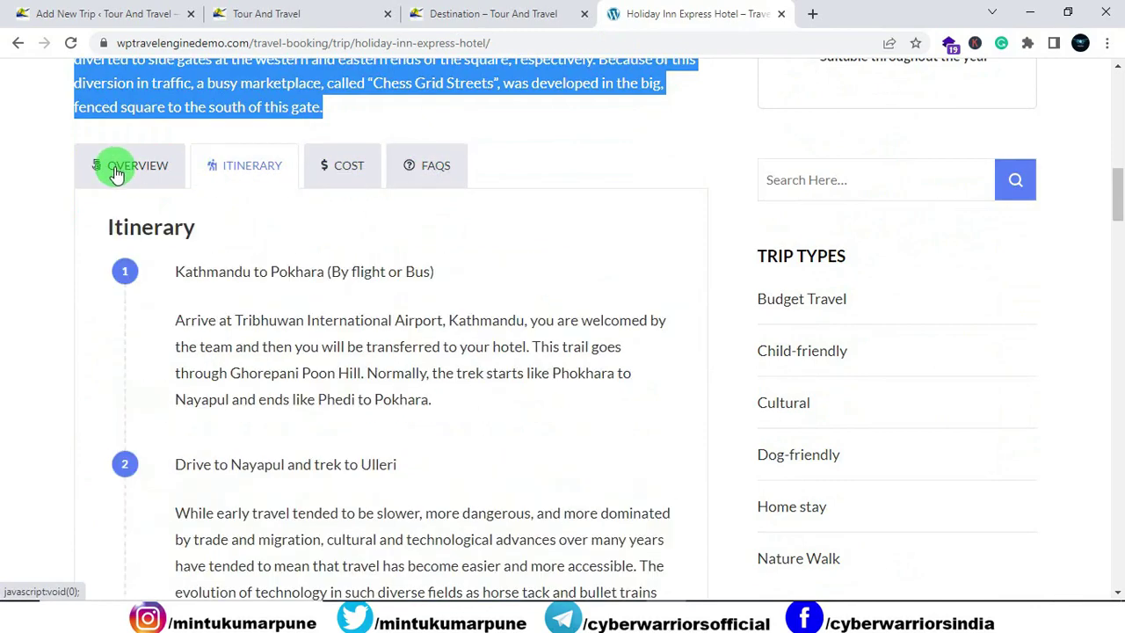
left_click(115, 171)
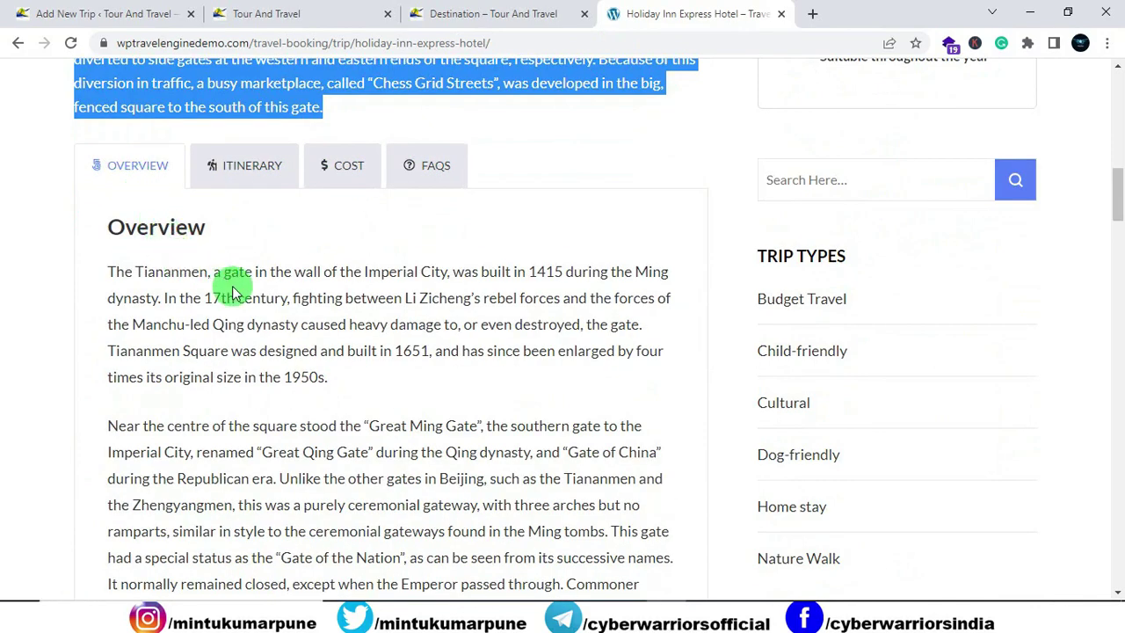
scroll(232, 286, "up", 2)
left_click(164, 17)
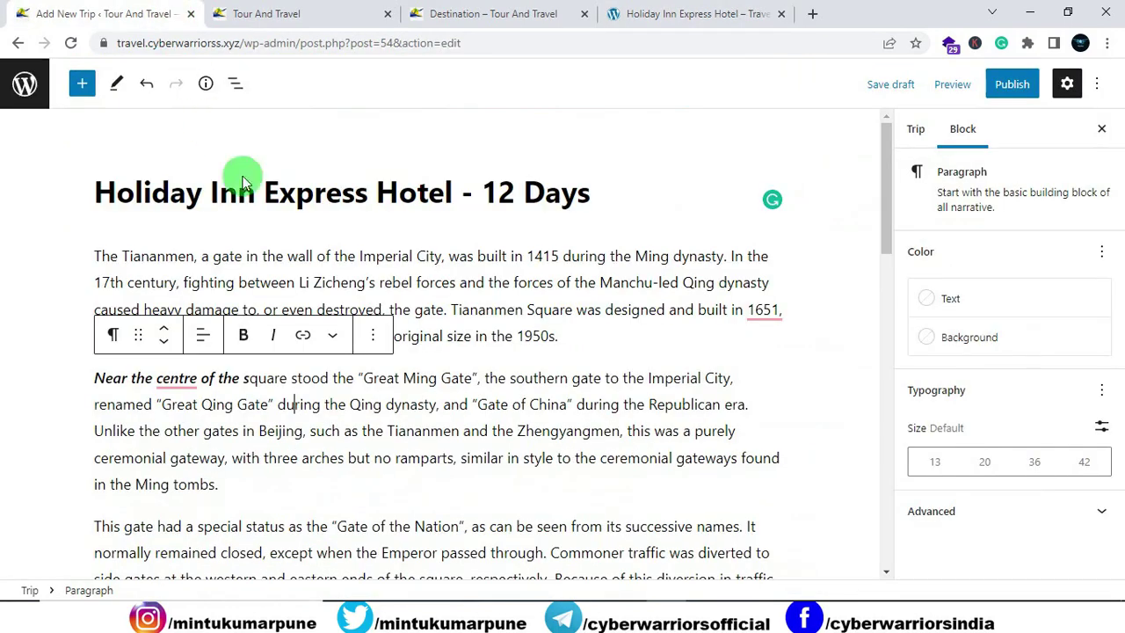
scroll(243, 181, "down", 5)
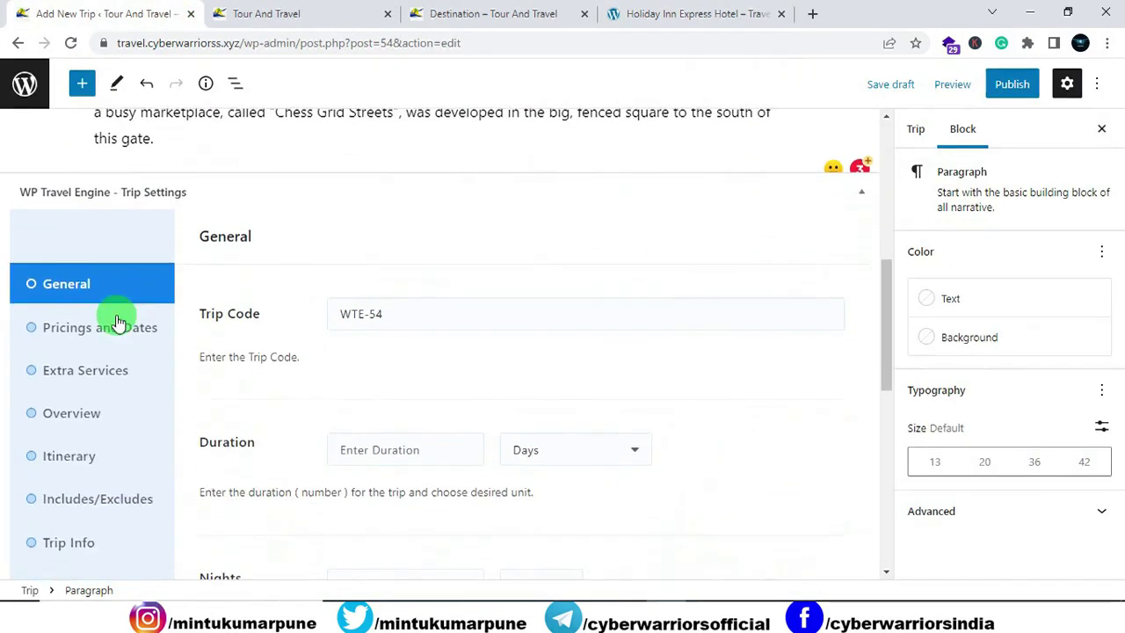
scroll(255, 386, "up", 1)
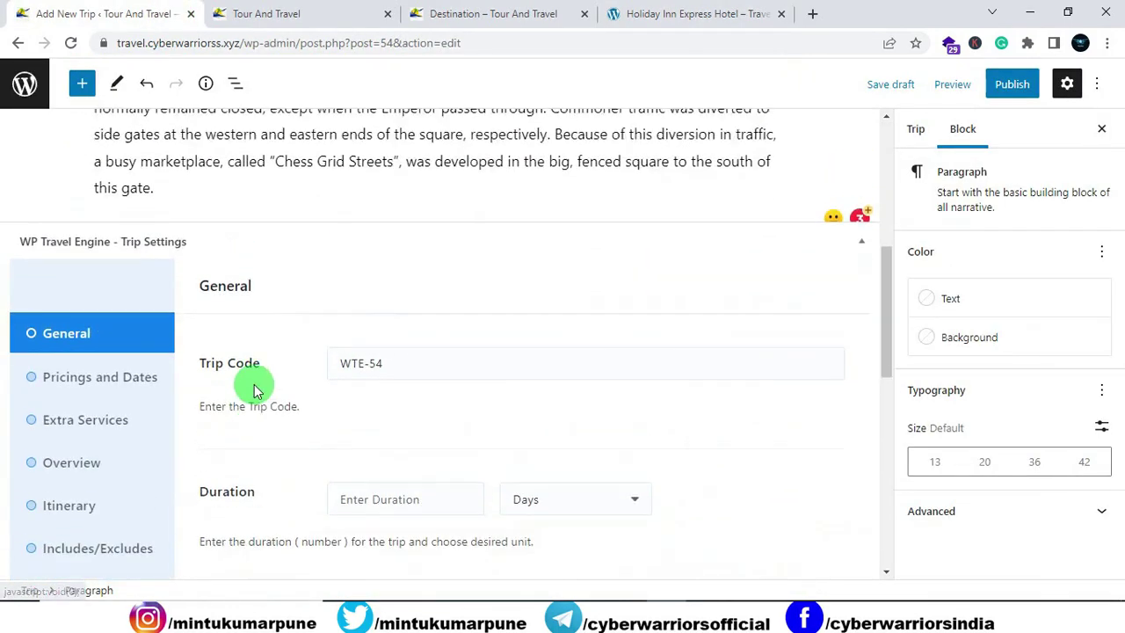
scroll(255, 387, "up", 5)
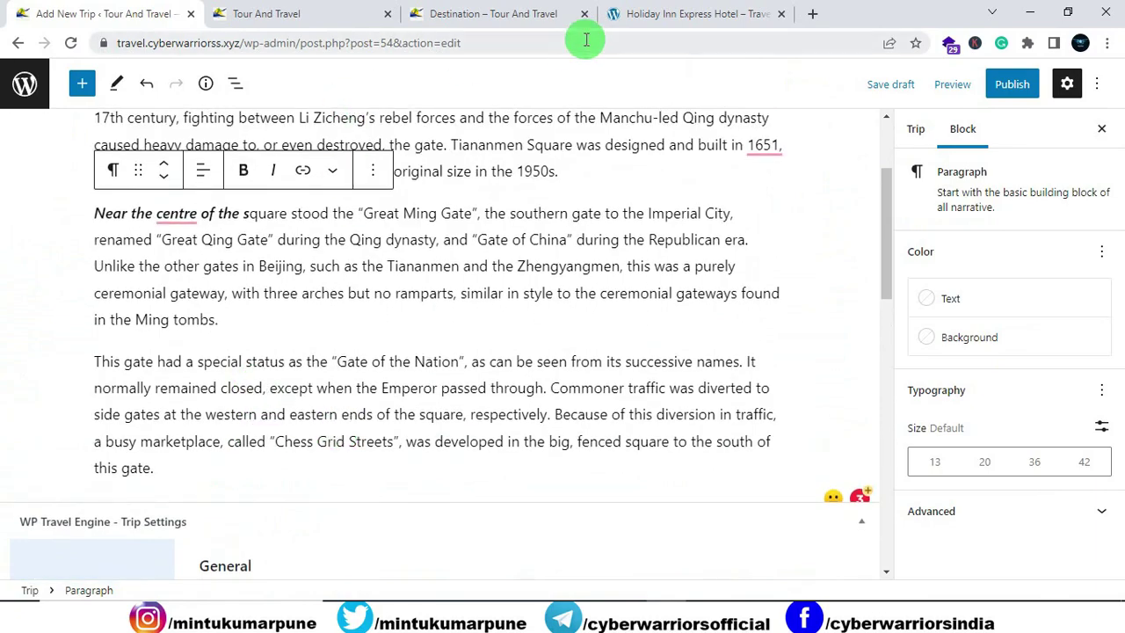
Step: Check the picture above the demo trip's description and insert an Image block above the new trip's first paragraph
left_click(617, 16)
scroll(440, 212, "up", 6)
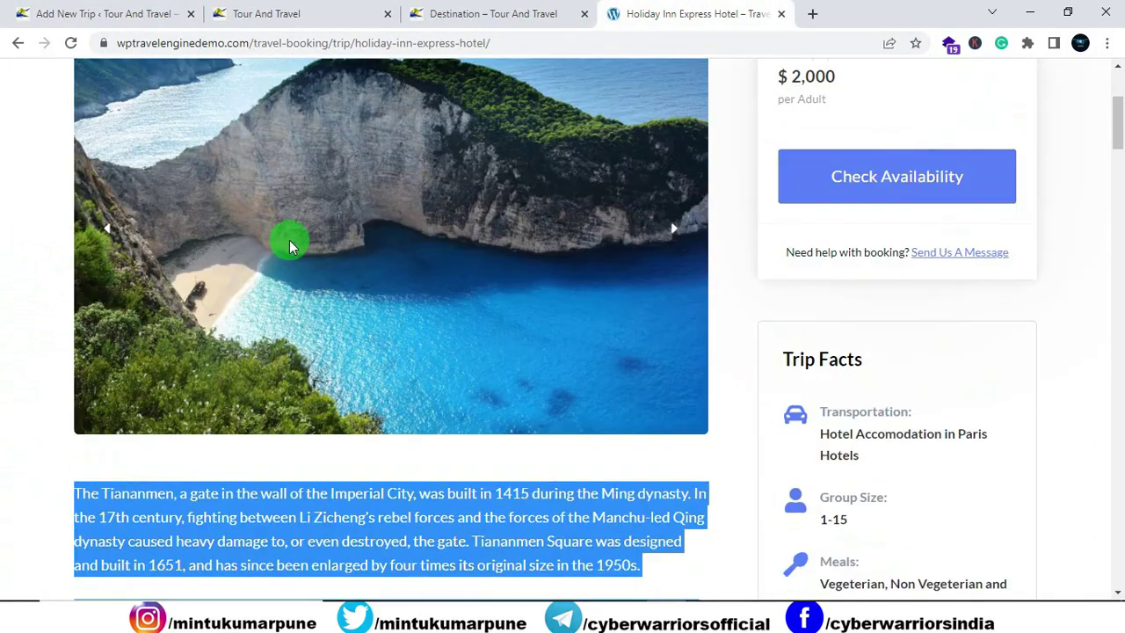
scroll(350, 210, "up", 1)
left_click(180, 19)
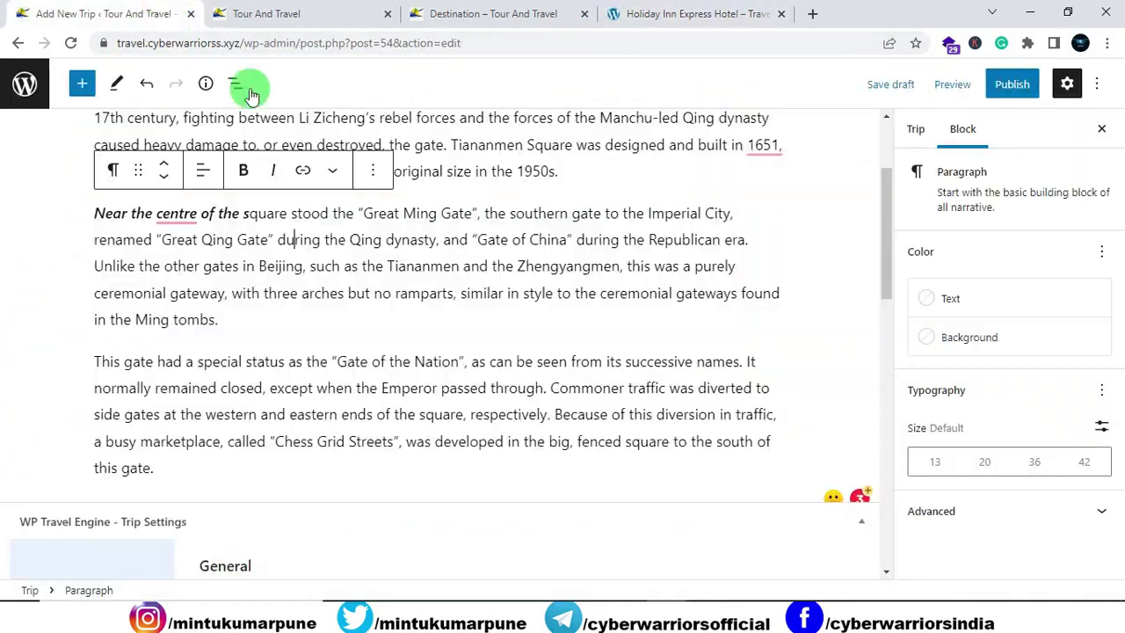
scroll(392, 263, "up", 3)
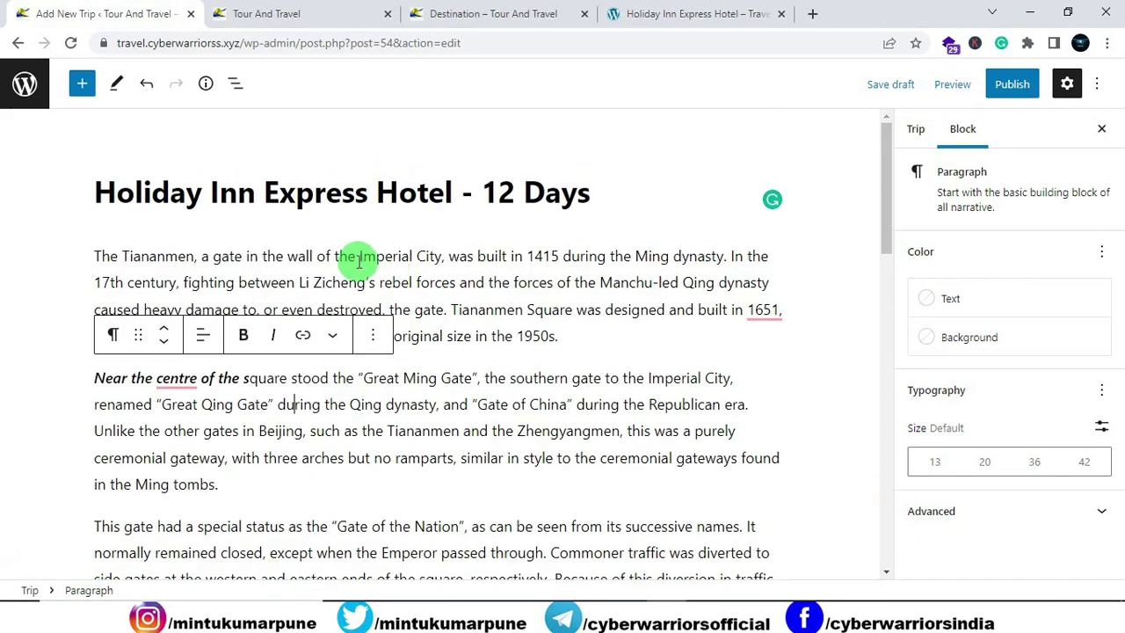
left_click(131, 285)
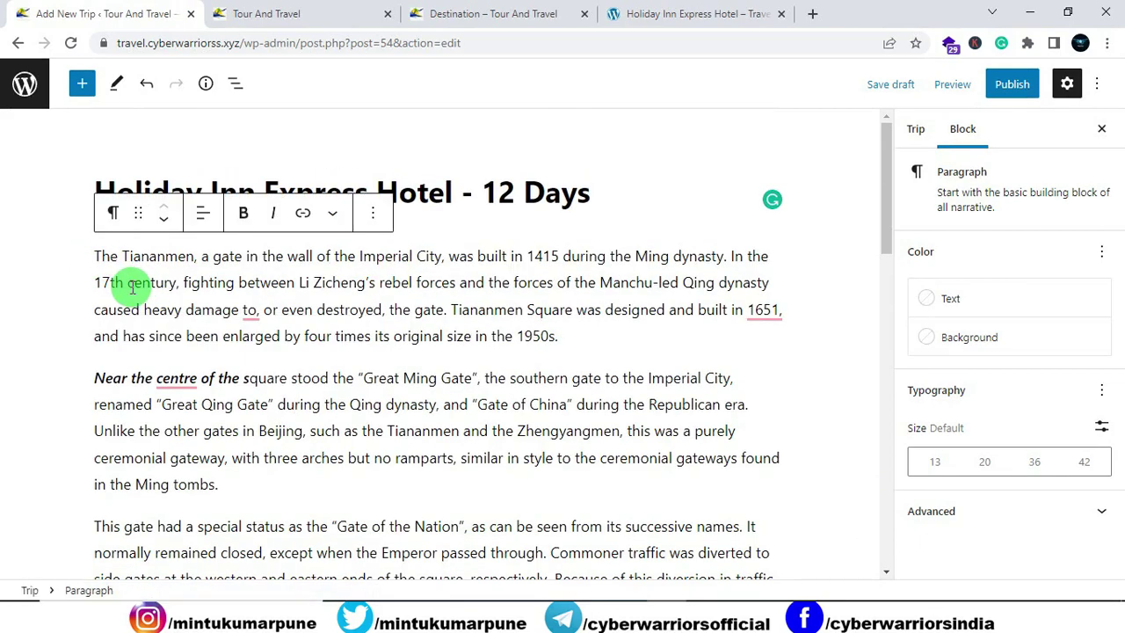
key("ctrl+alt+t")
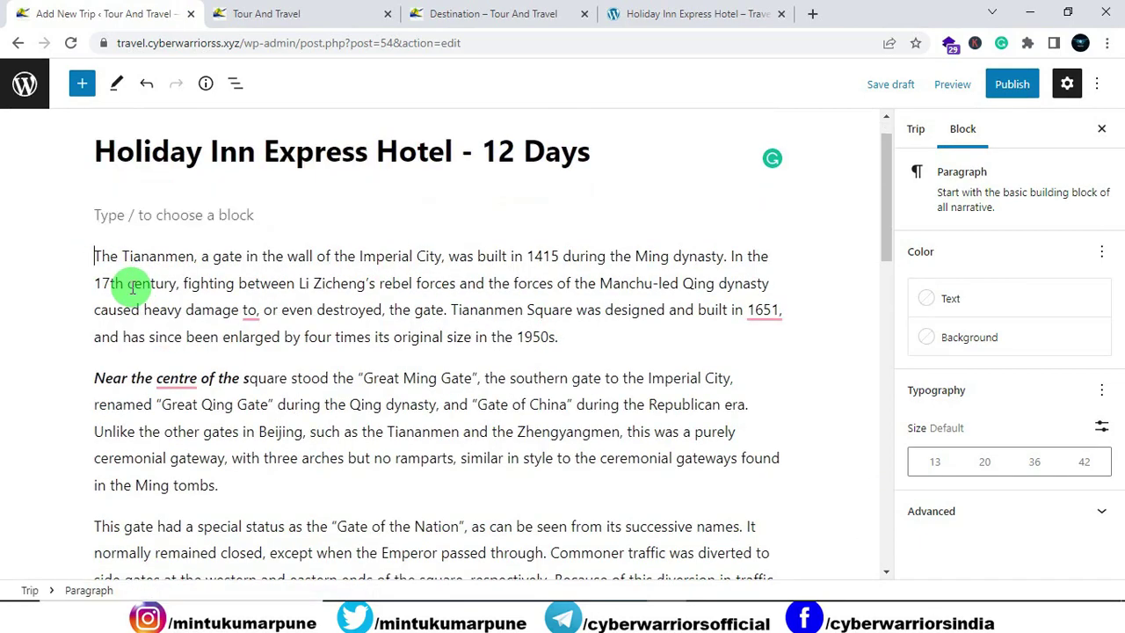
left_click(437, 220)
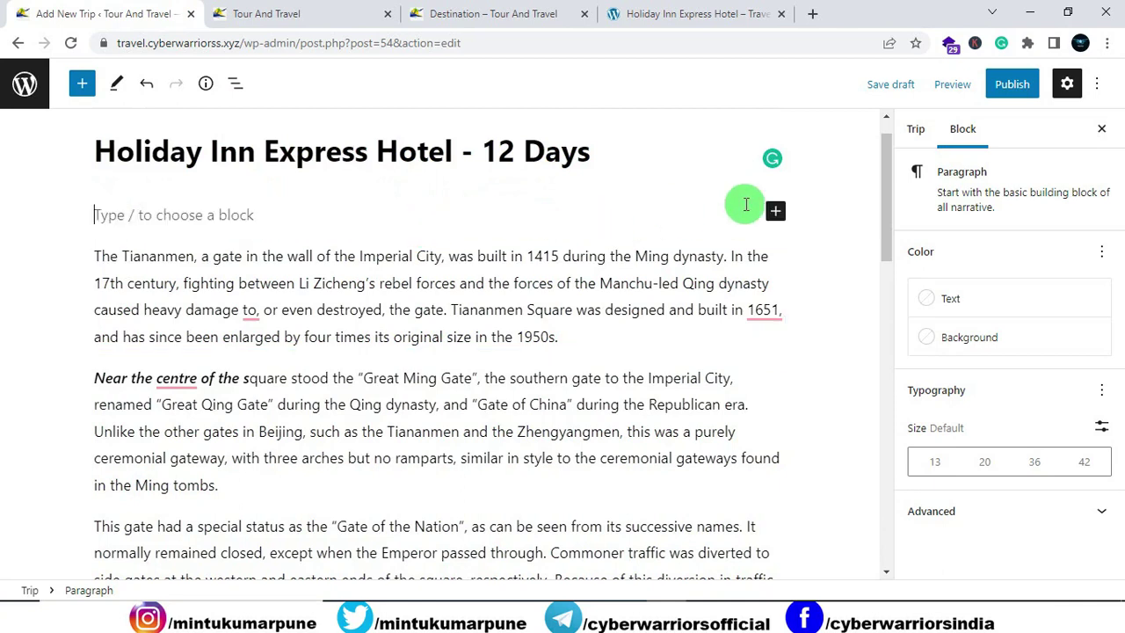
left_click(776, 214)
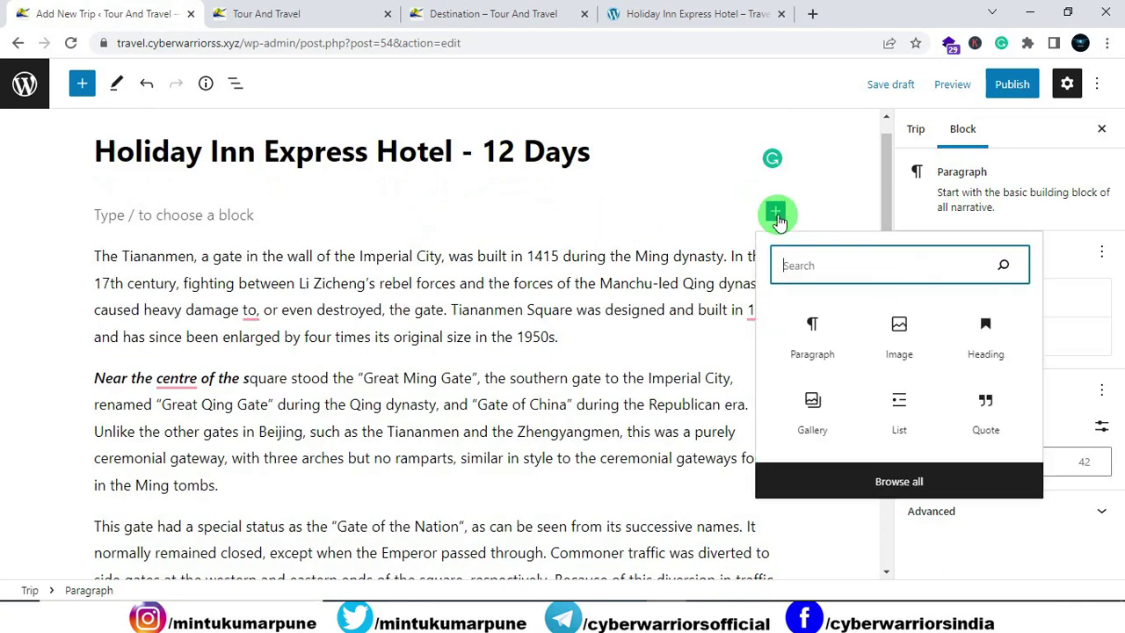
left_click(908, 330)
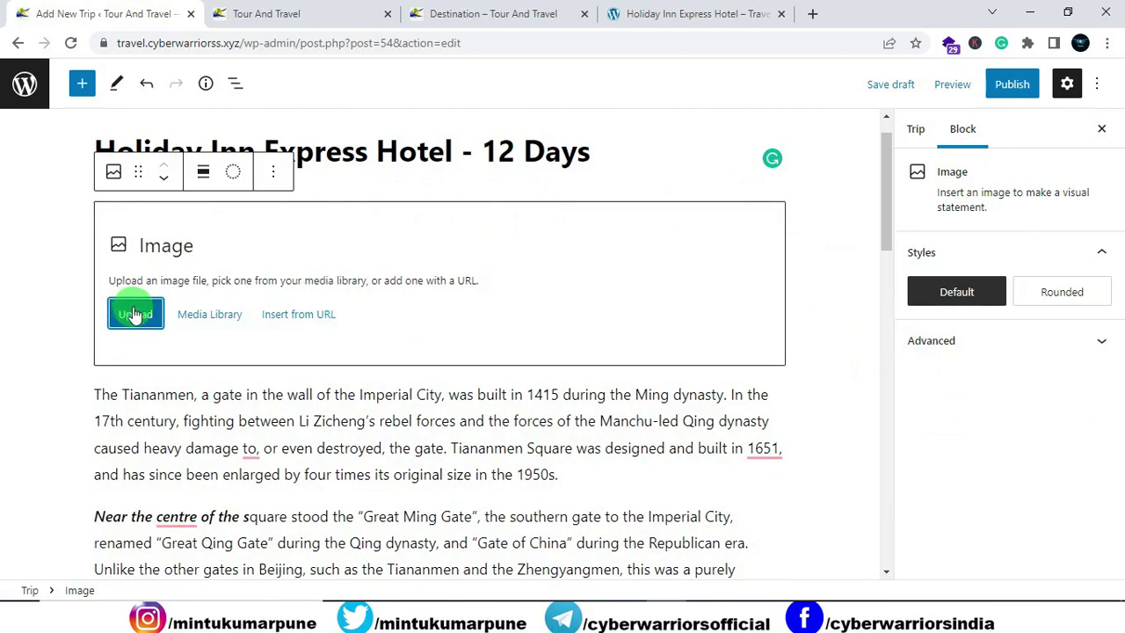
Step: Fill the Image block with the Taj Mahal picture from the media library, leaving its caption empty
left_click(219, 312)
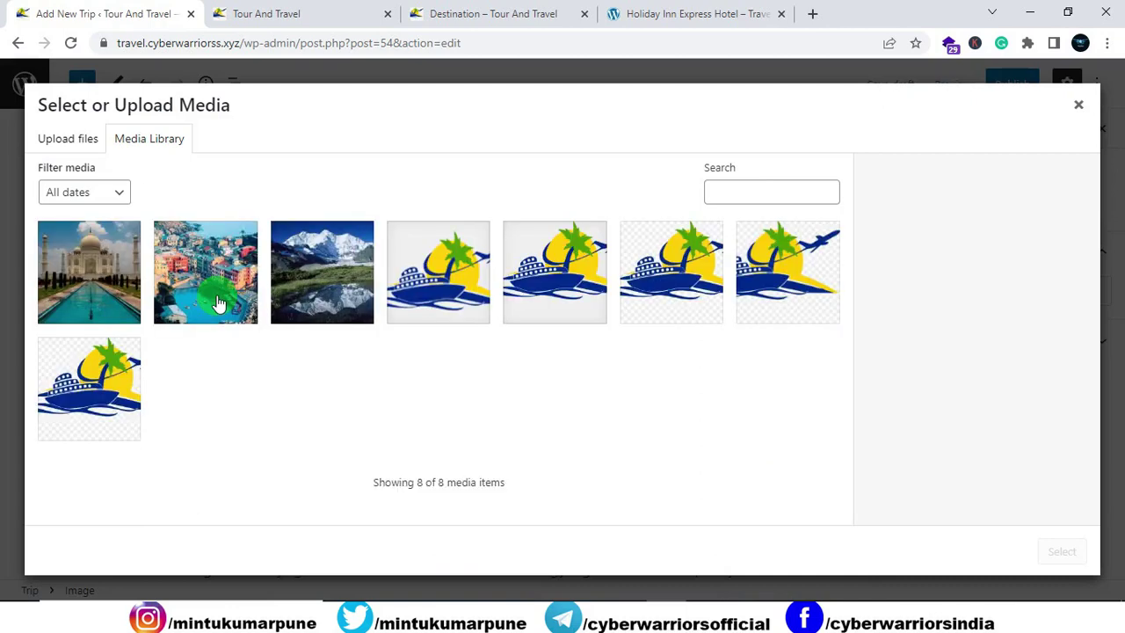
left_click(76, 292)
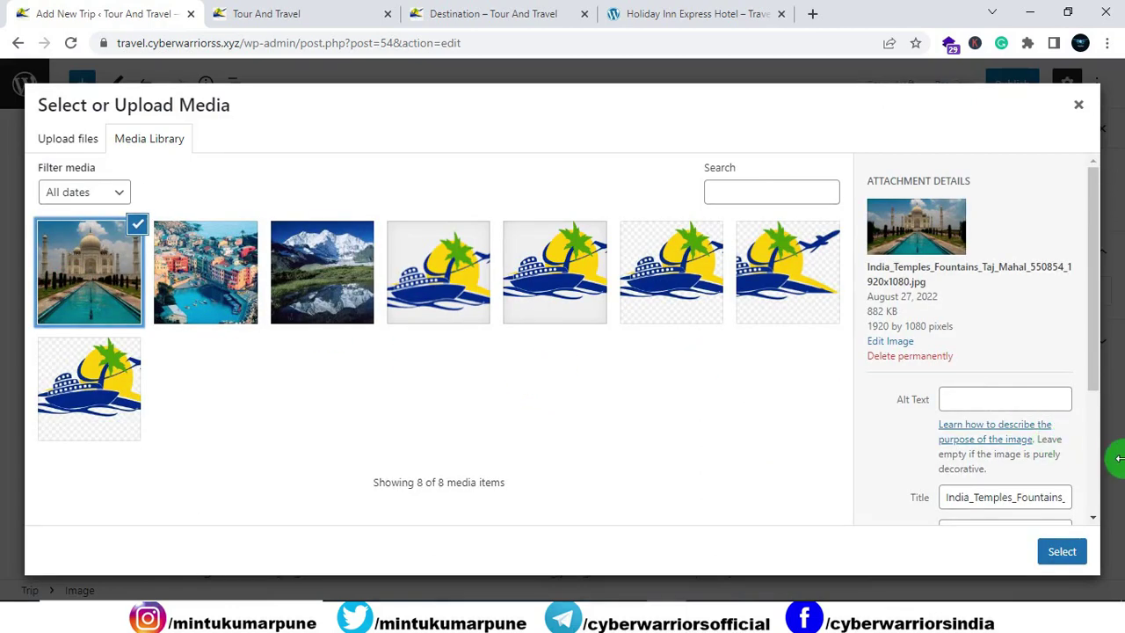
left_click(1060, 550)
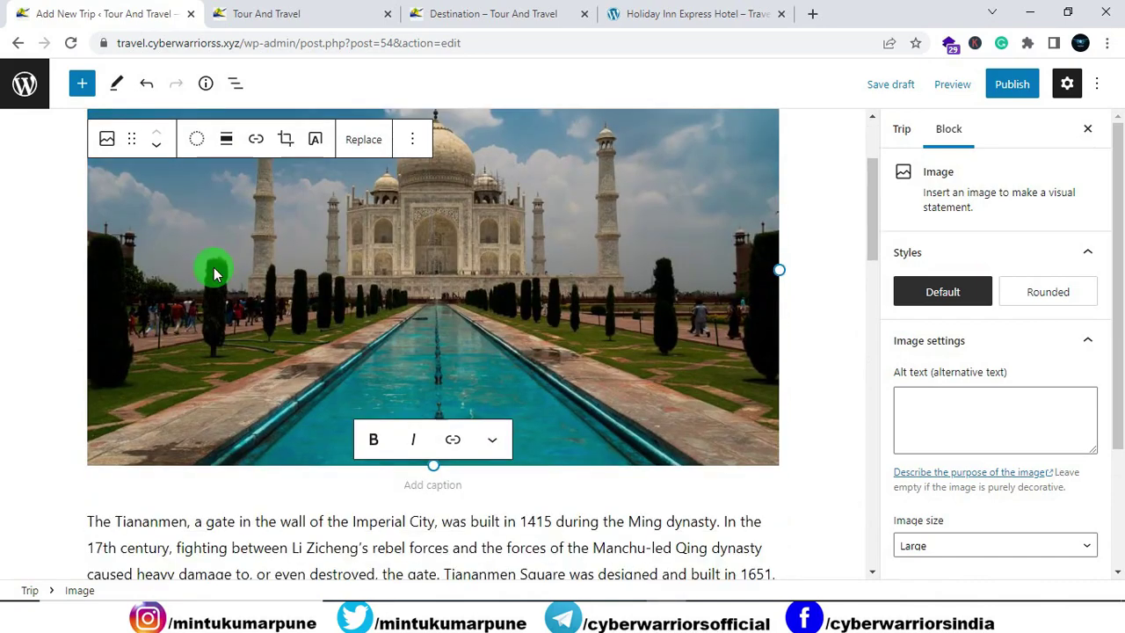
scroll(199, 268, "down", 2)
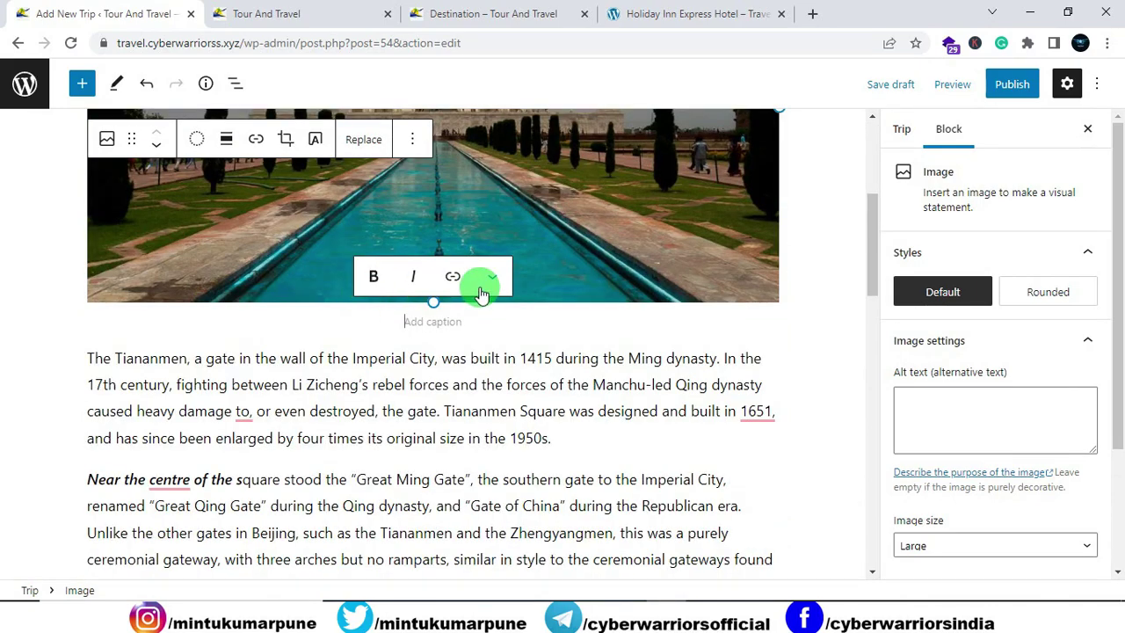
left_click(562, 220)
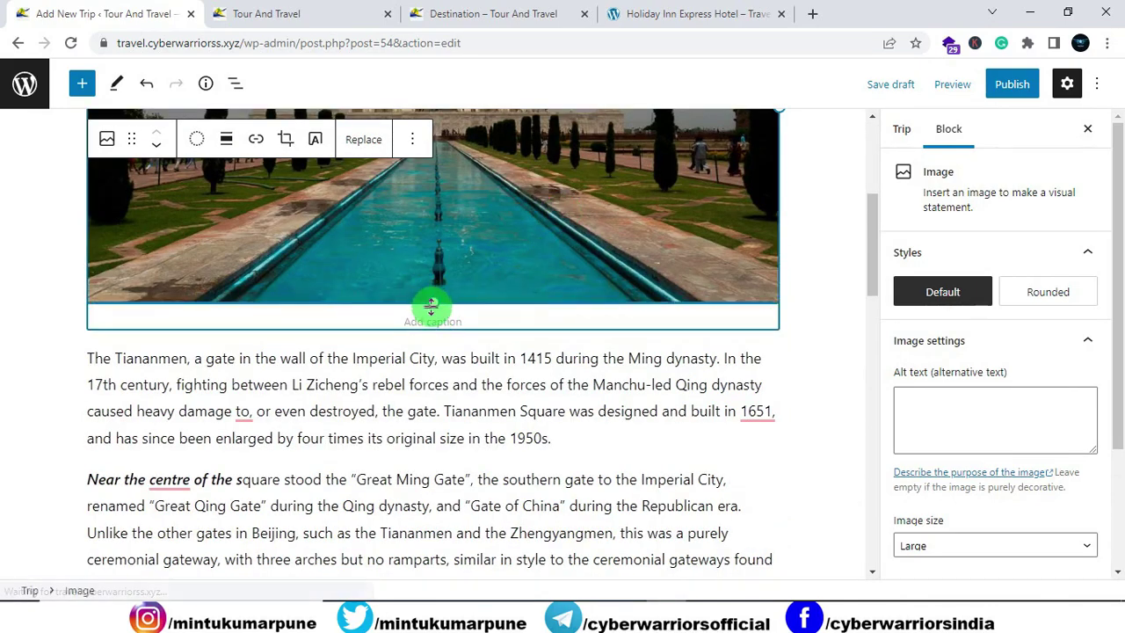
scroll(689, 301, "up", 1)
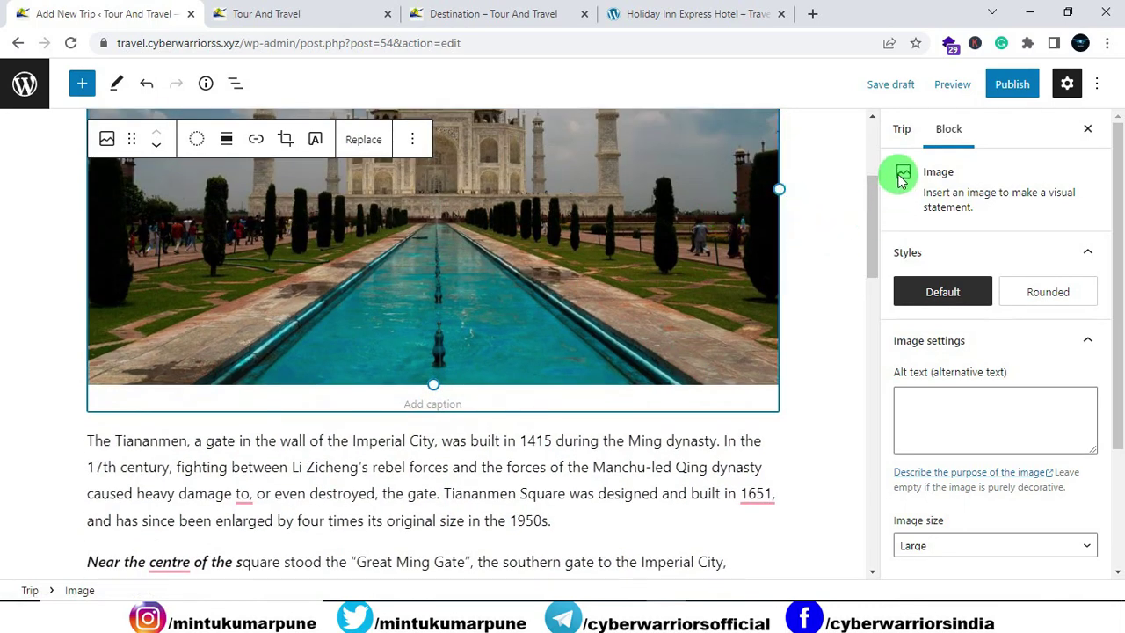
Step: Assign the trip to the Taj Mahal destination and open the form for adding new destinations
left_click(900, 133)
scroll(925, 226, "down", 2)
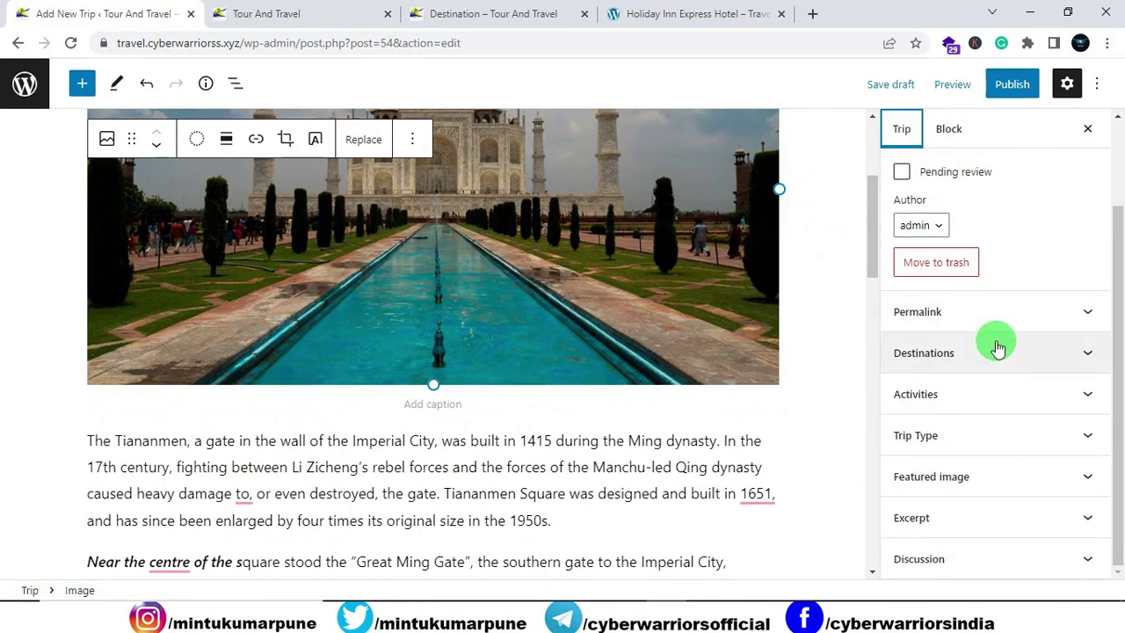
left_click(999, 360)
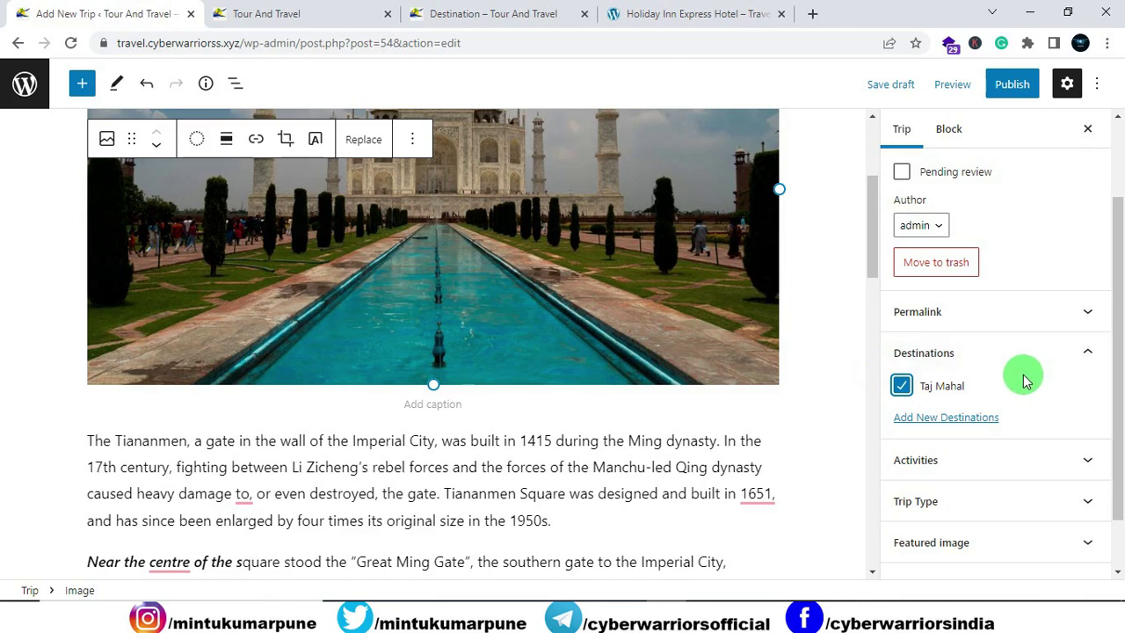
left_click(918, 420)
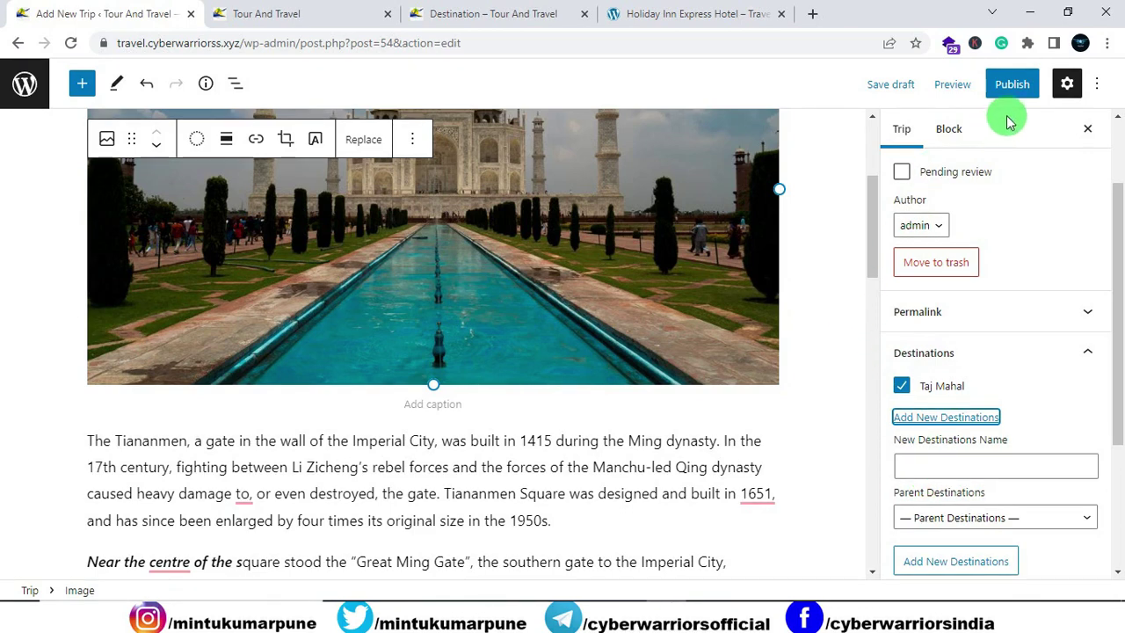
Step: Refresh the site's Destination page to check its listing and publish the Holiday Inn Express Hotel - 12 Days trip
left_click(510, 15)
left_click(70, 42)
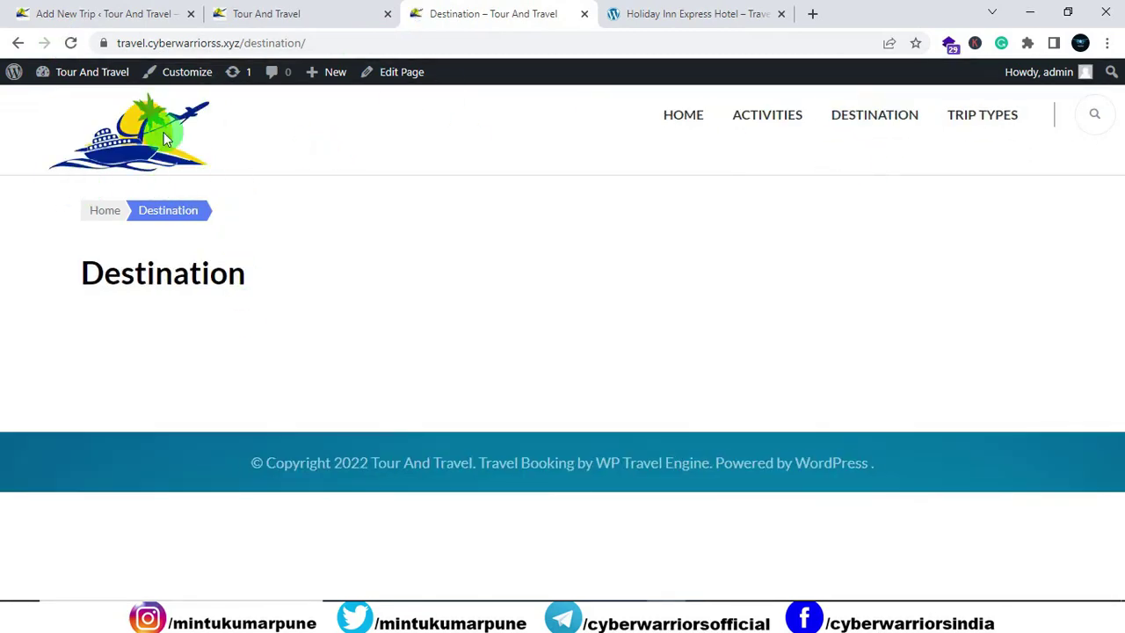
left_click(67, 17)
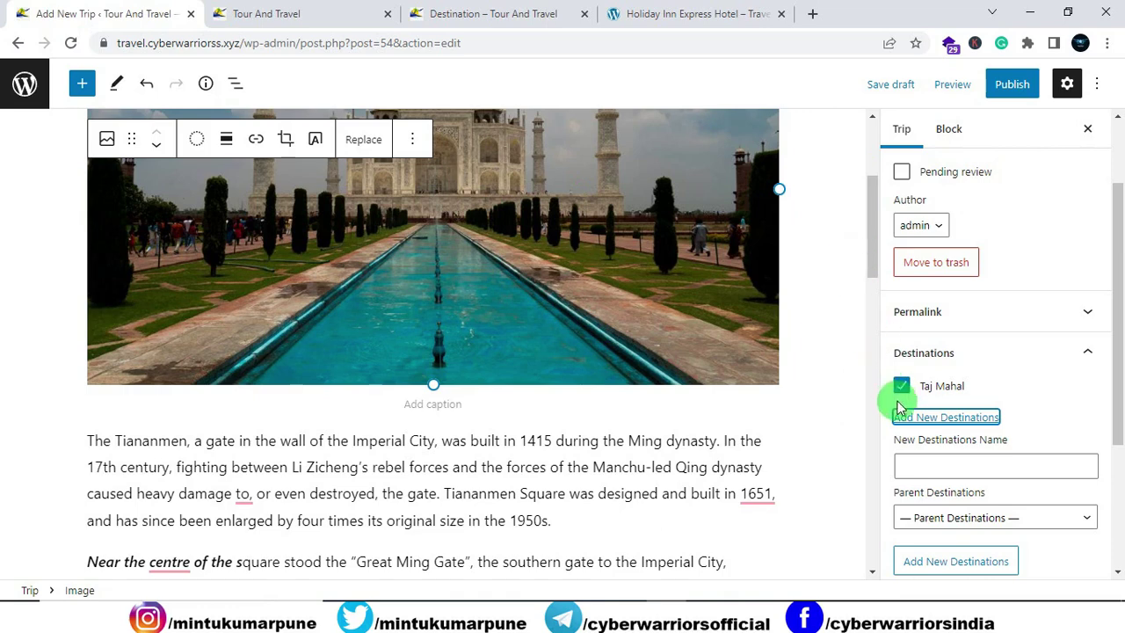
scroll(939, 329, "up", 1)
left_click(1013, 88)
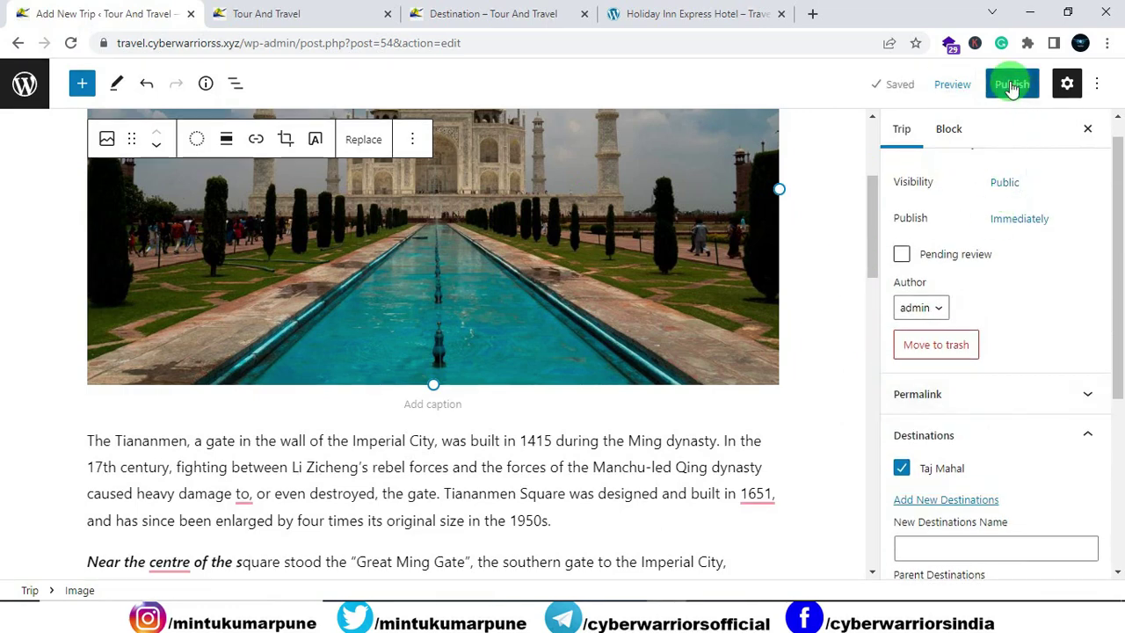
left_click(967, 86)
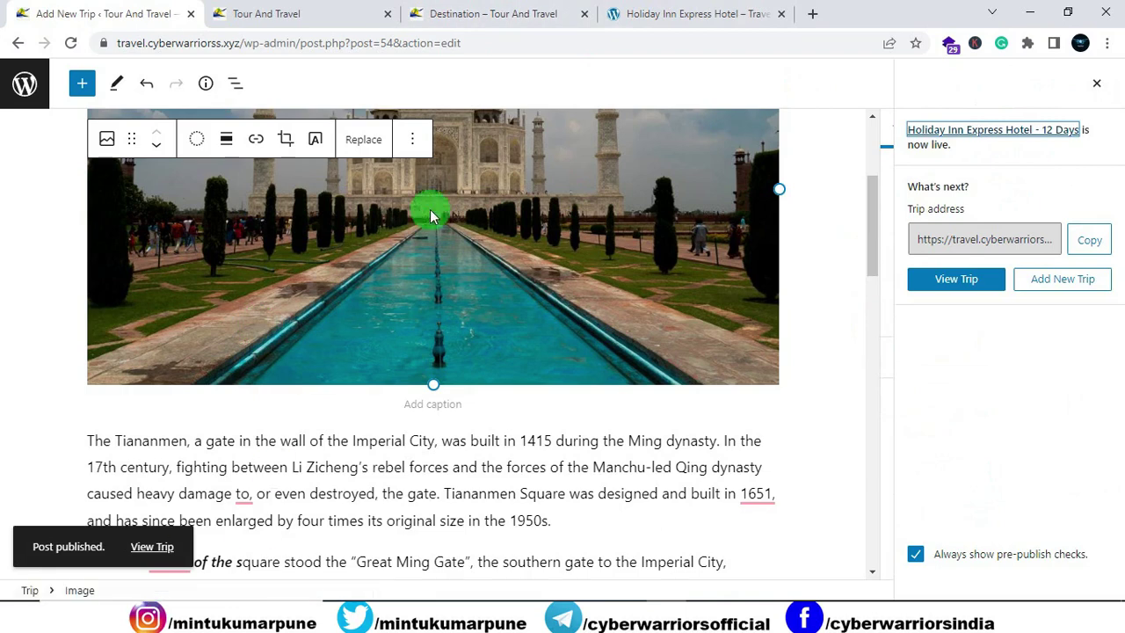
Step: Reload the site's Destination page, check the Taj Mahal entry and open all trips listed under it
left_click(440, 16)
left_click(71, 46)
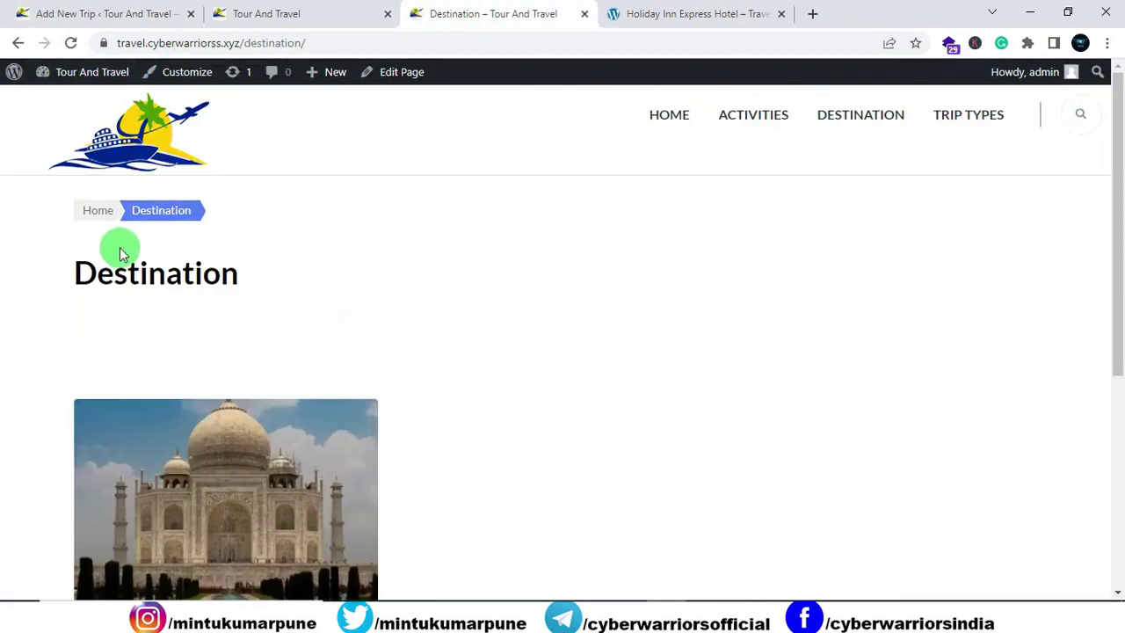
scroll(132, 248, "down", 4)
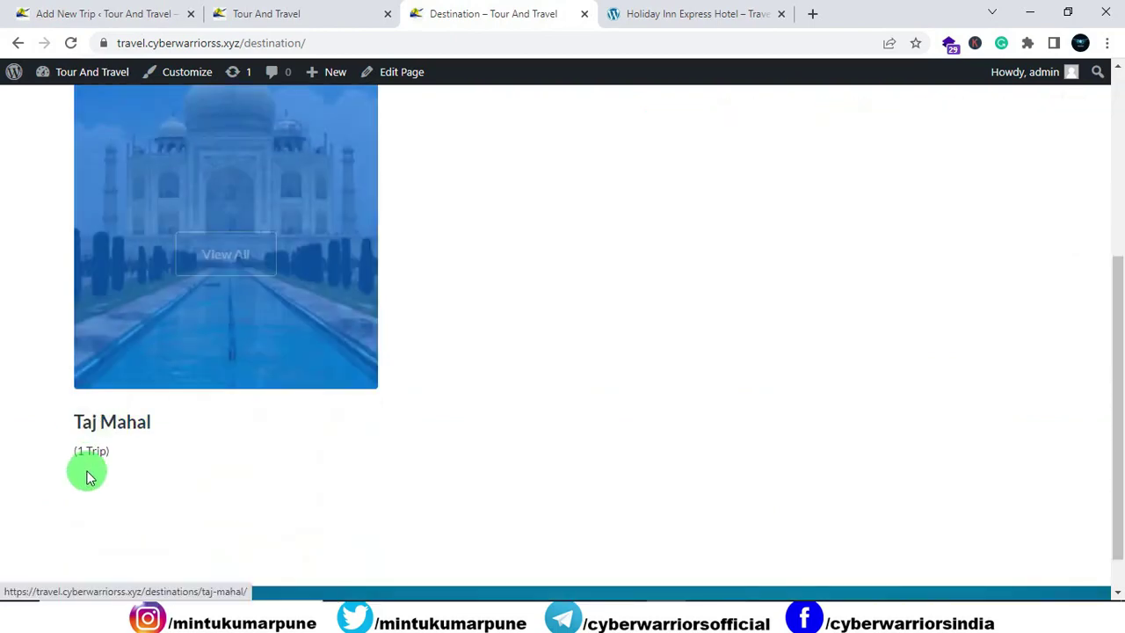
scroll(295, 251, "up", 2)
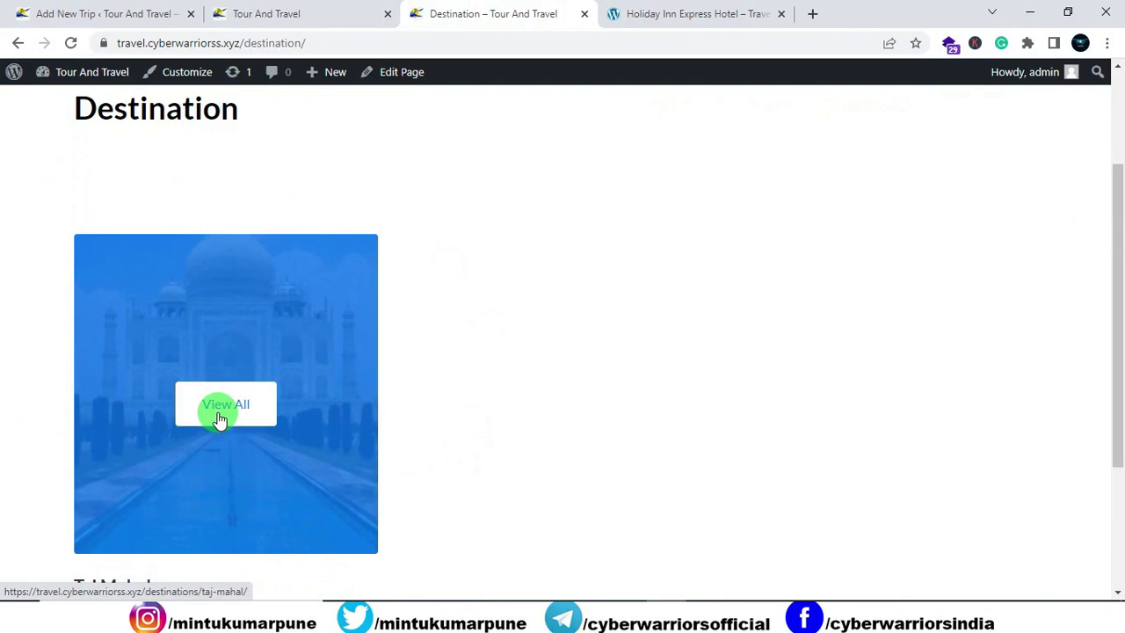
left_click(224, 405)
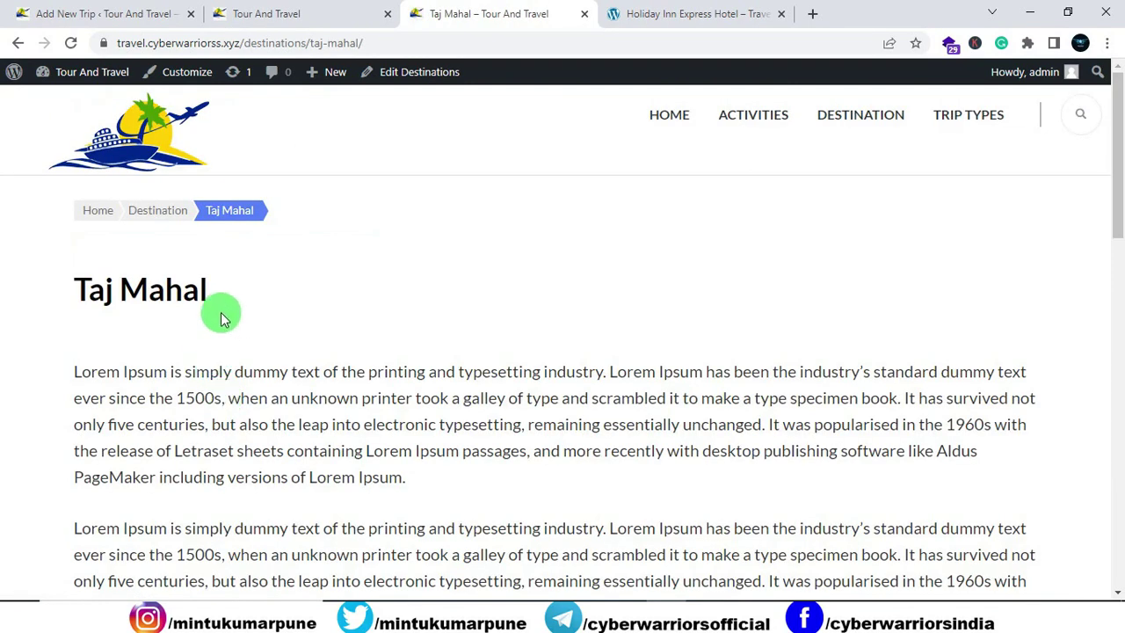
Step: Examine the Taj Mahal destination page's description and the Holiday Inn Express Hotel trip card under Other Trips
scroll(214, 314, "down", 3)
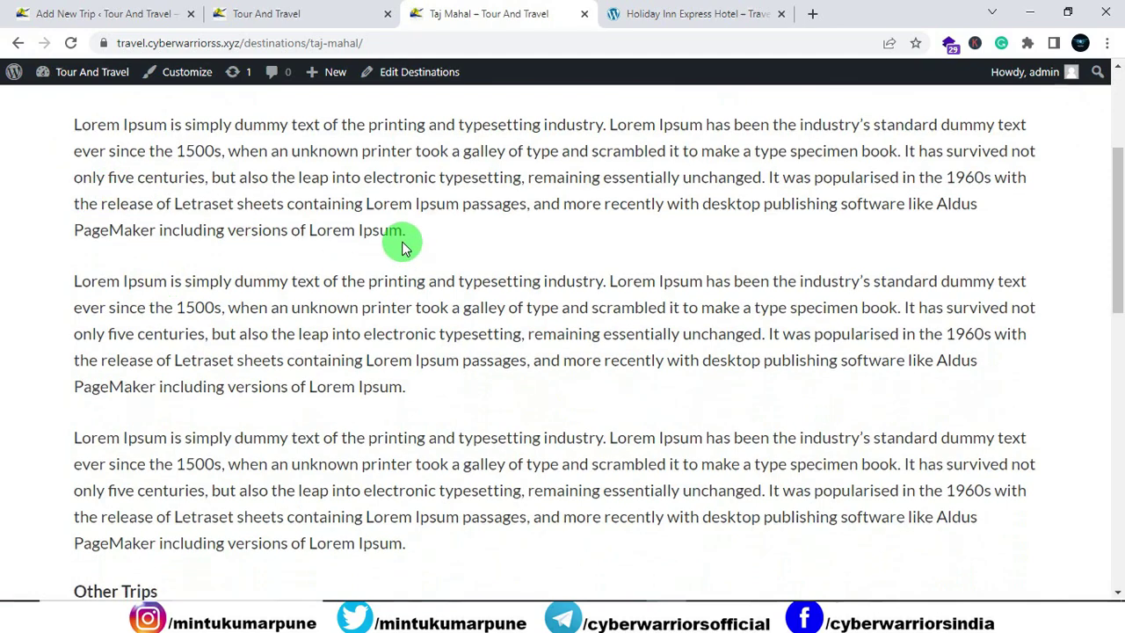
scroll(402, 266, "down", 2)
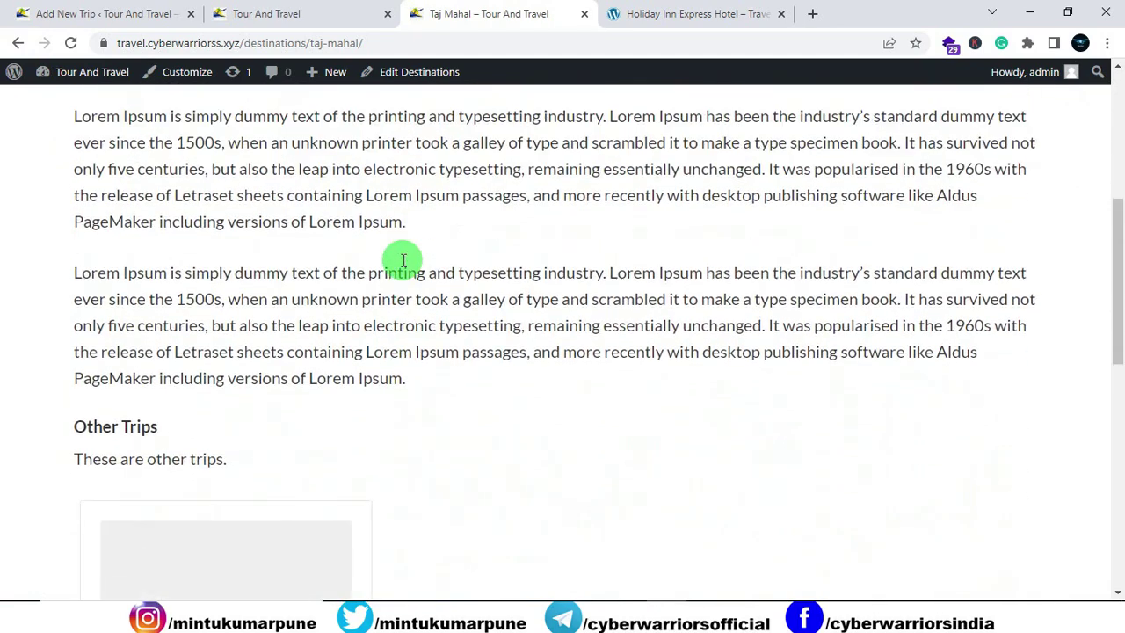
scroll(402, 265, "down", 4)
scroll(391, 261, "down", 1)
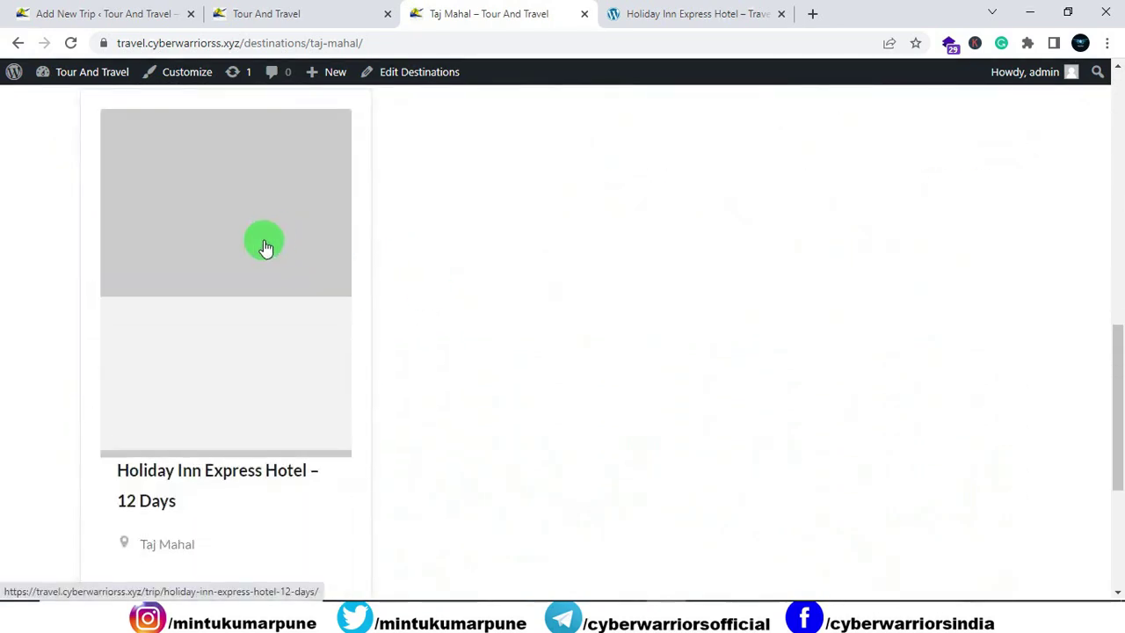
scroll(505, 309, "down", 4)
scroll(505, 310, "up", 8)
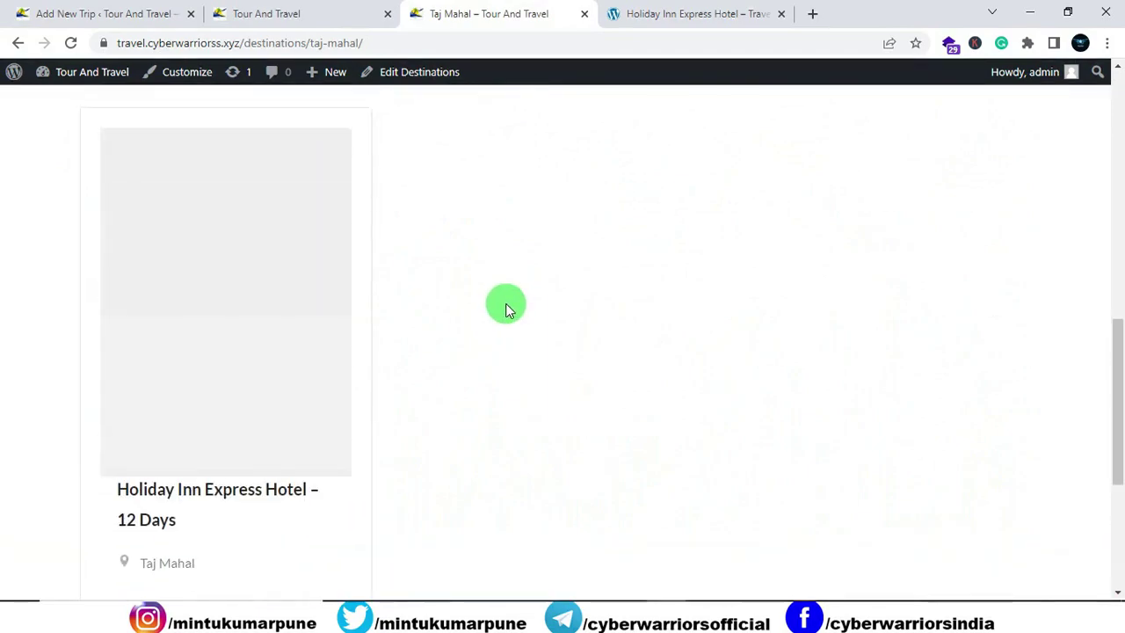
scroll(506, 309, "up", 5)
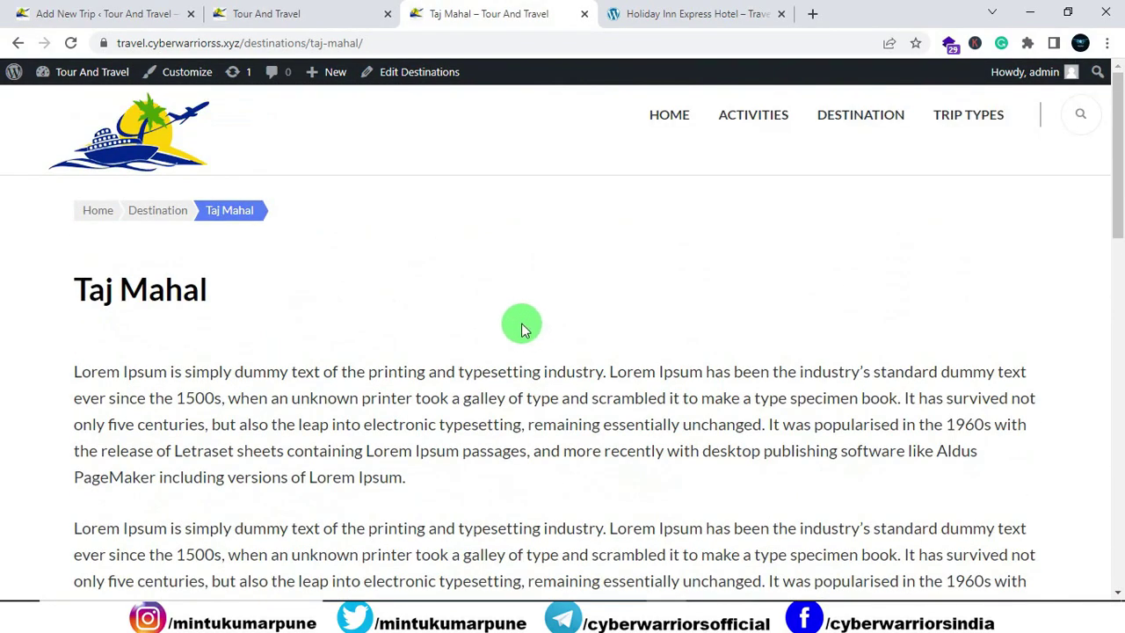
scroll(527, 338, "down", 8)
scroll(527, 343, "up", 7)
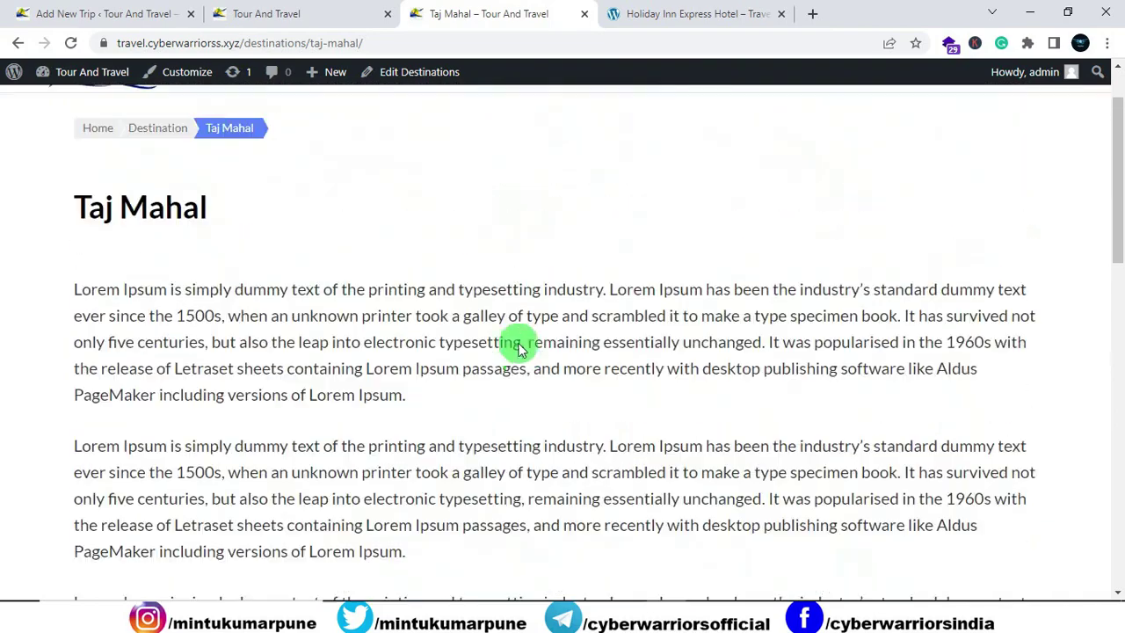
scroll(486, 364, "down", 3)
scroll(486, 364, "down", 5)
scroll(253, 352, "up", 3)
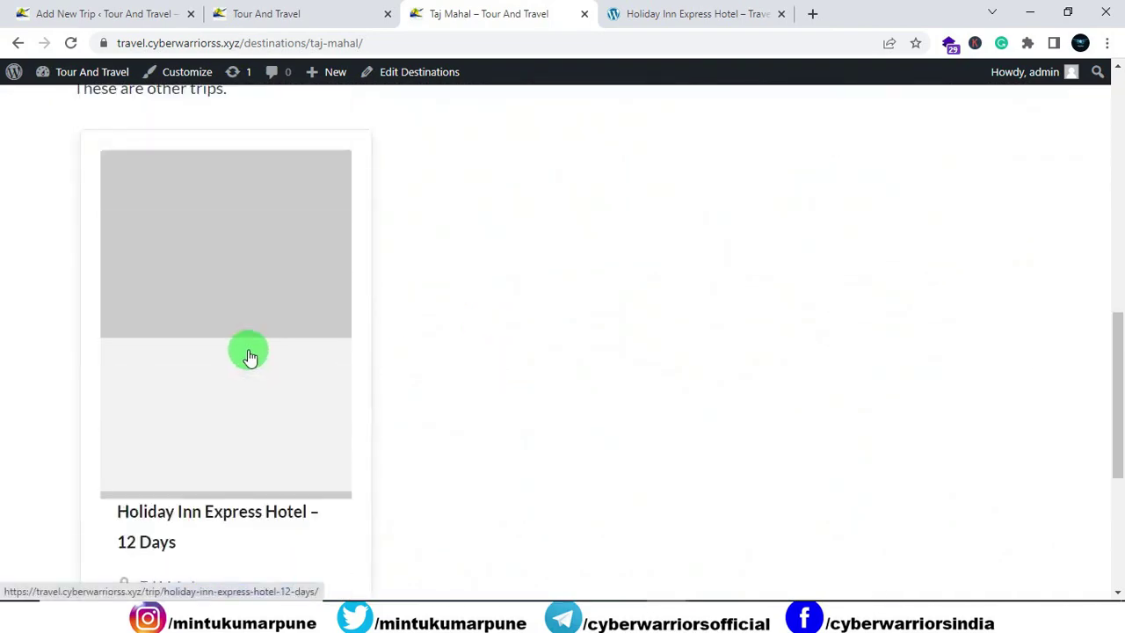
scroll(176, 228, "down", 3)
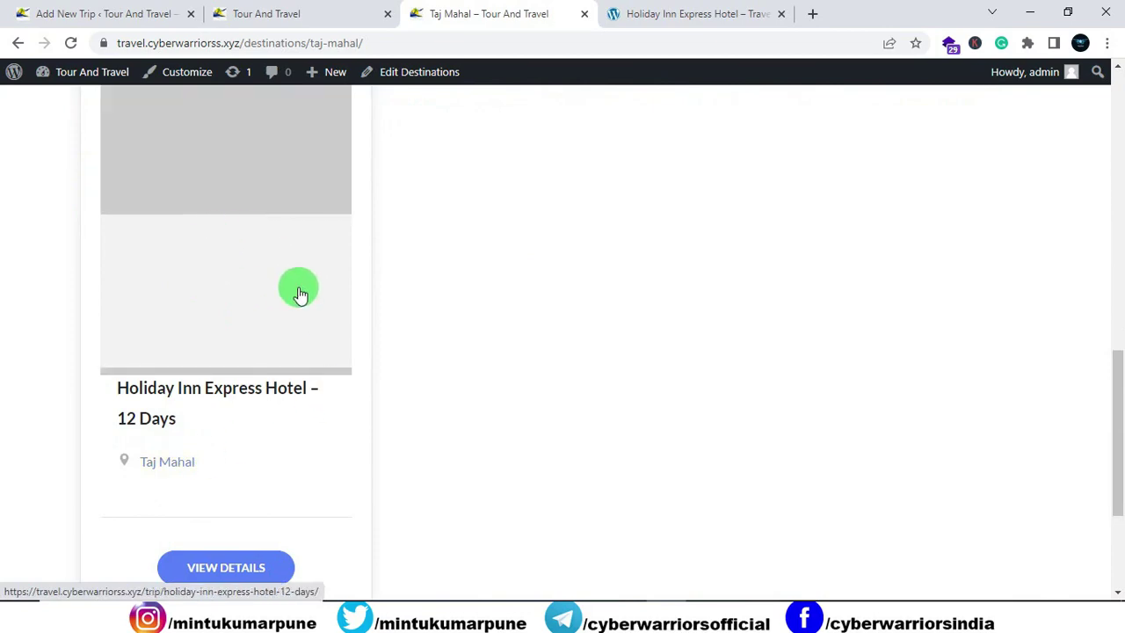
scroll(299, 295, "up", 1)
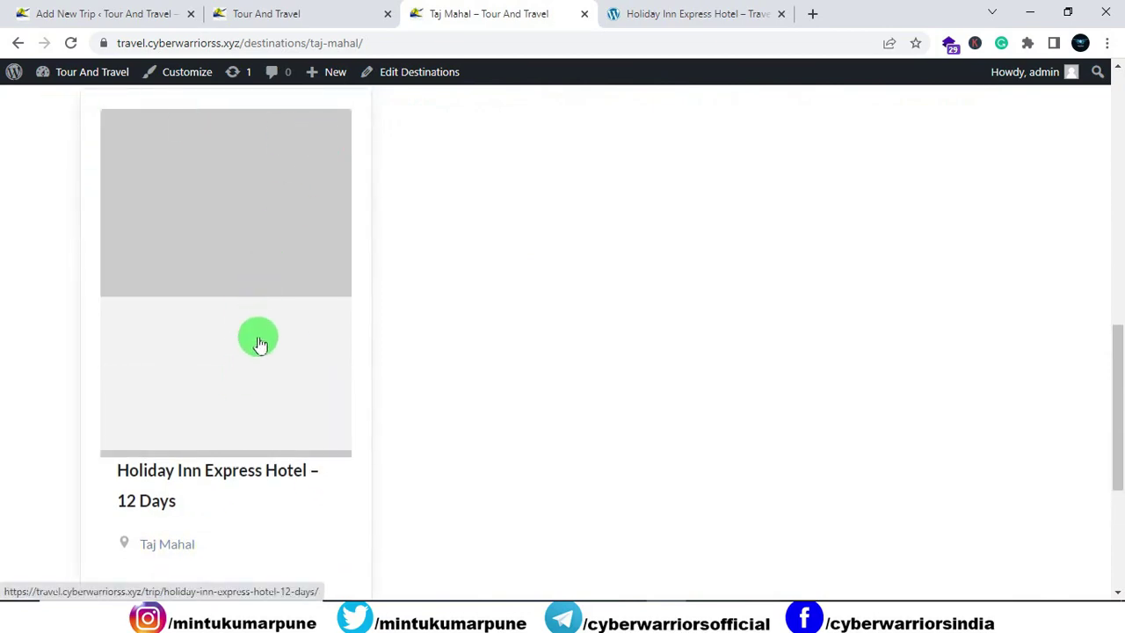
Step: Look over the trip's description and its General trip settings in the editor
left_click(92, 23)
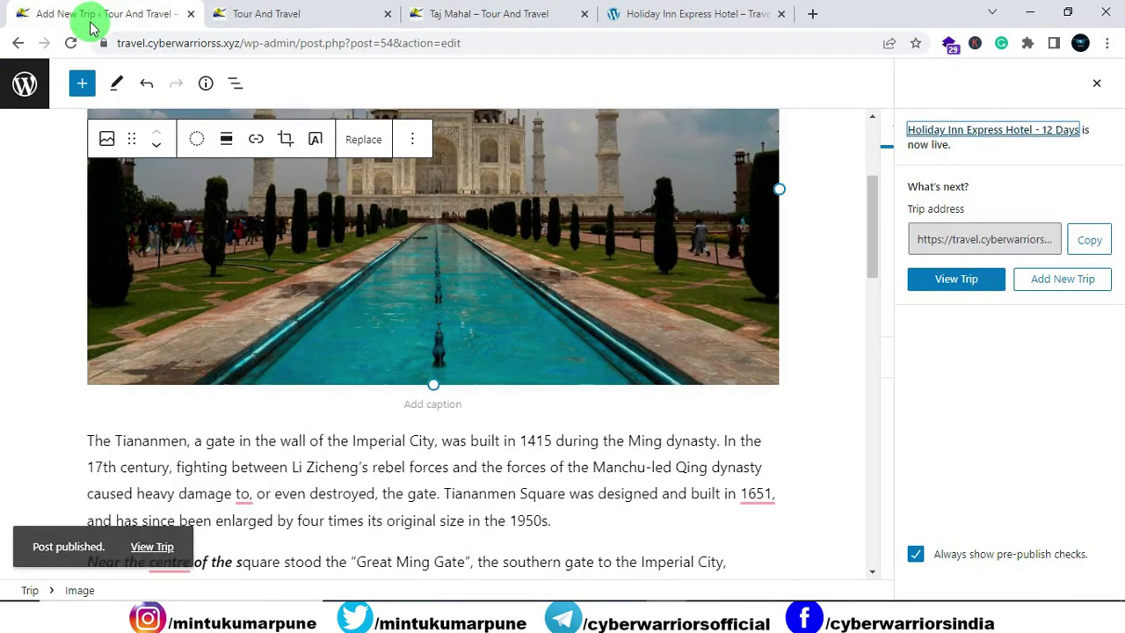
left_click(361, 221)
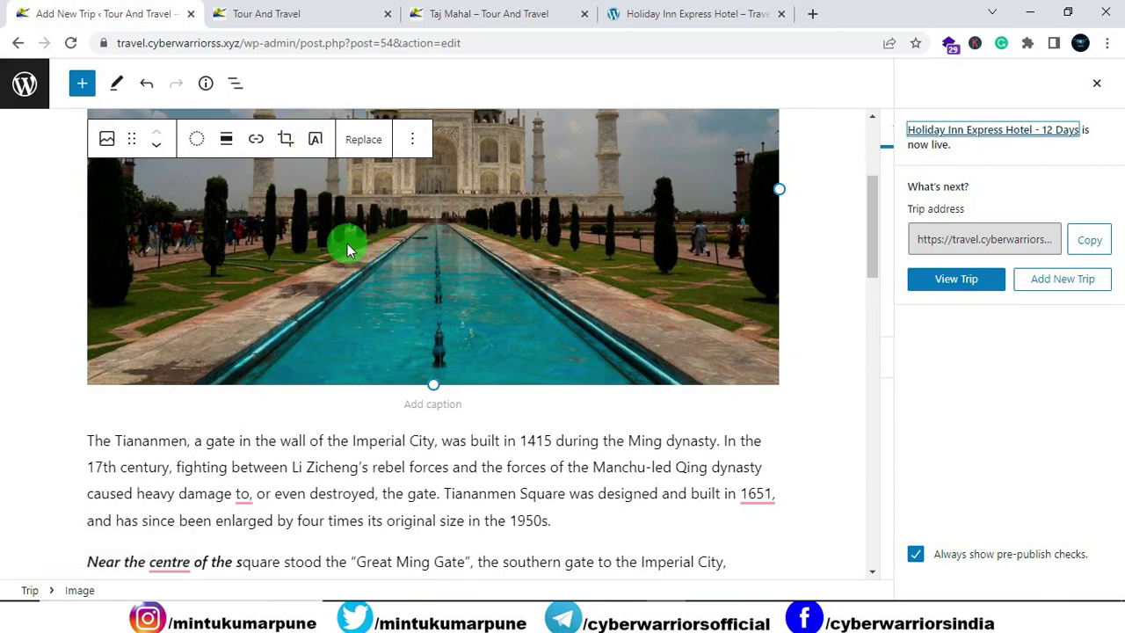
scroll(360, 248, "down", 5)
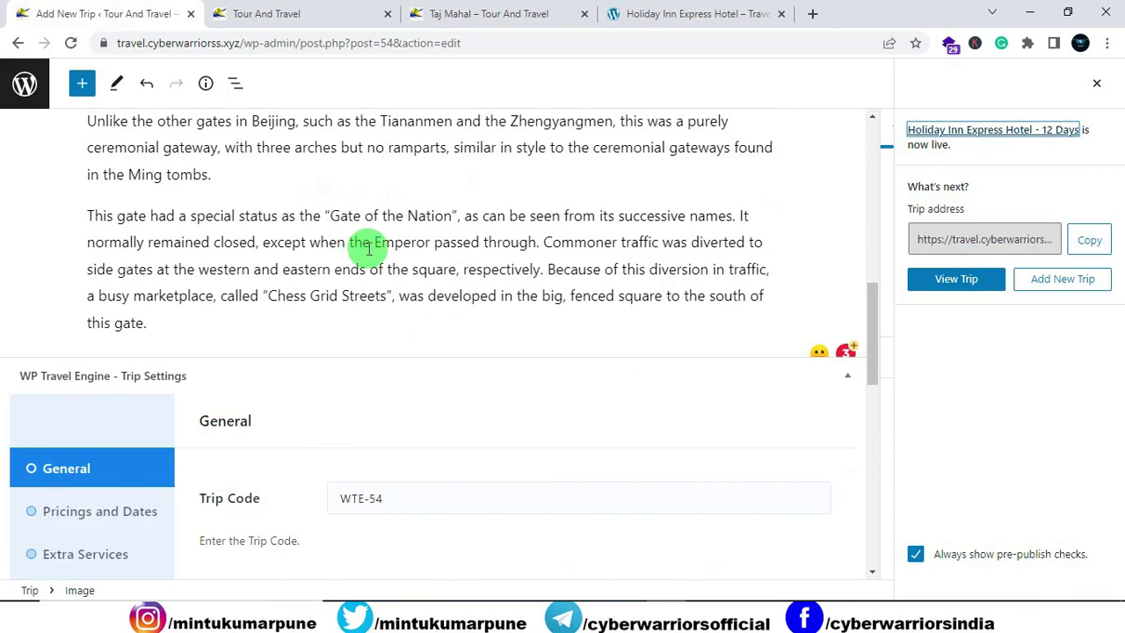
scroll(383, 252, "down", 3)
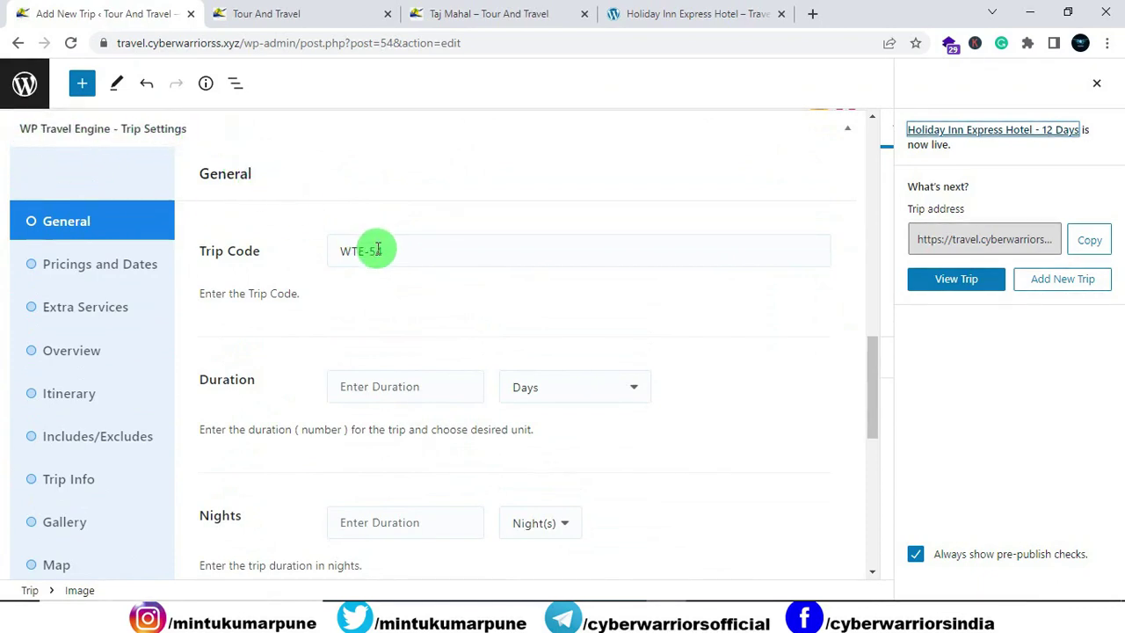
Step: Open the published Holiday Inn Express Hotel trip from the Taj Mahal page and review its picture, description and enquiry form
left_click(352, 16)
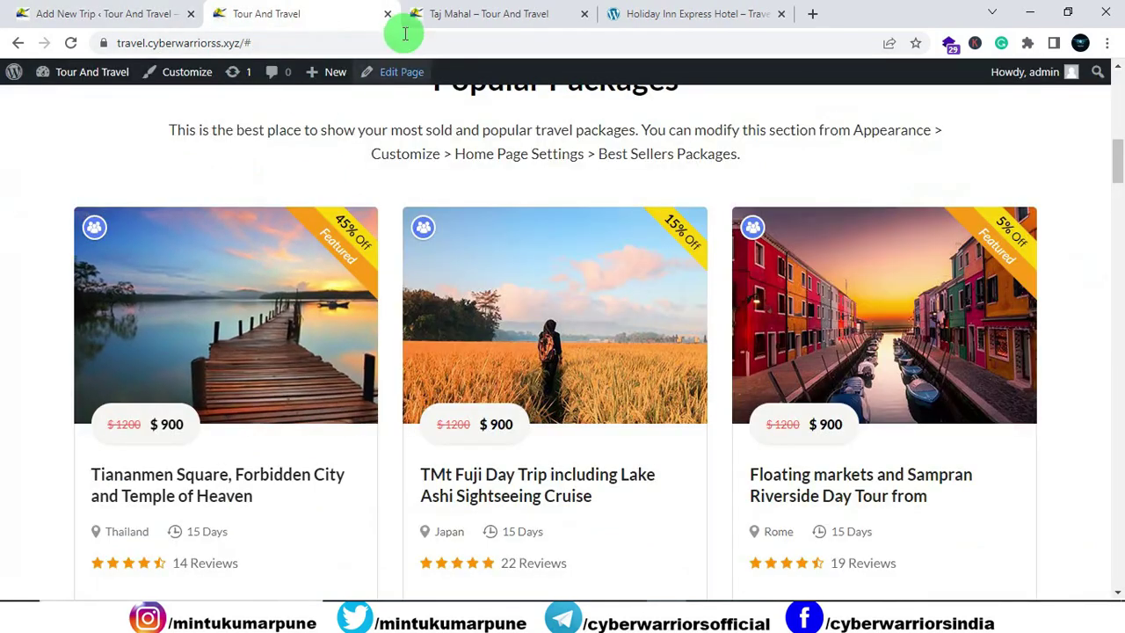
left_click(425, 13)
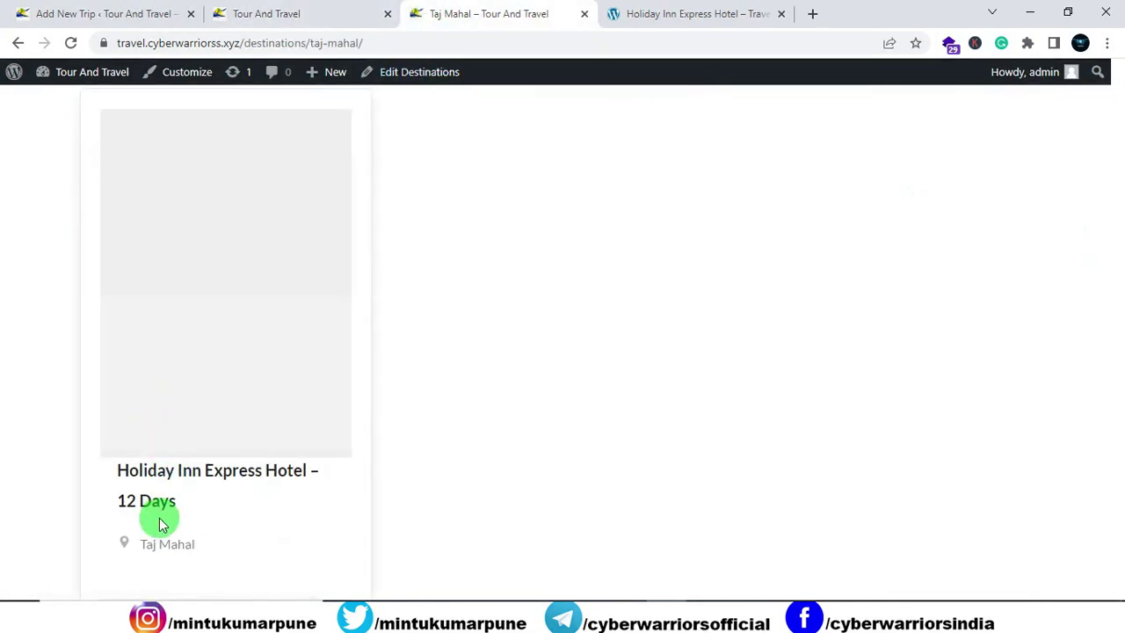
scroll(158, 479, "down", 3)
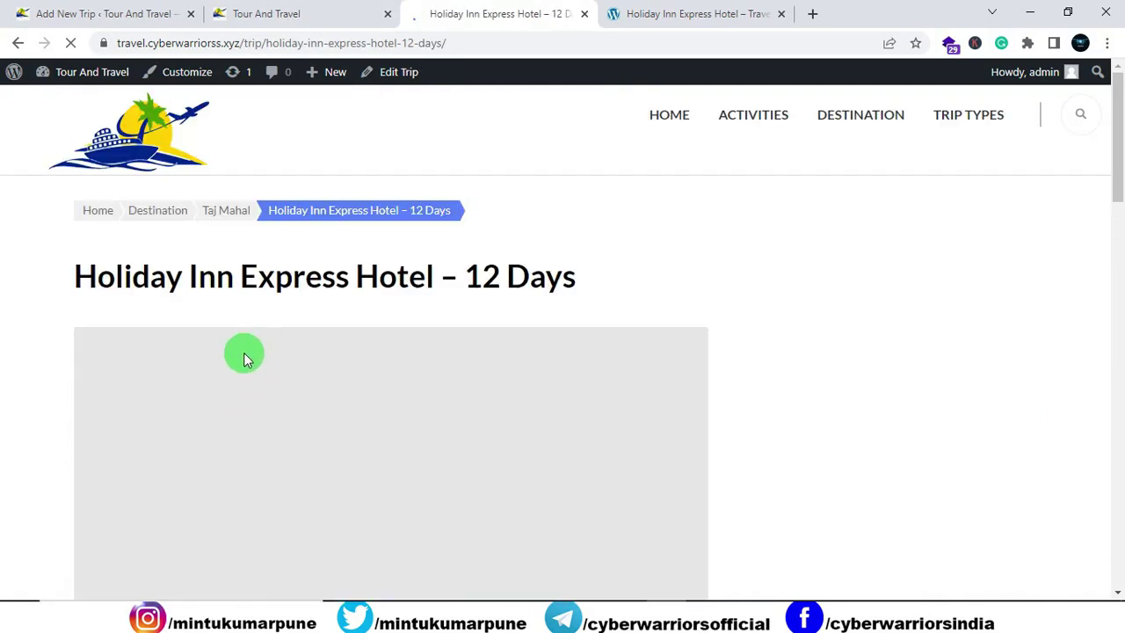
scroll(334, 334, "down", 1)
scroll(334, 338, "down", 5)
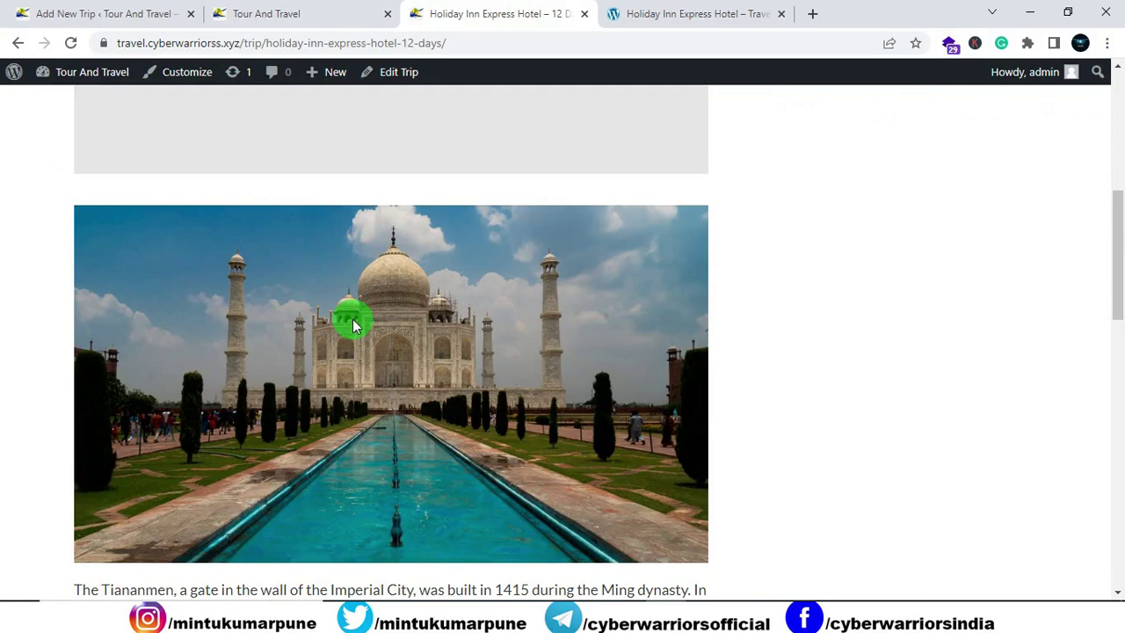
scroll(352, 325, "down", 9)
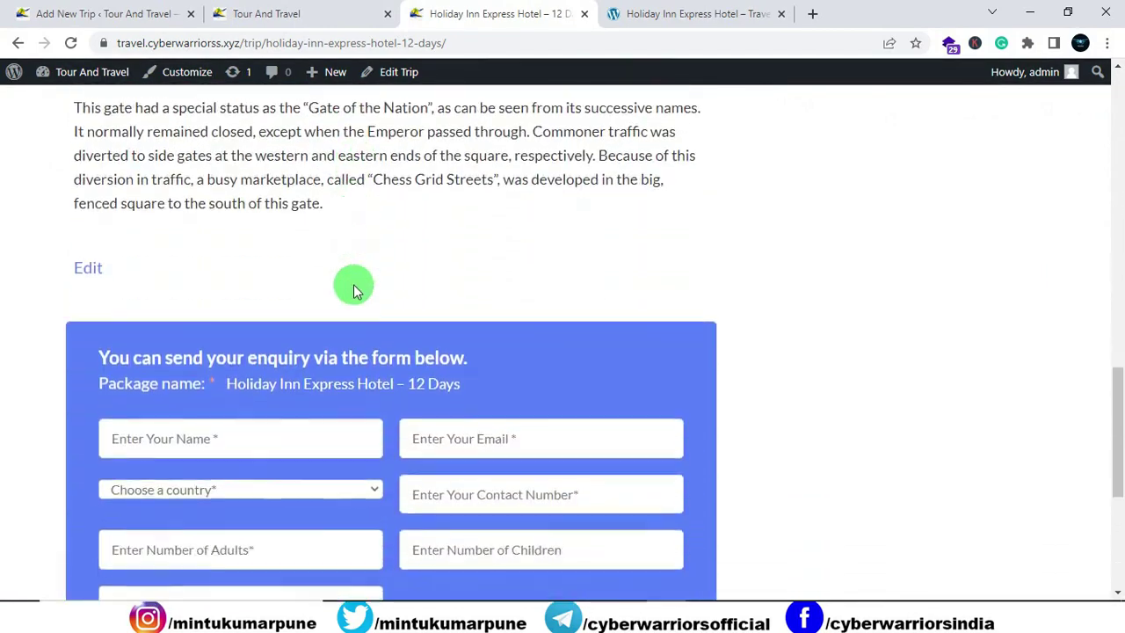
scroll(353, 290, "down", 5)
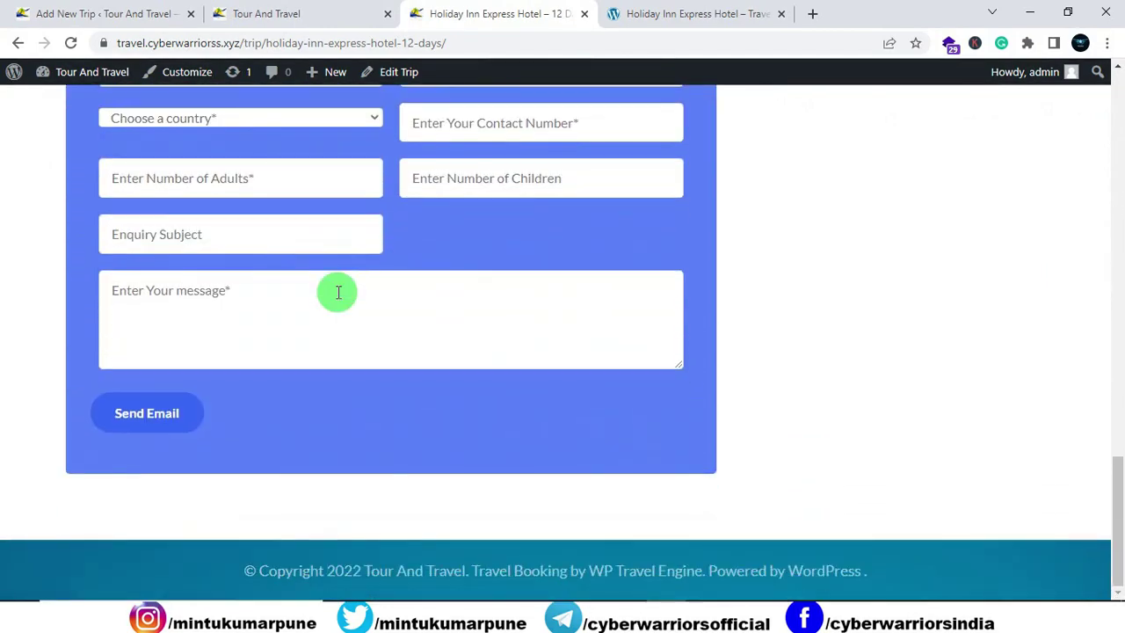
scroll(337, 293, "up", 14)
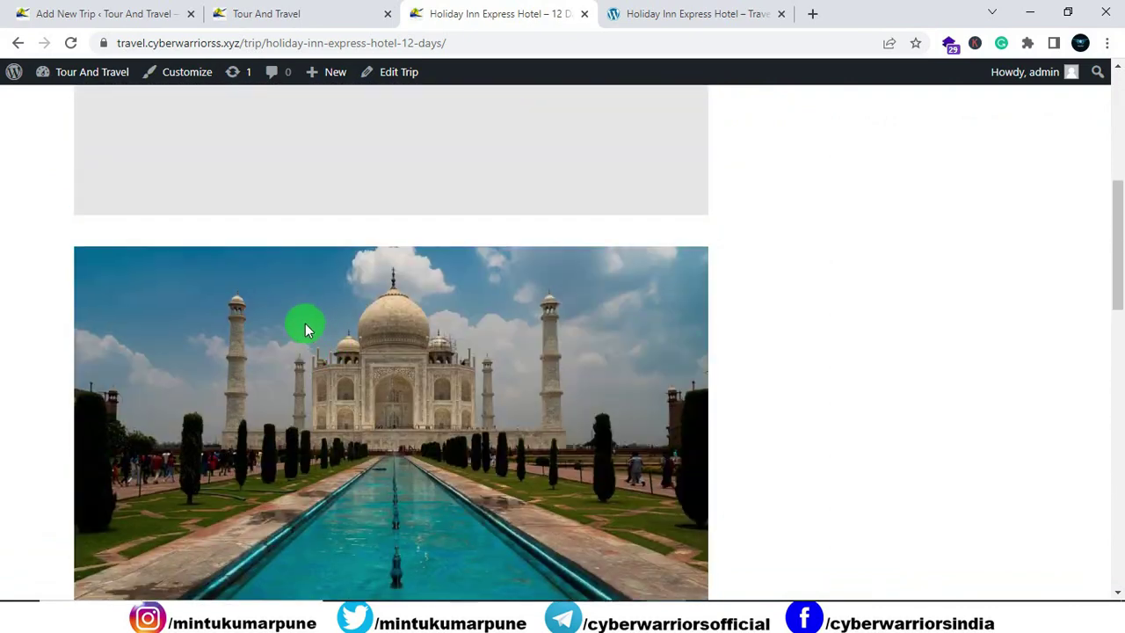
Step: Return to the trip editor and delete the Taj Mahal image above the trip's first paragraph
left_click(18, 44)
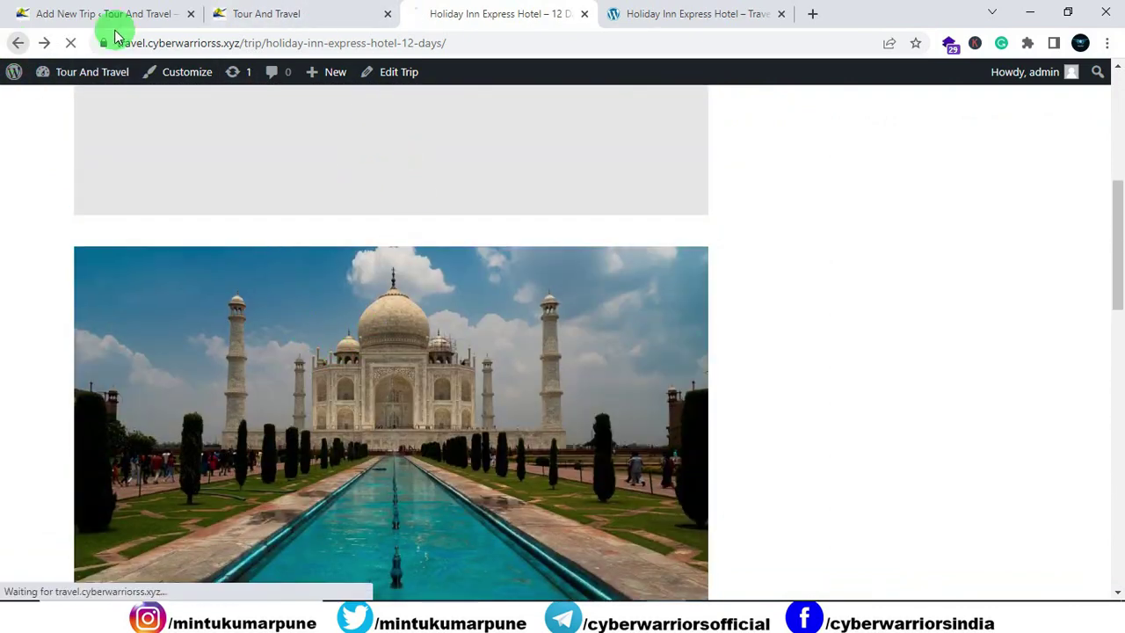
left_click(246, 16)
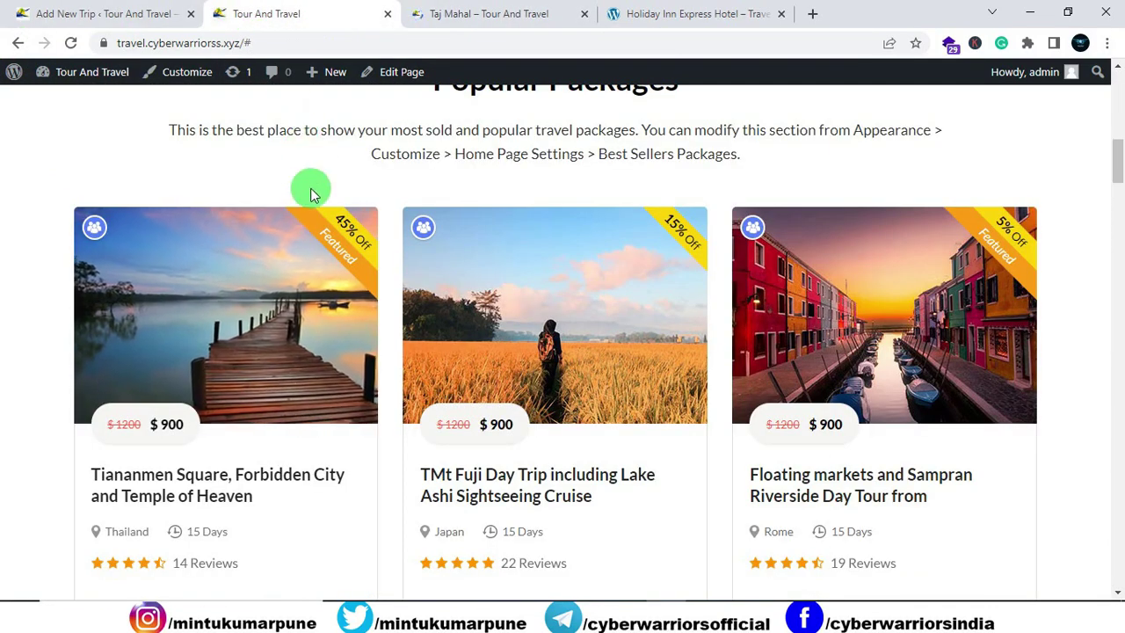
left_click(46, 13)
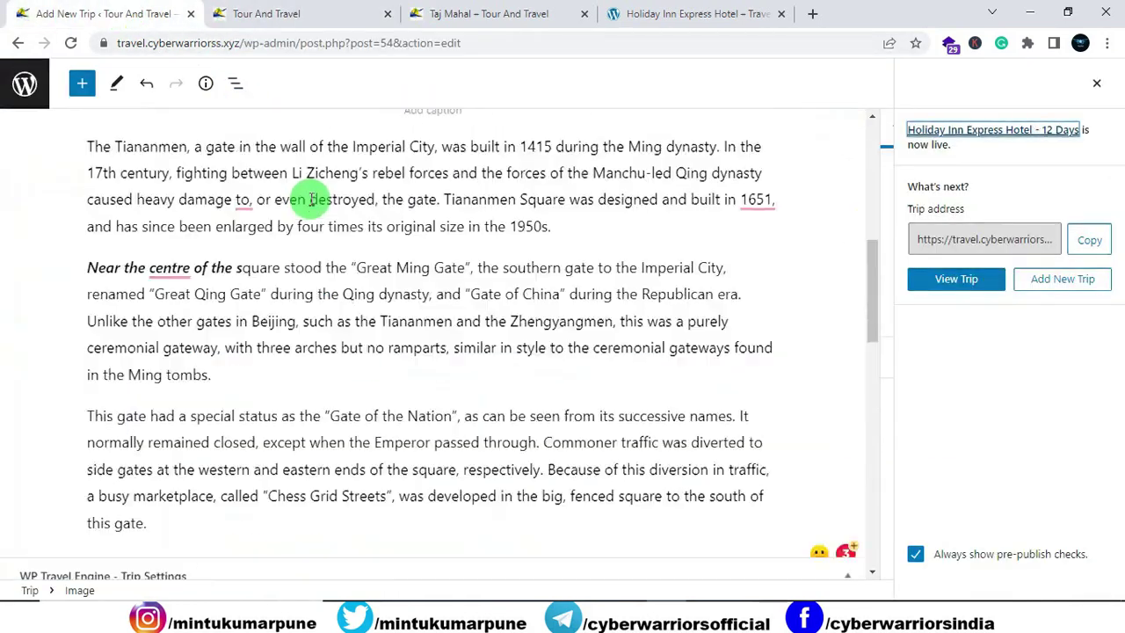
scroll(309, 202, "up", 5)
right_click(390, 268)
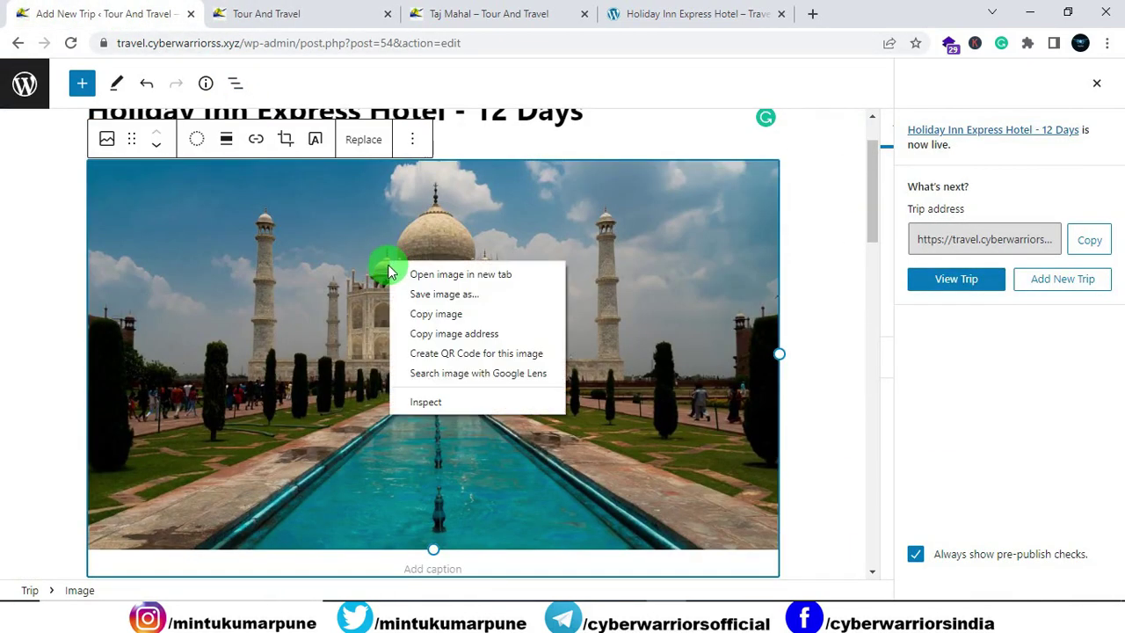
left_click(266, 267)
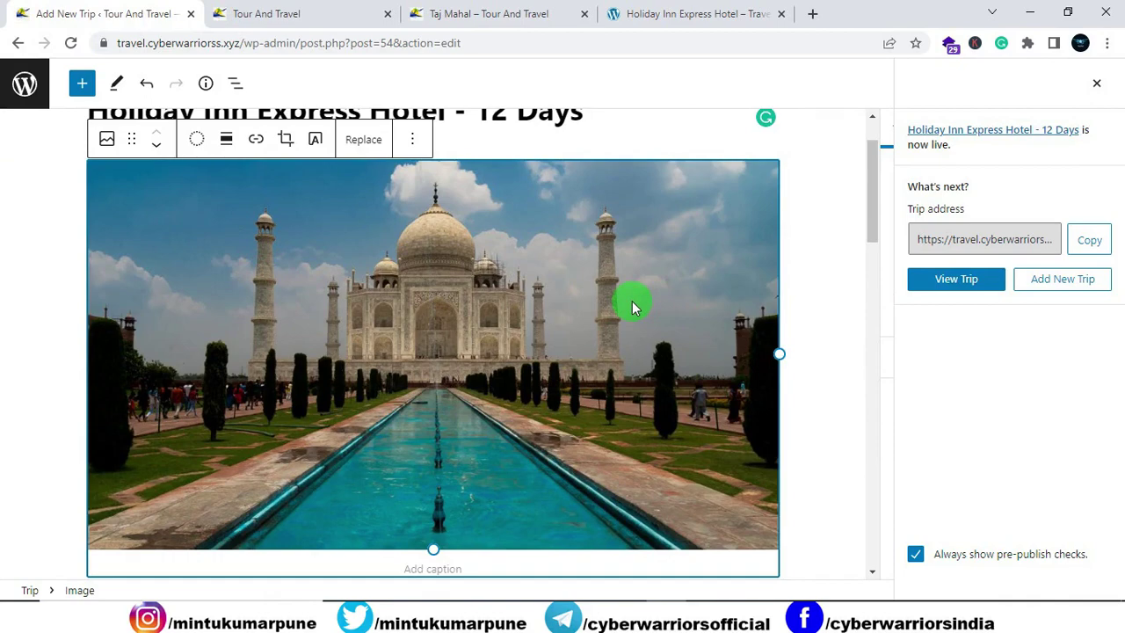
key("Delete")
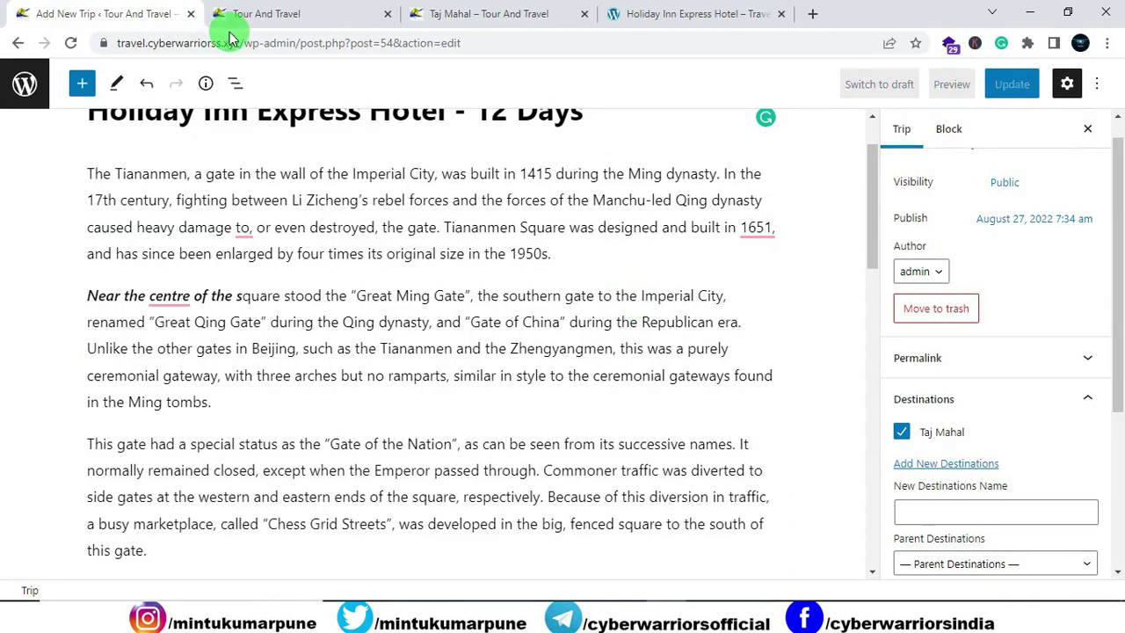
scroll(318, 193, "down", 10)
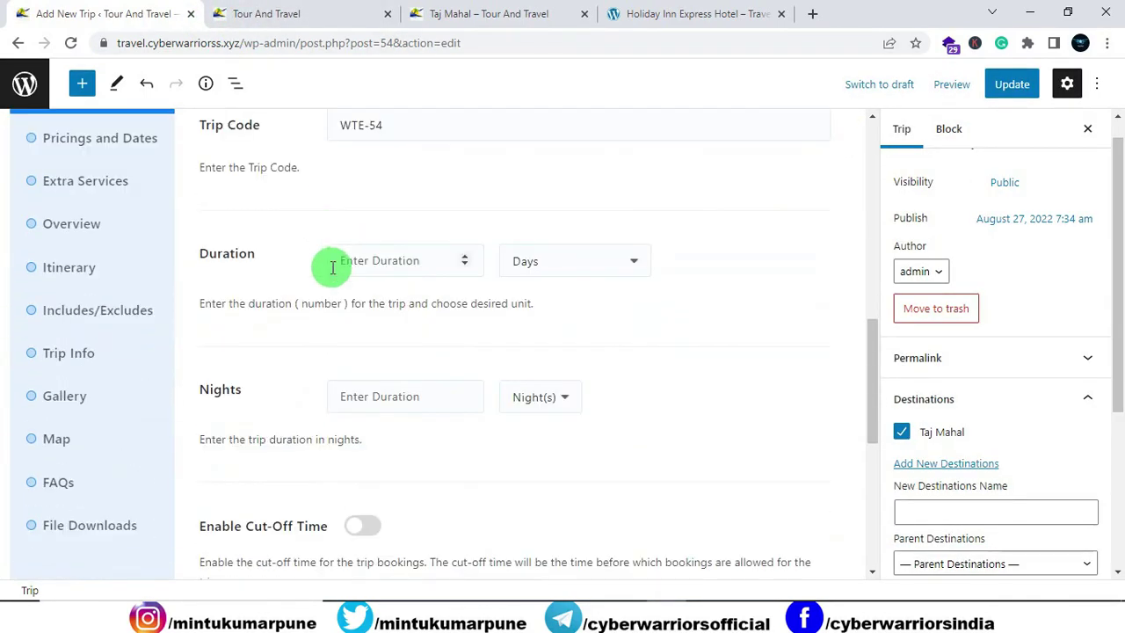
Step: Set the trip duration to 10 Days and the number of nights to 6
left_click(343, 259)
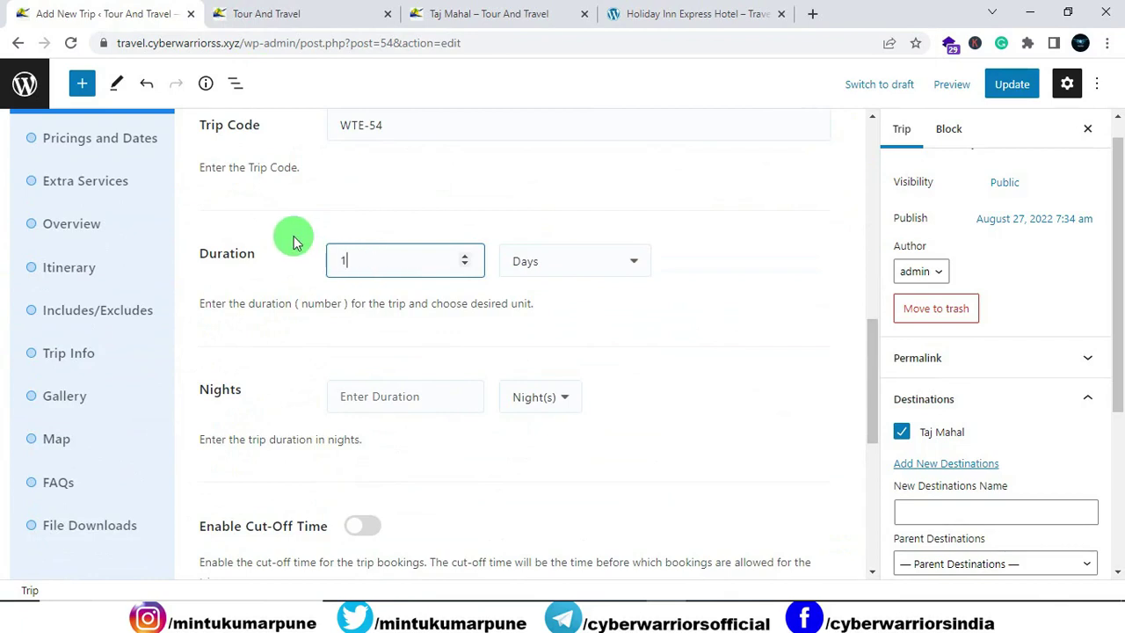
left_click(534, 261)
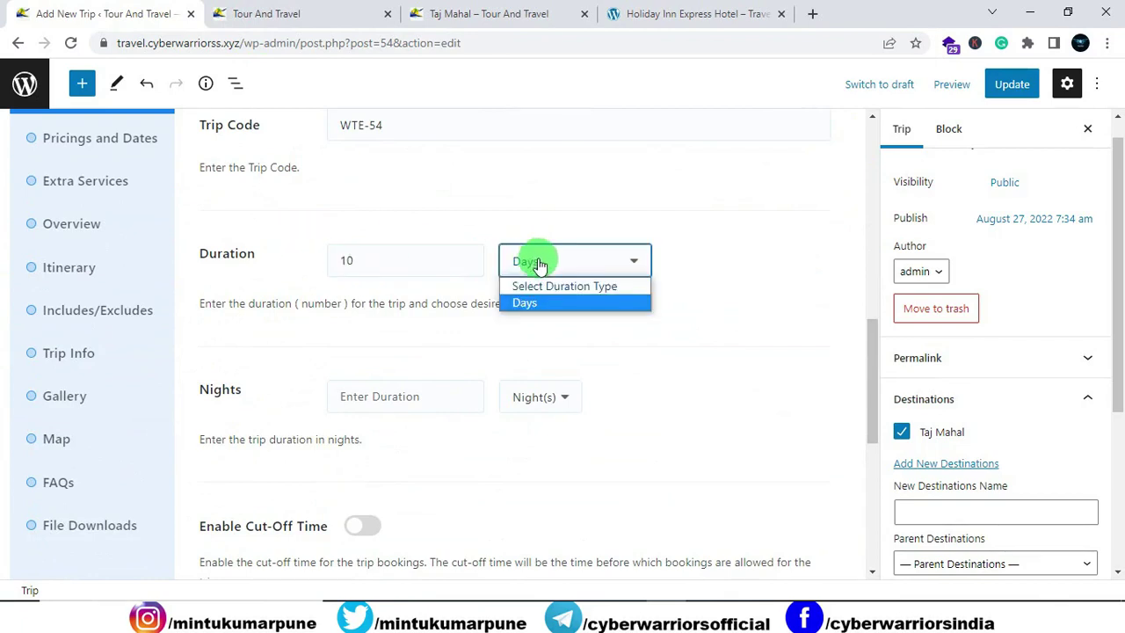
left_click(690, 258)
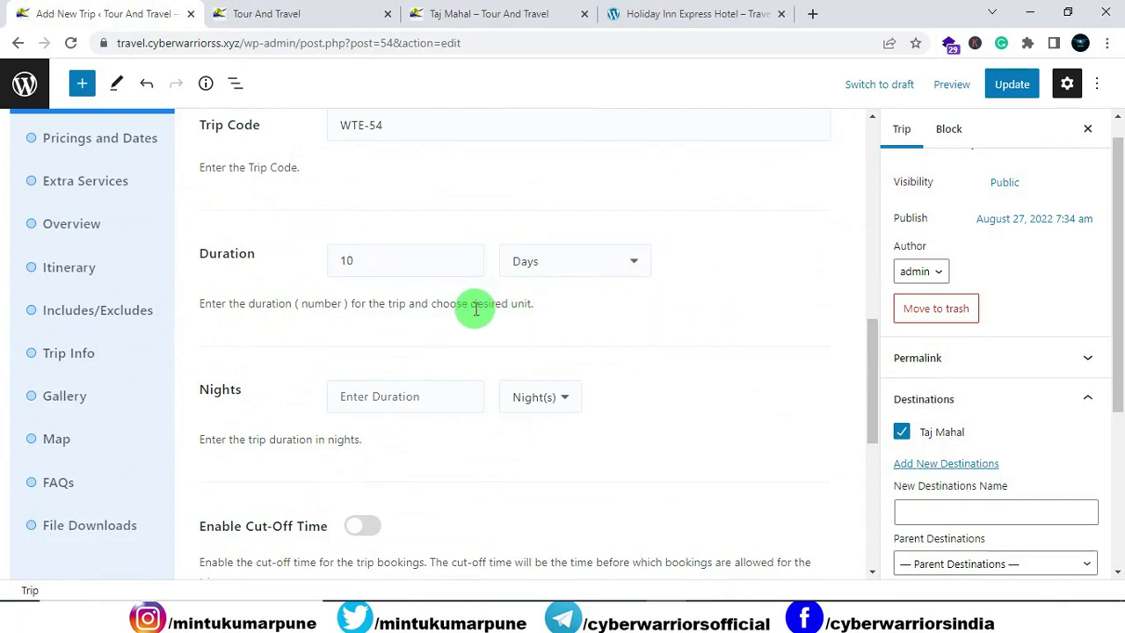
left_click(375, 404)
type("6")
left_click_drag(369, 402, 296, 382)
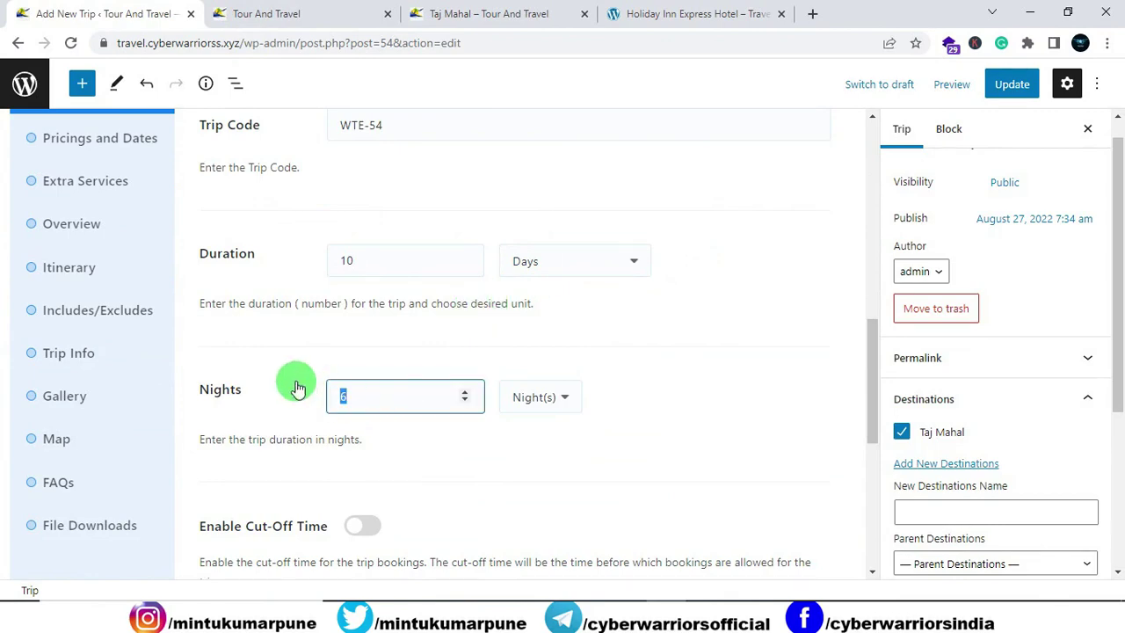
Step: Enable the age restriction for booking and set the minimum age to 10 and maximum age to 60
scroll(396, 495, "down", 3)
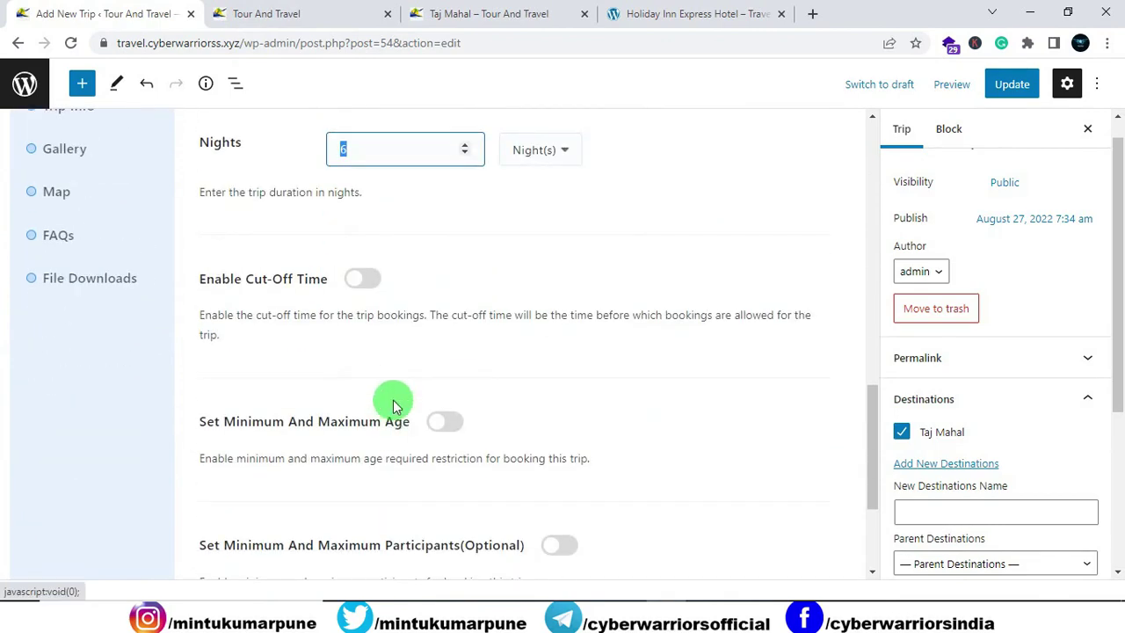
scroll(393, 406, "down", 2)
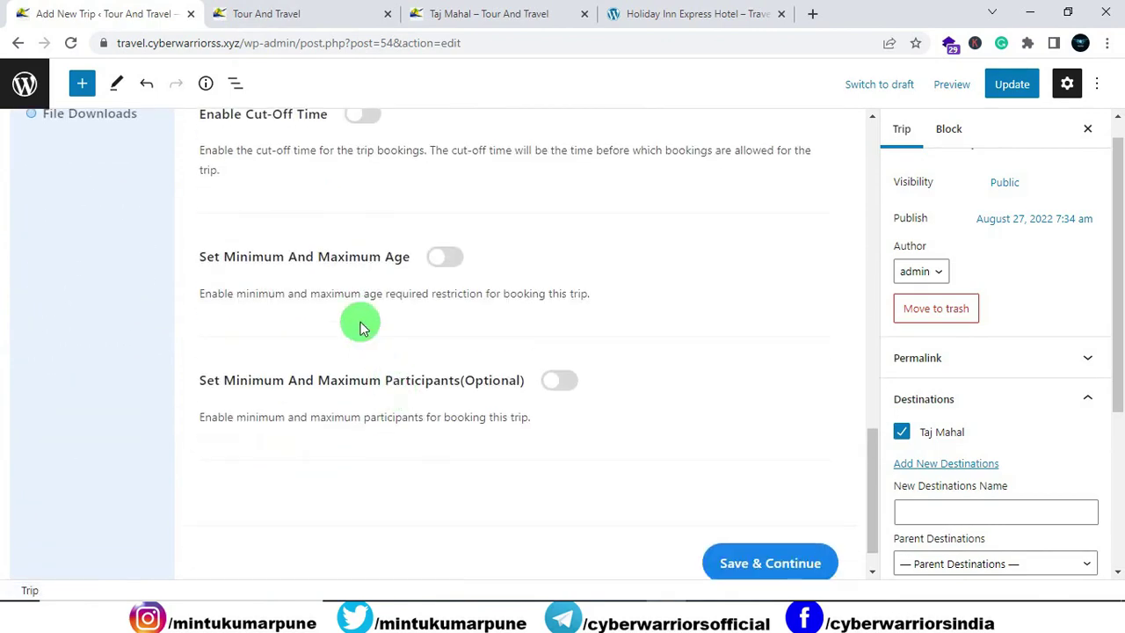
left_click(456, 261)
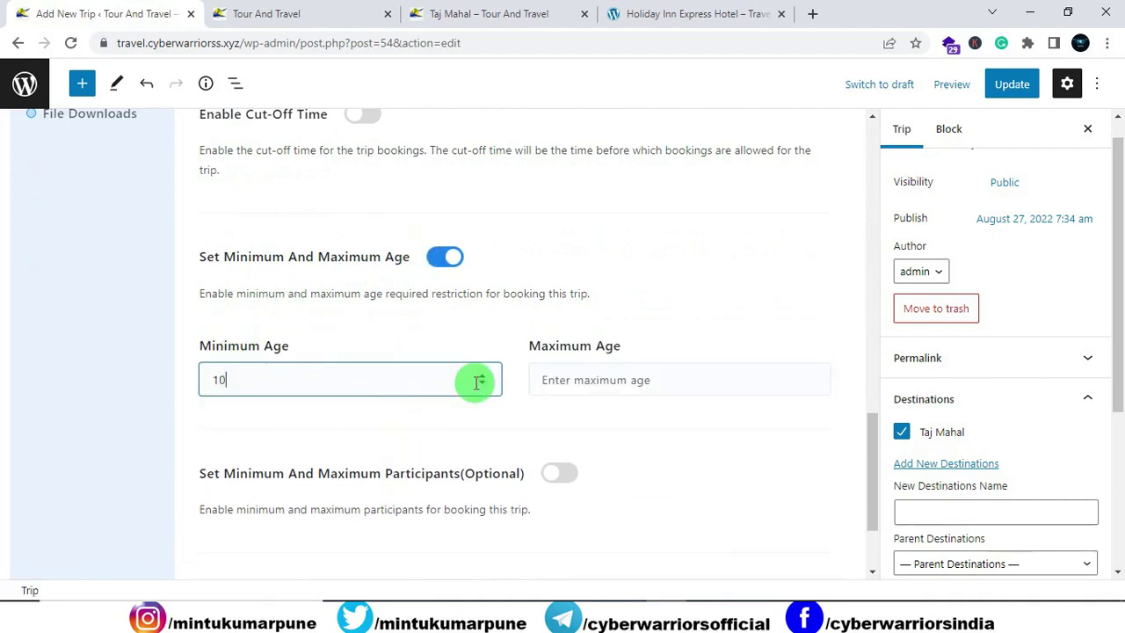
left_click(560, 380)
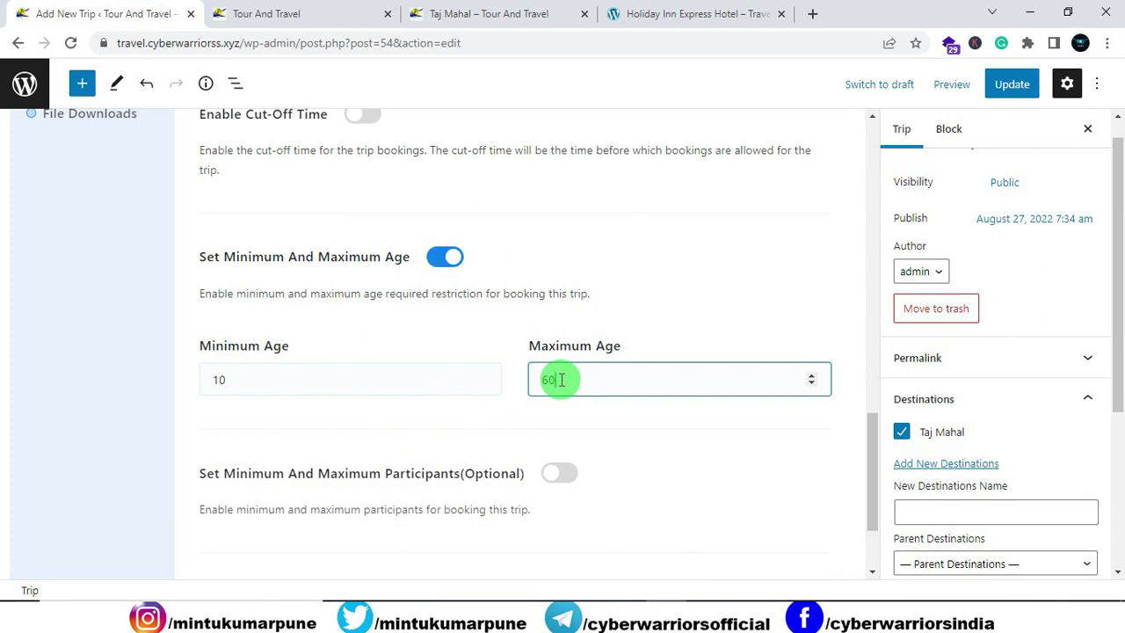
Step: Enable the participant limits for booking and set the minimum to 4 and the maximum to 10 participants
scroll(527, 418, "down", 2)
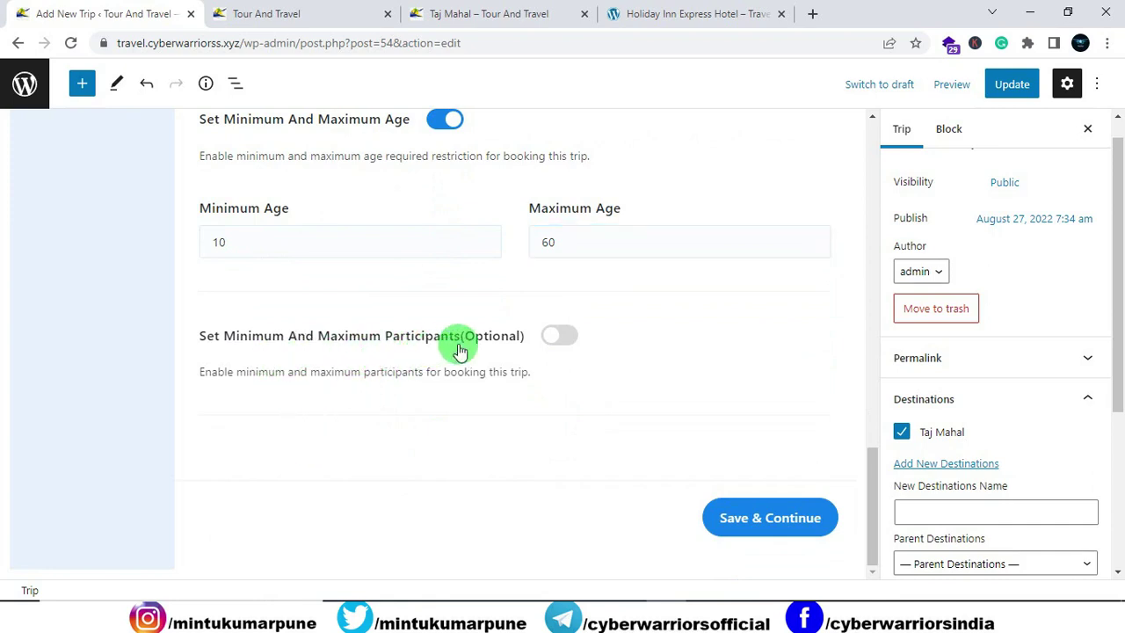
left_click(567, 334)
scroll(346, 396, "down", 1)
scroll(272, 432, "up", 2)
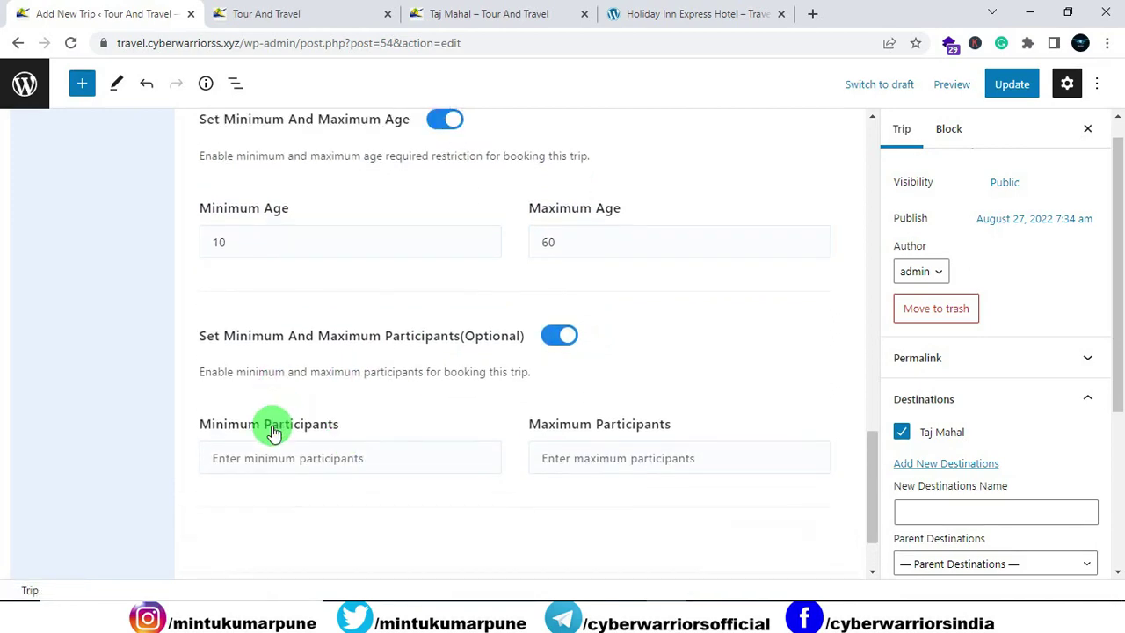
left_click(281, 546)
scroll(70, 372, "down", 2)
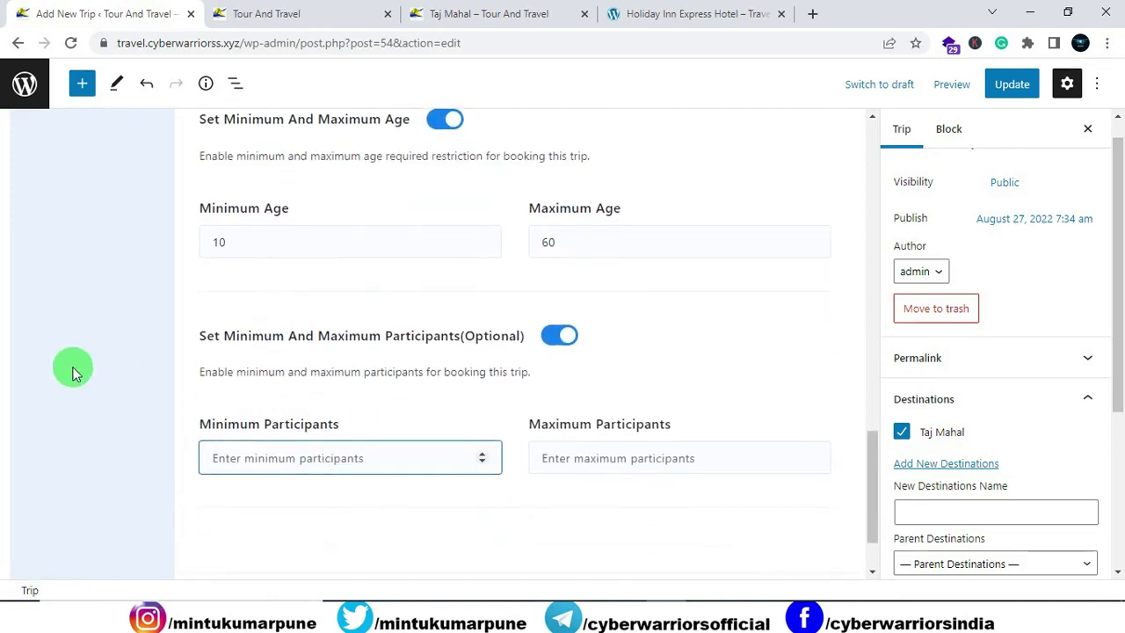
type("4")
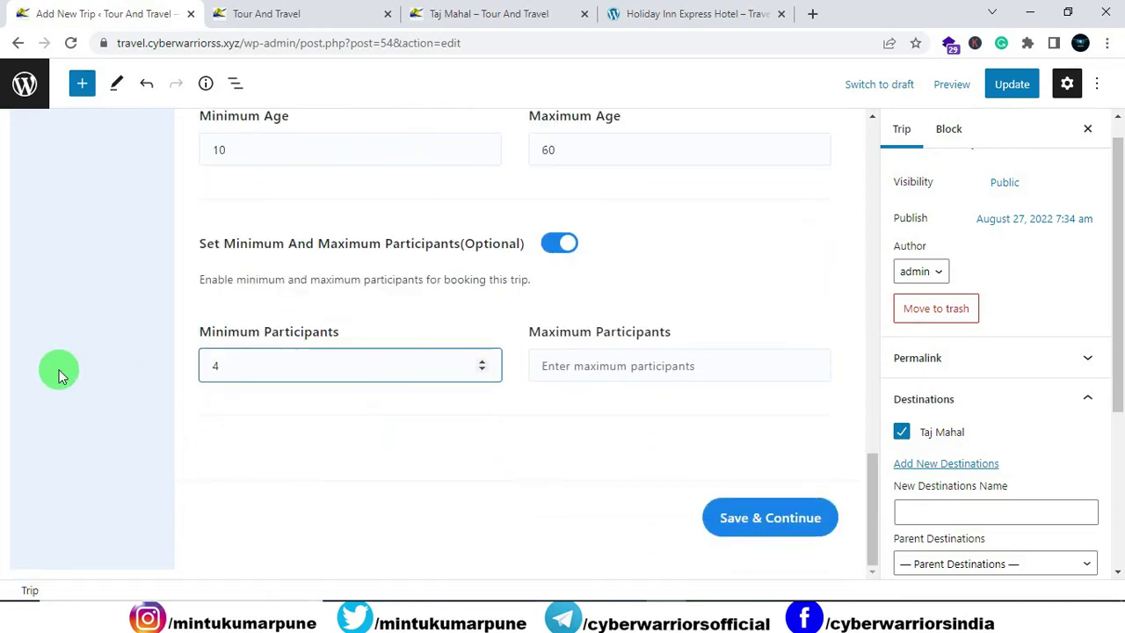
left_click(568, 370)
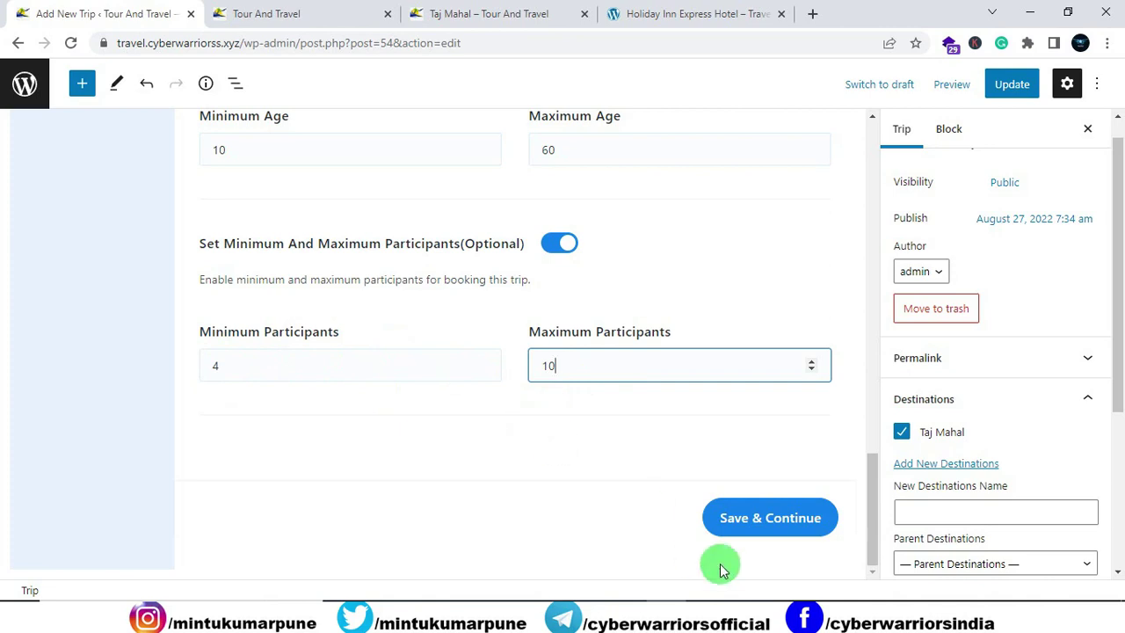
Step: Save the General trip settings, continue to Pricings and Dates, and update the published trip
left_click(765, 517)
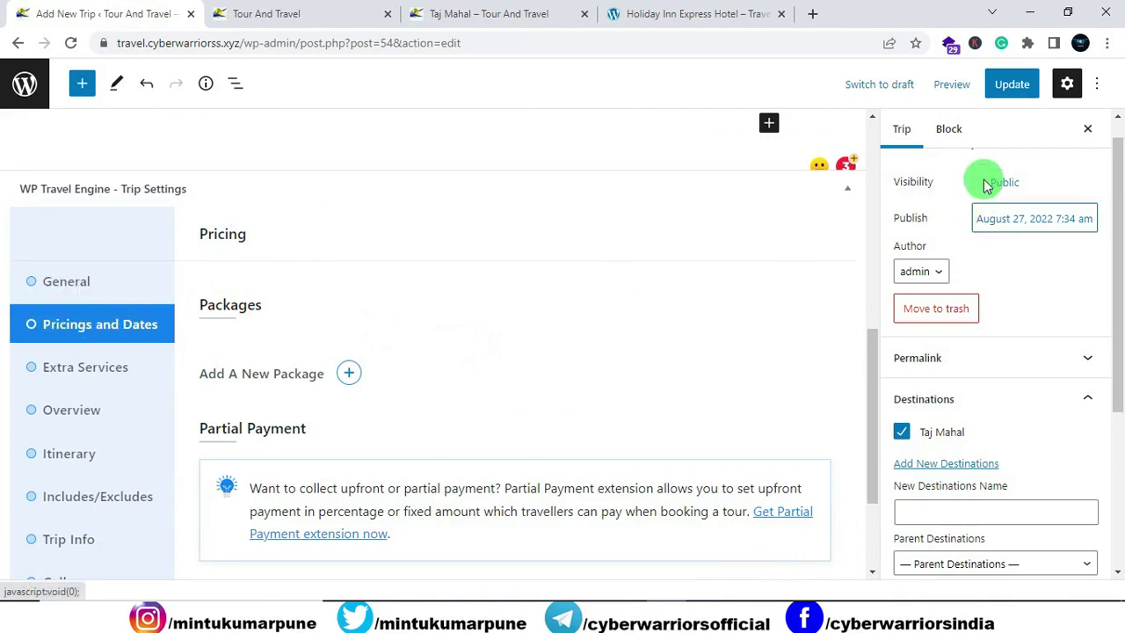
left_click(1008, 85)
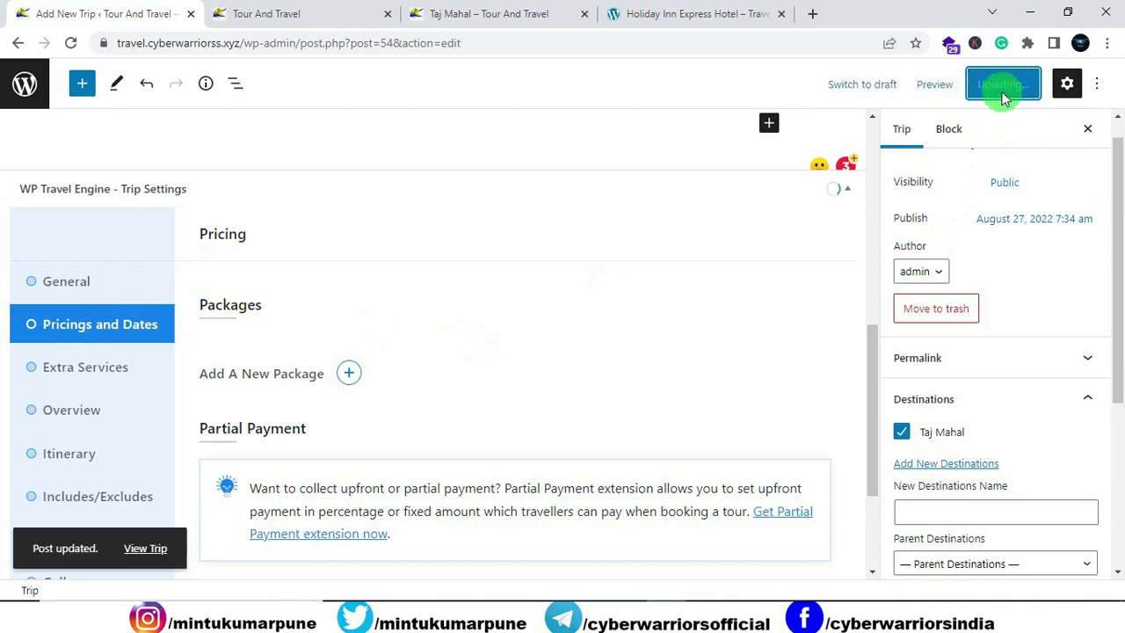
scroll(352, 290, "down", 2)
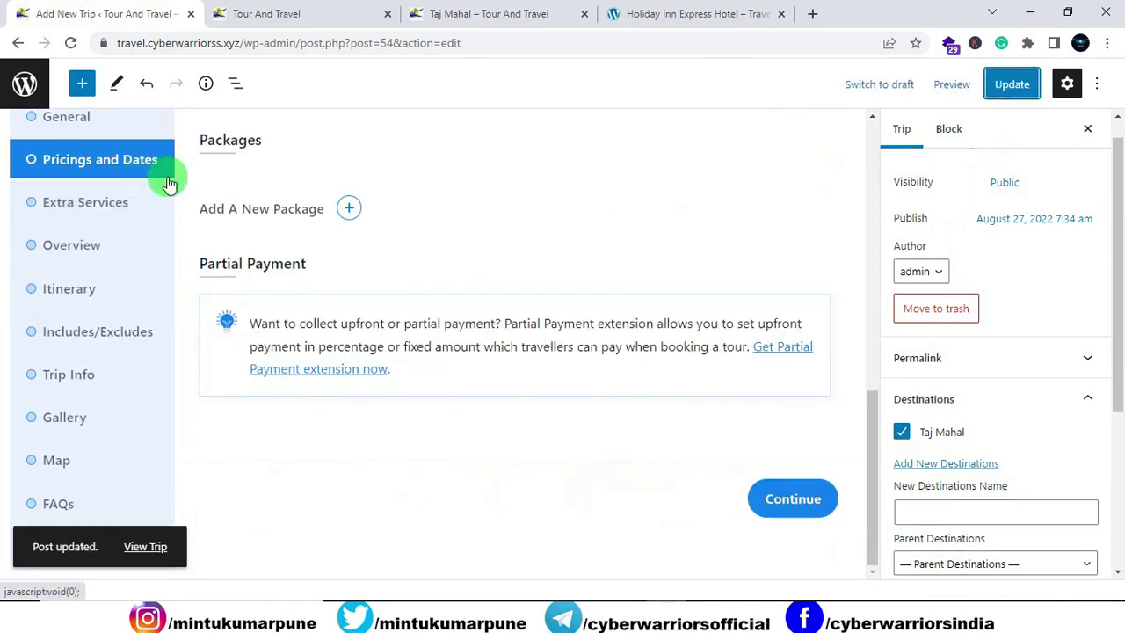
scroll(343, 243, "up", 1)
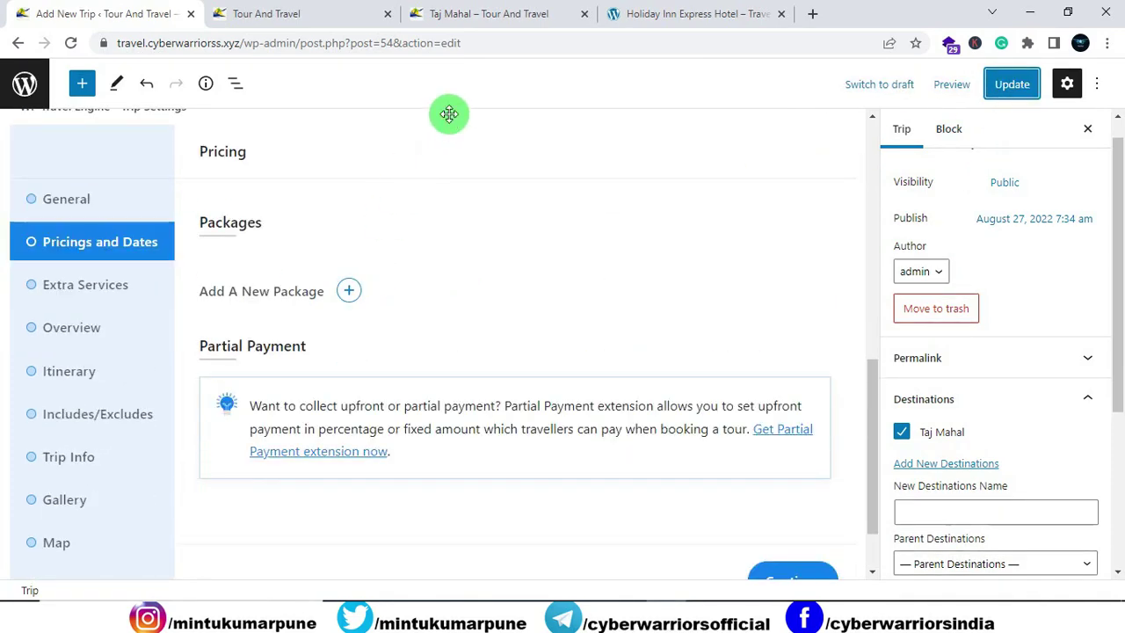
Step: Examine the price, trip facts and overview on the WP Travel Engine demo page for the Holiday Inn Express Hotel
left_click(630, 16)
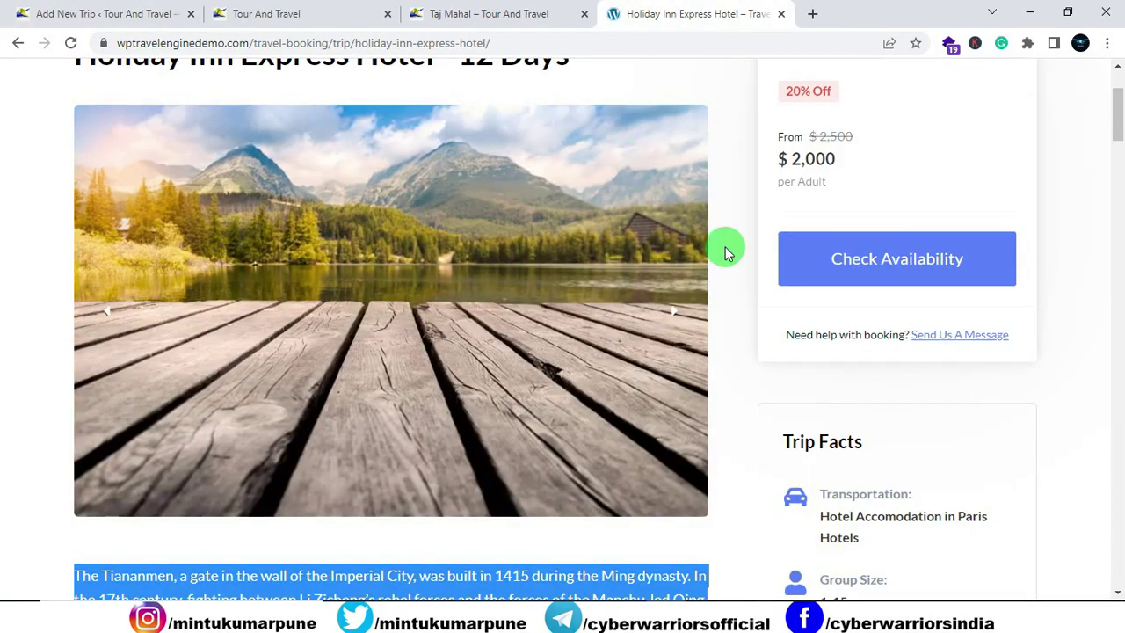
scroll(710, 259, "up", 2)
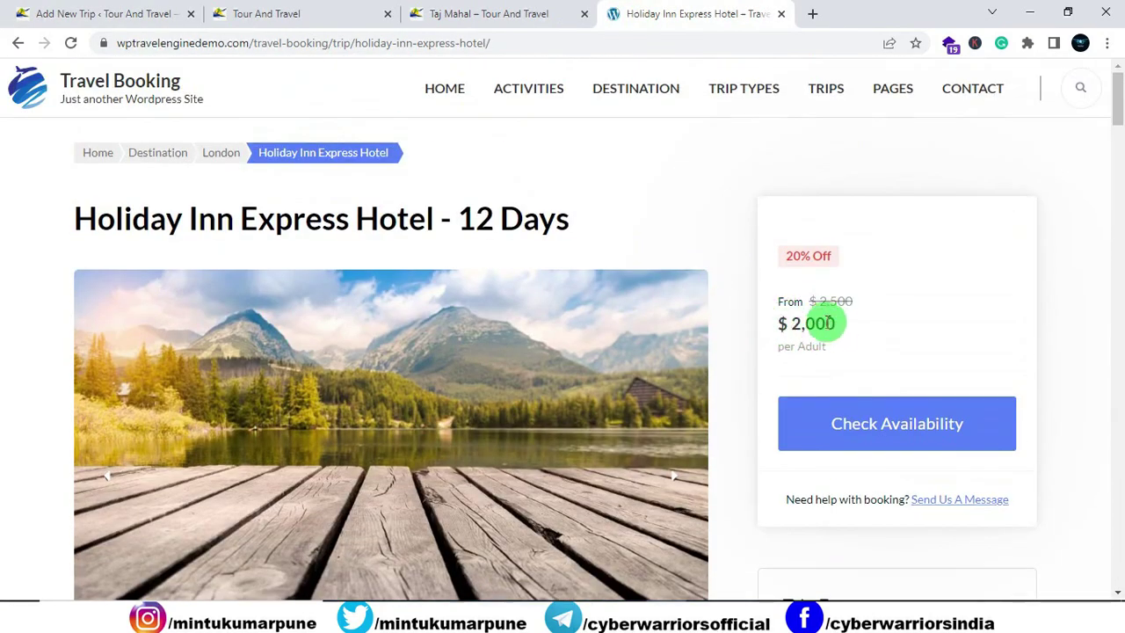
scroll(823, 322, "down", 5)
left_click_drag(827, 324, 753, 318)
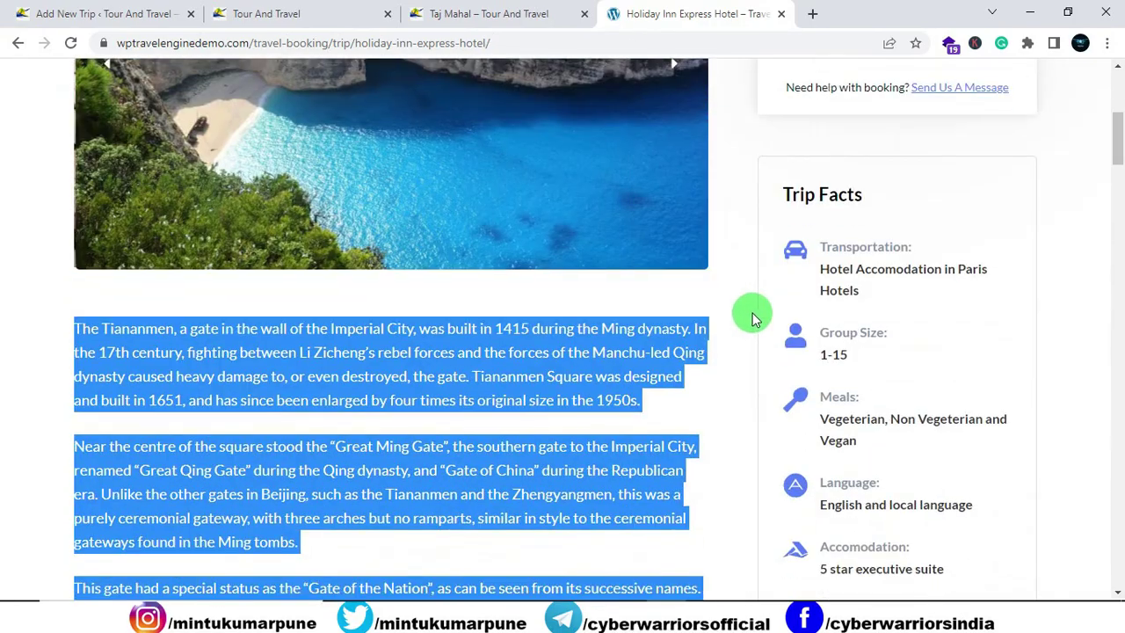
scroll(738, 307, "down", 3)
left_click(736, 307)
scroll(810, 218, "up", 1)
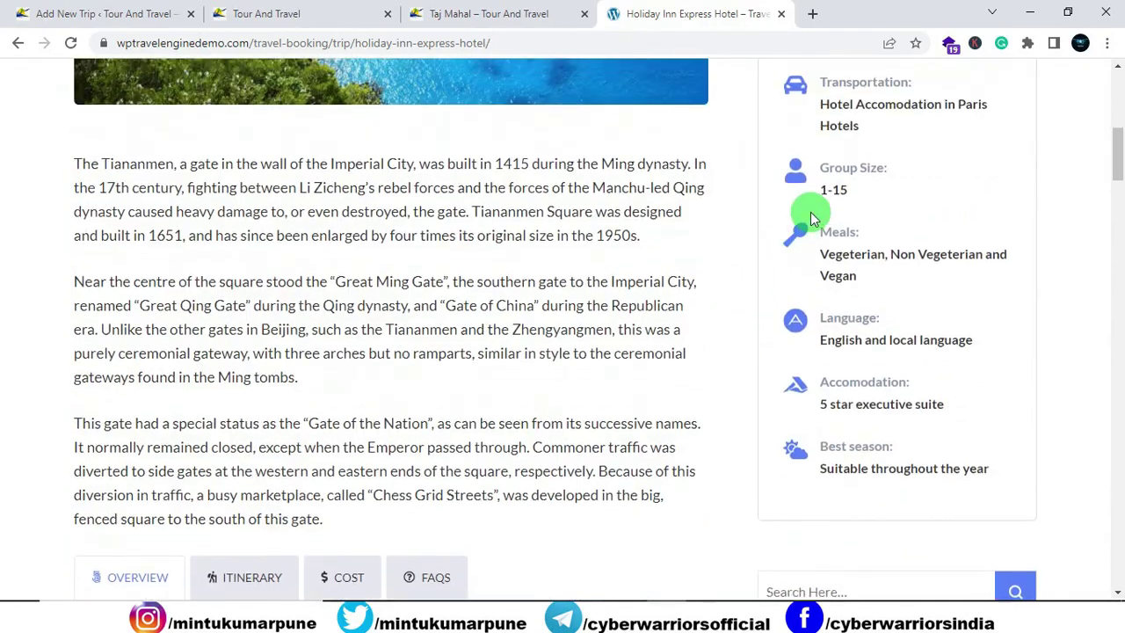
scroll(730, 380, "down", 6)
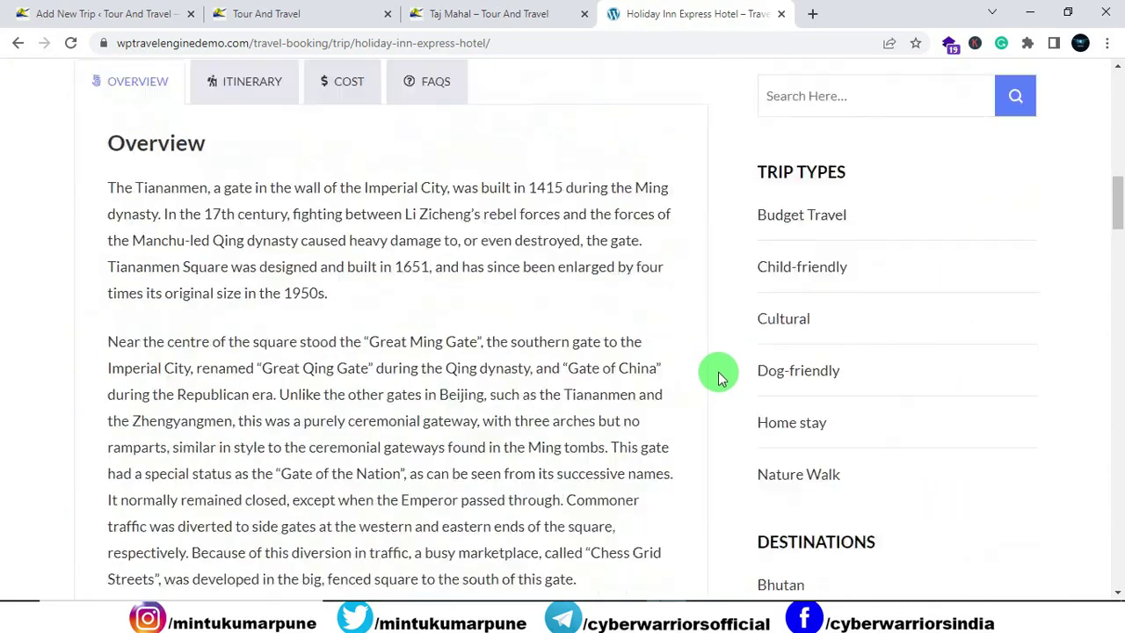
scroll(410, 301, "down", 6)
scroll(552, 301, "up", 5)
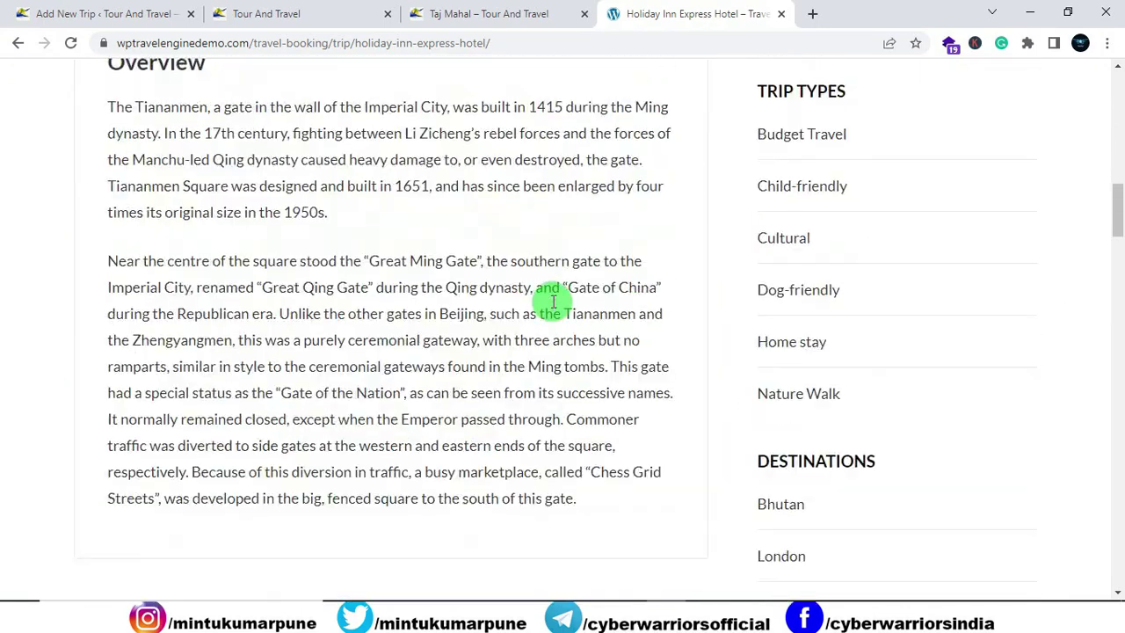
scroll(553, 301, "up", 10)
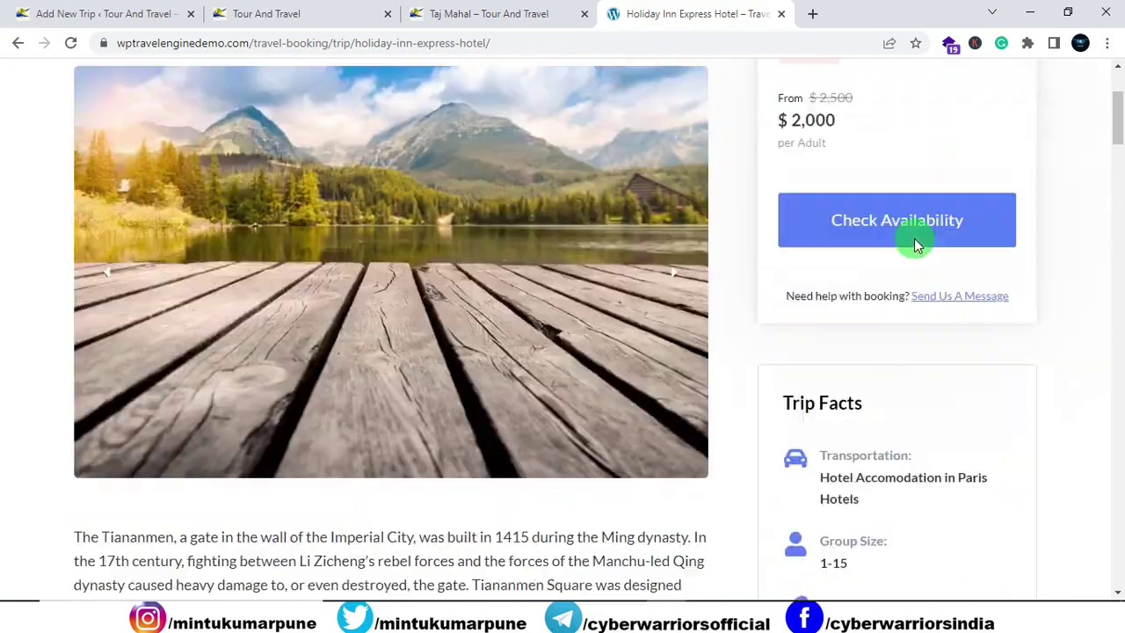
scroll(913, 245, "up", 3)
Step: Return to the trip editor, add two pricing packages and name the first one "adult"
left_click(137, 14)
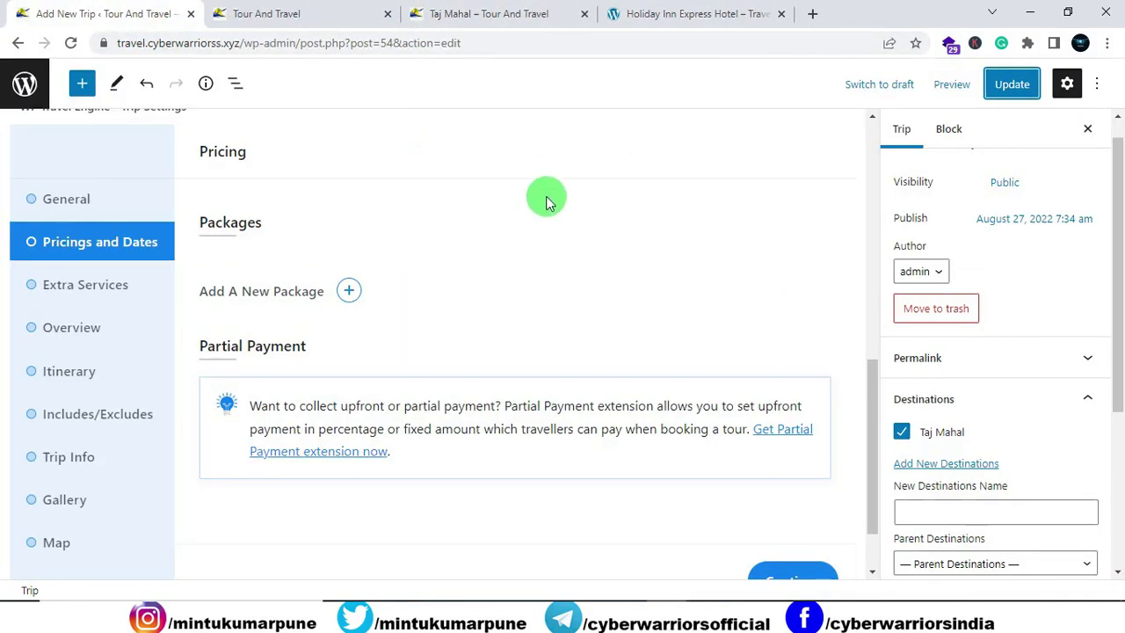
left_click(347, 289)
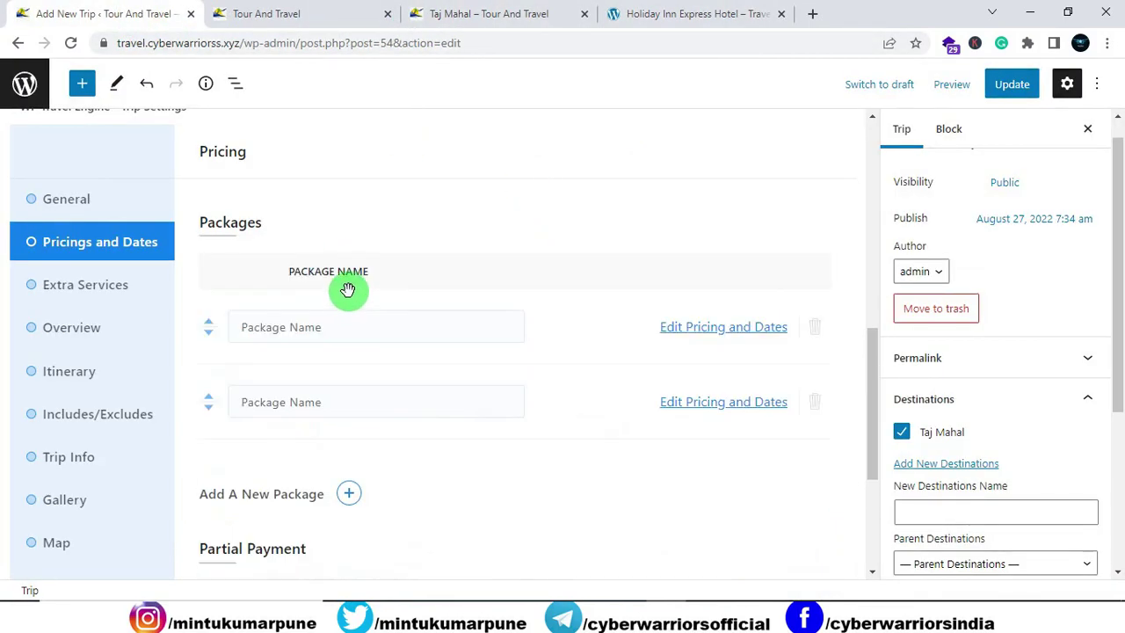
scroll(349, 295, "down", 1)
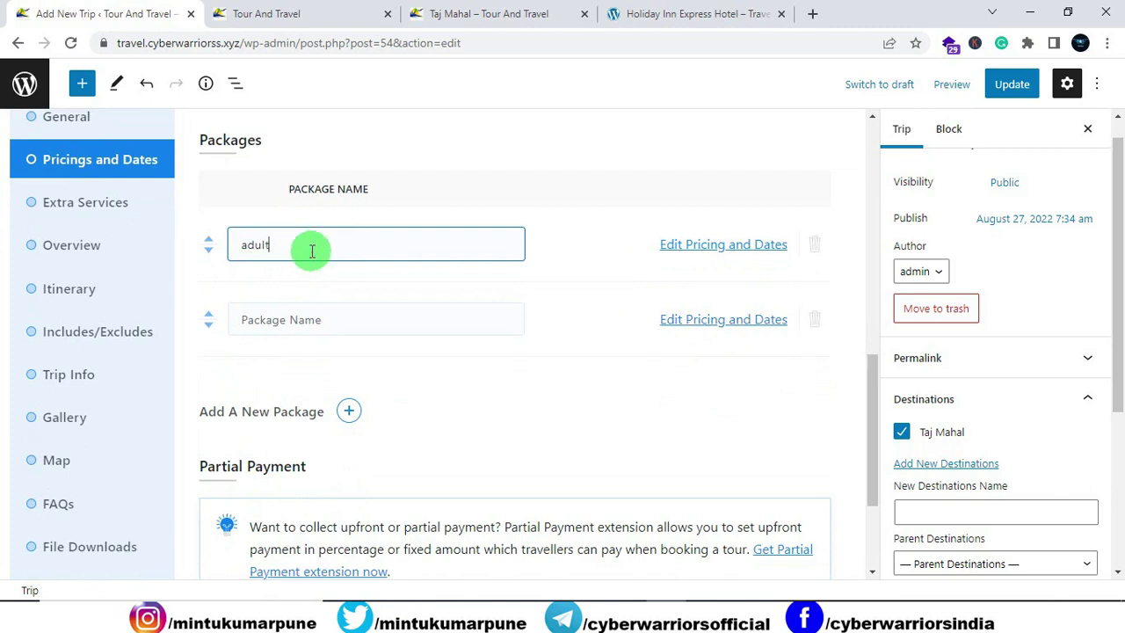
Step: In the adult package's pricing, set the Adult category's price to $5,000 with the Per Person pricing type
left_click(691, 245)
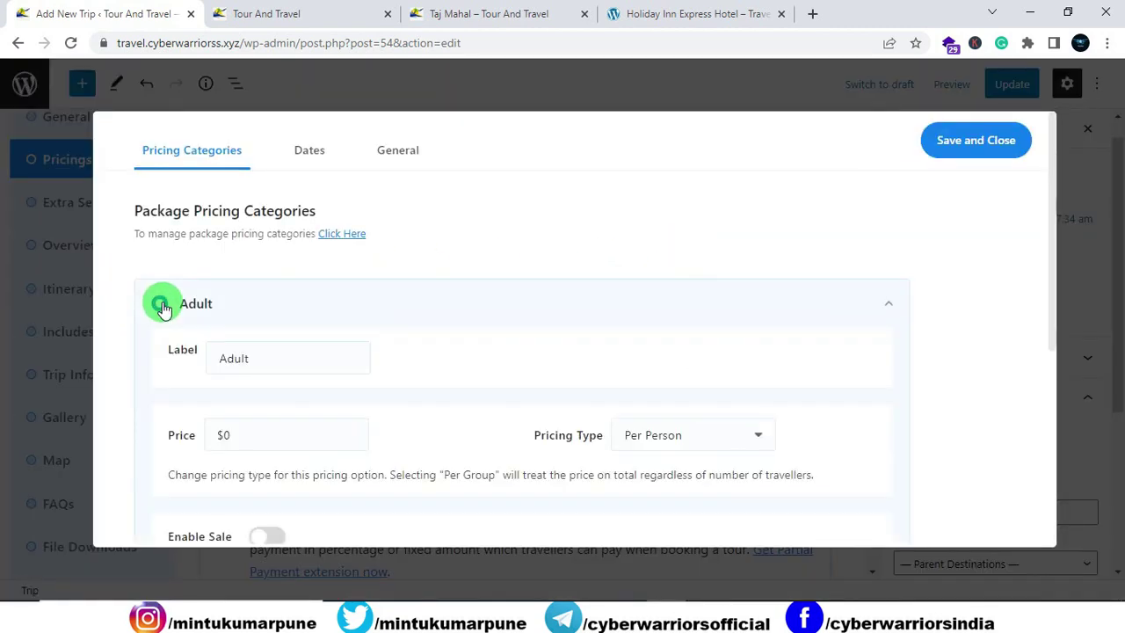
scroll(161, 308, "down", 1)
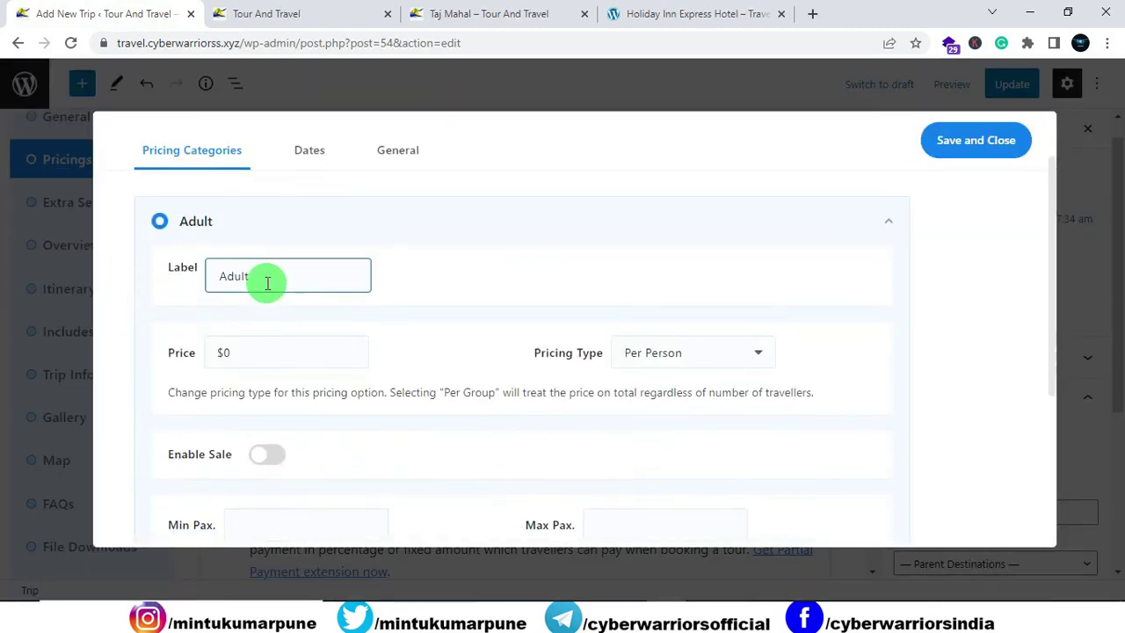
left_click(239, 354)
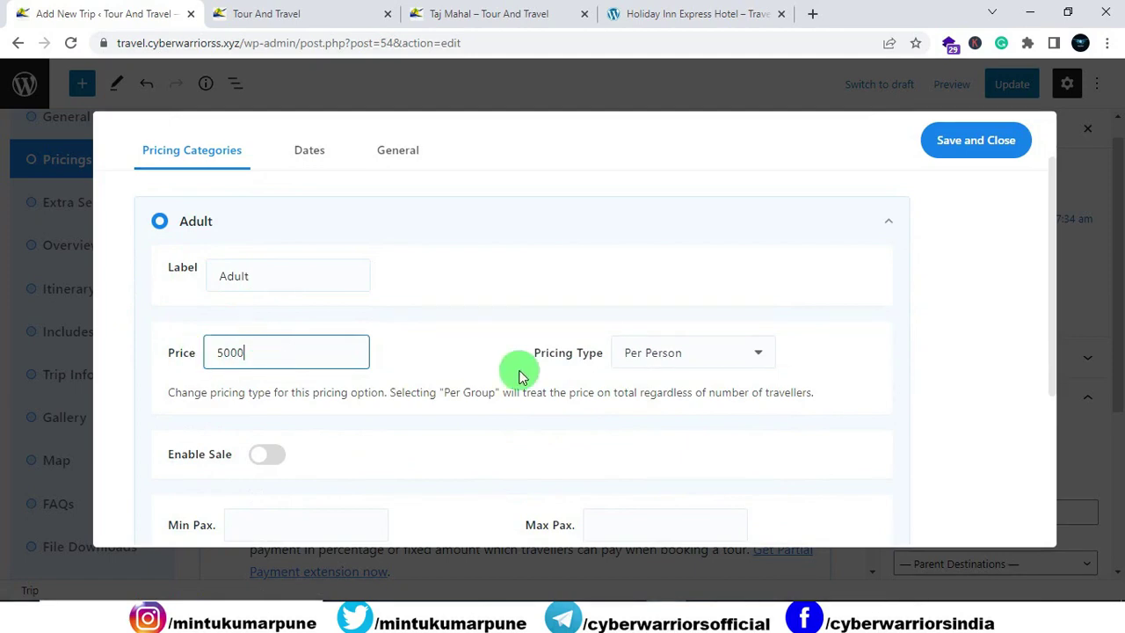
left_click(647, 356)
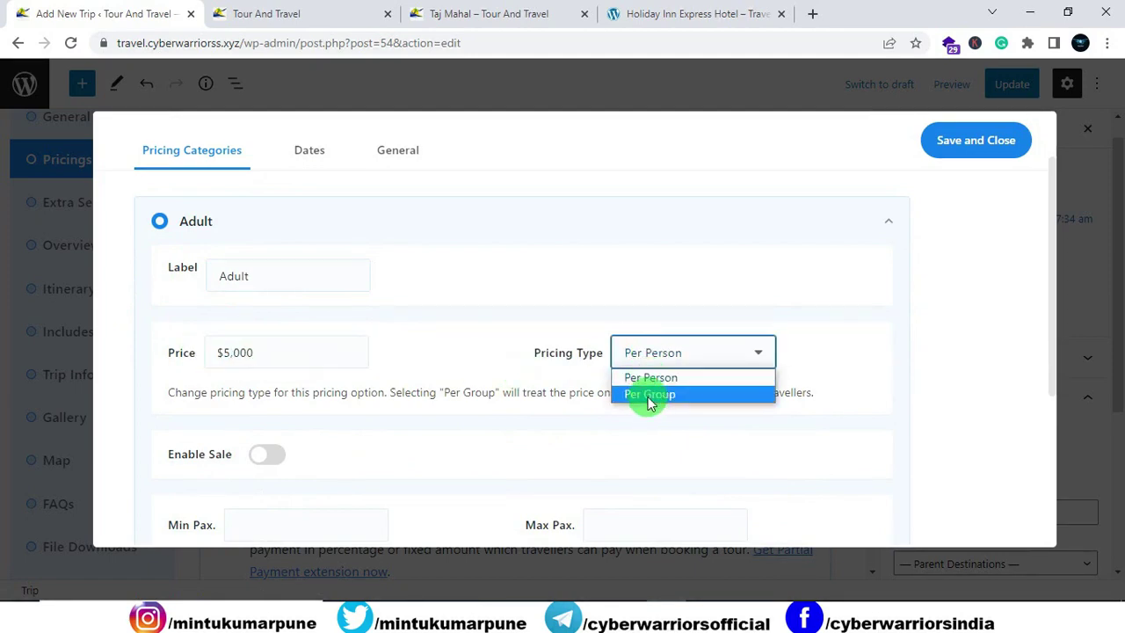
left_click(649, 377)
Step: Enable the sale for the Adult category and enter a sale price of 2000
scroll(527, 365, "down", 2)
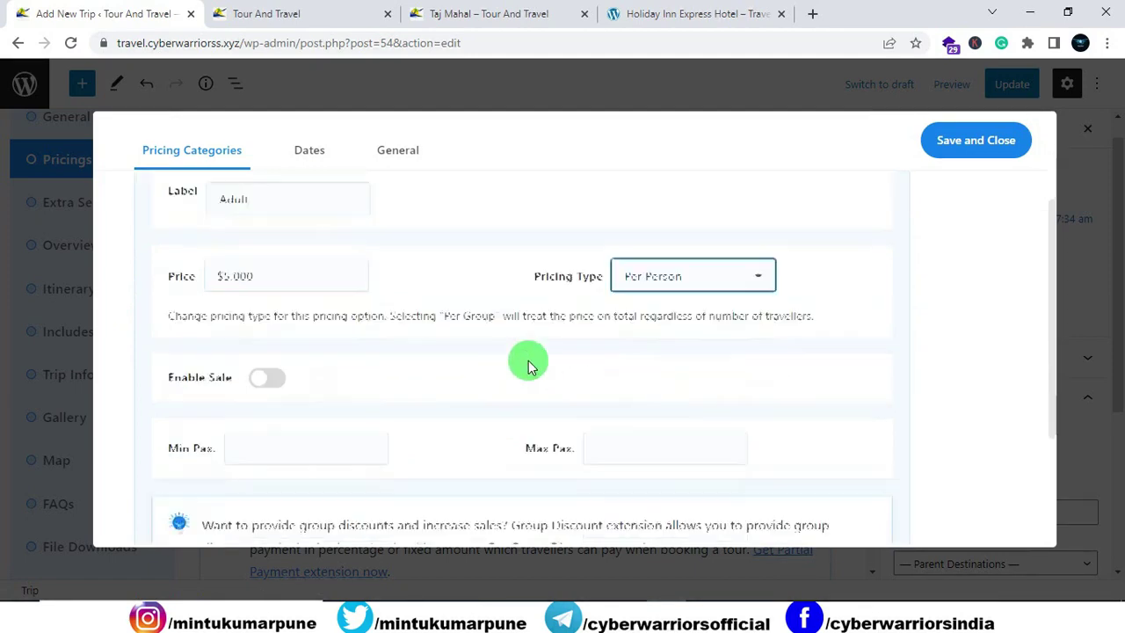
scroll(528, 366, "down", 1)
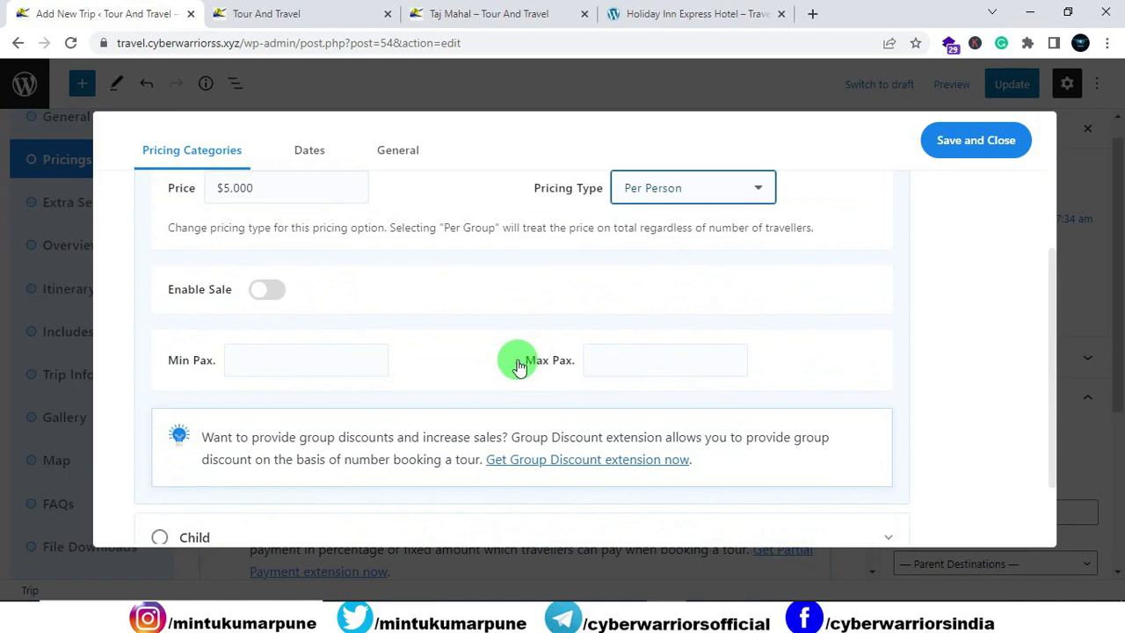
left_click(266, 301)
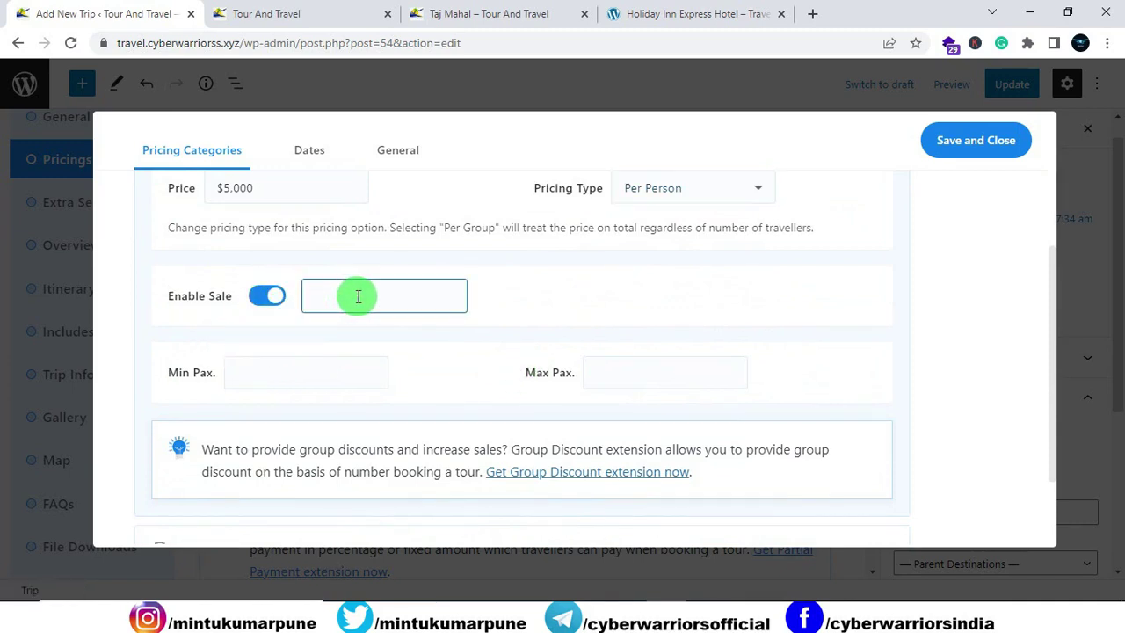
scroll(358, 296, "up", 1)
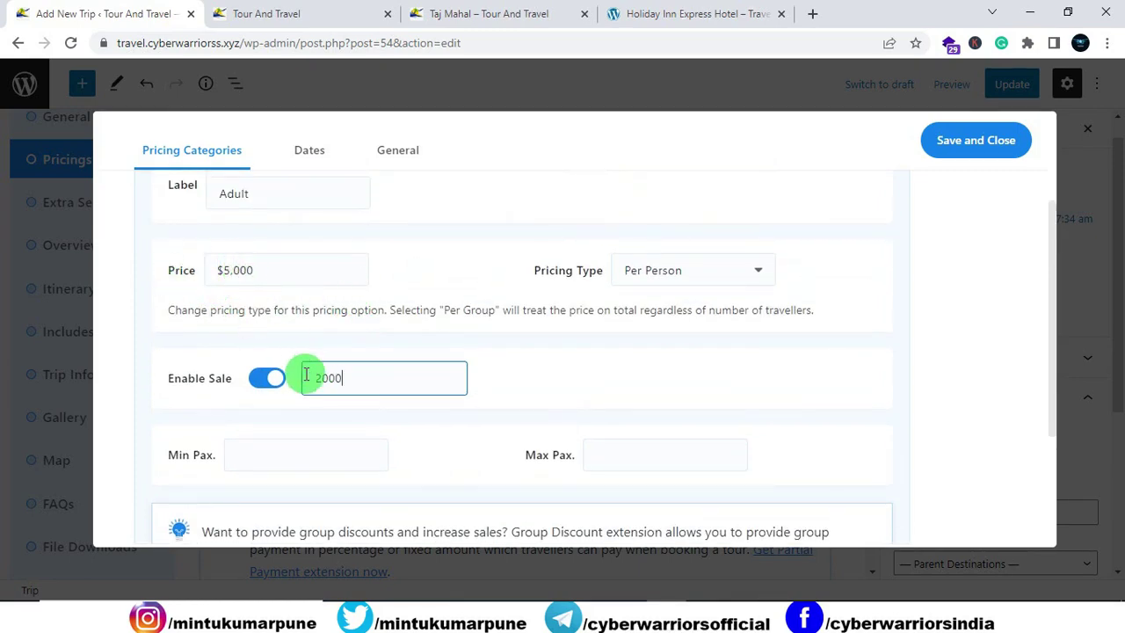
Step: Set the Adult category's minimum pax to 1 and maximum pax to 10
scroll(306, 376, "down", 2)
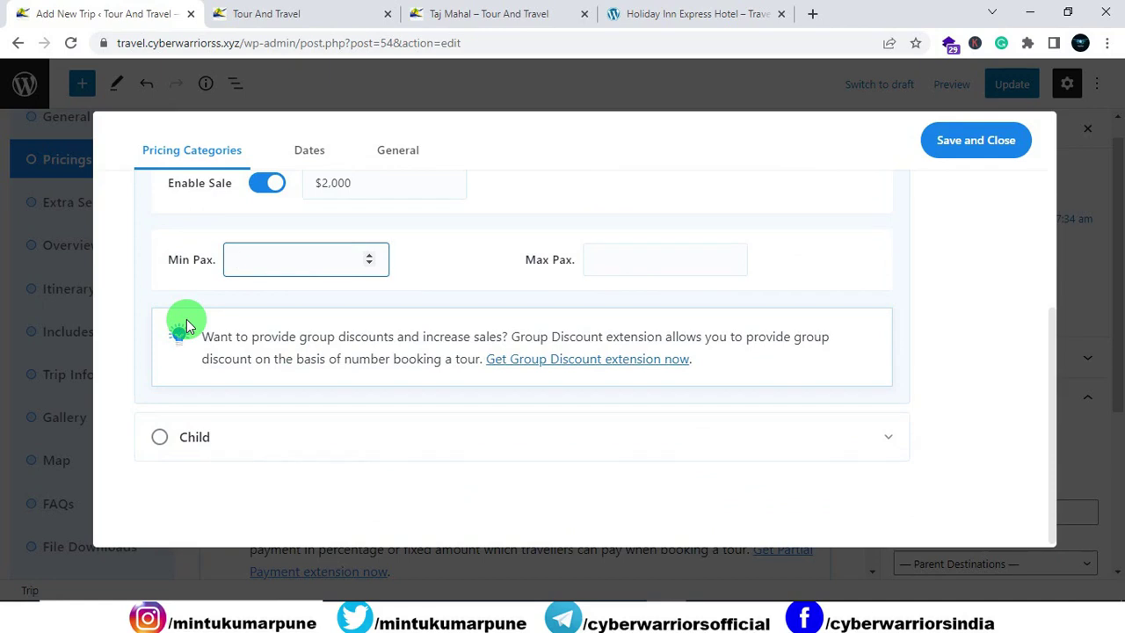
type("1")
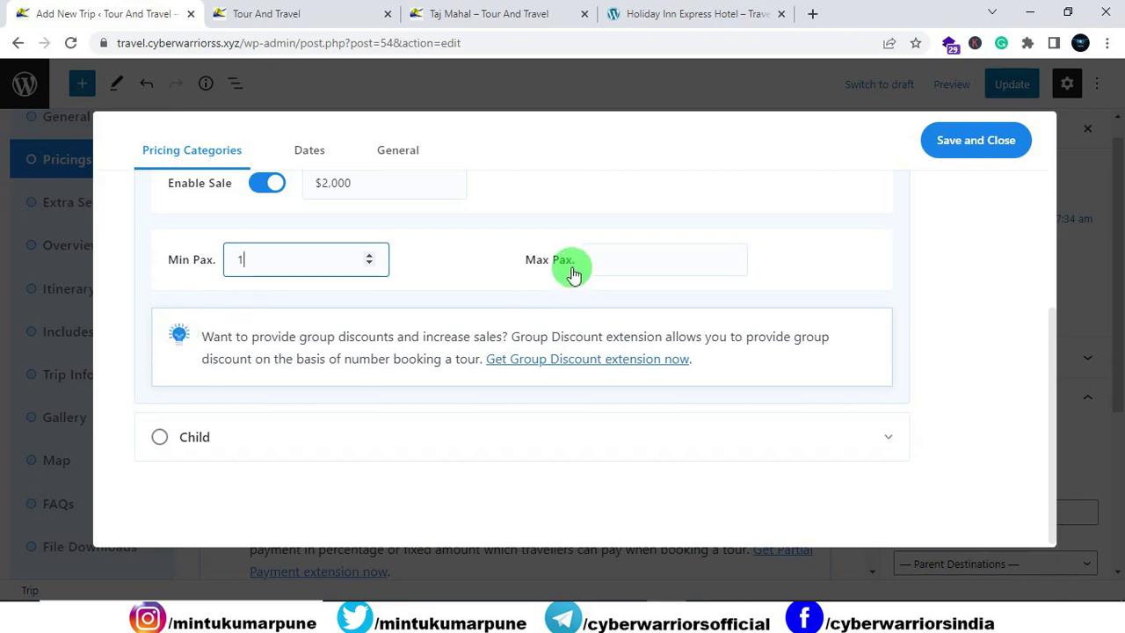
left_click(605, 261)
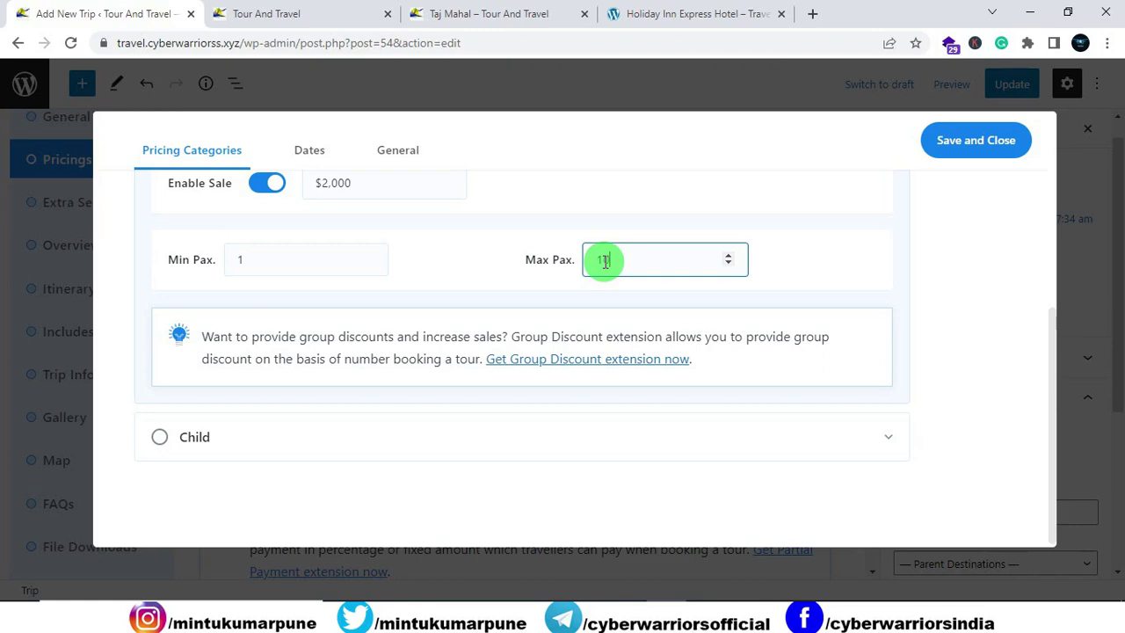
type("10")
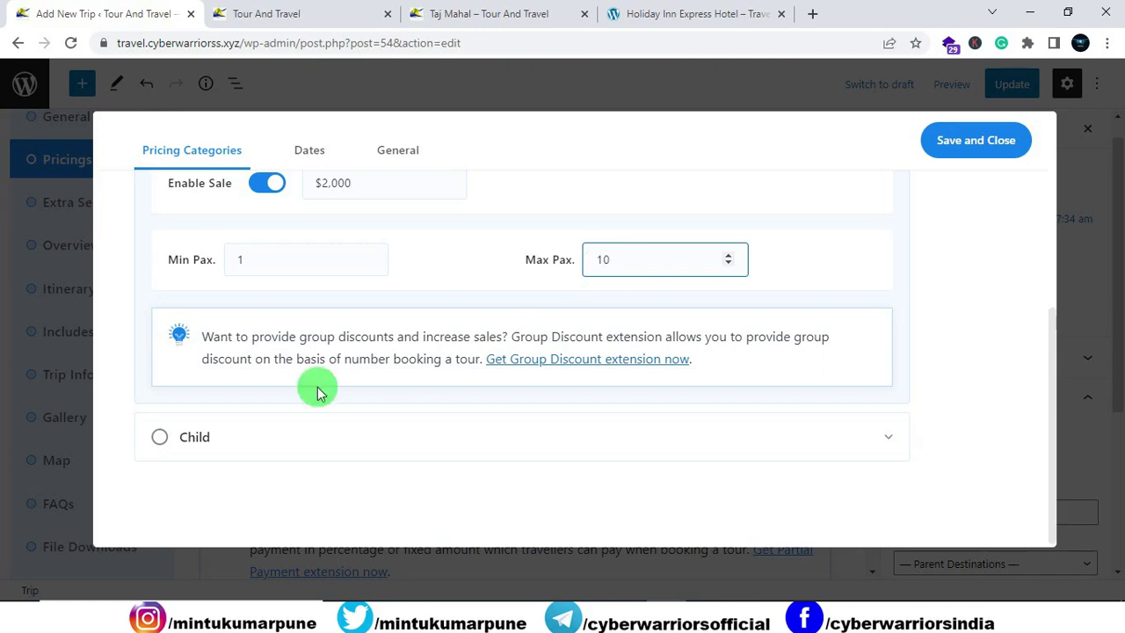
Step: Enable the Child category, set its price to 3000, and turn on its sale with a sale price of $1,500
left_click(160, 444)
scroll(216, 439, "down", 2)
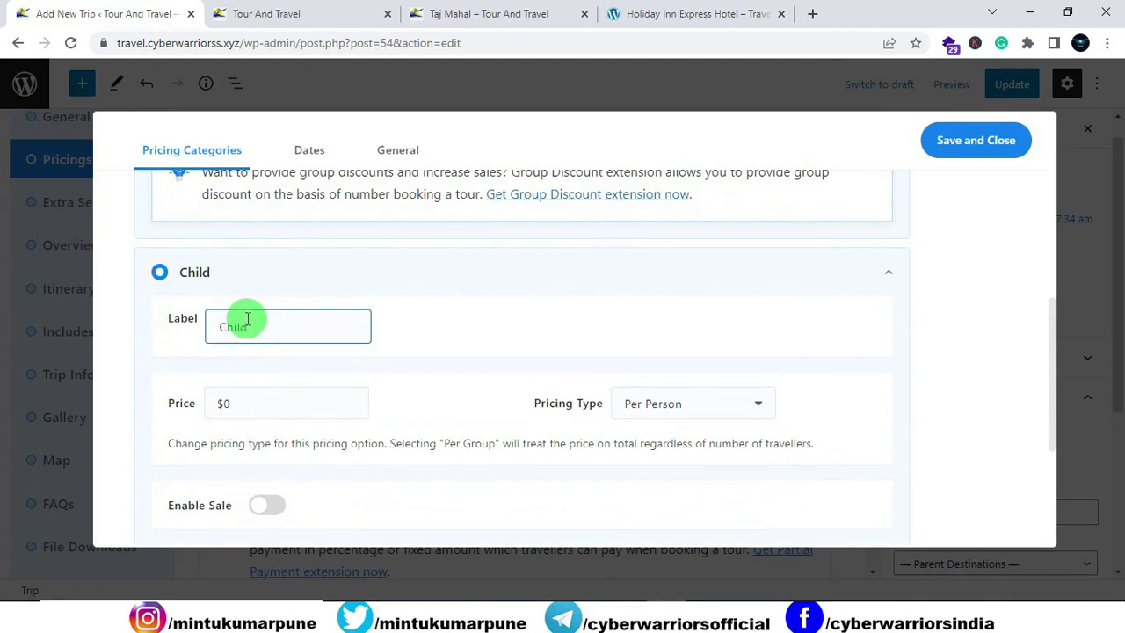
scroll(248, 334, "down", 2)
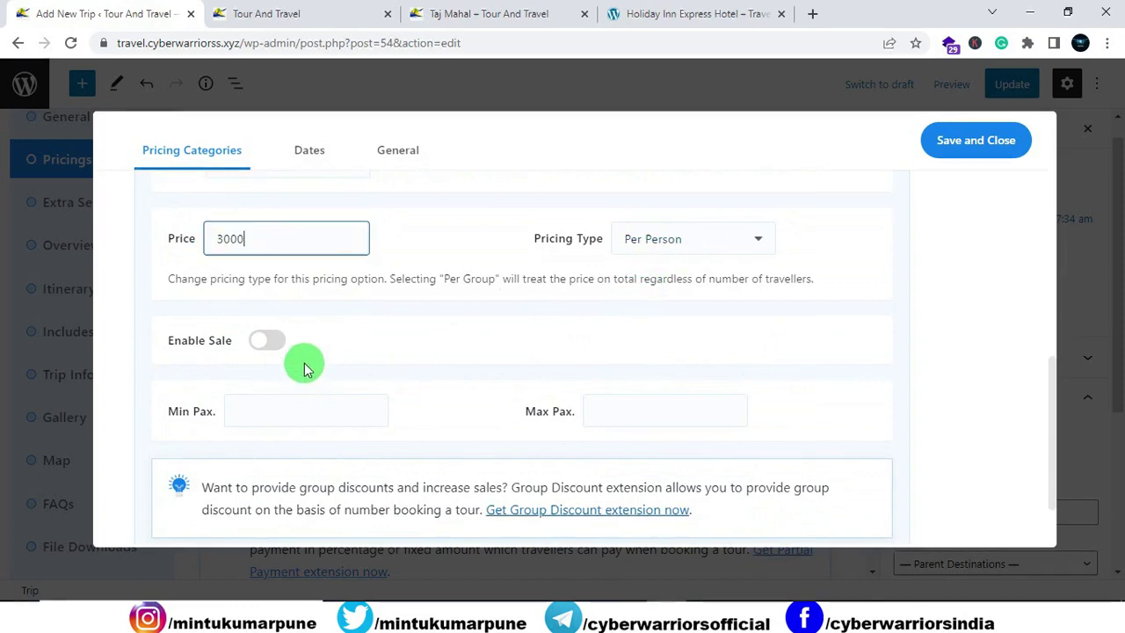
left_click(270, 339)
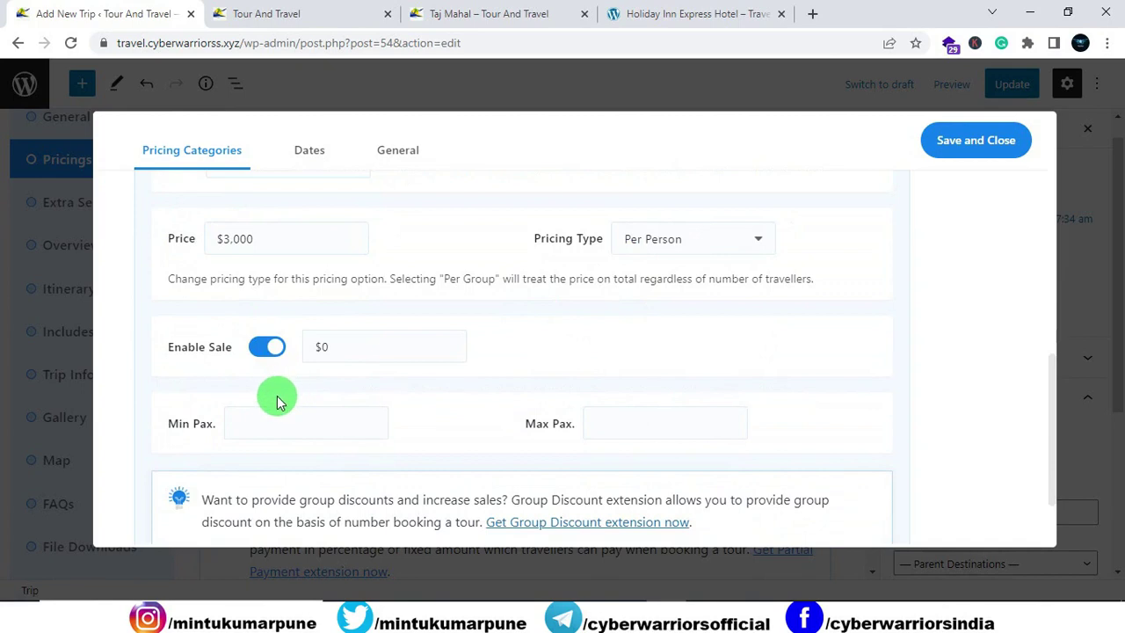
scroll(275, 401, "down", 1)
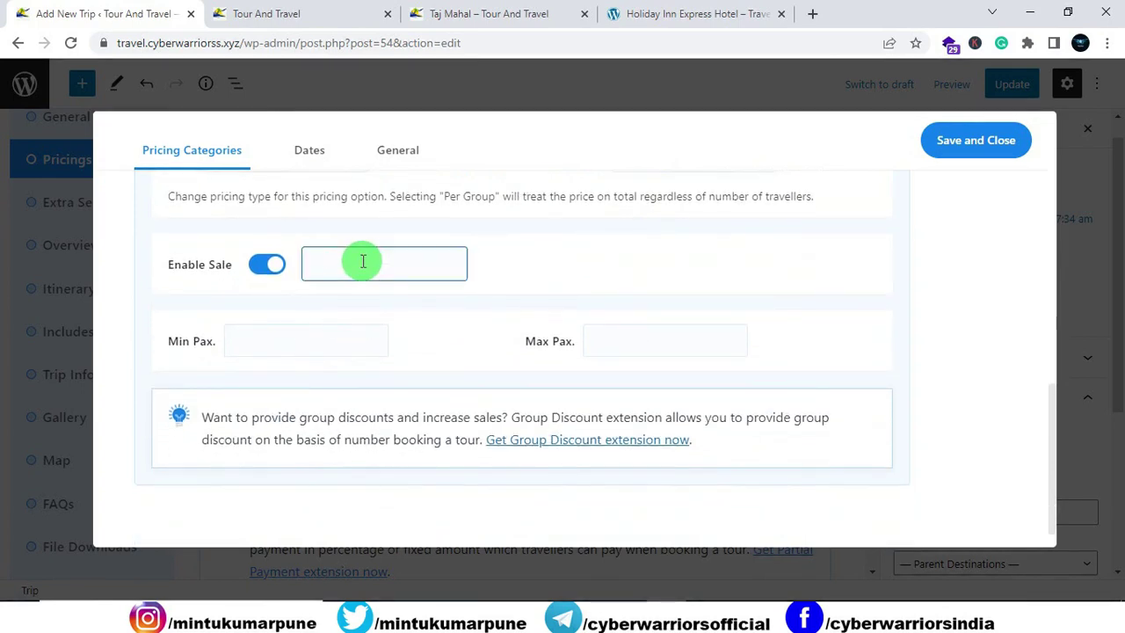
Step: Set the Child category's minimum pax to 1 and maximum pax to 4, then save the package pricing and update the trip
left_click(305, 332)
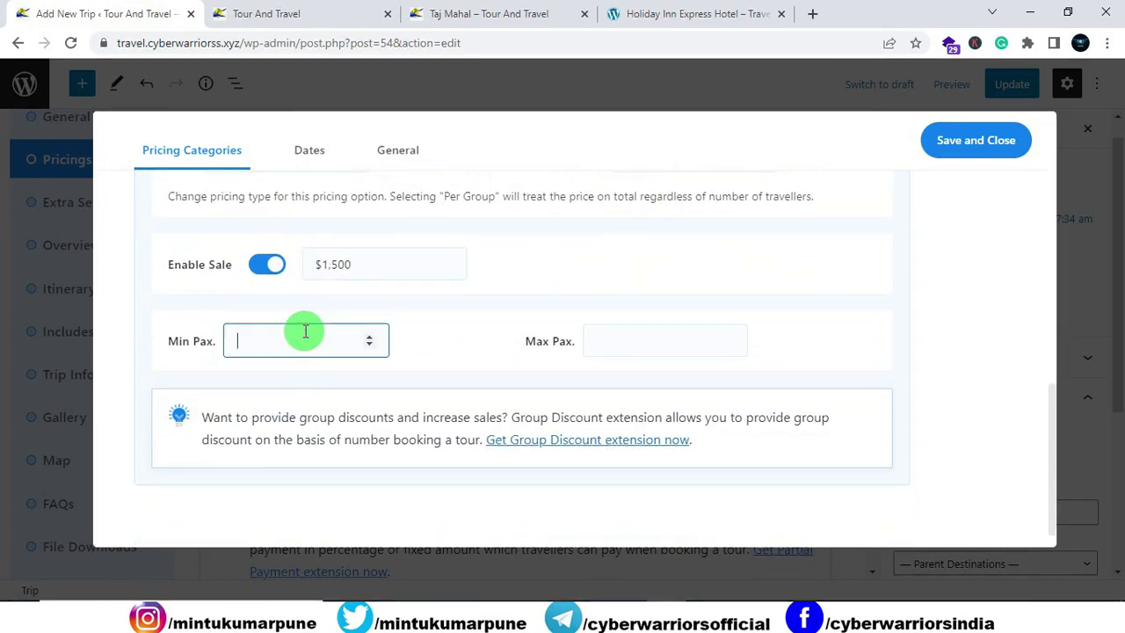
type("1")
left_click(608, 346)
key("BackSpace")
type("4")
scroll(598, 373, "up", 1)
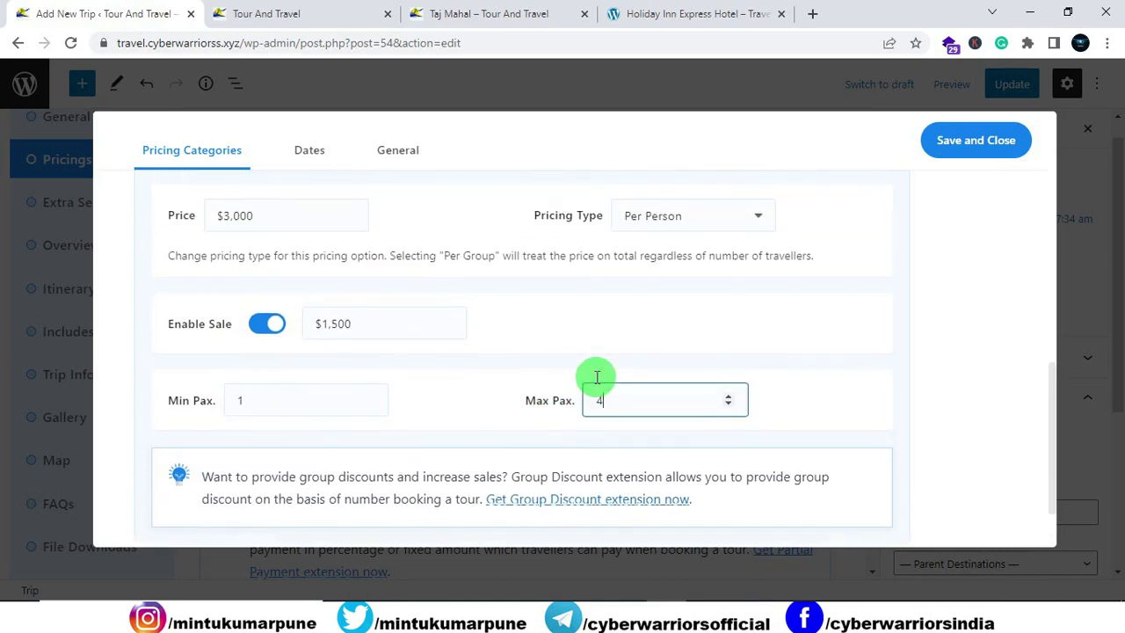
scroll(595, 378, "down", 2)
scroll(595, 377, "up", 7)
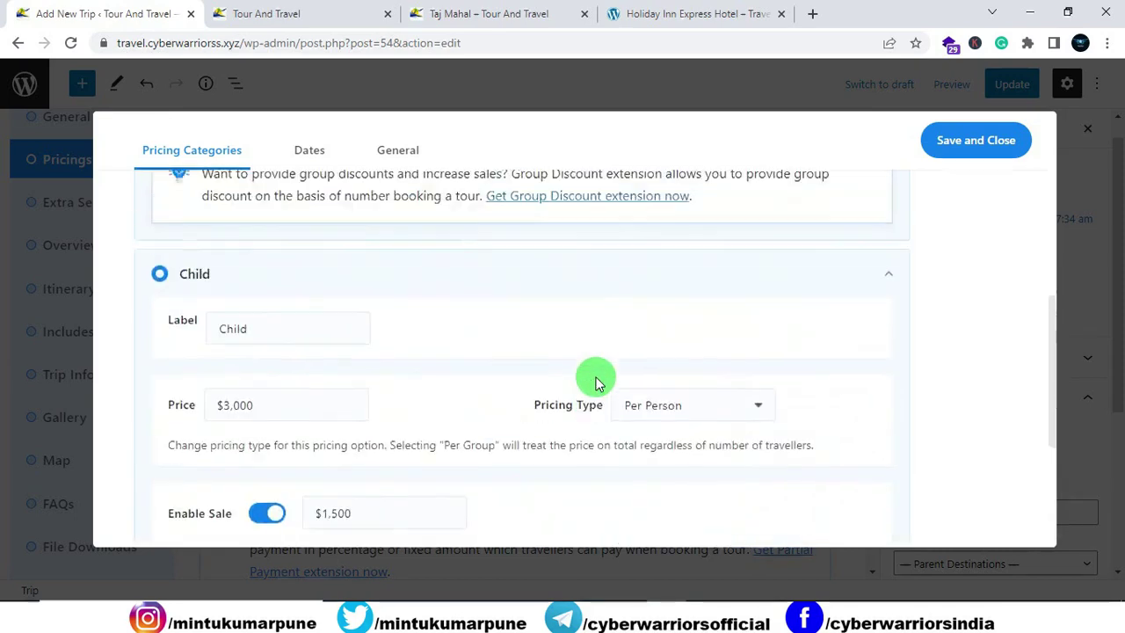
left_click(969, 143)
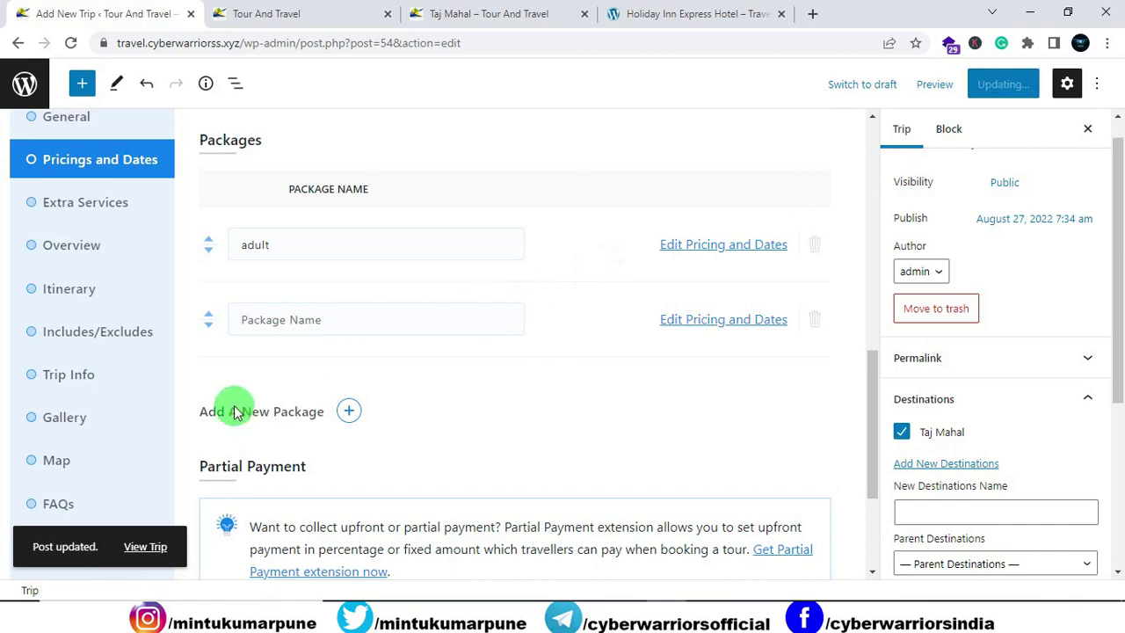
Step: Open the Holiday Inn Express Hotel trip from the site's Taj Mahal destination page and examine its adult and child pricing
left_click(264, 14)
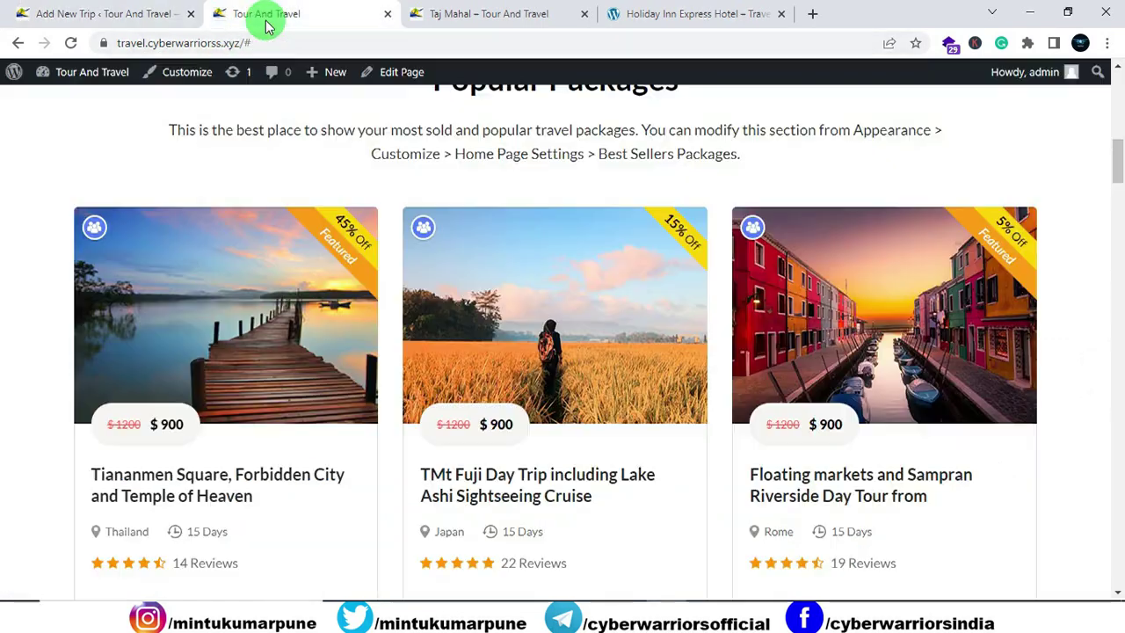
left_click(439, 14)
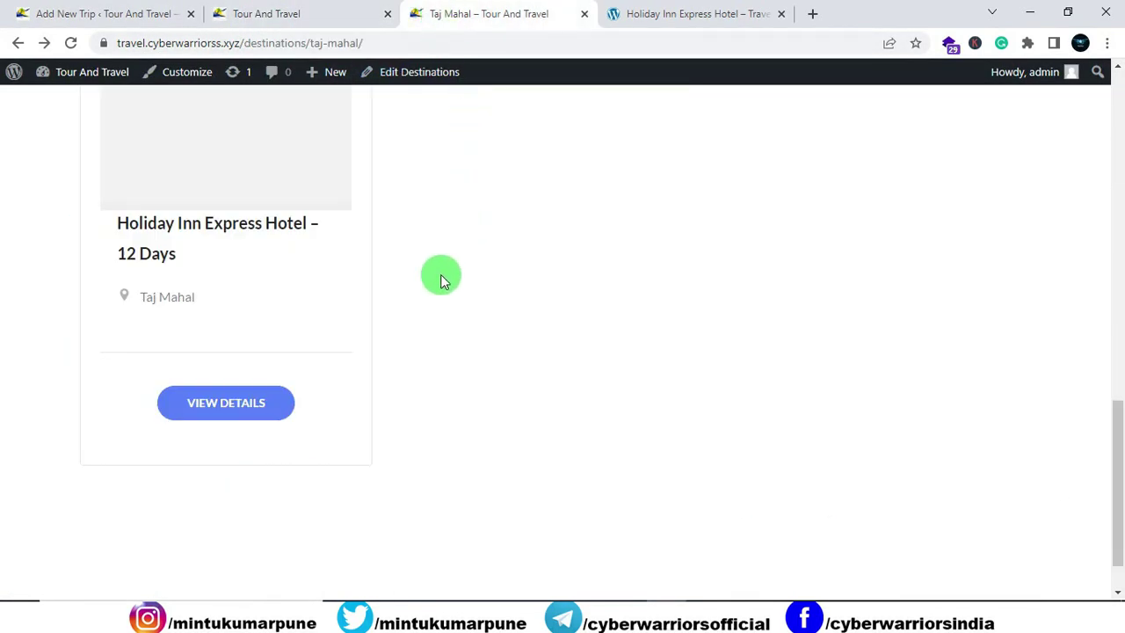
scroll(440, 276, "up", 15)
scroll(444, 276, "up", 1)
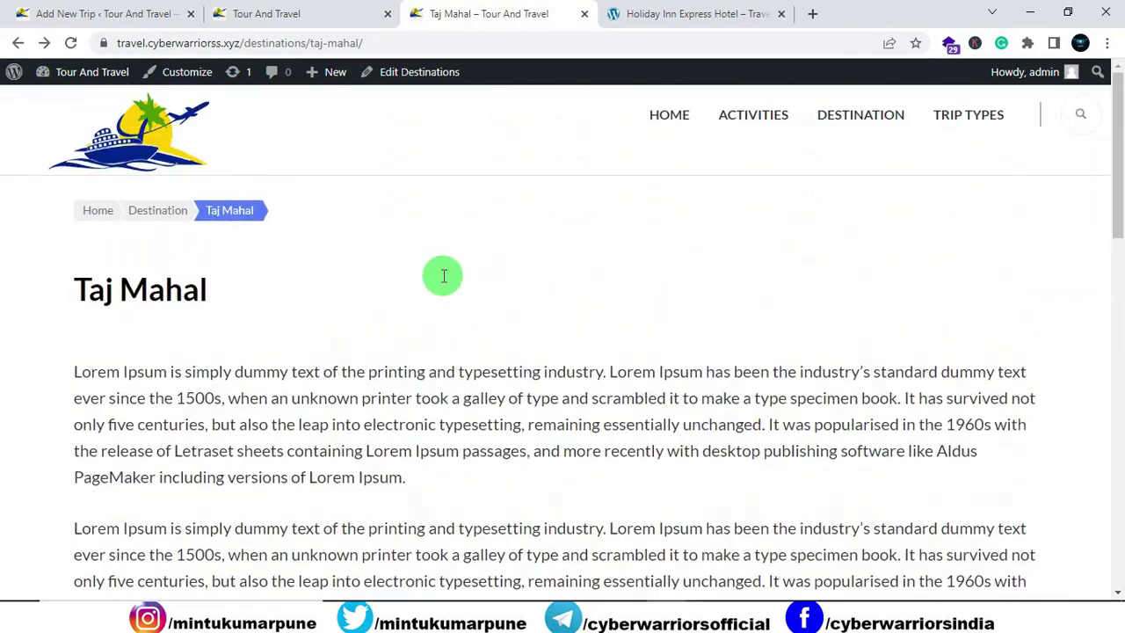
scroll(293, 226, "down", 10)
scroll(294, 231, "down", 2)
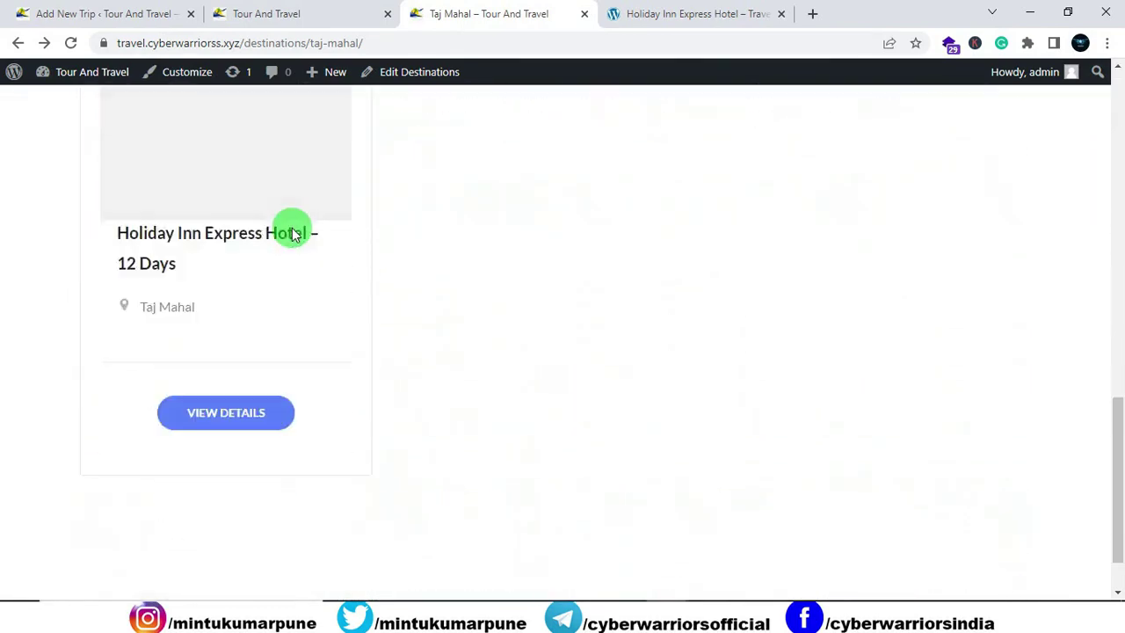
left_click(233, 339)
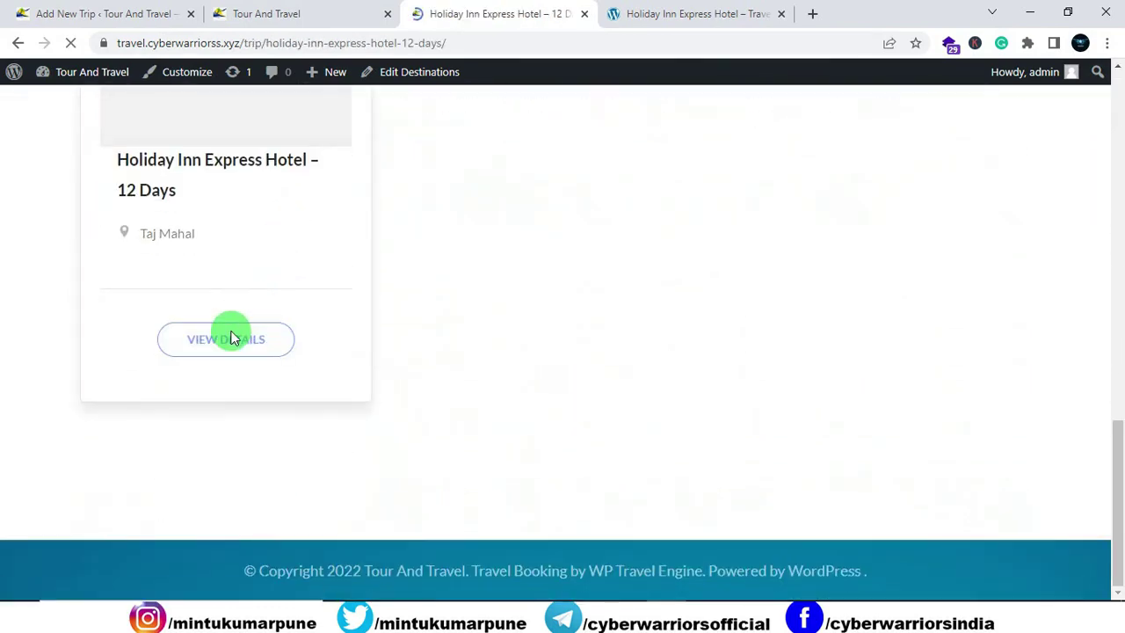
scroll(627, 223, "down", 2)
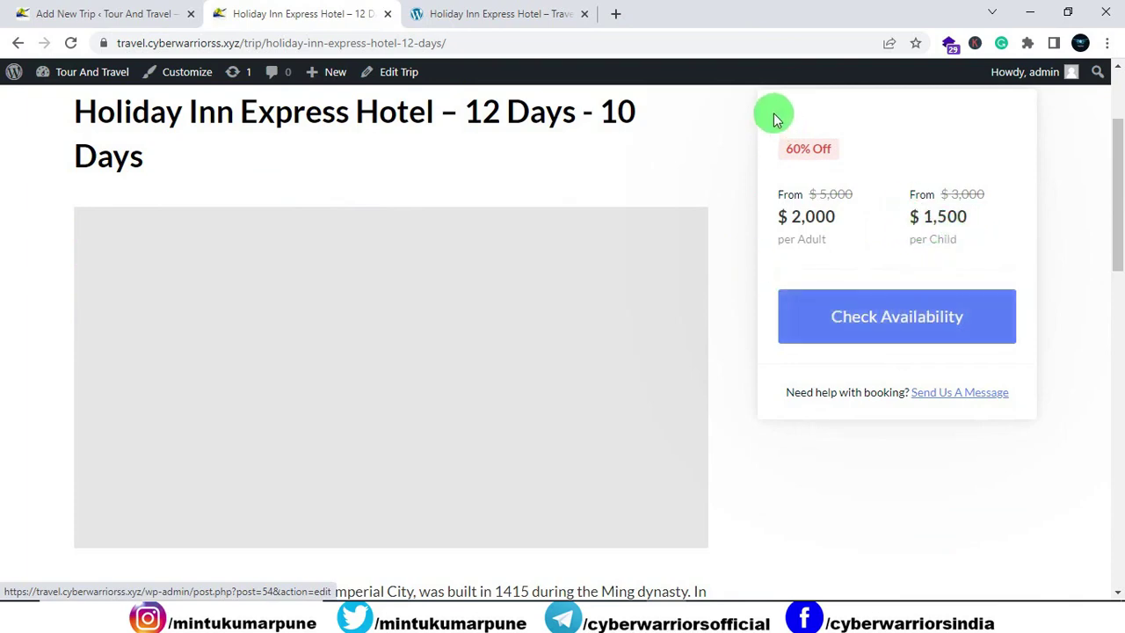
scroll(954, 150, "up", 1)
scroll(954, 255, "down", 10)
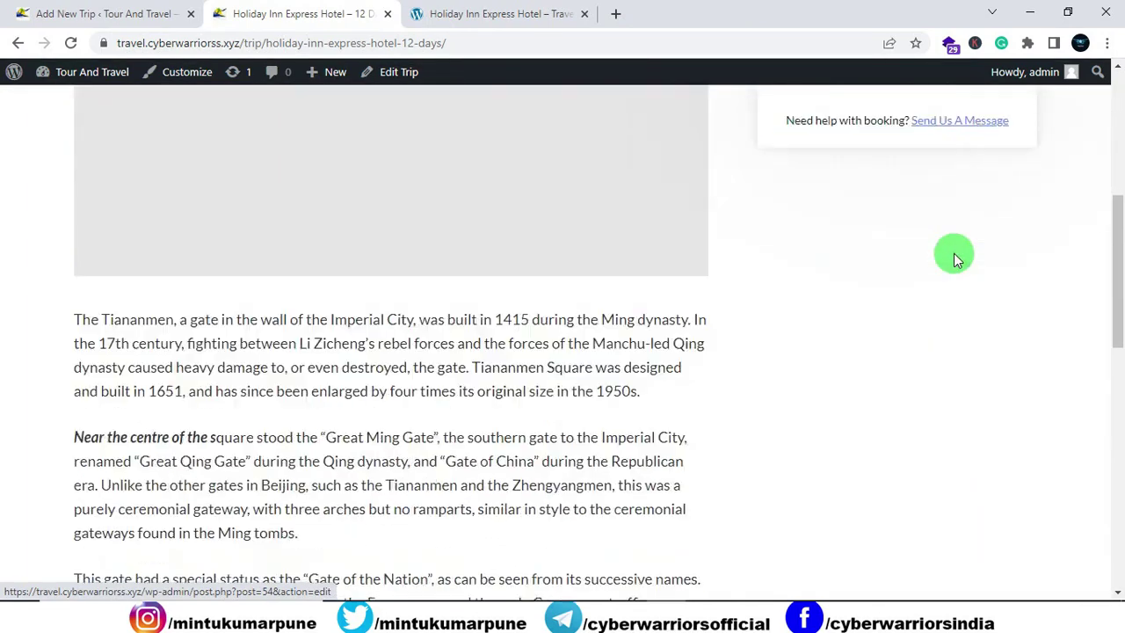
scroll(954, 255, "up", 4)
scroll(953, 257, "up", 7)
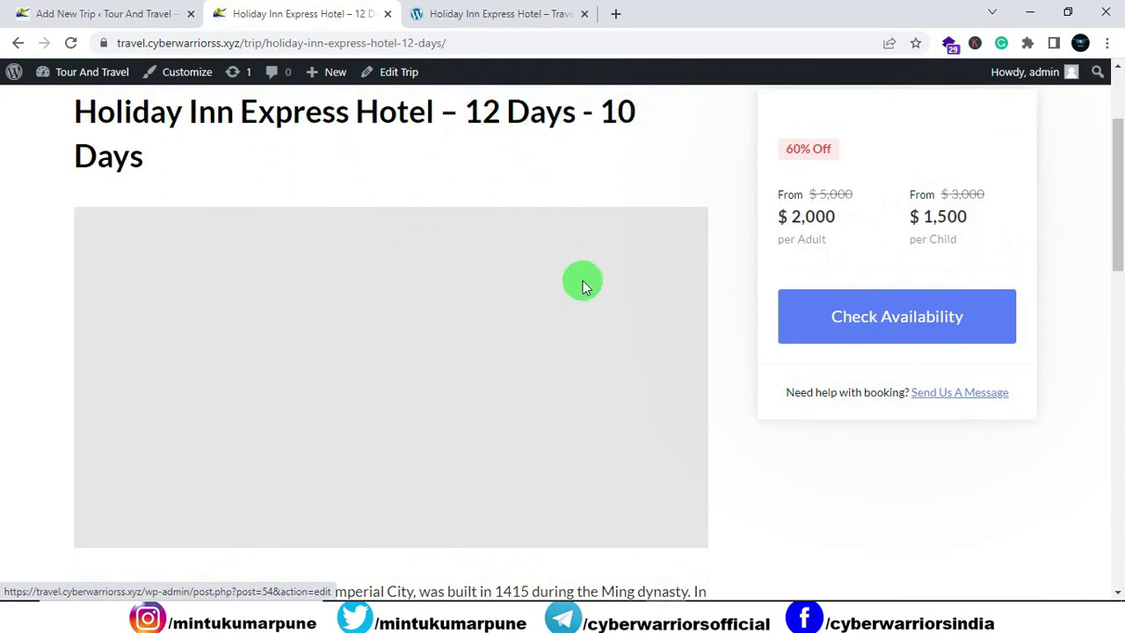
Step: On the WP Travel Engine demo trip page, check availability and choose November 11, 2022 as the starting date
left_click(499, 13)
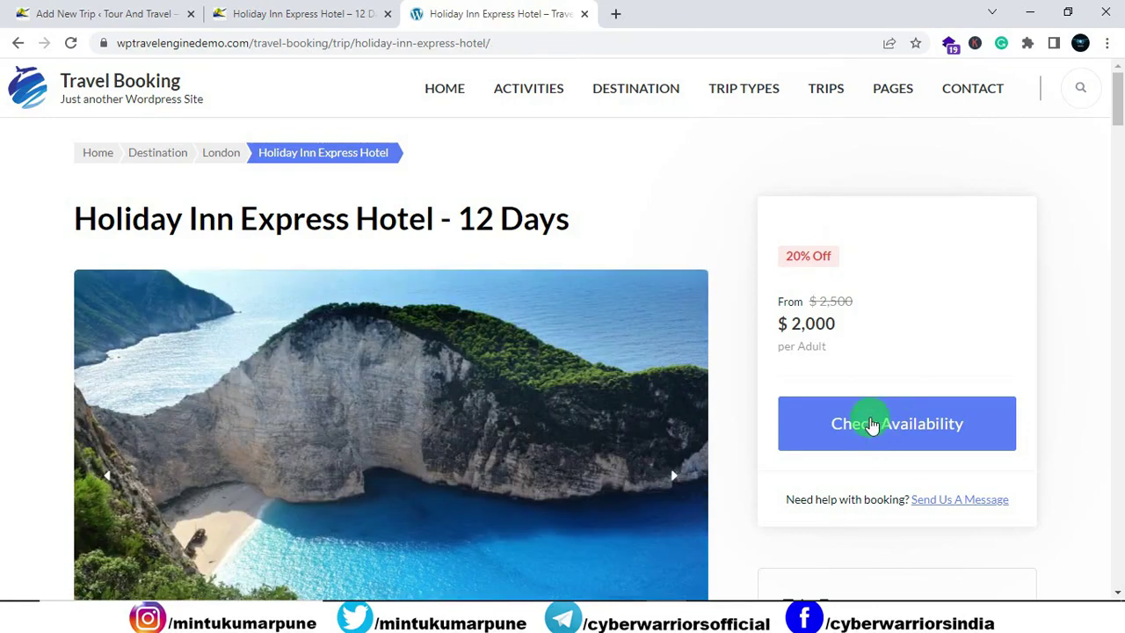
left_click(872, 426)
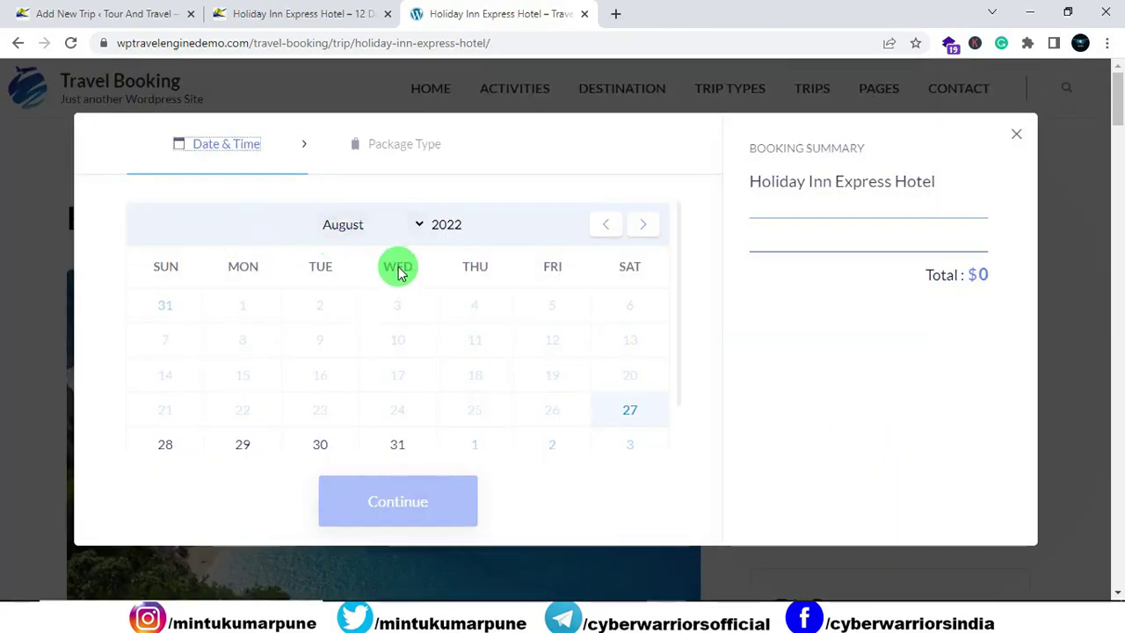
left_click(387, 226)
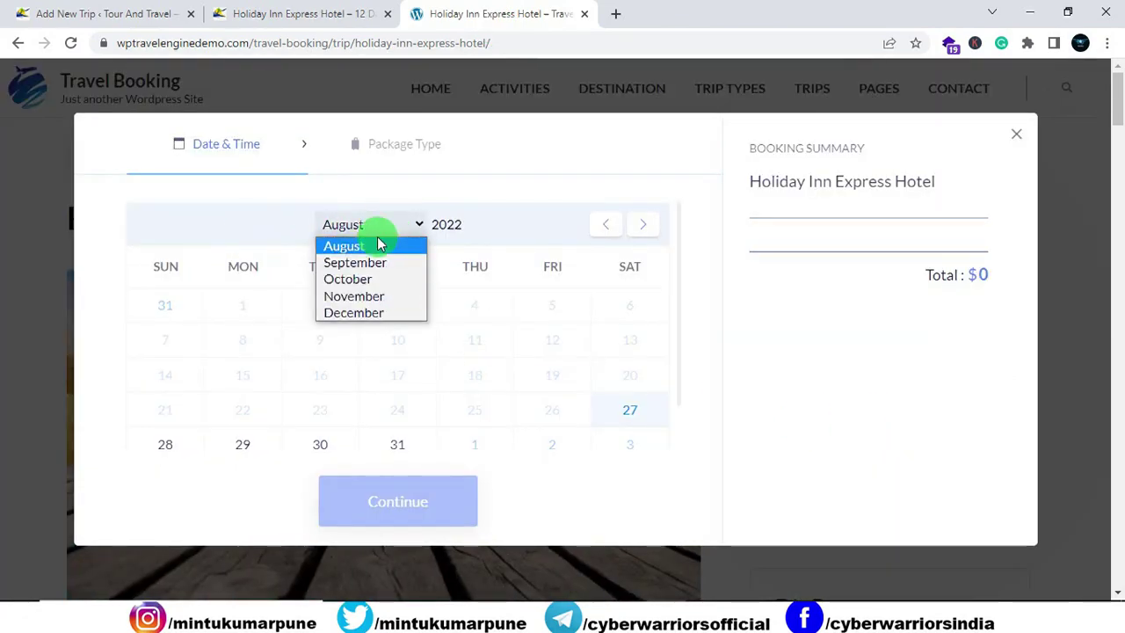
left_click(369, 296)
double_click(450, 225)
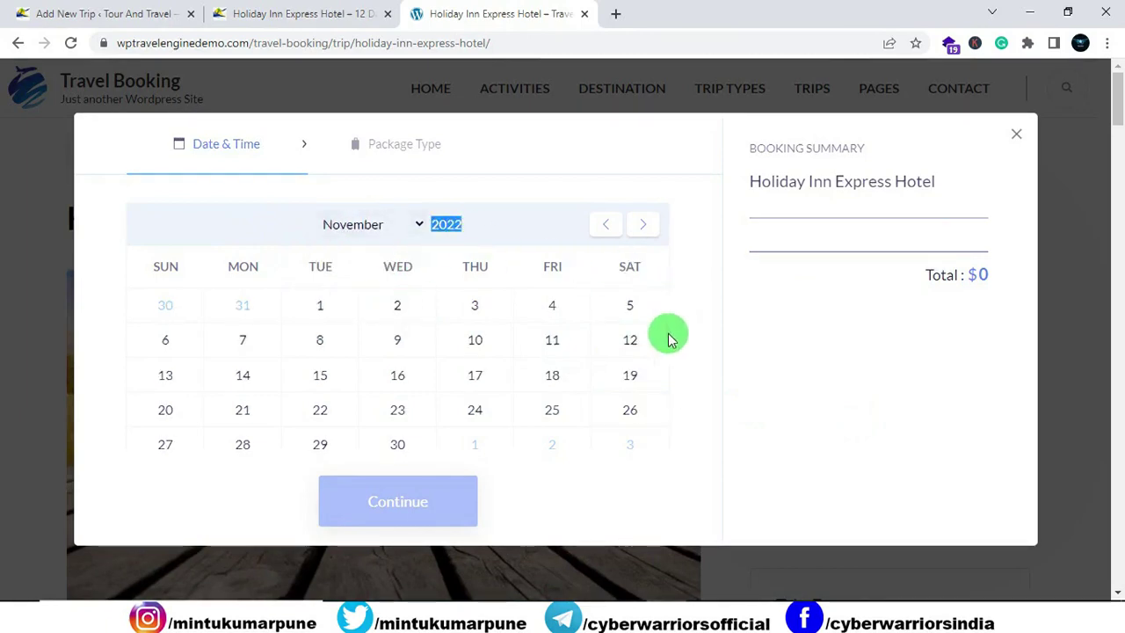
left_click(552, 340)
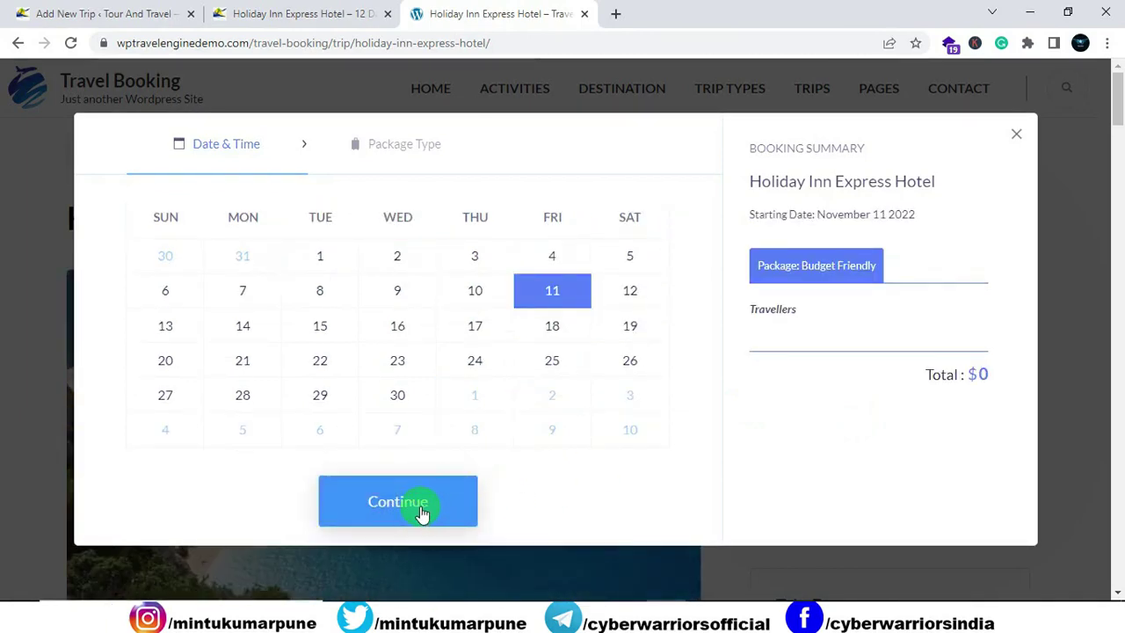
Step: Continue to the demo trip's package type, raise the adult quantity to 7, and close the booking window
left_click(422, 512)
double_click(630, 307)
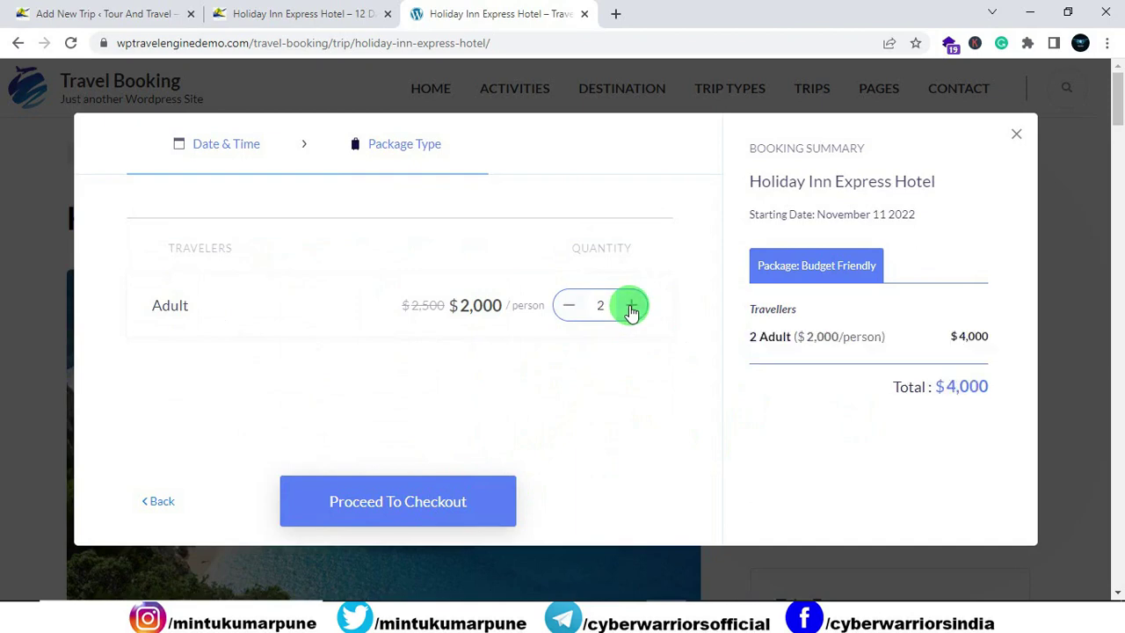
left_click(630, 308)
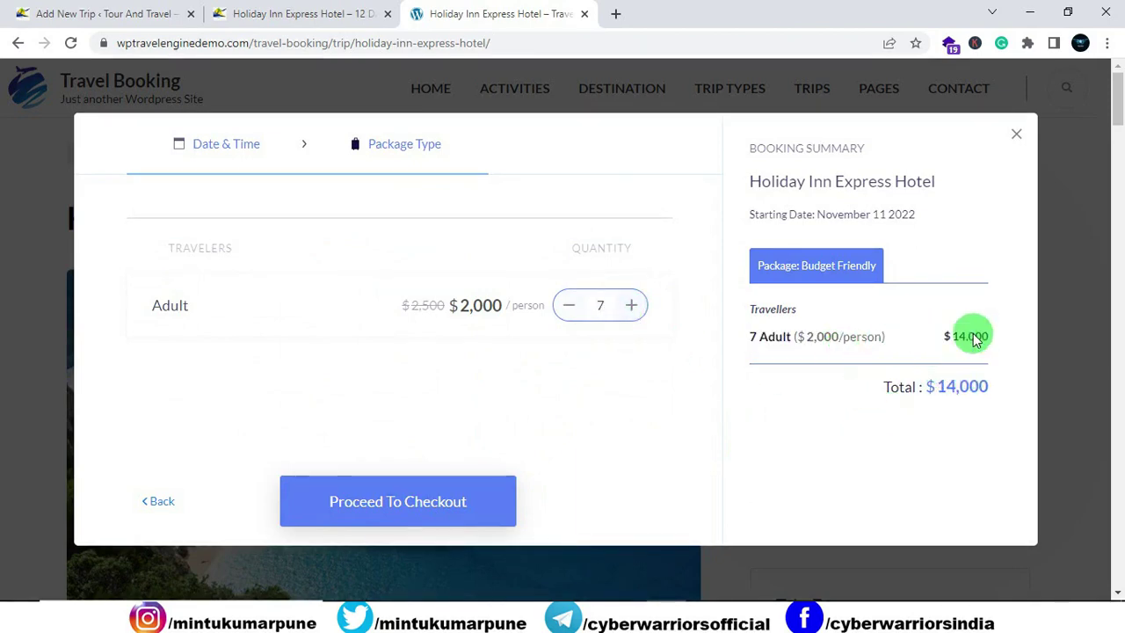
left_click(1017, 133)
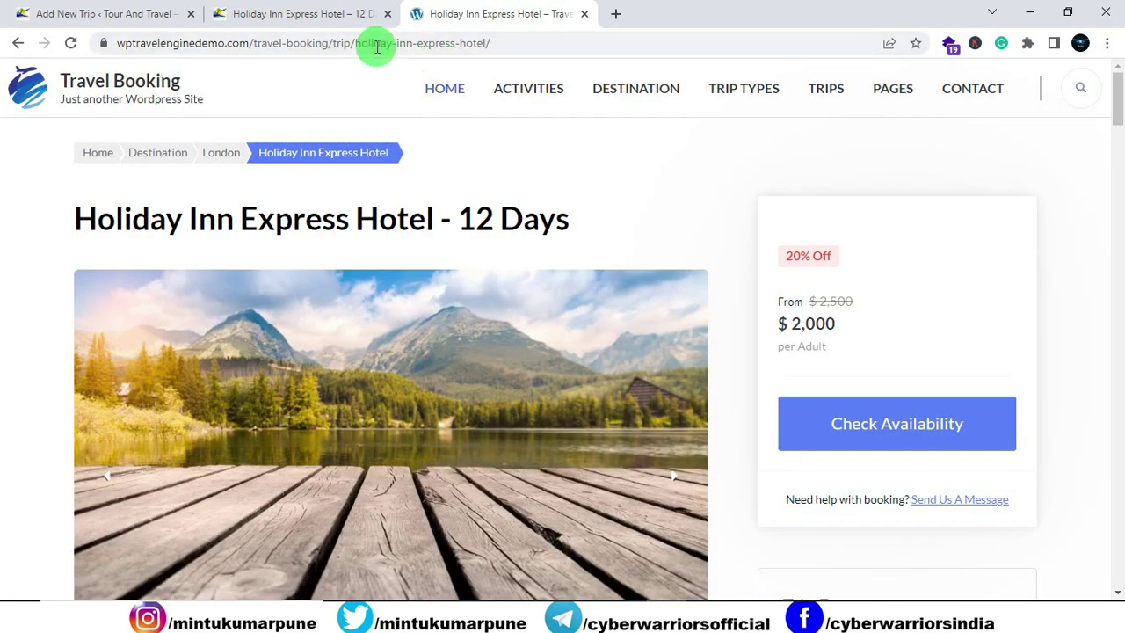
Step: Return to the site's own Holiday Inn Express Hotel trip, check availability, and continue with October 14, 2022 as the starting date
left_click(312, 21)
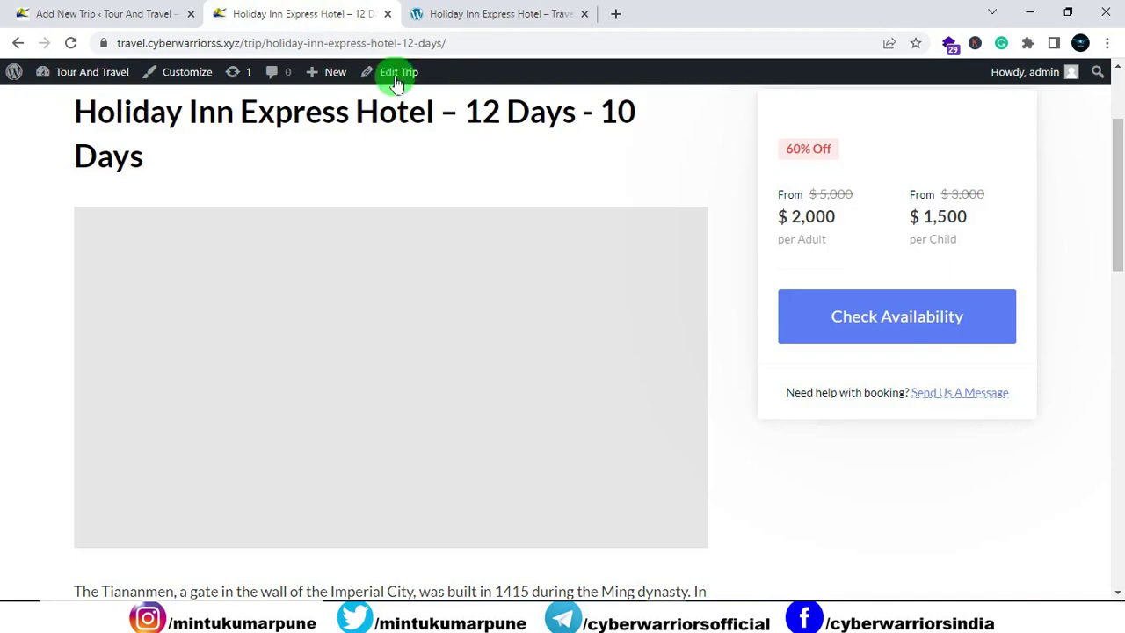
left_click(878, 319)
left_click(339, 226)
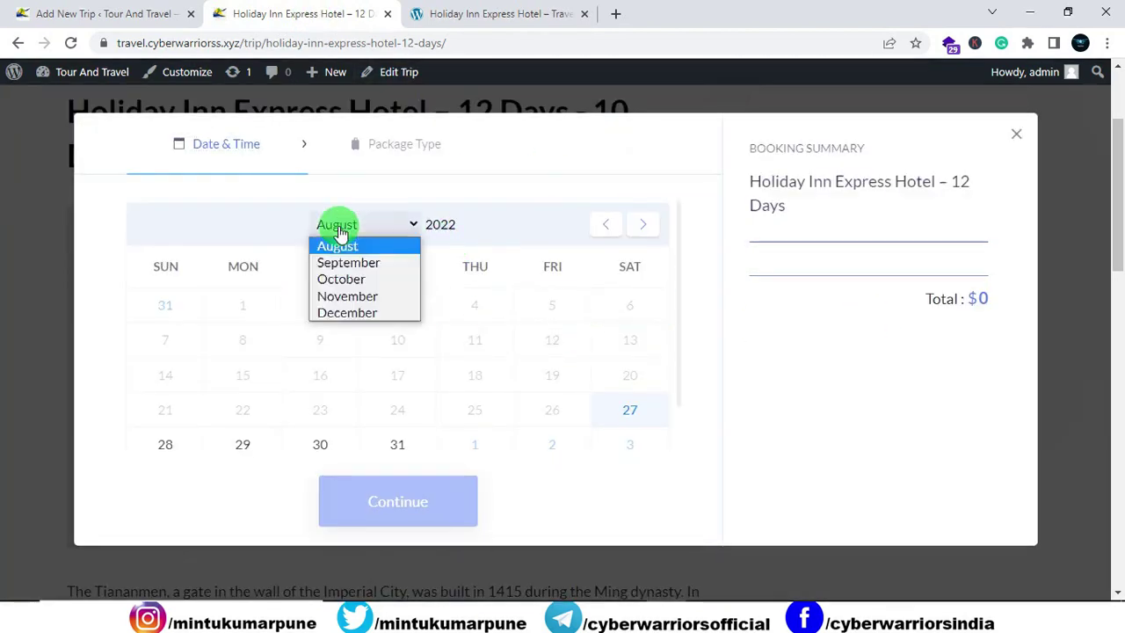
left_click(339, 321)
left_click(352, 224)
left_click(354, 275)
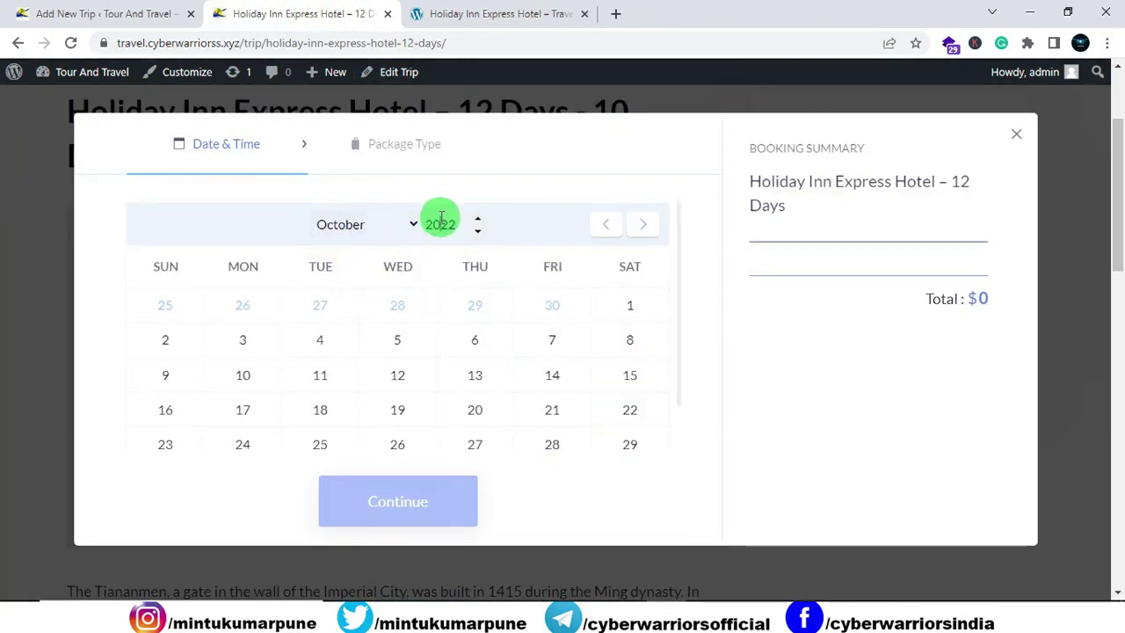
left_click(551, 375)
left_click(410, 497)
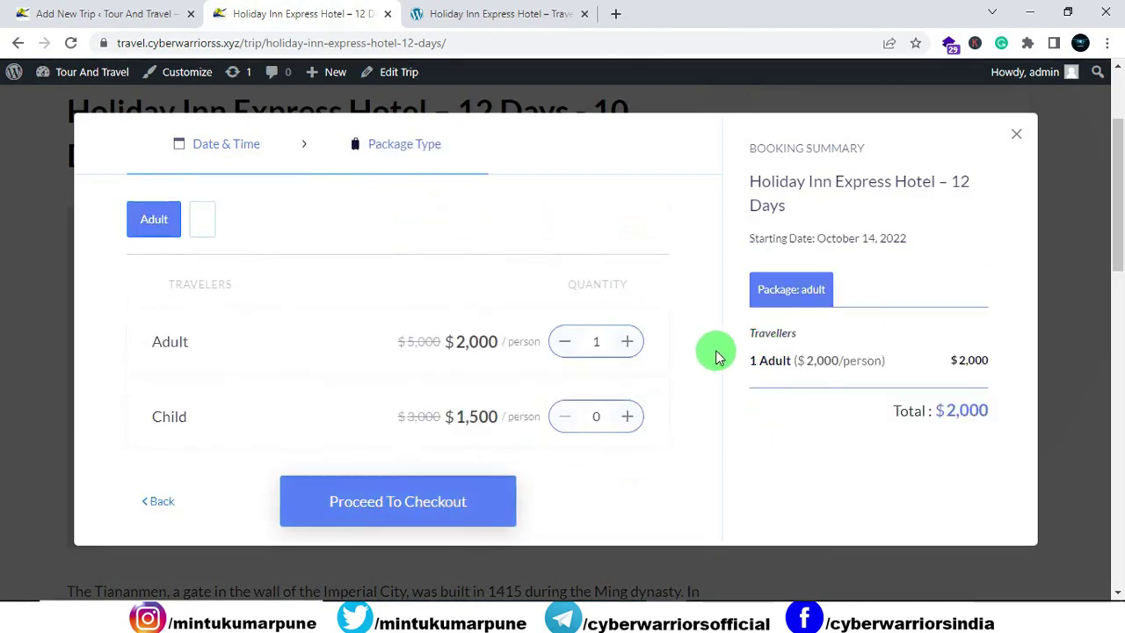
Step: Book 6 adults and 3 children in the adult package and proceed to checkout
left_click(627, 416)
left_click(626, 415)
left_click(626, 415)
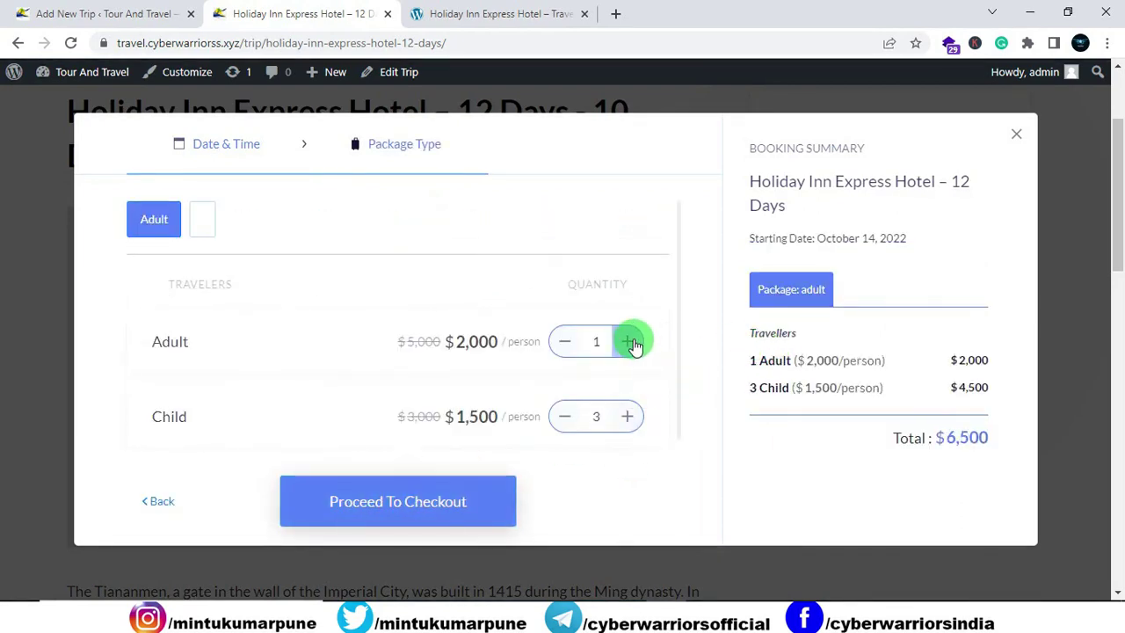
left_click(628, 342)
left_click(629, 341)
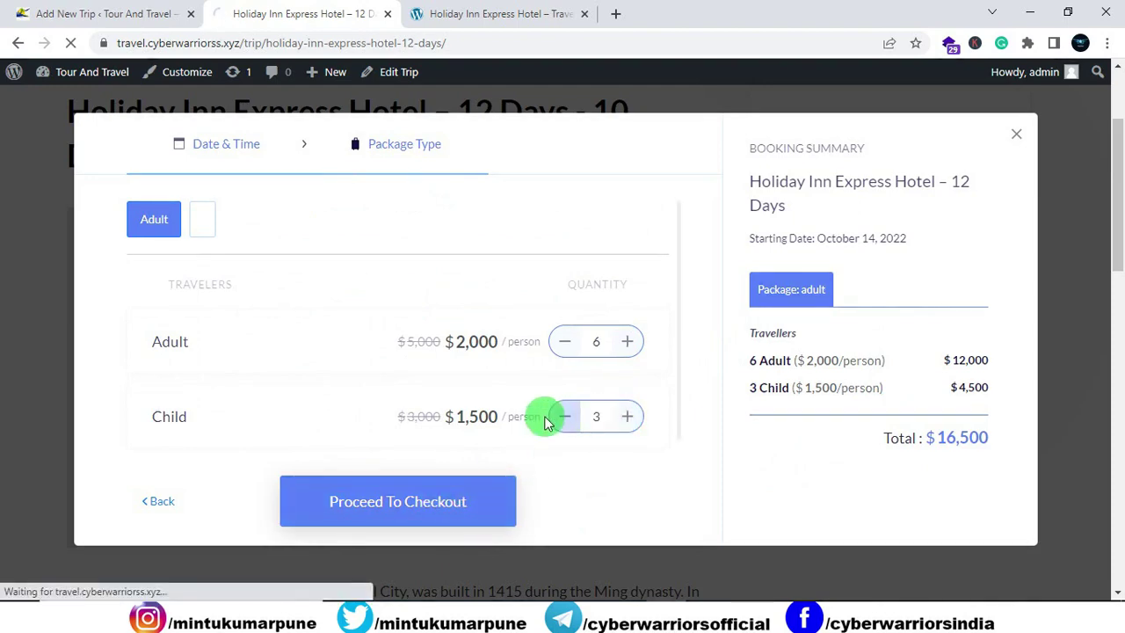
left_click(372, 516)
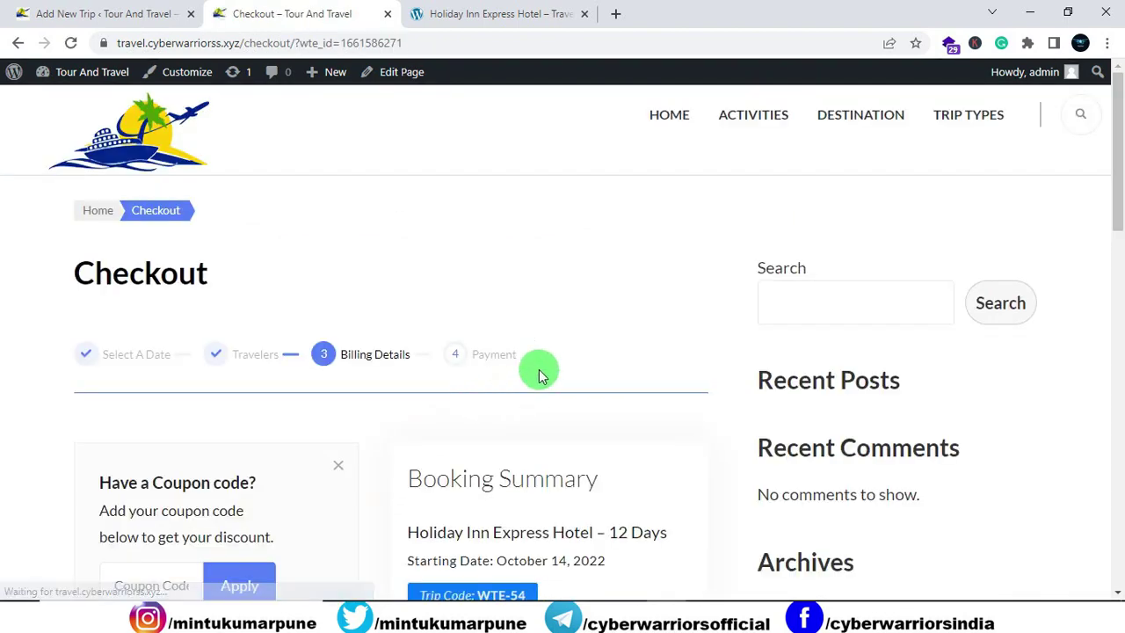
Step: Review the checkout page, go back to the trip page, and update the Holiday Inn Express Hotel trip in the editor
scroll(537, 372, "down", 4)
scroll(538, 373, "up", 4)
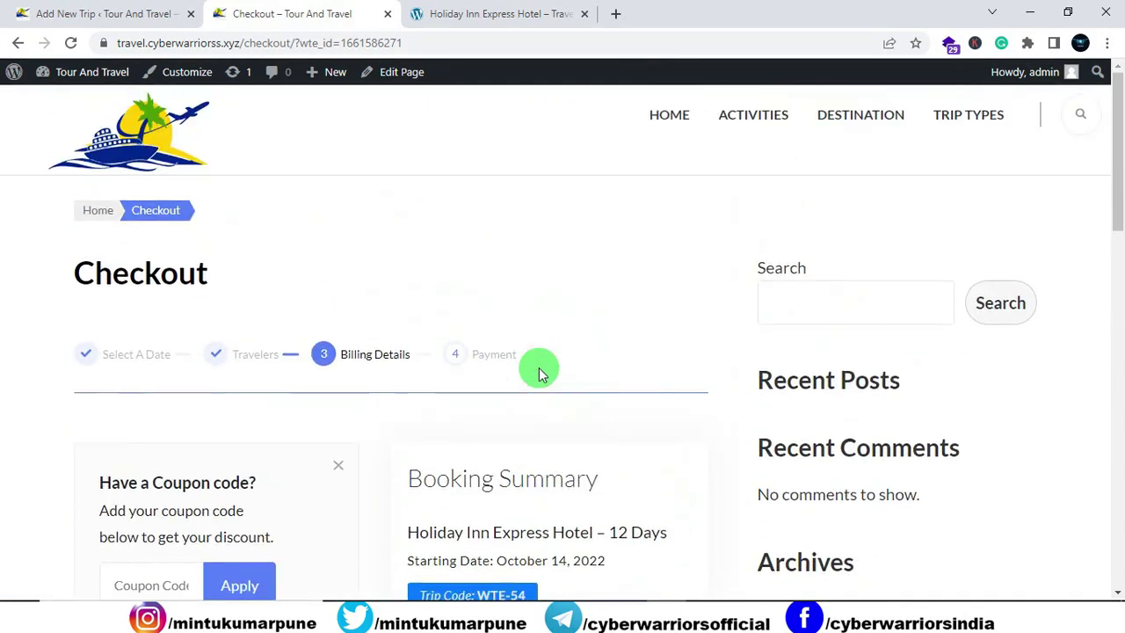
left_click(18, 44)
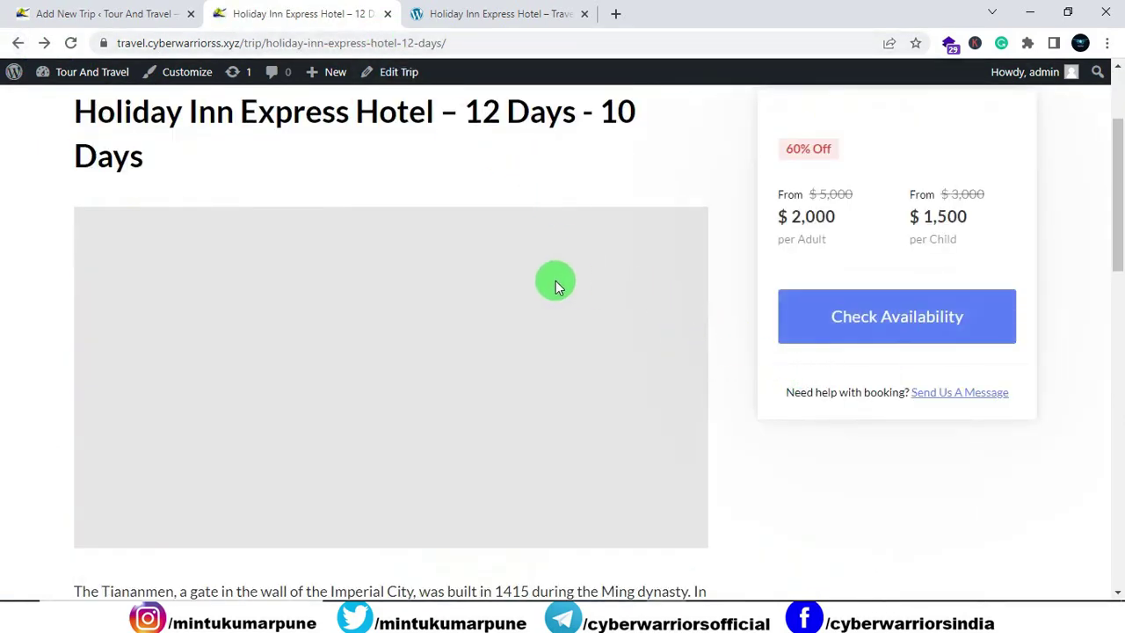
left_click(104, 15)
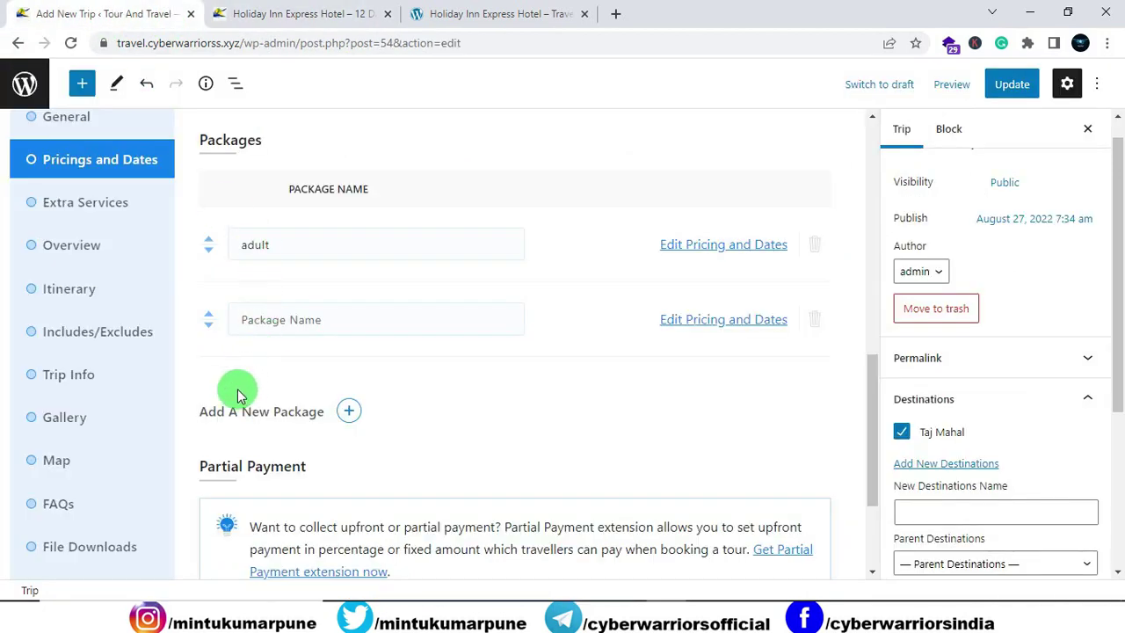
left_click(1001, 84)
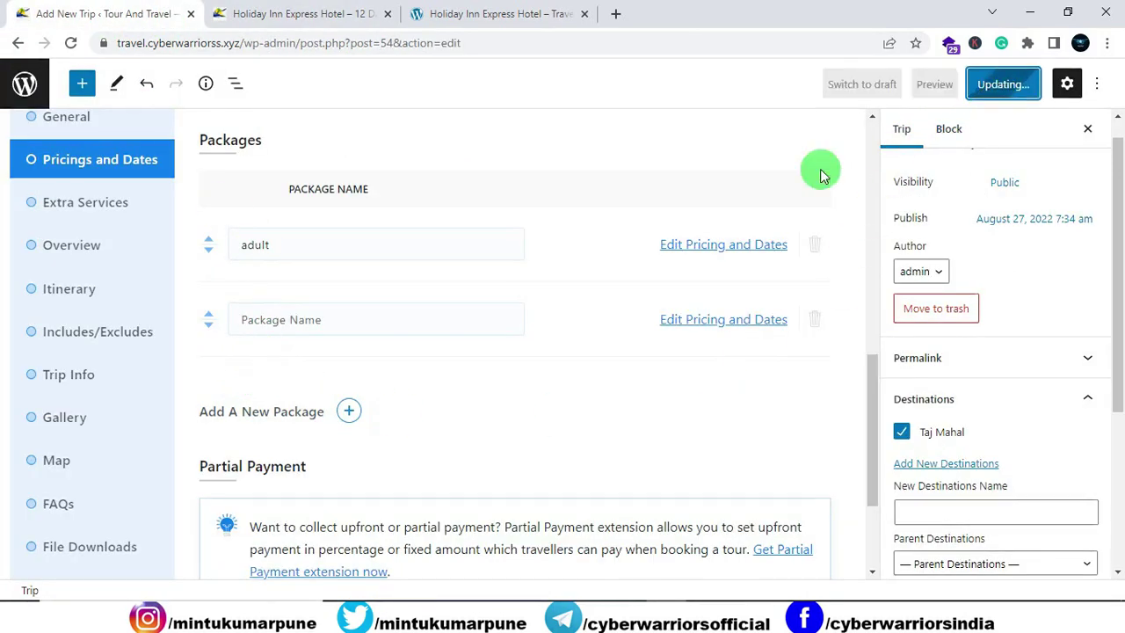
Step: Open the trip's Extra Services settings, review the Extra Services extension page in a separate tab, and close it
left_click(100, 243)
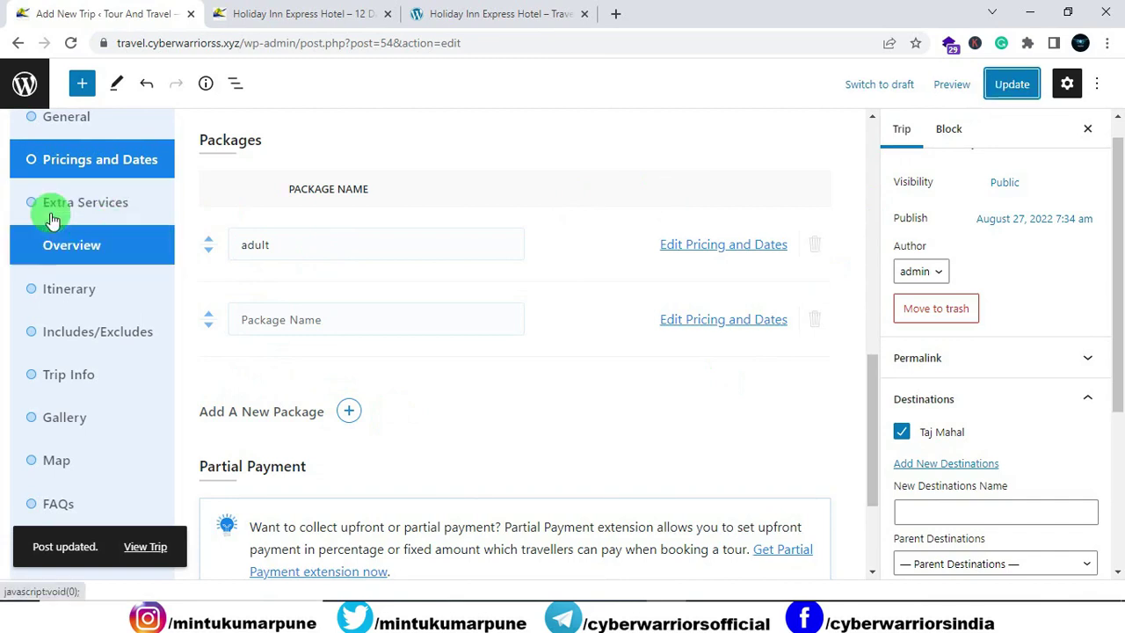
left_click(88, 203)
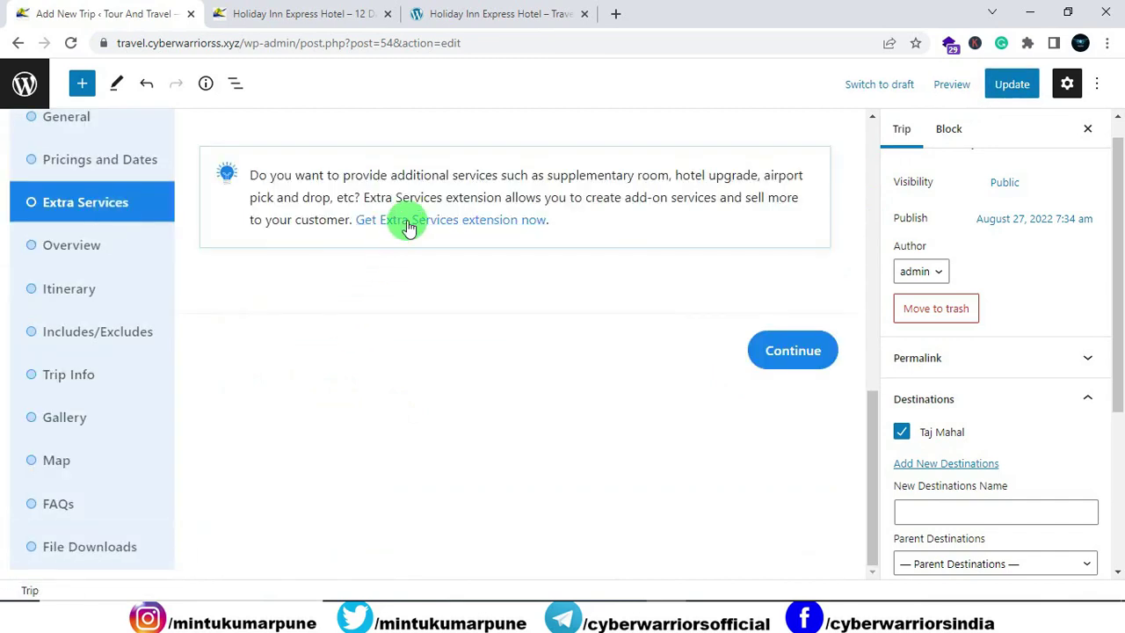
right_click(408, 226)
left_click(443, 234)
left_click(292, 22)
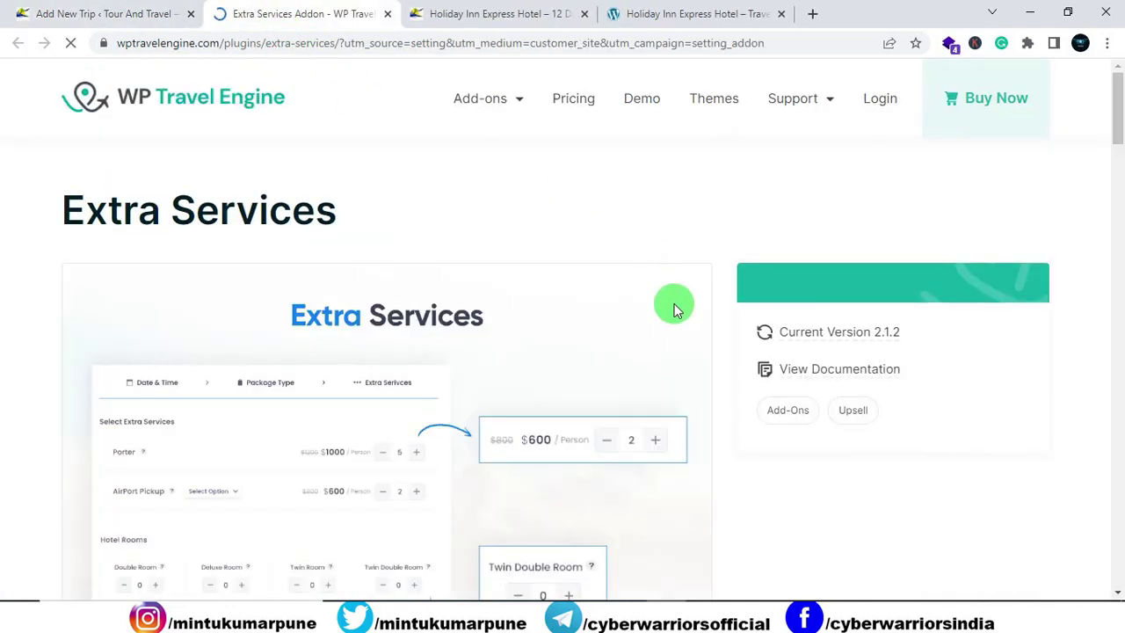
scroll(675, 309, "down", 5)
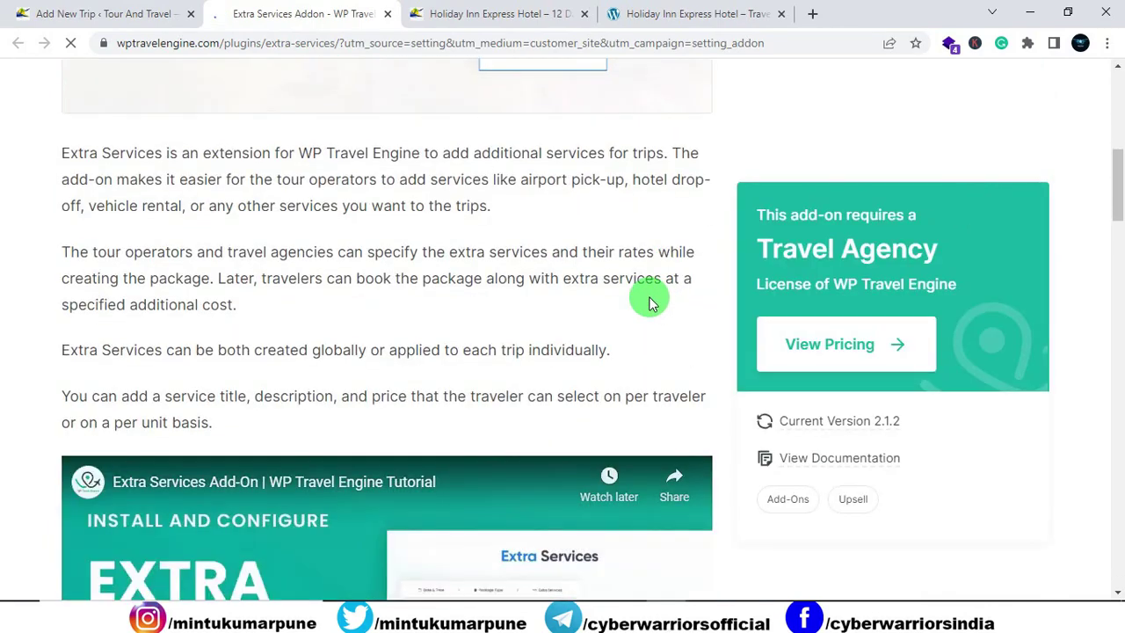
scroll(650, 298, "up", 5)
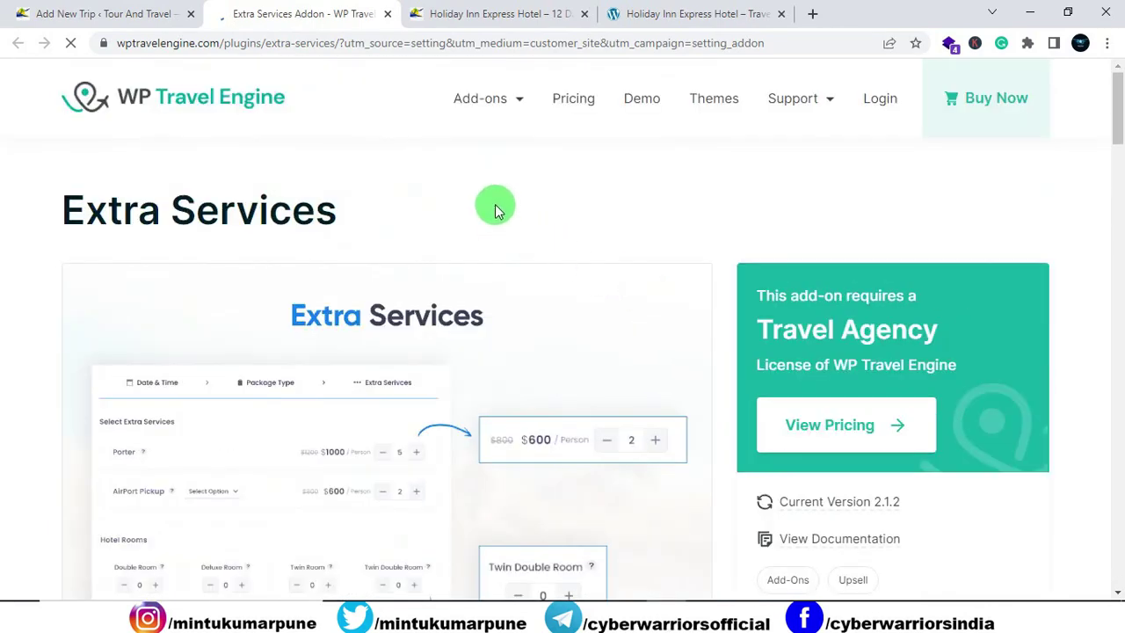
left_click(388, 14)
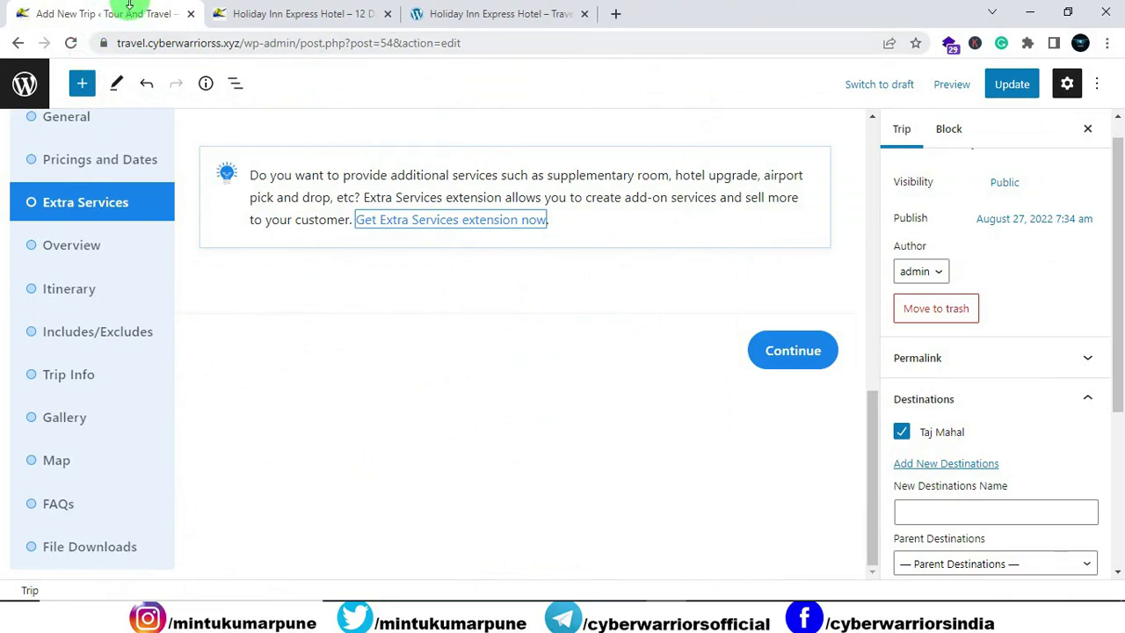
Step: Compare the demo trip's Overview, Itinerary, Cost and FAQs sections with the content of the site's own trip page
left_click(444, 12)
scroll(436, 204, "down", 1)
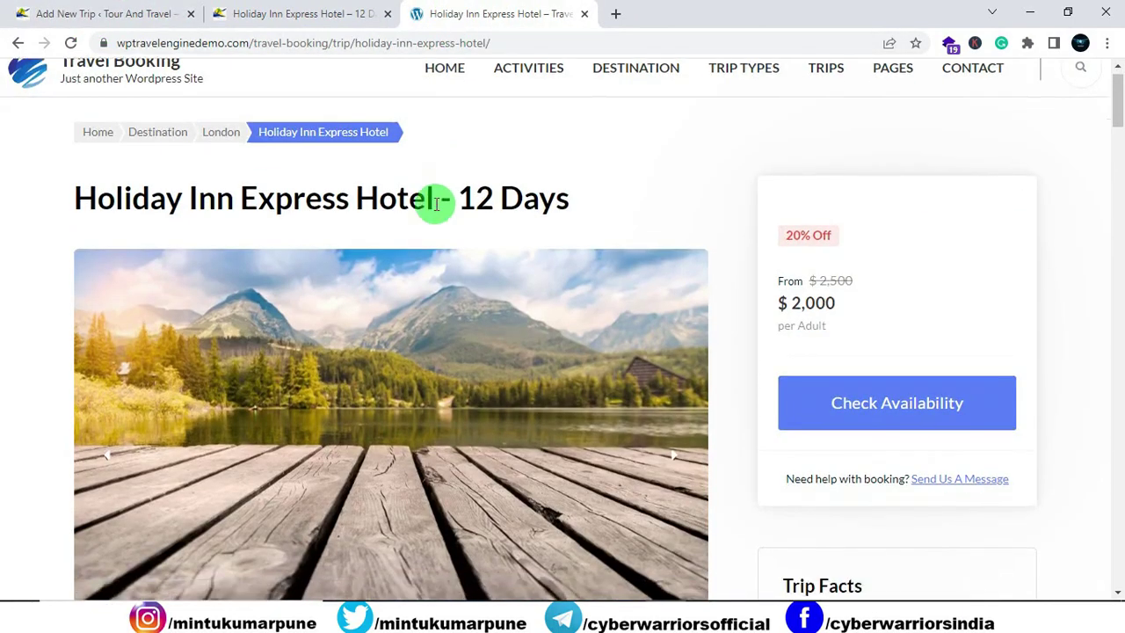
scroll(436, 203, "down", 10)
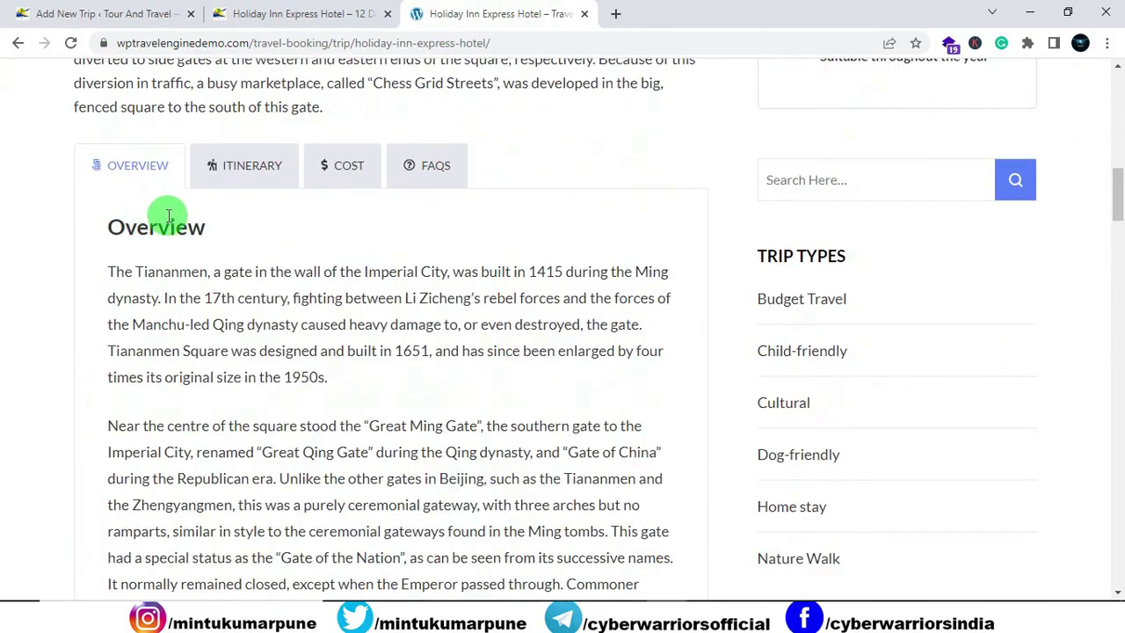
left_click(273, 20)
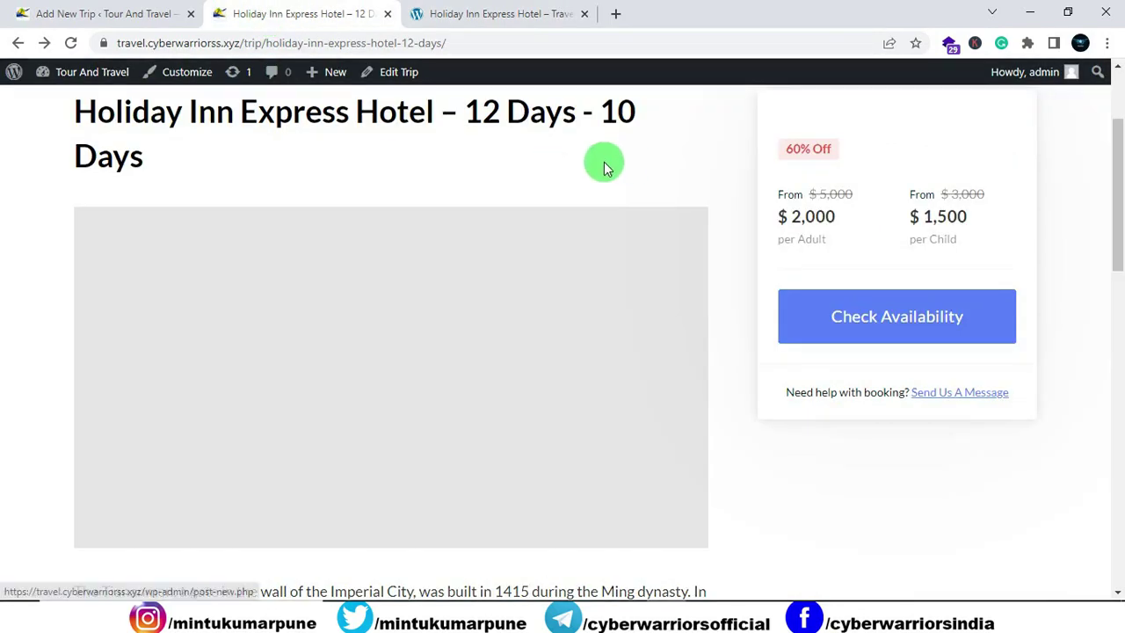
scroll(605, 167, "down", 10)
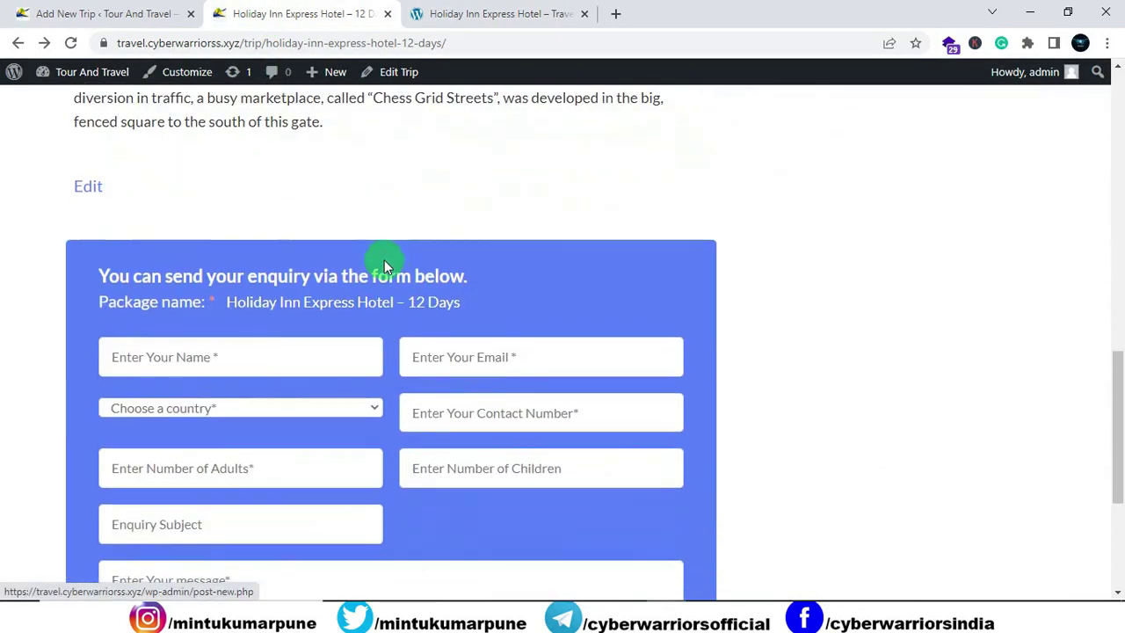
scroll(383, 260, "down", 3)
scroll(381, 259, "up", 5)
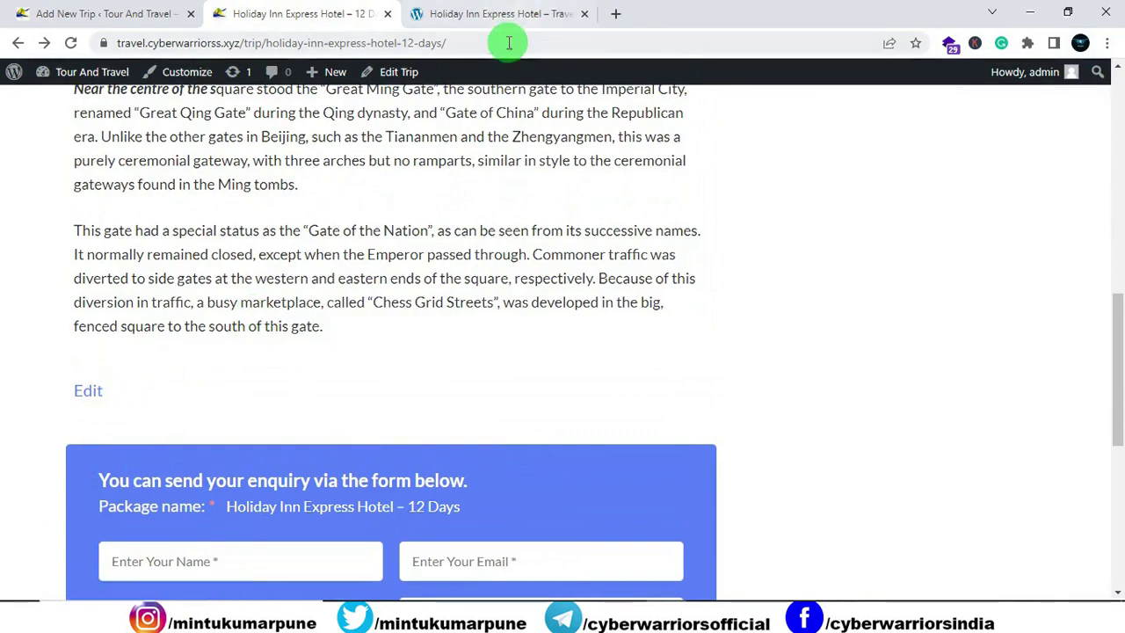
left_click(510, 16)
scroll(514, 190, "down", 3)
scroll(511, 185, "up", 3)
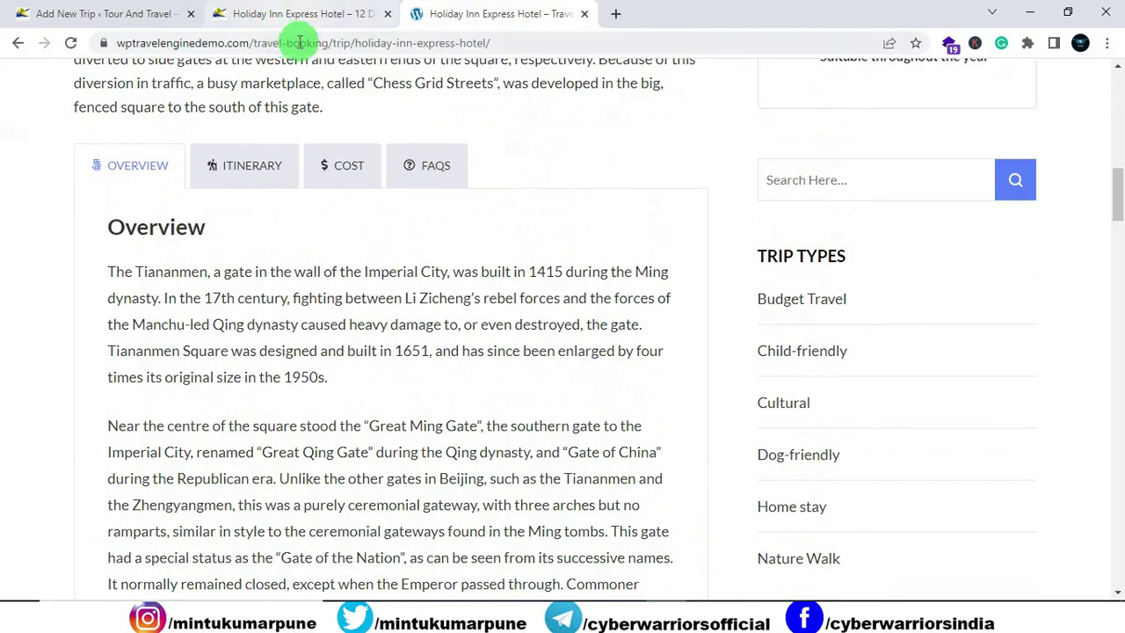
Step: Open the trip's Overview settings in the editor and copy the "Overview" heading from the demo trip page
left_click(120, 19)
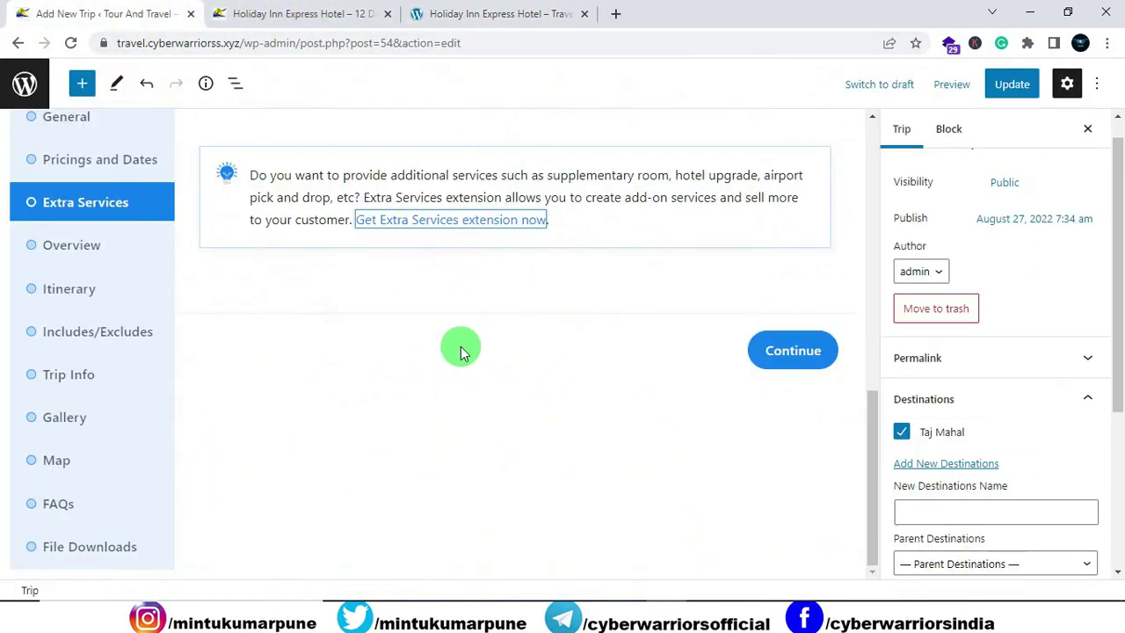
left_click(88, 250)
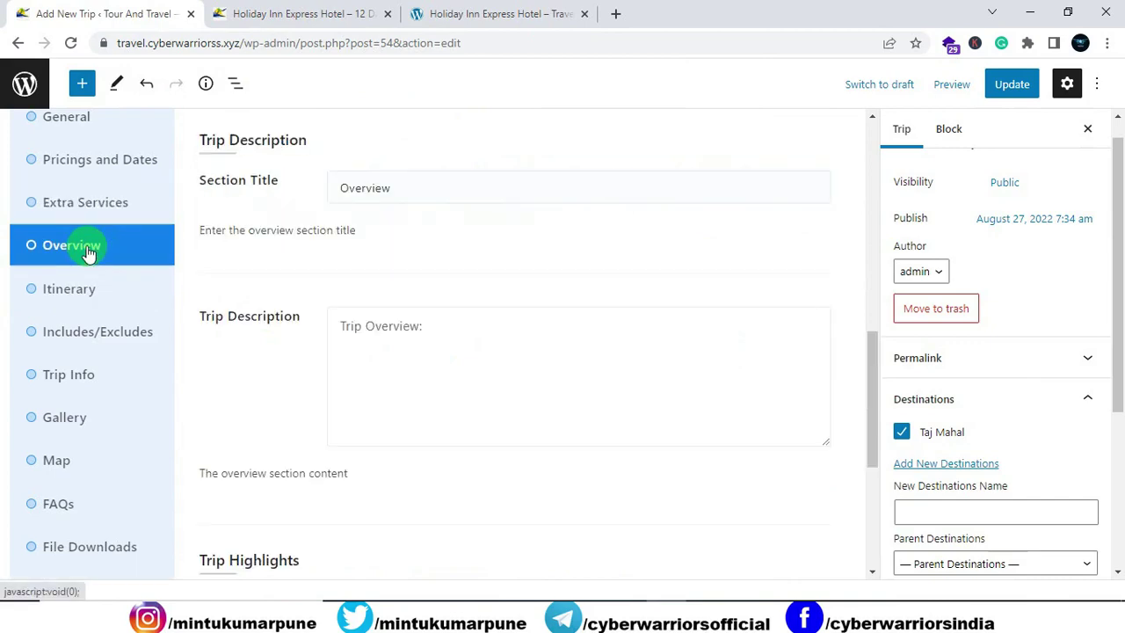
left_click(430, 15)
scroll(231, 271, "up", 1)
double_click(170, 353)
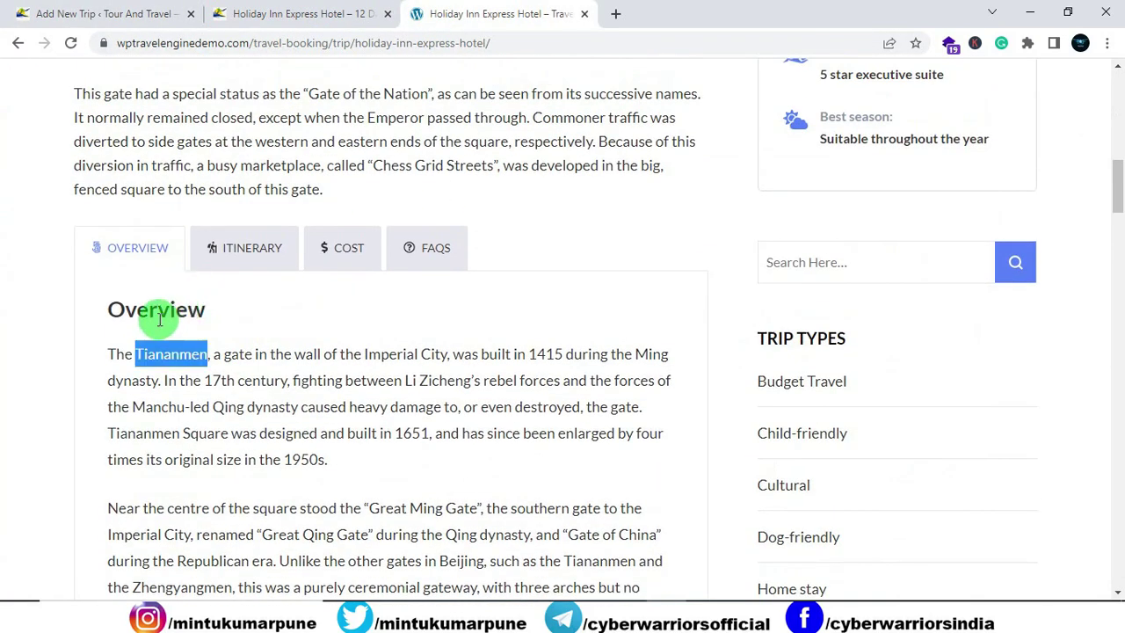
double_click(156, 309)
right_click(155, 310)
left_click(184, 324)
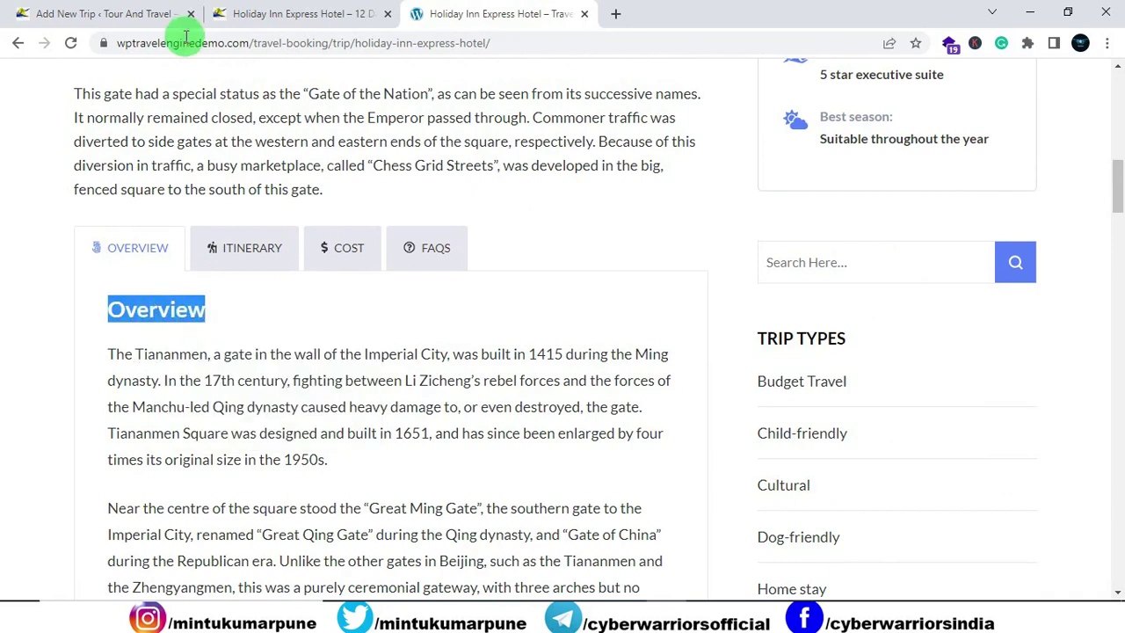
left_click(137, 15)
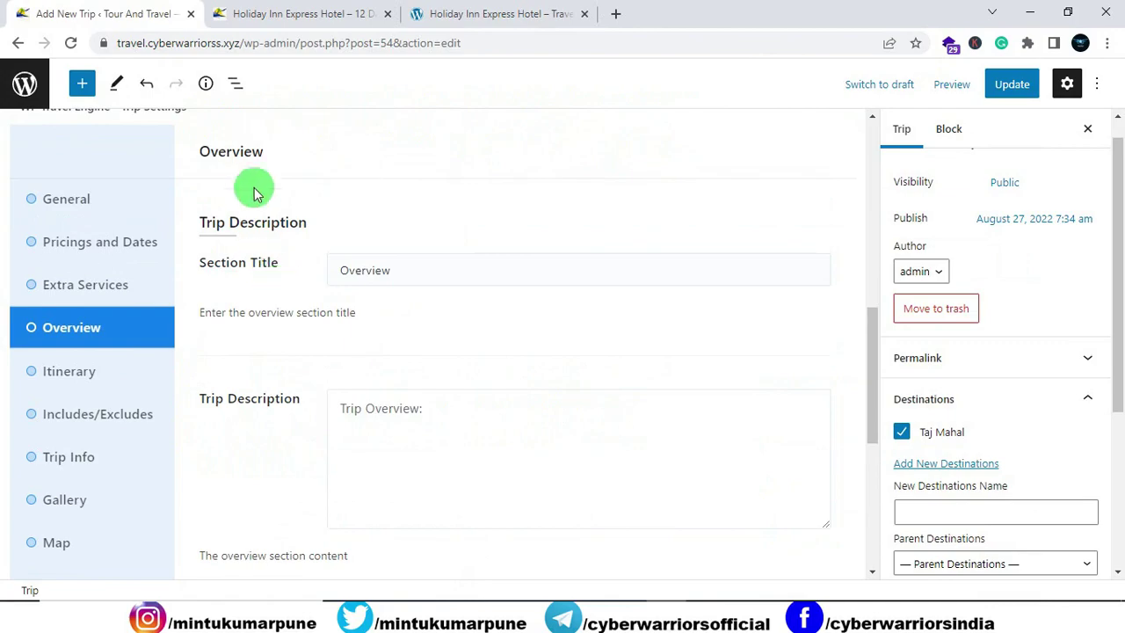
Step: Copy the full overview text from the demo trip page and paste it into the trip's Trip Description
left_click(445, 16)
scroll(406, 141, "down", 2)
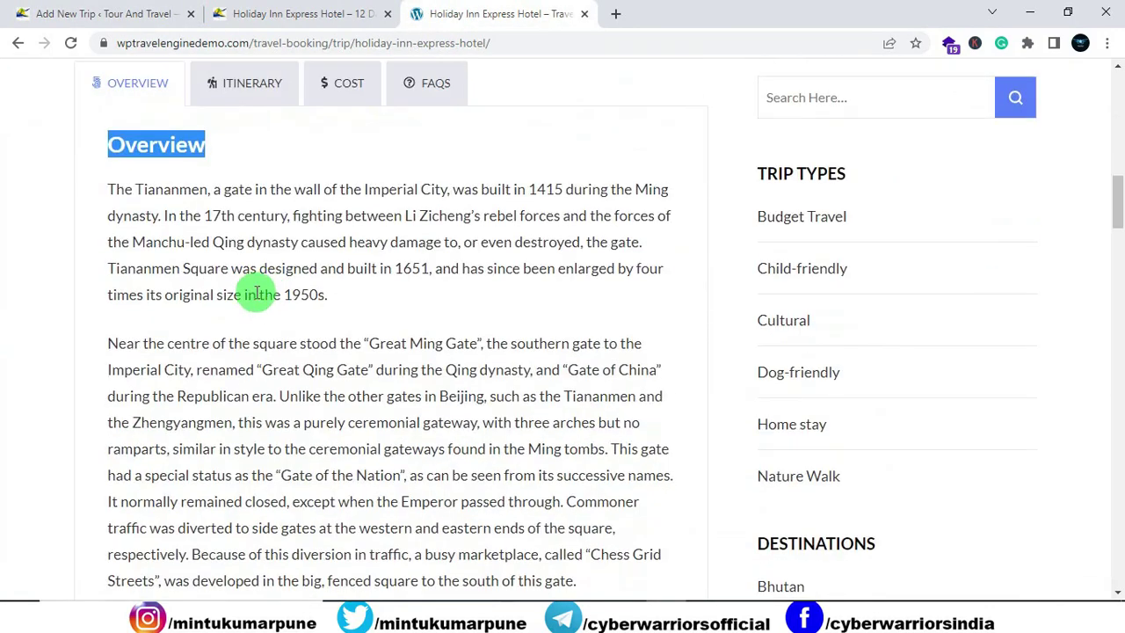
left_click_drag(105, 195, 276, 284)
scroll(253, 325, "down", 1)
scroll(253, 324, "down", 3)
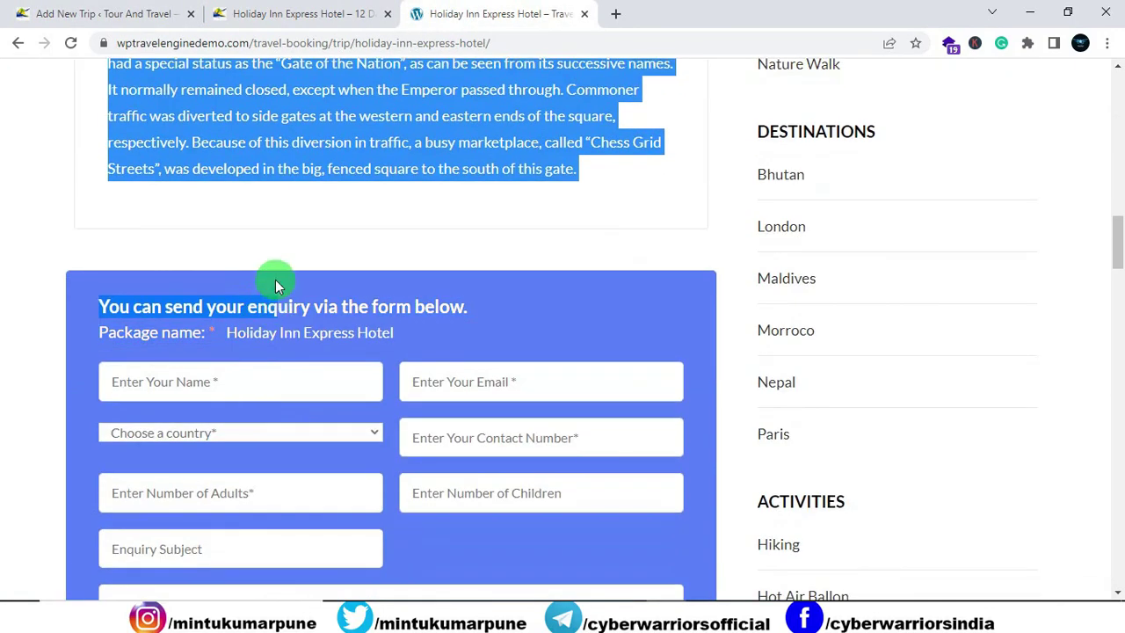
right_click(515, 172)
left_click(553, 184)
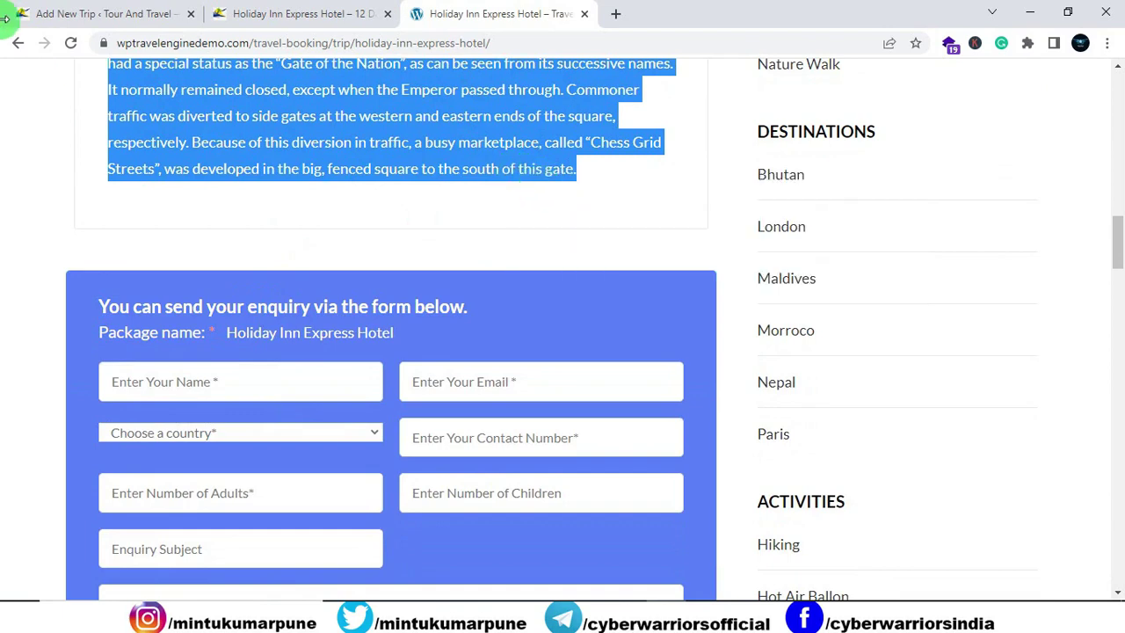
left_click(37, 14)
right_click(363, 425)
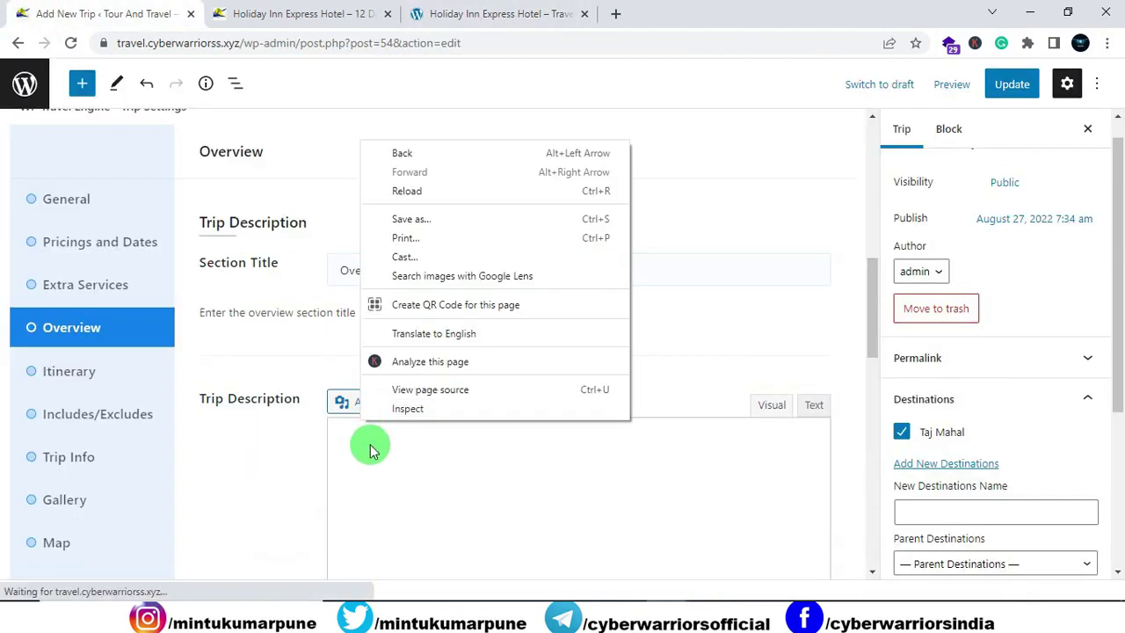
left_click(369, 437)
right_click(359, 463)
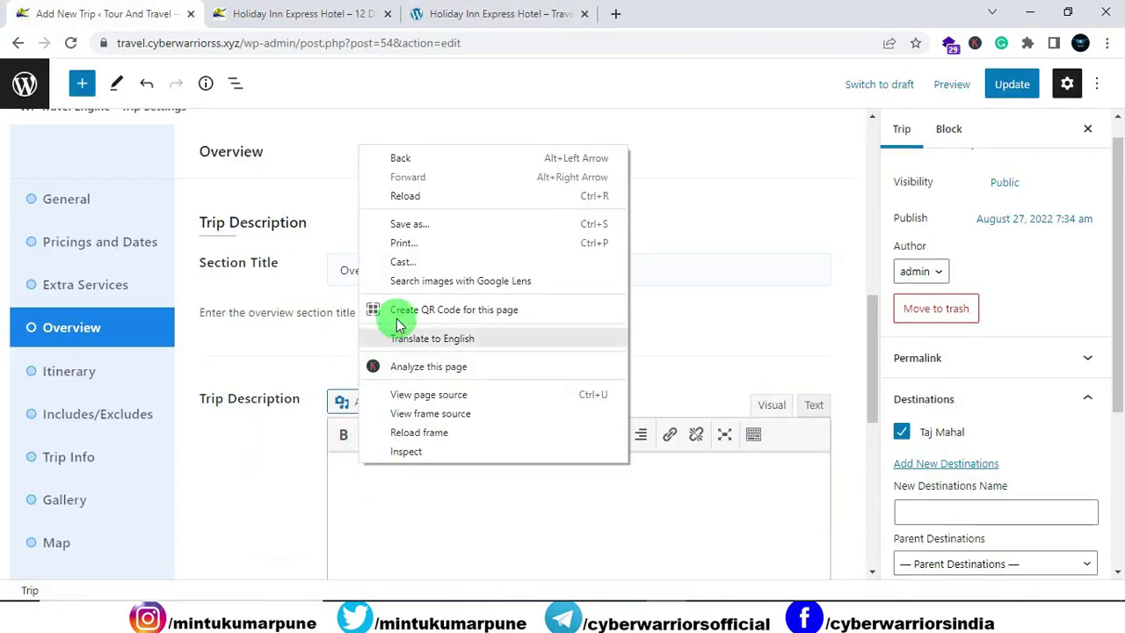
right_click(373, 503)
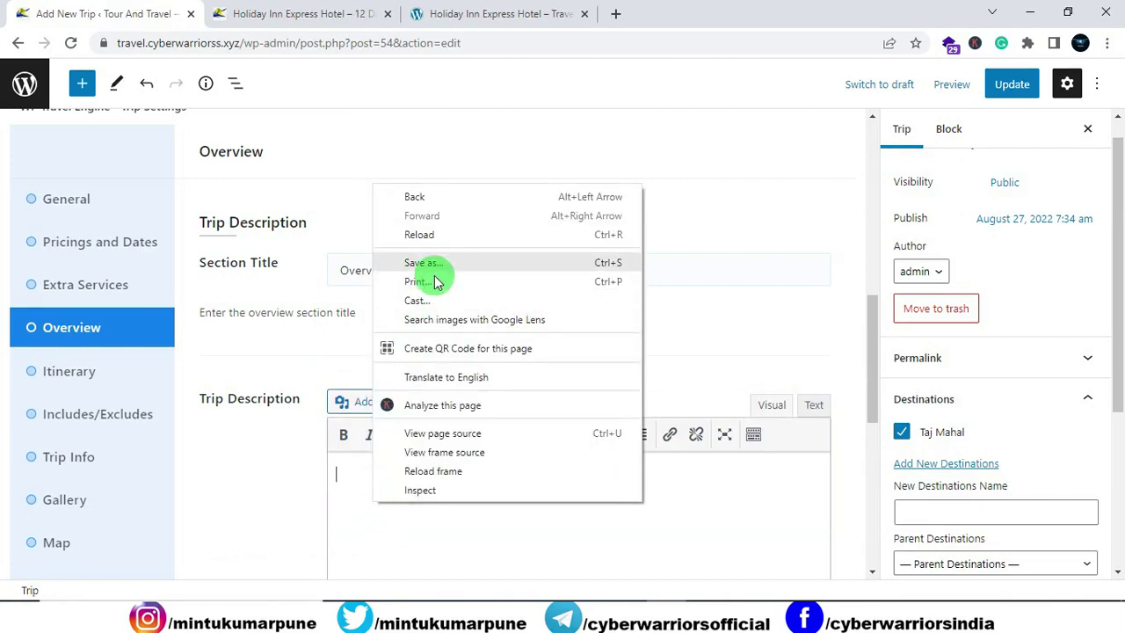
left_click(413, 471)
Step: Set the section title of the trip's highlights to "Trip Highlights"
scroll(467, 244, "down", 2)
scroll(451, 275, "down", 3)
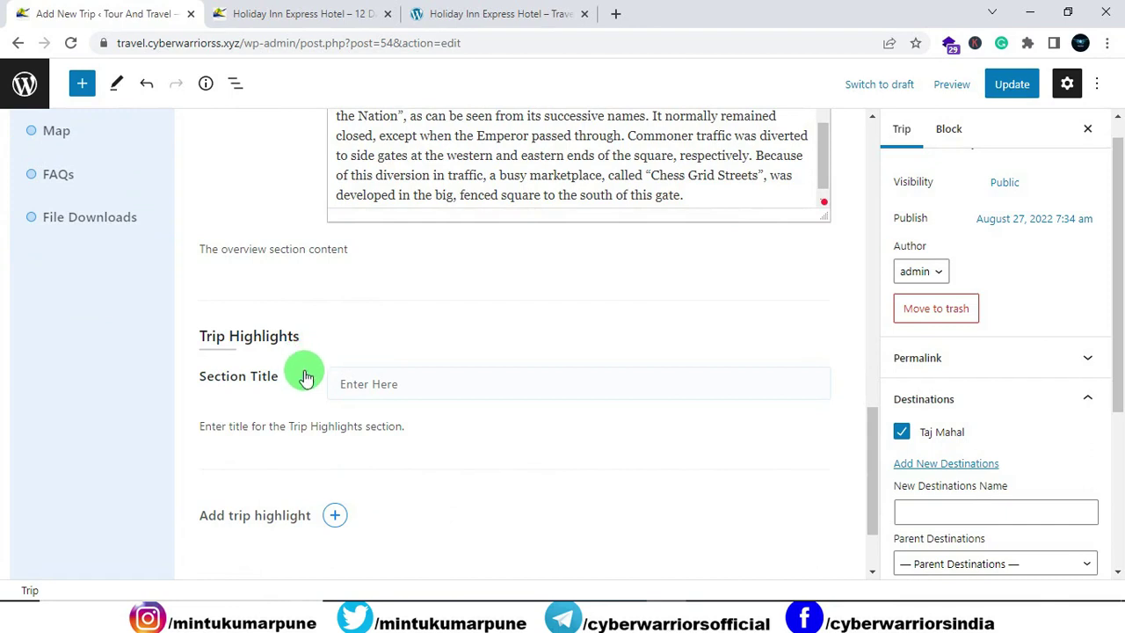
left_click(314, 387)
left_click_drag(303, 337, 185, 334)
left_click(353, 391)
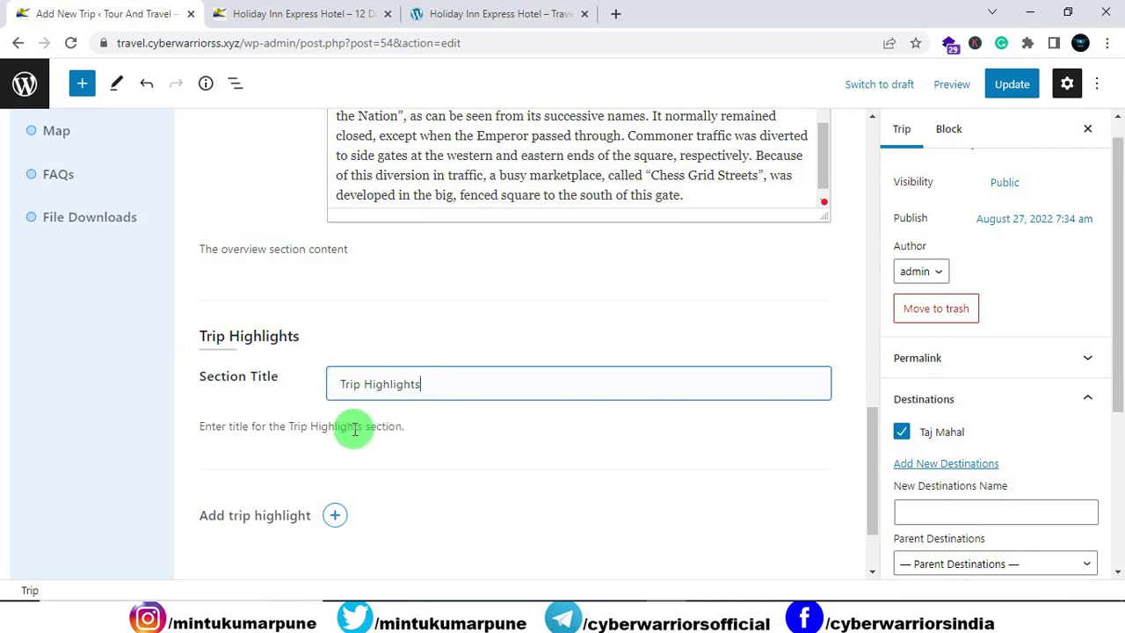
scroll(351, 422, "down", 1)
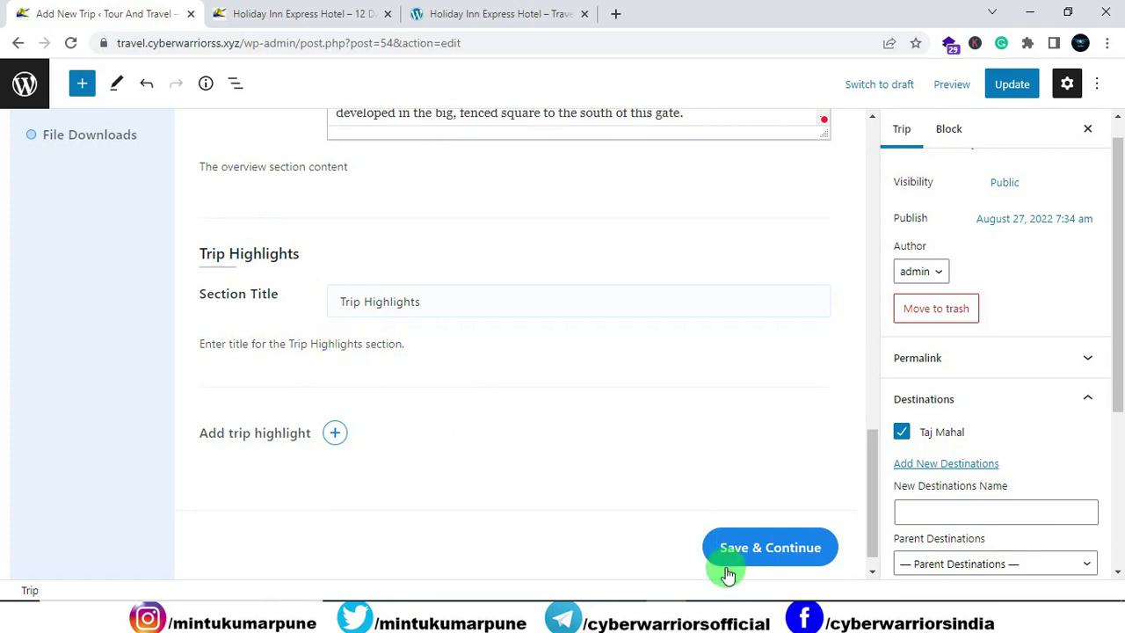
Step: Copy "Food included" from the Notepad notes and add it as the first trip highlight
left_click(695, 611)
left_click(409, 315)
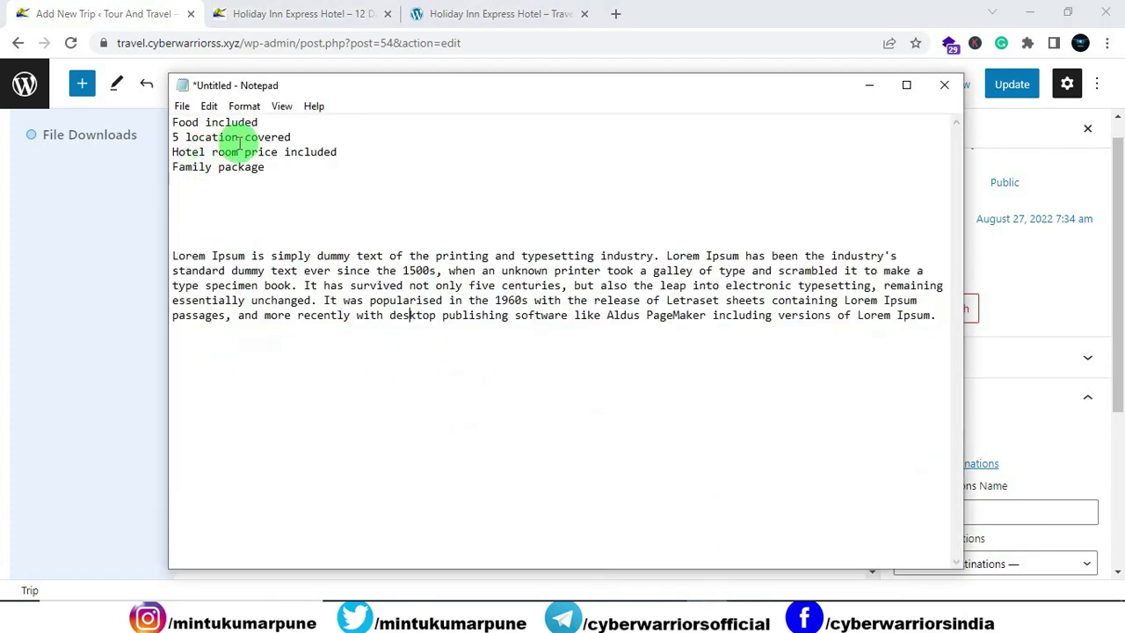
left_click_drag(255, 123, 164, 123)
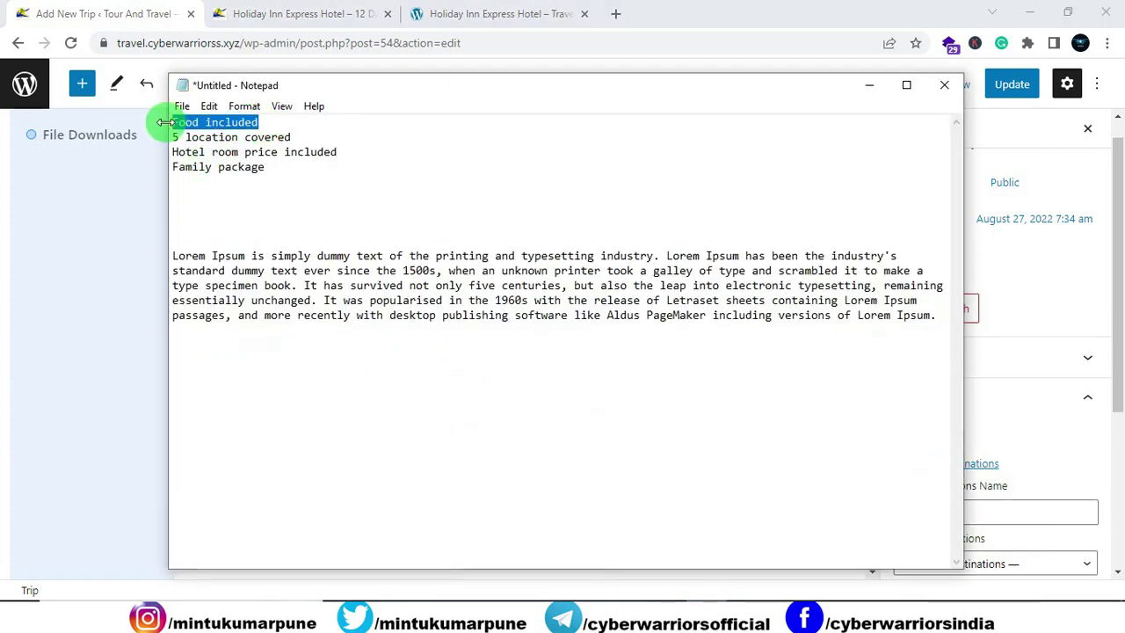
left_click(138, 19)
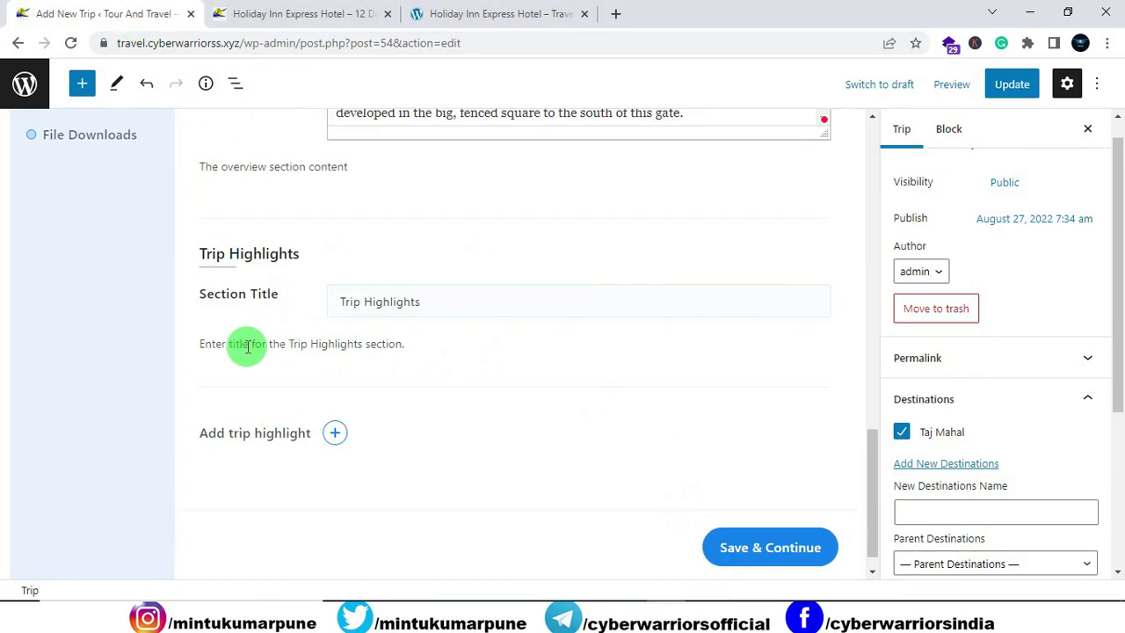
left_click(337, 432)
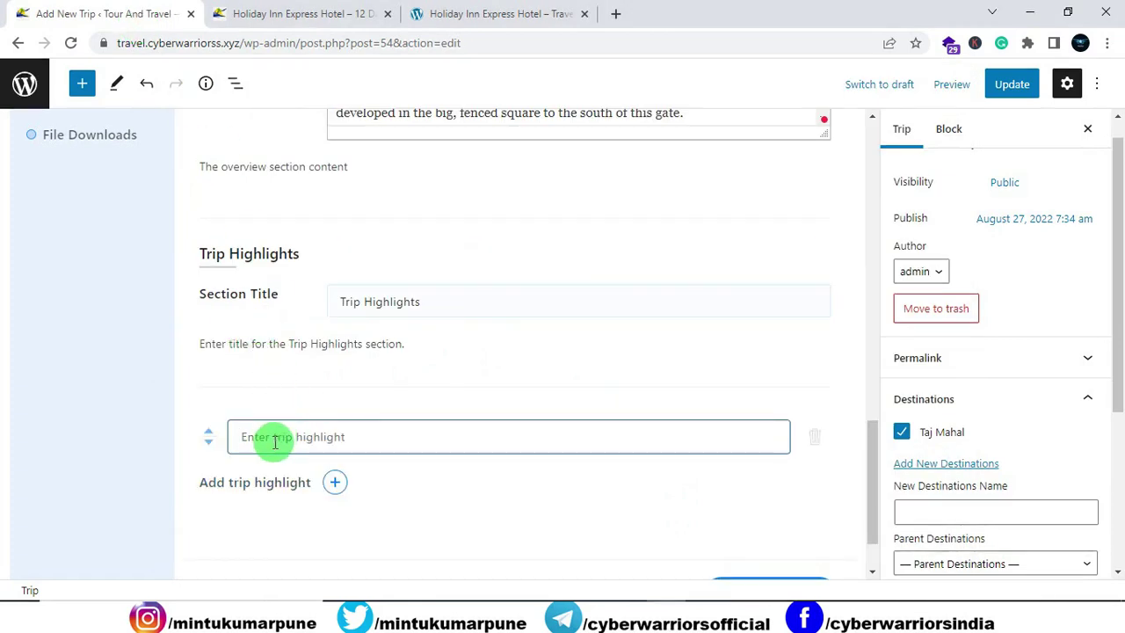
key("ctrl+v")
scroll(326, 433, "down", 1)
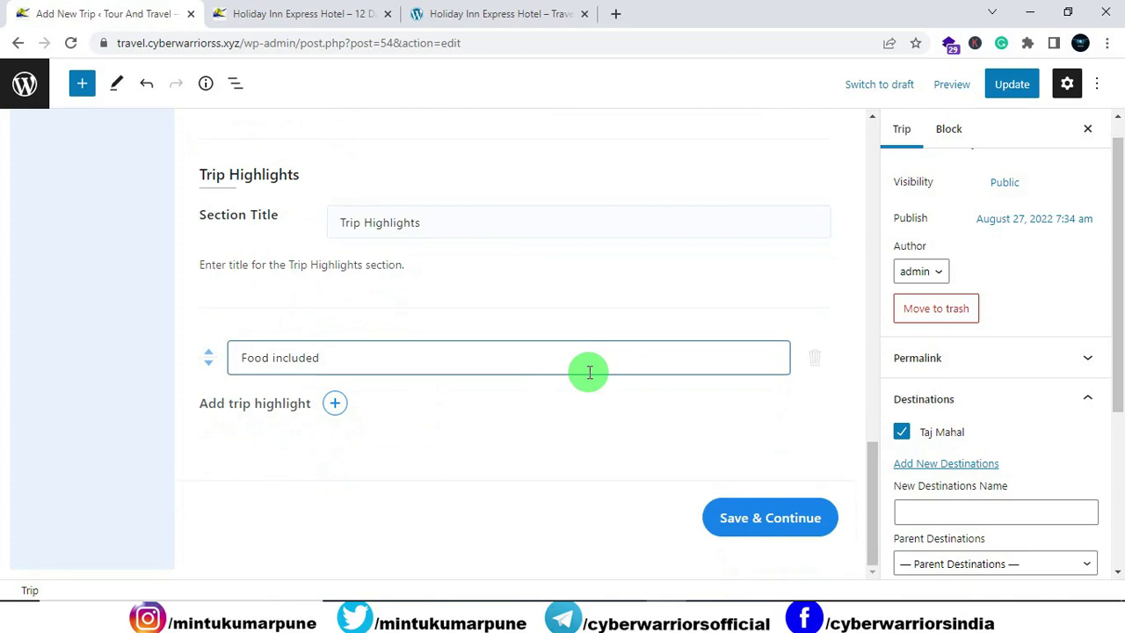
Step: Add a second trip highlight in the Overview settings and fill it with "5 location covered" copied from the Notepad notes
key("Return")
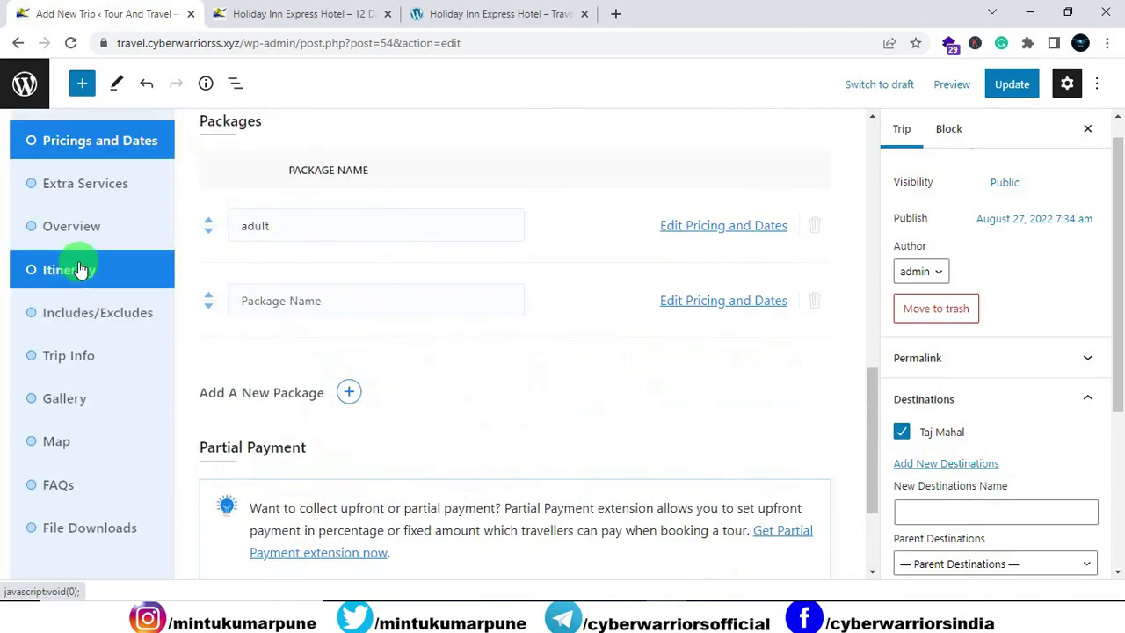
left_click(74, 227)
scroll(364, 359, "down", 5)
scroll(275, 369, "down", 6)
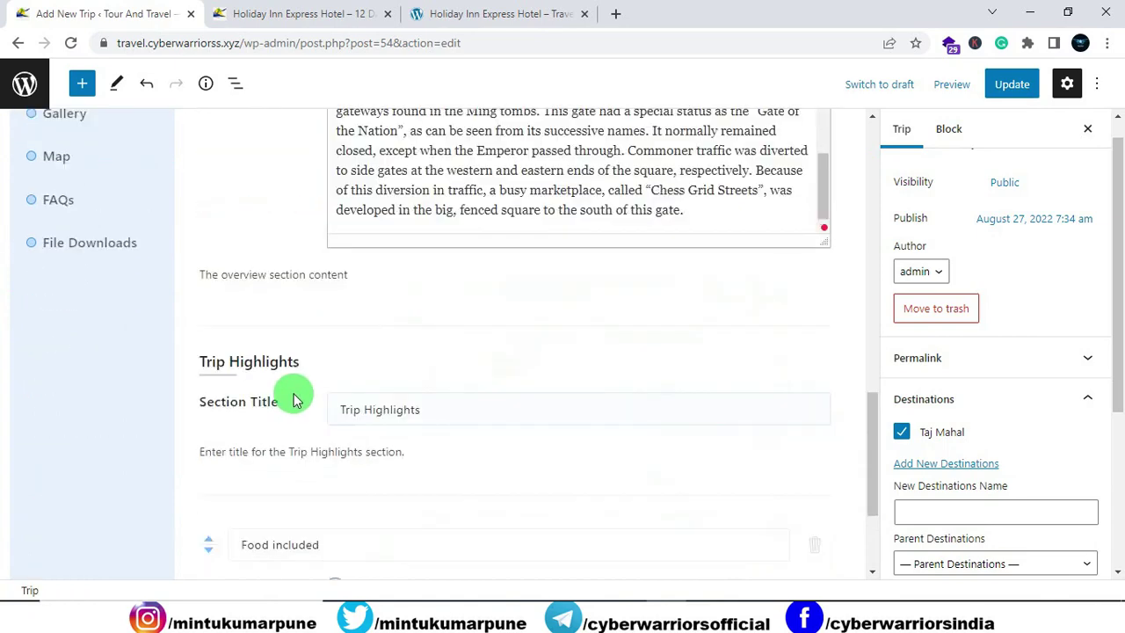
left_click(334, 406)
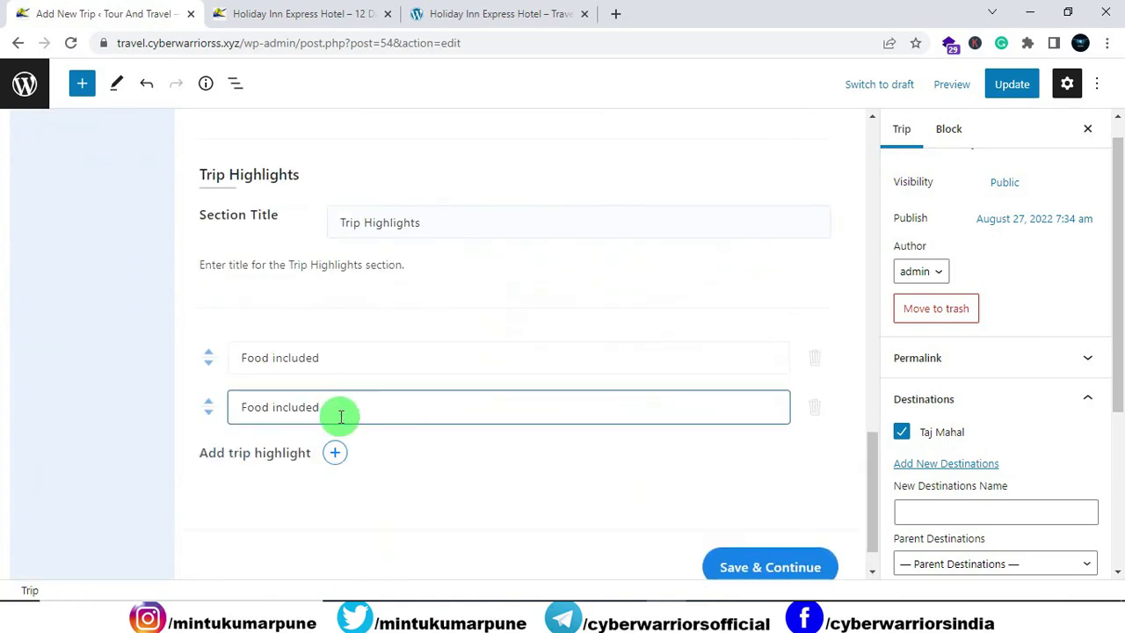
triple_click(341, 416)
key("alt+Tab")
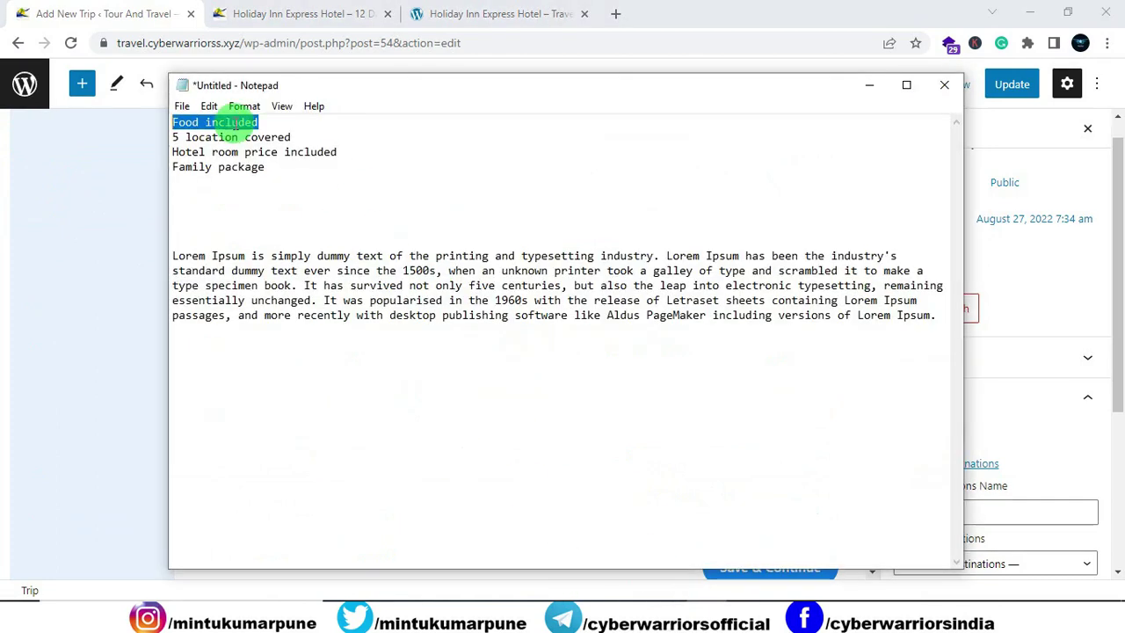
left_click_drag(299, 138, 149, 138)
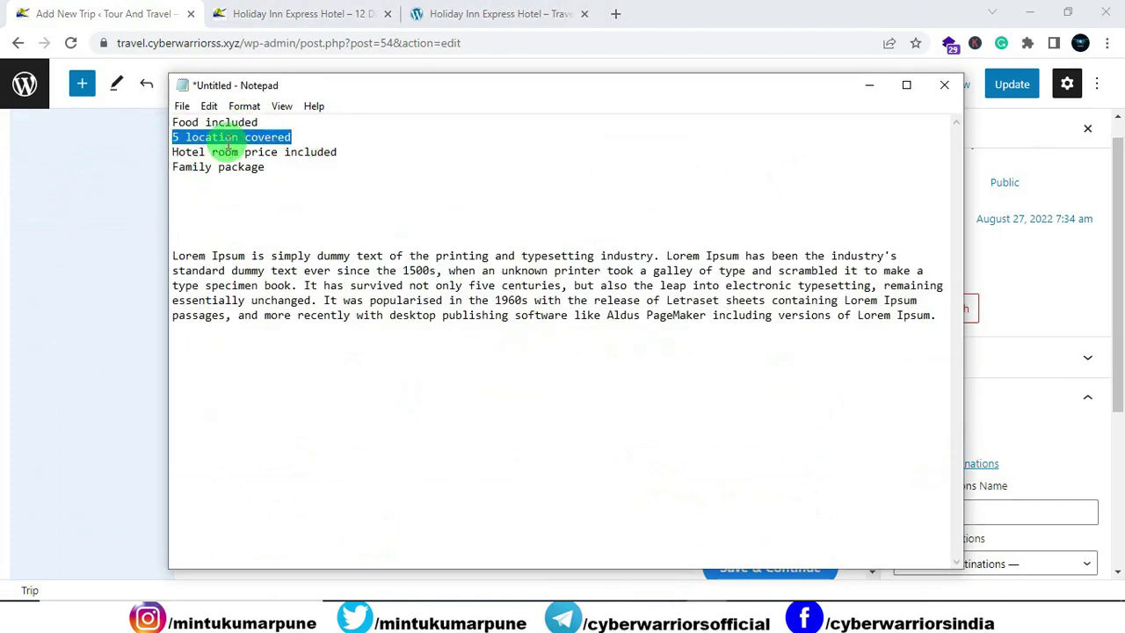
left_click(158, 14)
key("ctrl+v")
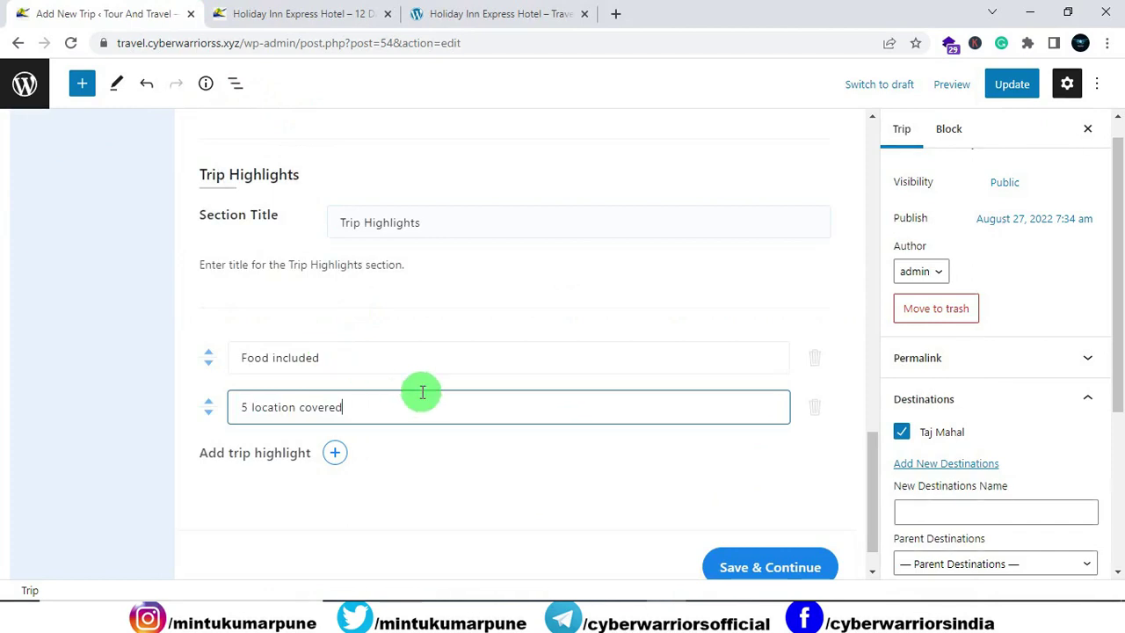
Step: Save the Overview section, continue to the Itinerary section and update the trip
scroll(505, 431, "down", 1)
left_click(776, 520)
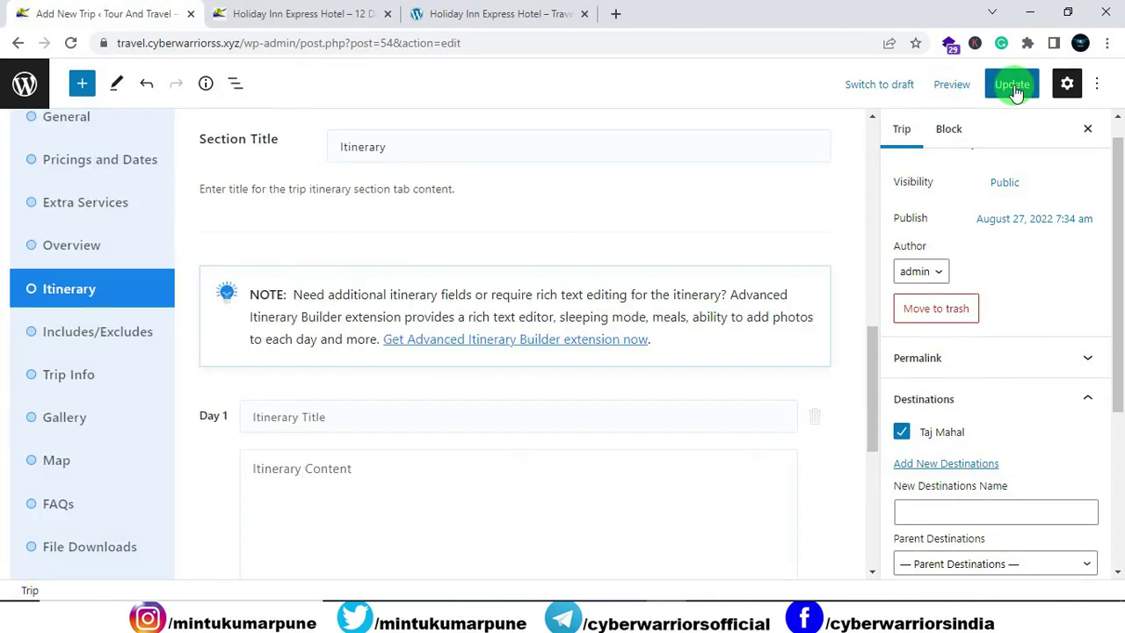
left_click(1013, 88)
Step: Reload the Holiday Inn Express Hotel trip page and check its overview text and trip highlights
left_click(299, 14)
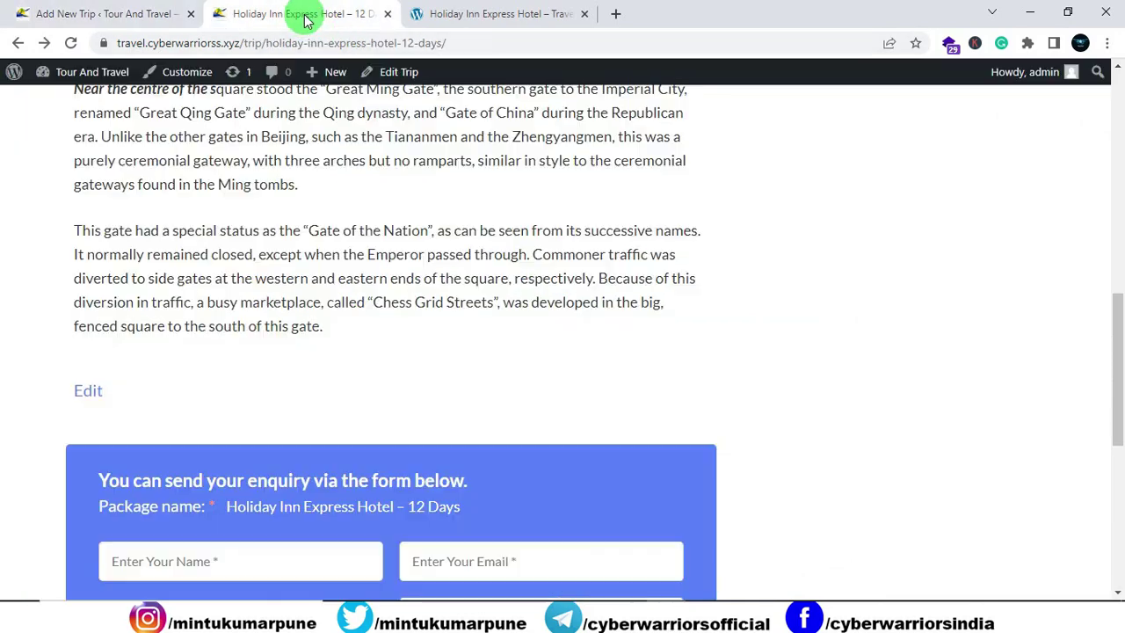
left_click(70, 44)
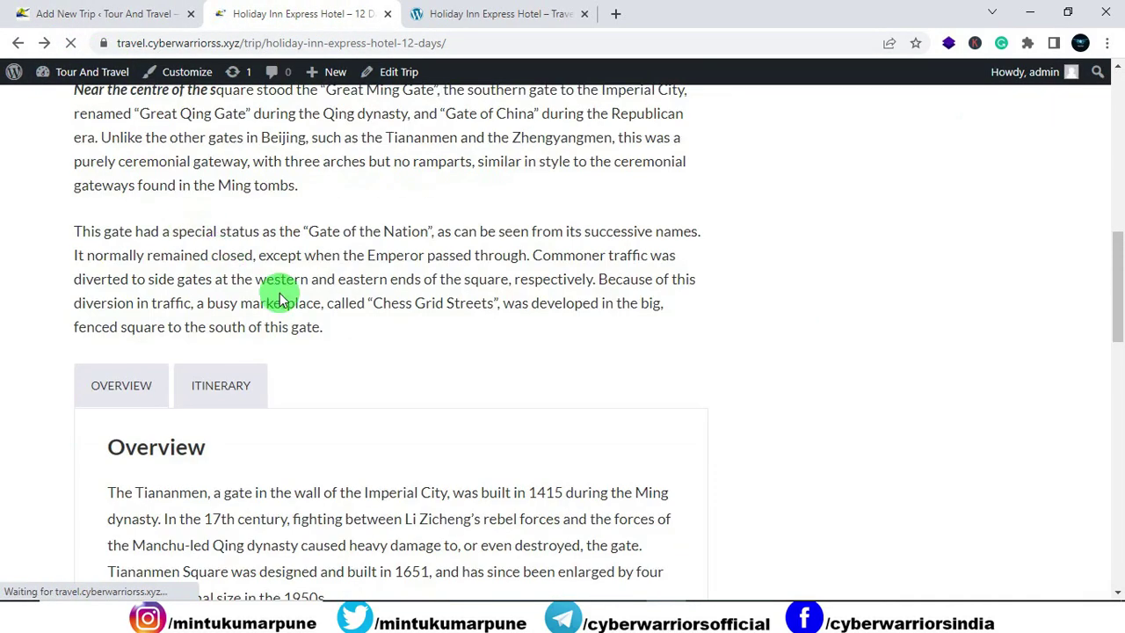
scroll(175, 263, "down", 2)
scroll(158, 224, "down", 3)
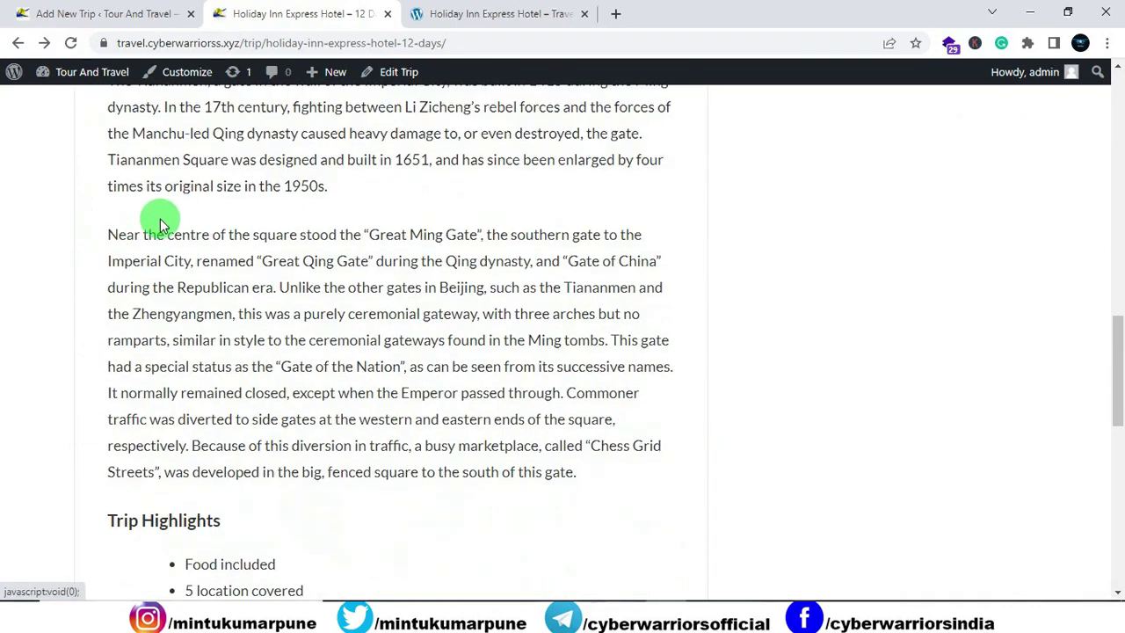
scroll(176, 228, "down", 1)
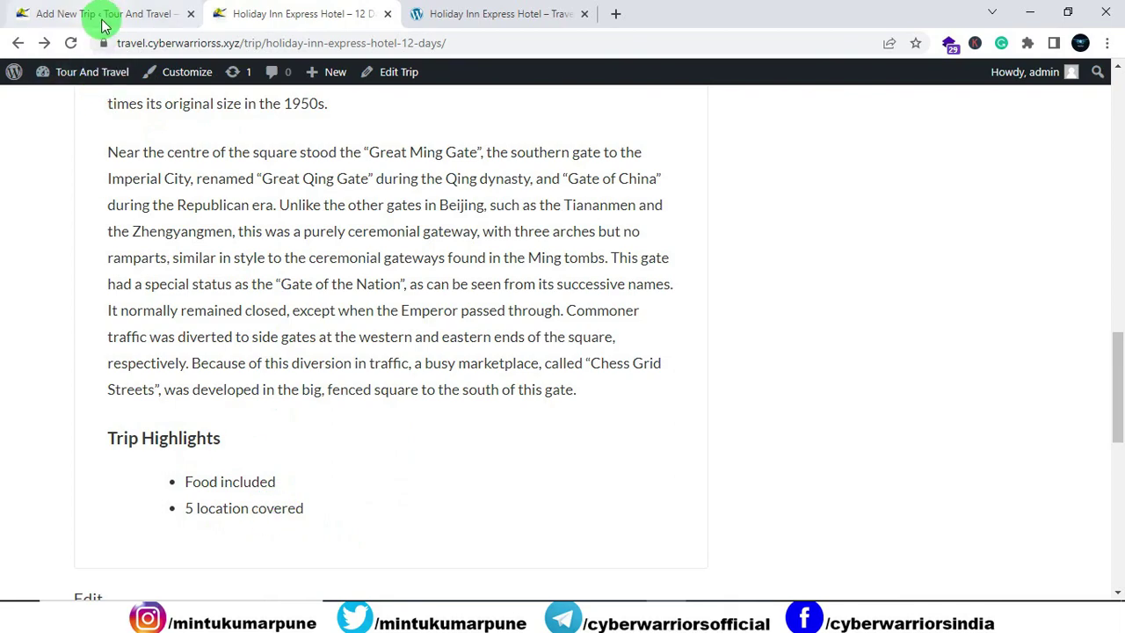
scroll(437, 290, "up", 6)
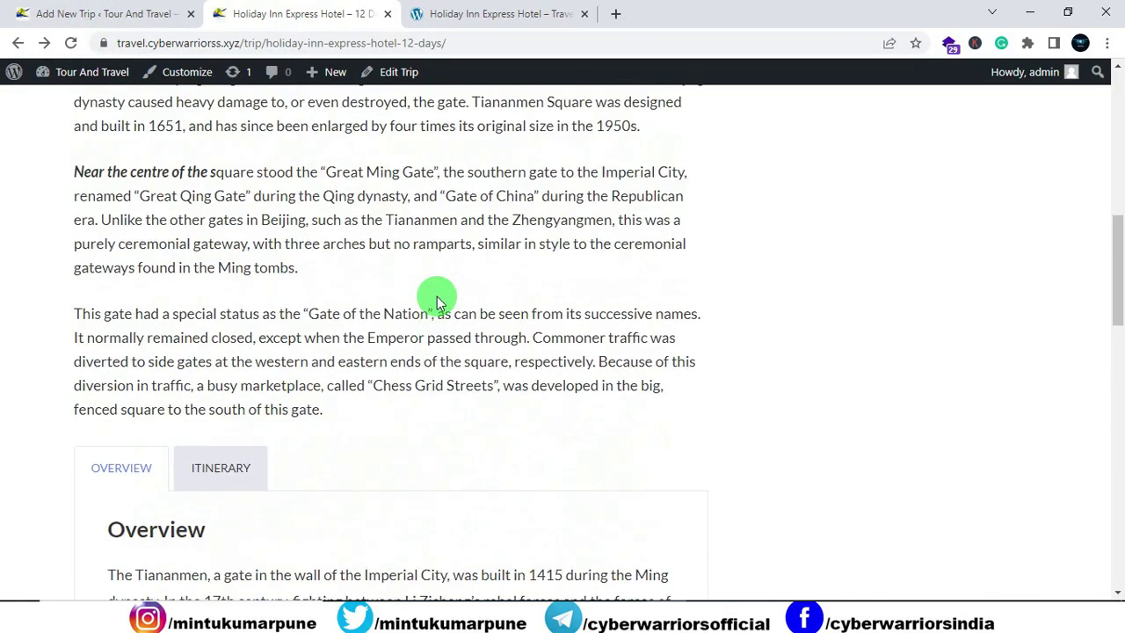
scroll(439, 301, "down", 4)
scroll(437, 297, "up", 2)
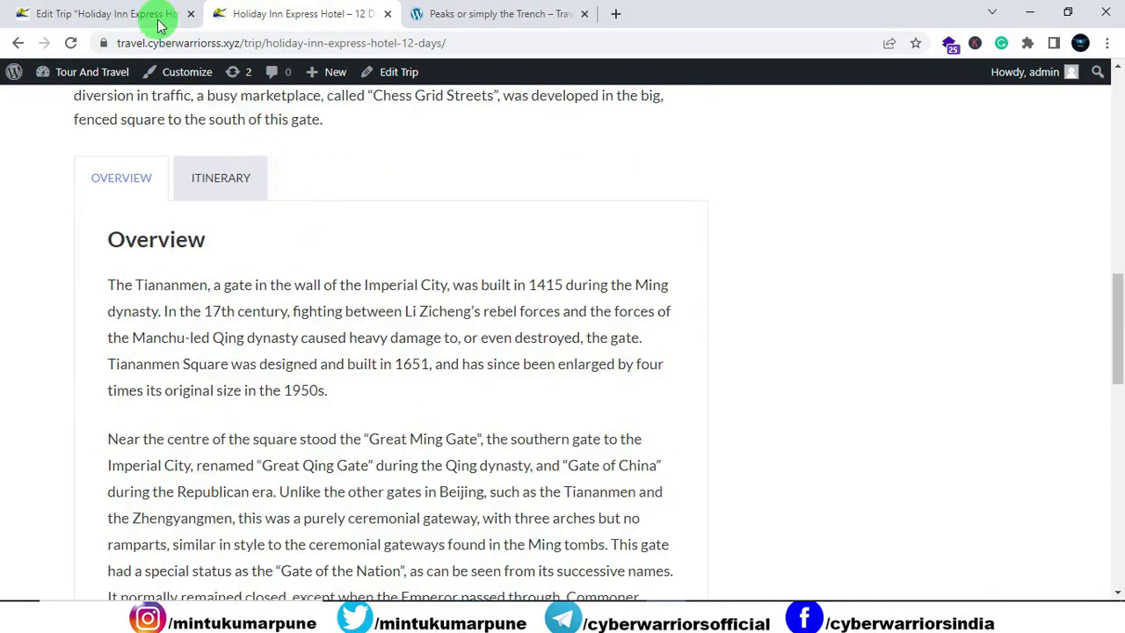
Step: Compare the editor's Itinerary section with the Itinerary section on the published trip page
left_click(156, 16)
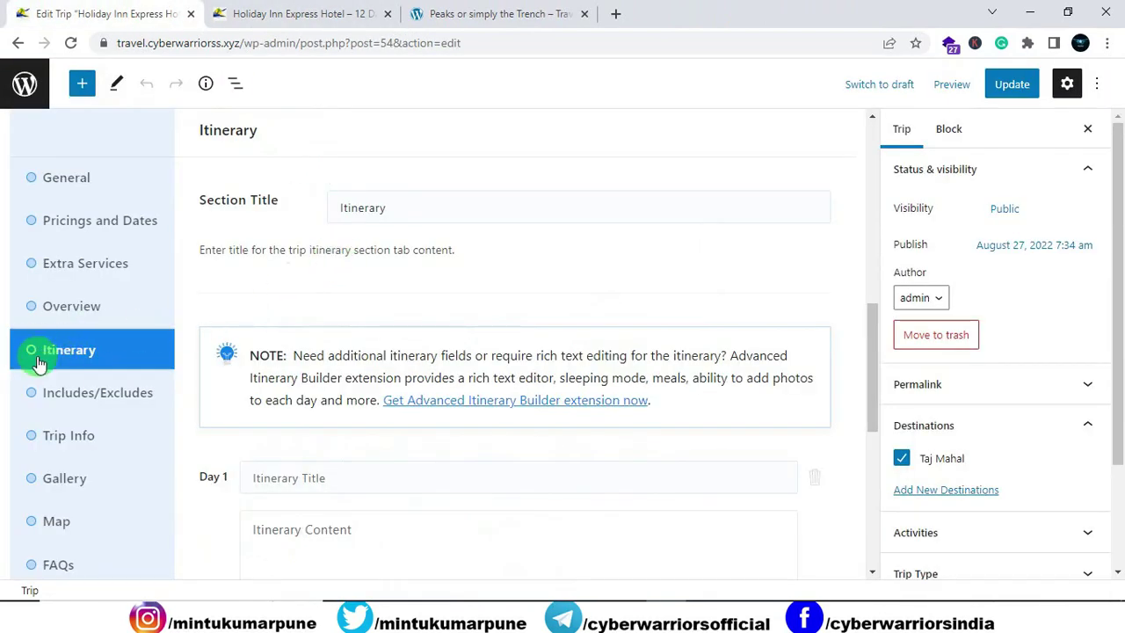
left_click(259, 17)
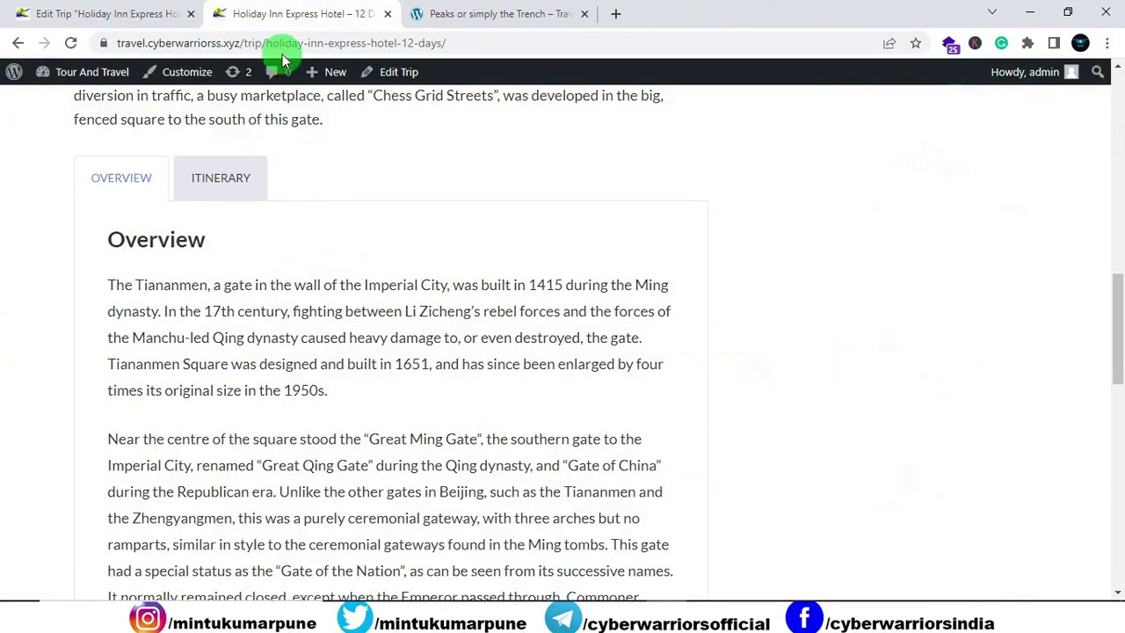
scroll(305, 233, "down", 5)
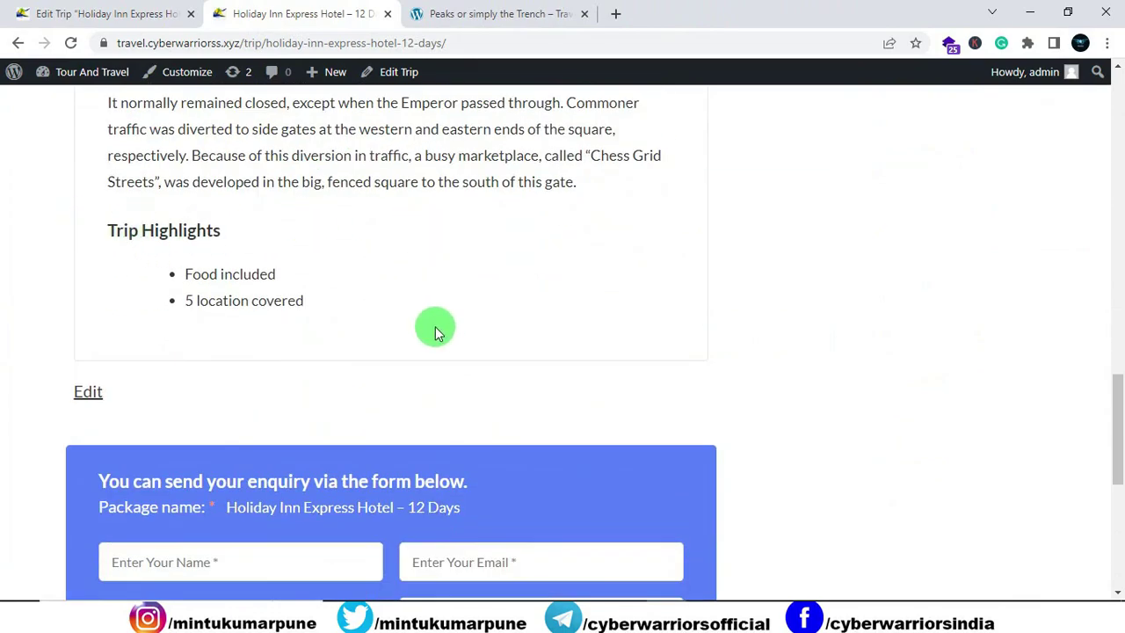
scroll(437, 332, "up", 7)
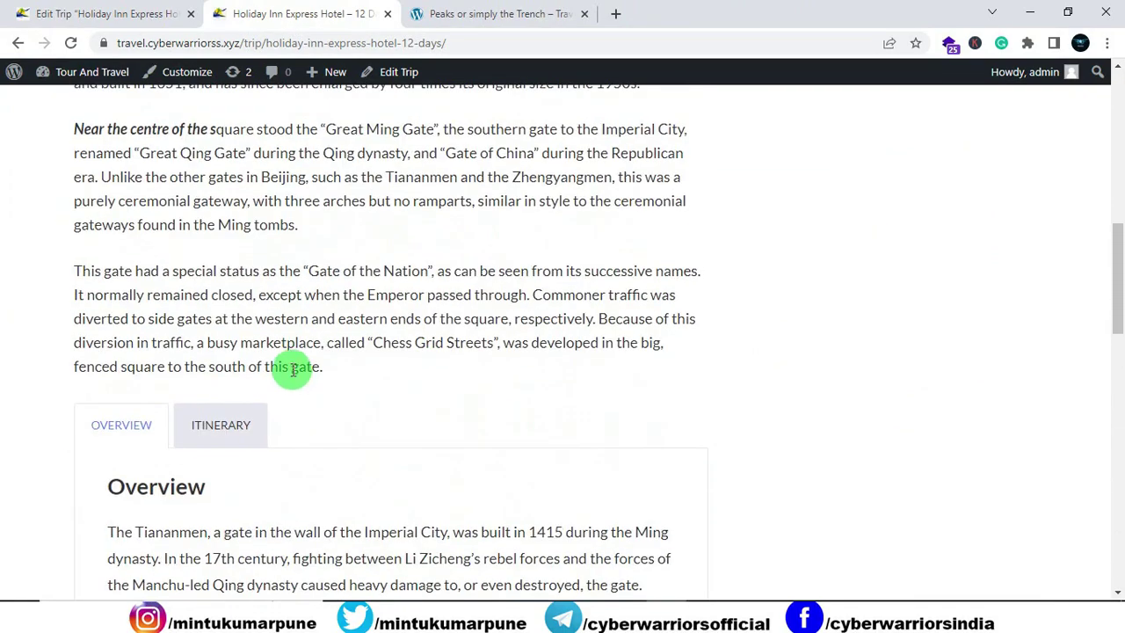
scroll(272, 367, "down", 2)
left_click(226, 256)
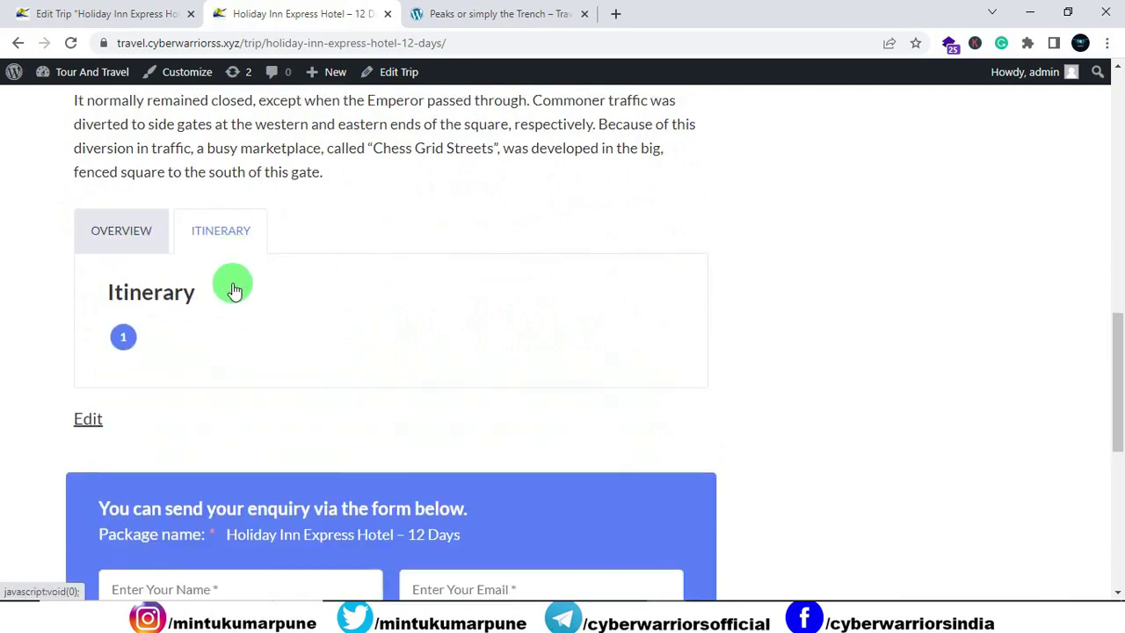
scroll(234, 290, "down", 2)
Step: Browse the itinerary on the demo trip page and copy the title and description of its first day
left_click(479, 15)
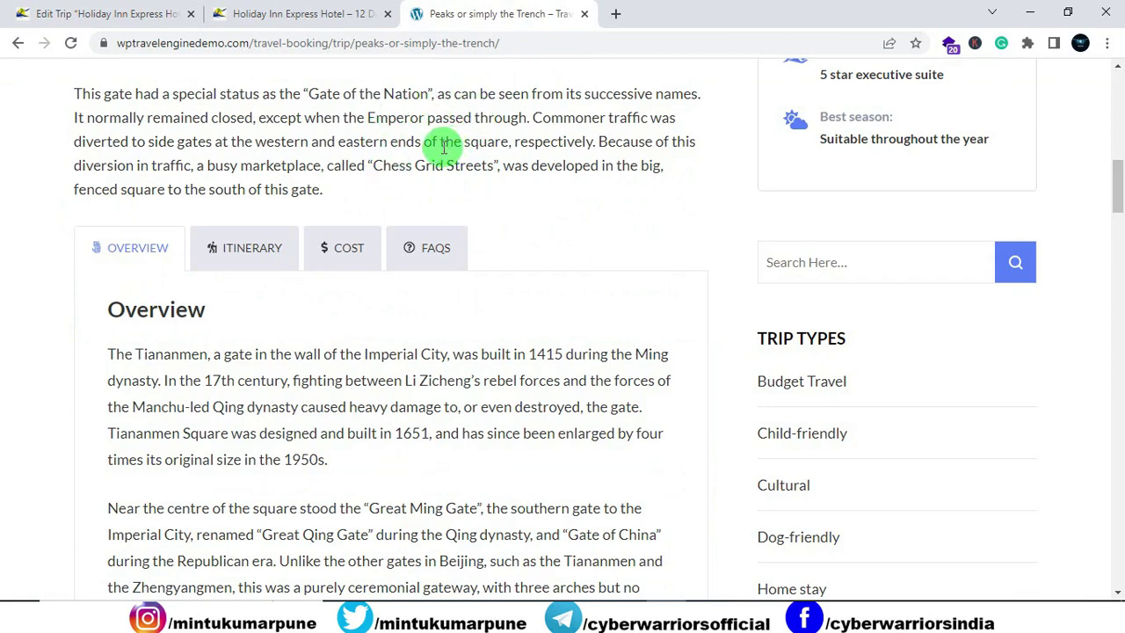
left_click(252, 250)
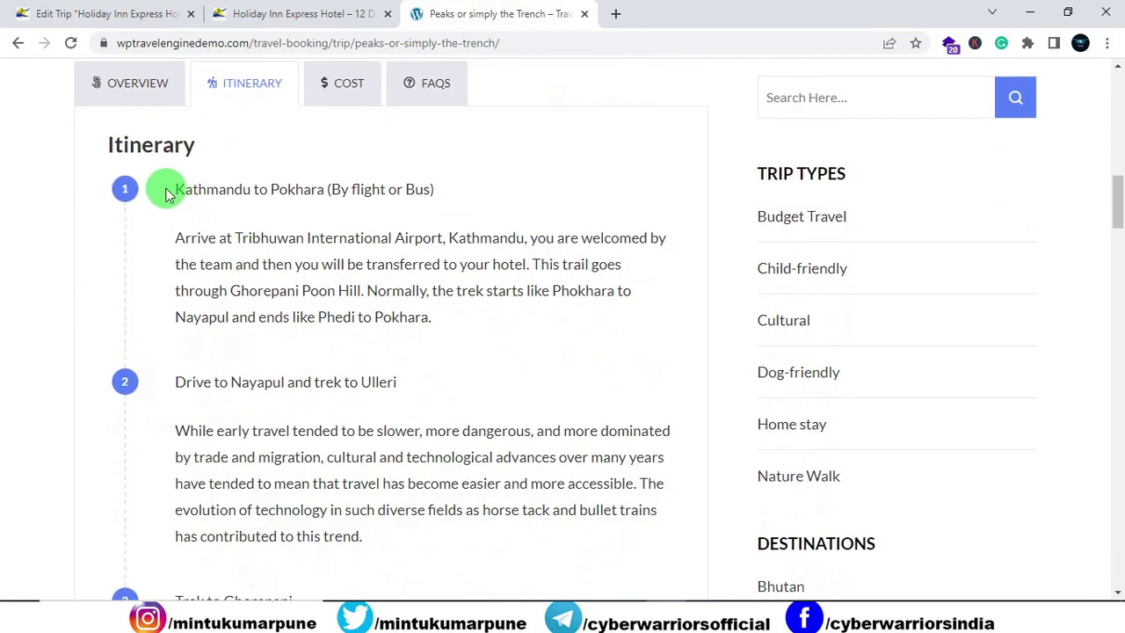
scroll(179, 295, "down", 5)
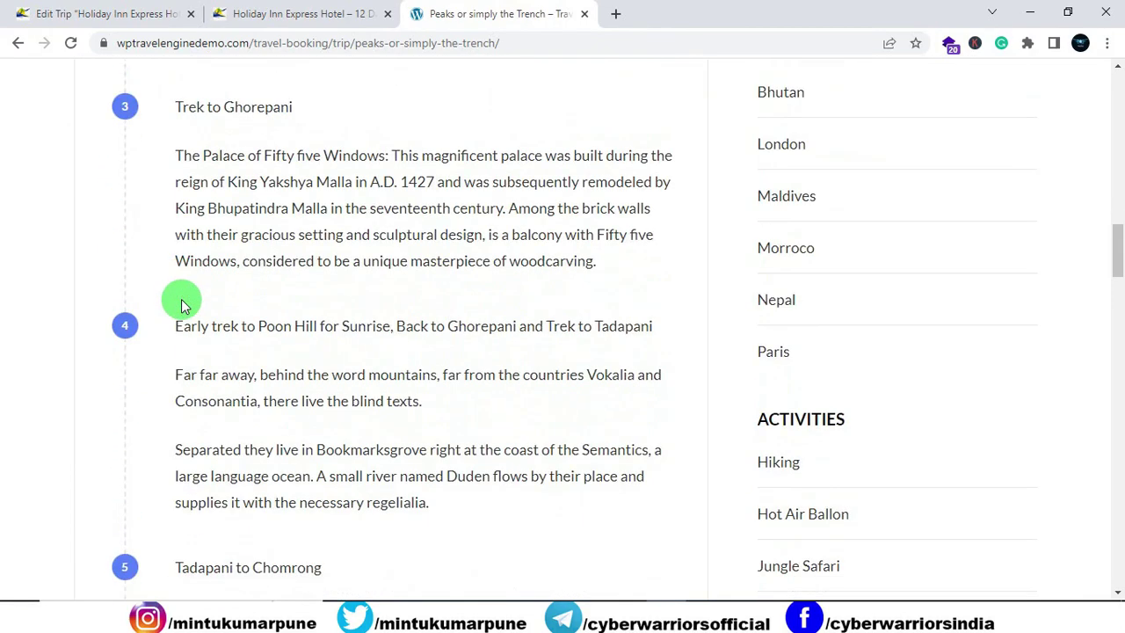
scroll(181, 303, "down", 6)
scroll(182, 303, "up", 11)
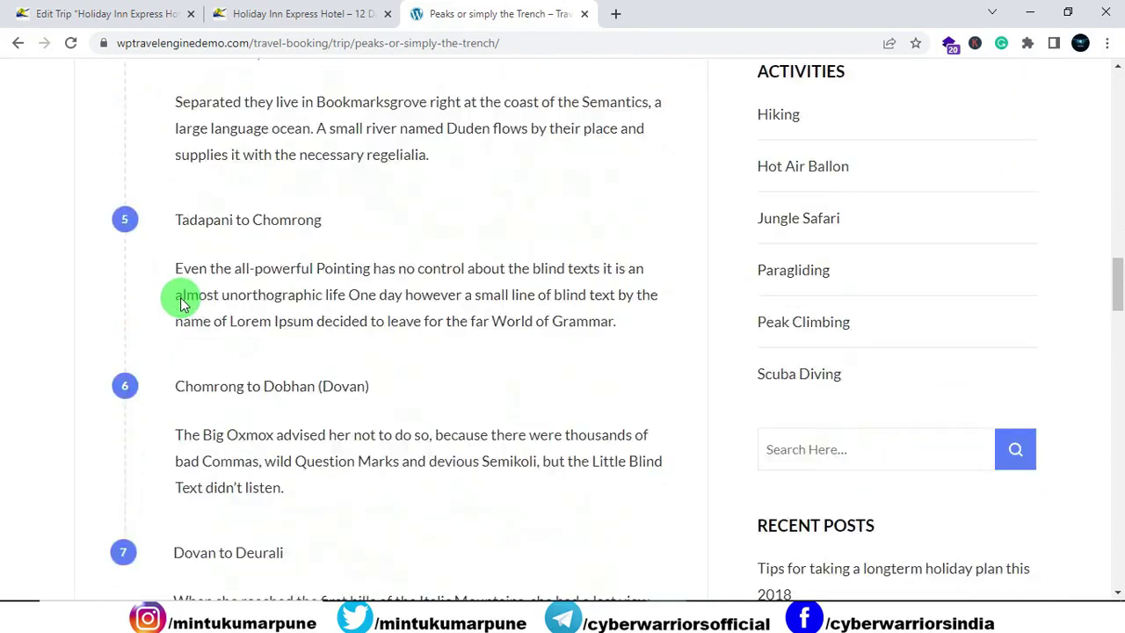
scroll(182, 303, "up", 2)
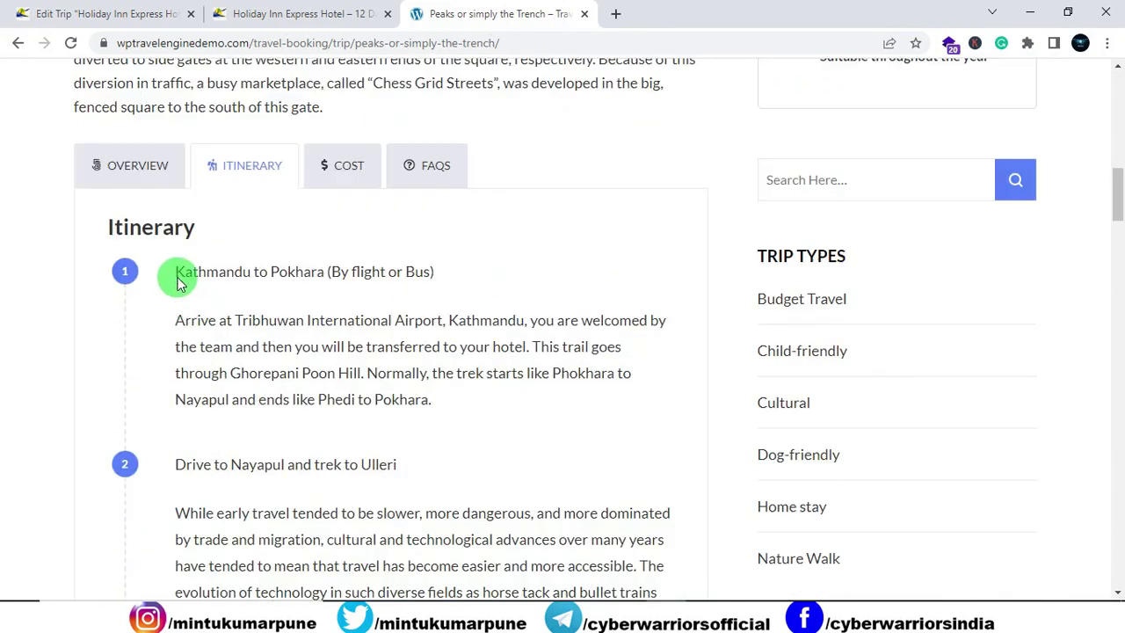
left_click_drag(176, 273, 457, 416)
key("ctrl+c")
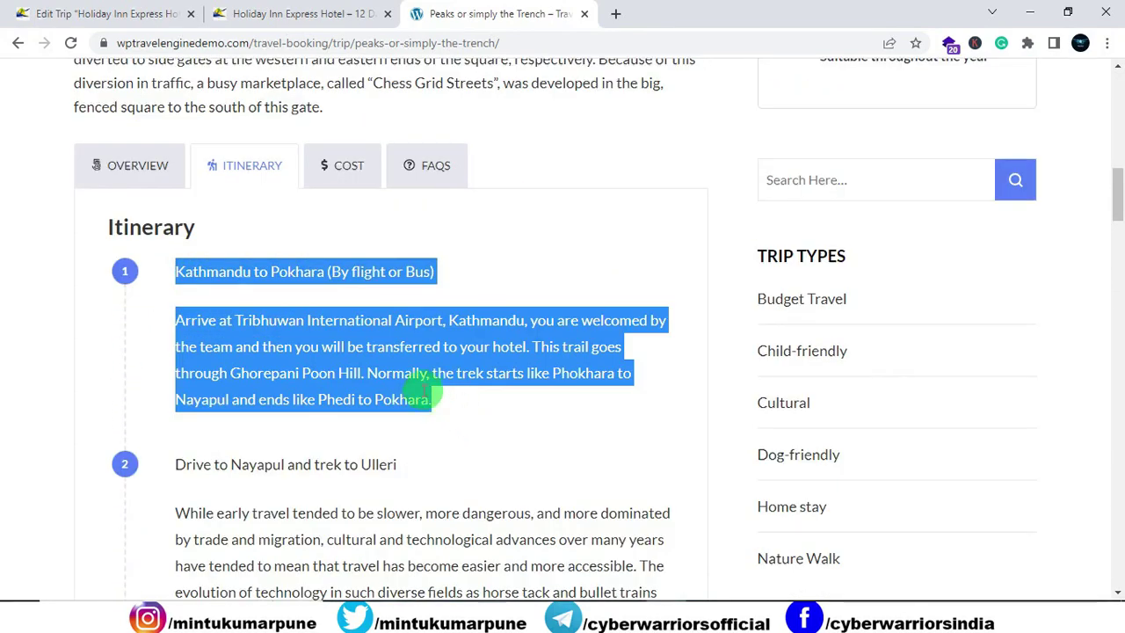
right_click(413, 382)
left_click(430, 383)
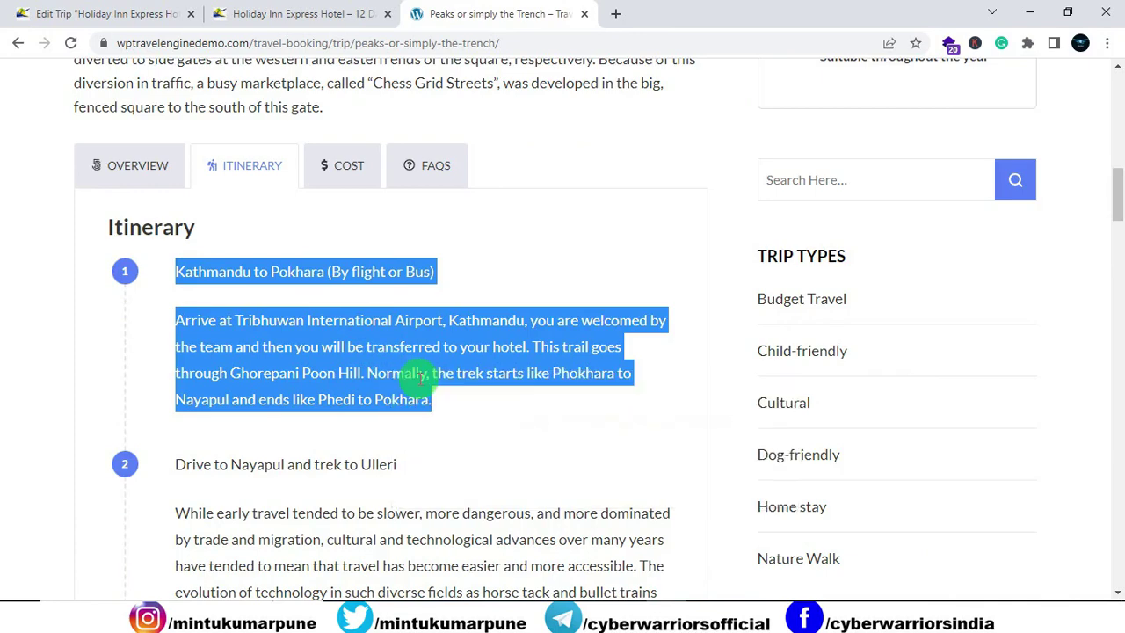
Step: Paste the copied first-day text into the Day 1 itinerary content of the trip in the editor
left_click(284, 15)
left_click(31, 12)
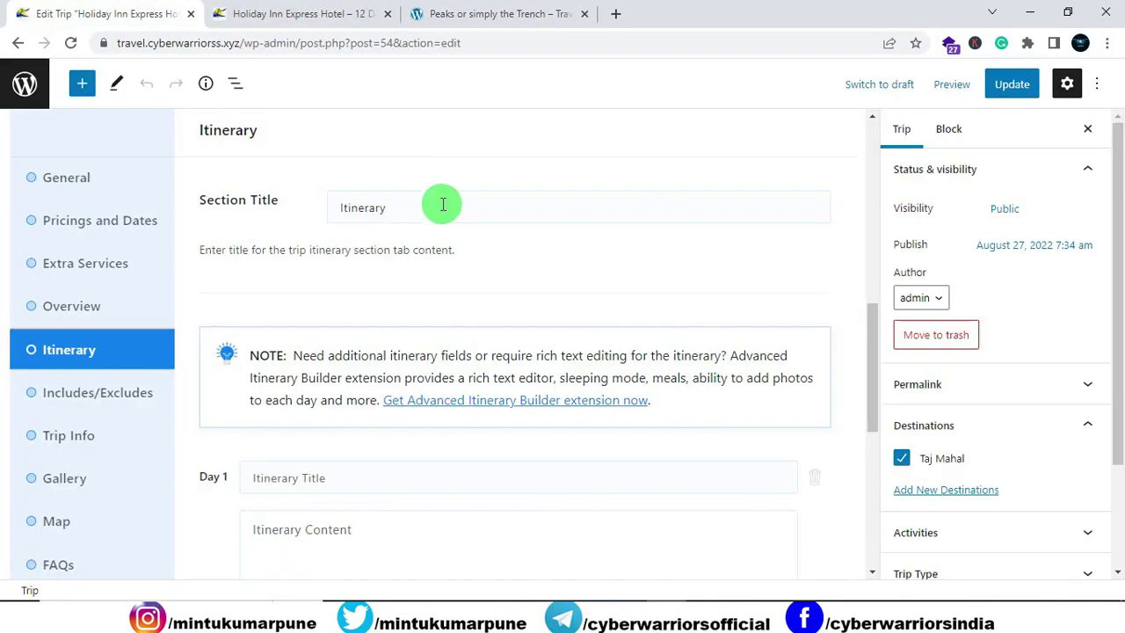
scroll(432, 221, "down", 1)
scroll(188, 346, "up", 1)
scroll(279, 357, "down", 2)
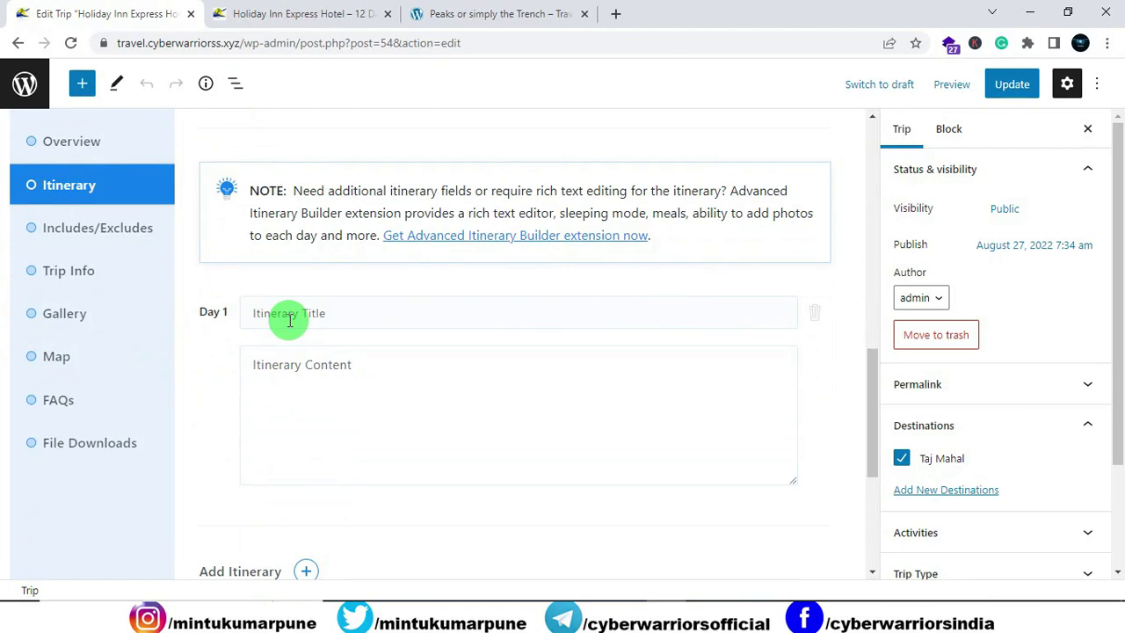
left_click(297, 363)
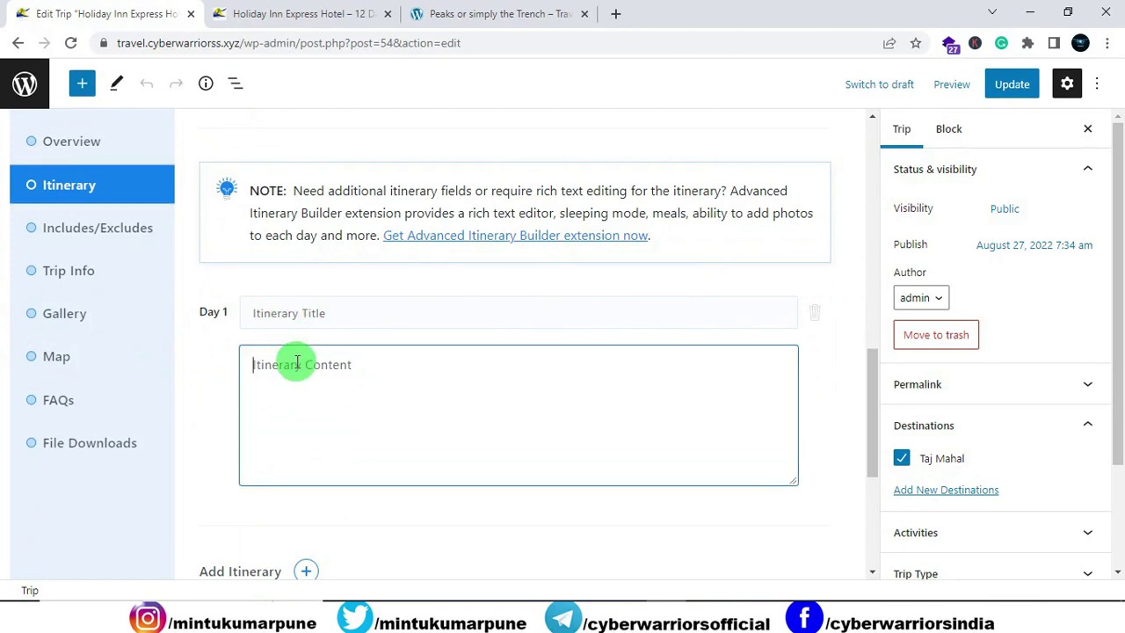
key("ctrl+v")
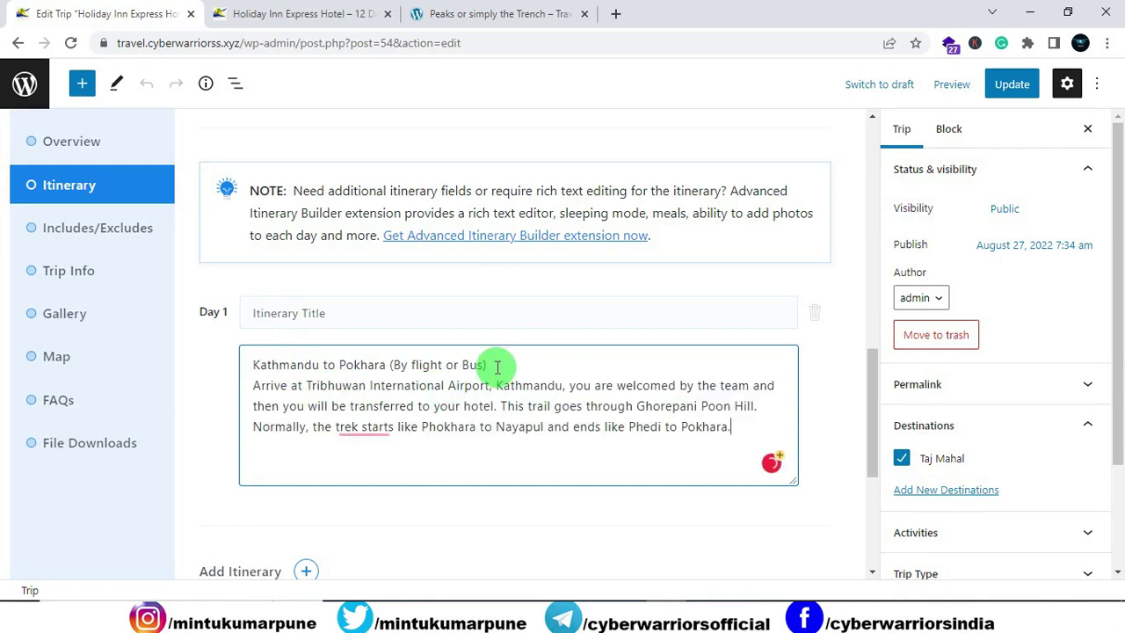
Step: Move "Kathmandu to Pokhara (By flight or Bus)" from the Day 1 content to the Day 1 itinerary title, removing the leftover blank line
left_click_drag(497, 367, 220, 374)
key("ctrl+x")
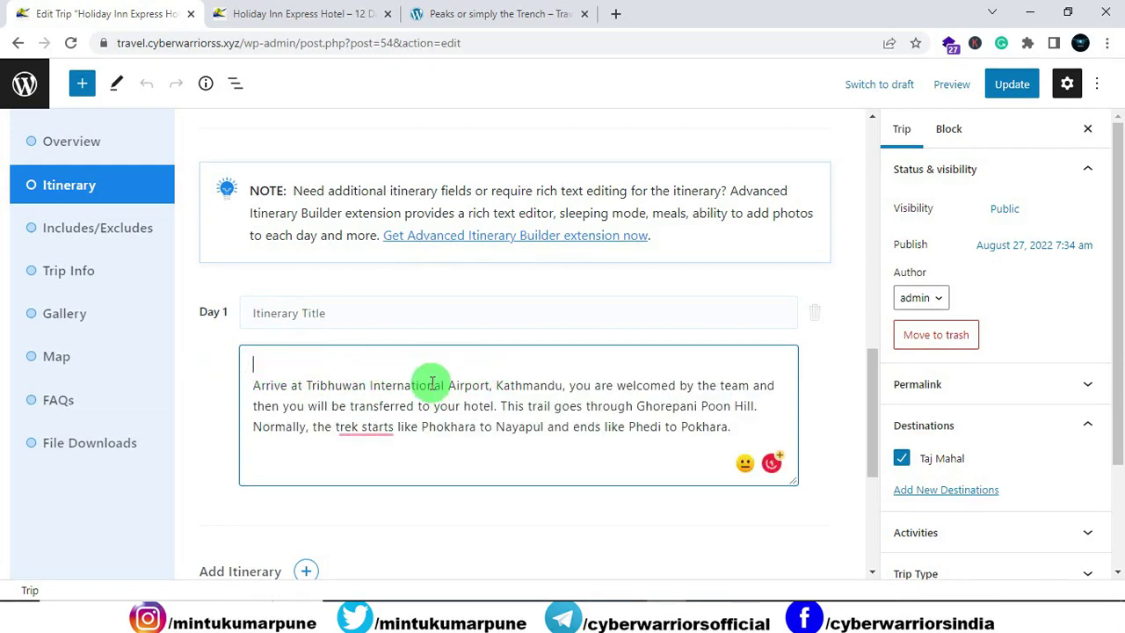
key("BackSpace")
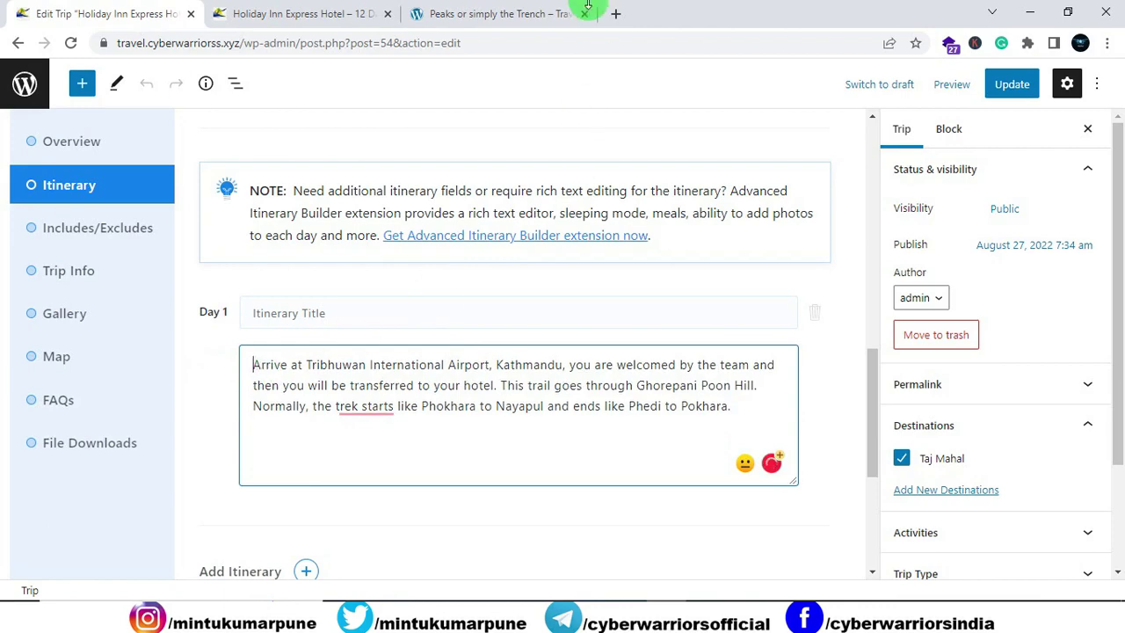
left_click(562, 12)
left_click(456, 275)
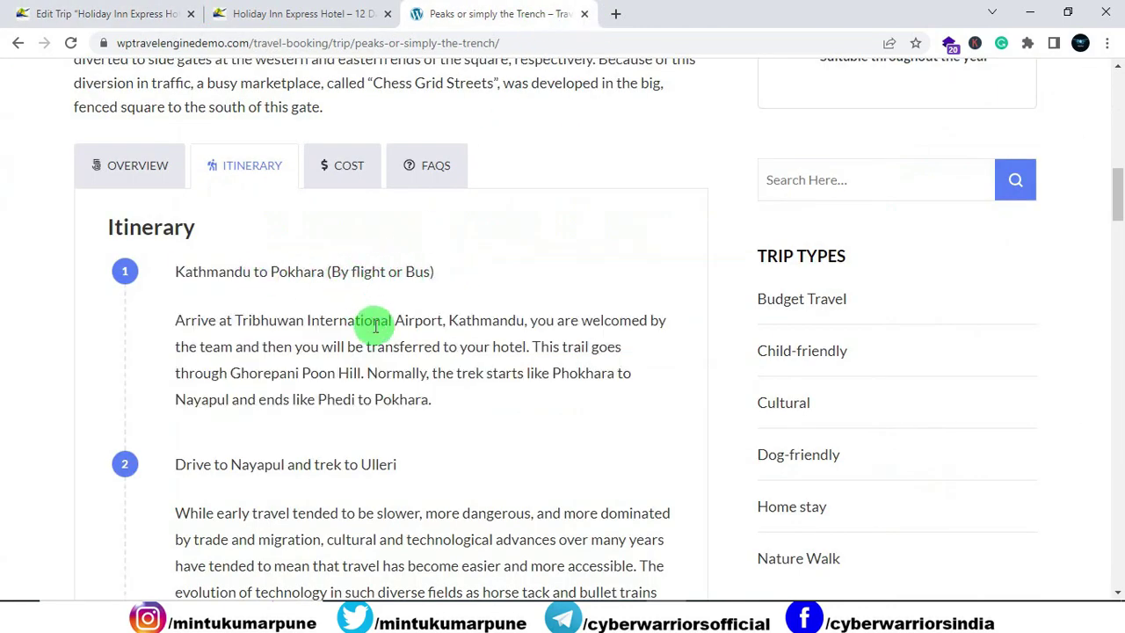
left_click(282, 15)
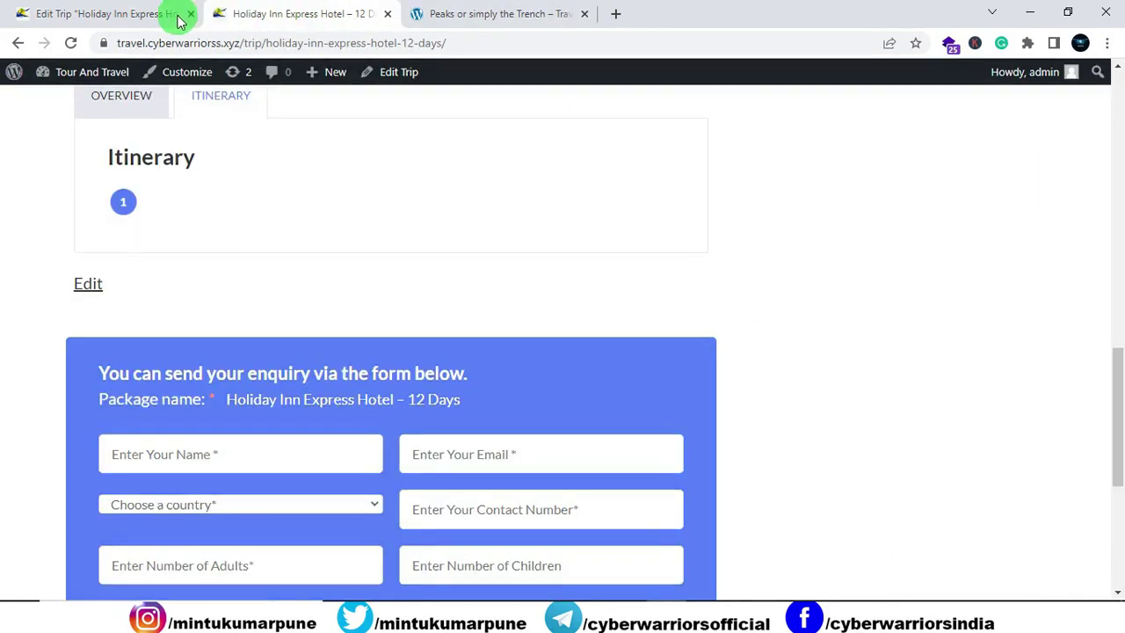
left_click(175, 13)
left_click(266, 317)
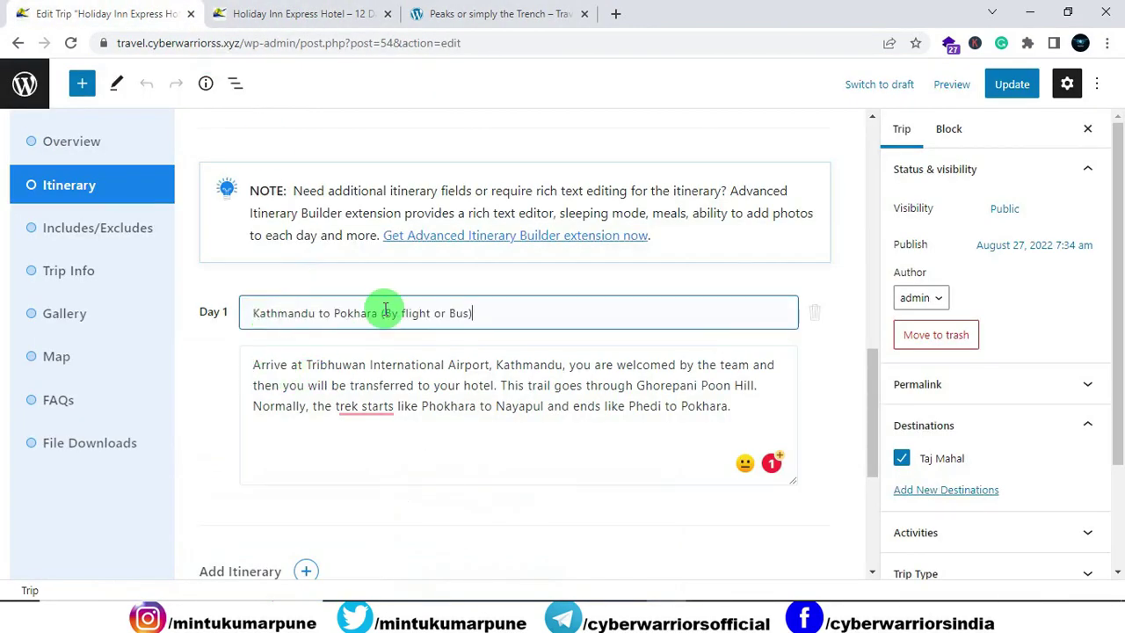
scroll(378, 316, "down", 2)
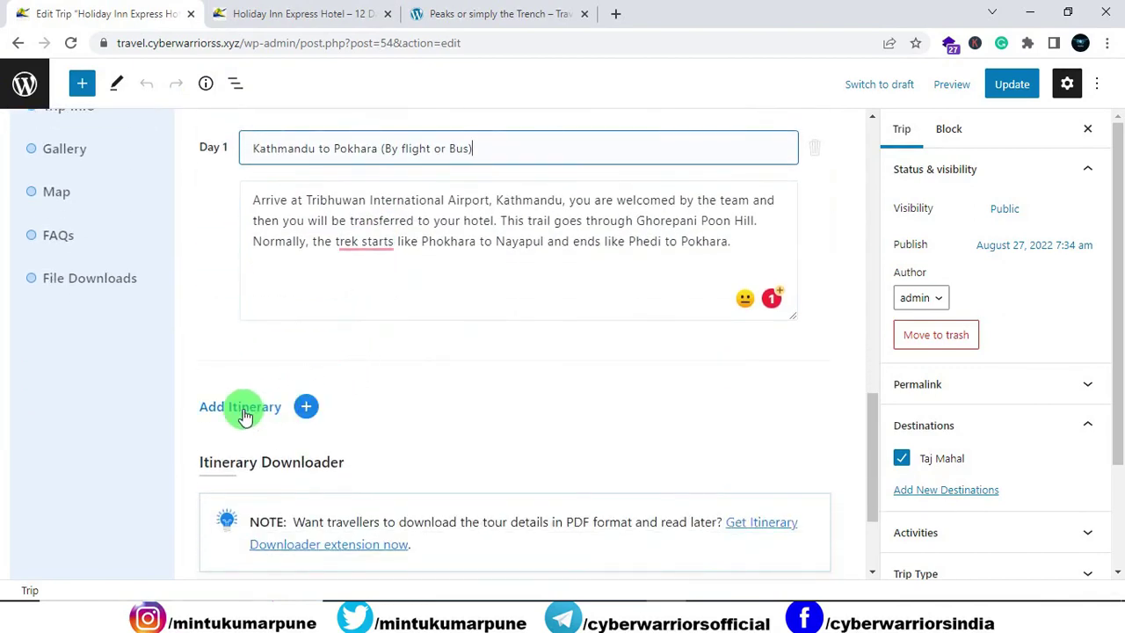
Step: Add a Day 2 itinerary entry titled "Drive to Nayapul and trek to Ulleri", copying the title from the demo trip page
left_click(304, 407)
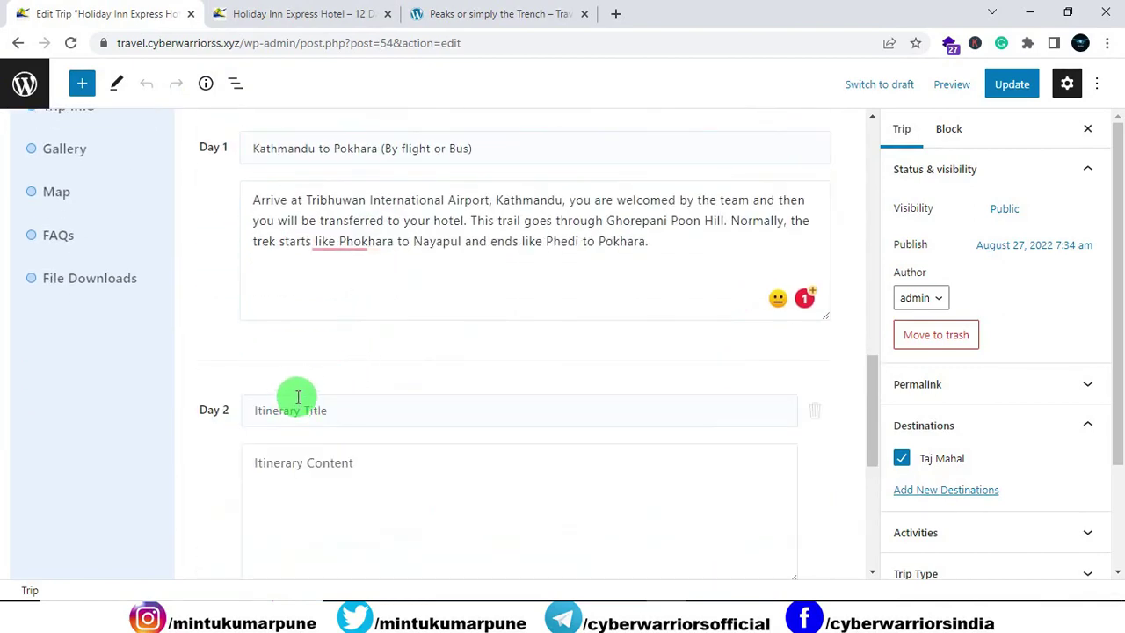
left_click(413, 14)
scroll(395, 311, "down", 3)
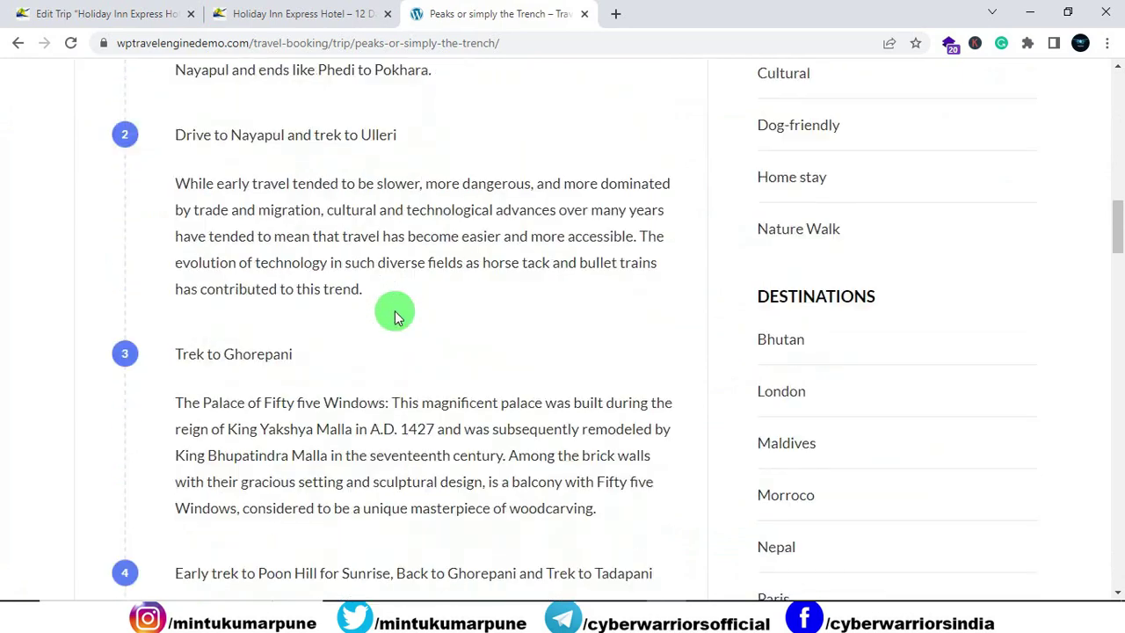
left_click_drag(400, 136, 175, 136)
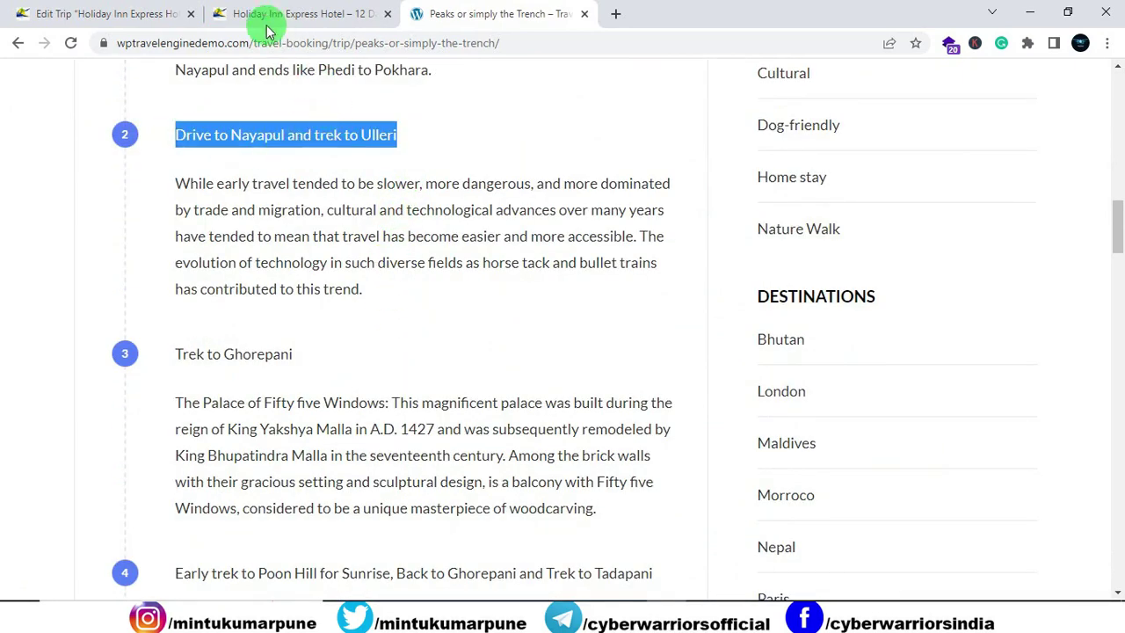
left_click(148, 14)
left_click(297, 409)
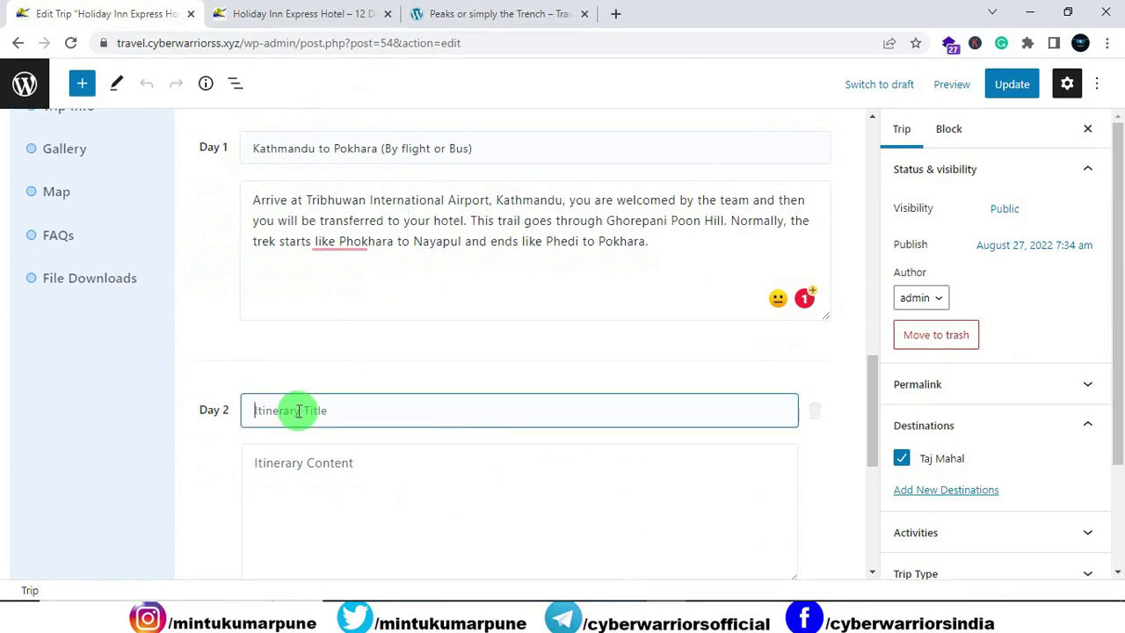
key("ctrl+v")
Step: Copy the demo trip's second-day description into the Day 2 itinerary content, and save to continue to the Includes/Excludes section
left_click(481, 13)
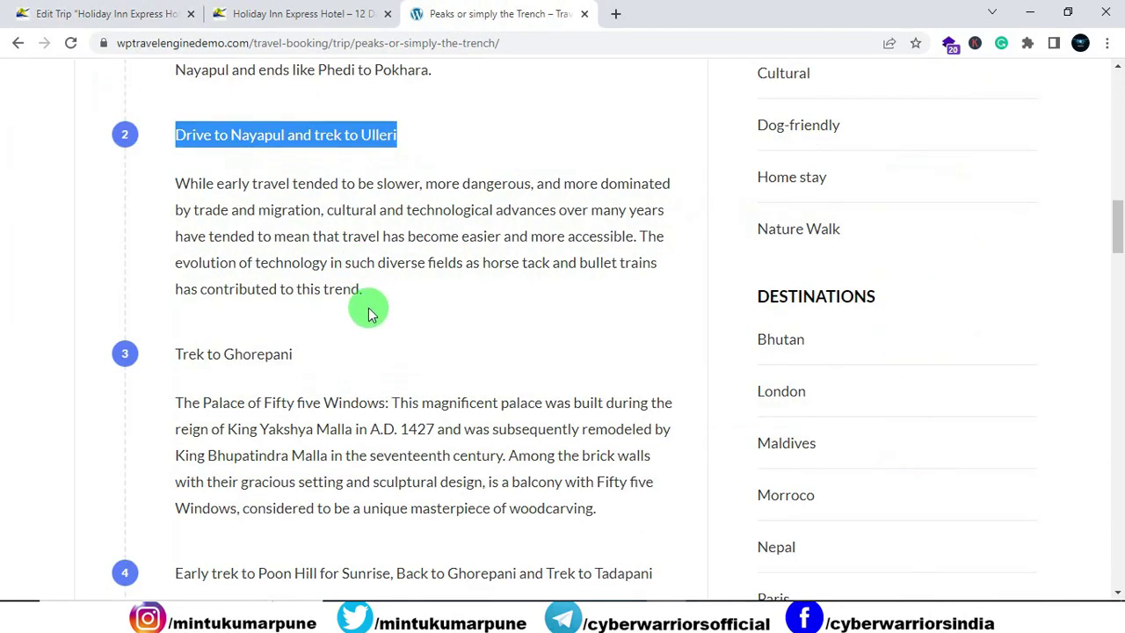
left_click_drag(369, 307, 167, 193)
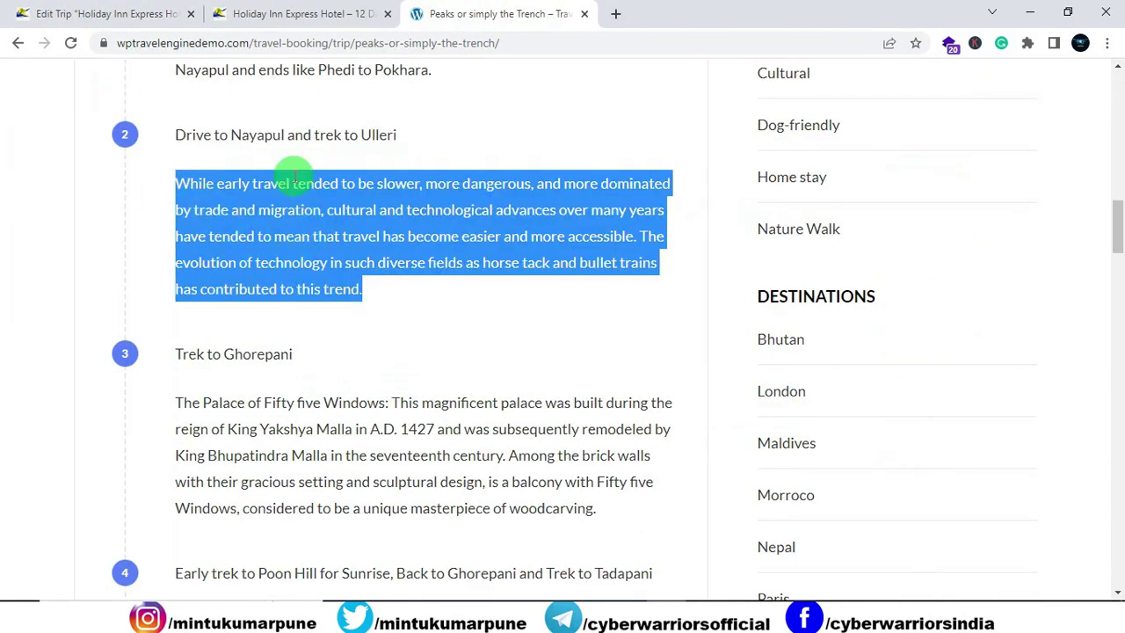
left_click(118, 13)
left_click(299, 473)
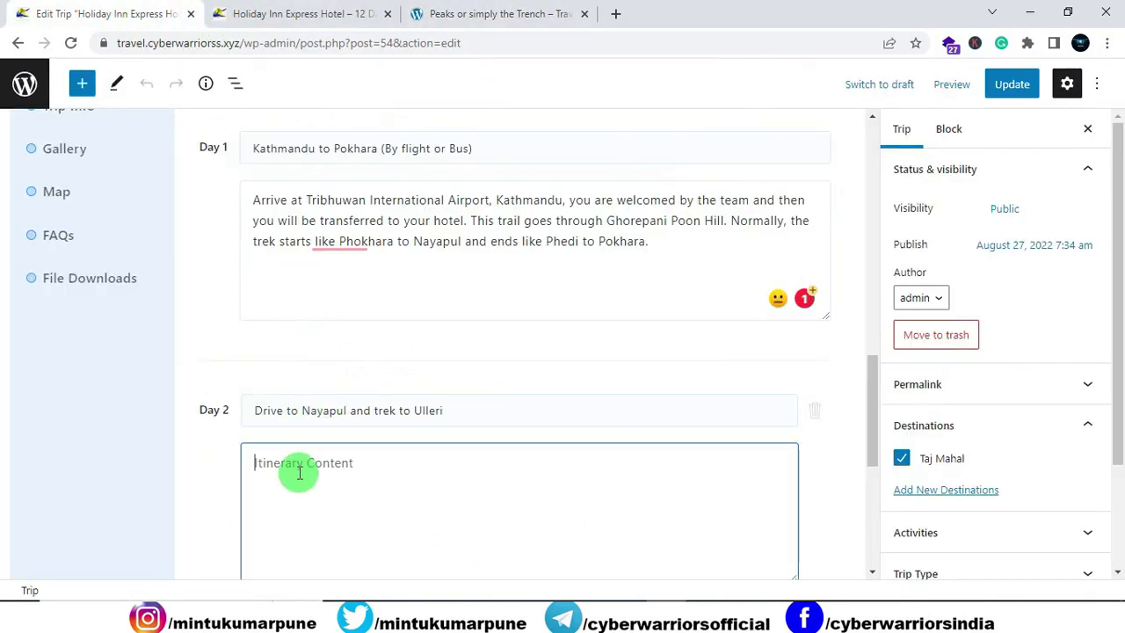
key("ctrl+v")
scroll(445, 405, "down", 2)
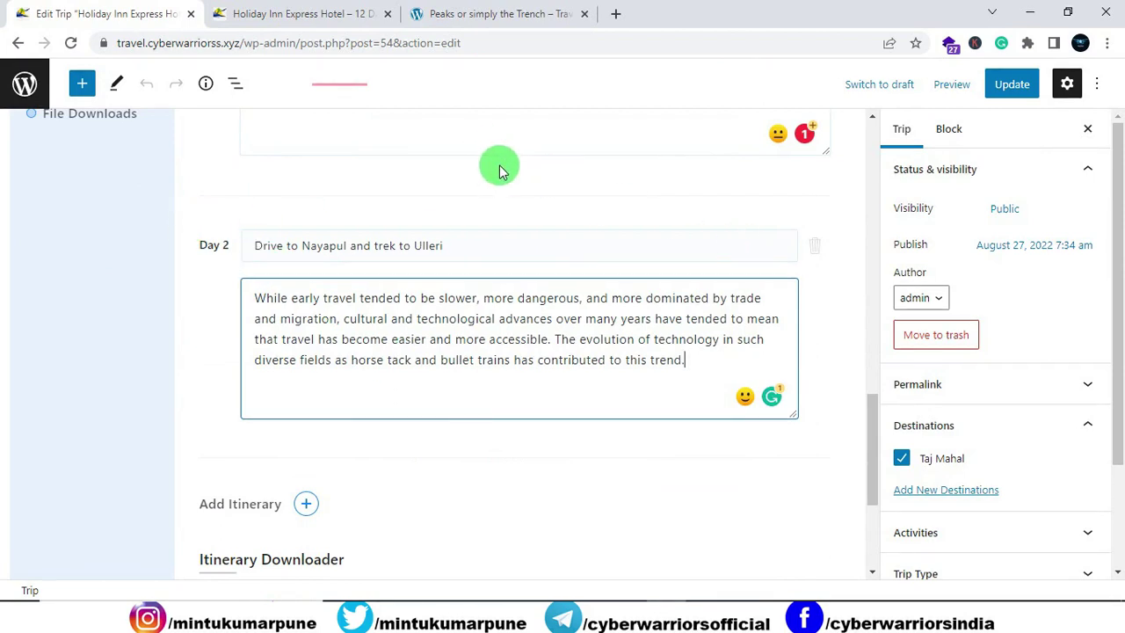
scroll(846, 344, "down", 3)
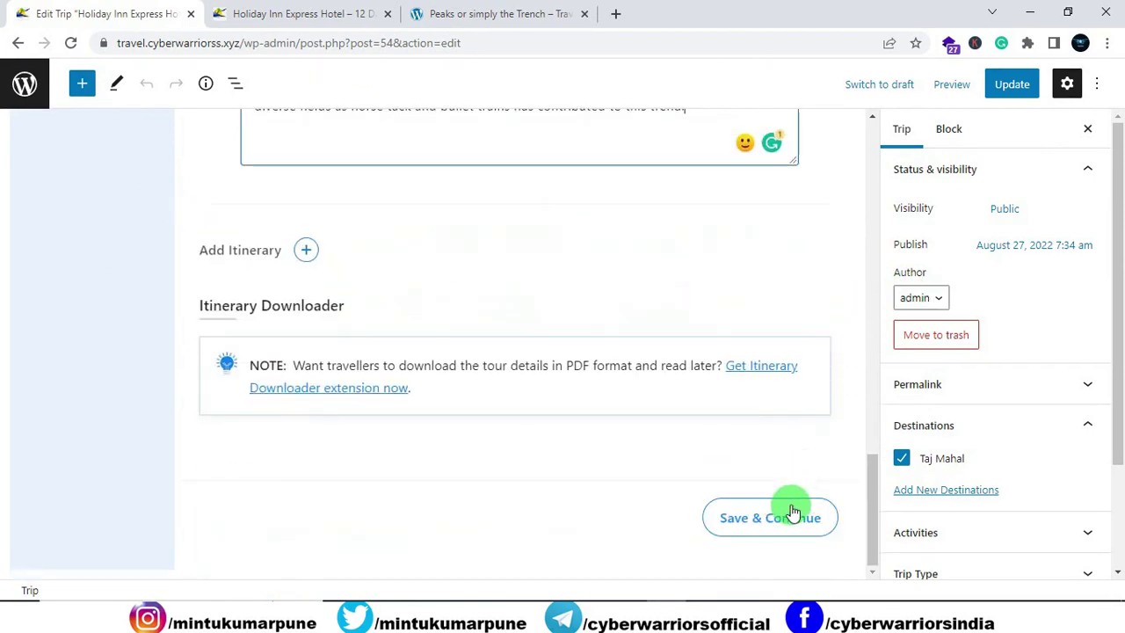
left_click(794, 511)
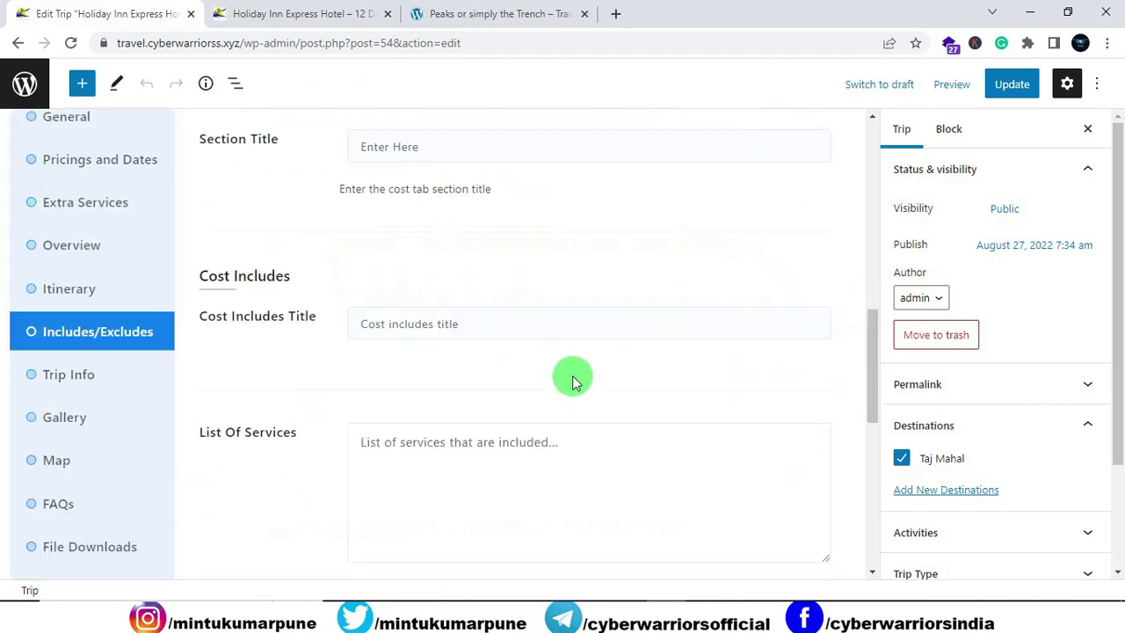
Step: Reload the published Holiday Inn Express Hotel trip page and check the Day 1 and Day 2 entries in its itinerary
left_click(444, 14)
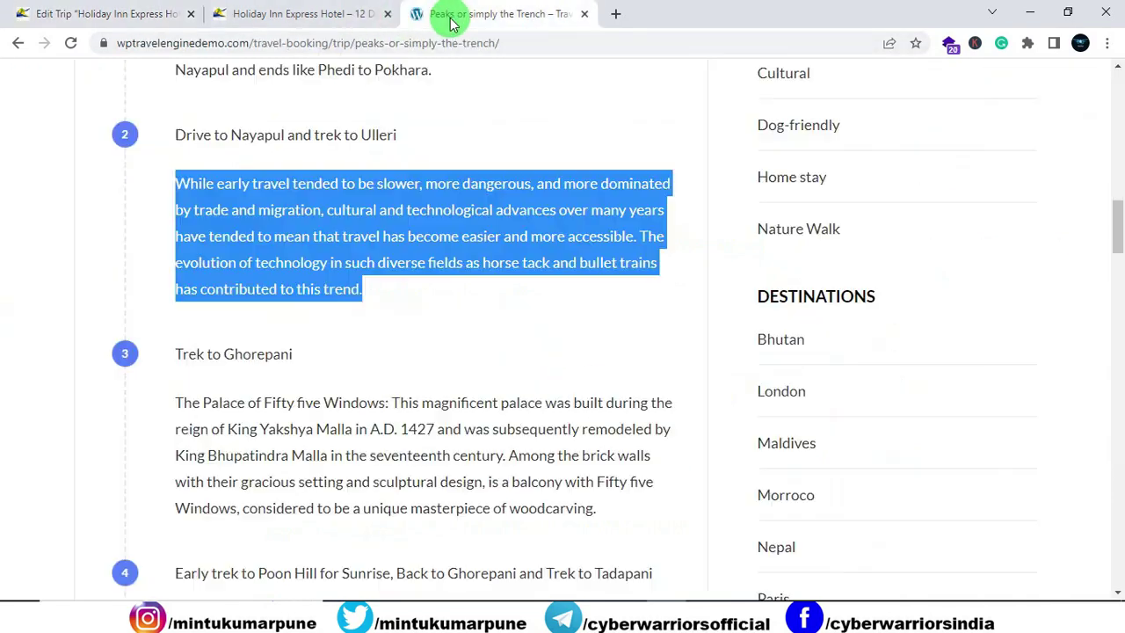
left_click(334, 24)
scroll(167, 114, "up", 3)
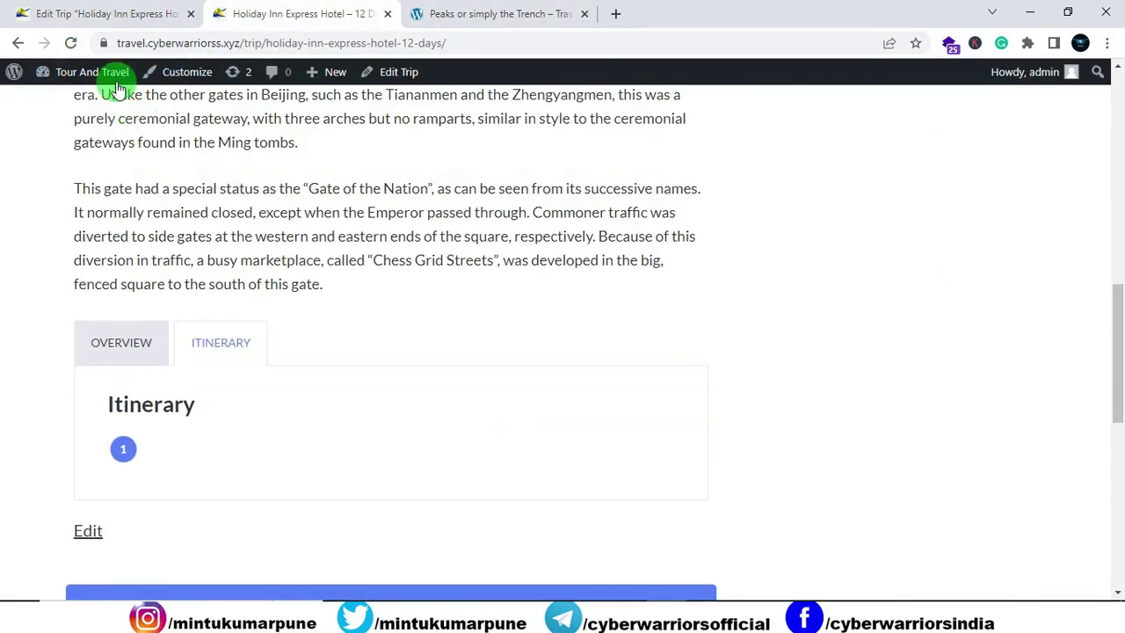
left_click(73, 44)
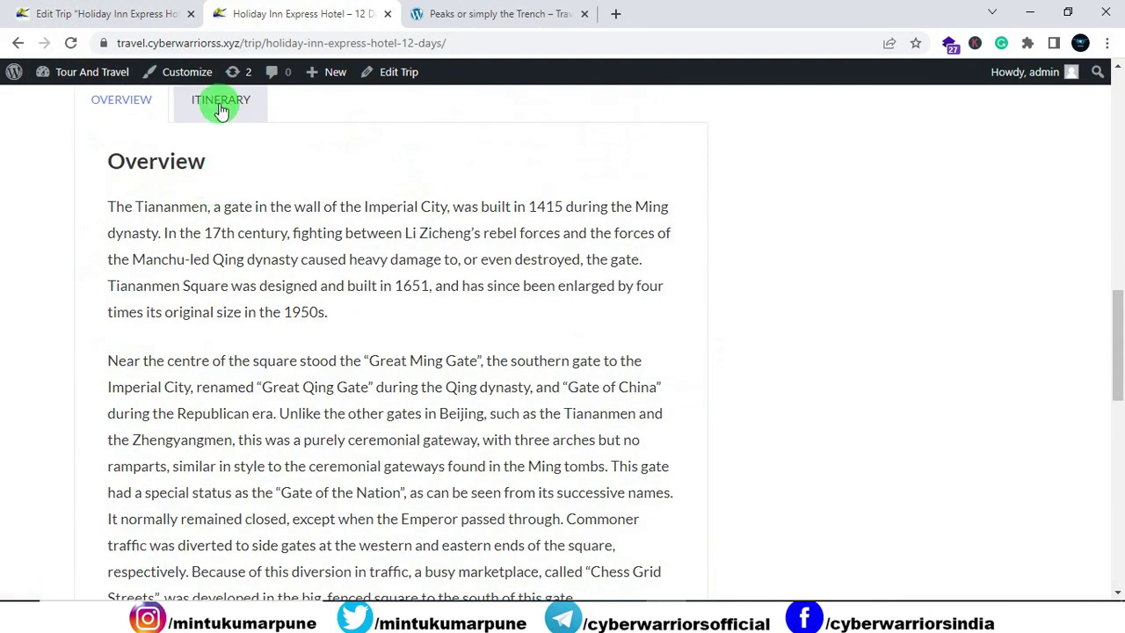
left_click(226, 100)
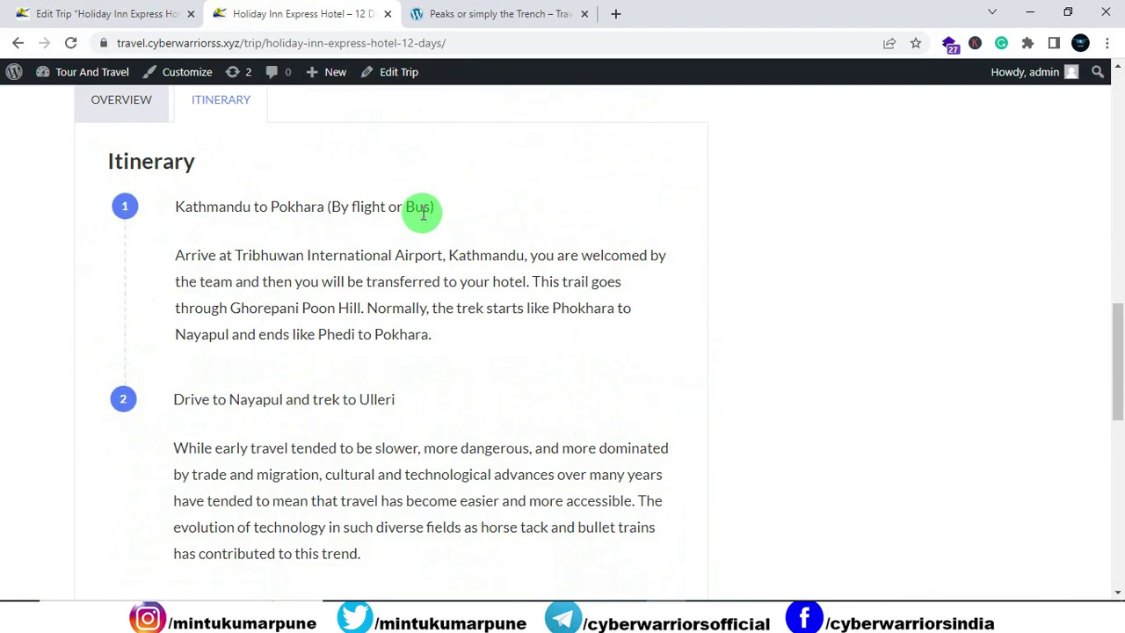
scroll(161, 226, "down", 3)
scroll(312, 227, "up", 4)
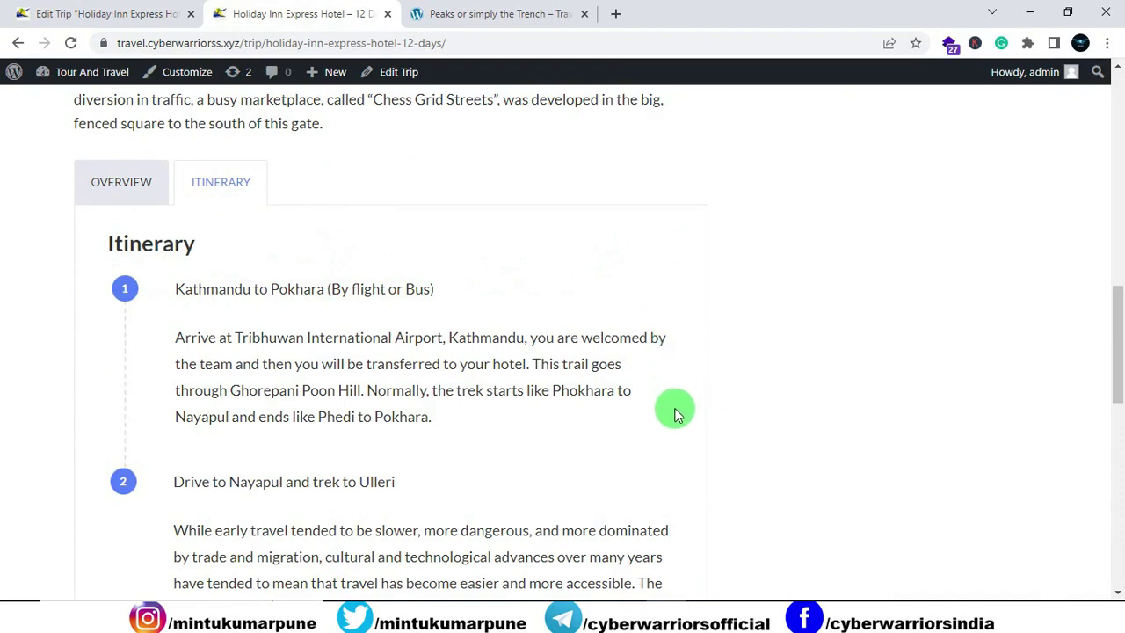
Step: Examine the included and excluded items in the demo trip page's Cost section, along with its Trip Facts
left_click(529, 15)
scroll(508, 253, "up", 5)
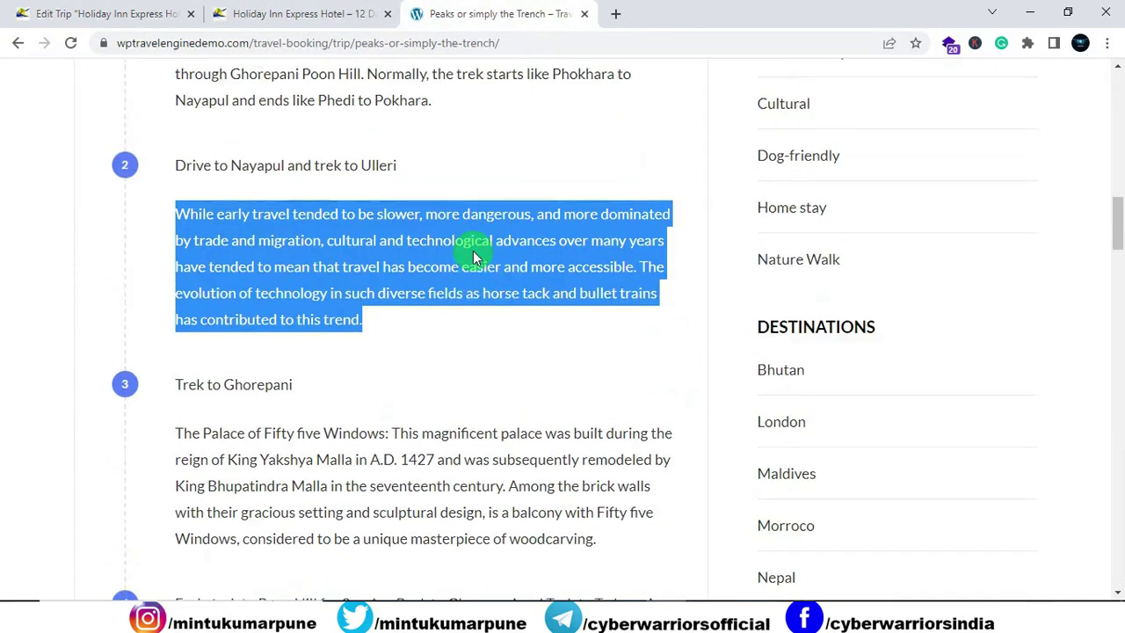
left_click(333, 171)
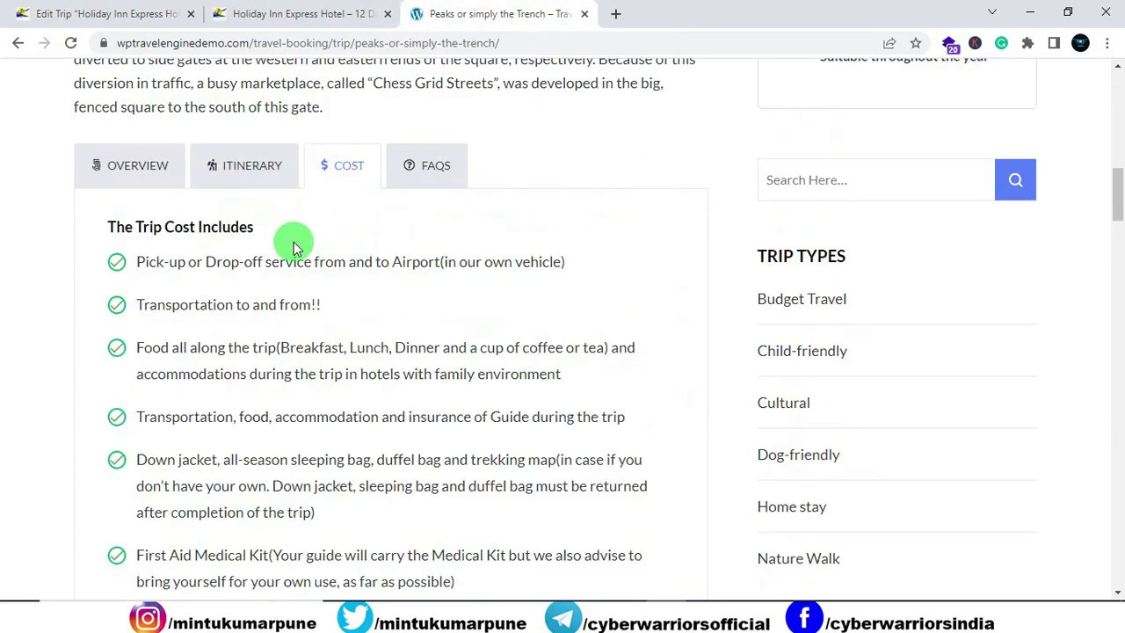
scroll(290, 238, "down", 1)
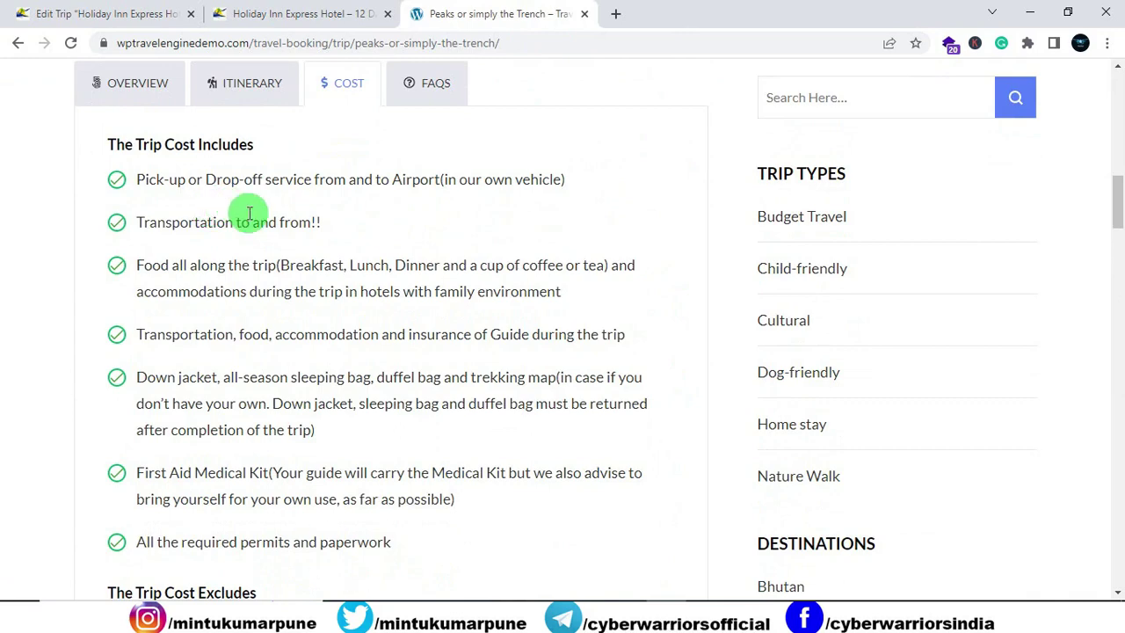
left_click_drag(136, 267, 233, 266)
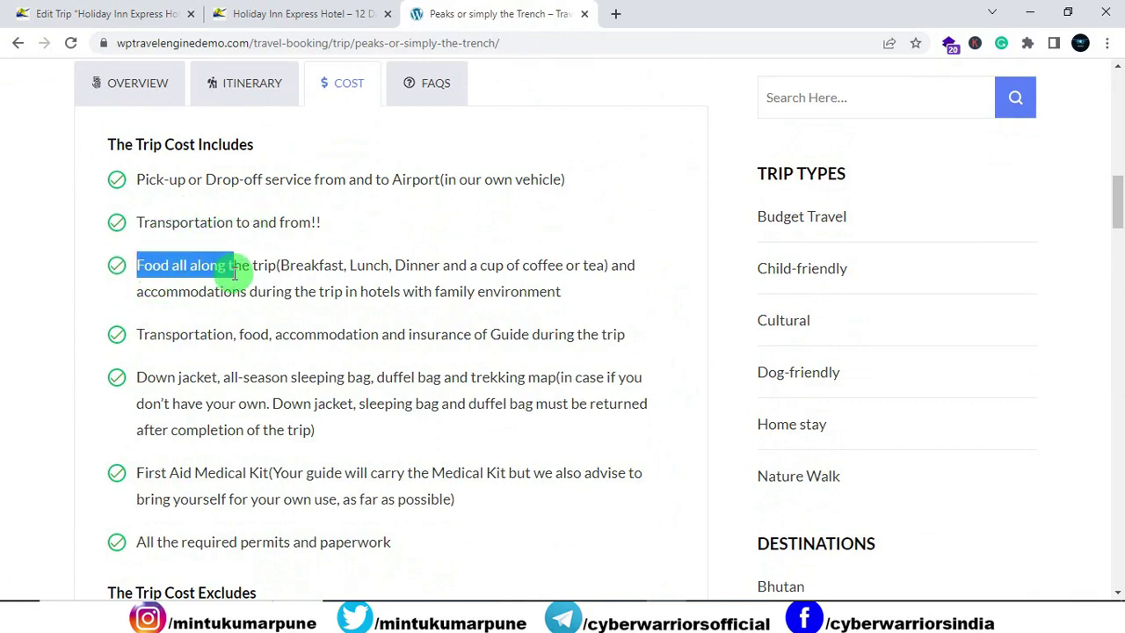
left_click_drag(157, 335, 288, 339)
scroll(287, 334, "down", 4)
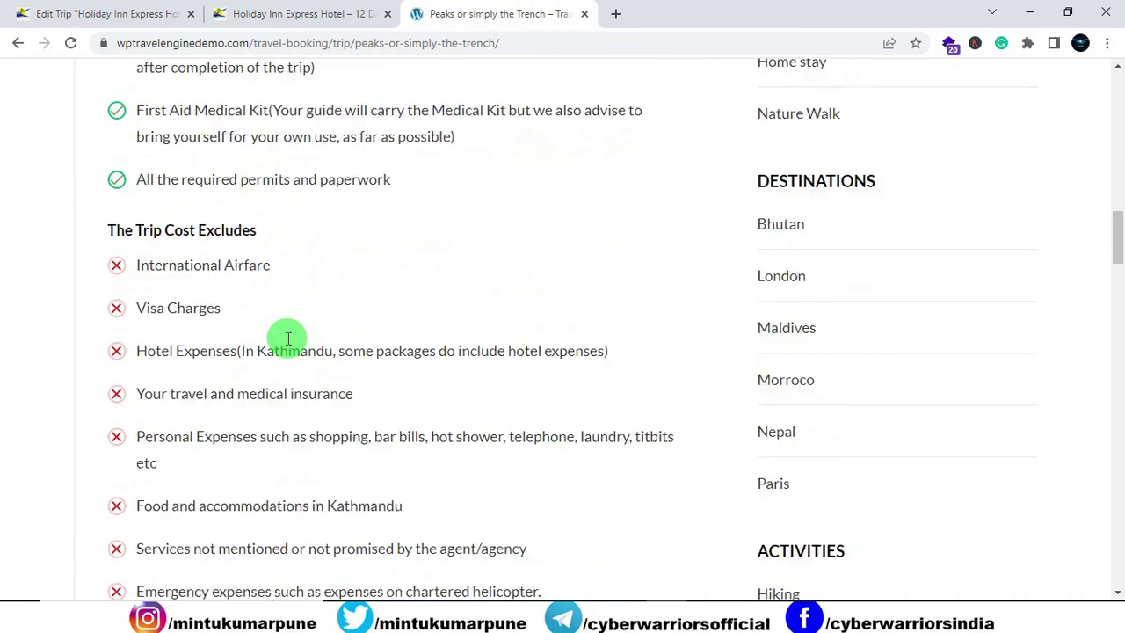
scroll(255, 290, "up", 2)
scroll(217, 379, "down", 4)
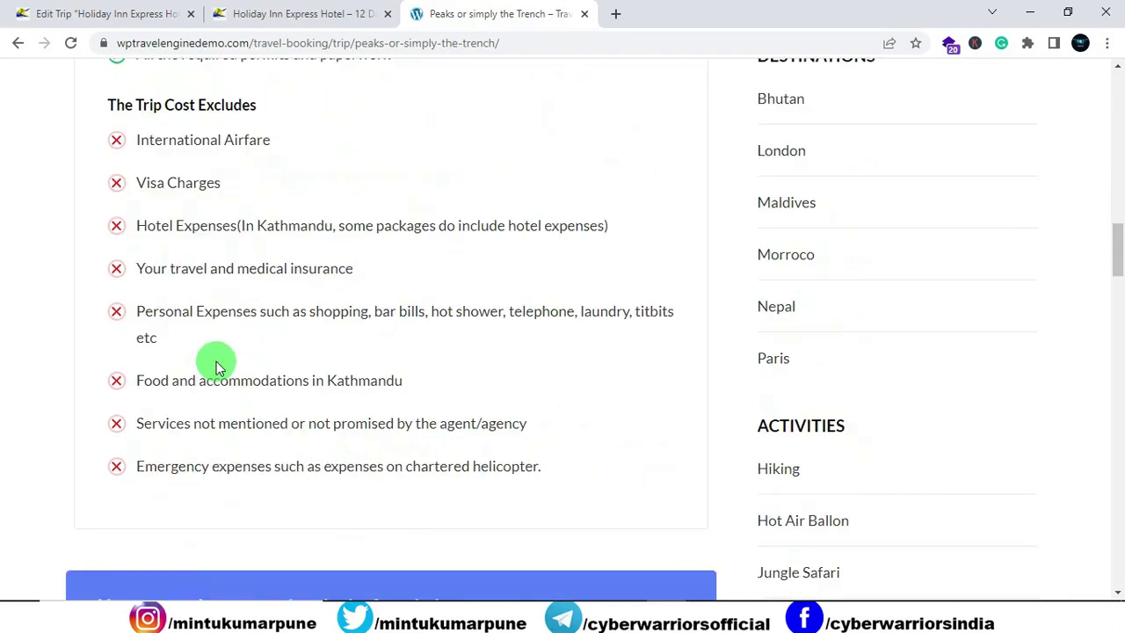
left_click_drag(259, 98, 104, 99)
scroll(201, 246, "down", 3)
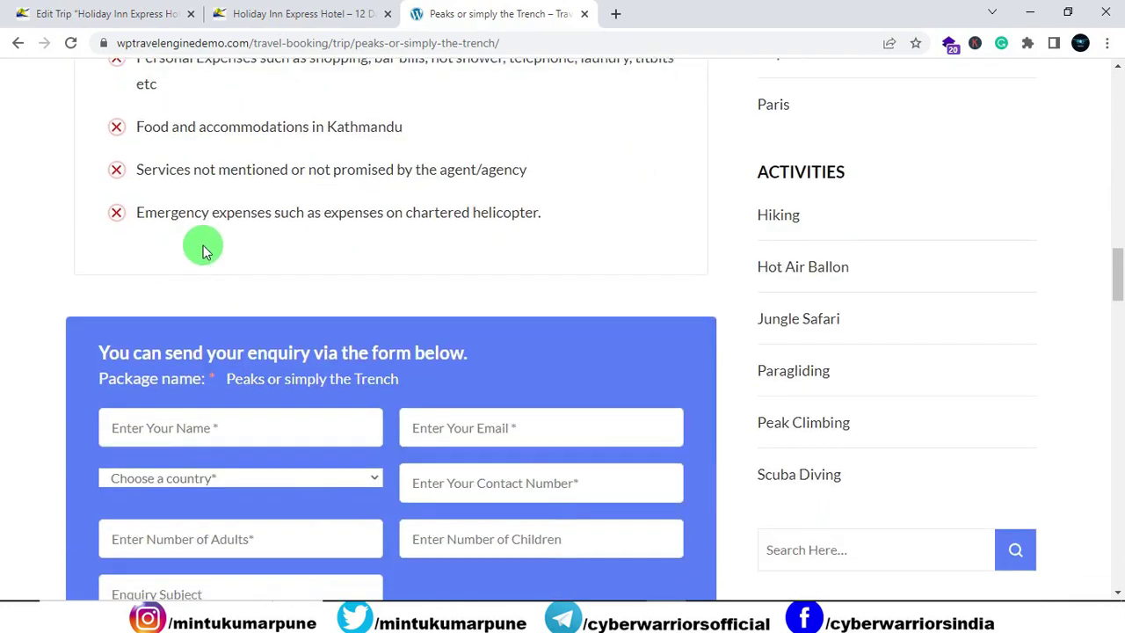
scroll(304, 296, "up", 7)
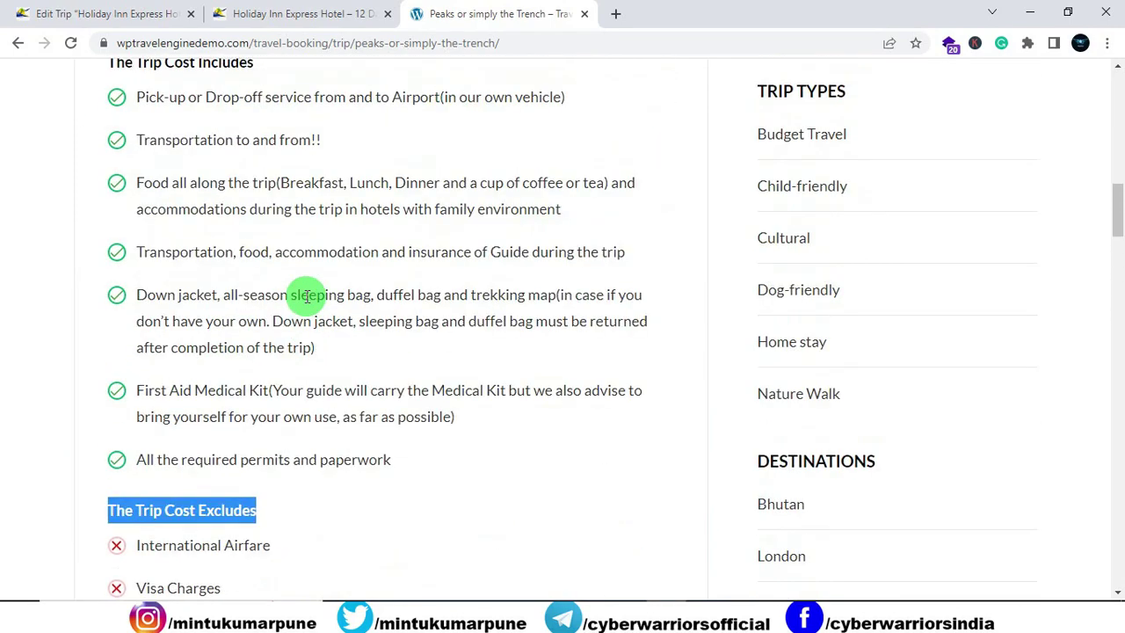
scroll(305, 296, "up", 1)
left_click(505, 273)
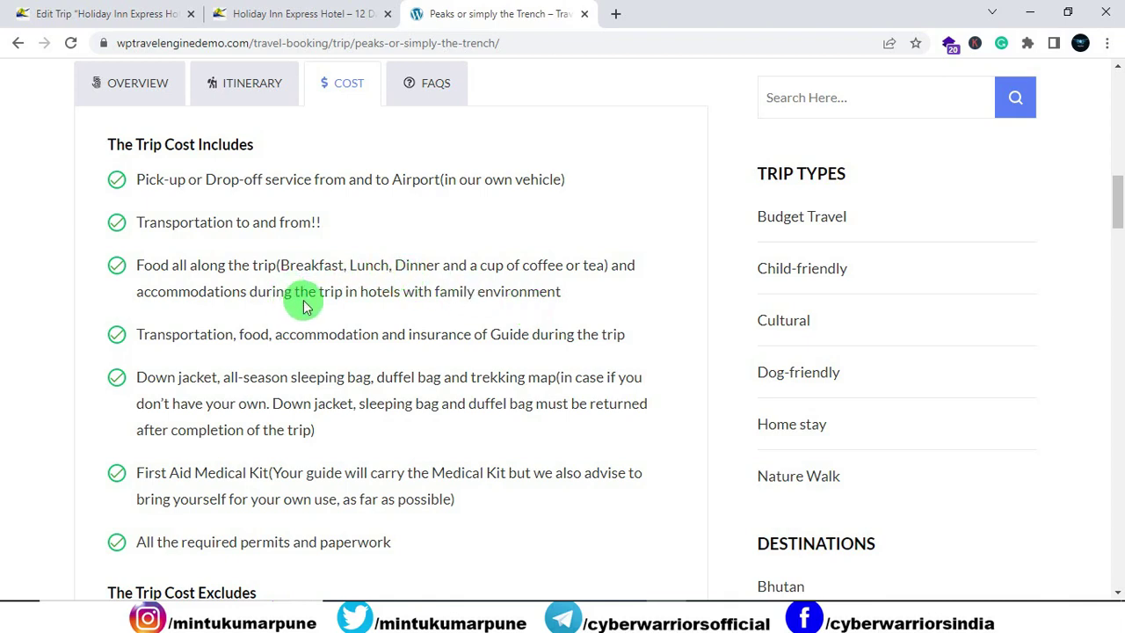
scroll(755, 221, "up", 10)
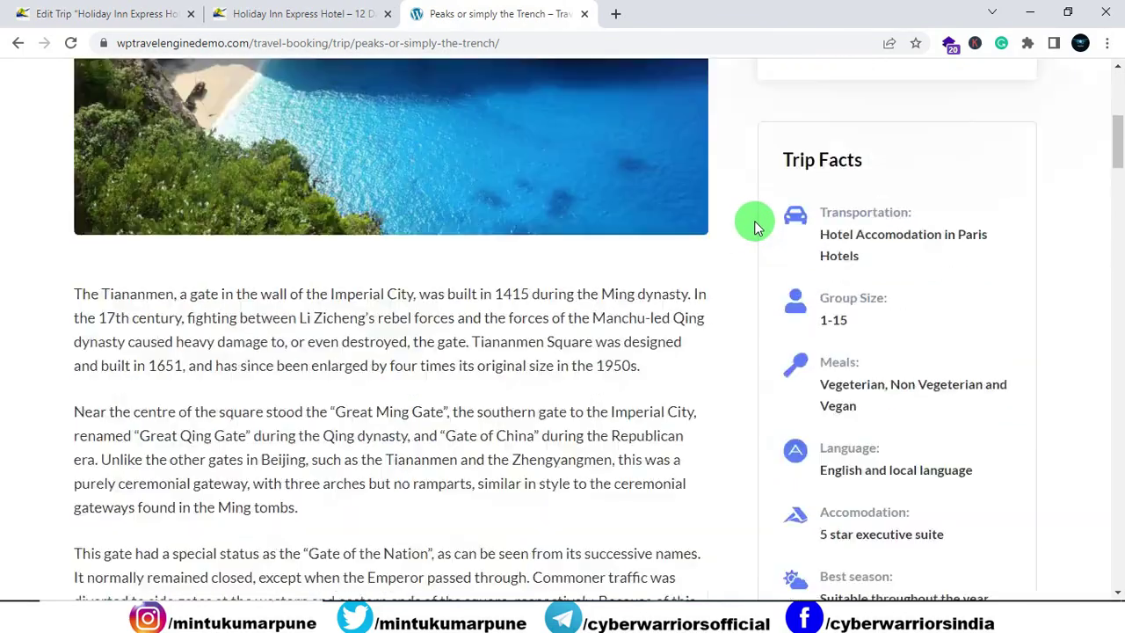
scroll(710, 332, "down", 6)
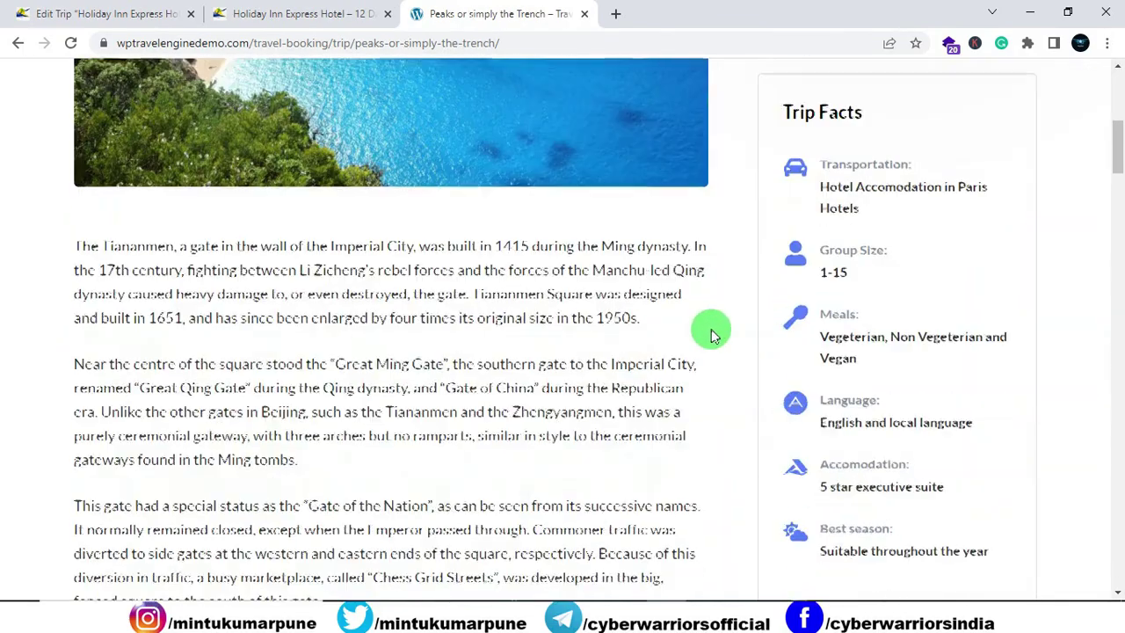
scroll(710, 332, "down", 7)
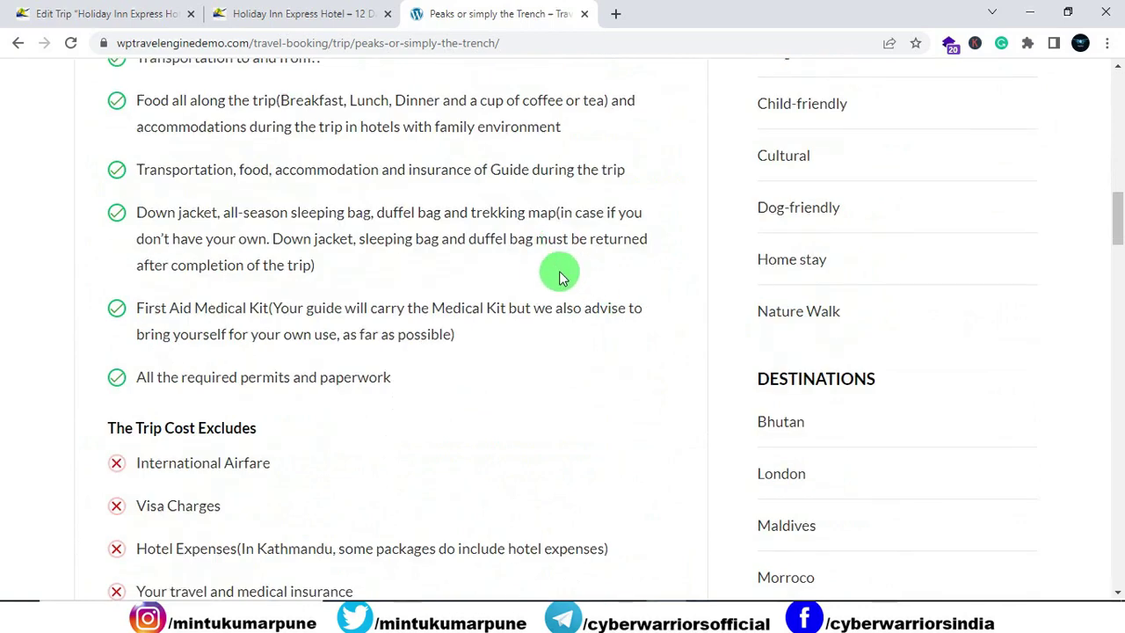
scroll(449, 290, "up", 1)
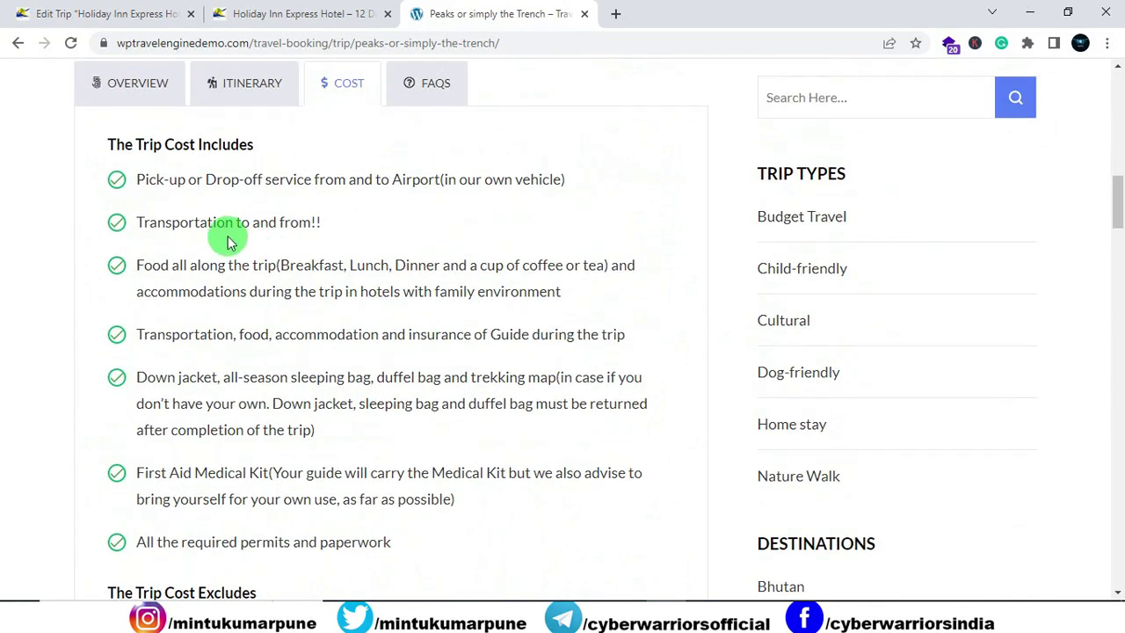
Step: Copy the heading "The Trip Cost Includes" from the demo trip page and return to the Includes/Excludes section in the trip editor
left_click_drag(253, 147, 100, 144)
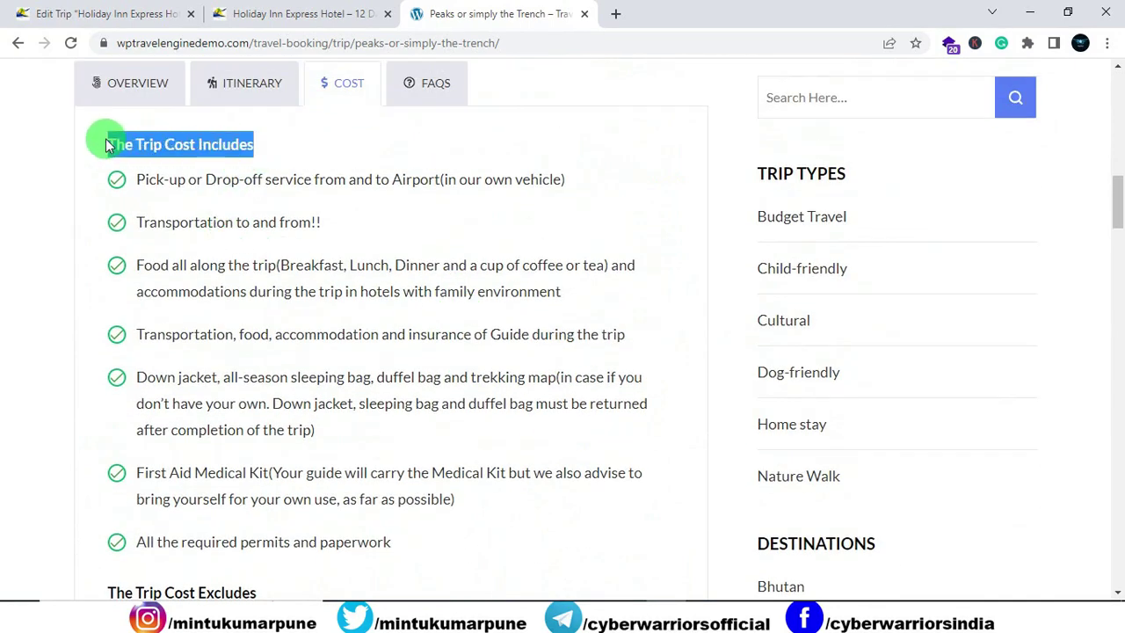
right_click(149, 151)
left_click(188, 164)
left_click(105, 16)
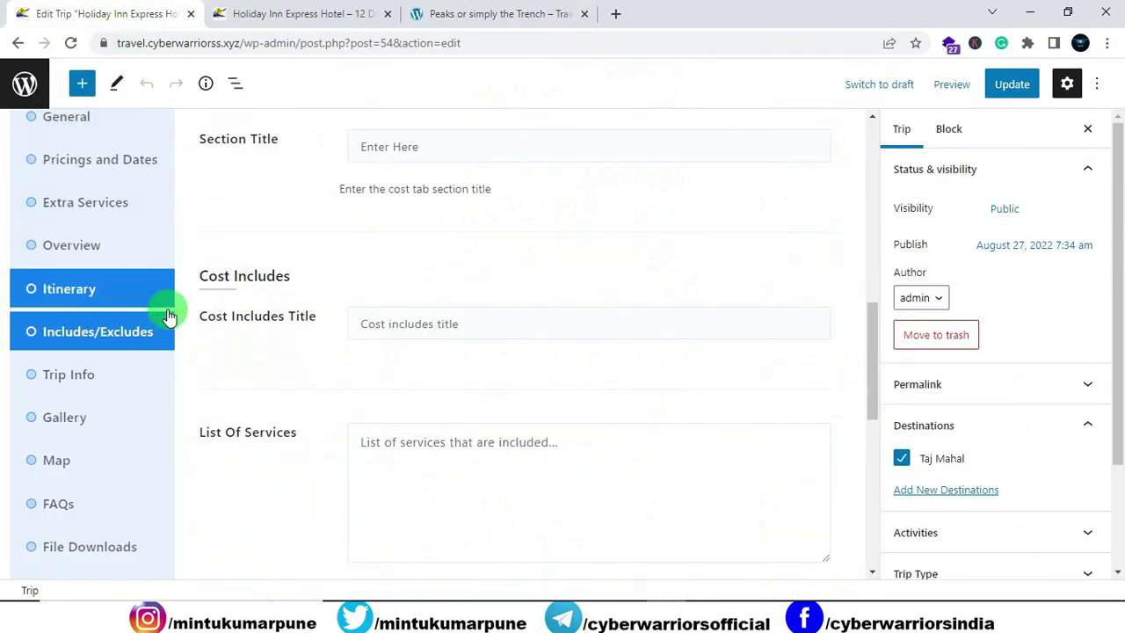
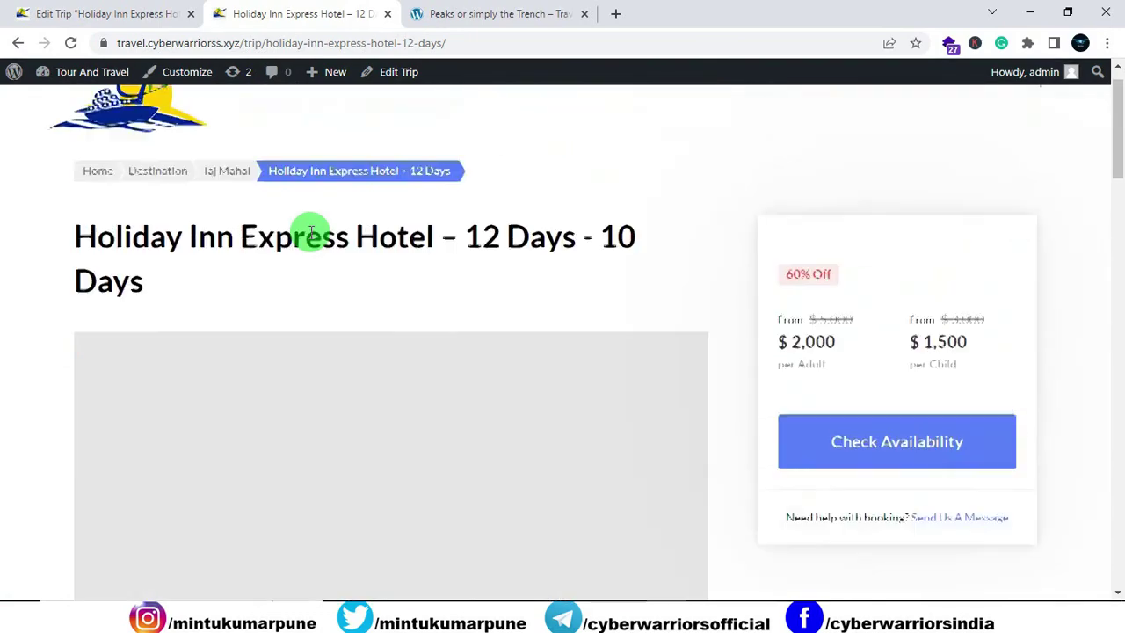
Step: Review the cost includes and excludes lists on the published Holiday Inn Express Hotel trip page
scroll(310, 232, "down", 11)
scroll(308, 234, "down", 3)
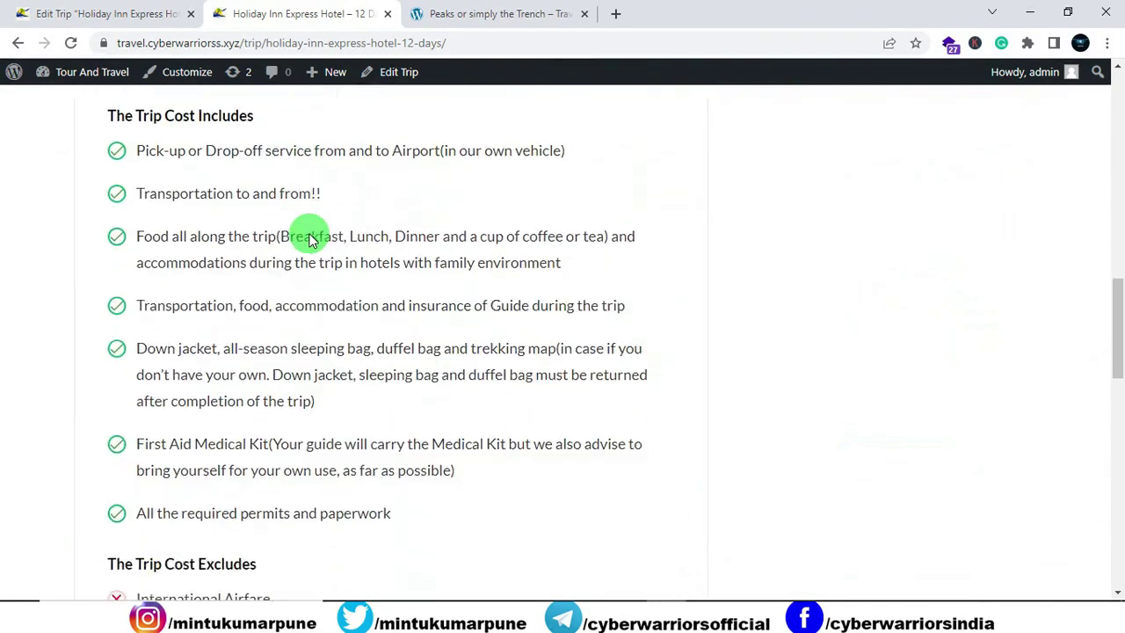
scroll(305, 234, "up", 3)
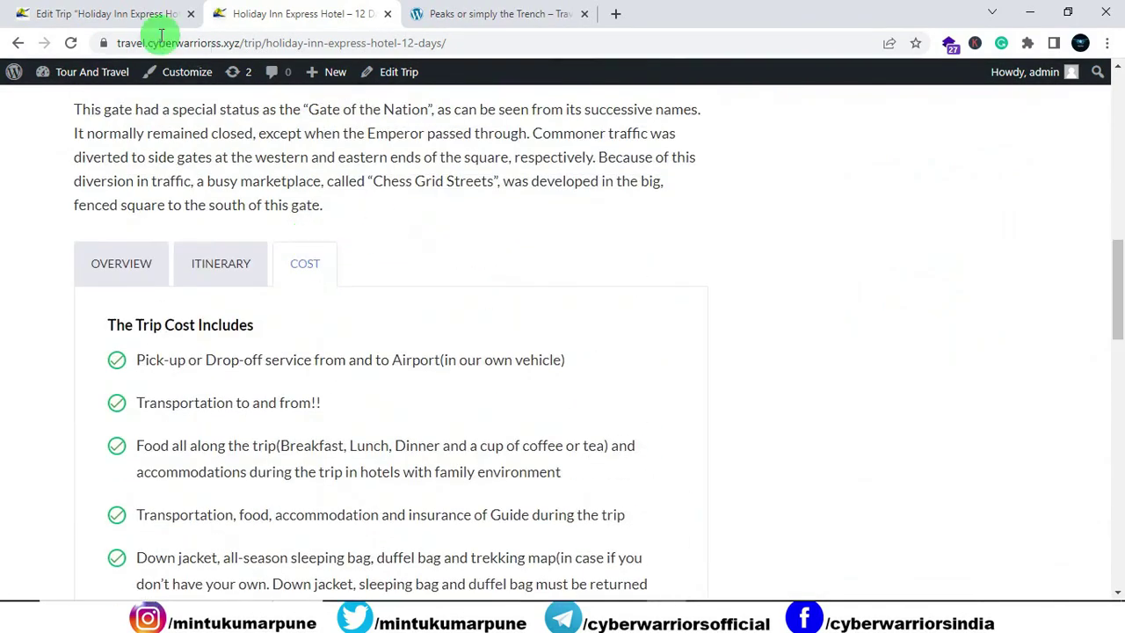
Step: Open the trip's Trip Info section in the editor and compare it with the Trip Facts box on the demo trip page
left_click(125, 14)
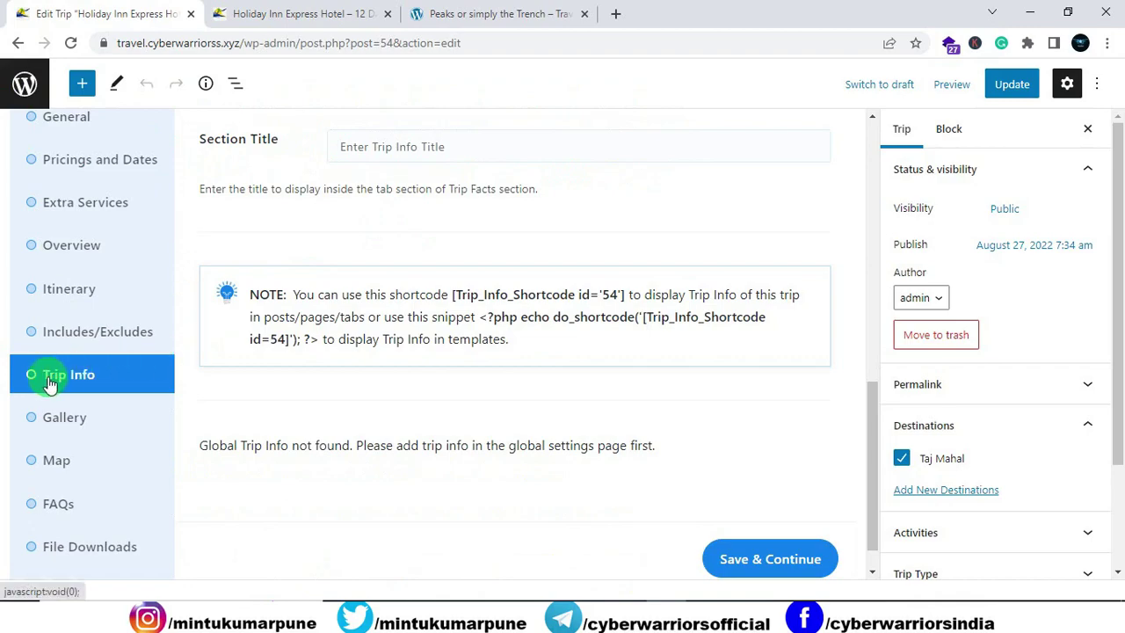
left_click(460, 16)
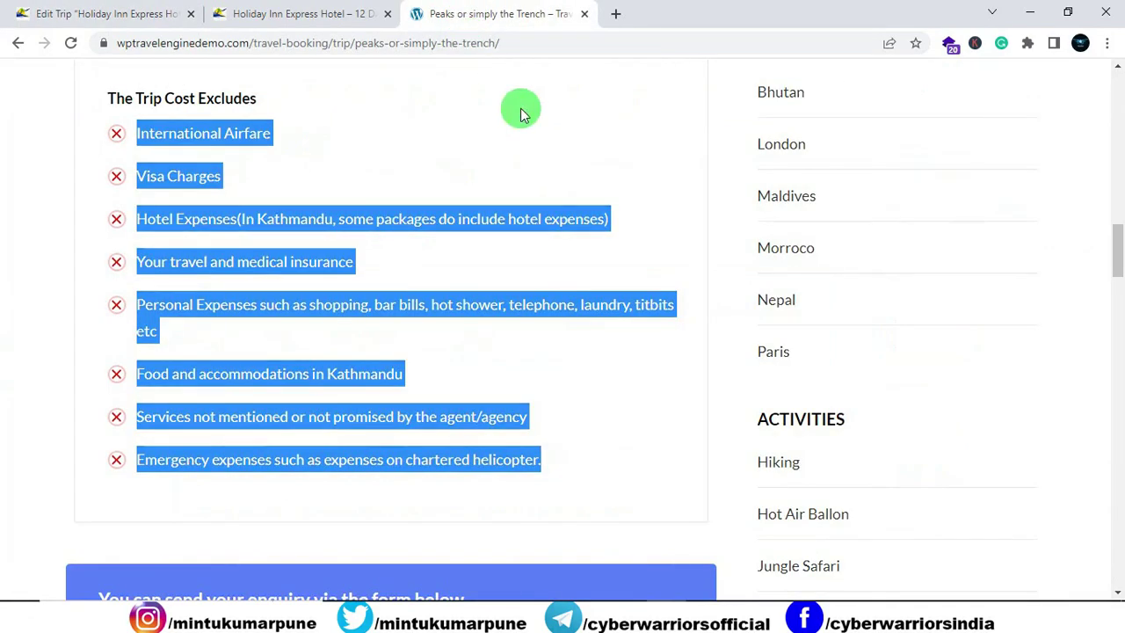
left_click(694, 226)
scroll(694, 227, "up", 8)
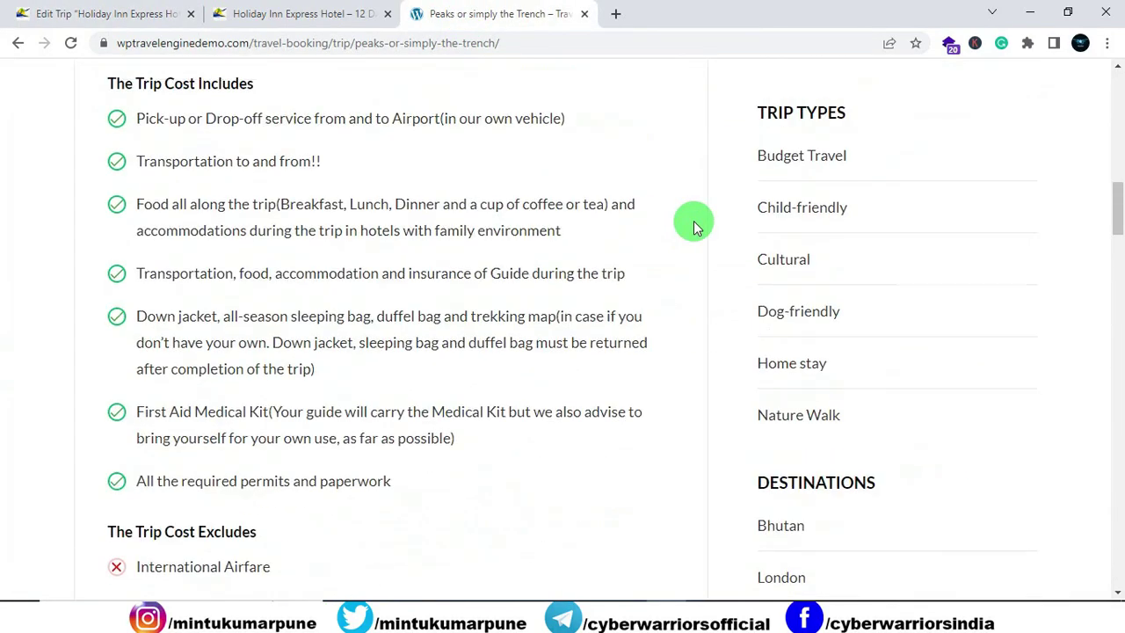
scroll(717, 264, "down", 1)
scroll(717, 264, "up", 6)
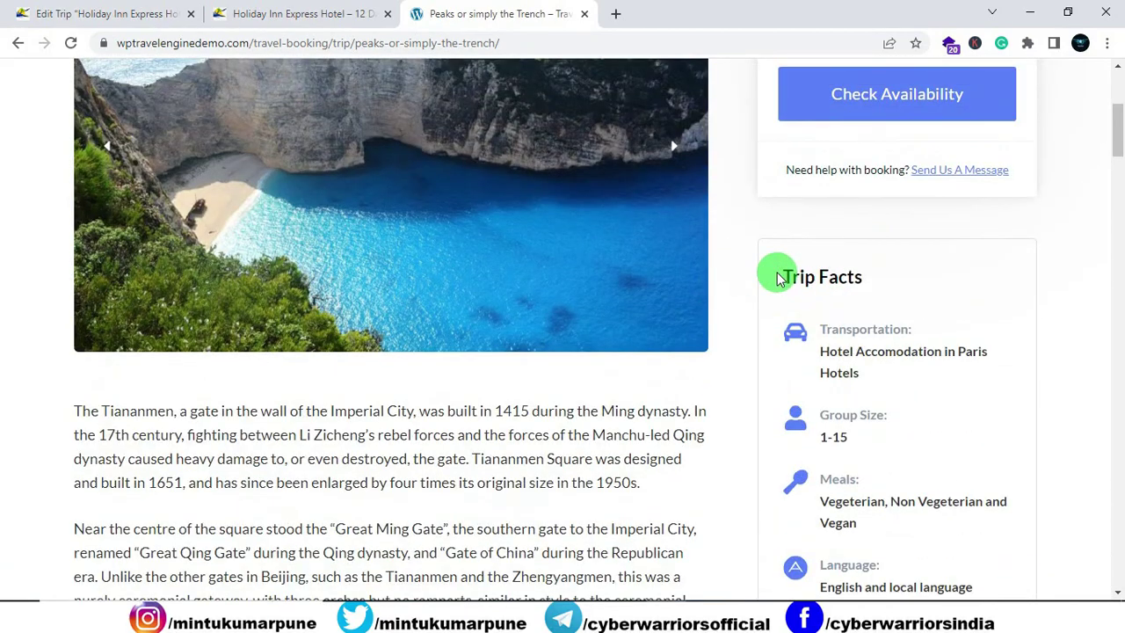
left_click(136, 17)
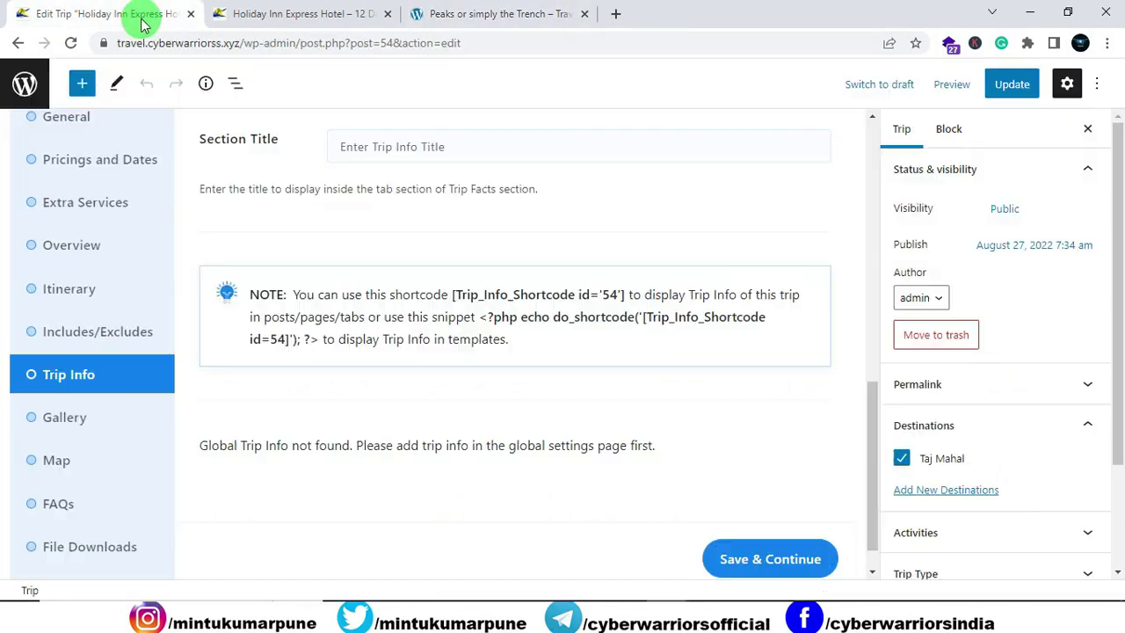
scroll(299, 325, "down", 1)
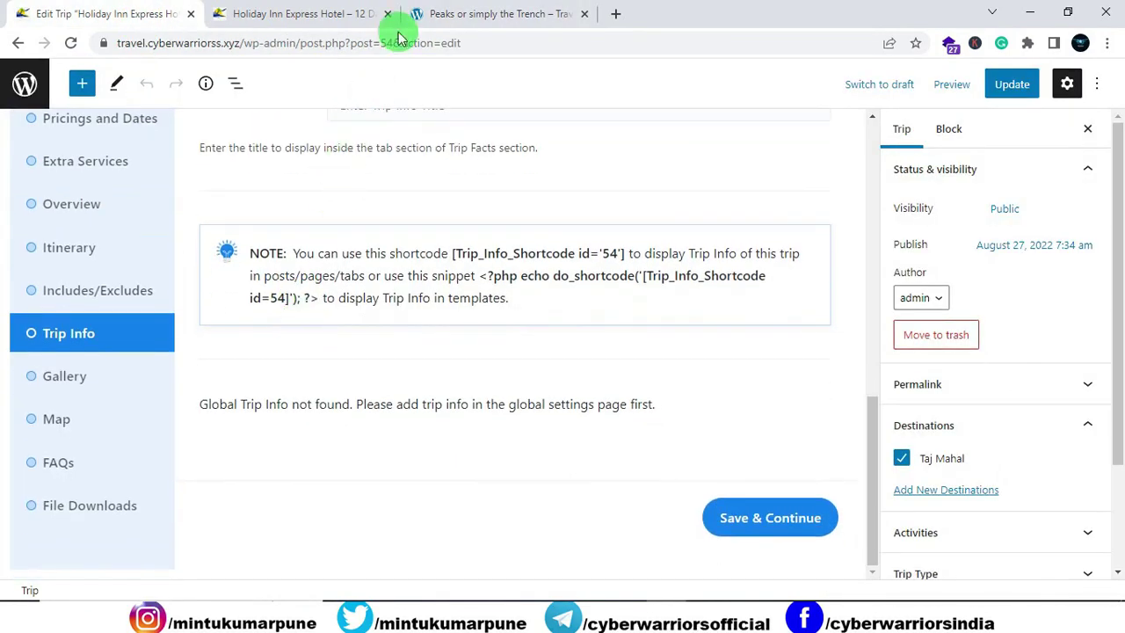
Step: Set the Trip Info section title to "Trip Facts", copied from the demo trip page's heading, and save the section
left_click(457, 14)
scroll(839, 288, "down", 2)
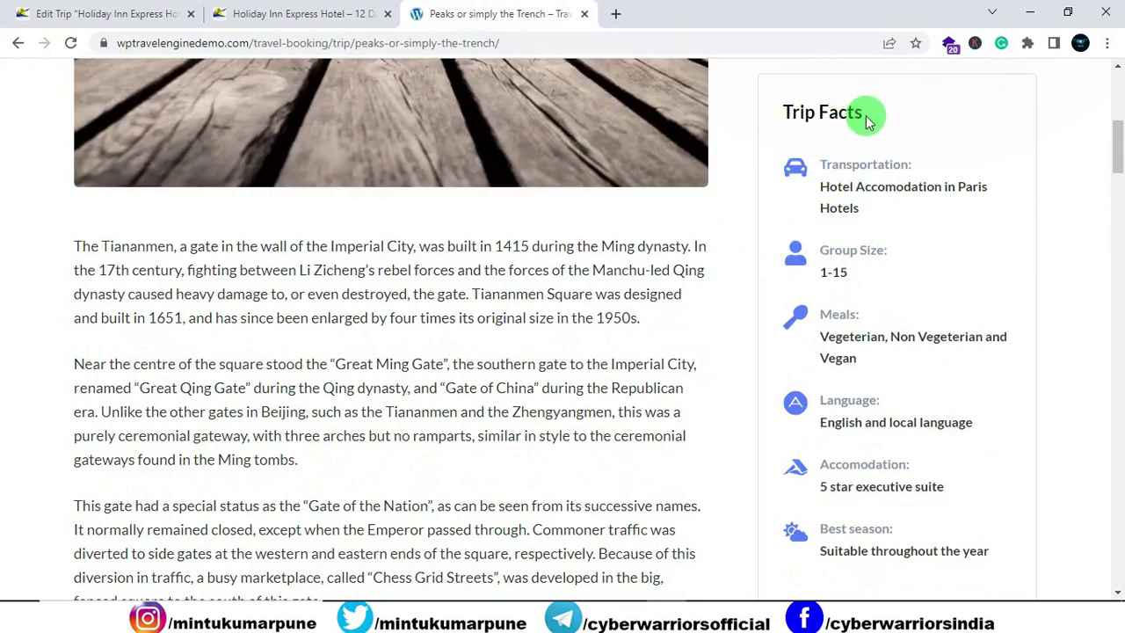
left_click_drag(867, 121, 799, 115)
right_click(812, 112)
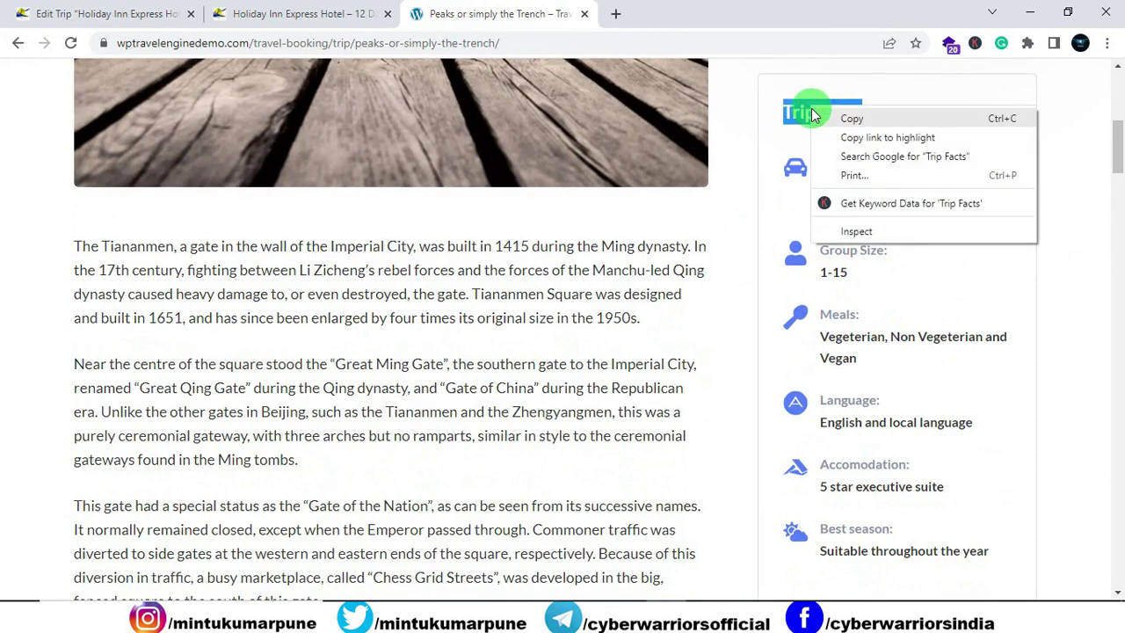
left_click(827, 120)
left_click(167, 13)
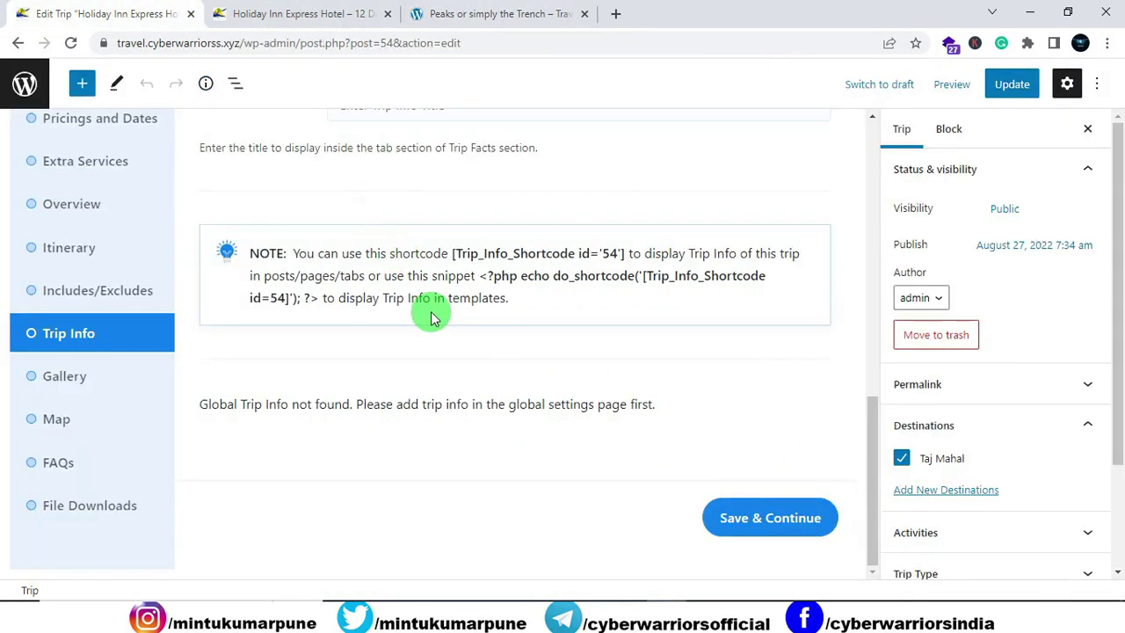
scroll(428, 319, "up", 3)
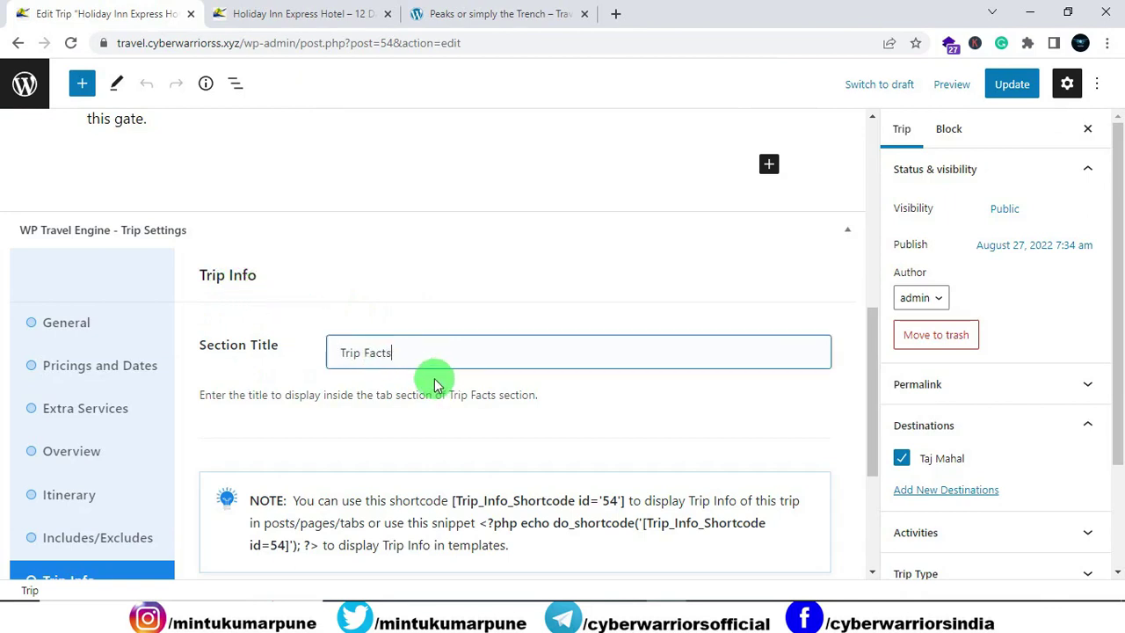
scroll(433, 384, "down", 3)
left_click(739, 518)
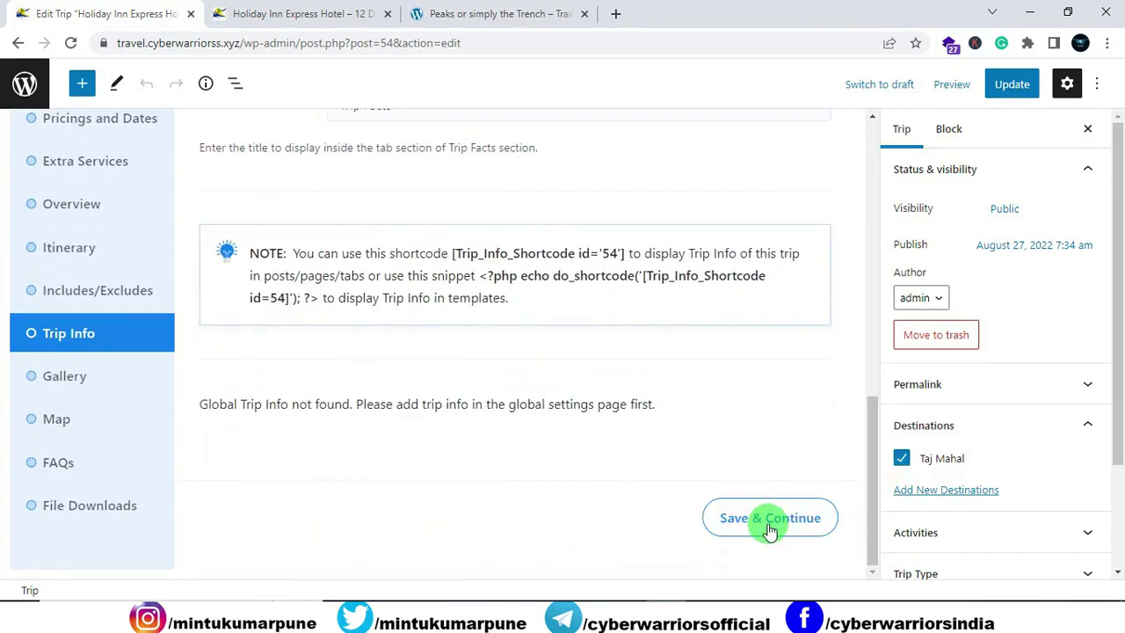
Step: Reload the published Holiday Inn Express Hotel trip page to check for the Trip Facts section, and return to the trip editor
left_click(306, 15)
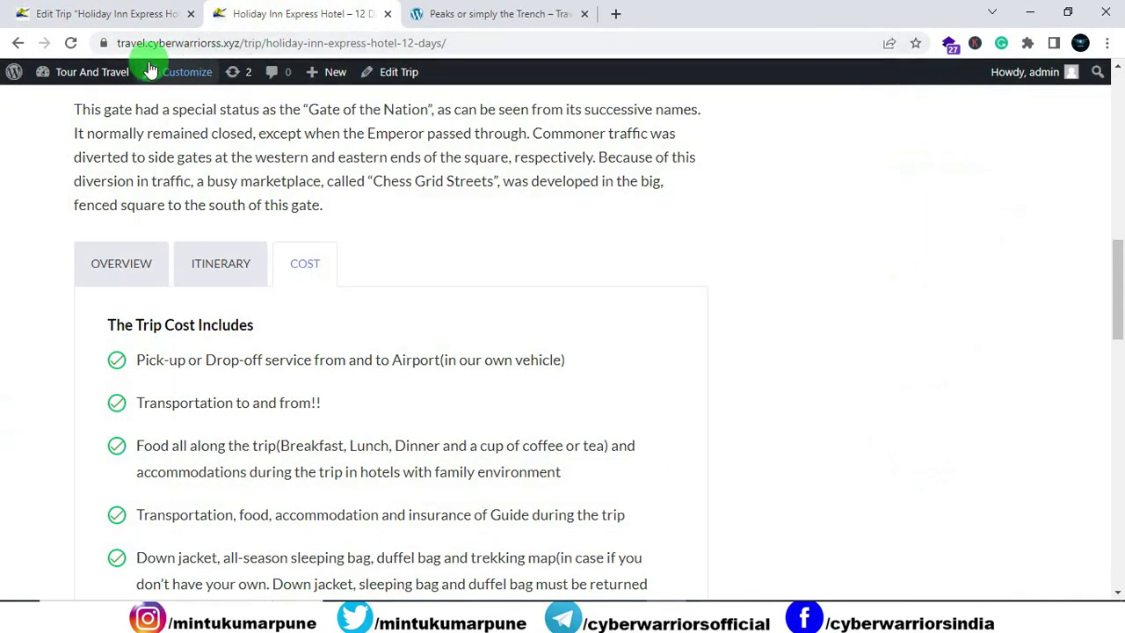
left_click(71, 44)
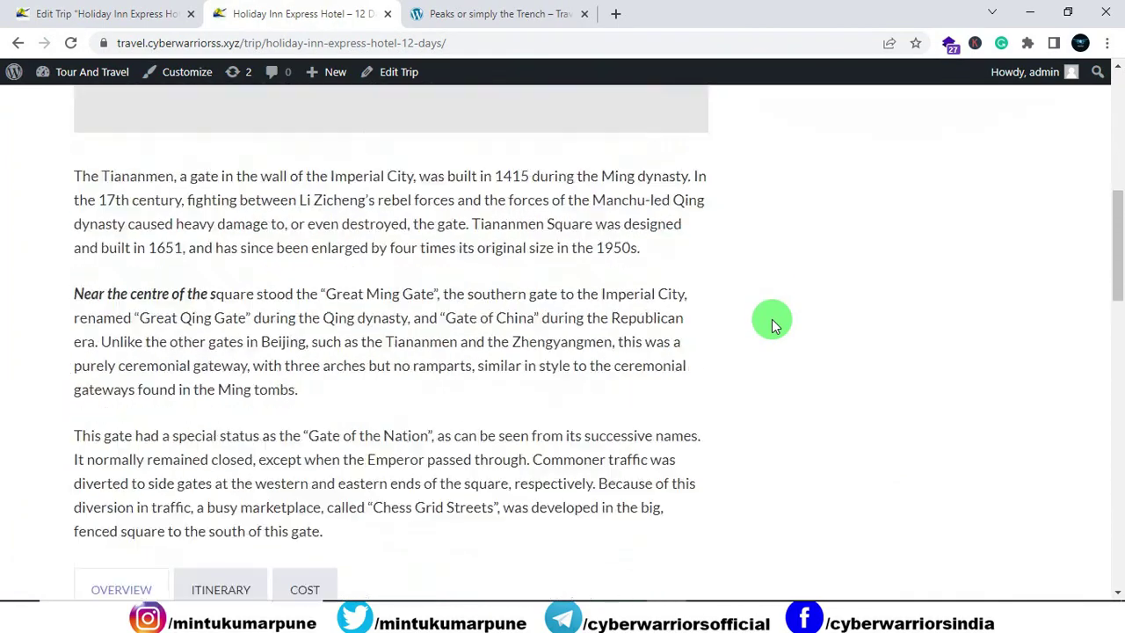
left_click(105, 13)
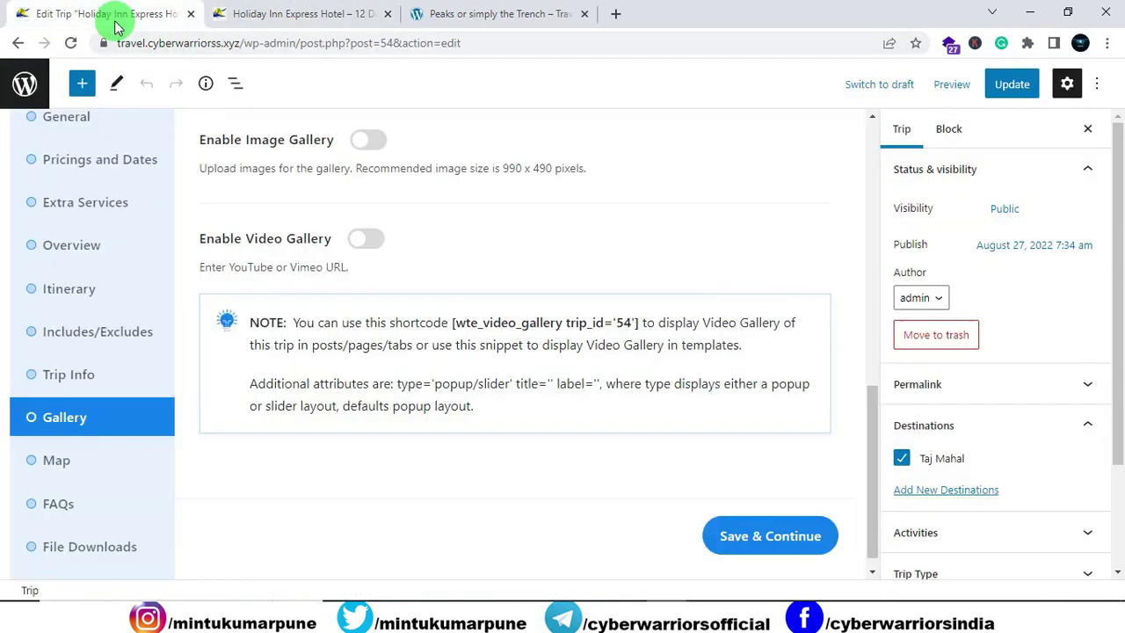
Step: Enable the trip's image gallery and add the Taj Mahal, coastal town and mountain lake images from the media library
scroll(150, 351, "down", 1)
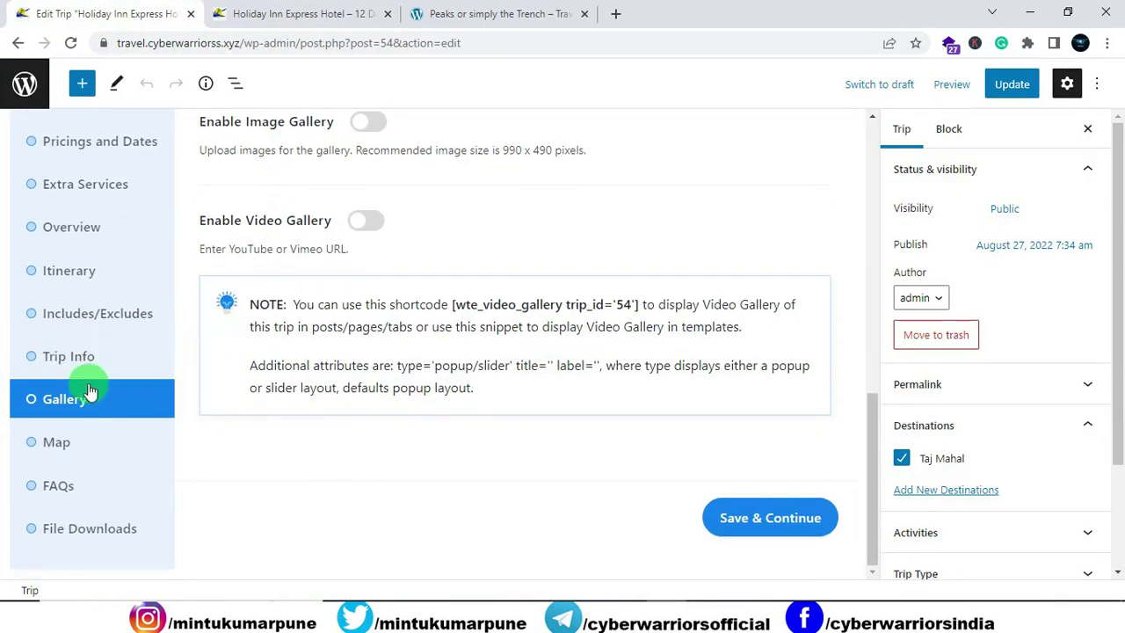
left_click(386, 128)
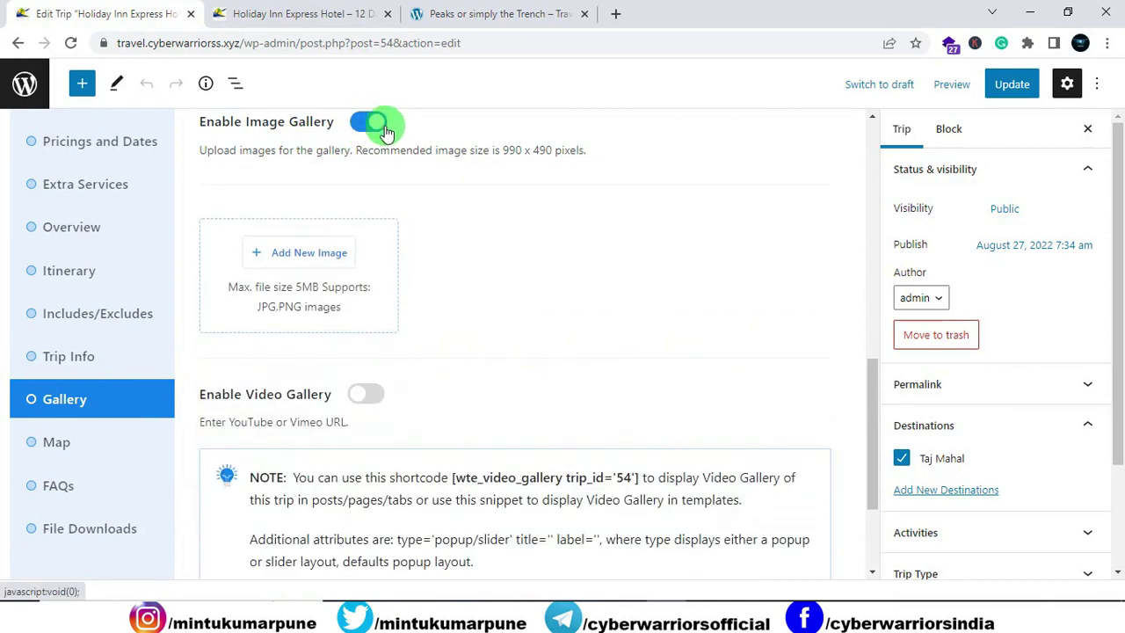
left_click(311, 264)
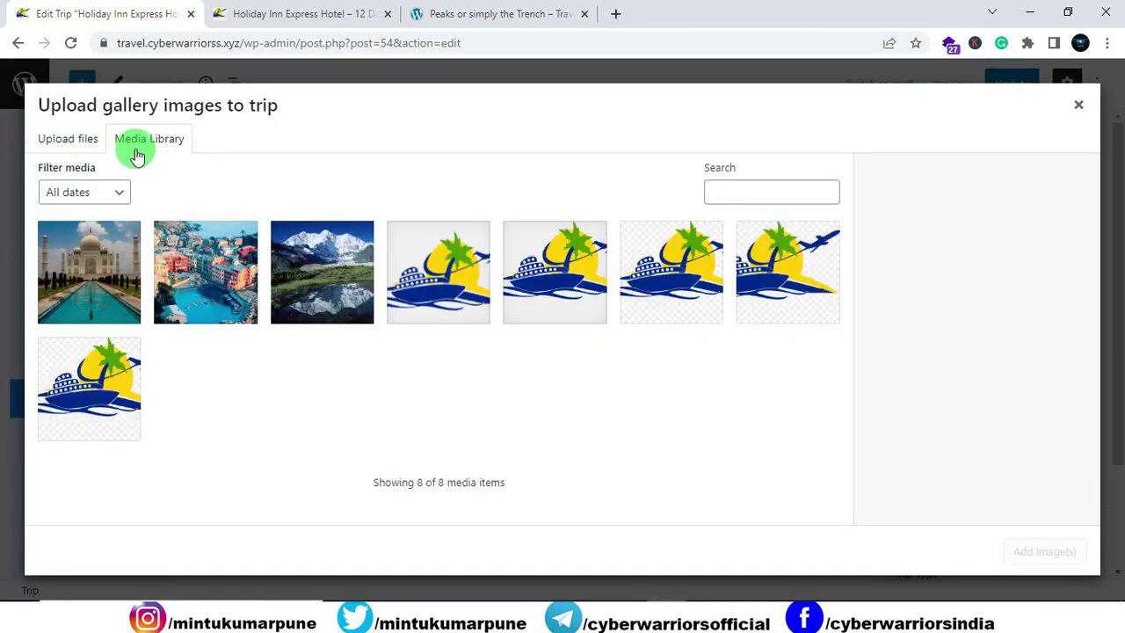
left_click(108, 322)
left_click(205, 274)
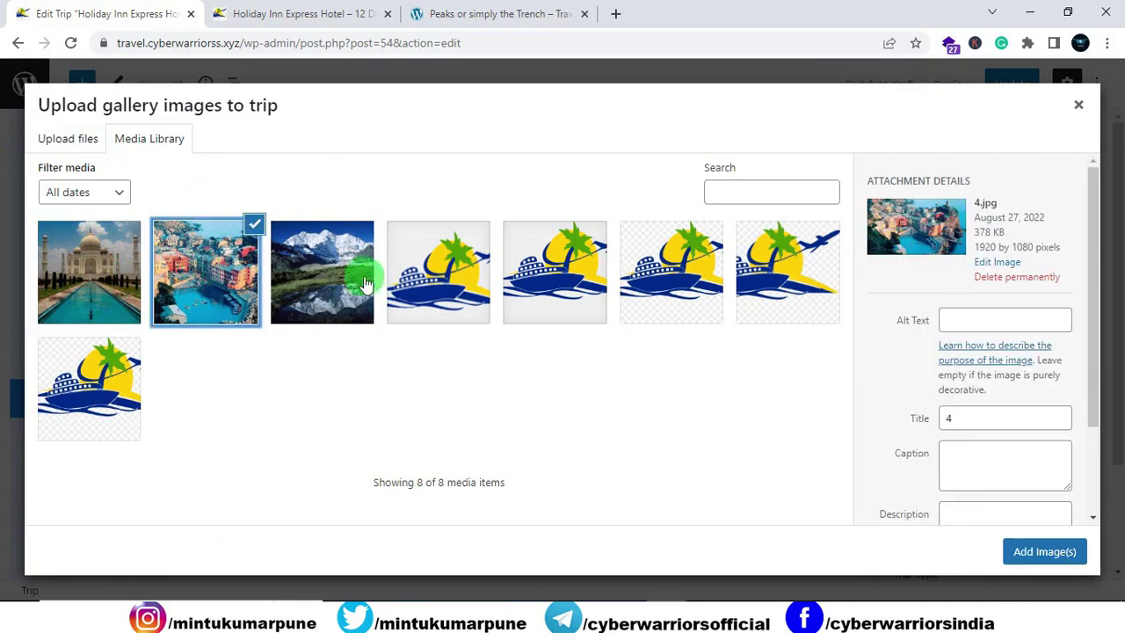
left_click(364, 278)
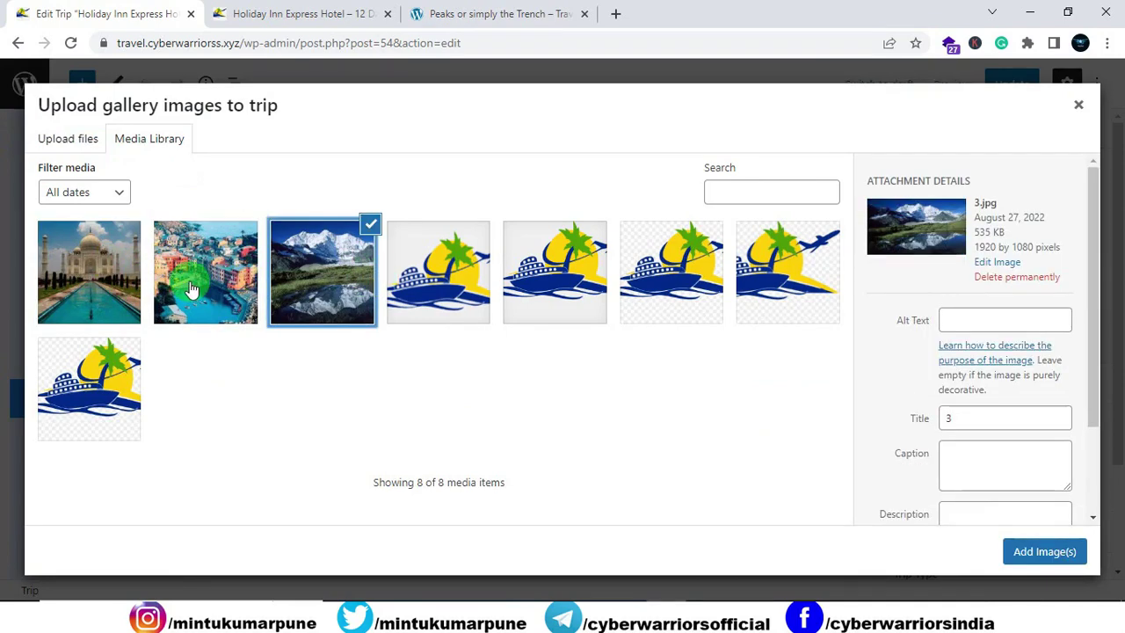
left_click(55, 284)
left_click(235, 294)
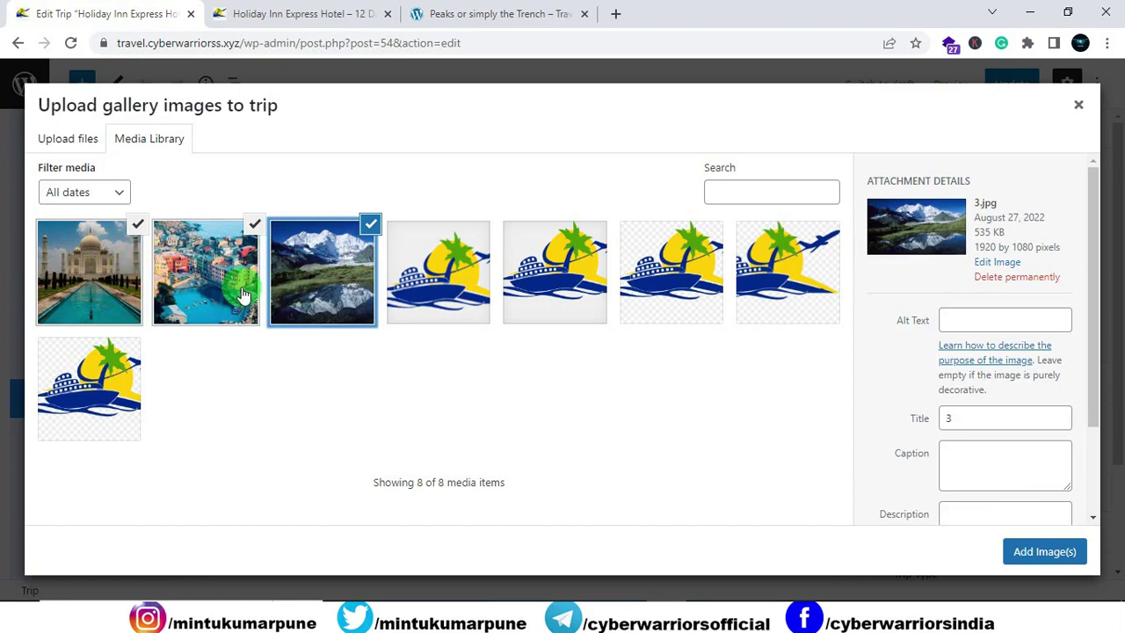
left_click(1038, 551)
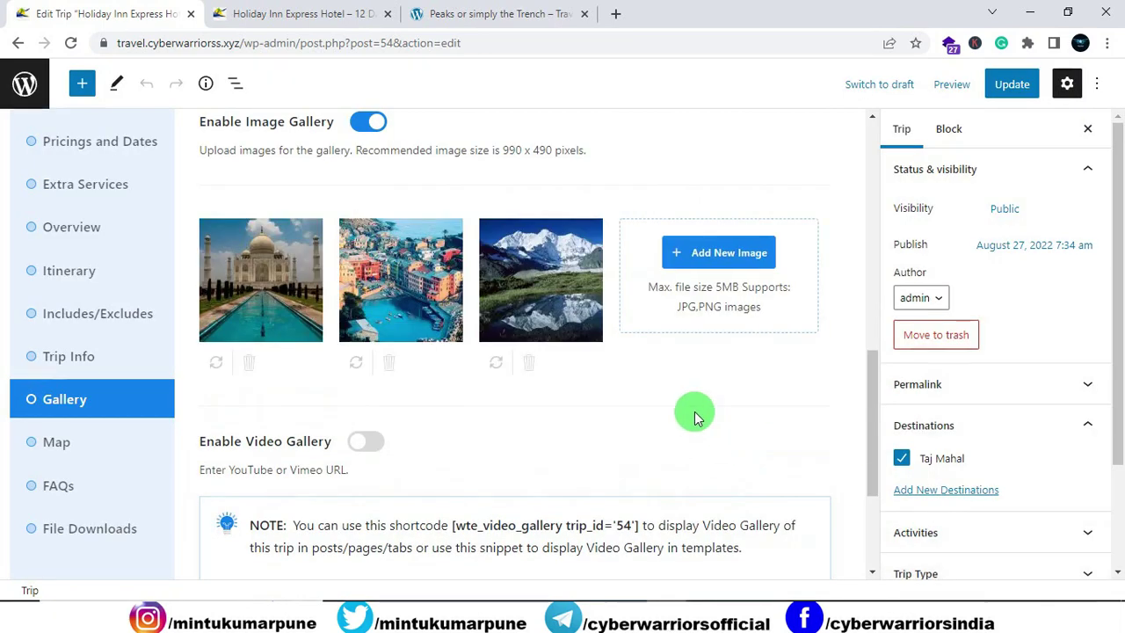
Step: Save the Gallery section, continue to the Map section, and update the trip
scroll(779, 464, "down", 3)
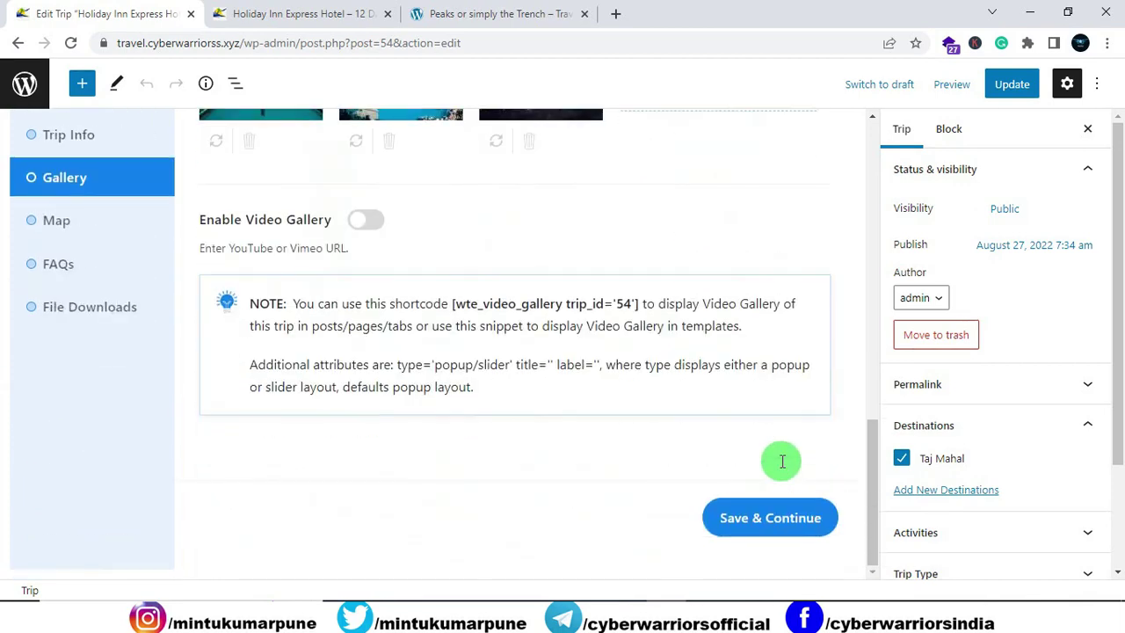
left_click(778, 518)
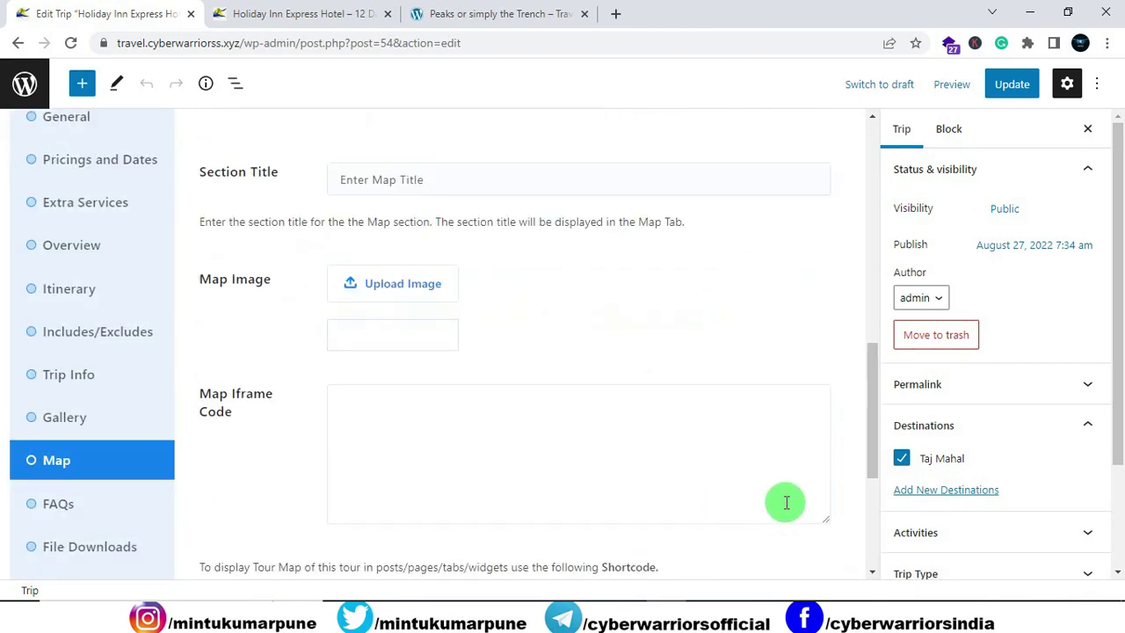
left_click(1006, 85)
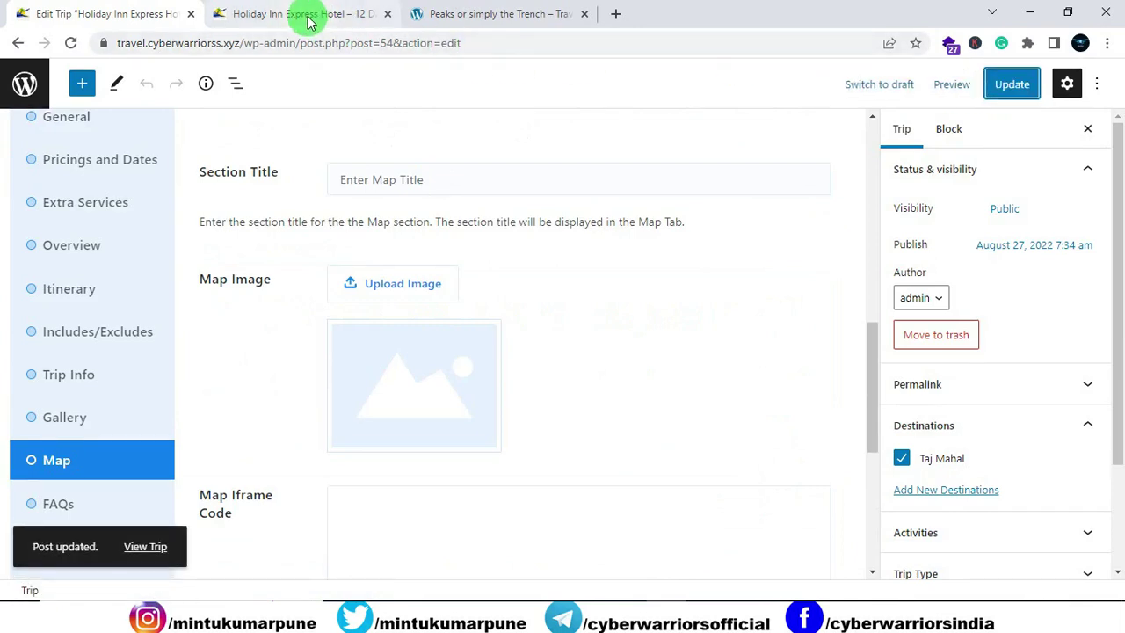
Step: Reload the published Holiday Inn Express Hotel trip page, browse the images in its gallery slider and review the rest of the page
left_click(304, 18)
left_click(70, 45)
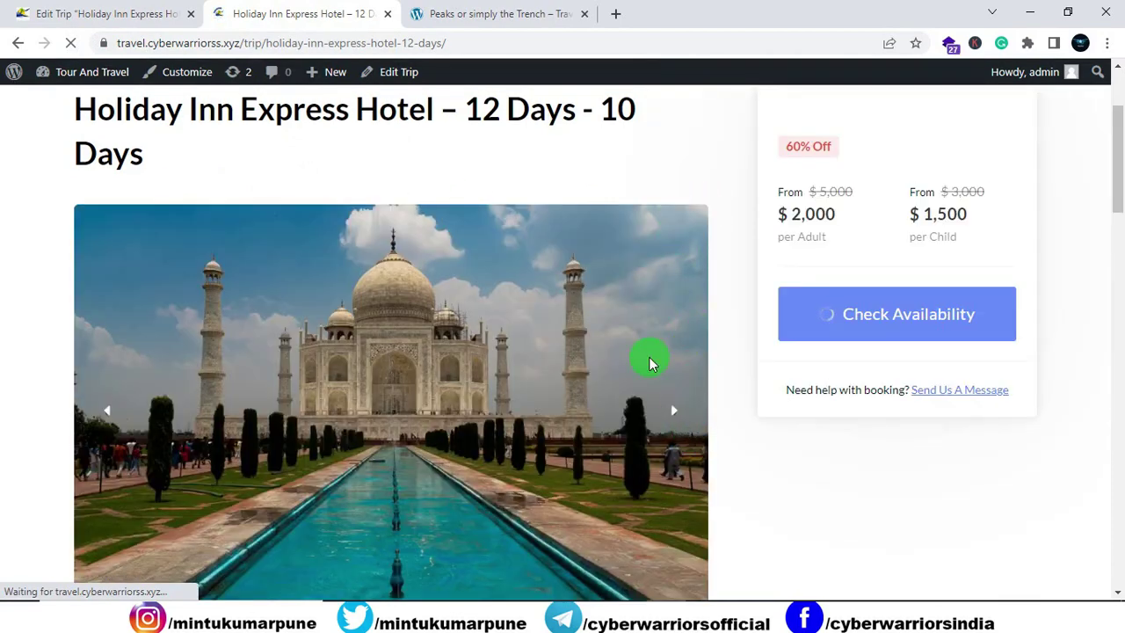
scroll(650, 363, "down", 1)
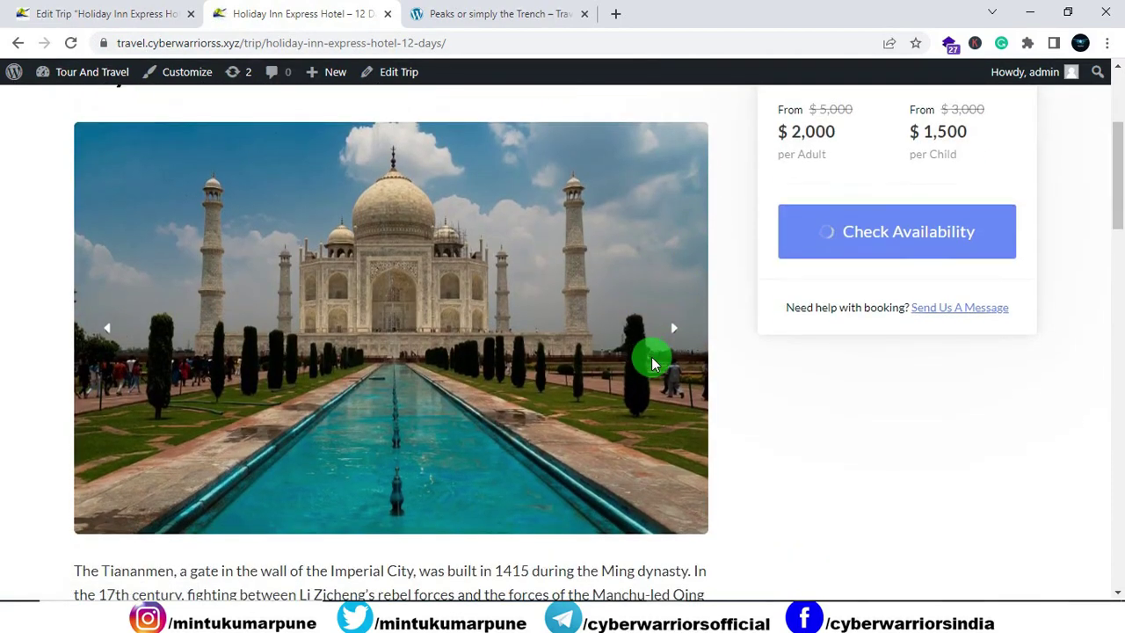
left_click(673, 330)
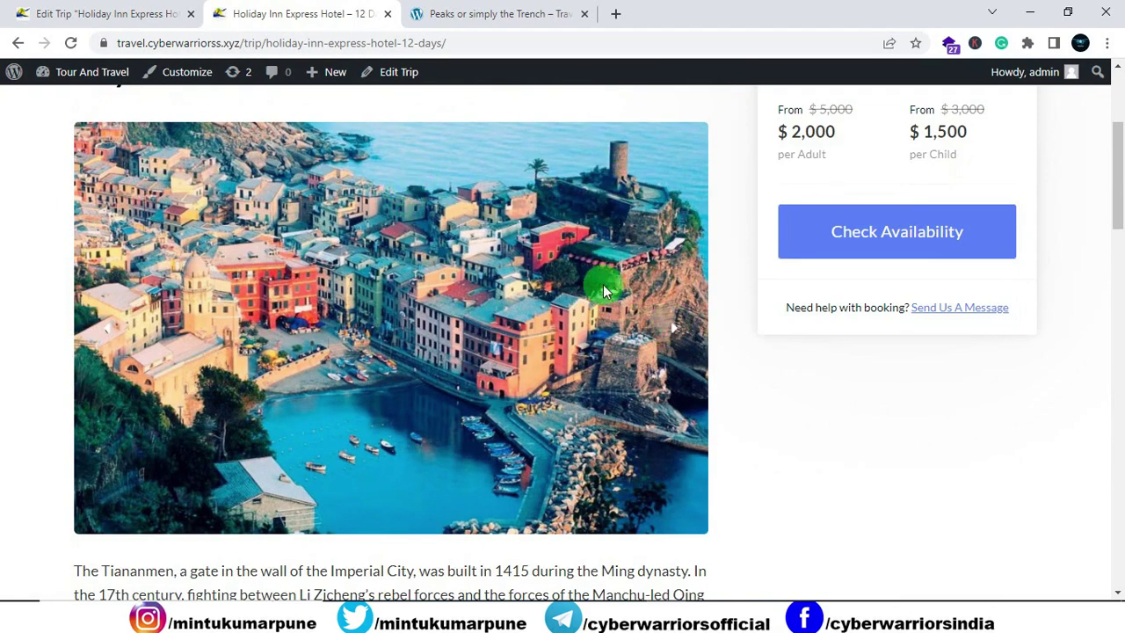
left_click(674, 333)
left_click(674, 334)
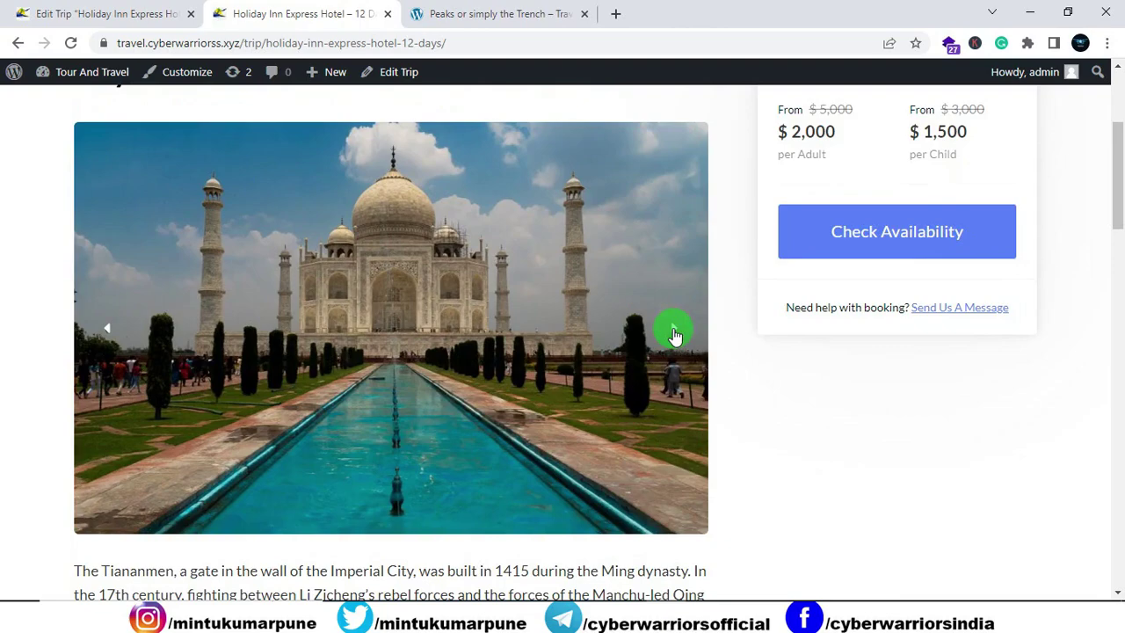
left_click(662, 326)
scroll(588, 284, "down", 3)
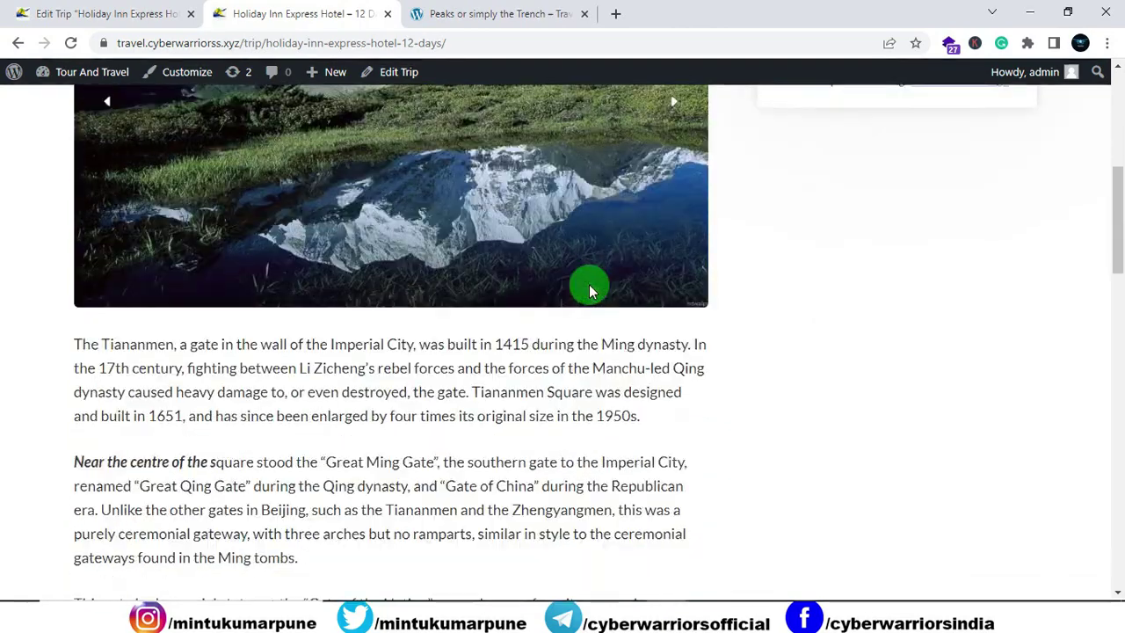
scroll(499, 243, "down", 10)
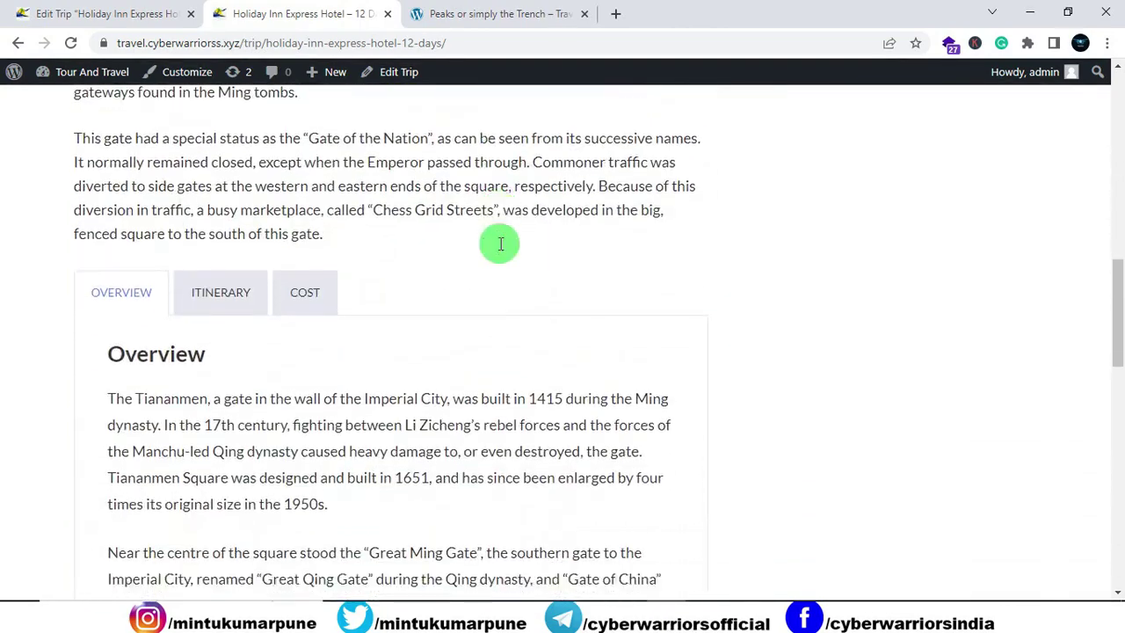
scroll(500, 244, "up", 4)
scroll(500, 244, "up", 10)
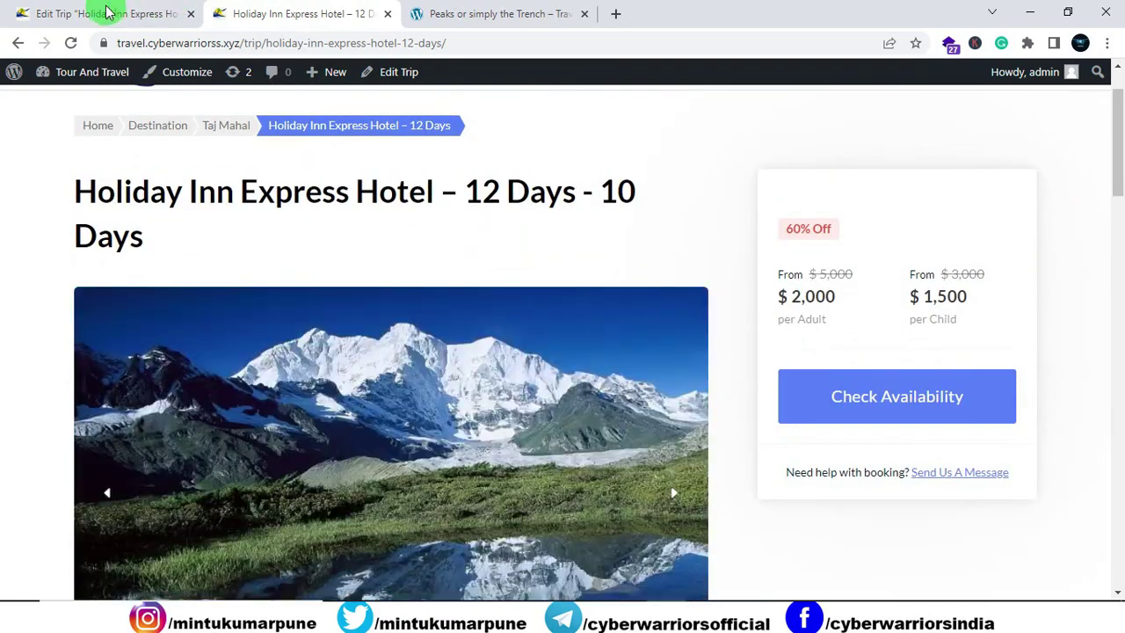
Step: Examine the demo site's Peaks or simply the Trench trip page from its description through the cost details to the page end
left_click(101, 13)
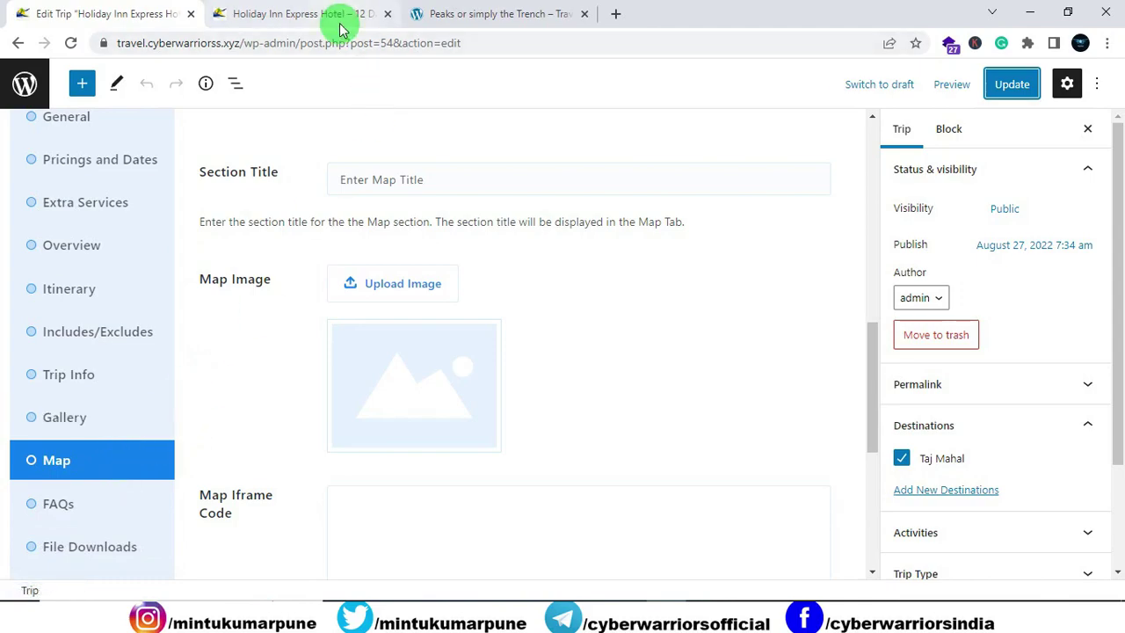
left_click(427, 14)
scroll(703, 293, "down", 3)
scroll(703, 292, "down", 15)
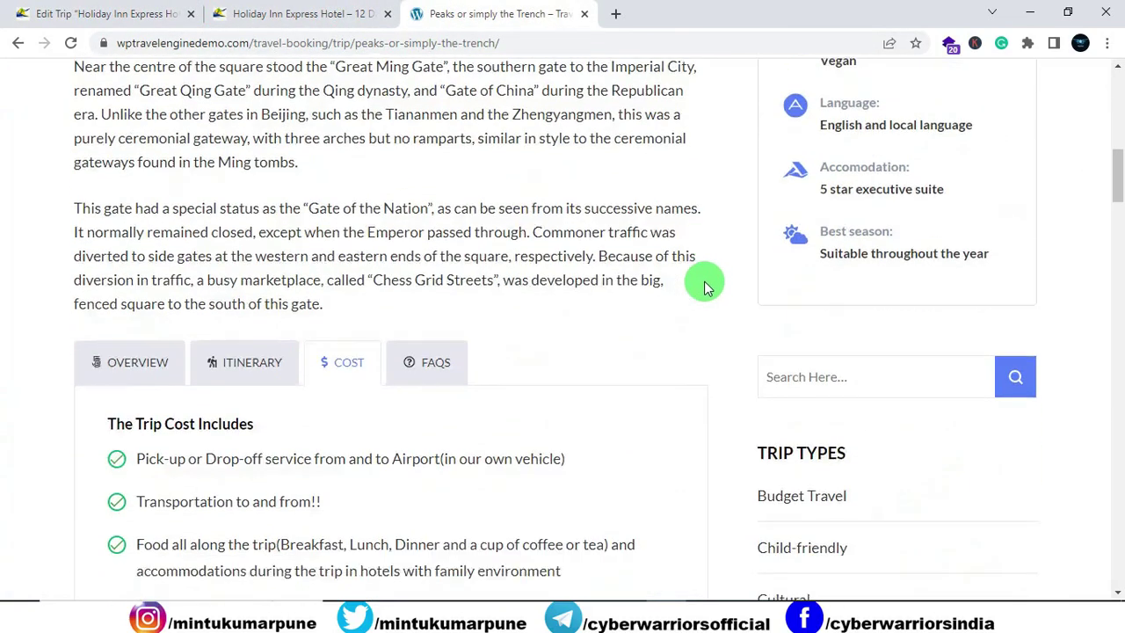
scroll(703, 282, "down", 12)
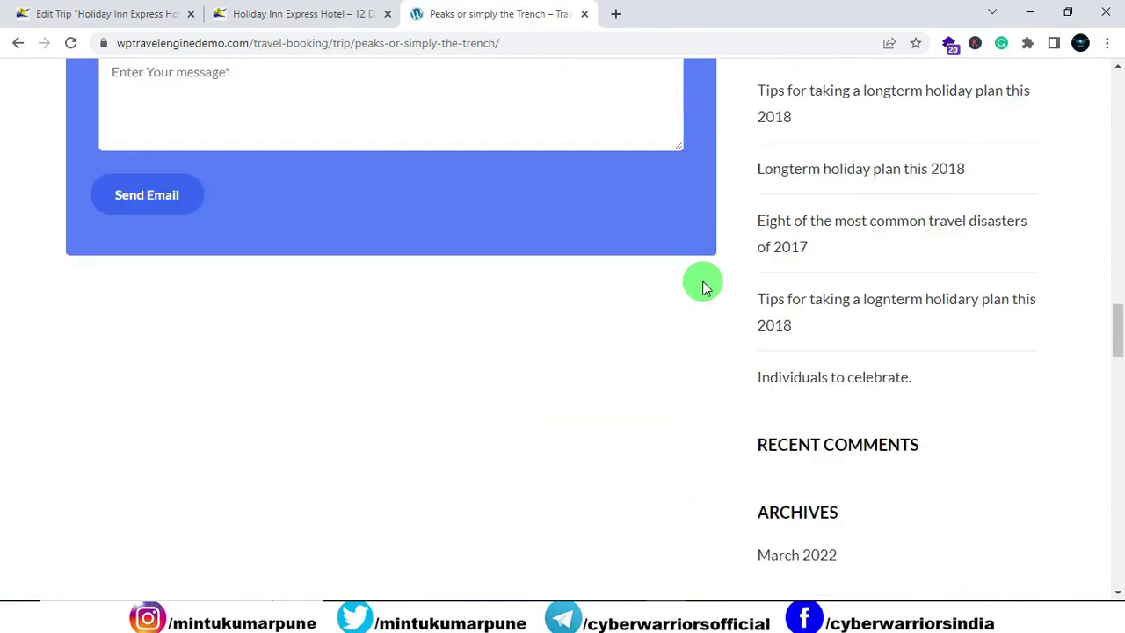
scroll(703, 284, "down", 10)
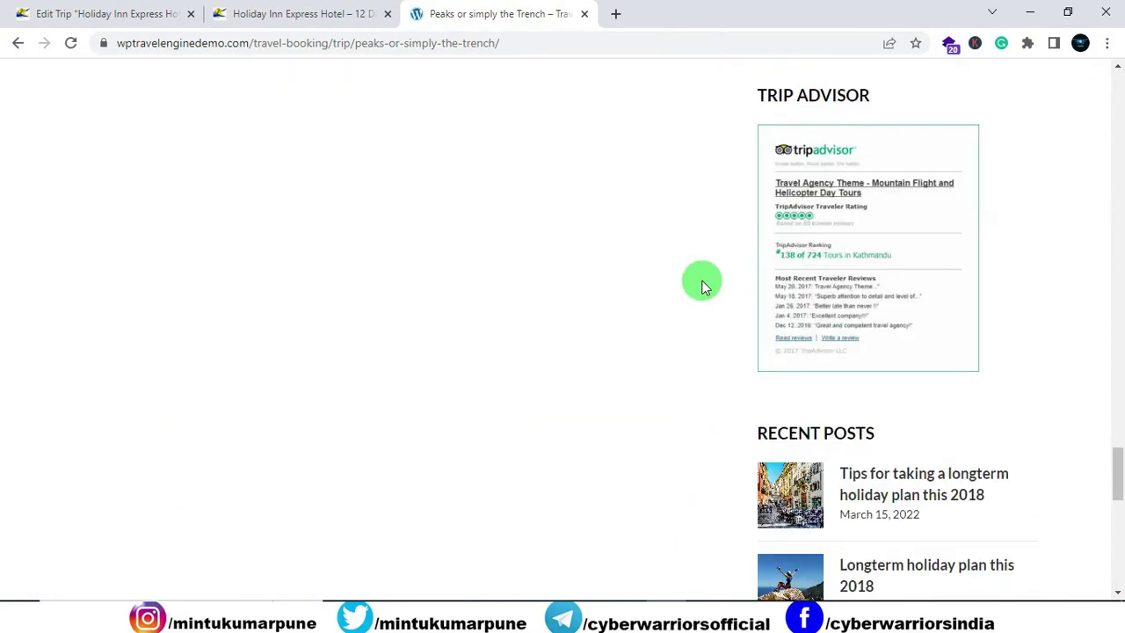
left_click_drag(1118, 524, 1098, 88)
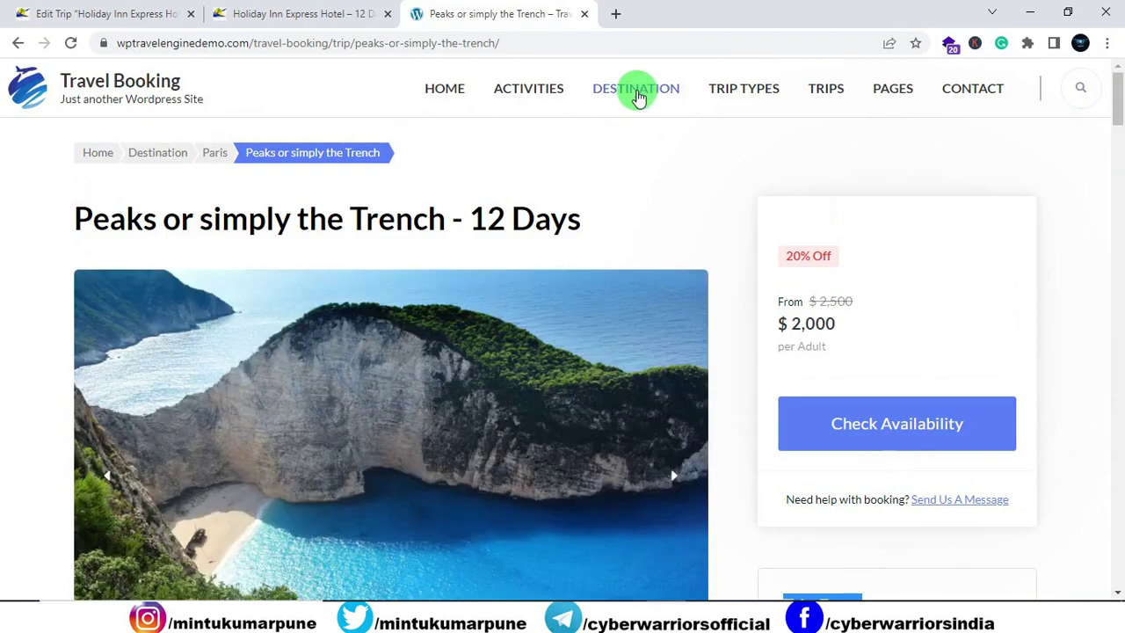
Step: Find the Holiday Inn Express Hotel trip under the demo site's London destination and look through its page
left_click(638, 95)
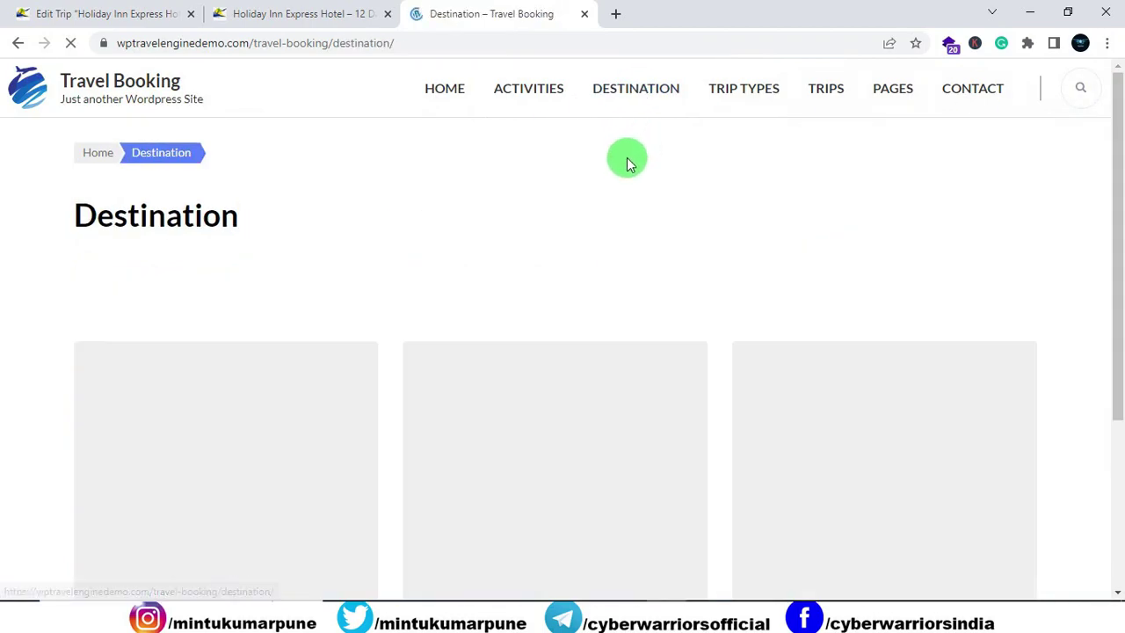
scroll(677, 299, "down", 3)
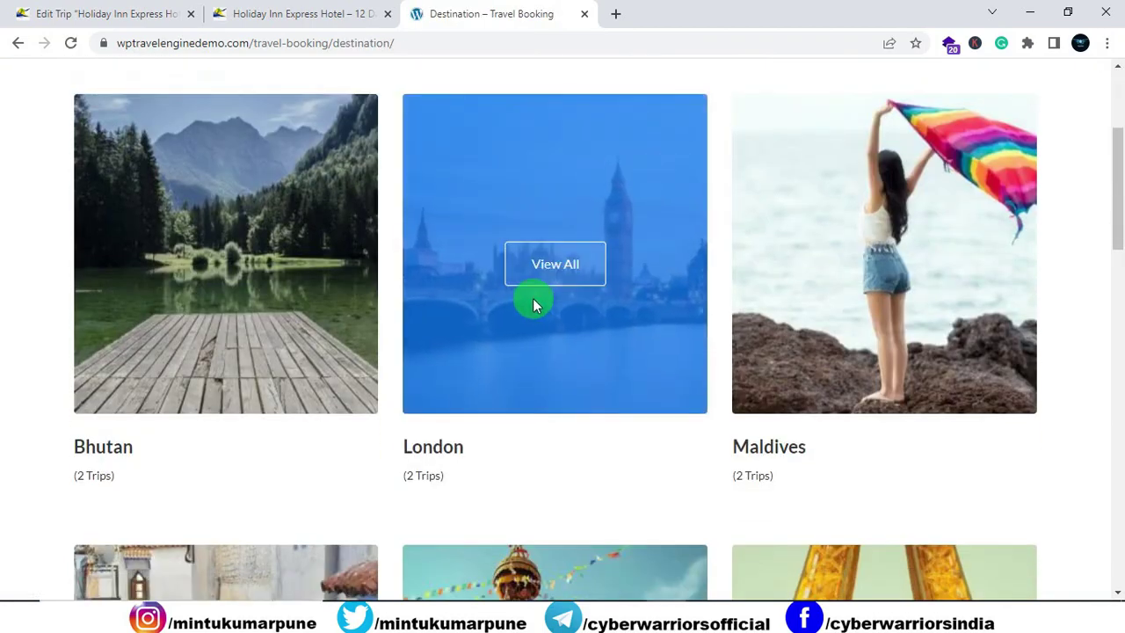
left_click(533, 273)
scroll(816, 238, "down", 5)
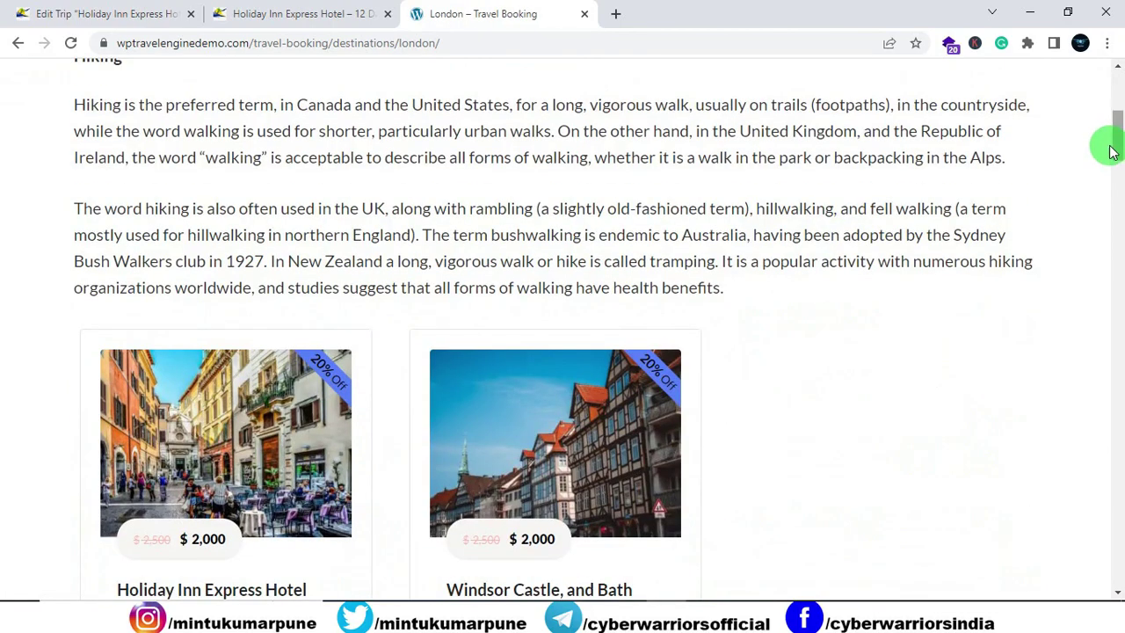
scroll(1116, 141, "down", 2)
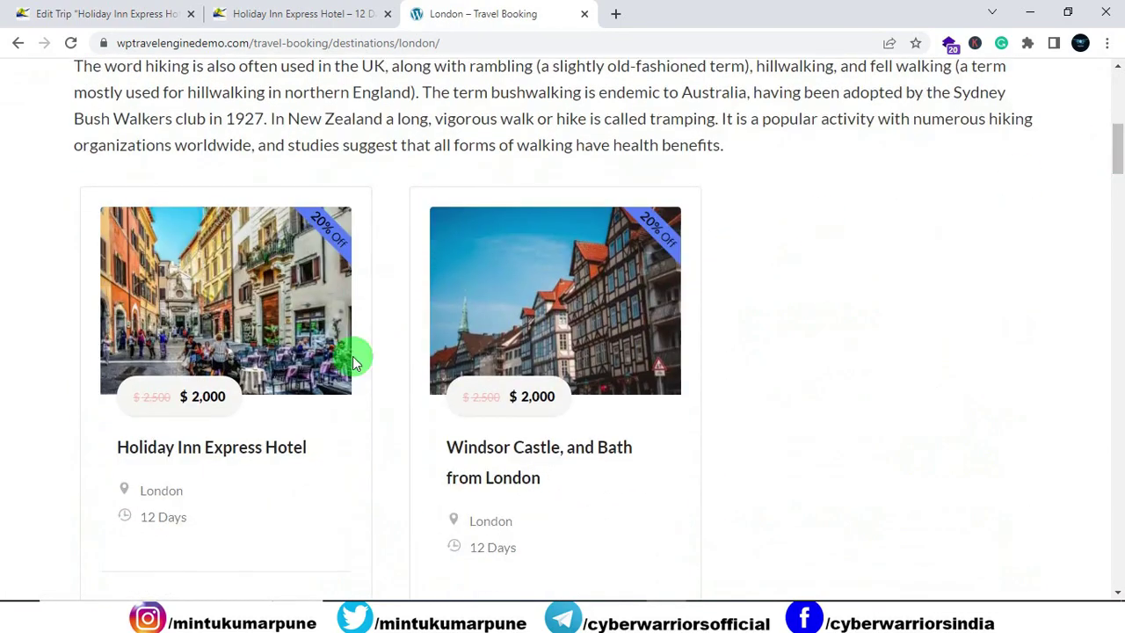
left_click(221, 351)
scroll(1108, 327, "down", 10)
left_click_drag(1107, 327, 1074, 98)
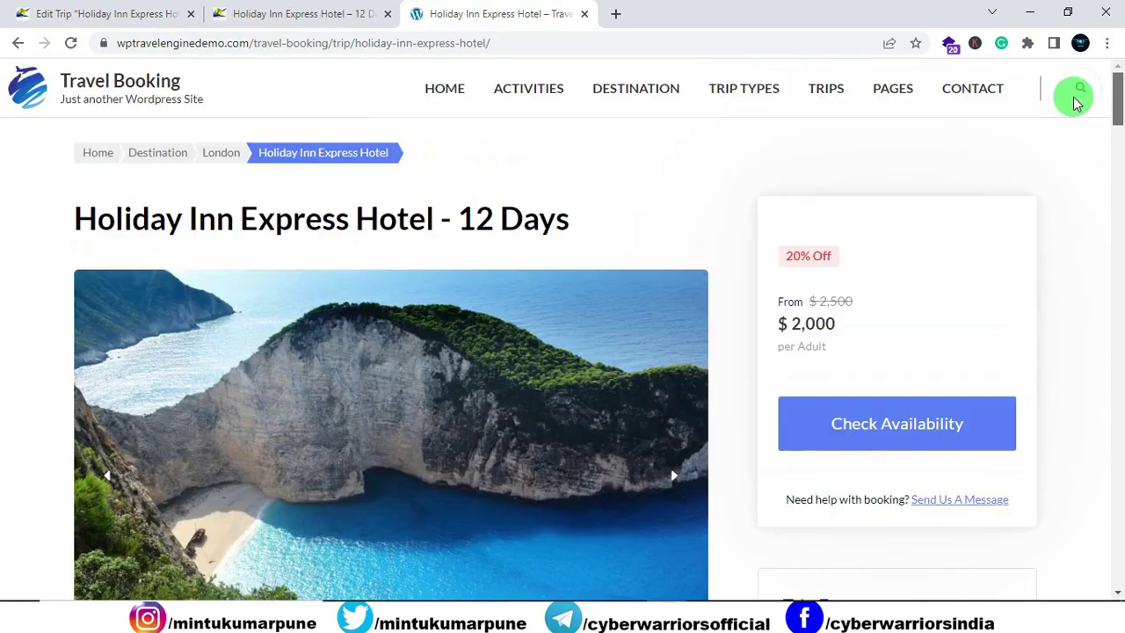
Step: Review the title, gallery and description on the own site's published Holiday Inn Express Hotel trip page
left_click(44, 18)
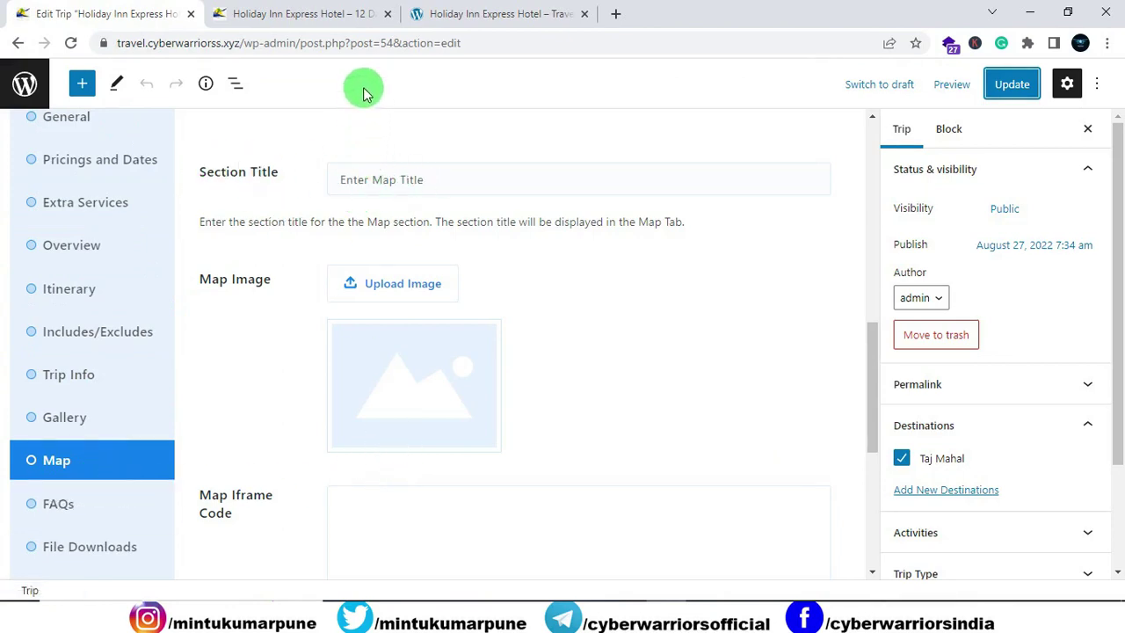
left_click(306, 14)
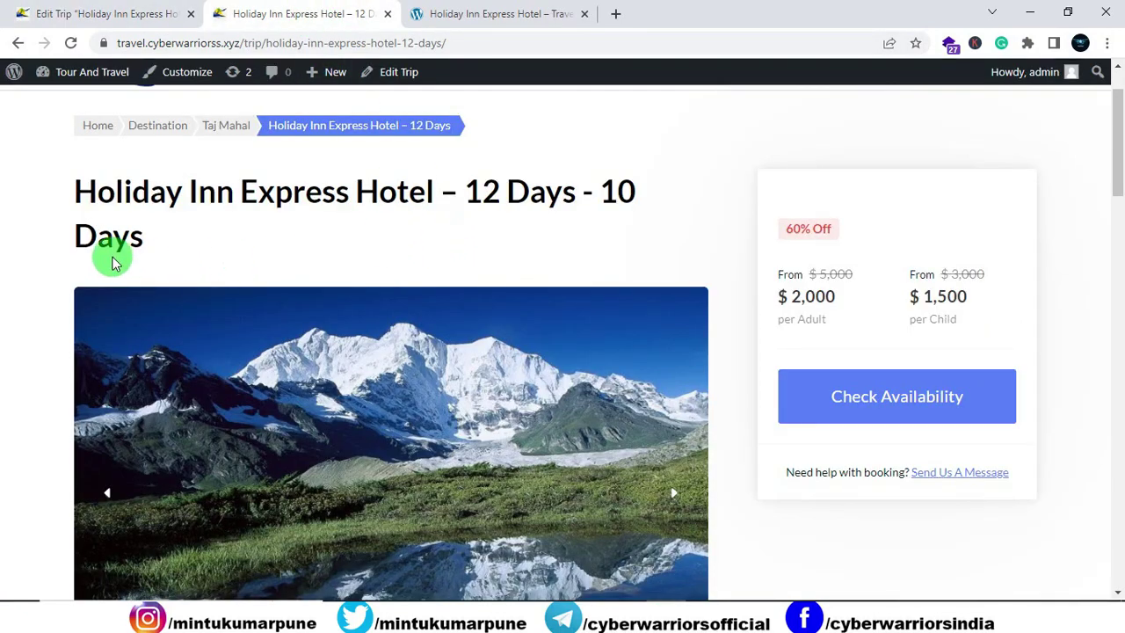
scroll(421, 322, "down", 4)
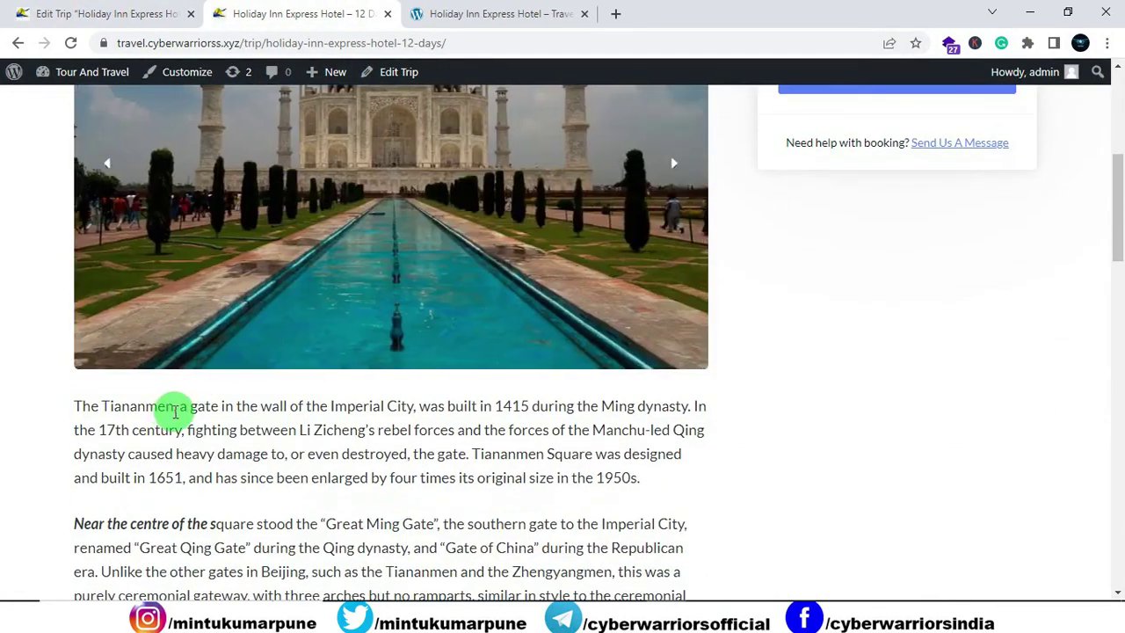
scroll(173, 409, "up", 2)
scroll(298, 312, "up", 2)
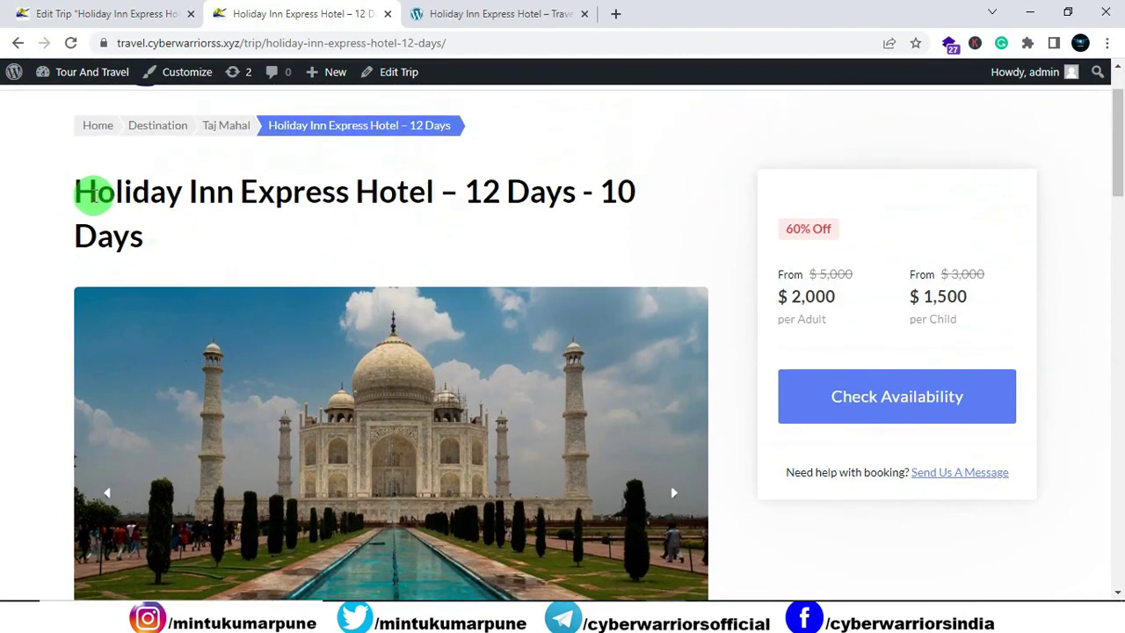
left_click_drag(76, 192, 440, 192)
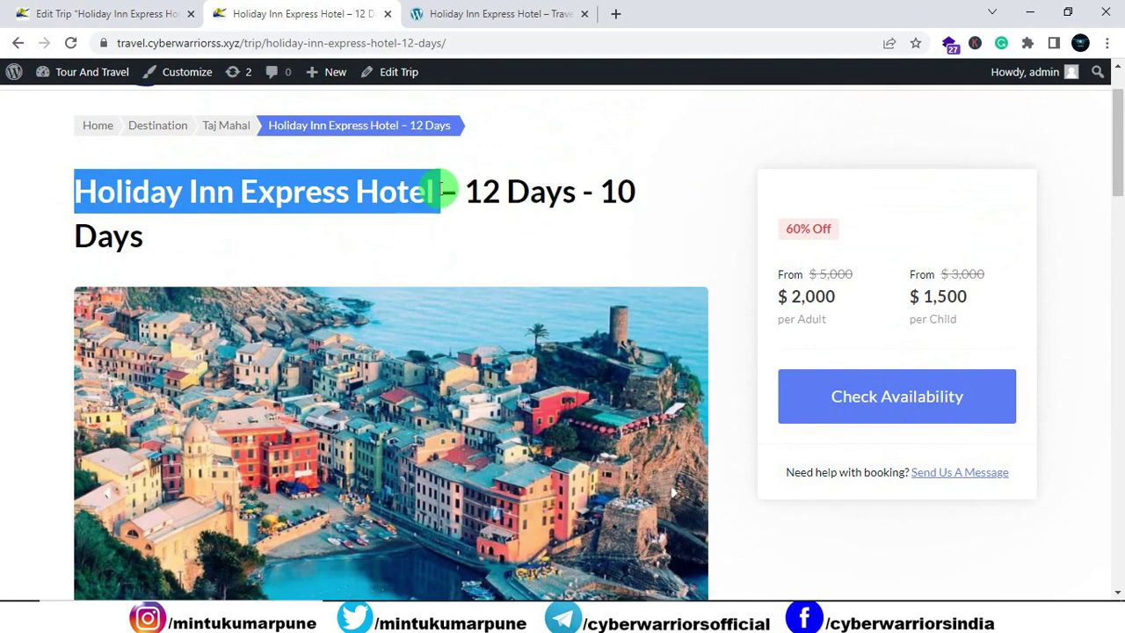
left_click(454, 261)
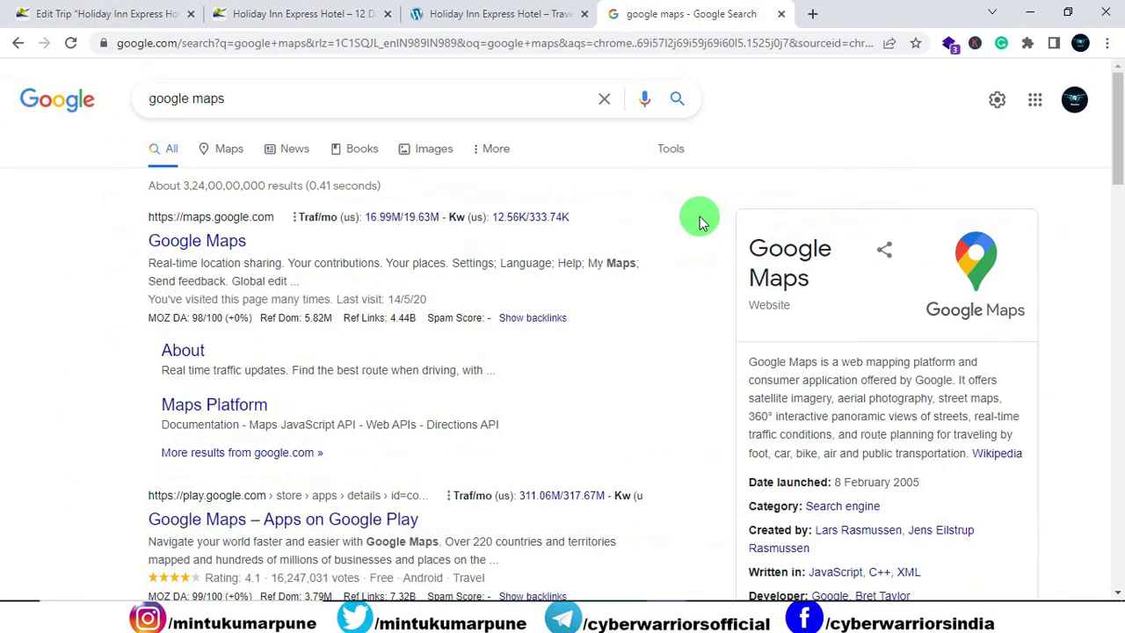
Step: Open Google Maps from the search results and search it for "taj mahal"
left_click(200, 249)
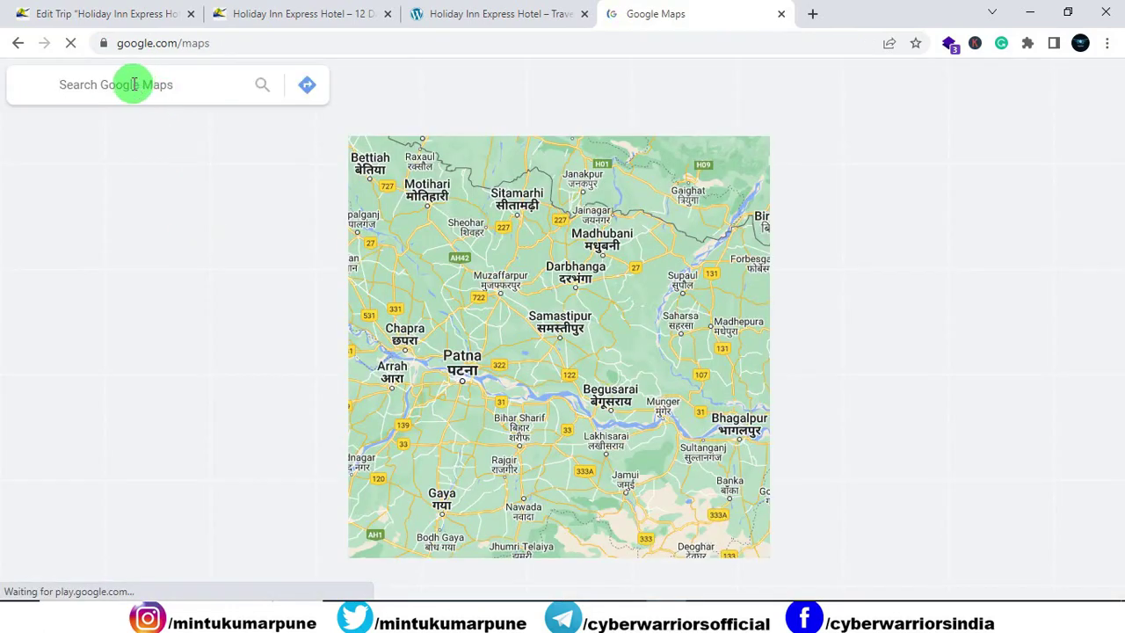
type("taj mahal")
key("Return")
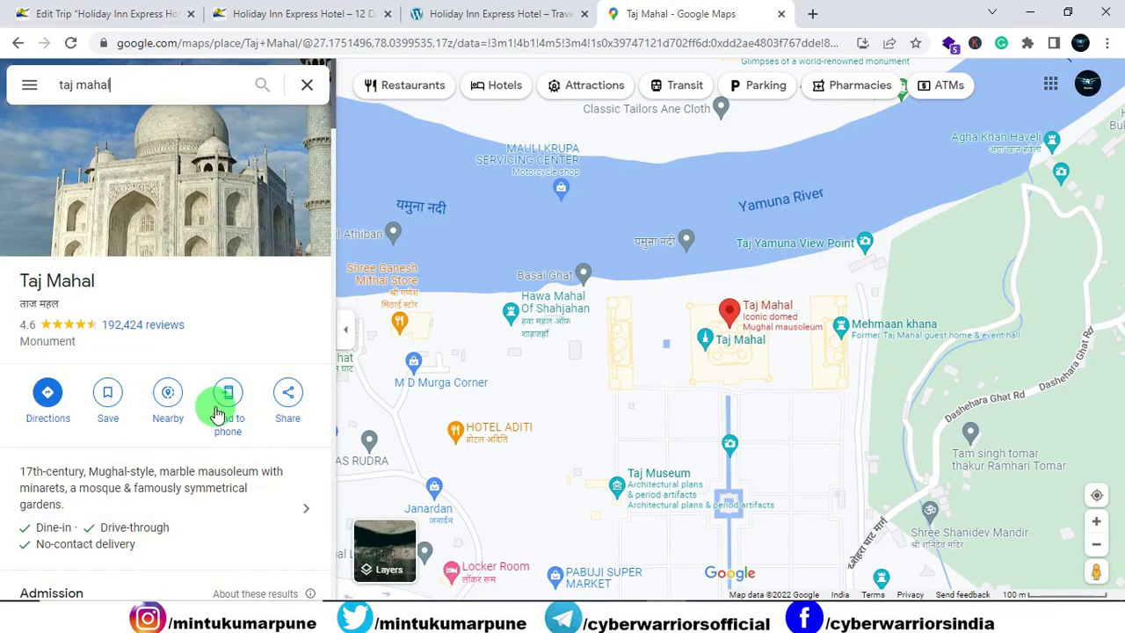
Step: Copy the medium-size embed HTML for the Taj Mahal map and close Google Maps
left_click(287, 399)
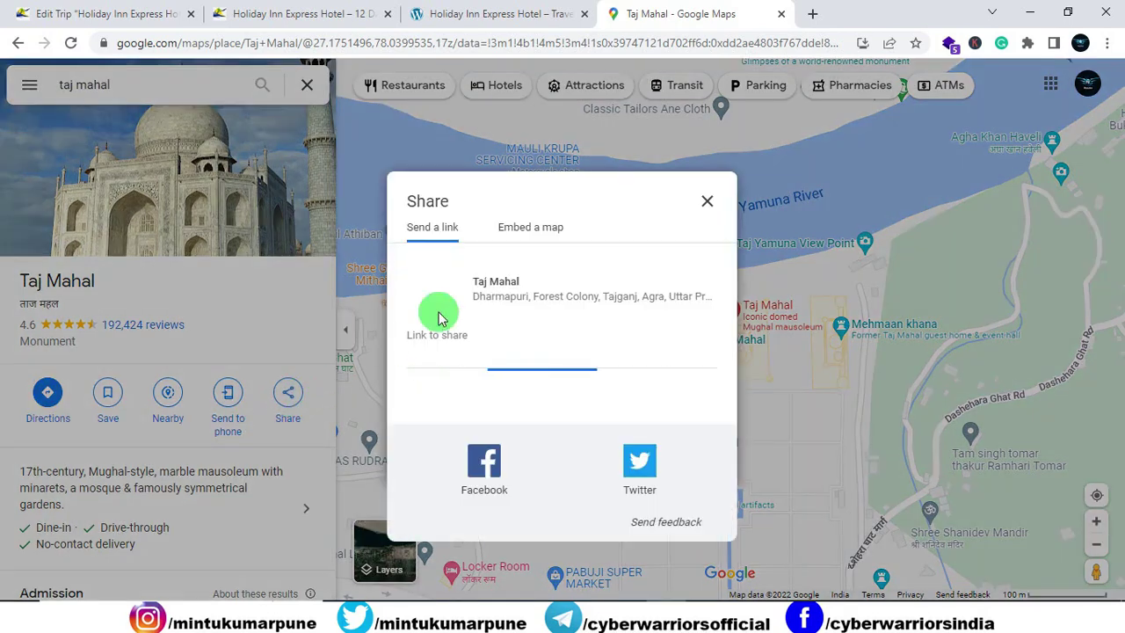
left_click(551, 221)
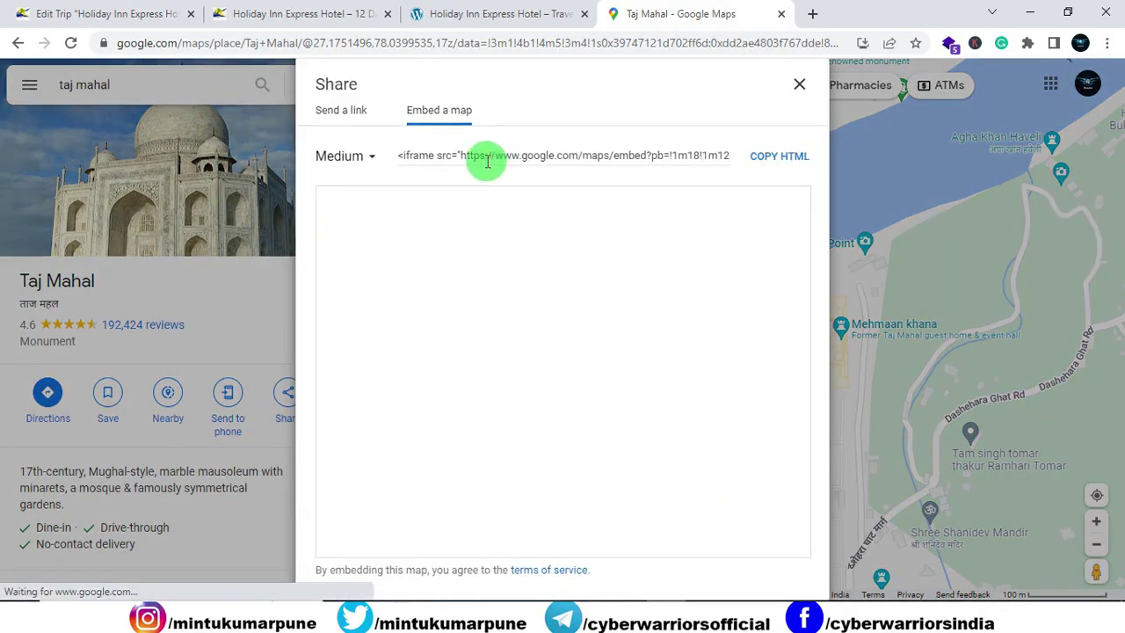
left_click(488, 160)
left_click(773, 158)
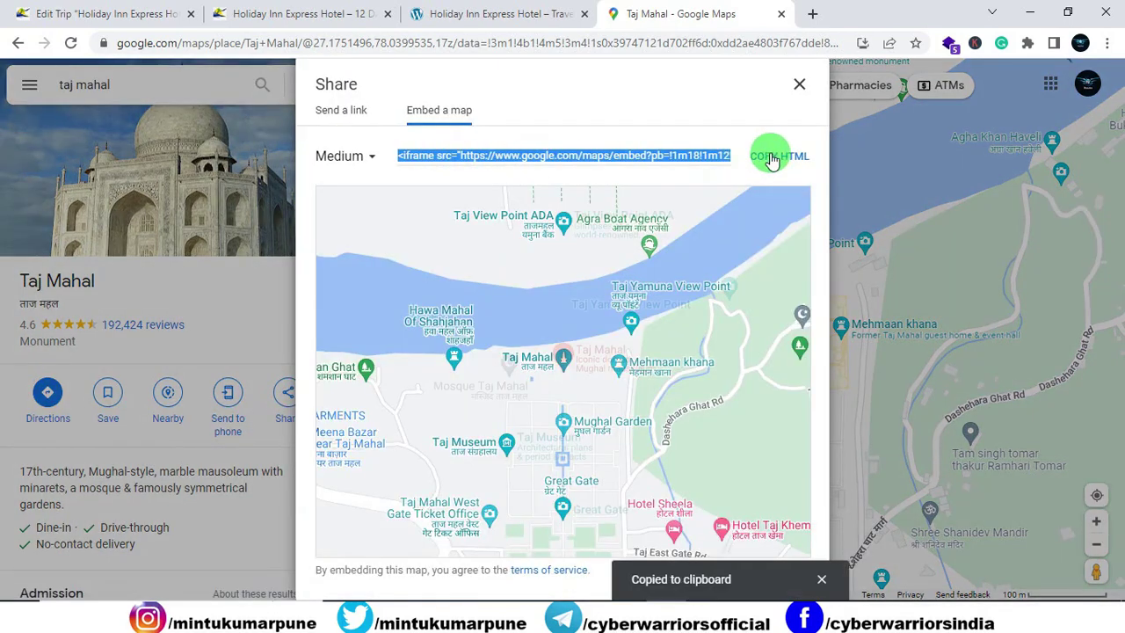
left_click(799, 84)
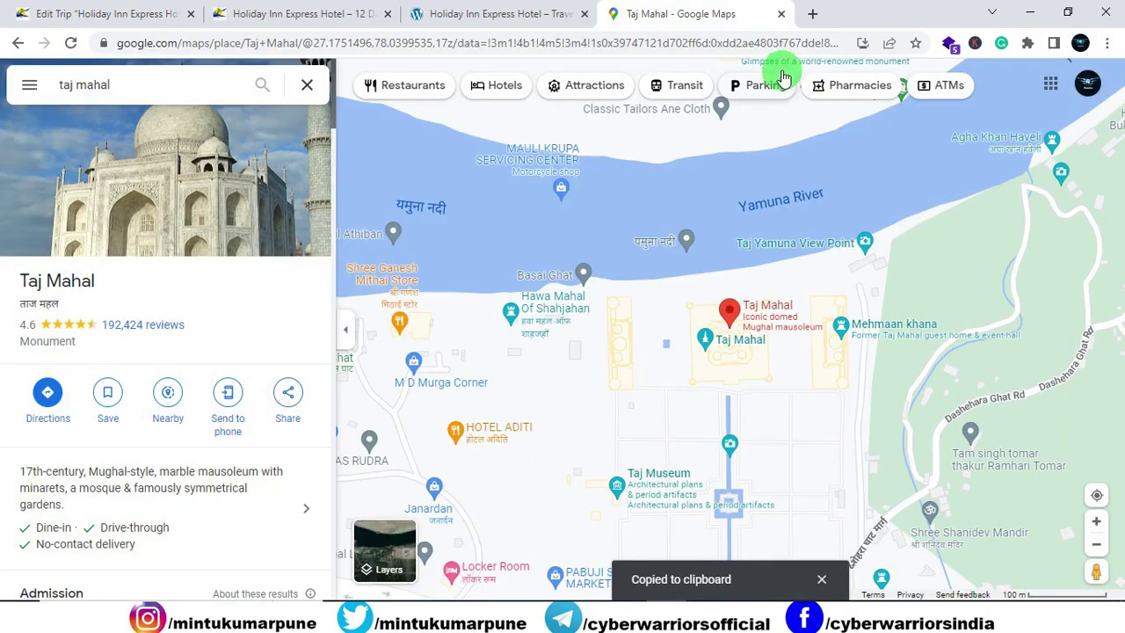
left_click(782, 14)
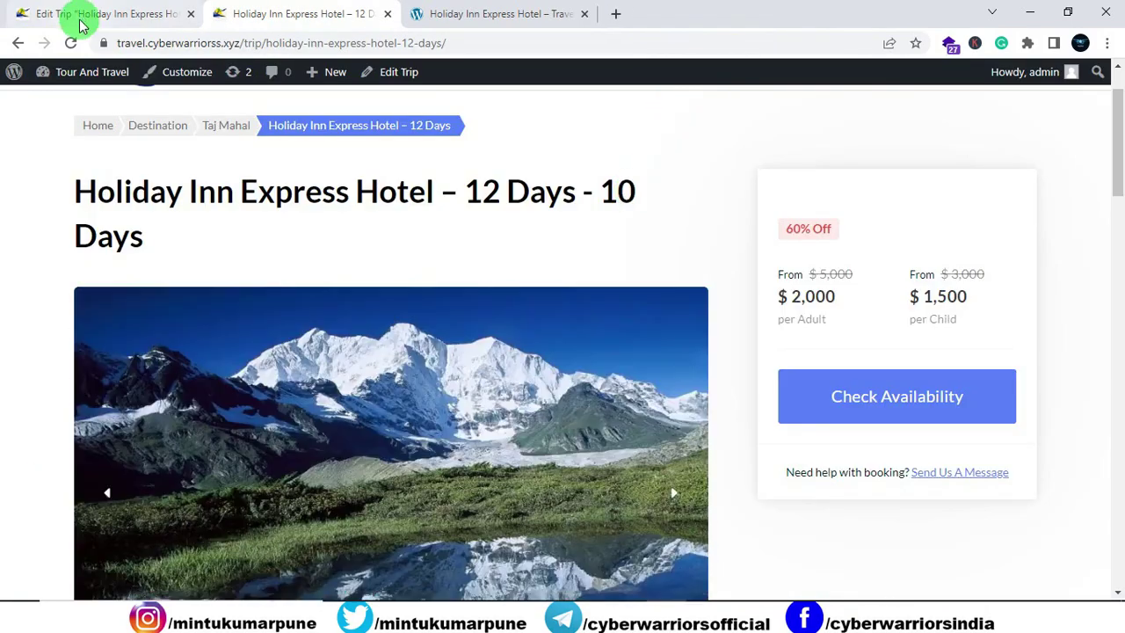
Step: Paste the copied Taj Mahal embed code as the trip's Map Iframe Code and save the Map section, continuing to FAQs
left_click(79, 14)
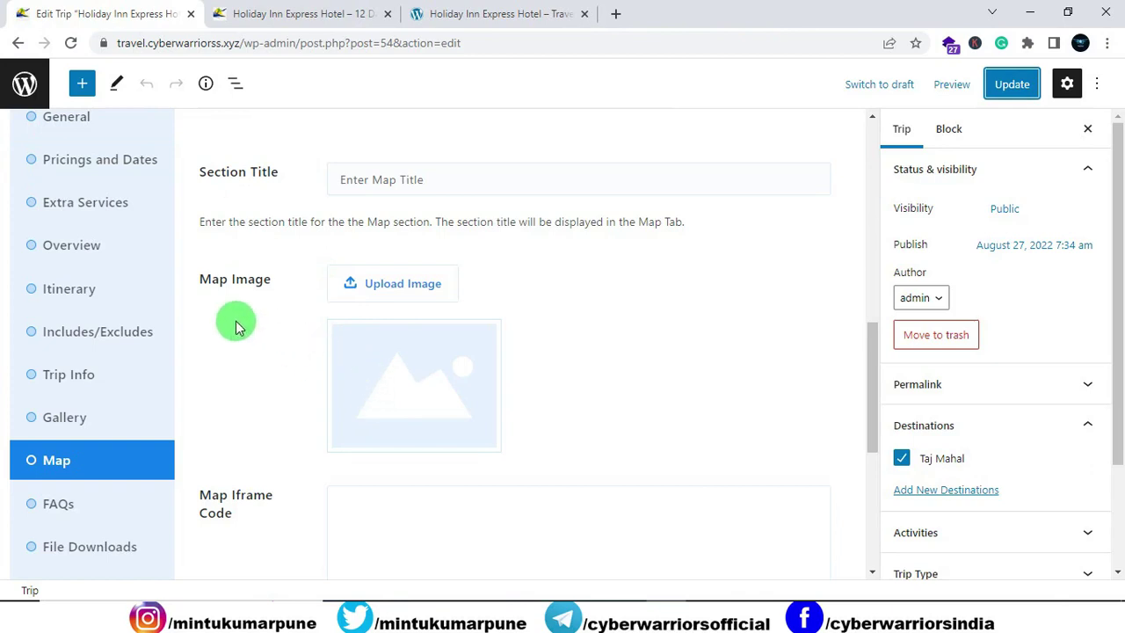
scroll(322, 472, "down", 2)
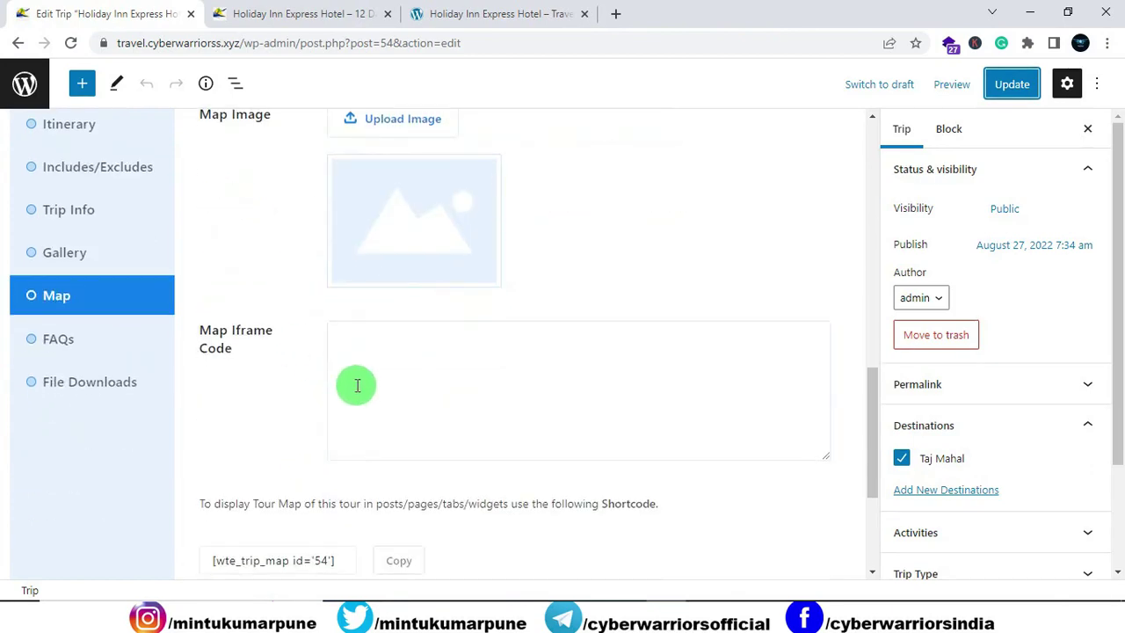
left_click(359, 385)
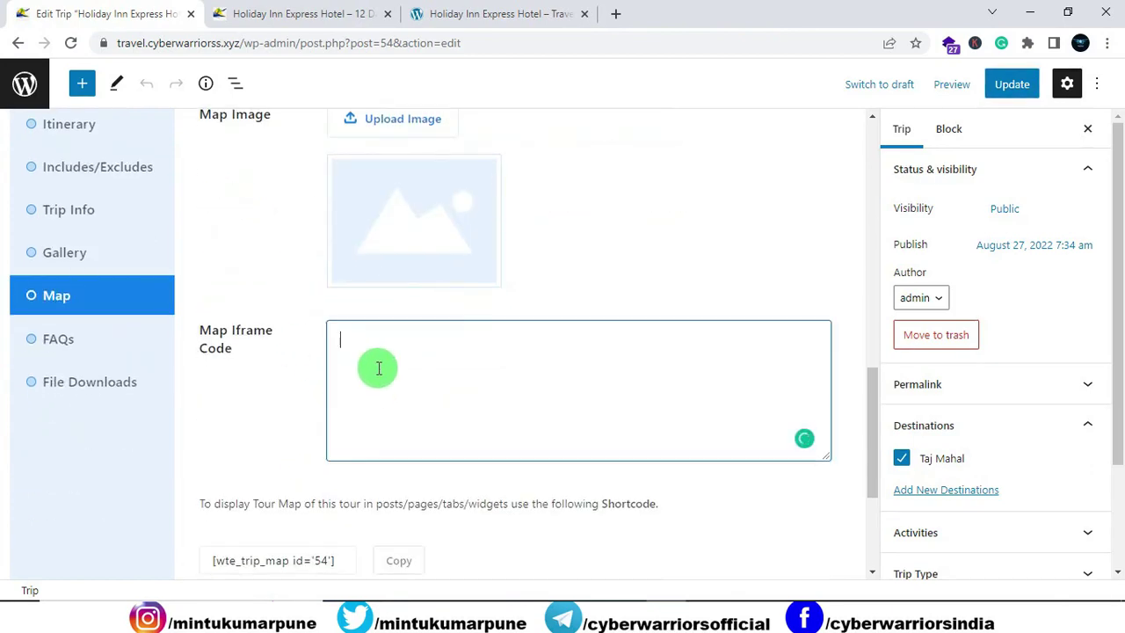
key("ctrl+v")
scroll(694, 448, "down", 3)
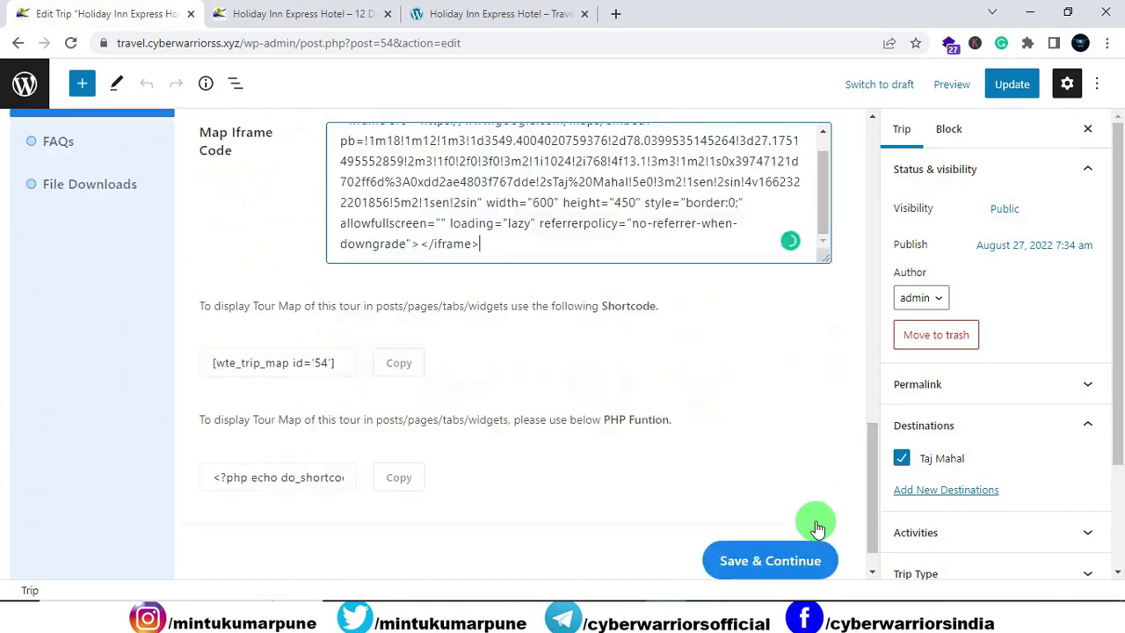
left_click(780, 536)
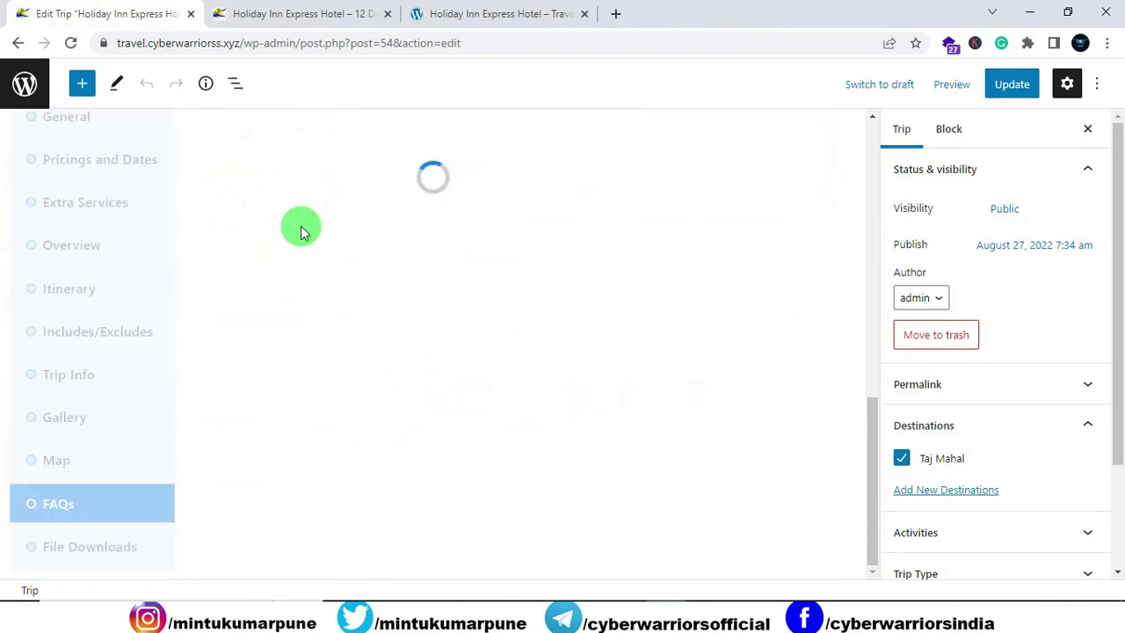
Step: Reload the published Holiday Inn Express Hotel trip page and check its content sections and enquiry form
left_click(290, 18)
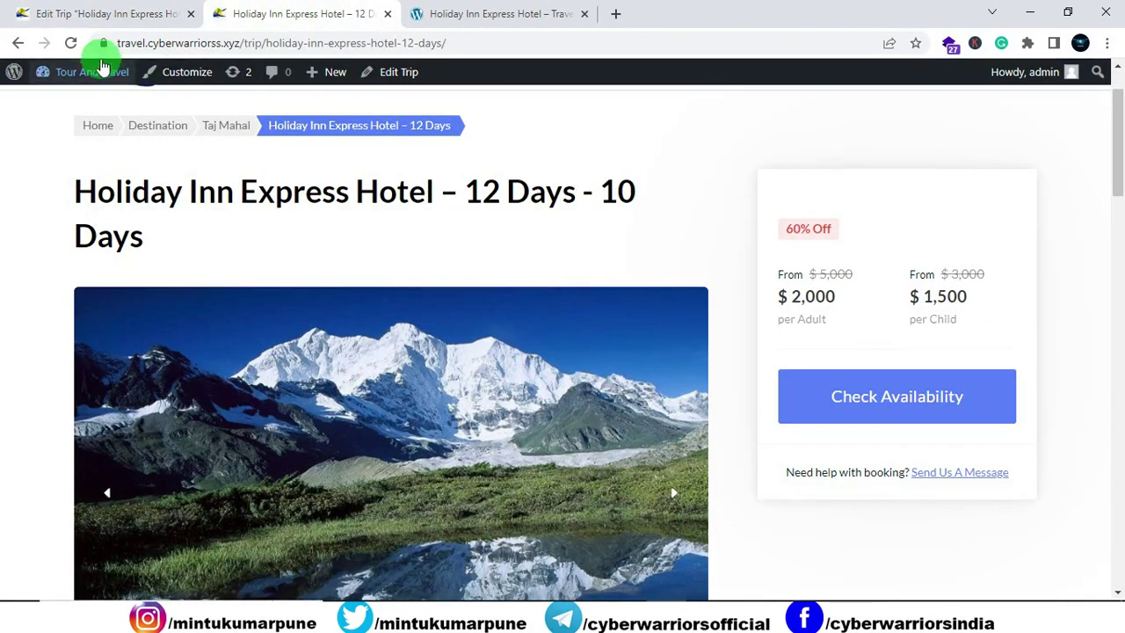
left_click(70, 42)
scroll(193, 187, "down", 6)
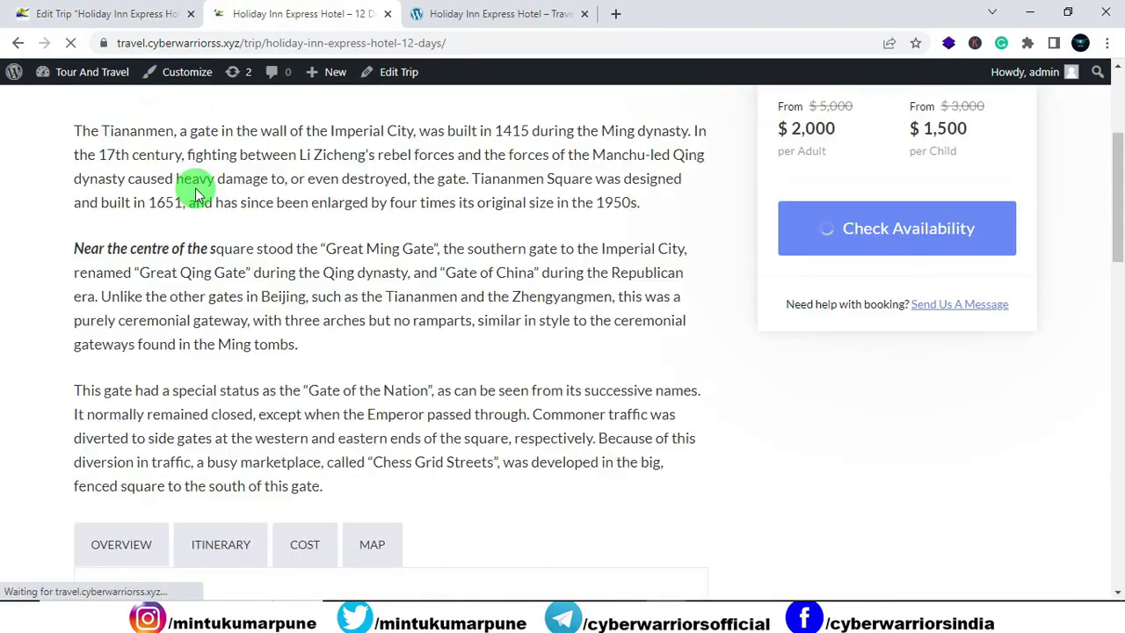
scroll(211, 220, "down", 10)
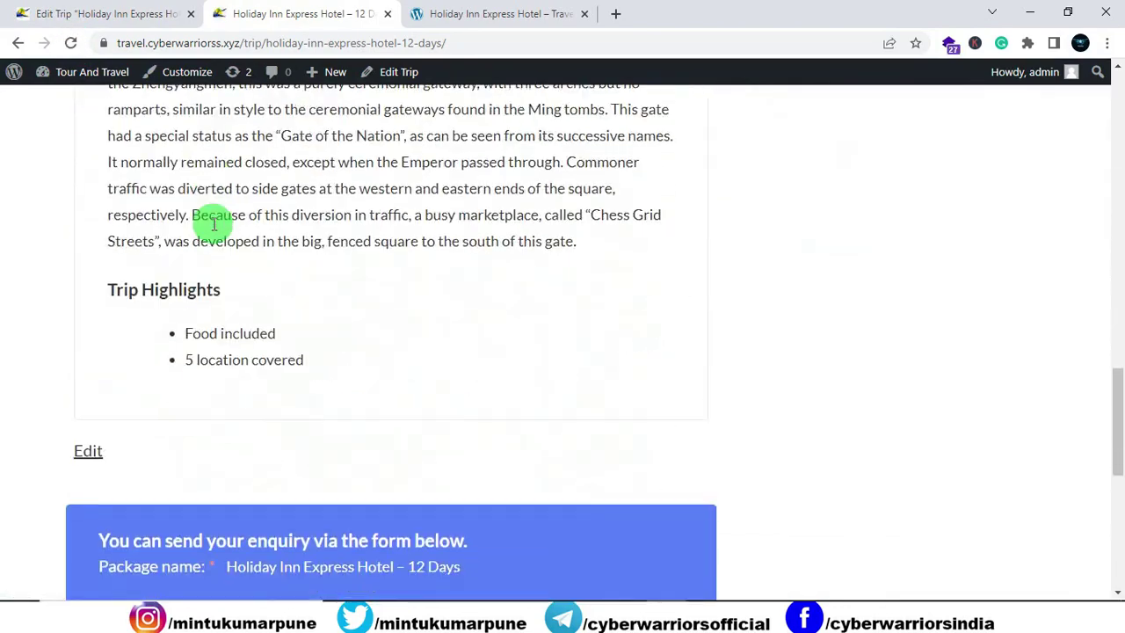
scroll(213, 225, "down", 6)
scroll(736, 319, "up", 15)
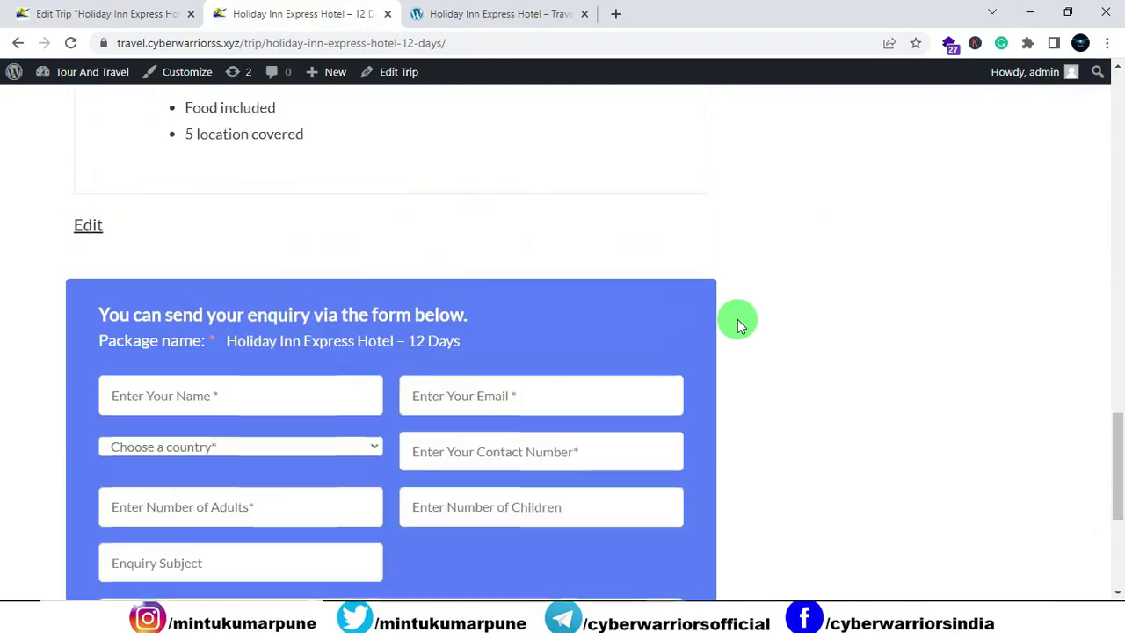
scroll(634, 237, "down", 1)
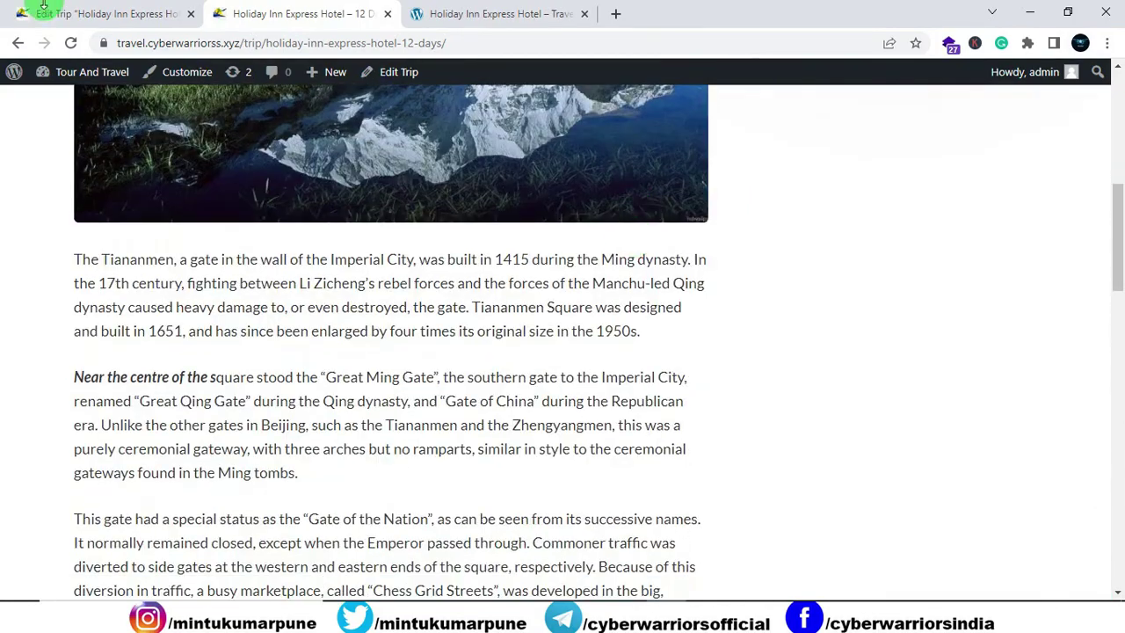
Step: Reopen the trip's Map settings in the editor and copy the tour map shortcode [wte_trip_map id='54']
left_click(40, 11)
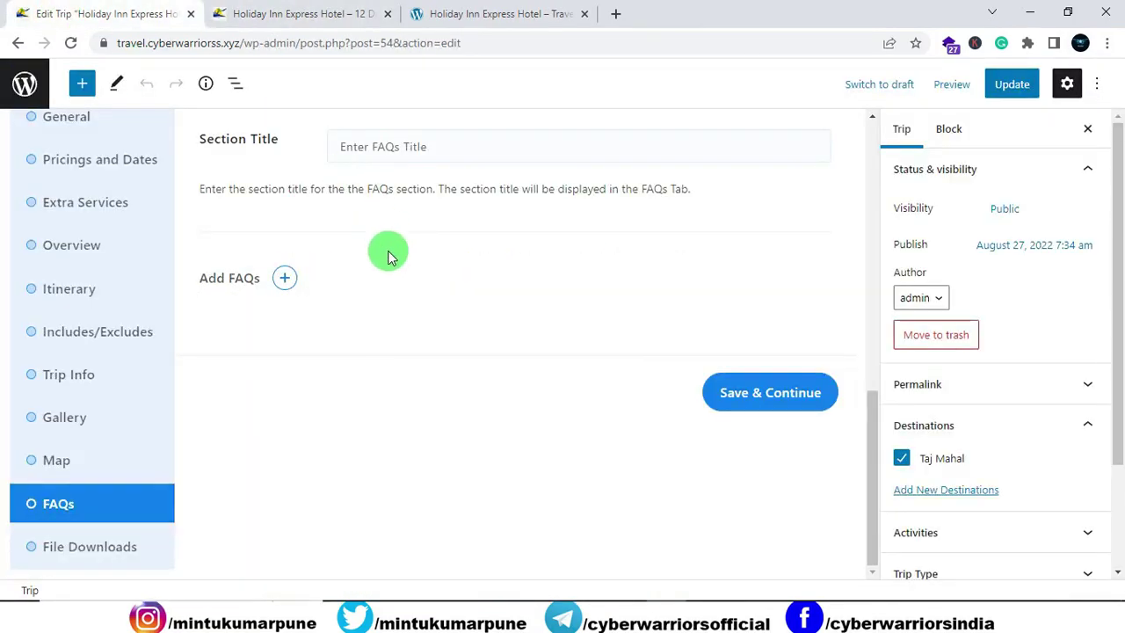
scroll(389, 251, "up", 3)
scroll(390, 252, "down", 3)
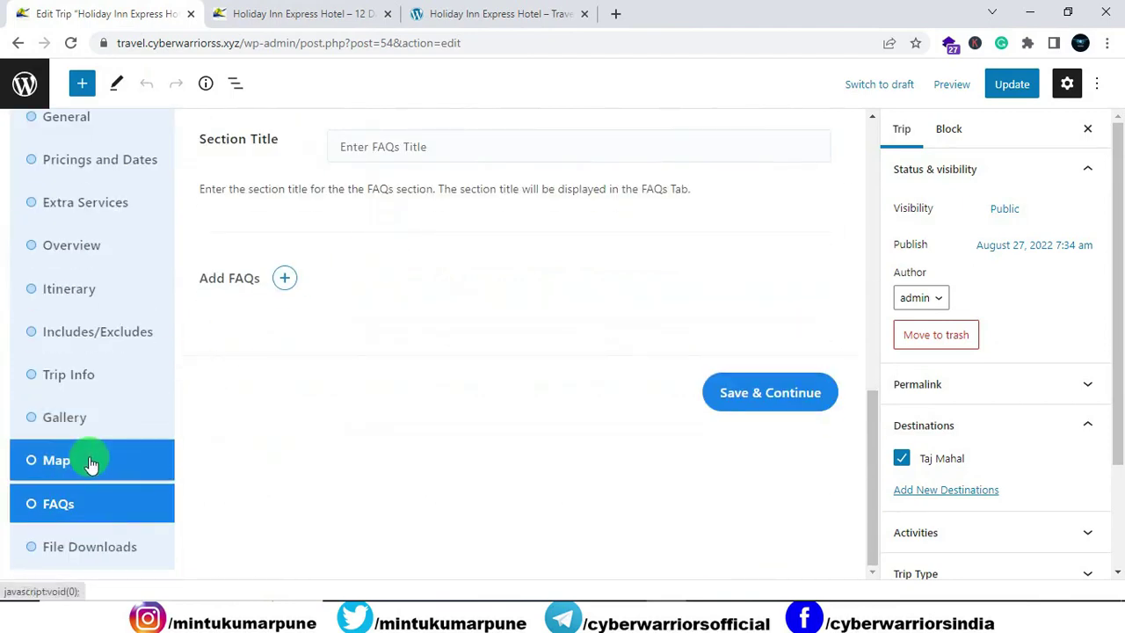
left_click(92, 464)
scroll(283, 427, "down", 1)
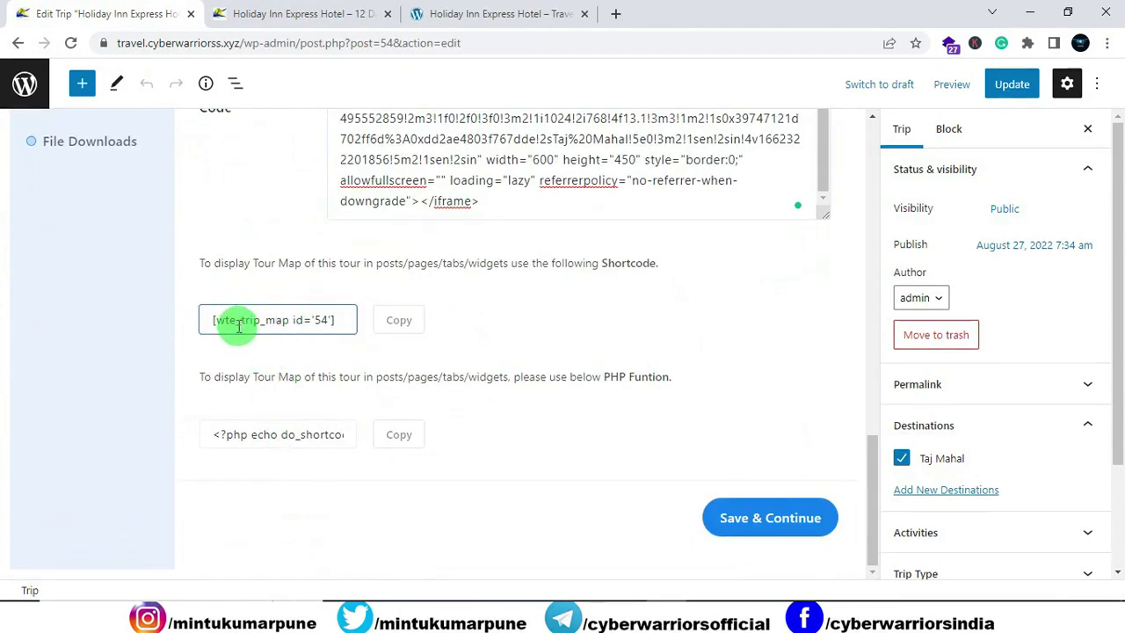
left_click(398, 320)
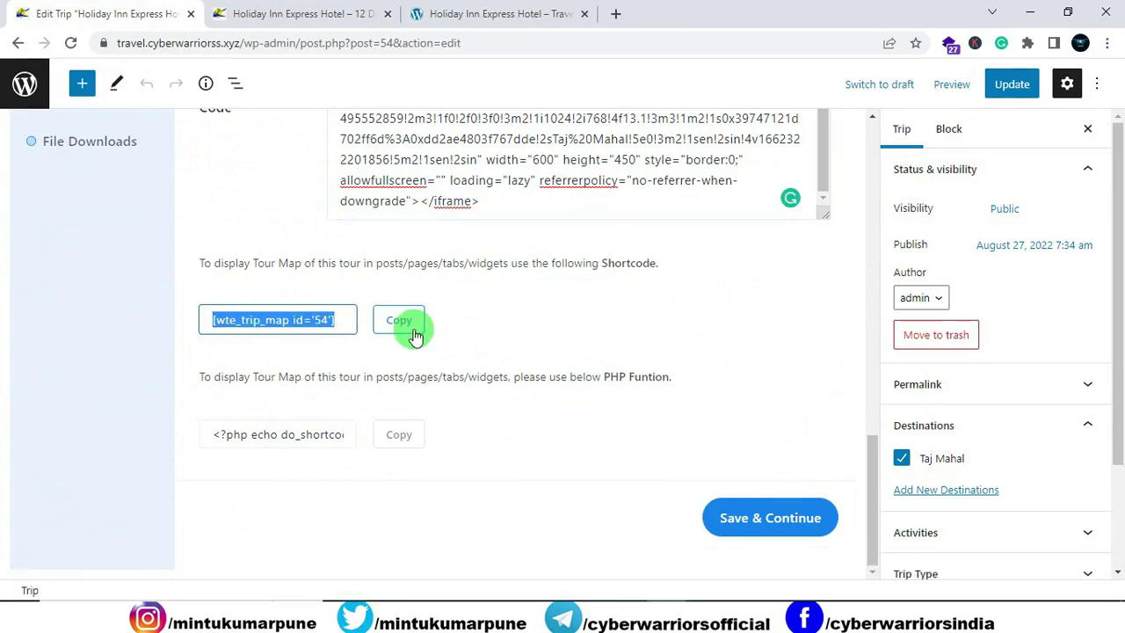
Step: Insert the copied map shortcode as a new block after the description paragraph ending "found in the Ming tombs."
left_click(360, 14)
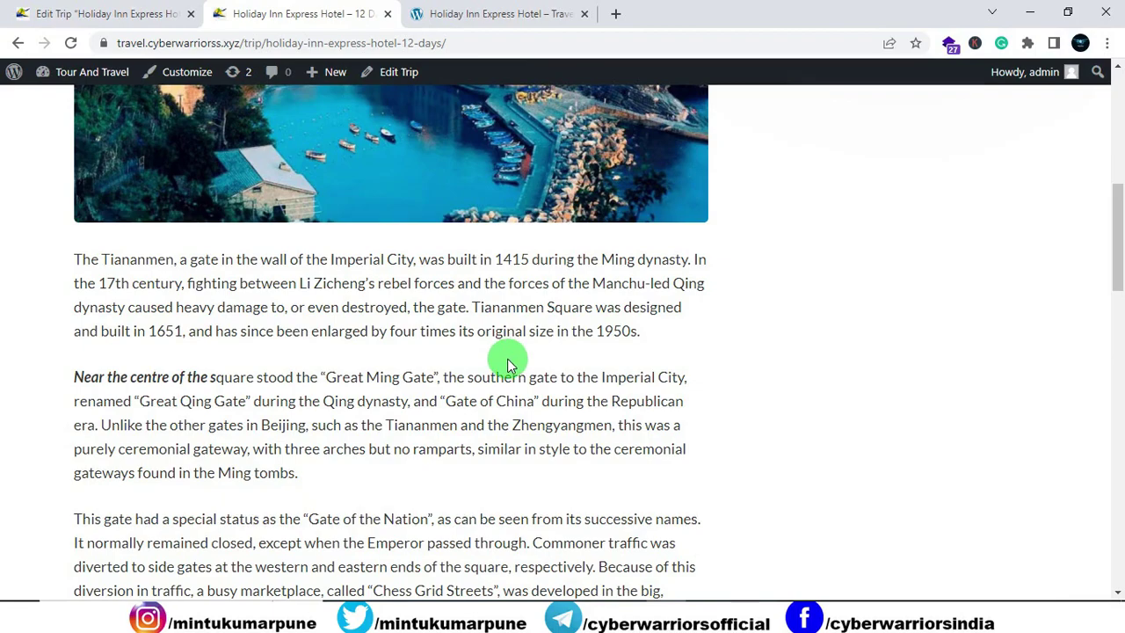
scroll(507, 364, "up", 3)
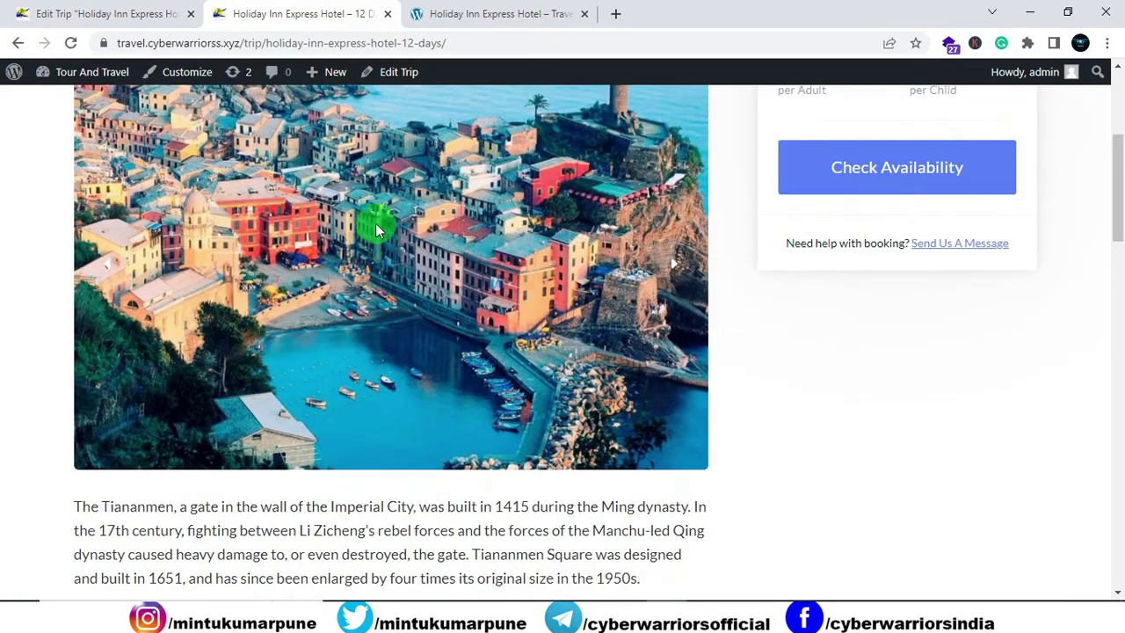
scroll(340, 242, "down", 5)
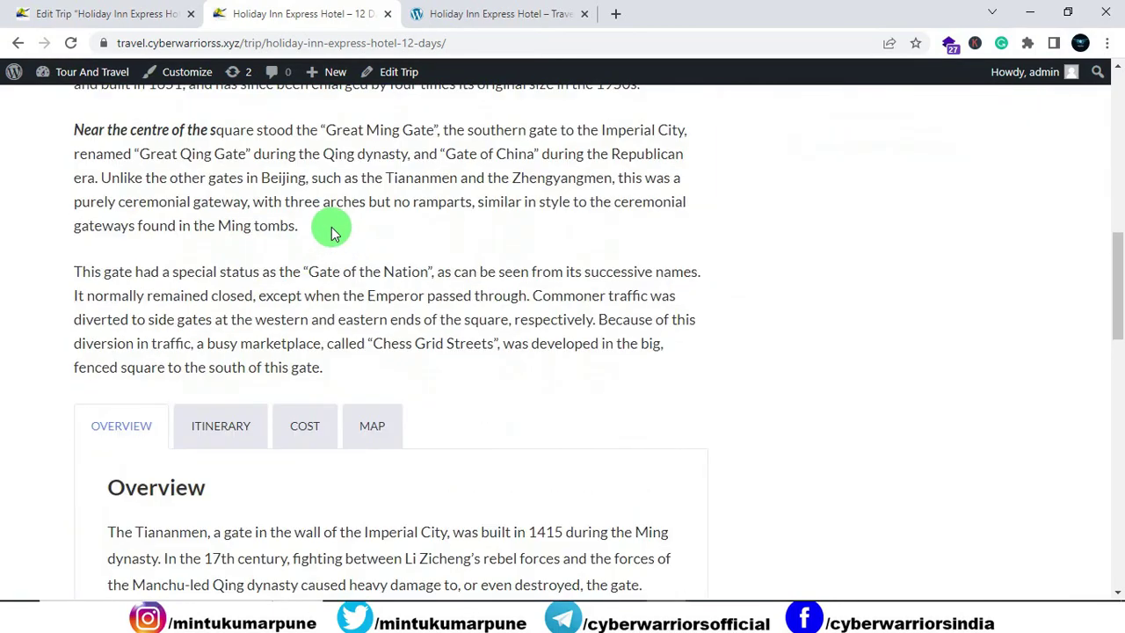
scroll(331, 230, "down", 12)
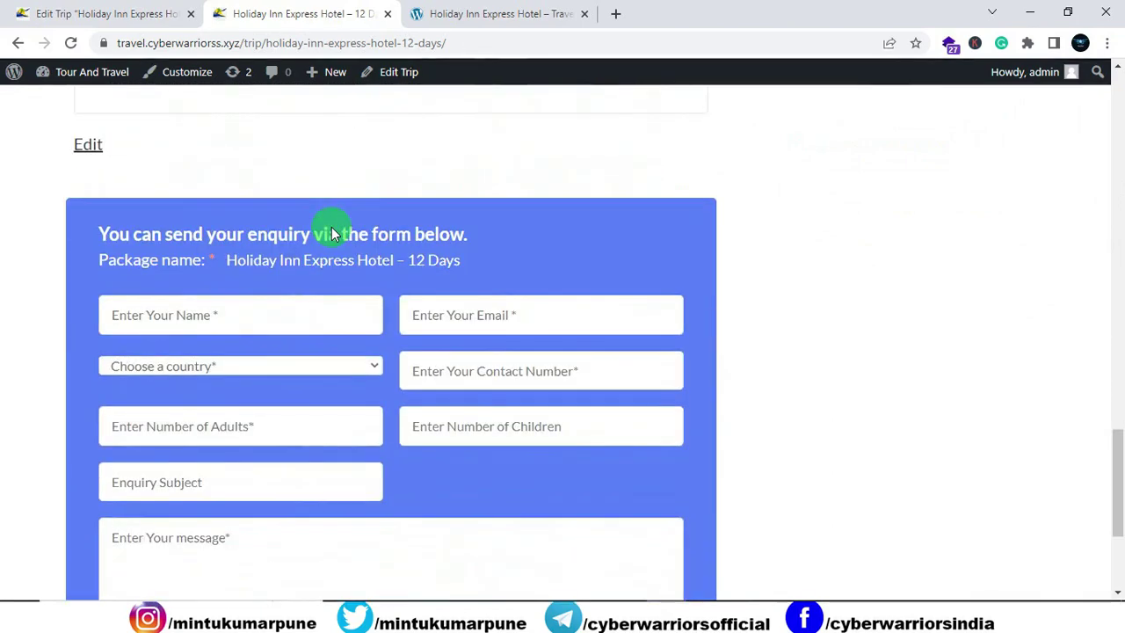
scroll(239, 143, "up", 5)
left_click(82, 14)
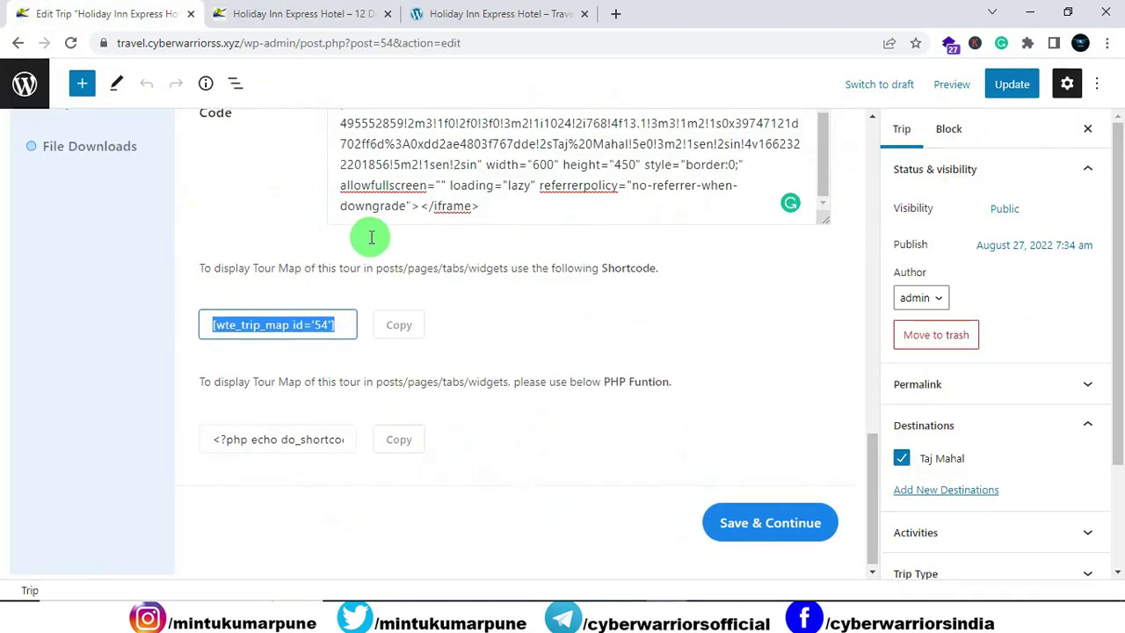
scroll(370, 246, "up", 4)
scroll(367, 242, "up", 7)
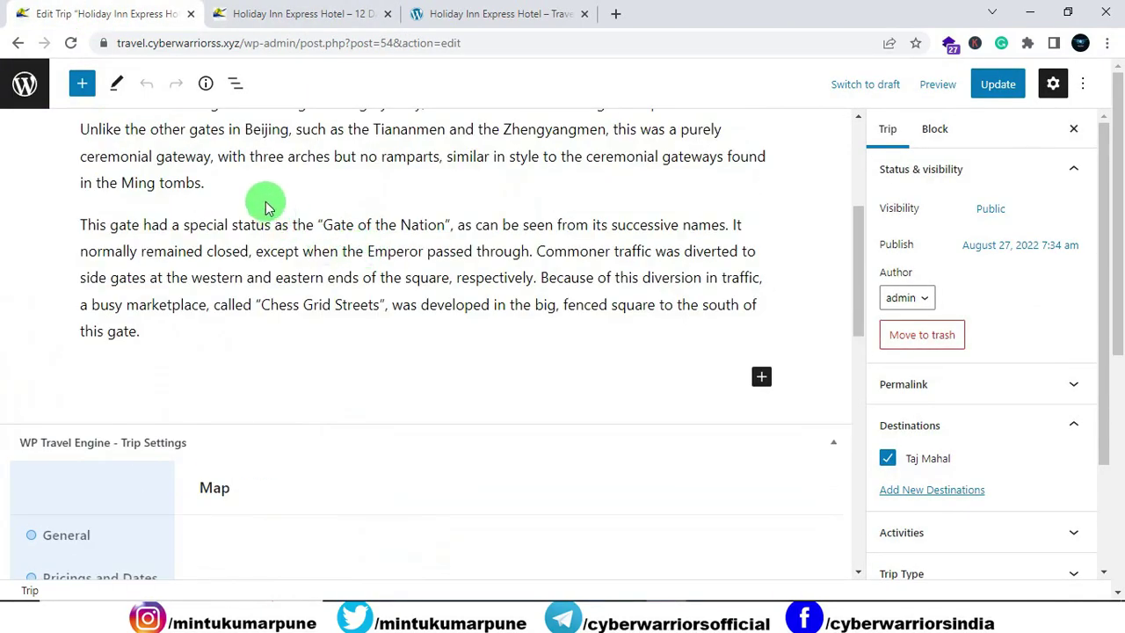
left_click(259, 186)
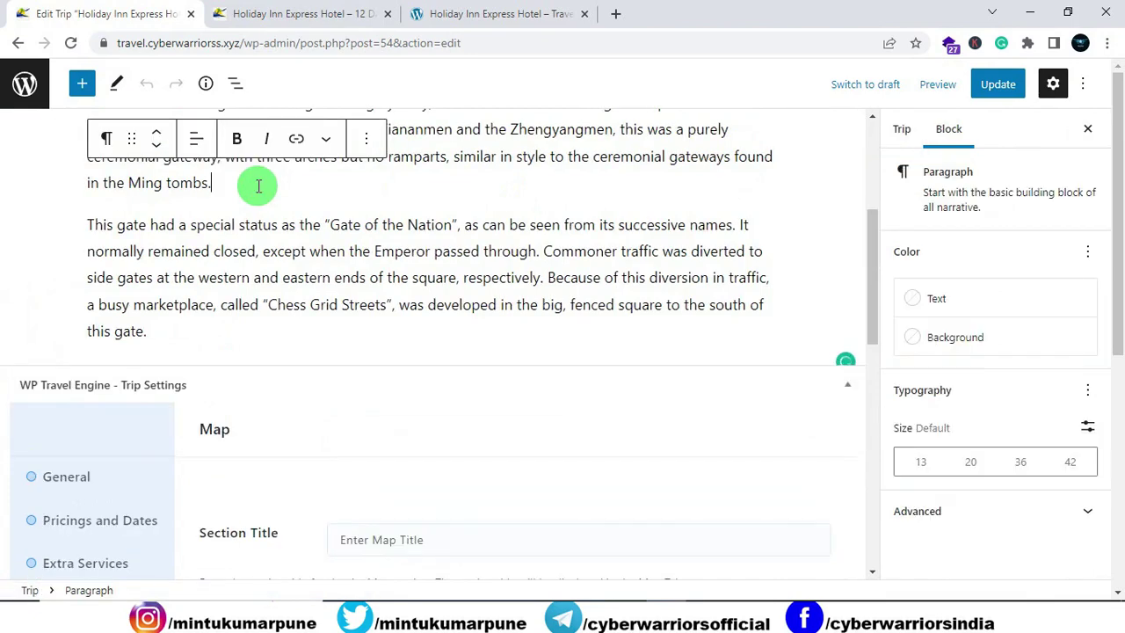
key("Return")
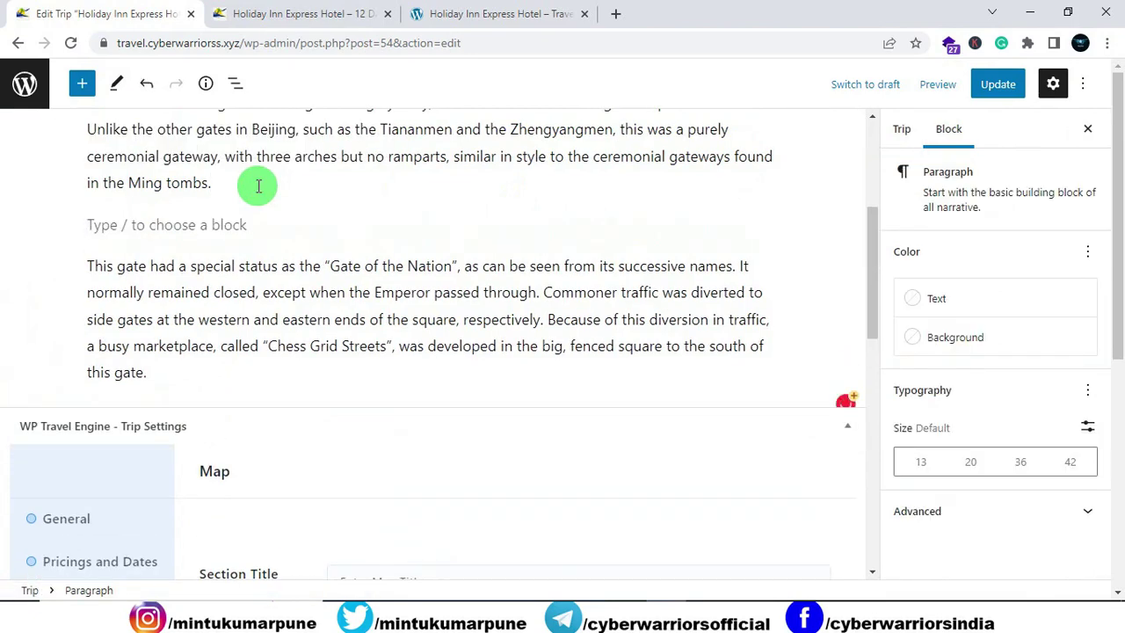
key("ctrl+v")
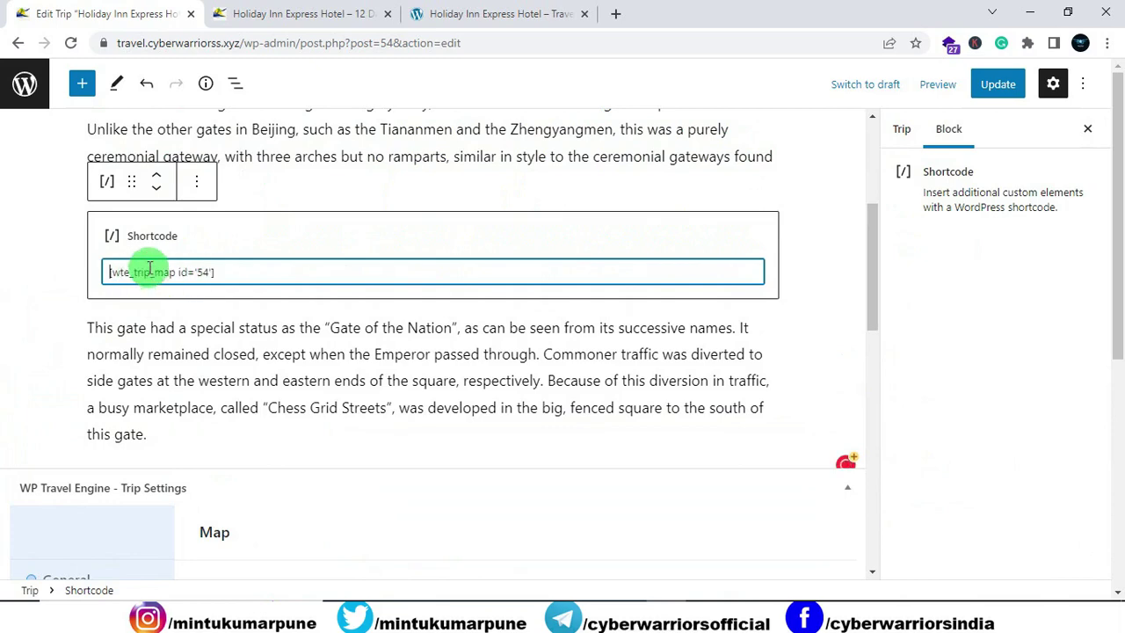
Step: Update the Holiday Inn Express Hotel trip and reload its published page
scroll(799, 352, "down", 10)
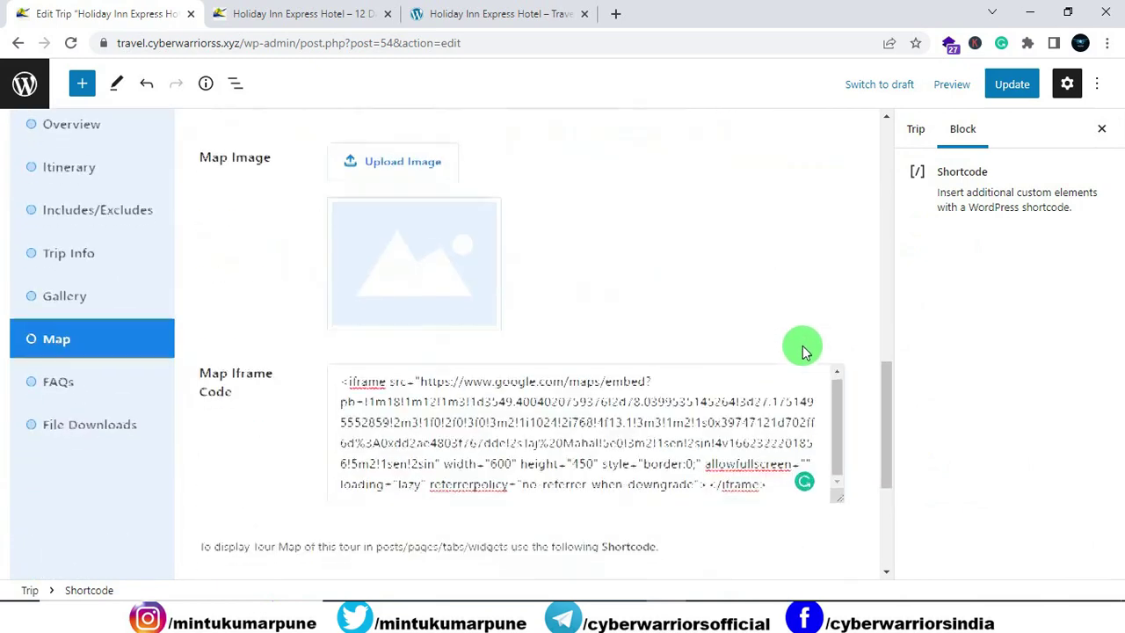
left_click(1011, 84)
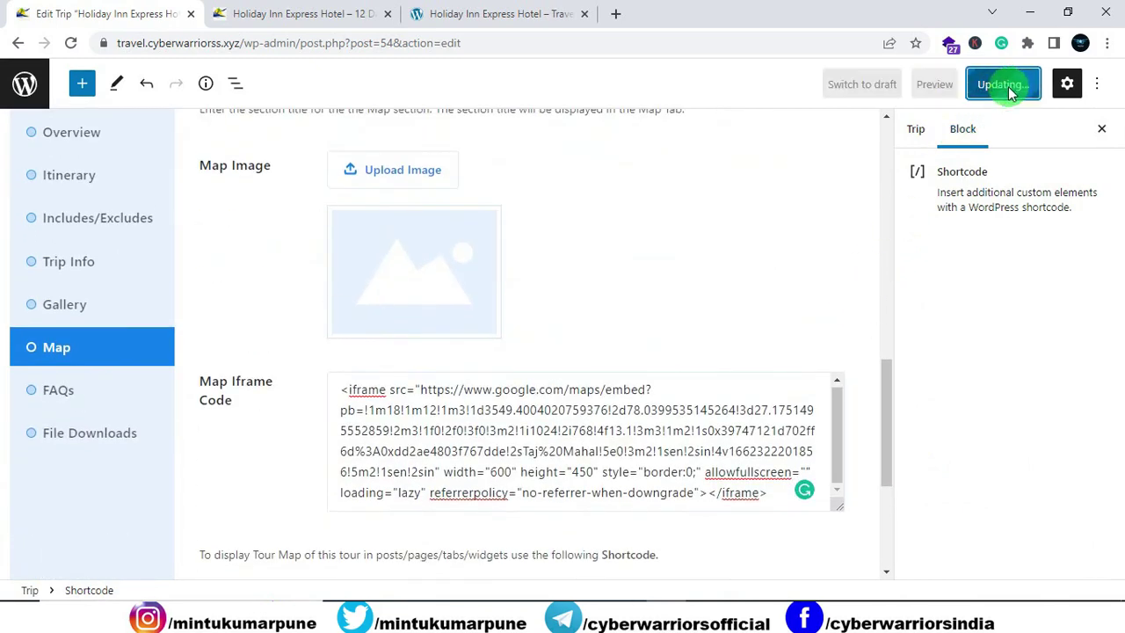
left_click(296, 13)
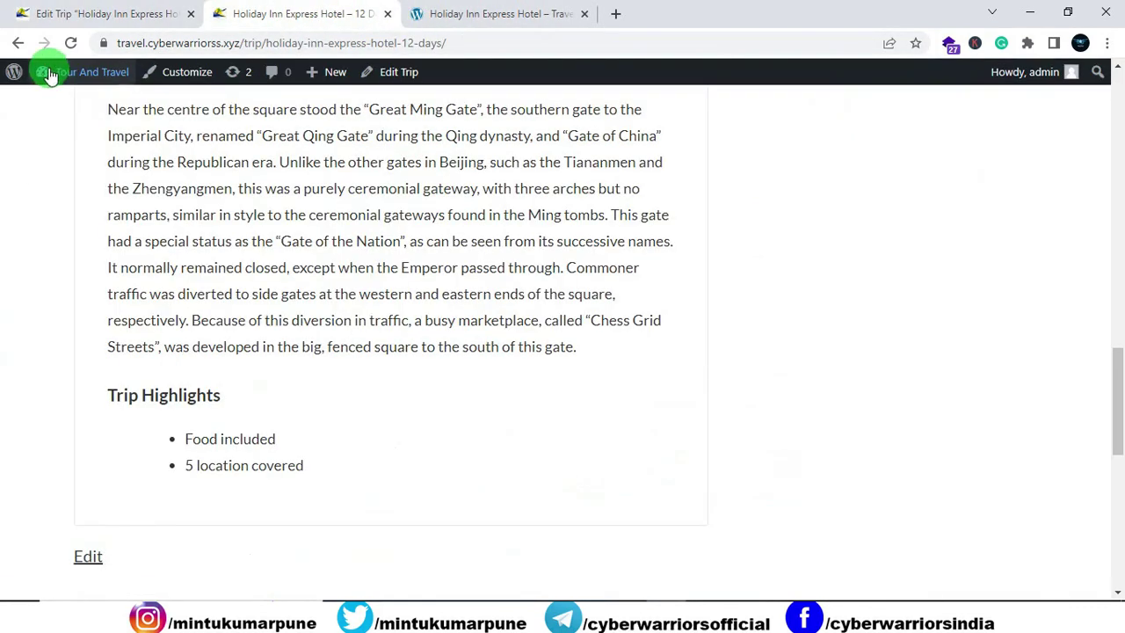
left_click(71, 44)
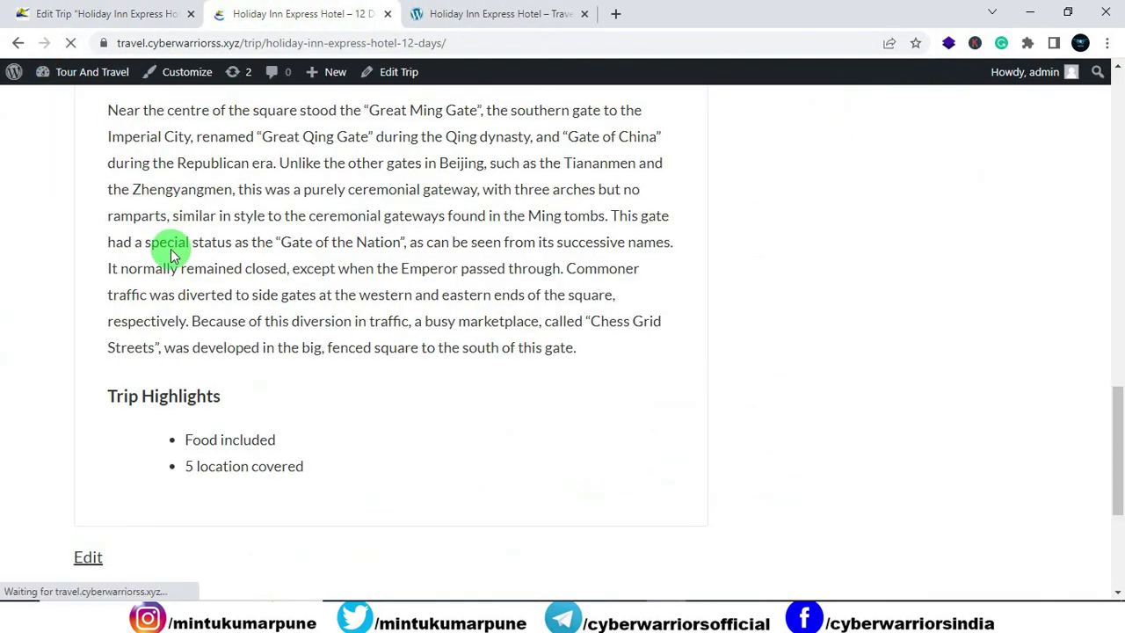
Step: Check the Taj Mahal map in the published description, including its satellite view, and the one in the trip's Map section
scroll(131, 253, "up", 5)
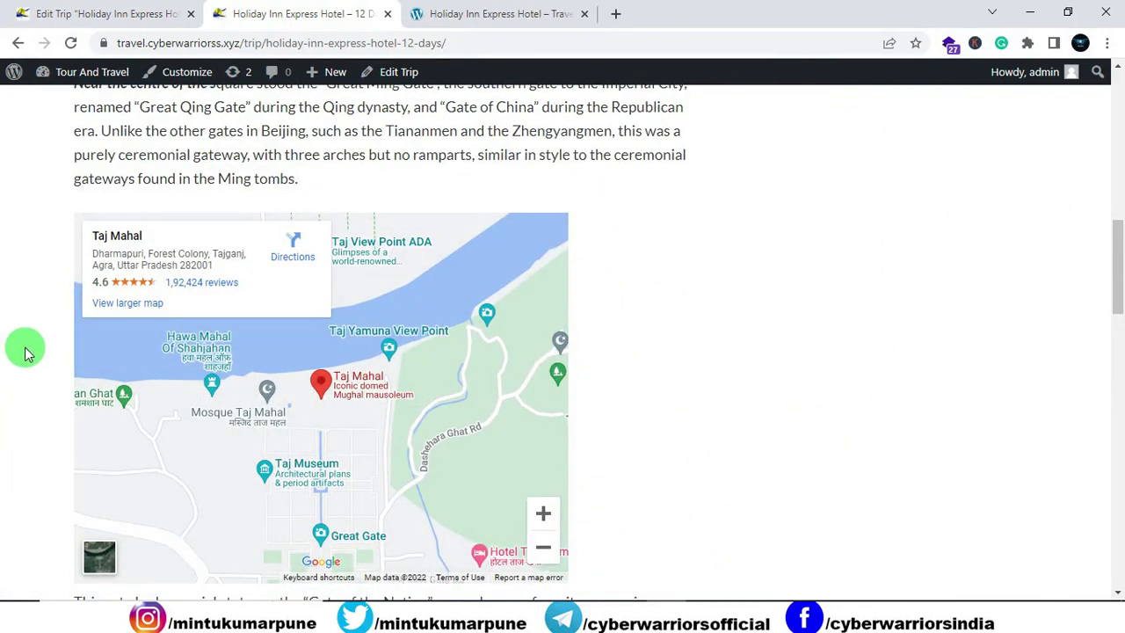
scroll(24, 351, "up", 7)
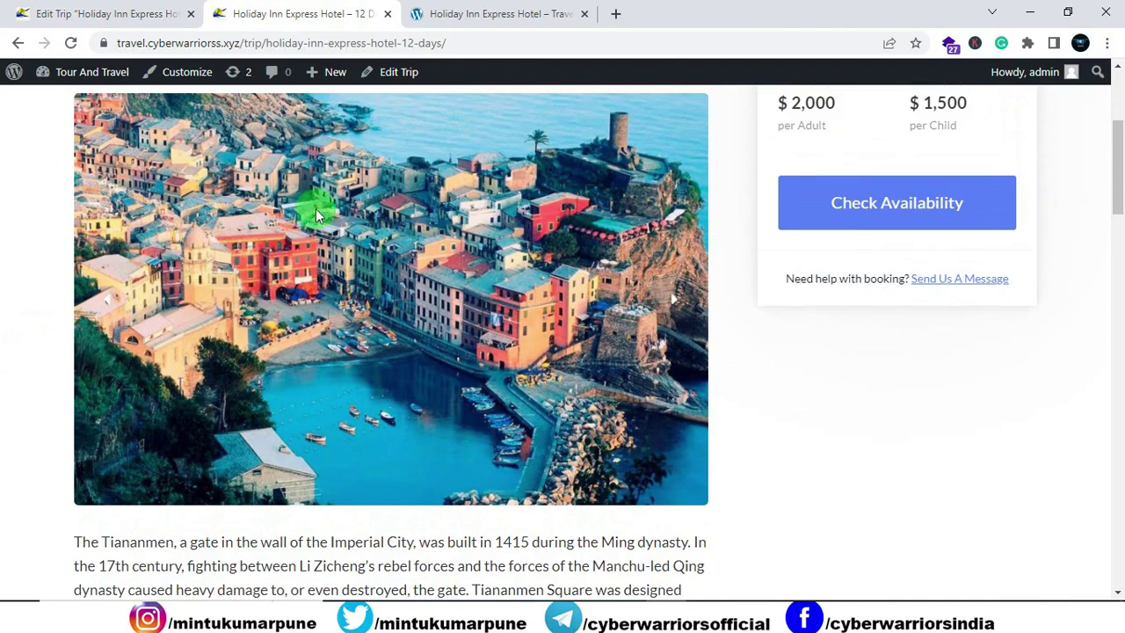
scroll(627, 308, "down", 9)
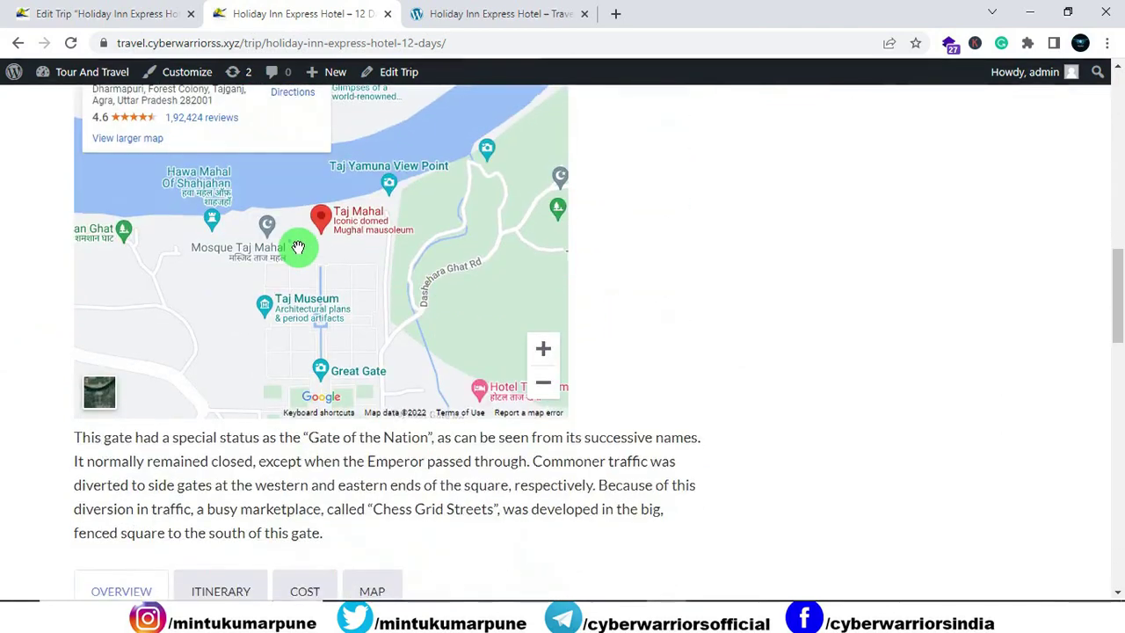
scroll(298, 247, "up", 1)
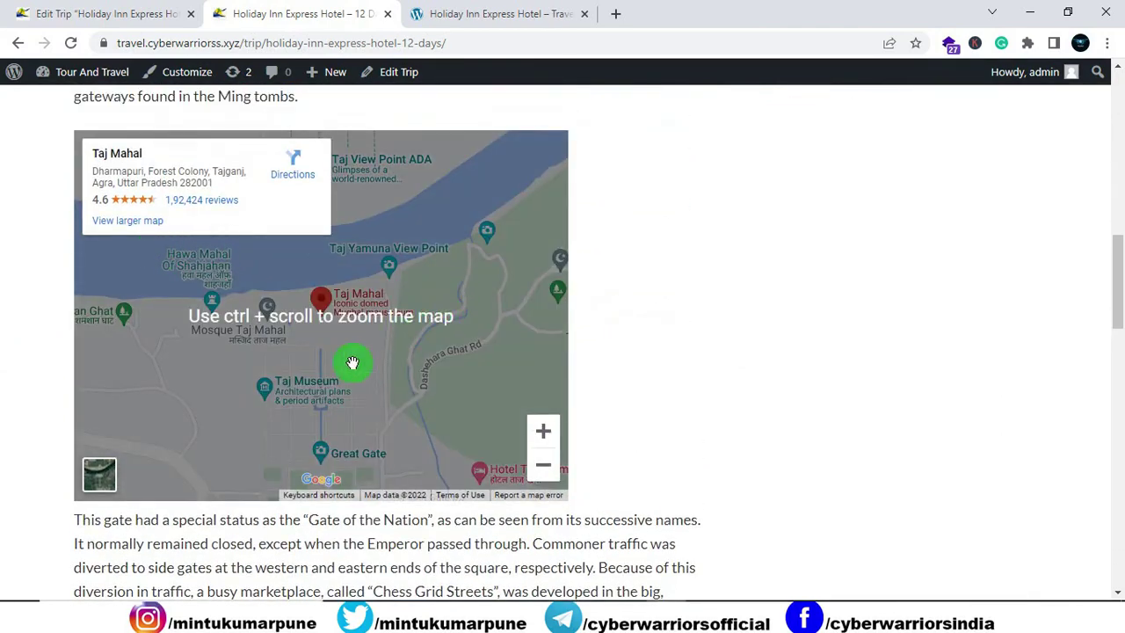
left_click(98, 474)
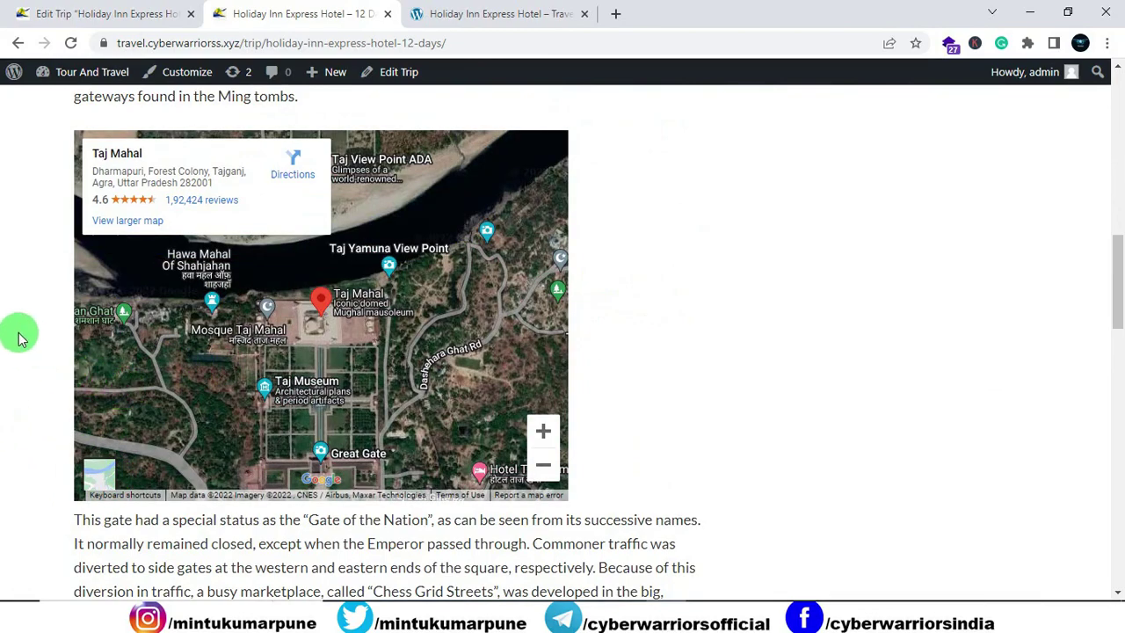
scroll(12, 334, "down", 5)
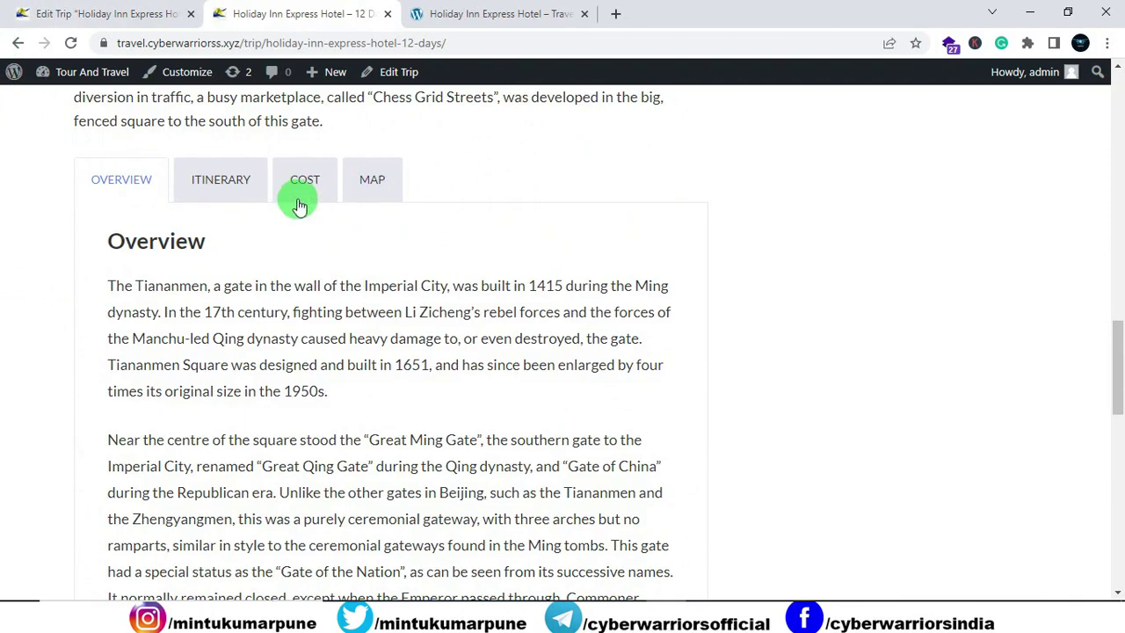
left_click(372, 185)
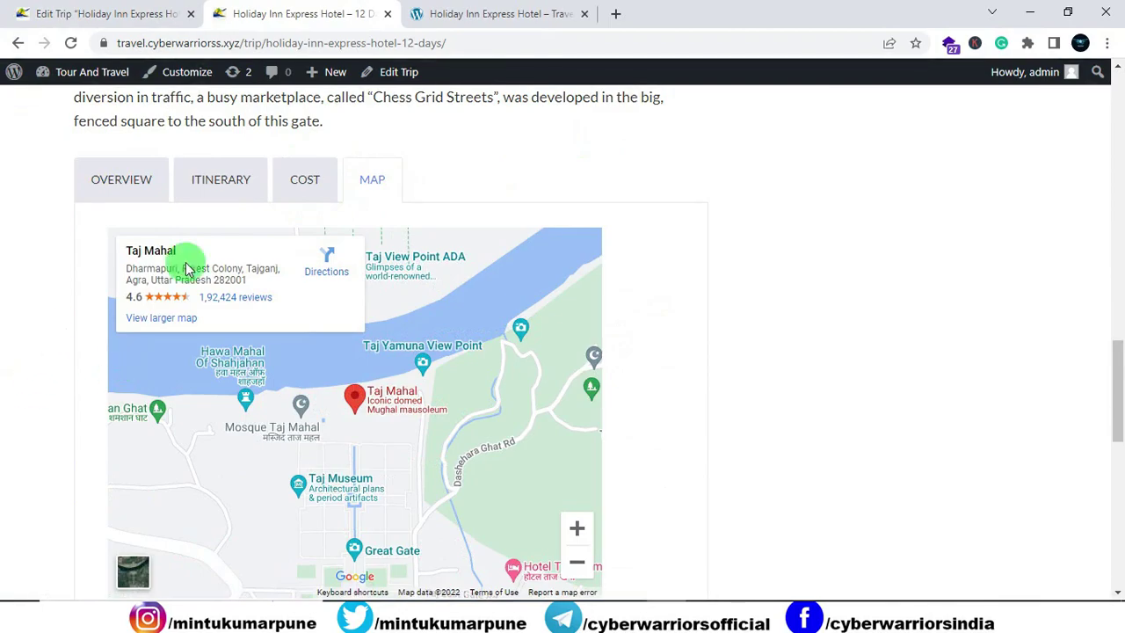
Step: Show the FAQs on the demo site's trip page and copy the heading "Frequently asked Questions"
left_click(502, 14)
scroll(435, 207, "down", 3)
scroll(439, 214, "down", 9)
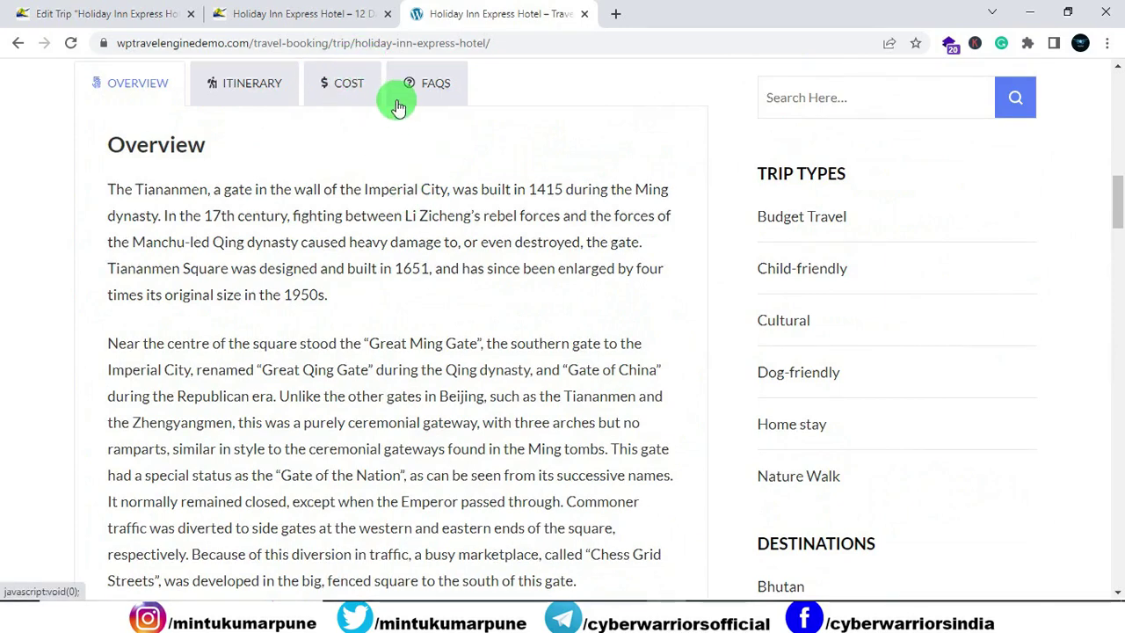
left_click(156, 19)
left_click(454, 18)
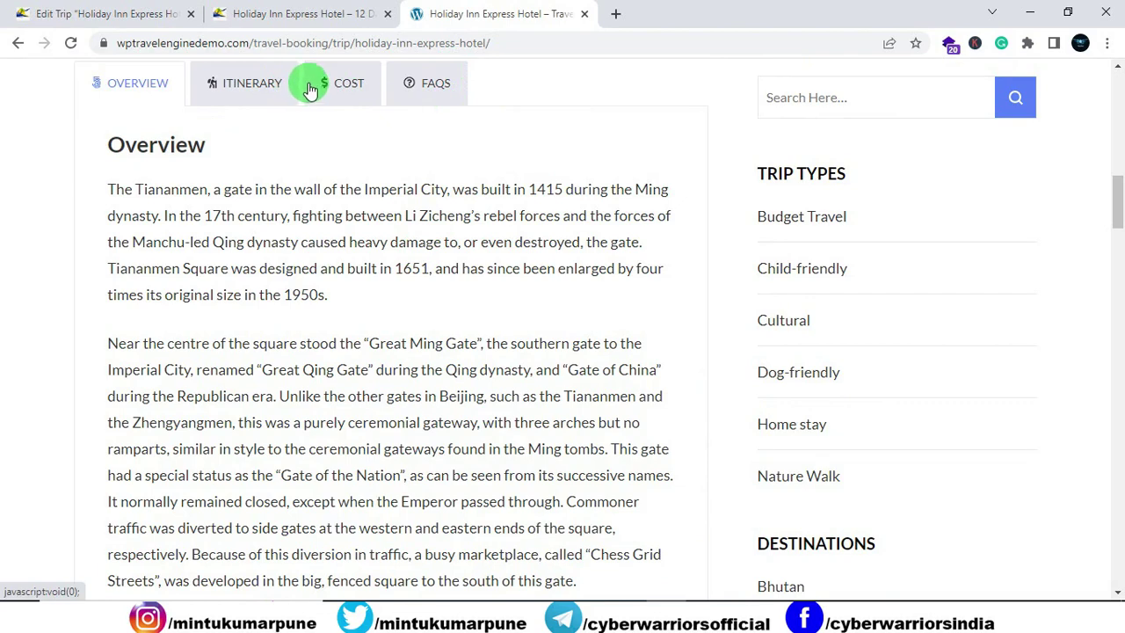
left_click(429, 86)
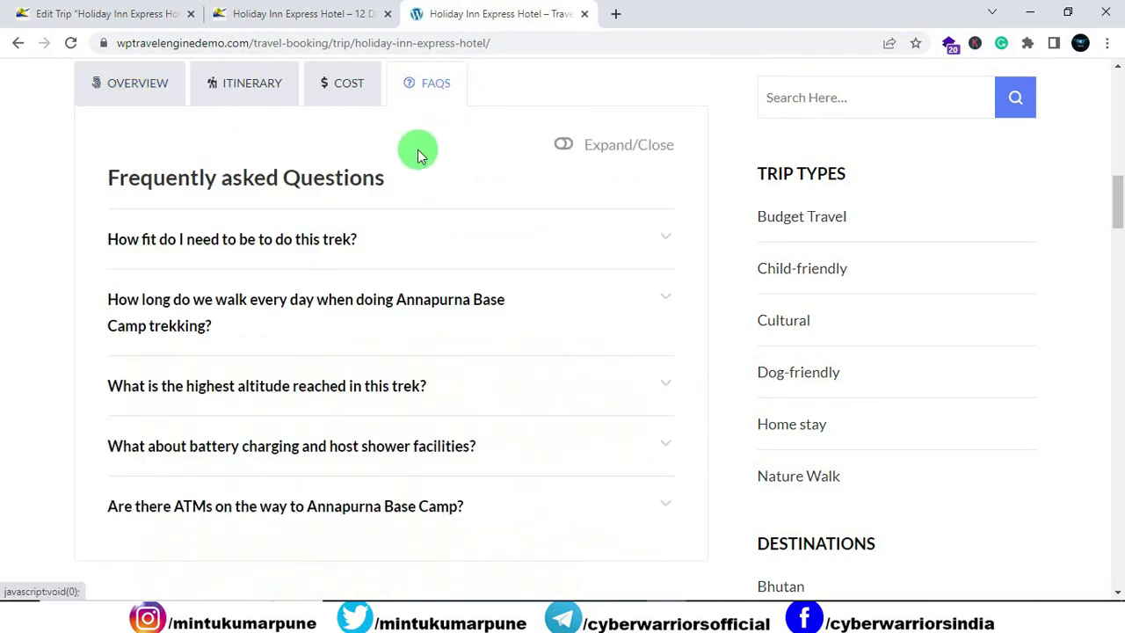
left_click_drag(399, 186, 105, 185)
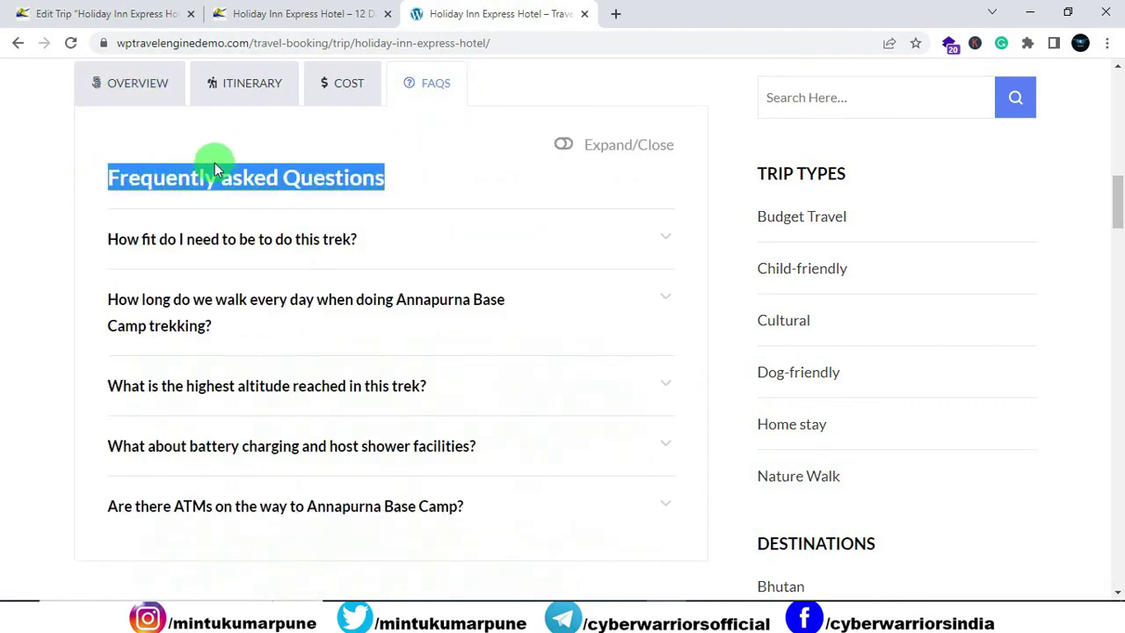
Step: Save the trip's Map section, continue to FAQs and set the section title to "Frequently asked Questions"
left_click(138, 19)
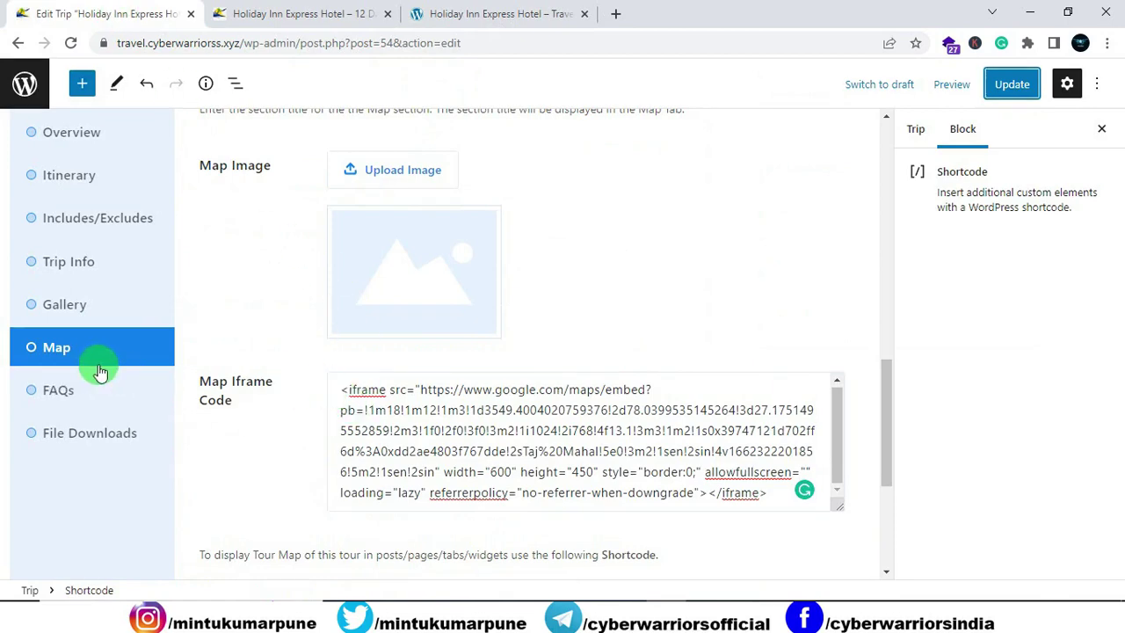
left_click(76, 393)
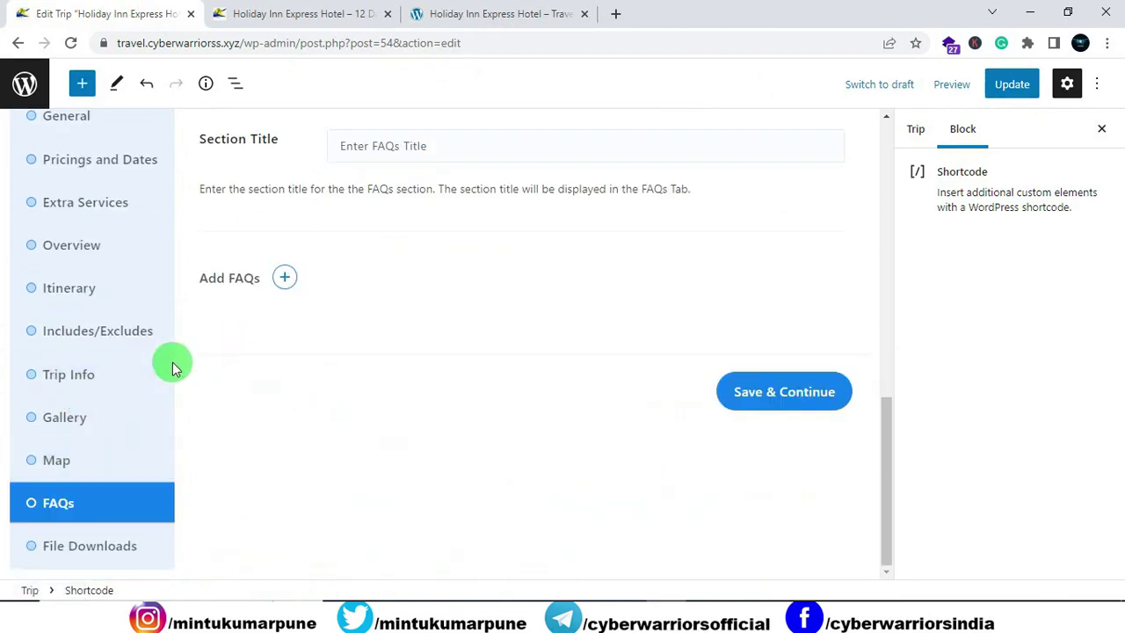
left_click(77, 461)
scroll(791, 444, "down", 5)
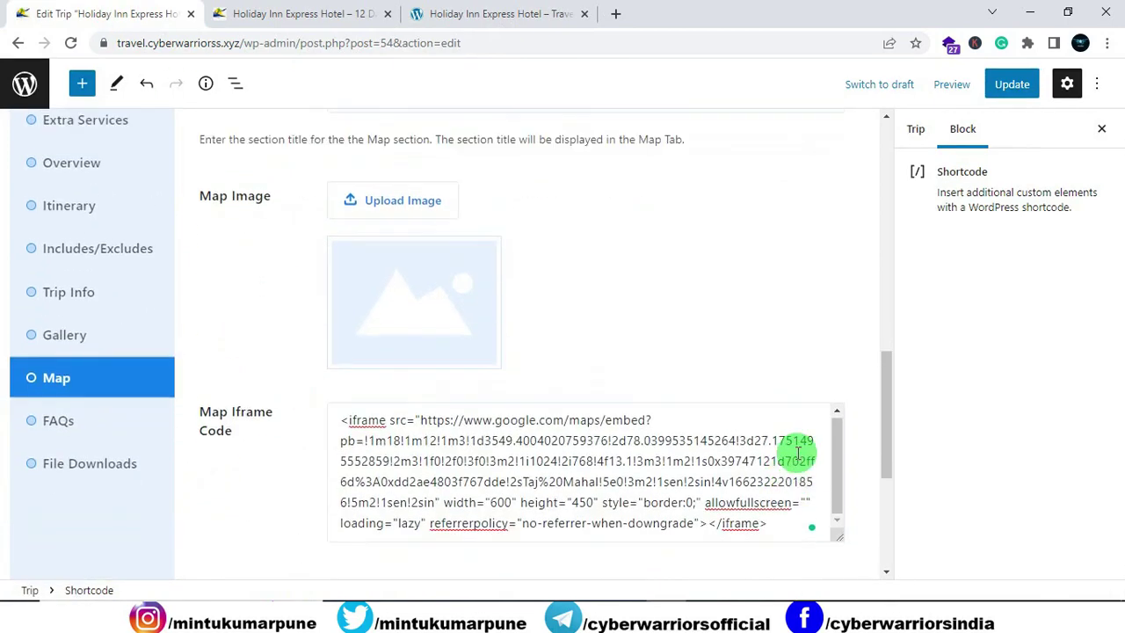
left_click(778, 519)
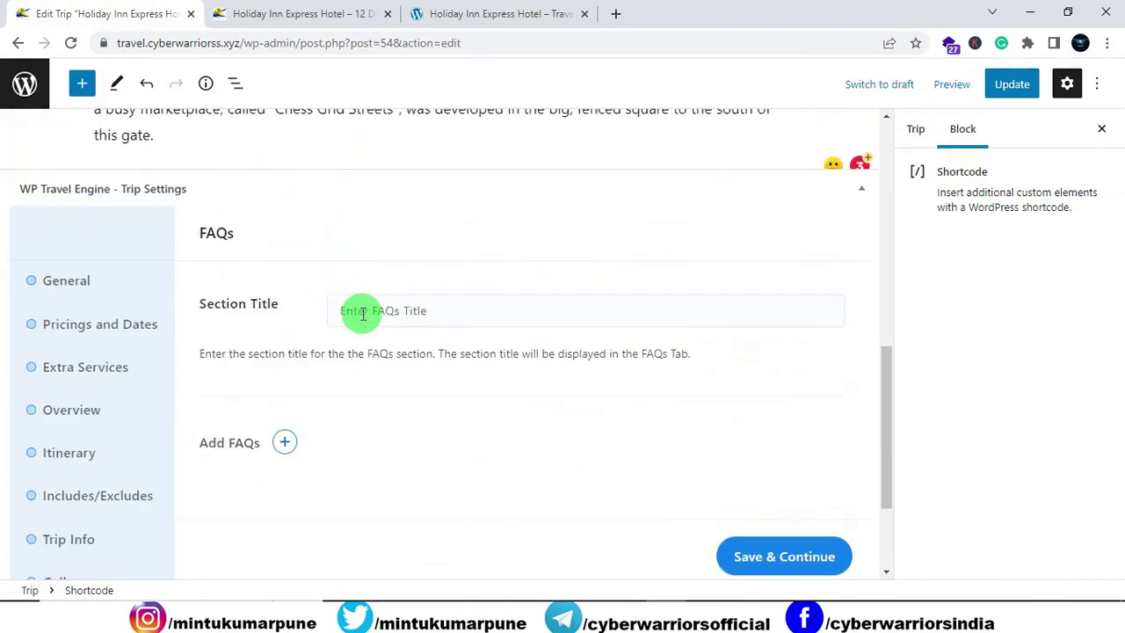
left_click(362, 314)
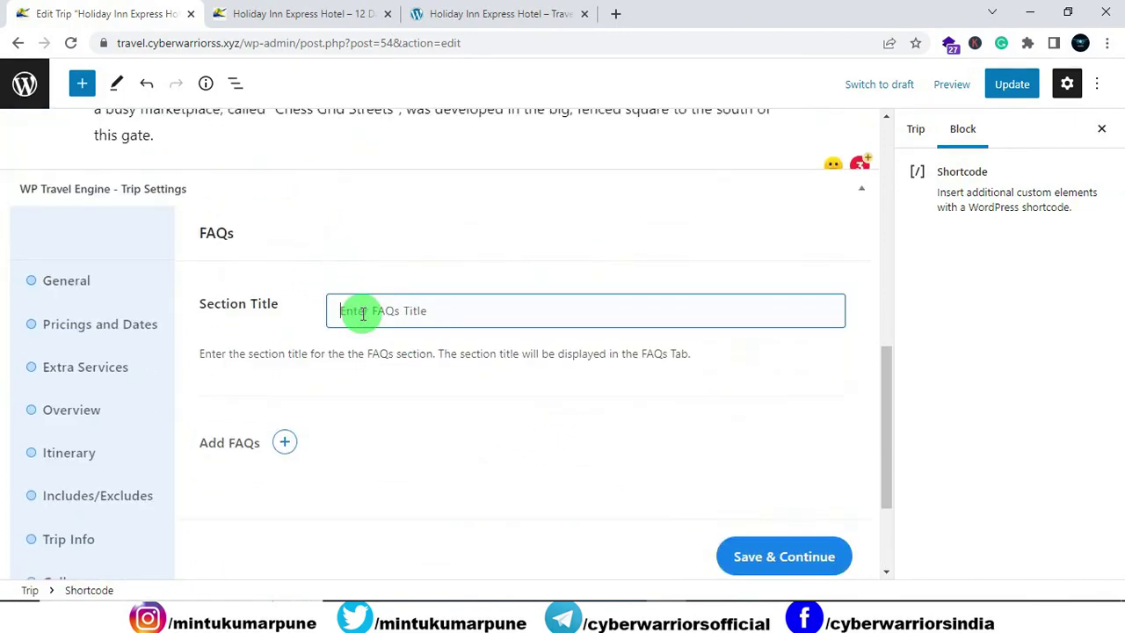
Step: Add an FAQ to the trip with the demo site's question "How fit do I need to be to do this trek?"
left_click(282, 450)
scroll(289, 442, "down", 2)
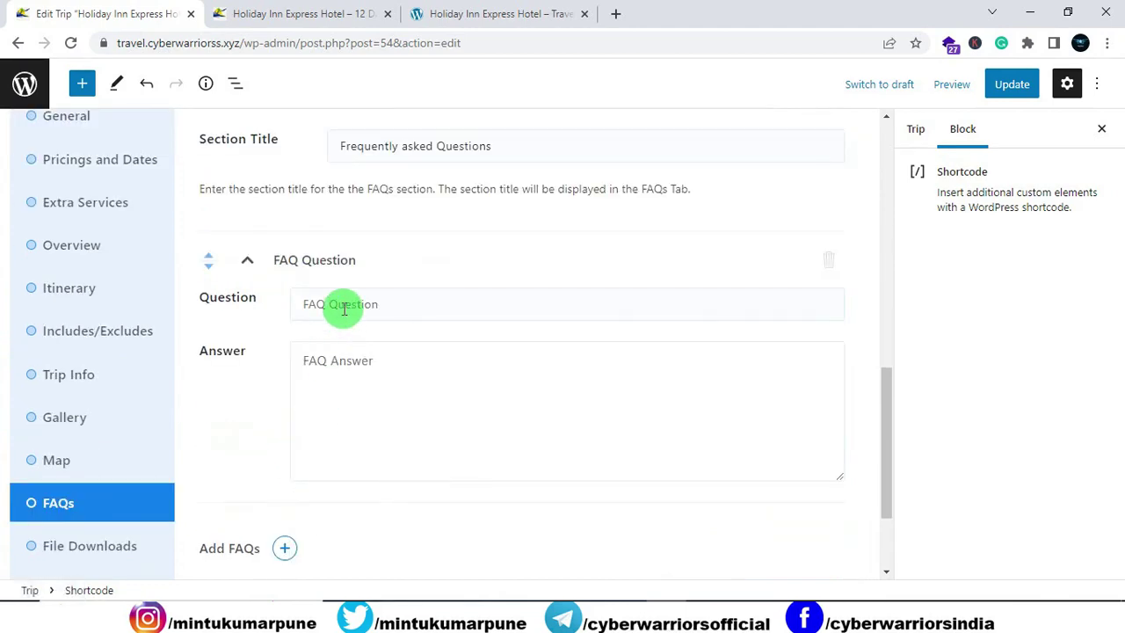
left_click(459, 13)
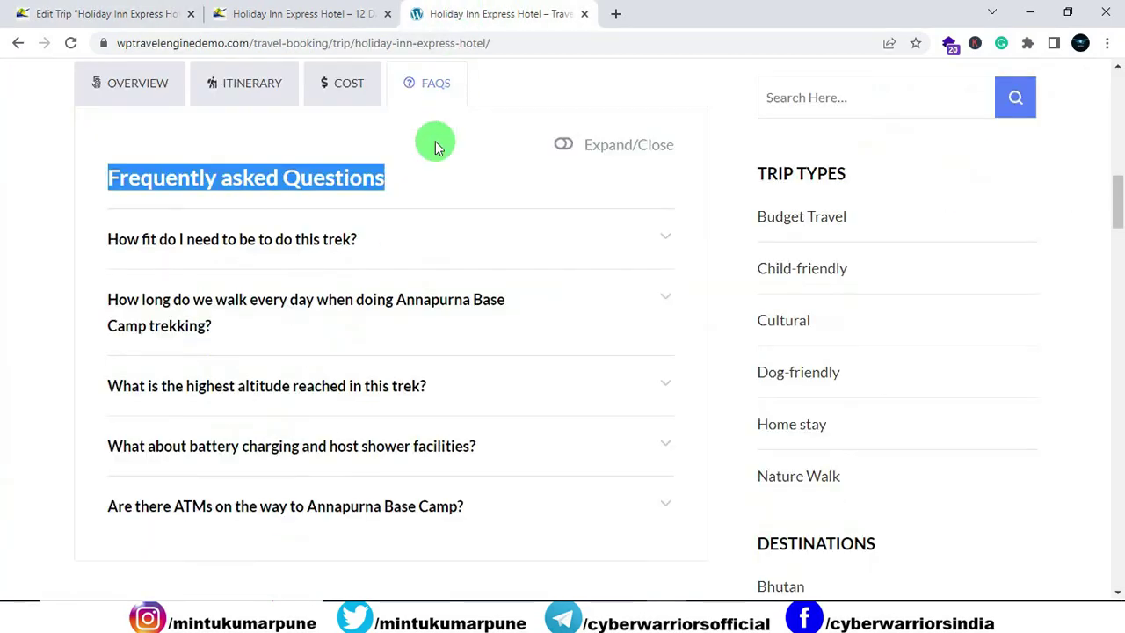
left_click(321, 252)
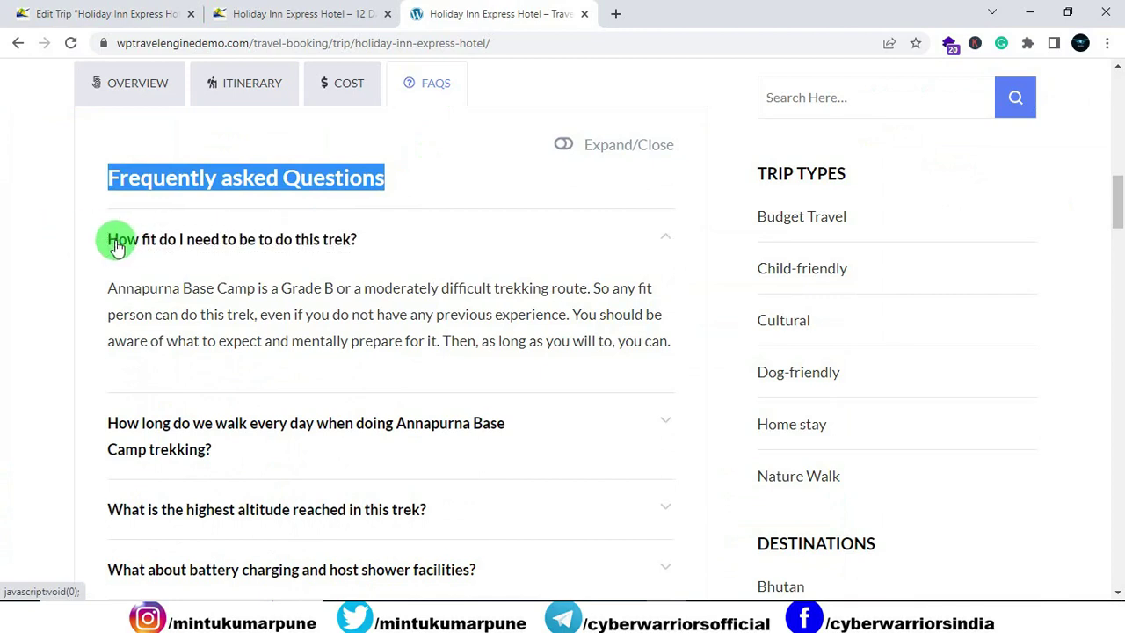
left_click_drag(106, 241, 342, 239)
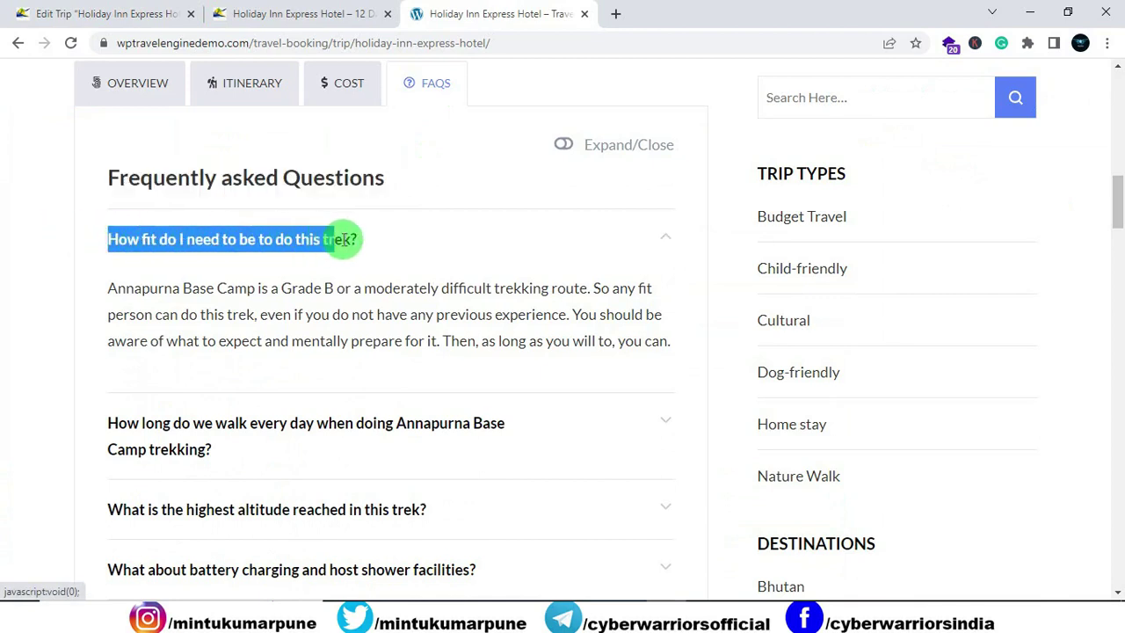
left_click(173, 14)
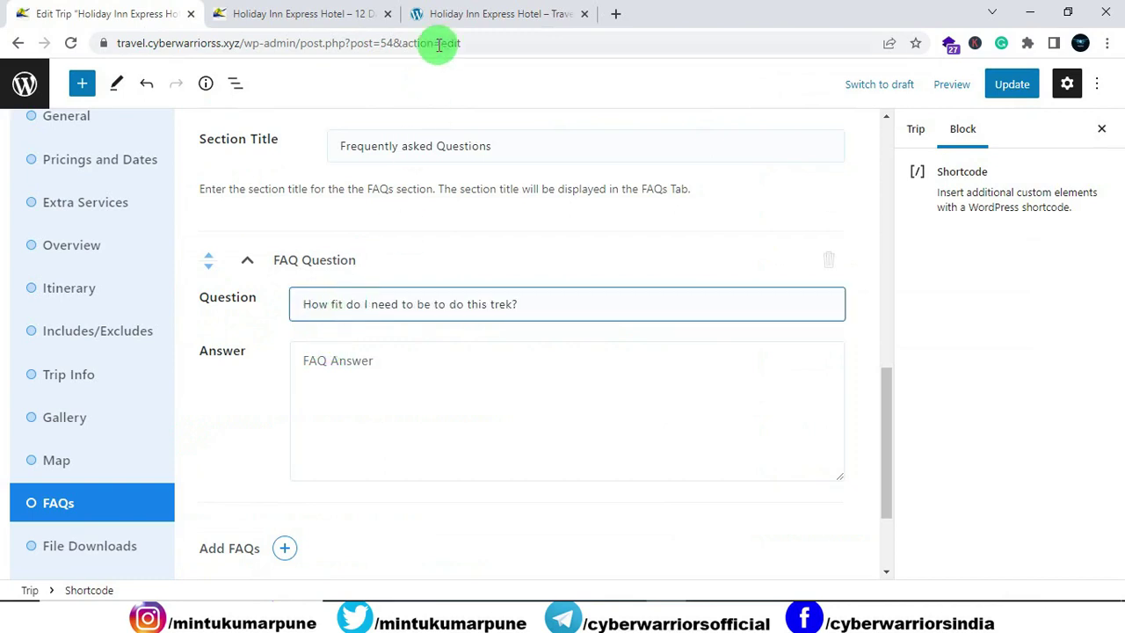
Step: Copy the demo site's answer about Annapurna Base Camp being a Grade B trekking route into the first FAQ's answer
left_click(436, 16)
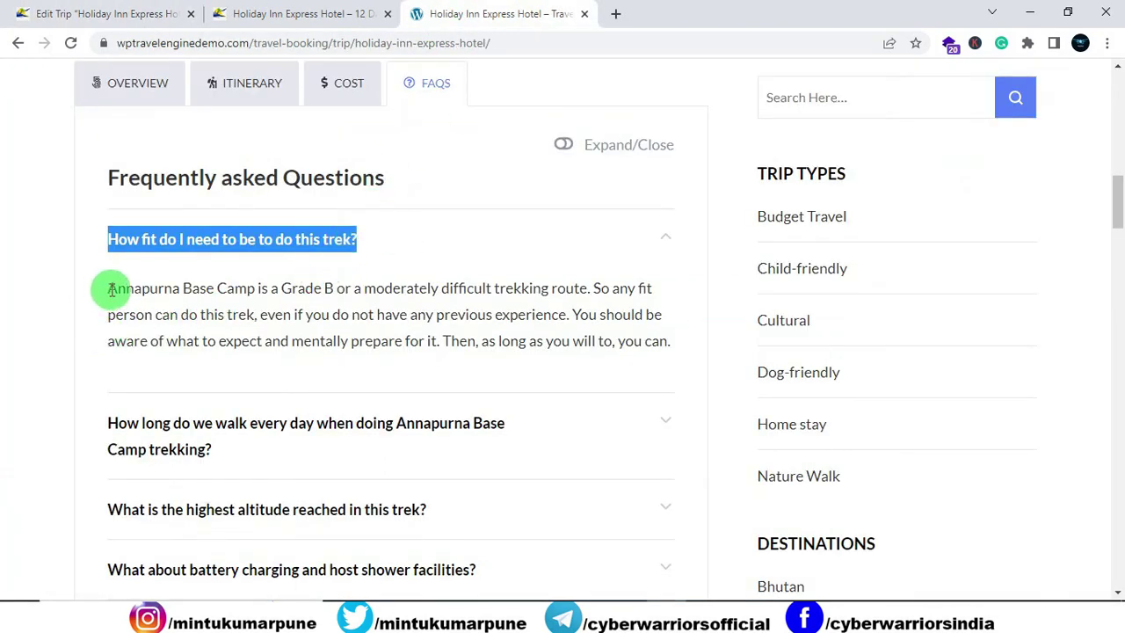
left_click_drag(107, 290, 660, 345)
key("ctrl+c")
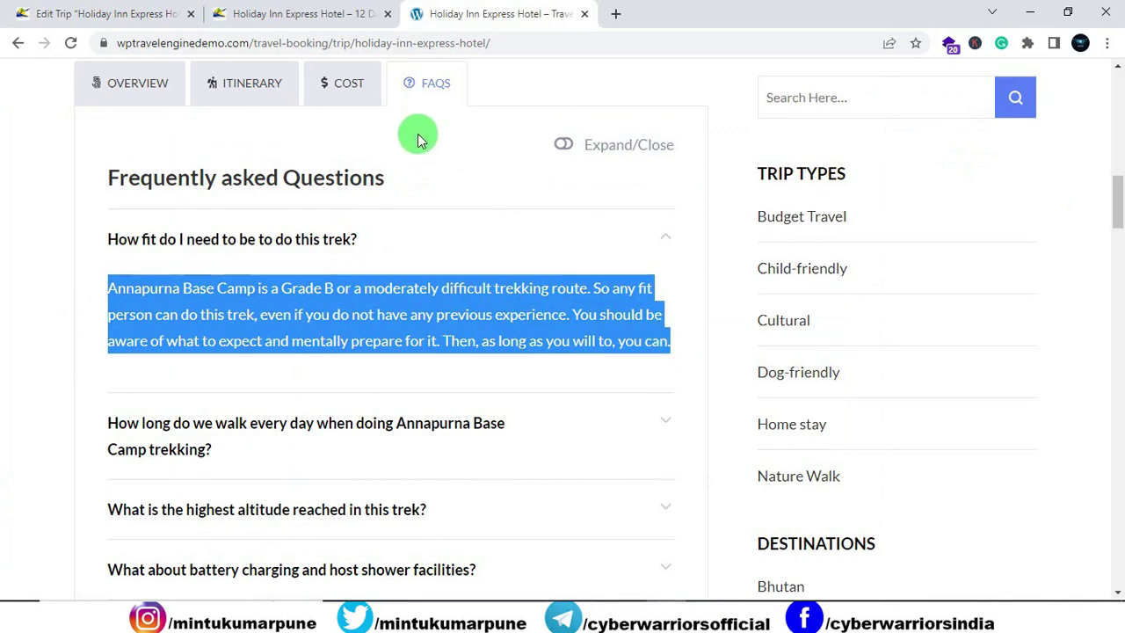
left_click(158, 12)
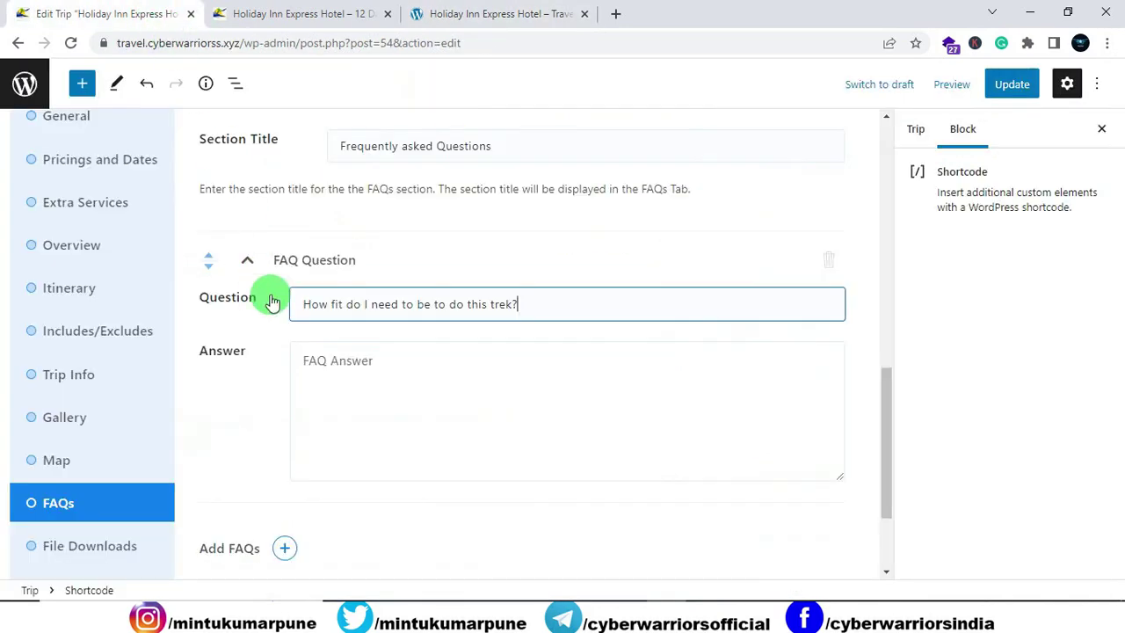
left_click(338, 370)
key("ctrl+v")
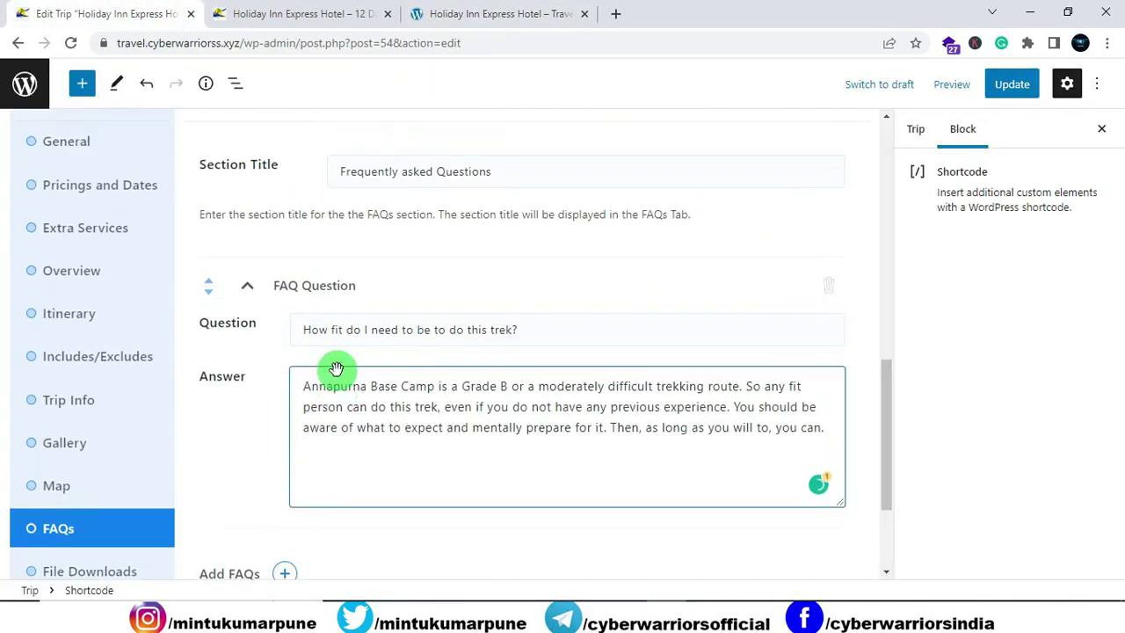
Step: Add a second FAQ with the demo site's question "How long do we walk every day when doing Annapurna Base Camp trekking?"
scroll(325, 365, "down", 3)
left_click(287, 406)
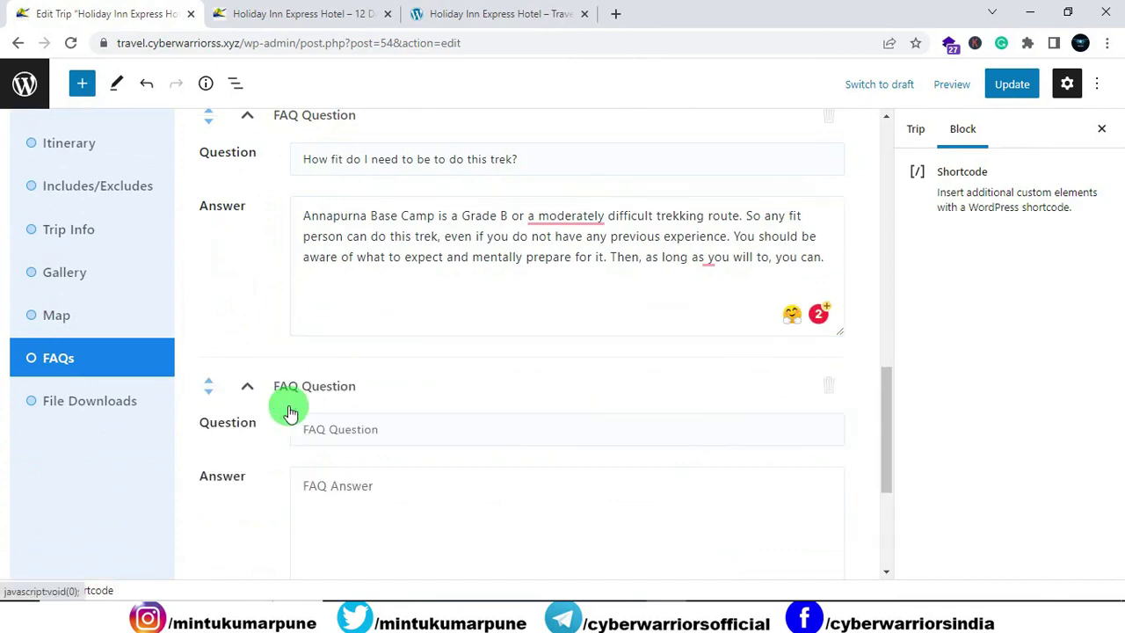
scroll(333, 189, "down", 3)
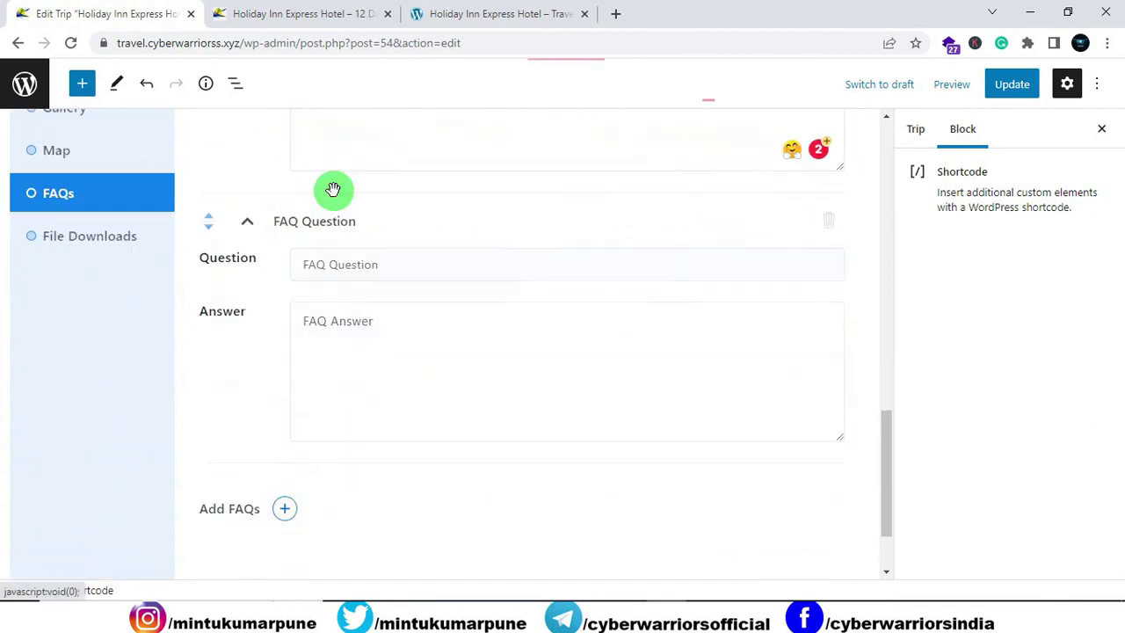
left_click(452, 18)
scroll(289, 259, "down", 1)
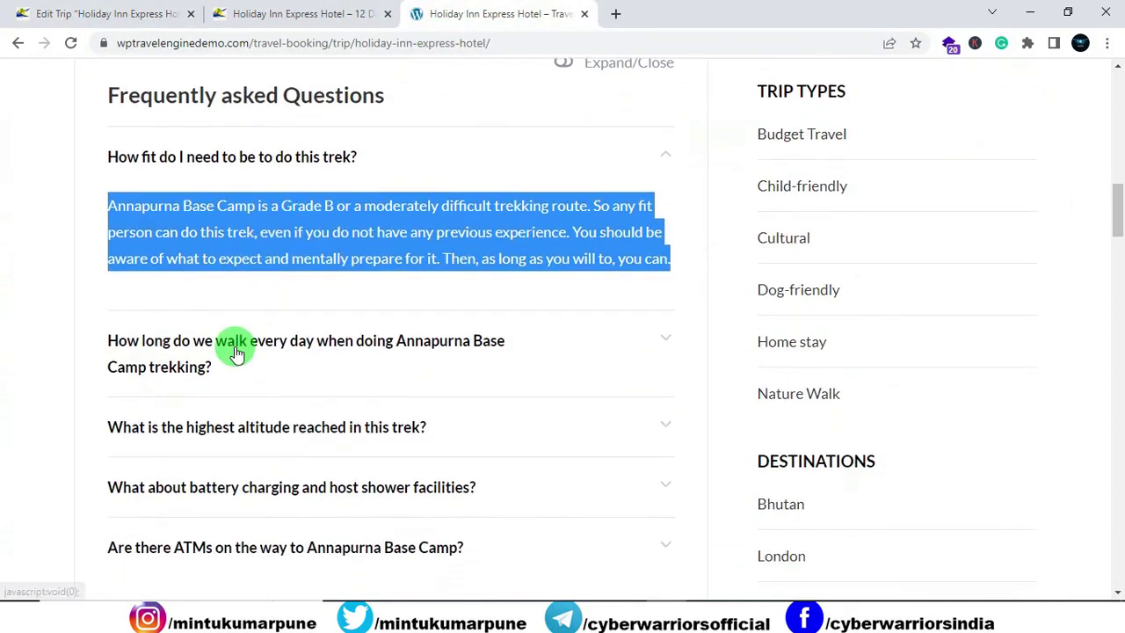
left_click(236, 350)
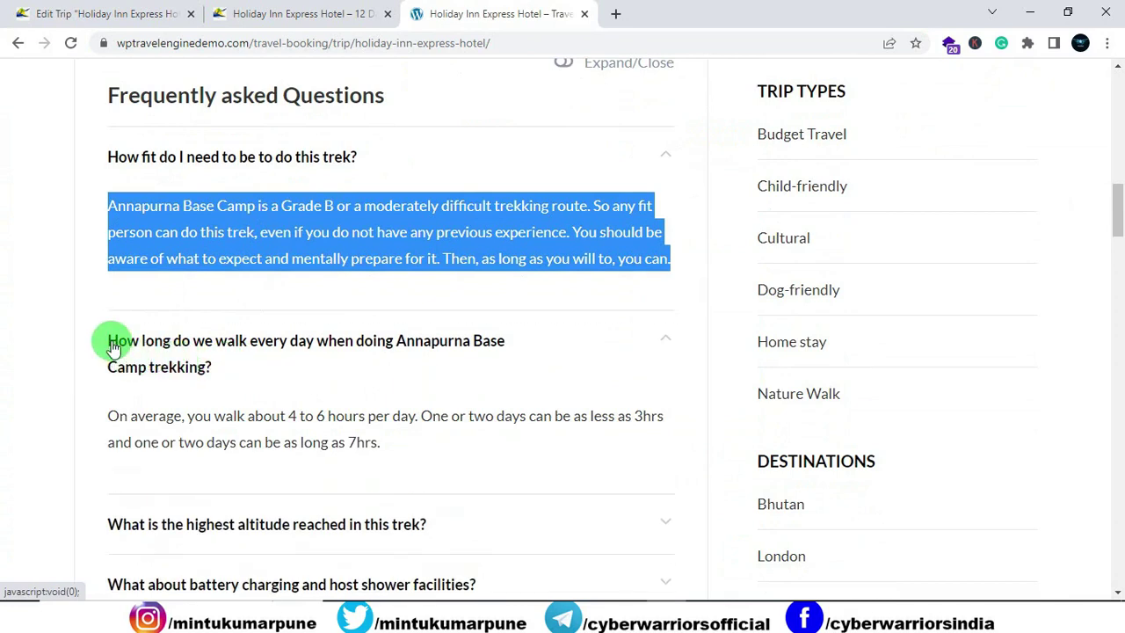
left_click_drag(109, 343, 245, 376)
key("ctrl+c")
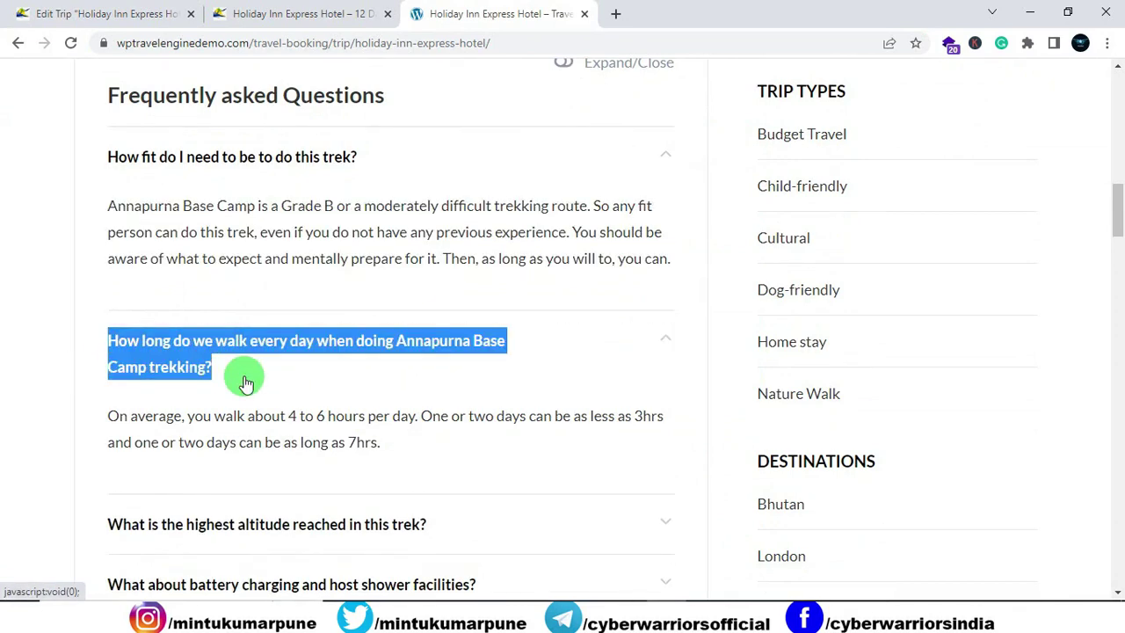
left_click(120, 19)
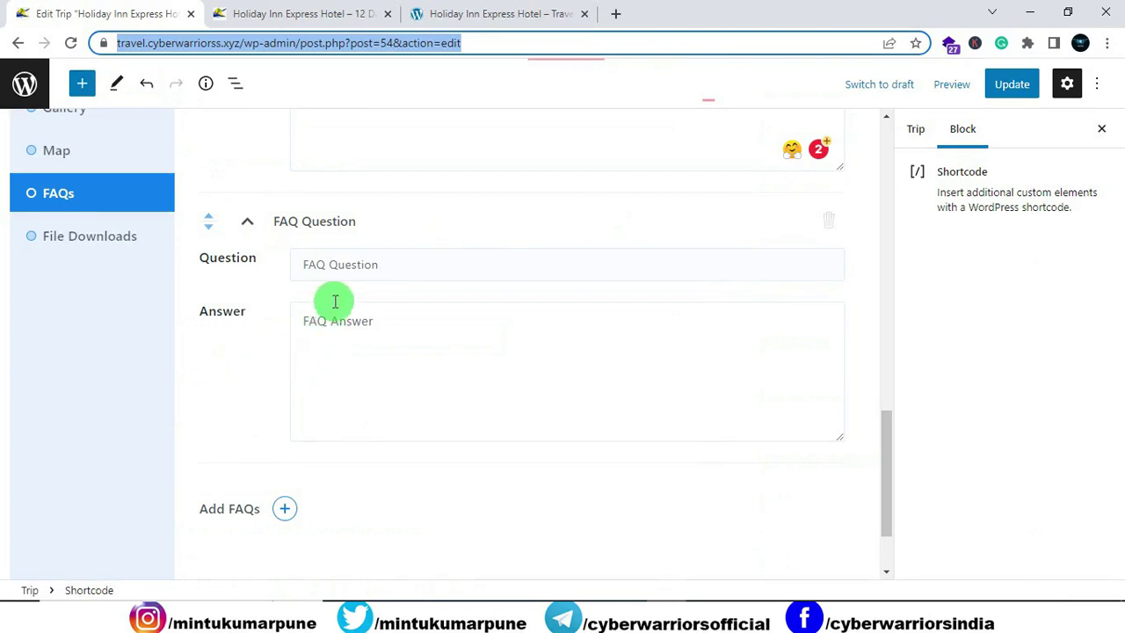
left_click(342, 272)
key("ctrl+v")
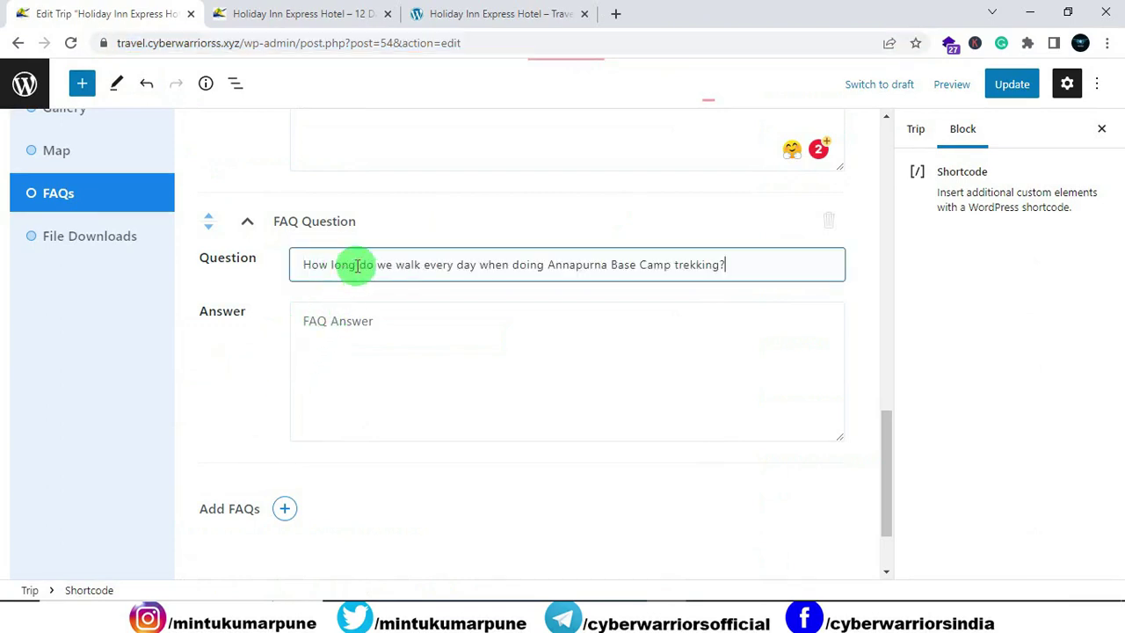
Step: Copy the demo site's answer about walking 4 to 6 hours per day into the second FAQ and save the FAQs section
left_click(472, 19)
left_click_drag(384, 451, 88, 430)
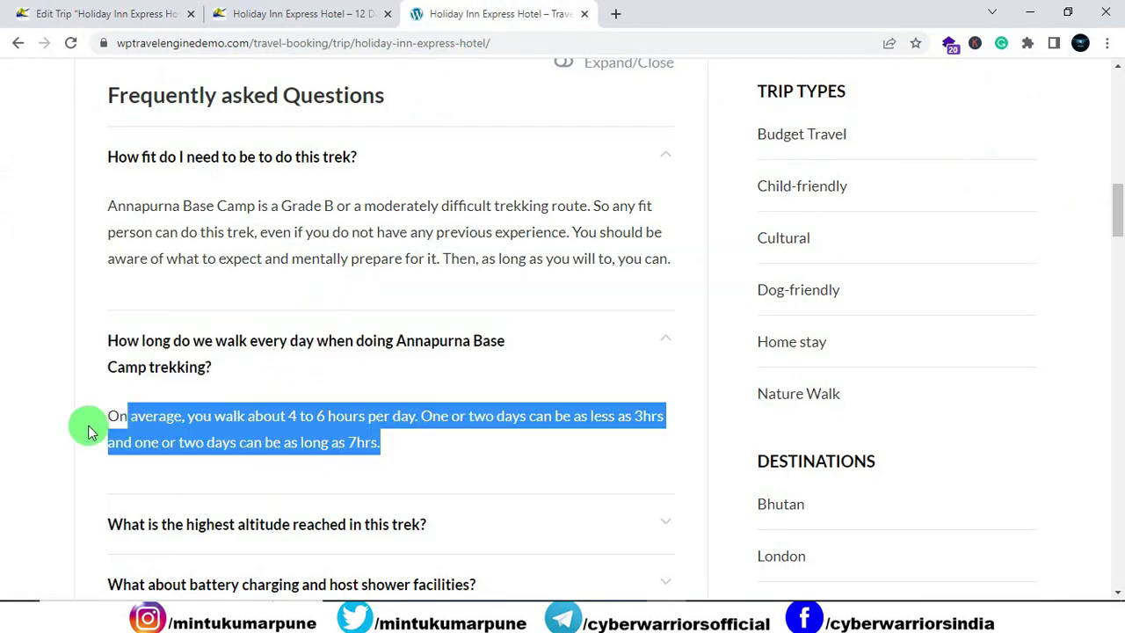
left_click(114, 14)
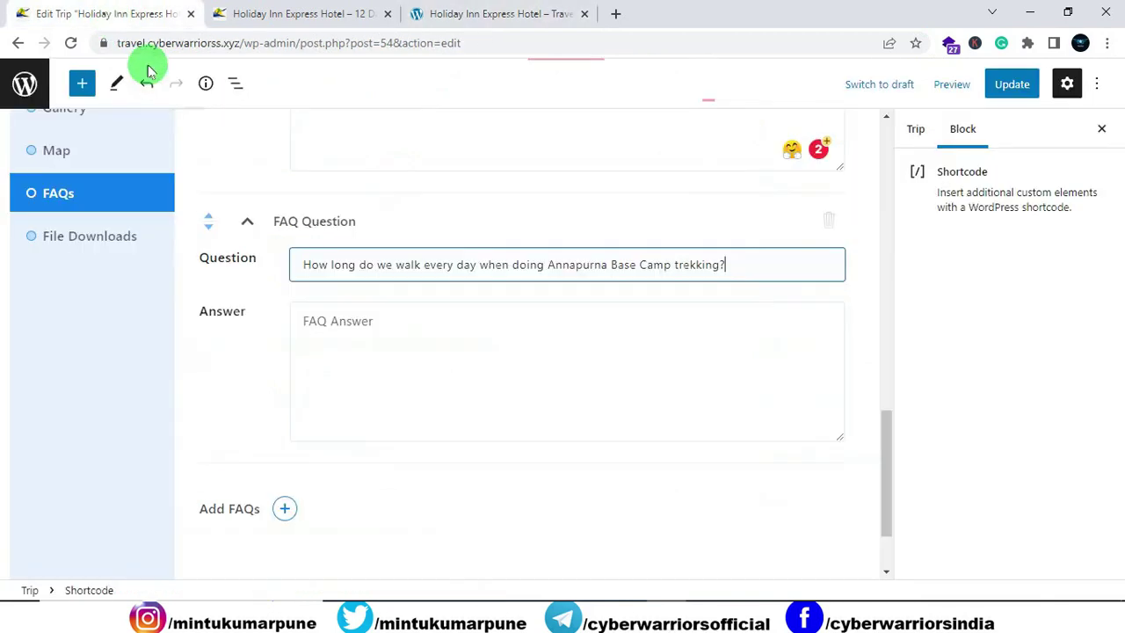
left_click(339, 347)
type("On average, you walk about 4 to 6 hours per day. One or two days can be as less as 3hrs and one or two days can be as long as 7hrs.")
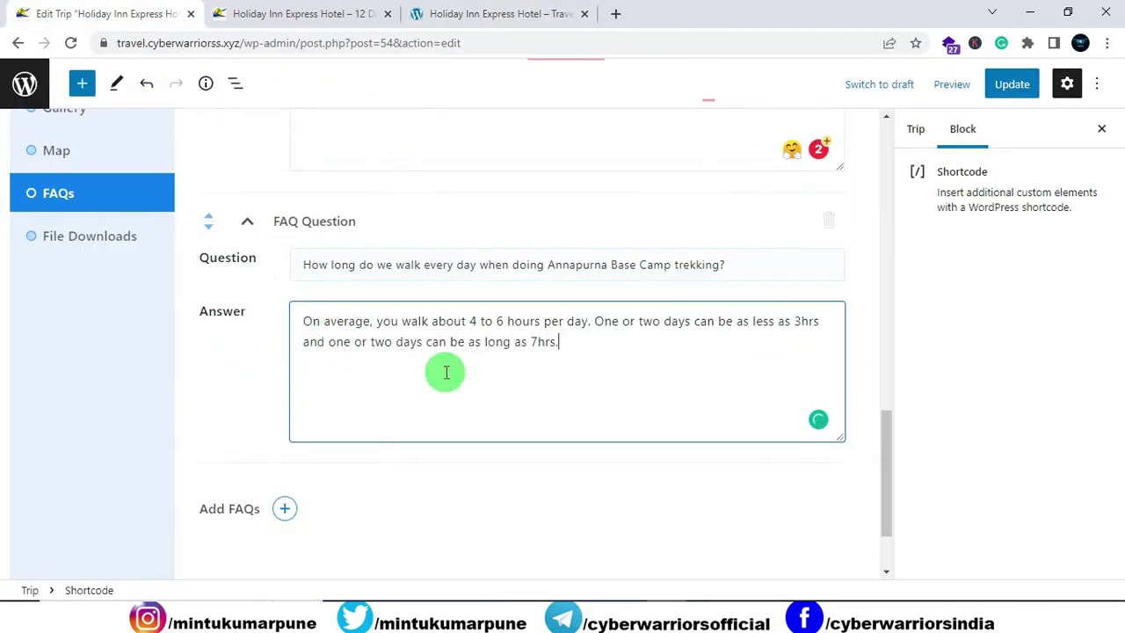
scroll(778, 431, "down", 3)
left_click(796, 521)
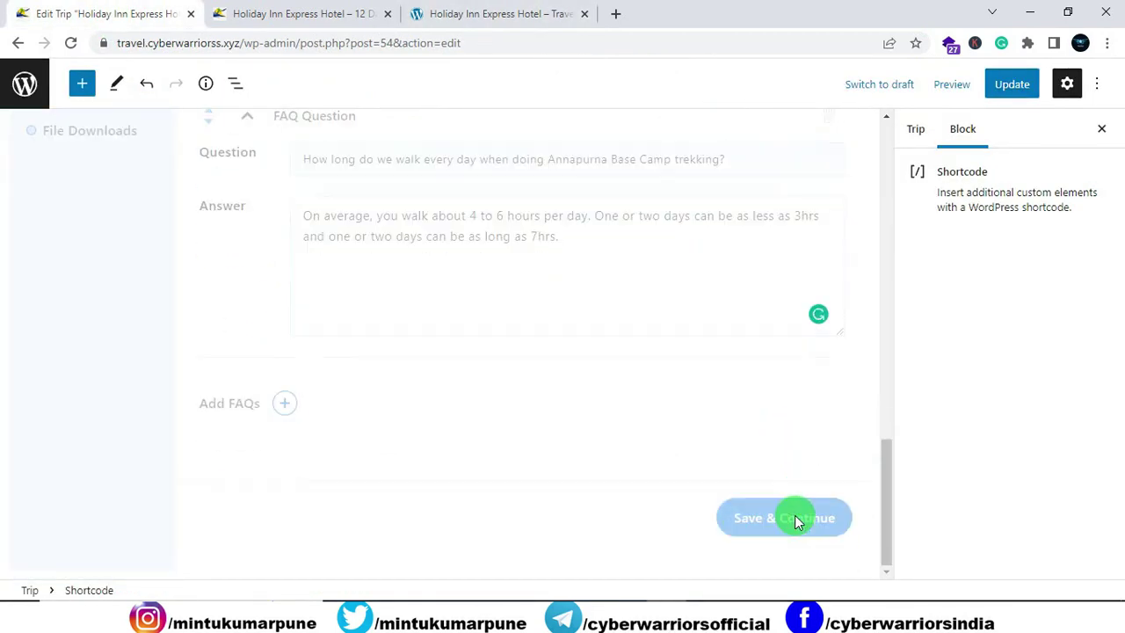
Step: Reload the published trip page and check its FAQs by expanding and collapsing both questions
left_click(320, 15)
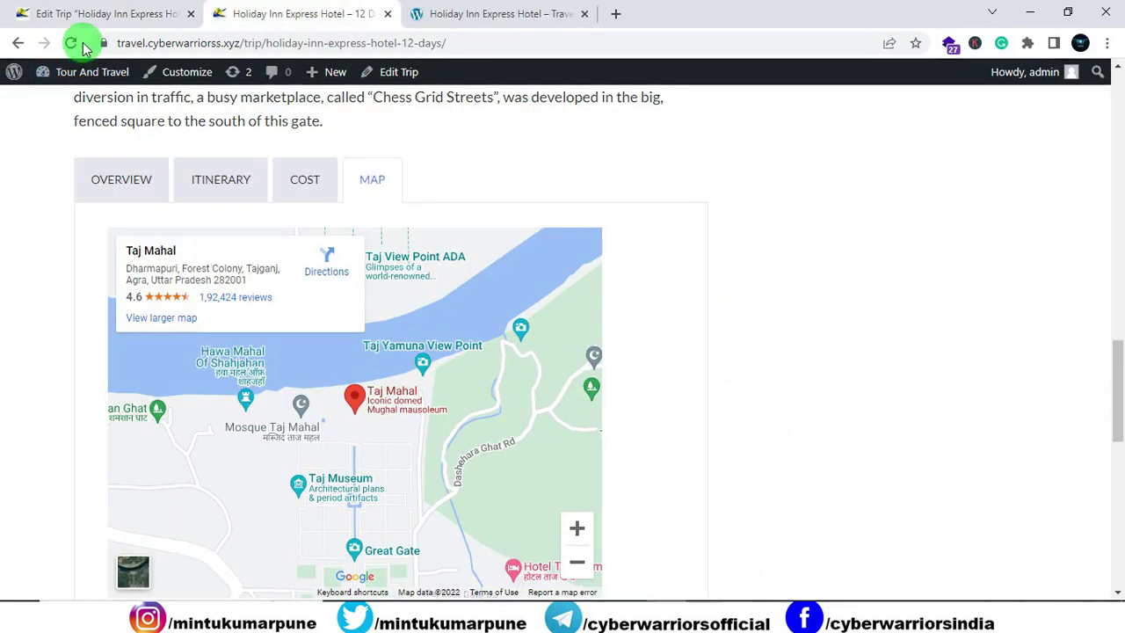
left_click(70, 42)
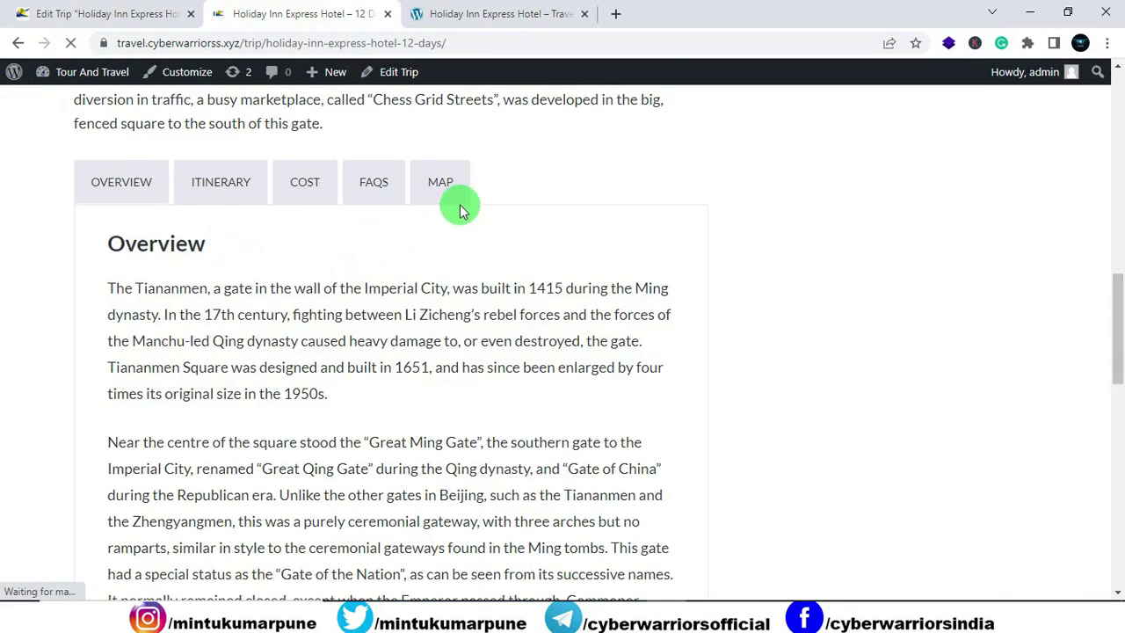
left_click(375, 188)
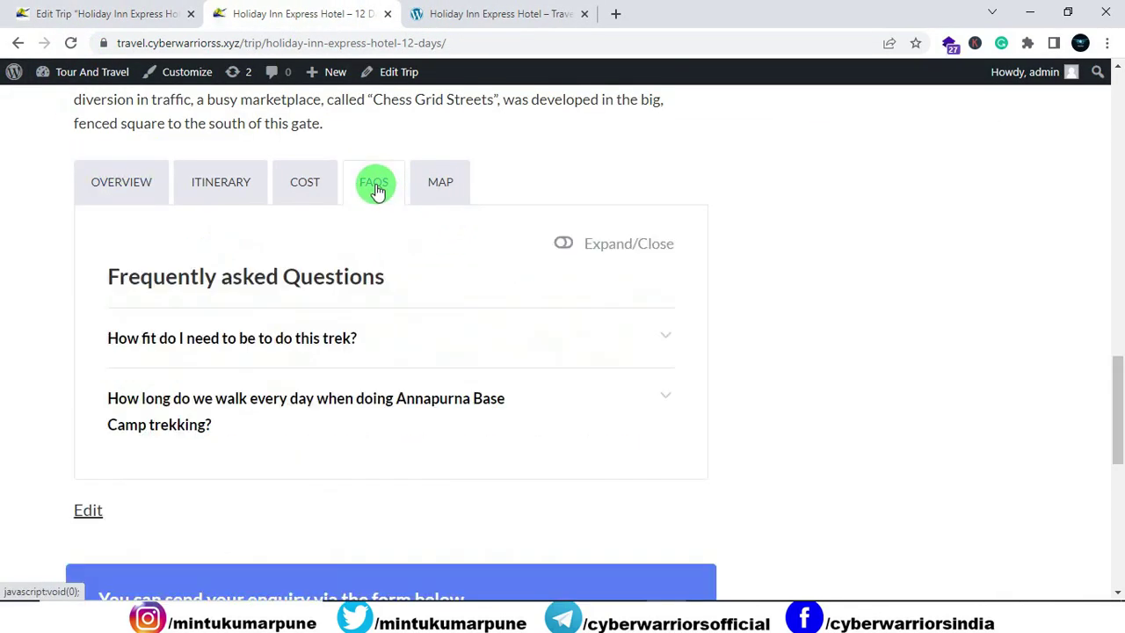
left_click(343, 338)
left_click(343, 347)
left_click(343, 348)
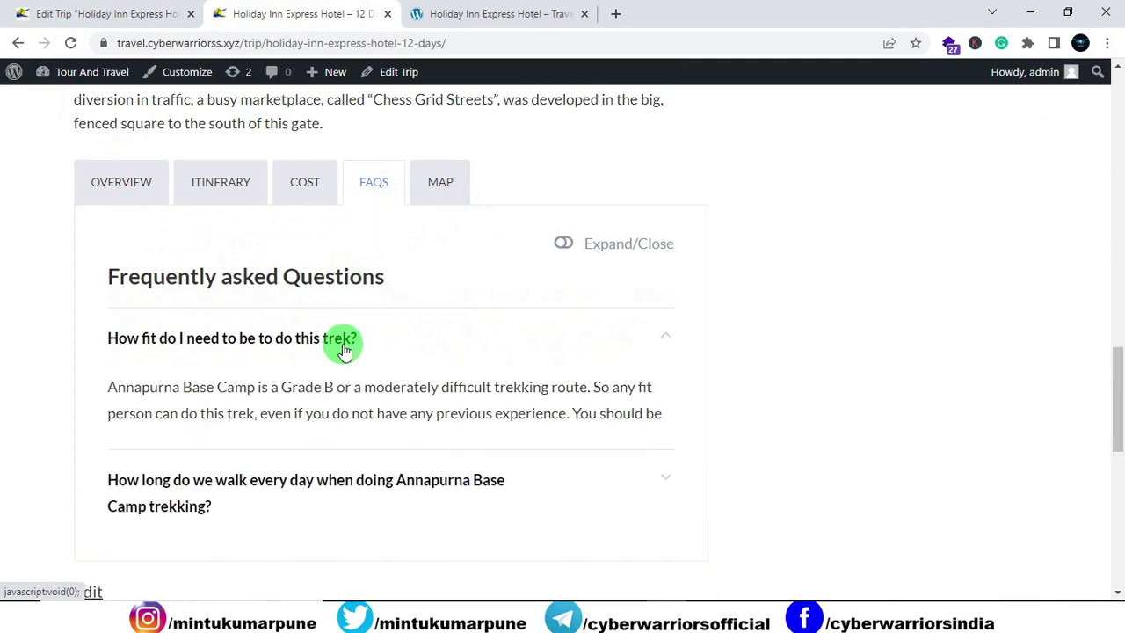
left_click(341, 347)
left_click(311, 428)
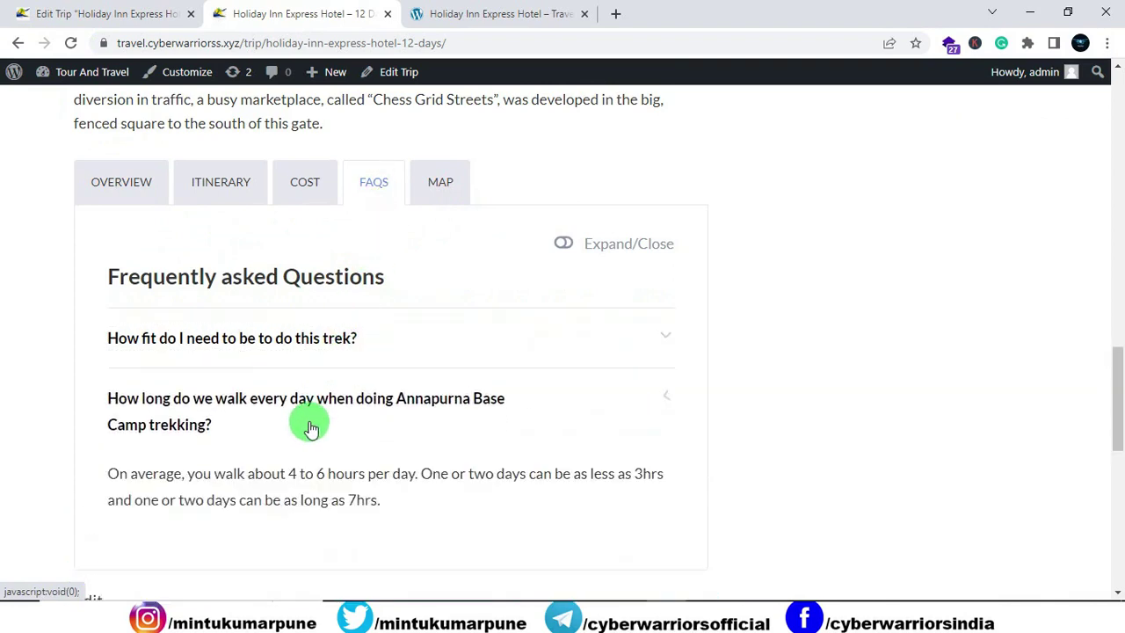
left_click(311, 427)
left_click(311, 426)
left_click(311, 423)
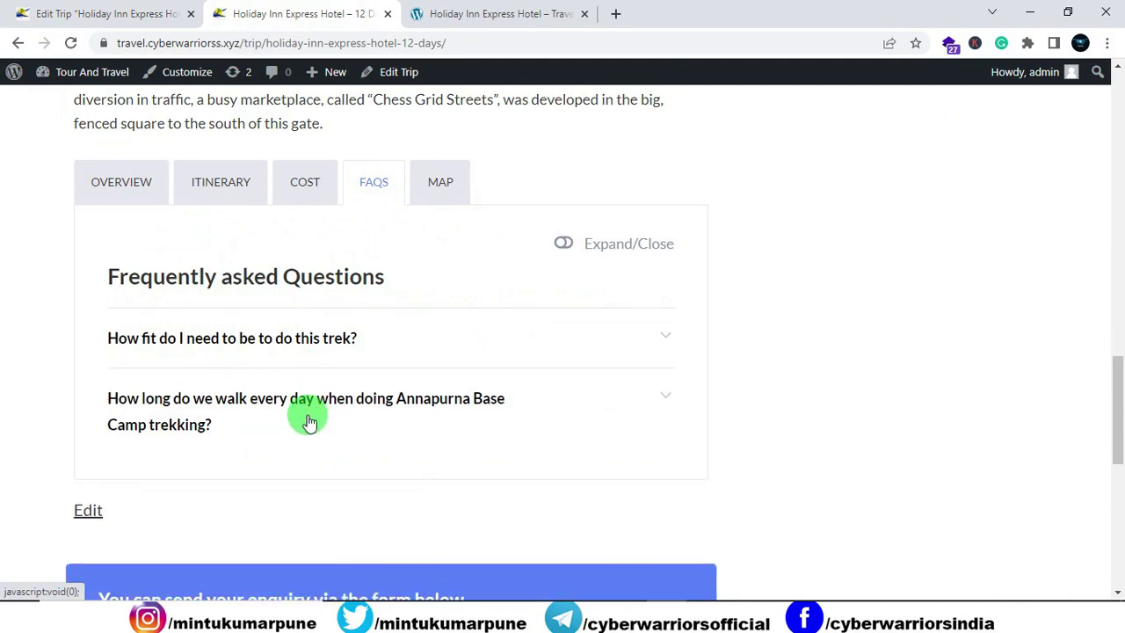
Step: Compare the sidebar of the published trip page with the Trip Facts box on the demo site's trip page
scroll(994, 310, "down", 1)
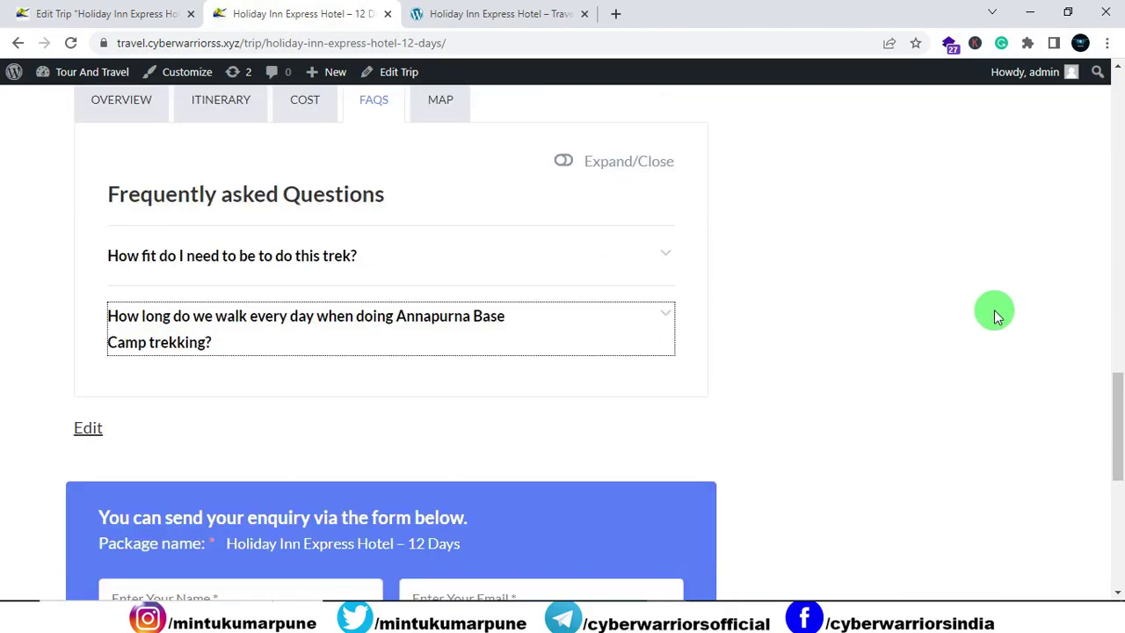
scroll(859, 309, "up", 3)
scroll(829, 304, "up", 12)
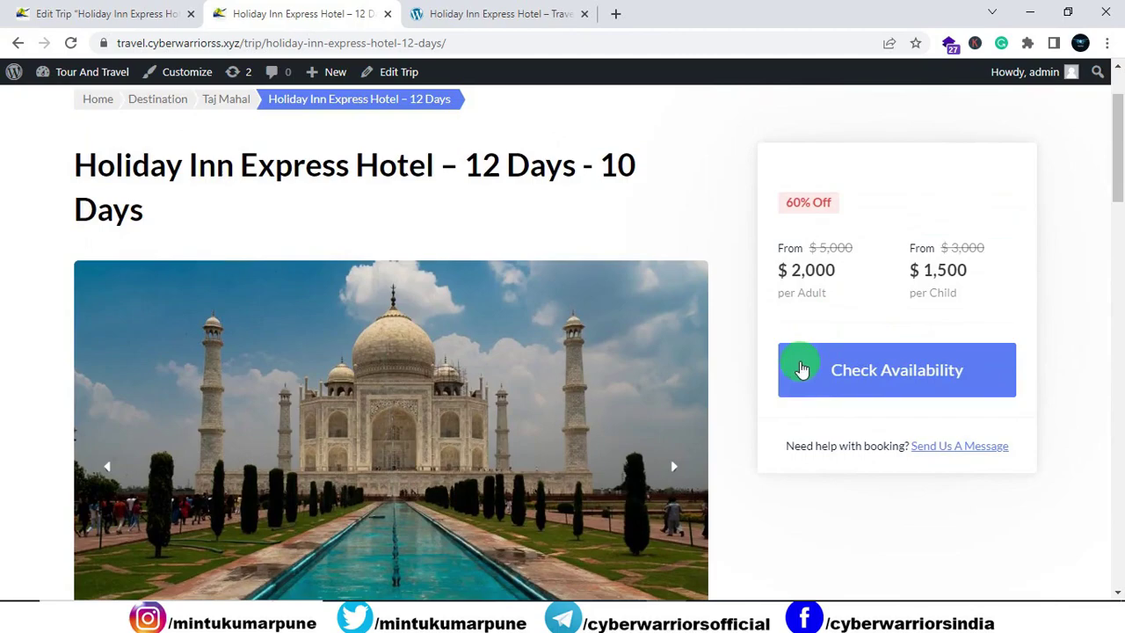
left_click(489, 14)
scroll(763, 223, "up", 8)
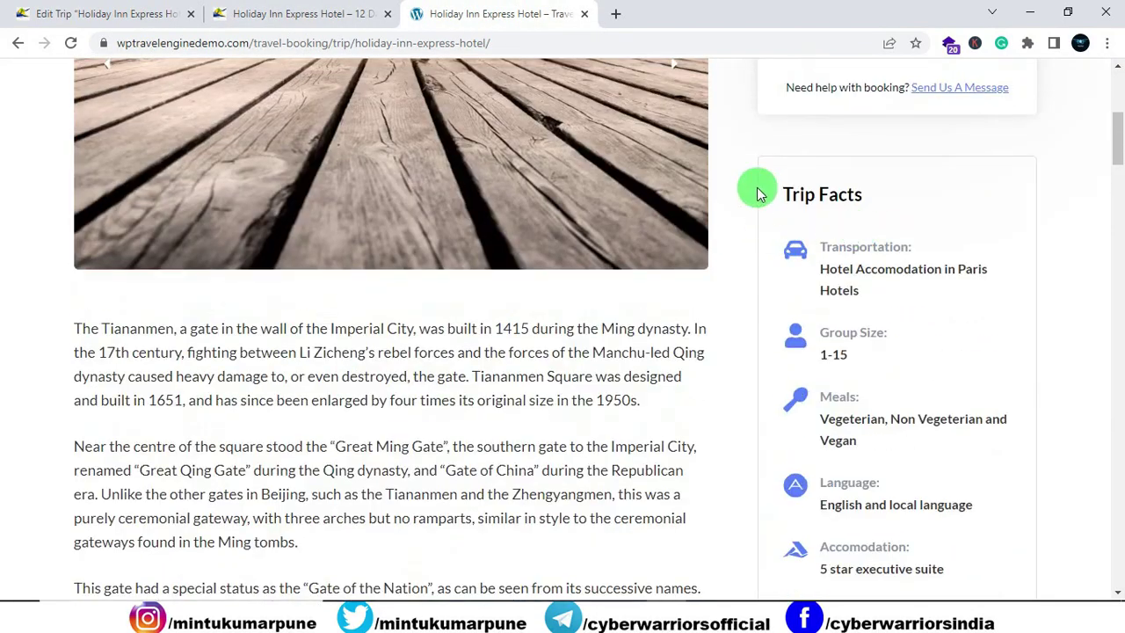
Step: Read the notes in the trip's Trip Info section and exit the editor to the list of all trips
left_click(163, 14)
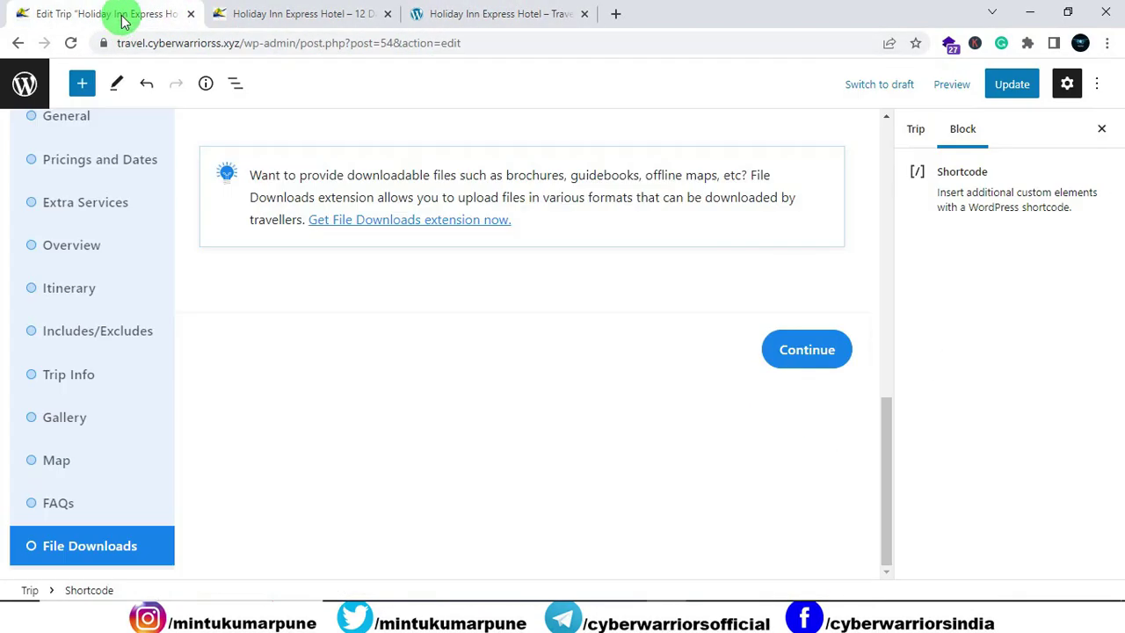
left_click(61, 375)
scroll(246, 400, "down", 1)
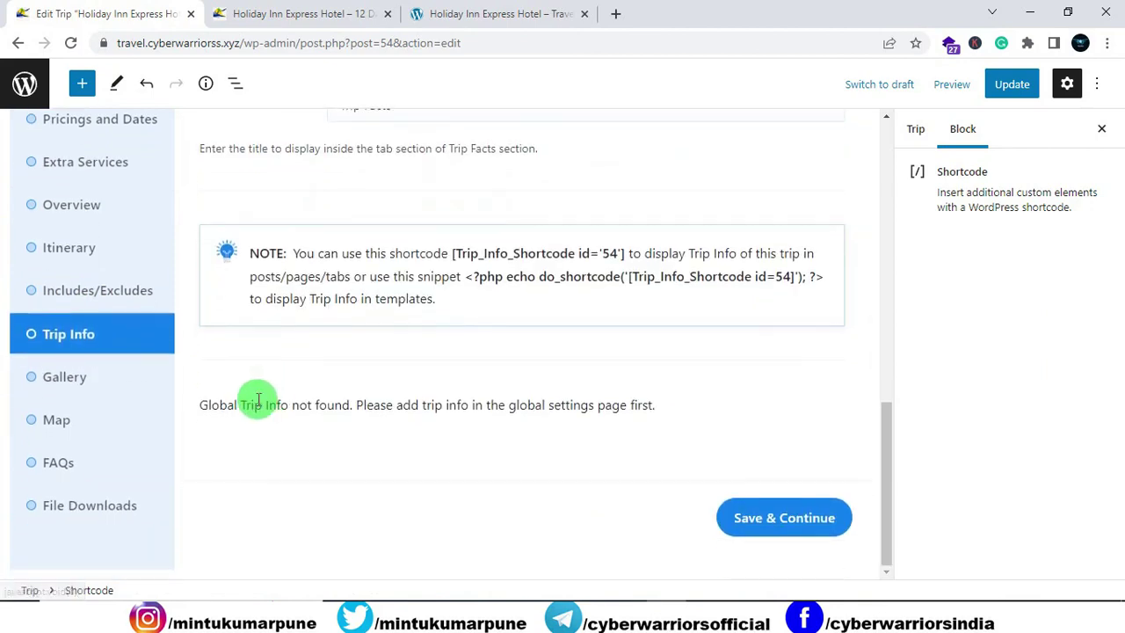
left_click_drag(201, 406, 411, 405)
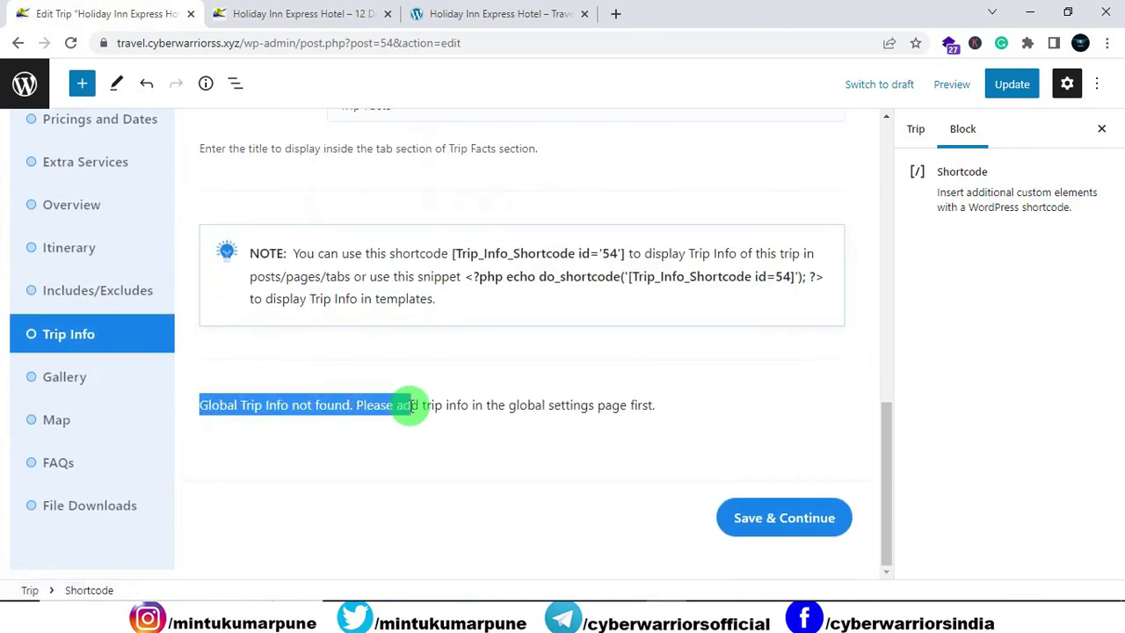
left_click(400, 436)
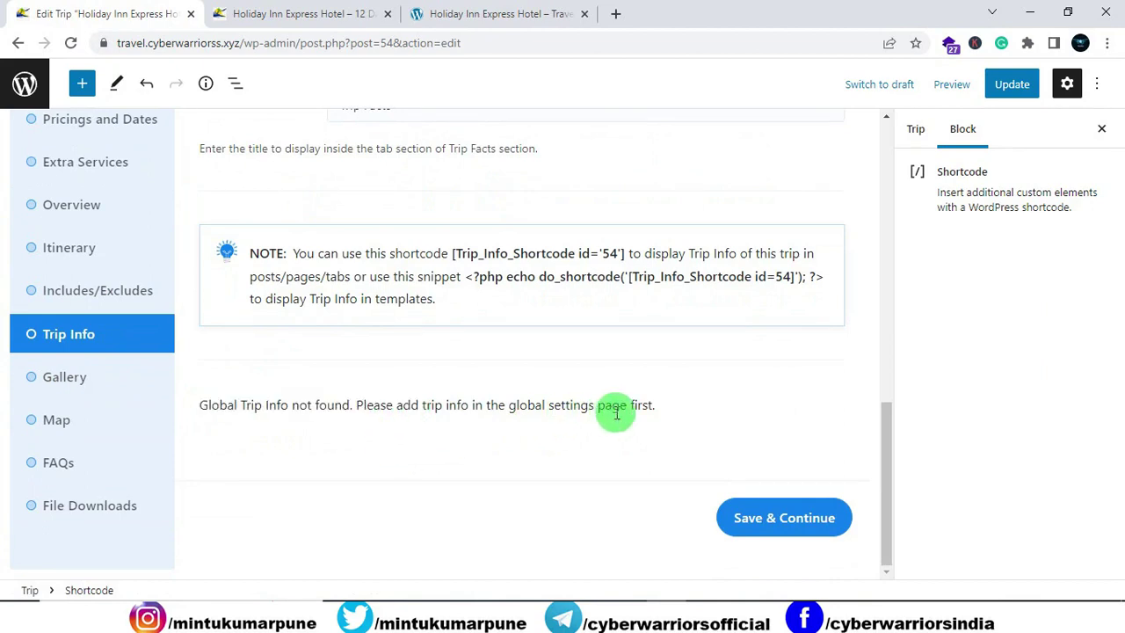
left_click_drag(376, 432, 386, 455)
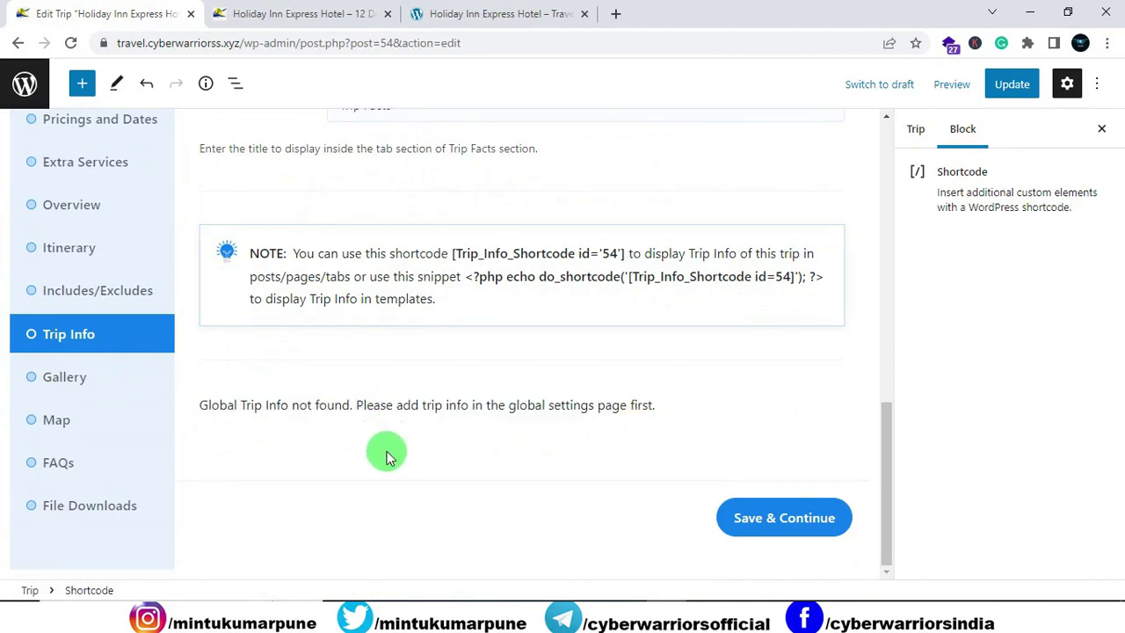
left_click(32, 92)
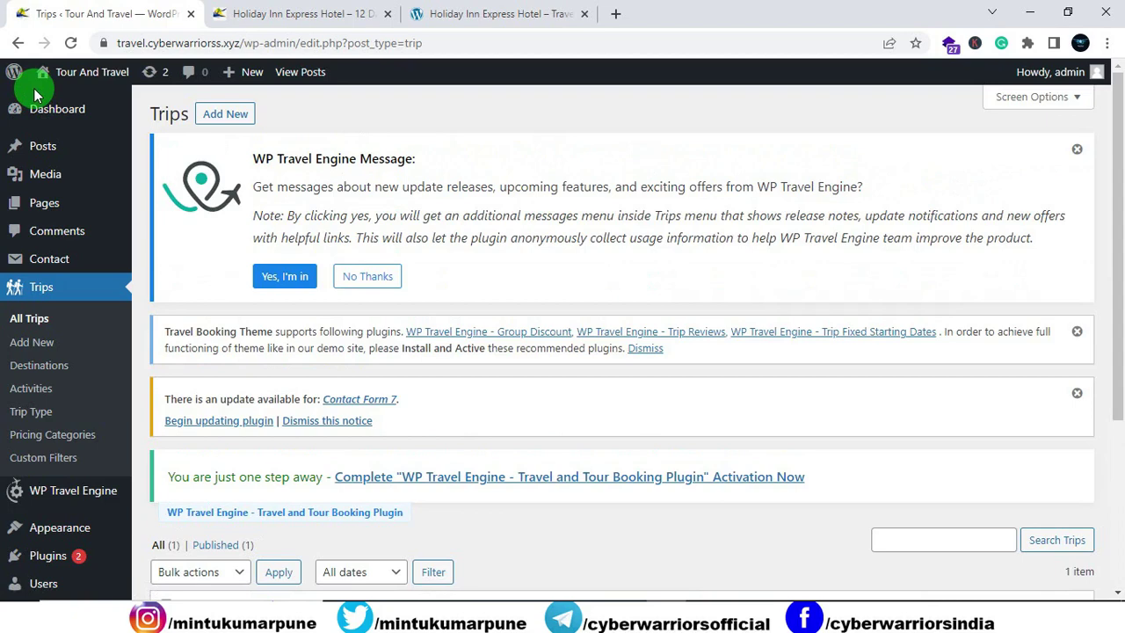
Step: Open the Holiday Inn Express Hotel - 12 Days trip for editing from the list of all trips
scroll(352, 384, "down", 3)
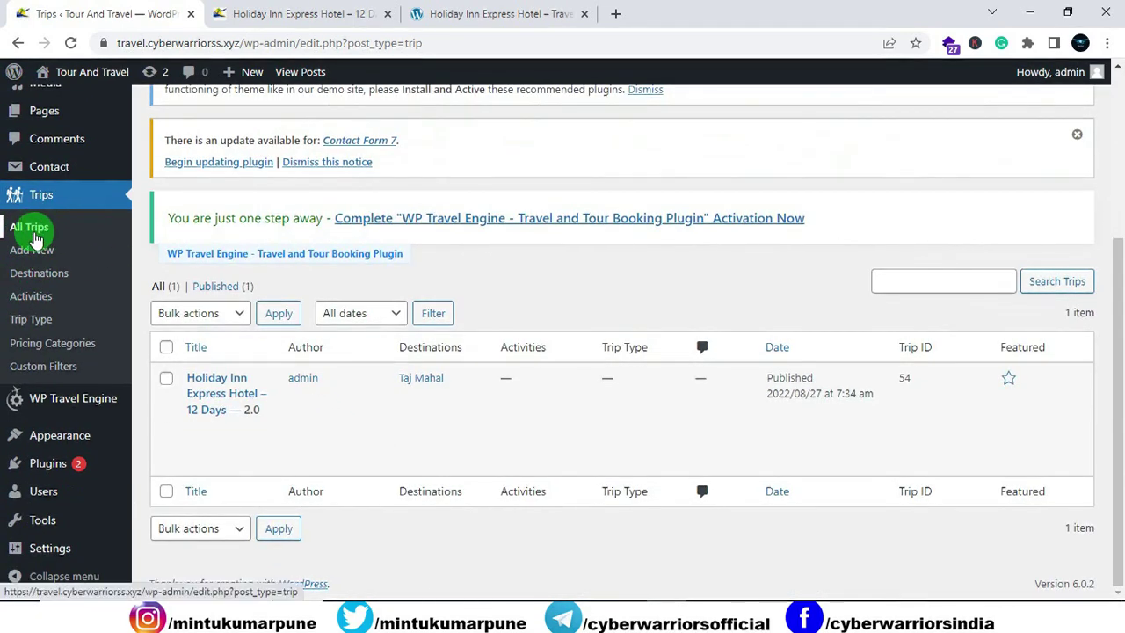
mouse_move(294, 422)
left_click(195, 428)
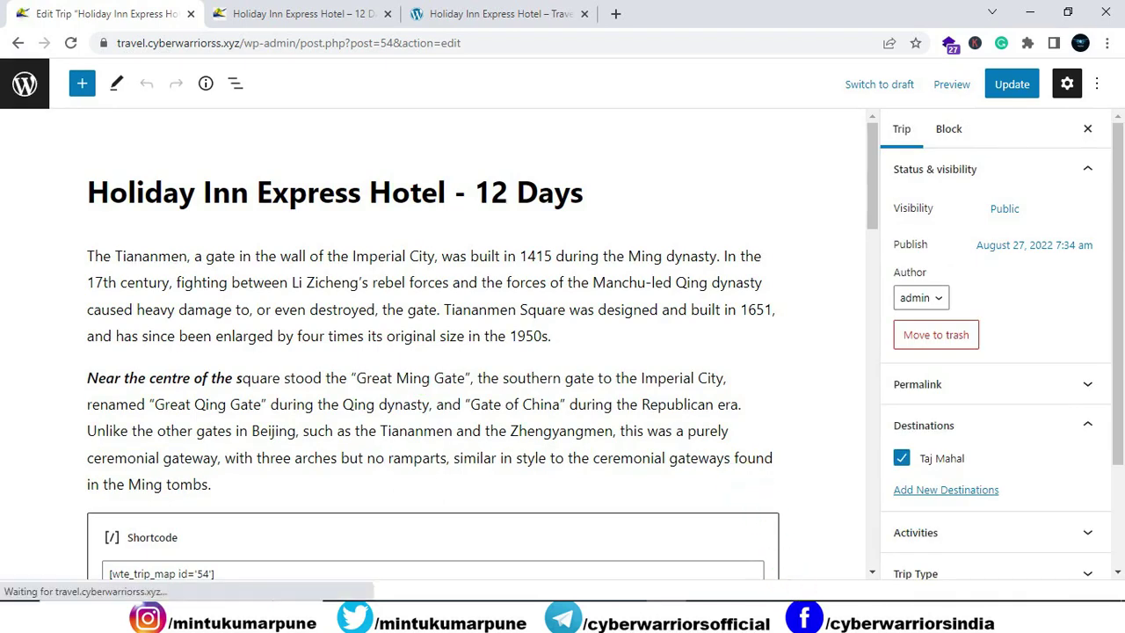
left_click(446, 28)
left_click(352, 23)
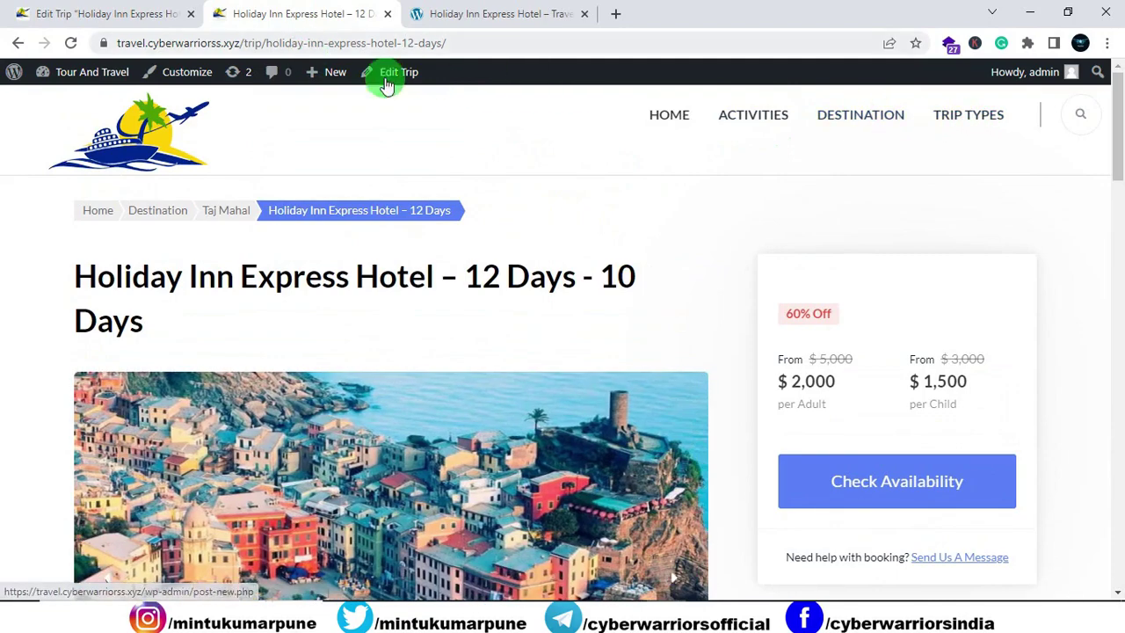
left_click(167, 10)
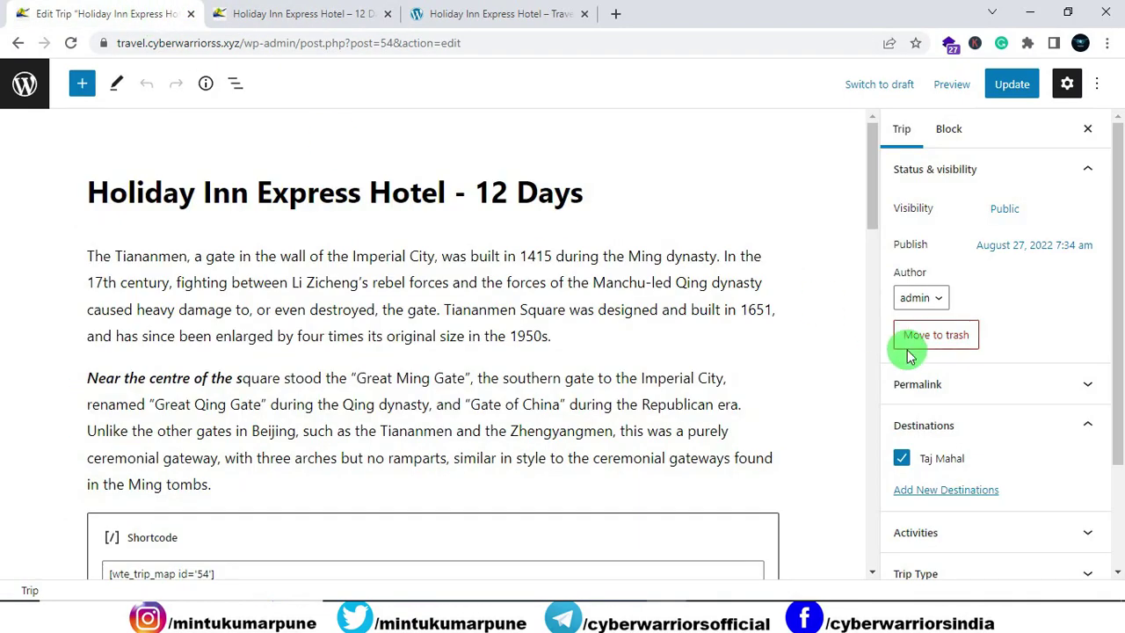
Step: Add a new activity named Taj Mahal to the trip
scroll(901, 347, "down", 2)
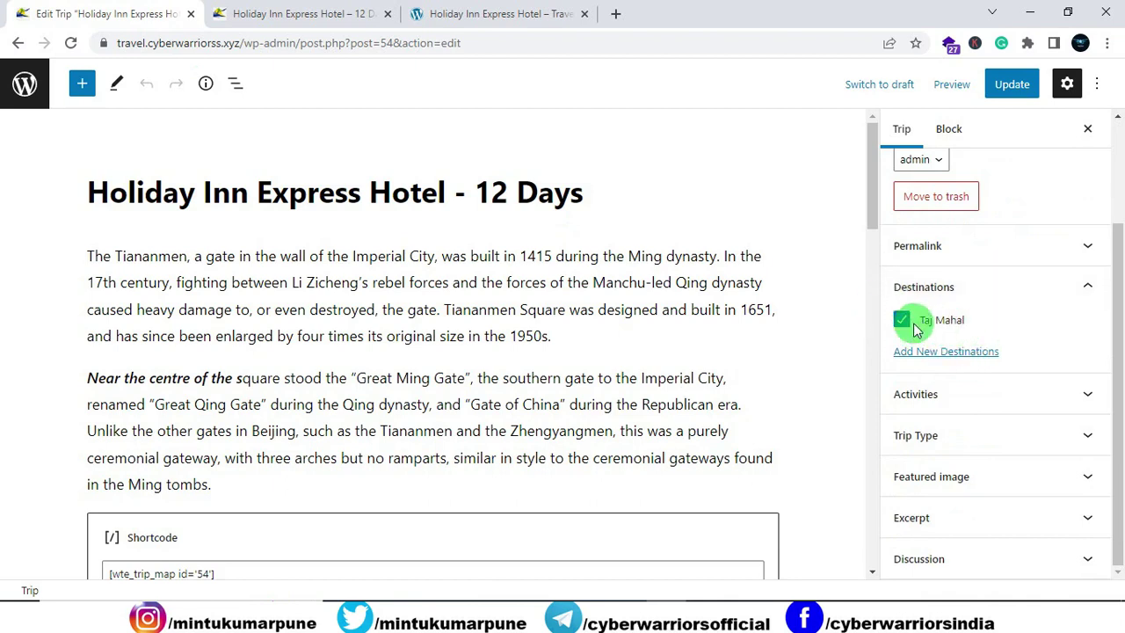
left_click(962, 393)
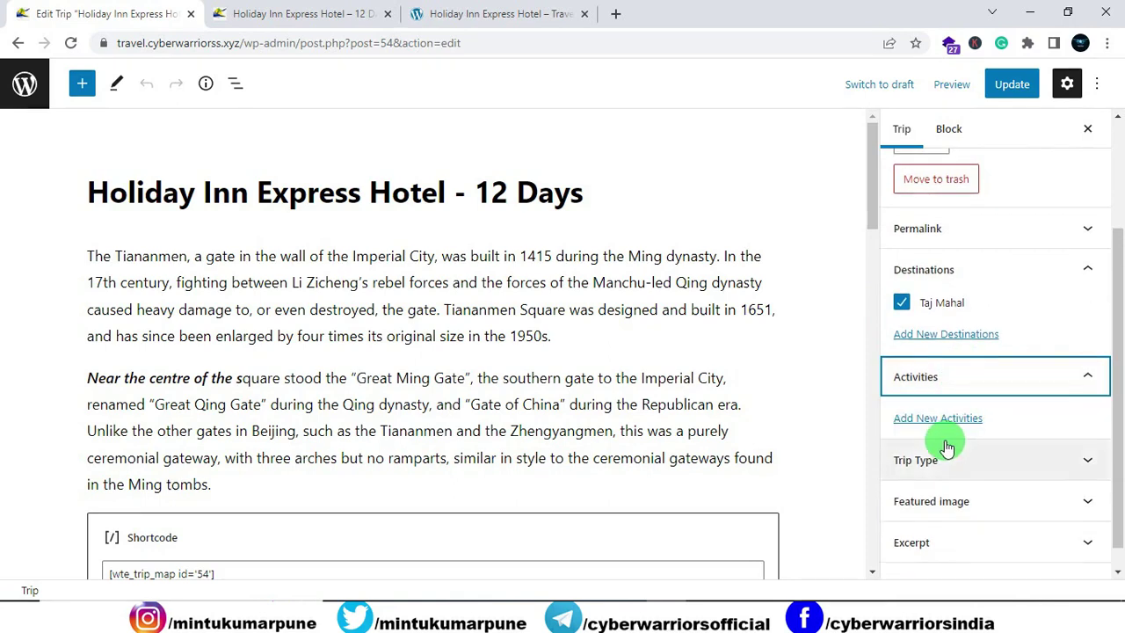
left_click(933, 420)
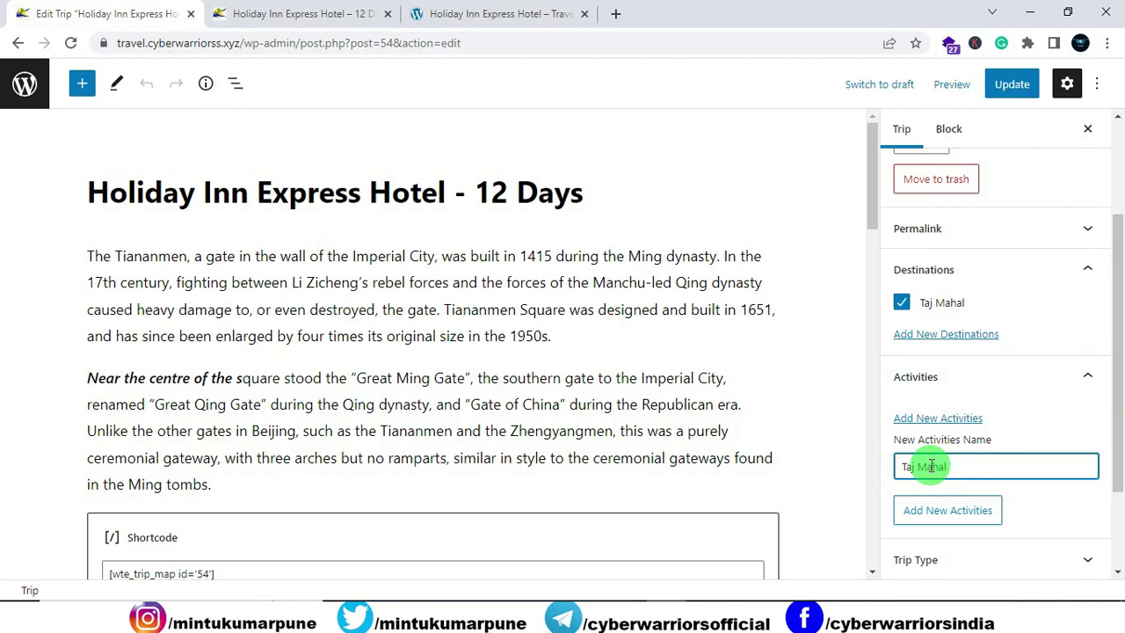
left_click(940, 508)
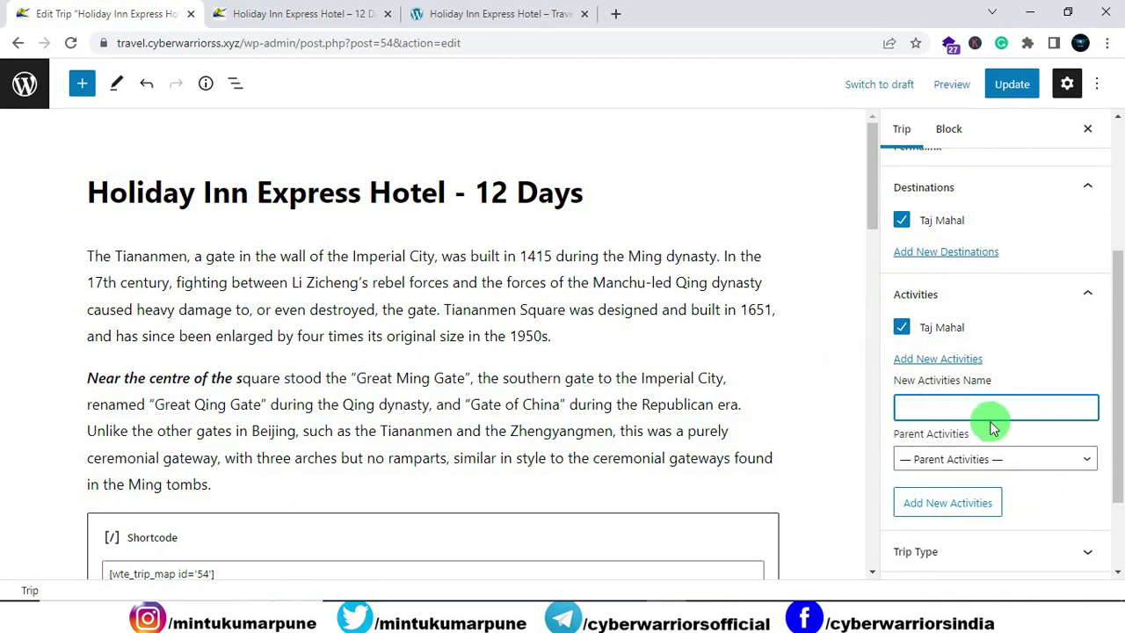
Step: Add a new trip type named Agra to the trip and update the trip
scroll(989, 429, "down", 1)
left_click(950, 437)
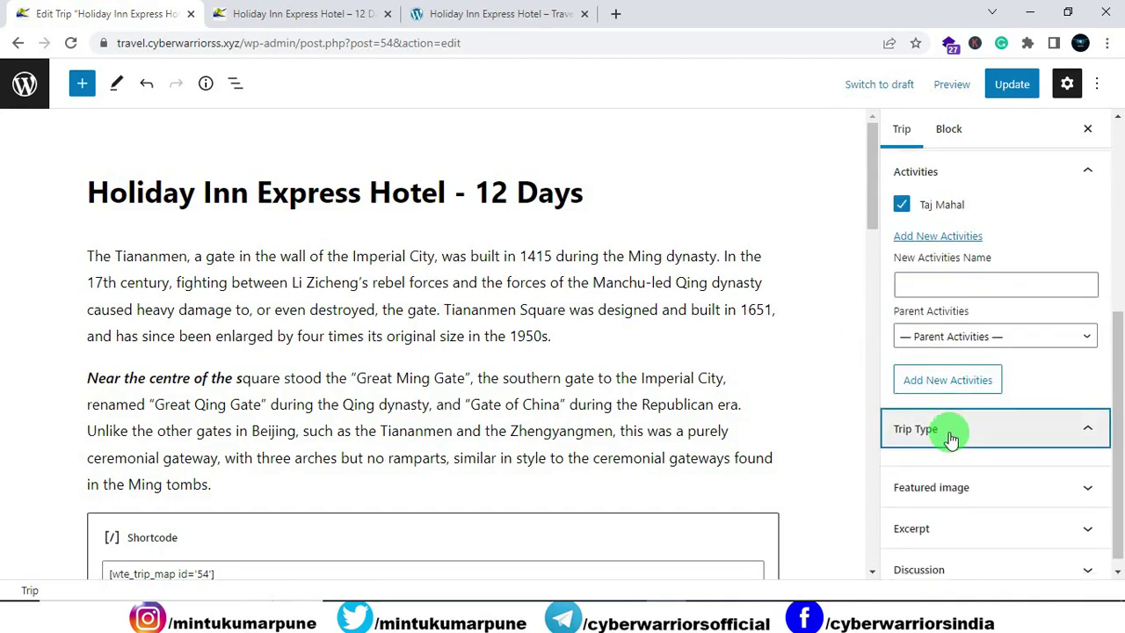
left_click(936, 460)
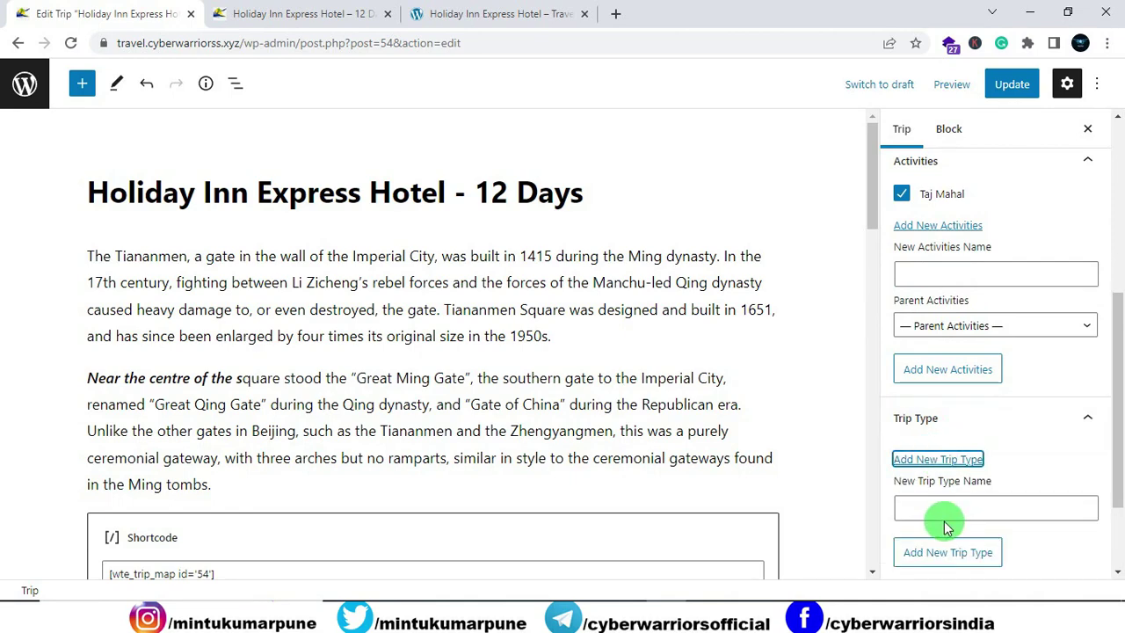
left_click(914, 506)
scroll(867, 449, "down", 1)
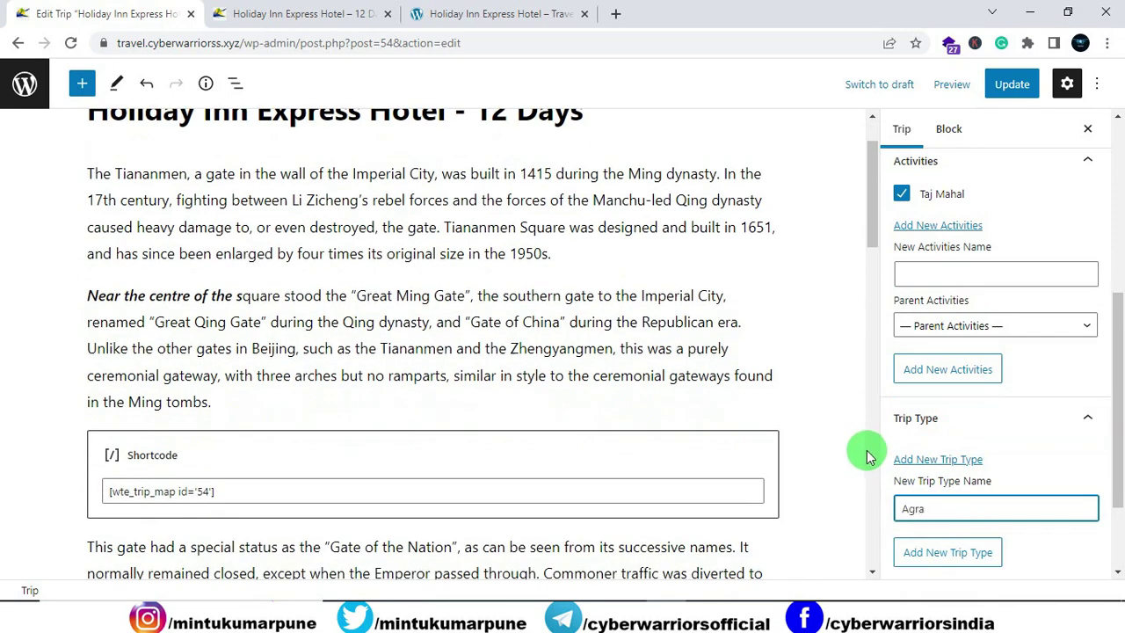
key("Return")
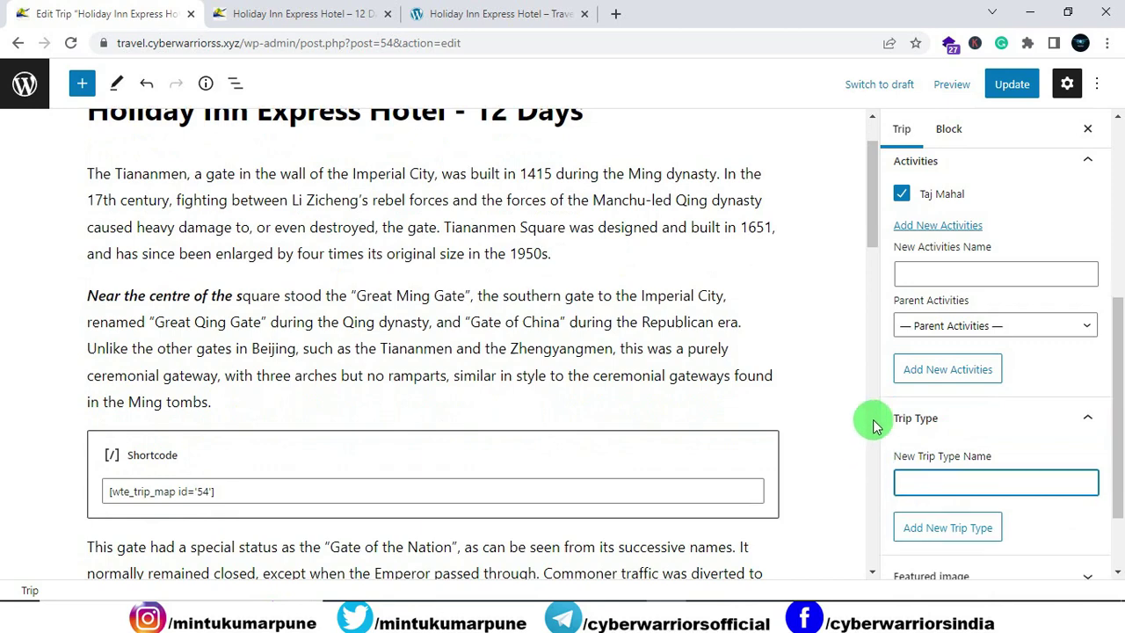
left_click(1003, 86)
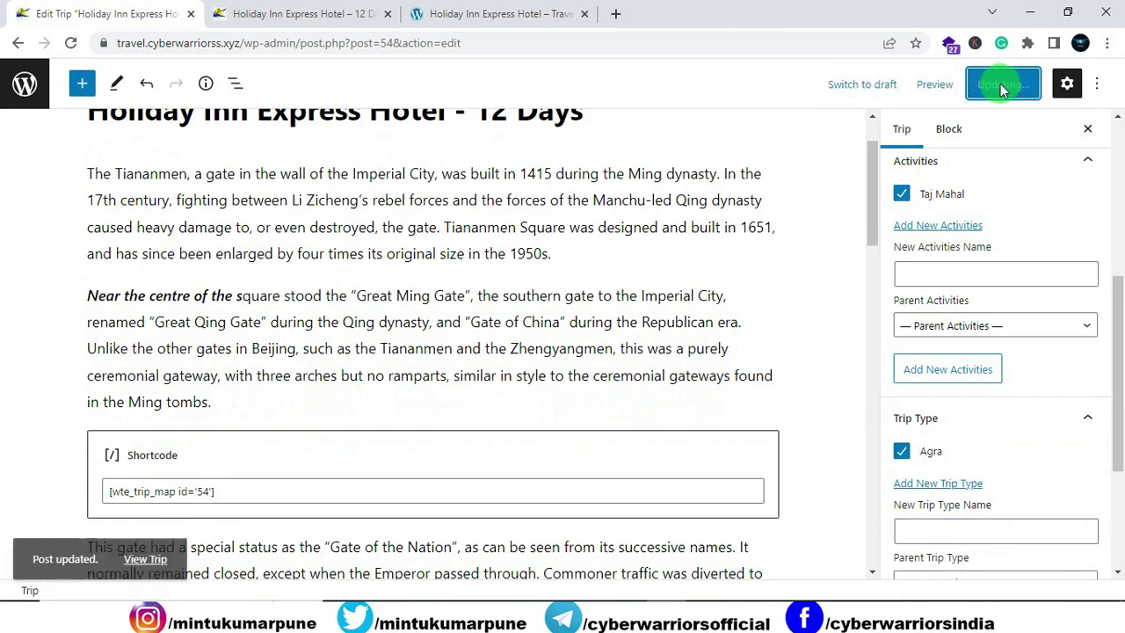
Step: Go from the published trip page to the site's home page and look through its Popular Packages section
left_click(349, 12)
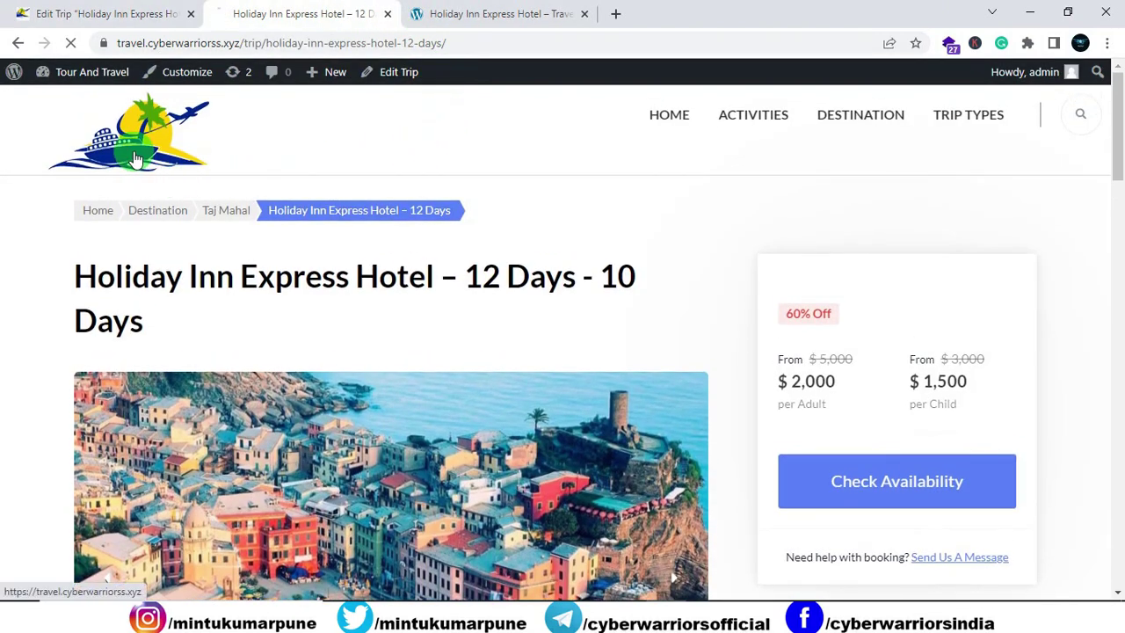
left_click(135, 158)
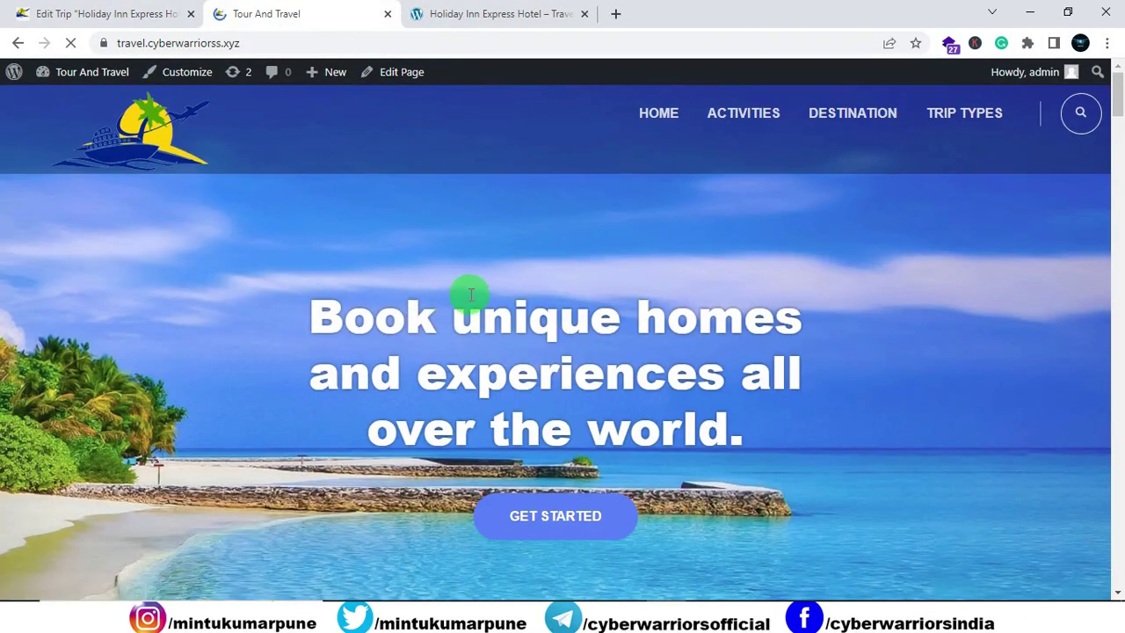
scroll(492, 295, "down", 5)
scroll(562, 304, "down", 1)
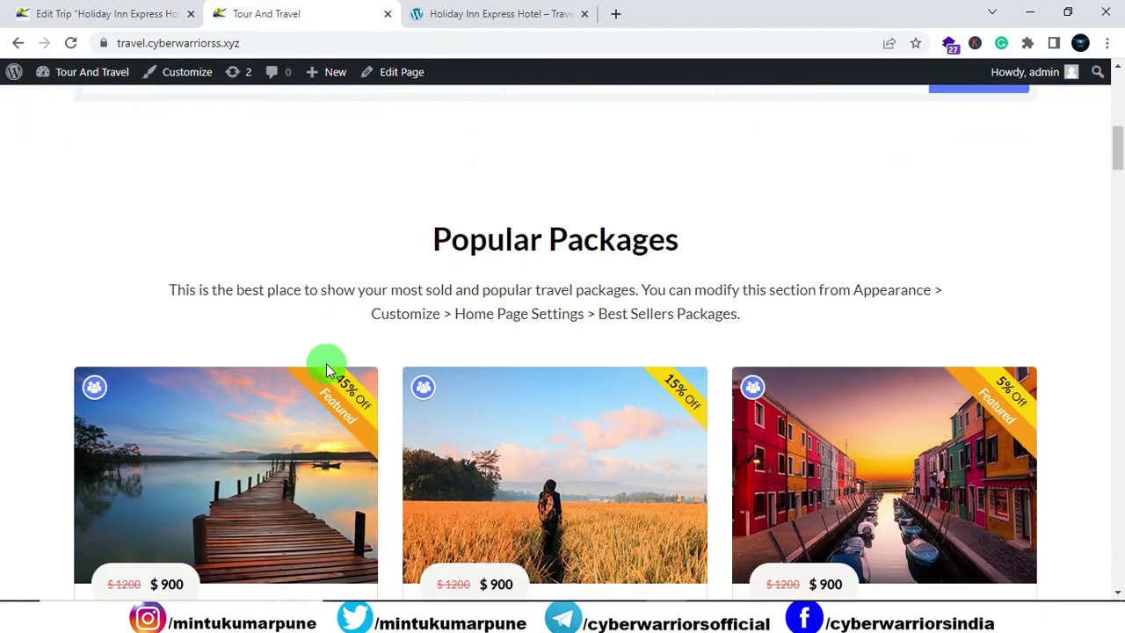
scroll(325, 364, "down", 2)
scroll(615, 357, "down", 3)
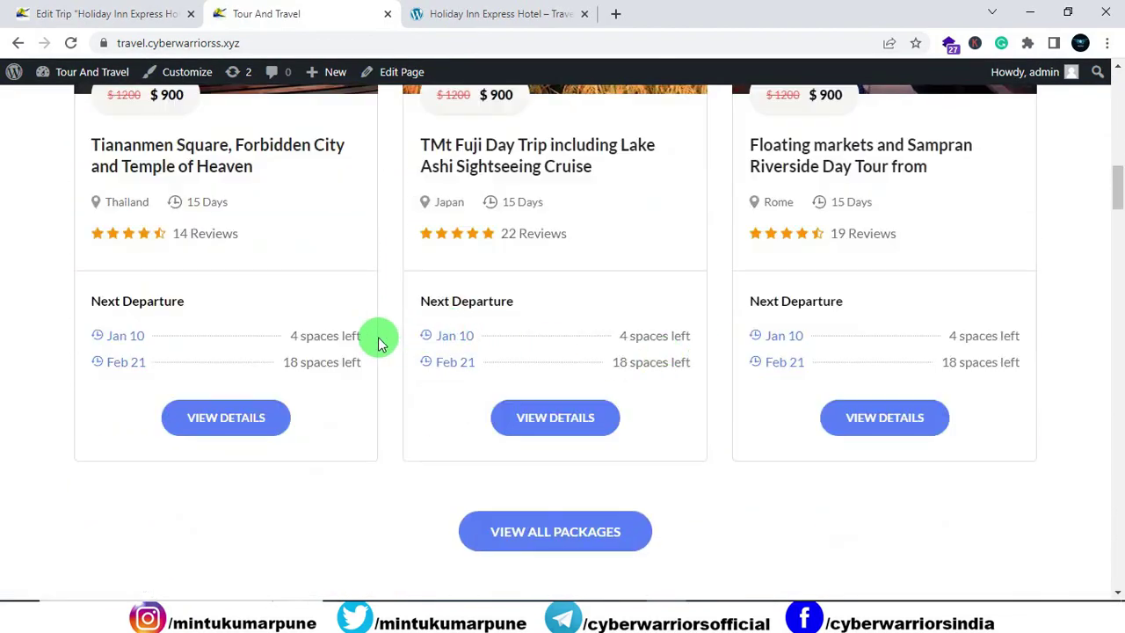
left_click(186, 167)
scroll(596, 303, "down", 9)
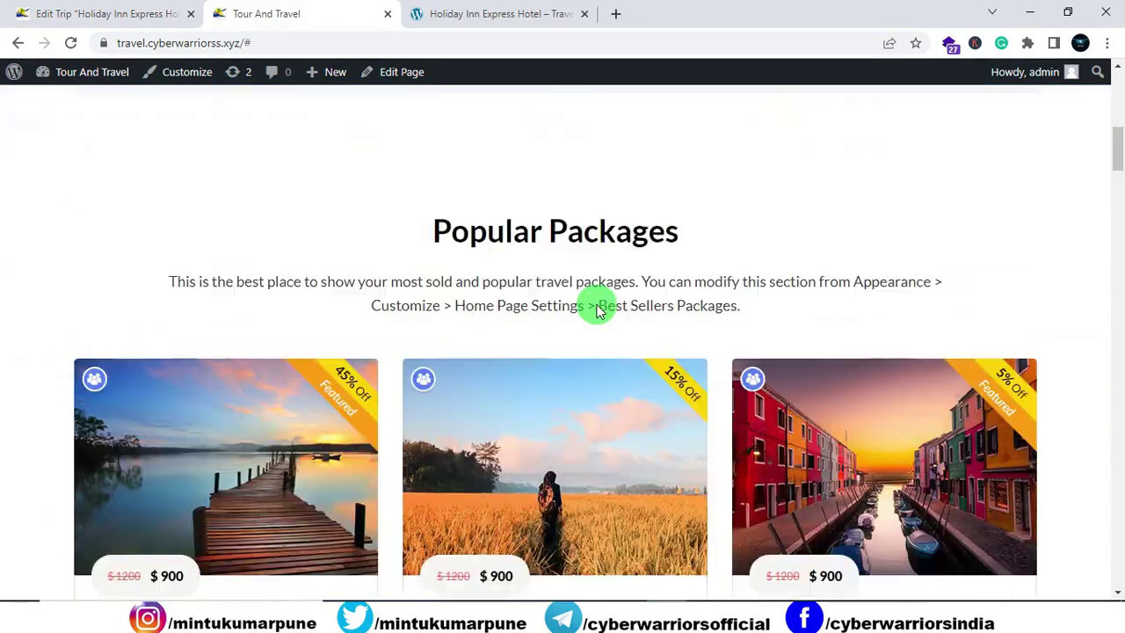
scroll(598, 312, "up", 9)
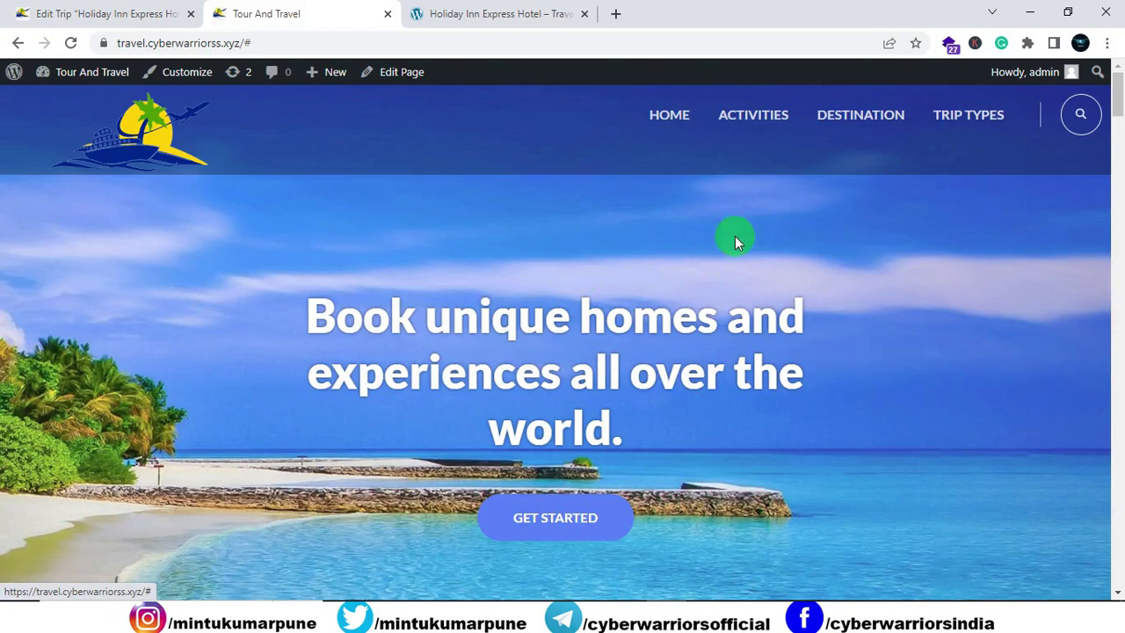
Step: View the site's Destination page and examine the description and trip card on the Taj Mahal destination page
left_click(868, 121)
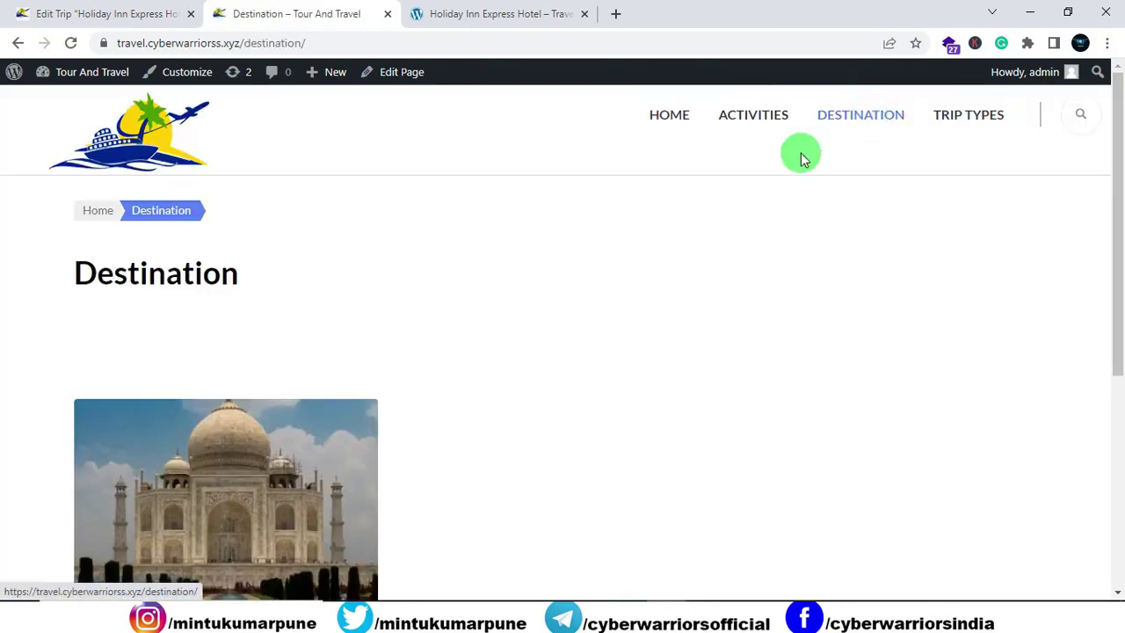
scroll(557, 271, "down", 4)
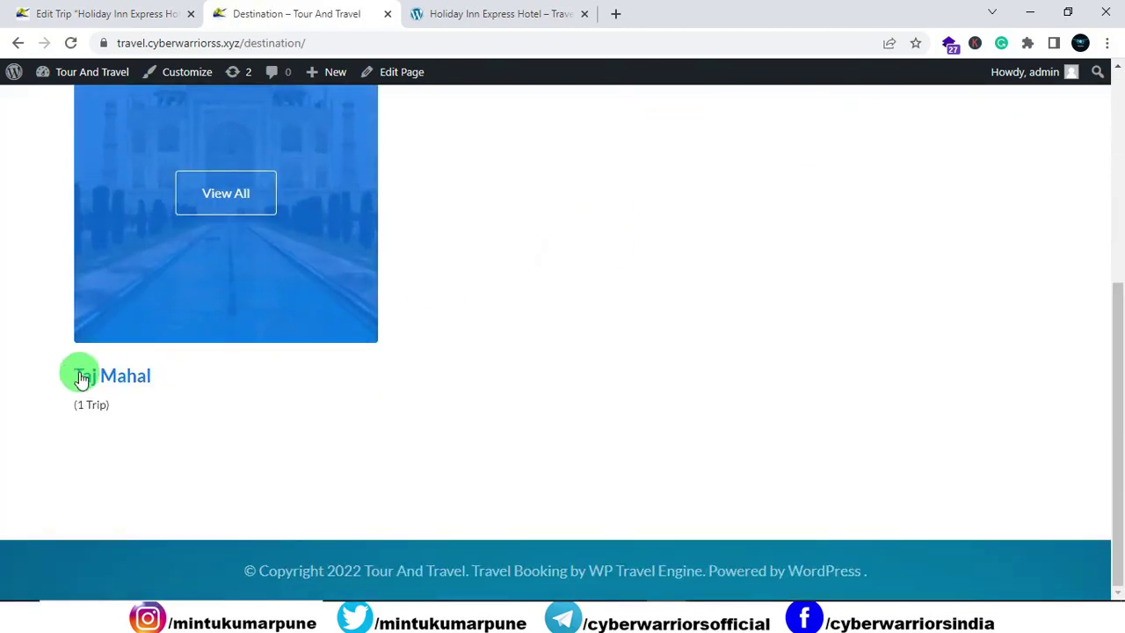
scroll(413, 369, "up", 1)
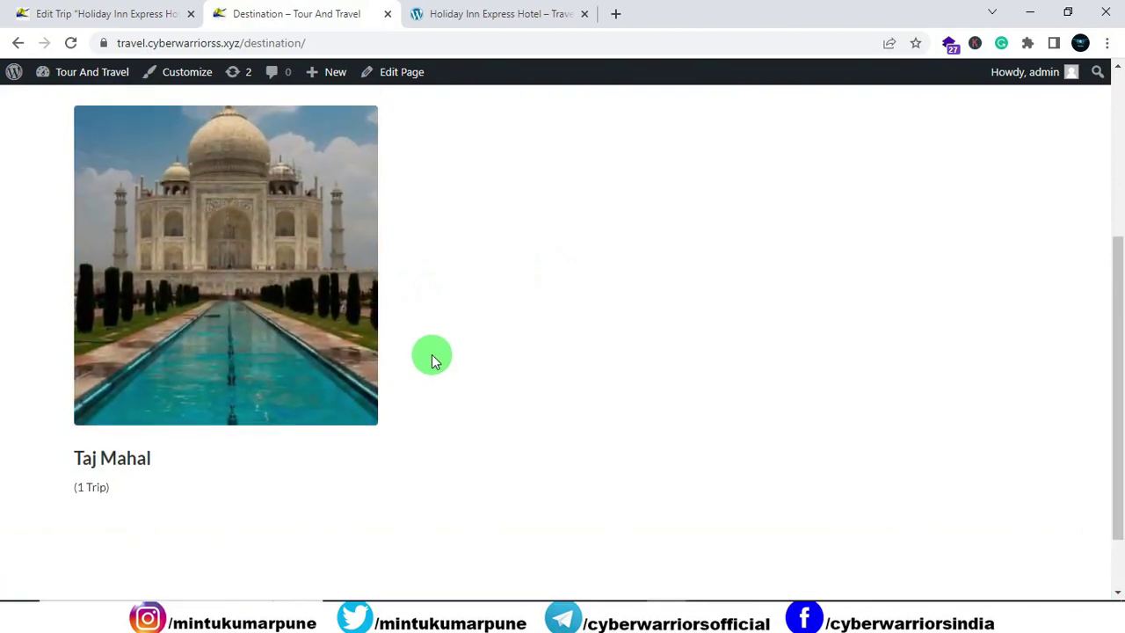
mouse_move(223, 278)
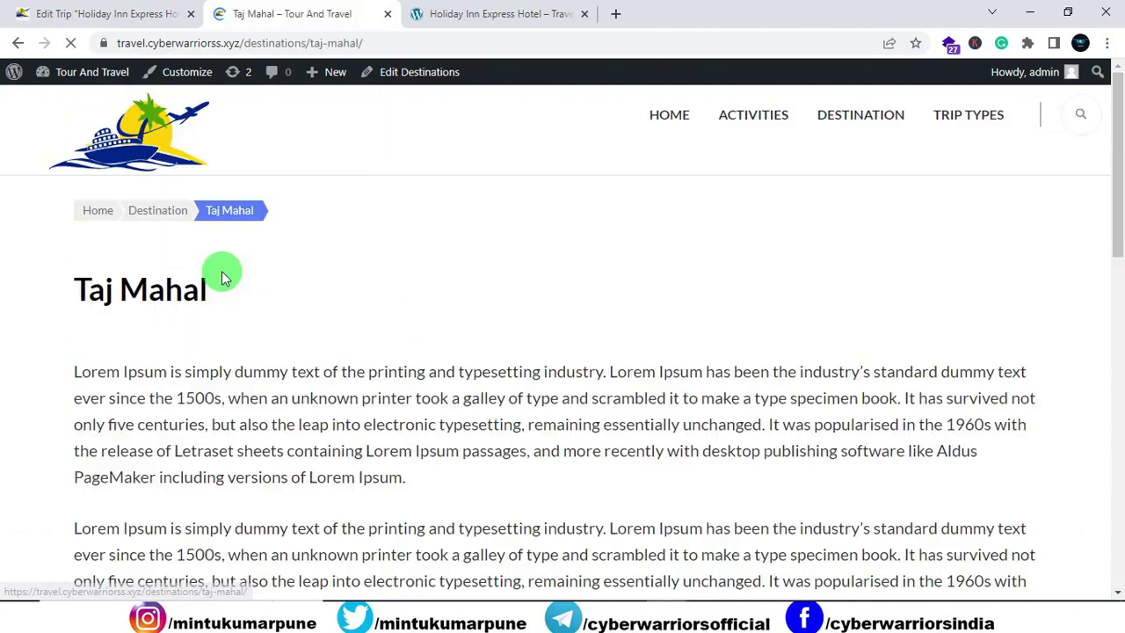
scroll(461, 316, "down", 3)
scroll(453, 367, "down", 6)
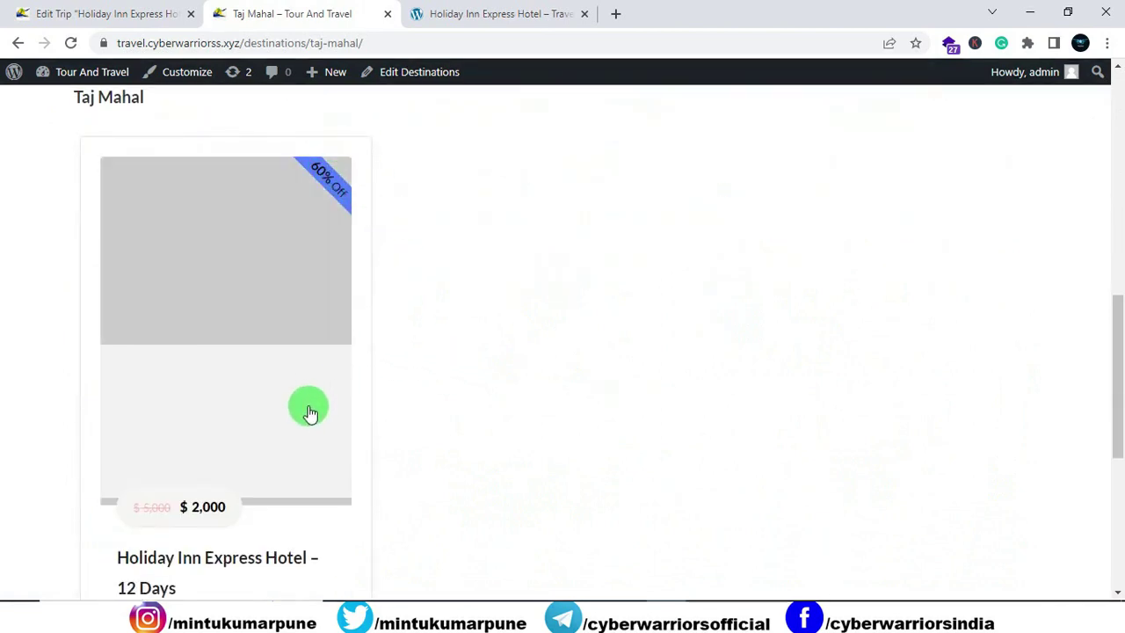
scroll(317, 413, "down", 2)
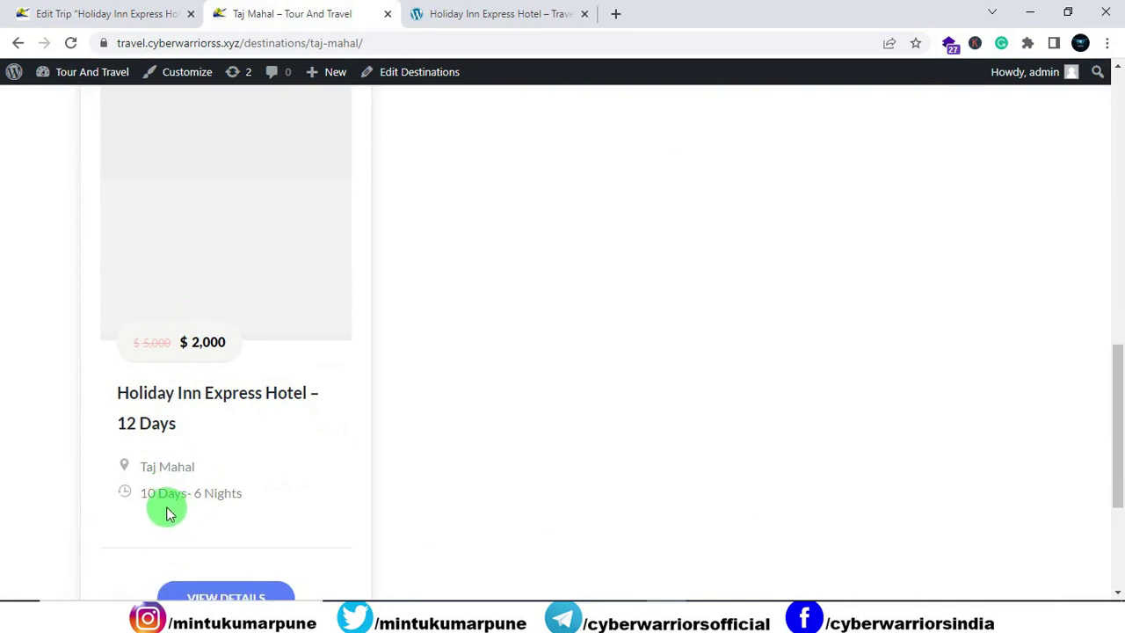
scroll(262, 516, "down", 2)
scroll(349, 427, "up", 4)
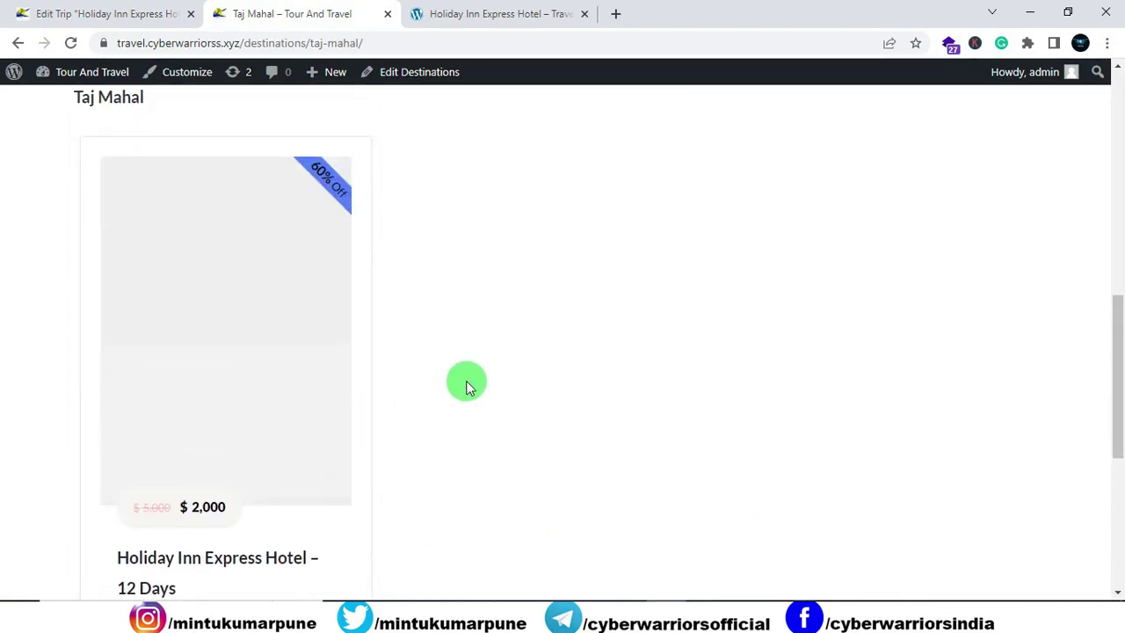
scroll(434, 361, "up", 2)
scroll(304, 271, "up", 6)
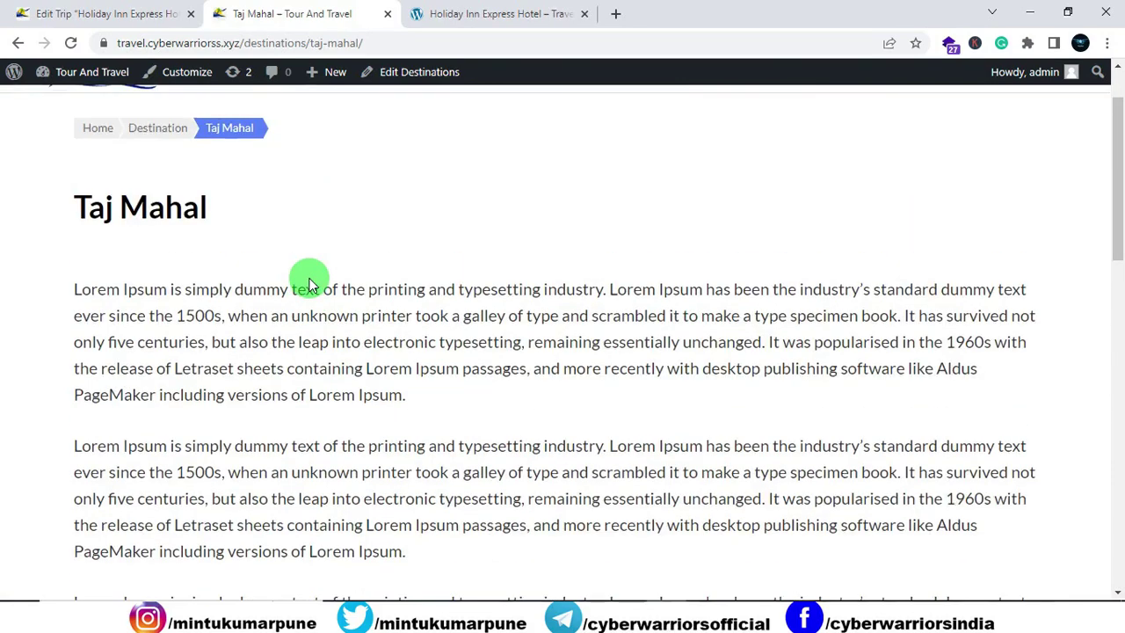
scroll(308, 283, "up", 2)
Step: Check the Taj Mahal entry on the site's Activities page against the activity assigned in the trip editor
left_click(466, 15)
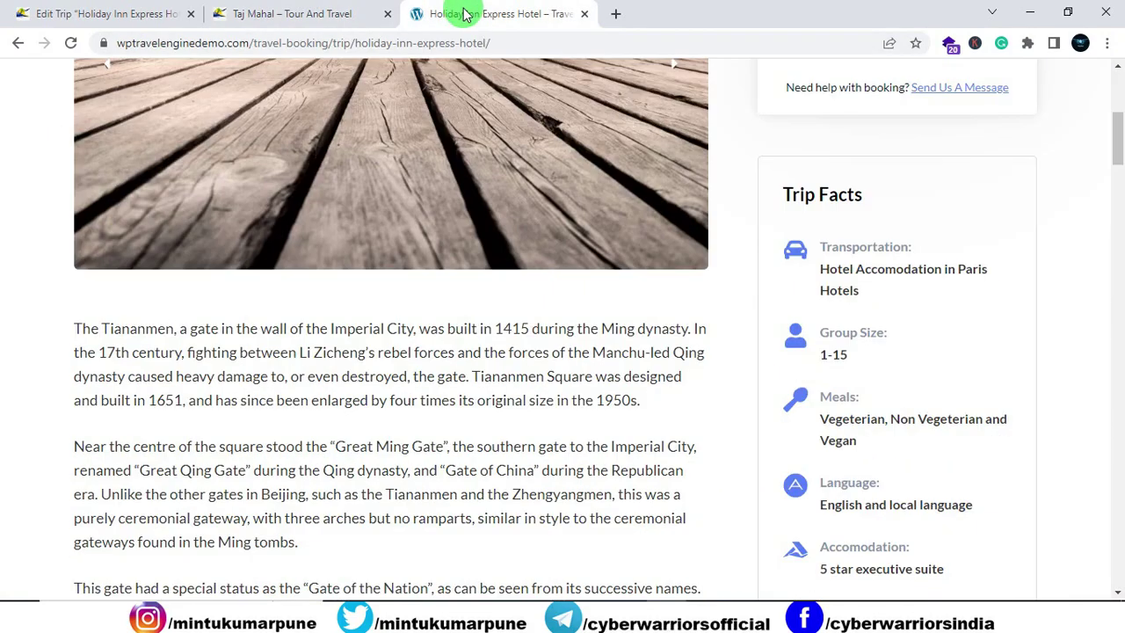
left_click(302, 15)
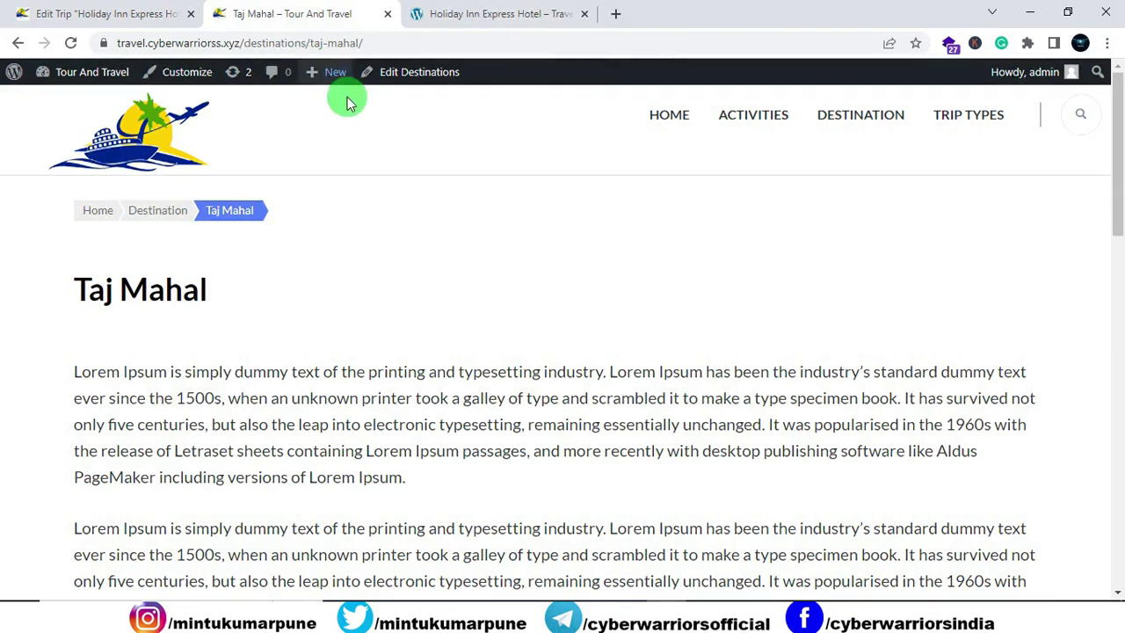
left_click(761, 132)
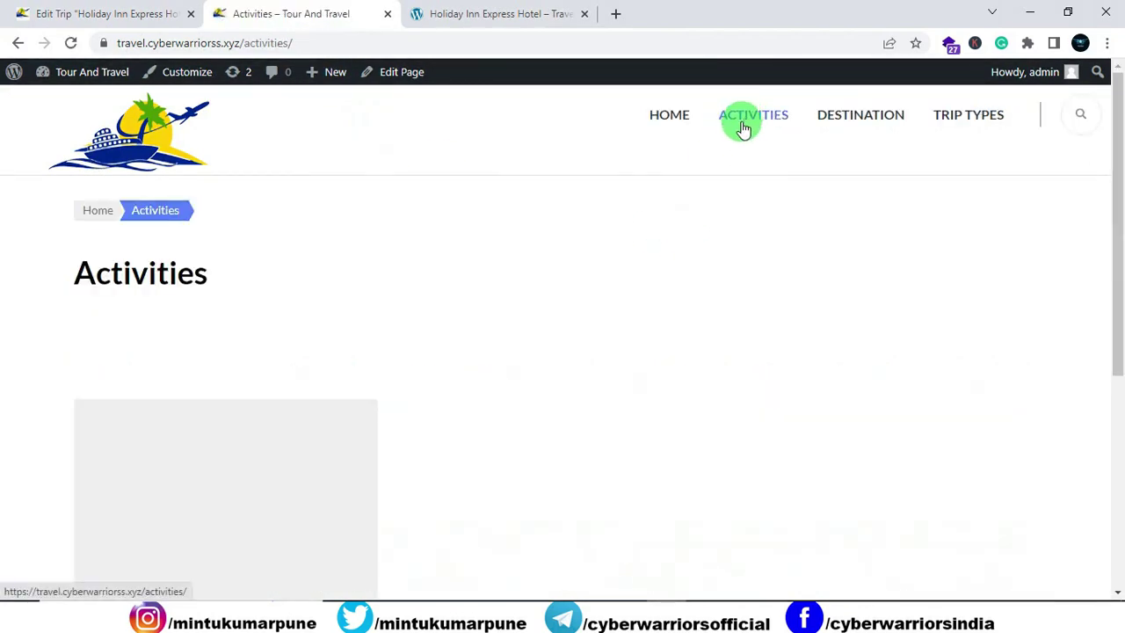
scroll(372, 306, "down", 4)
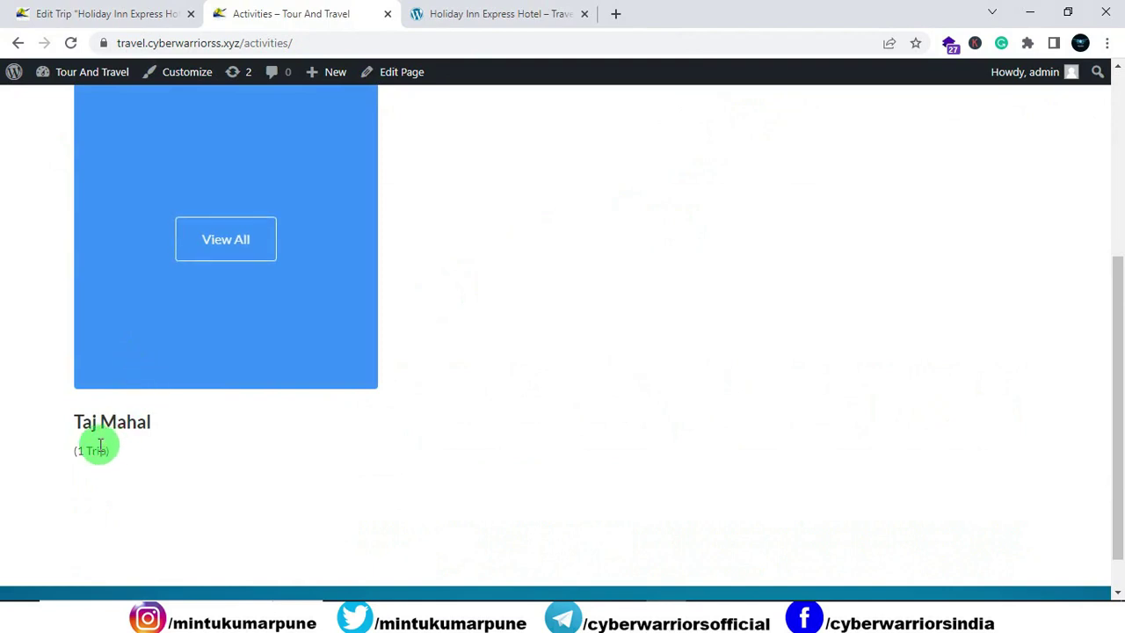
scroll(98, 443, "up", 2)
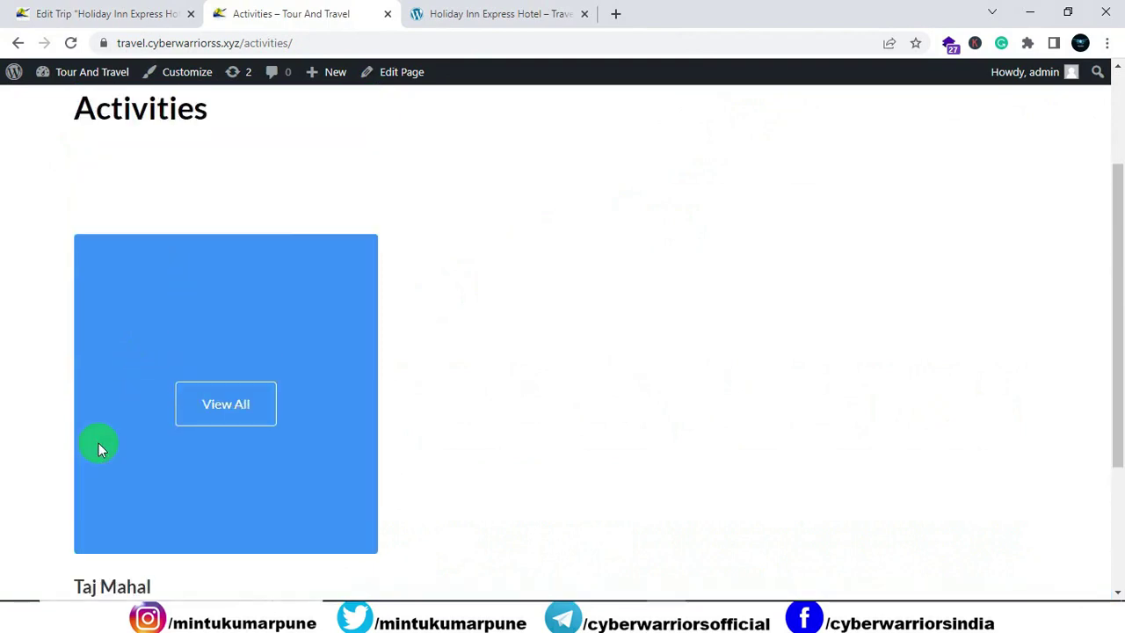
left_click(71, 15)
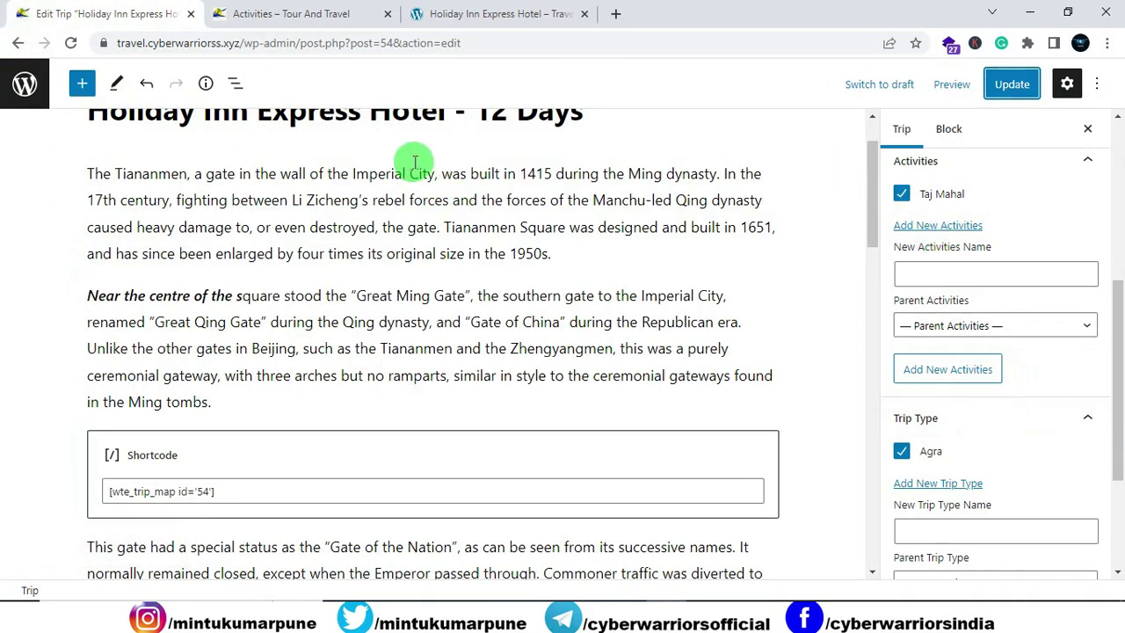
scroll(408, 249, "up", 1)
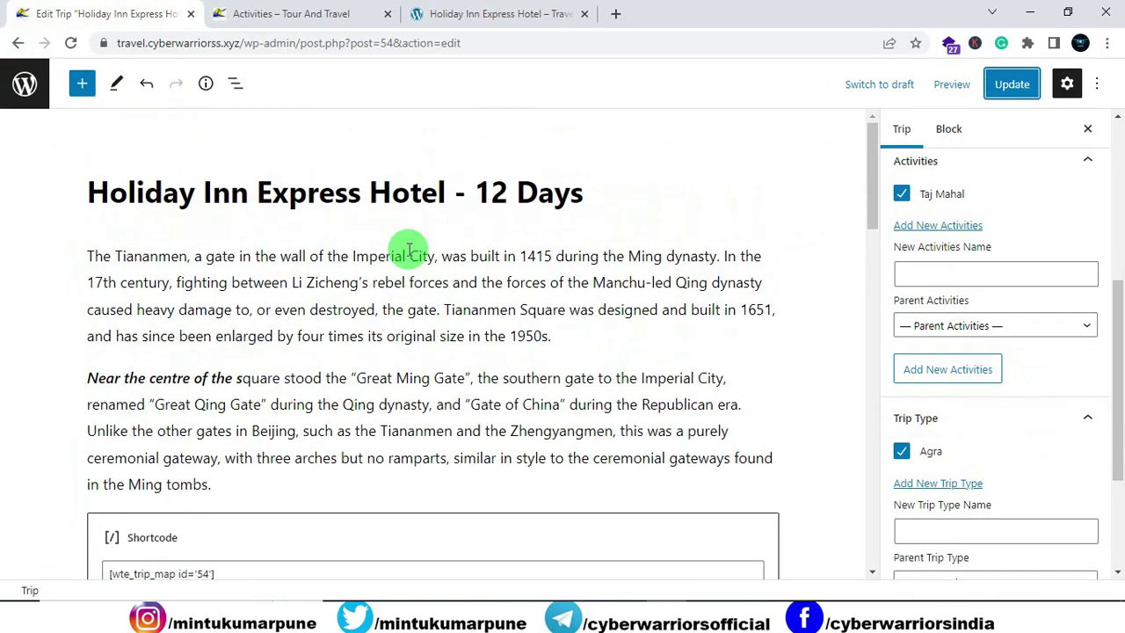
left_click(302, 12)
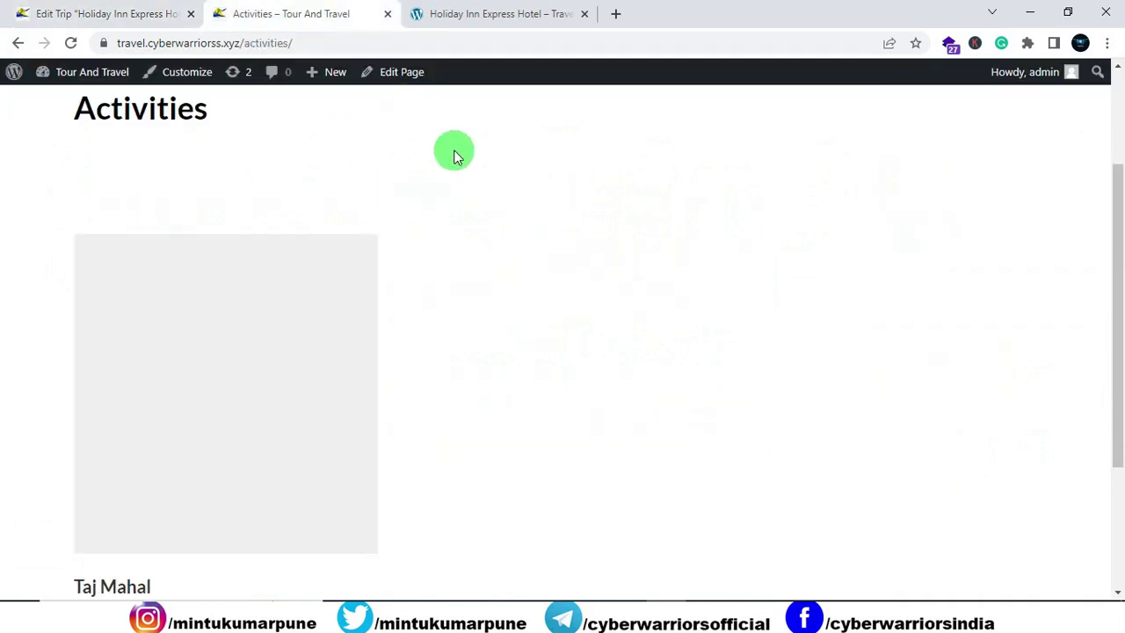
Step: Compare the Taj Mahal entry and its image on the live site's Activities page with the one on the Destination page
scroll(492, 221, "up", 2)
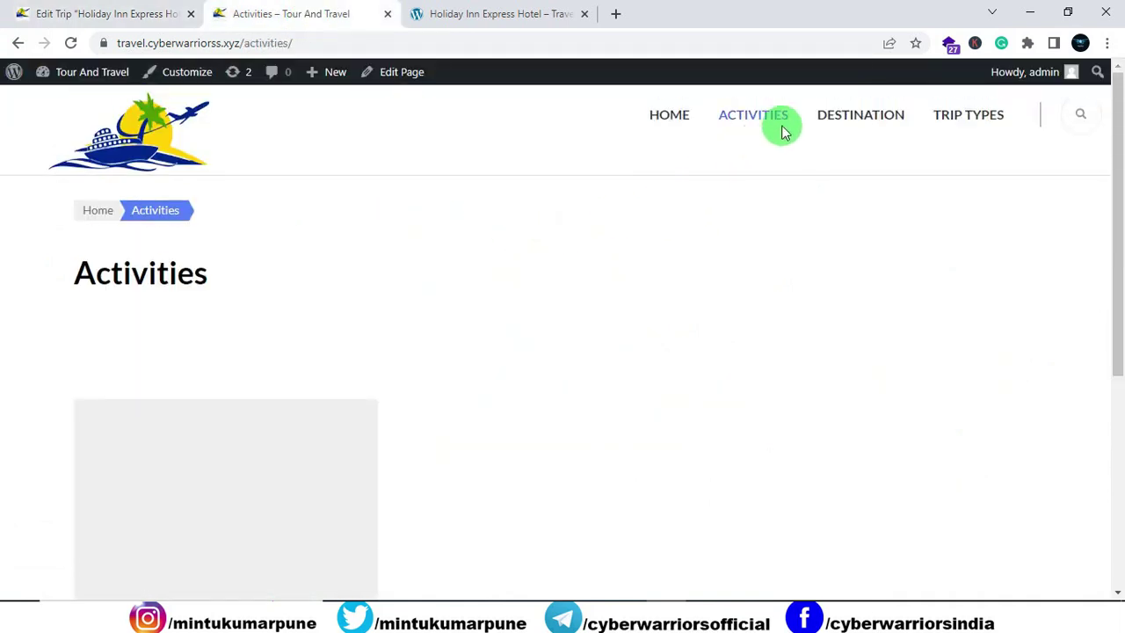
left_click(782, 127)
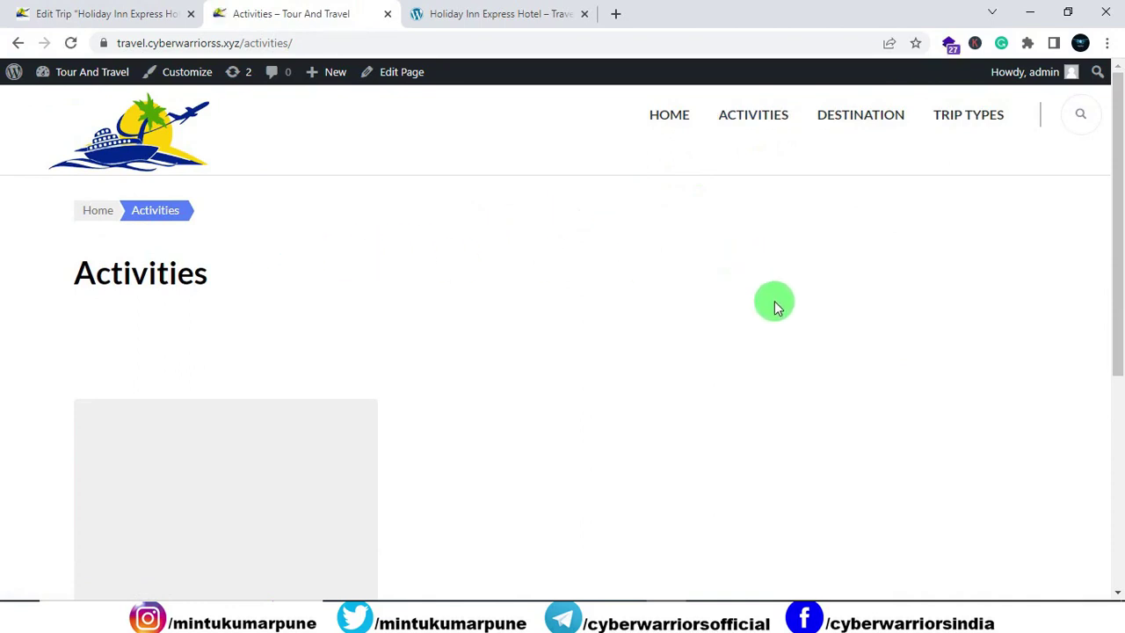
scroll(703, 312, "down", 1)
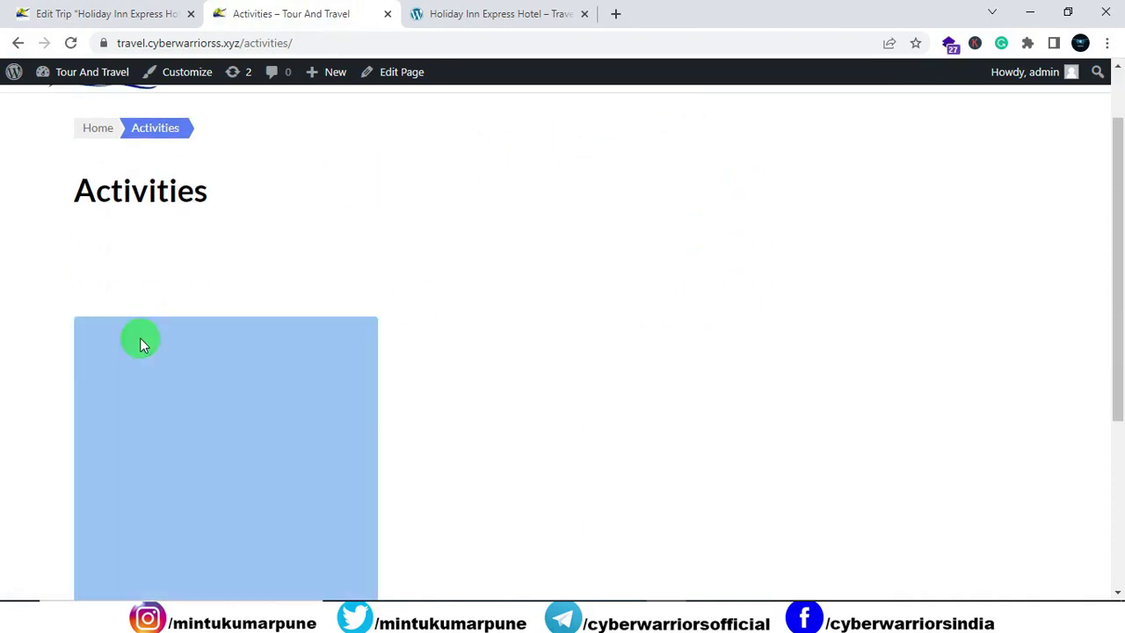
scroll(145, 357, "down", 2)
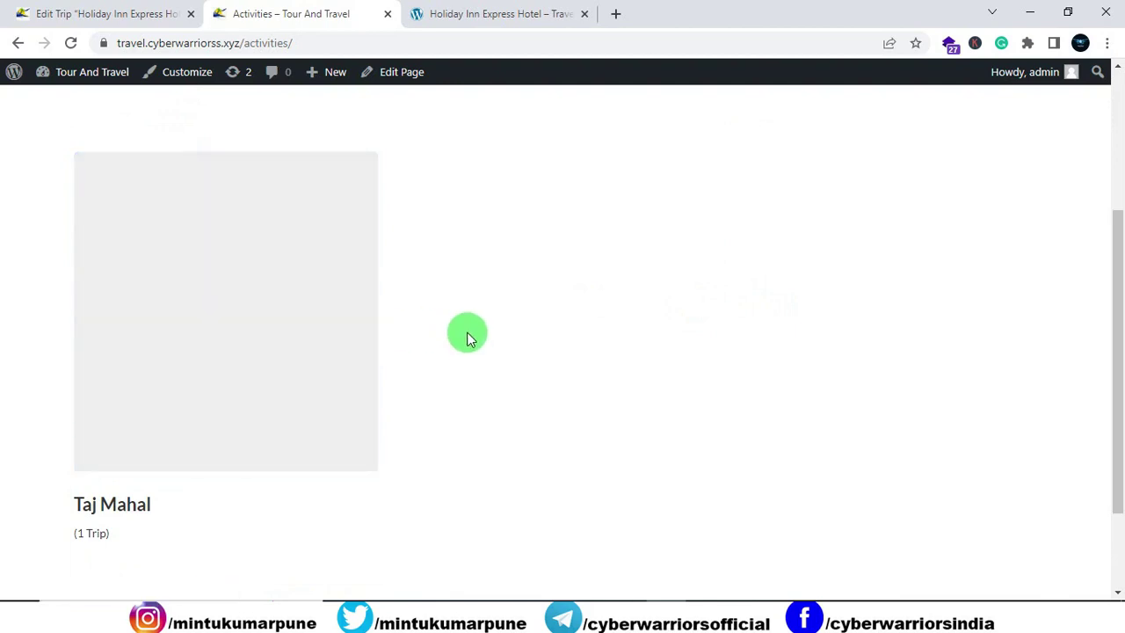
scroll(466, 337, "up", 3)
left_click(841, 121)
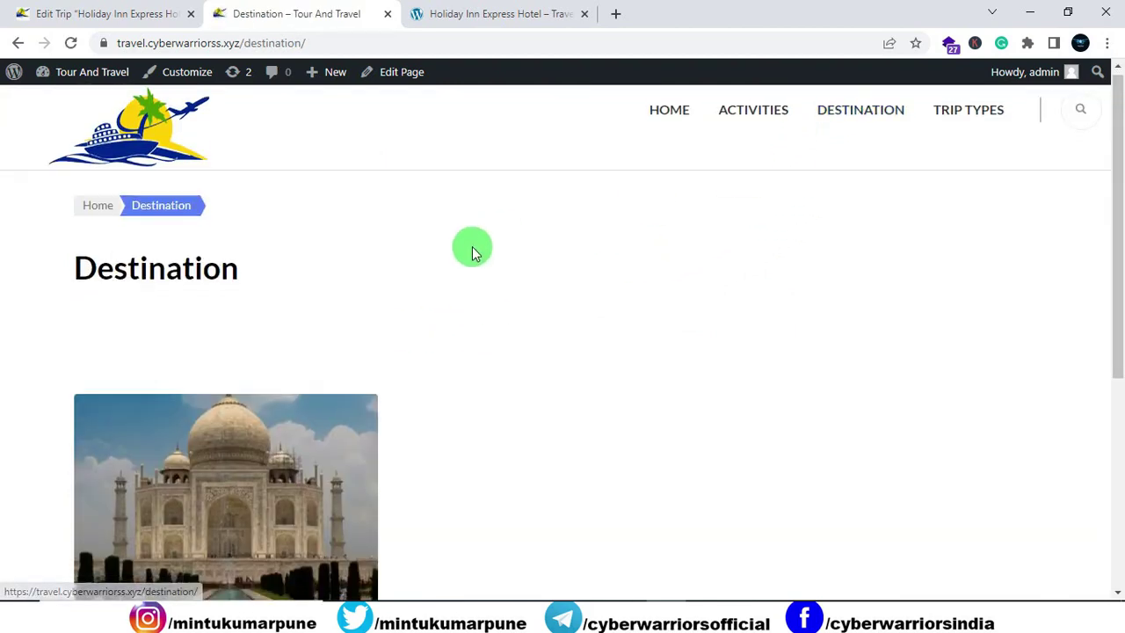
scroll(329, 275, "down", 3)
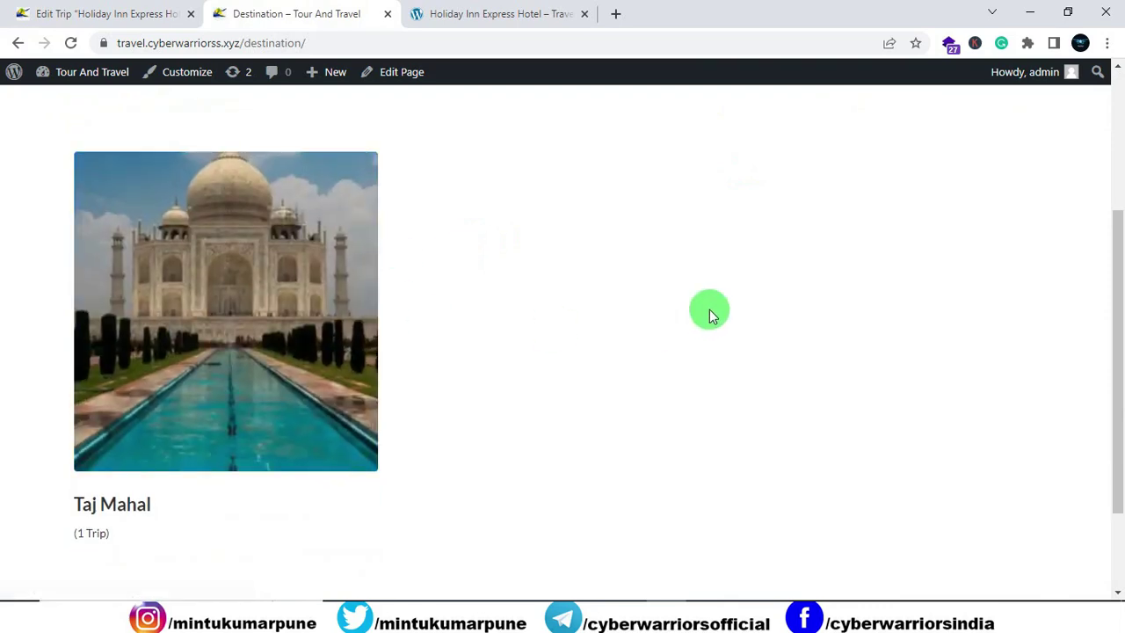
scroll(709, 309, "up", 3)
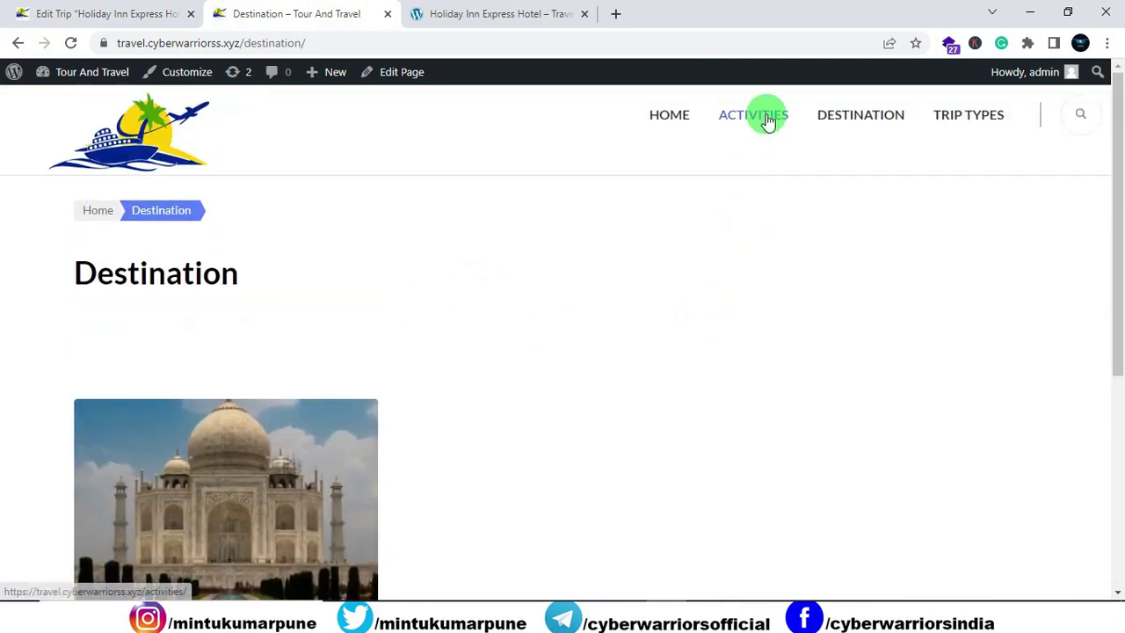
left_click(764, 118)
scroll(308, 345, "down", 2)
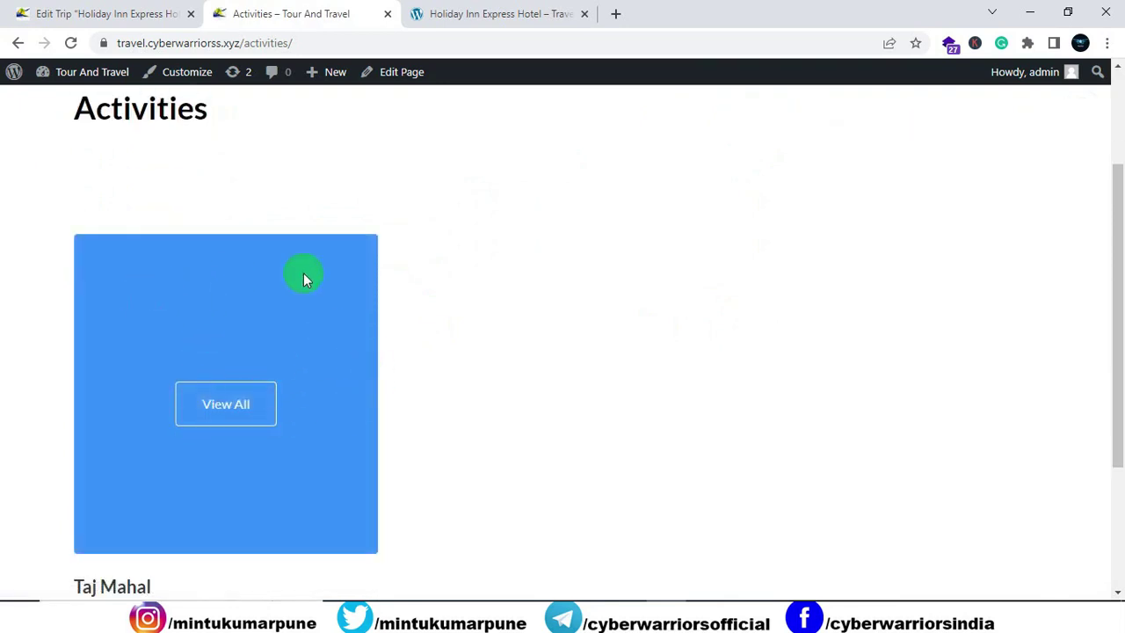
scroll(477, 422, "down", 1)
scroll(477, 422, "up", 3)
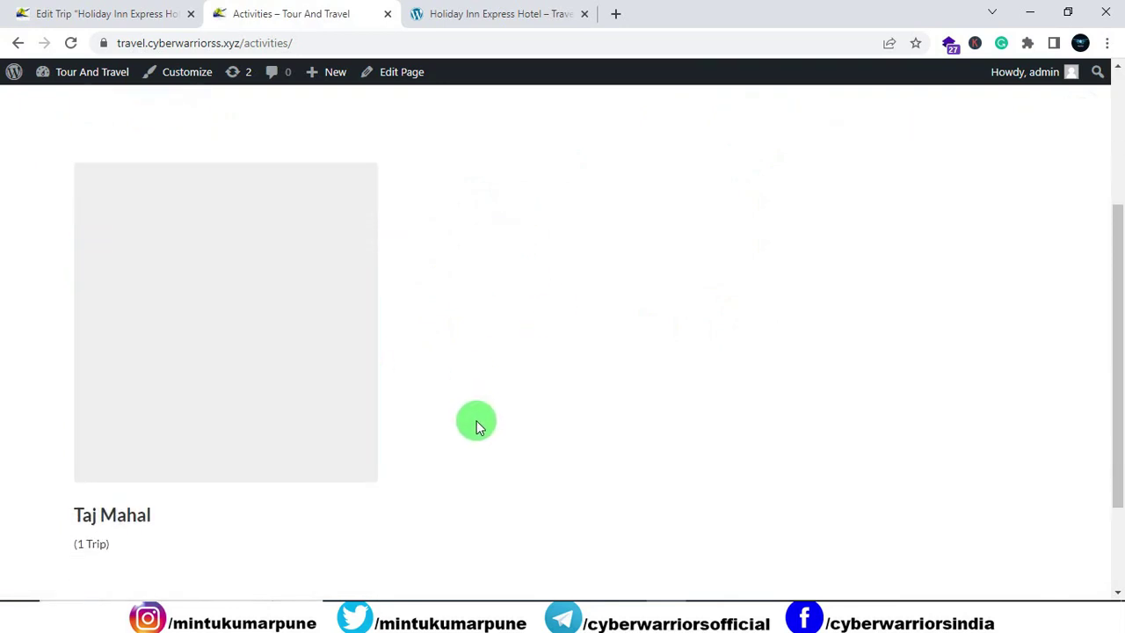
scroll(551, 404, "down", 2)
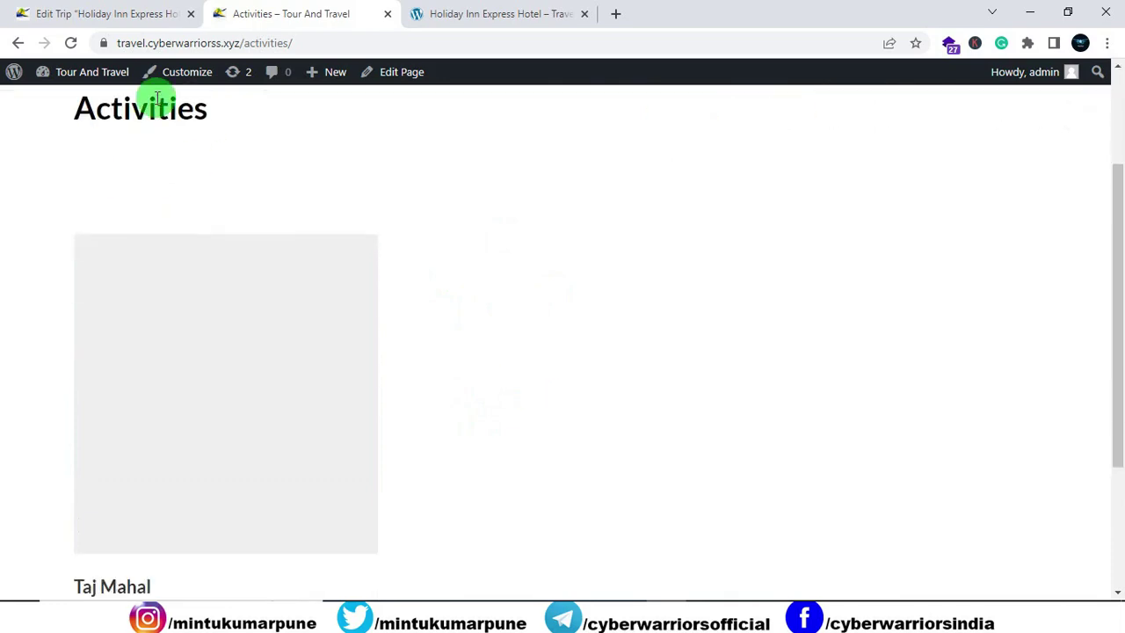
Step: Switch to the WordPress admin and open the Taj Mahal trip activity for editing
left_click(167, 11)
left_click(37, 91)
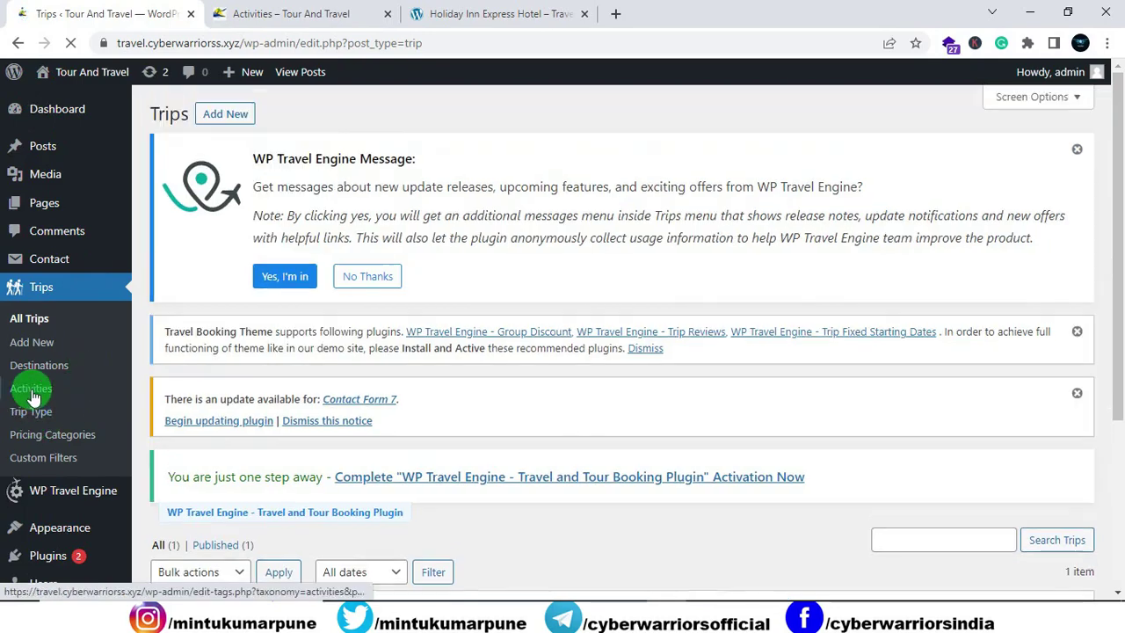
left_click(32, 397)
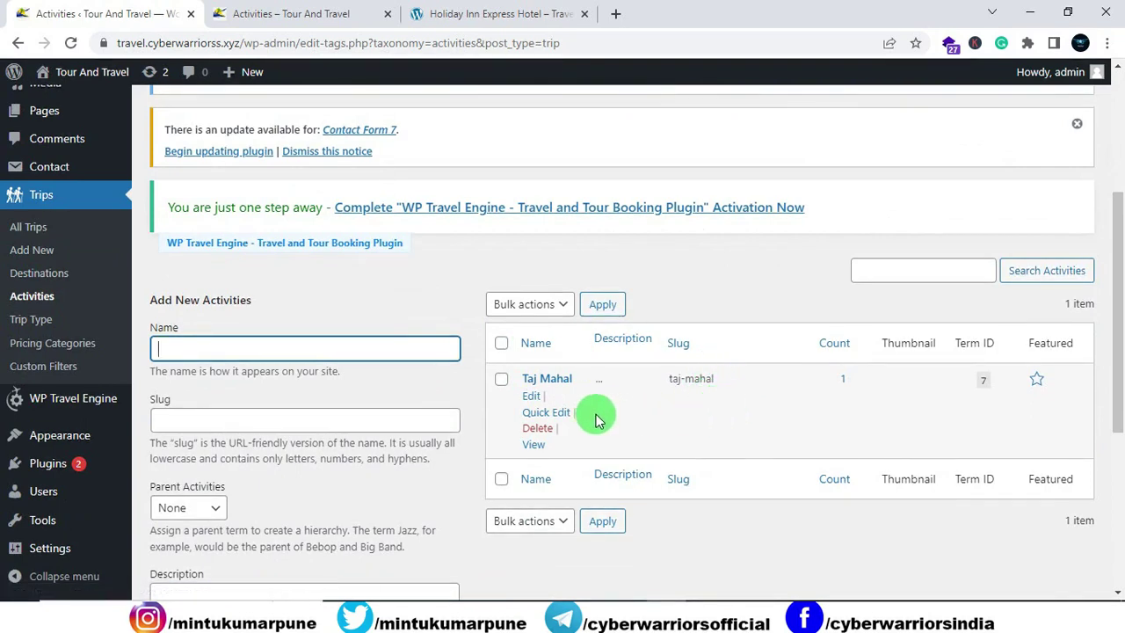
left_click(533, 399)
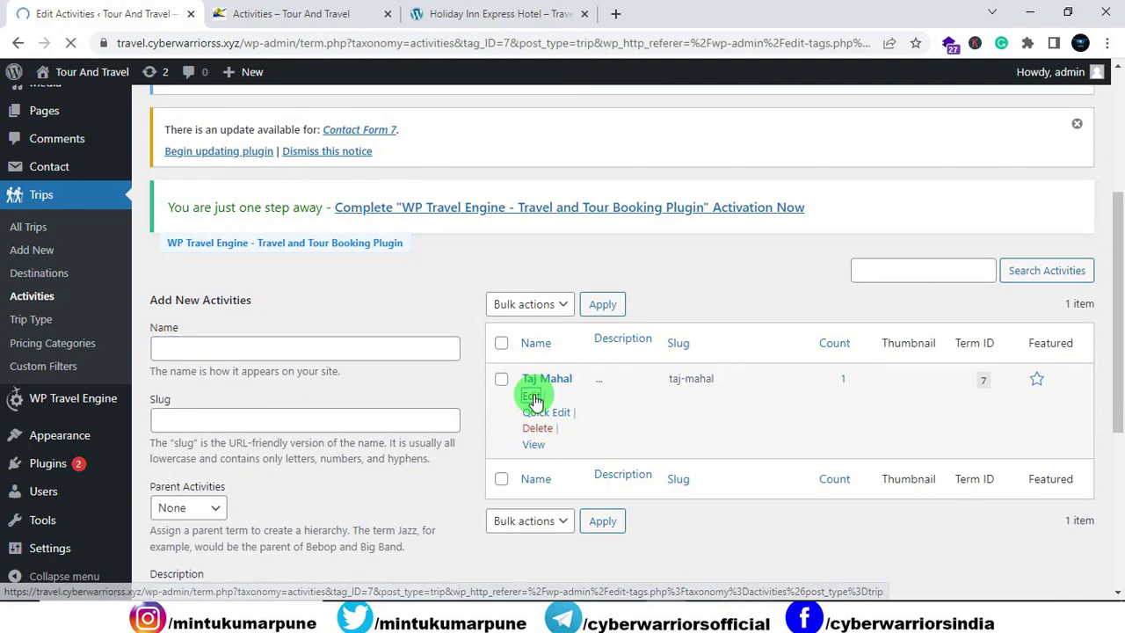
Step: Assign the Taj Mahal photo from the media library as the activity's image and update the activity
scroll(530, 395, "down", 4)
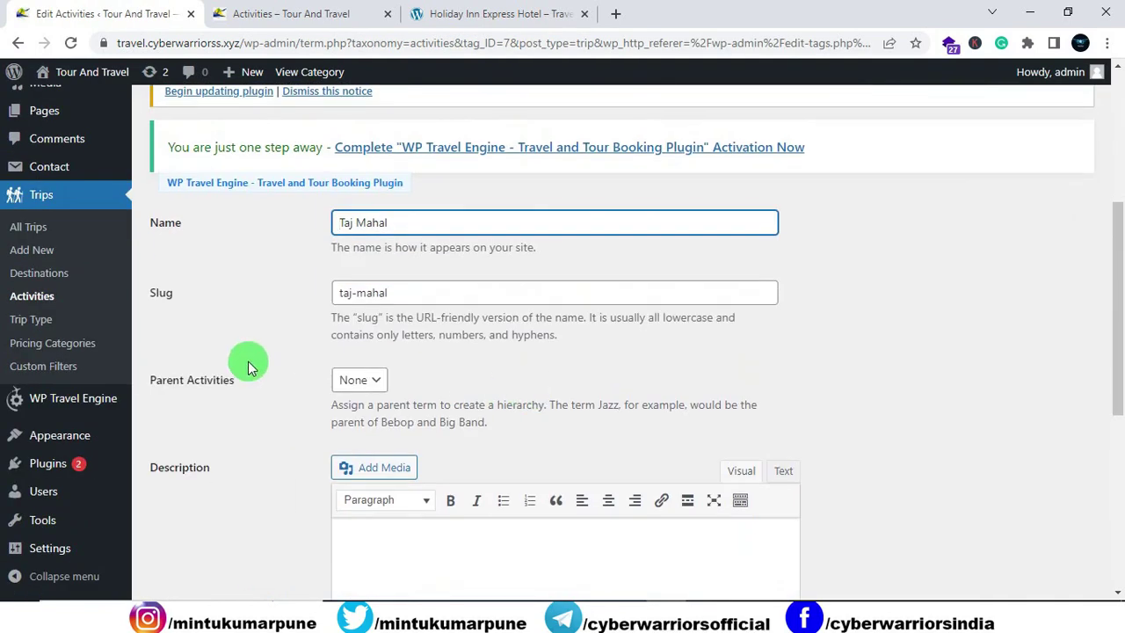
scroll(394, 294, "down", 4)
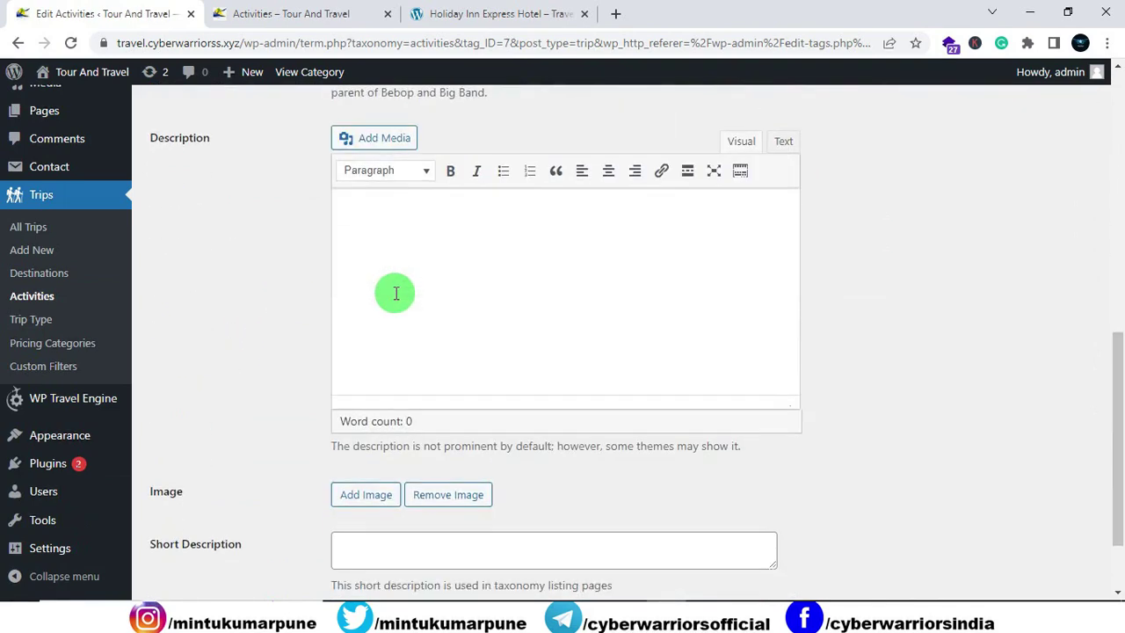
scroll(396, 292, "down", 2)
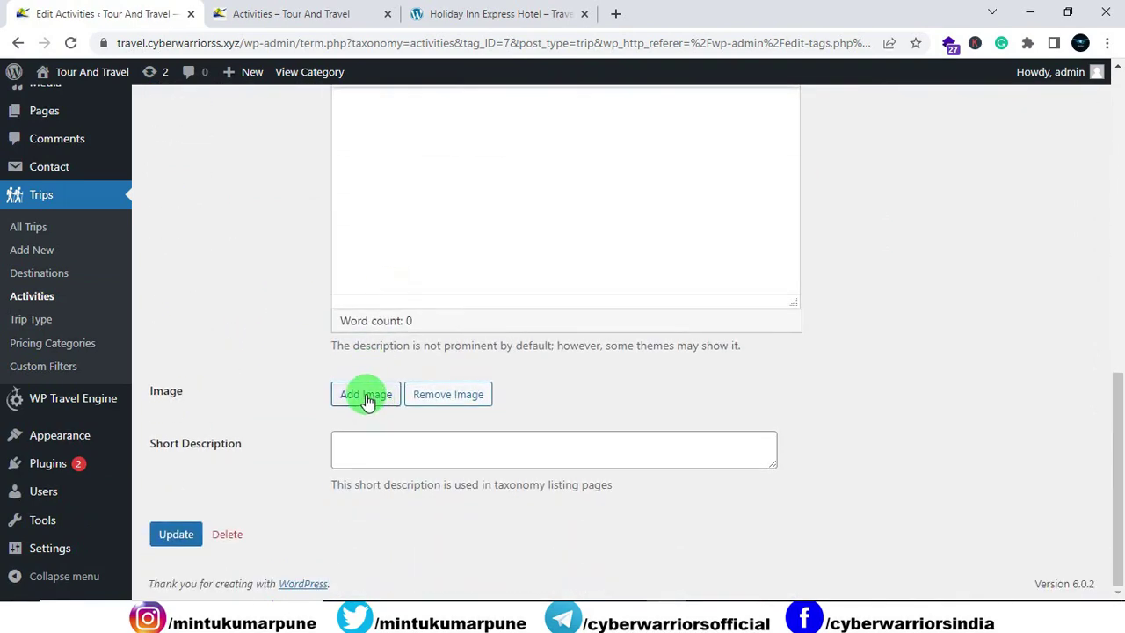
left_click(367, 395)
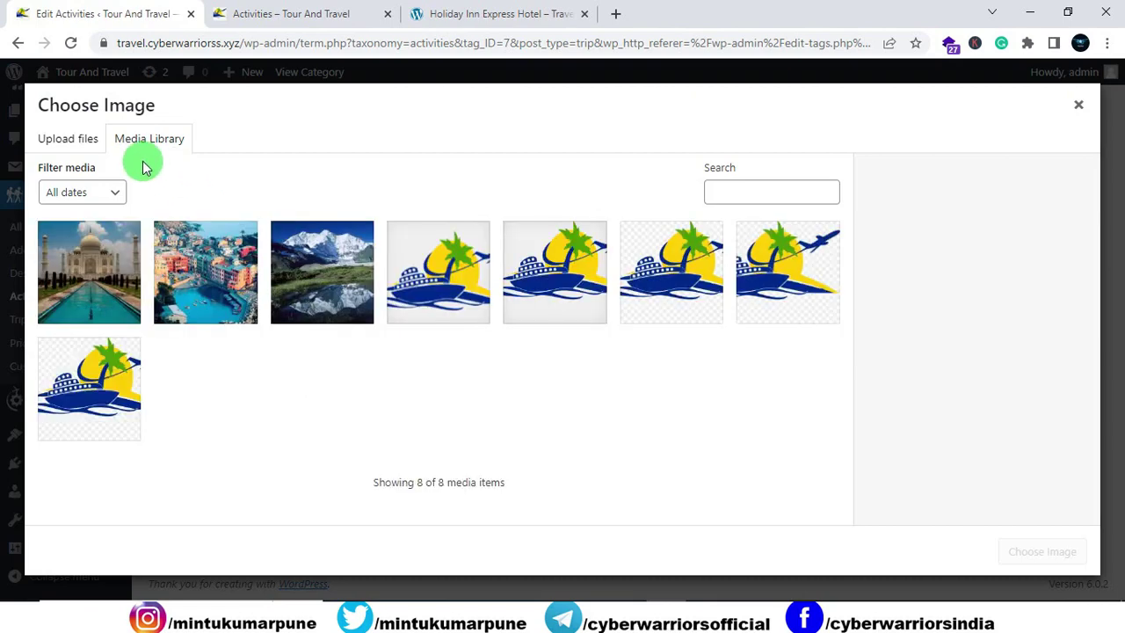
left_click(114, 272)
left_click(1038, 551)
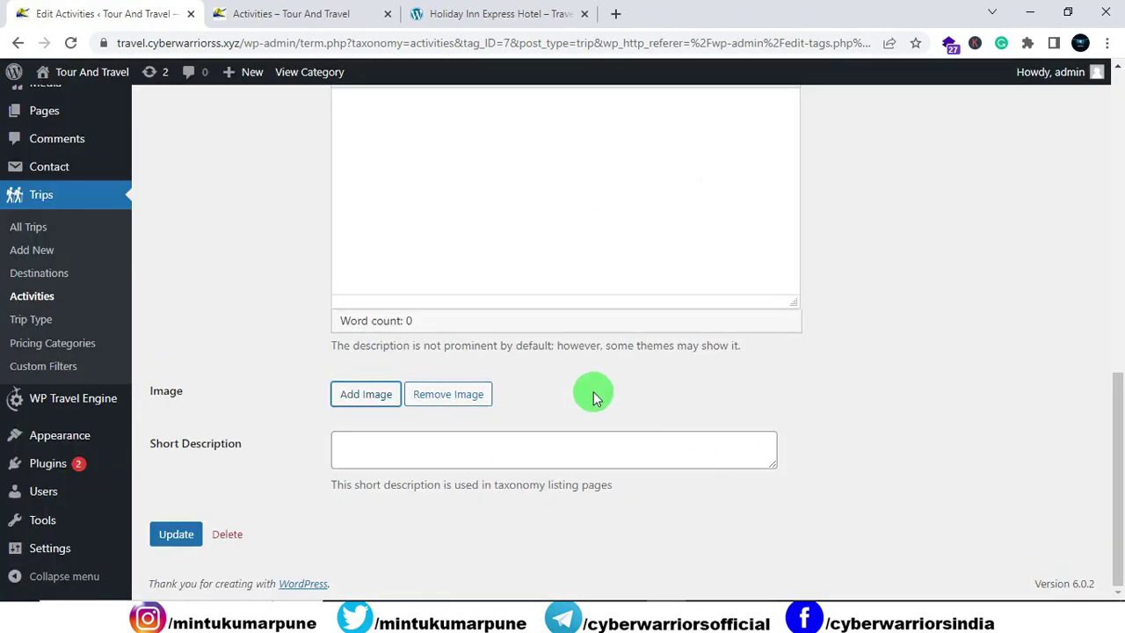
scroll(264, 475, "down", 1)
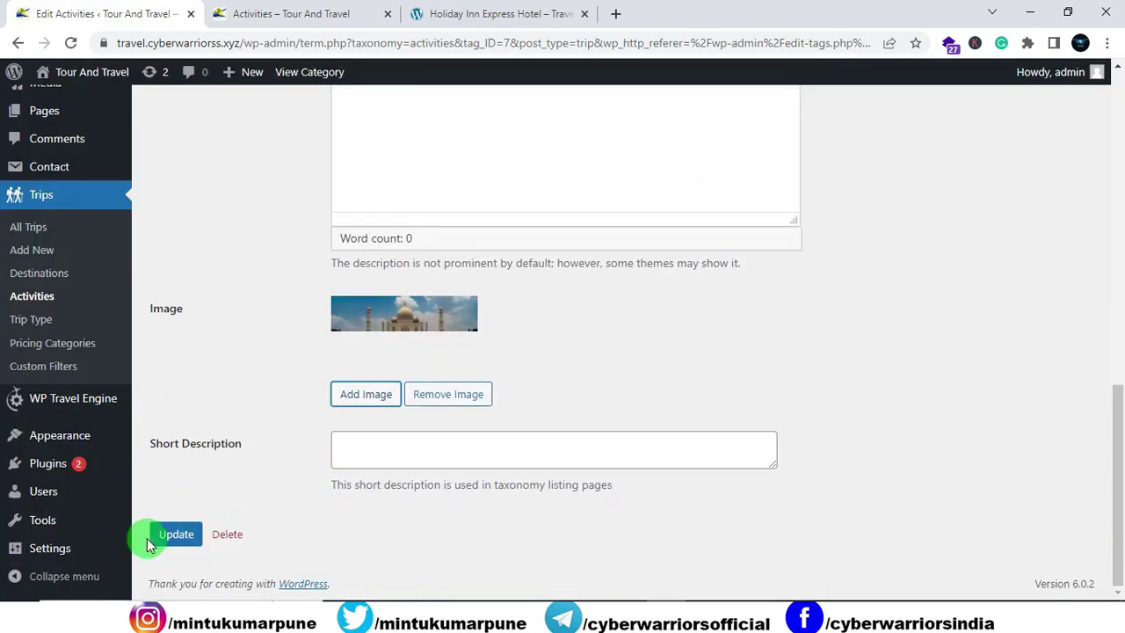
left_click(176, 534)
Step: Check the Taj Mahal activity's image on the live site's Activities page
left_click(290, 16)
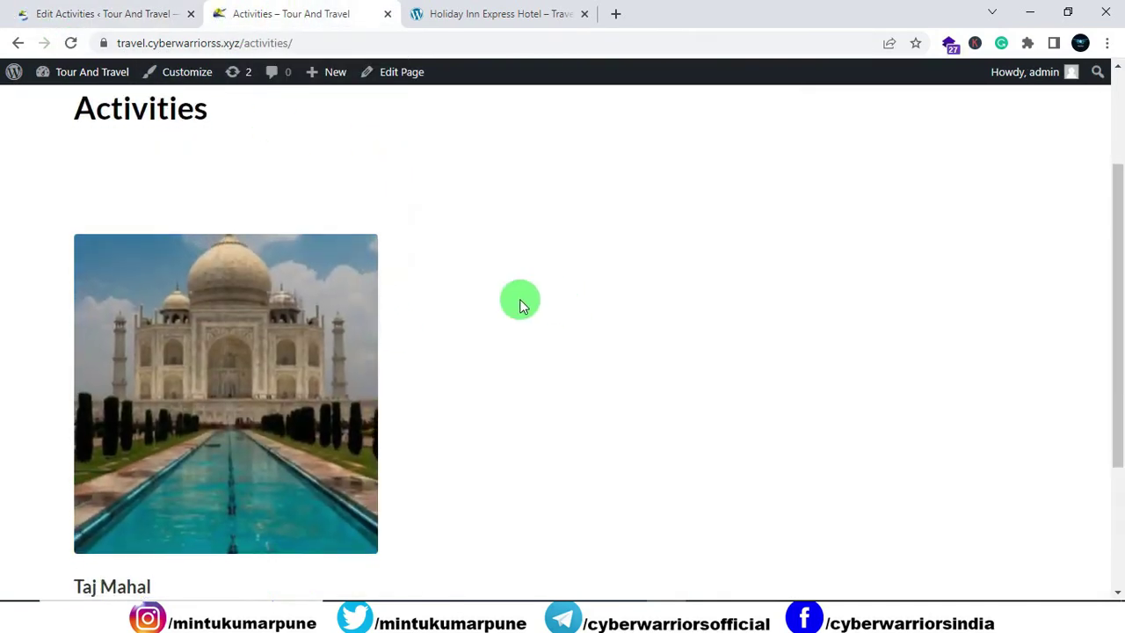
scroll(457, 239, "down", 2)
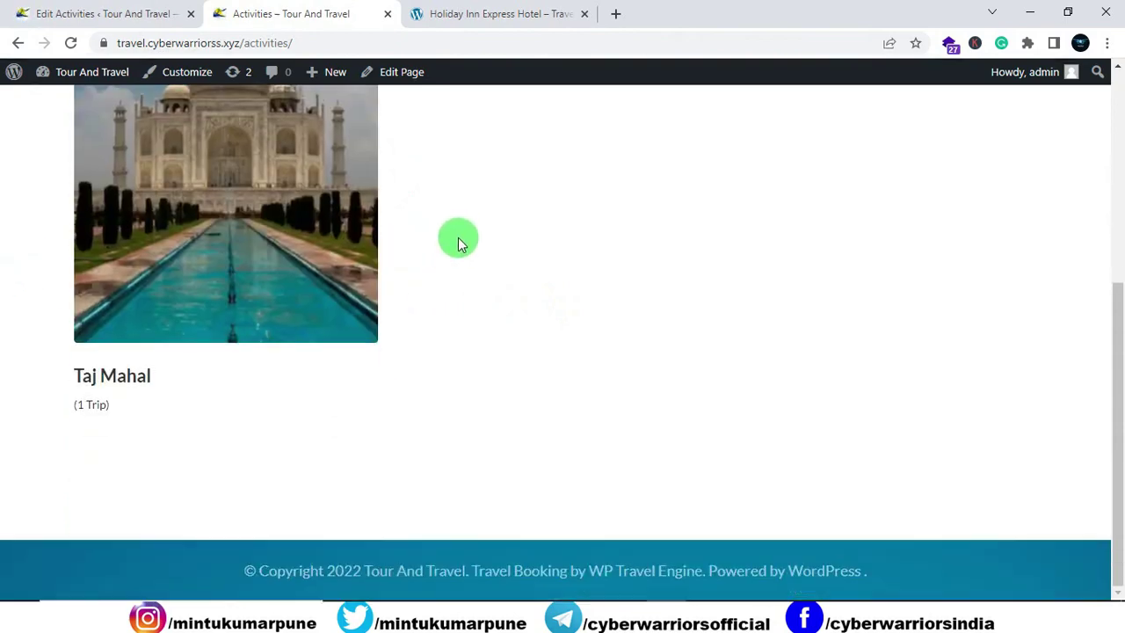
scroll(475, 246, "up", 4)
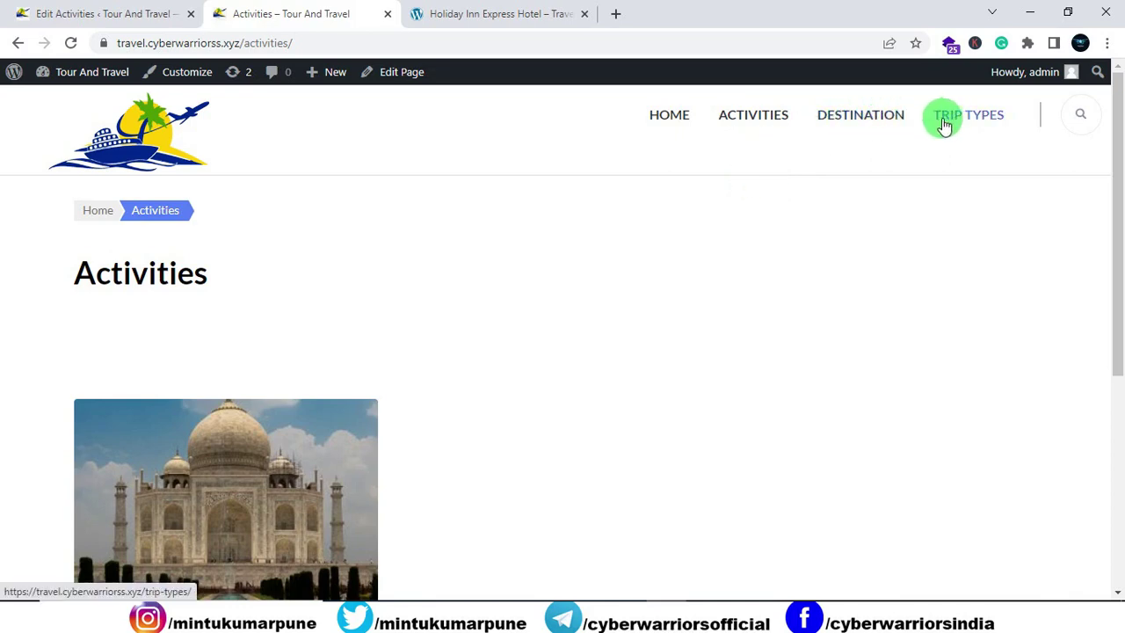
Step: Return to the WordPress admin and open the trip Activities management page with its form for adding new activities
left_click(75, 17)
scroll(70, 114, "up", 5)
left_click(50, 113)
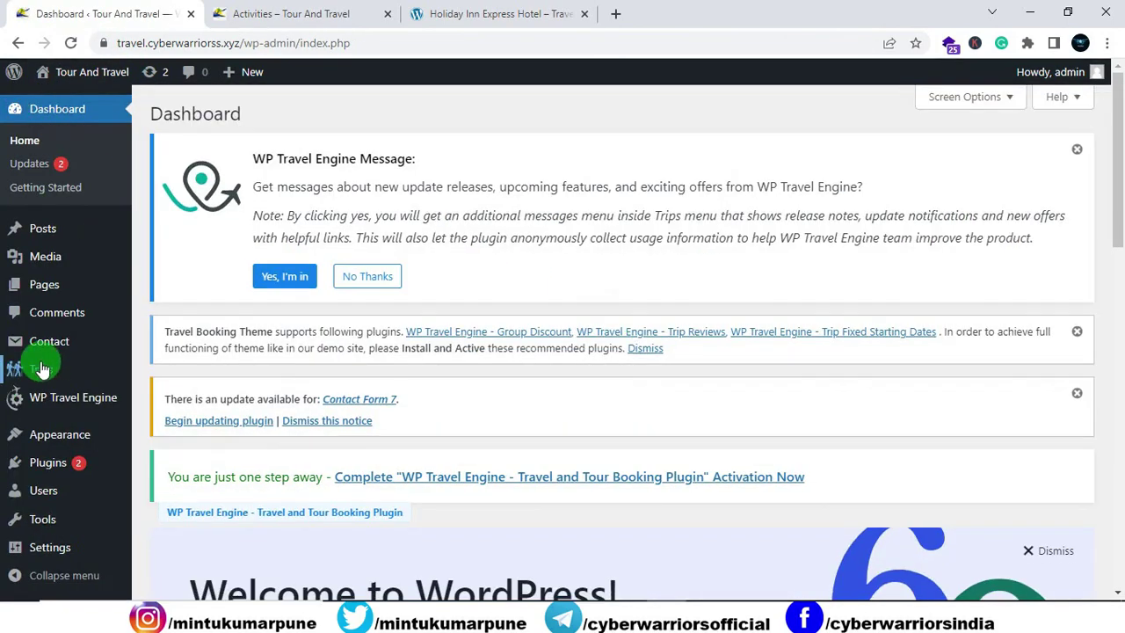
mouse_move(46, 376)
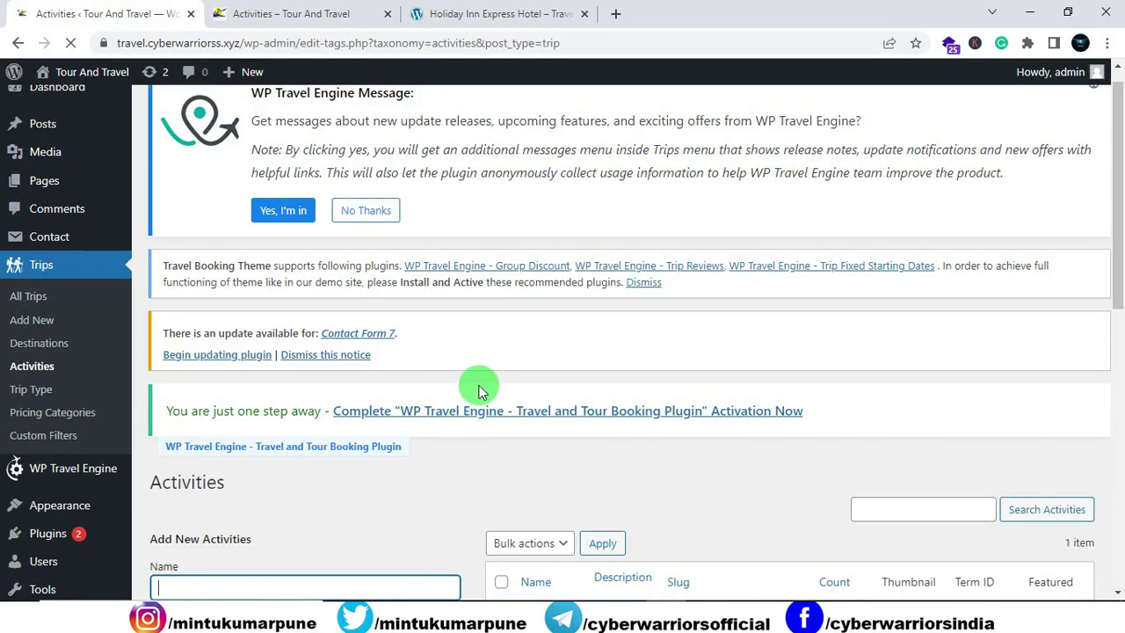
scroll(479, 378, "down", 3)
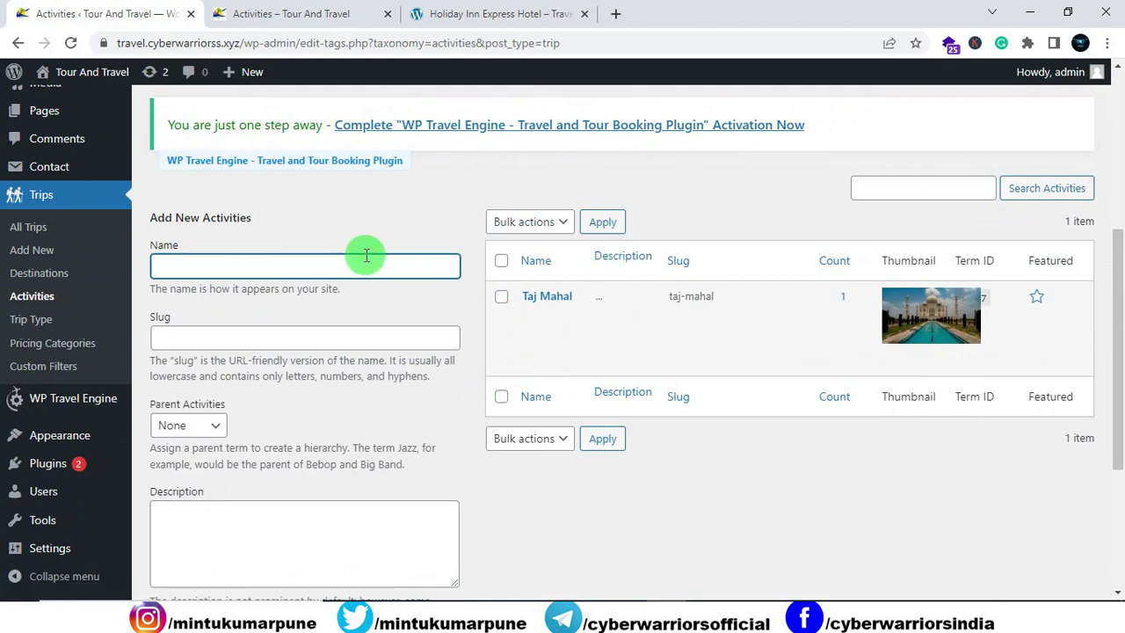
Step: Open the Activities page of the Travel Booking demo site and copy the activity name Hot Air Ballon
left_click(450, 14)
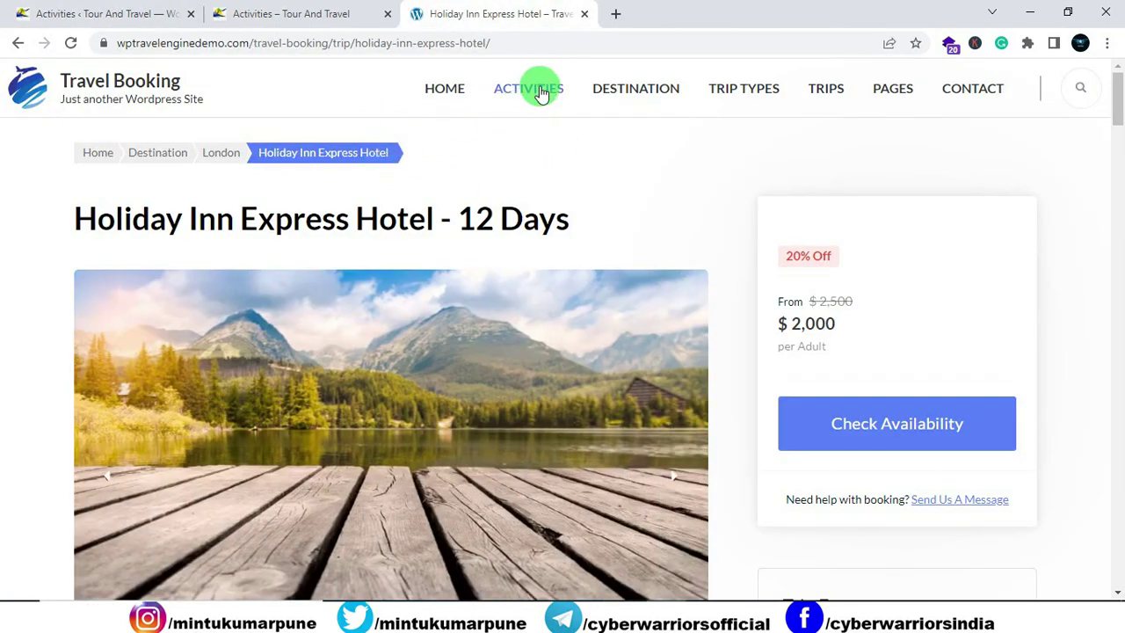
left_click(541, 91)
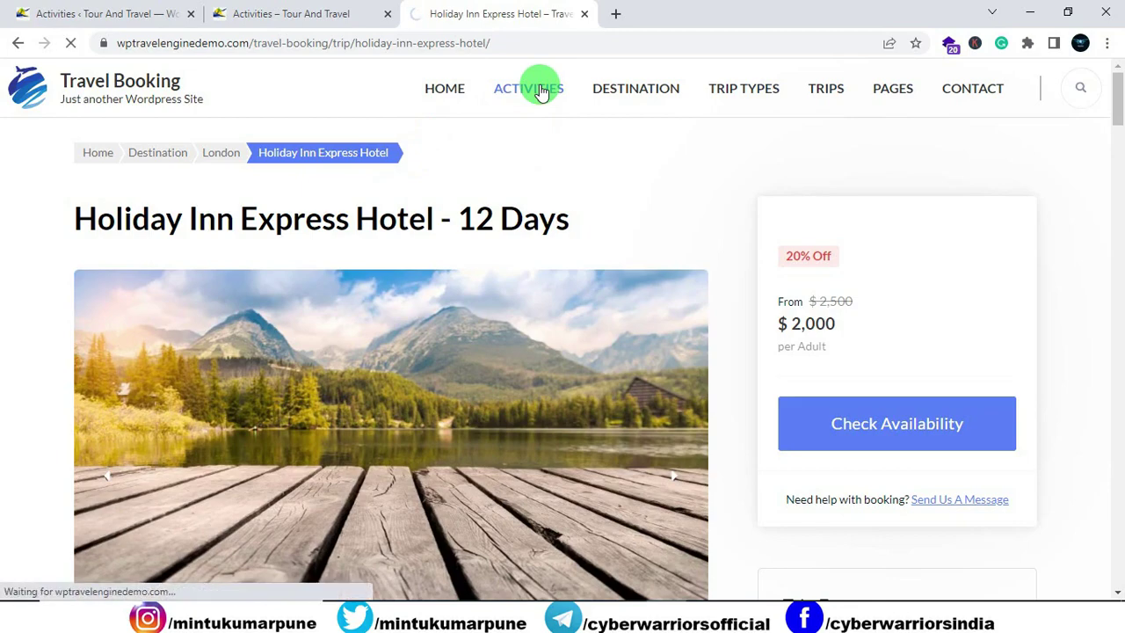
scroll(534, 141, "down", 5)
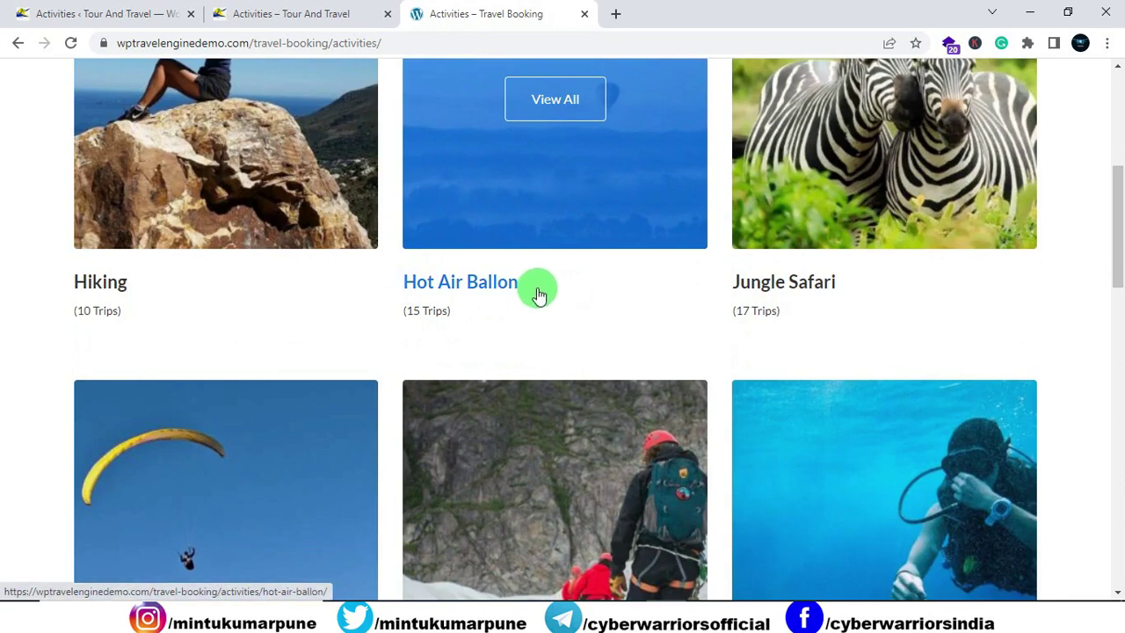
left_click_drag(400, 286, 482, 282)
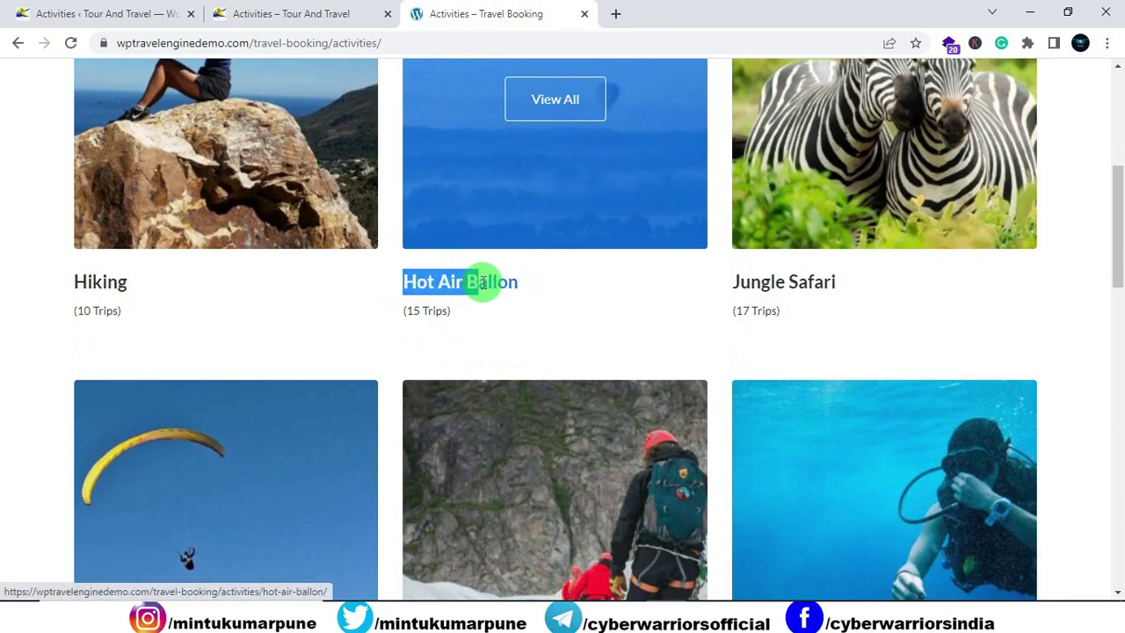
right_click(503, 287)
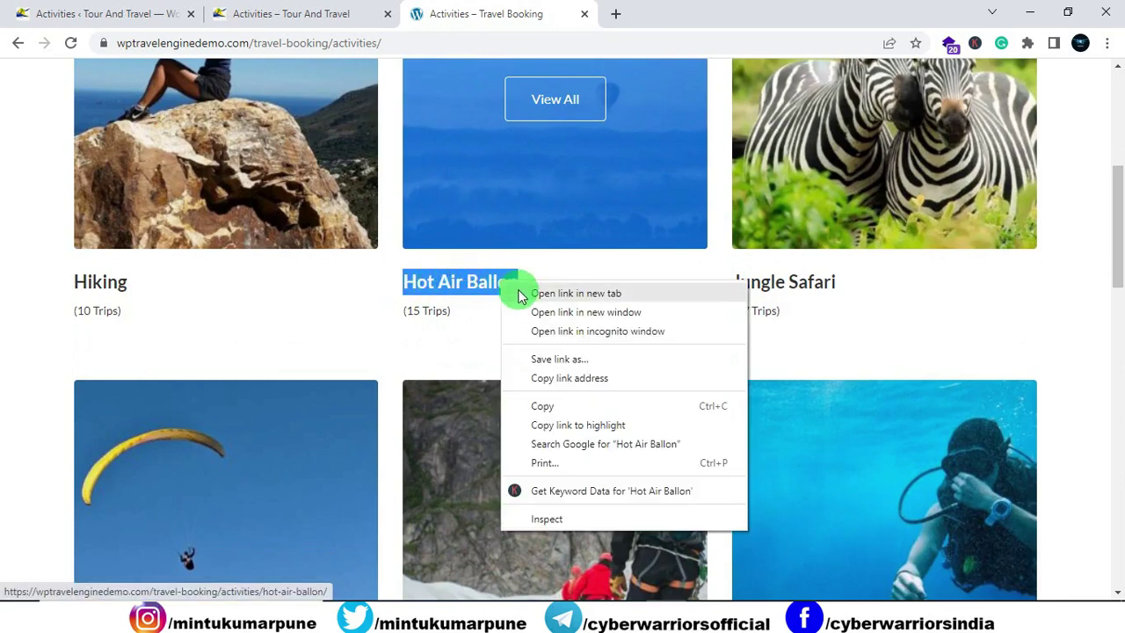
left_click(536, 384)
Step: Back in the WordPress admin, paste Hot Air Ballon as the new activity's name
left_click(290, 11)
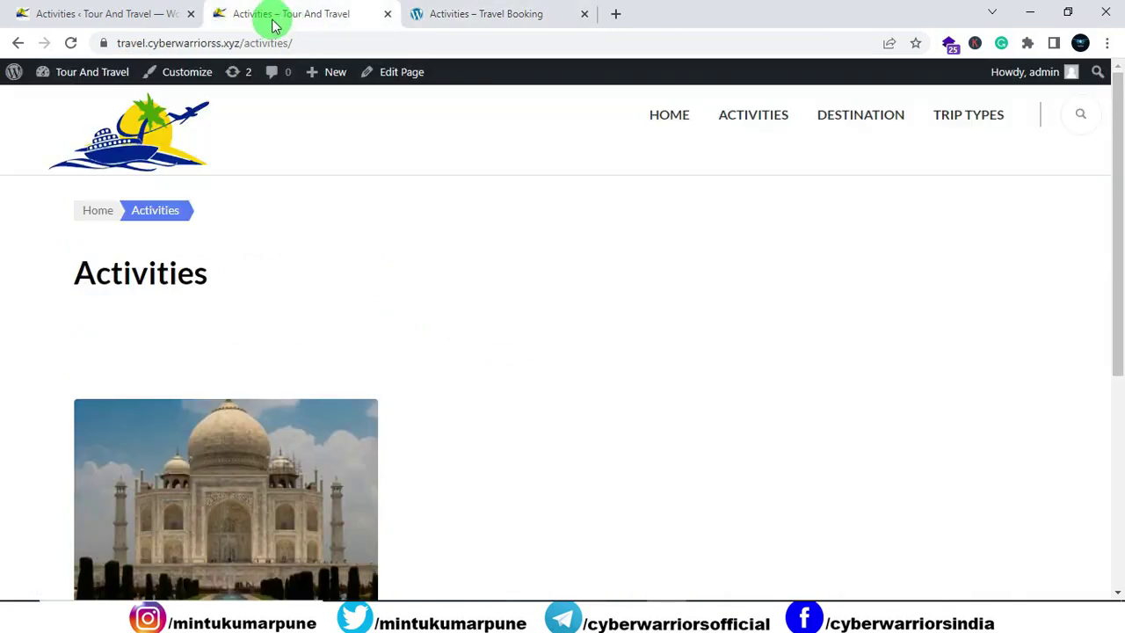
left_click(61, 14)
right_click(236, 267)
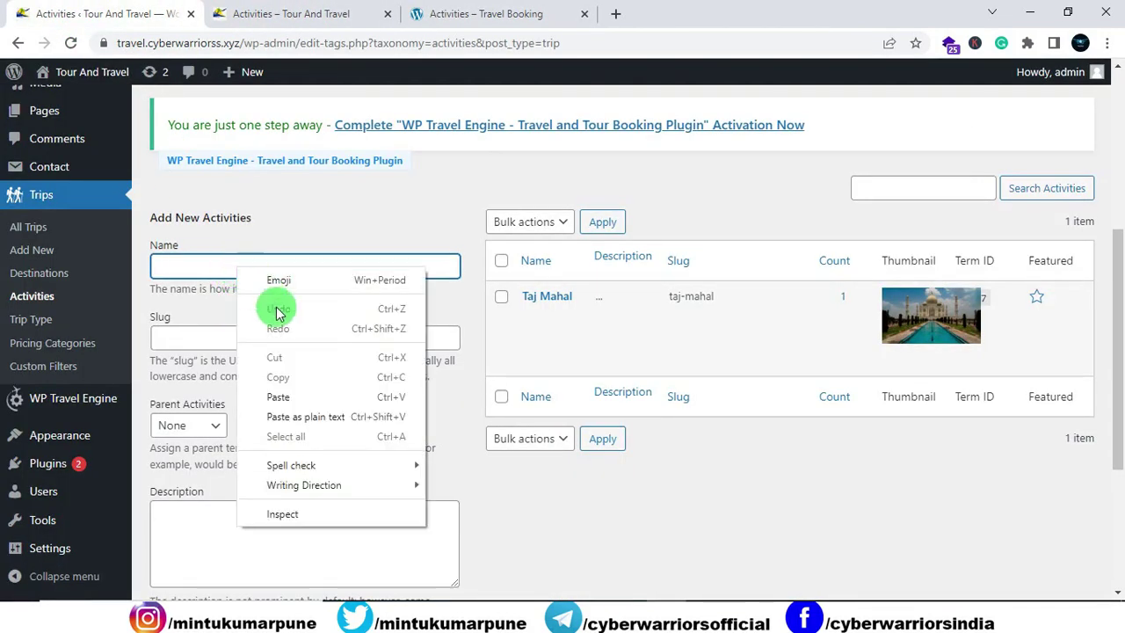
left_click(296, 398)
left_click(252, 339)
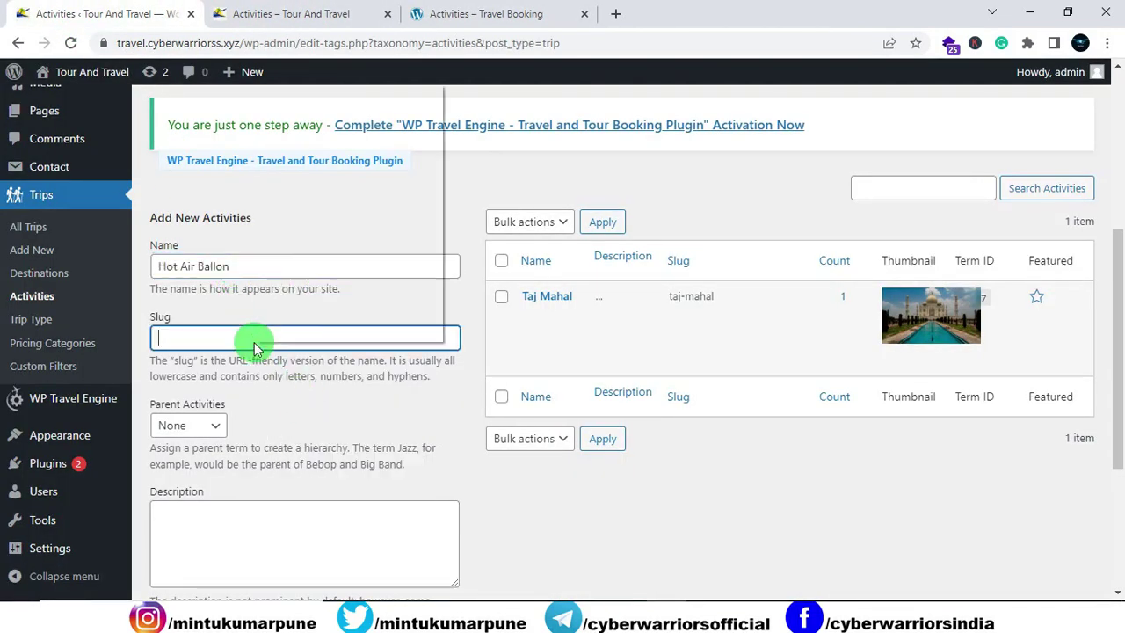
right_click(254, 338)
left_click(298, 213)
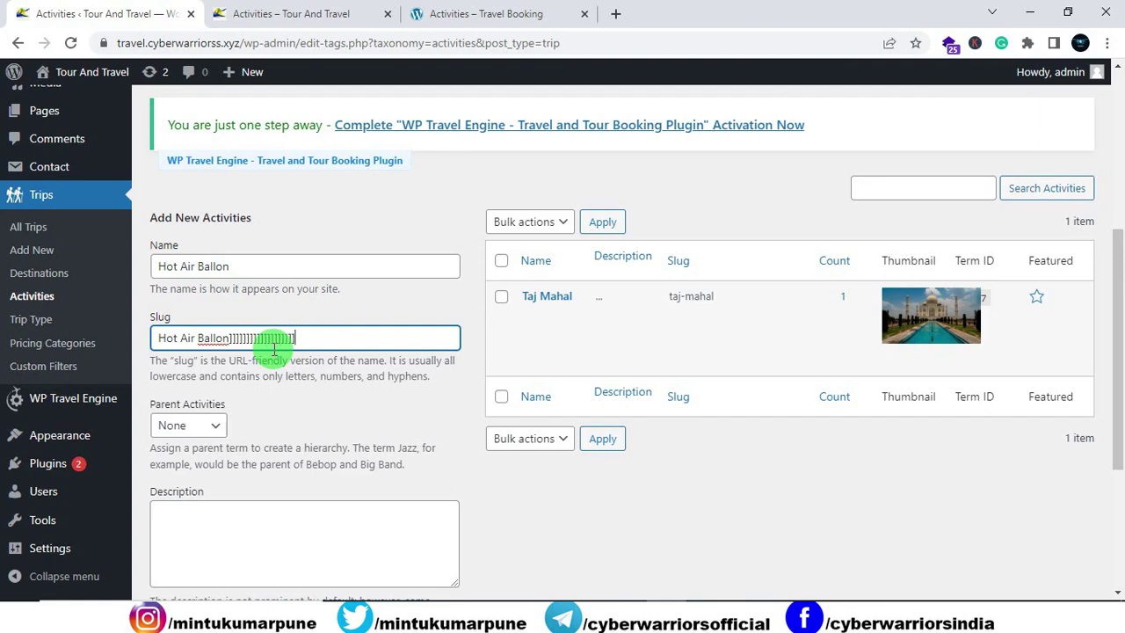
key("BackSpace")
key("BackSpace")
key("BackSpace")
key("BackSpace")
key("BackSpace")
key("BackSpace")
key("BackSpace")
key("BackSpace")
key("BackSpace")
key("BackSpace")
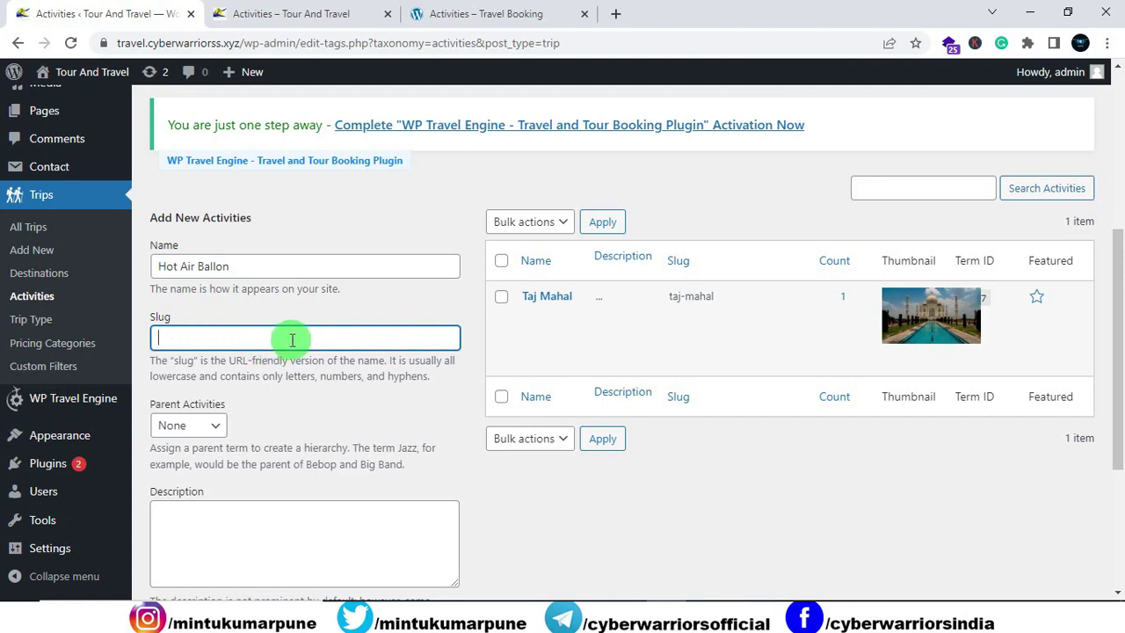
Step: Assign the coastal town image 4.jpg from the media library to the Hot Air Ballon activity and add it to the activities list
scroll(292, 339, "down", 3)
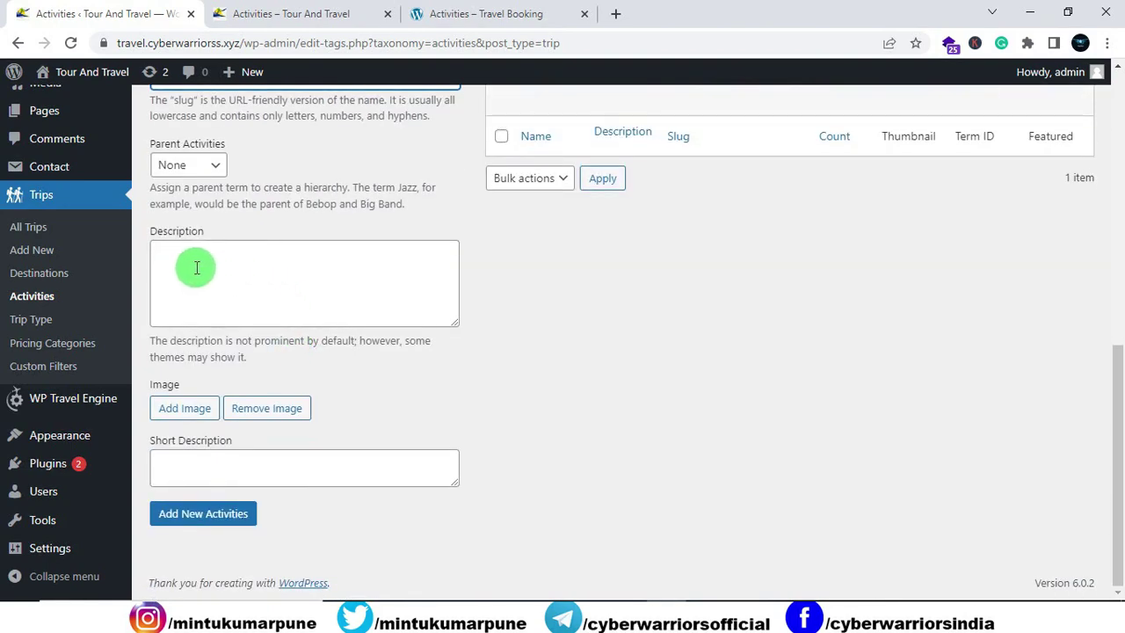
left_click(186, 410)
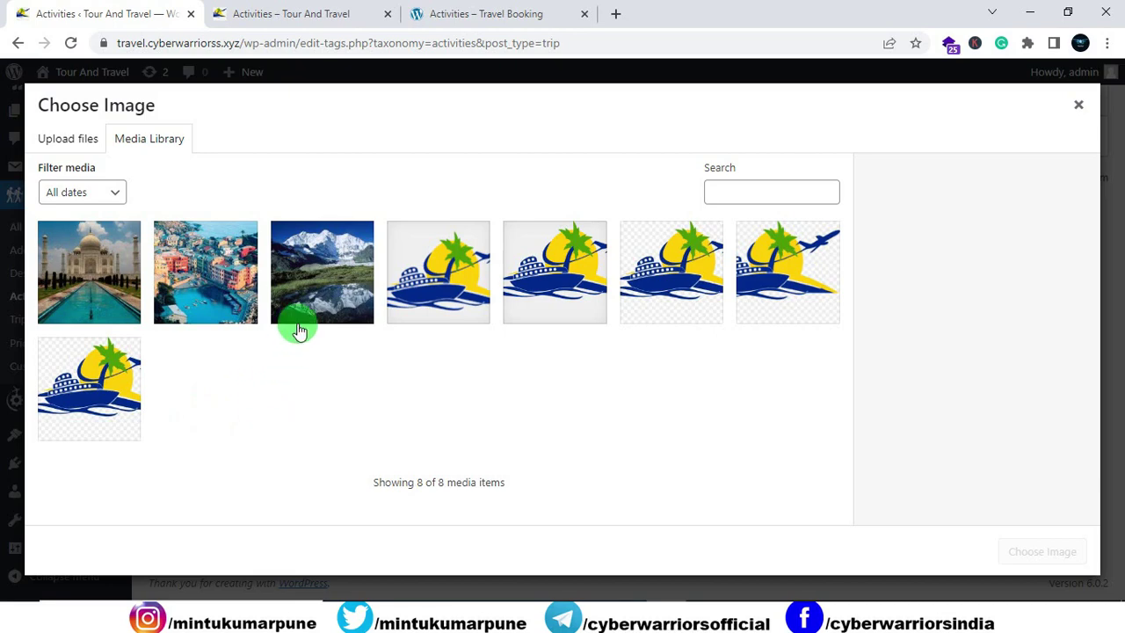
left_click(233, 296)
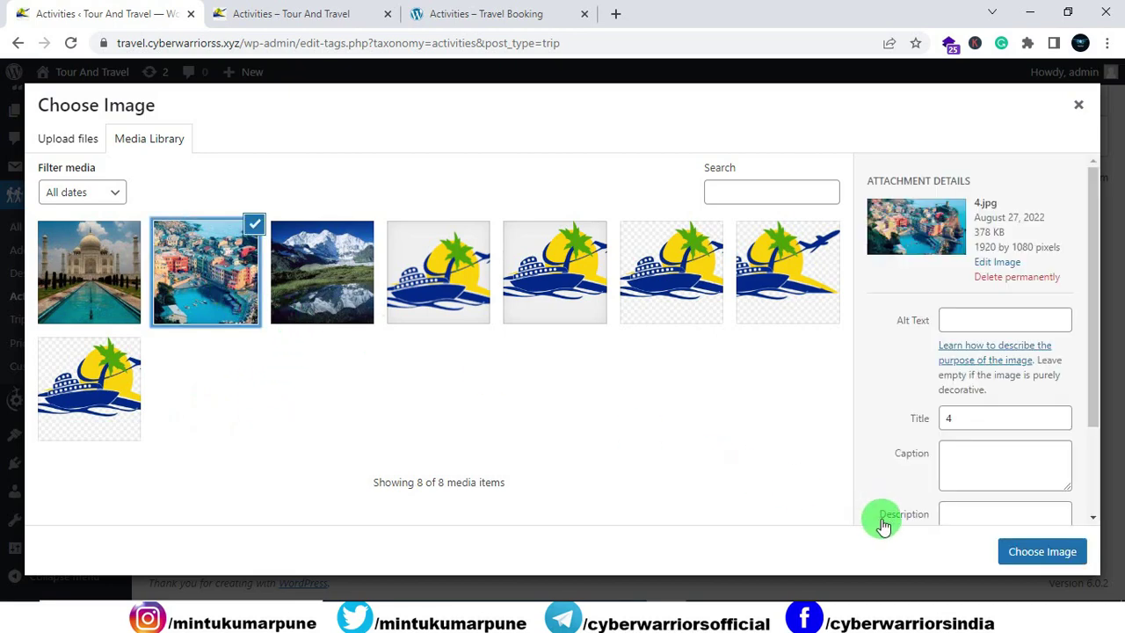
left_click(1017, 557)
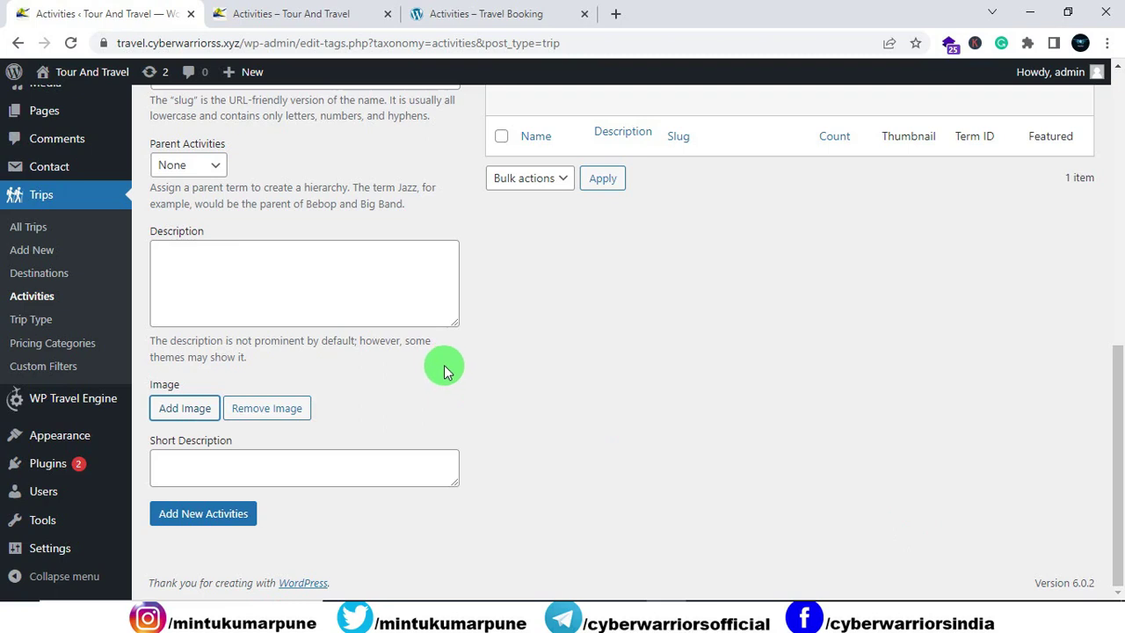
scroll(226, 518, "down", 1)
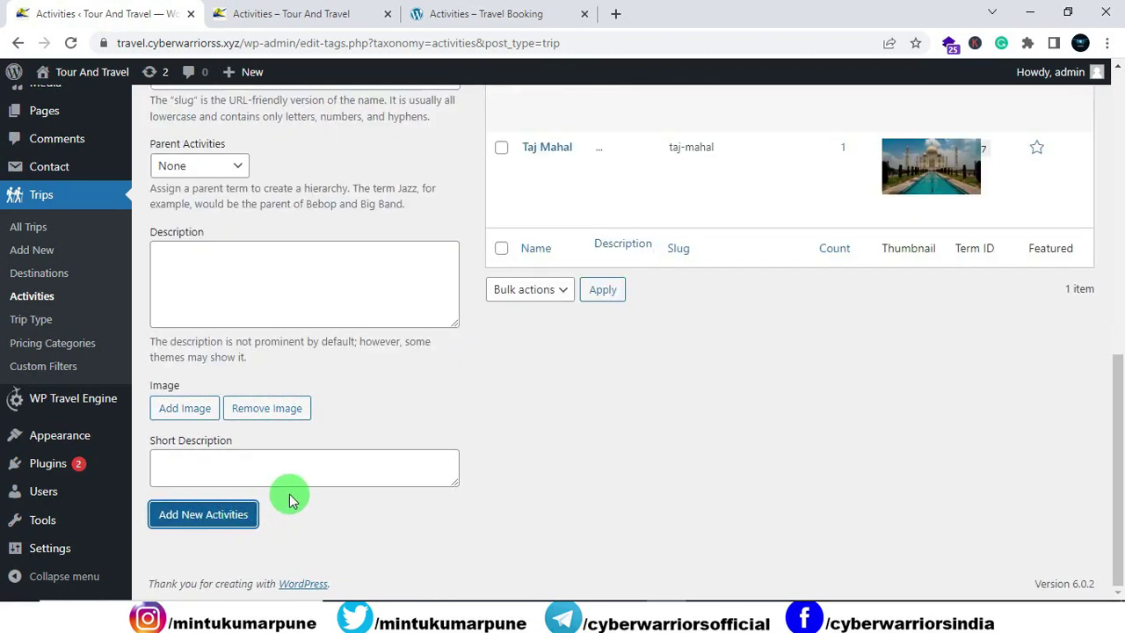
scroll(334, 482, "up", 2)
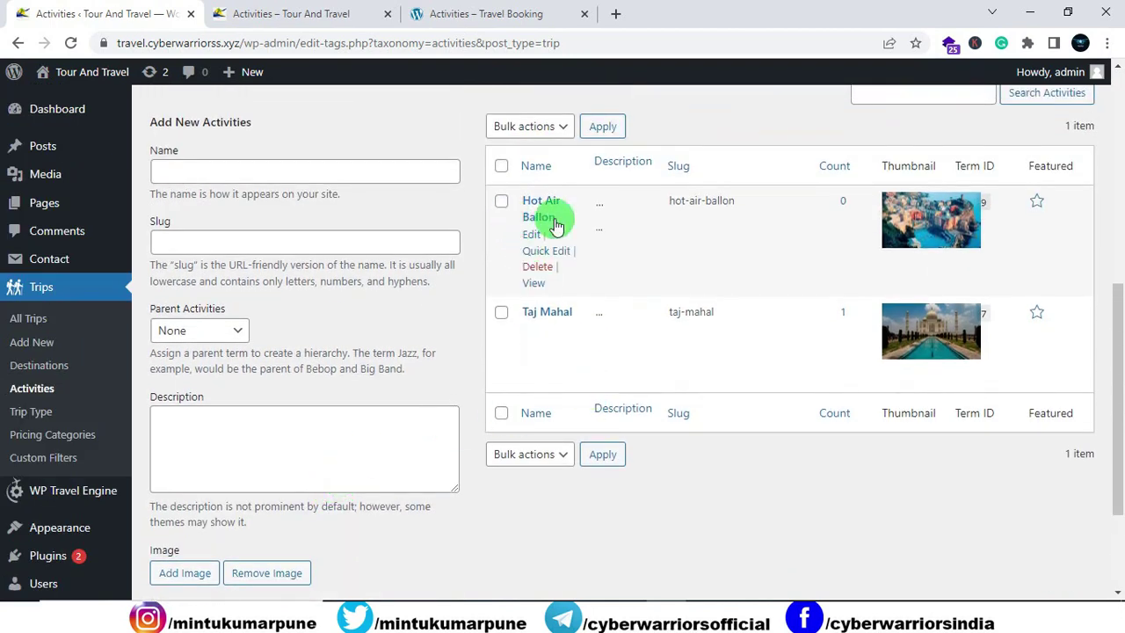
Step: Reload the live site's Activities page and check which activities it lists
left_click(294, 14)
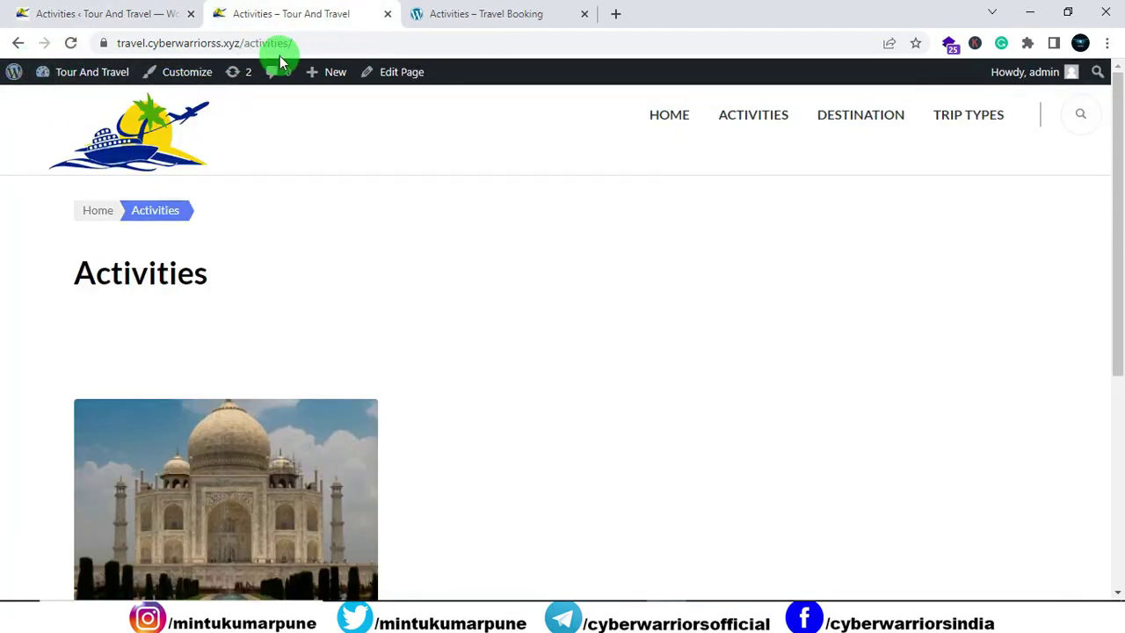
left_click(70, 43)
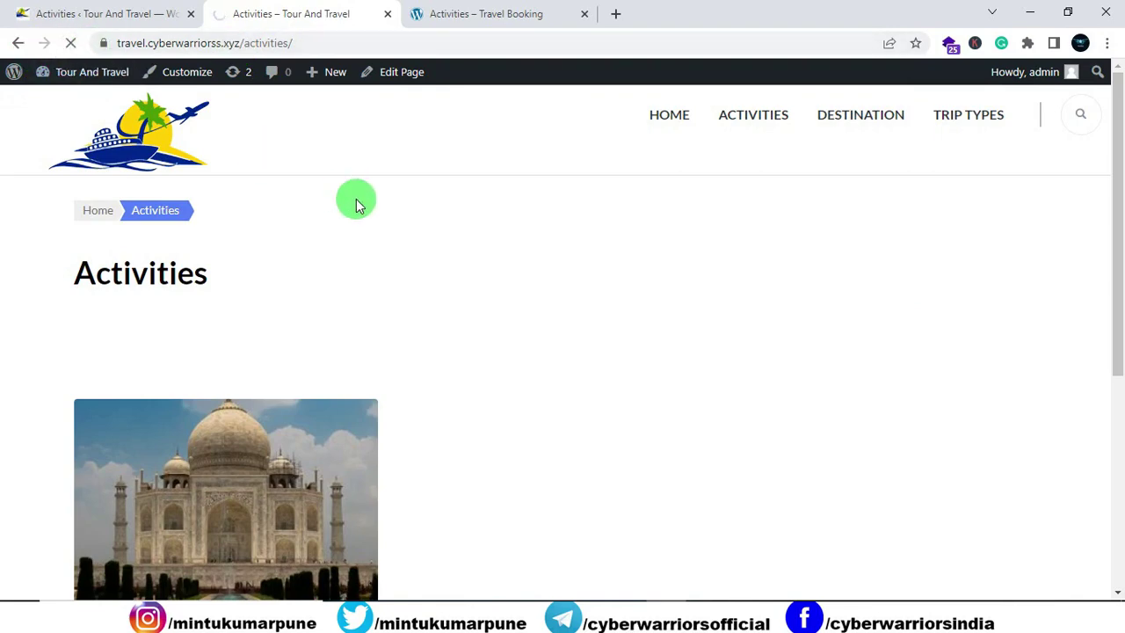
scroll(439, 281, "down", 2)
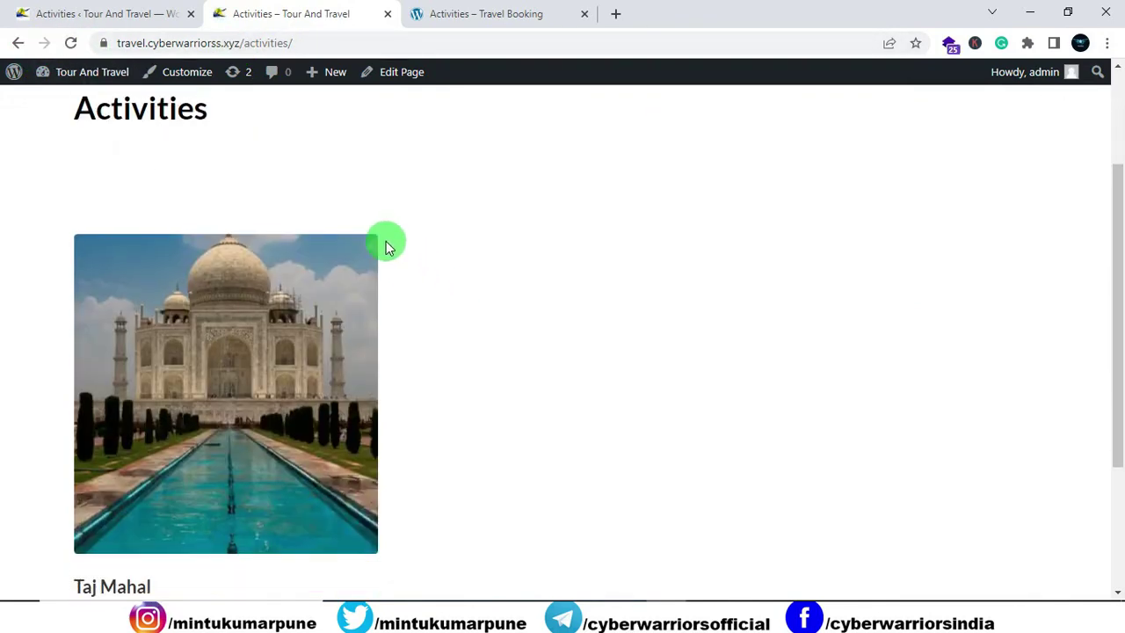
scroll(768, 304, "down", 3)
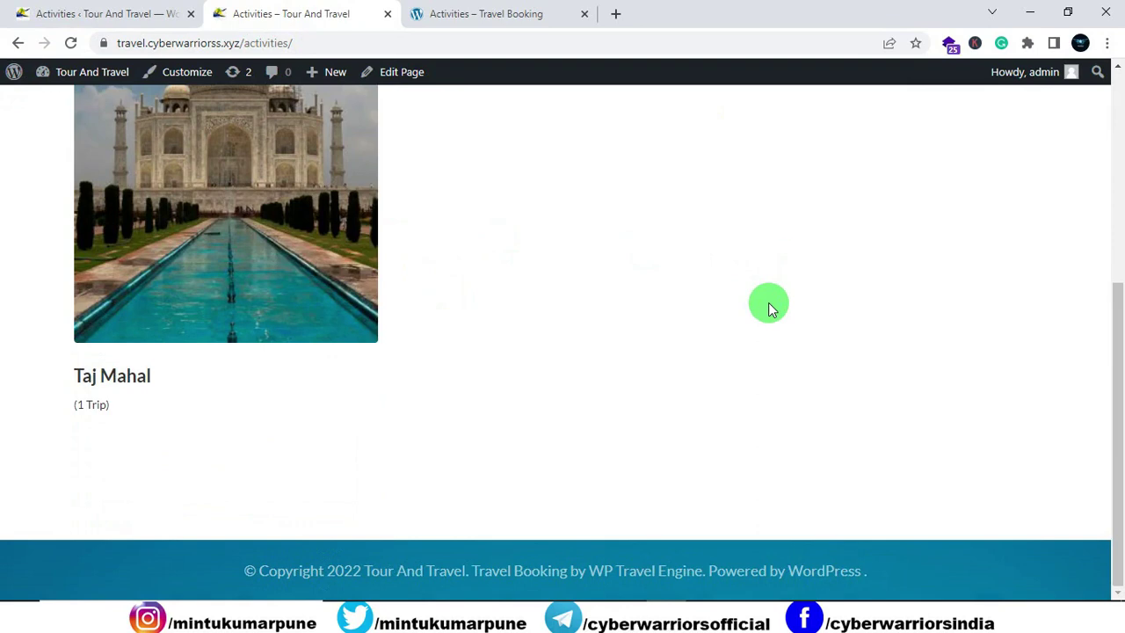
scroll(768, 307, "up", 2)
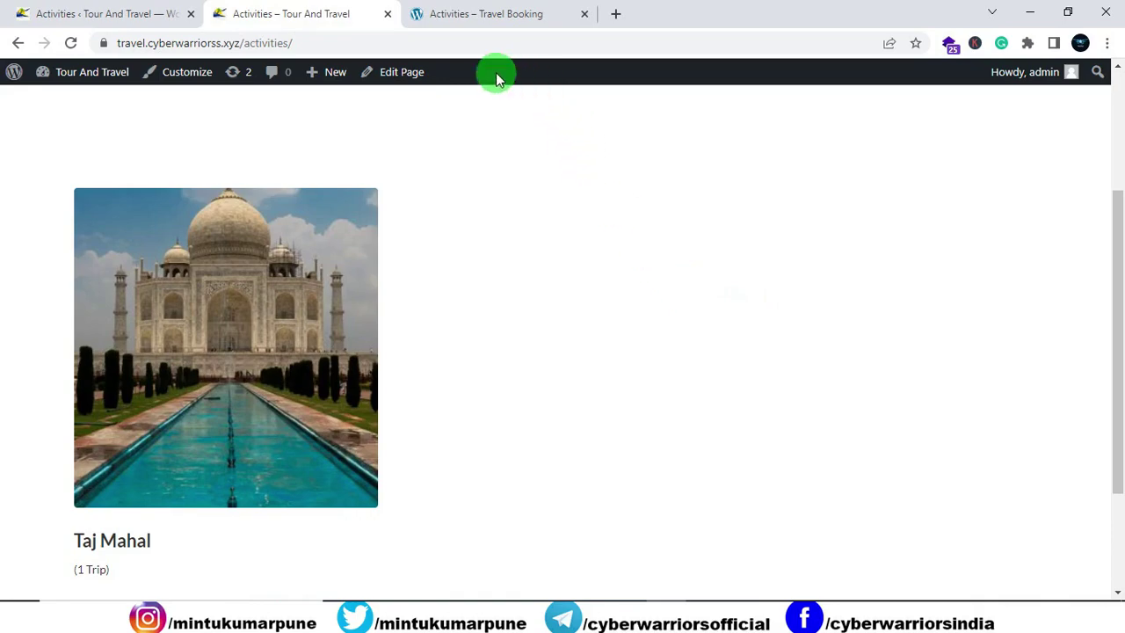
Step: On the Travel Booking demo site's Activities page, copy the activity name Scuba Diving
left_click(465, 26)
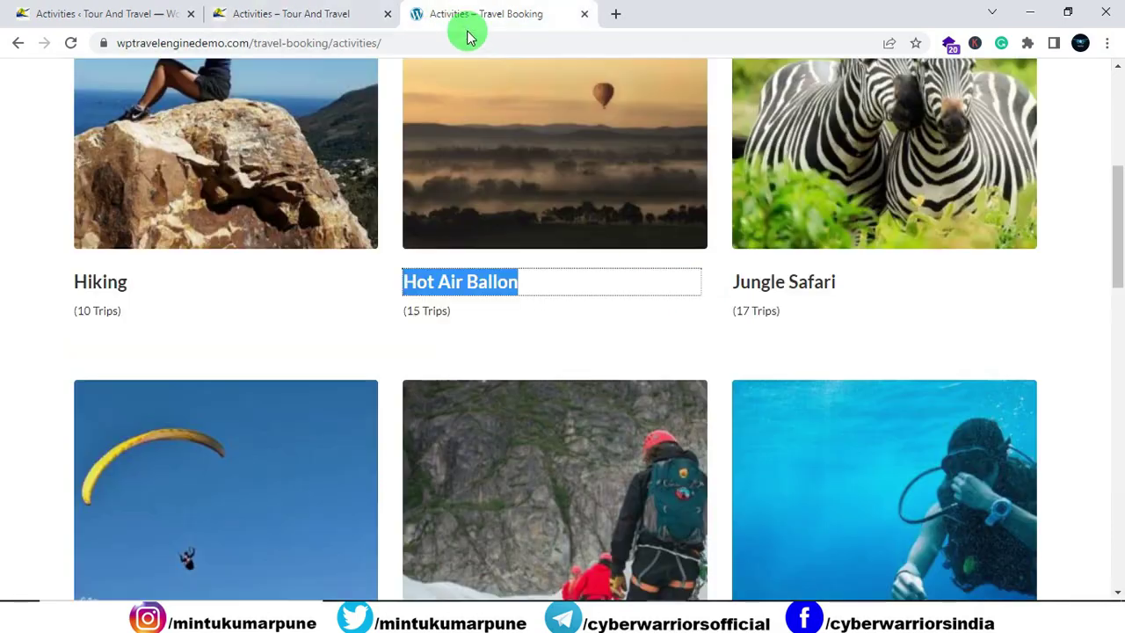
left_click(859, 325)
scroll(849, 299, "down", 2)
scroll(665, 329, "up", 2)
scroll(666, 329, "down", 4)
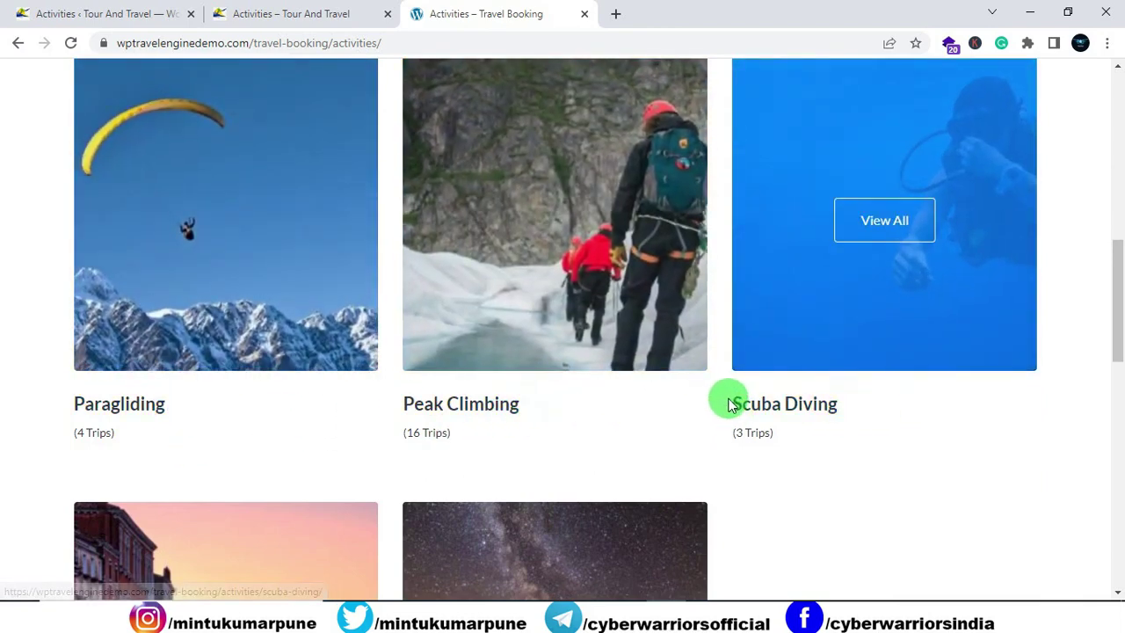
left_click_drag(729, 402, 835, 401)
right_click(823, 415)
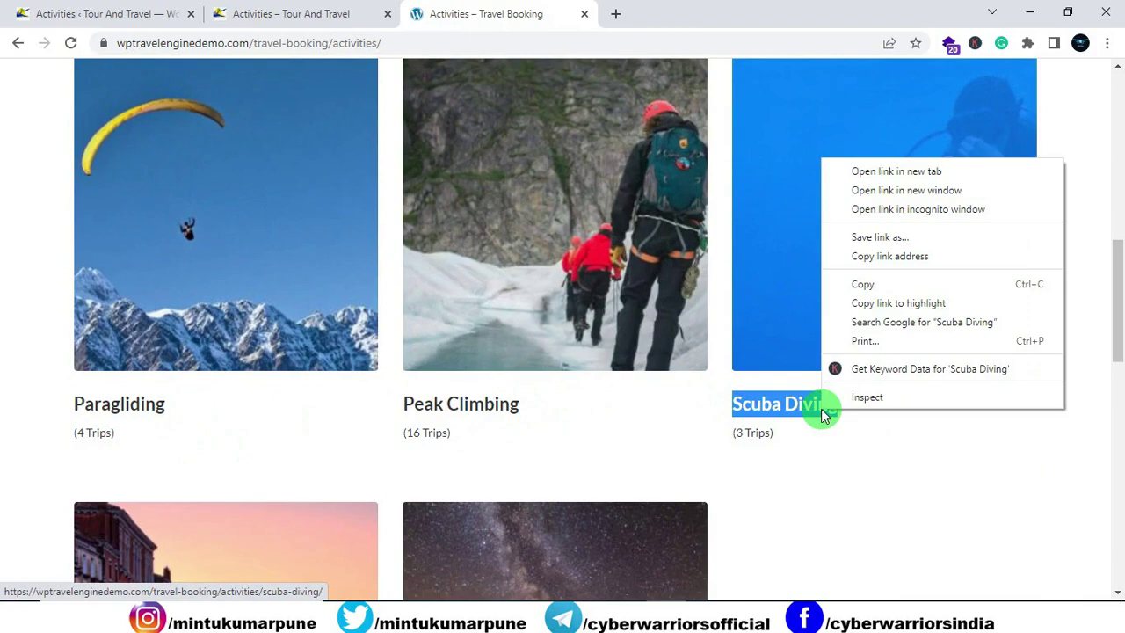
left_click(855, 285)
Step: Back in the WordPress admin, paste Scuba Diving as the new activity's name
left_click(107, 24)
left_click(293, 170)
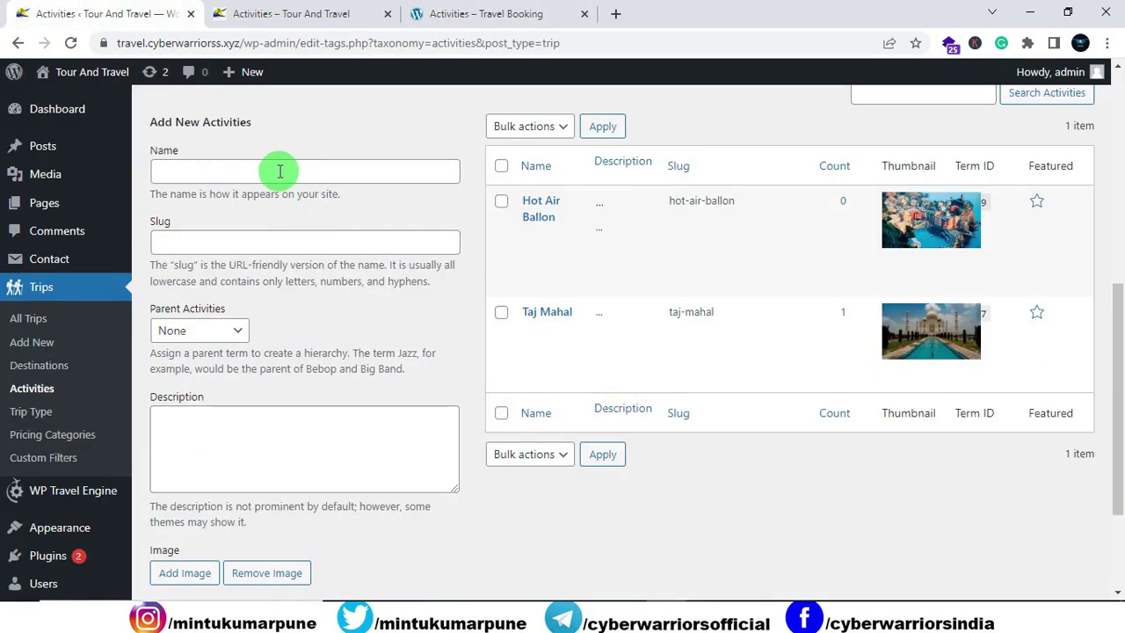
right_click(281, 174)
left_click(321, 301)
Step: Assign the mountain lake image 3.jpg from the media library to the Scuba Diving activity and add it to the activities list
scroll(334, 294, "down", 3)
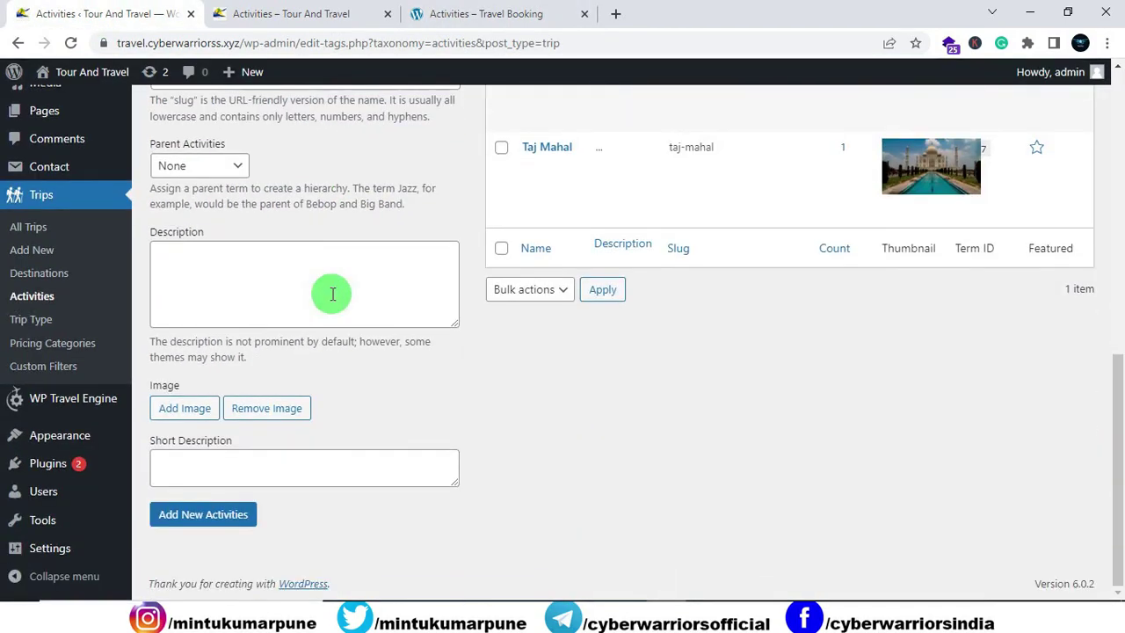
left_click(185, 408)
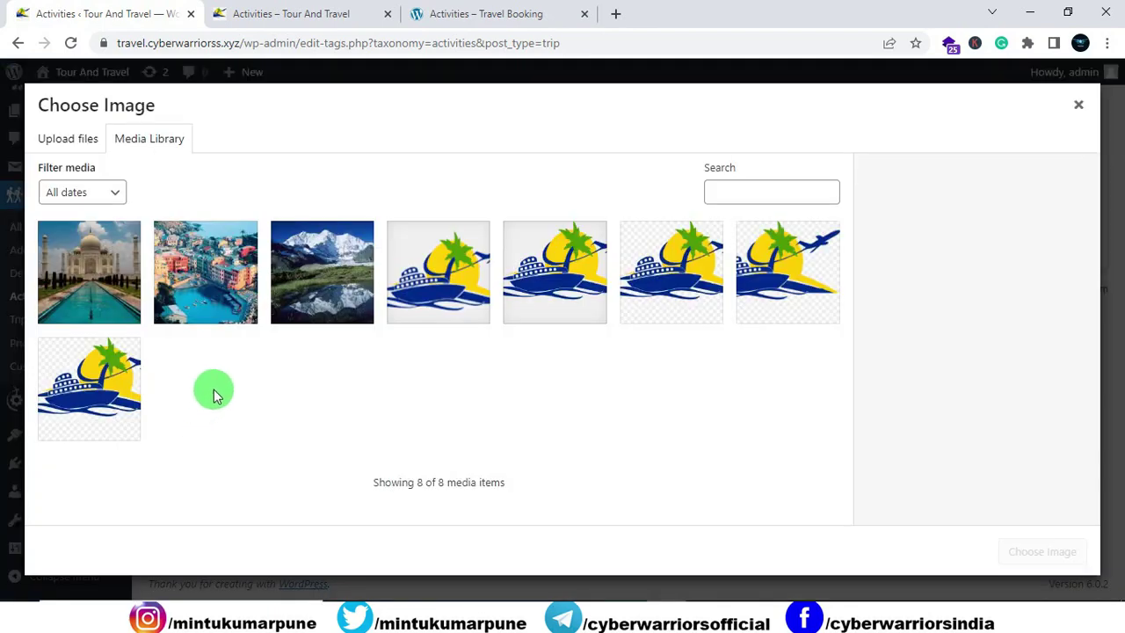
left_click(299, 299)
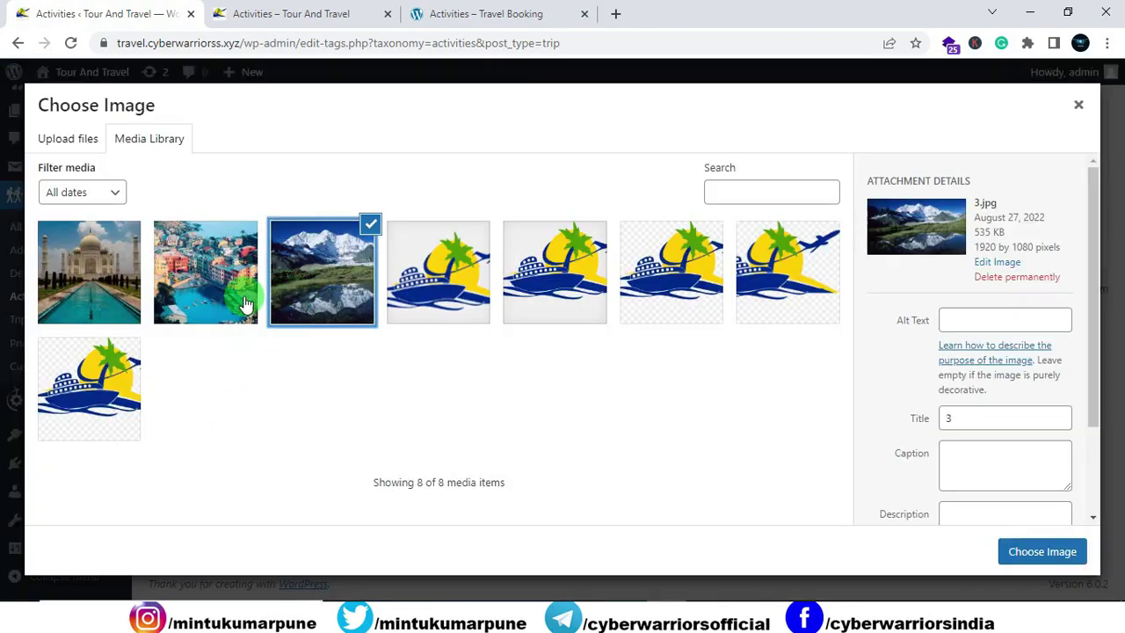
left_click(1025, 550)
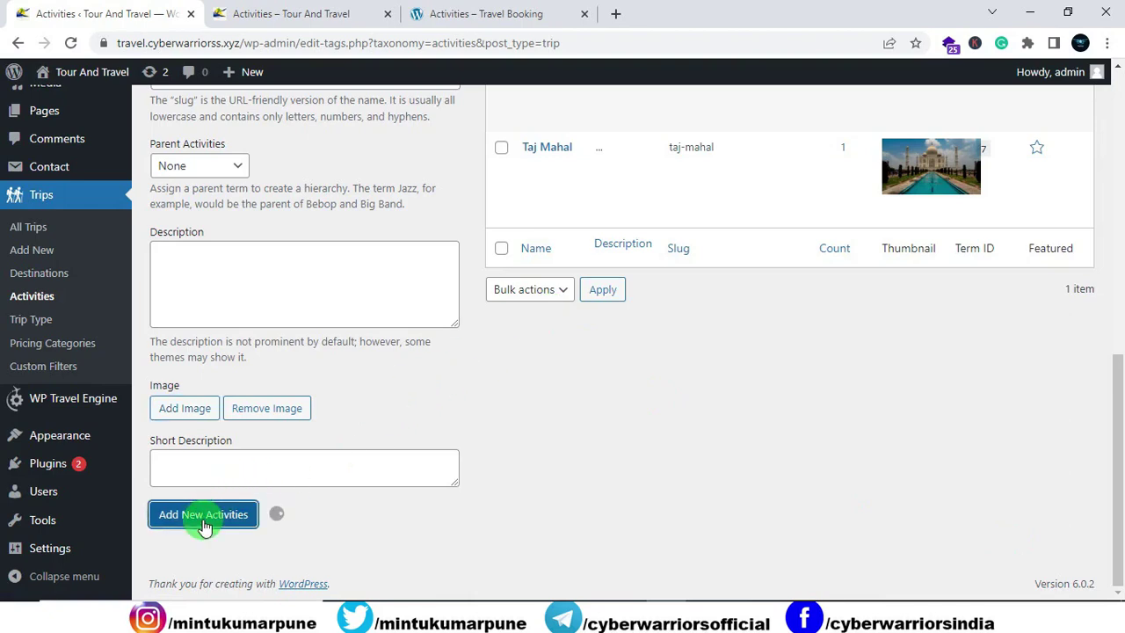
scroll(466, 424, "down", 1)
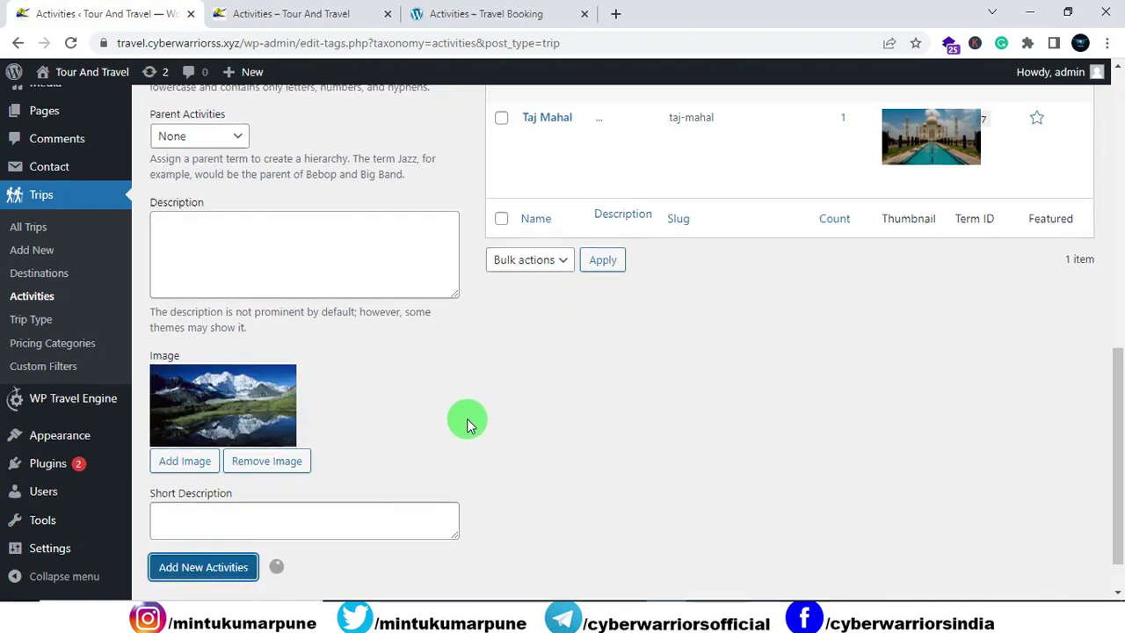
scroll(466, 420, "up", 5)
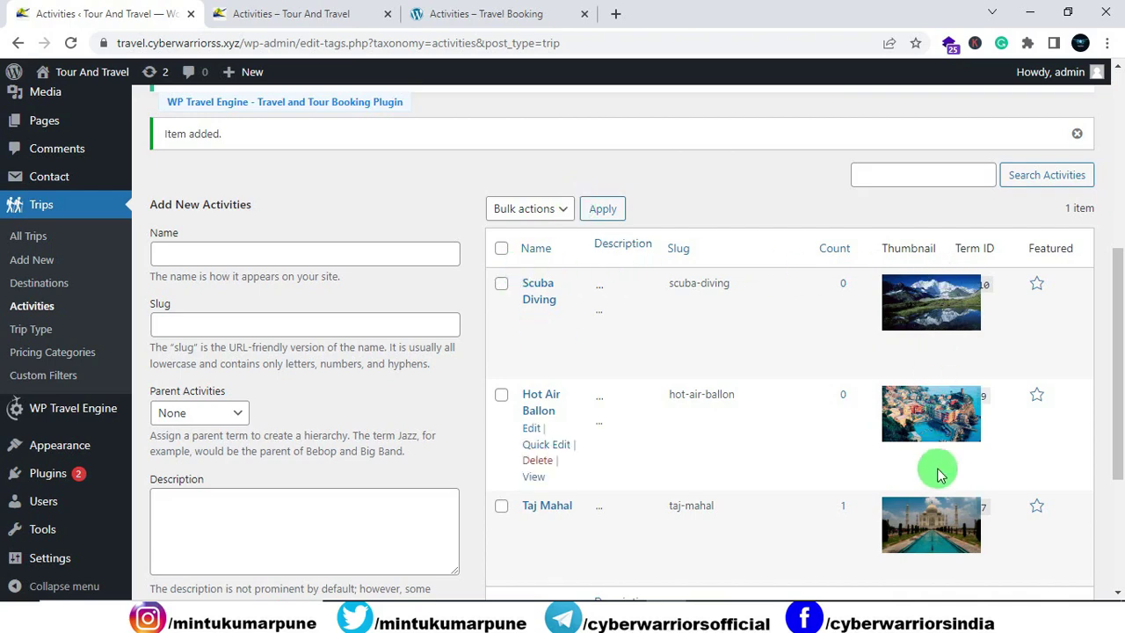
Step: View the live site's Activities page and return to the activities list in the WordPress admin
left_click(255, 14)
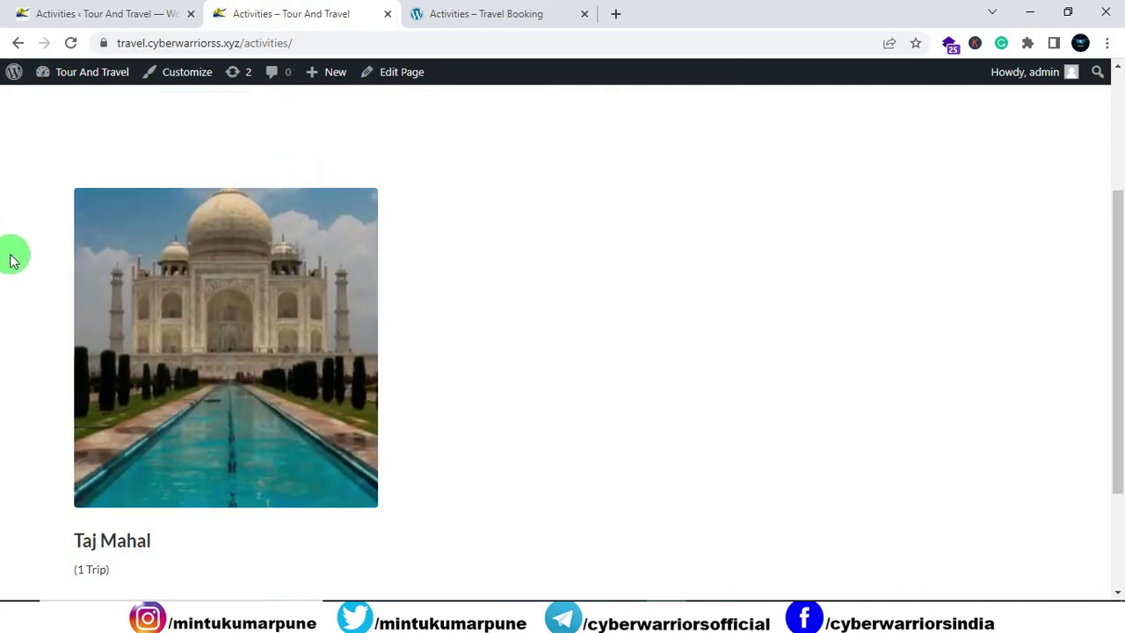
scroll(27, 261, "up", 1)
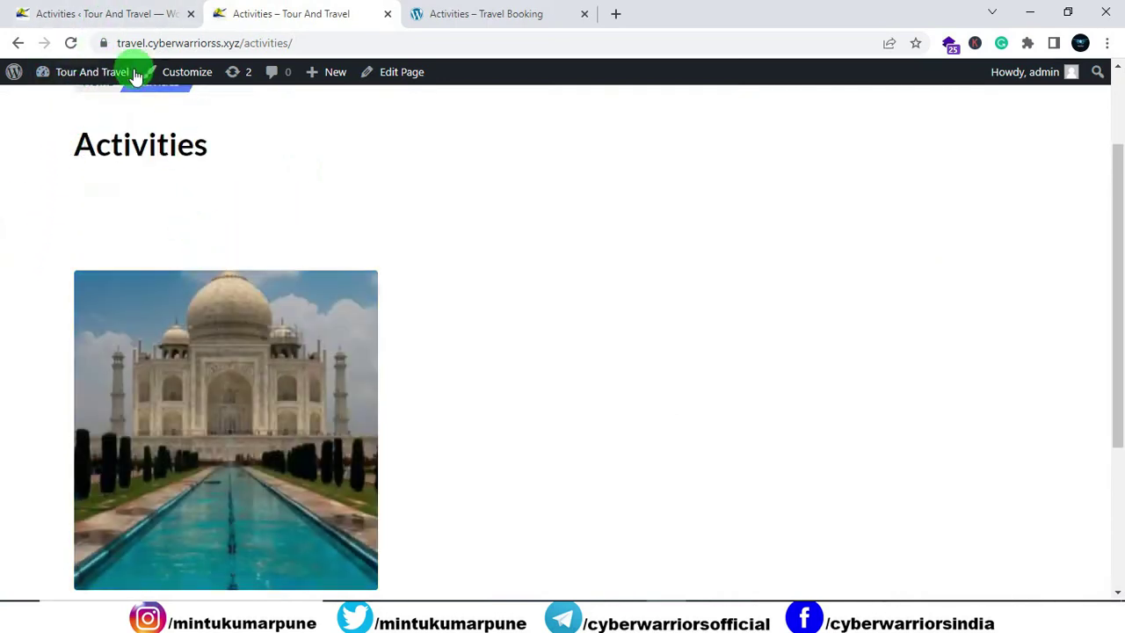
left_click(88, 15)
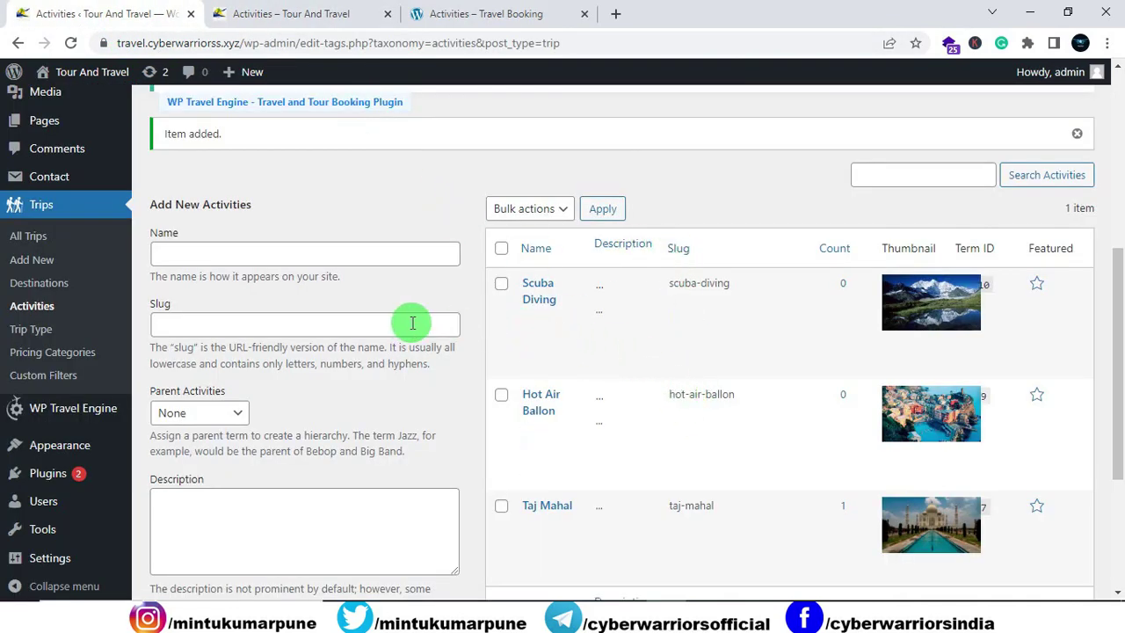
Step: Open the list of all trips and clone the Holiday Inn Express Hotel – 12 Days trip
left_click(26, 236)
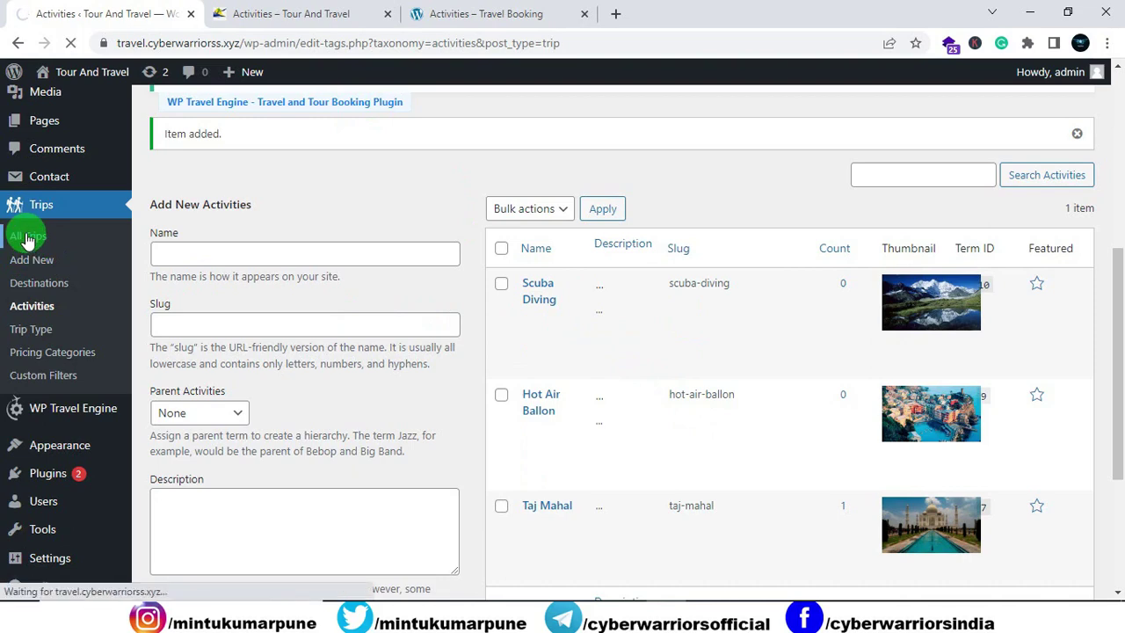
scroll(351, 360, "down", 3)
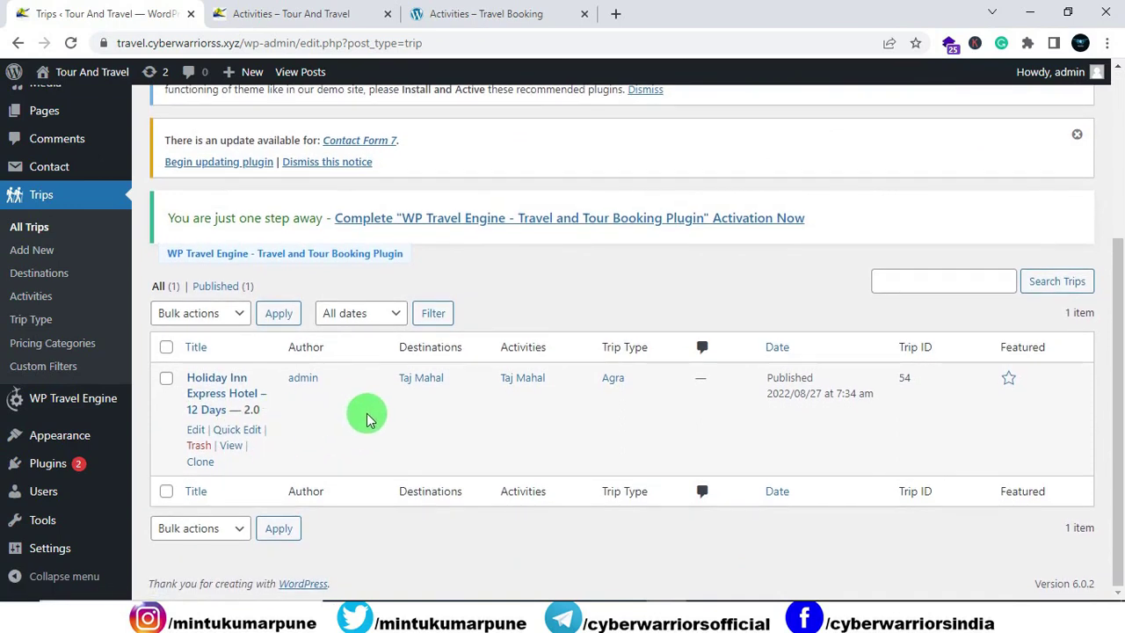
left_click(201, 466)
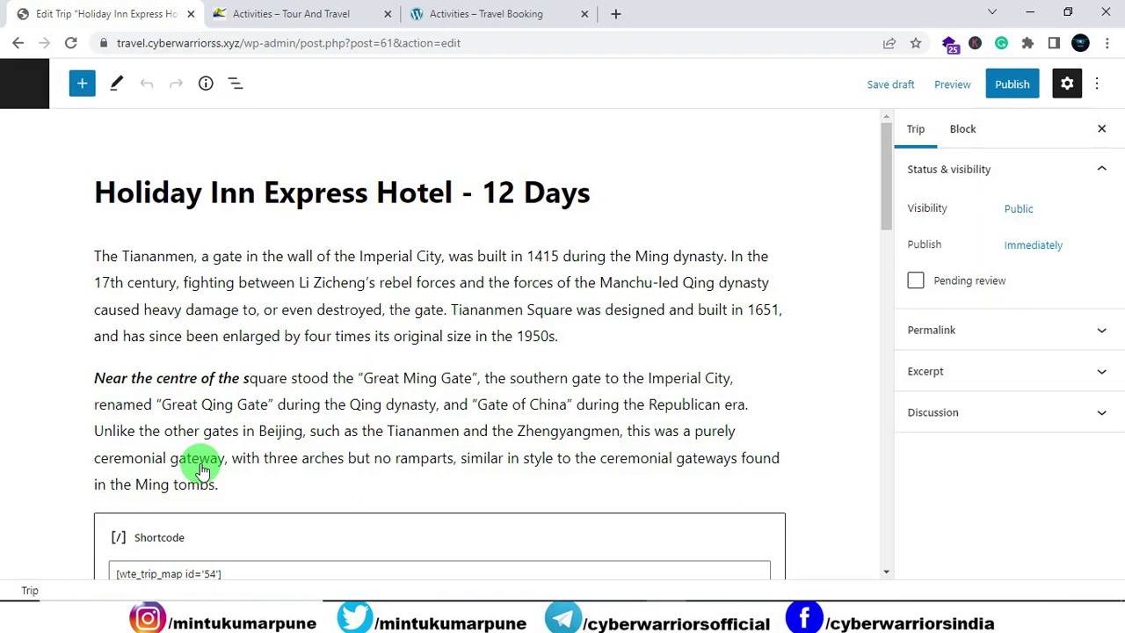
Step: On the Travel Booking demo site's Activities page, copy the activity name Hot Air Ballon again
left_click(465, 14)
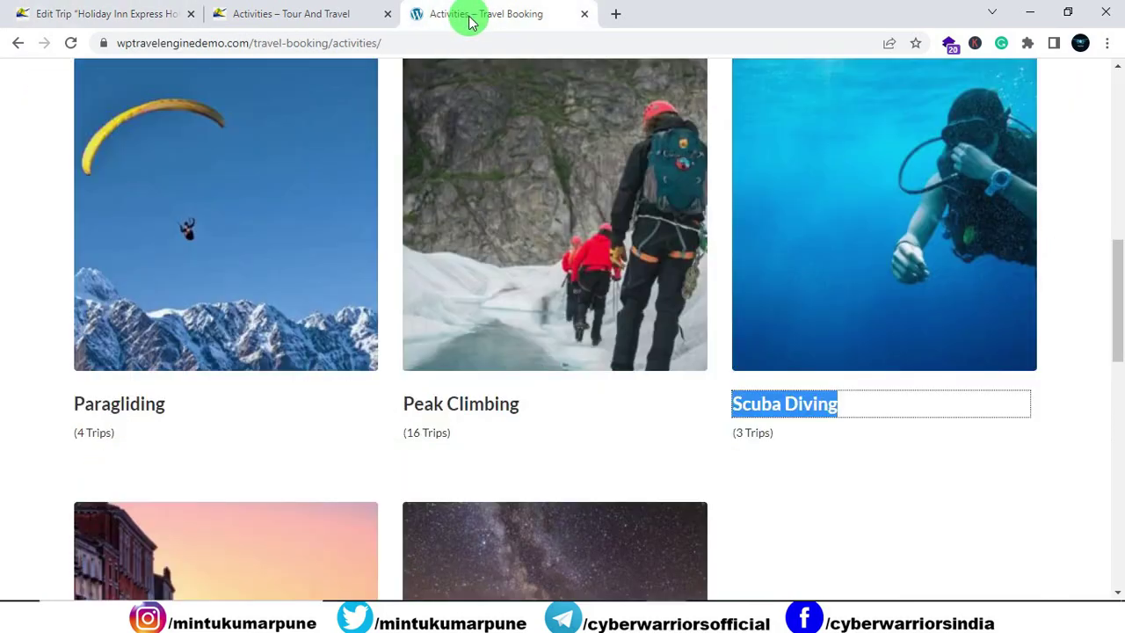
scroll(518, 384, "up", 5)
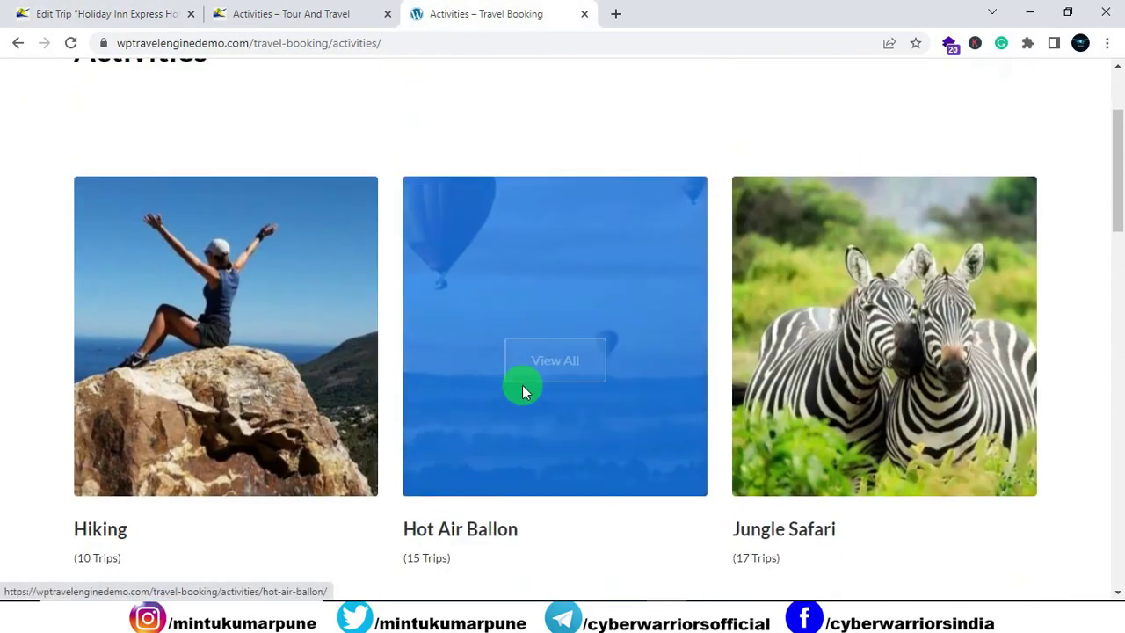
scroll(525, 387, "down", 2)
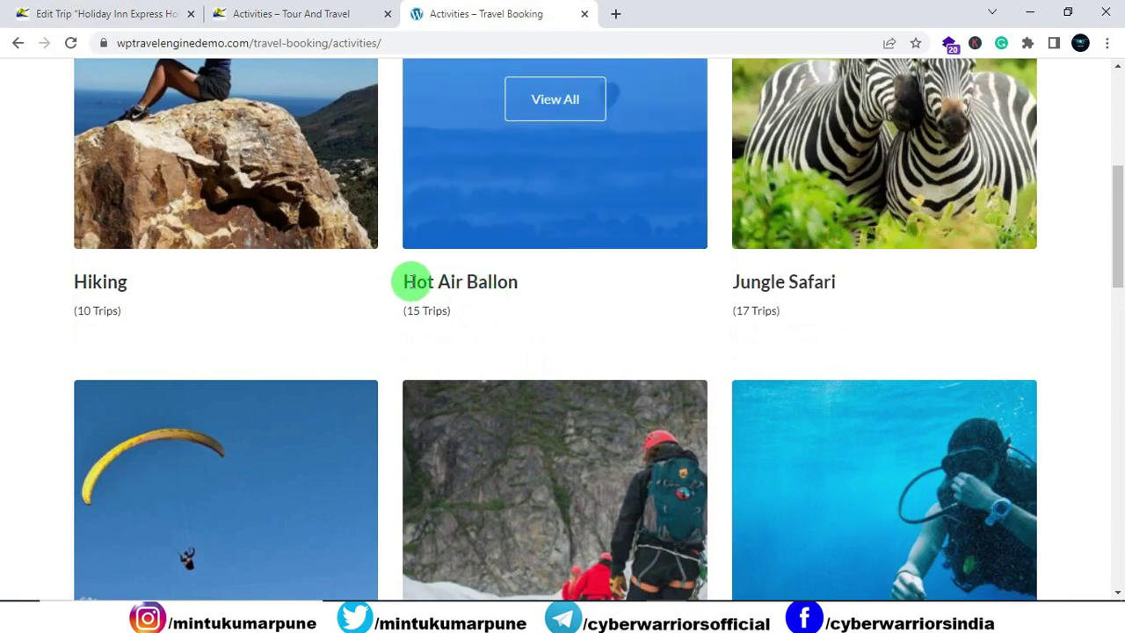
left_click_drag(407, 281, 510, 285)
right_click(506, 290)
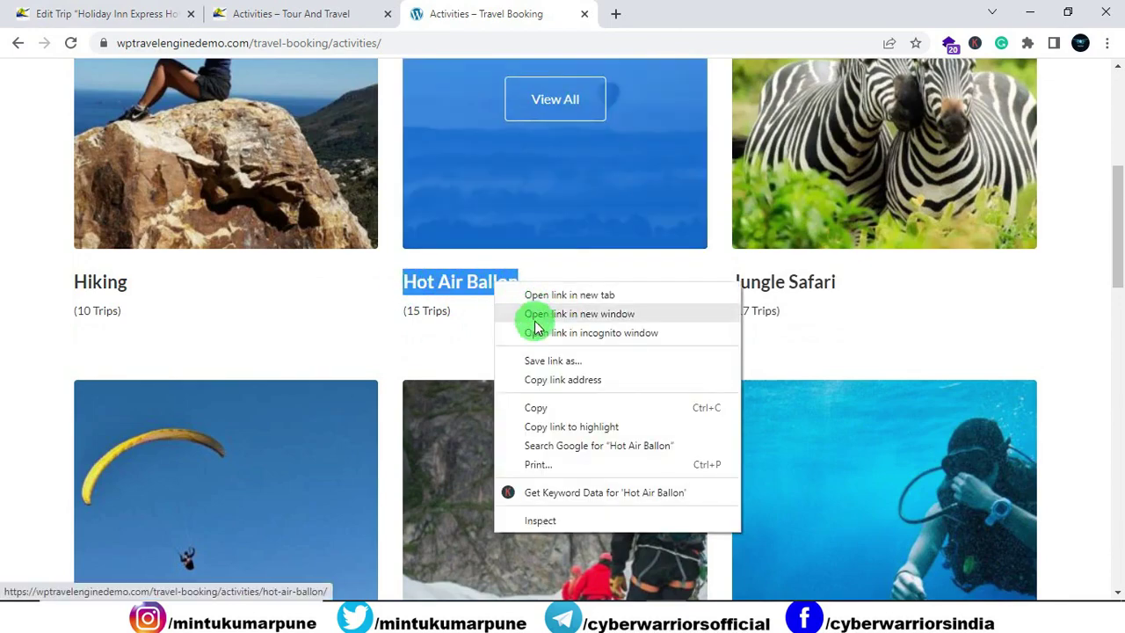
left_click(535, 408)
Step: Change the cloned trip's title to Hot Air Ballon - 5 Days in the trip editor
left_click(160, 14)
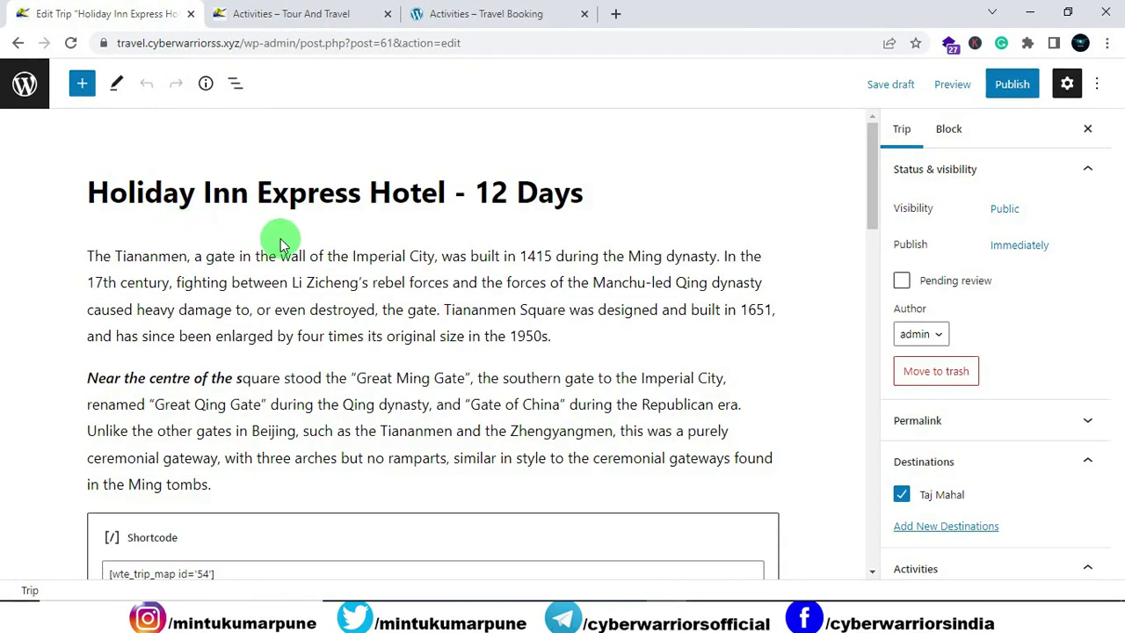
left_click(491, 193)
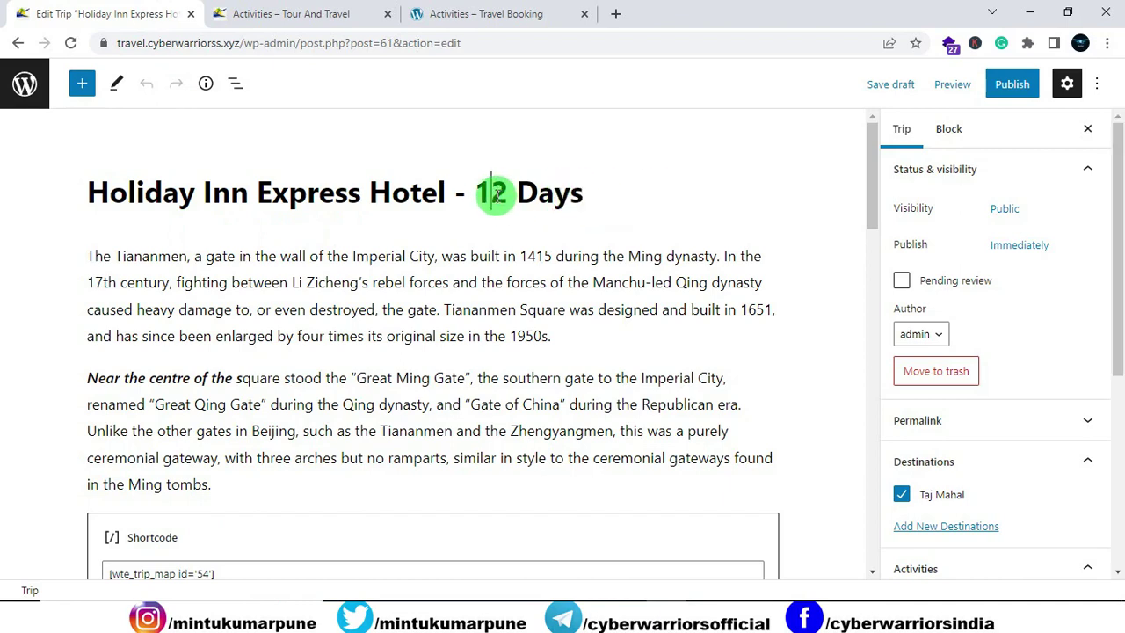
key("BackSpace")
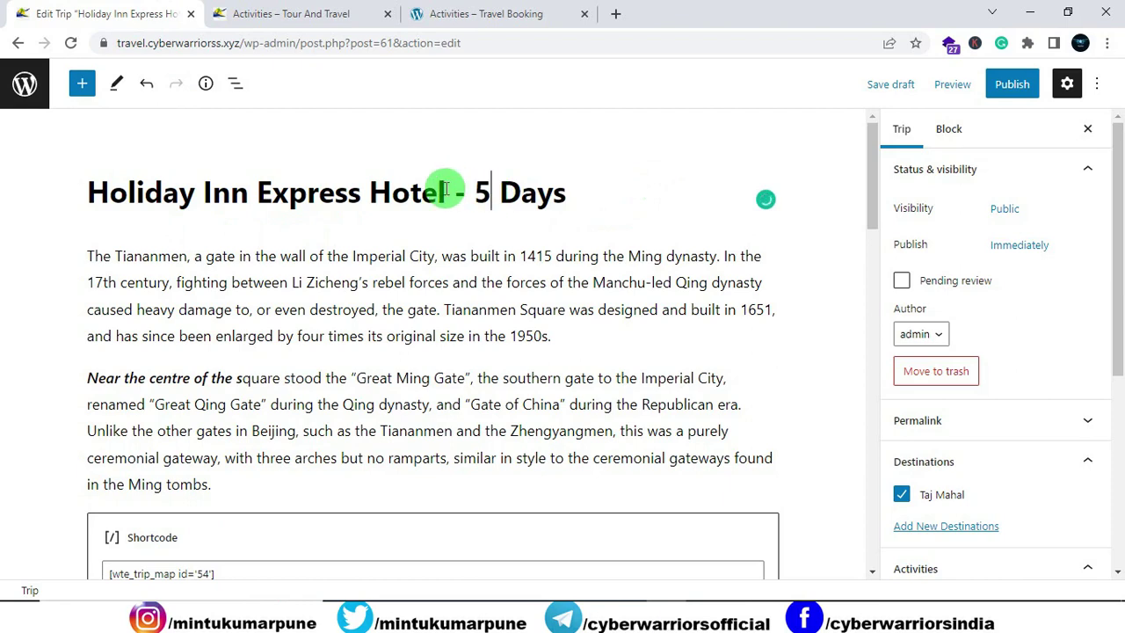
left_click_drag(452, 190, 193, 191)
left_click(45, 219)
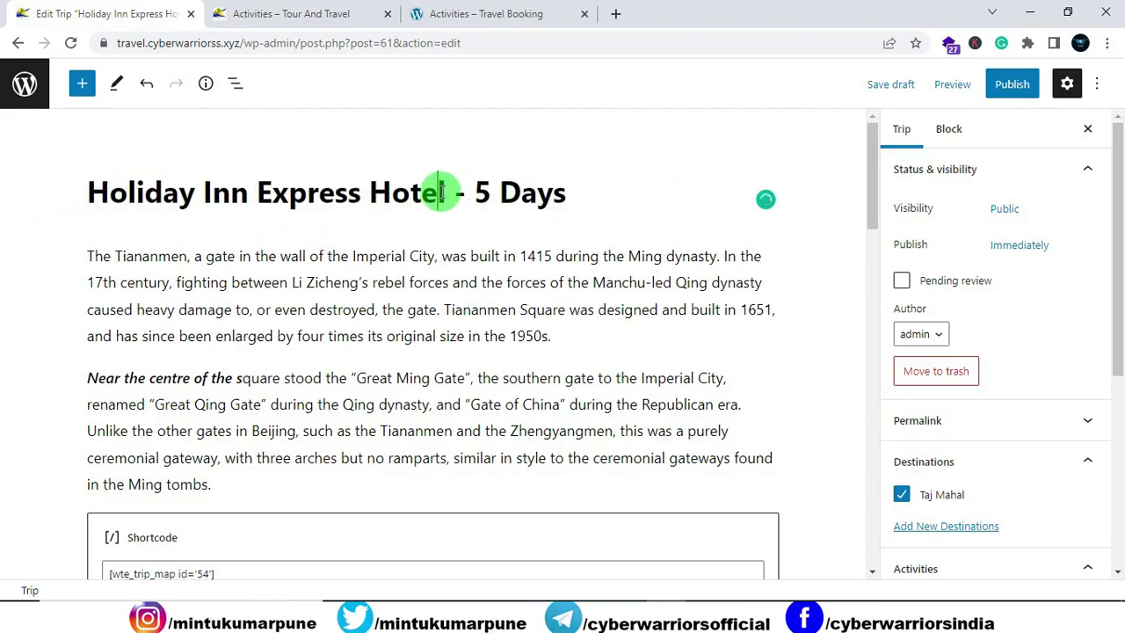
left_click_drag(441, 191, 87, 192)
key("ctrl+v")
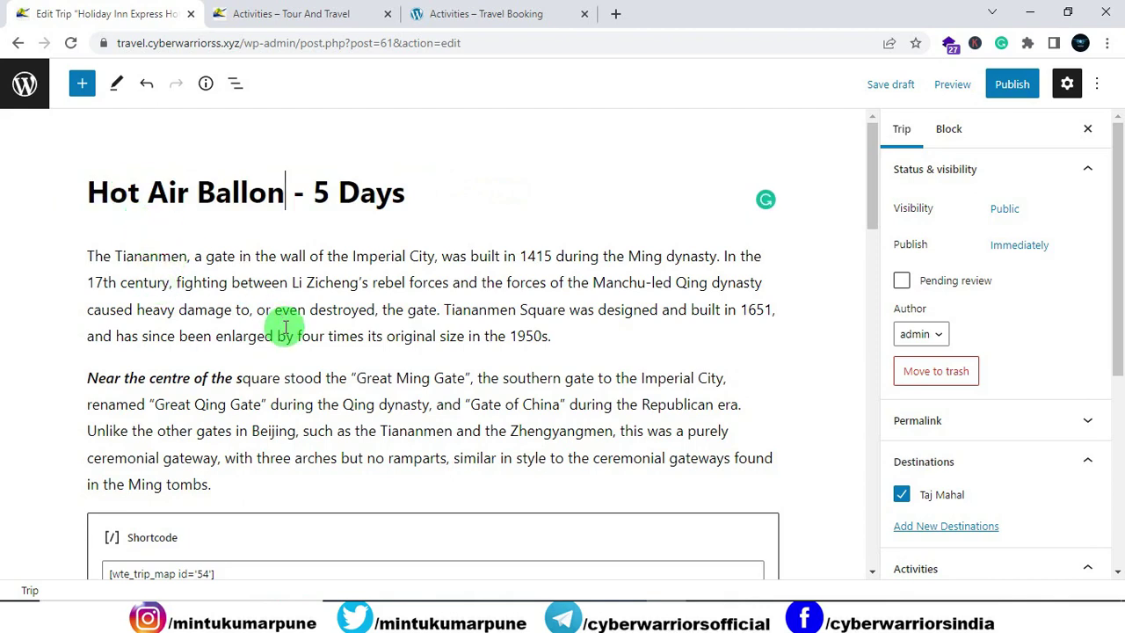
Step: Set the trip's duration to 3 days in the general trip settings
scroll(141, 202, "down", 10)
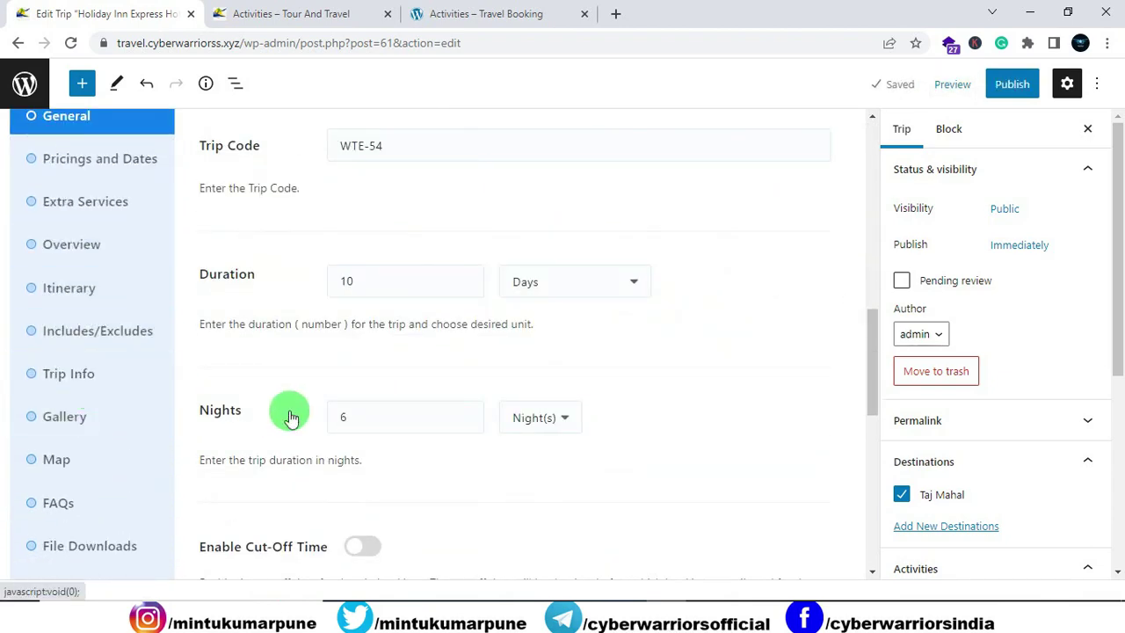
scroll(229, 365, "up", 1)
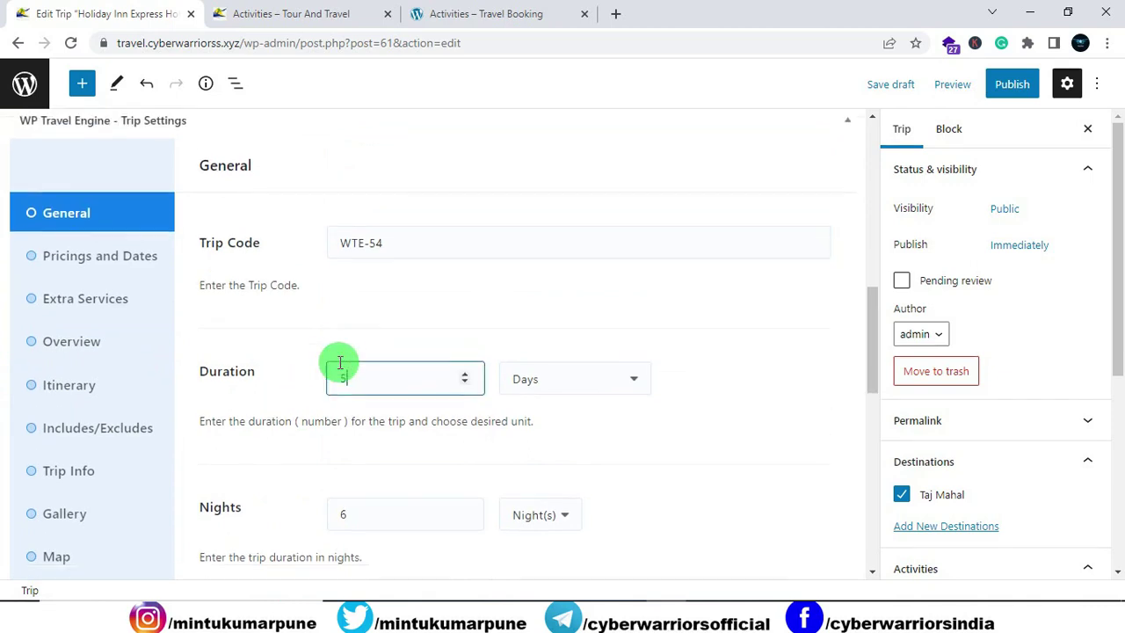
type("3")
scroll(339, 360, "down", 3)
left_click_drag(359, 258, 338, 253)
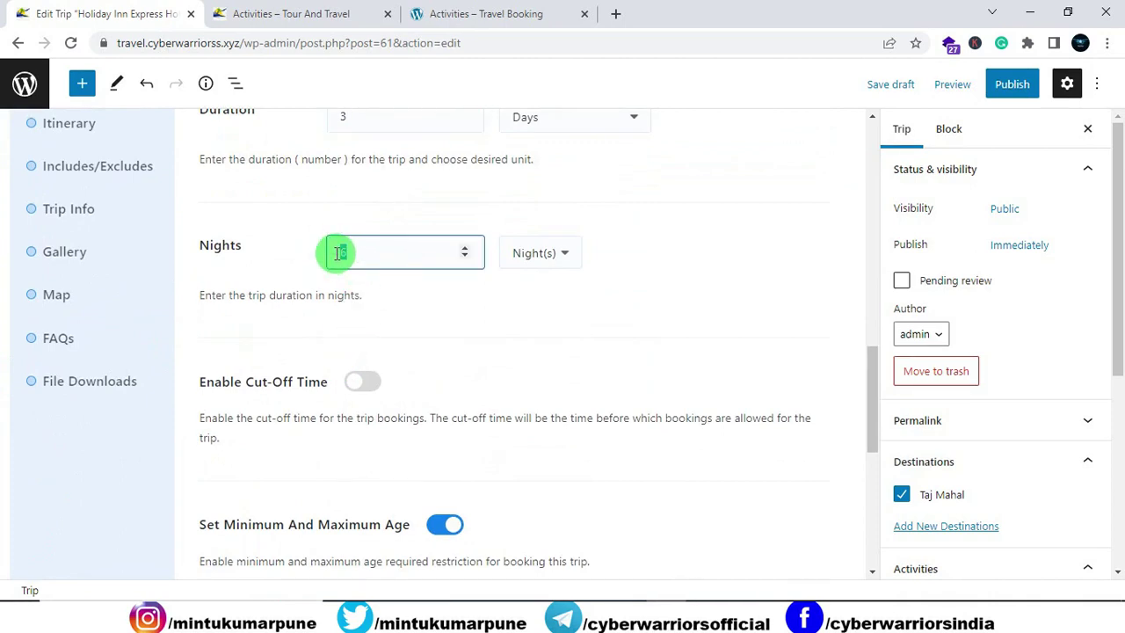
scroll(339, 259, "up", 1)
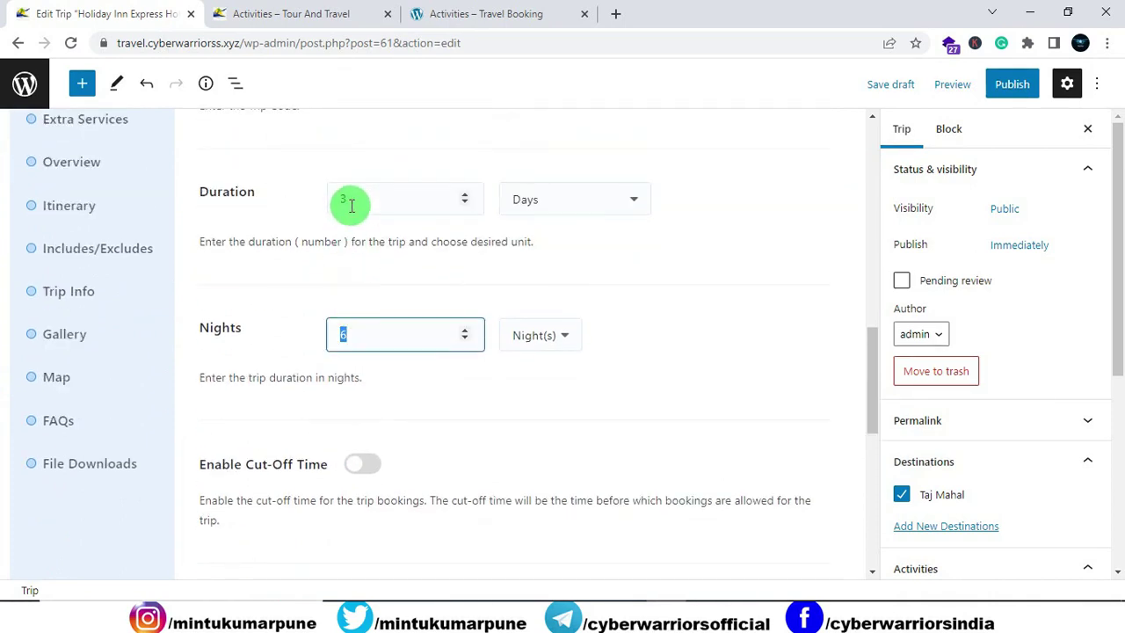
scroll(358, 236, "up", 1)
Step: Set the trip's duration to 4 days and its nights to 1
left_click_drag(364, 289, 339, 280)
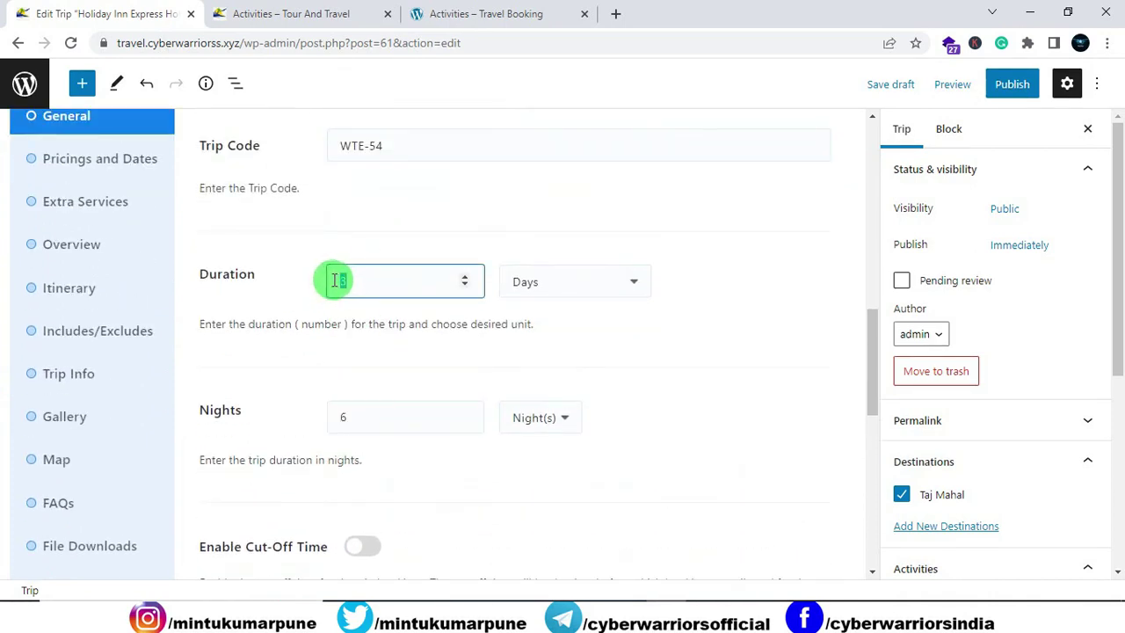
type("5")
left_click_drag(350, 419, 310, 426)
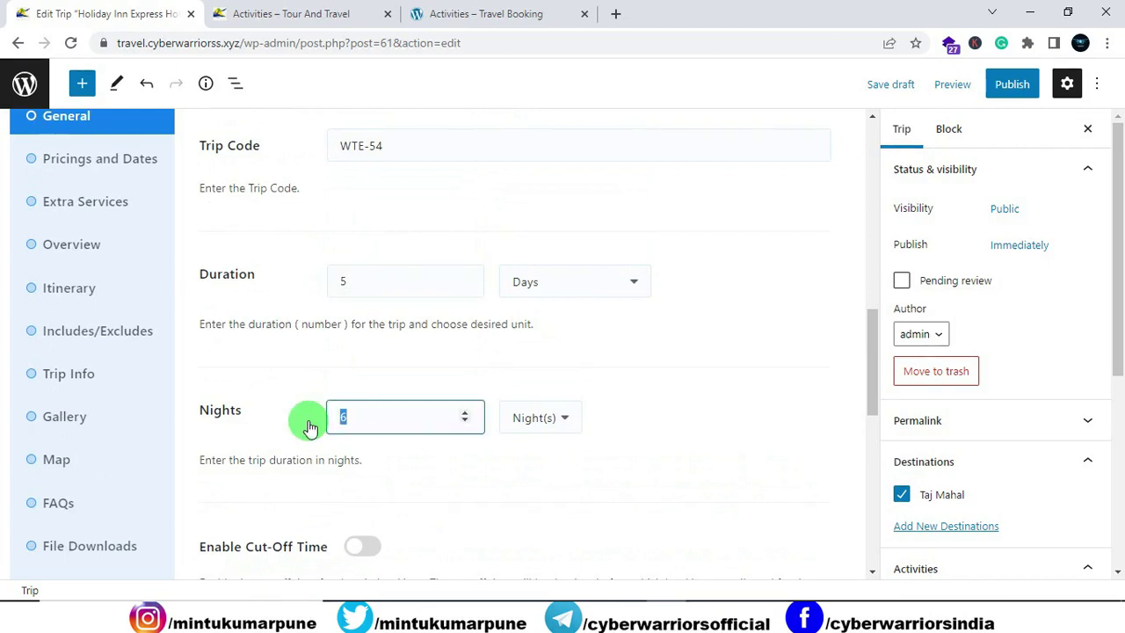
type("1")
left_click(346, 283)
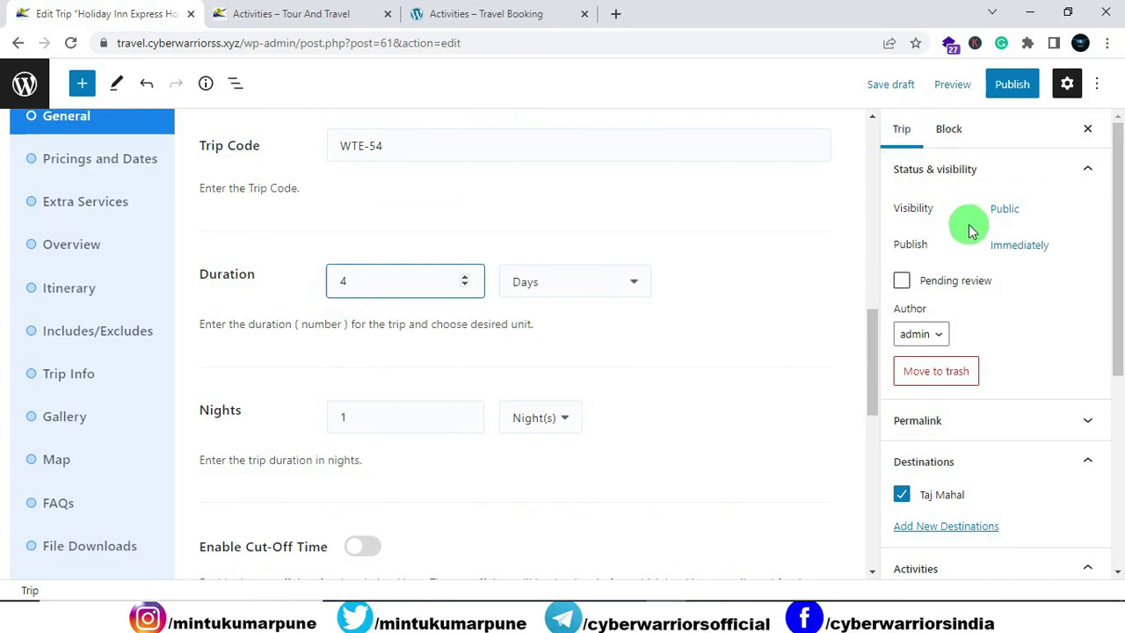
scroll(967, 237, "down", 4)
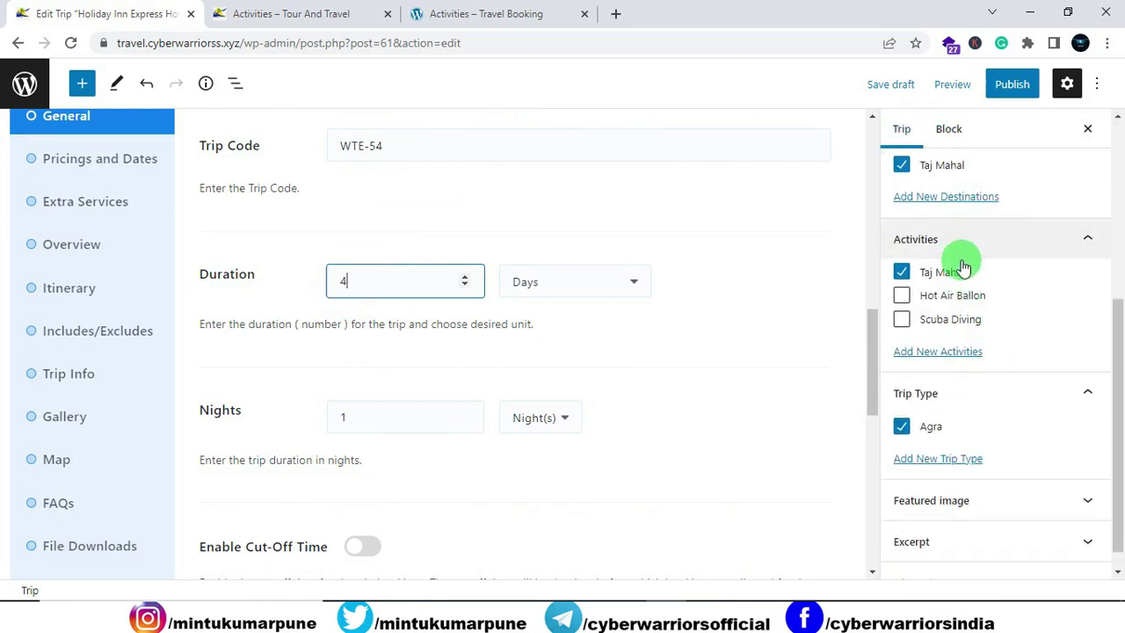
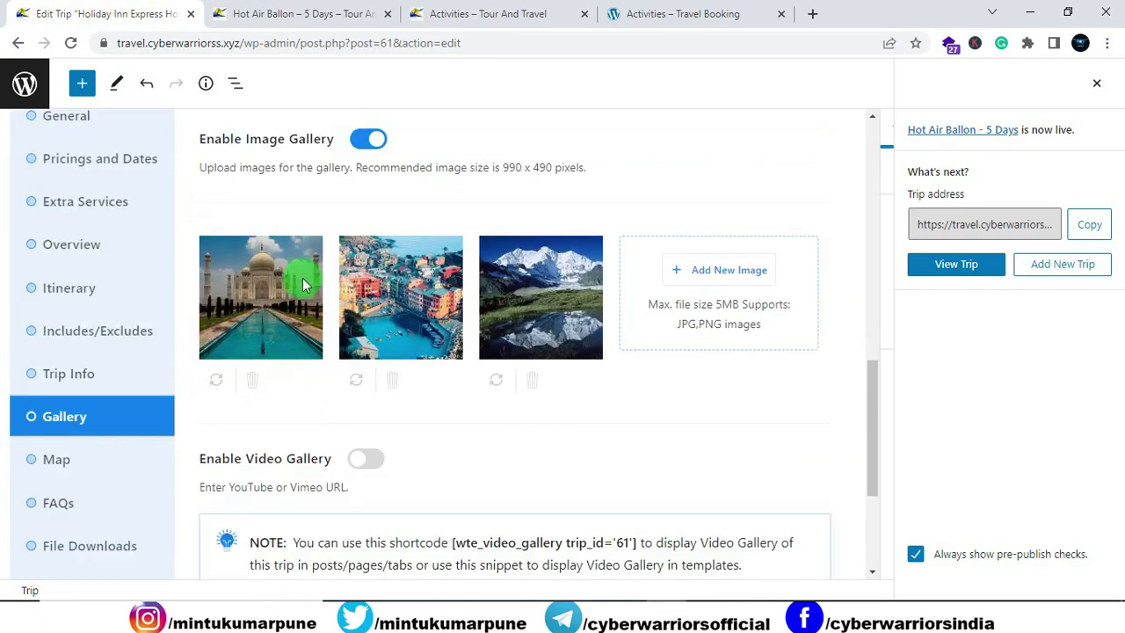
Step: Add the coastal town image 4.jpg from the media library to the trip's image gallery
scroll(413, 356, "down", 2)
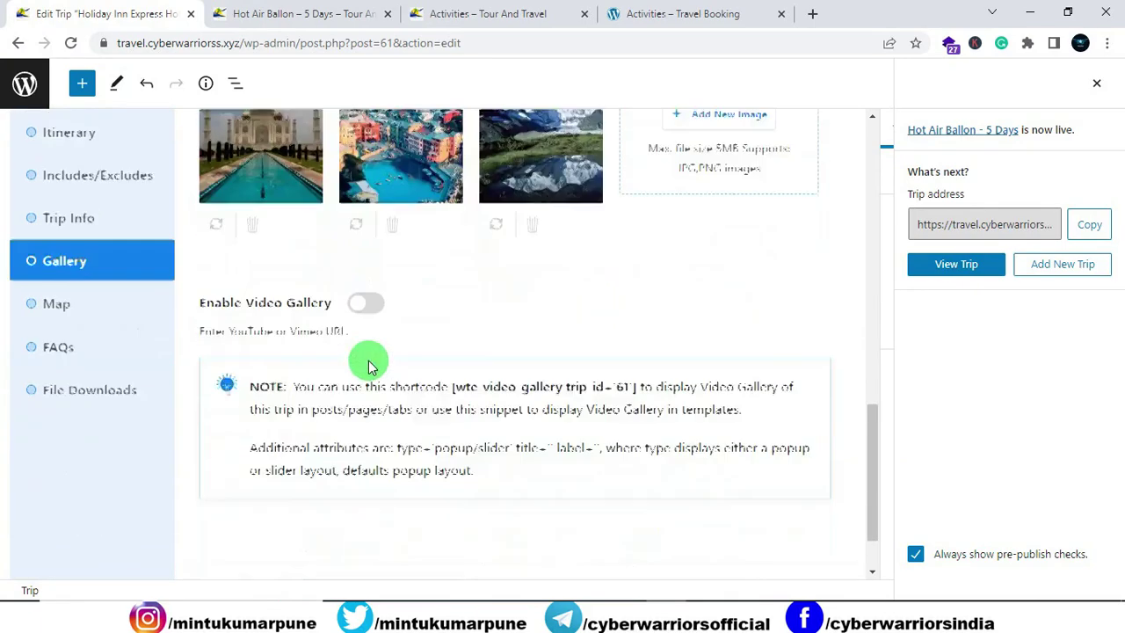
scroll(457, 431, "up", 4)
left_click(688, 437)
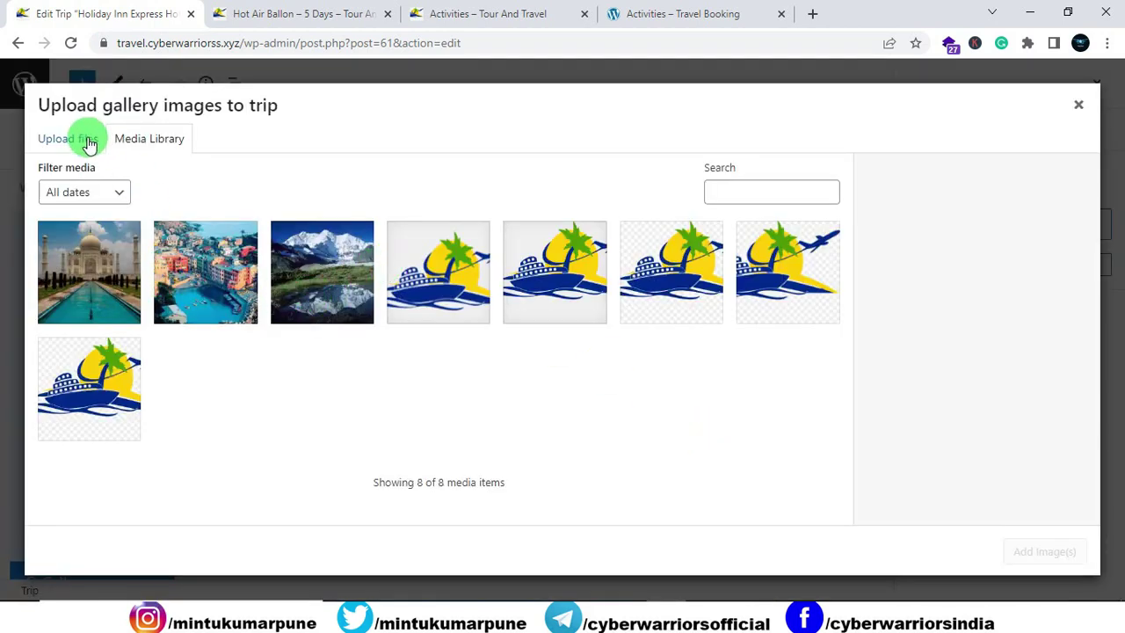
left_click(221, 287)
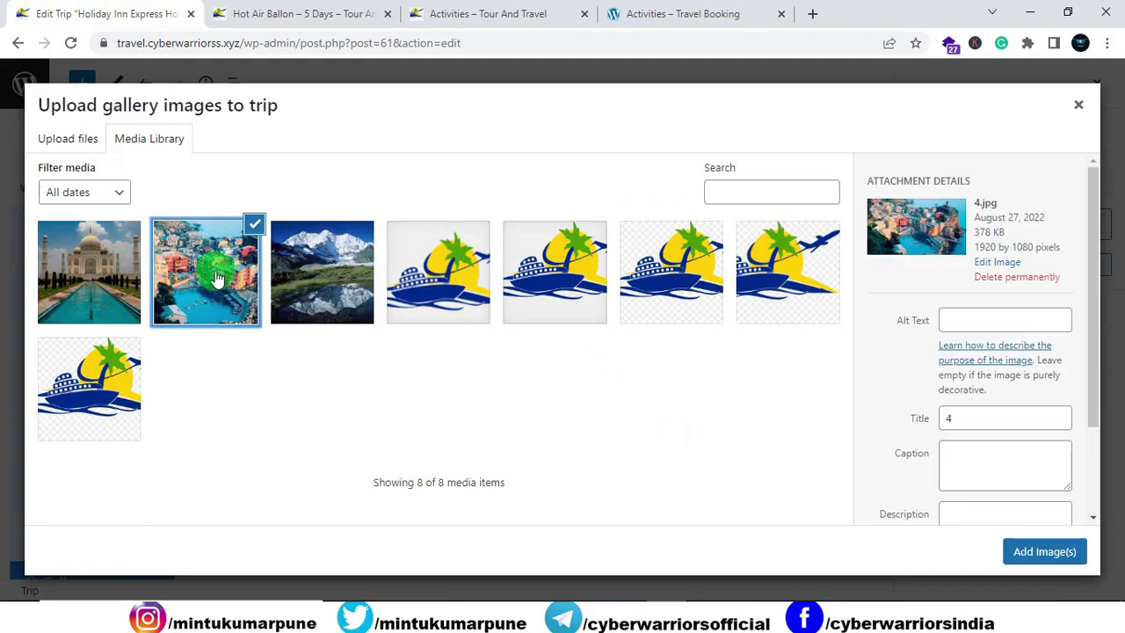
left_click(1025, 550)
scroll(672, 413, "down", 2)
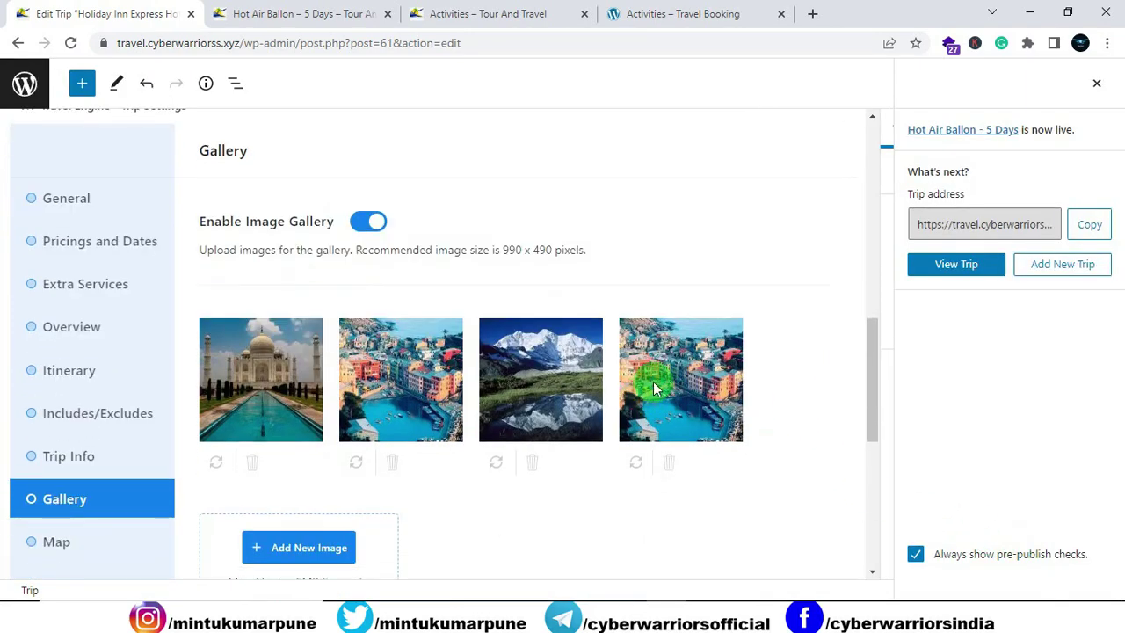
scroll(663, 378, "down", 6)
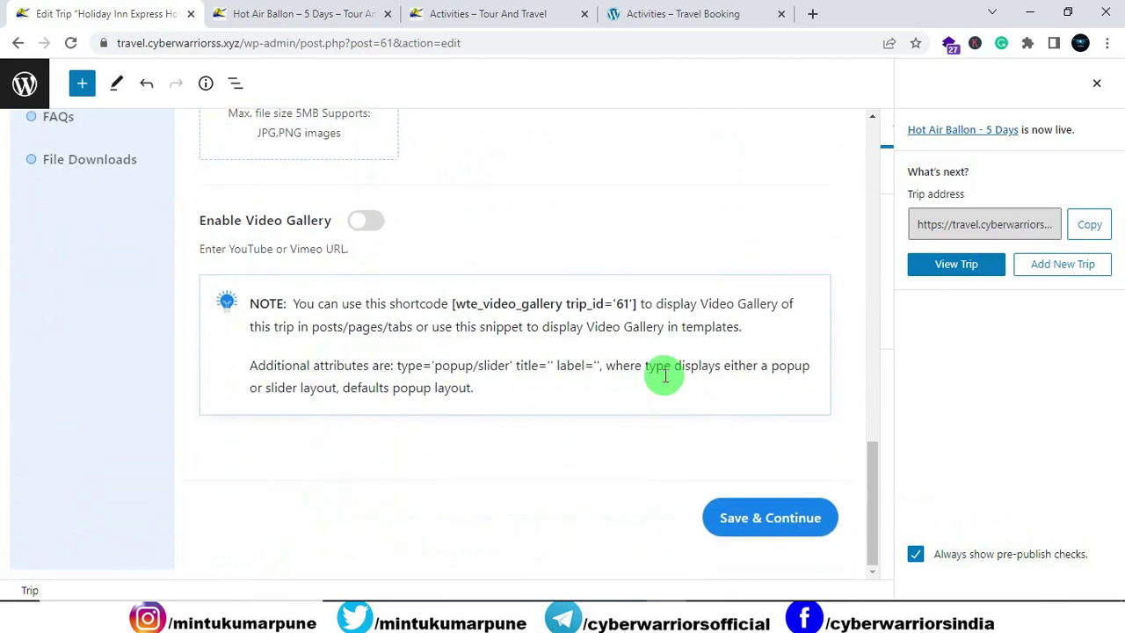
scroll(659, 374, "up", 5)
scroll(663, 376, "up", 1)
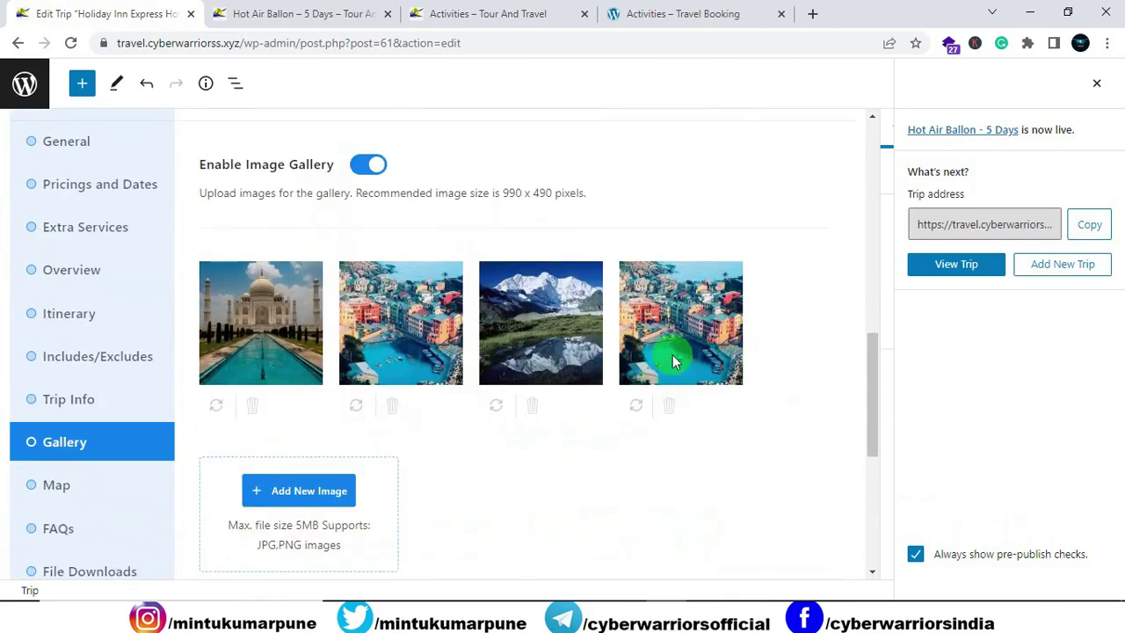
scroll(648, 340, "up", 1)
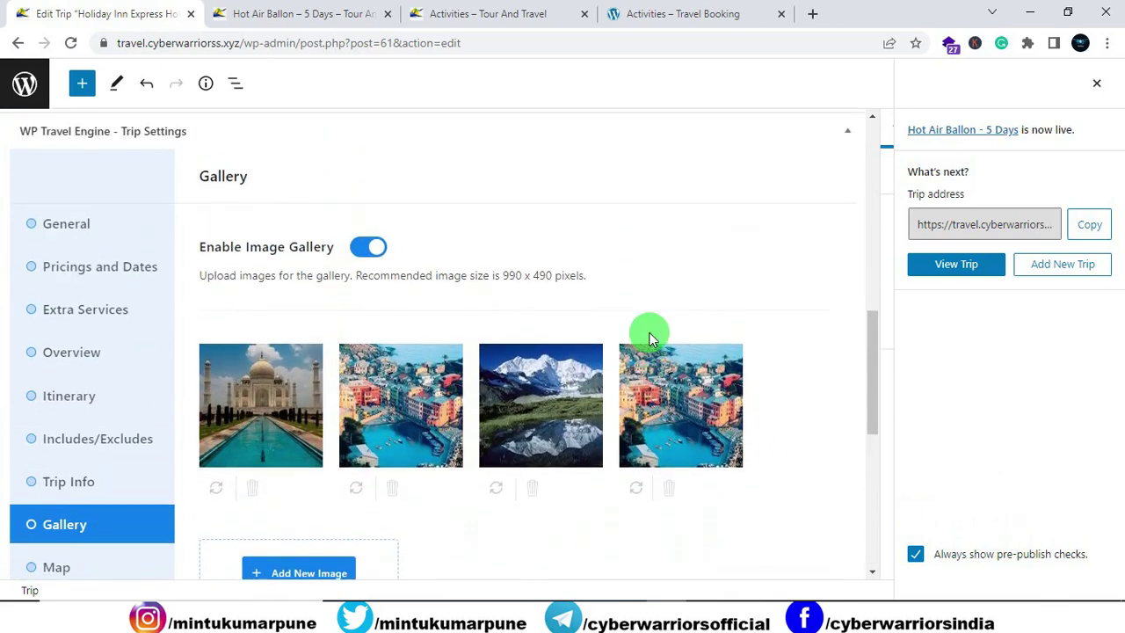
Step: Move the Taj Mahal image to third place in the trip's image gallery
left_click(351, 246)
left_click(369, 249)
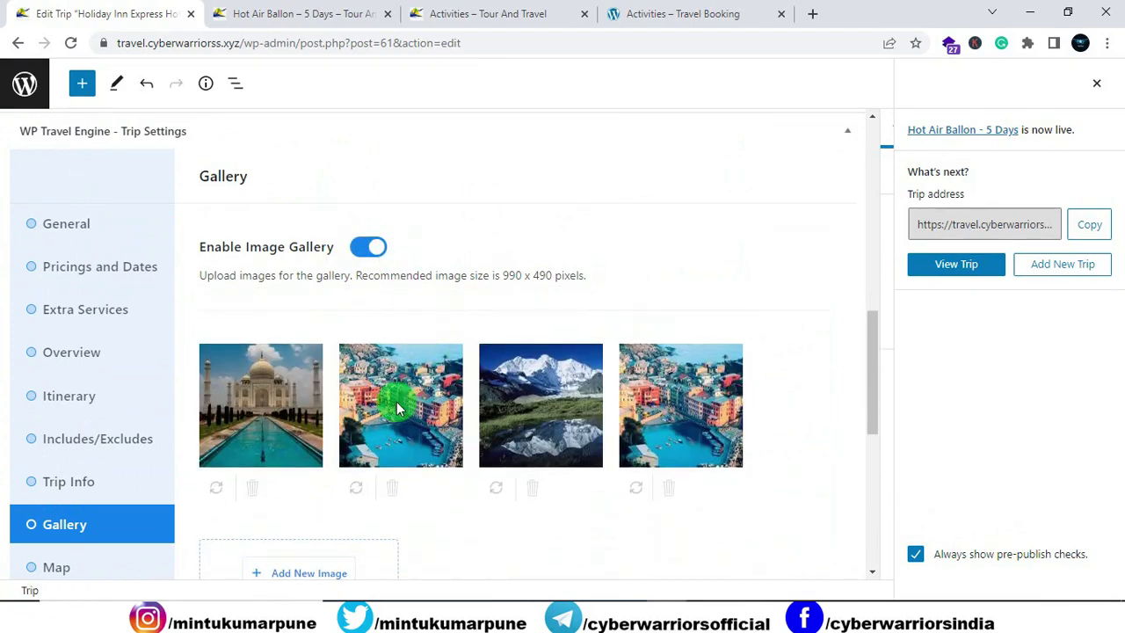
left_click_drag(396, 402, 503, 488)
scroll(503, 489, "down", 1)
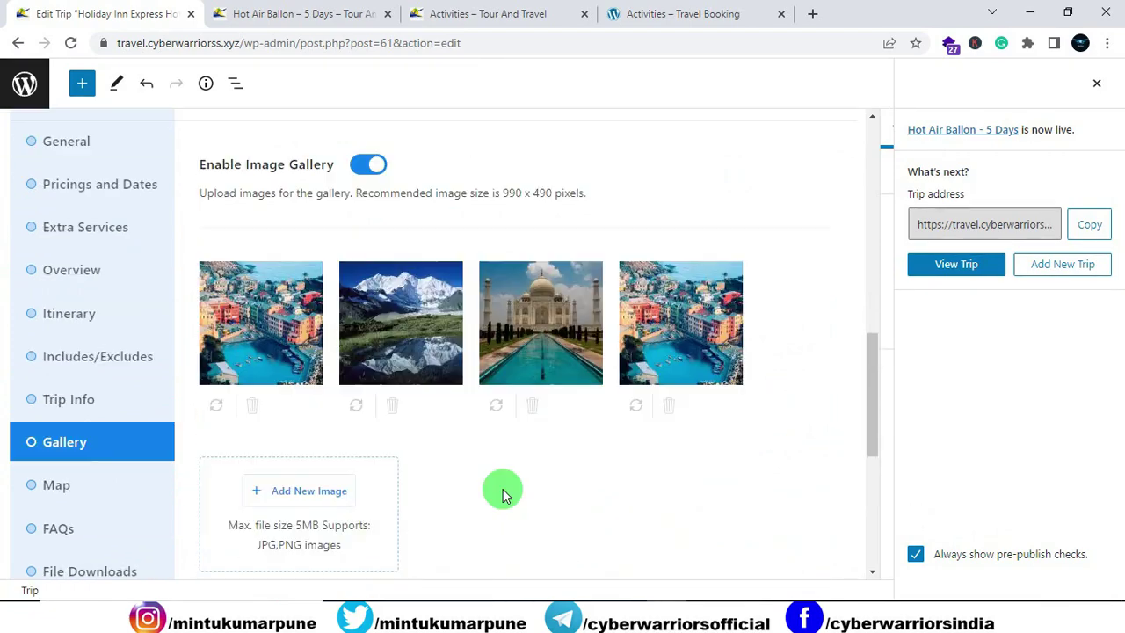
Step: Delete the first three gallery images, keeping only the last coastal town picture, and update the trip
left_click(253, 408)
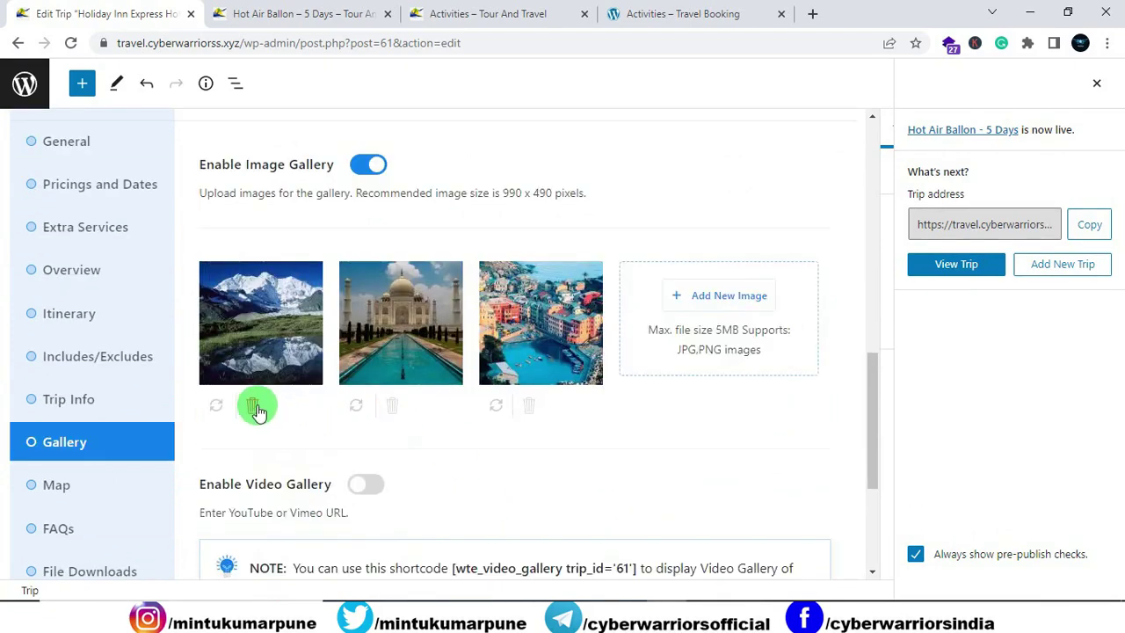
left_click(253, 409)
left_click(253, 408)
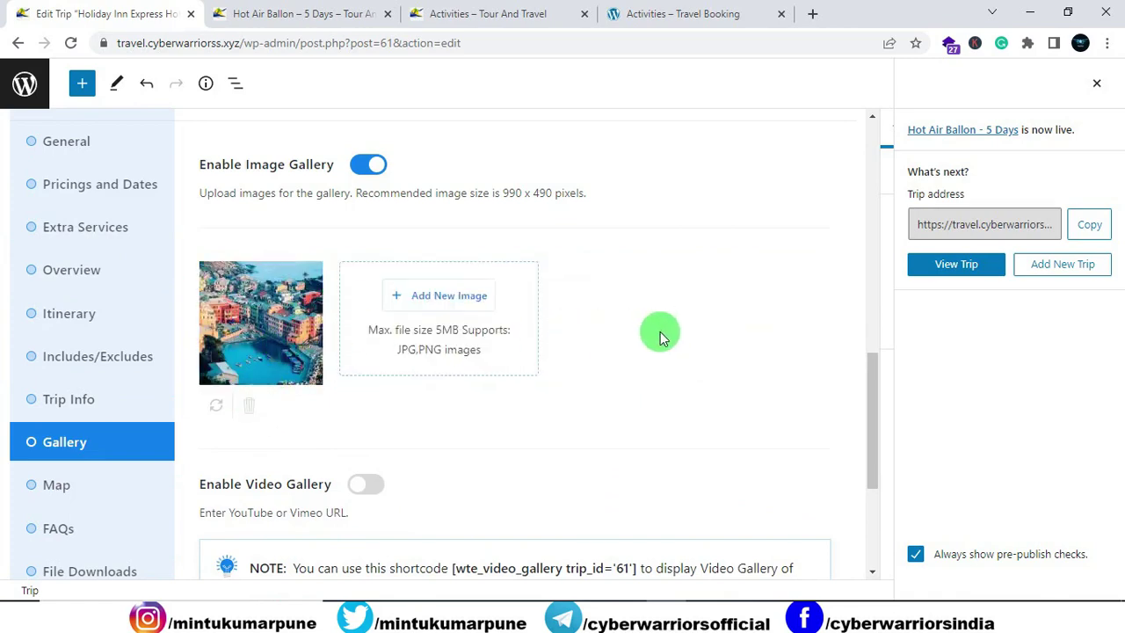
left_click(1095, 88)
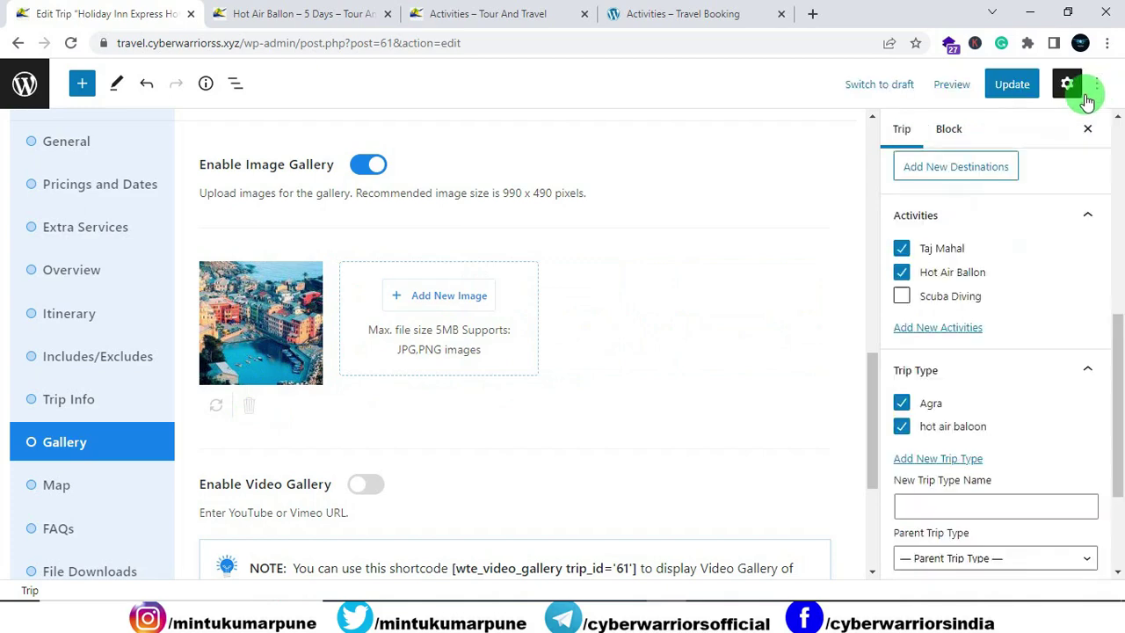
left_click(1002, 93)
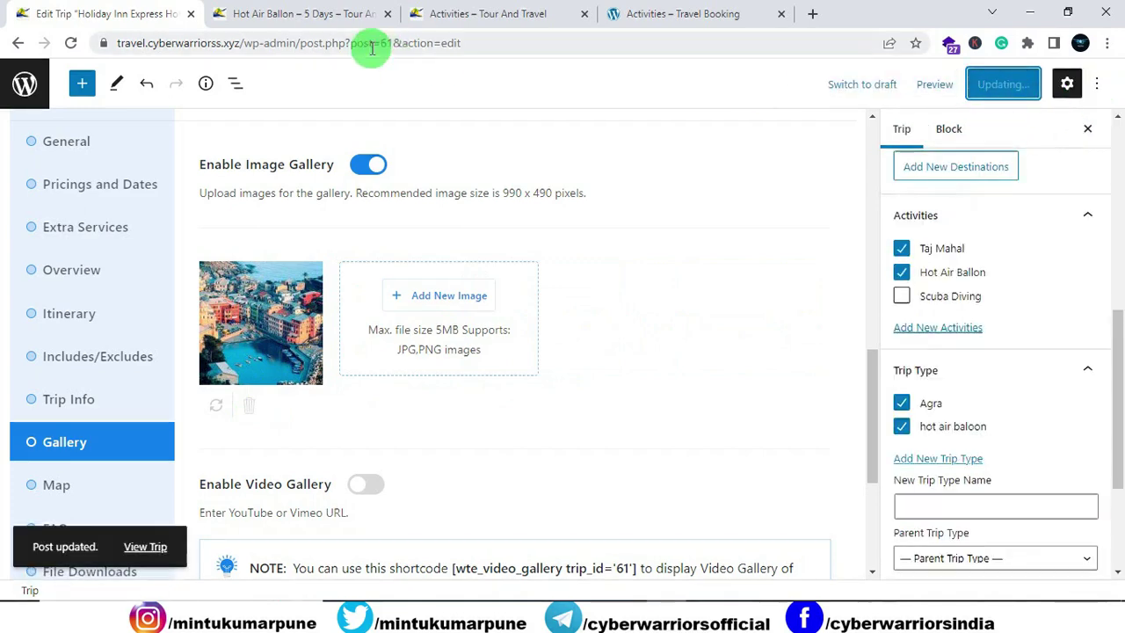
Step: Reload the live Hot Air Ballon trip page and check its gallery image and description
left_click(299, 14)
left_click(76, 43)
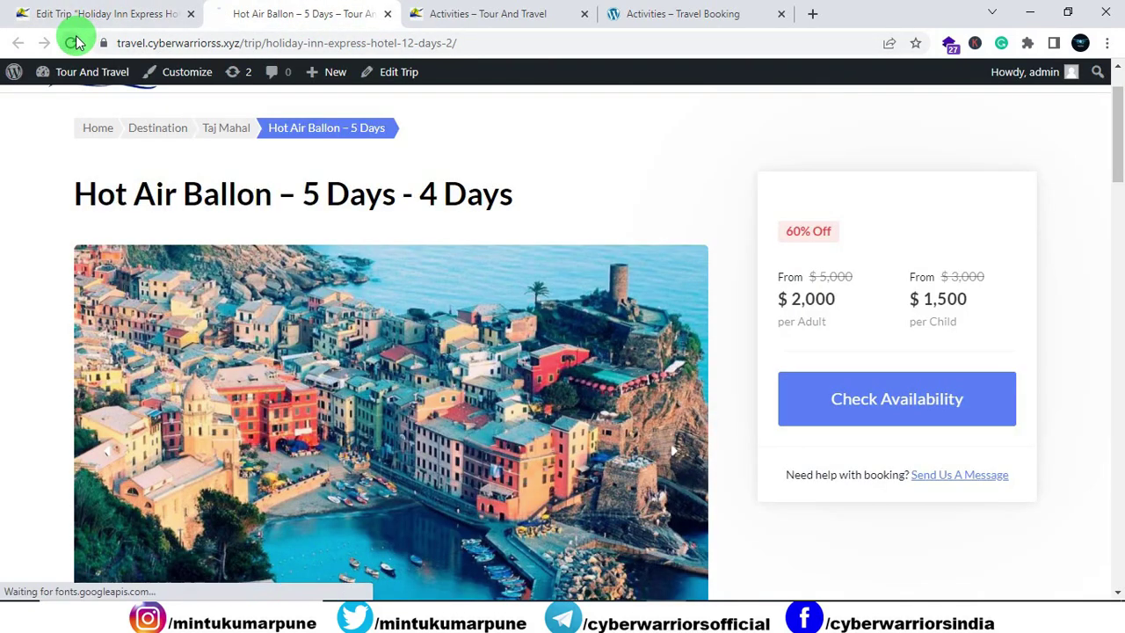
scroll(293, 264, "down", 1)
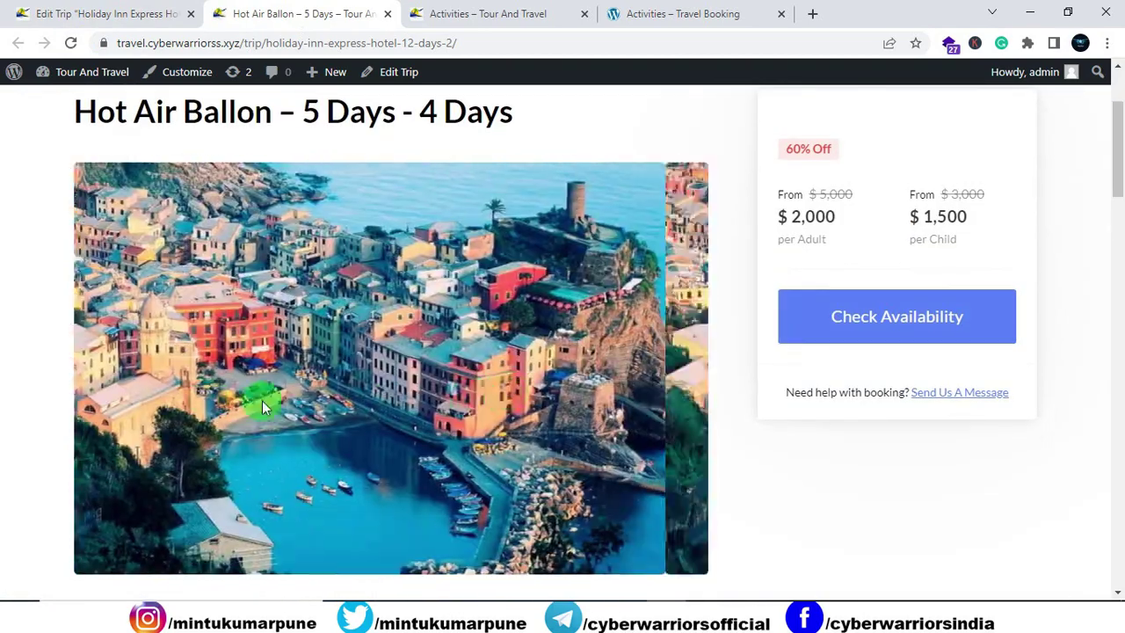
scroll(338, 389, "down", 2)
scroll(338, 389, "up", 2)
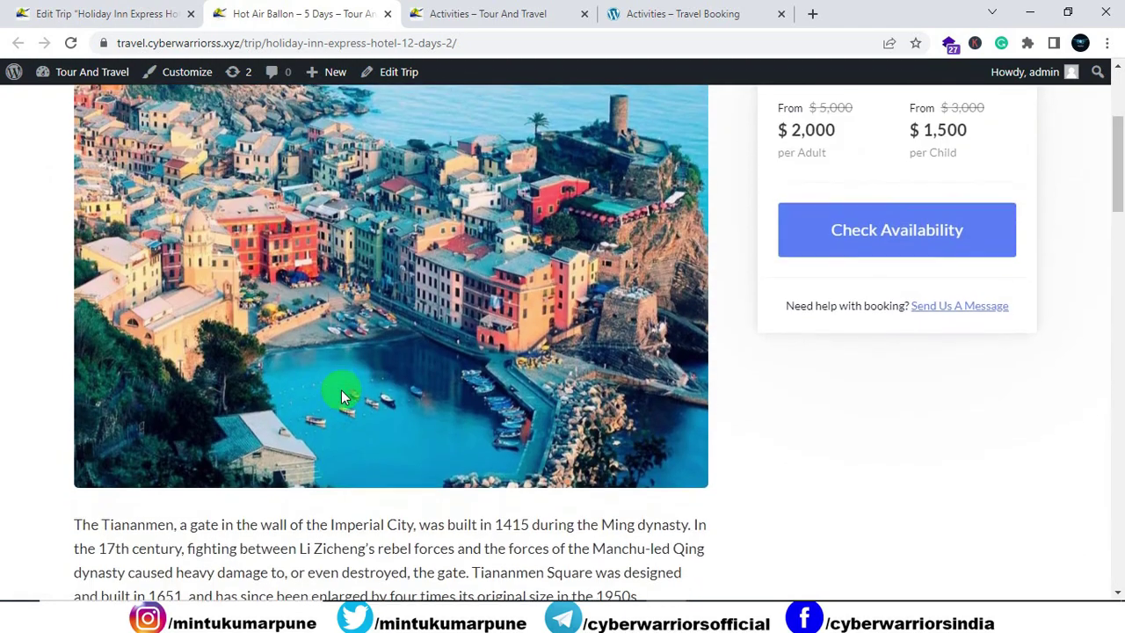
scroll(341, 389, "up", 1)
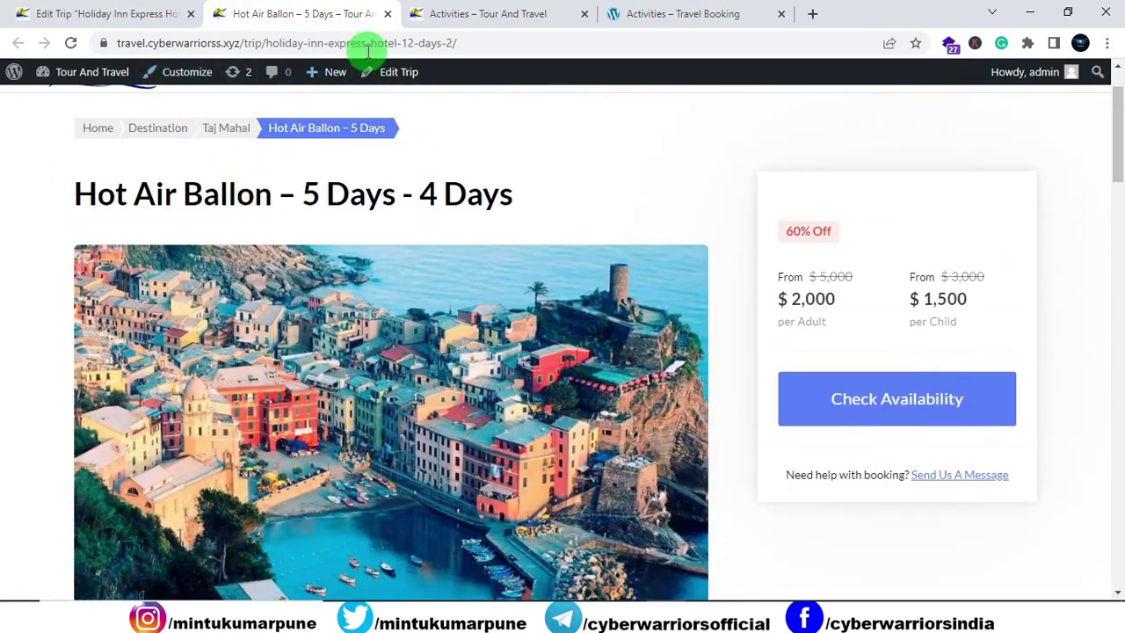
Step: Reload the live site's Activities page and open the Hot Air Ballon activity
left_click(454, 18)
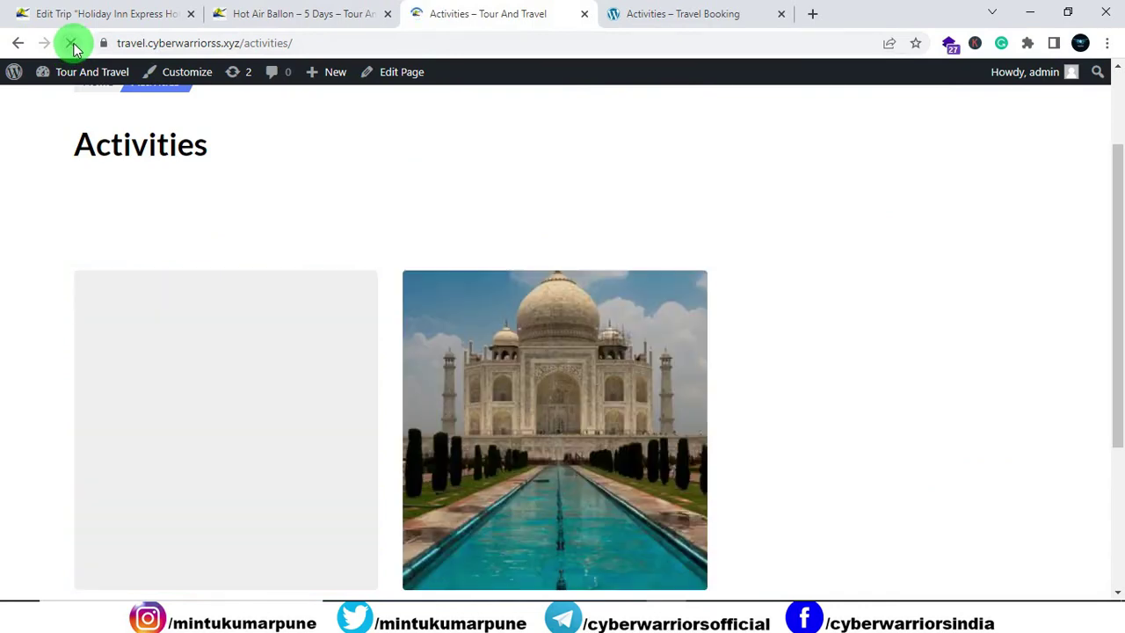
scroll(280, 205, "down", 3)
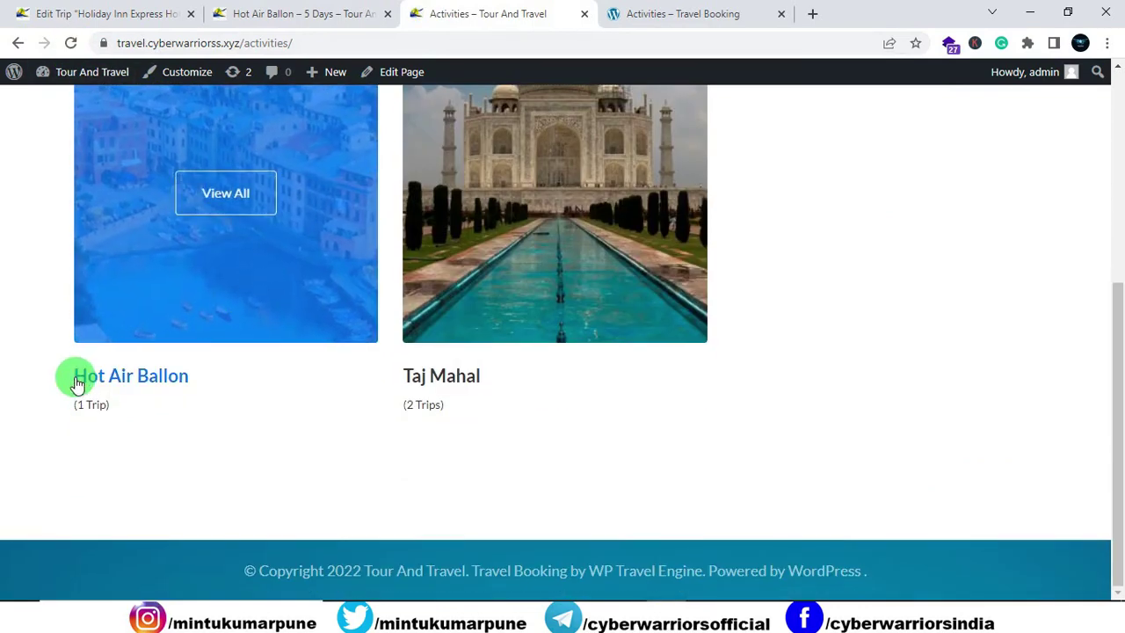
scroll(28, 259, "up", 1)
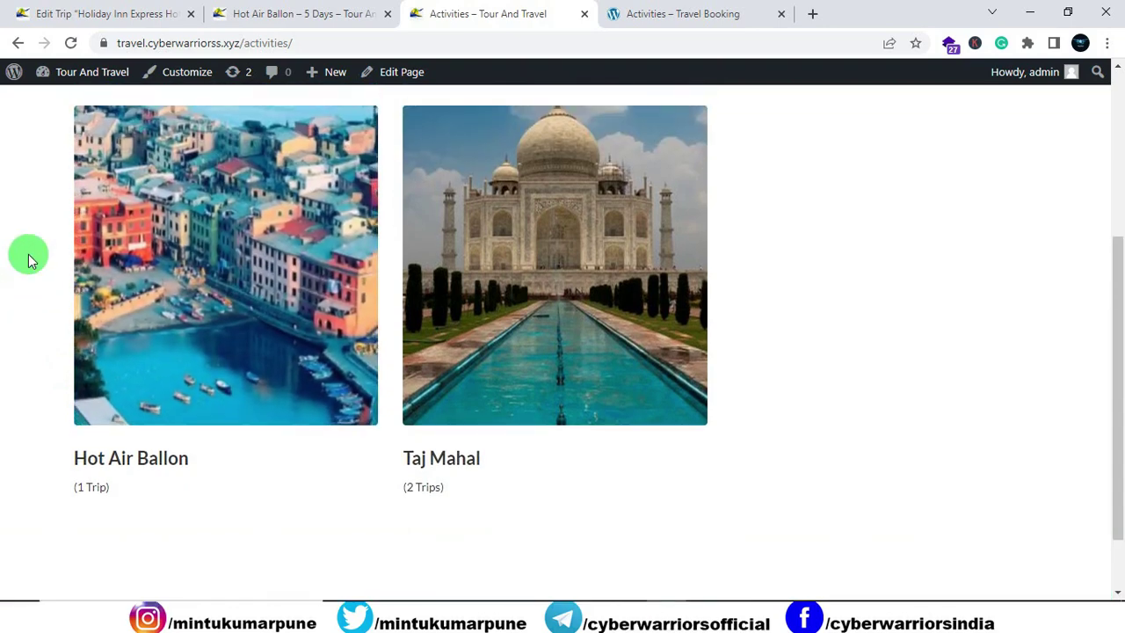
left_click(218, 282)
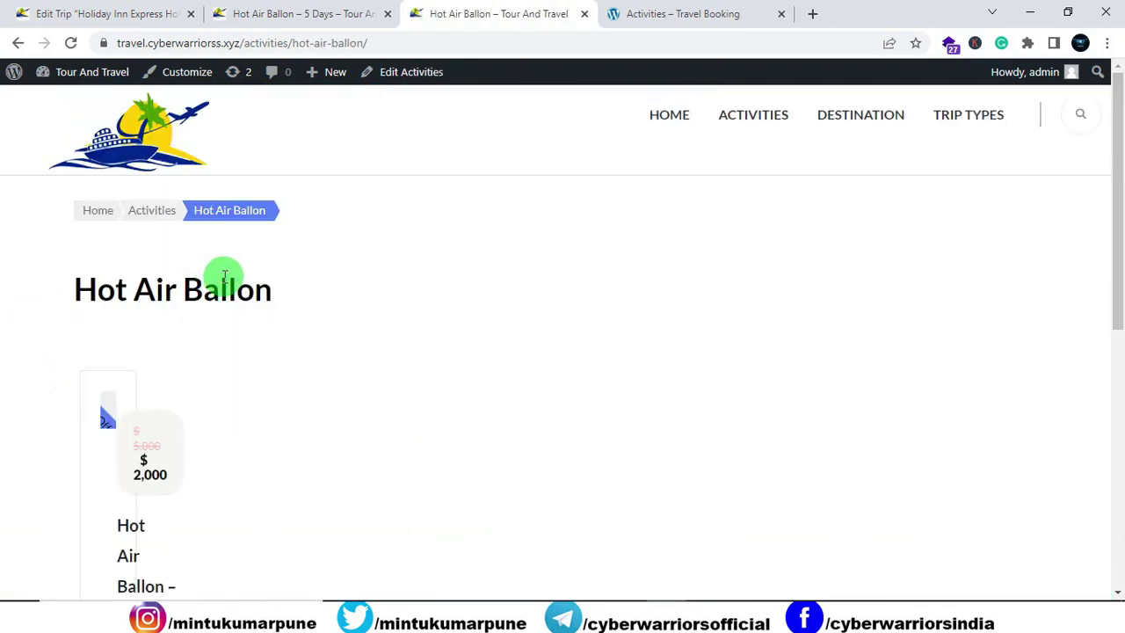
Step: Open the Hot Air Ballon trip's details from its activity page and review the overview and enquiry form
scroll(225, 277, "down", 2)
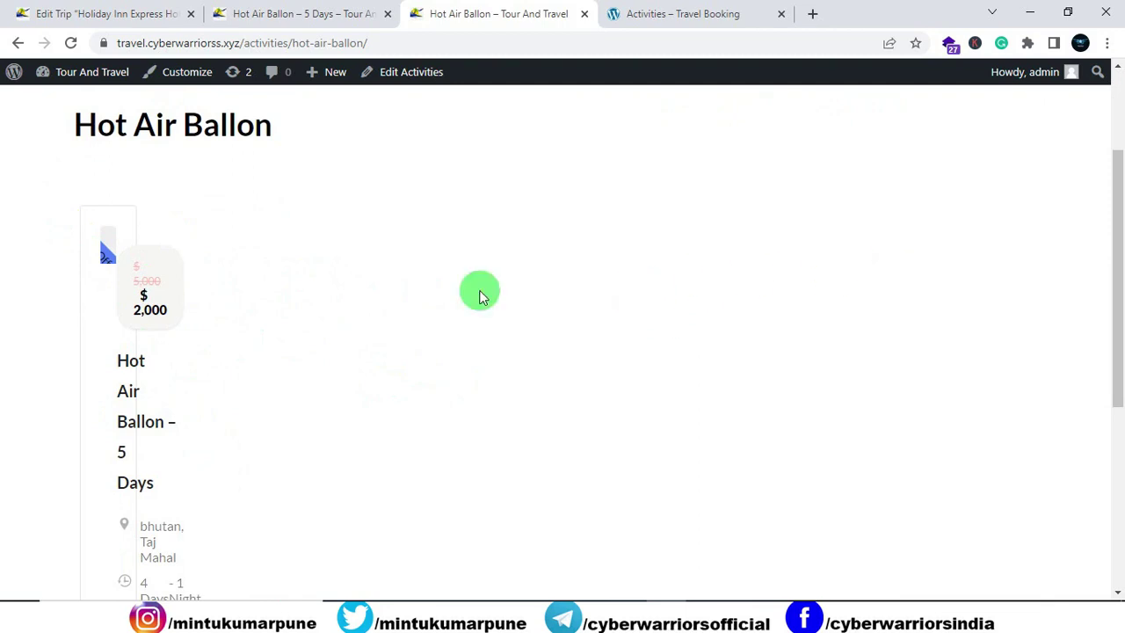
scroll(185, 280, "down", 1)
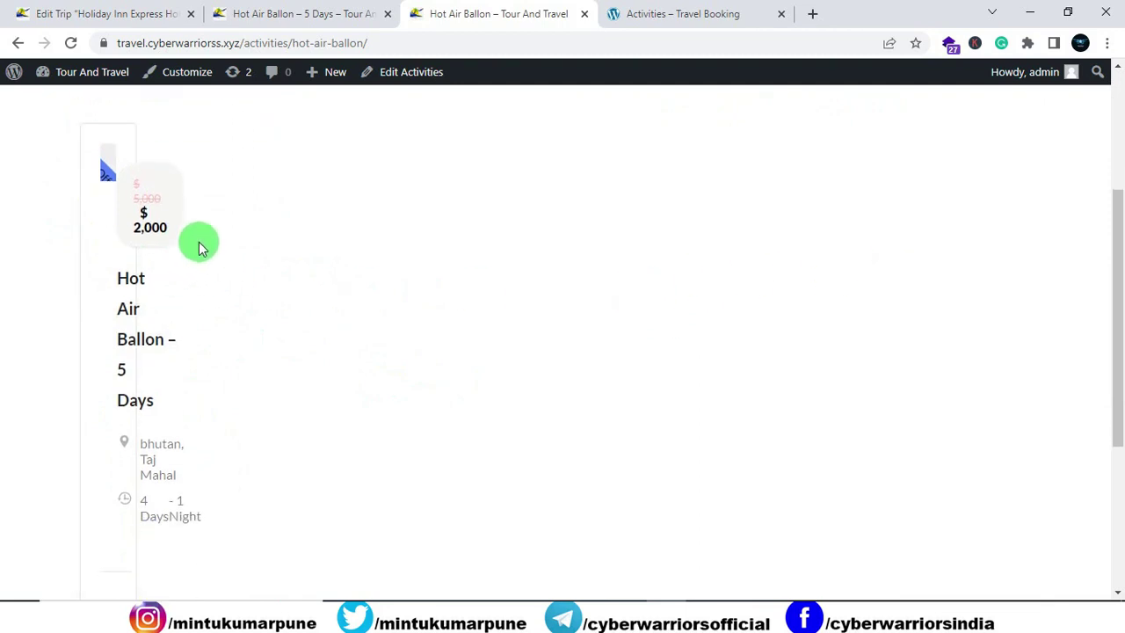
scroll(209, 361, "down", 3)
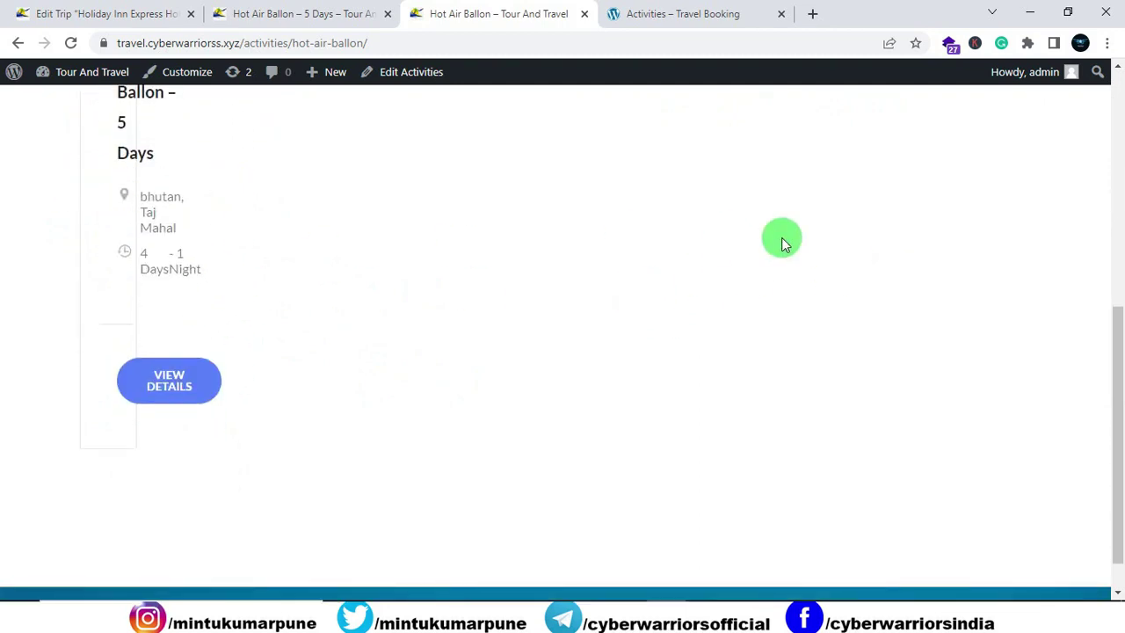
left_click(169, 380)
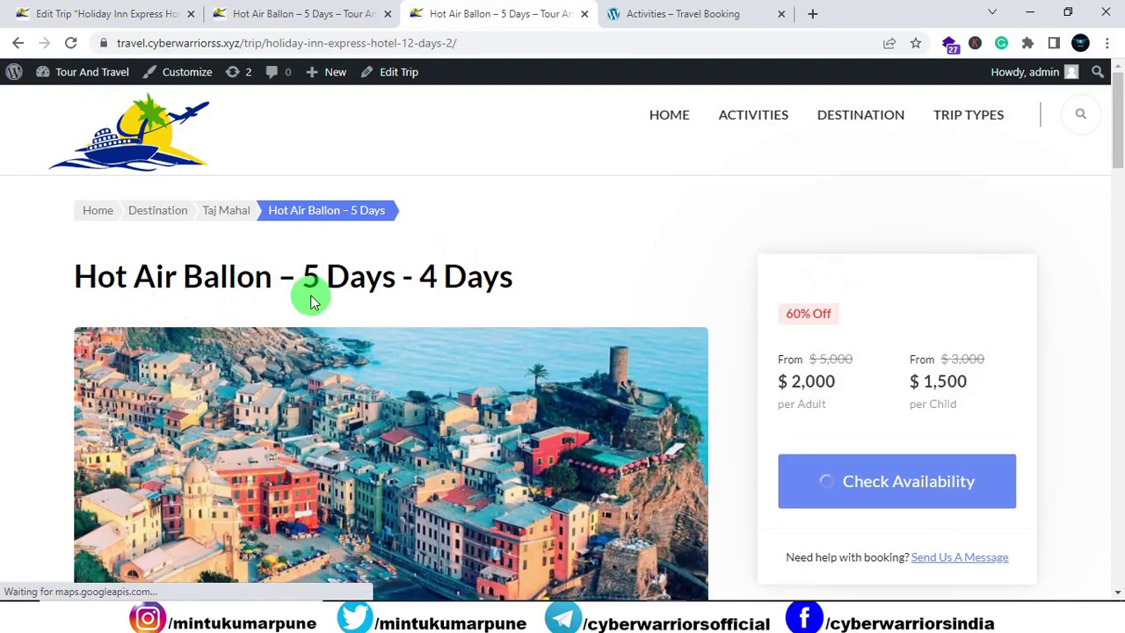
scroll(526, 347, "down", 3)
scroll(524, 348, "down", 10)
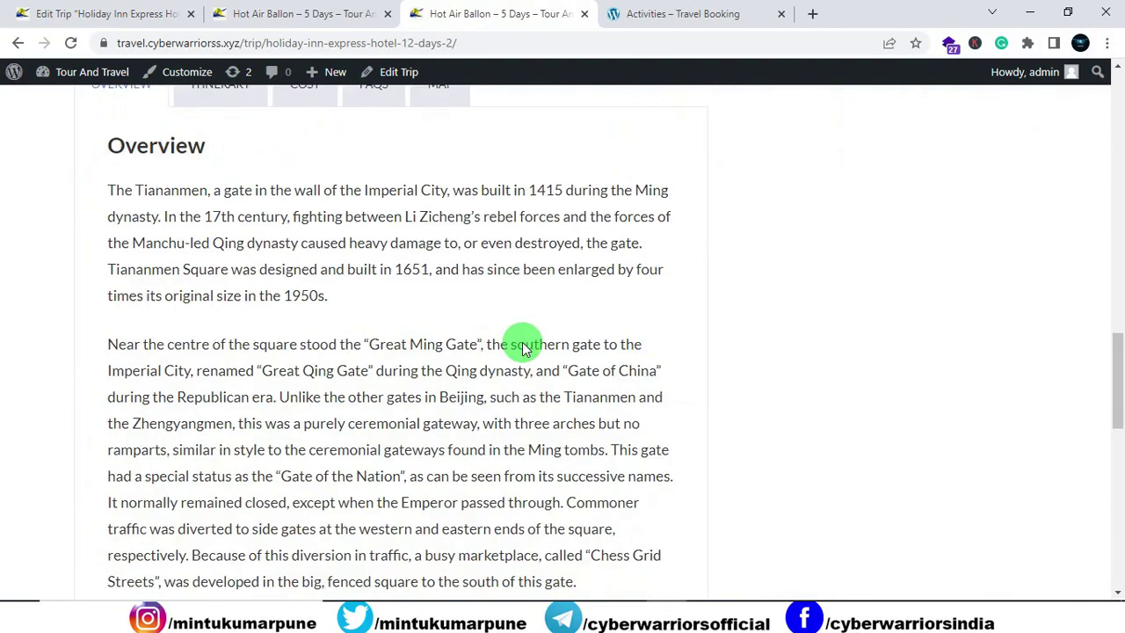
scroll(522, 343, "down", 5)
scroll(520, 341, "up", 3)
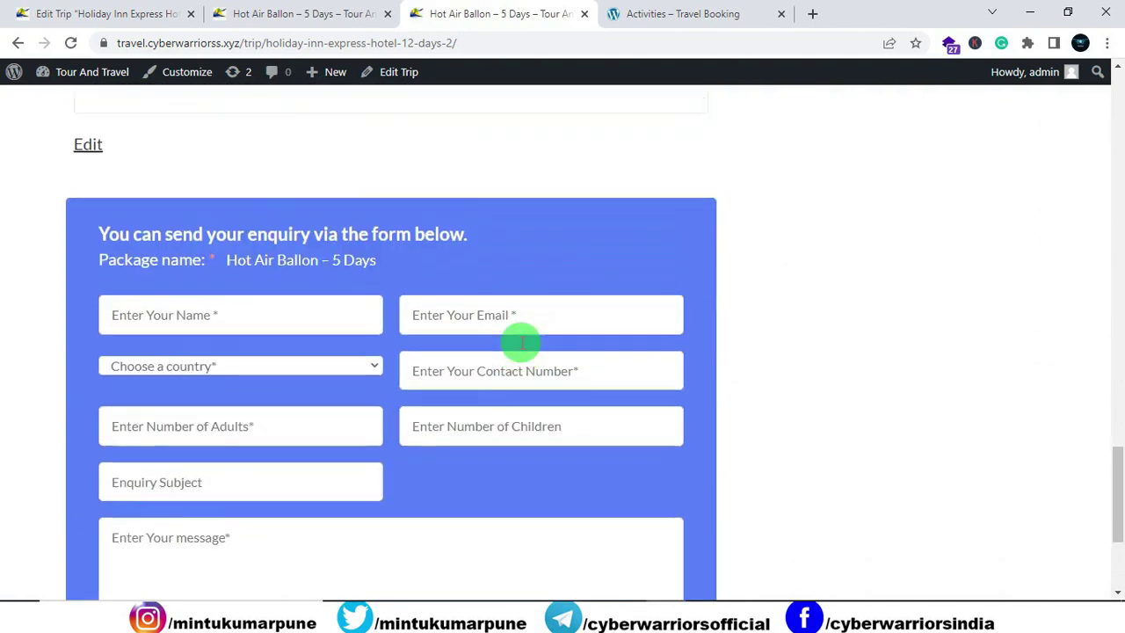
Step: Return to the live Activities page and check the listed activities
left_click(16, 45)
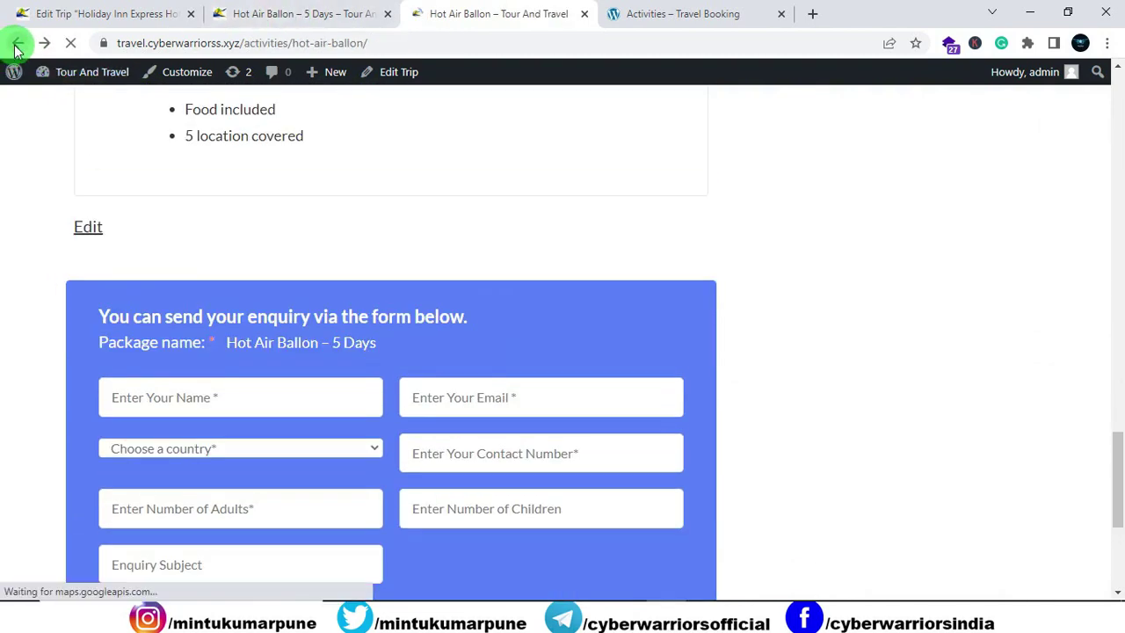
left_click(16, 46)
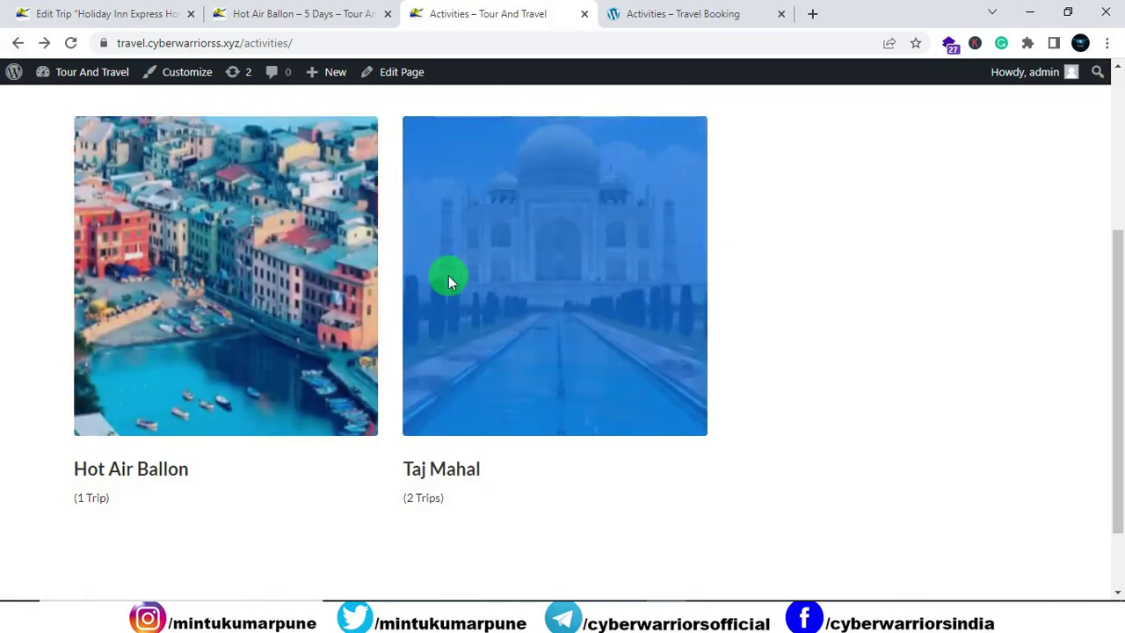
scroll(448, 278, "up", 3)
scroll(449, 278, "up", 1)
Step: Leave the trip editor and review the site's trip types in the WordPress admin
left_click(118, 16)
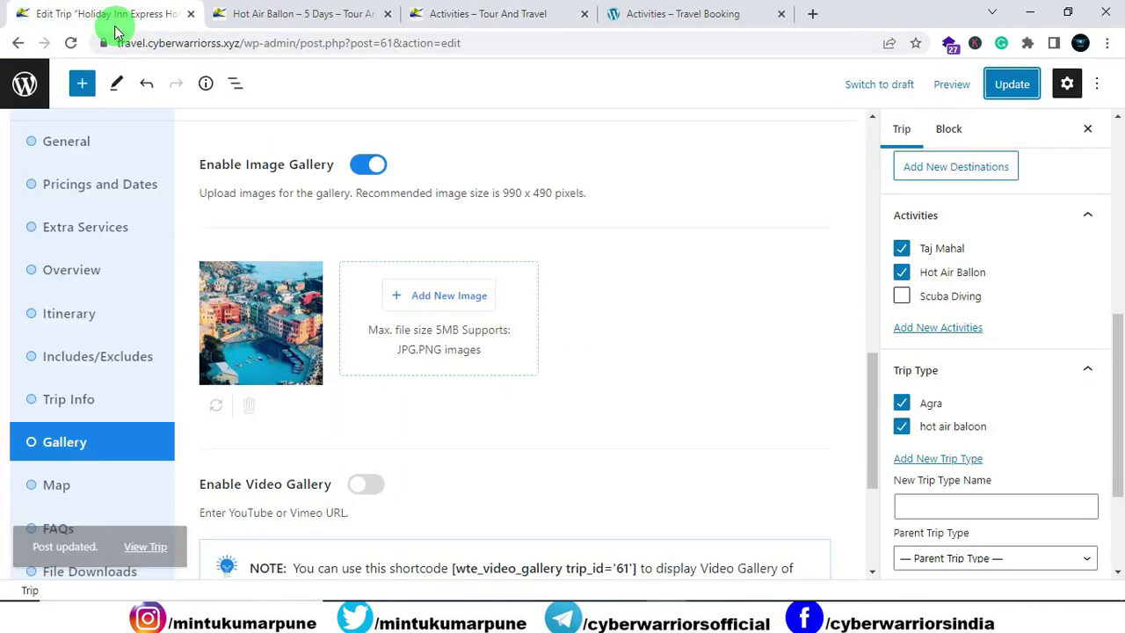
scroll(117, 146, "up", 2)
left_click(12, 81)
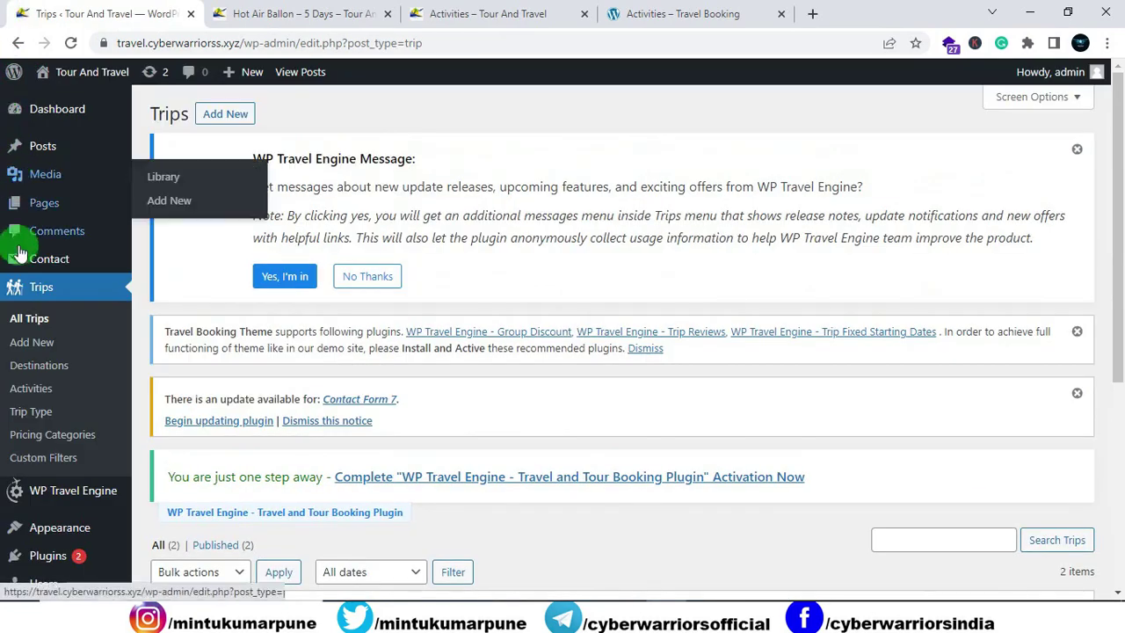
left_click(20, 417)
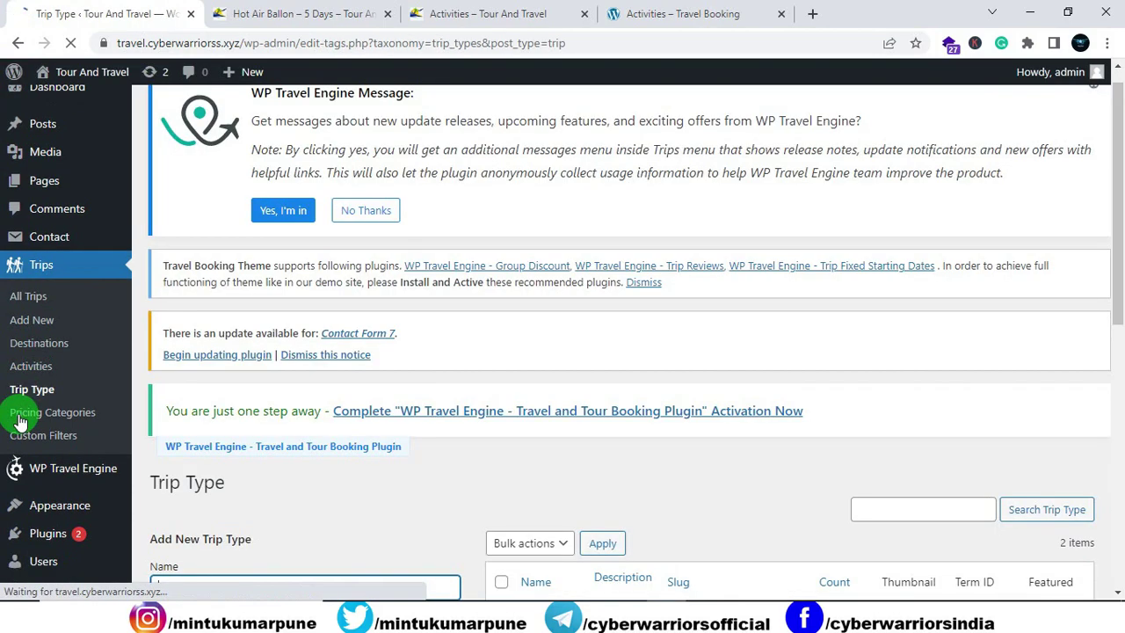
scroll(474, 385, "down", 5)
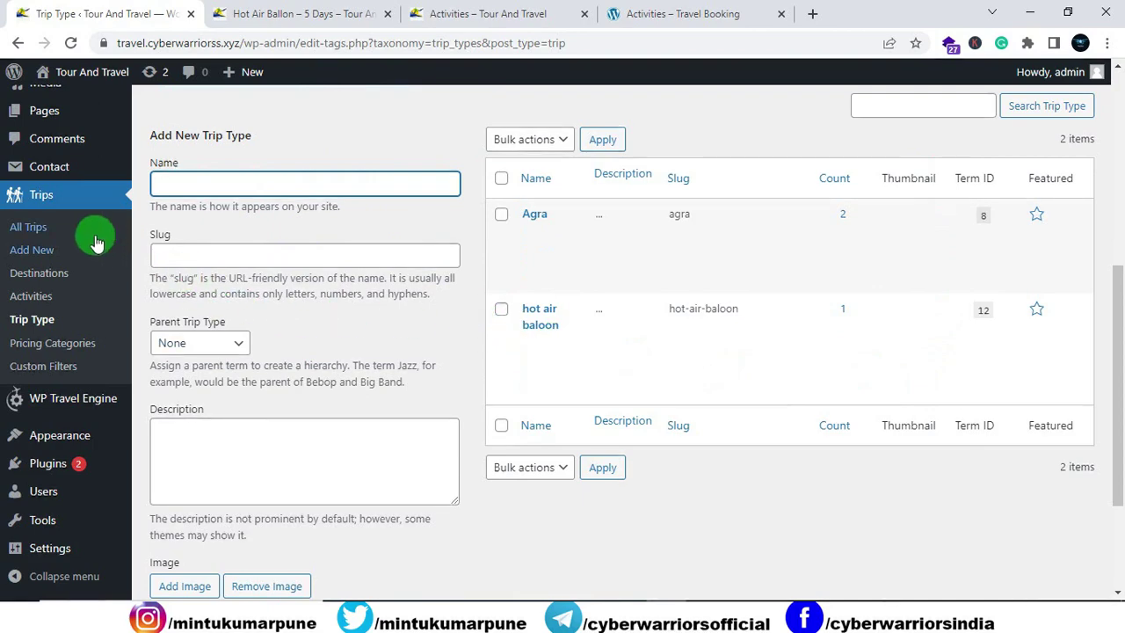
Step: Clone the Holiday Inn Express Hotel – 12 Days trip from the trips list and close the spare live Hot Air Ballon trip page
left_click(29, 229)
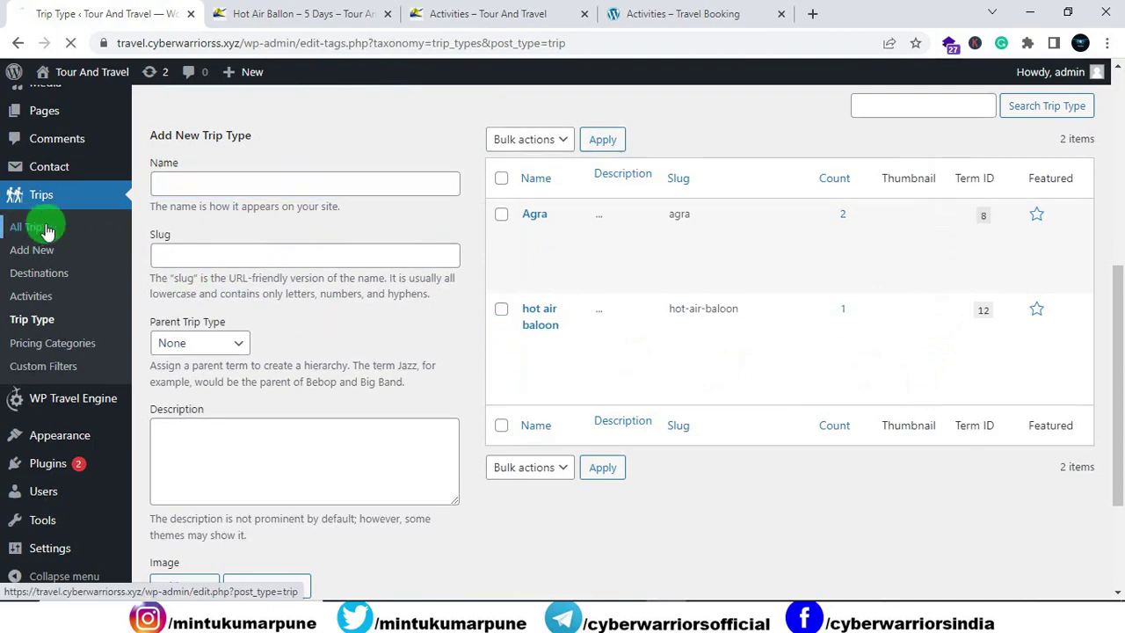
scroll(502, 326, "down", 4)
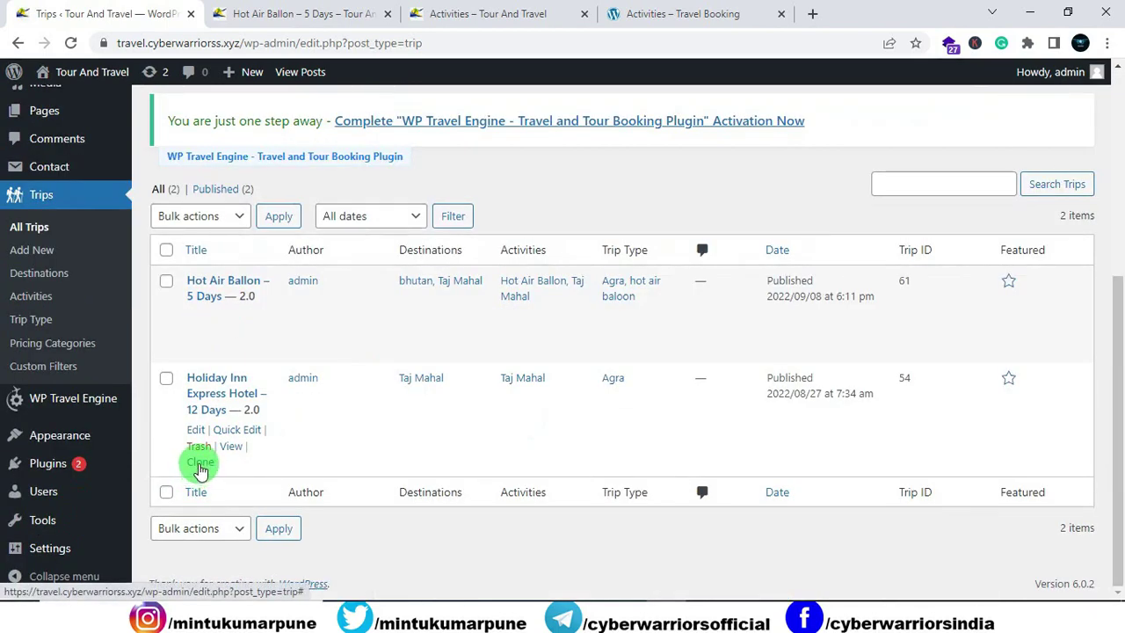
left_click(442, 15)
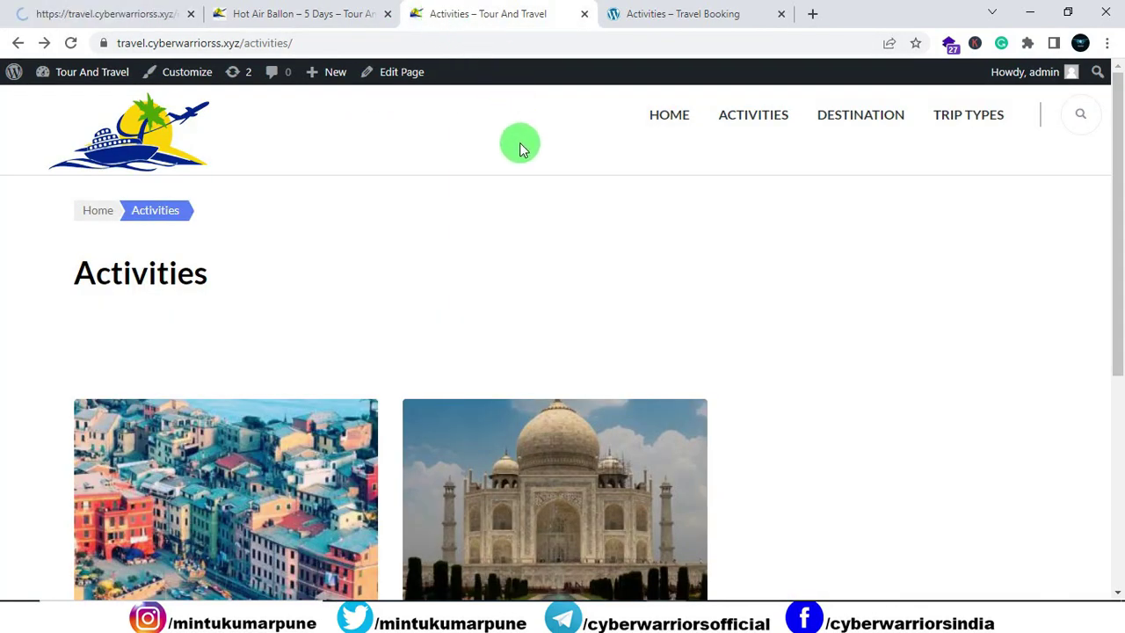
left_click(378, 20)
left_click(388, 14)
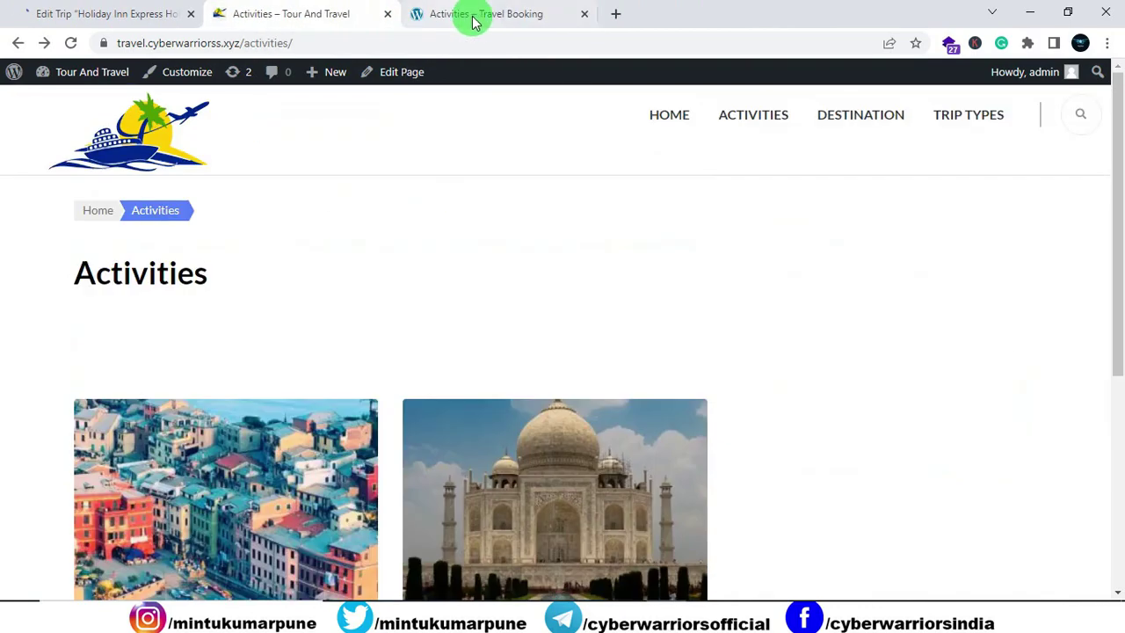
Step: Copy the Scuba Diving activity name from the demo site's Activities page
left_click(472, 22)
scroll(601, 249, "down", 5)
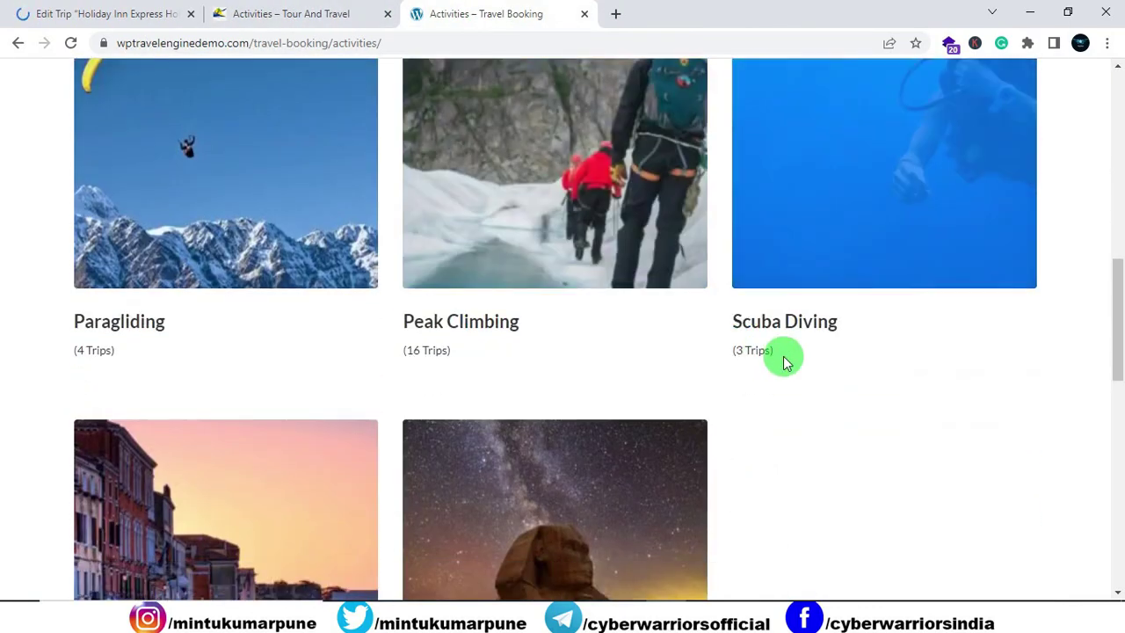
scroll(741, 343, "down", 4)
scroll(741, 332, "up", 3)
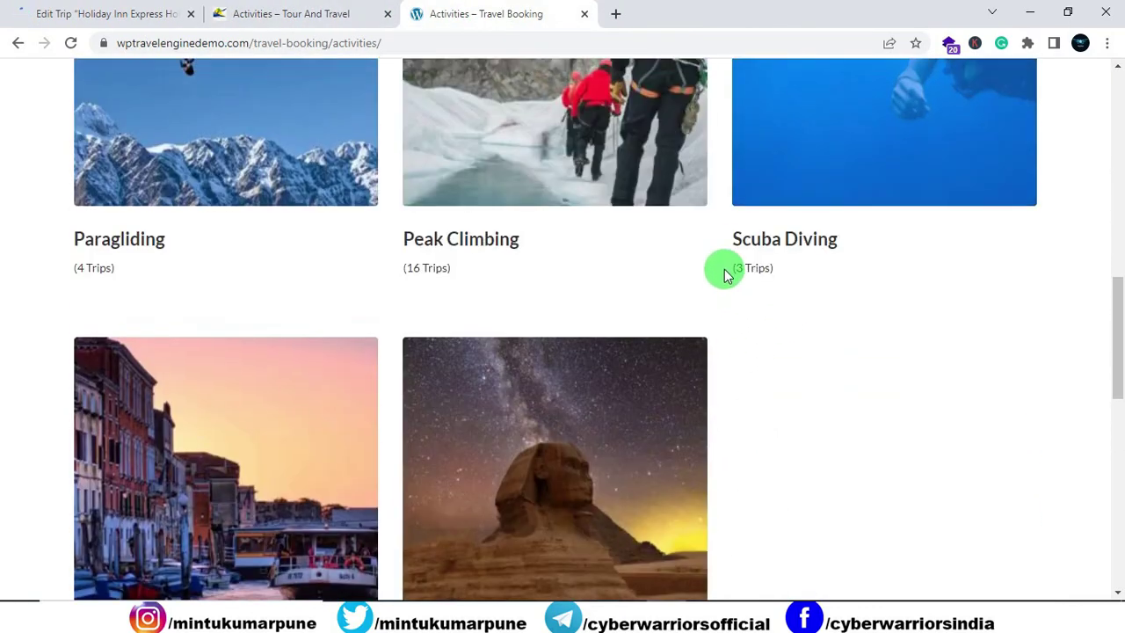
left_click_drag(733, 238, 837, 237)
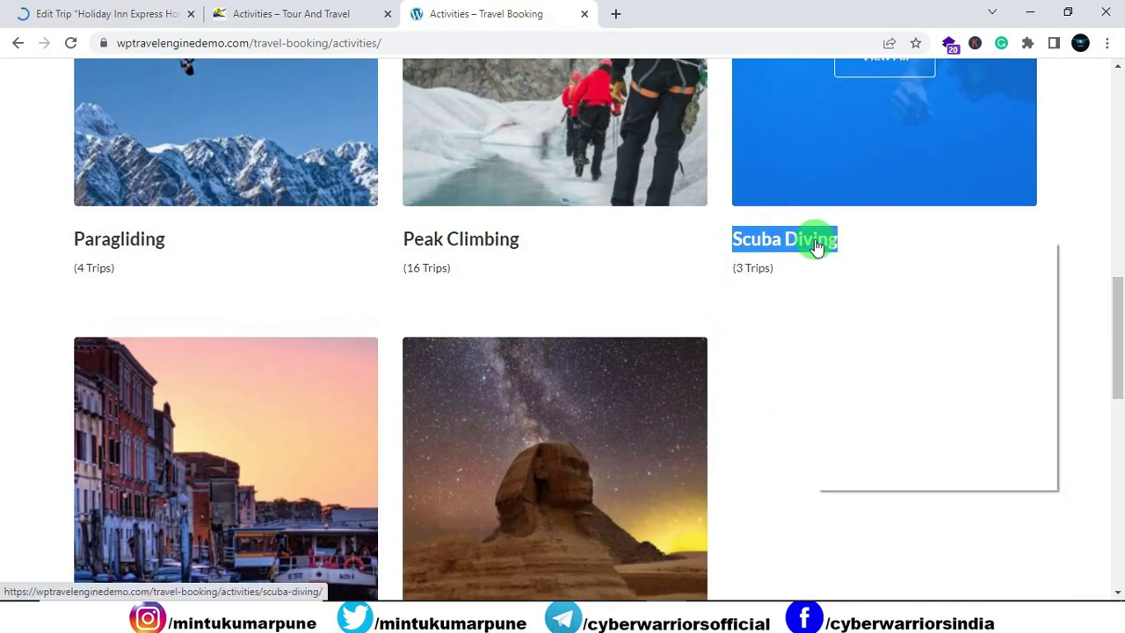
left_click(856, 364)
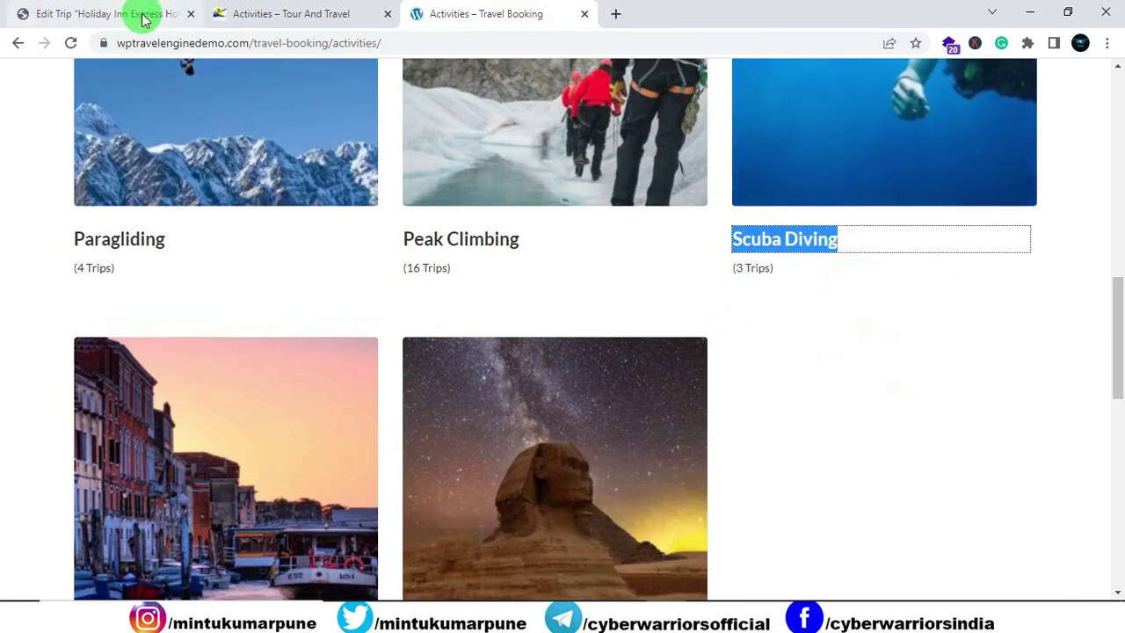
Step: Replace the newly cloned trip's title with the copied name, Scuba Diving
left_click(144, 20)
left_click(514, 192)
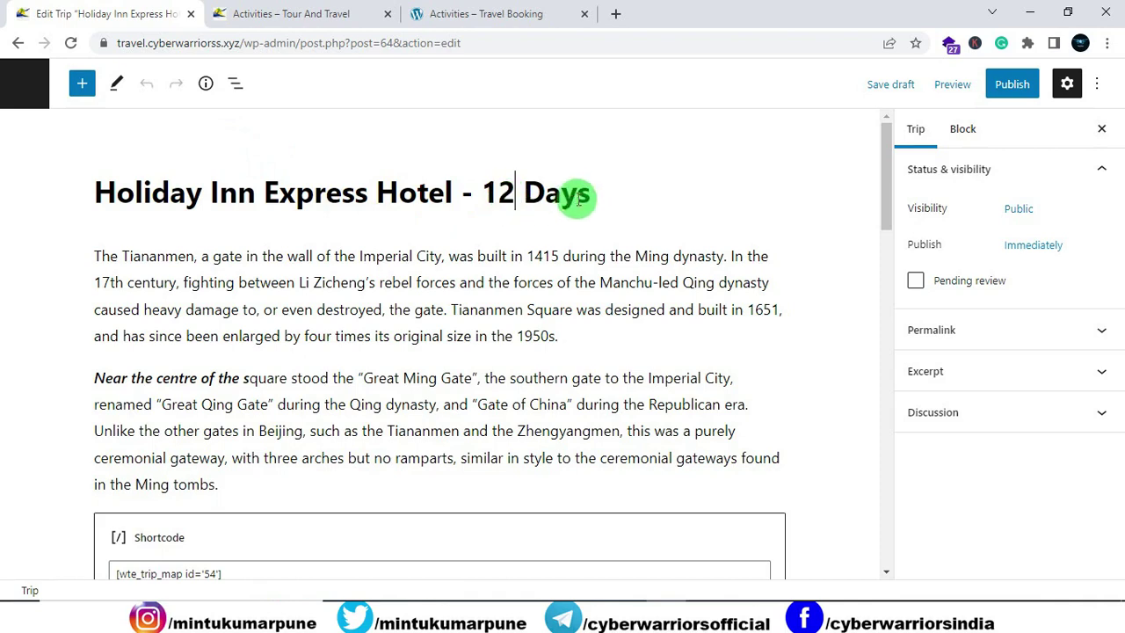
left_click_drag(589, 193, 134, 191)
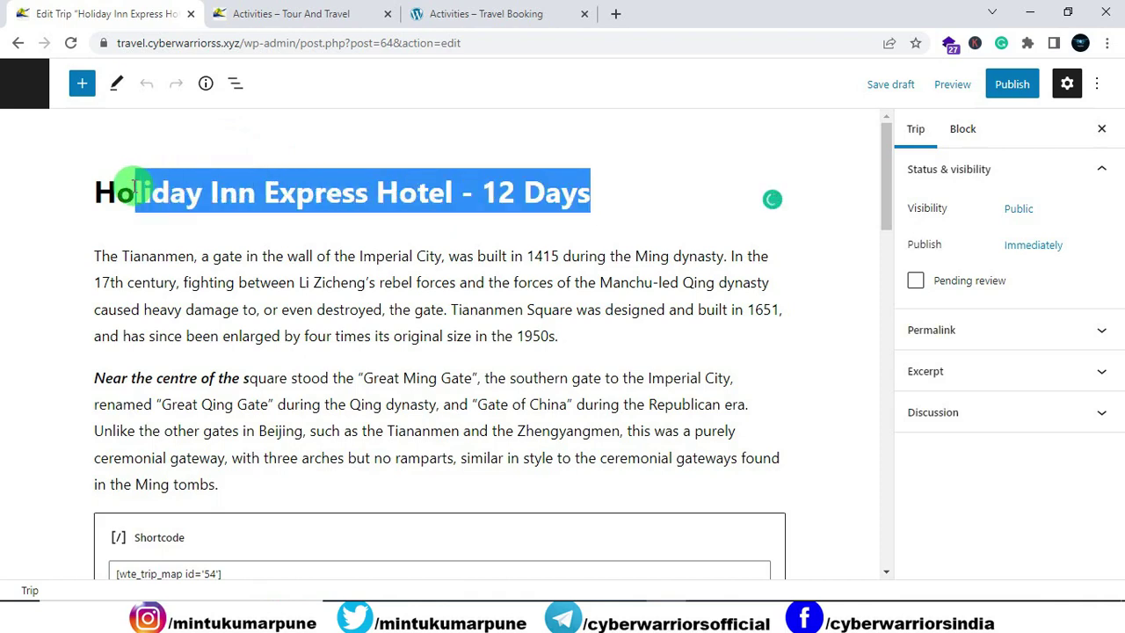
key("BackSpace")
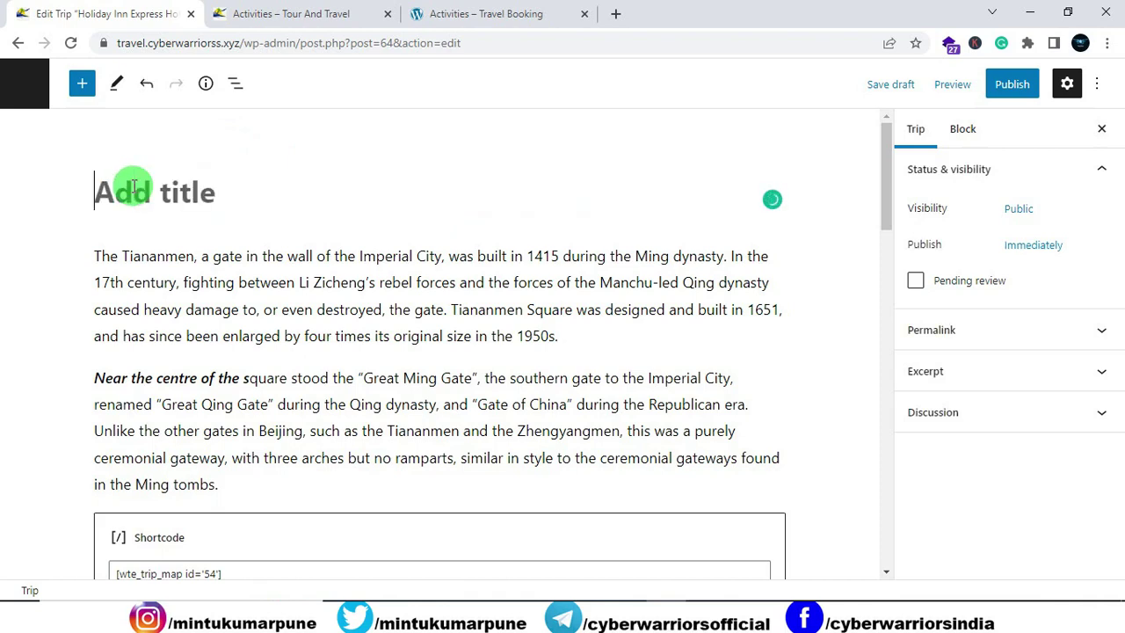
key("ctrl+v")
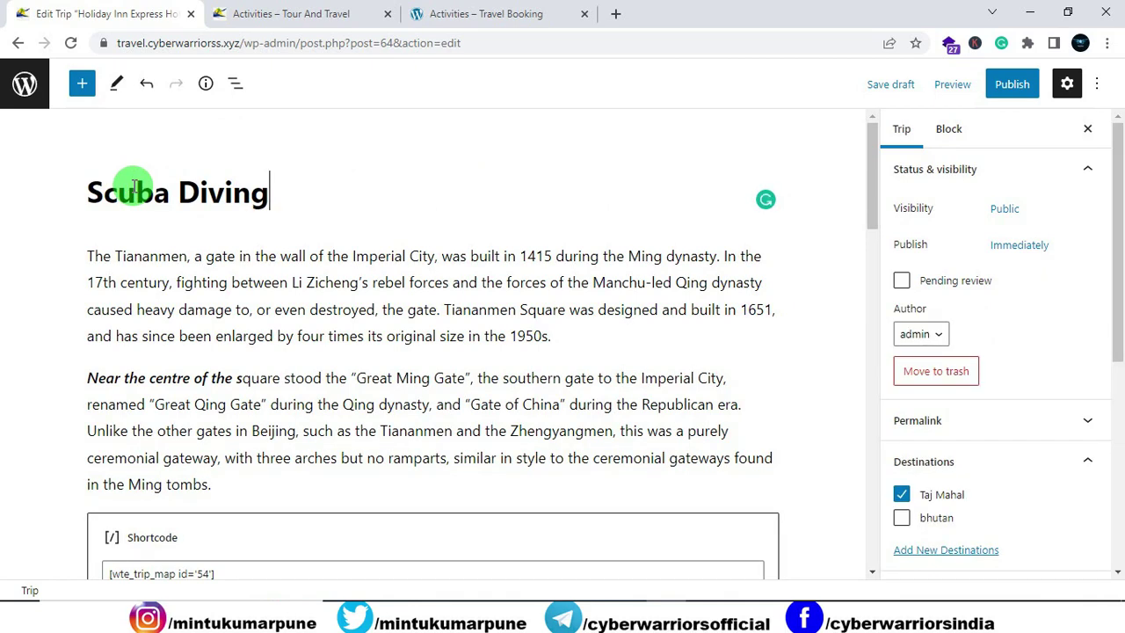
Step: Delete all three images from the Scuba Diving trip's image gallery
scroll(132, 189, "down", 15)
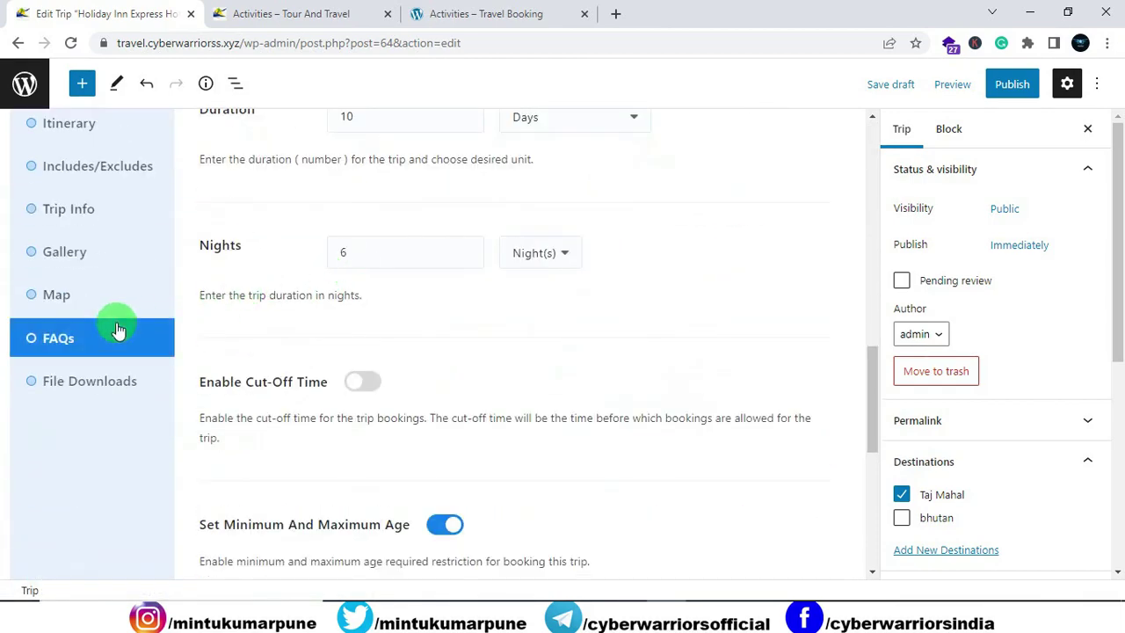
left_click(62, 253)
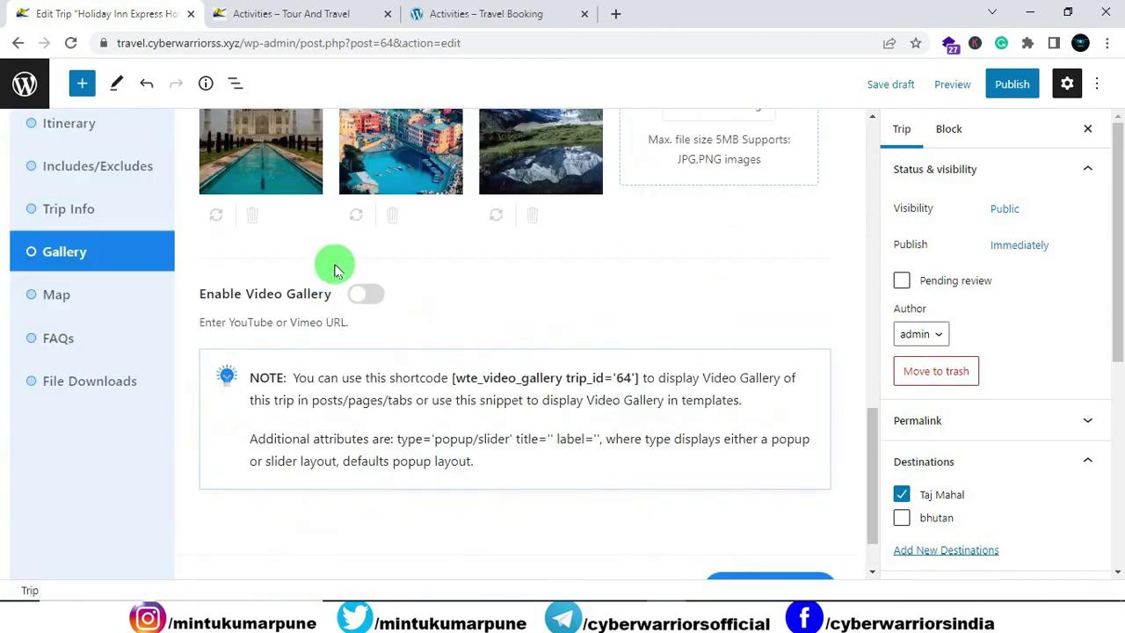
scroll(343, 290, "up", 2)
left_click(252, 385)
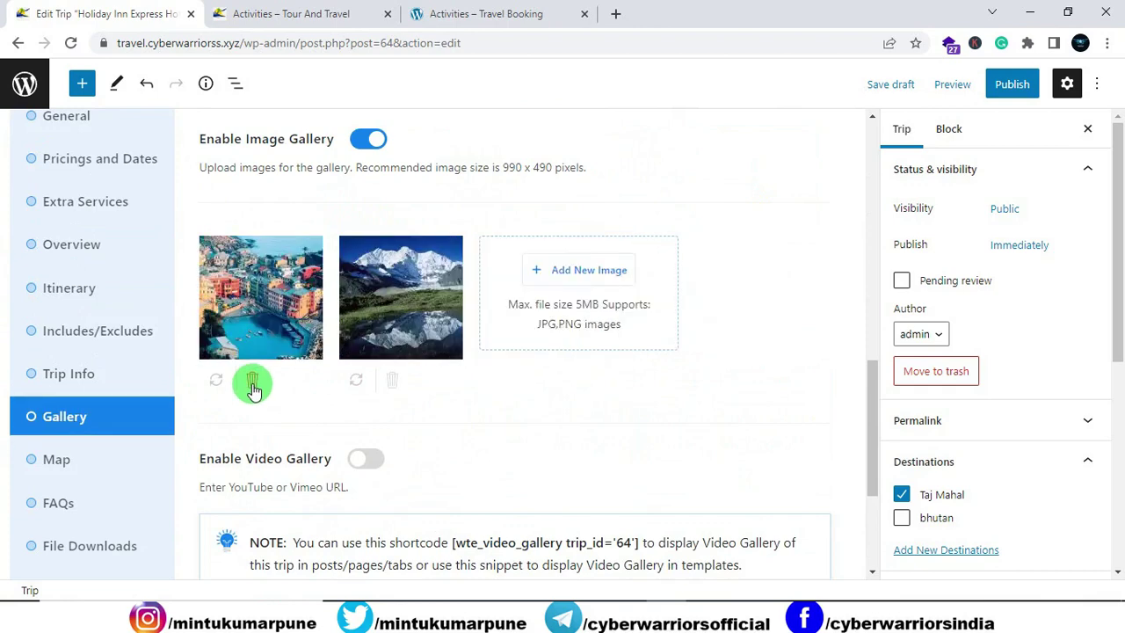
left_click(252, 385)
left_click(253, 385)
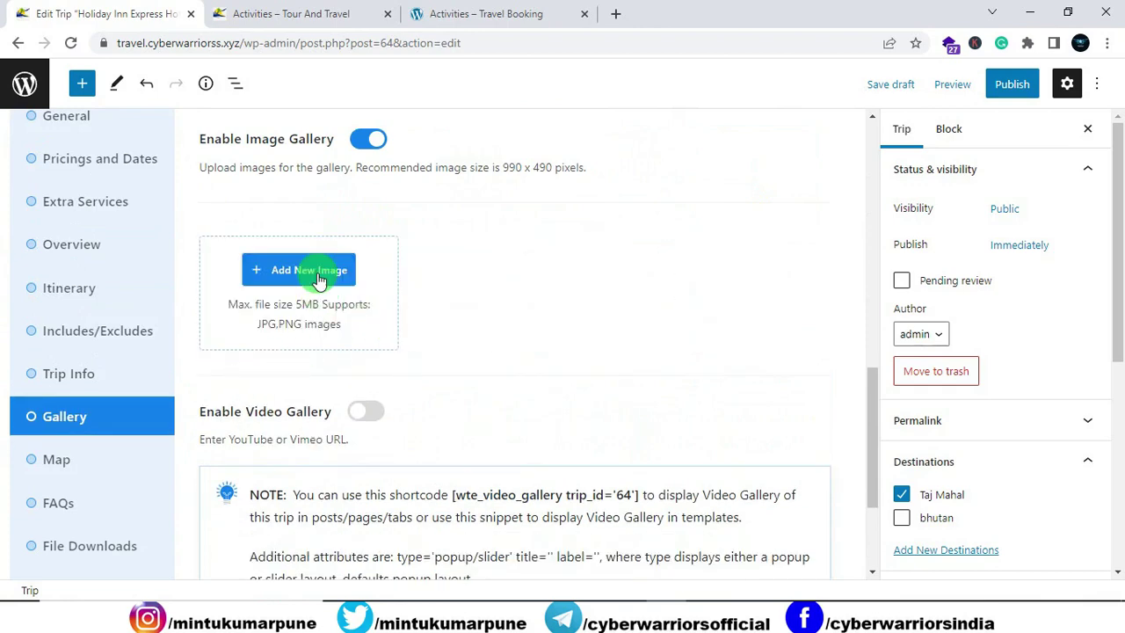
Step: Add the mountain lake picture 3.jpg from the media library to the trip's image gallery
left_click(312, 273)
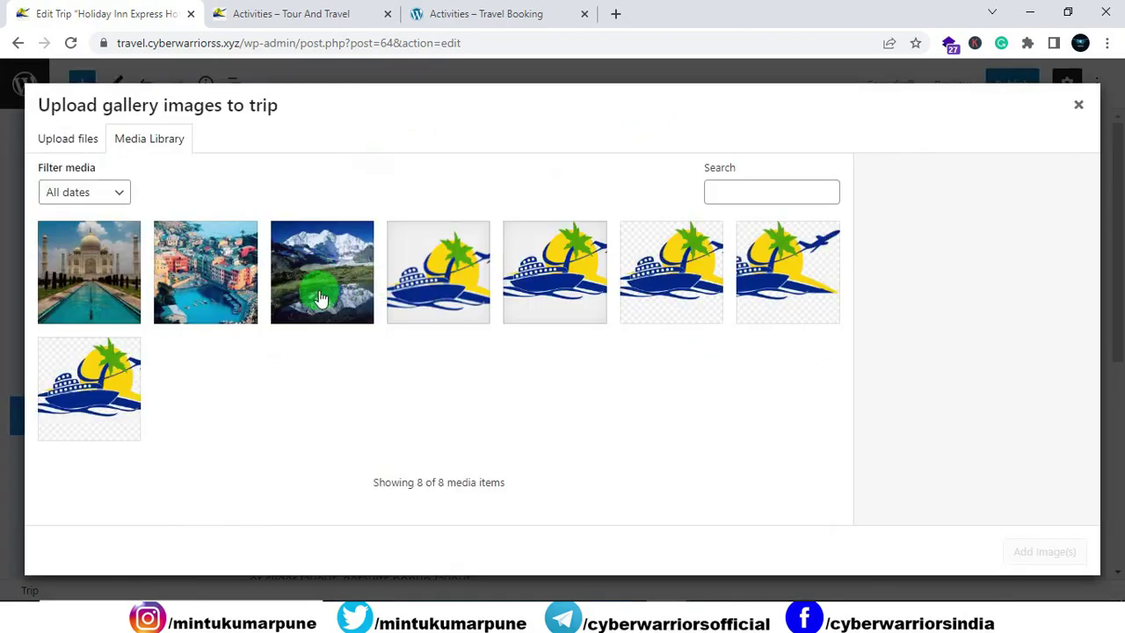
left_click(299, 280)
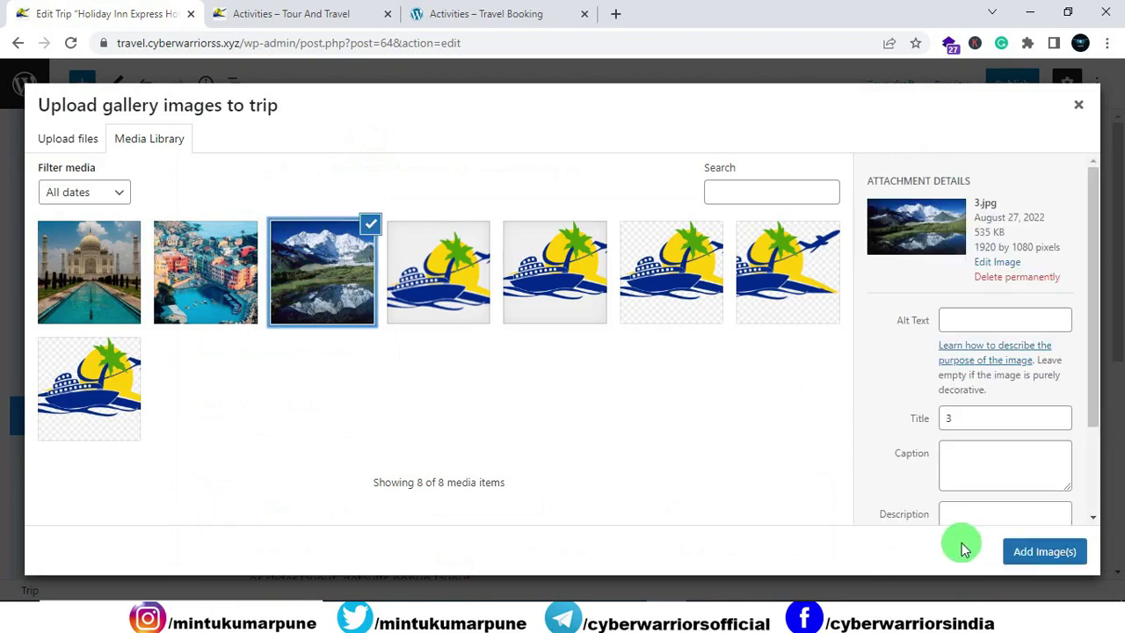
left_click(1019, 550)
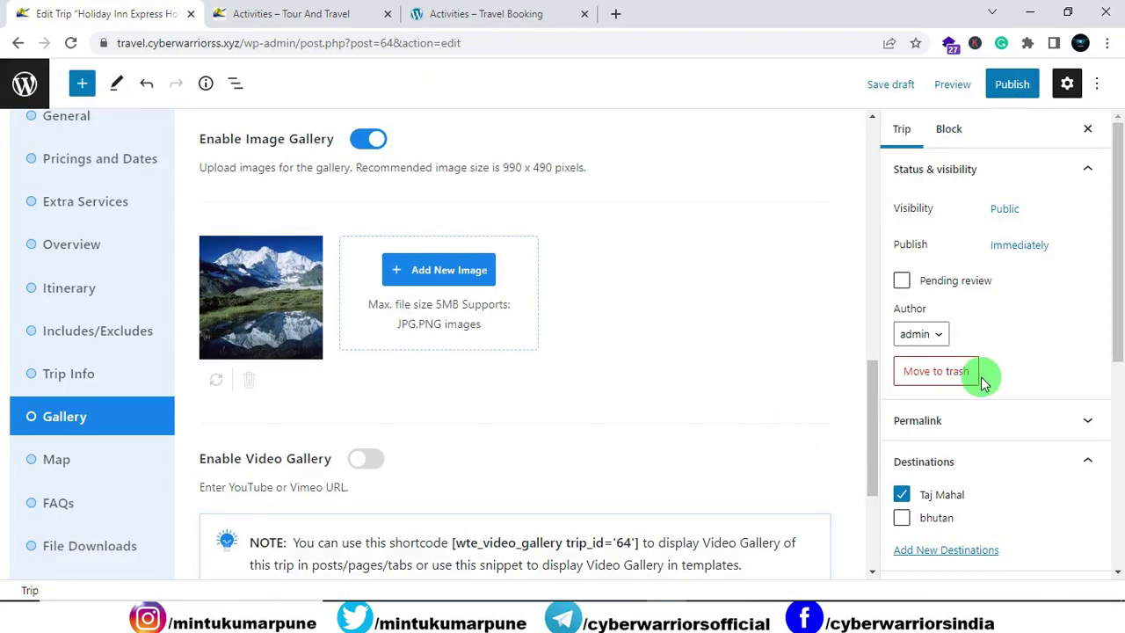
Step: Remove the trip from the Taj Mahal destination and add a new destination named Scuba Diving for it
scroll(977, 378, "down", 5)
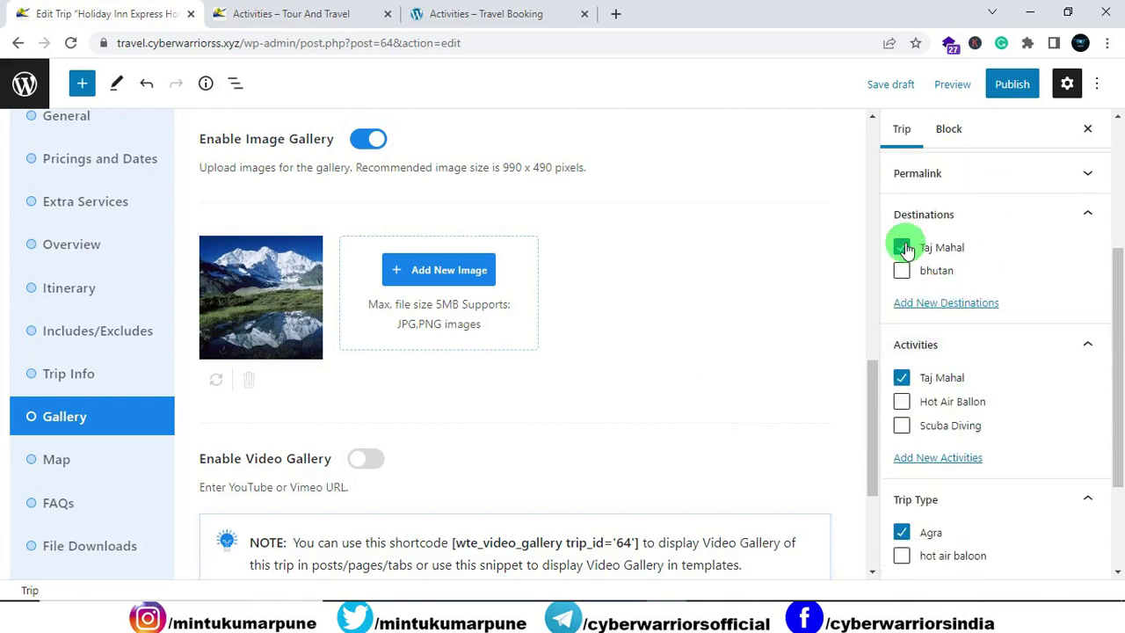
left_click(902, 248)
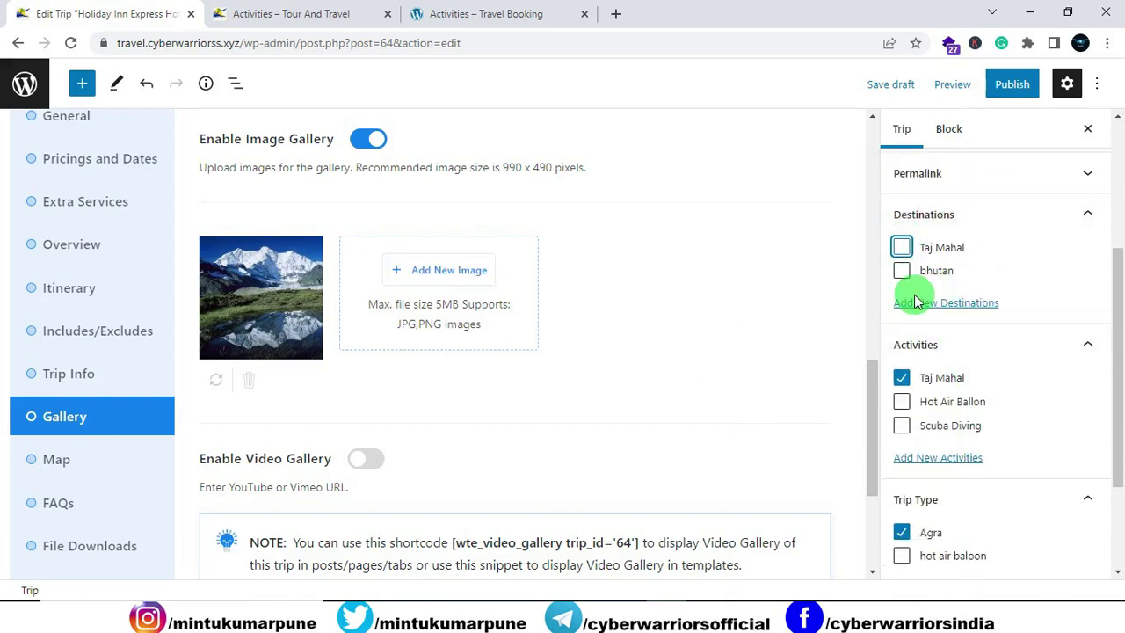
left_click(915, 308)
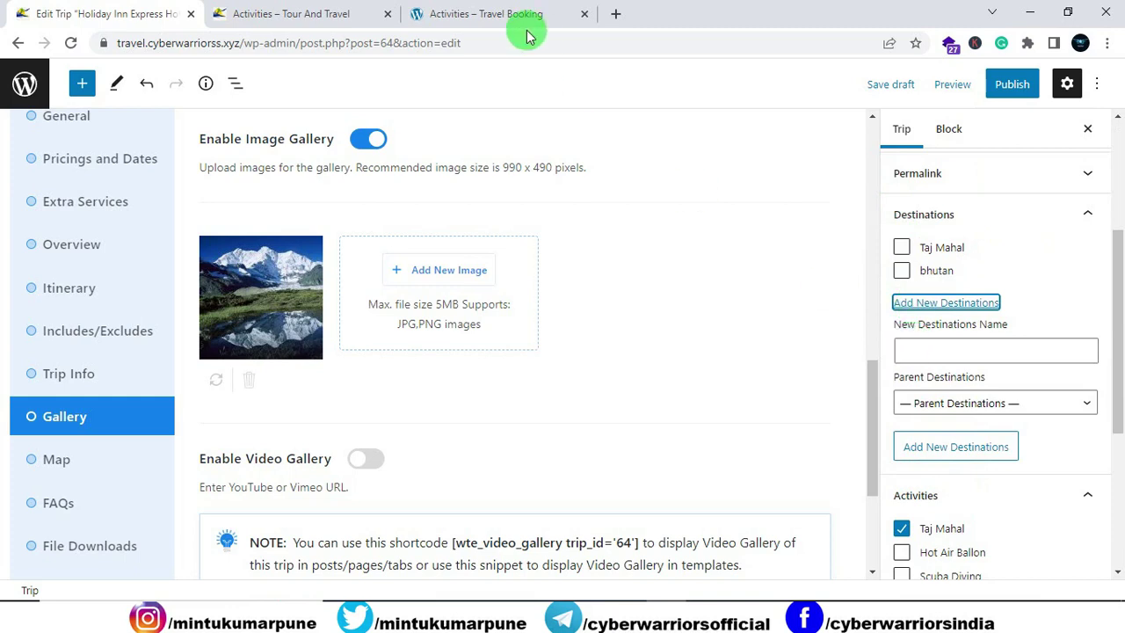
left_click(916, 351)
right_click(910, 352)
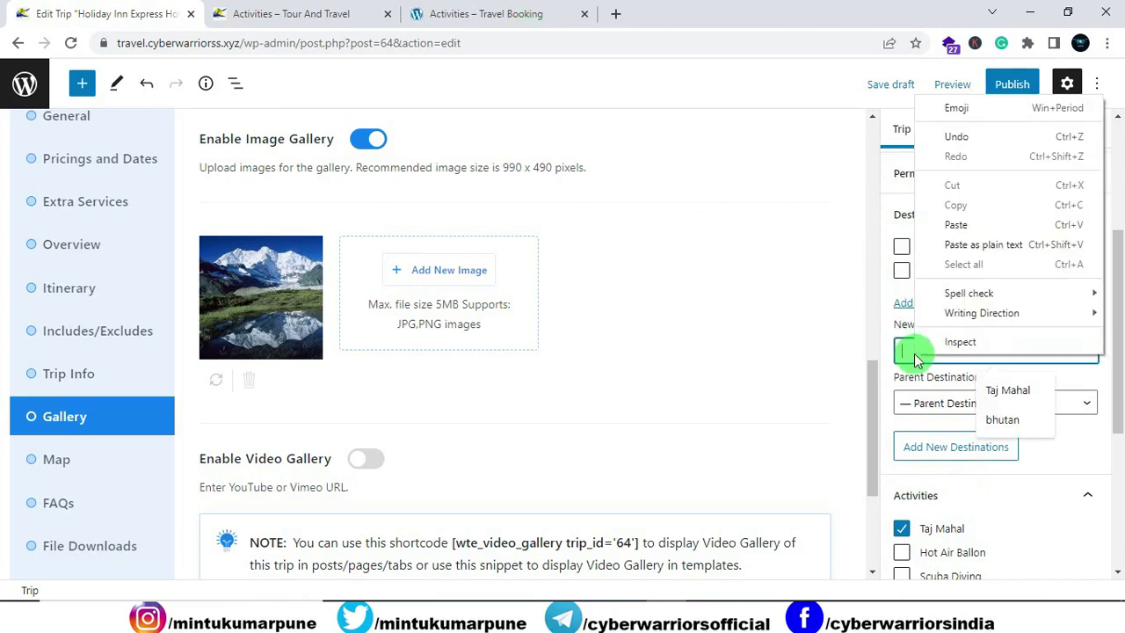
left_click(956, 225)
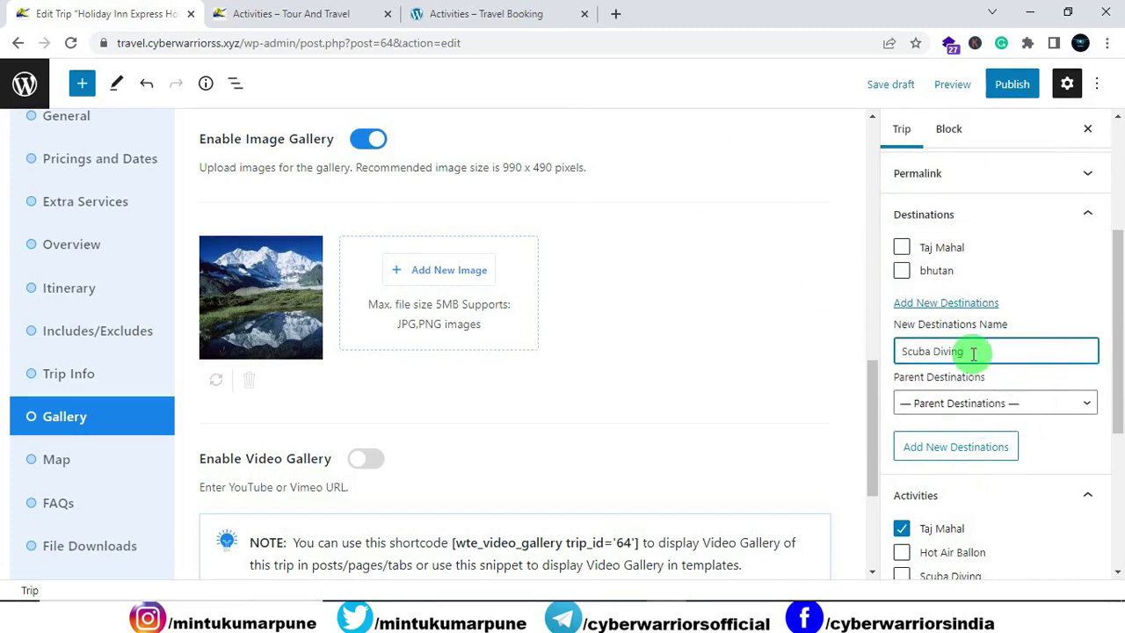
key("Return")
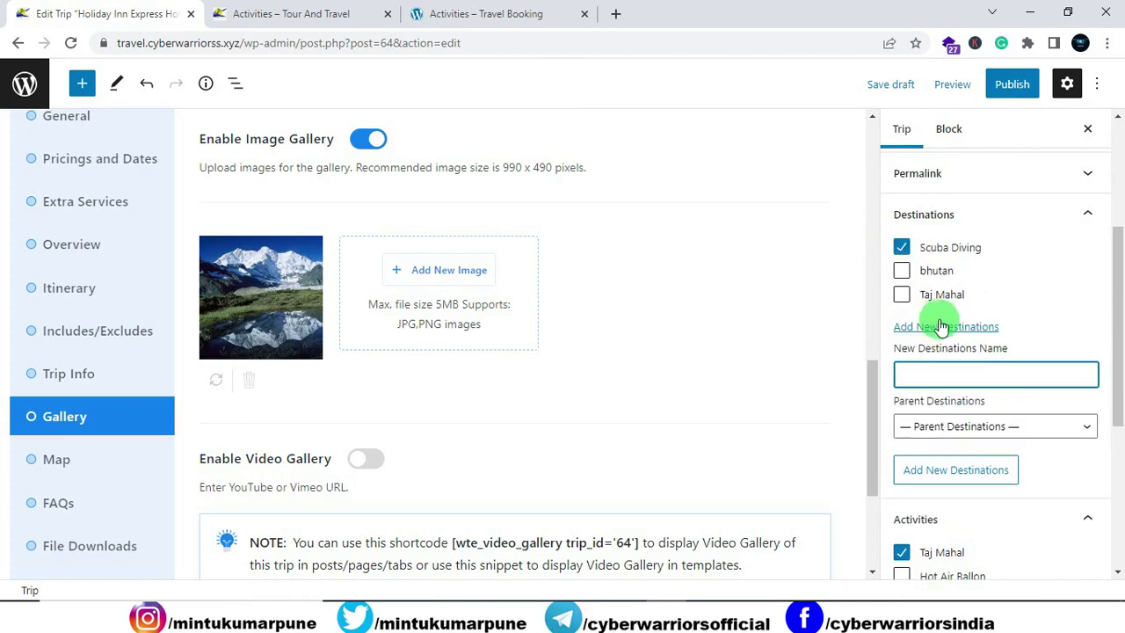
Step: Enter India as the name of a new activity in the trip's settings
scroll(939, 312, "down", 4)
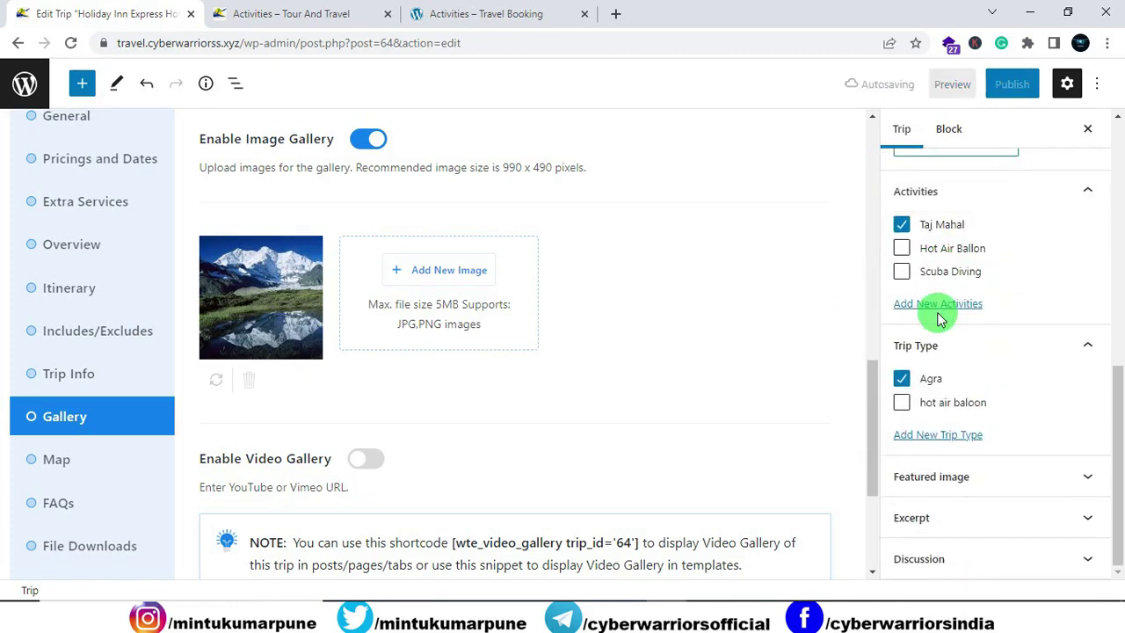
scroll(933, 314, "up", 1)
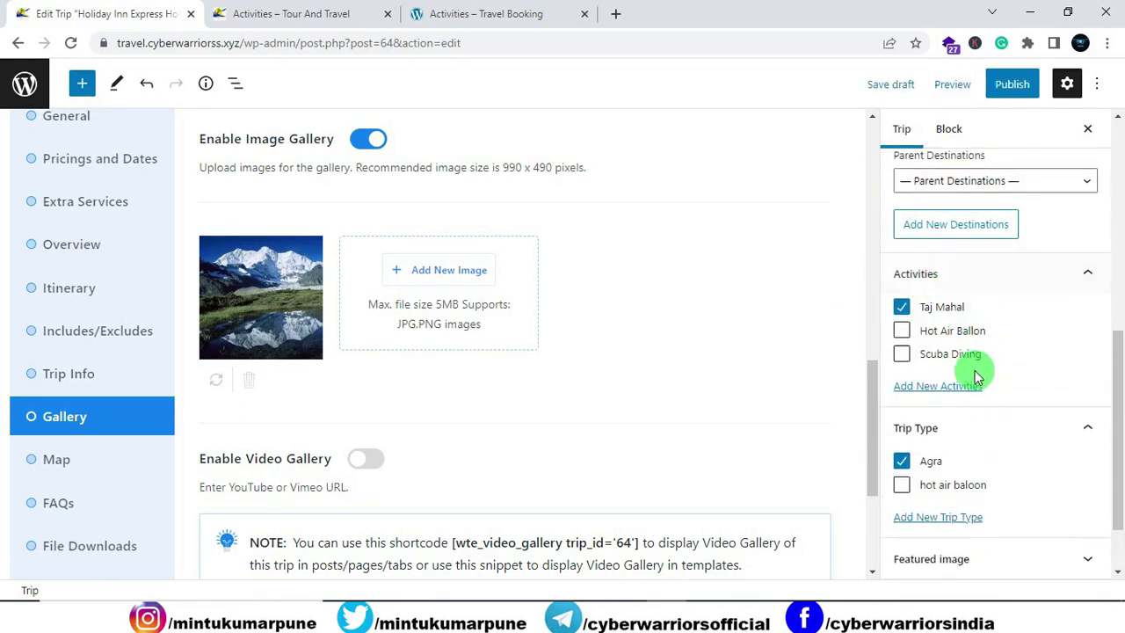
left_click(938, 388)
left_click(938, 434)
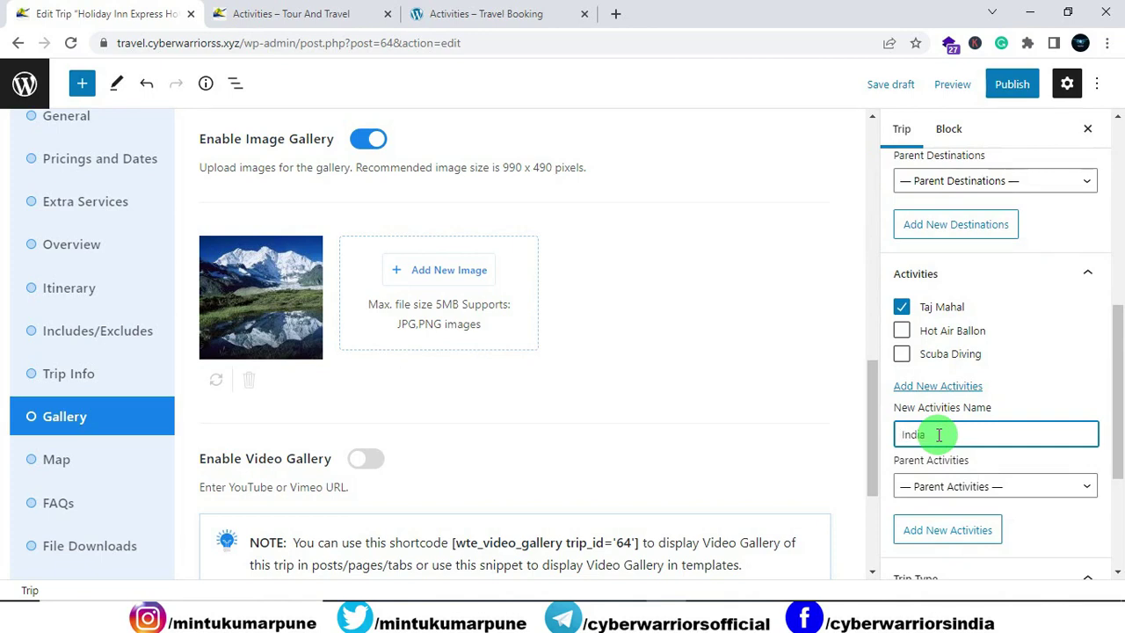
Step: Add a new trip type named India to the trip
scroll(940, 436, "down", 3)
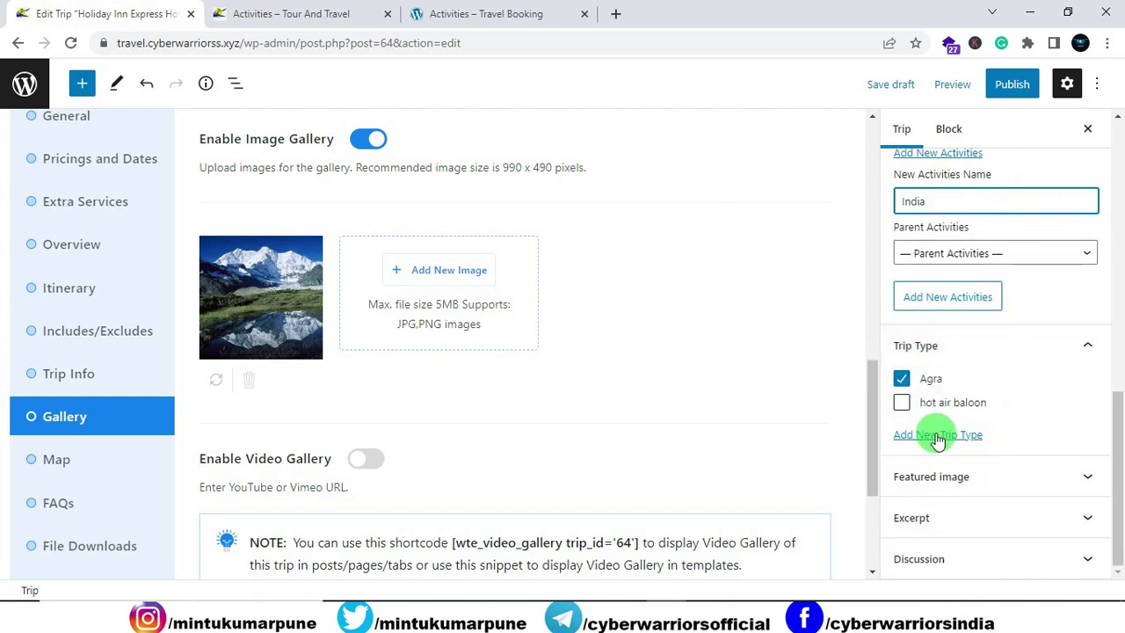
left_click(936, 435)
scroll(934, 448, "down", 2)
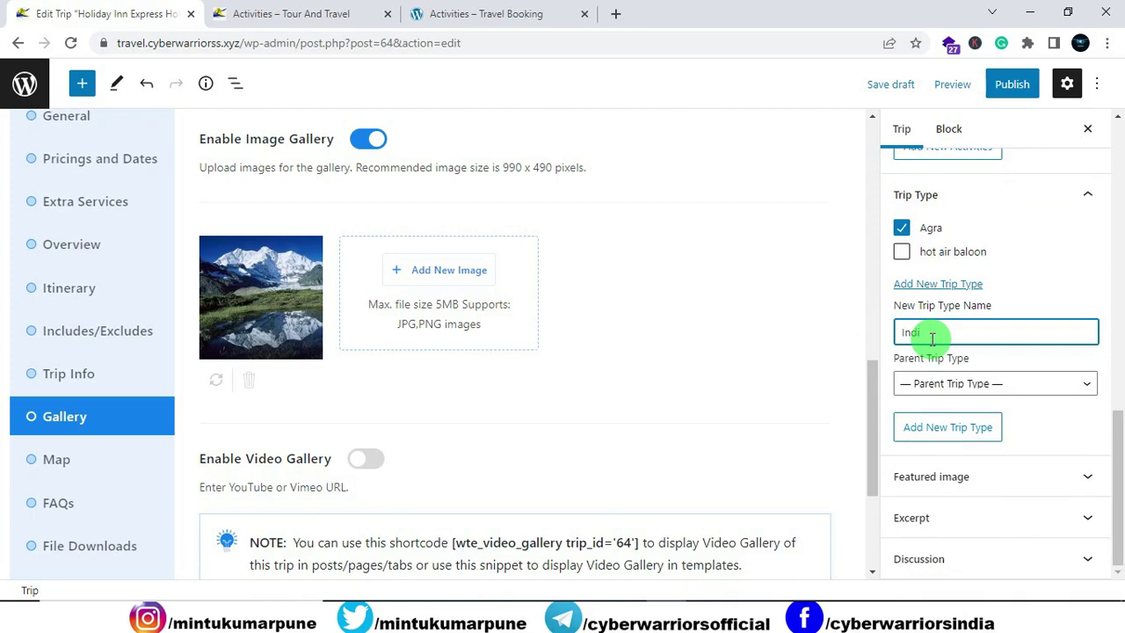
type("India")
key("Return")
Step: Save the trip's gallery section and publish the trip
scroll(829, 363, "down", 3)
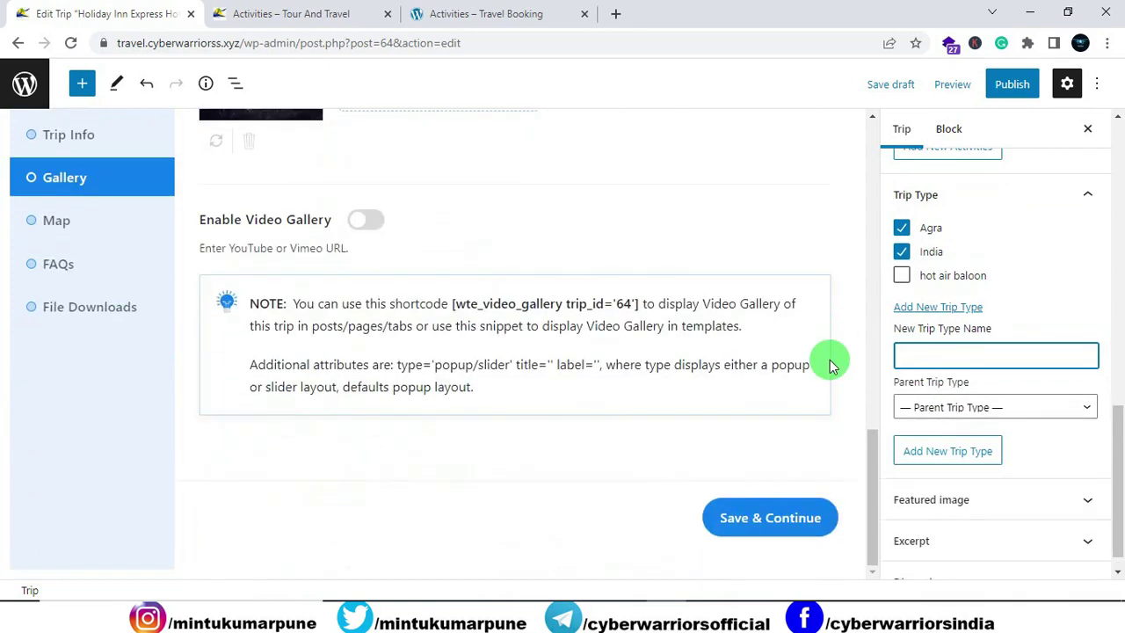
left_click(753, 537)
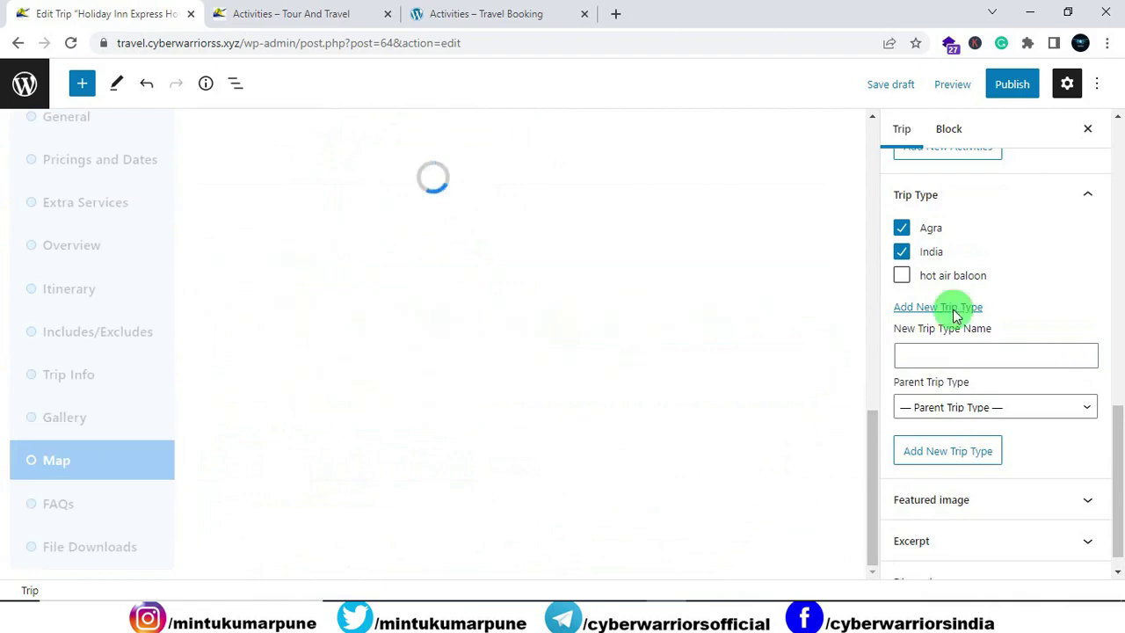
left_click(1014, 93)
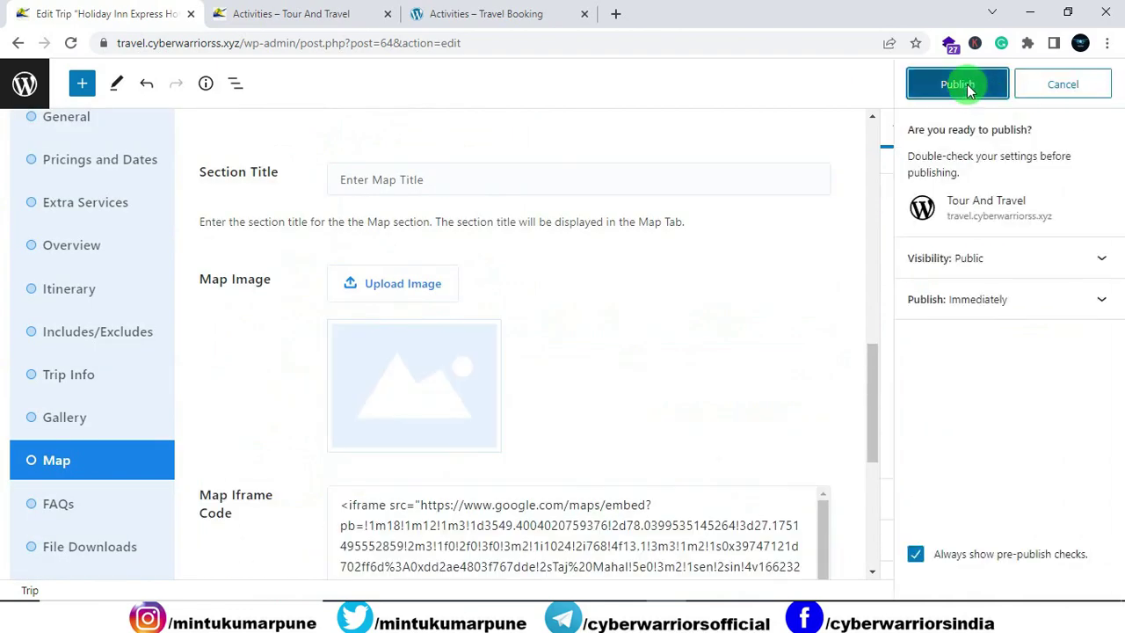
left_click(966, 91)
Step: Check the live Activities page, and switch the trip's activity from Taj Mahal to Scuba Diving and update the trip
left_click(344, 16)
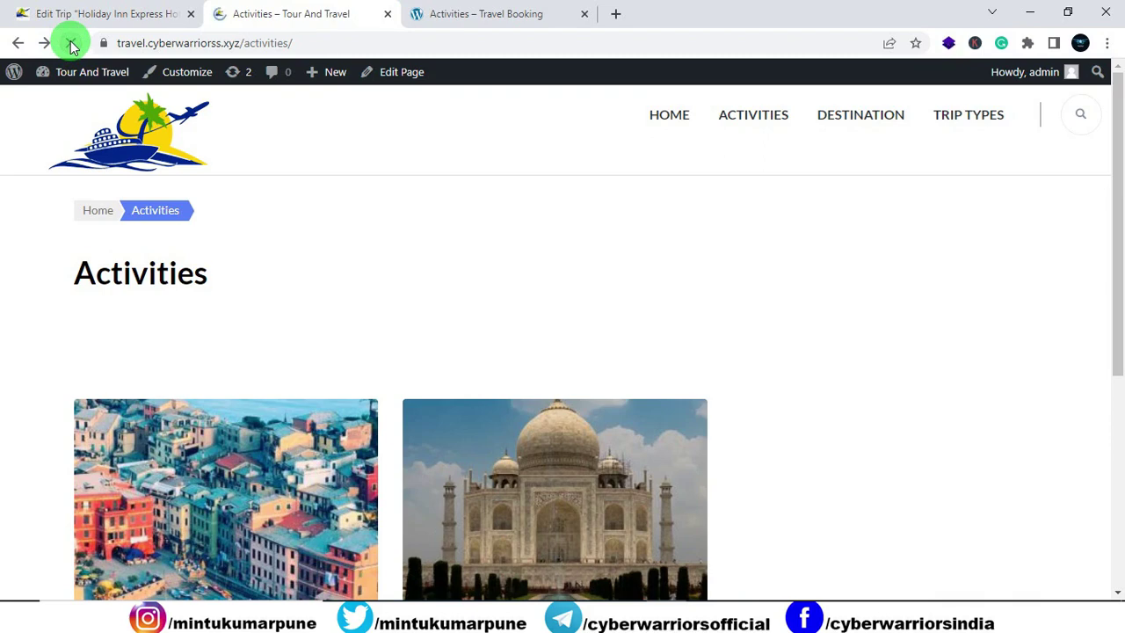
scroll(384, 361, "down", 1)
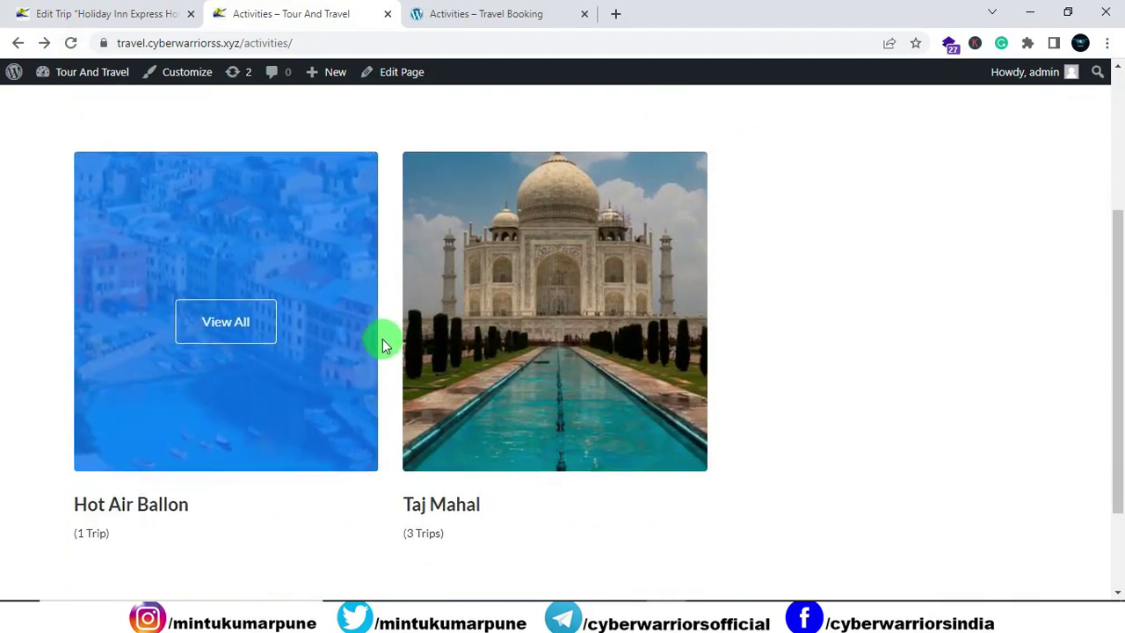
scroll(395, 317, "up", 3)
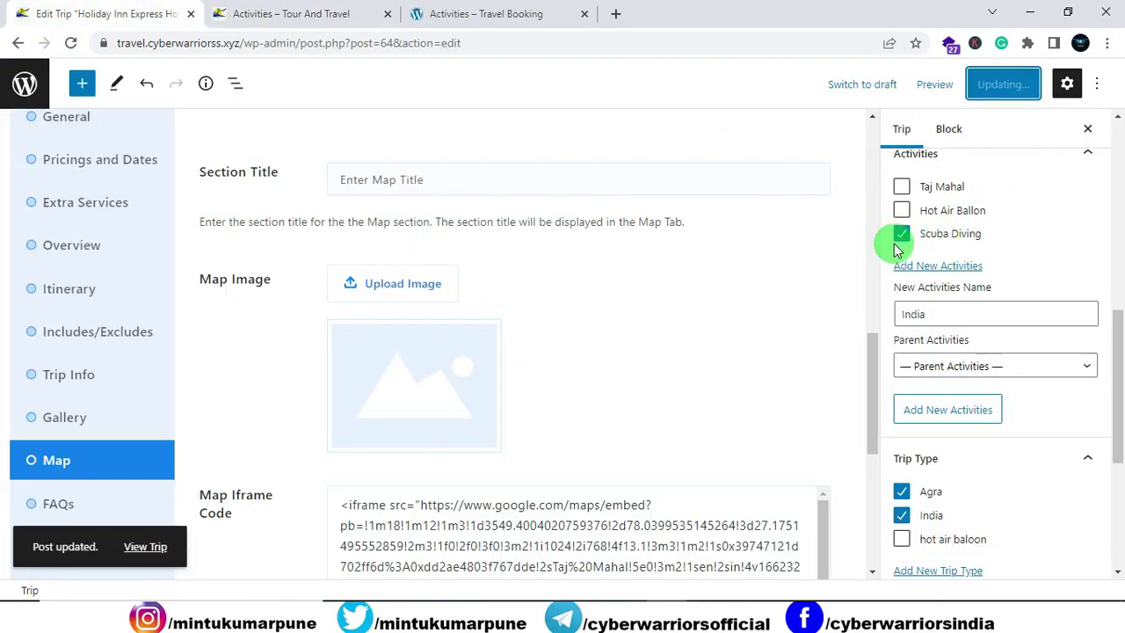
Step: Reload the site's Activities page and review the activity cards with their pictures and trip counts
left_click(319, 18)
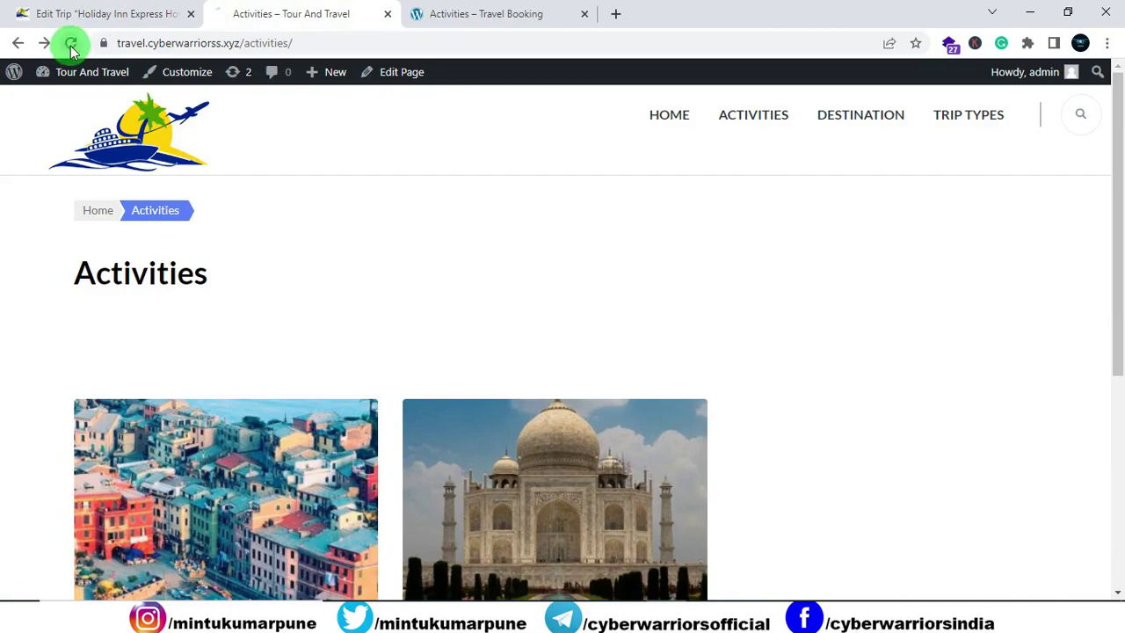
scroll(307, 238, "down", 3)
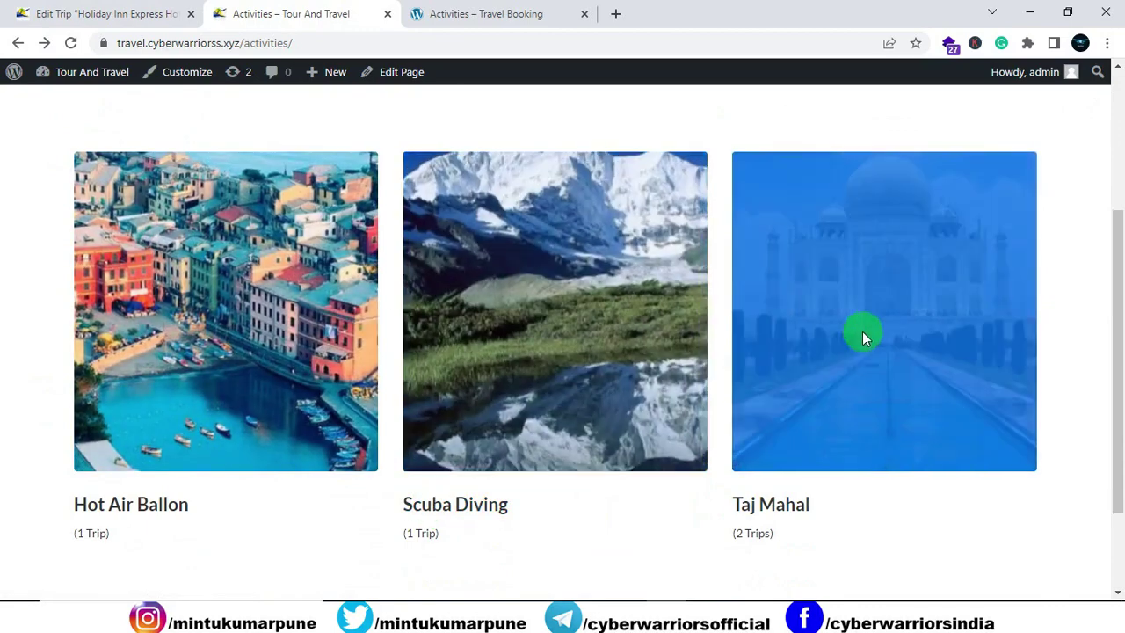
scroll(571, 322, "down", 2)
scroll(570, 323, "up", 4)
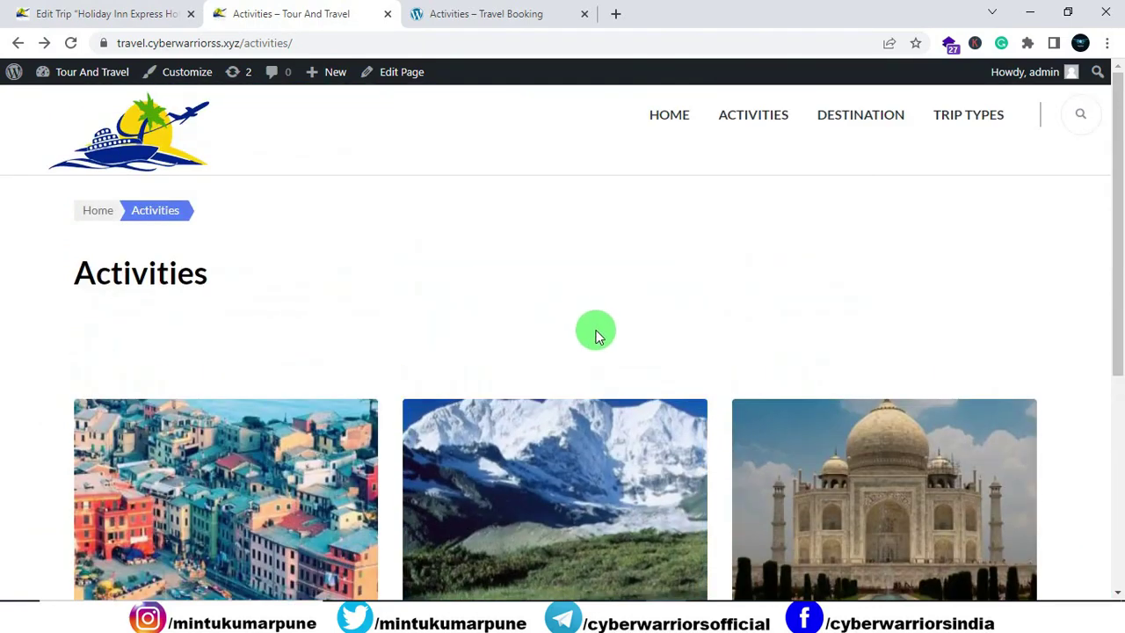
Step: Review the cards on the site's Destination and Trip Types pages for missing pictures
left_click(851, 120)
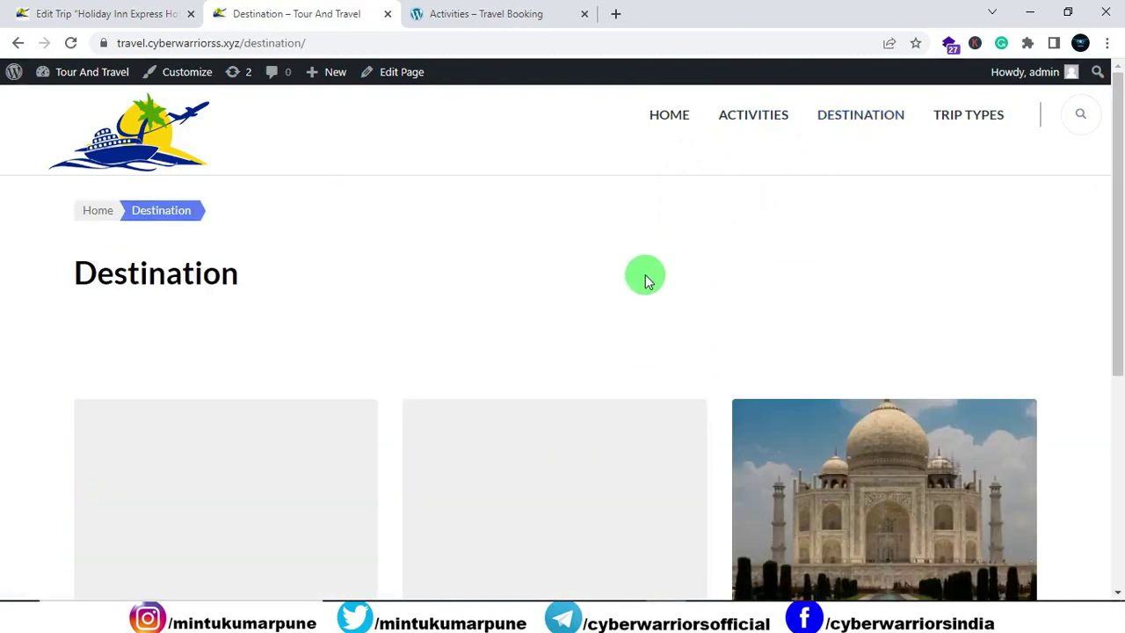
scroll(644, 279, "down", 2)
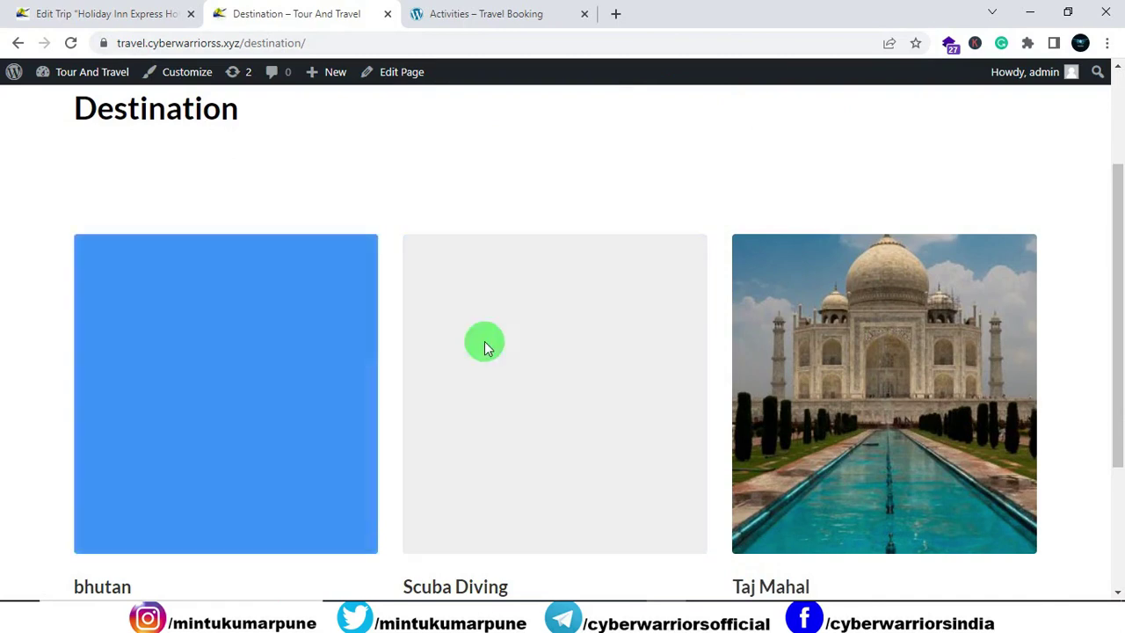
scroll(721, 349, "up", 2)
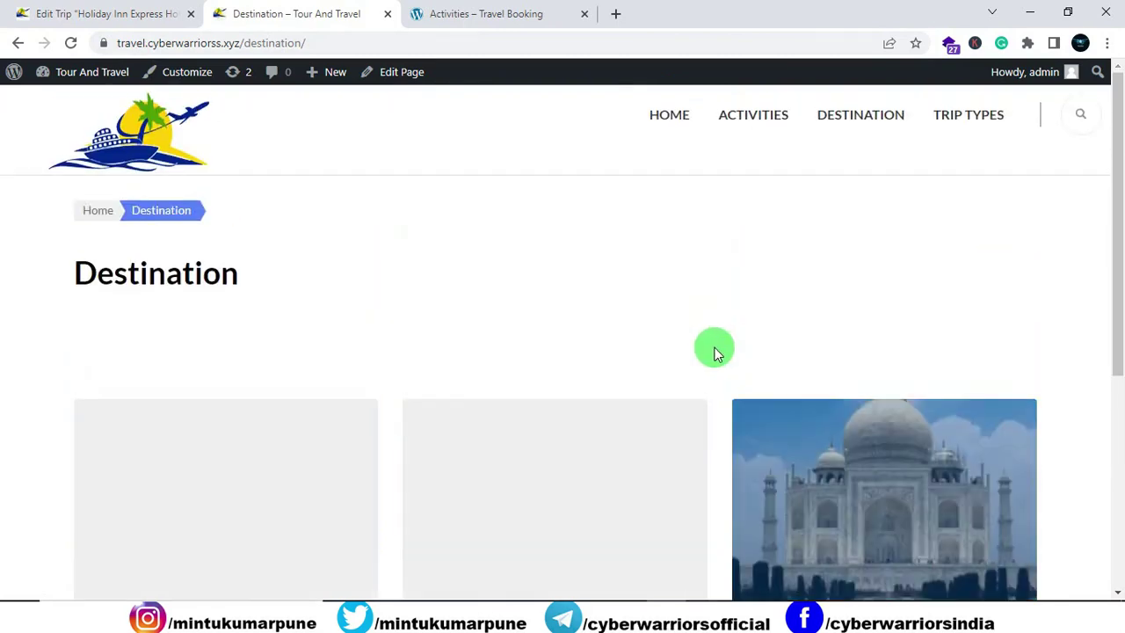
left_click(952, 123)
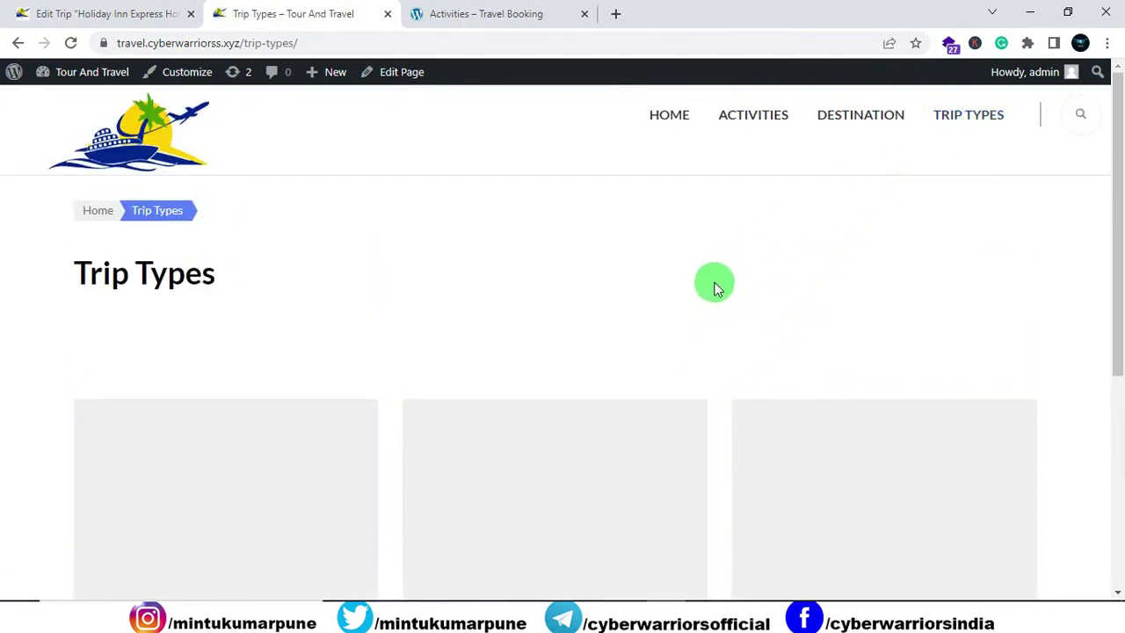
scroll(712, 284, "down", 3)
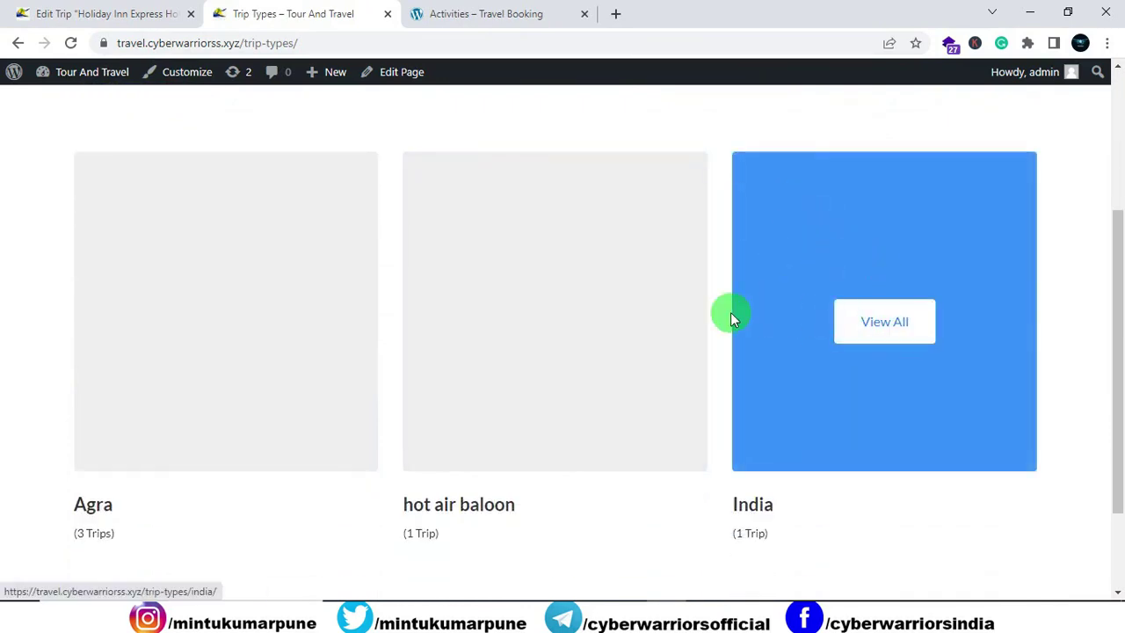
scroll(542, 323, "down", 2)
scroll(549, 327, "up", 2)
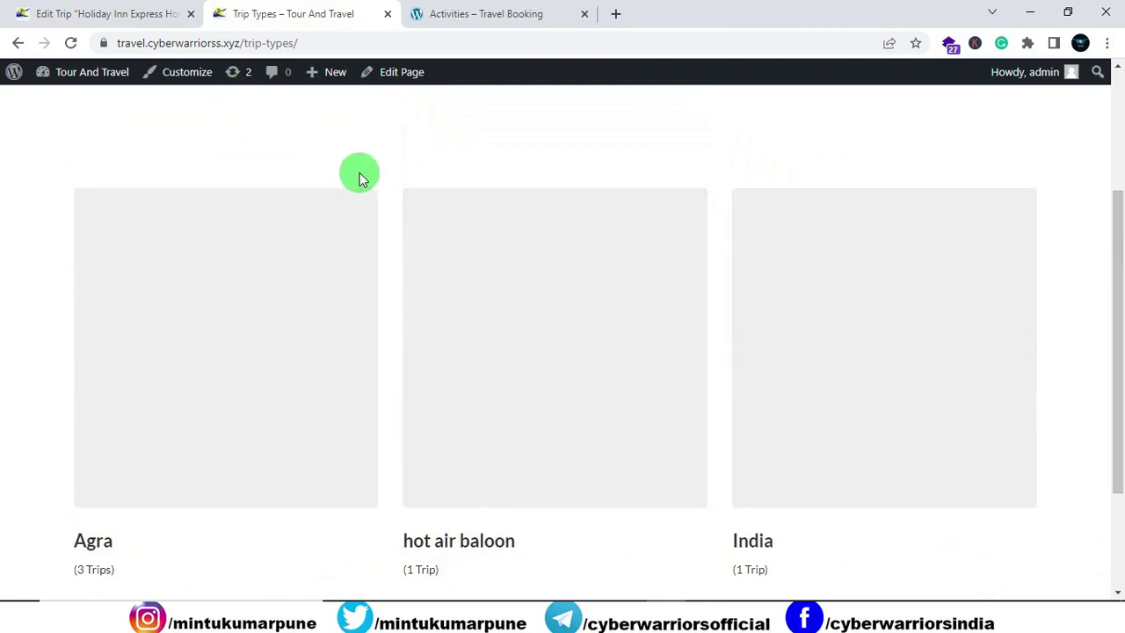
Step: Open the WordPress Trips list from the trip editor in a separate browser tab and place that tab first
left_click(118, 16)
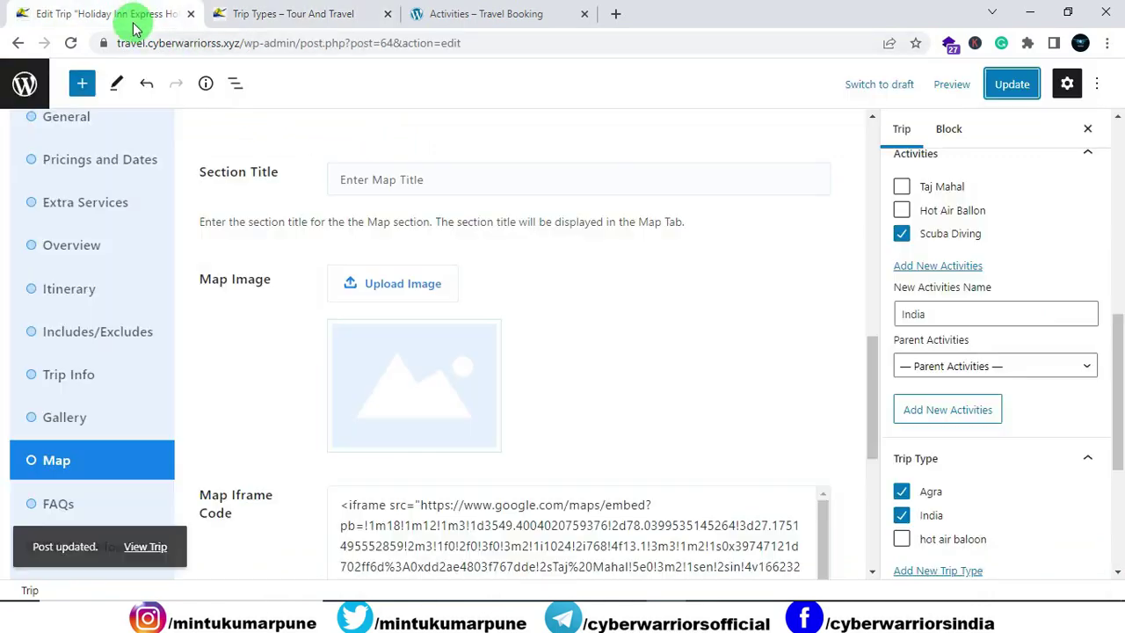
right_click(39, 83)
left_click(88, 92)
left_click(296, 17)
left_click_drag(296, 17, 77, 12)
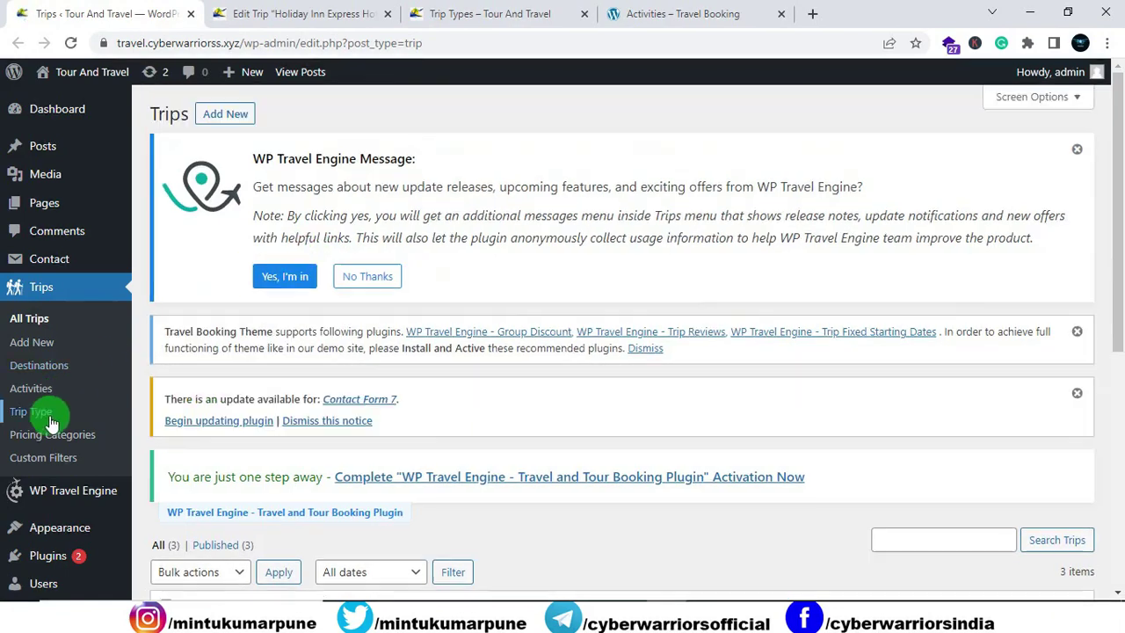
Step: Give the India trip type the snowy mountain lake picture 3.jpg from the media library and update the trip type
left_click(40, 417)
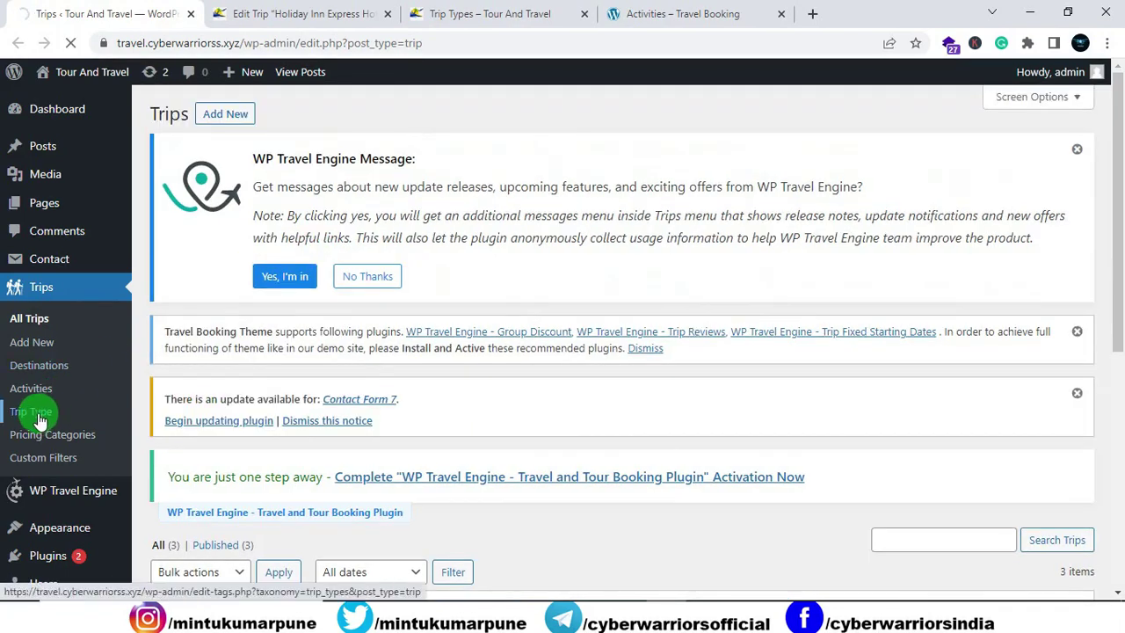
scroll(572, 418, "down", 4)
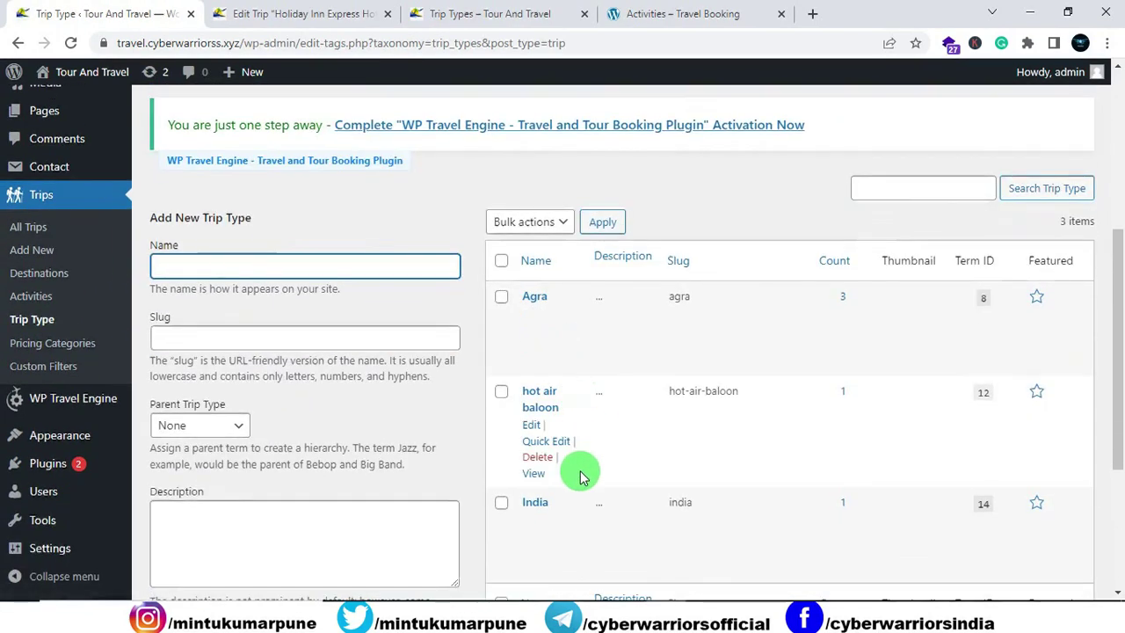
scroll(533, 440, "down", 1)
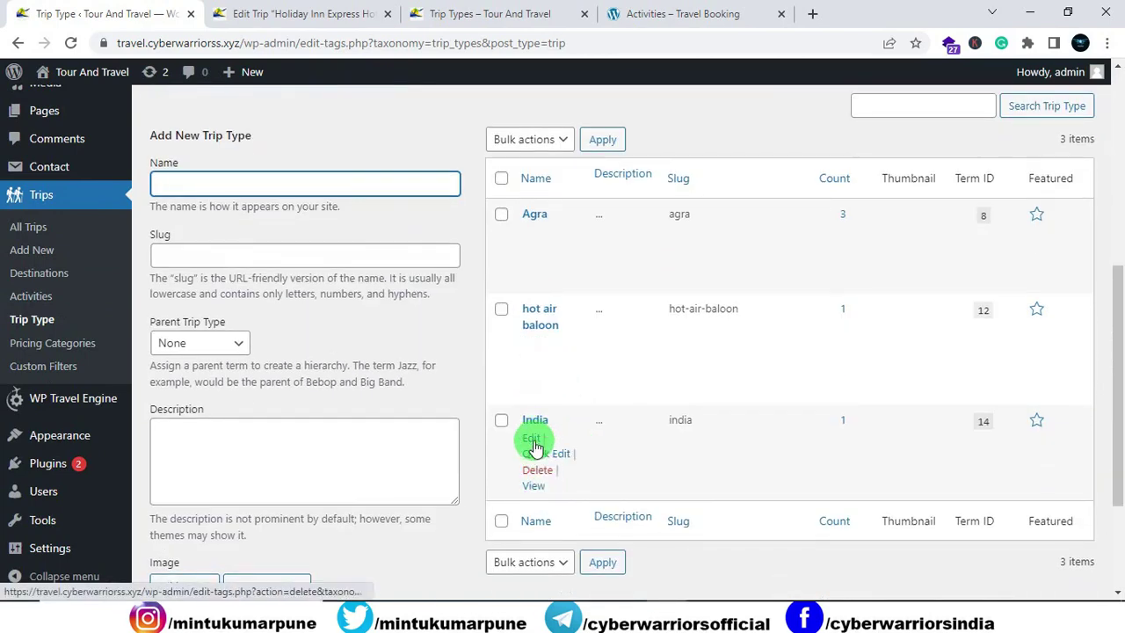
left_click(532, 439)
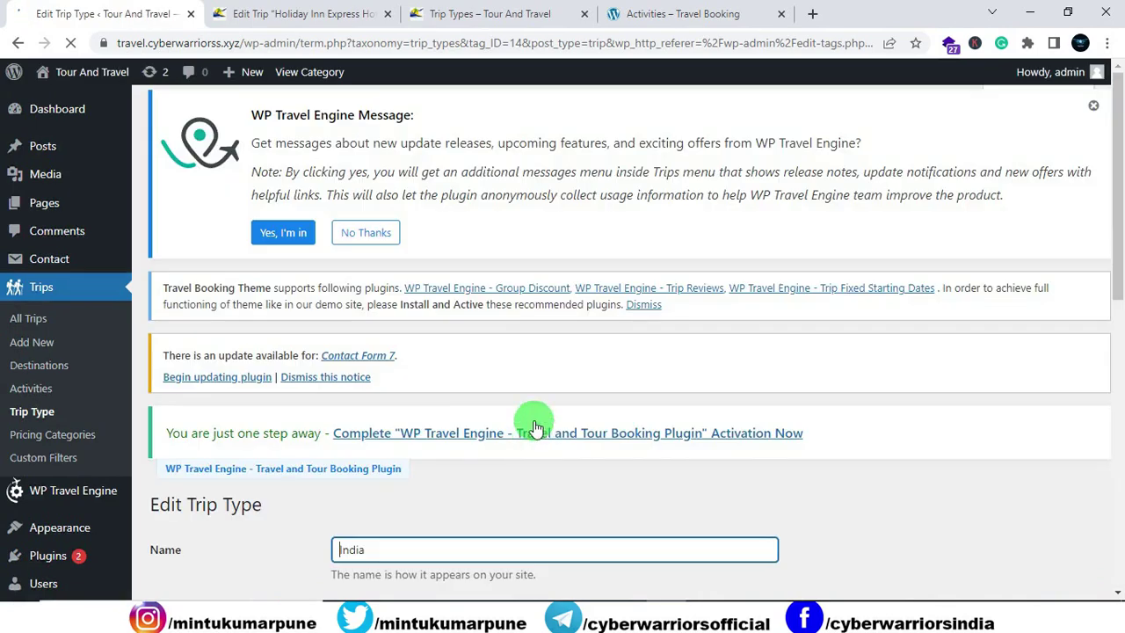
scroll(532, 422, "down", 5)
scroll(563, 400, "down", 2)
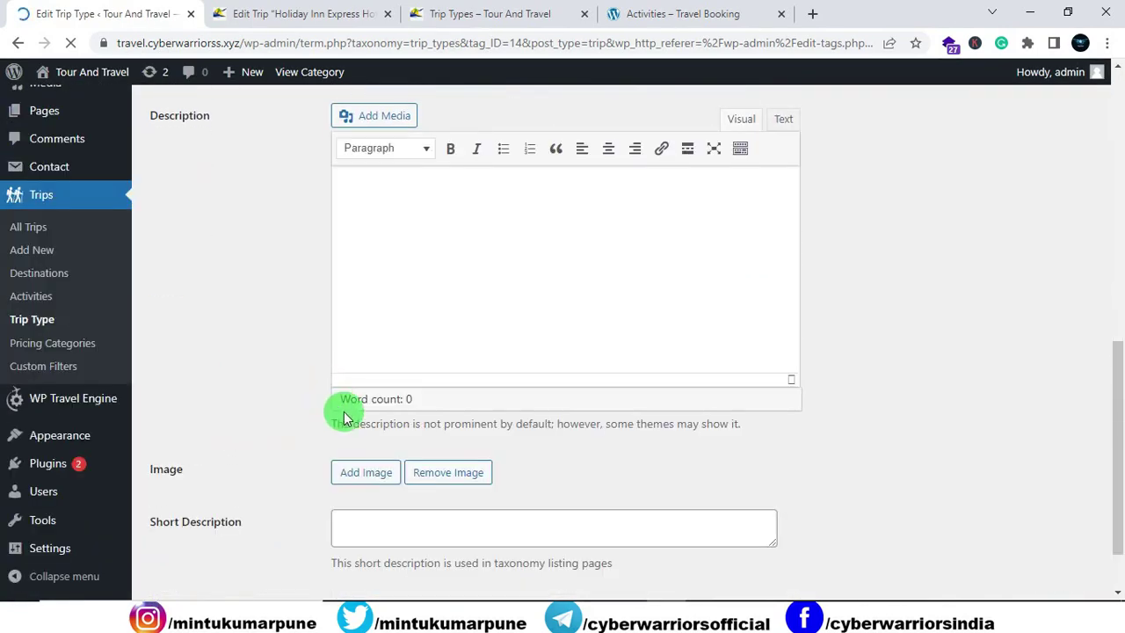
left_click(367, 473)
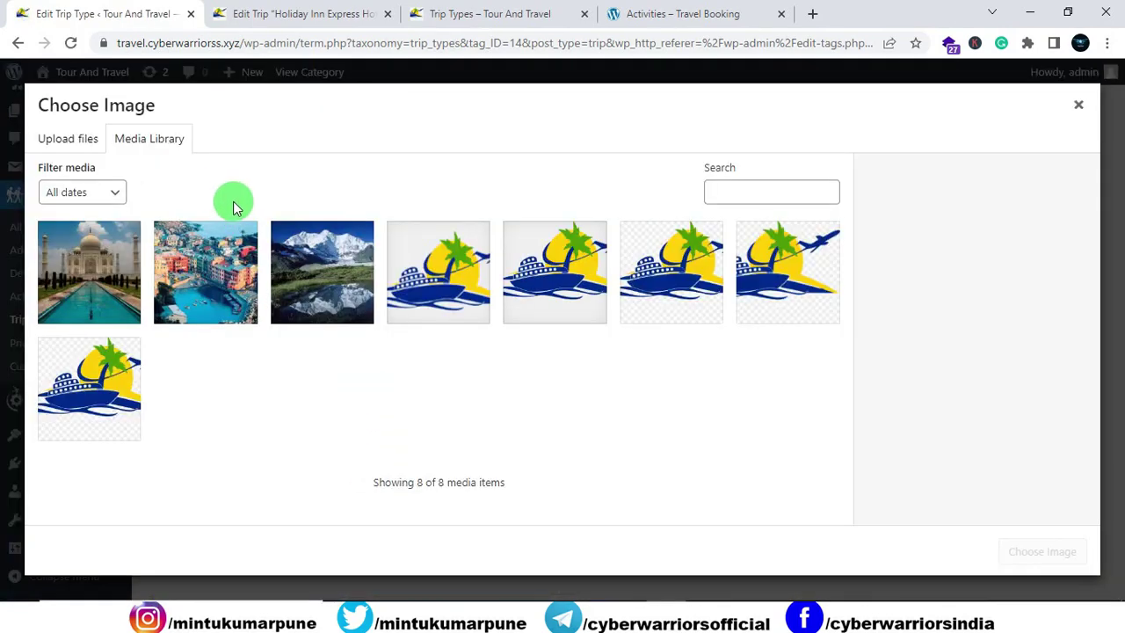
left_click(325, 261)
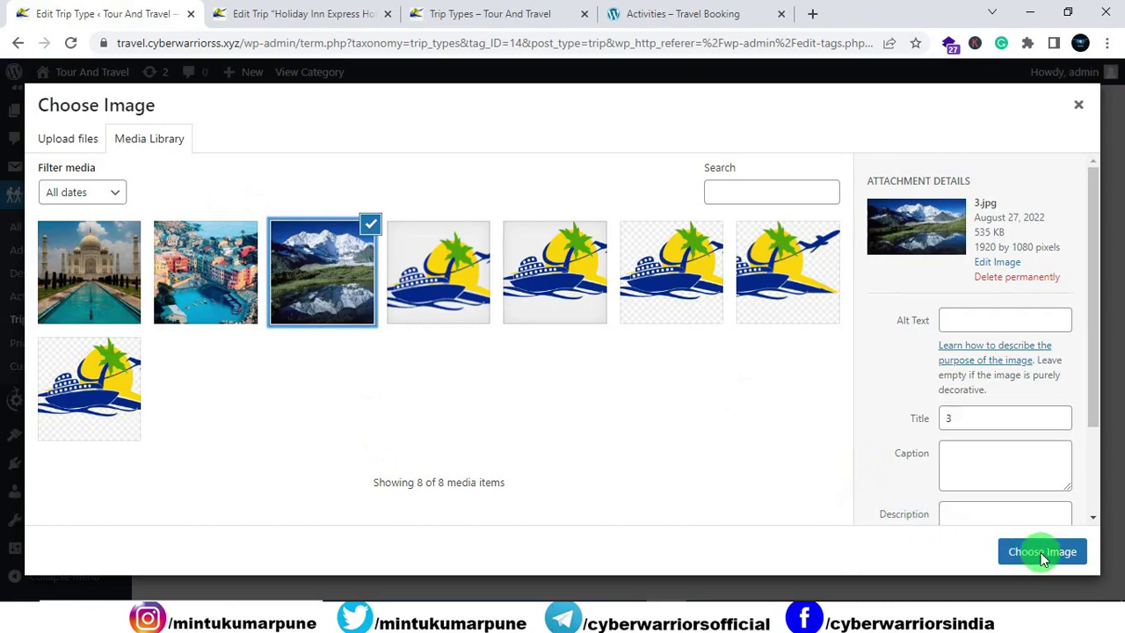
left_click(1042, 552)
scroll(364, 243, "down", 2)
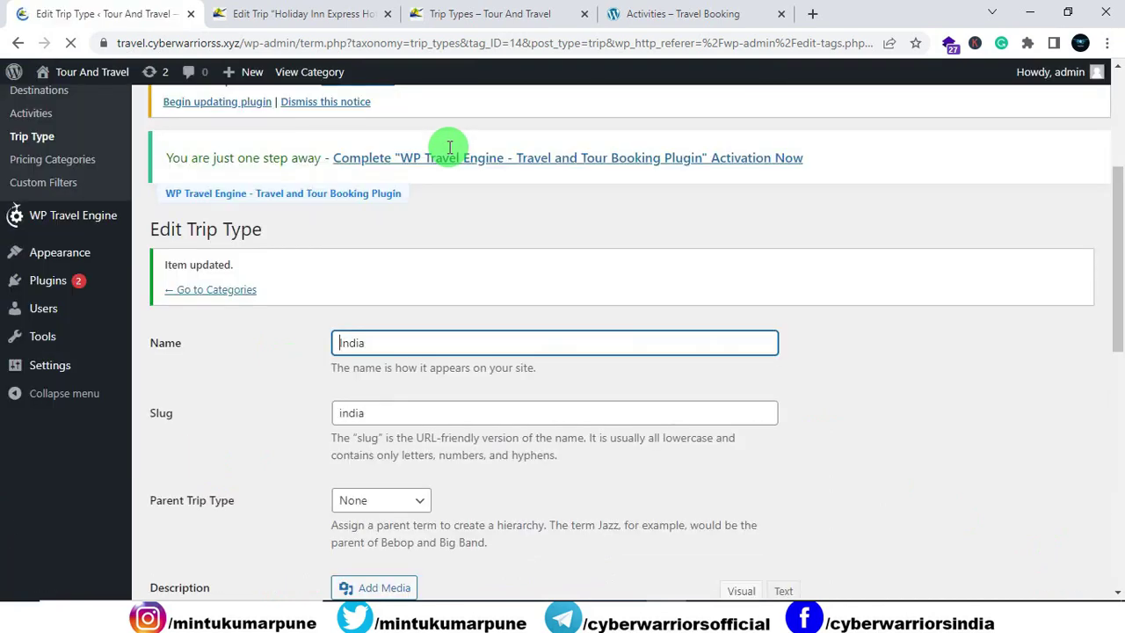
Step: Reload the live site's Trip Types page and check the picture on the India card
left_click(356, 15)
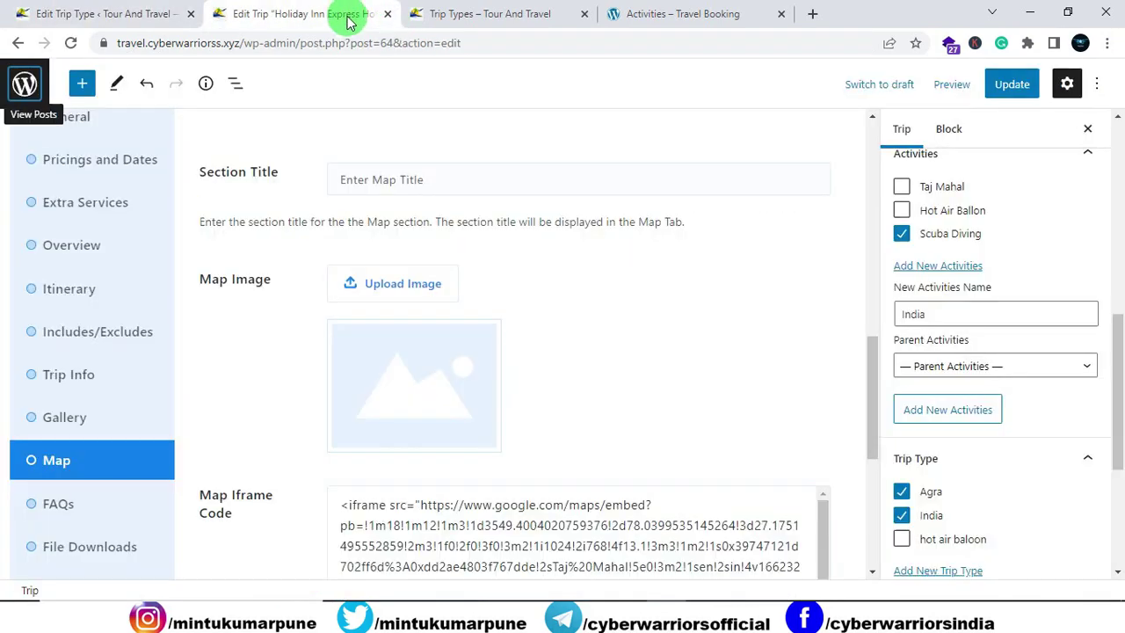
left_click(439, 15)
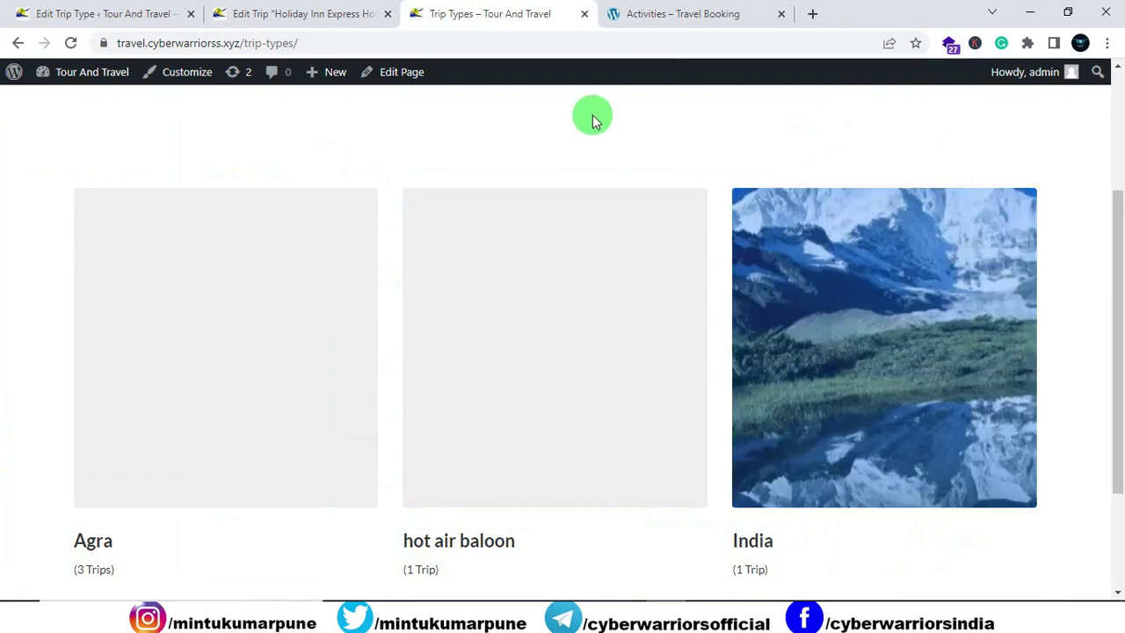
scroll(592, 114, "up", 3)
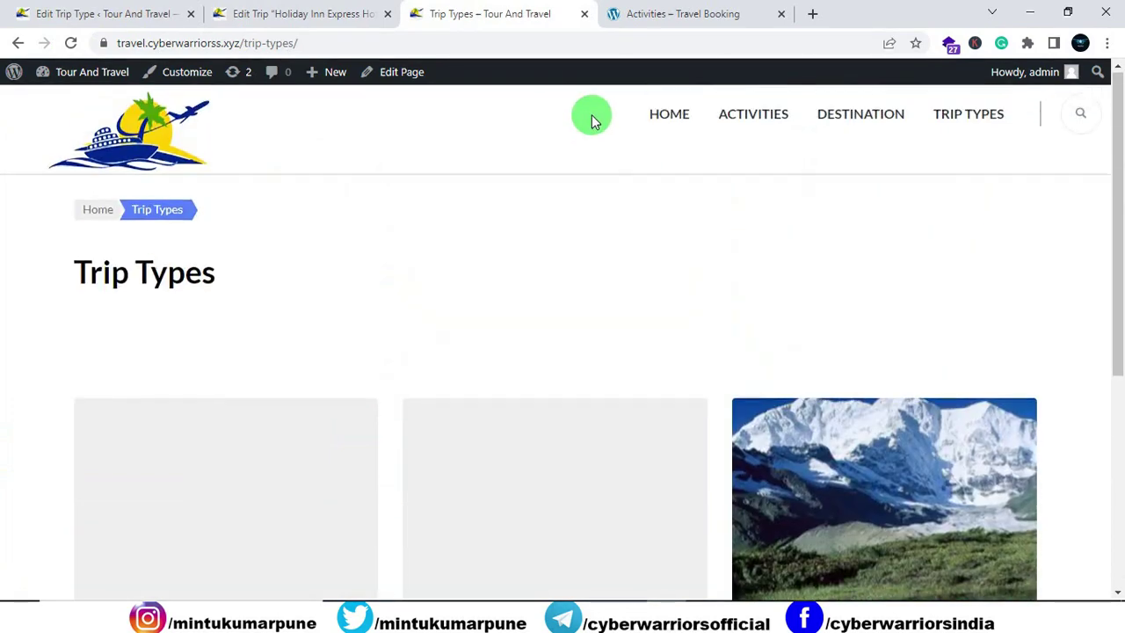
Step: Open the live site's home page and glance at the Travel Booking demo's page before returning to it
left_click(299, 13)
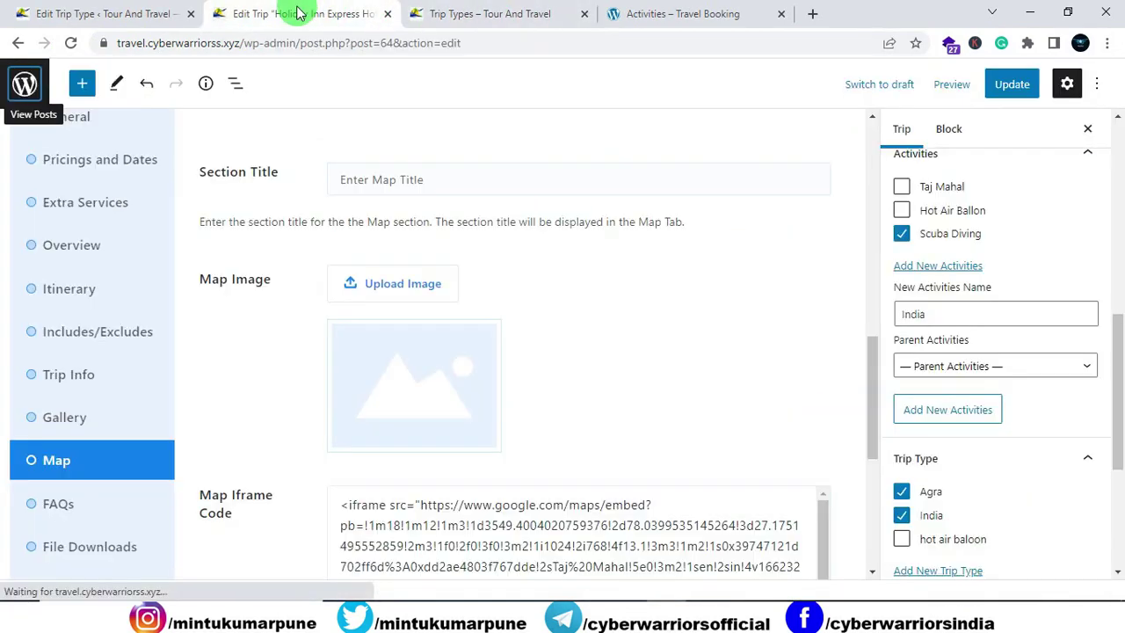
left_click(437, 14)
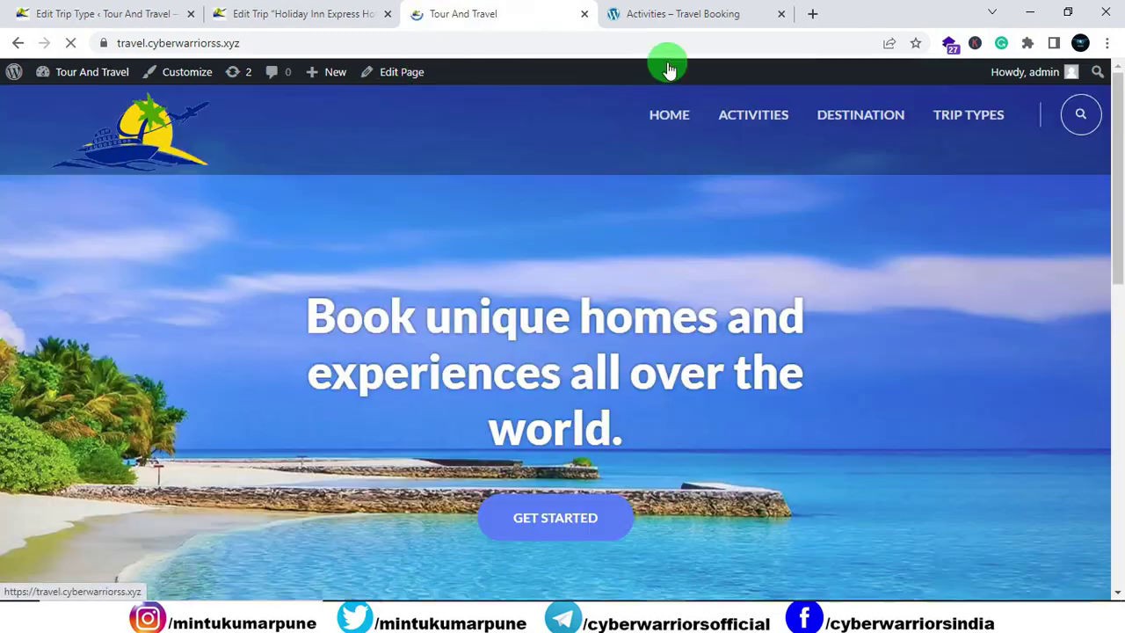
left_click(660, 13)
left_click(536, 13)
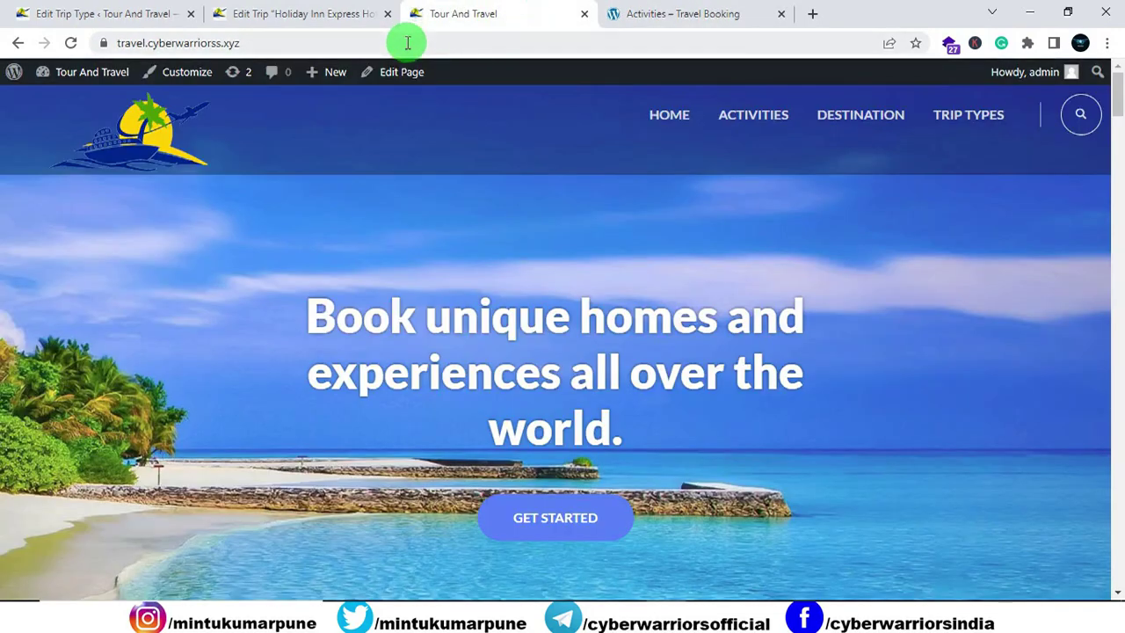
Step: Close the Holiday Inn Express trip editing tab and review the Popular Packages section on the live homepage
left_click(369, 16)
left_click(387, 14)
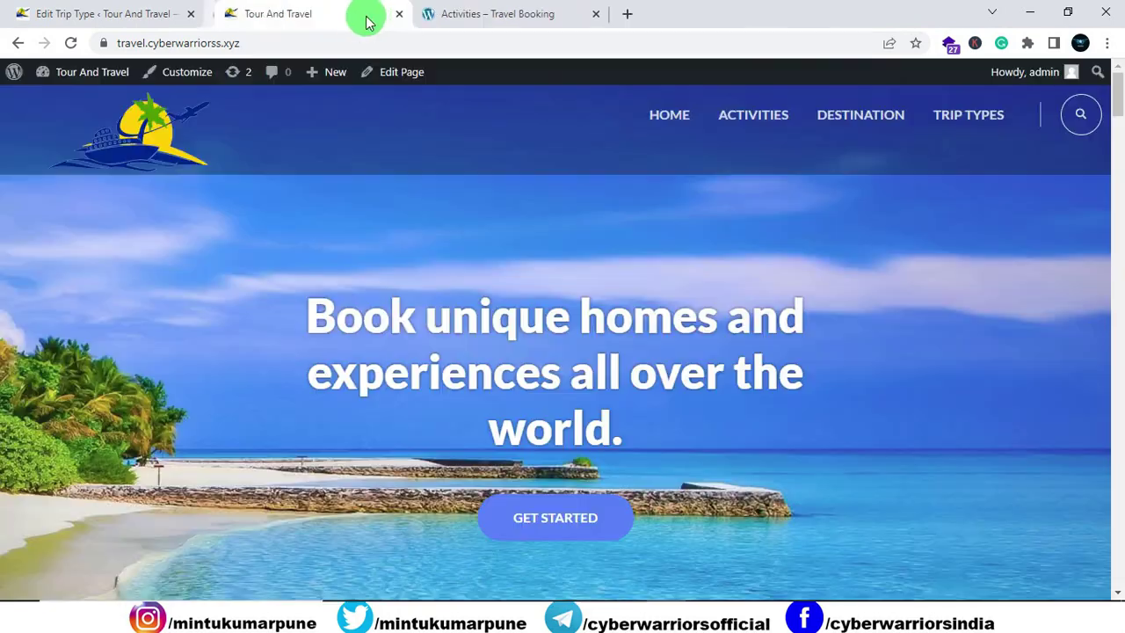
scroll(472, 227, "down", 6)
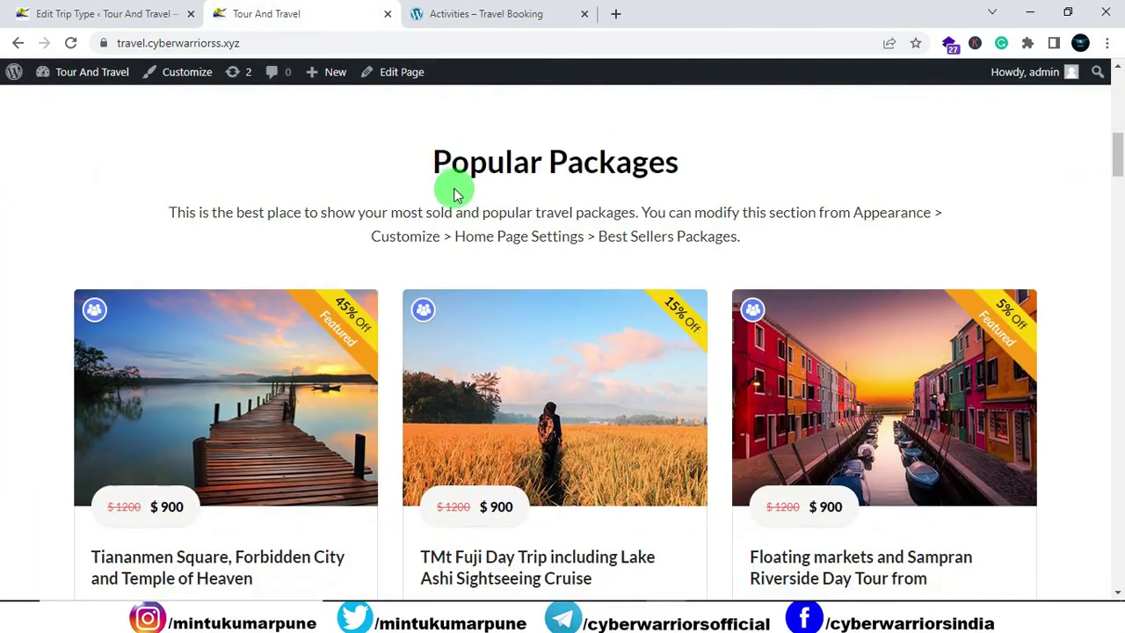
scroll(611, 173, "down", 1)
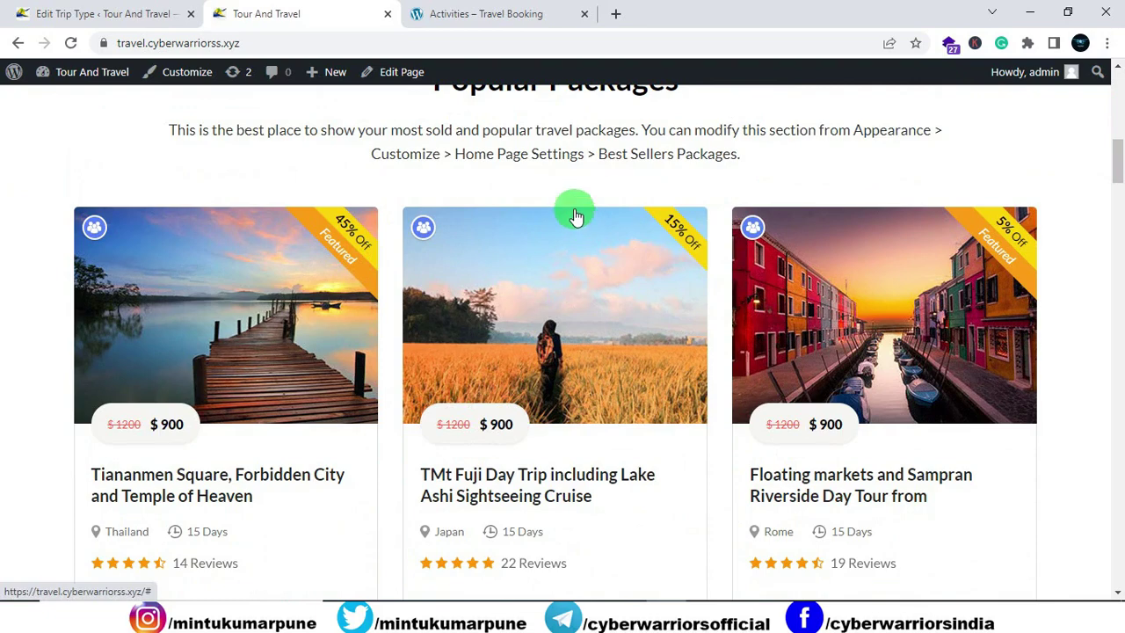
scroll(471, 257, "up", 2)
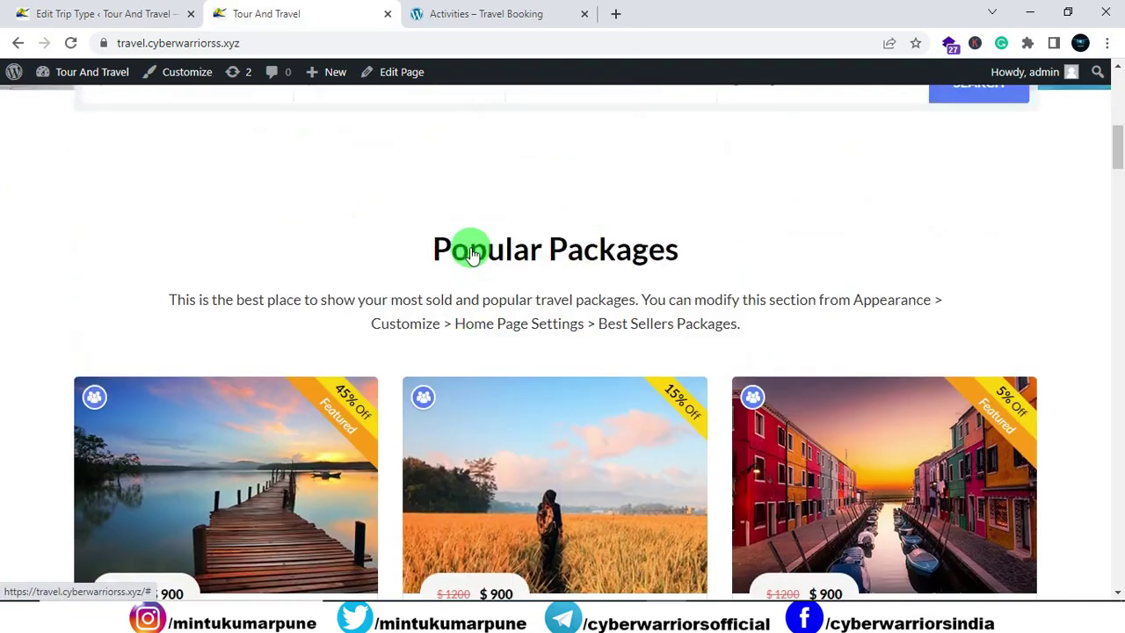
scroll(471, 252, "up", 3)
Step: Open the site's Customizer in a new browser tab placed directly before the homepage tab
right_click(180, 70)
left_click(224, 79)
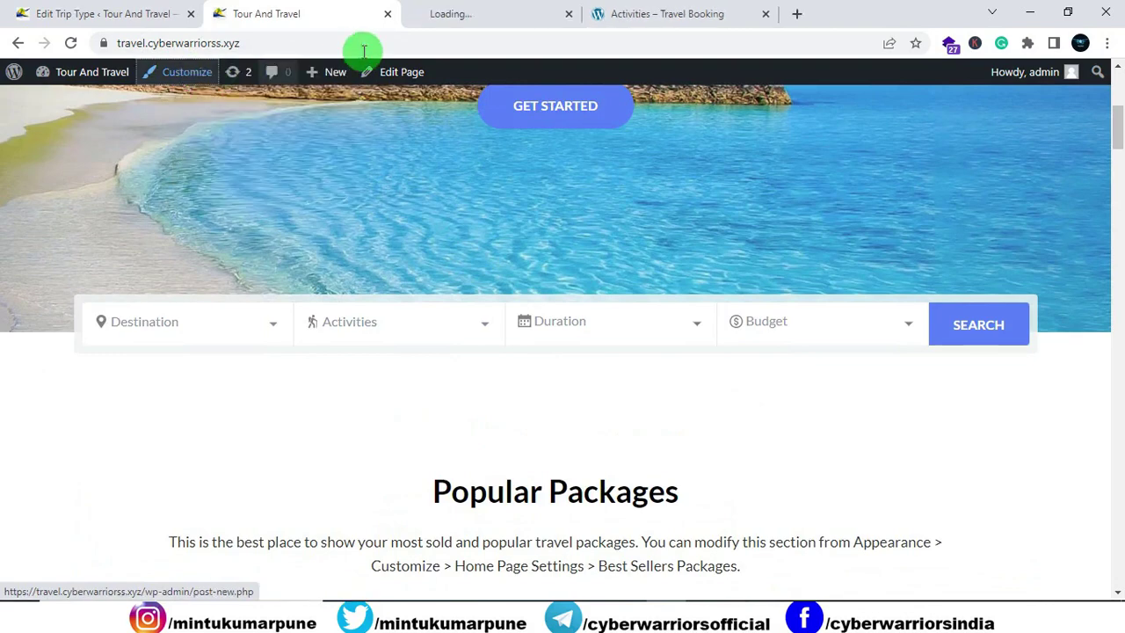
left_click_drag(460, 17, 316, 32)
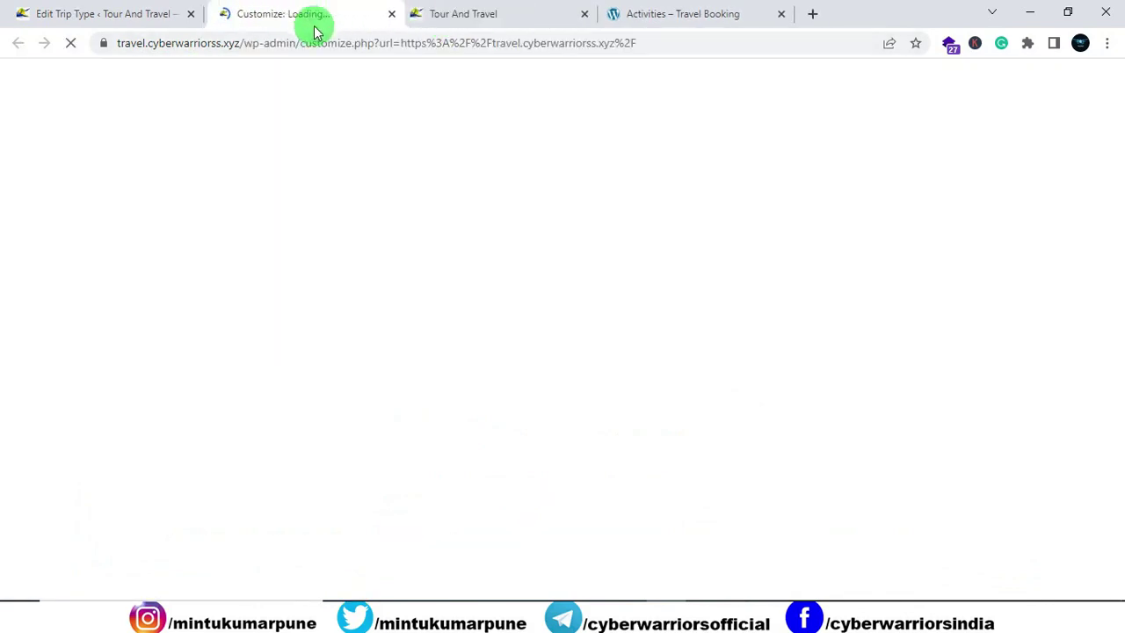
left_click(482, 15)
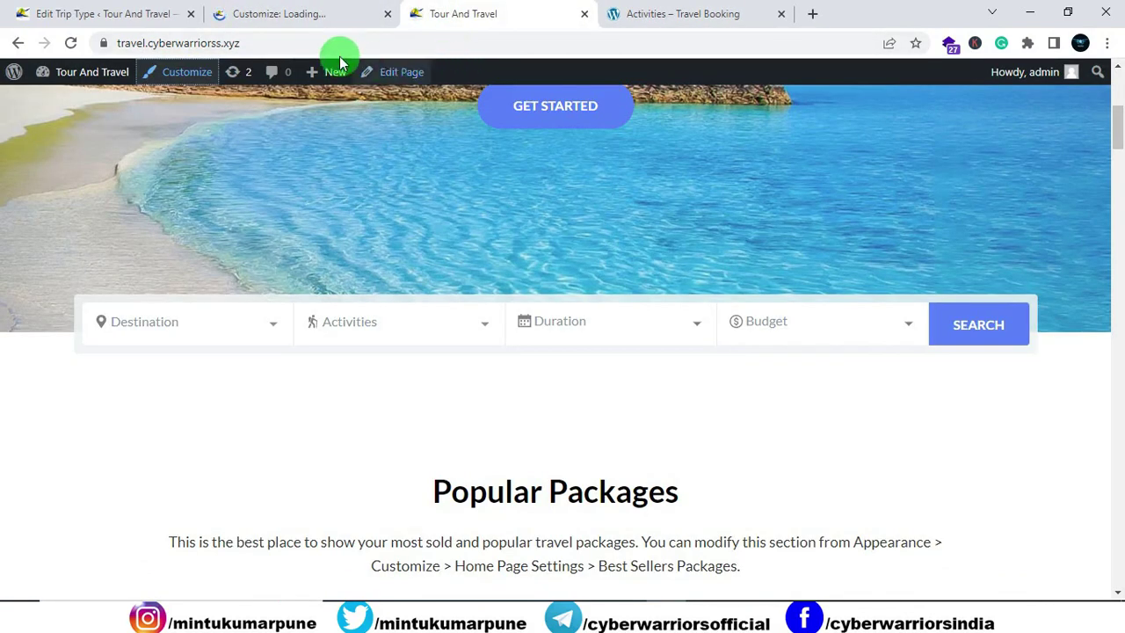
left_click(125, 16)
left_click(261, 14)
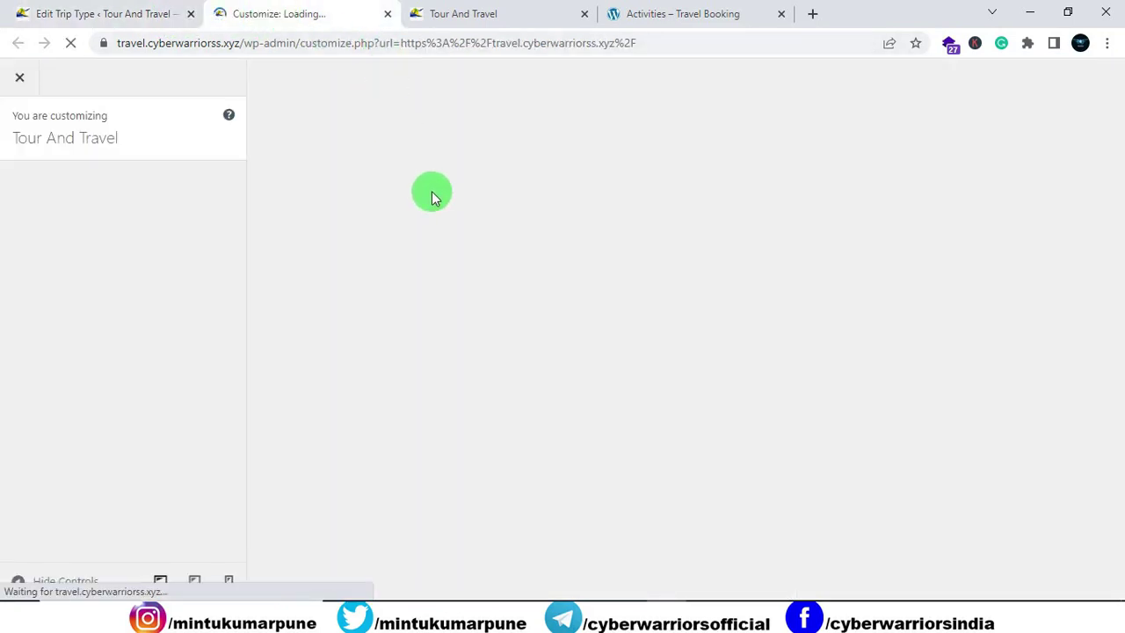
Step: Open the Popular Packages settings within the Customizer's Front Page Settings
scroll(88, 299, "down", 2)
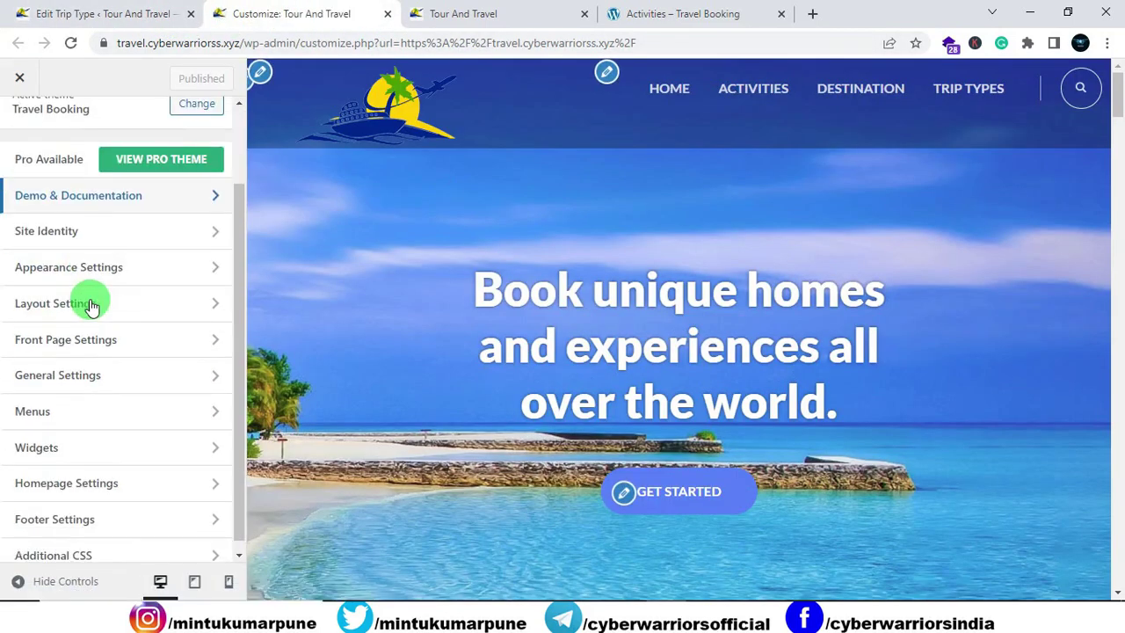
scroll(123, 448, "up", 2)
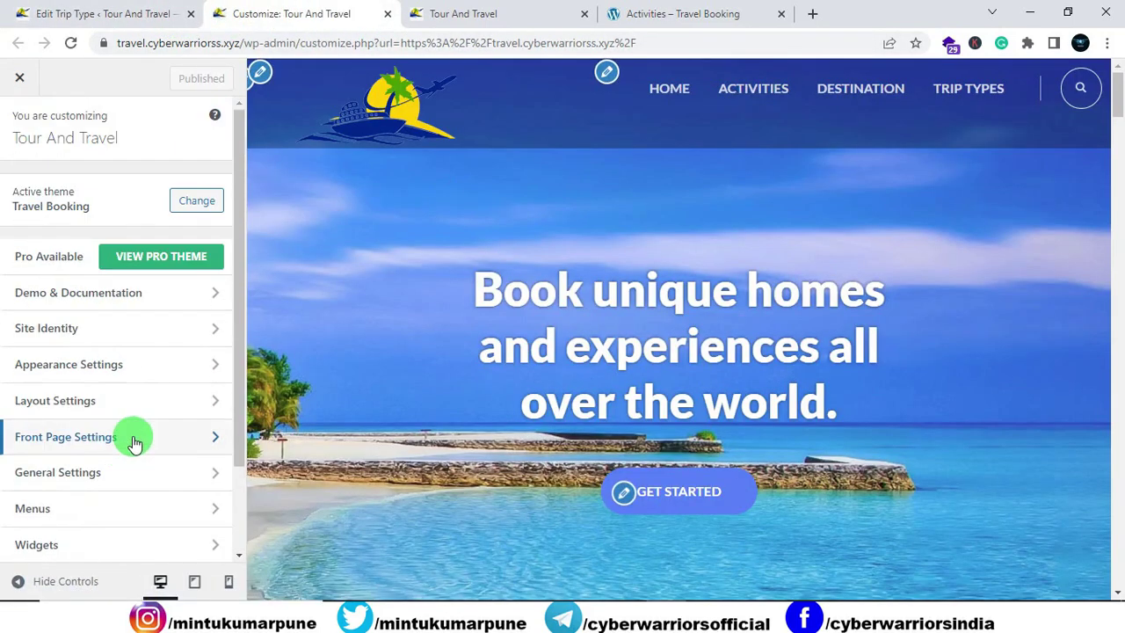
left_click(79, 446)
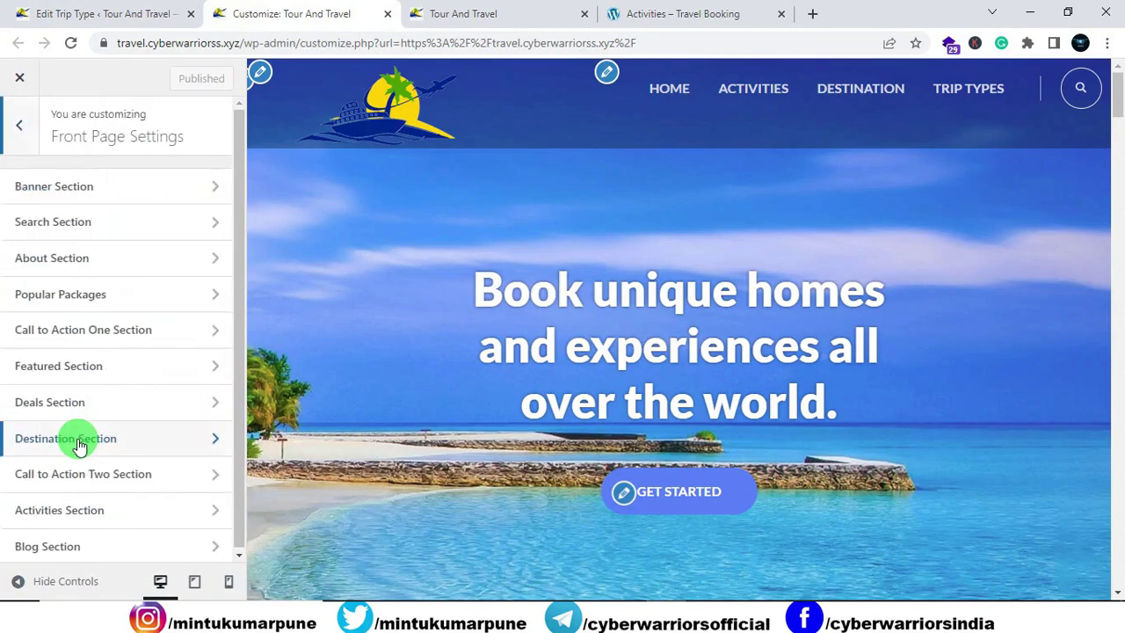
left_click(130, 304)
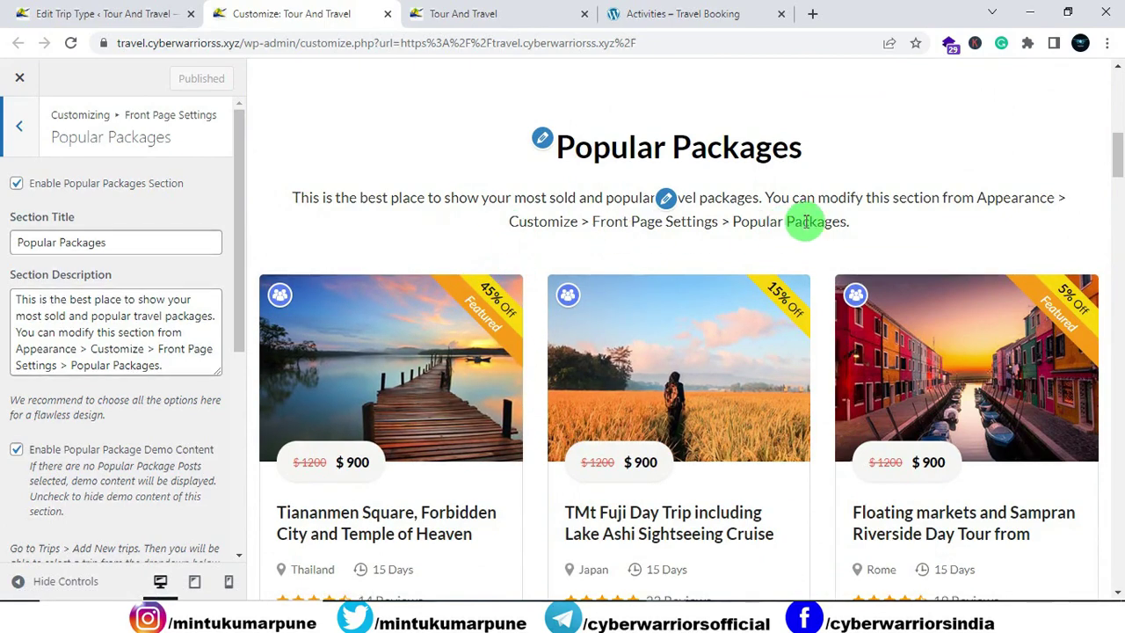
Step: Delete the "You can modify this section from Appearance > Customize" sentence from the Popular Packages section description
left_click_drag(170, 365, 19, 359)
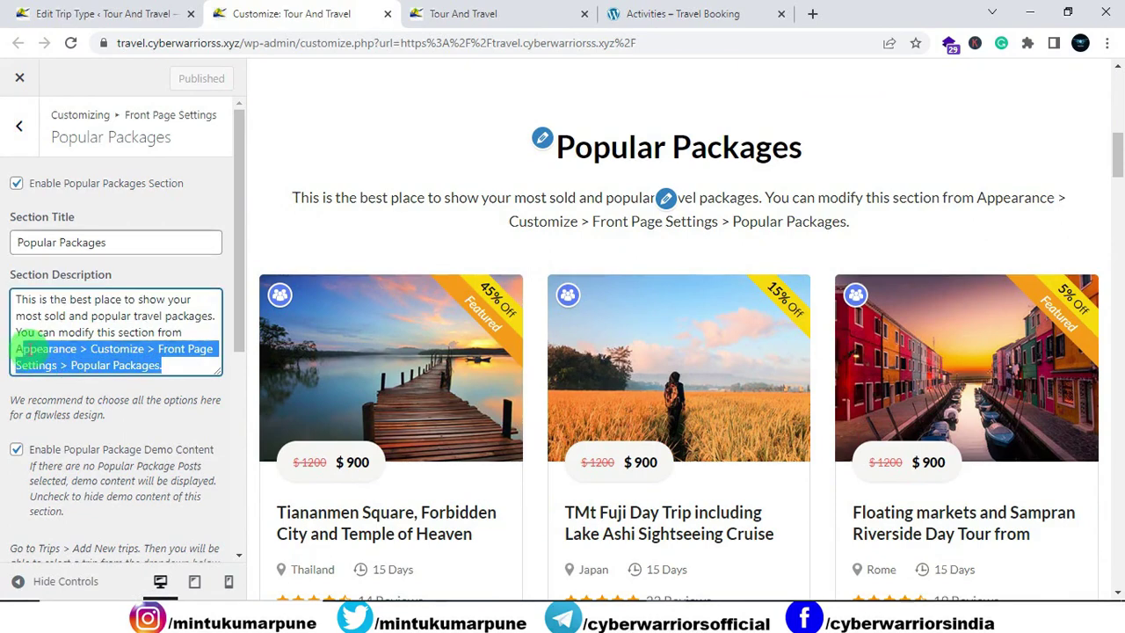
mouse_move(22, 343)
left_mouse_down()
mouse_move(44, 338)
mouse_move(20, 334)
left_mouse_up()
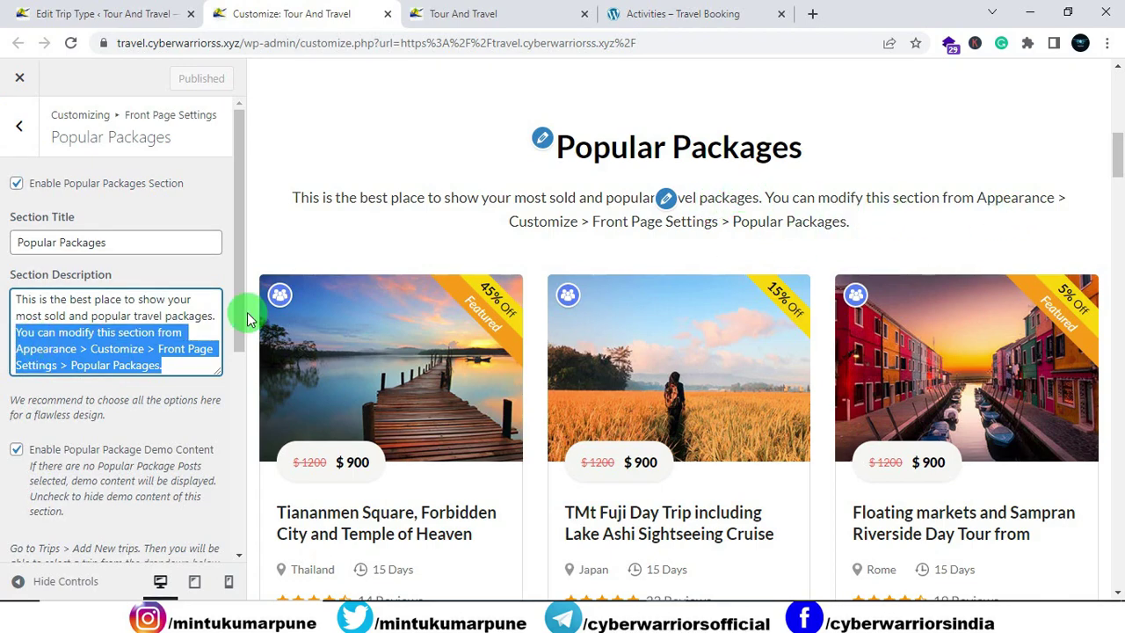
key("BackSpace")
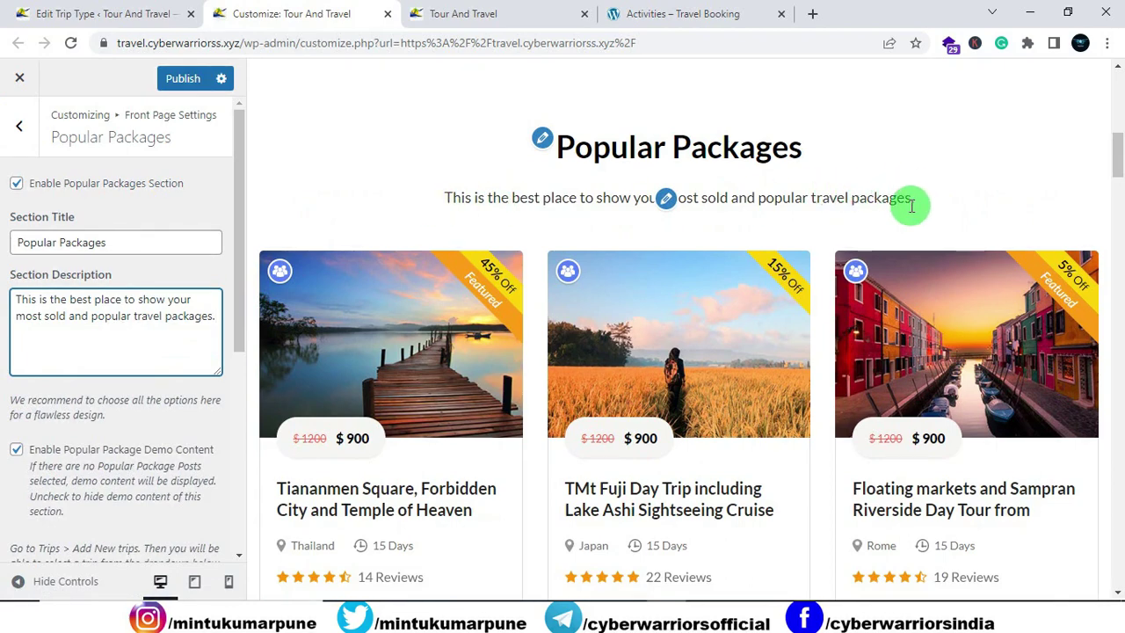
Step: Set Popular Packages One, Two and Three to Scuba Diving, Hot Air Ballon - 5 Days and Holiday Inn Express Hotel - 12 Days
scroll(91, 252, "down", 5)
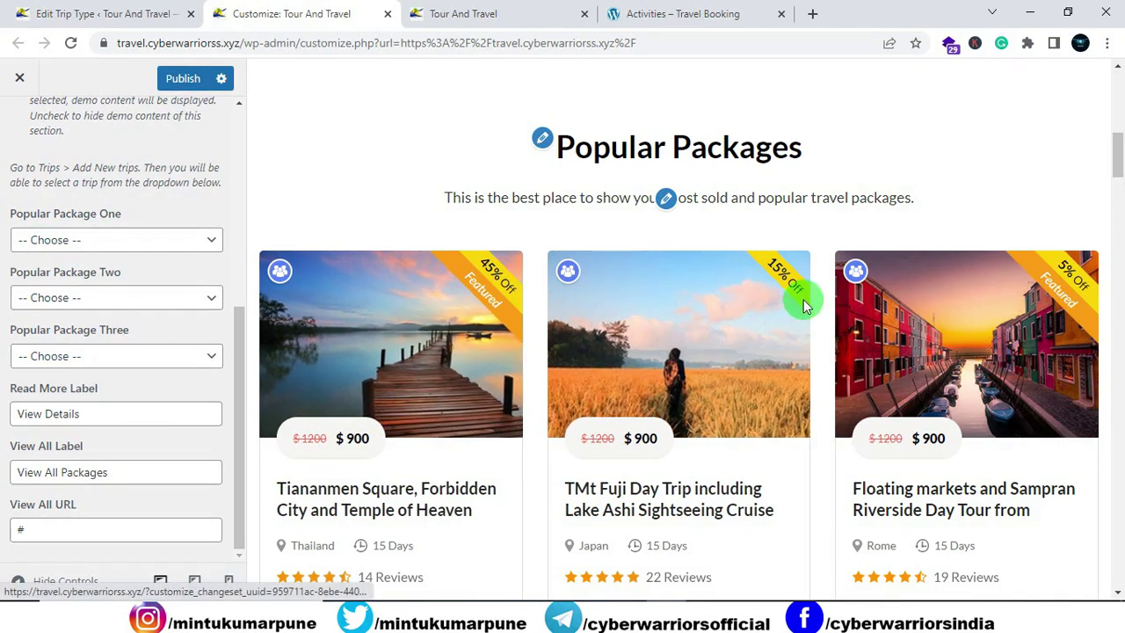
left_click(78, 251)
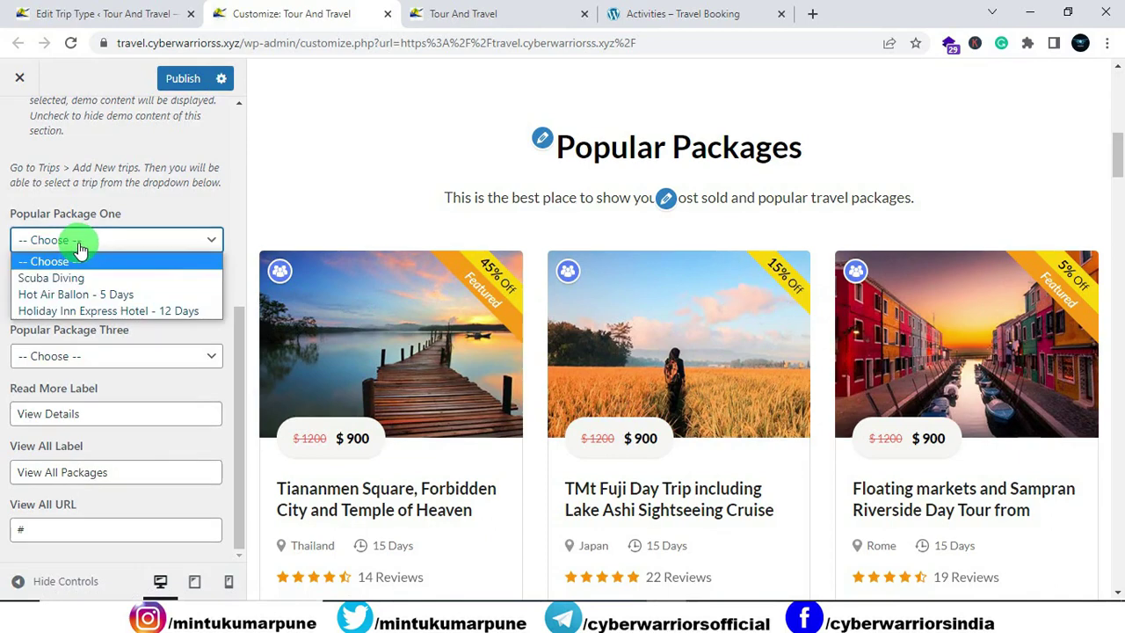
left_click(91, 279)
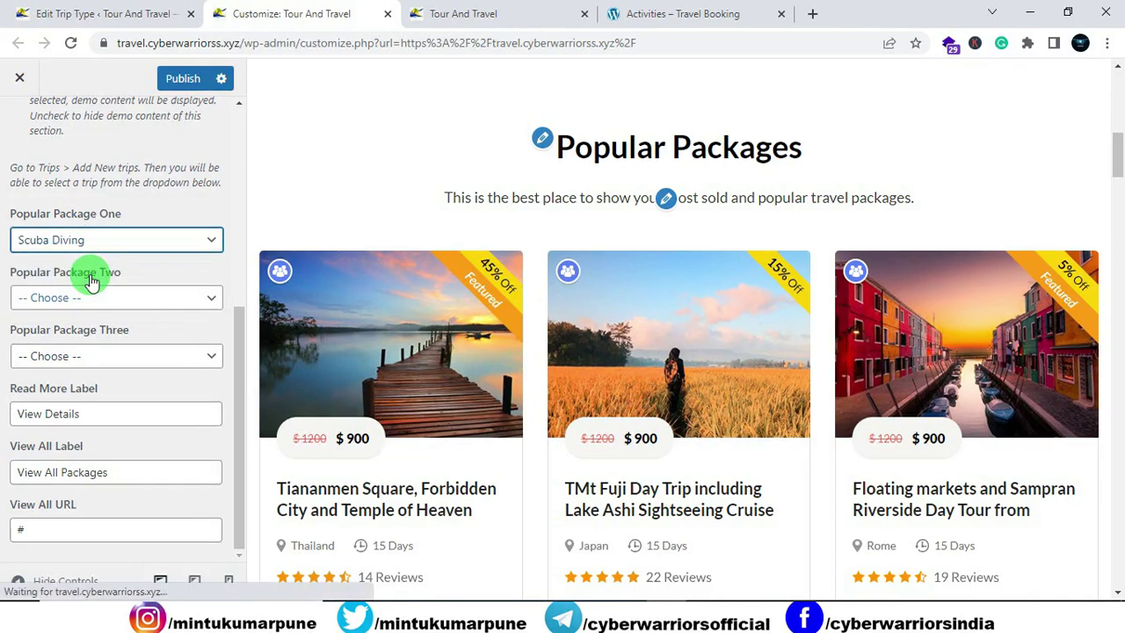
left_click(88, 297)
left_click(88, 352)
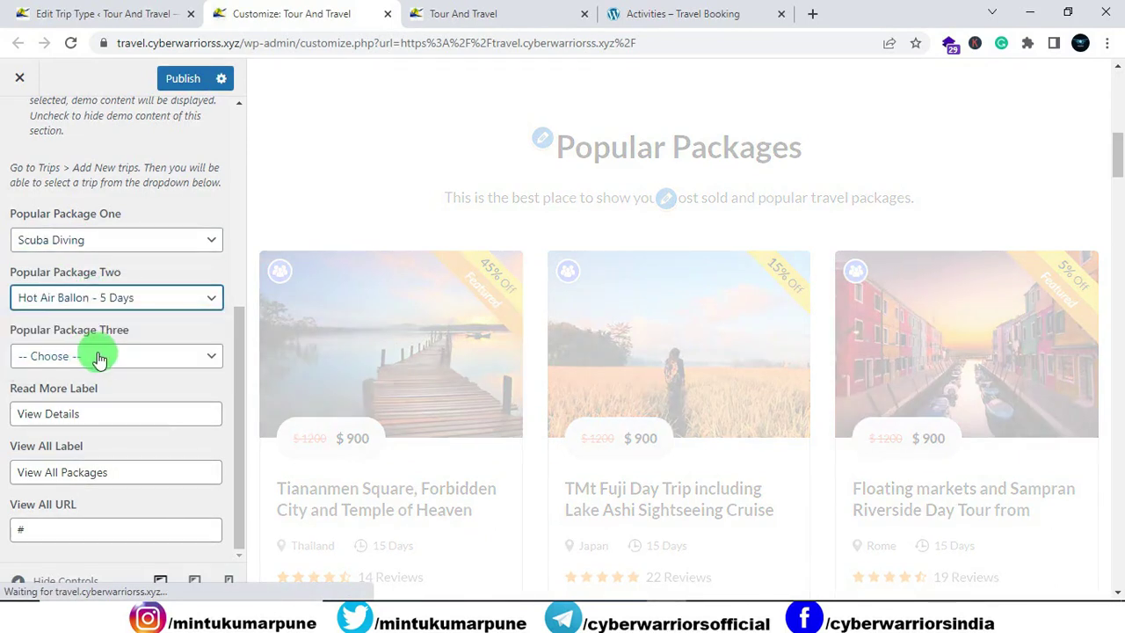
left_click(96, 355)
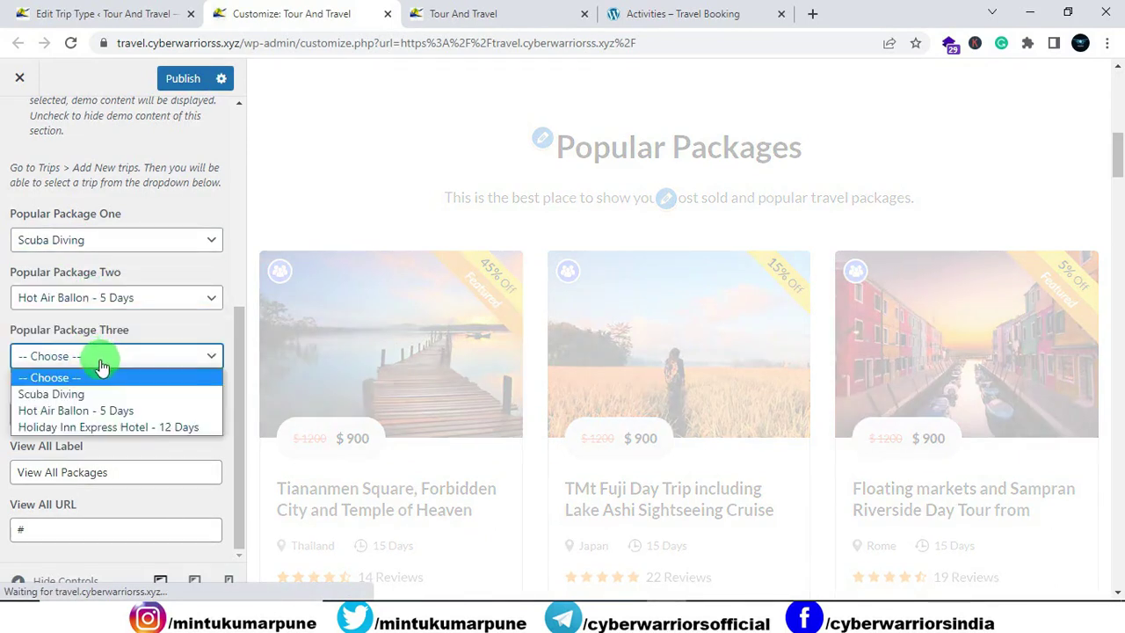
left_click(105, 428)
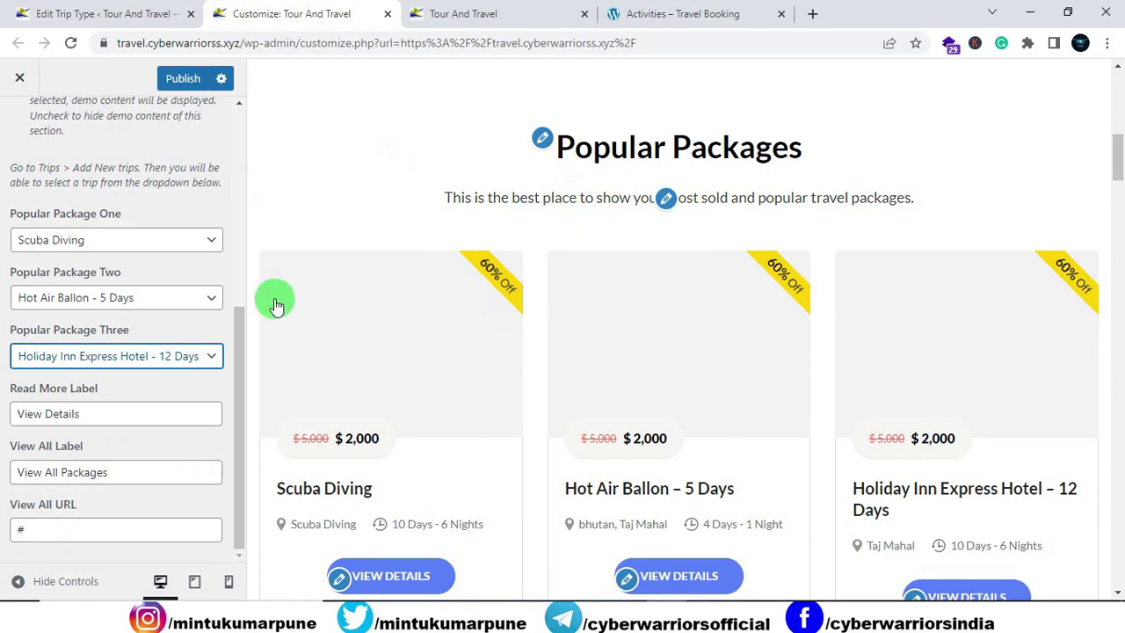
Step: Test the View All Packages link in the preview and locate its label and URL settings
scroll(393, 324, "down", 4)
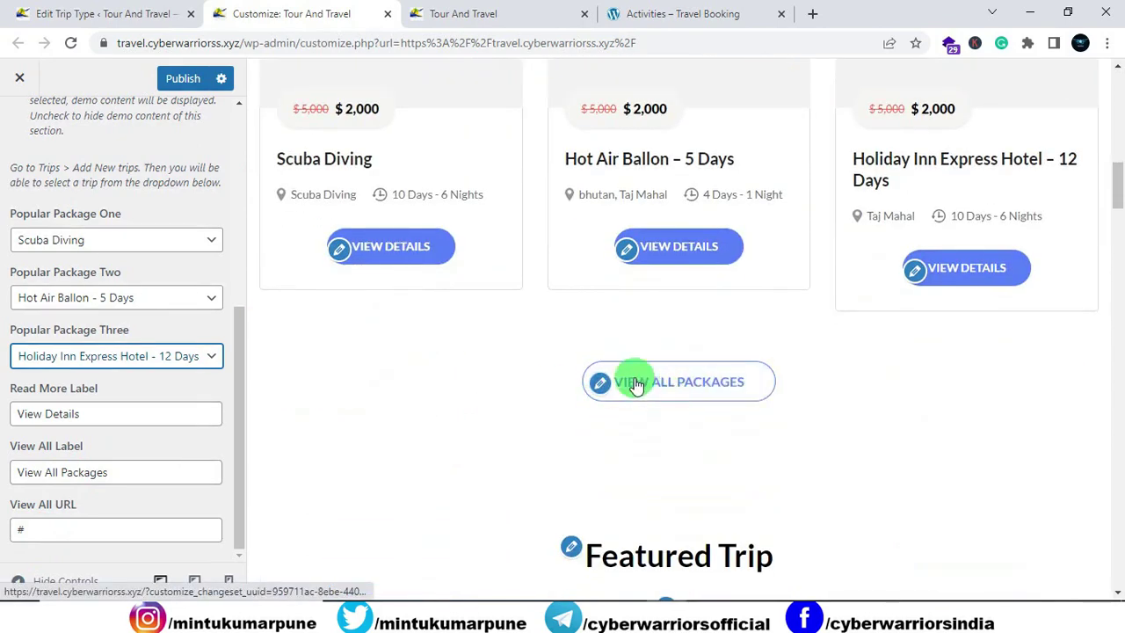
left_click(639, 389)
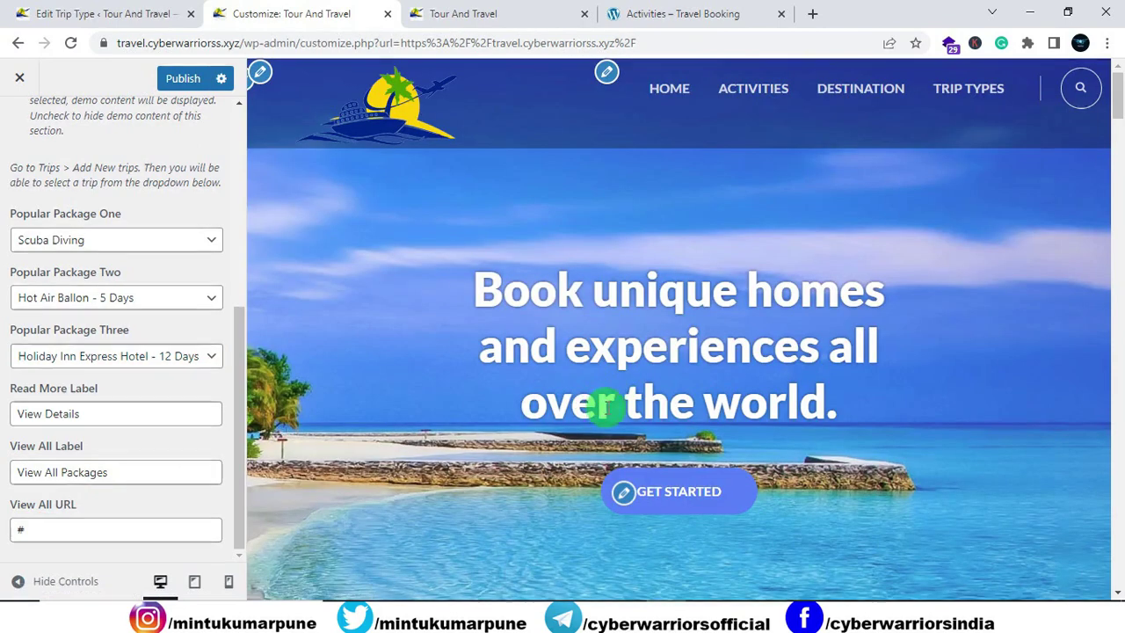
scroll(603, 401, "down", 9)
scroll(608, 405, "down", 4)
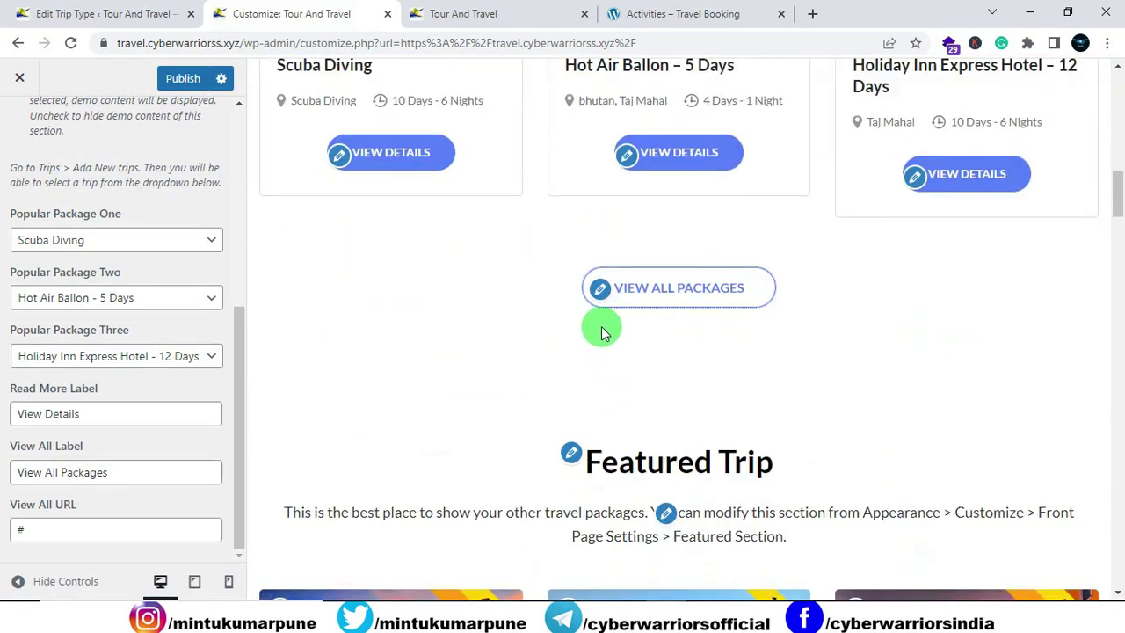
left_click(601, 288)
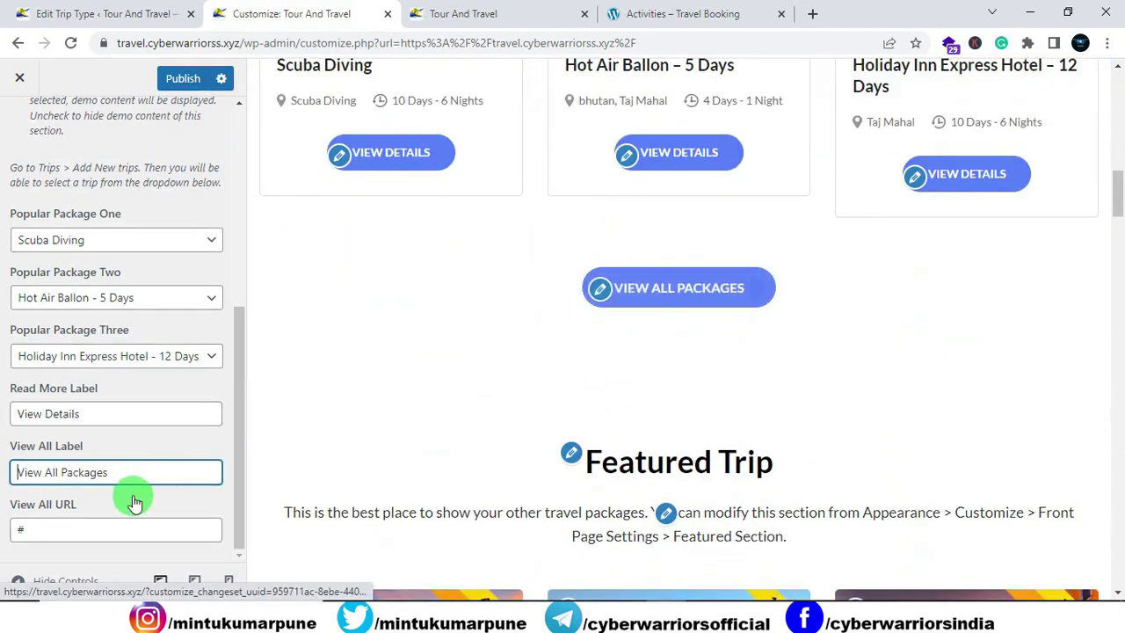
left_click(58, 529)
Step: Open the live site's Destination page and copy its web address
left_click(612, 21)
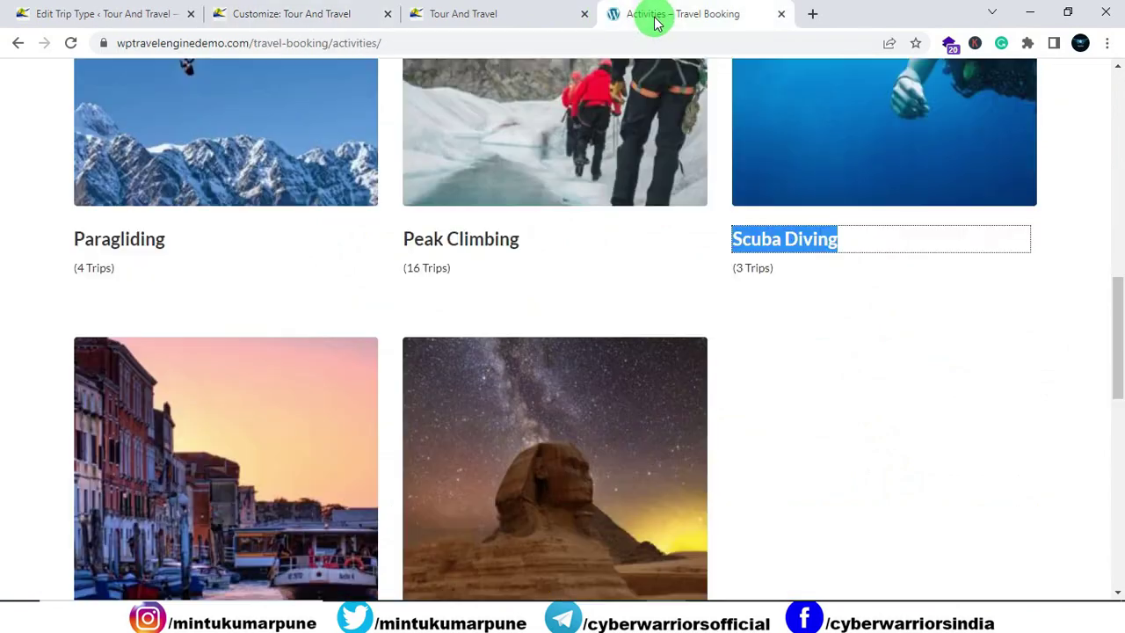
scroll(699, 142, "up", 5)
left_click(501, 17)
scroll(646, 140, "up", 5)
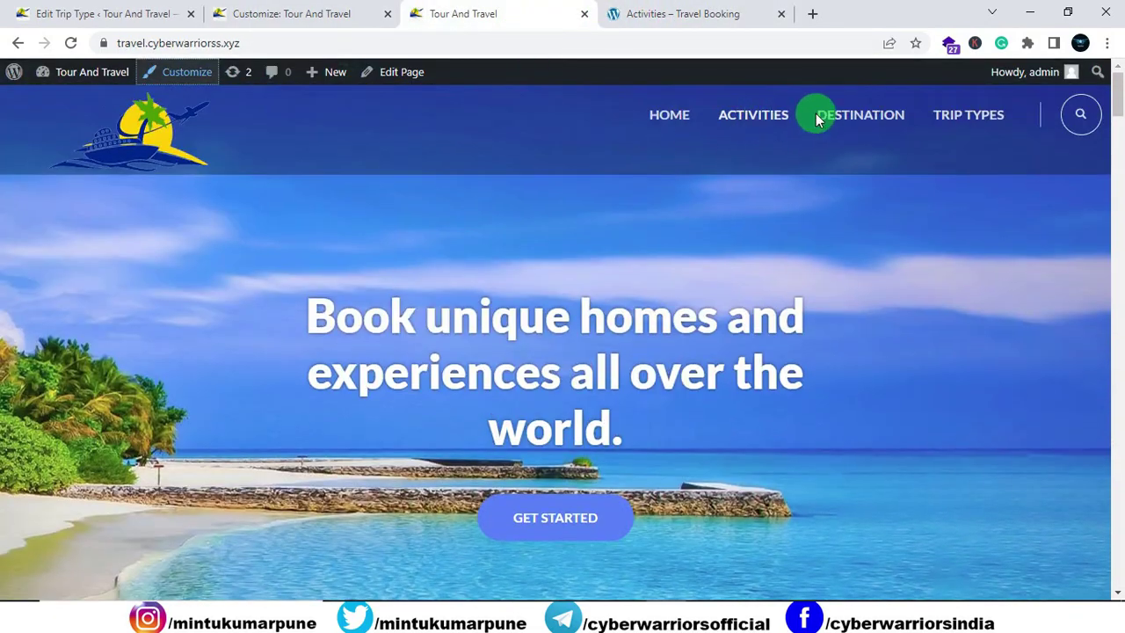
left_click(862, 120)
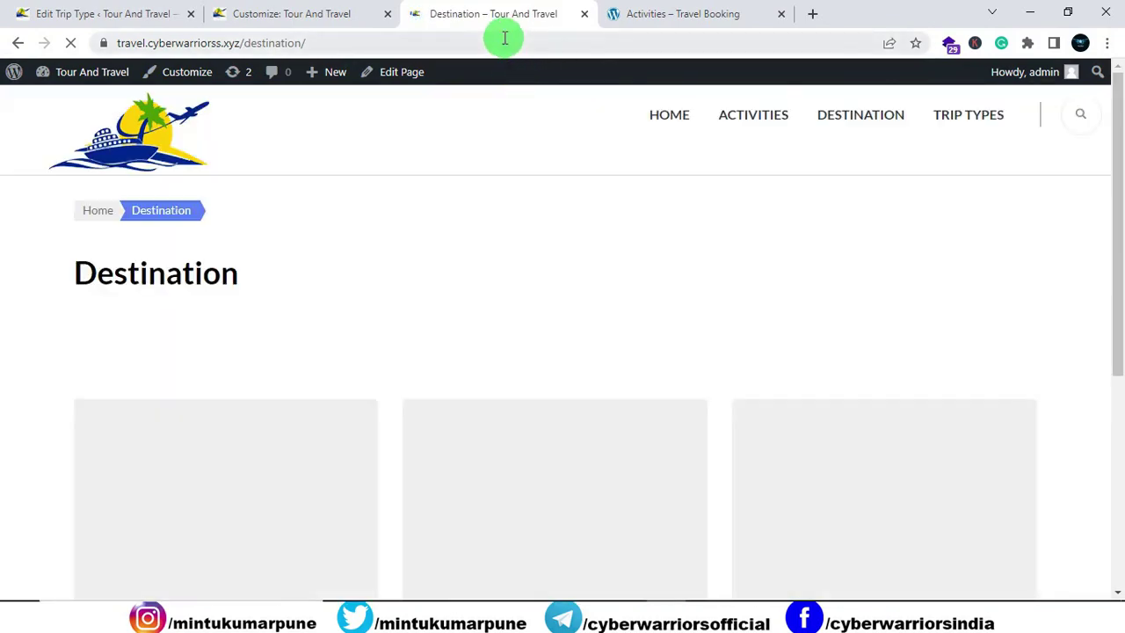
left_click(501, 40)
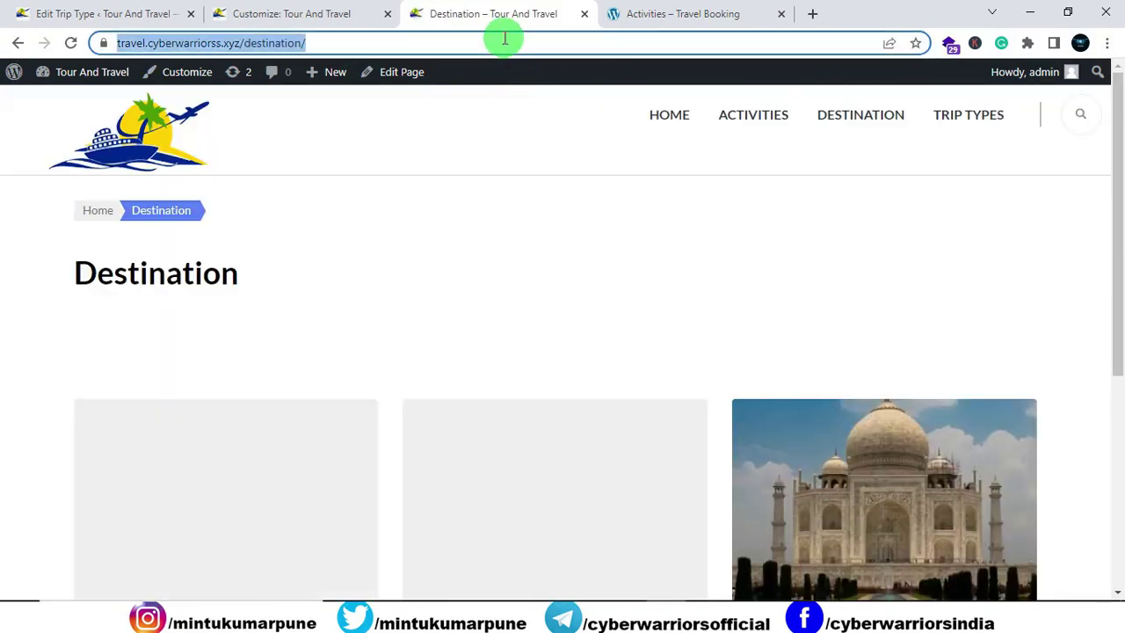
right_click(505, 41)
left_click(544, 130)
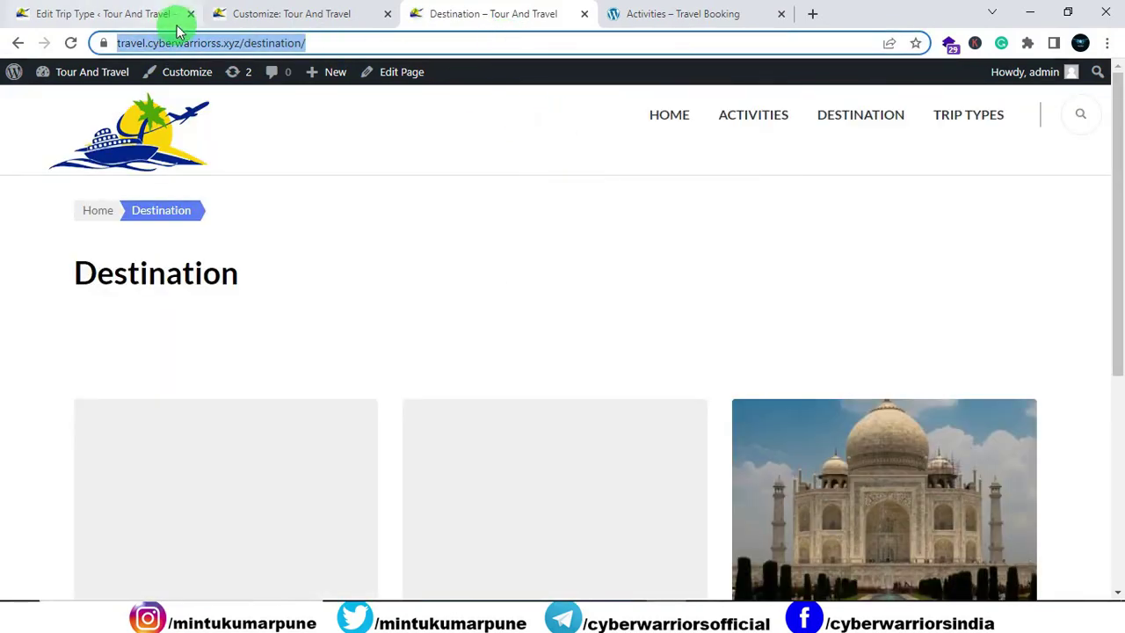
Step: Replace the View All URL with the copied travel.cyberwarriorss.xyz/destination/ address and publish the Customizer changes
left_click(273, 14)
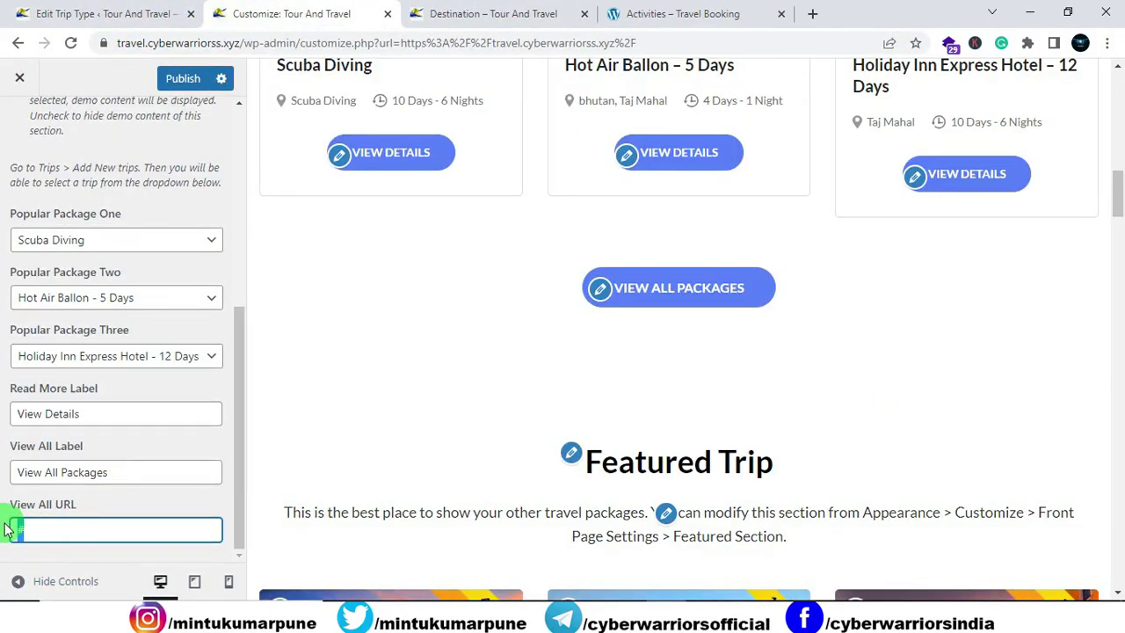
key("BackSpace")
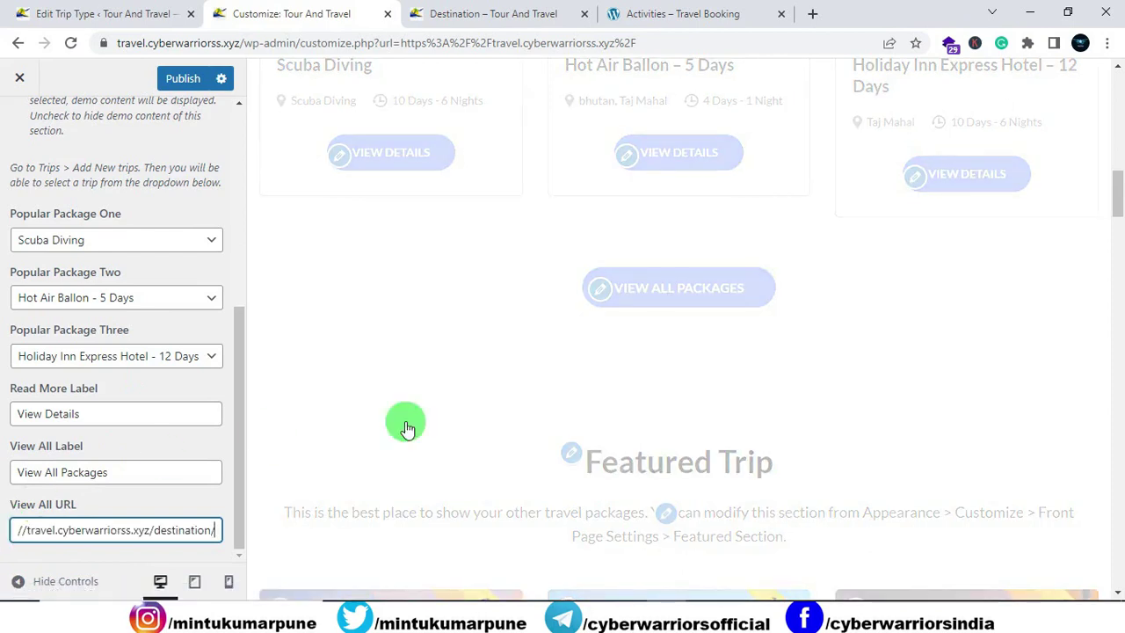
left_click(182, 78)
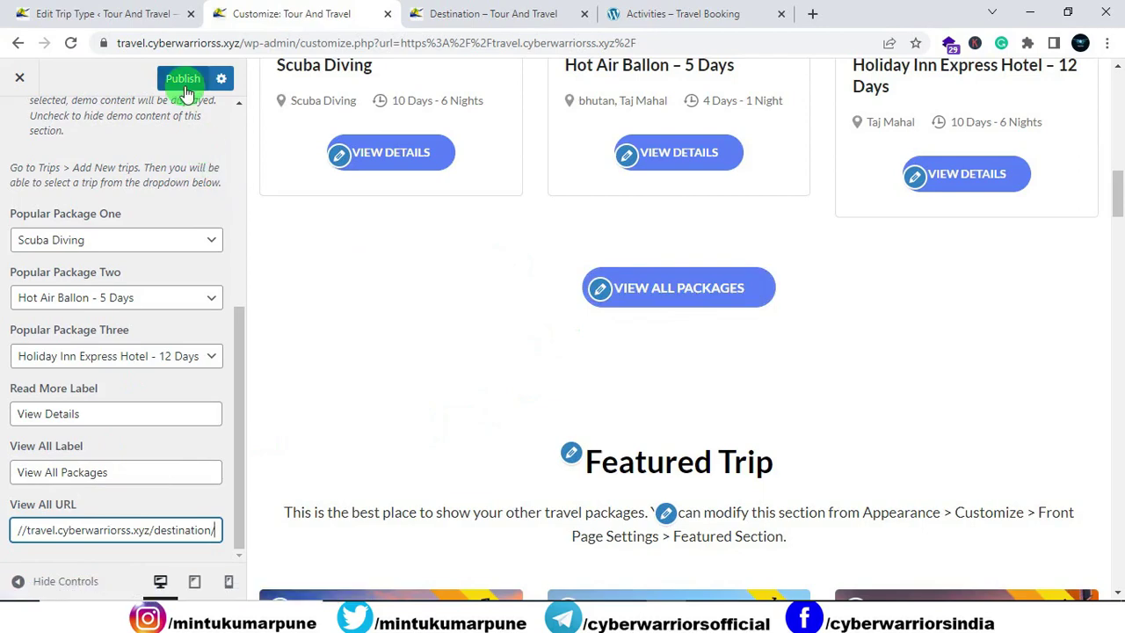
Step: Look over the live Destination page and return to the site's homepage
left_click(437, 17)
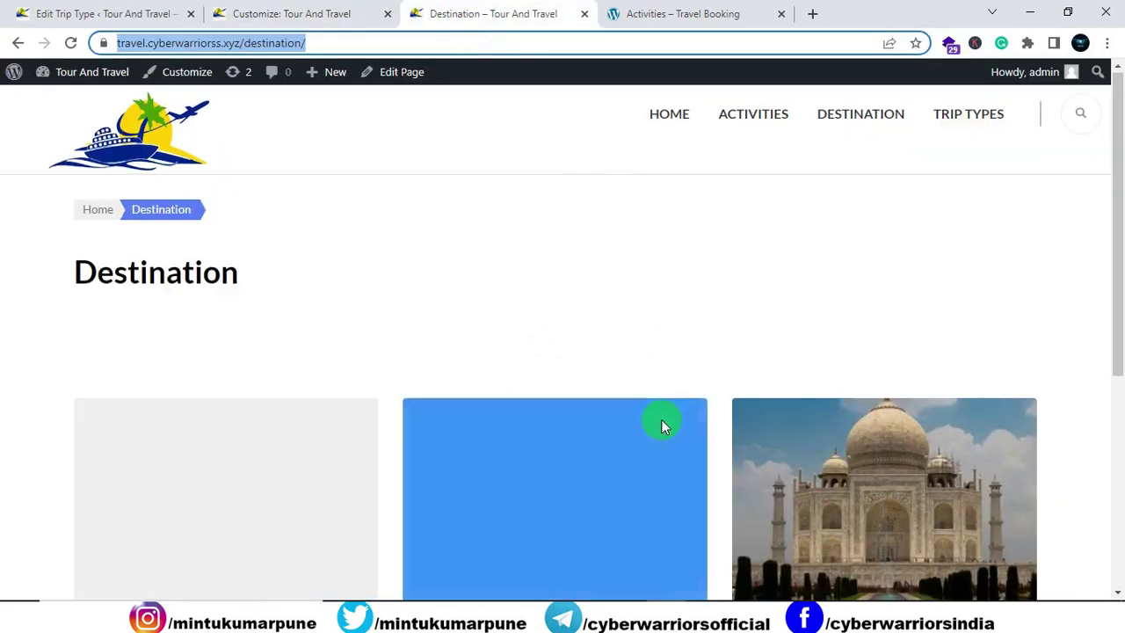
scroll(660, 420, "down", 5)
scroll(658, 421, "up", 5)
left_click(147, 151)
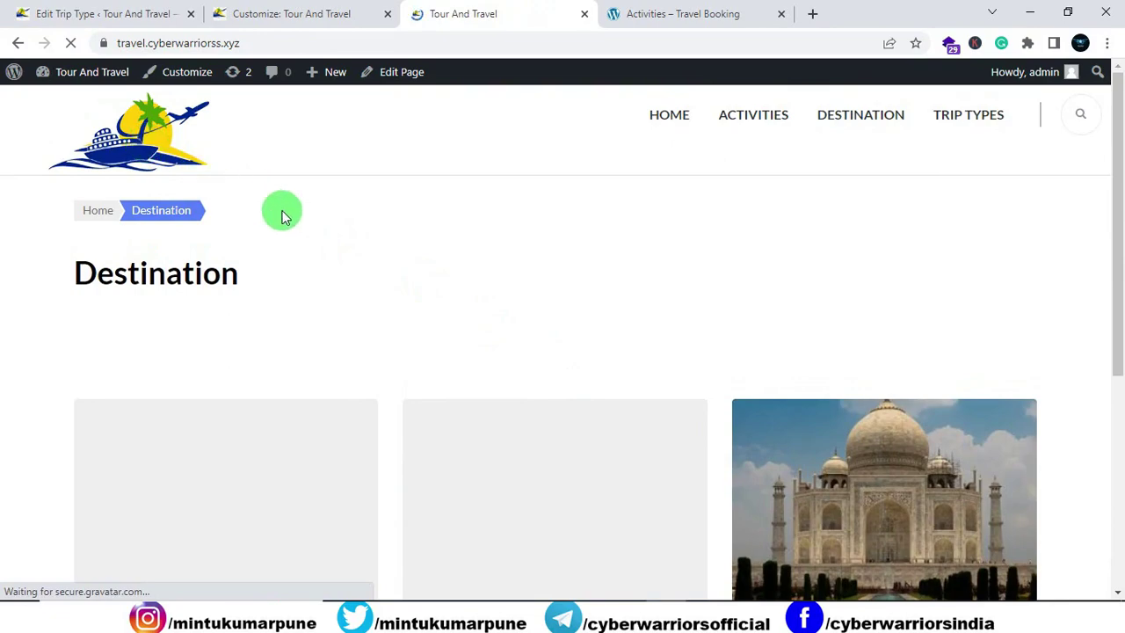
Step: Check the trips in the live homepage's Popular Packages section and test its View All Packages link
scroll(620, 327, "down", 10)
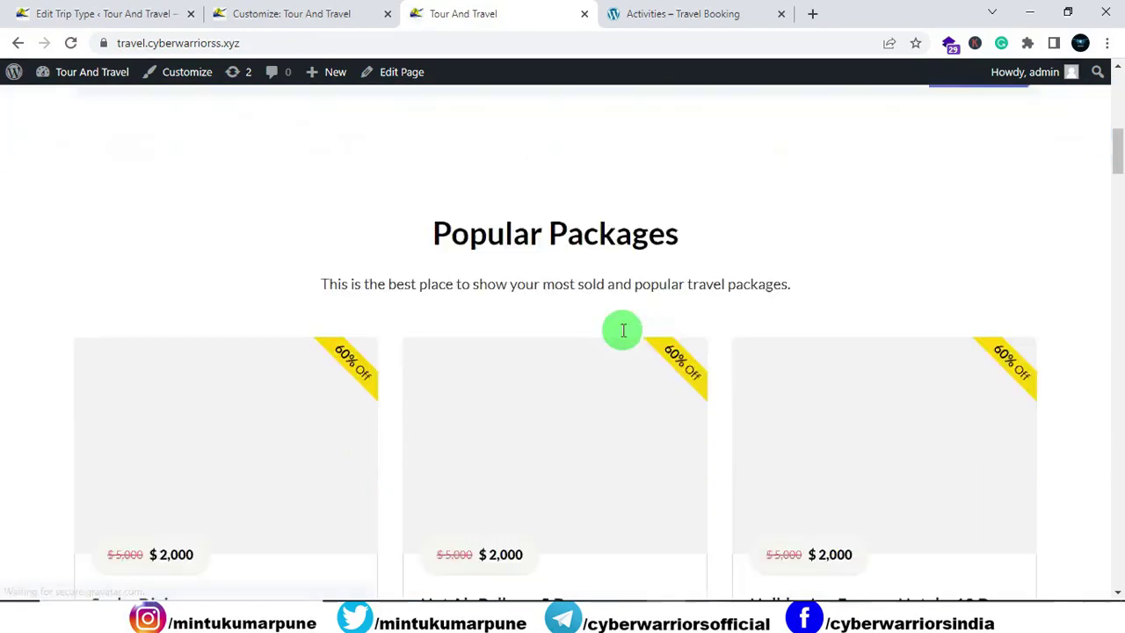
scroll(620, 332, "up", 5)
scroll(615, 328, "down", 2)
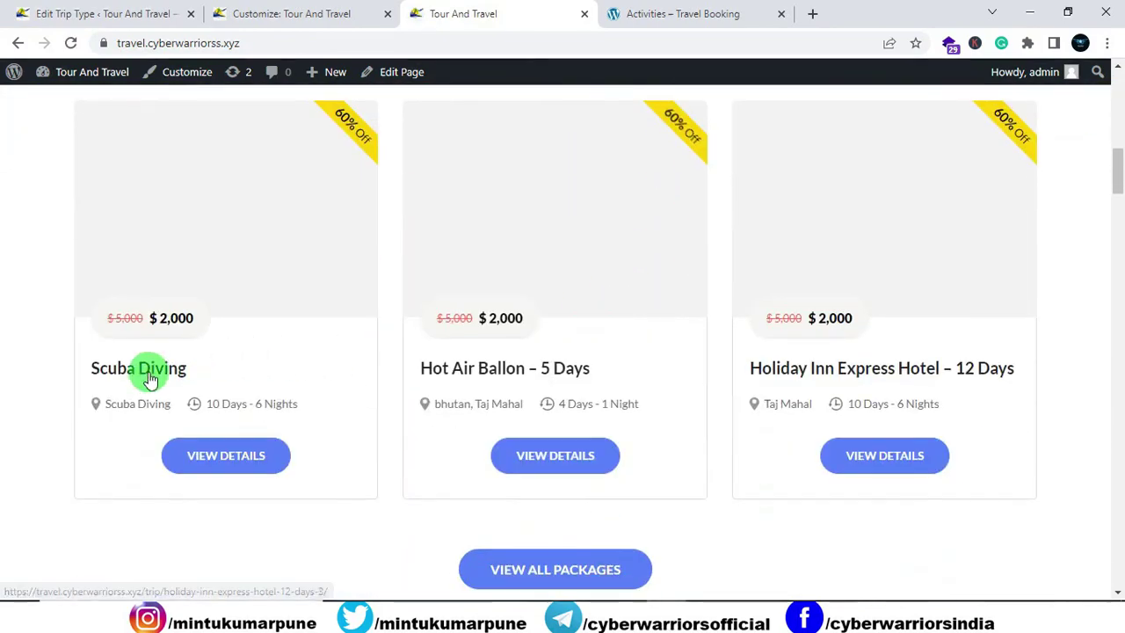
scroll(857, 391, "down", 3)
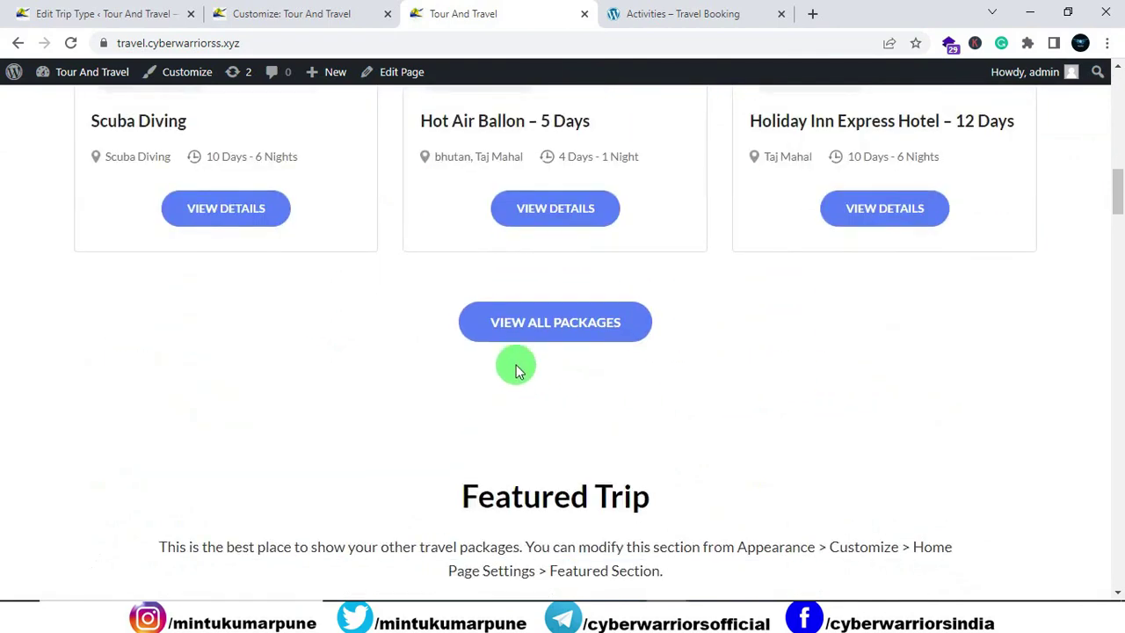
left_click(536, 325)
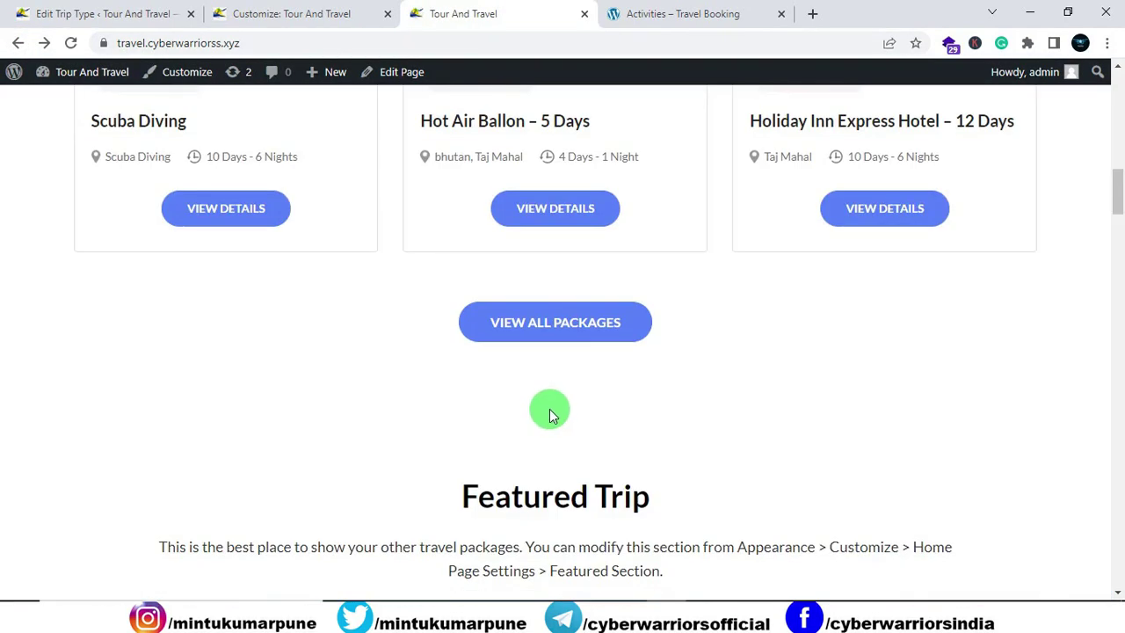
Step: Review the Popular Packages cards again and compare them with the Featured Trip section on the live homepage
scroll(550, 412, "up", 5)
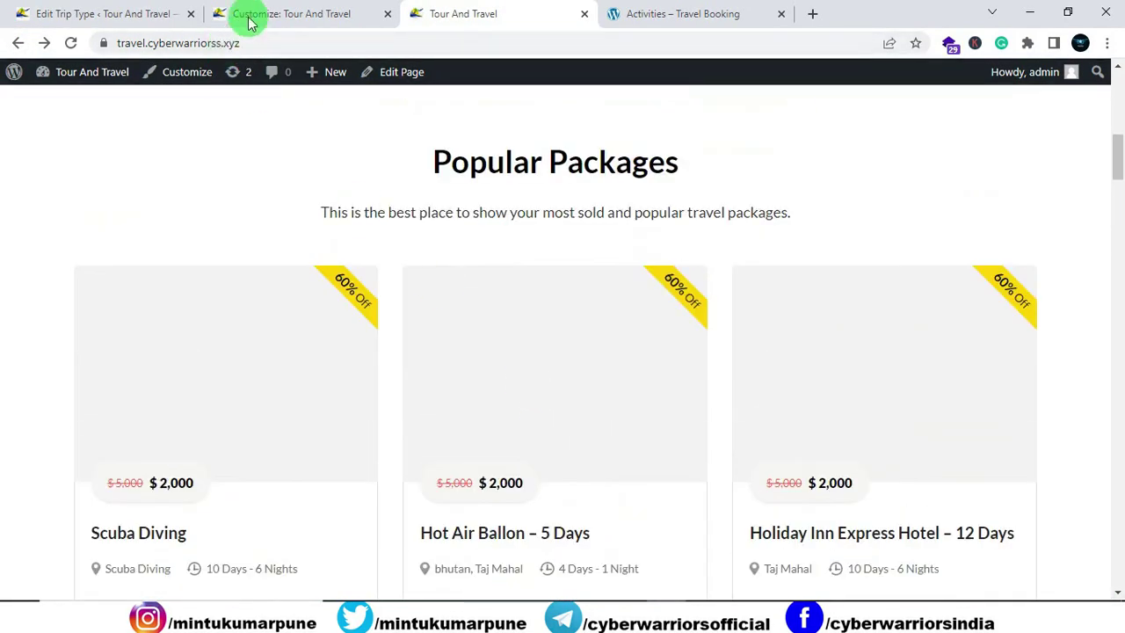
left_click(249, 22)
key("ctrl+Tab")
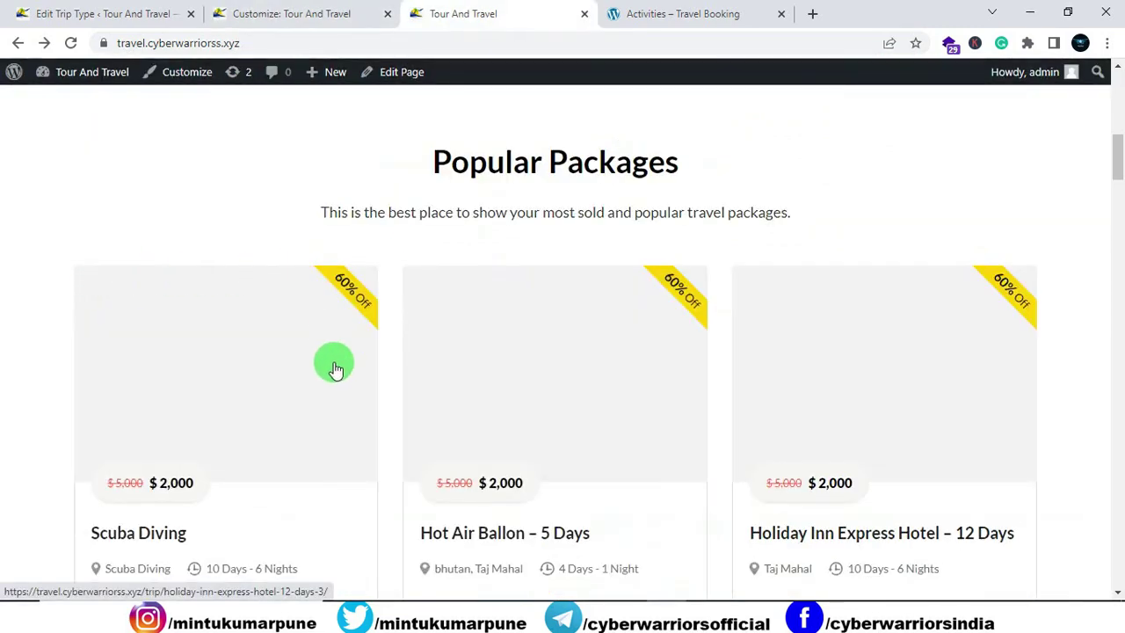
scroll(279, 300, "down", 1)
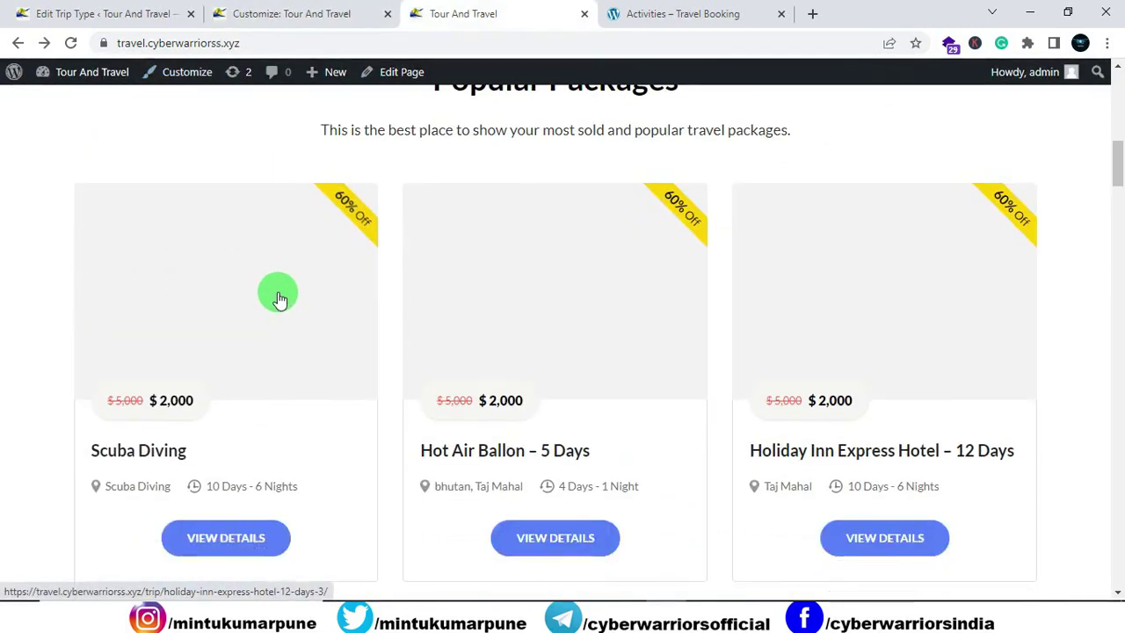
scroll(352, 296, "down", 8)
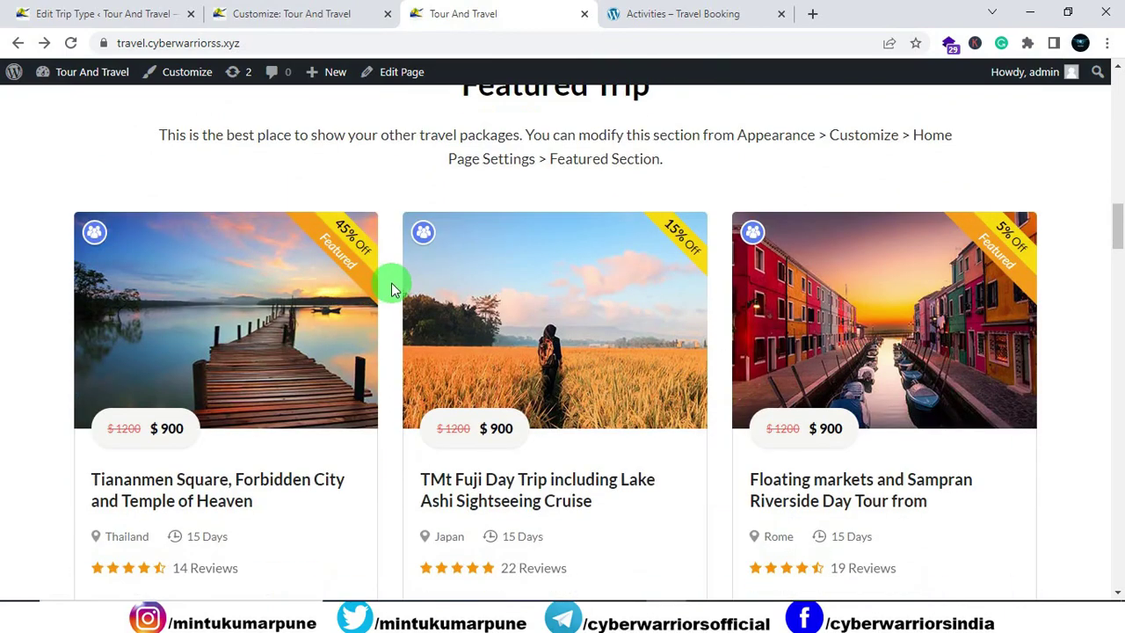
Step: Open the Featured Section settings in the Customizer's Front Page Settings and choose trips from Latest Trips
left_click(256, 14)
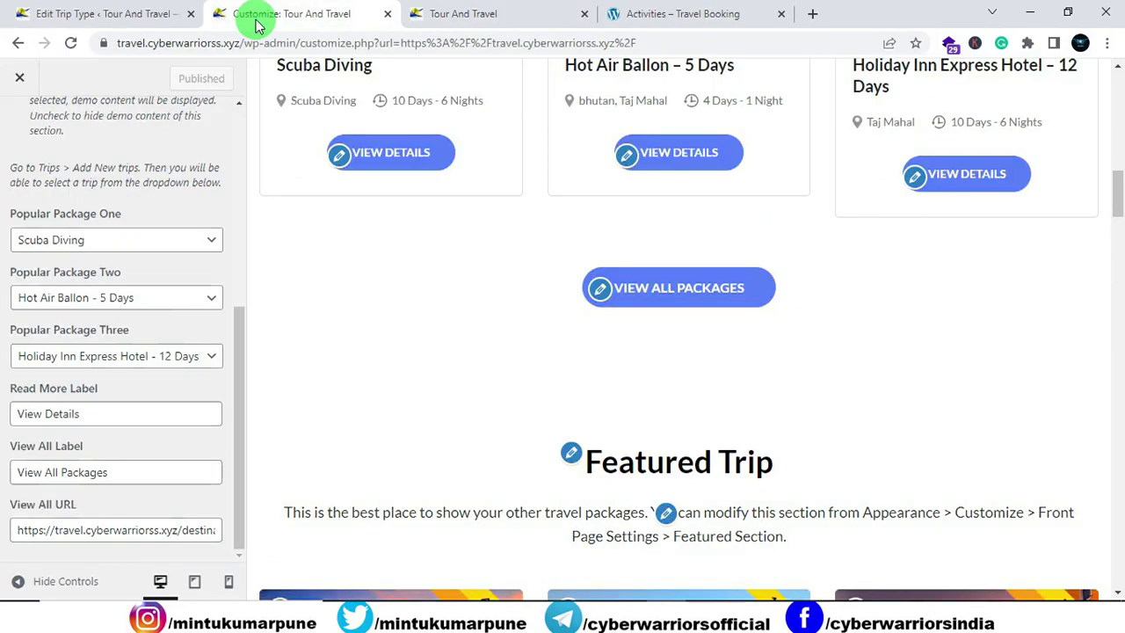
scroll(58, 113, "up", 10)
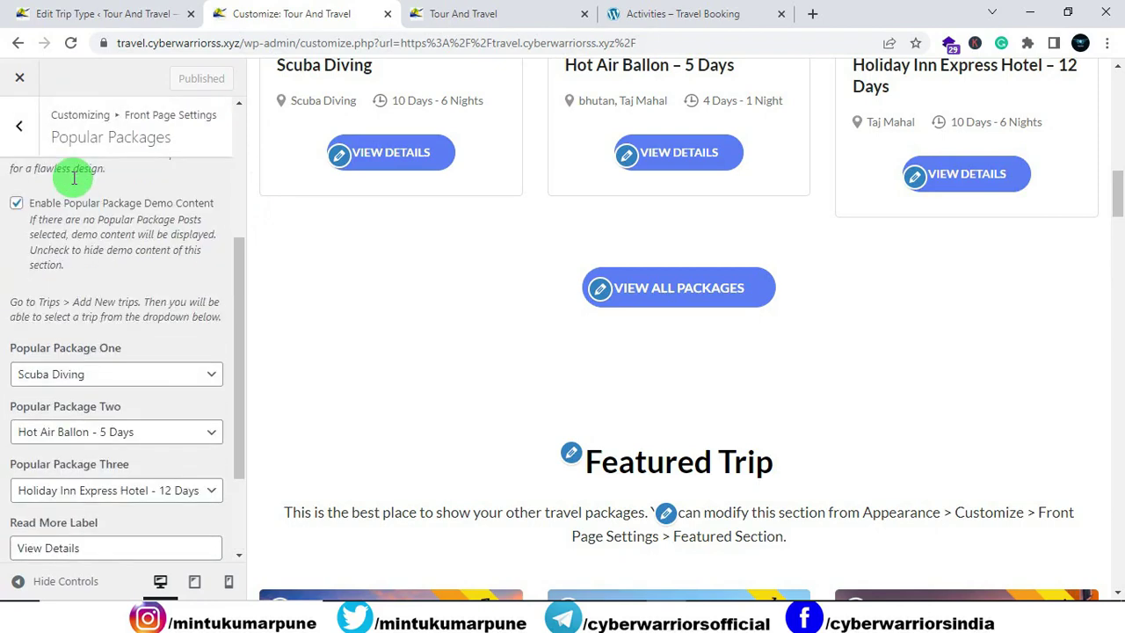
left_click(19, 123)
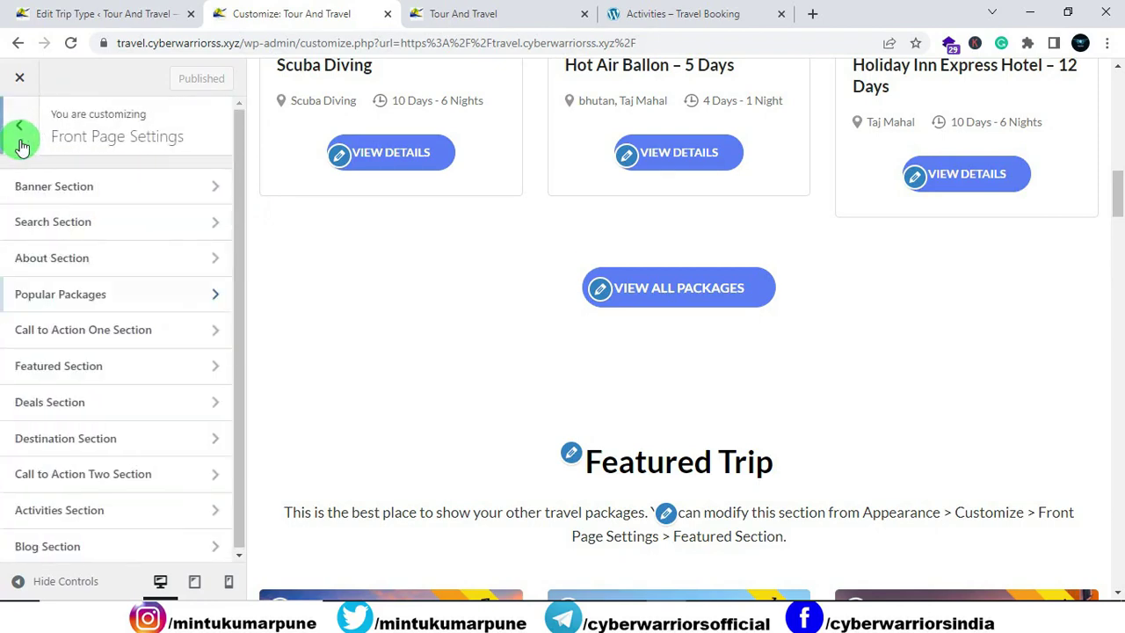
left_click(70, 368)
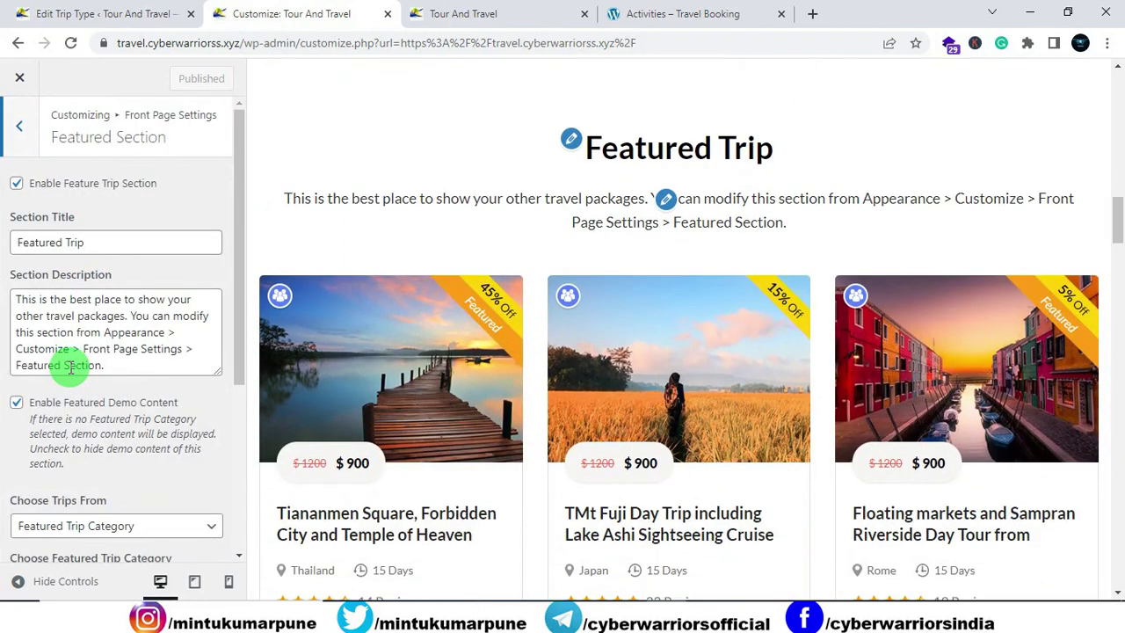
scroll(71, 367, "down", 3)
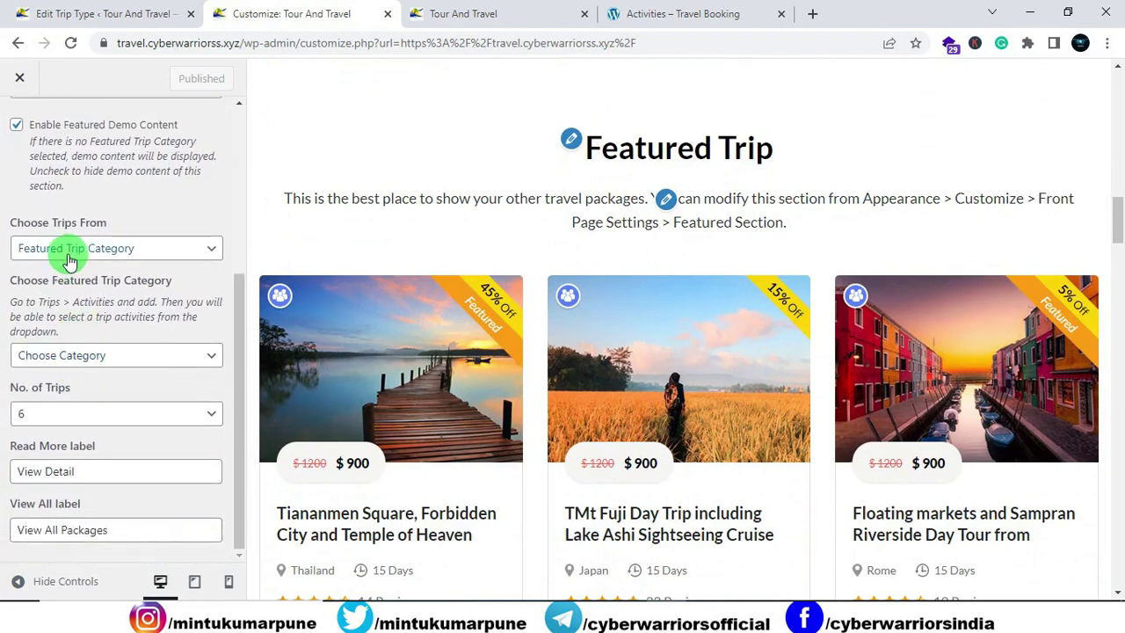
left_click(75, 253)
left_click(77, 290)
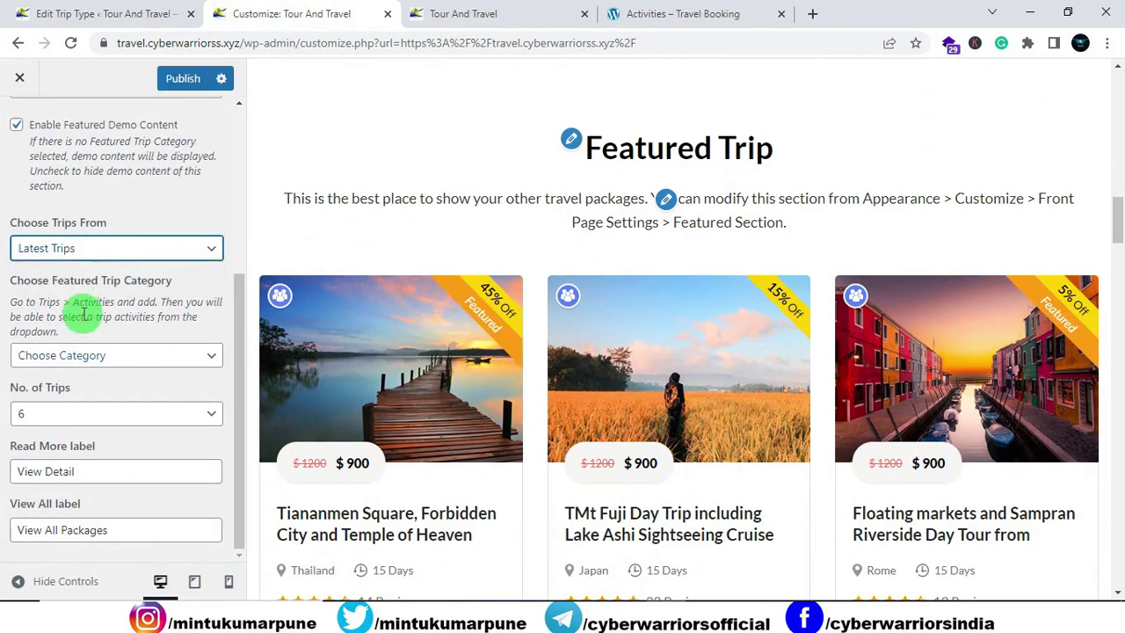
left_click(85, 355)
left_click(85, 395)
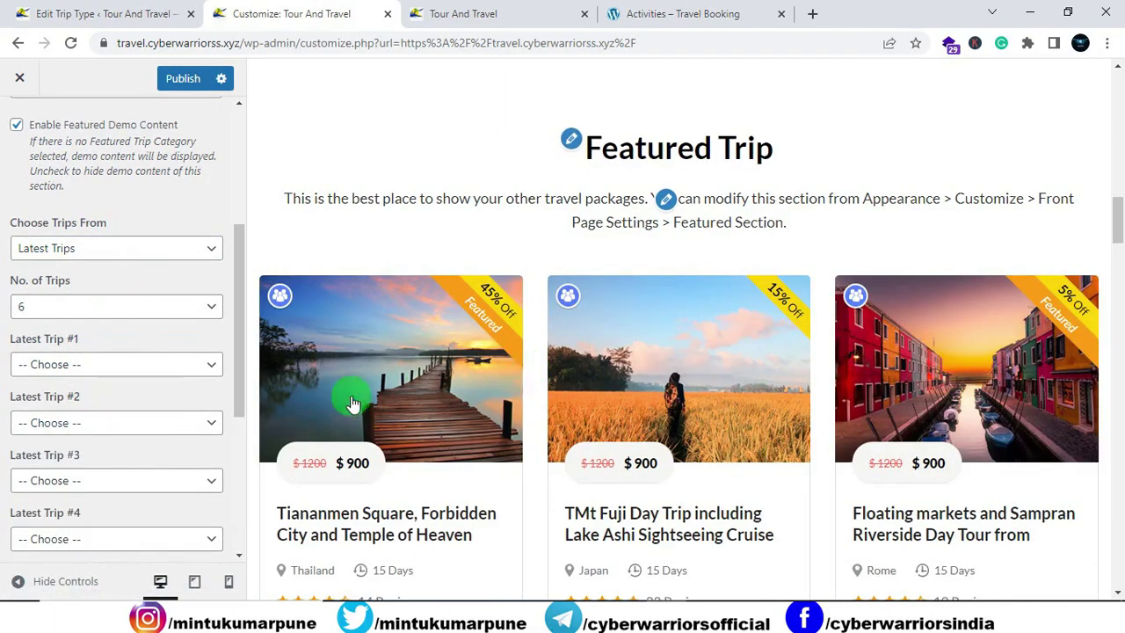
Step: Set Latest Trip #1 to Holiday Inn Express Hotel - 12 Days, #2 to Hot Air Ballon - 5 Days and #3 to Scuba Diving
left_click(72, 366)
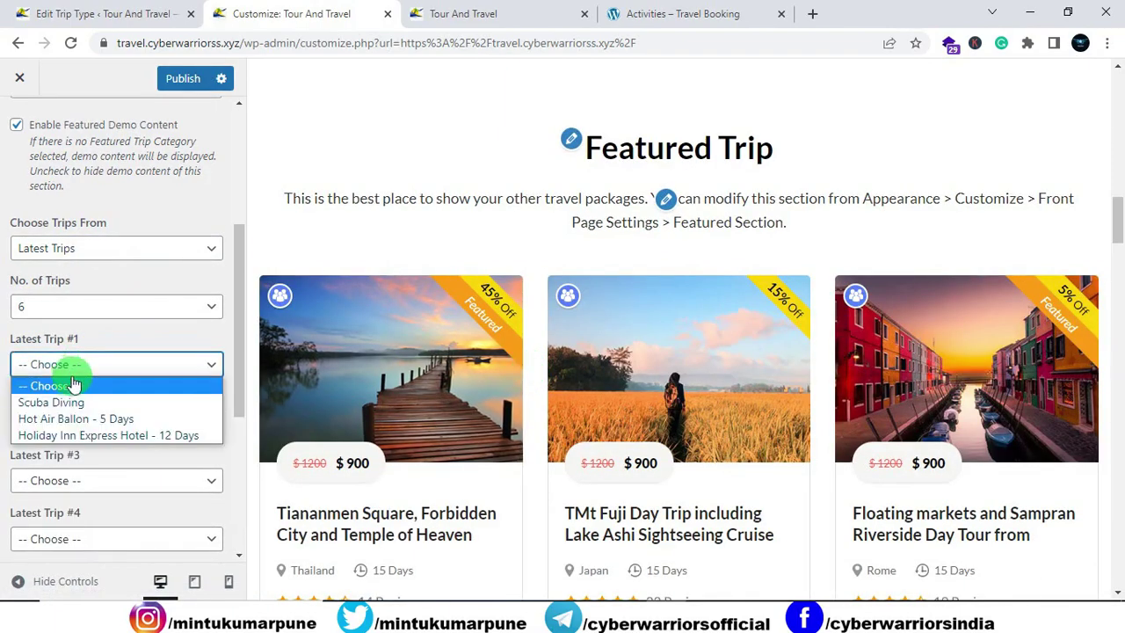
left_click(95, 434)
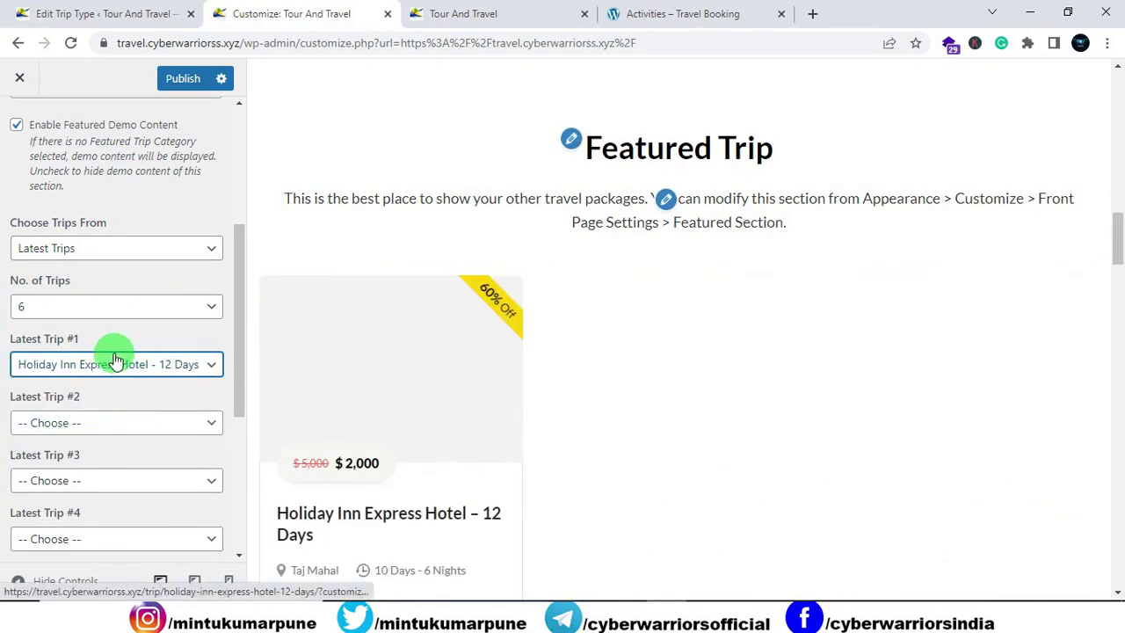
left_click(99, 423)
left_click(92, 482)
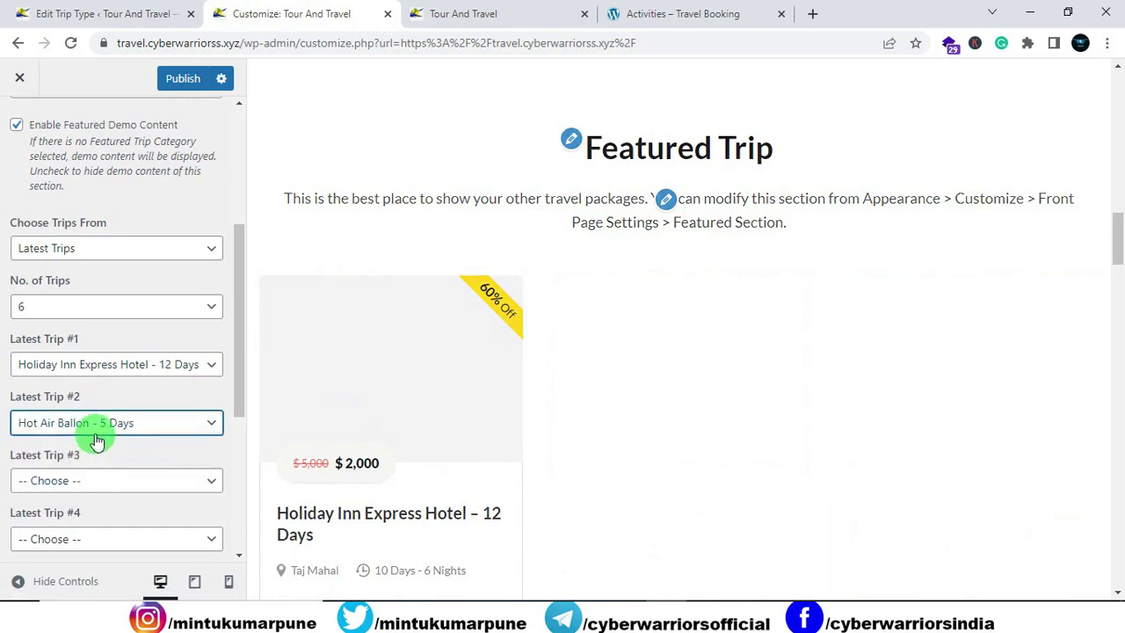
left_click(93, 479)
left_click(52, 519)
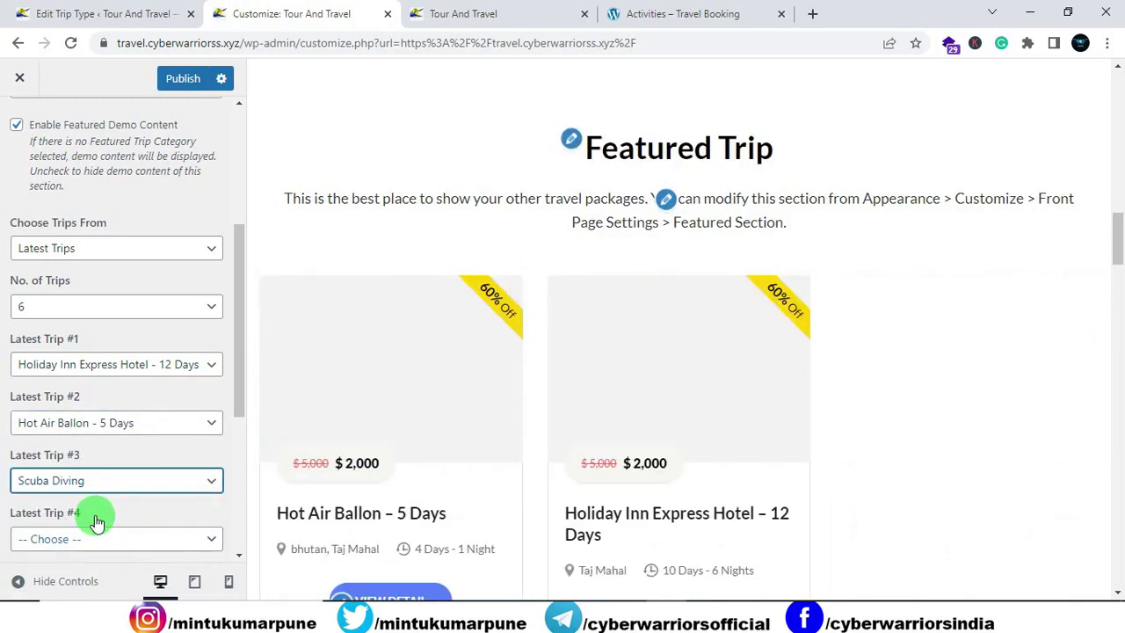
Step: Check the featured trips in the preview and publish the Customizer changes
scroll(456, 380, "down", 2)
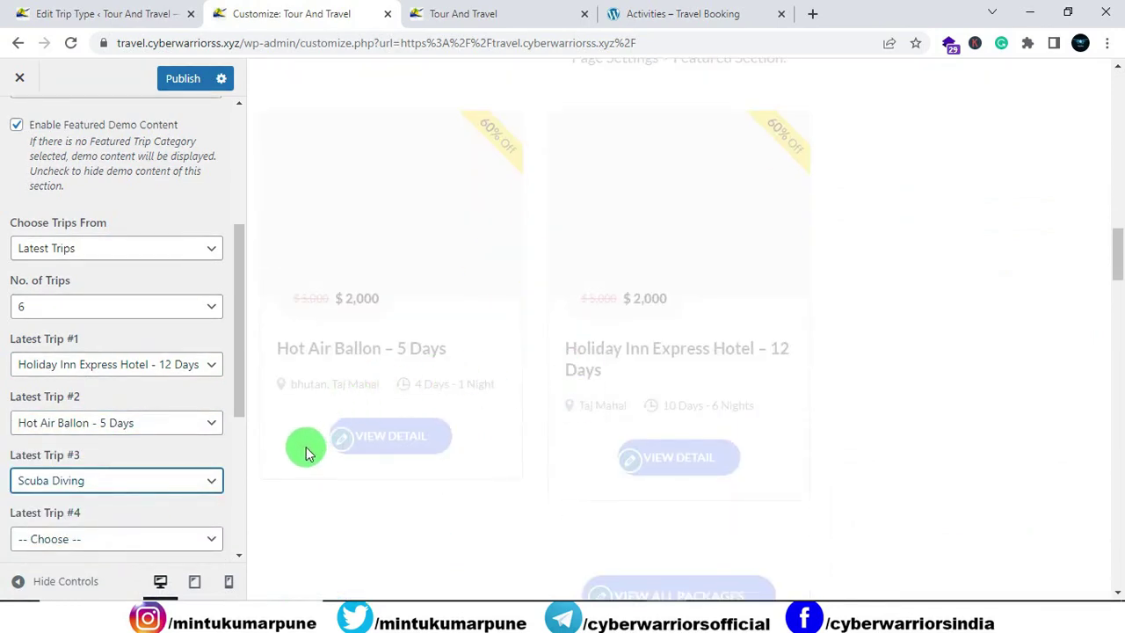
scroll(504, 395, "down", 3)
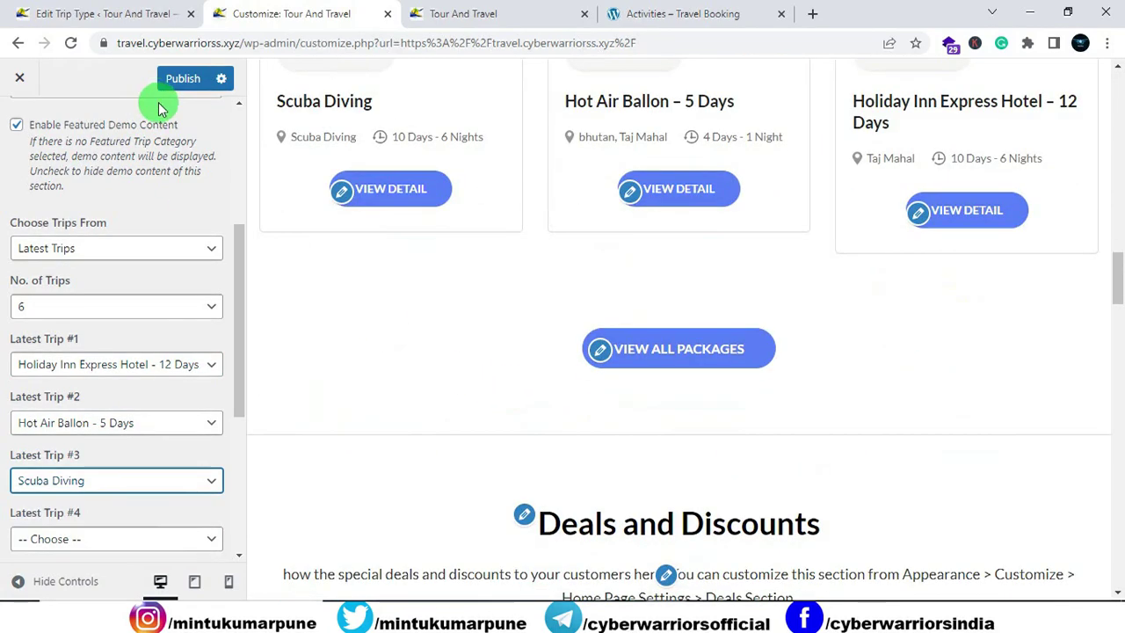
left_click(181, 79)
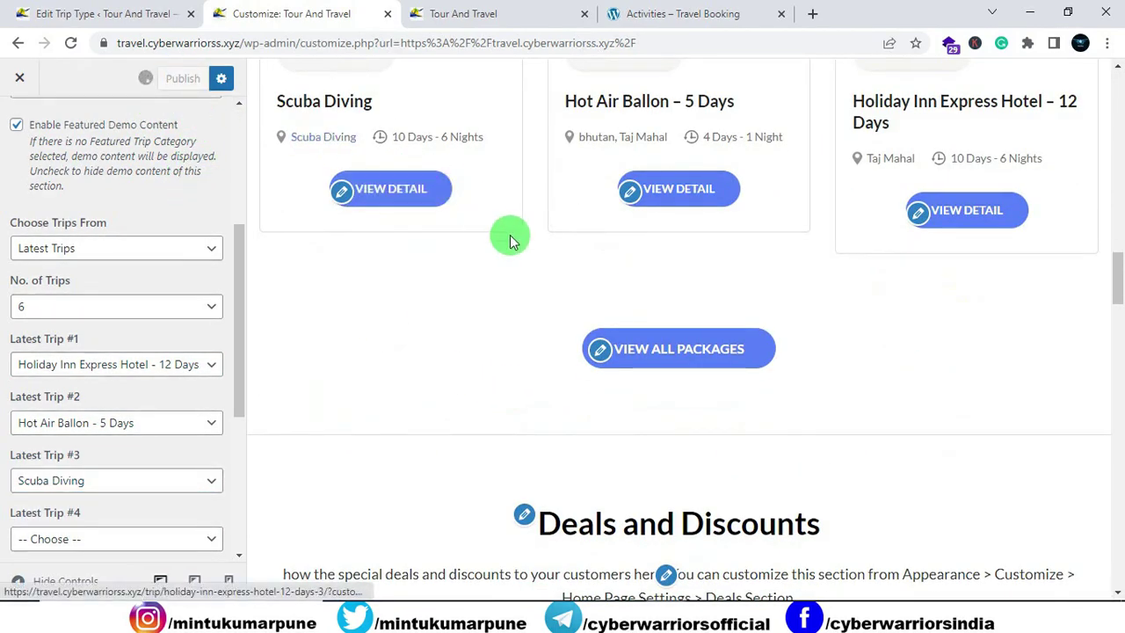
scroll(210, 326, "up", 3)
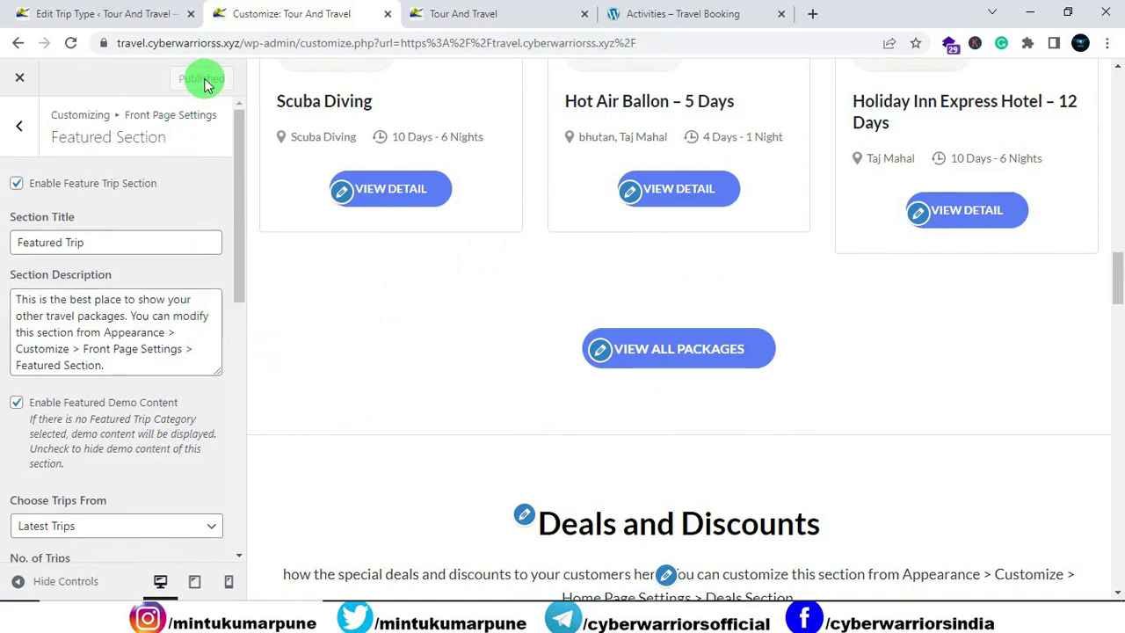
scroll(196, 158, "down", 1)
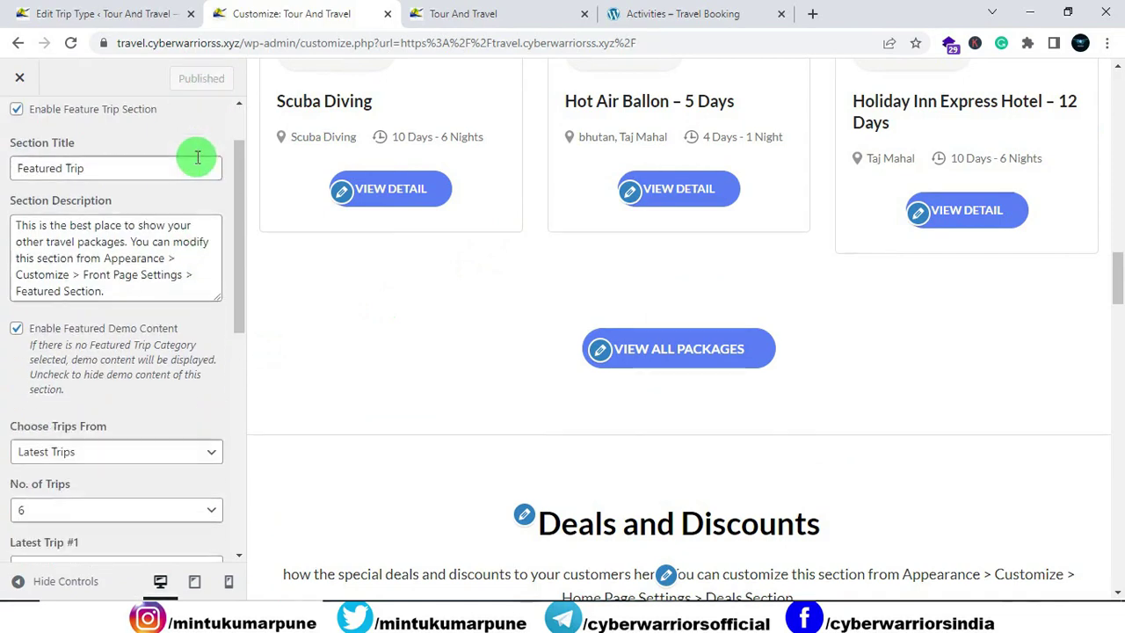
Step: Reload the live homepage and look over its Featured Trip and Deals and Discounts sections
left_click(446, 26)
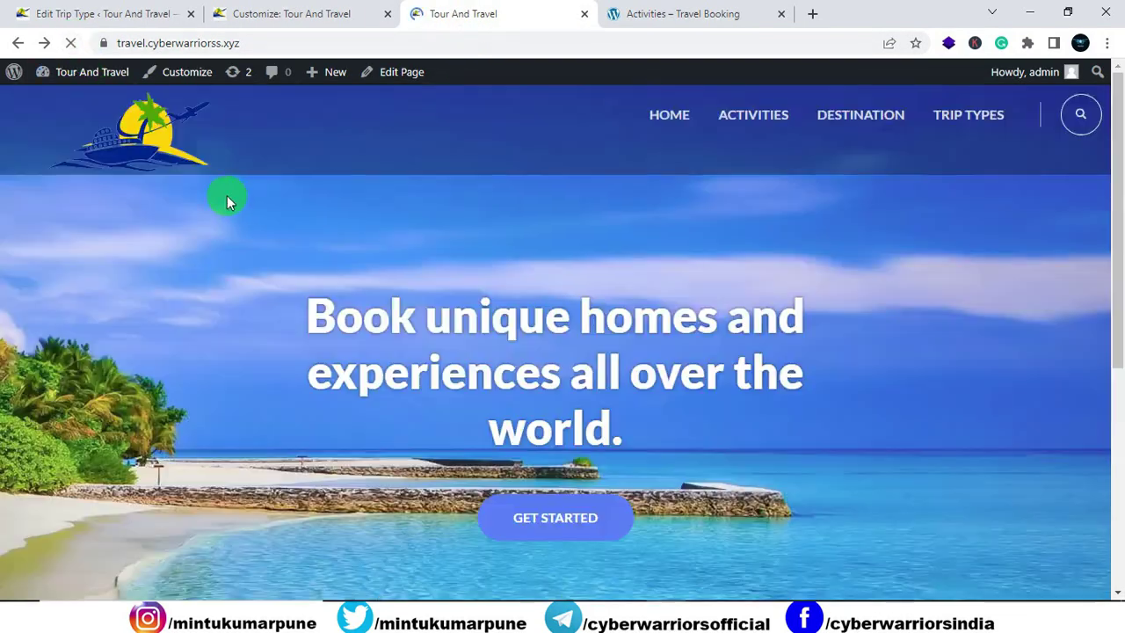
scroll(341, 277, "down", 3)
scroll(344, 281, "down", 1)
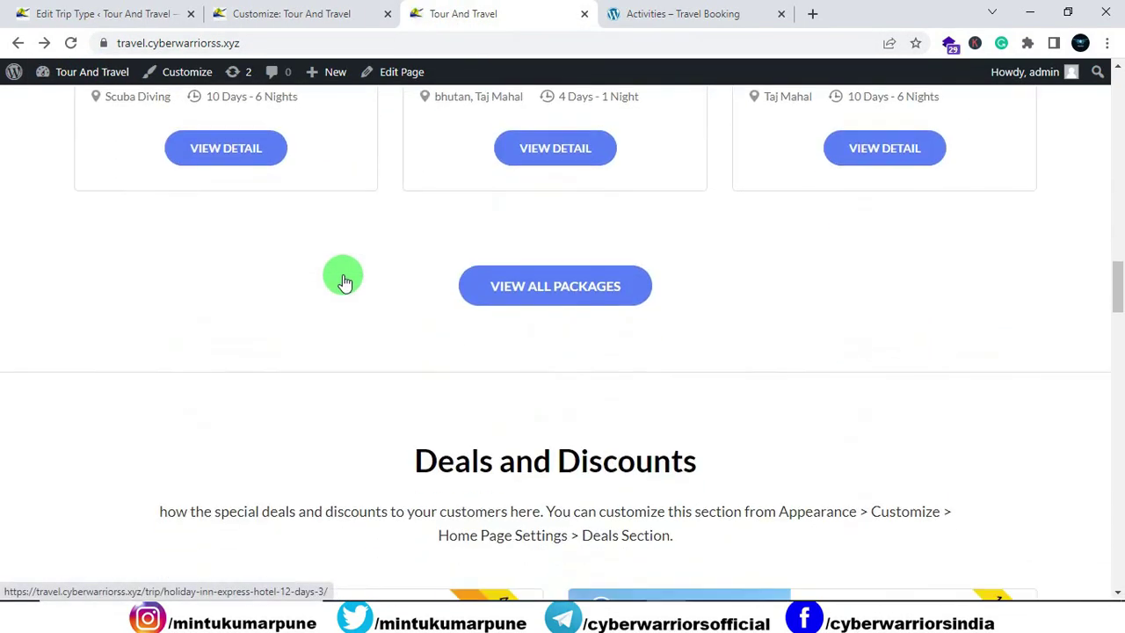
scroll(422, 311, "down", 6)
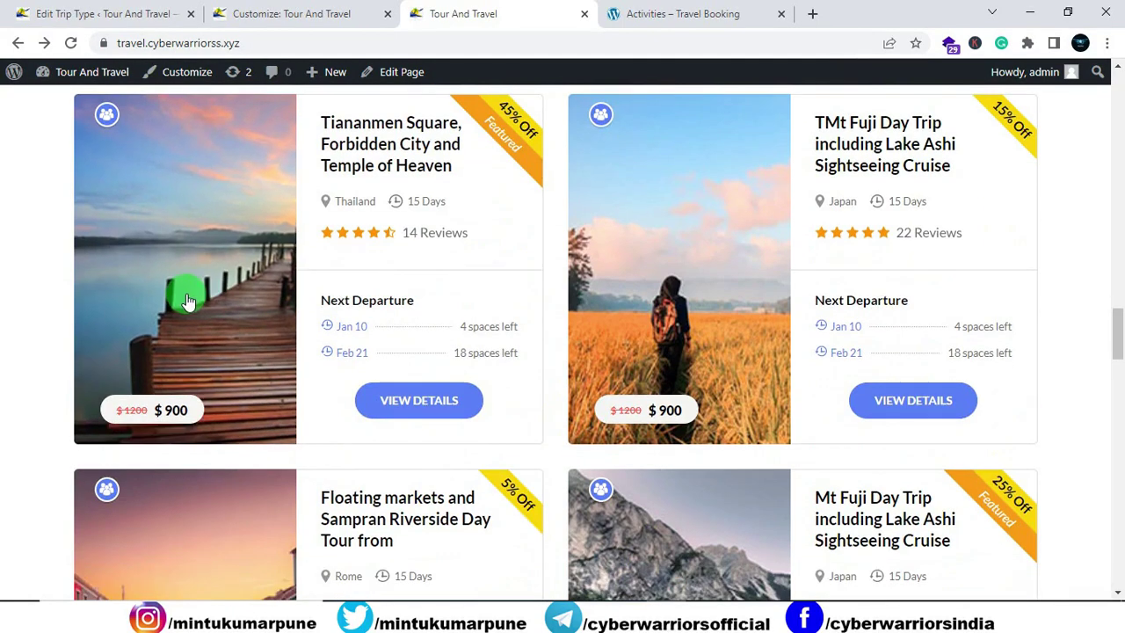
Step: Open the Scuba Diving trip's detail page from the live homepage, look through it and return to the homepage
left_click(189, 296)
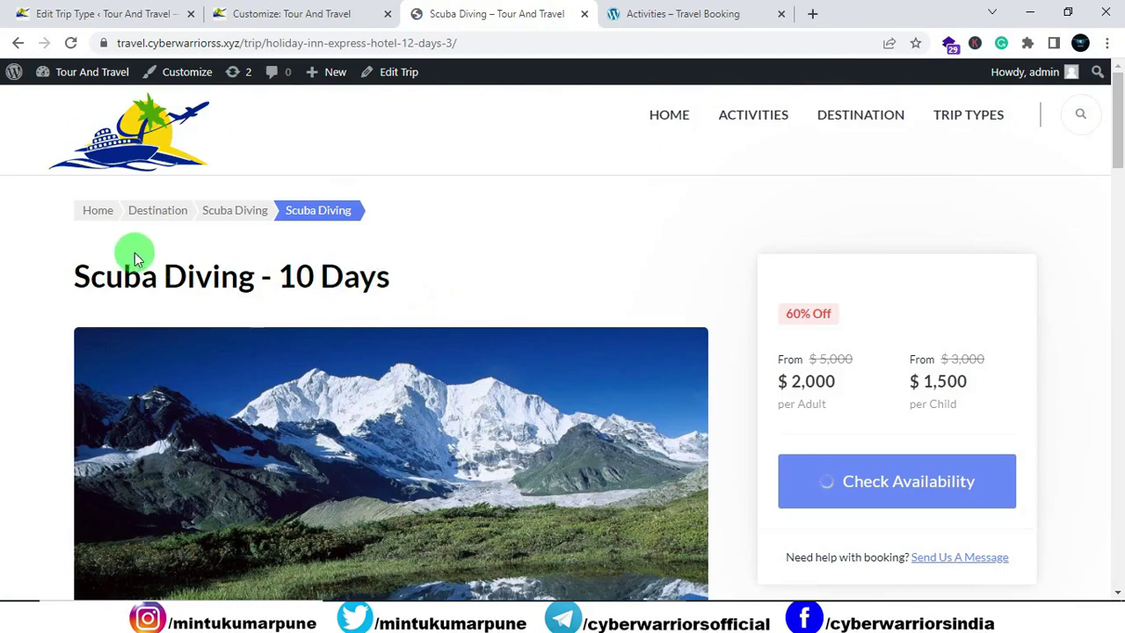
scroll(566, 253, "down", 10)
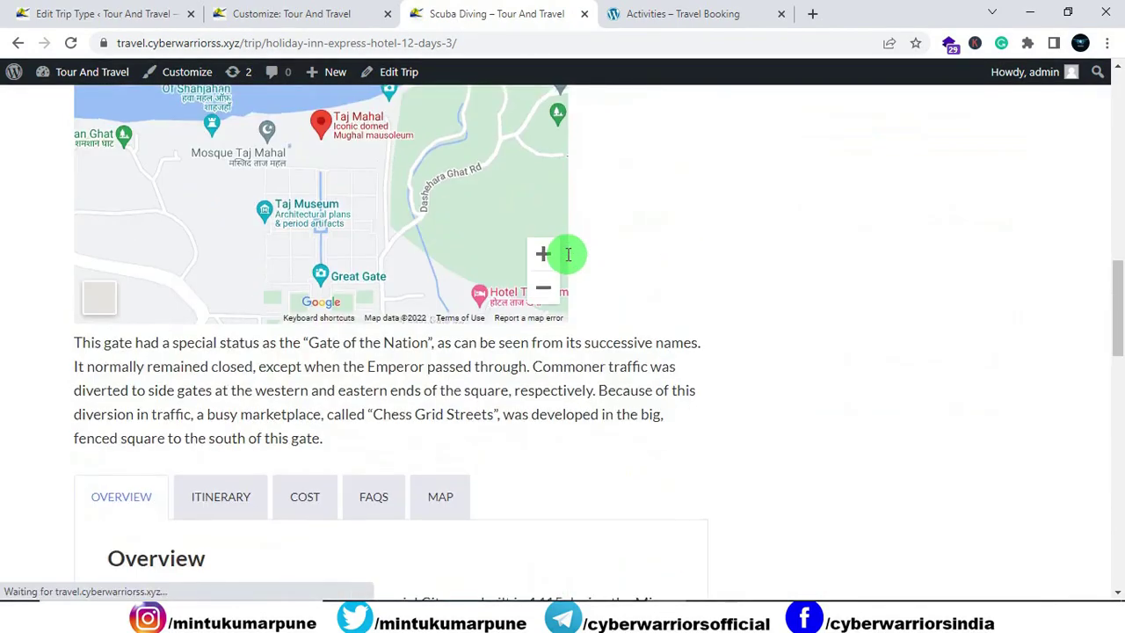
scroll(566, 253, "up", 10)
left_click(15, 43)
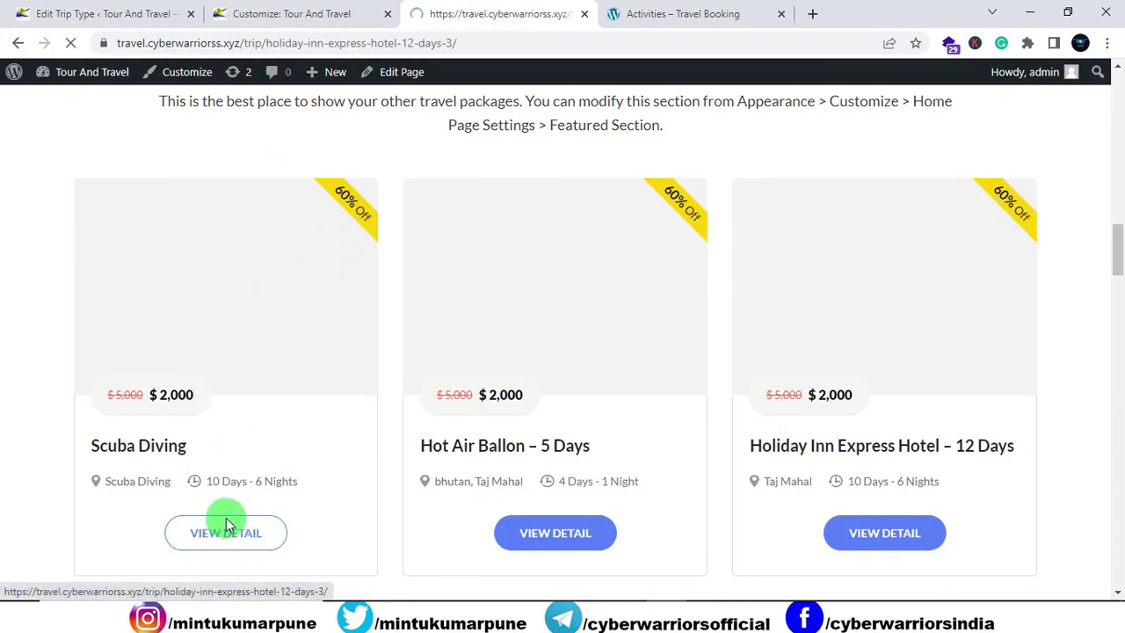
scroll(514, 363, "down", 5)
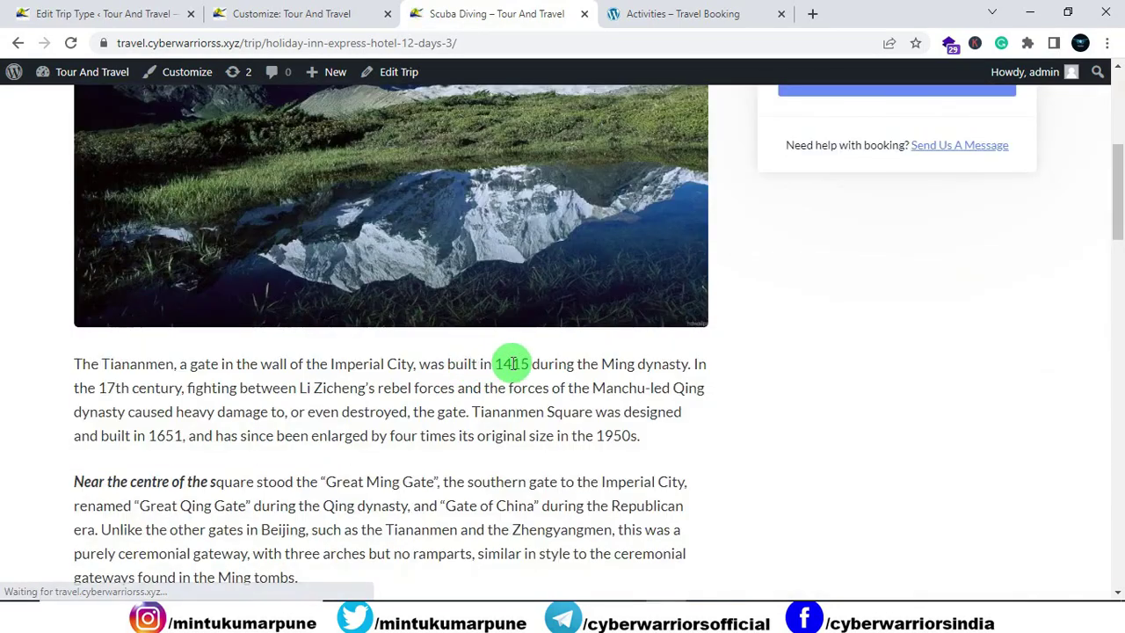
scroll(514, 363, "down", 5)
left_click(18, 43)
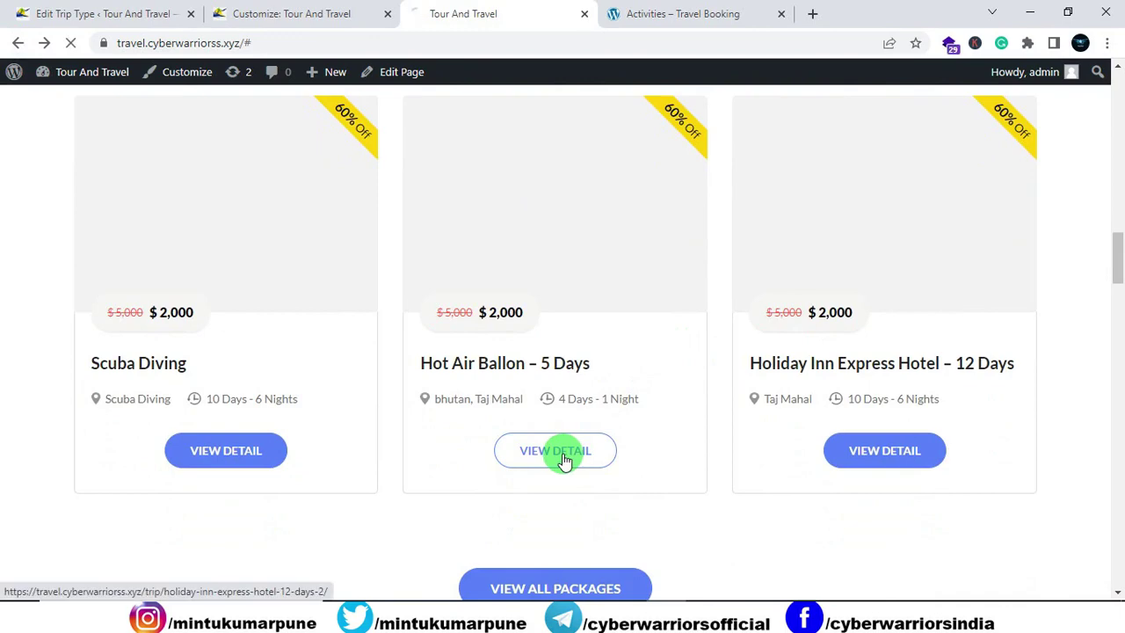
Step: View the Hot Air Ballon – 5 Days detail page from the Featured Trip section and return to the homepage's Popular Packages
left_click(563, 453)
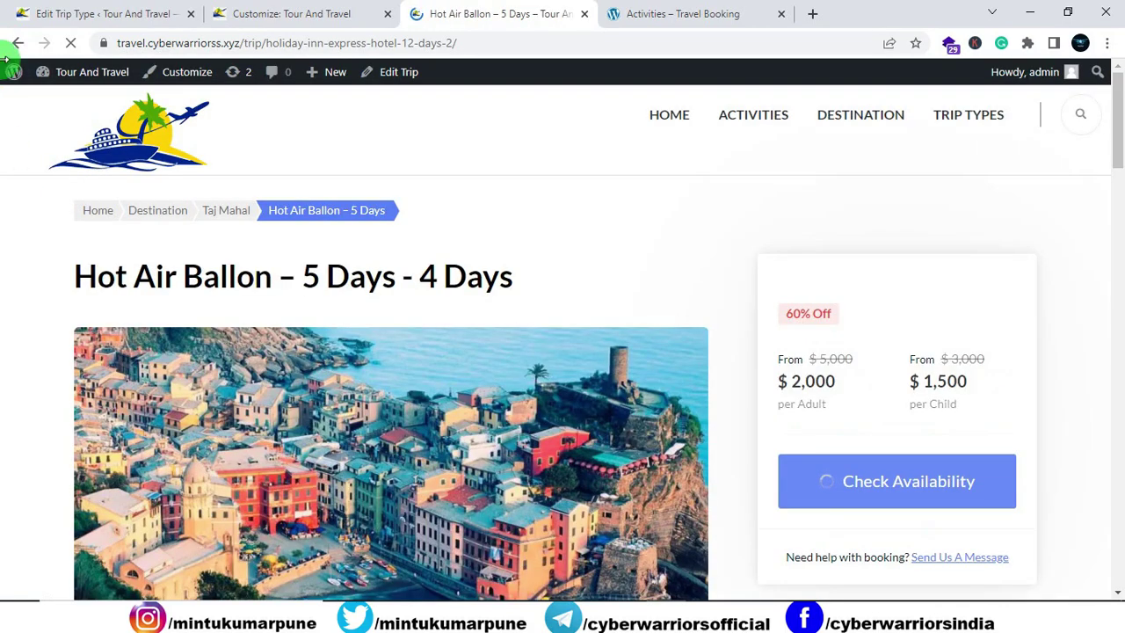
left_click(17, 43)
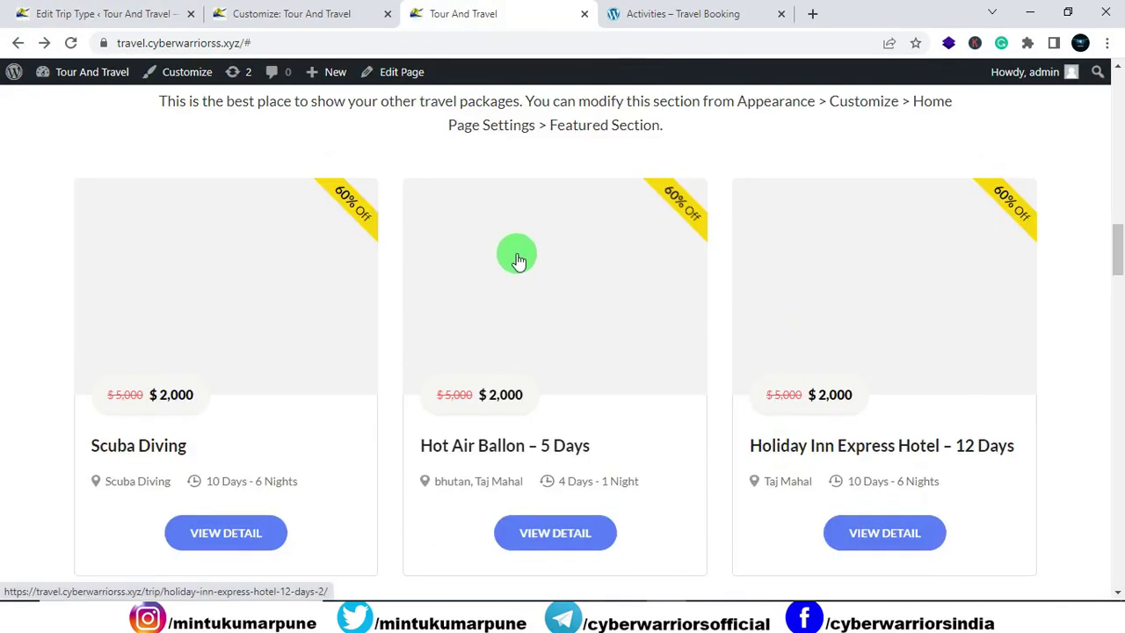
scroll(544, 292, "up", 5)
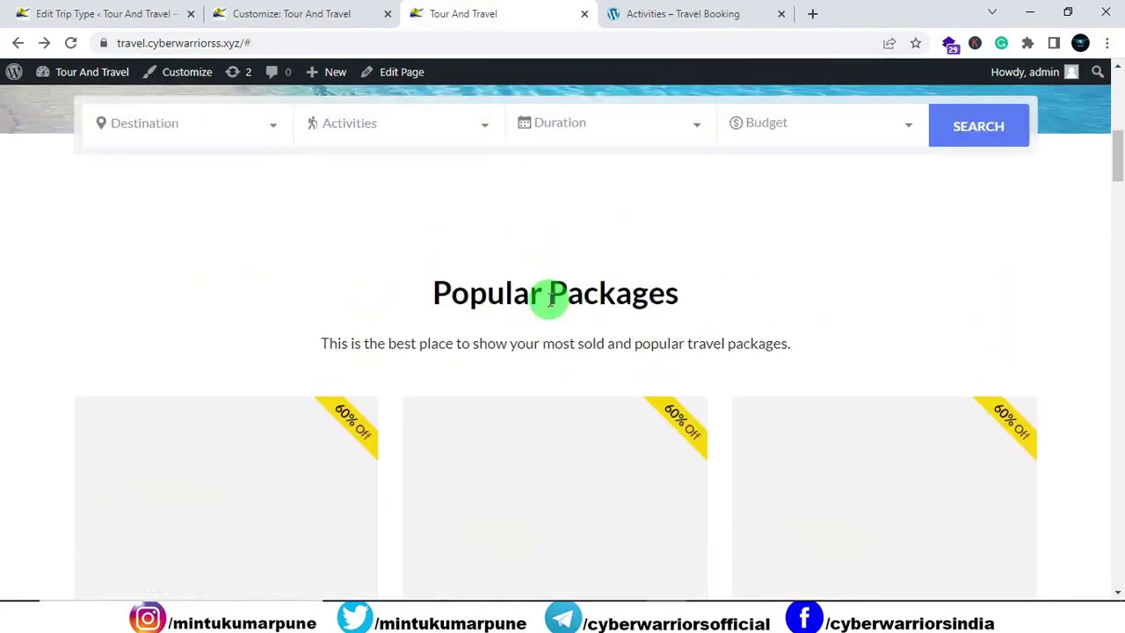
Step: Look over the live homepage from Popular Packages down to the Deals and Discounts section
scroll(580, 380, "down", 8)
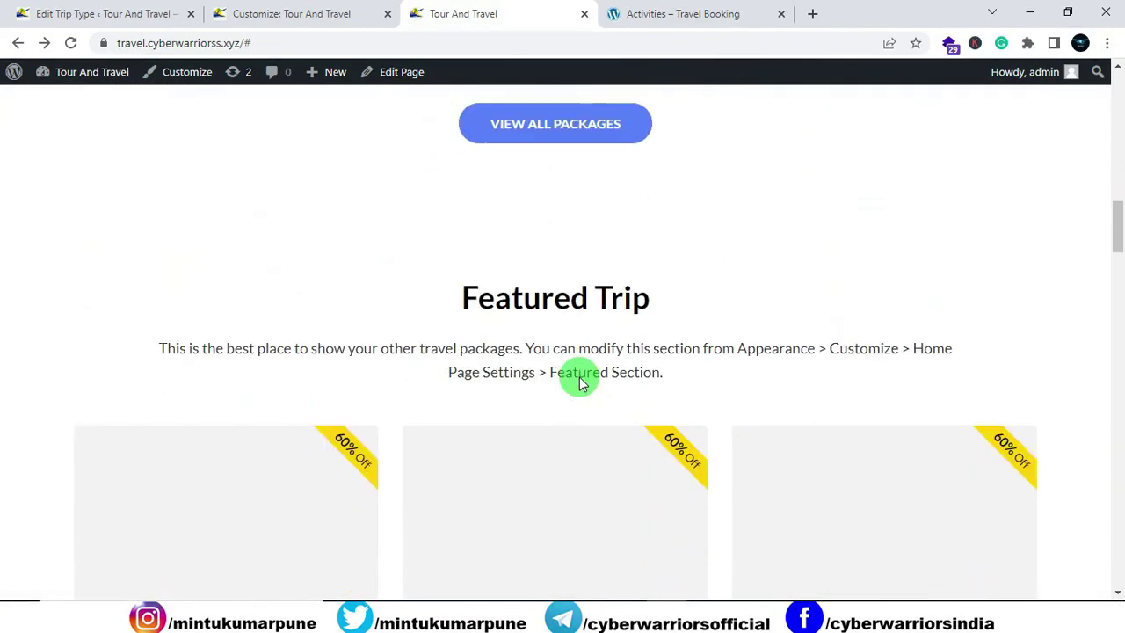
scroll(579, 380, "down", 8)
scroll(579, 380, "down", 2)
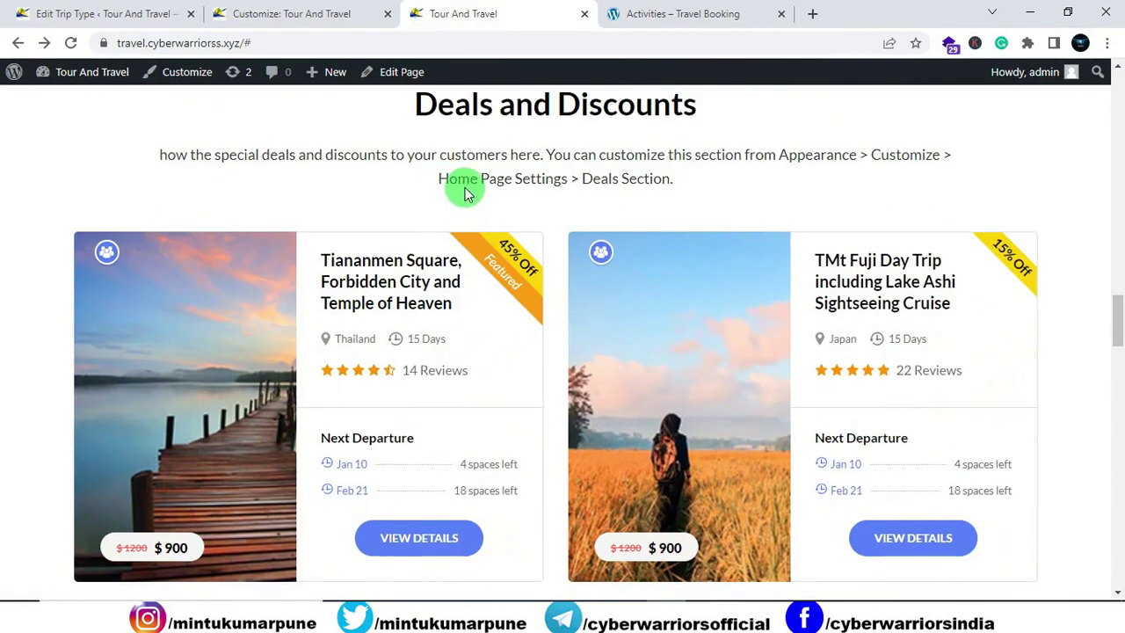
Step: Open the Deals Section of the Customizer's Front Page Settings and examine its deal post options and preview
left_click(284, 16)
scroll(37, 155, "up", 2)
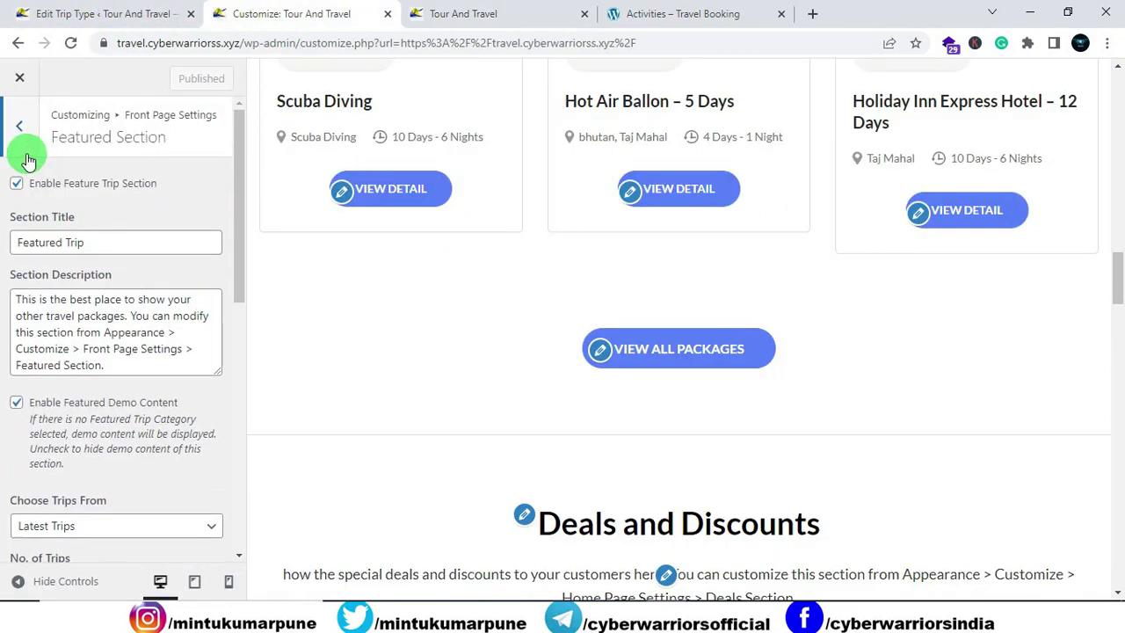
left_click(25, 154)
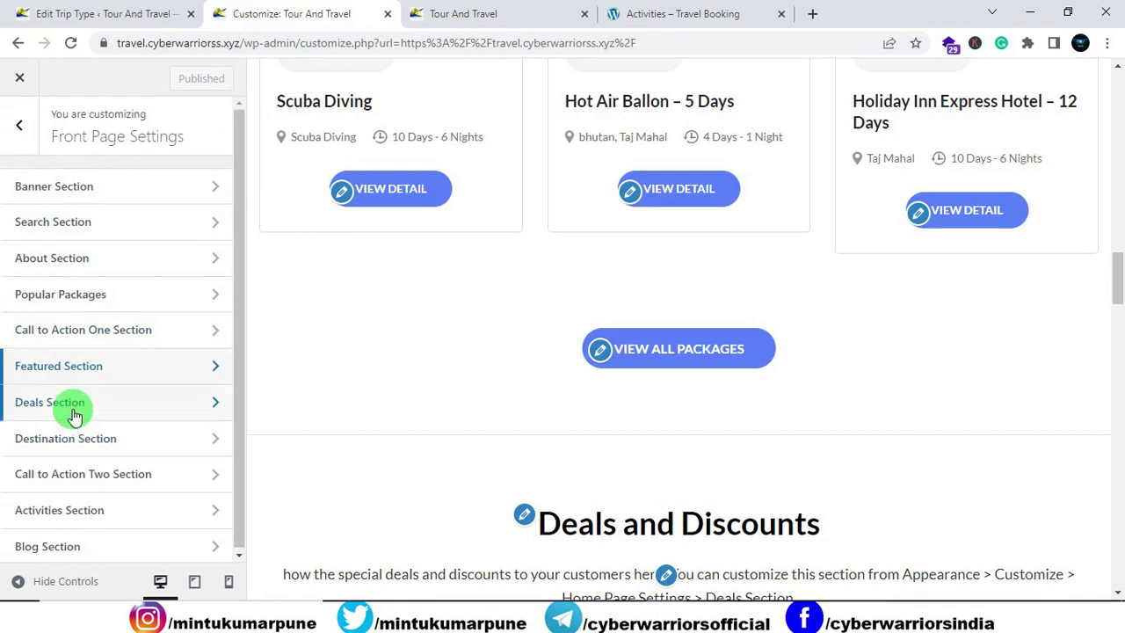
left_click(75, 415)
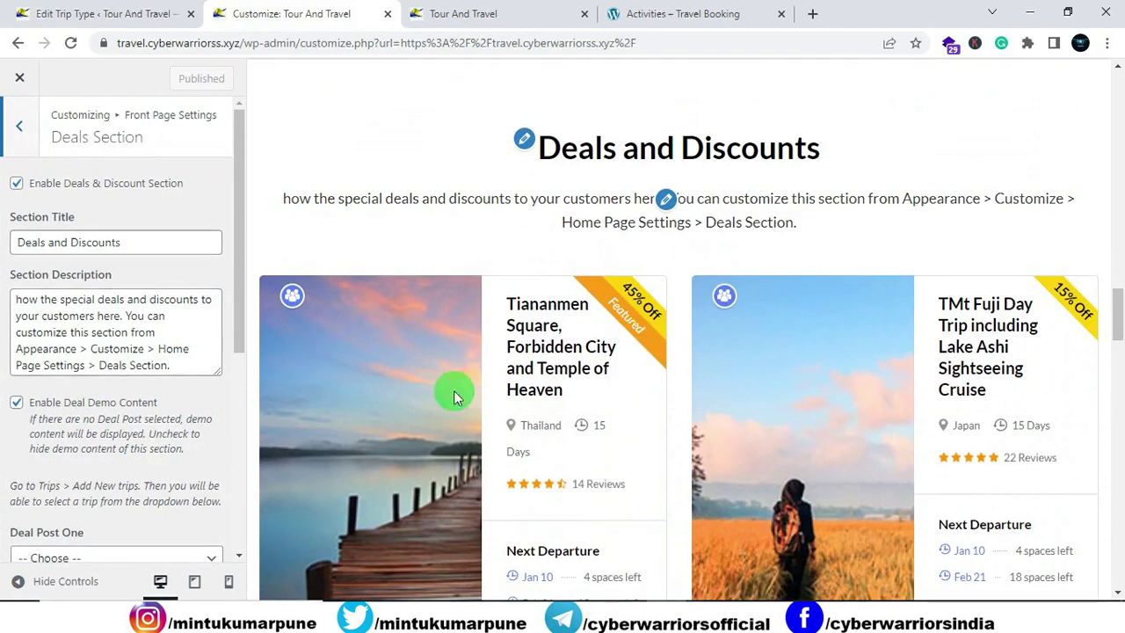
scroll(144, 439, "down", 5)
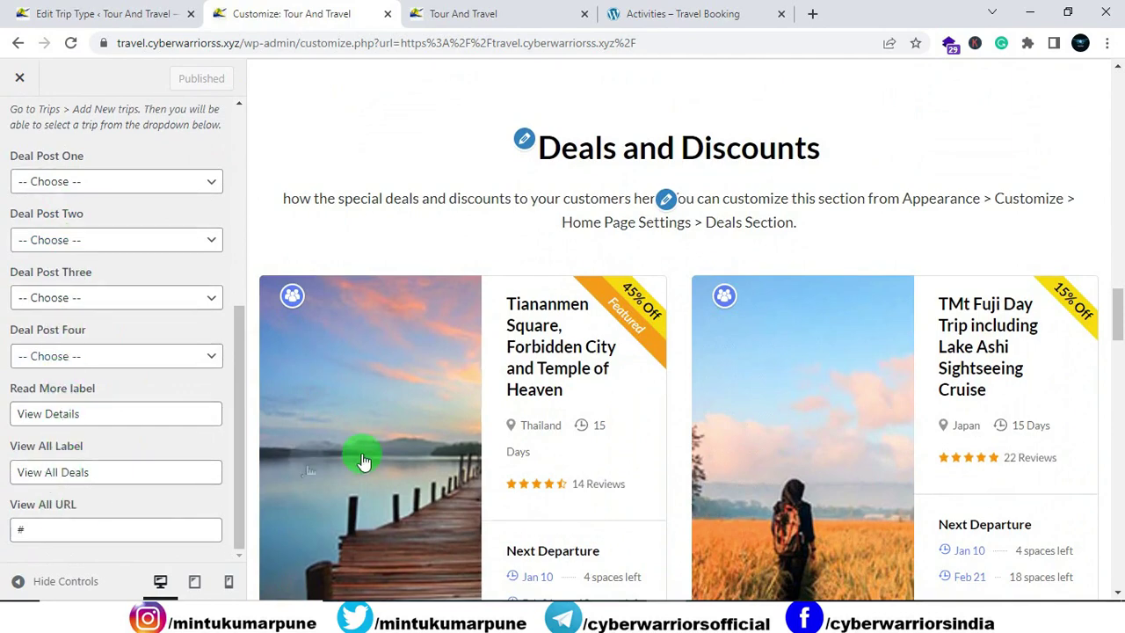
scroll(477, 390, "down", 2)
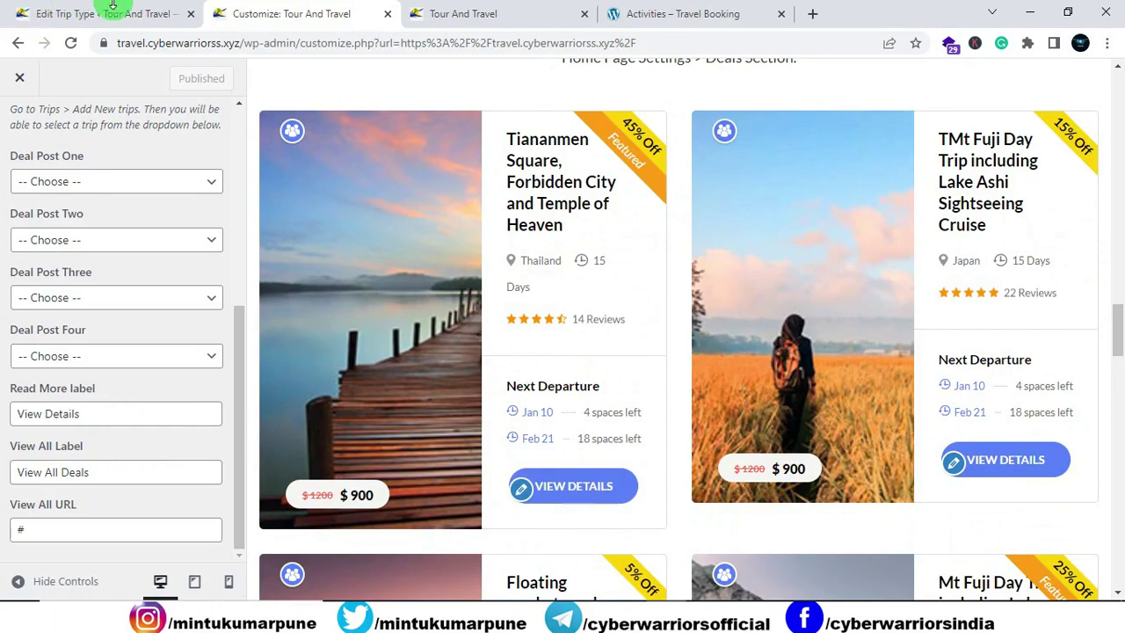
Step: View the remaining deals and the Popular Destinations section on the live homepage
left_click(492, 13)
scroll(564, 256, "down", 5)
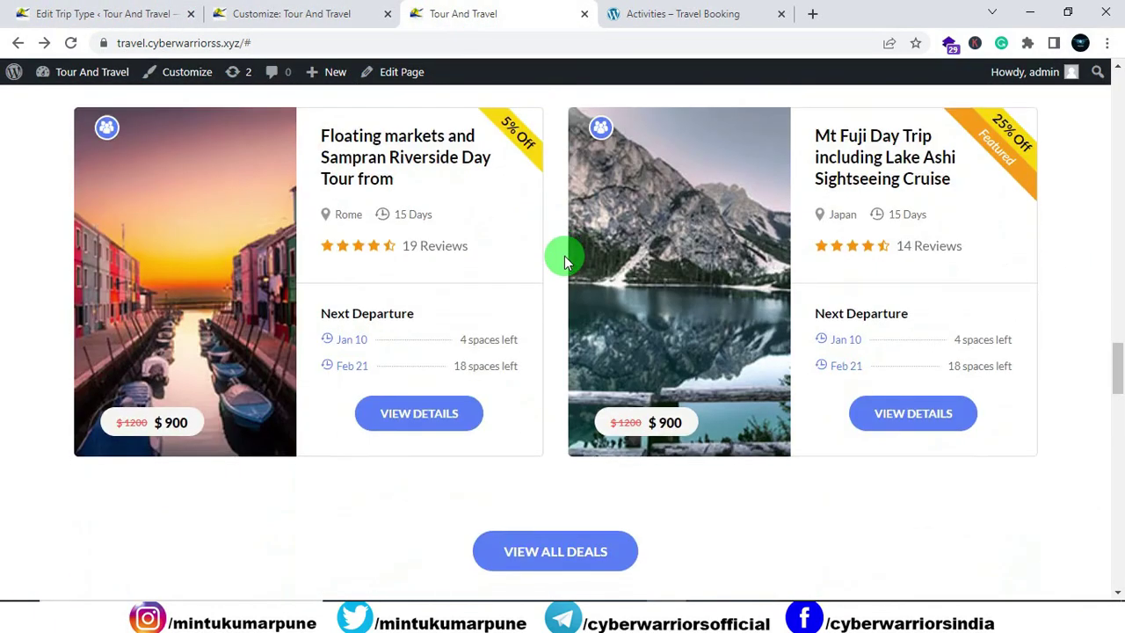
scroll(563, 256, "down", 6)
scroll(439, 343, "down", 2)
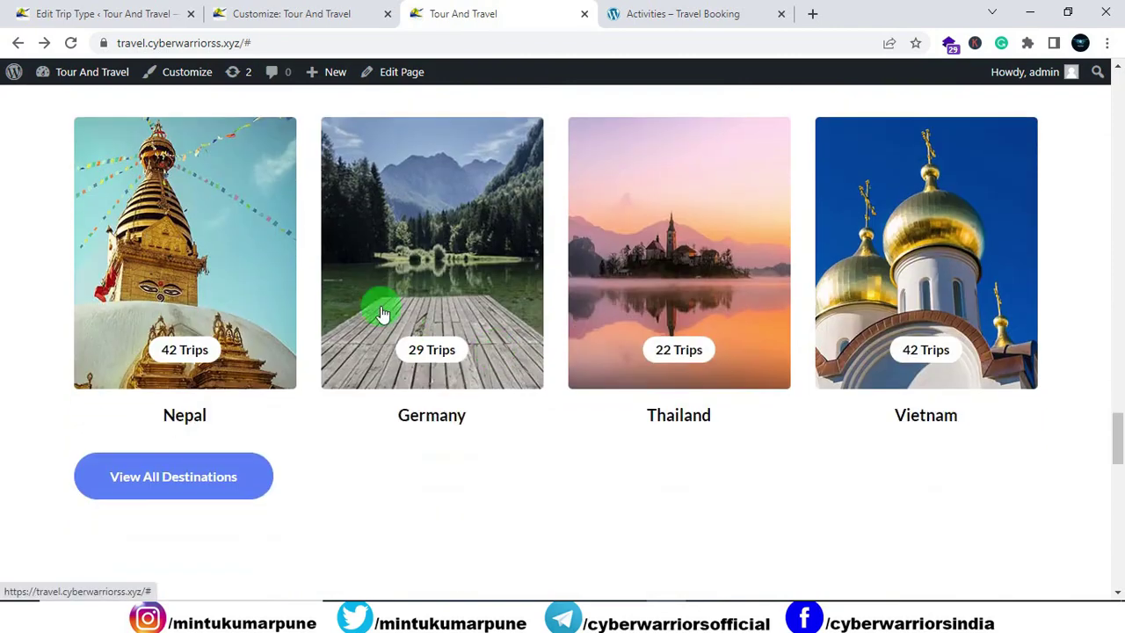
Step: Open the Customizer's Destination Section settings and examine its destination choices and the Popular Destinations preview
left_click(280, 16)
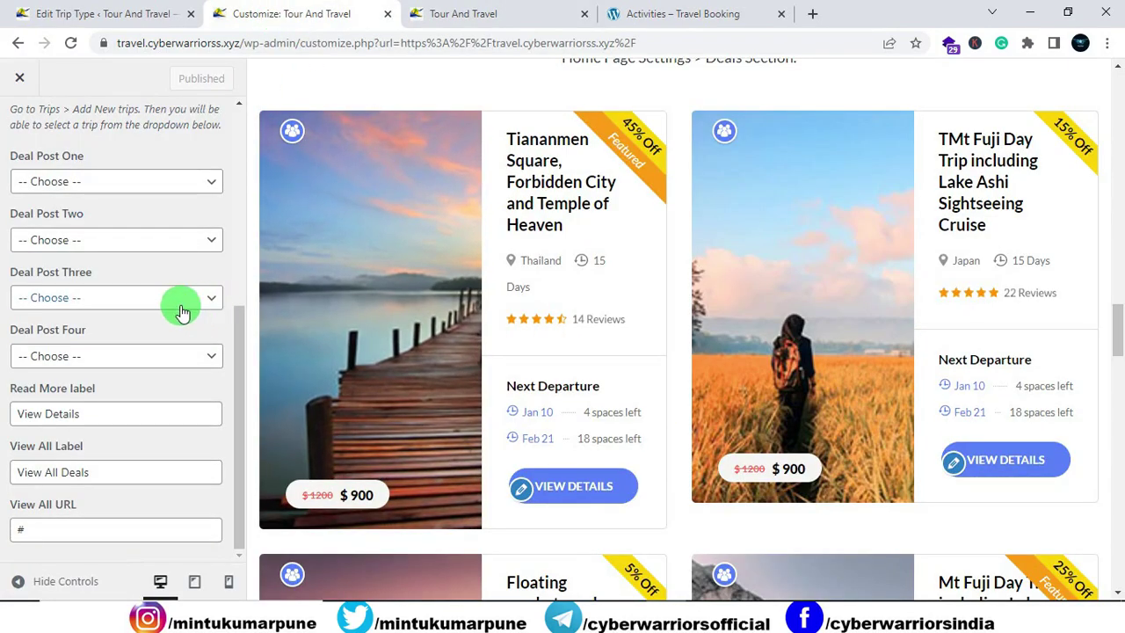
scroll(112, 284, "up", 5)
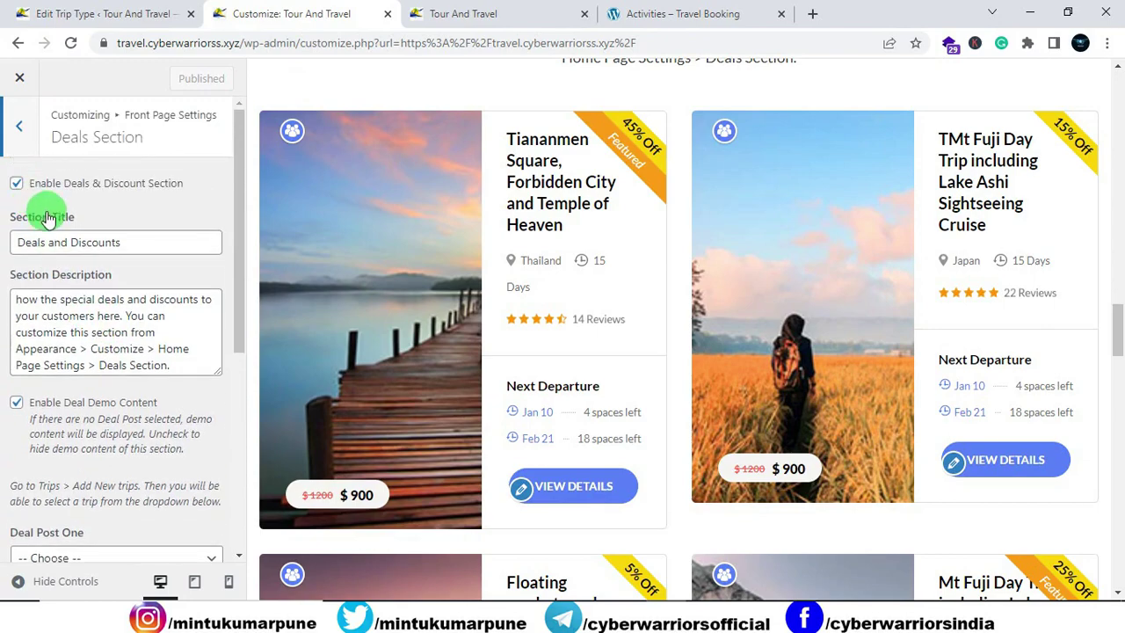
left_click(20, 129)
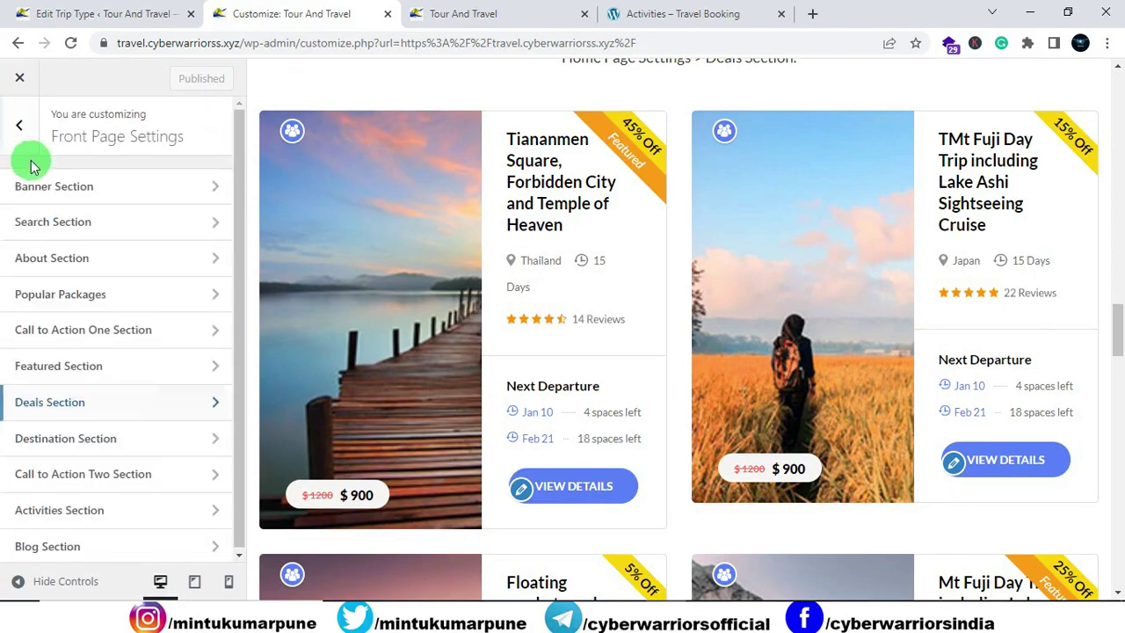
left_click(67, 439)
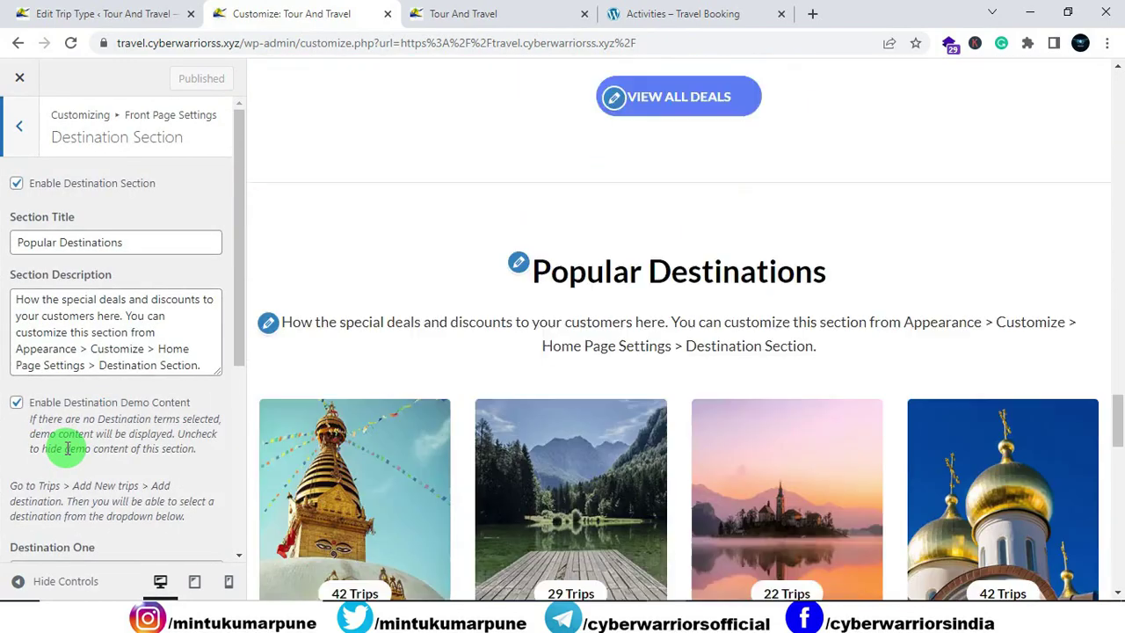
scroll(162, 386, "down", 4)
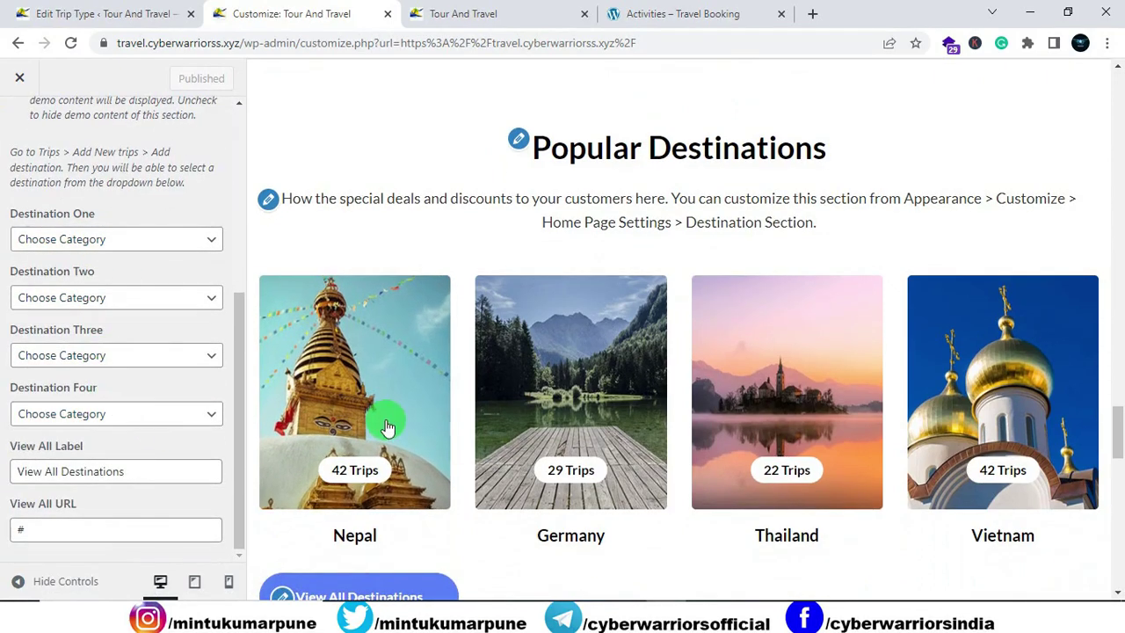
scroll(808, 439, "down", 1)
scroll(804, 430, "down", 2)
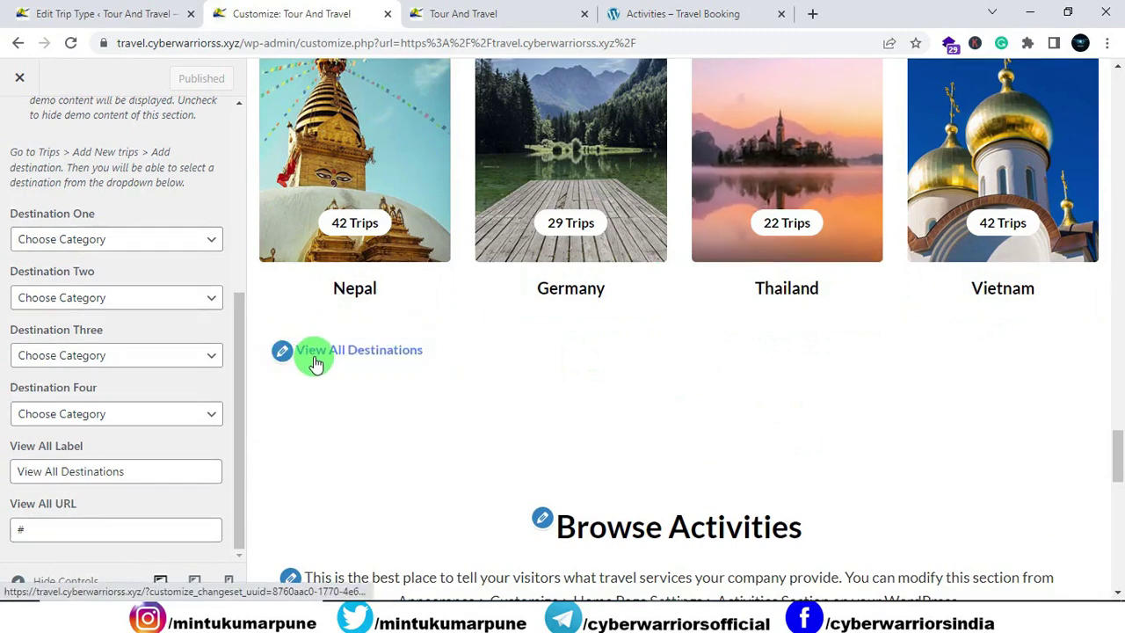
scroll(298, 369, "down", 1)
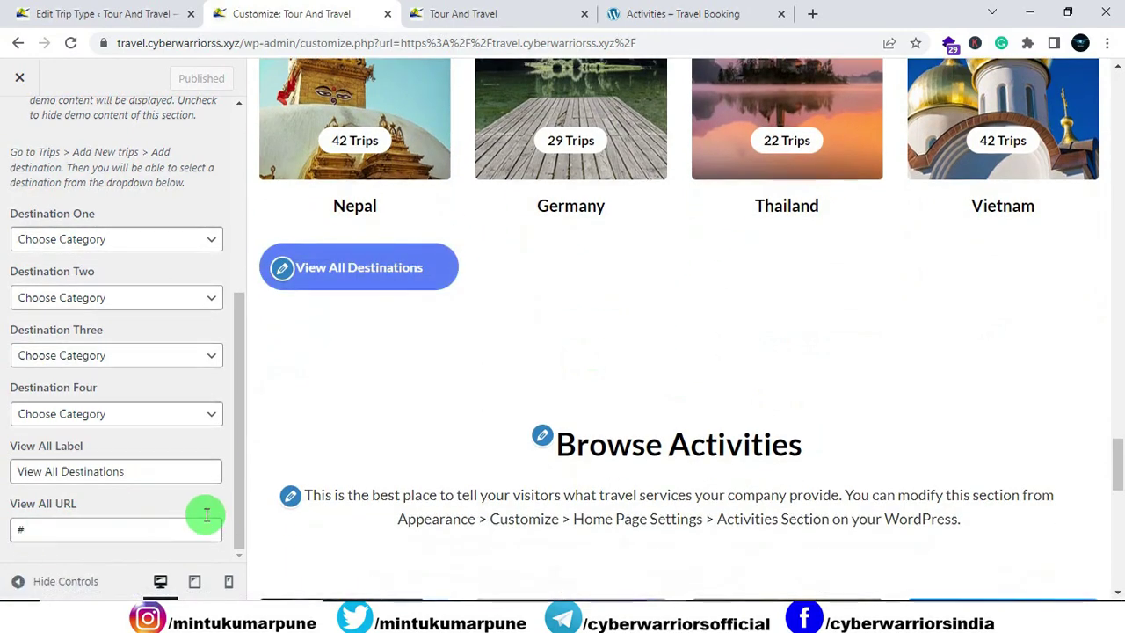
Step: Look through the Browse Activities section in the Customizer preview and return to Popular Destinations
scroll(688, 400, "down", 2)
scroll(685, 395, "down", 7)
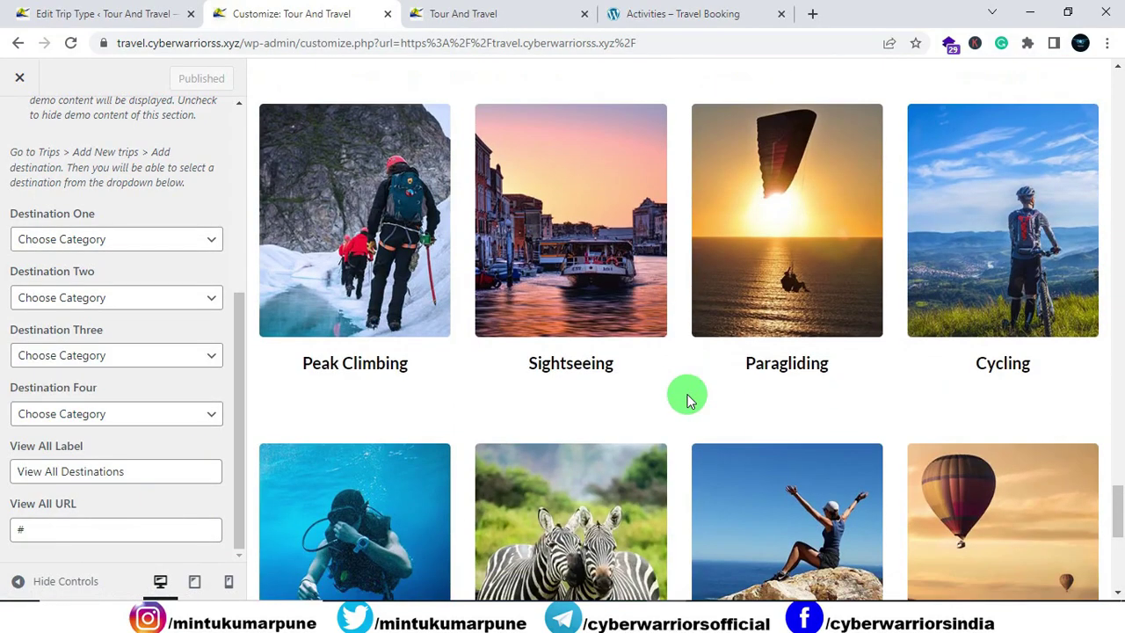
scroll(566, 268, "up", 5)
scroll(567, 268, "up", 1)
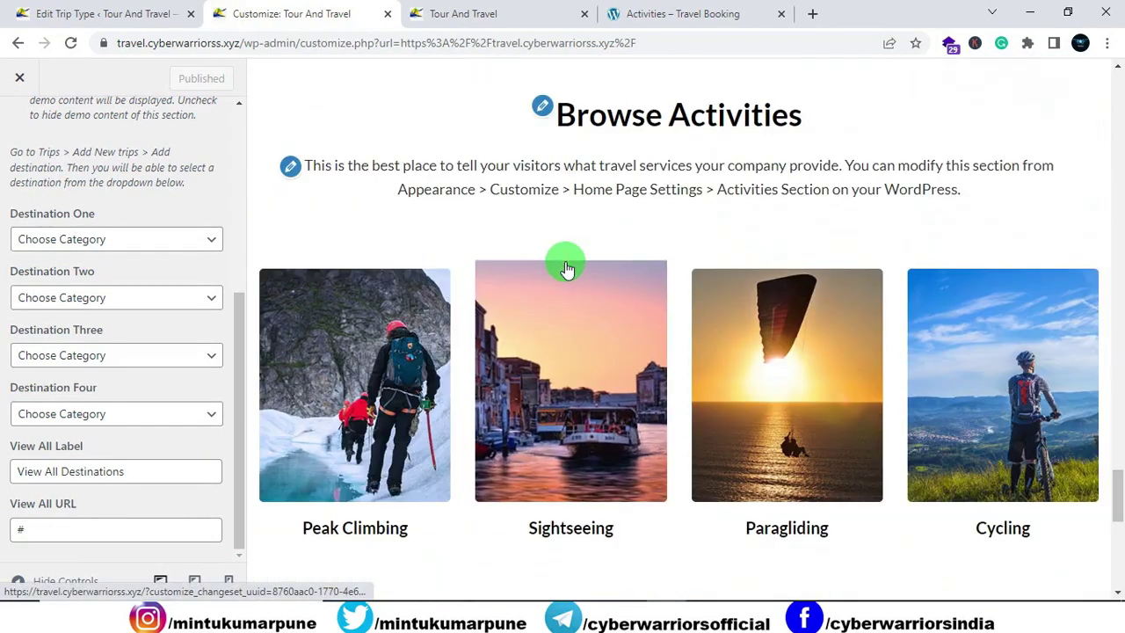
scroll(480, 238, "up", 5)
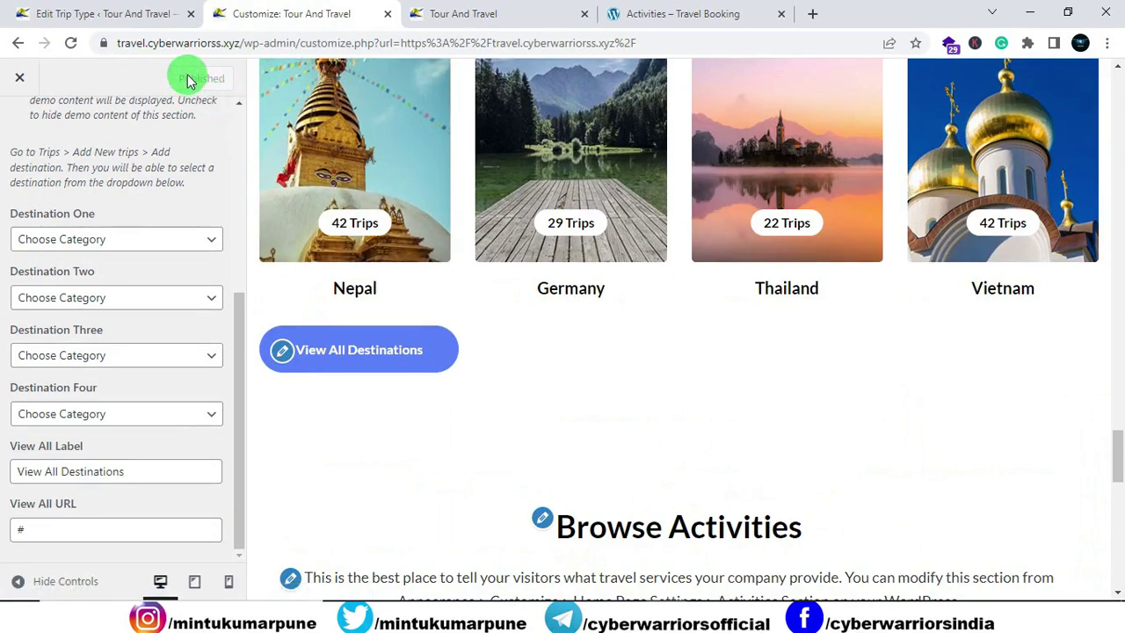
Step: Return to the live homepage and examine the Activities and Destination choices in the trip search bar
left_click(477, 12)
scroll(512, 132, "up", 10)
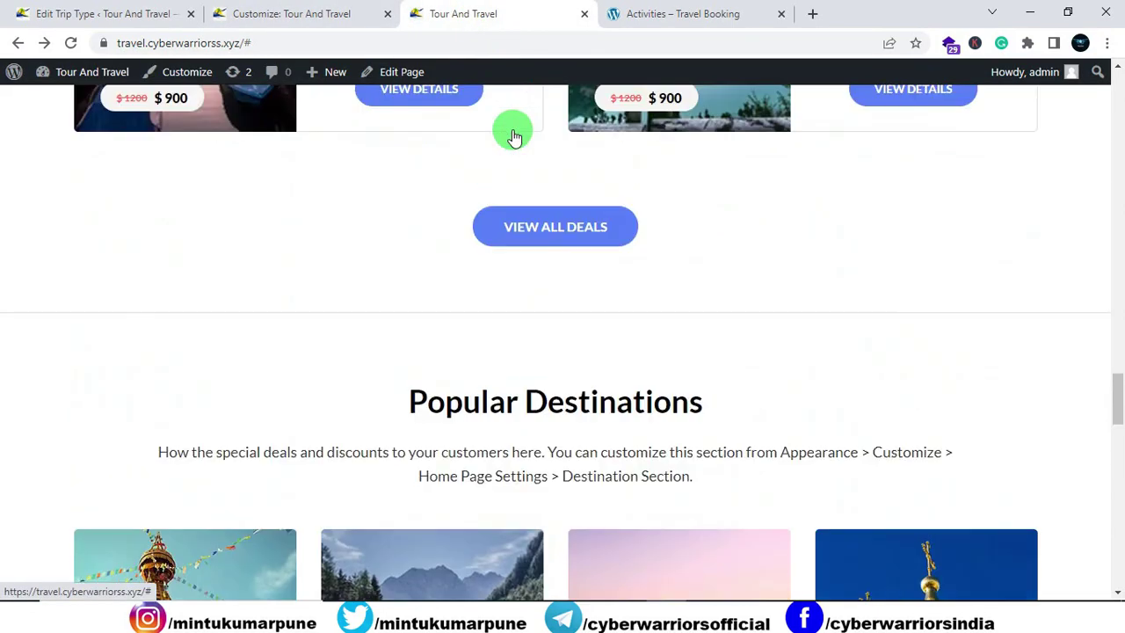
scroll(514, 134, "up", 10)
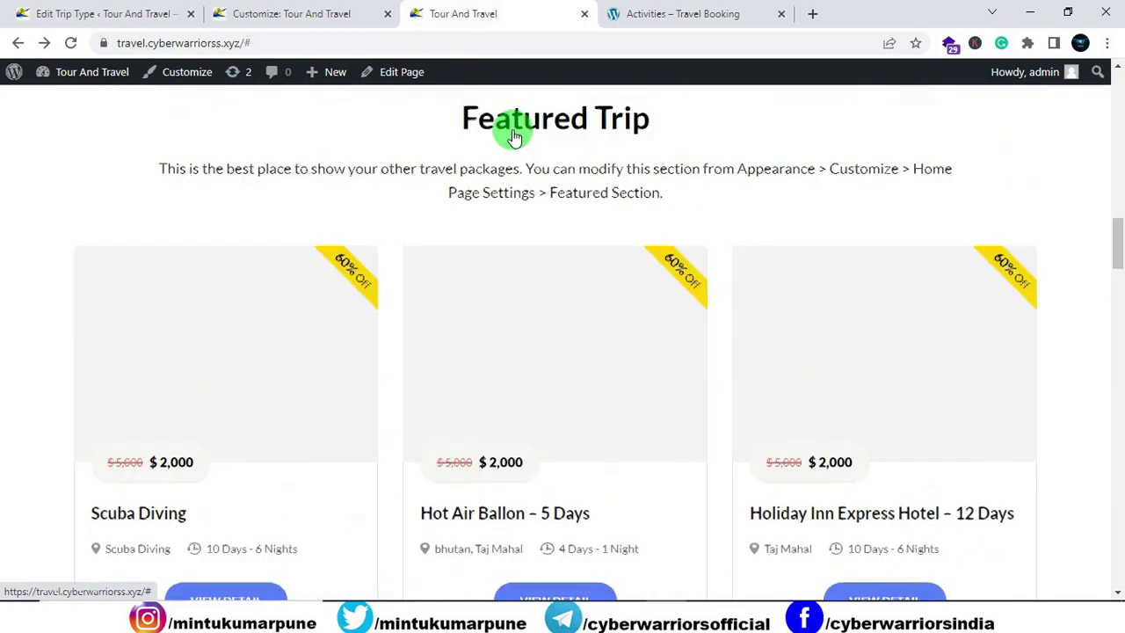
scroll(514, 136, "down", 3)
scroll(513, 132, "up", 6)
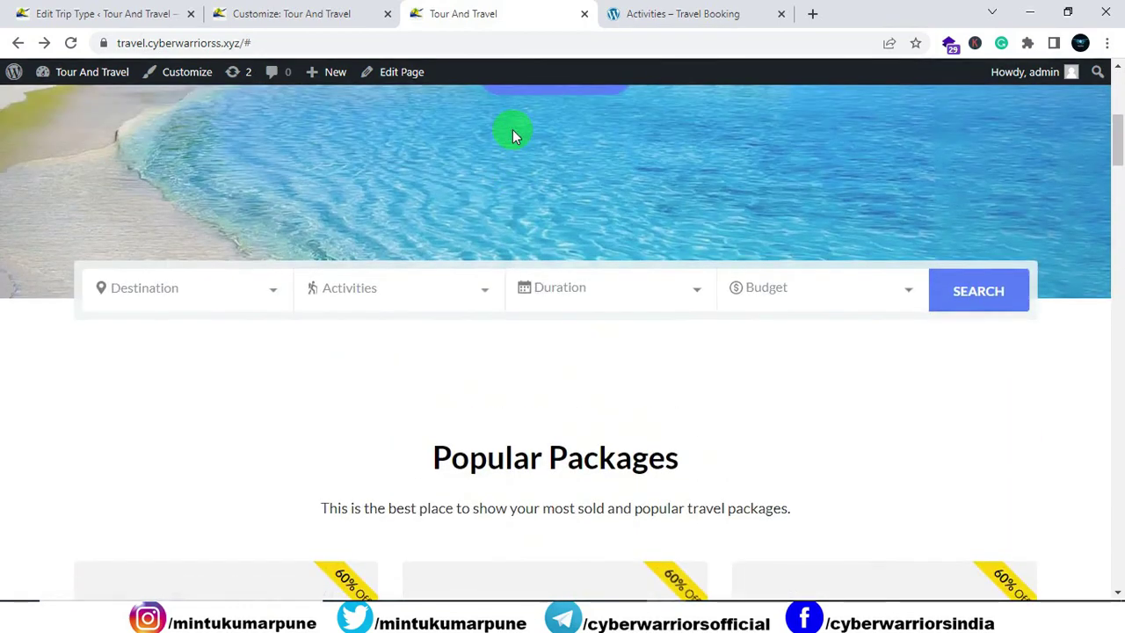
left_click(439, 307)
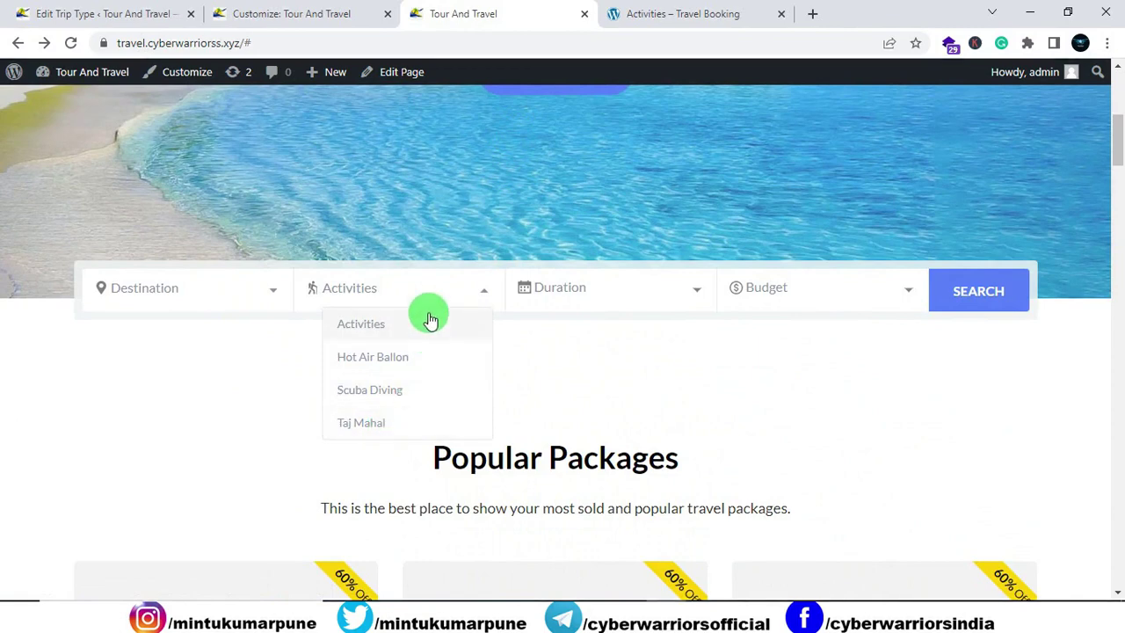
left_click(250, 296)
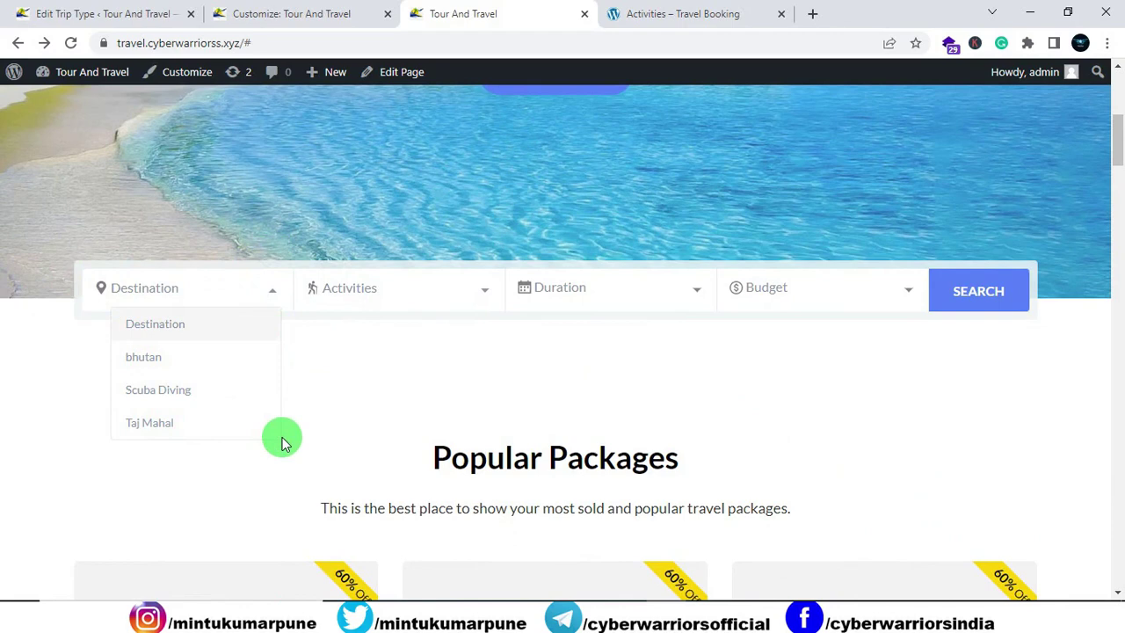
left_click(484, 295)
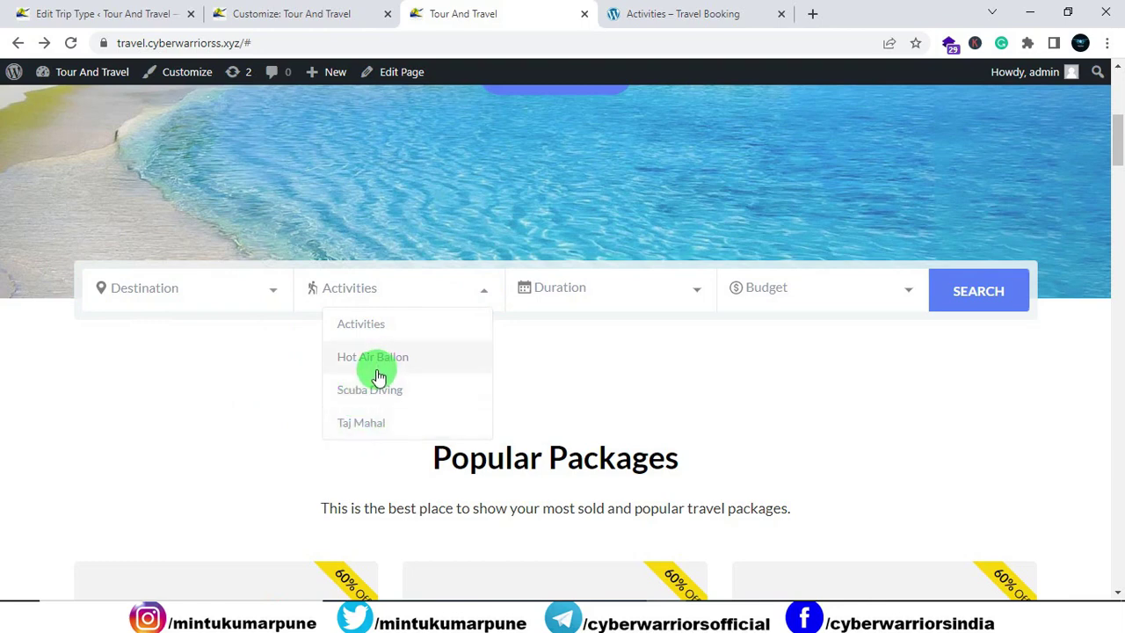
left_click(256, 299)
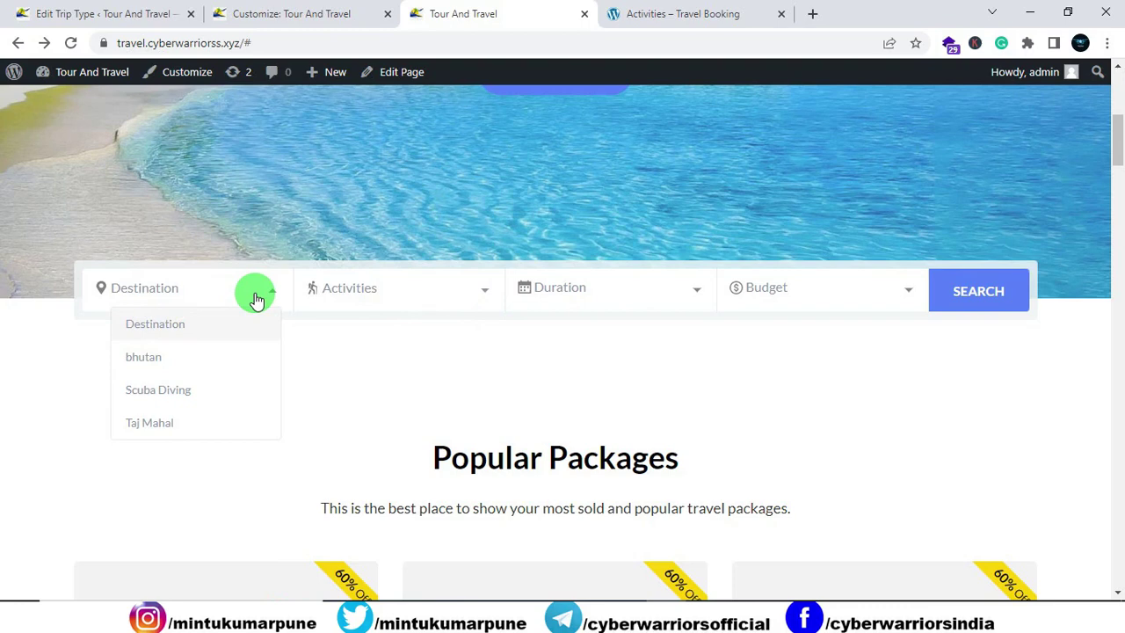
left_click(256, 300)
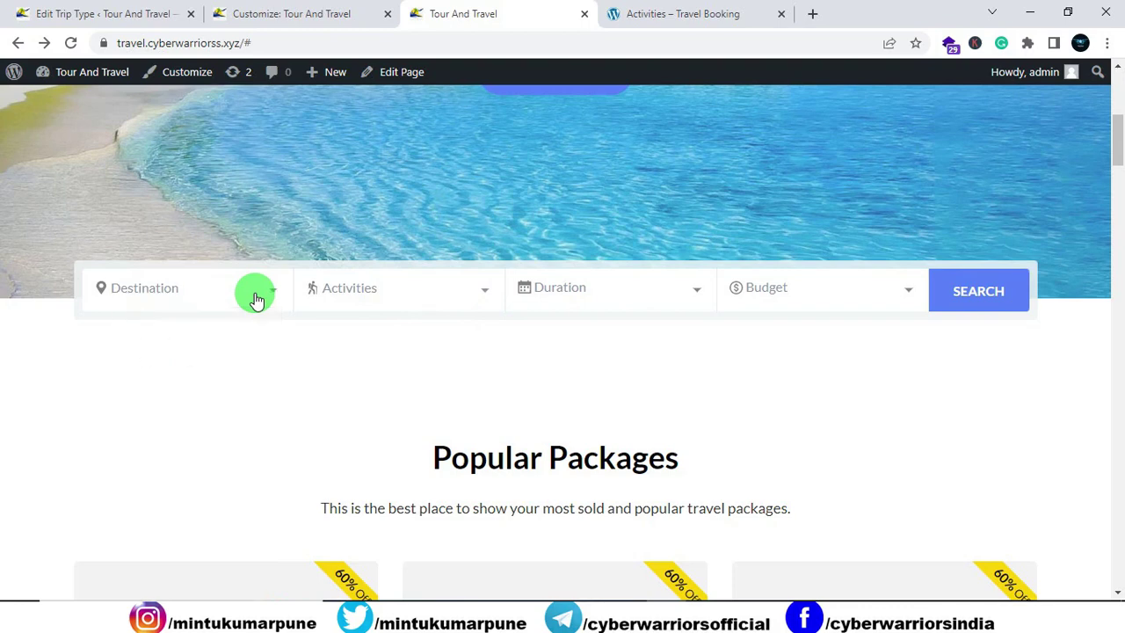
left_click(256, 300)
left_click(255, 300)
scroll(256, 299, "down", 3)
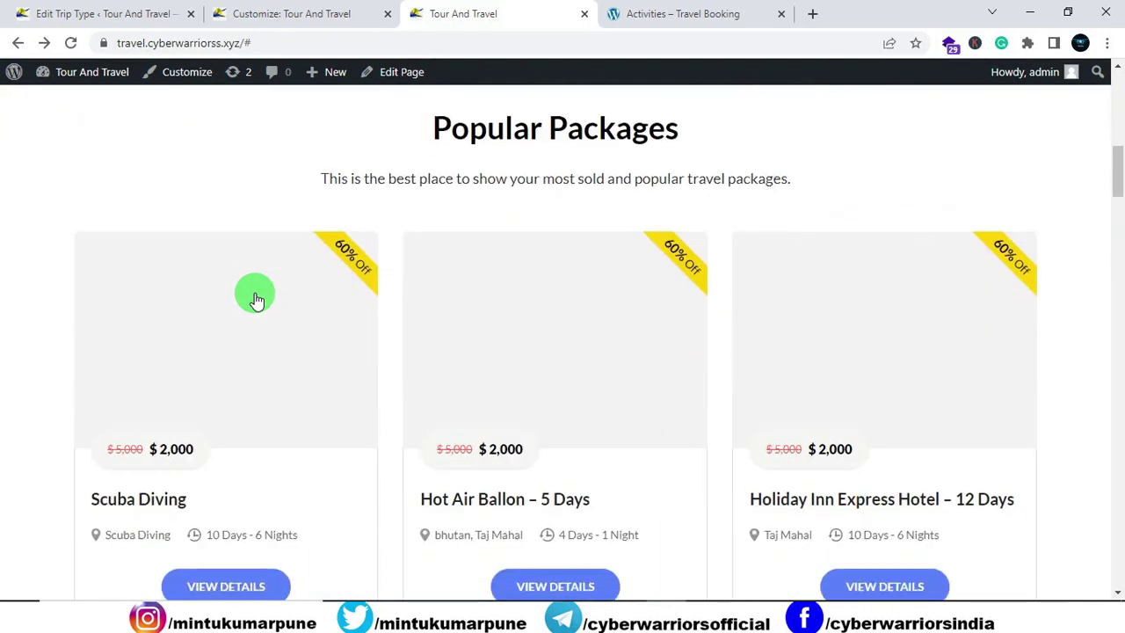
Step: Open the Destinations list under Trips in the WordPress admin and check which destinations have a thumbnail
left_click(119, 13)
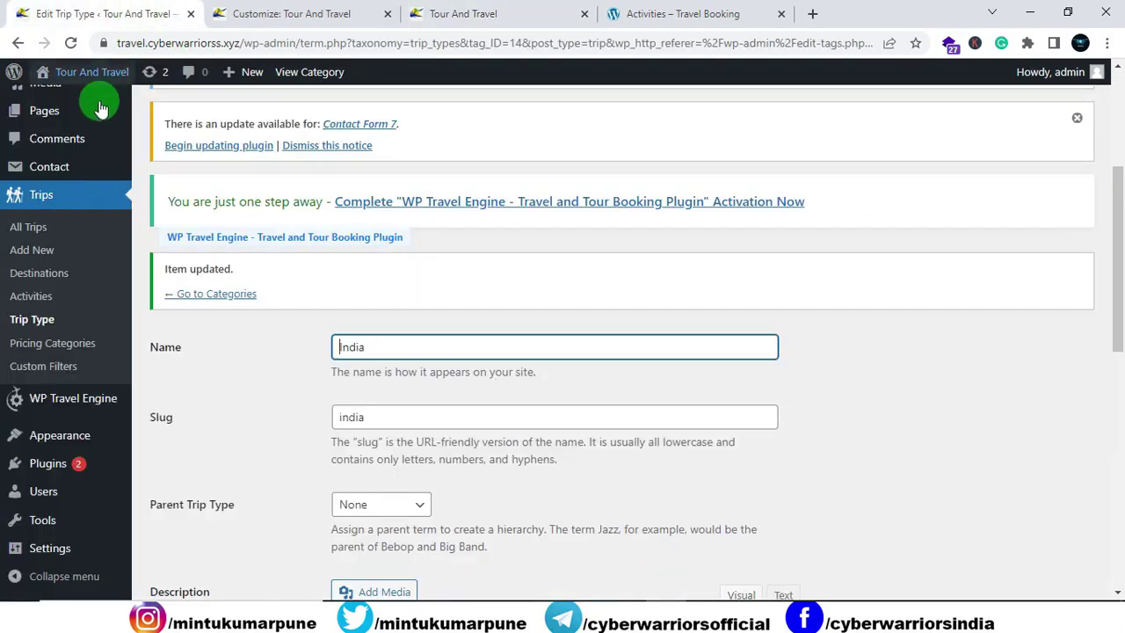
left_click(42, 276)
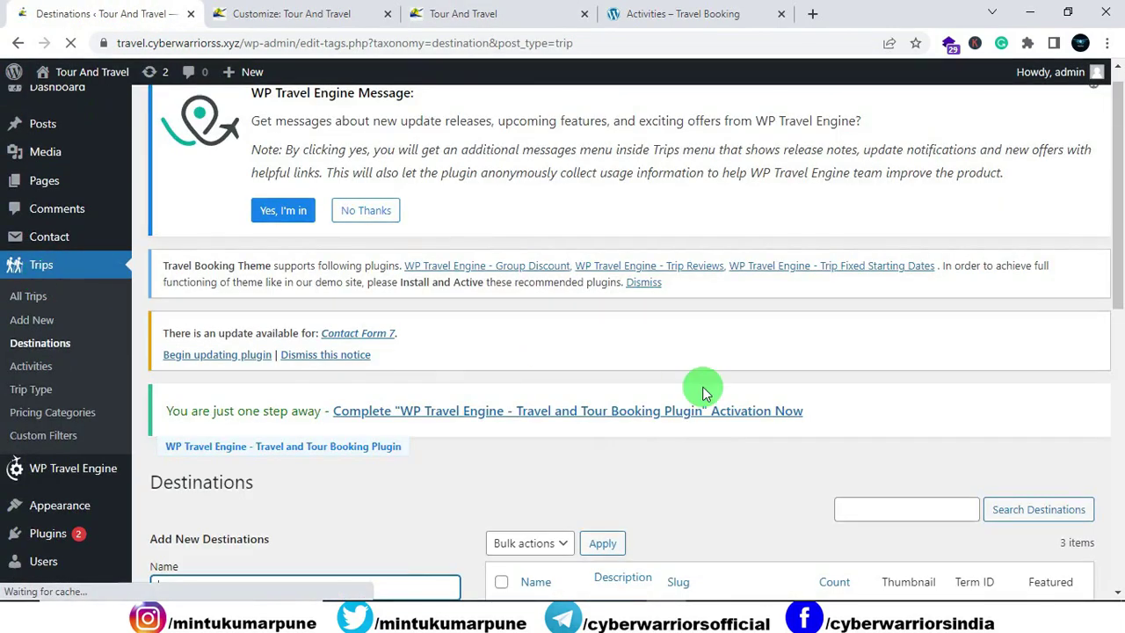
scroll(703, 377, "down", 4)
scroll(514, 334, "up", 1)
scroll(444, 336, "down", 2)
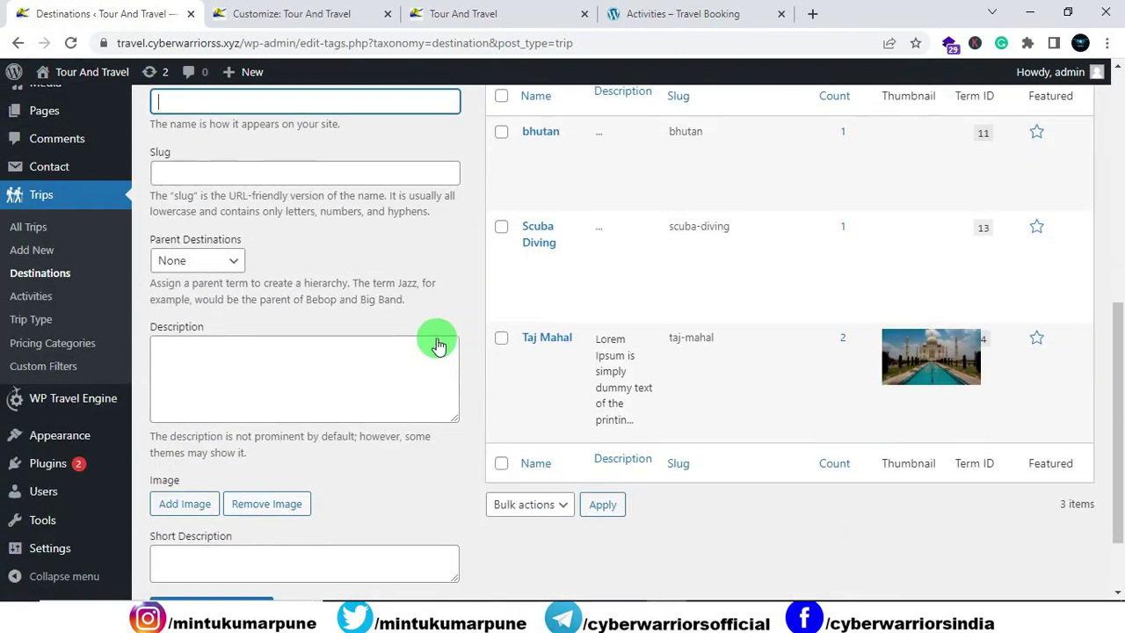
scroll(439, 340, "up", 1)
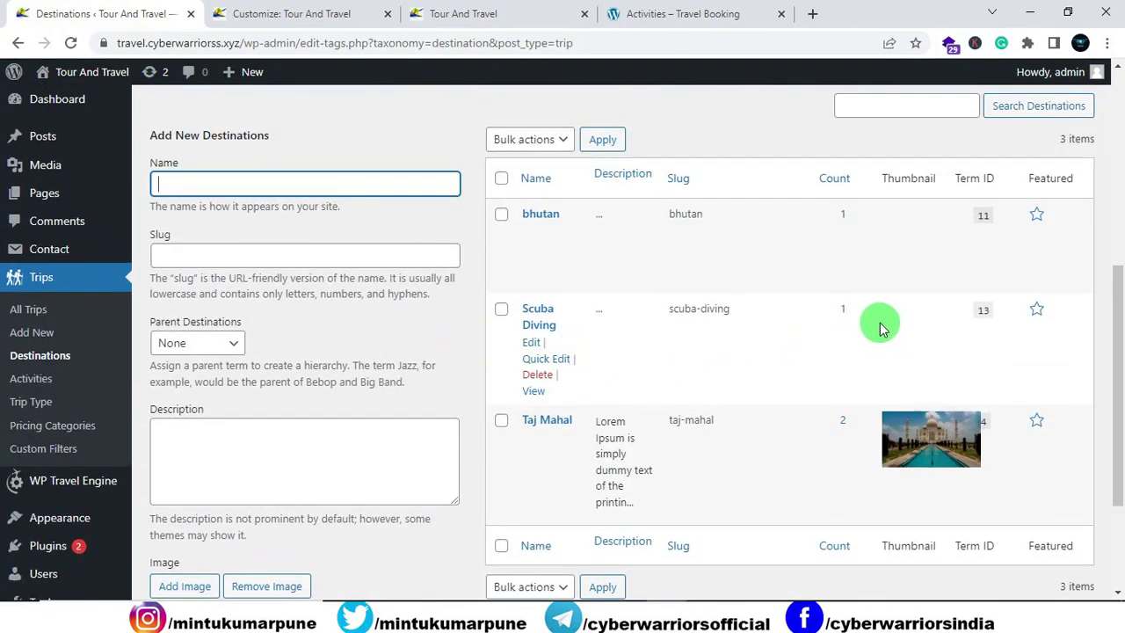
Step: Set 3.jpg from the media library as the Scuba Diving destination's image and update the destination
left_click(531, 343)
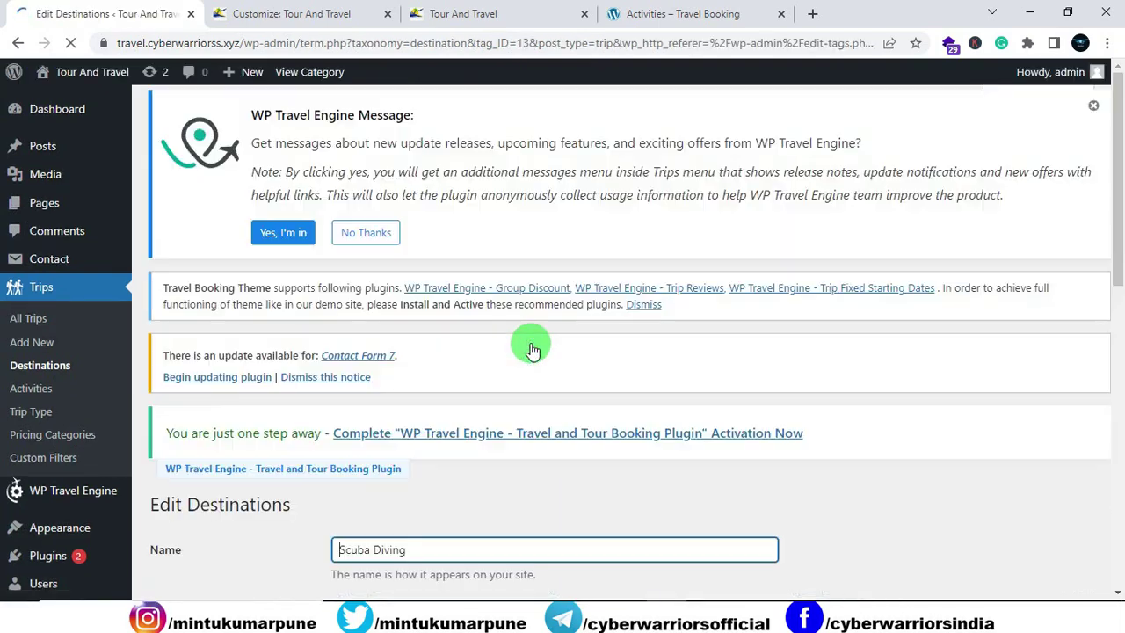
scroll(528, 344, "down", 6)
scroll(484, 354, "down", 2)
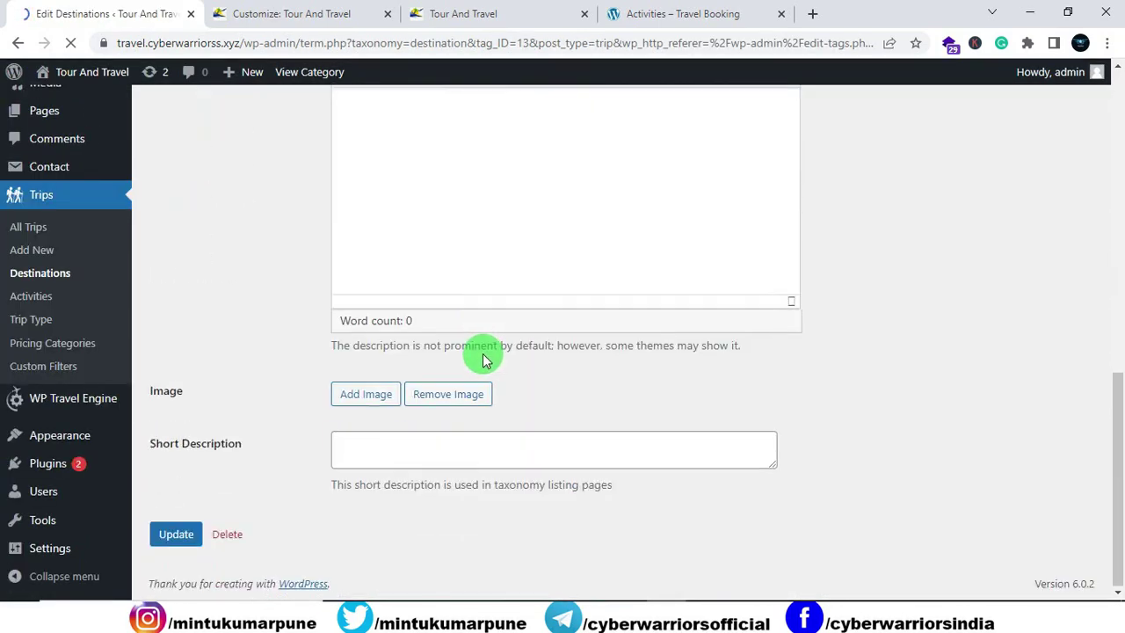
left_click(365, 398)
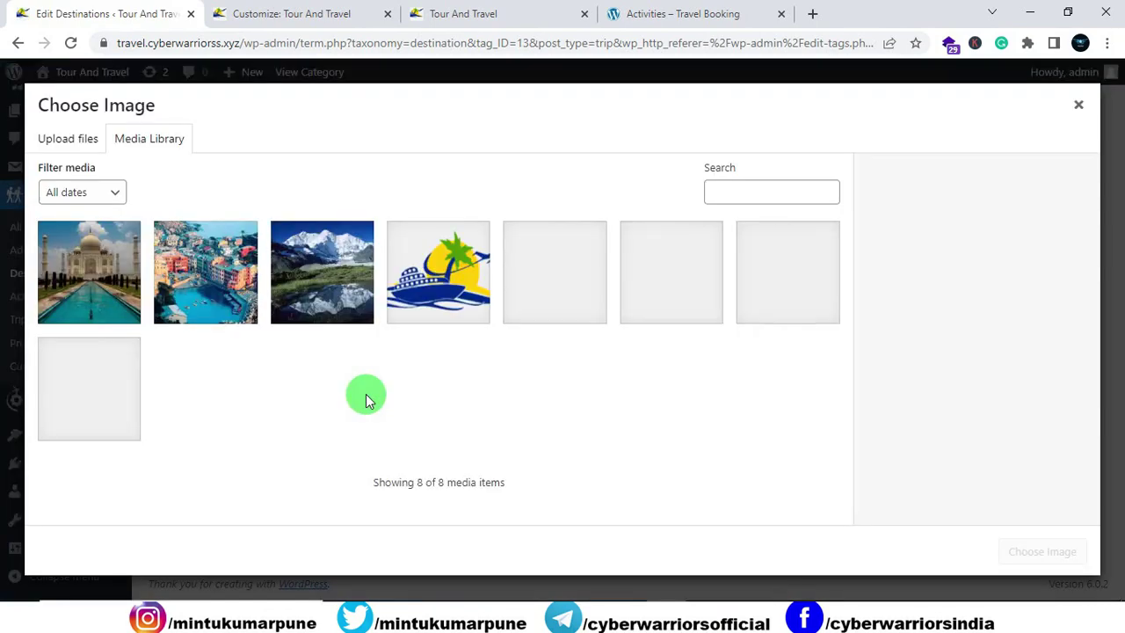
left_click(329, 303)
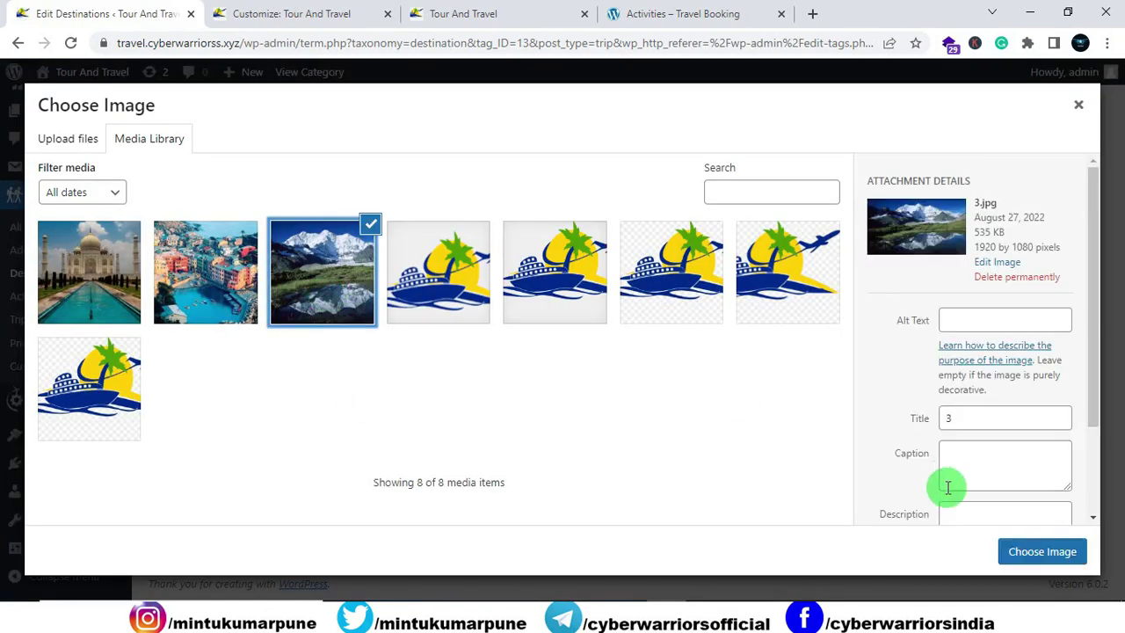
left_click(1032, 549)
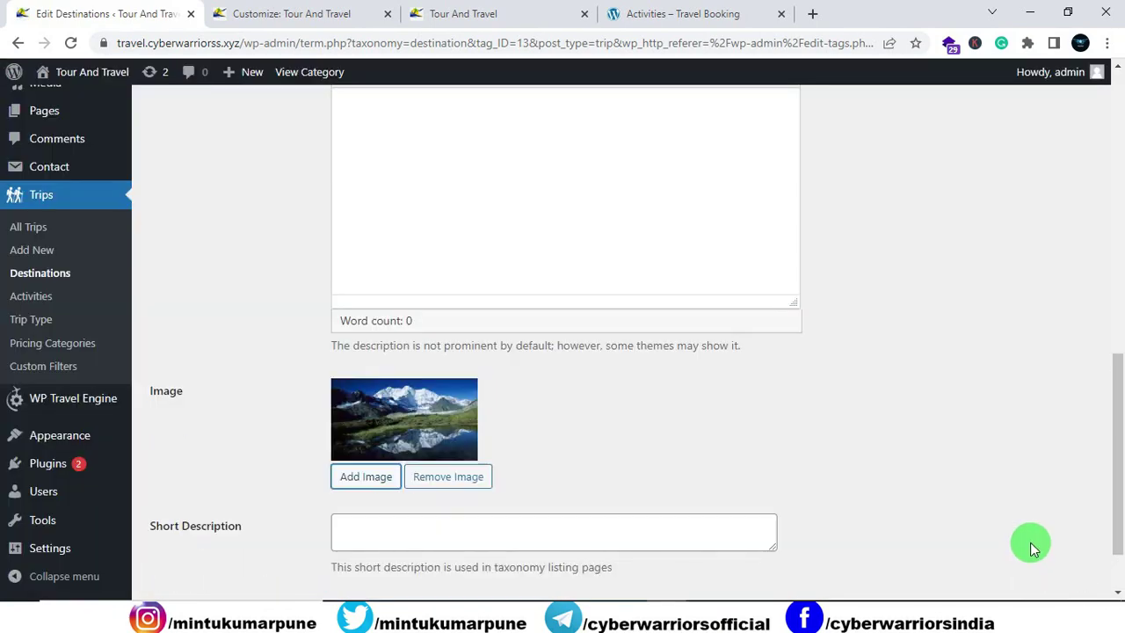
scroll(930, 458, "down", 1)
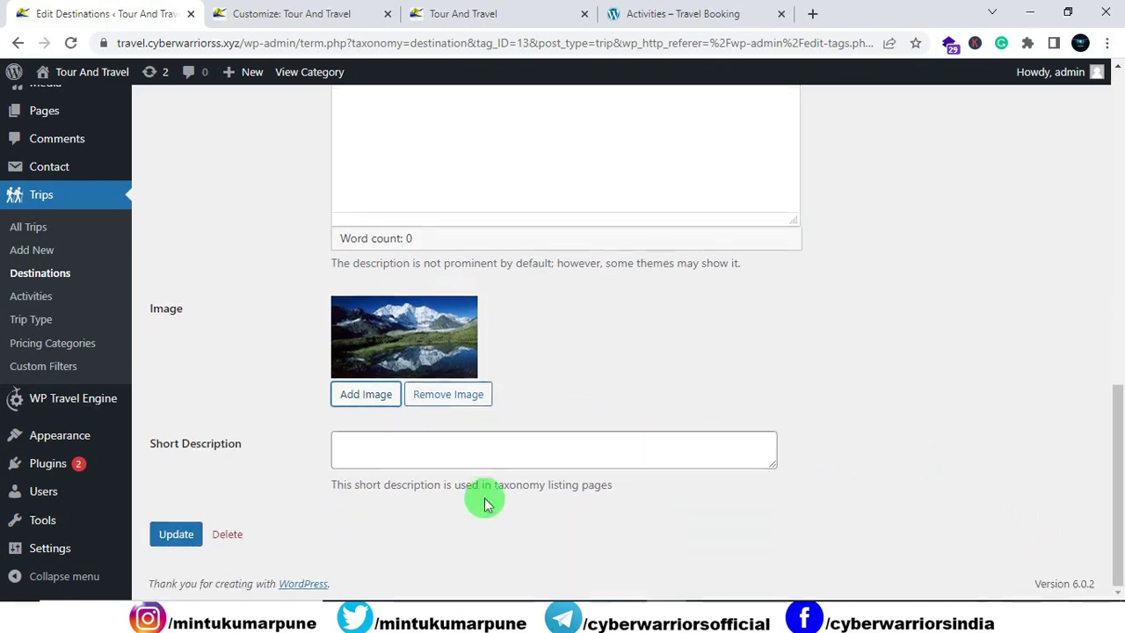
left_click(179, 538)
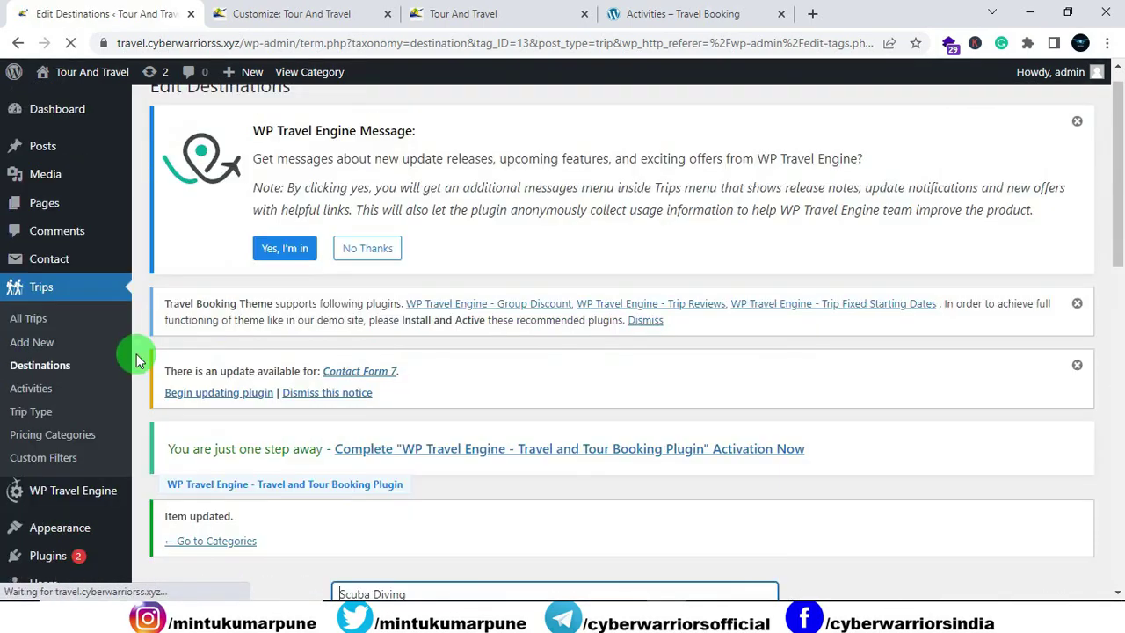
Step: From the Destinations list, edit bhutan, set 4.jpg as its image and update it
left_click(38, 368)
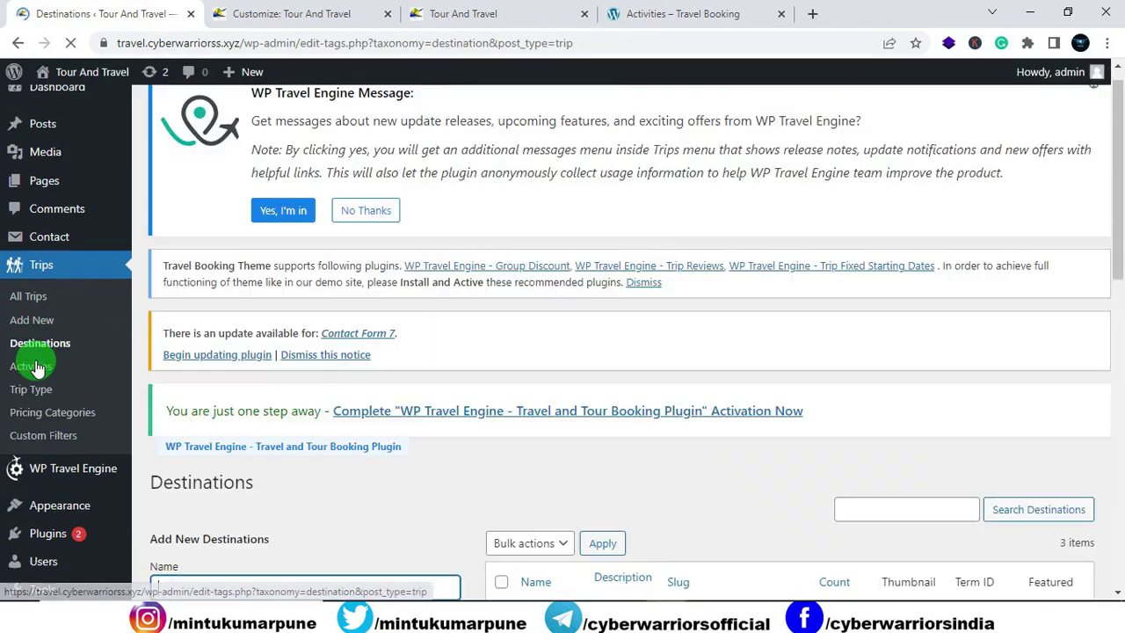
scroll(703, 439, "down", 5)
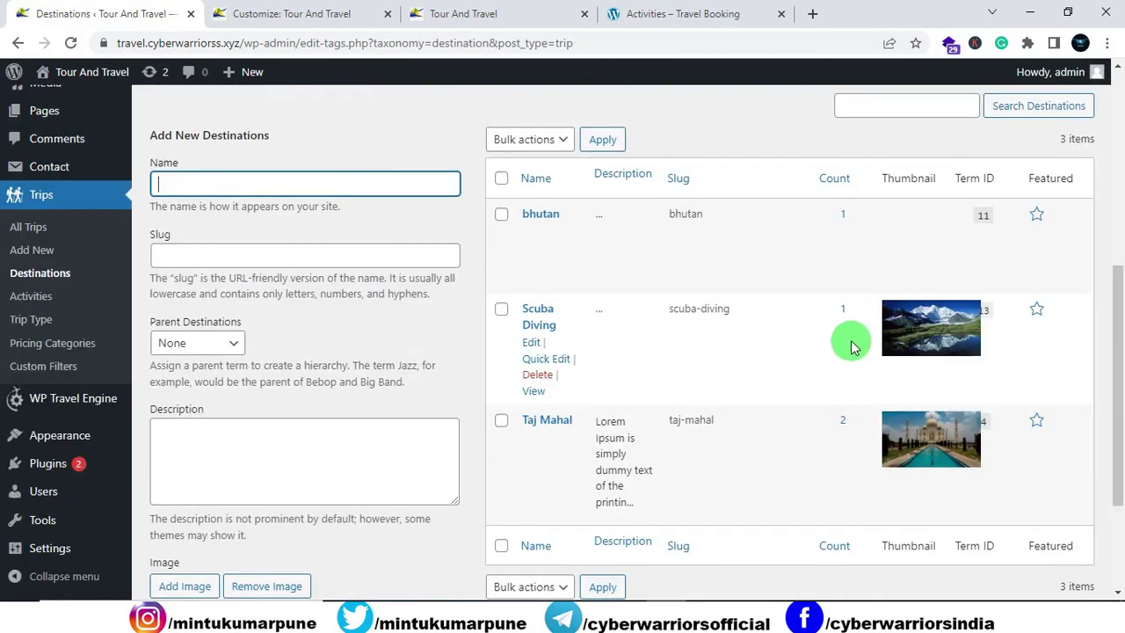
left_click(531, 236)
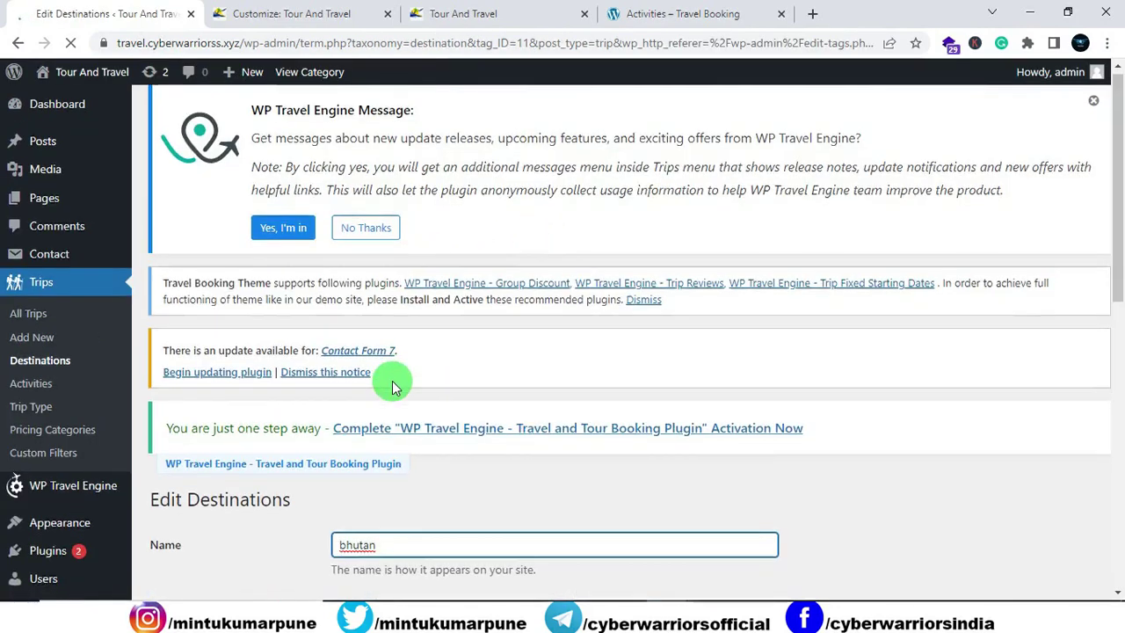
scroll(391, 381, "down", 3)
scroll(394, 380, "down", 4)
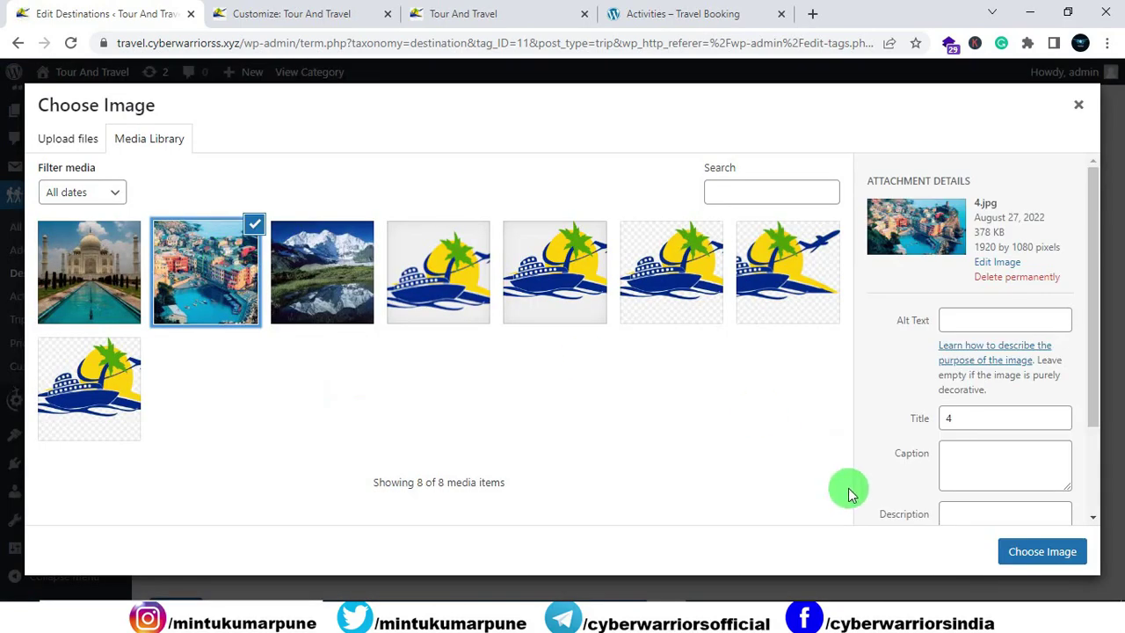
left_click(1029, 550)
scroll(545, 369, "down", 2)
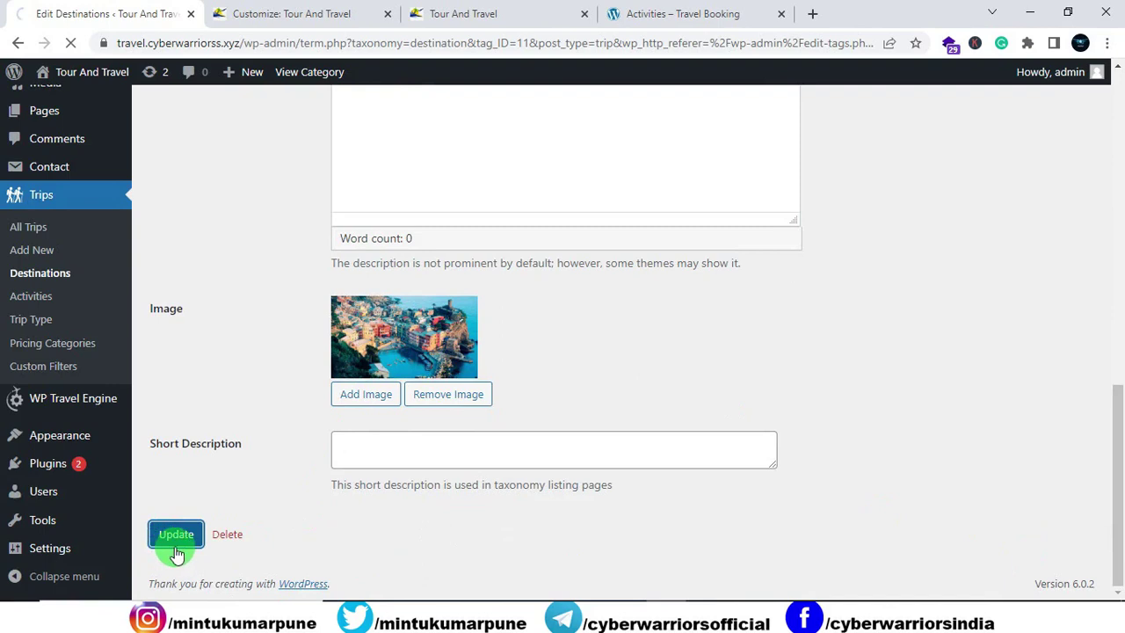
left_click(492, 15)
left_click(103, 18)
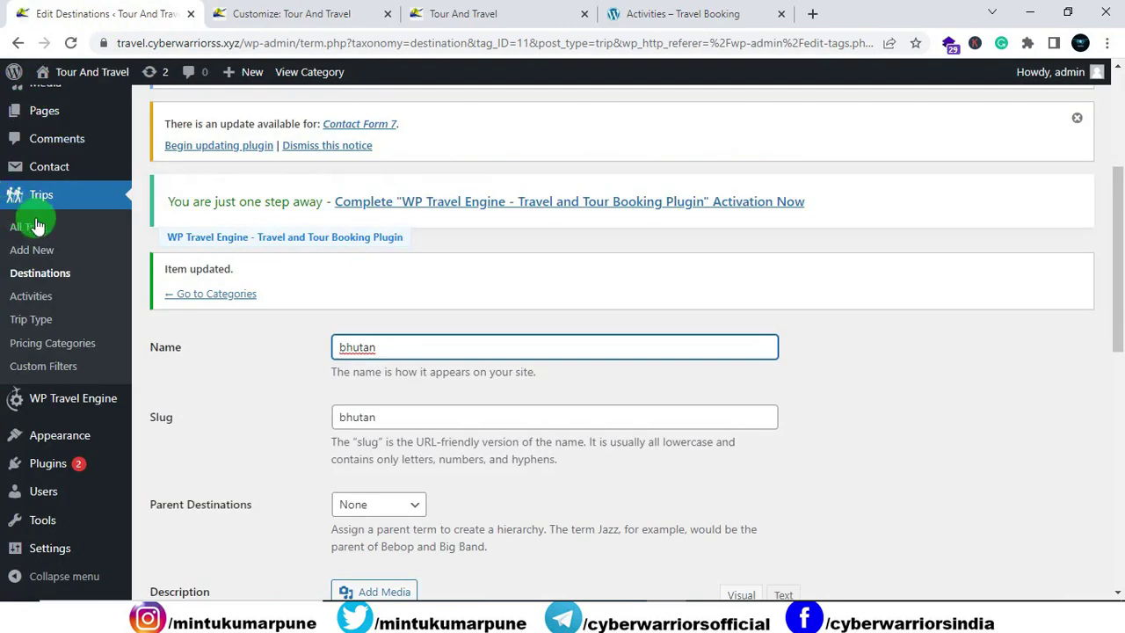
Step: Open the Activities list under Trips and check that every activity has a thumbnail
left_click(33, 298)
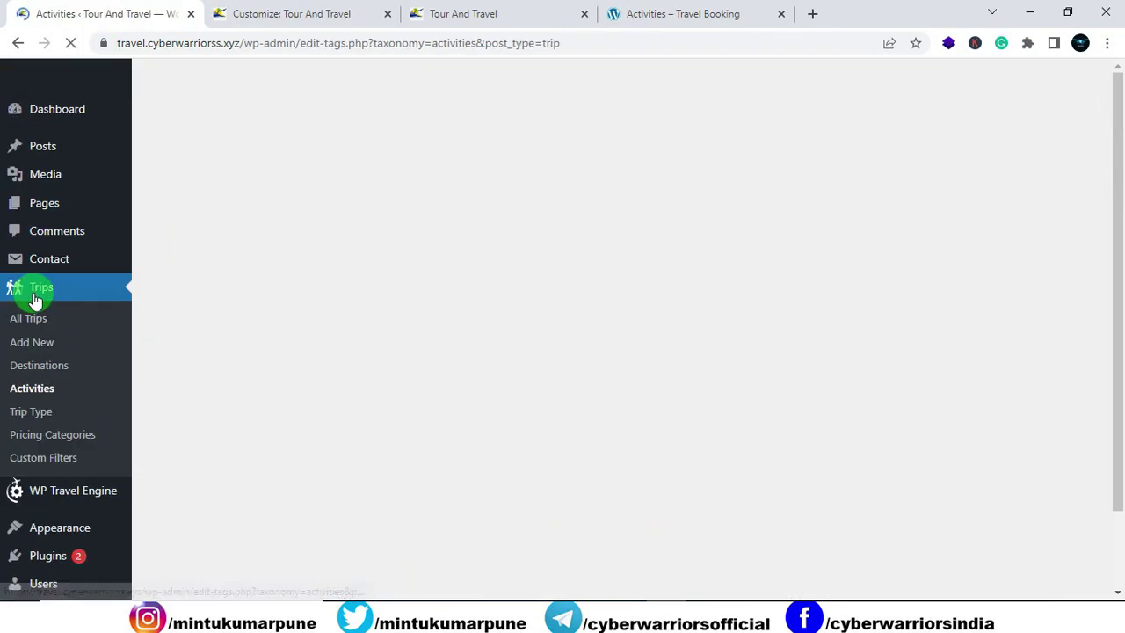
scroll(433, 358, "down", 3)
scroll(457, 371, "down", 3)
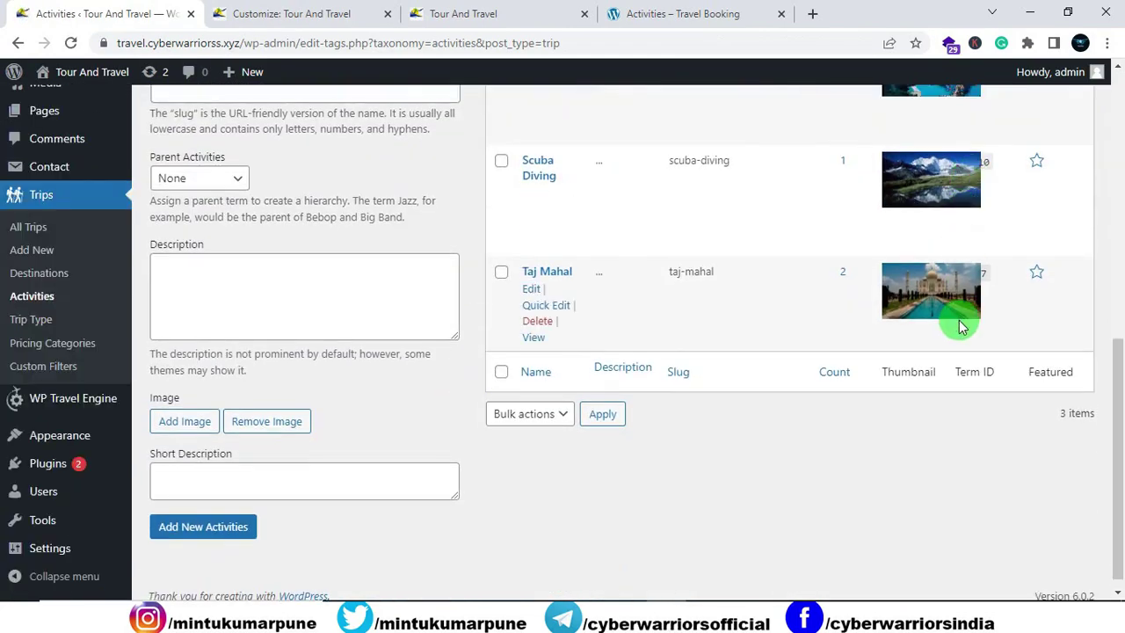
Step: Under Trip Type, add the coastal town image to hot air baloon and the Taj Mahal image to Agra, updating both
left_click(30, 323)
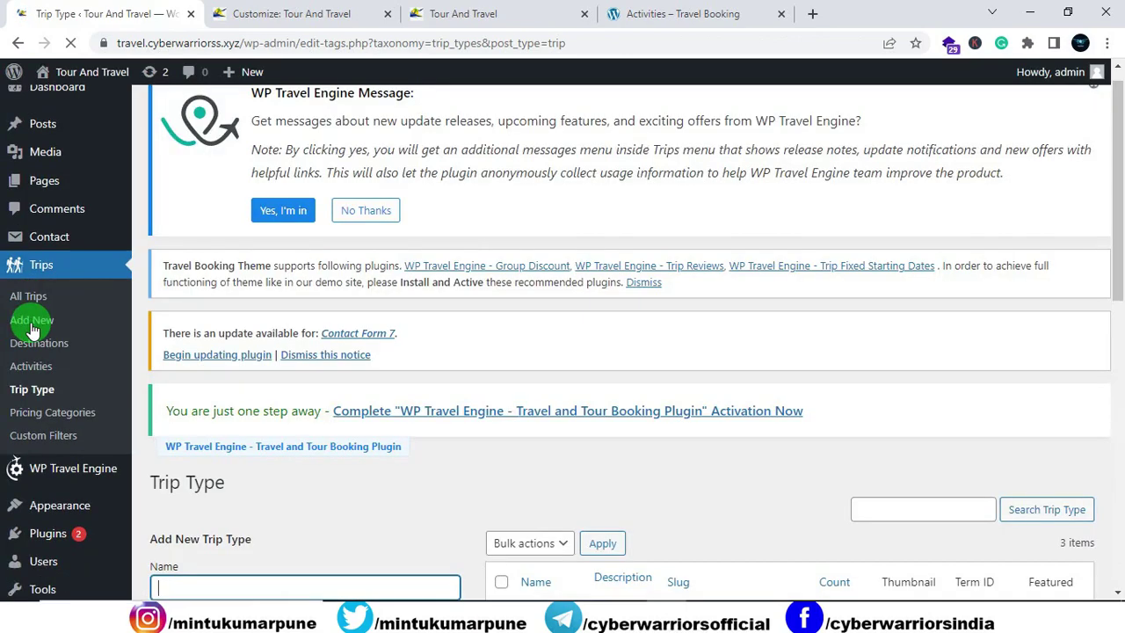
scroll(729, 343, "down", 3)
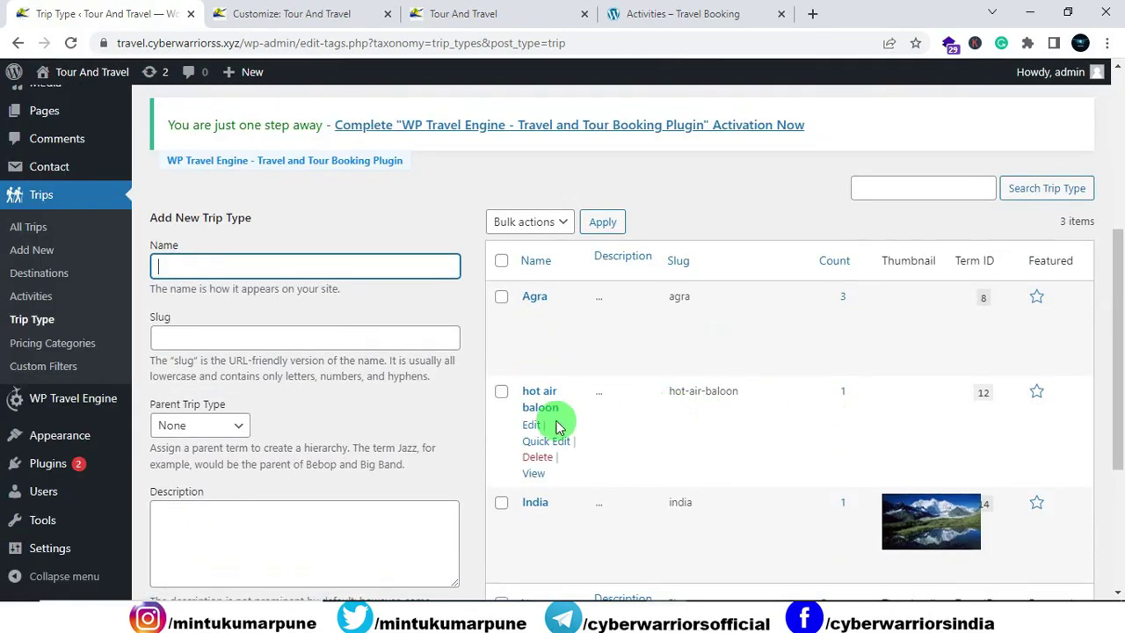
left_click(531, 426)
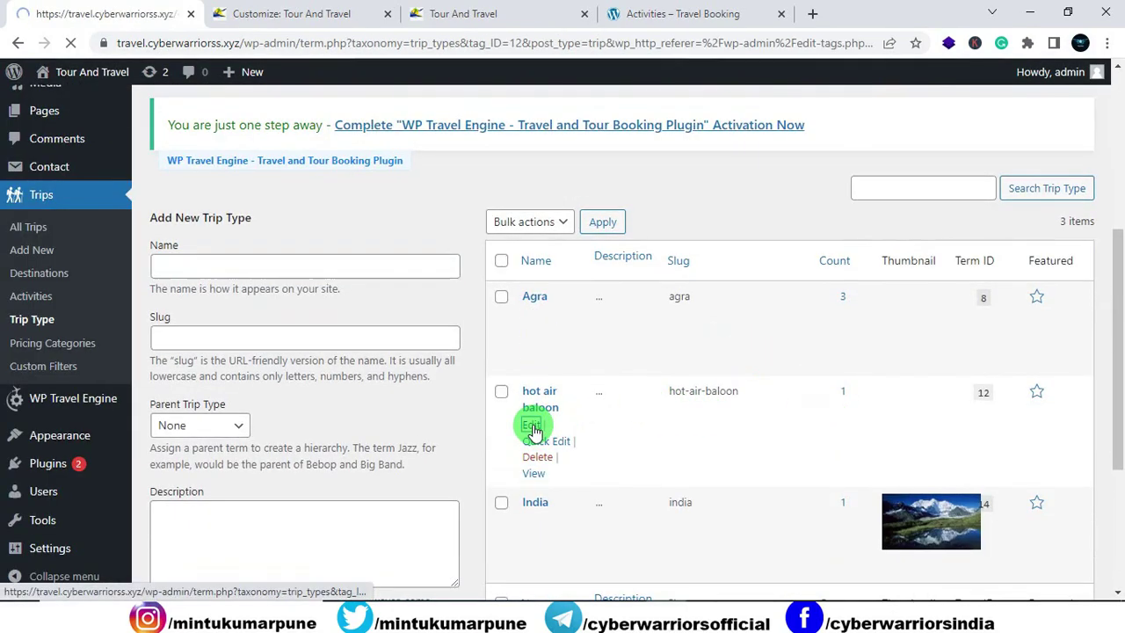
scroll(538, 429, "down", 10)
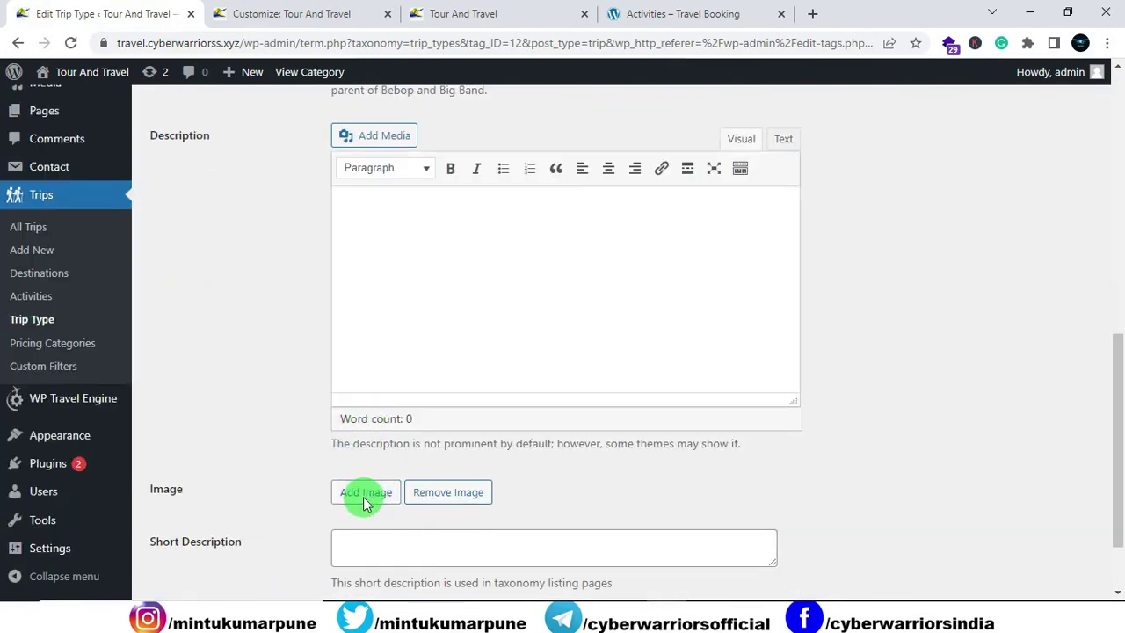
left_click(365, 496)
left_click(176, 534)
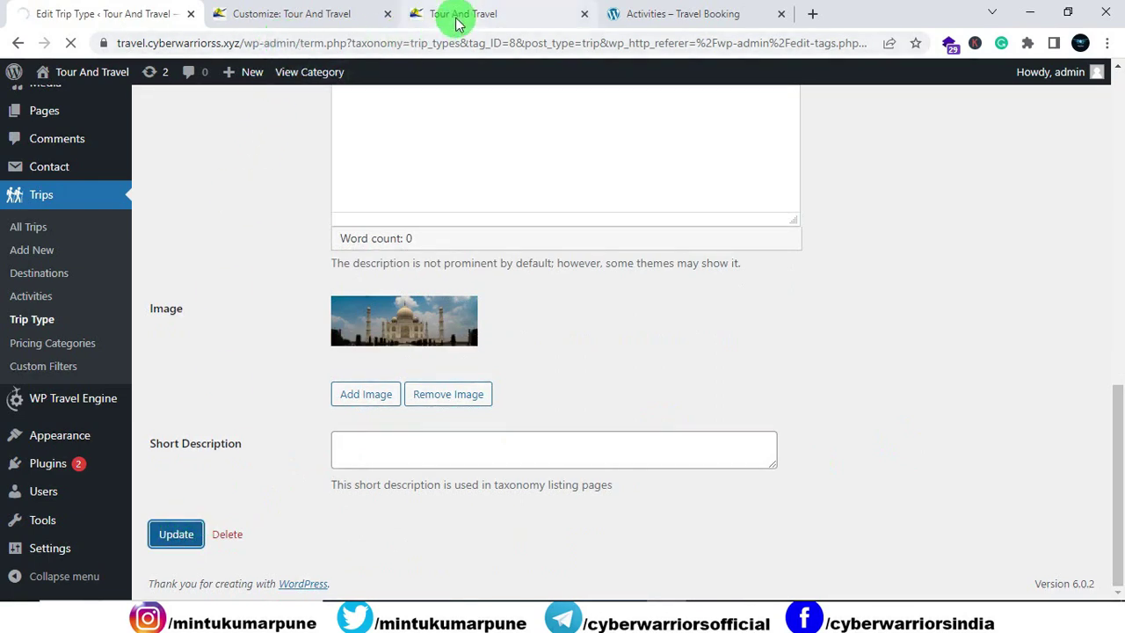
Step: Close the Customizer, reload the live homepage and look through its Popular Packages and the trip sections below
left_click(388, 14)
left_click(296, 17)
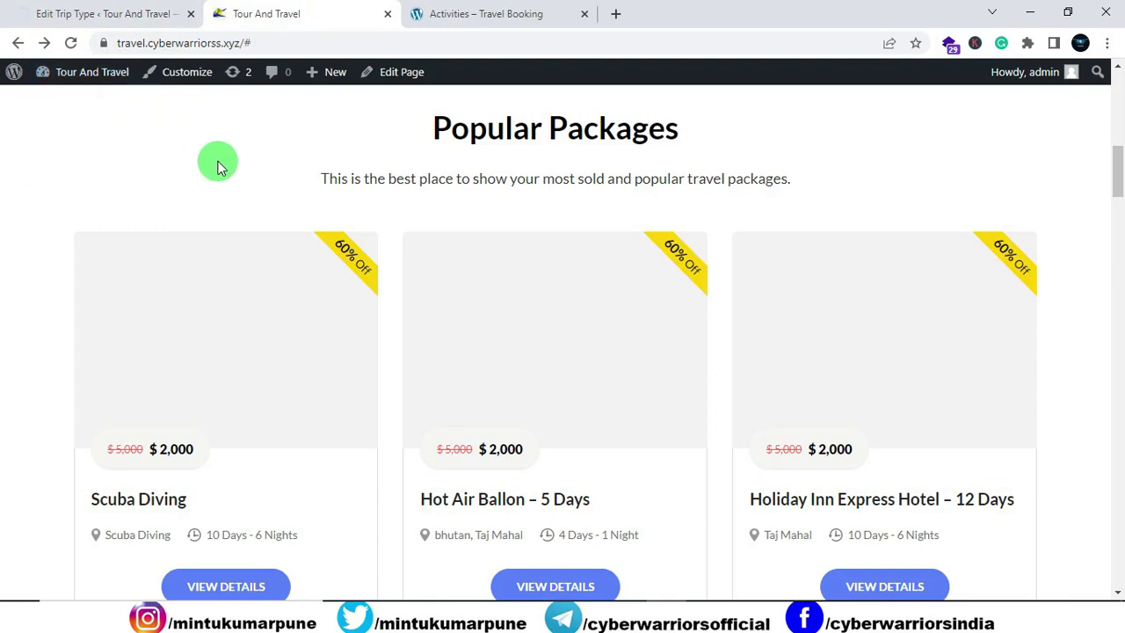
left_click(73, 43)
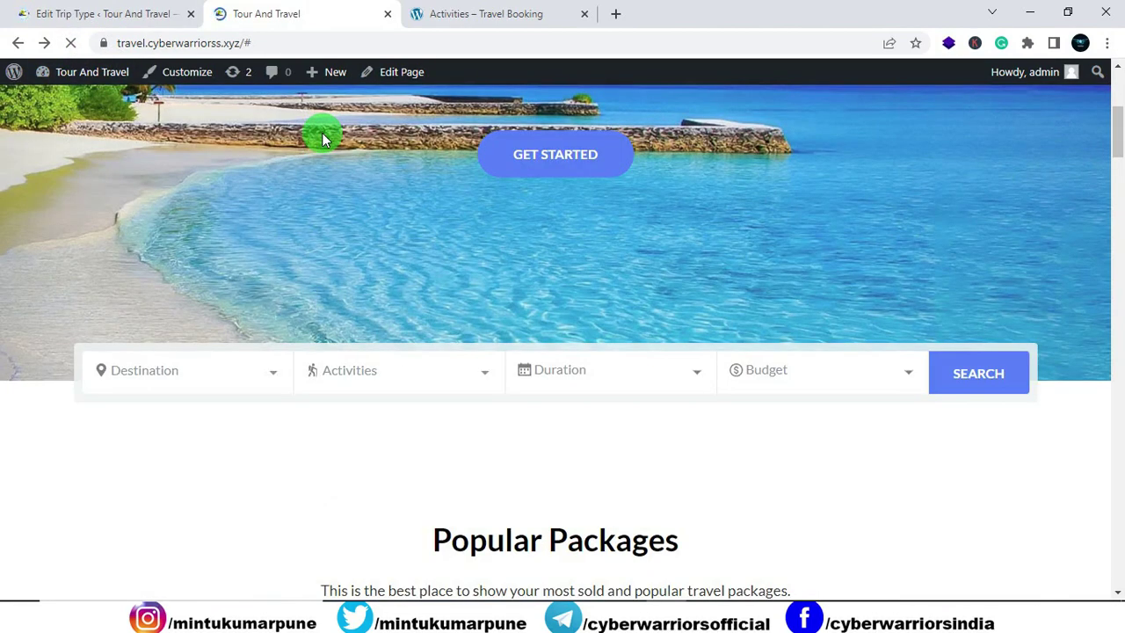
scroll(321, 134, "down", 4)
scroll(155, 211, "down", 3)
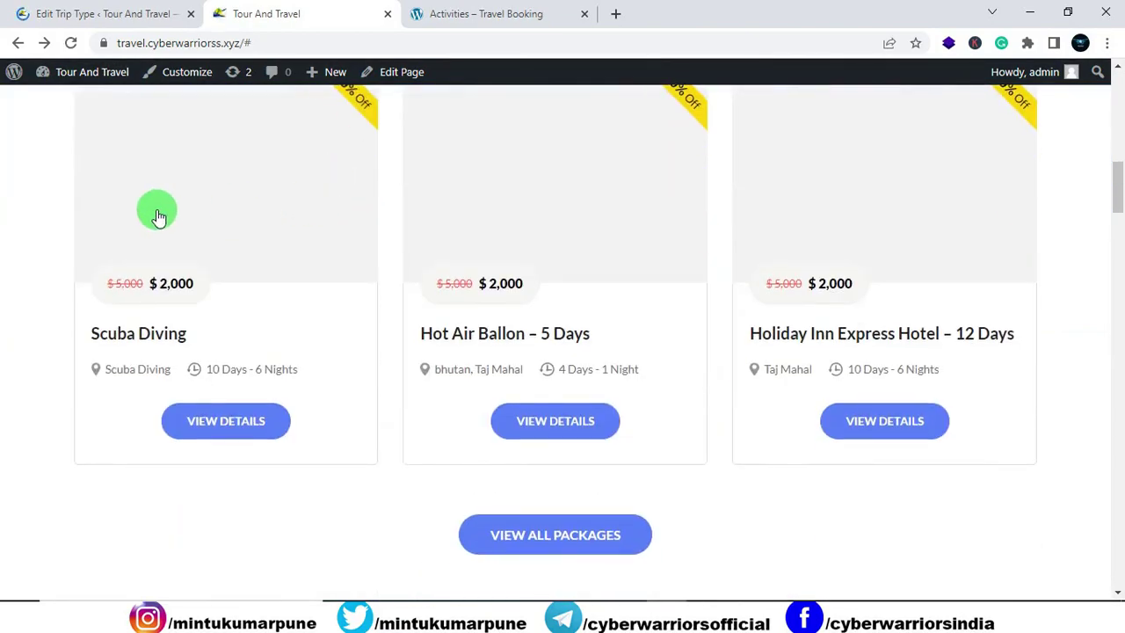
scroll(638, 253, "down", 4)
scroll(638, 254, "up", 4)
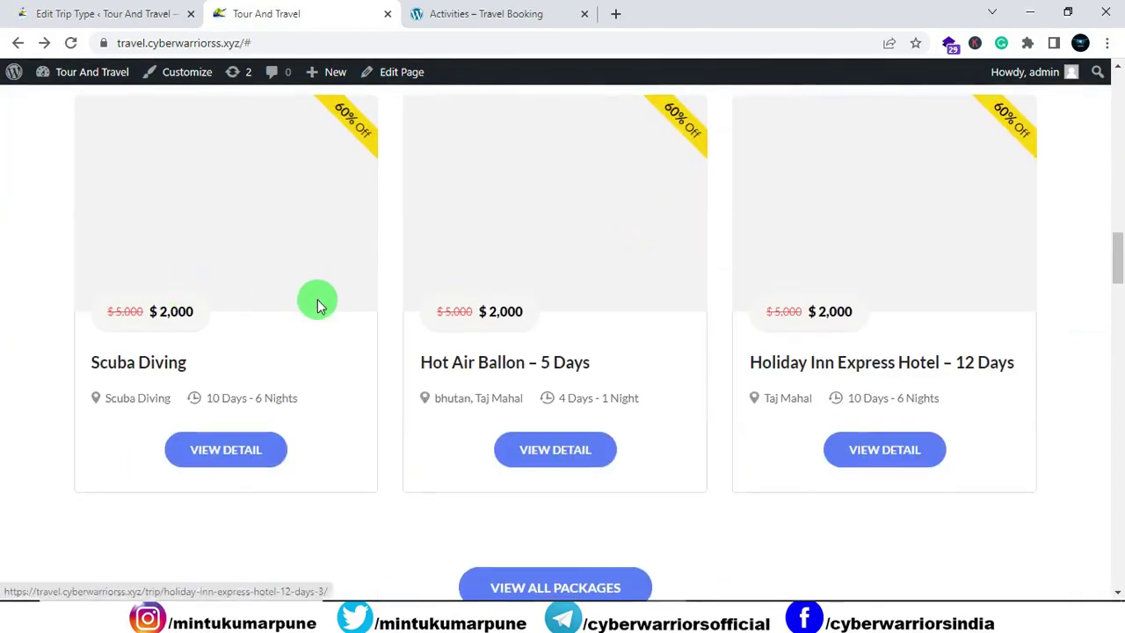
scroll(314, 301, "down", 9)
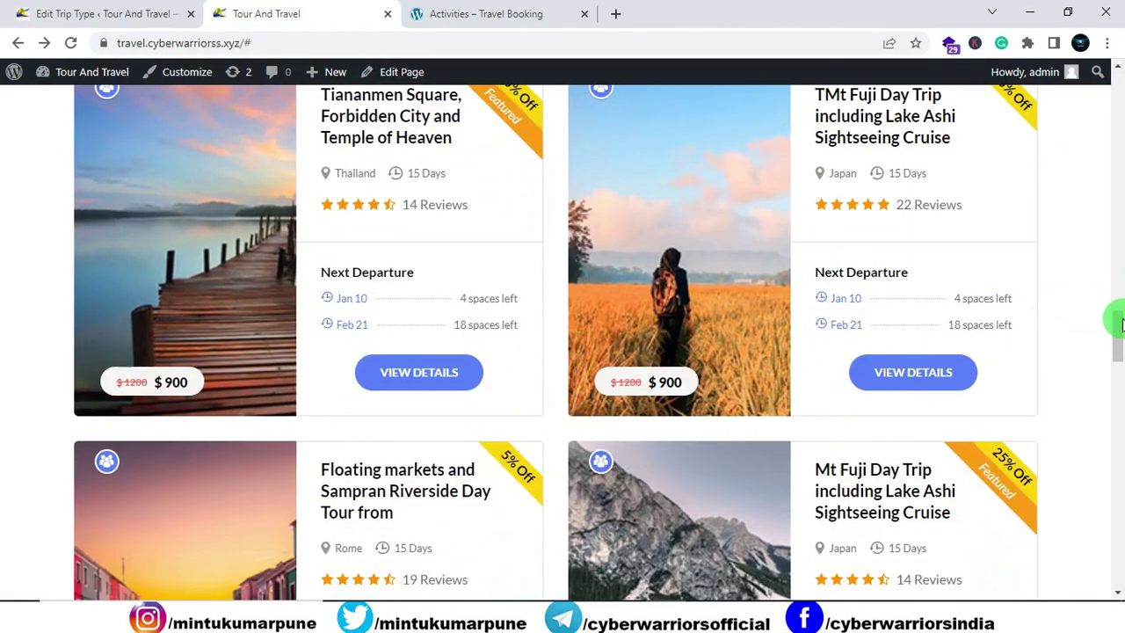
Step: Open the live site's Activities page in a new tab and check the activity images
left_click_drag(1116, 305, 1080, 44)
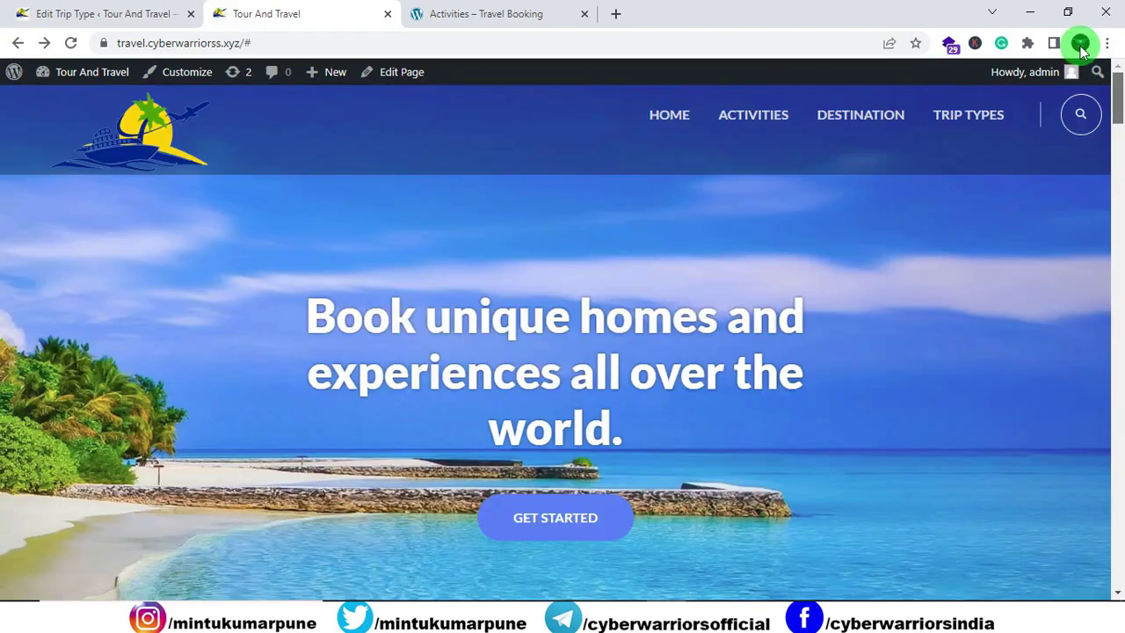
right_click(761, 138)
left_click(761, 133)
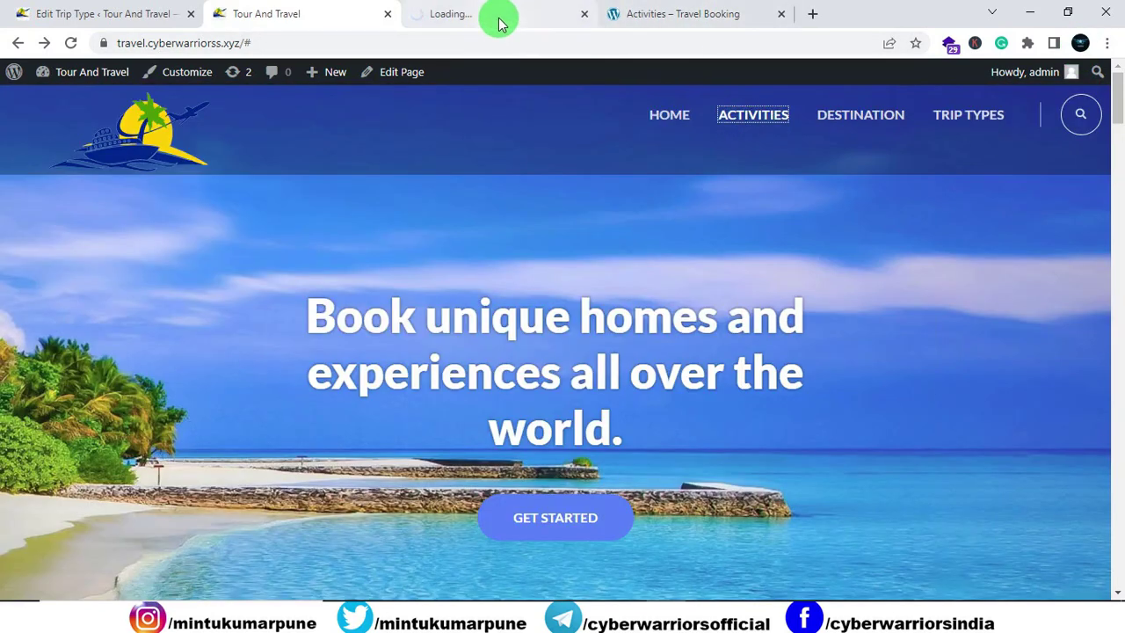
left_click(499, 22)
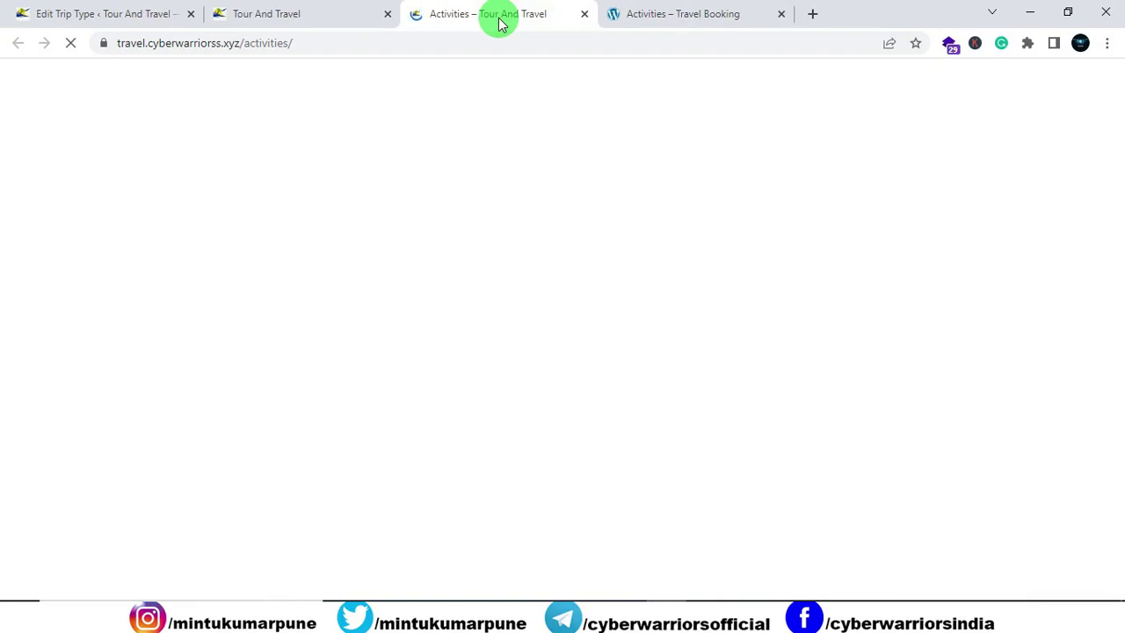
scroll(553, 244, "down", 3)
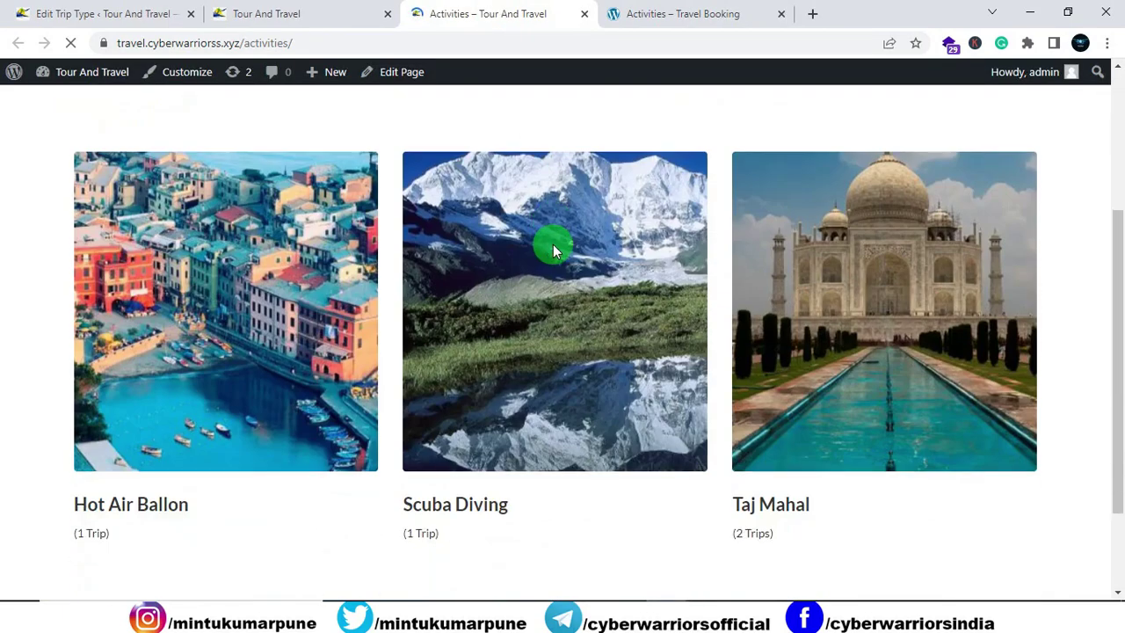
scroll(747, 251, "up", 3)
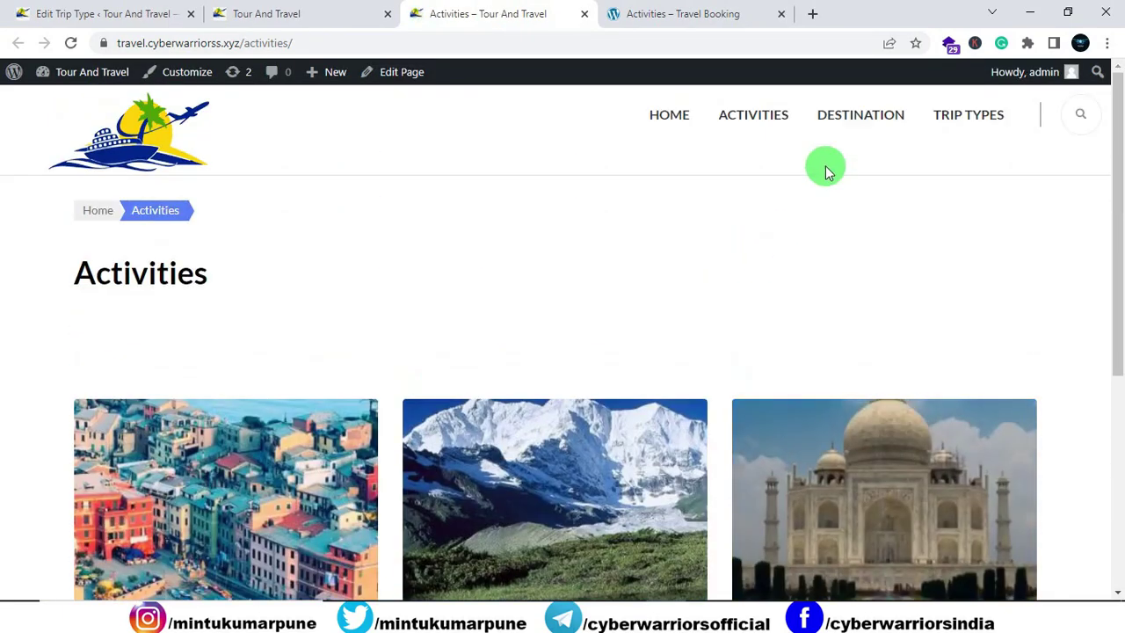
Step: Check the images on the live Destination and Trip Types pages, and close that tab to return to the homepage
left_click(854, 120)
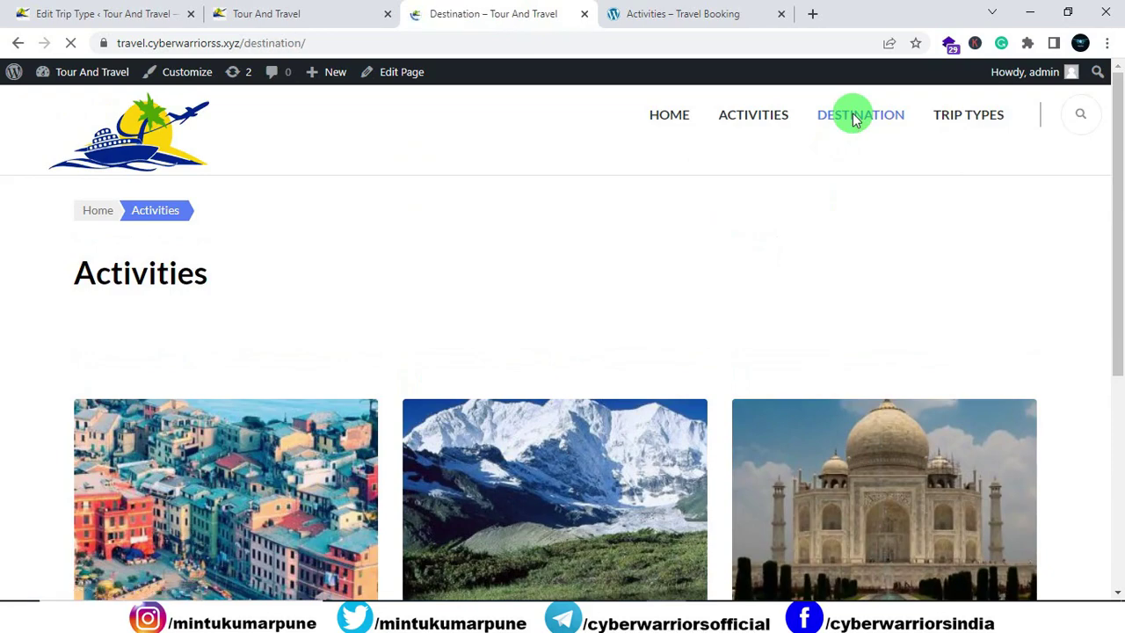
scroll(733, 240, "down", 4)
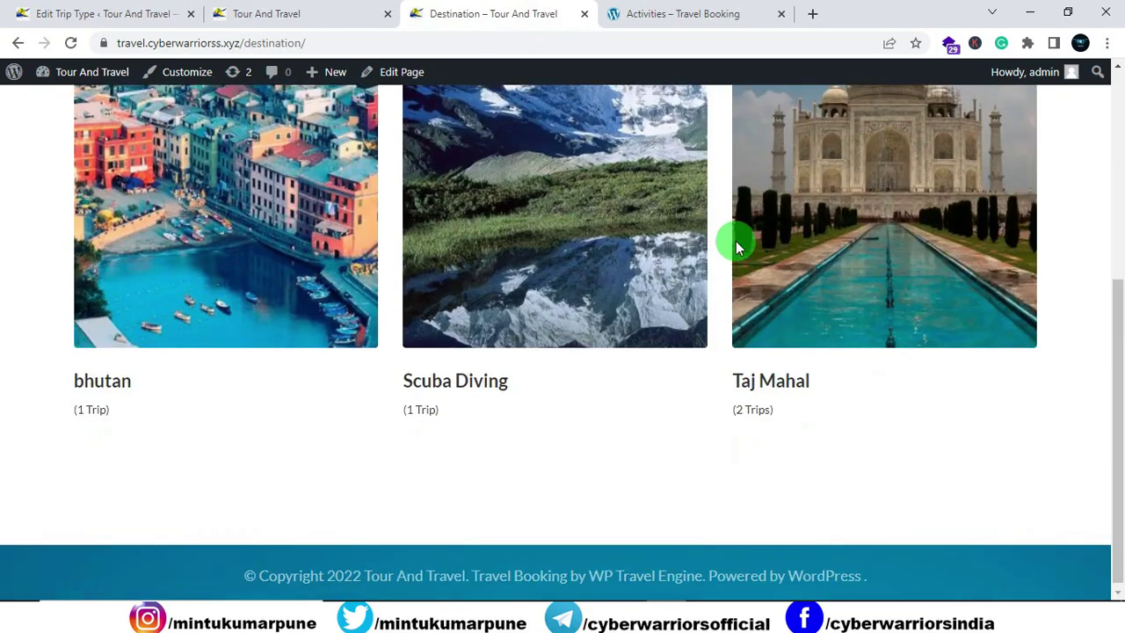
scroll(733, 241, "up", 4)
left_click(946, 121)
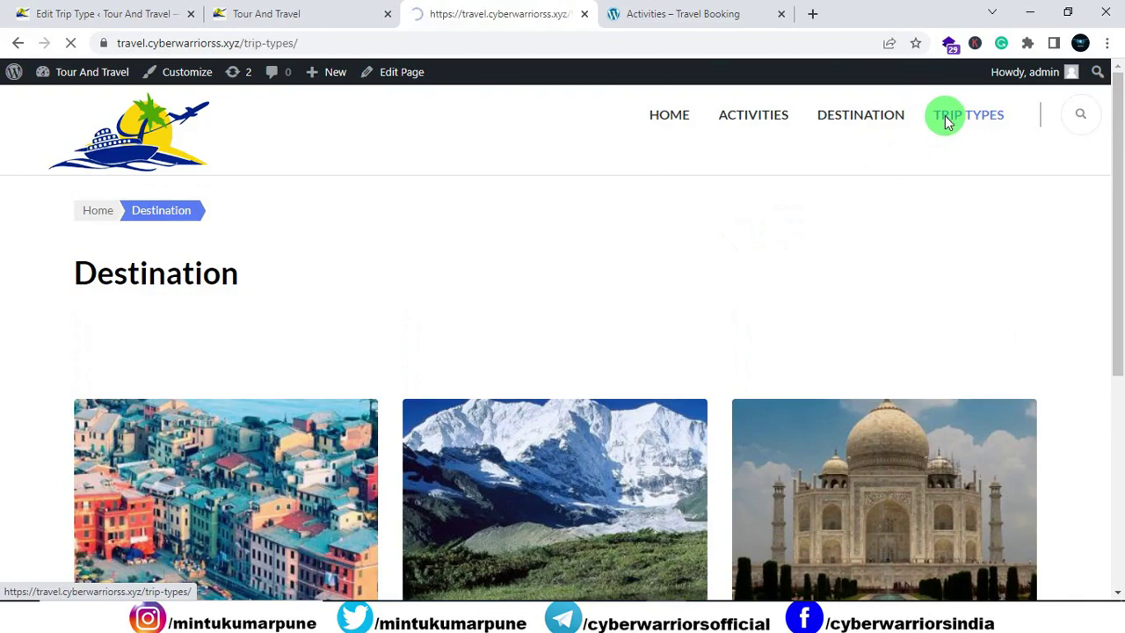
scroll(633, 264, "down", 4)
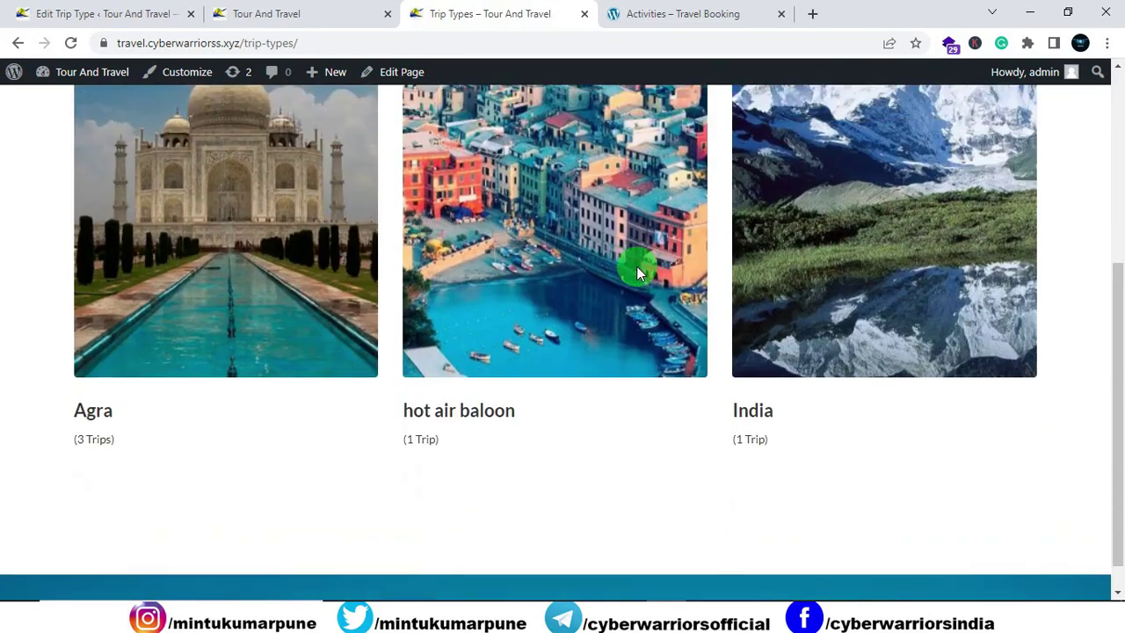
scroll(636, 267, "up", 4)
left_click(582, 18)
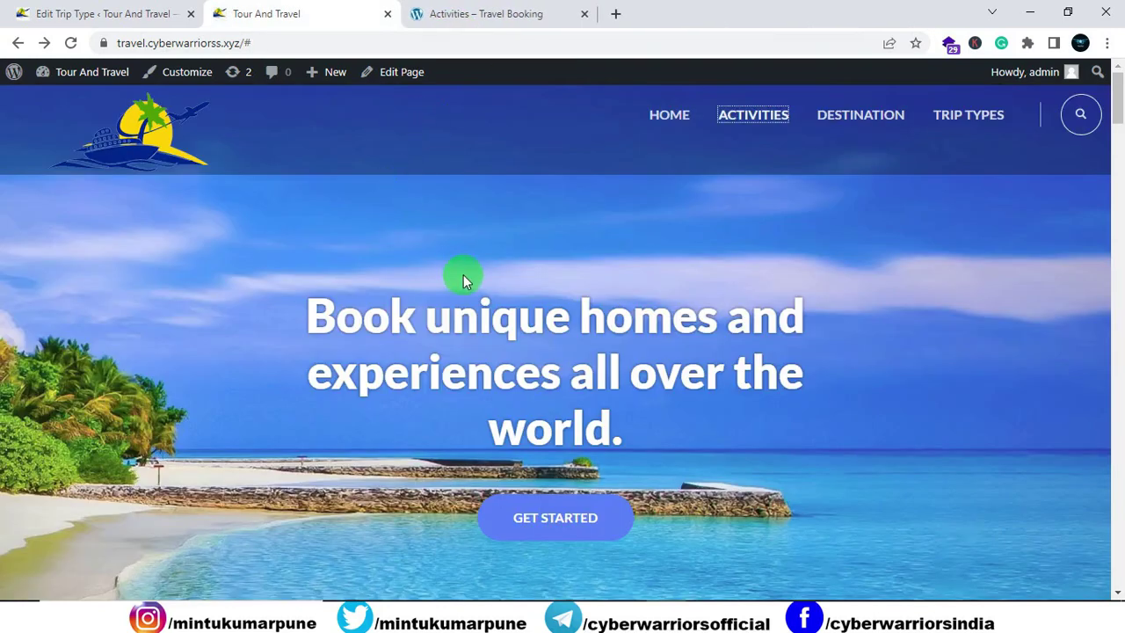
Step: Check the Popular Packages images on the live homepage, and open the Scuba Diving trip for editing from the list of all trips
scroll(463, 275, "down", 8)
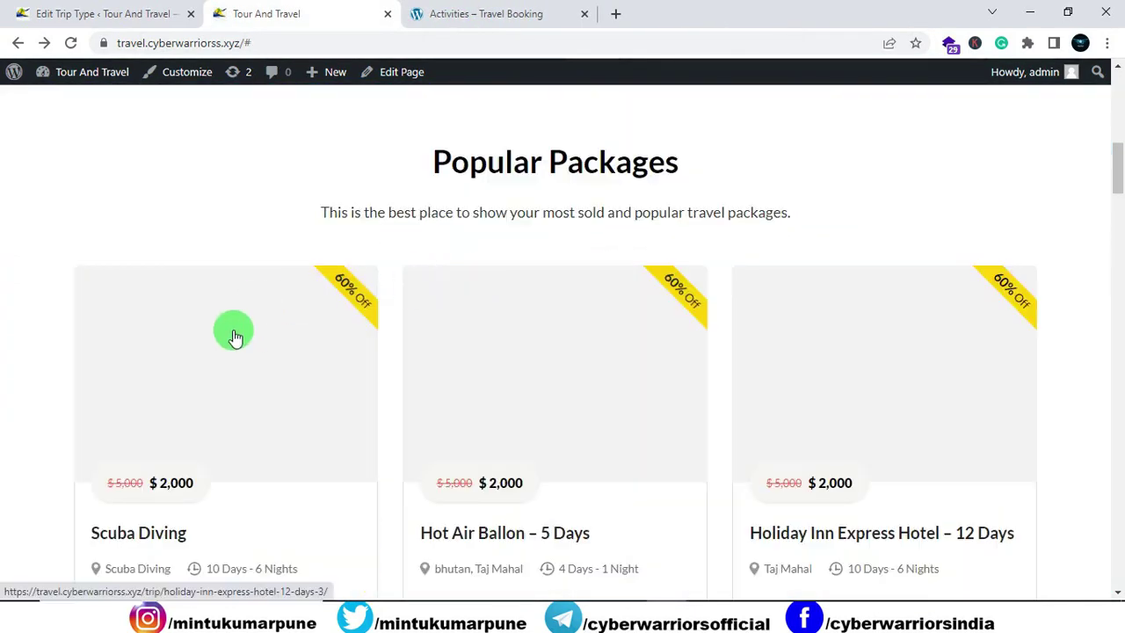
left_click(156, 13)
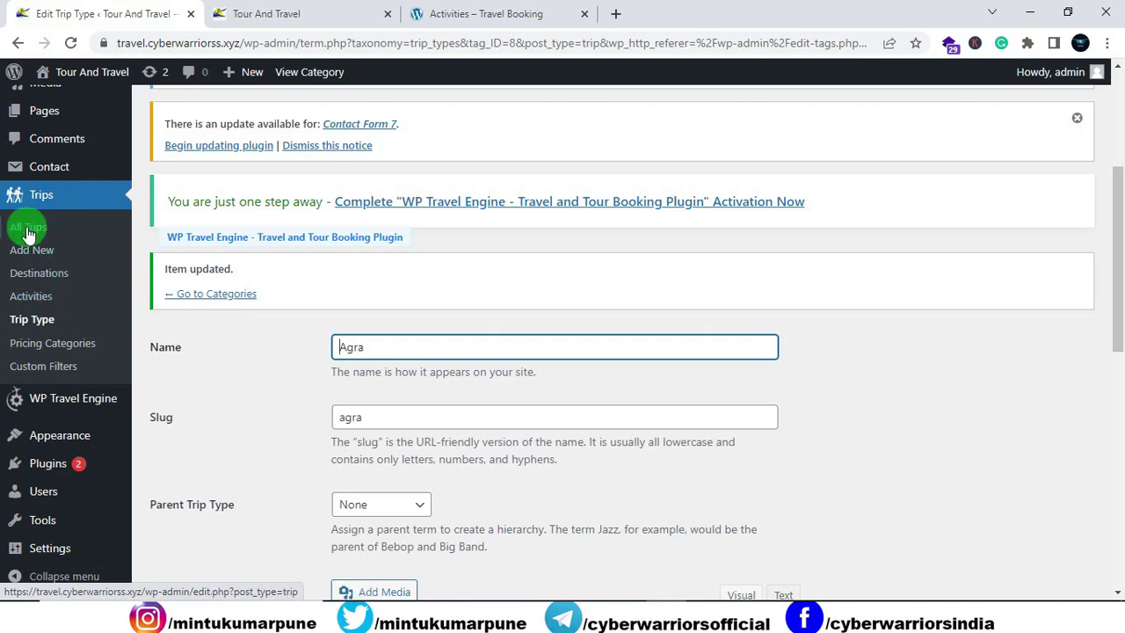
left_click(27, 227)
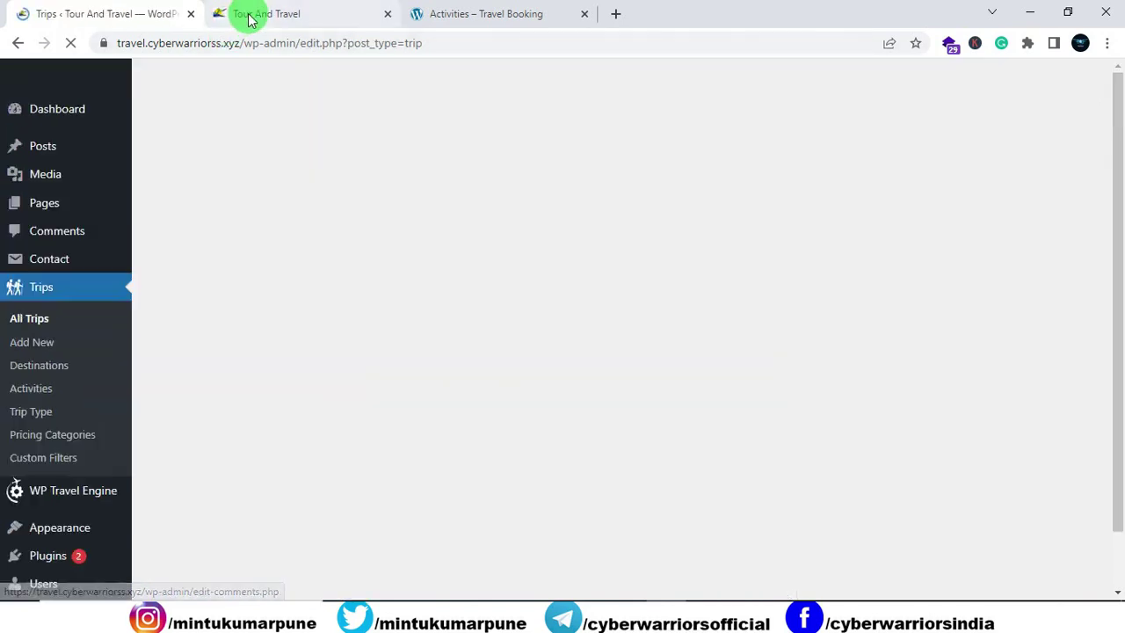
left_click(244, 13)
scroll(332, 174, "down", 1)
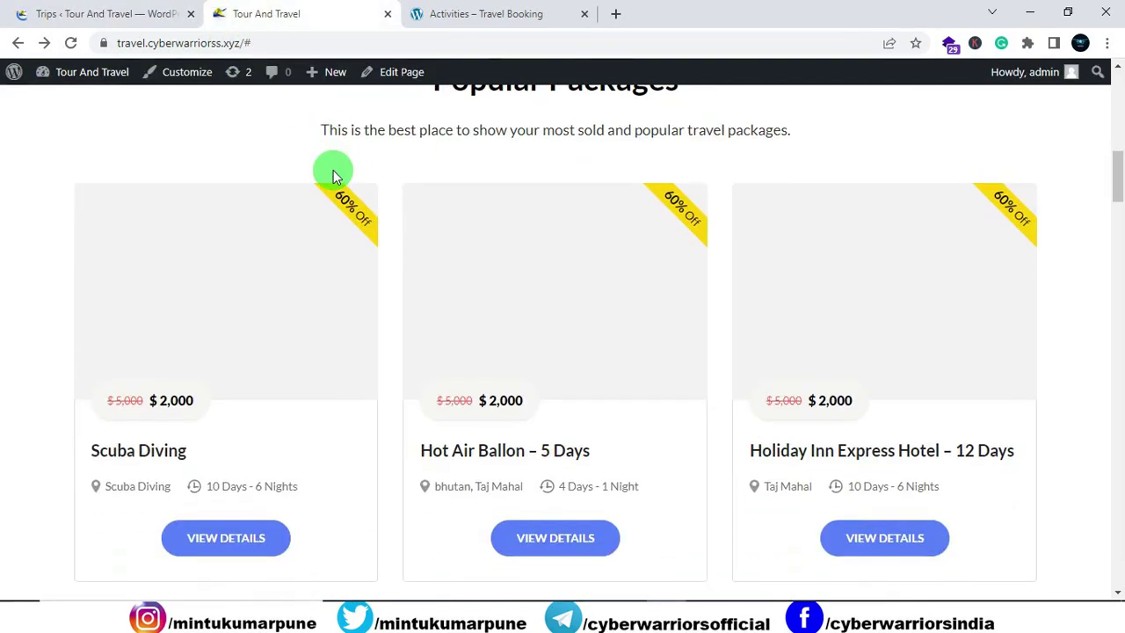
left_click(92, 13)
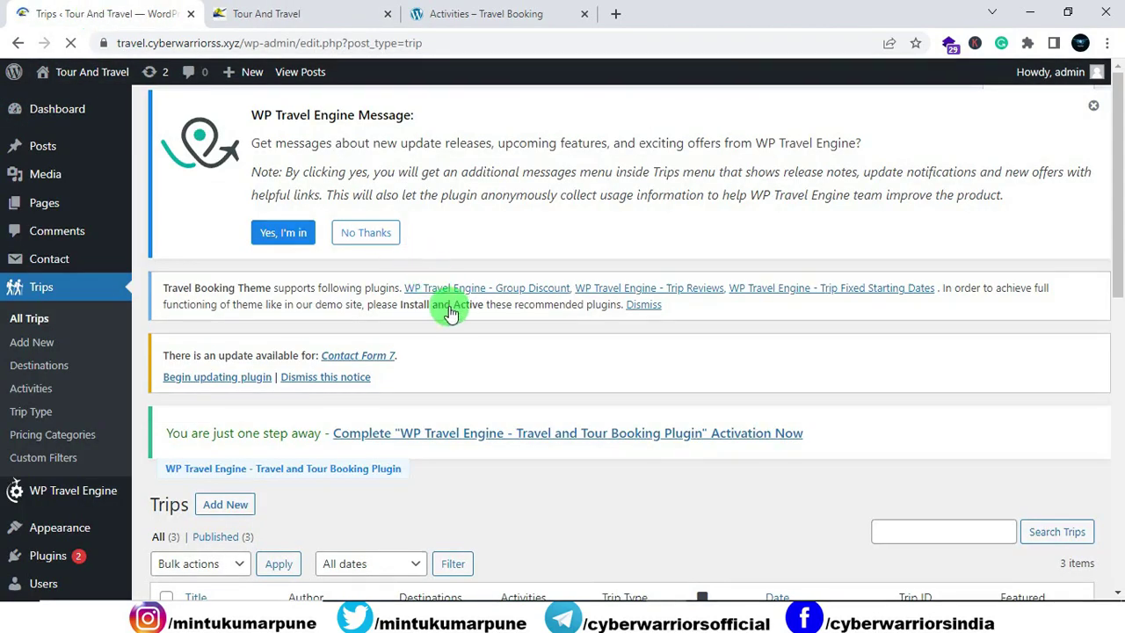
scroll(449, 312, "down", 4)
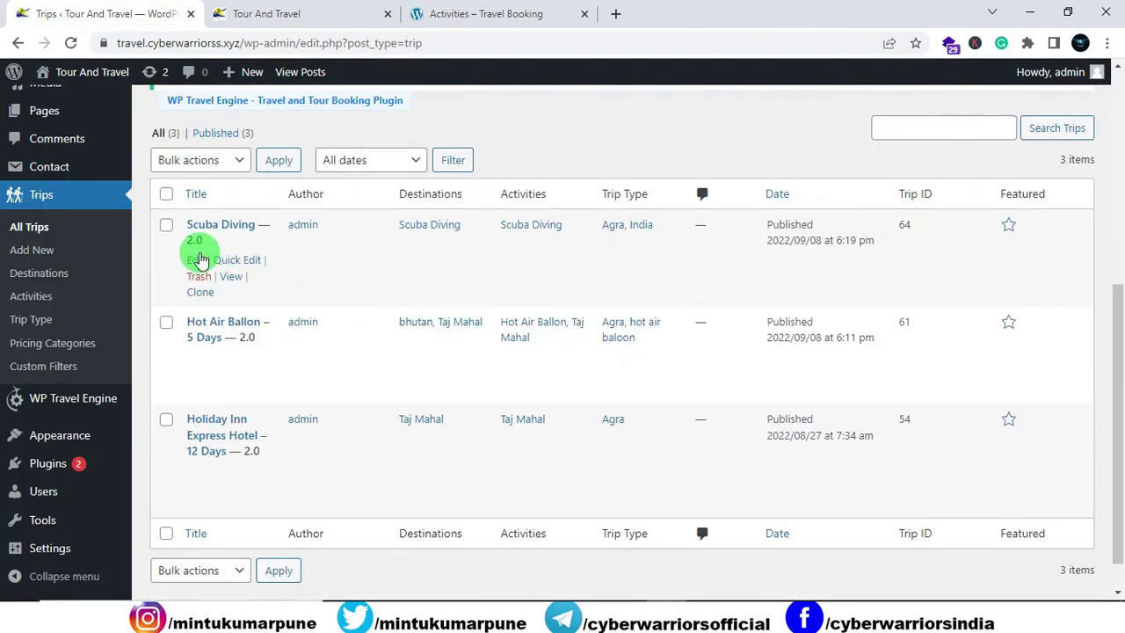
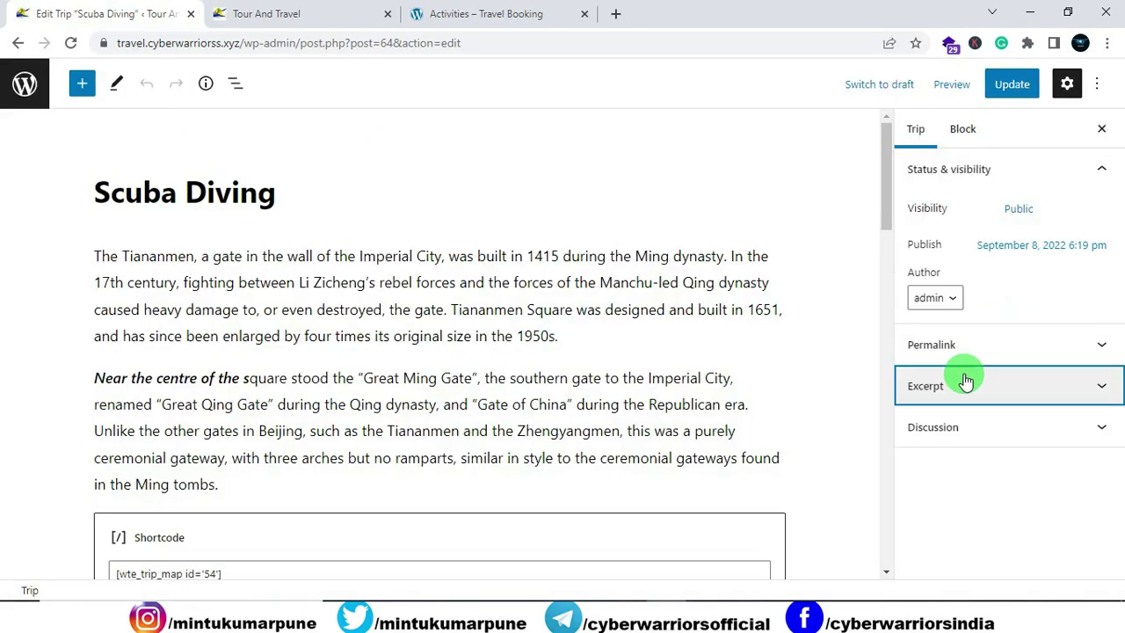
Step: Set the coastal town image 4.jpg as the Scuba Diving trip's featured image and update the trip
left_click(966, 379)
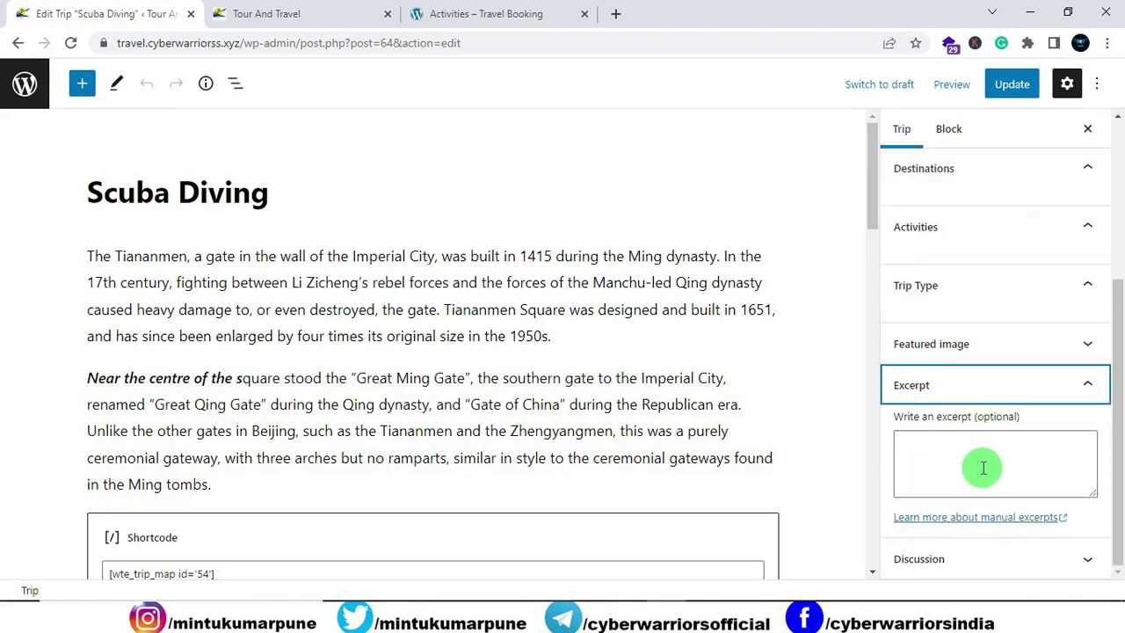
left_click(944, 339)
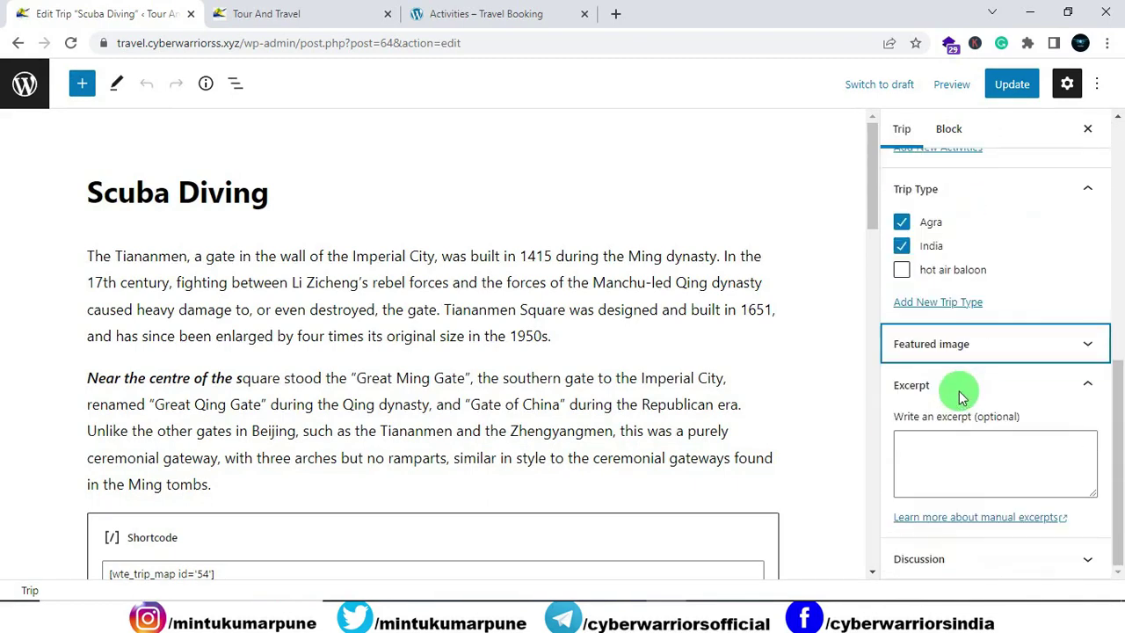
left_click(984, 350)
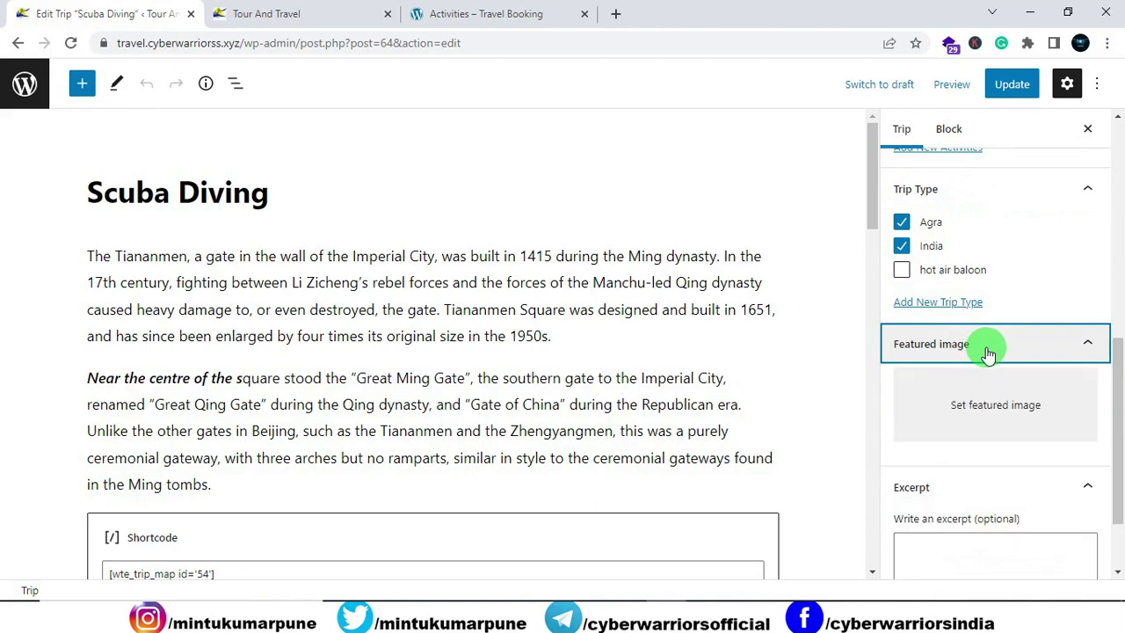
left_click(996, 413)
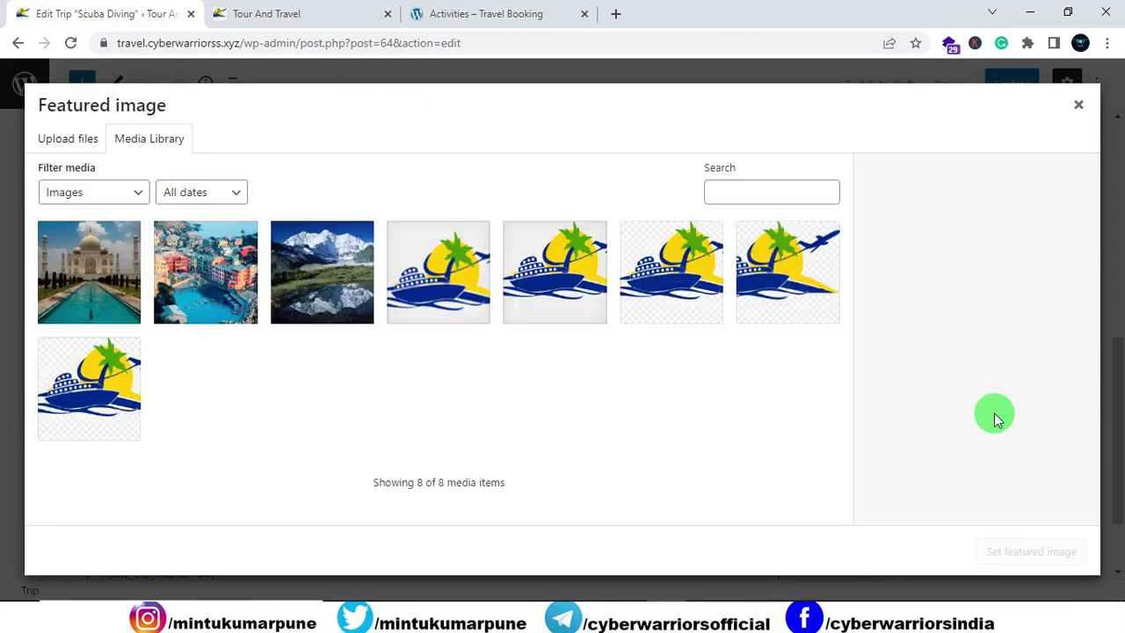
left_click(323, 285)
left_click(244, 282)
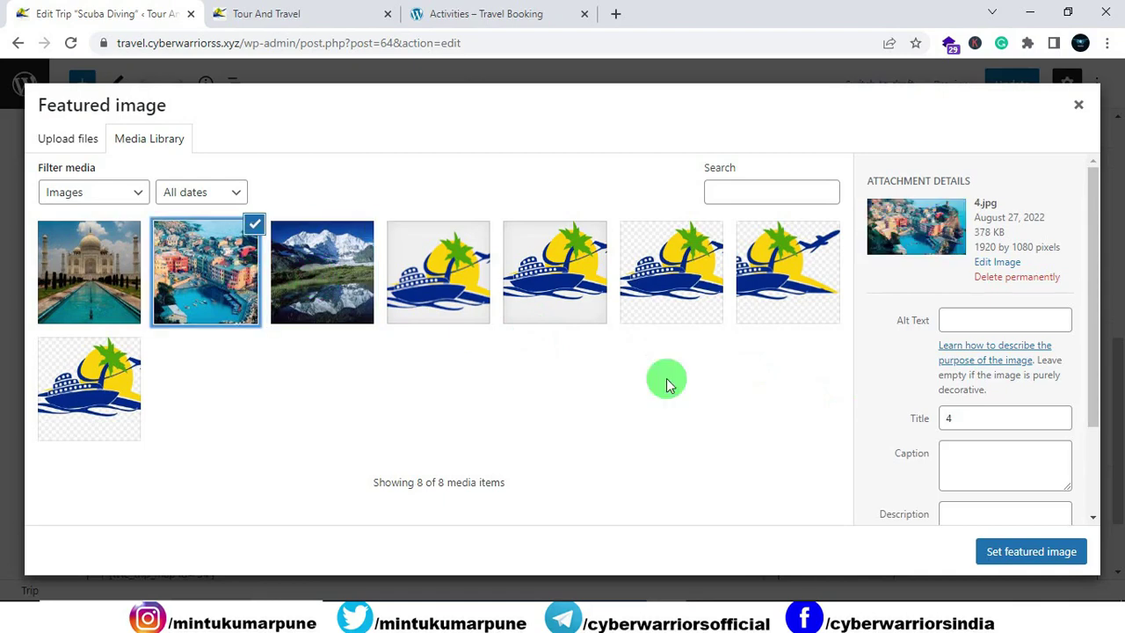
left_click(1006, 567)
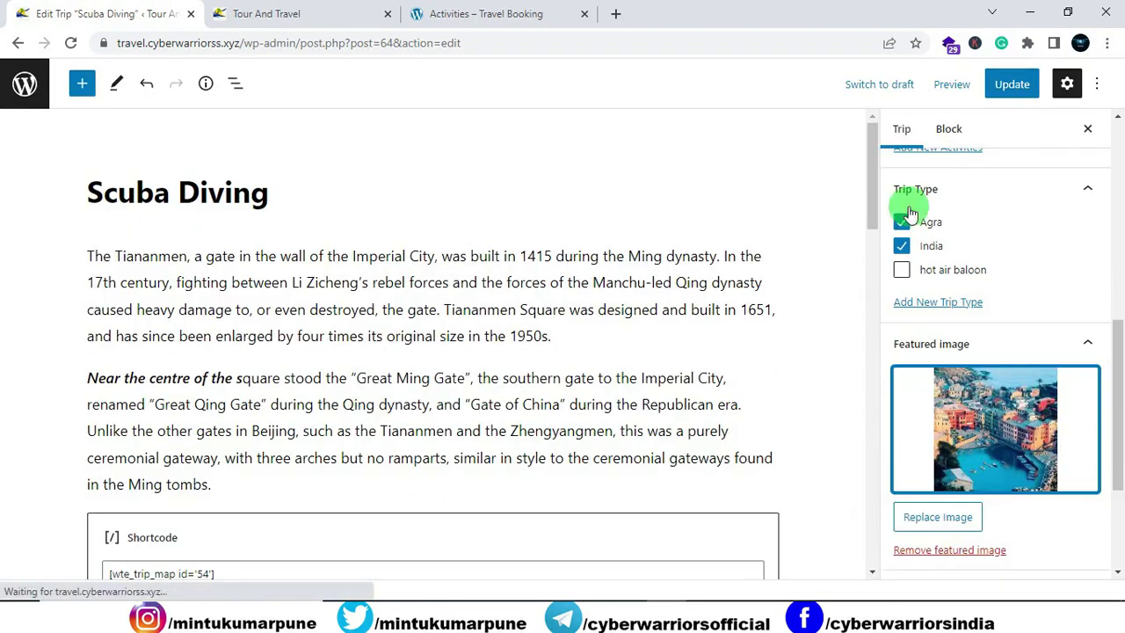
left_click(1007, 84)
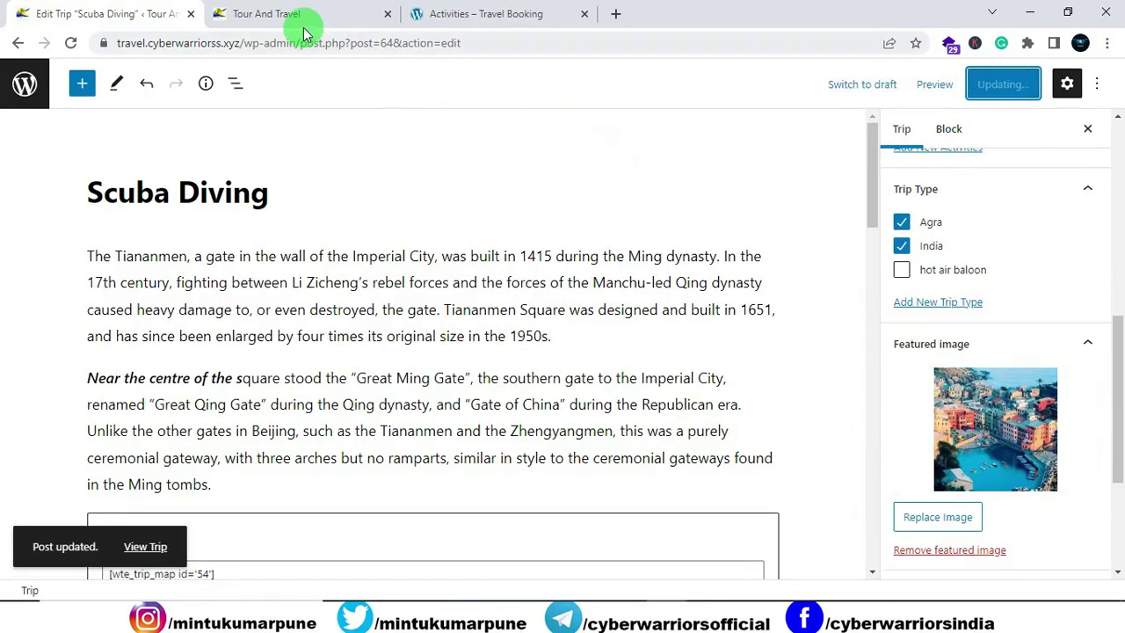
Step: Reload the live homepage, check the Scuba Diving package image, look through its details page and return to the homepage
left_click(304, 16)
left_click(69, 46)
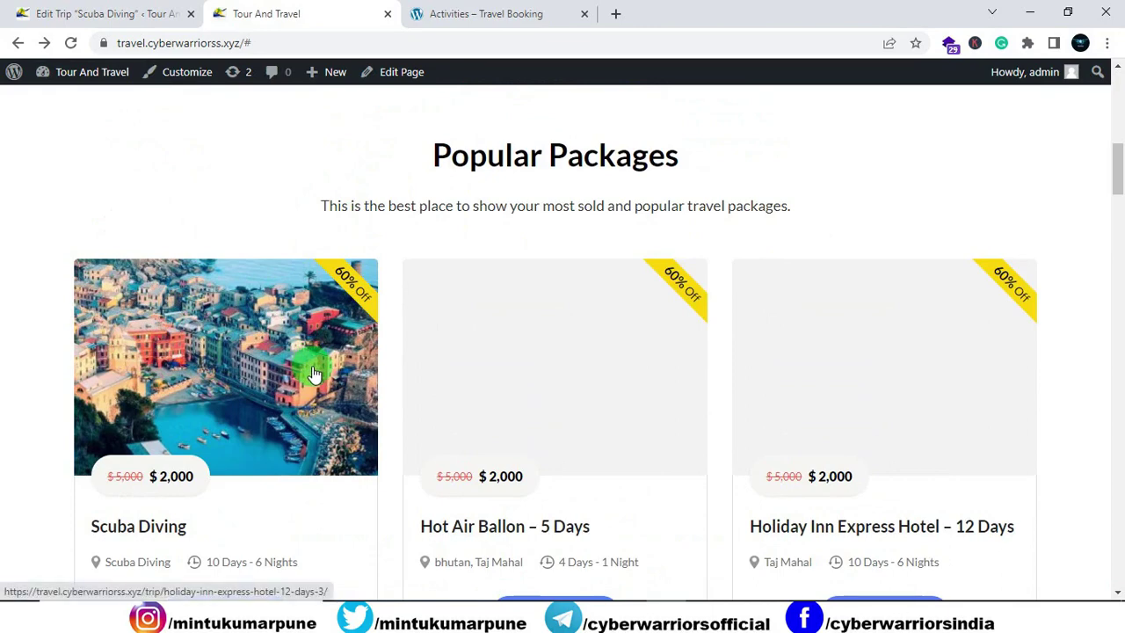
scroll(307, 374, "down", 2)
scroll(302, 364, "up", 1)
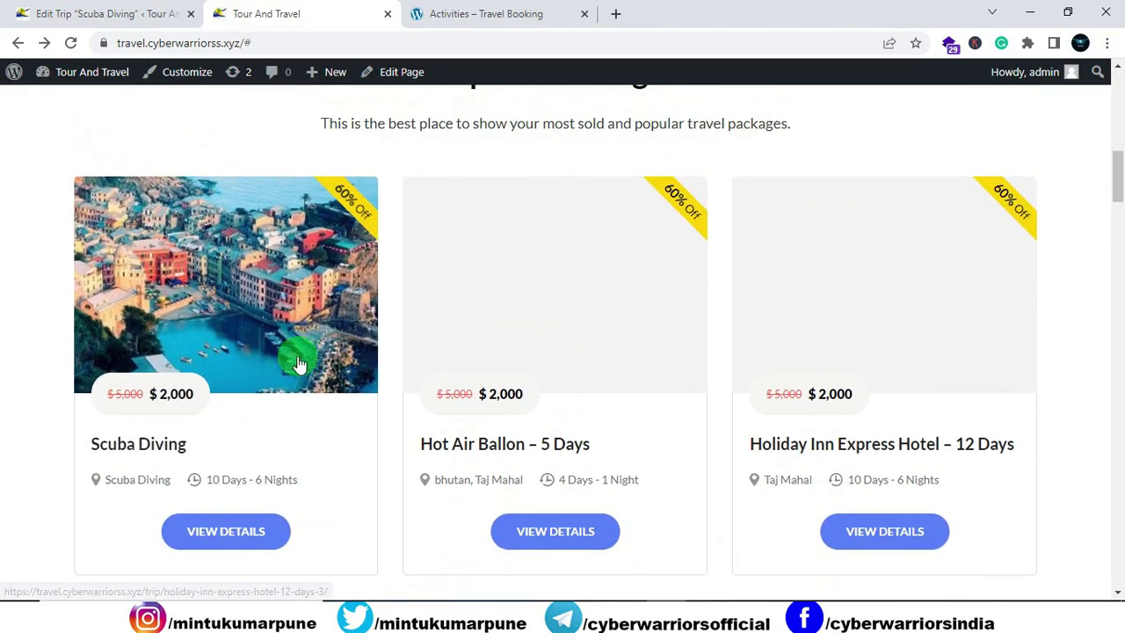
left_click(227, 543)
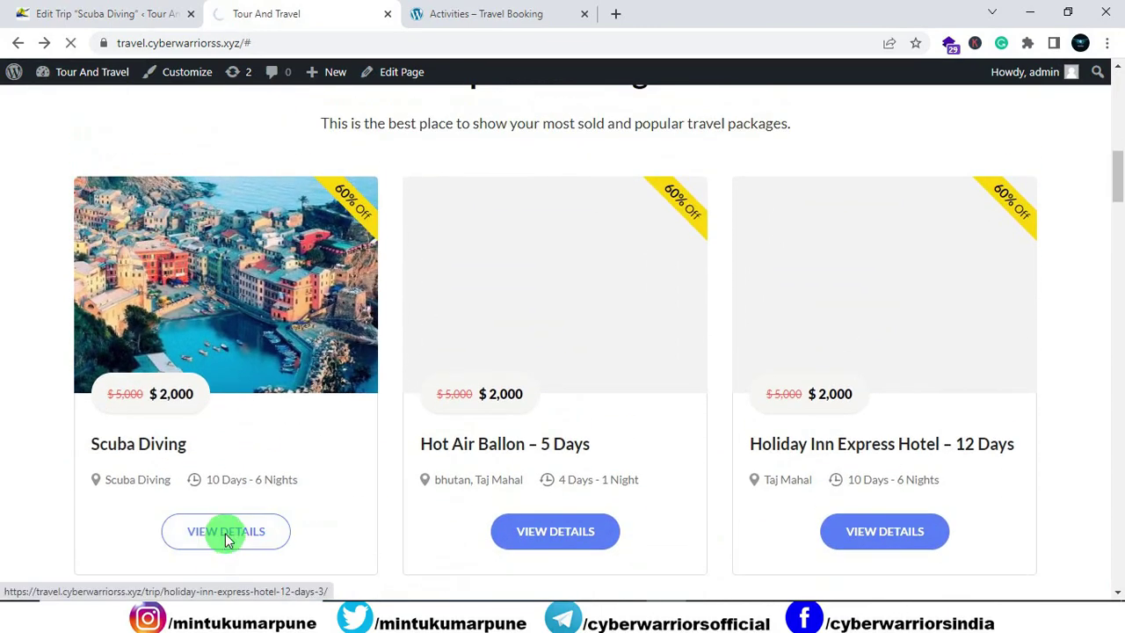
scroll(350, 461, "down", 8)
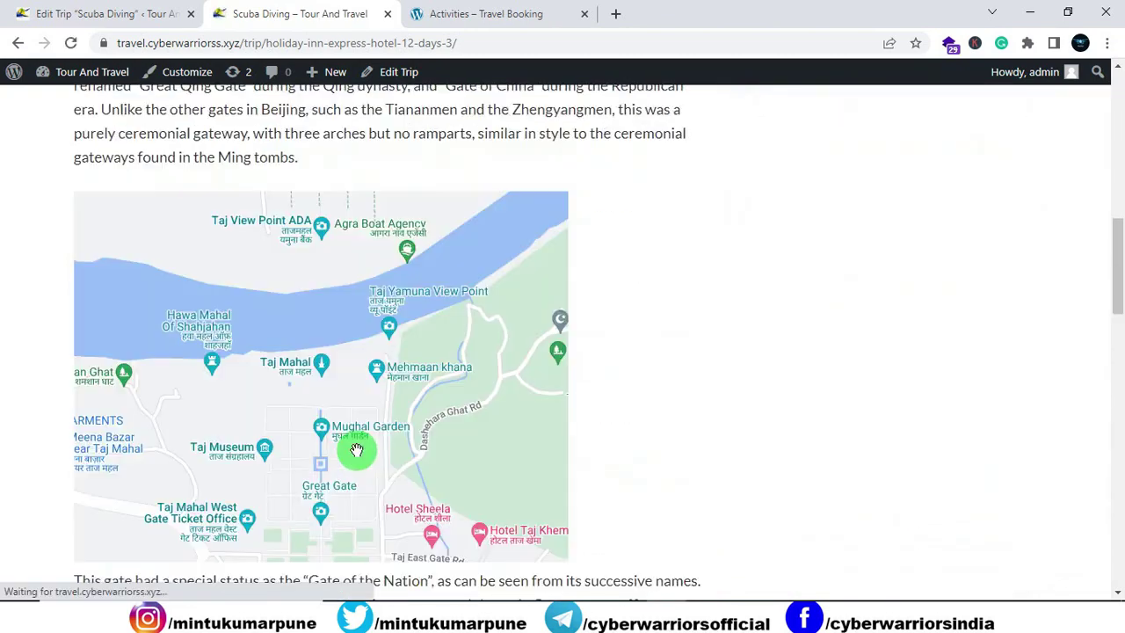
scroll(356, 450, "up", 5)
left_click(15, 44)
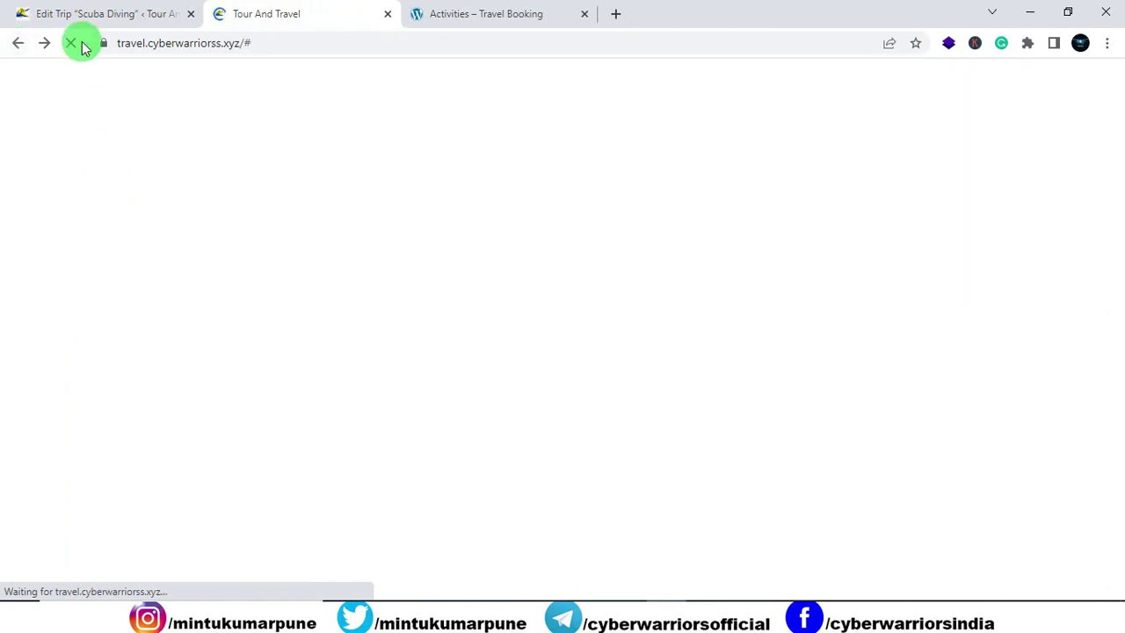
Step: Open the Hot Air Ballon – 5 Days trip for editing, set the mountain lake image 3.jpg as its featured image and update it
left_click(84, 13)
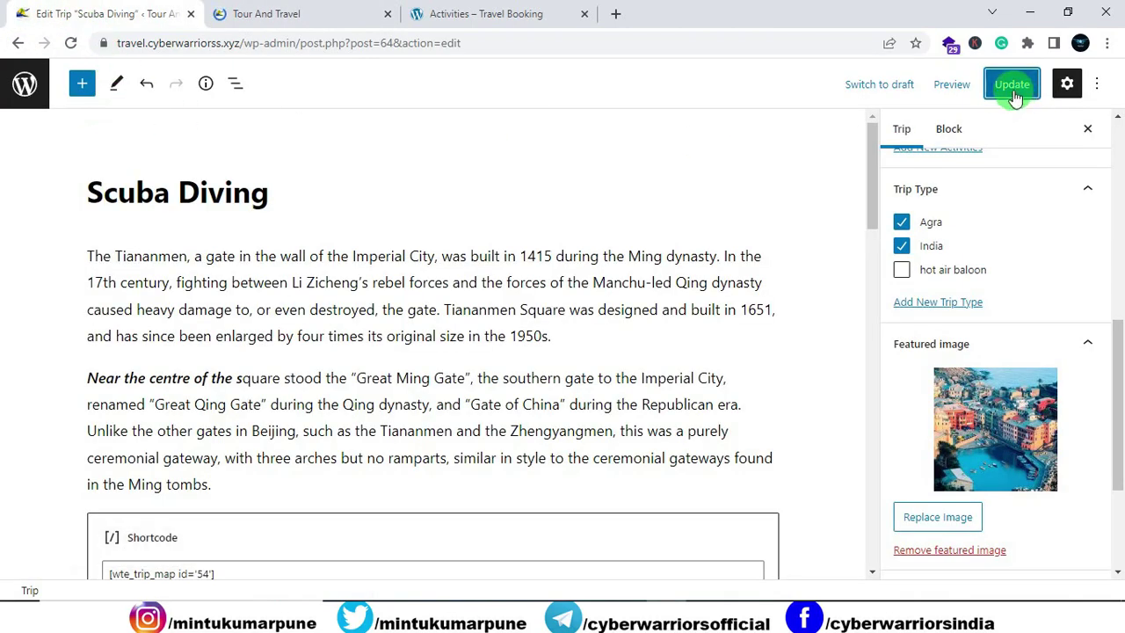
left_click(24, 82)
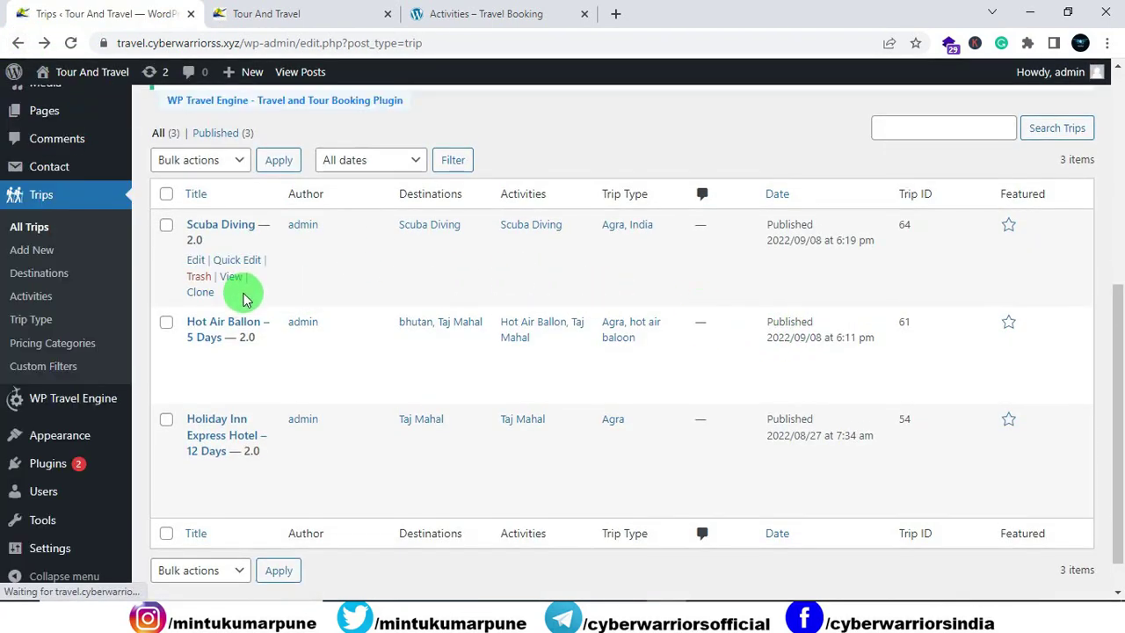
left_click(195, 360)
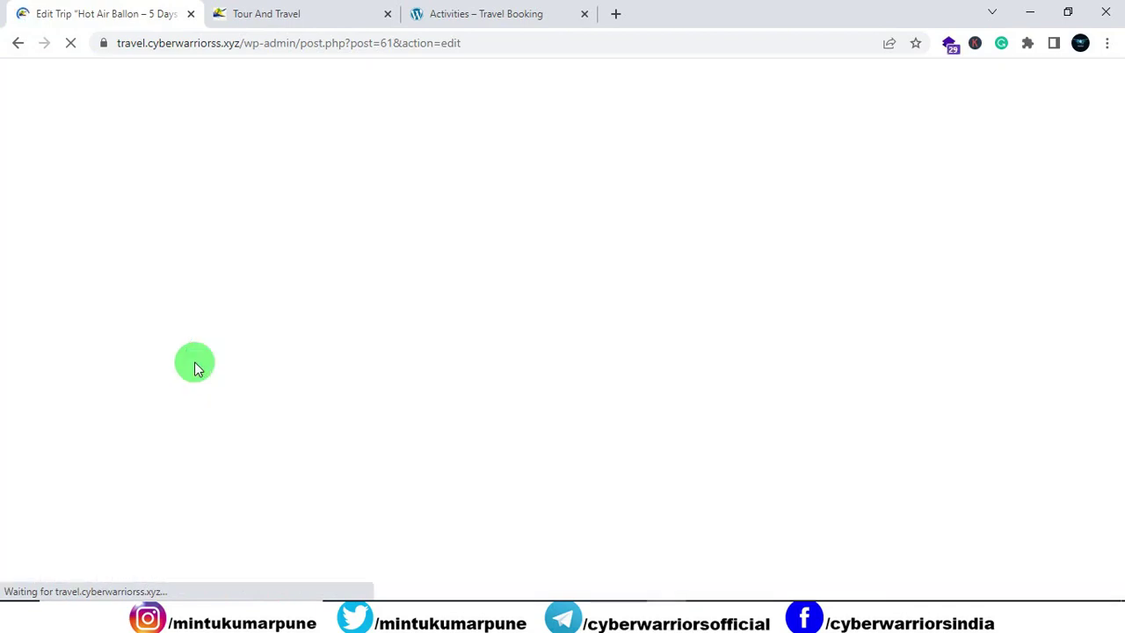
scroll(955, 416, "down", 2)
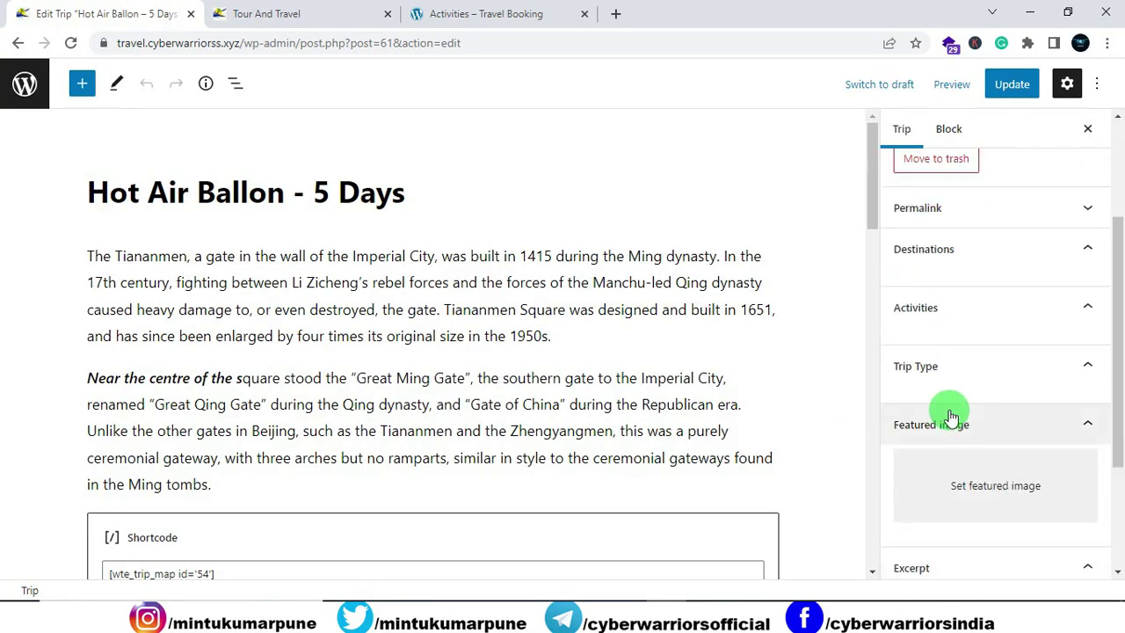
scroll(984, 413, "down", 1)
scroll(997, 425, "down", 2)
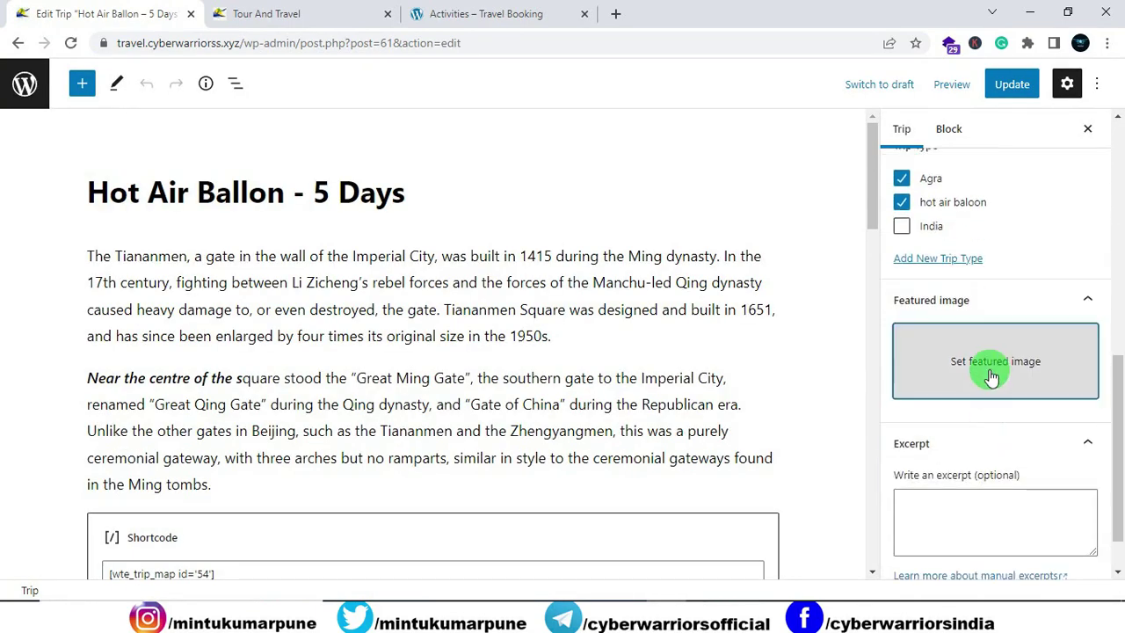
left_click(987, 359)
left_click(323, 289)
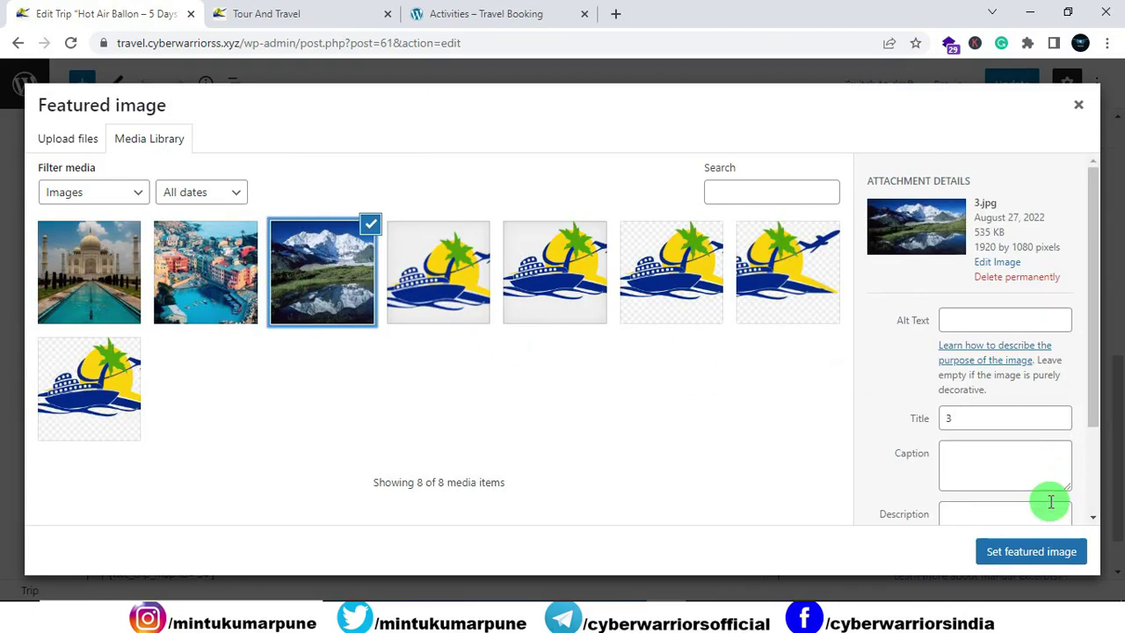
left_click(1037, 551)
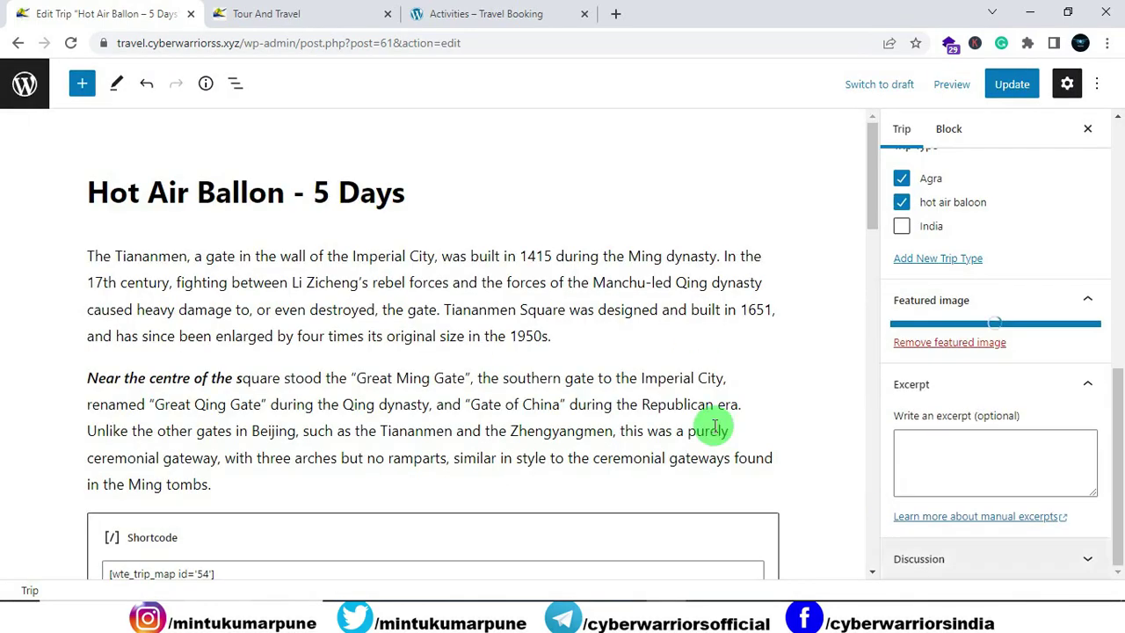
left_click(1011, 83)
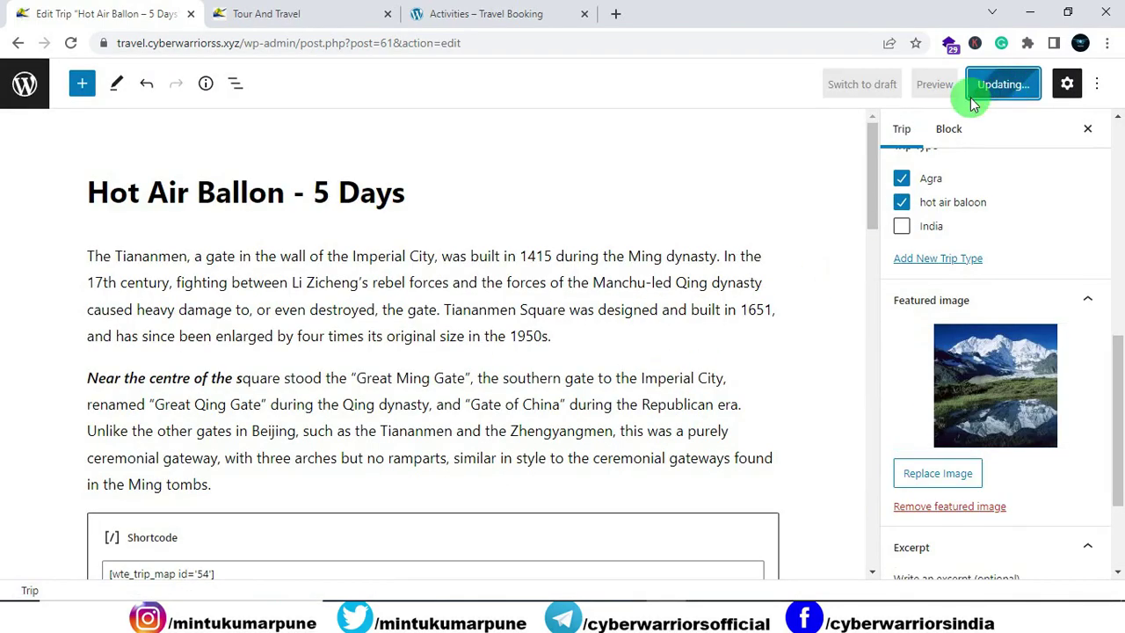
Step: Open the Holiday Inn Express Hotel – 12 Days trip for editing, set the Taj Mahal image as its featured image and update it
left_click(19, 44)
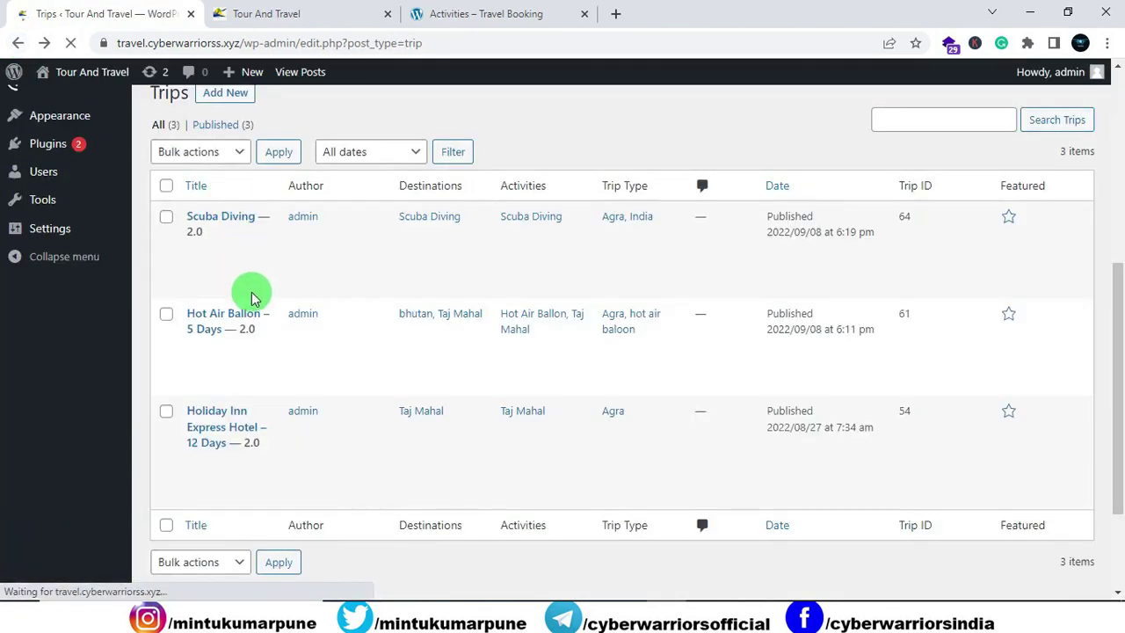
left_click(195, 476)
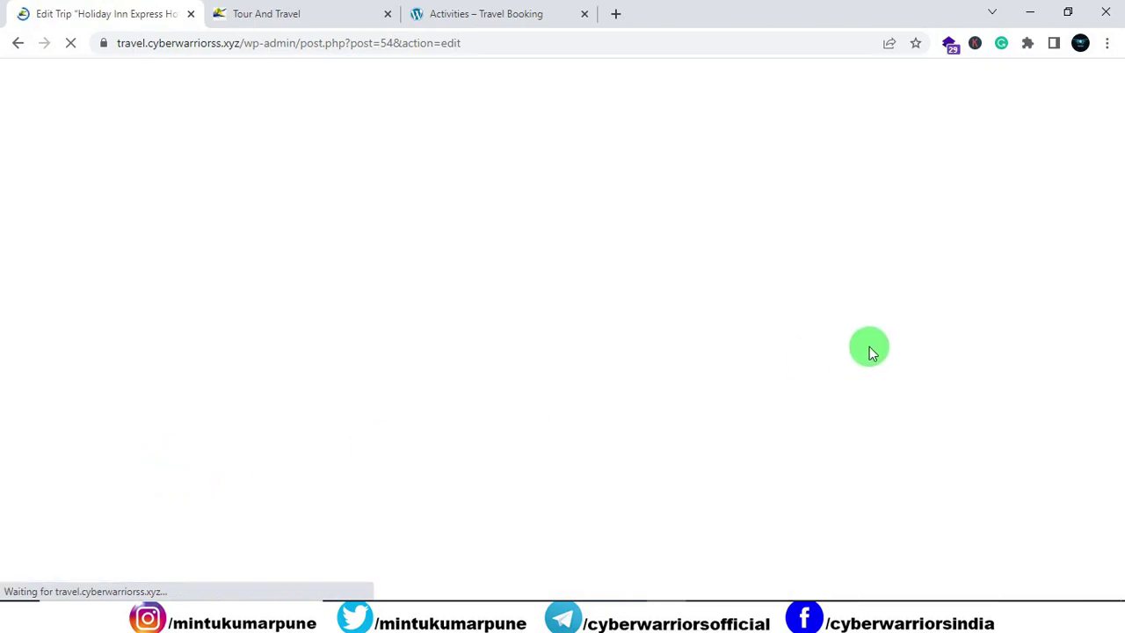
left_click(1003, 83)
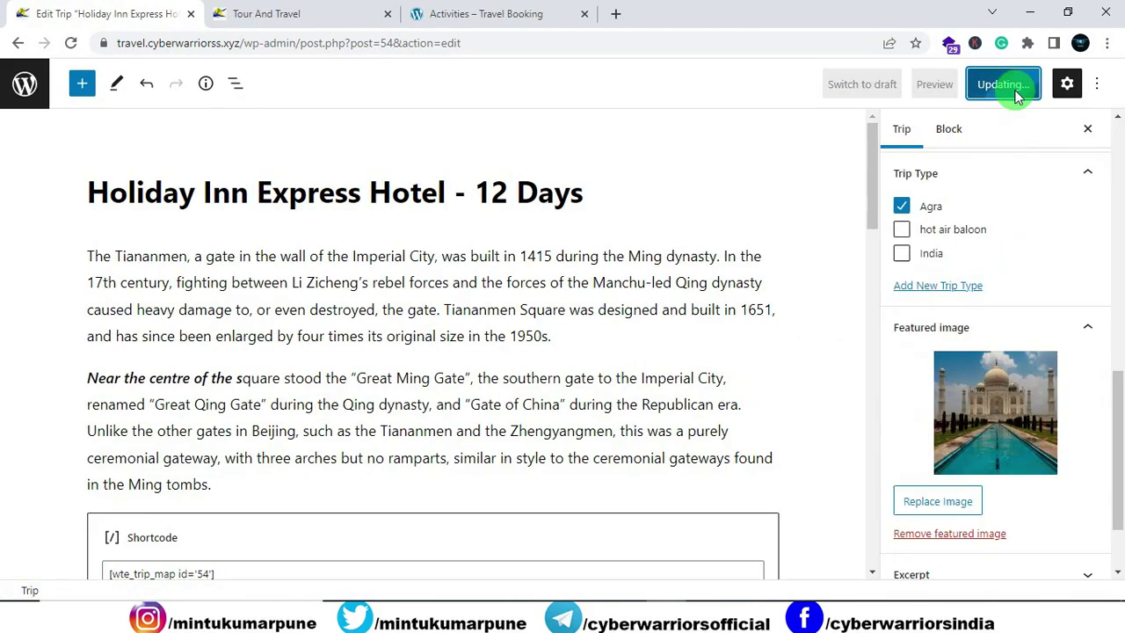
Step: Reload the live homepage and check the trip images under Popular Packages and in the trip section below
left_click(261, 16)
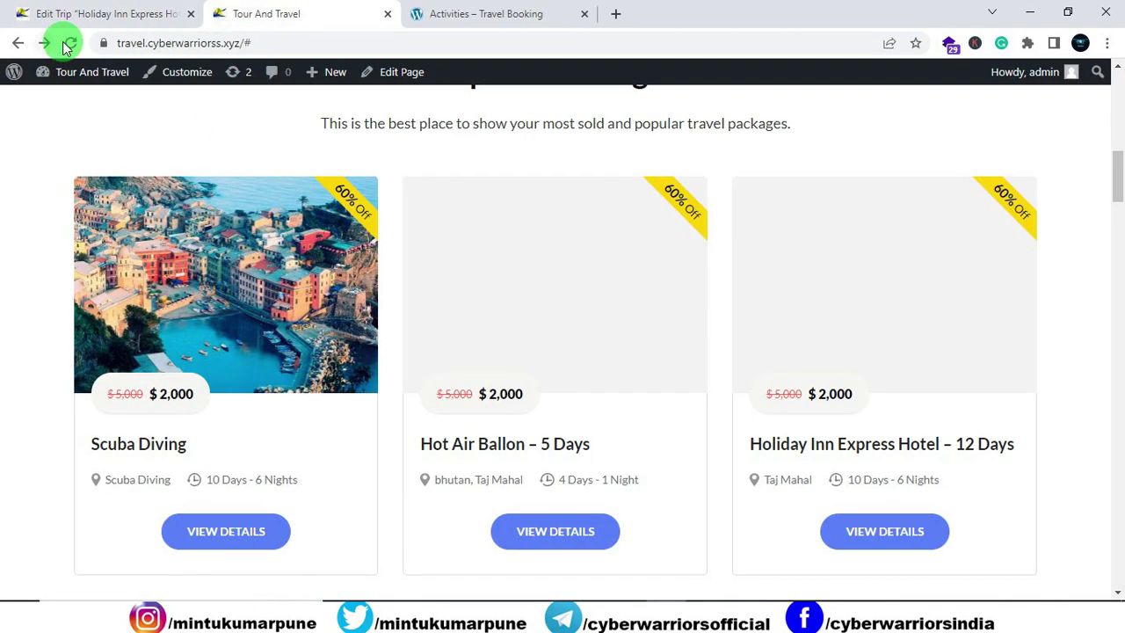
left_click(70, 44)
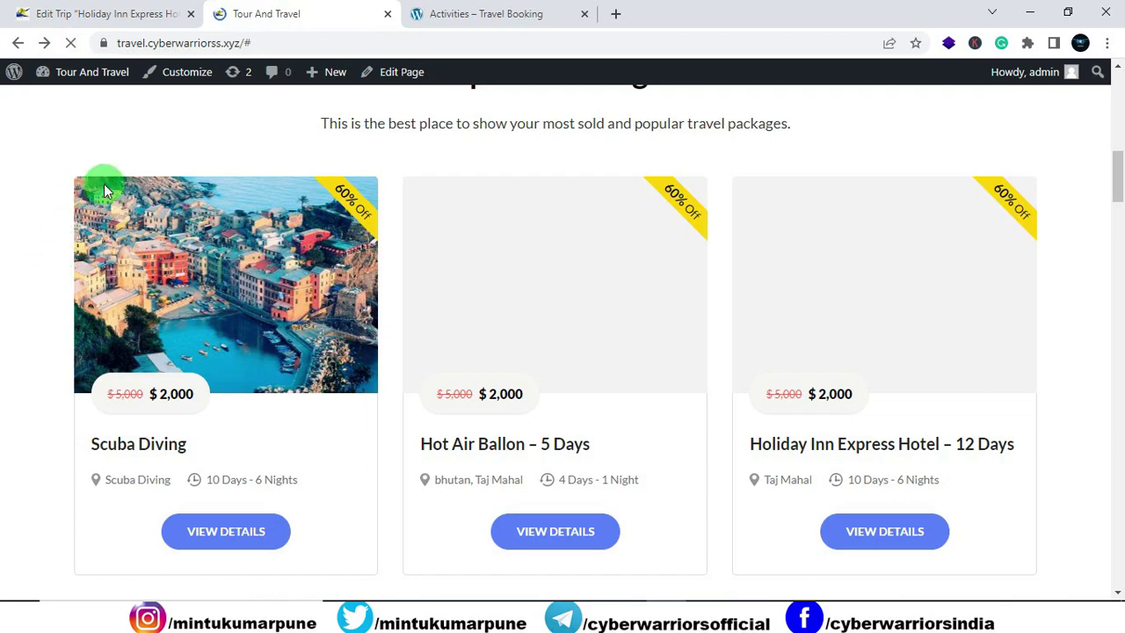
scroll(296, 243, "down", 1)
scroll(250, 246, "up", 1)
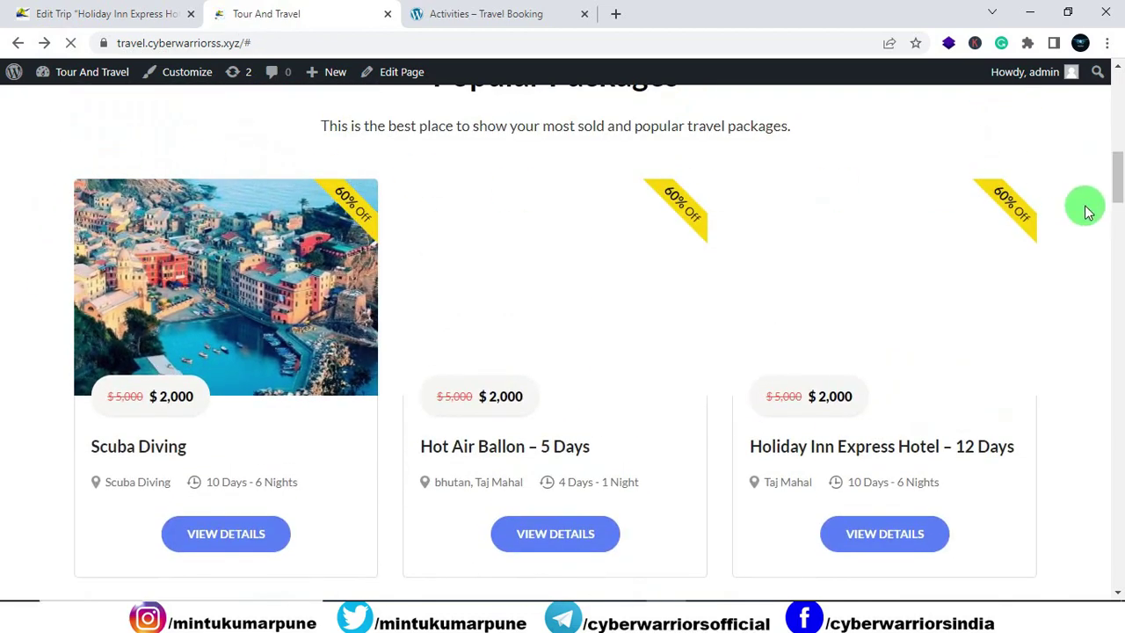
scroll(1064, 439, "down", 1)
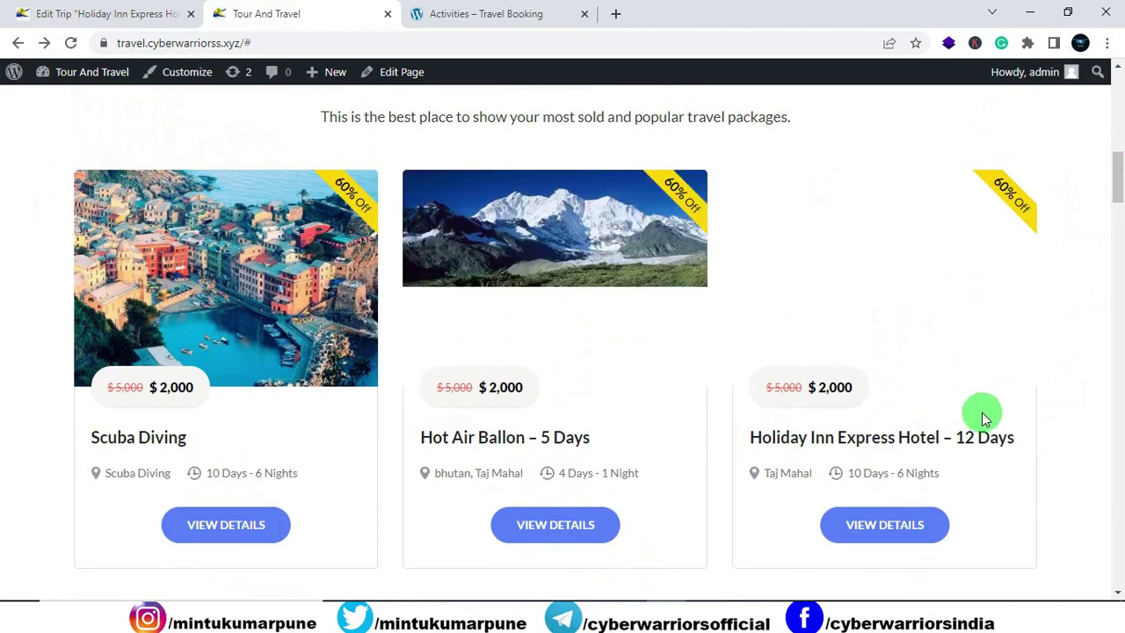
scroll(633, 309, "down", 8)
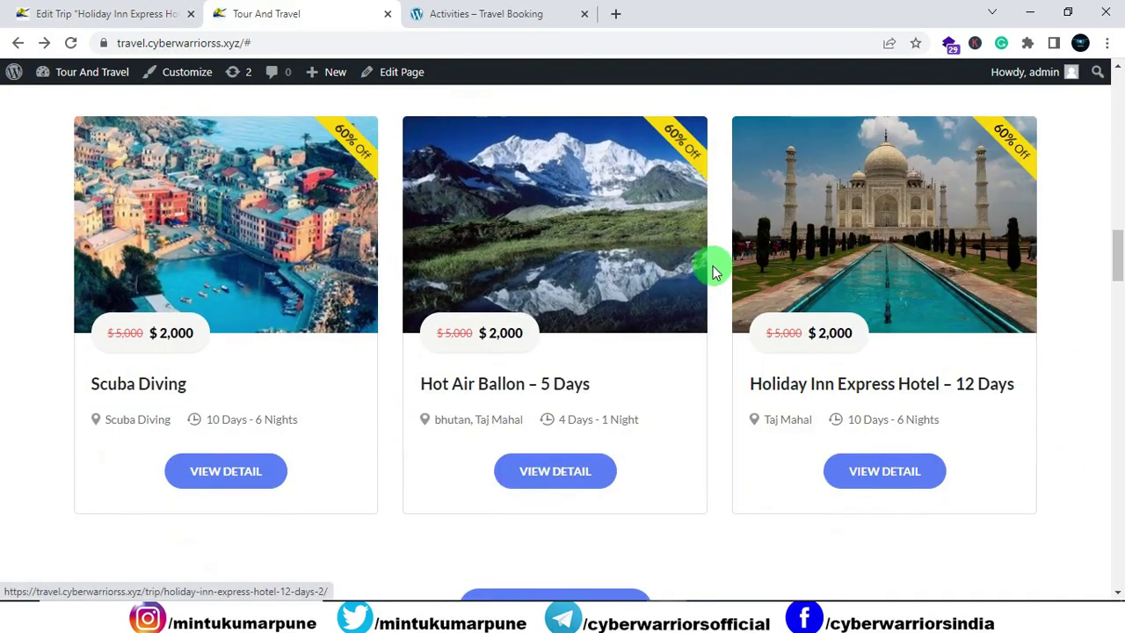
Step: Check the Duration, Budget, Activities and Destination search filters on the live homepage and look over the packages below them
scroll(714, 269, "down", 4)
scroll(694, 274, "up", 6)
scroll(663, 280, "up", 10)
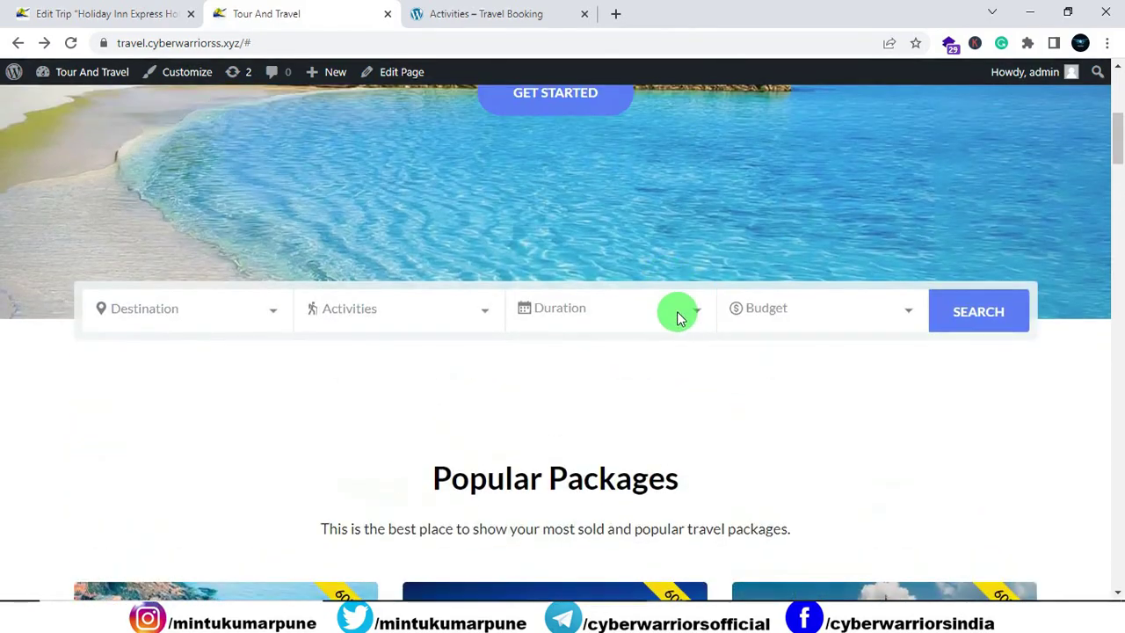
left_click(681, 315)
left_click(758, 323)
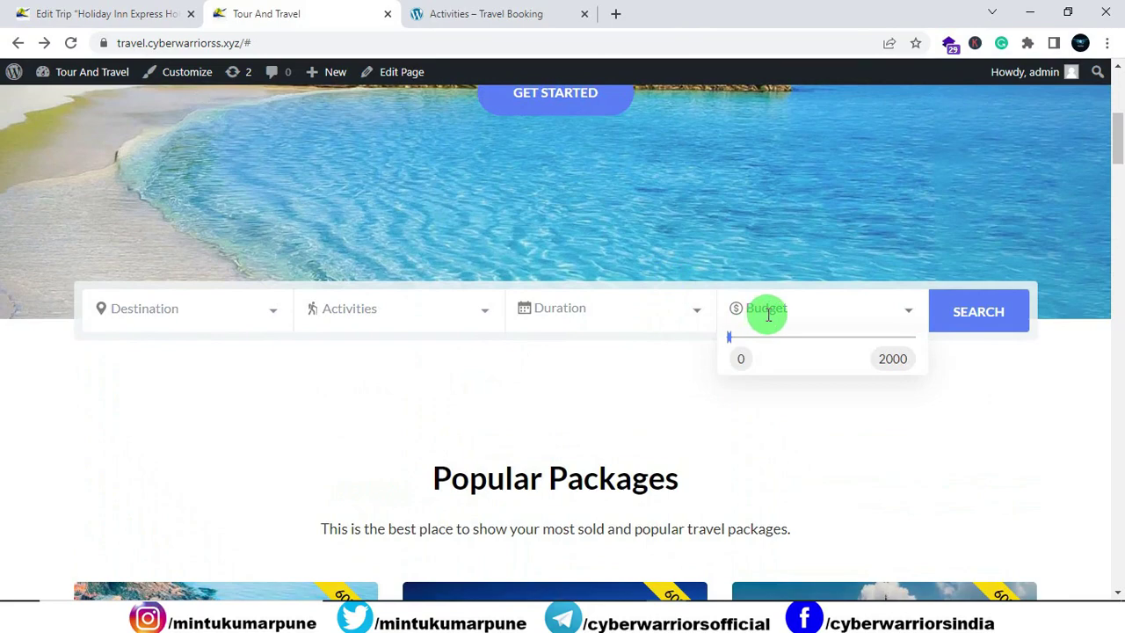
left_click(768, 315)
left_click(588, 317)
left_click(582, 316)
left_click(337, 315)
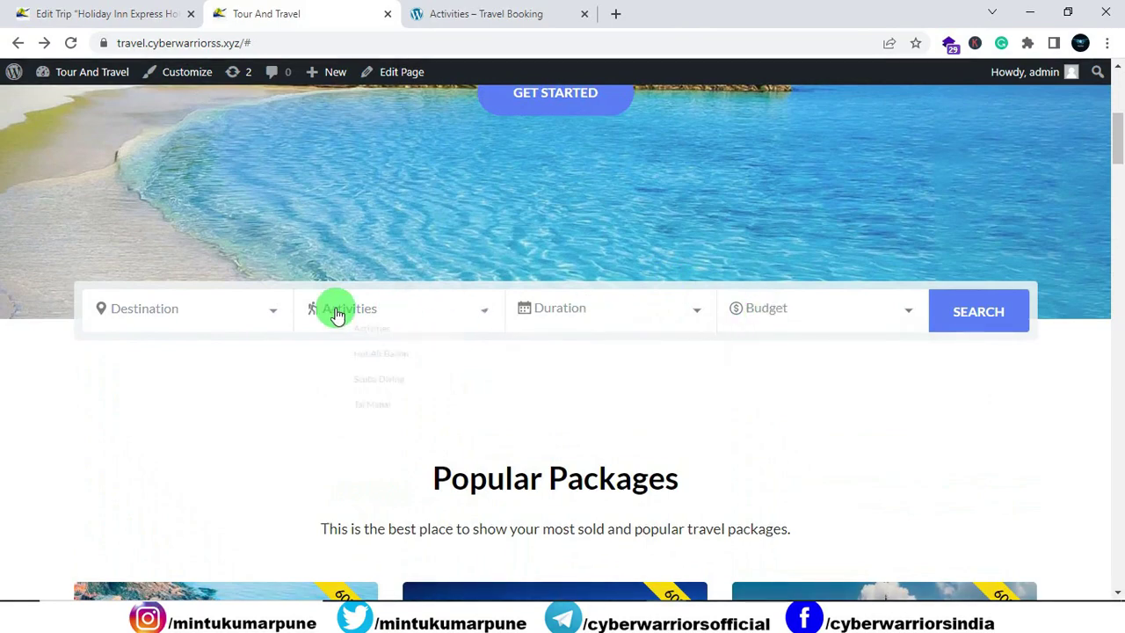
left_click(226, 311)
left_click(318, 366)
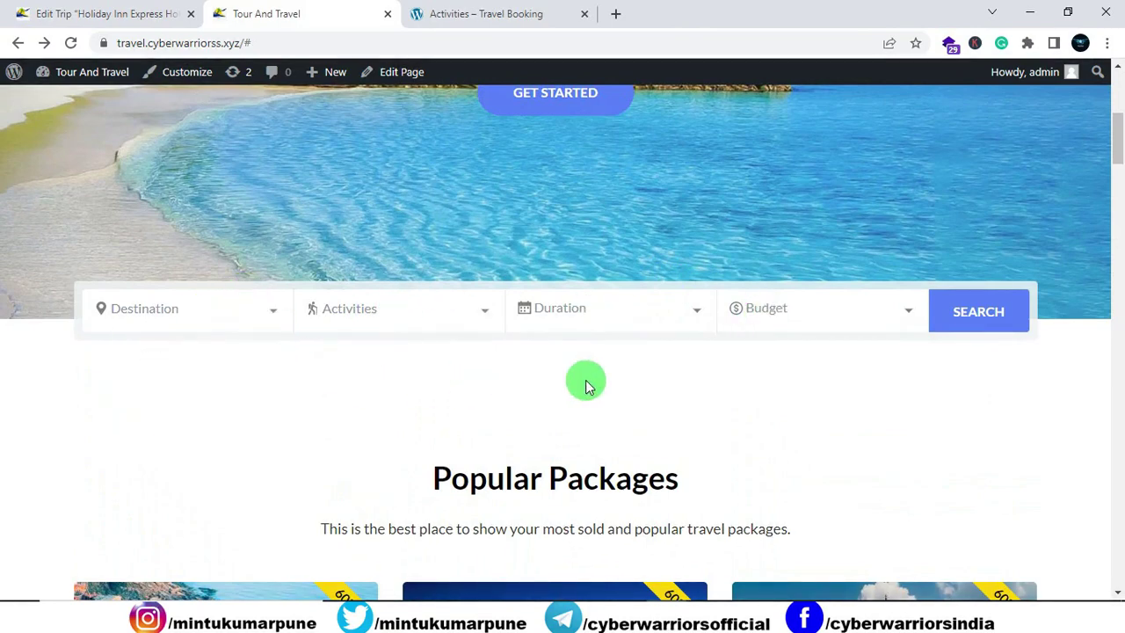
scroll(585, 380, "down", 13)
scroll(594, 378, "up", 12)
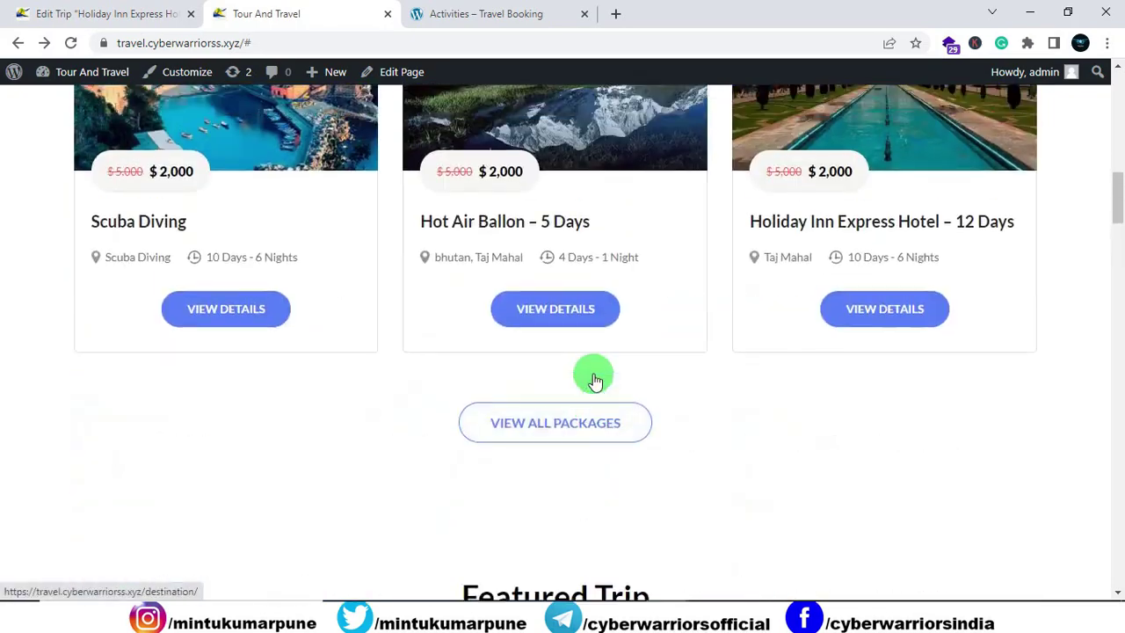
scroll(592, 380, "up", 4)
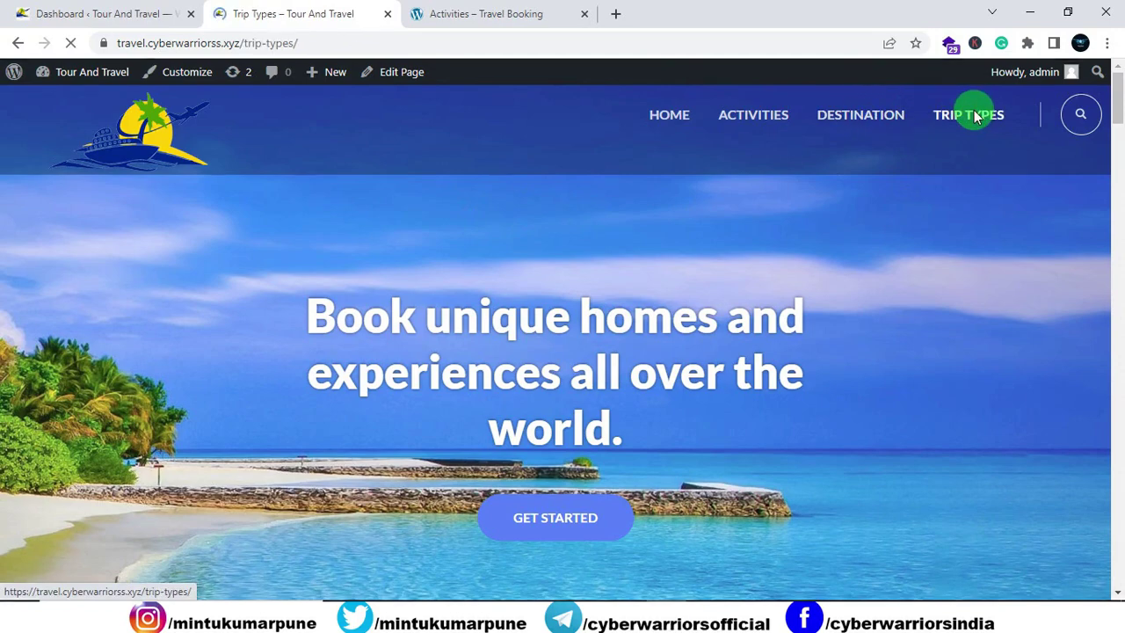
Step: Look through the live Trip Types page and the trips listed under Agra, and return to the homepage
scroll(793, 219, "down", 2)
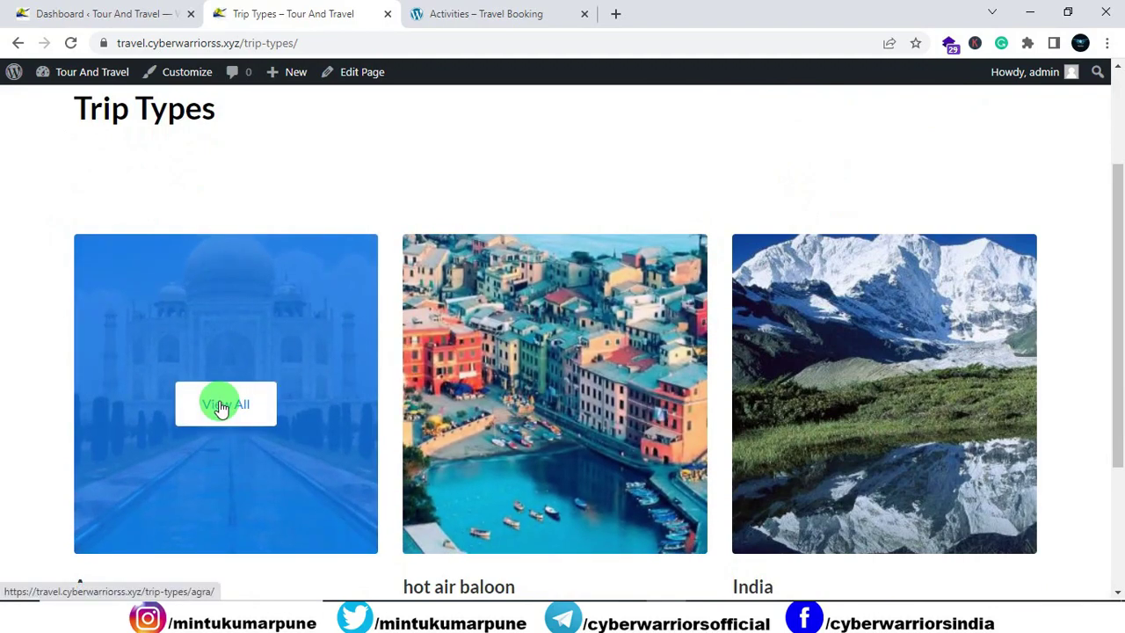
left_click(219, 409)
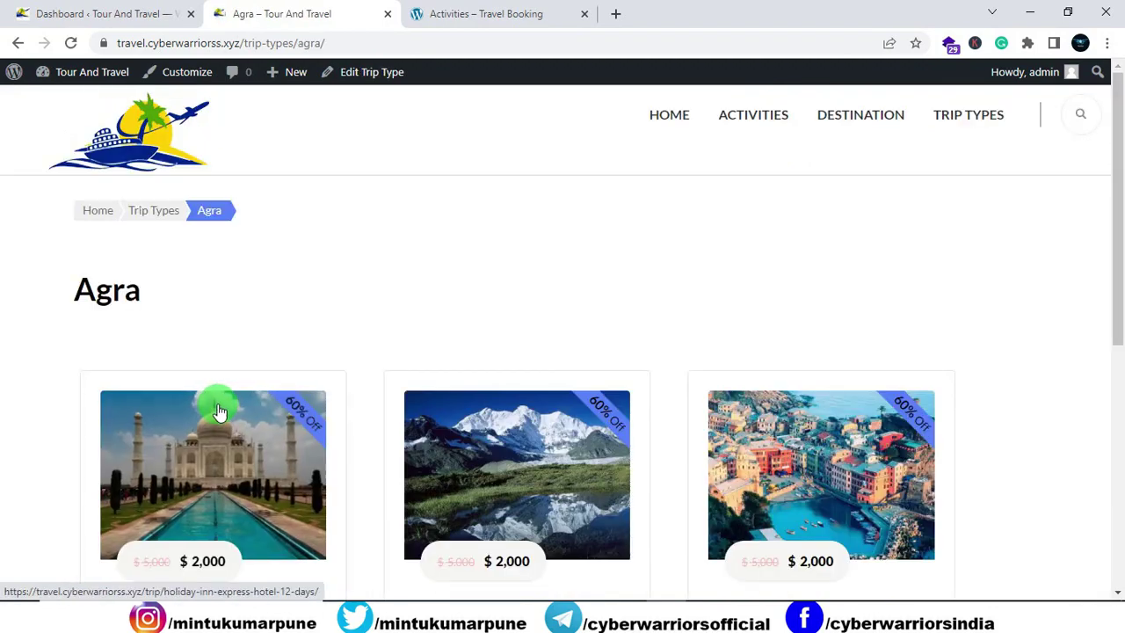
scroll(101, 226, "down", 1)
scroll(193, 226, "down", 2)
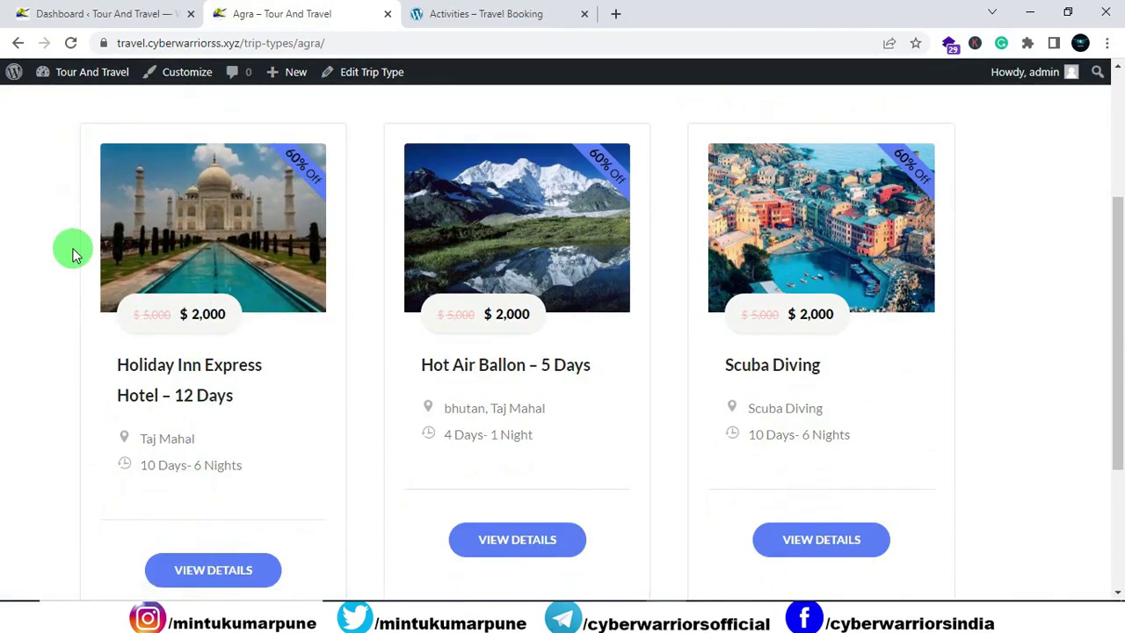
scroll(96, 220, "up", 1)
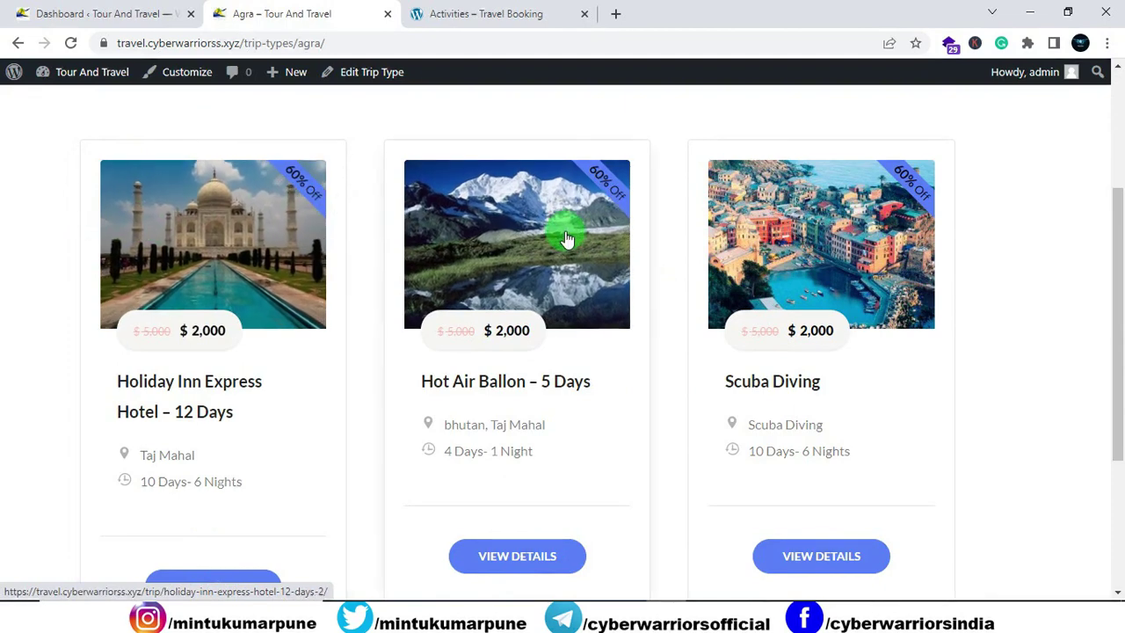
scroll(779, 262, "up", 2)
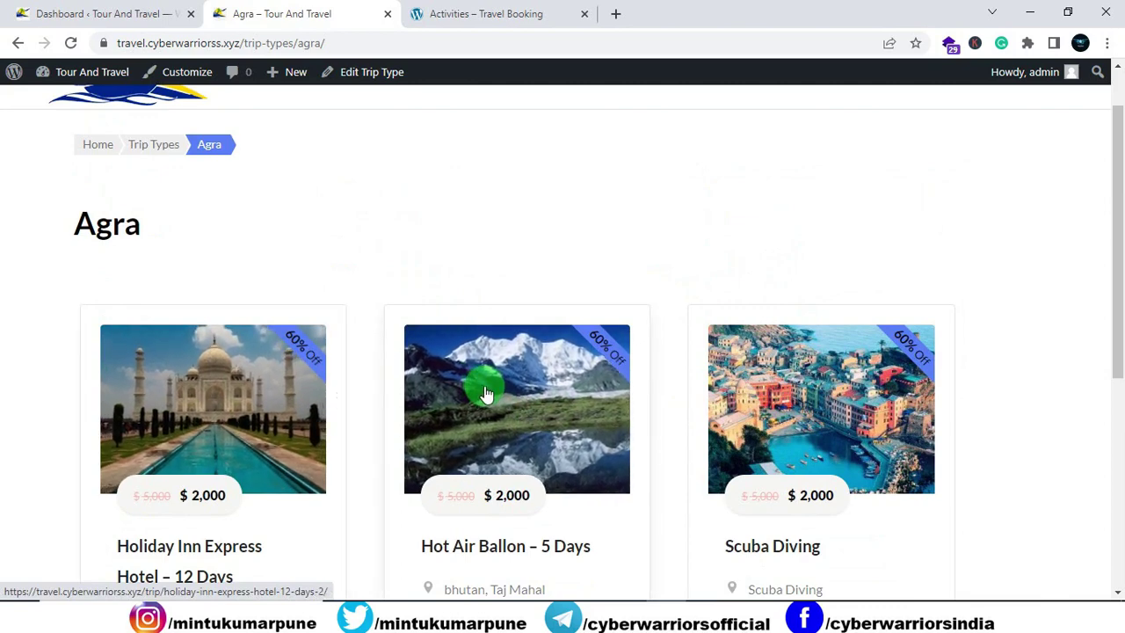
scroll(483, 386, "up", 1)
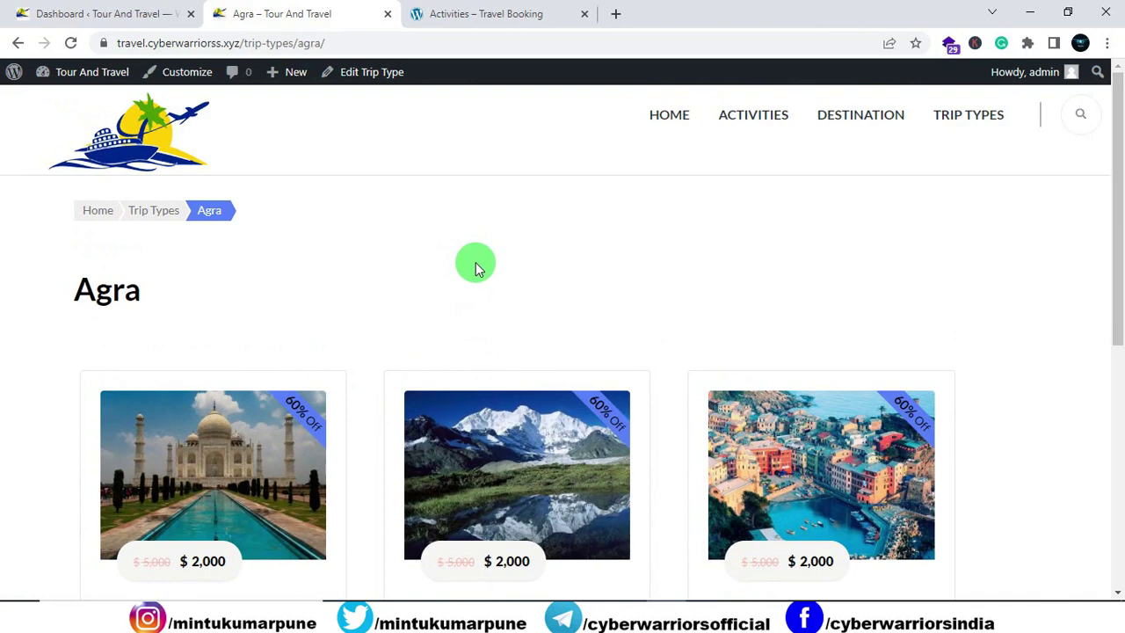
scroll(477, 268, "down", 1)
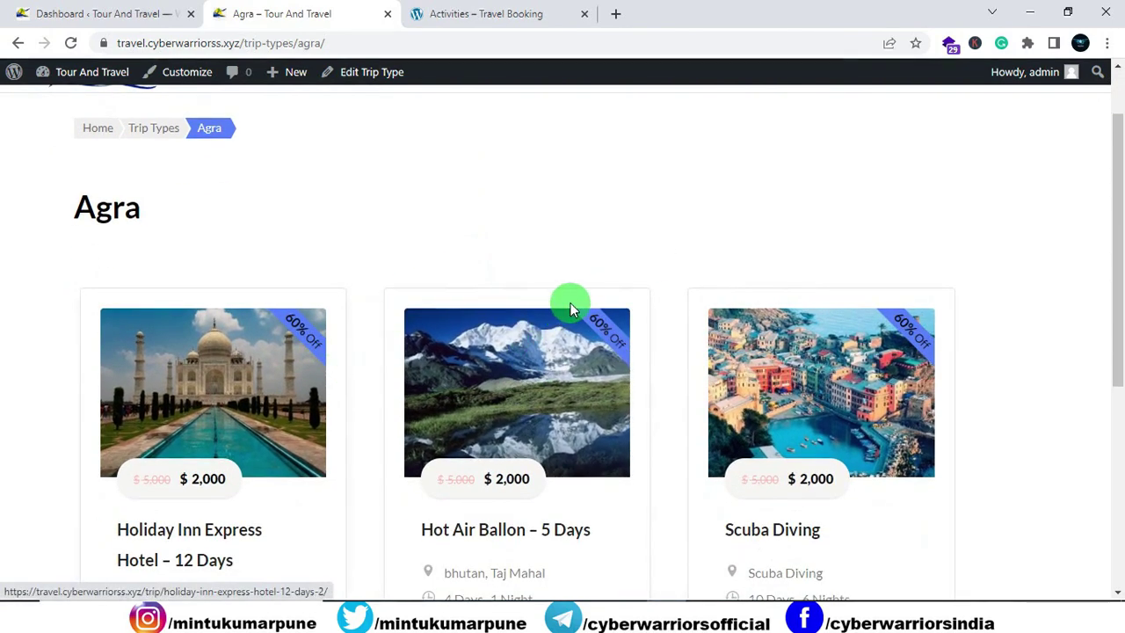
scroll(612, 282, "up", 1)
left_click(668, 117)
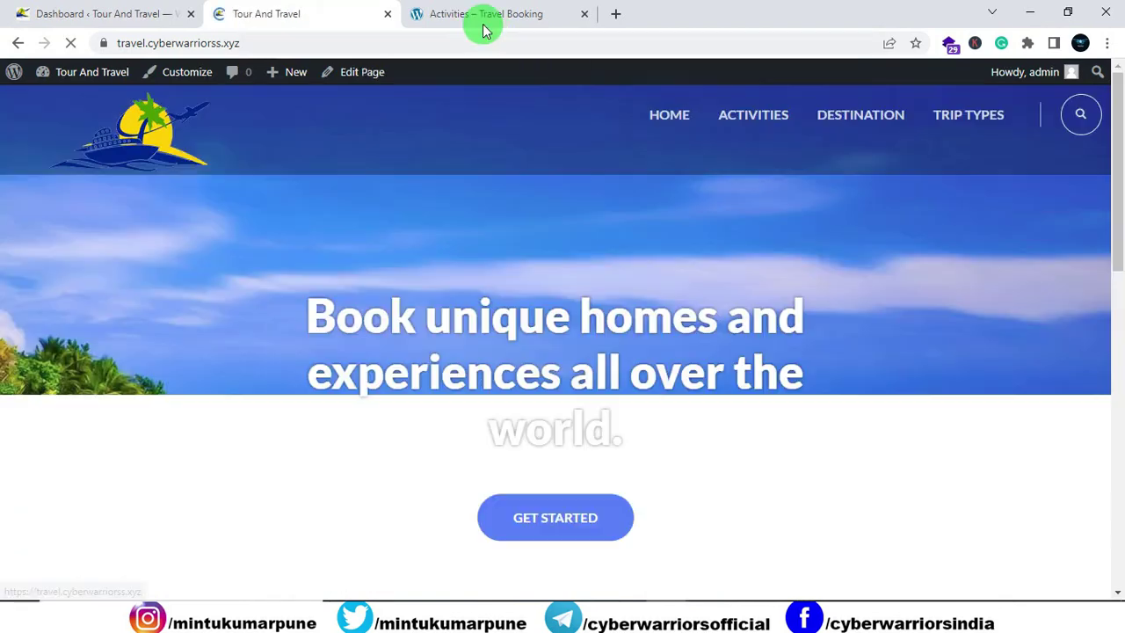
Step: Compare the live site's navigation menu with the Travel Booking demo's menu and open the demo's Trips page
left_click(479, 19)
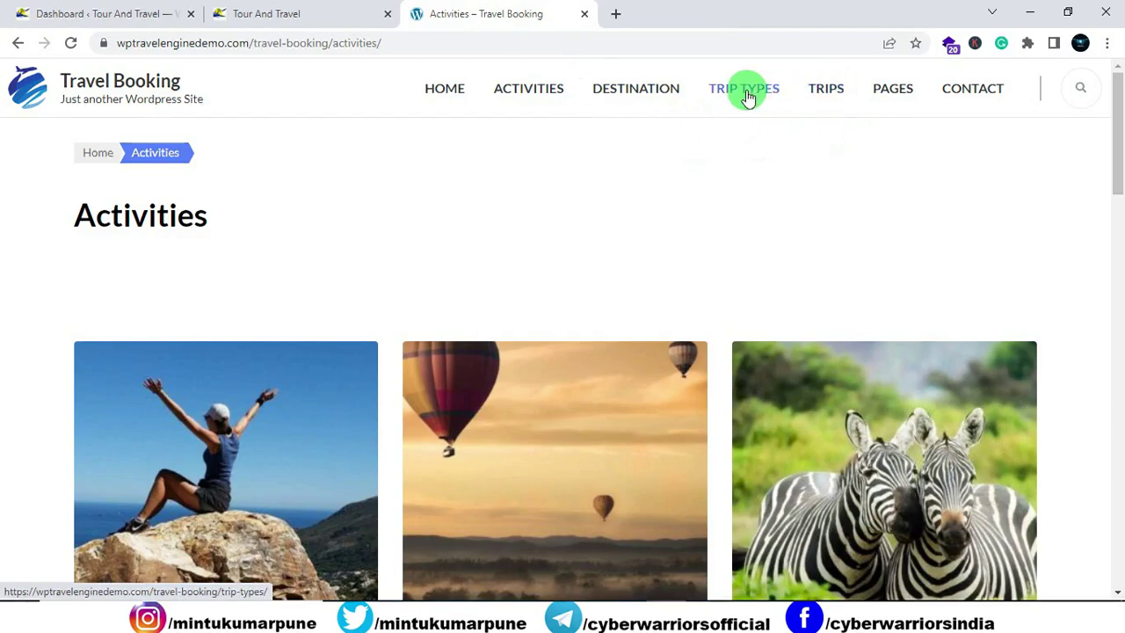
left_click(350, 16)
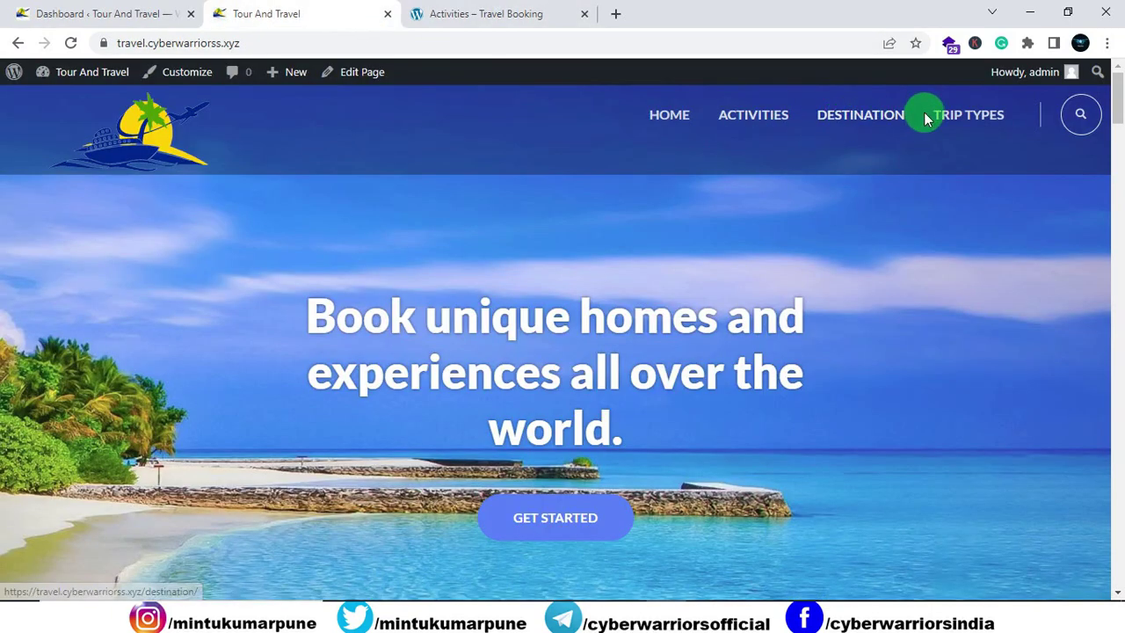
left_click(493, 16)
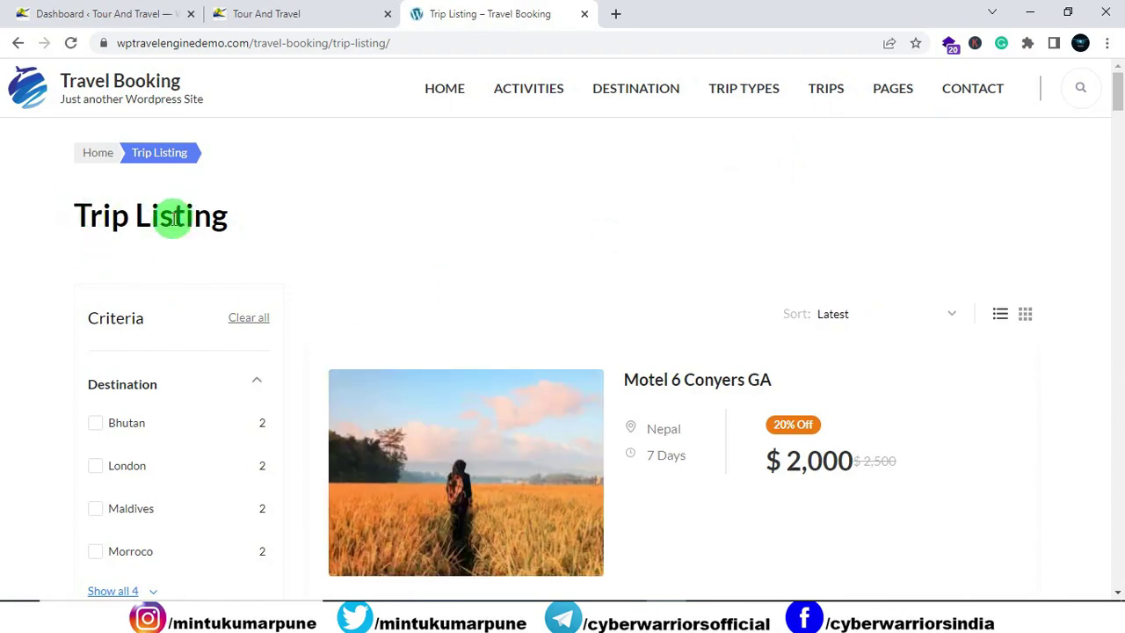
Step: Examine the filter criteria and trip entries on the demo's Trip Listing page
scroll(170, 254, "down", 2)
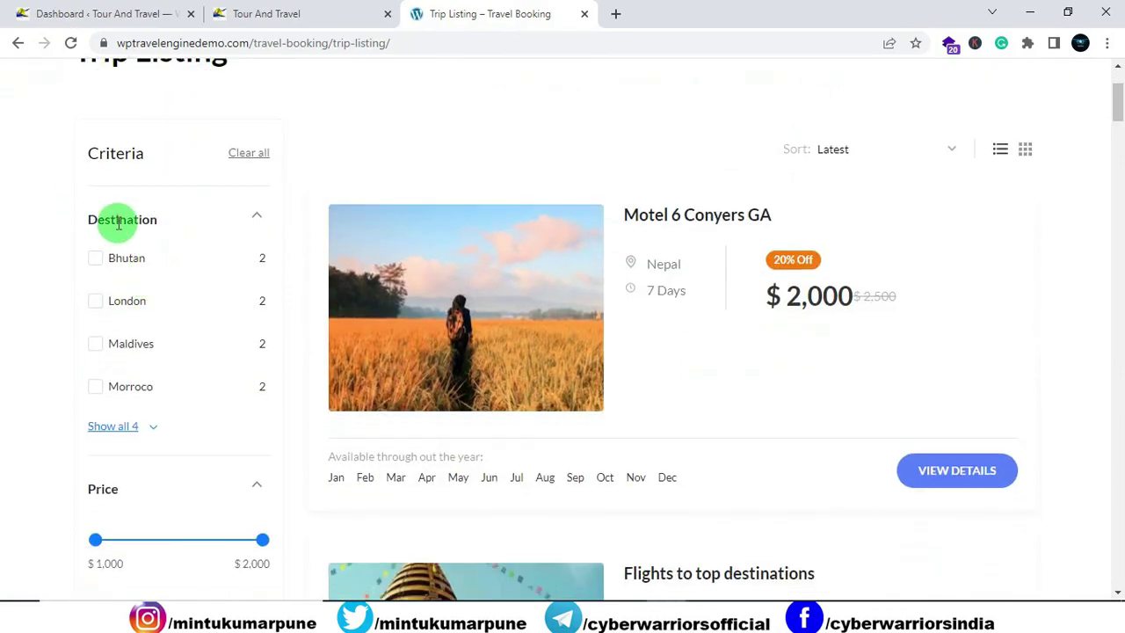
scroll(119, 223, "down", 4)
left_click_drag(119, 212, 80, 251)
scroll(114, 296, "down", 6)
scroll(117, 301, "up", 11)
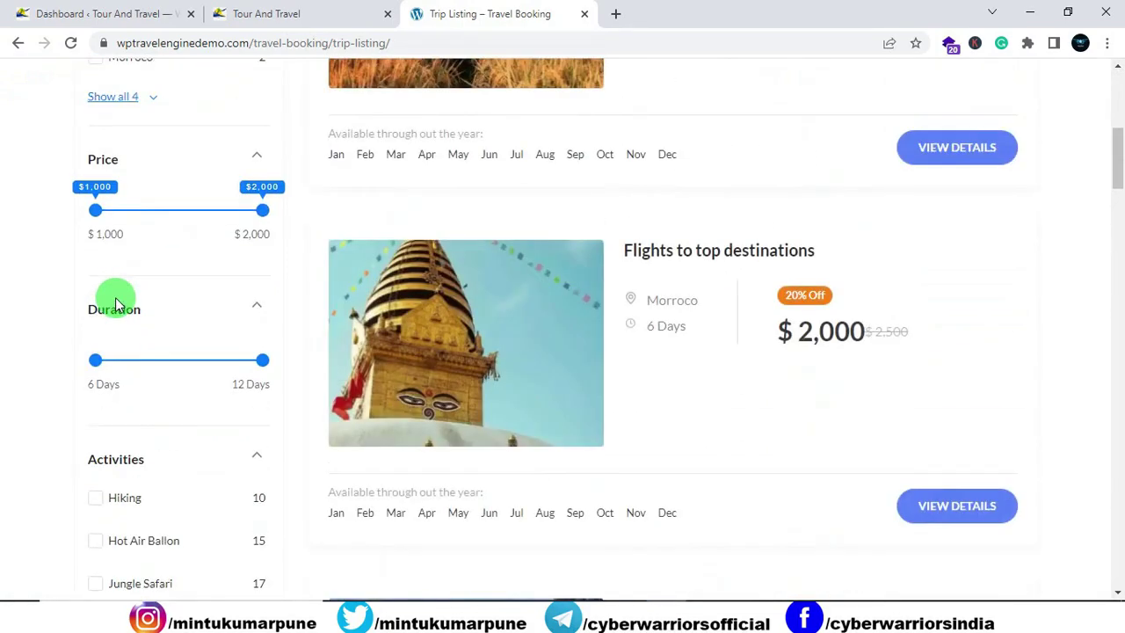
scroll(117, 299, "up", 1)
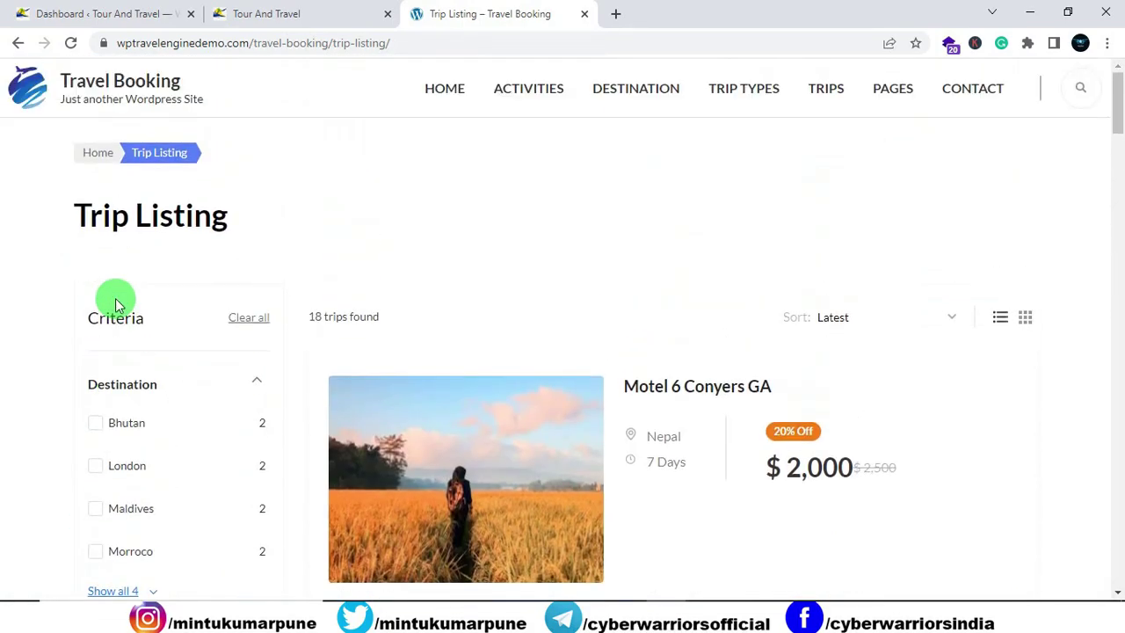
scroll(115, 303, "down", 2)
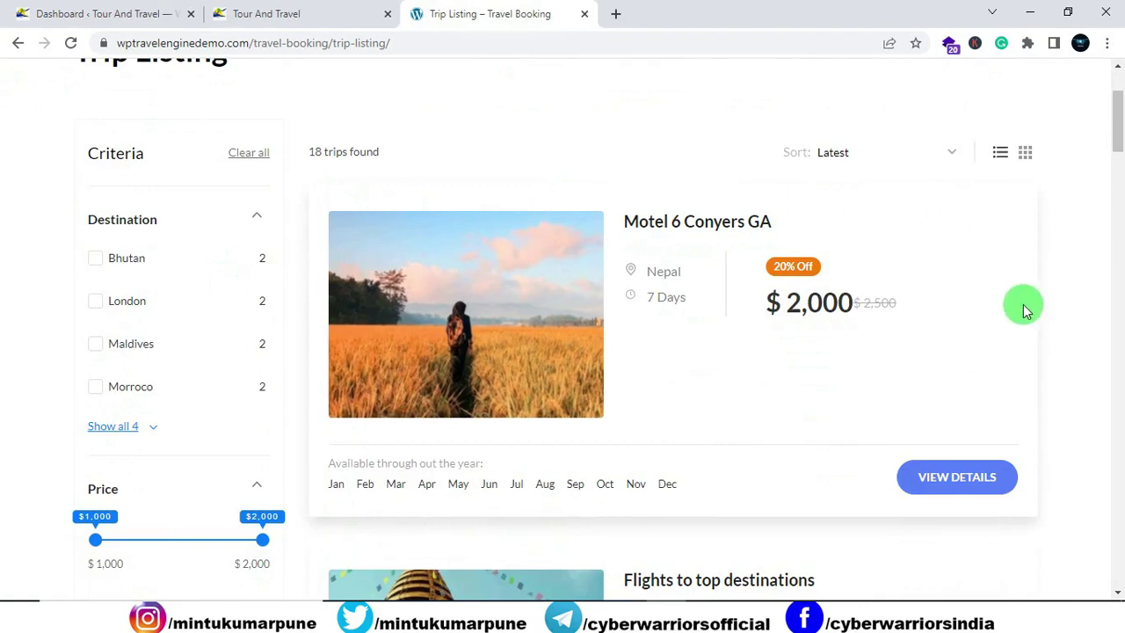
scroll(1028, 351, "down", 1)
scroll(1009, 402, "down", 1)
scroll(869, 366, "up", 2)
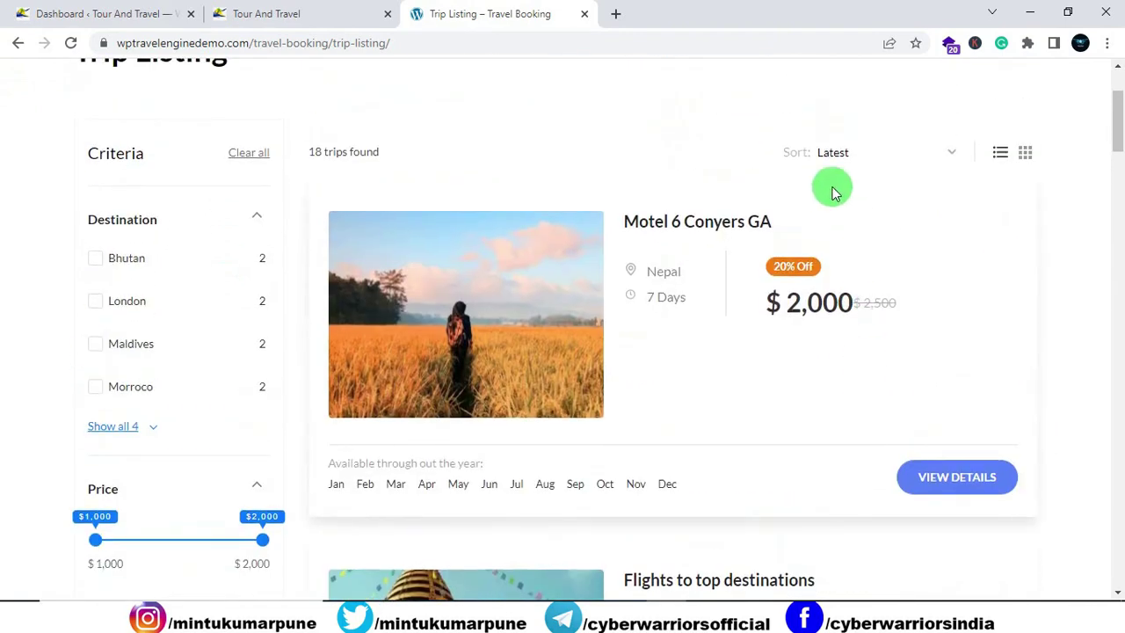
Step: Switch the demo's trip listing to grid view and back to list view, and look through the listed trips
left_click(1024, 159)
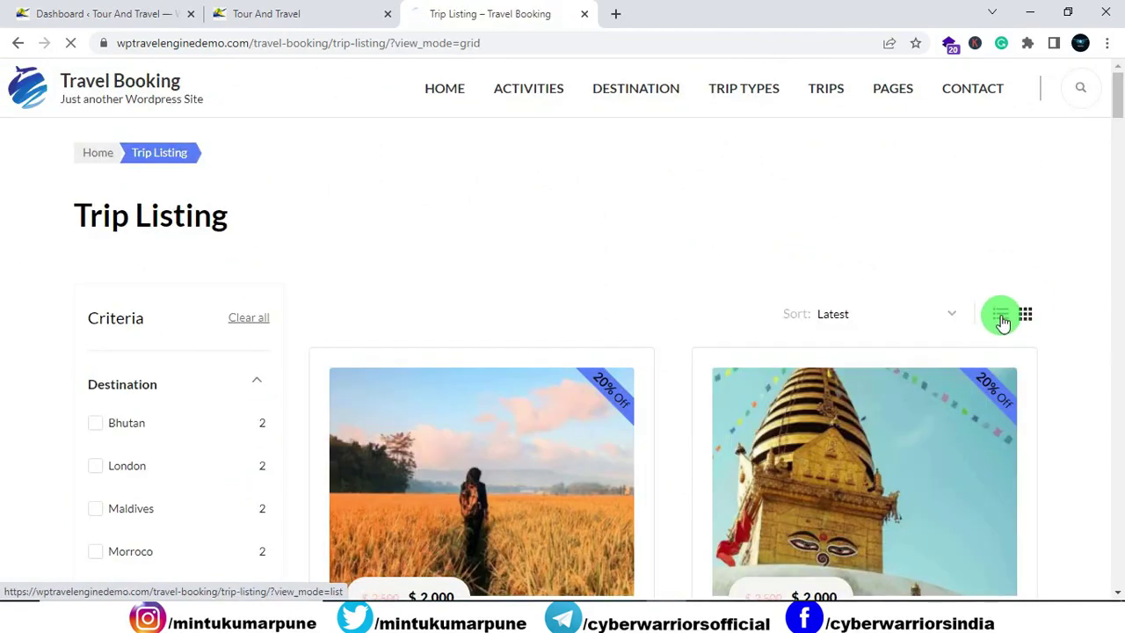
scroll(996, 317, "down", 3)
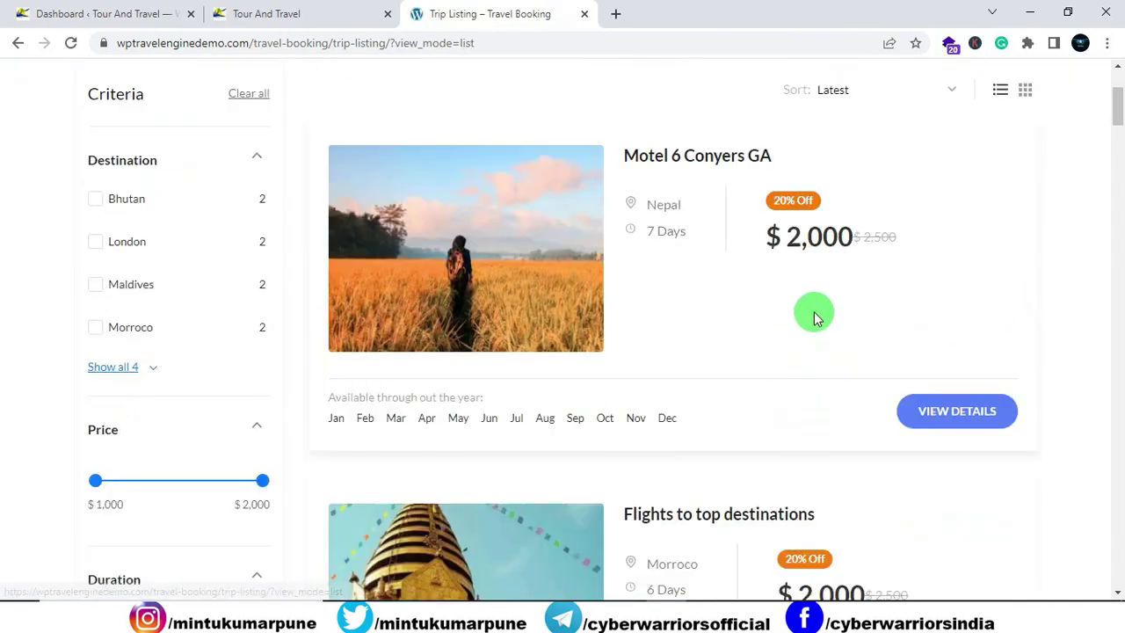
scroll(400, 239, "down", 8)
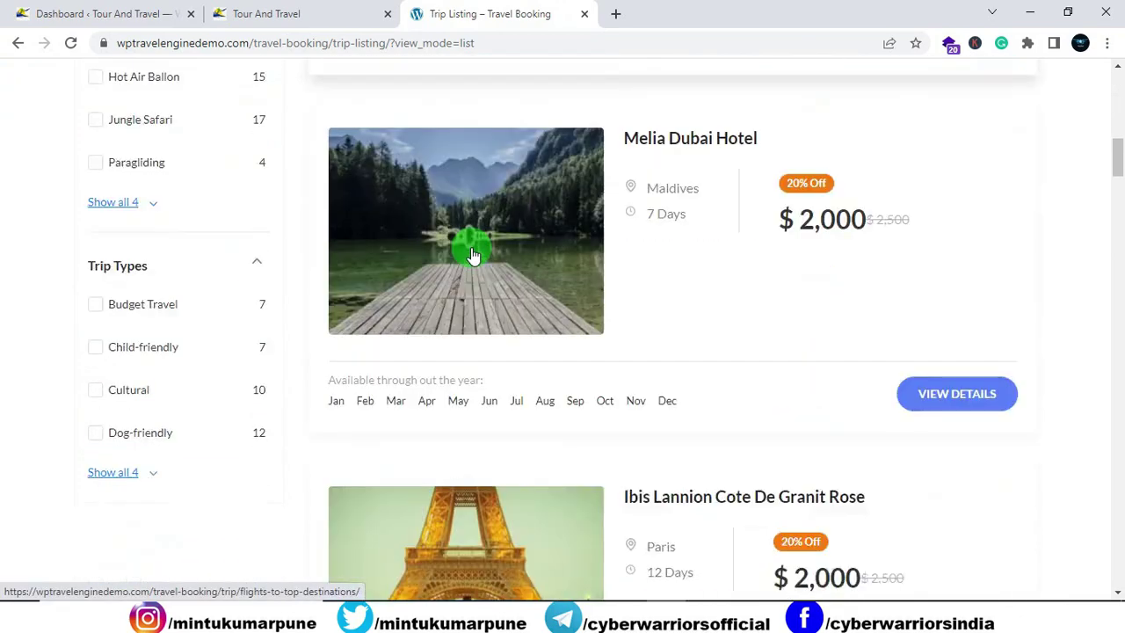
scroll(473, 255, "down", 2)
scroll(473, 255, "up", 11)
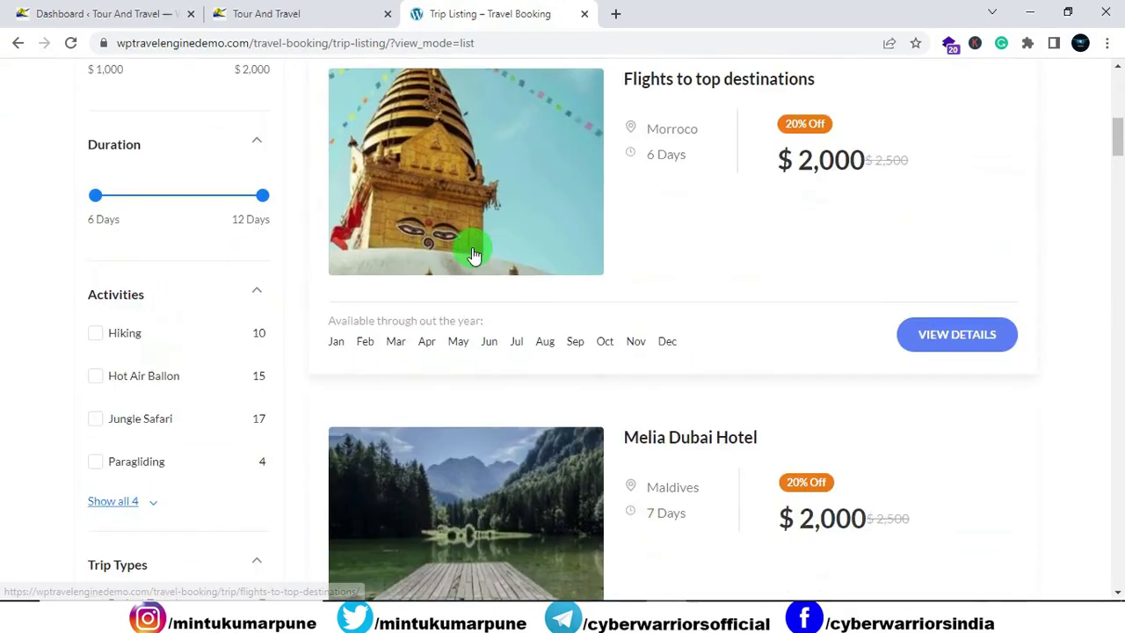
scroll(473, 255, "up", 2)
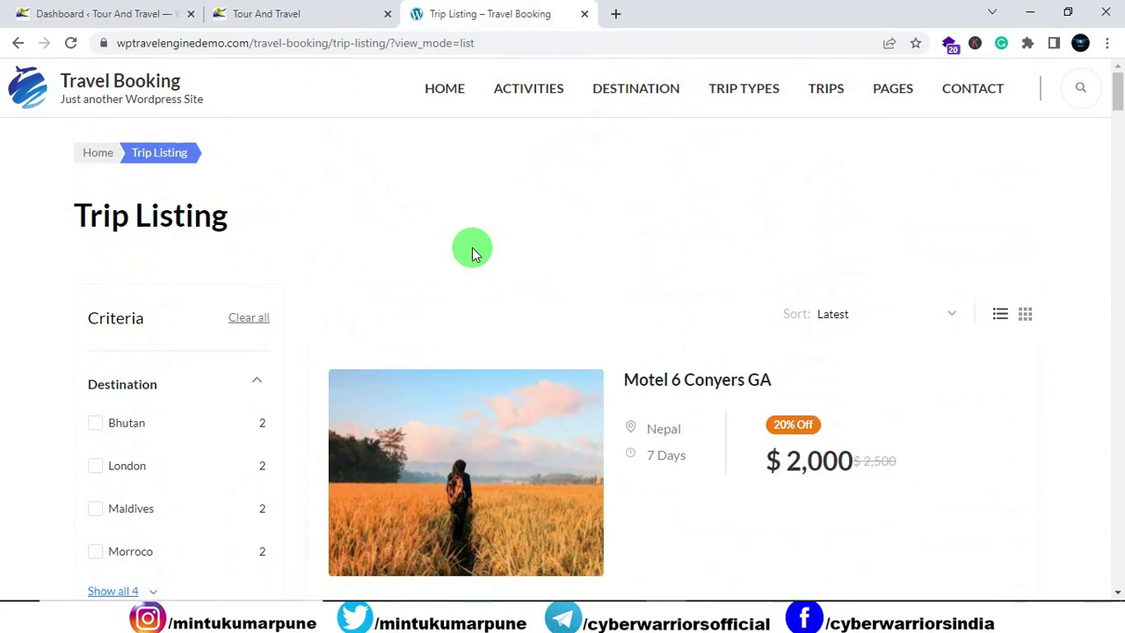
Step: Review the existing pages in the travel site's dashboard and add a new page titled "Trips"
left_click(227, 14)
left_click(108, 16)
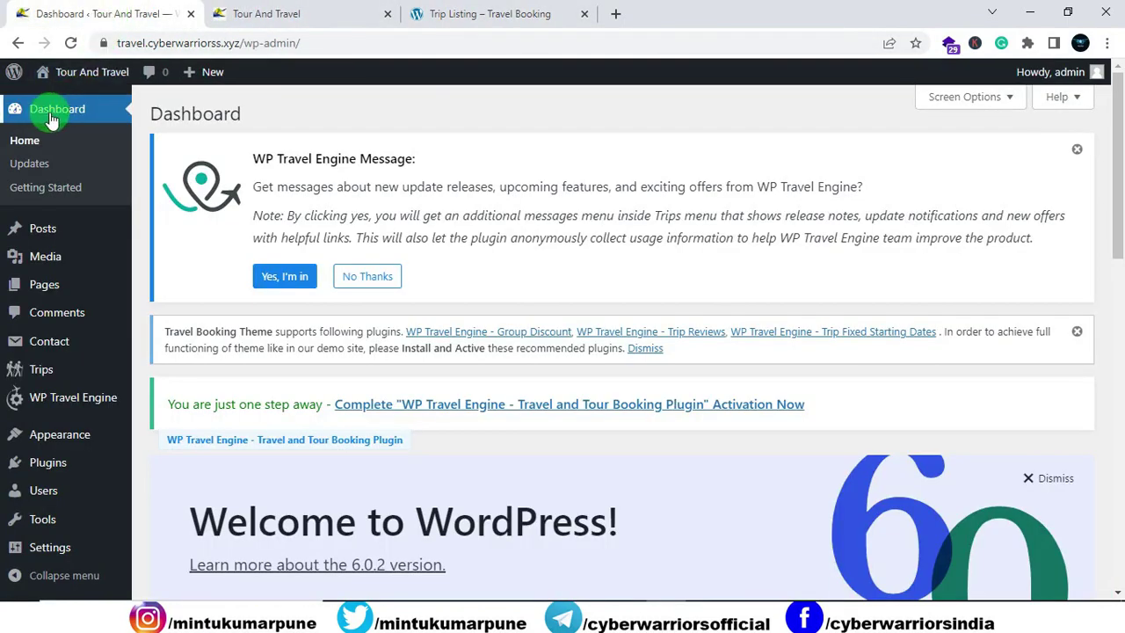
mouse_move(46, 285)
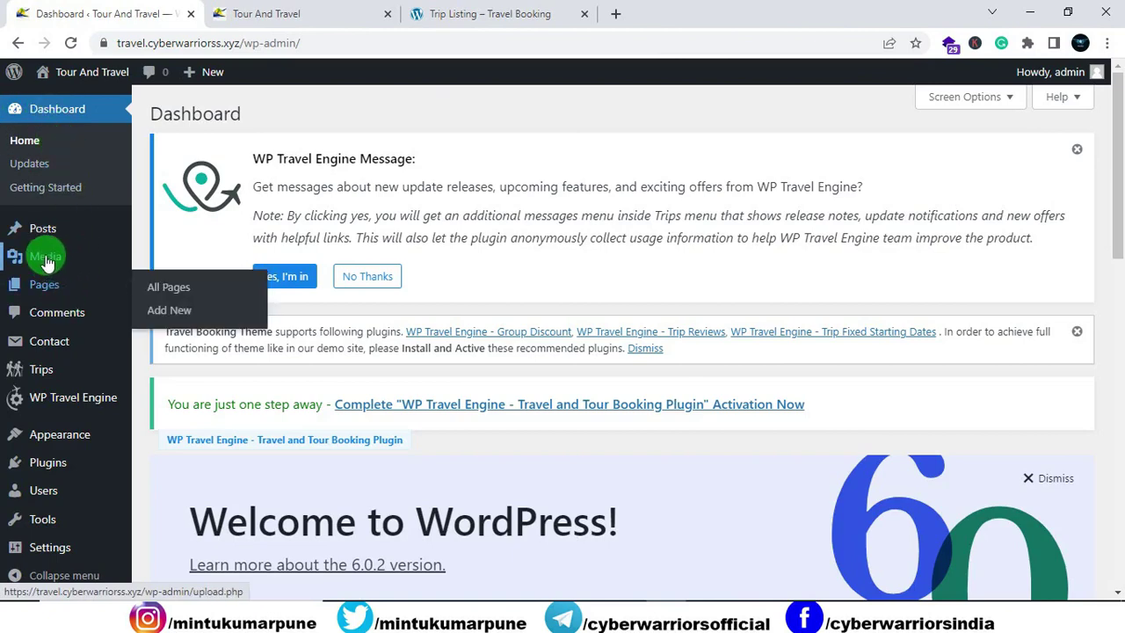
left_click(166, 297)
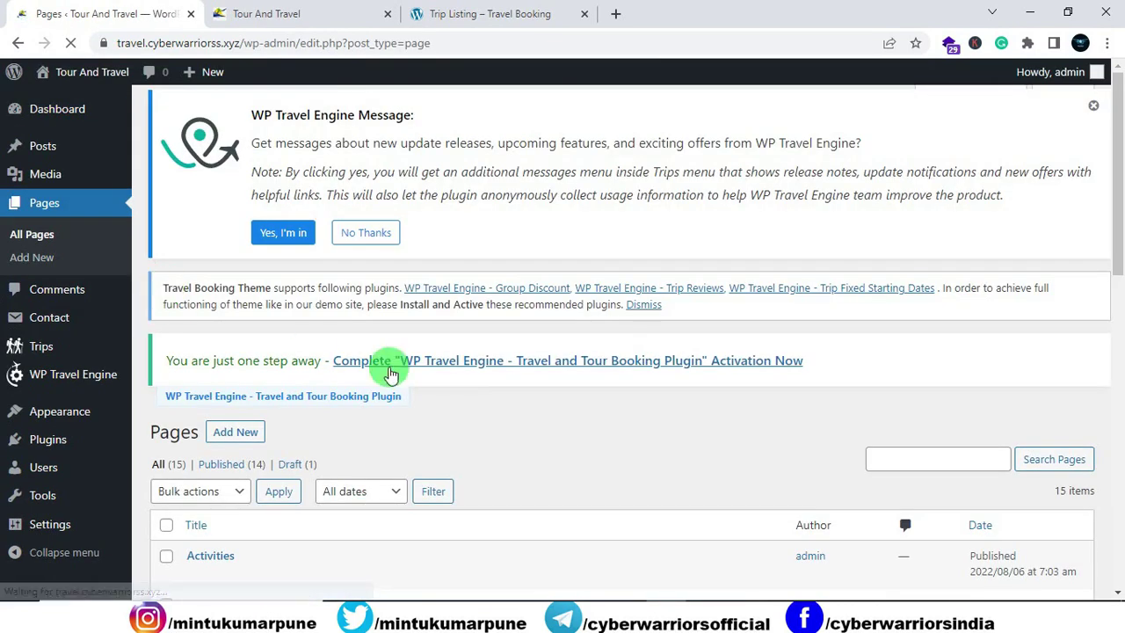
scroll(389, 369, "down", 4)
scroll(205, 301, "down", 4)
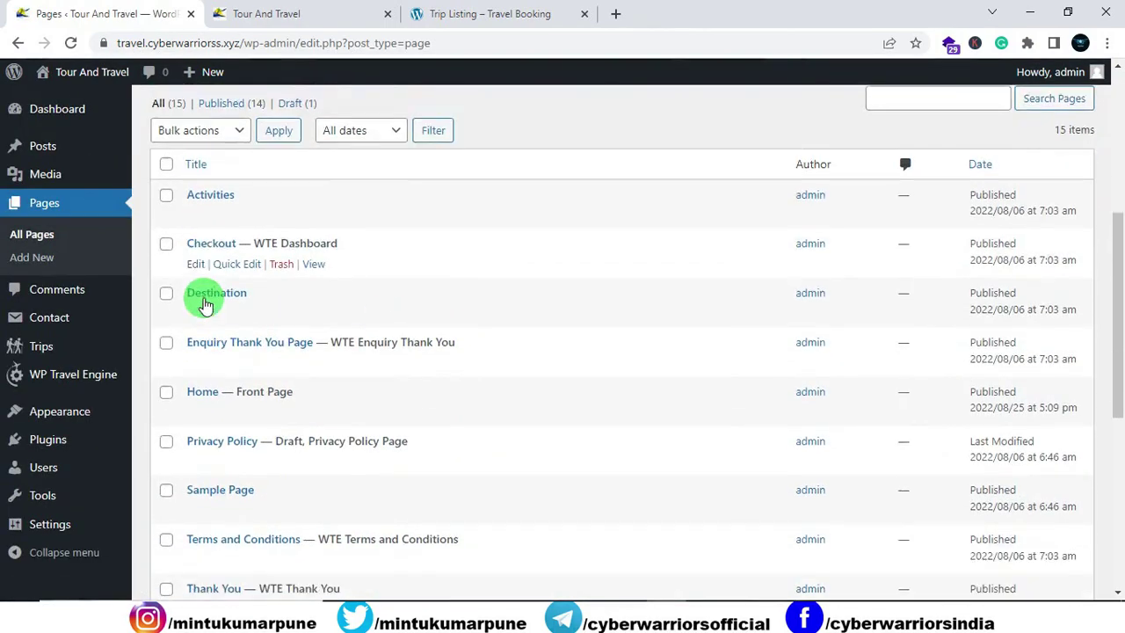
scroll(205, 301, "down", 2)
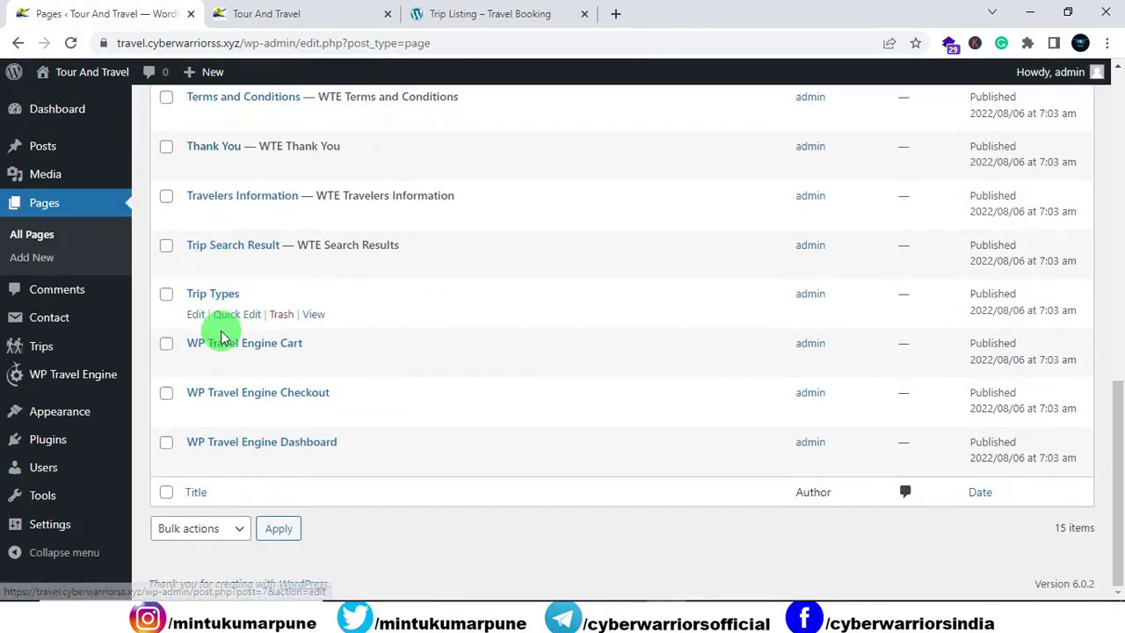
scroll(224, 414, "up", 5)
scroll(225, 418, "up", 5)
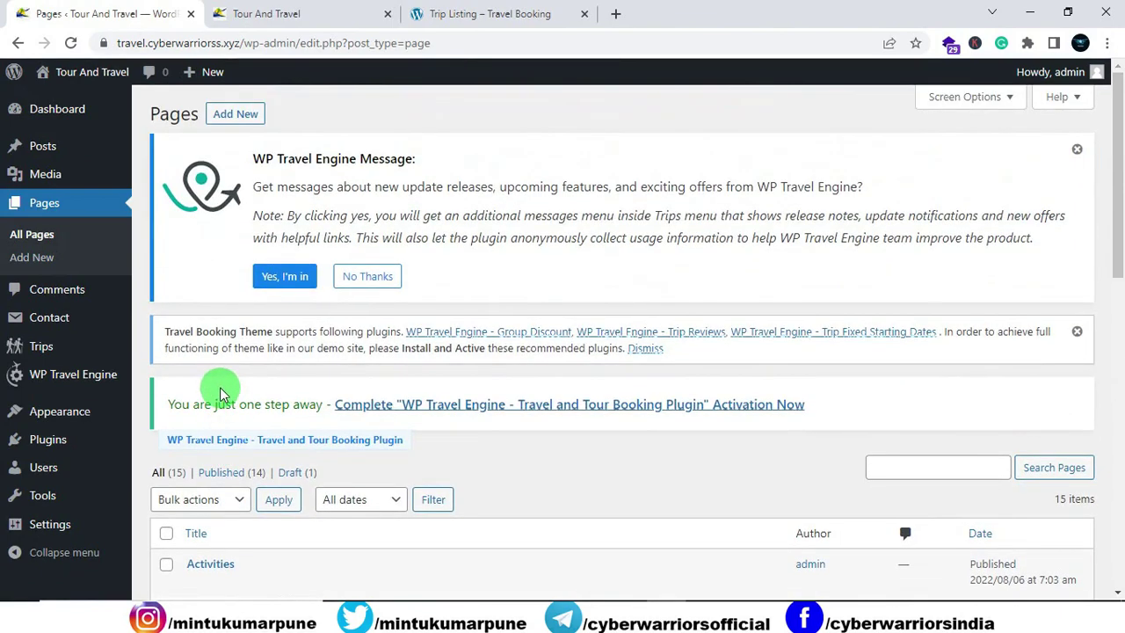
left_click(235, 114)
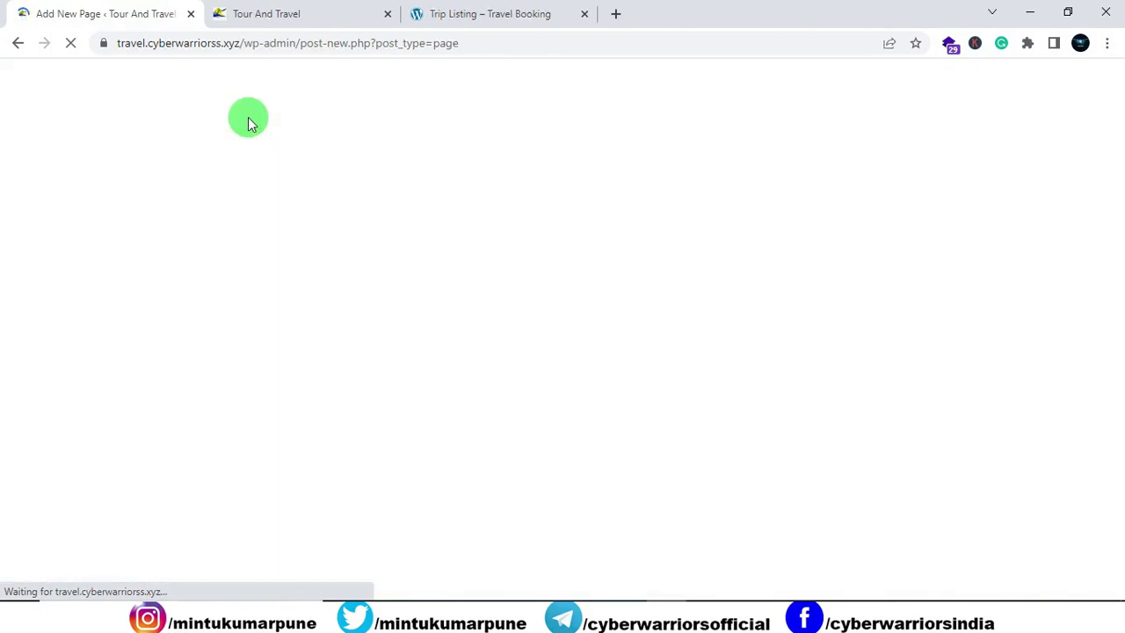
type("Trips")
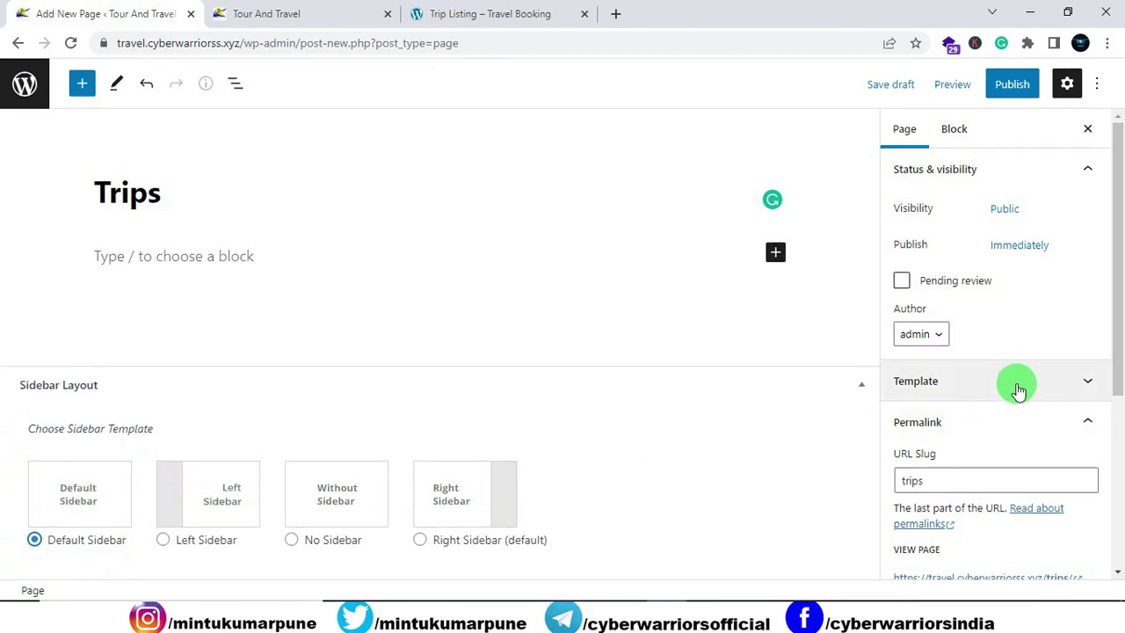
Step: Assign the Trip Listing Template to the Trips page and publish it
scroll(967, 395, "down", 3)
scroll(1015, 389, "down", 1)
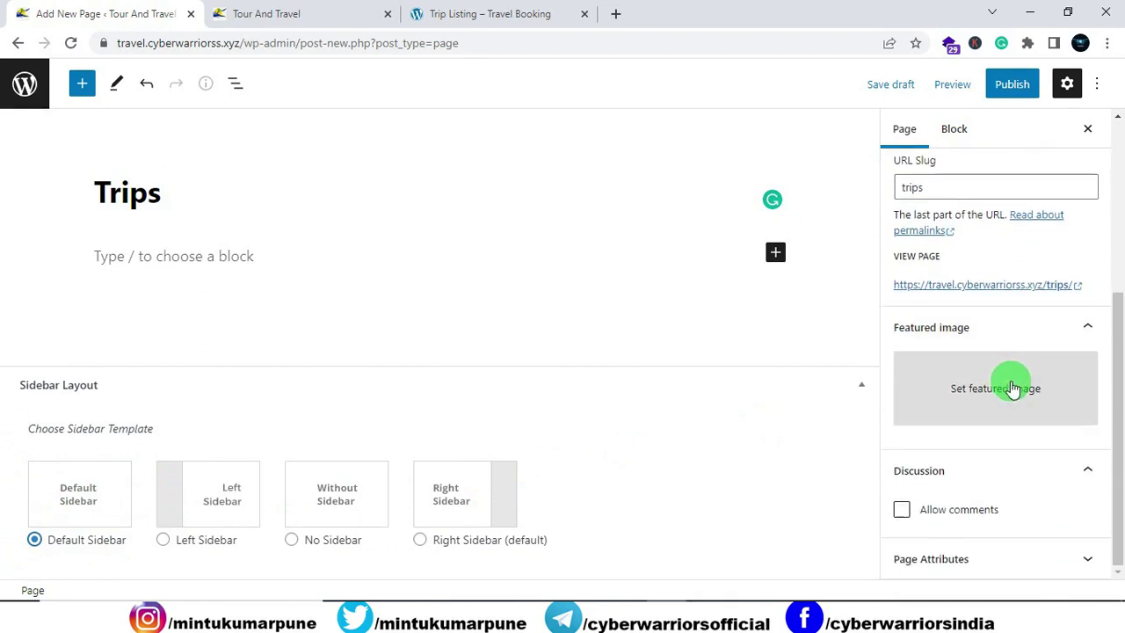
scroll(987, 427, "up", 4)
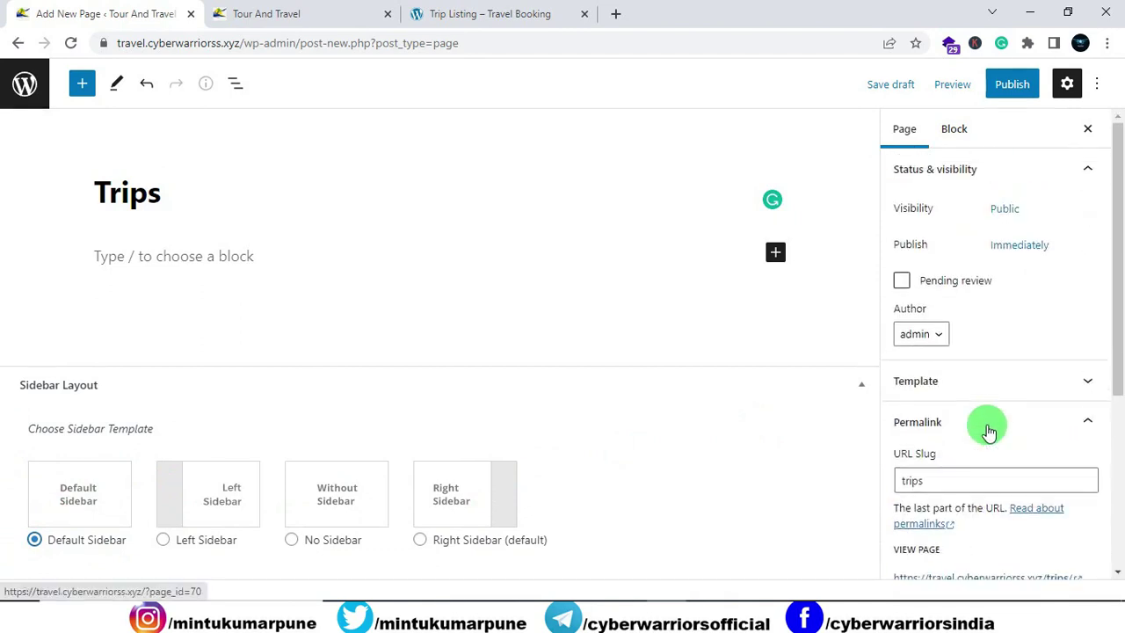
left_click(952, 384)
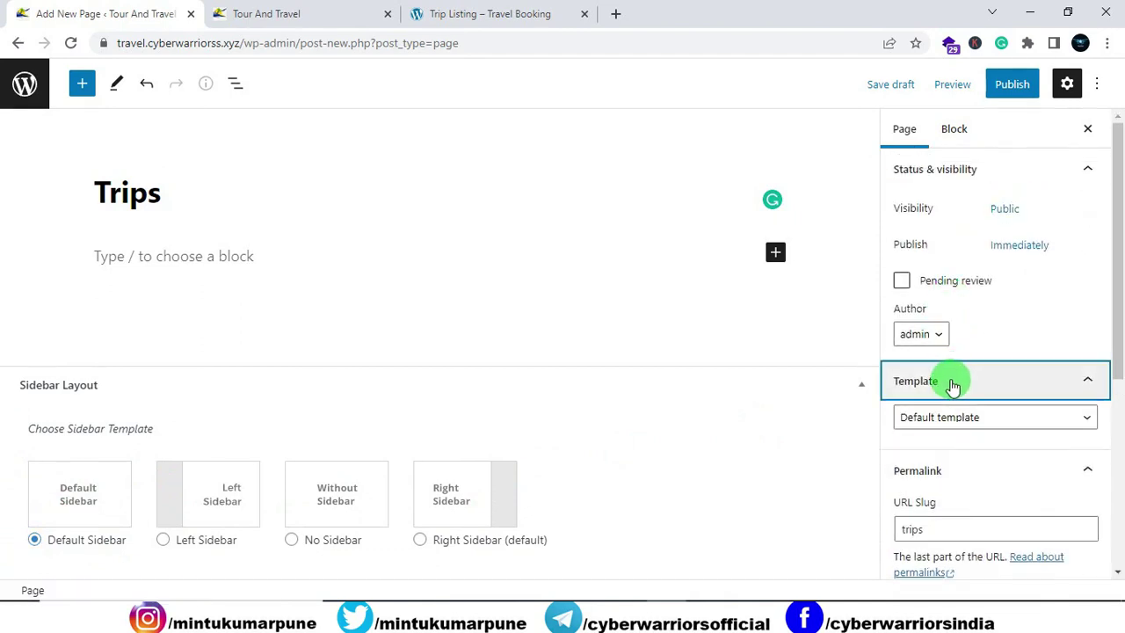
left_click(970, 430)
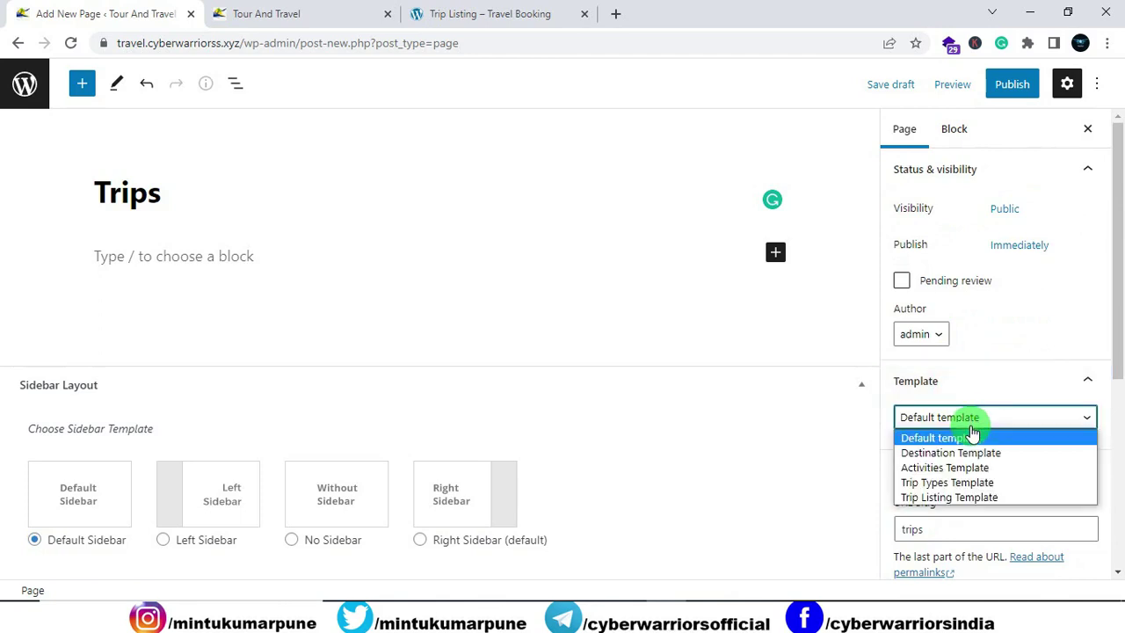
left_click(954, 497)
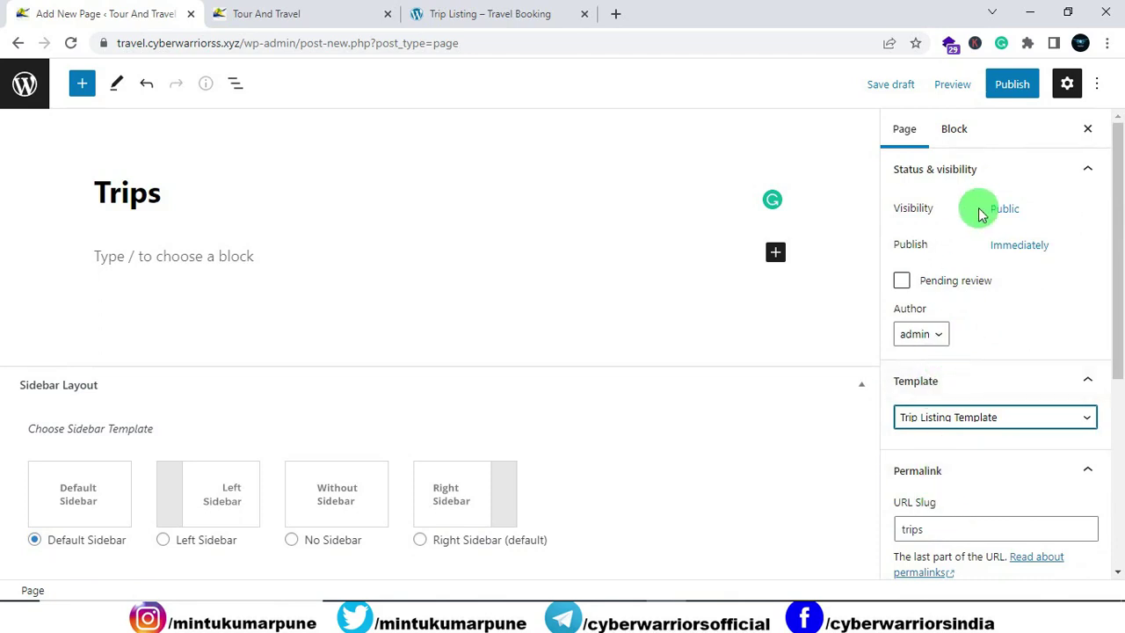
left_click(1009, 92)
left_click(966, 90)
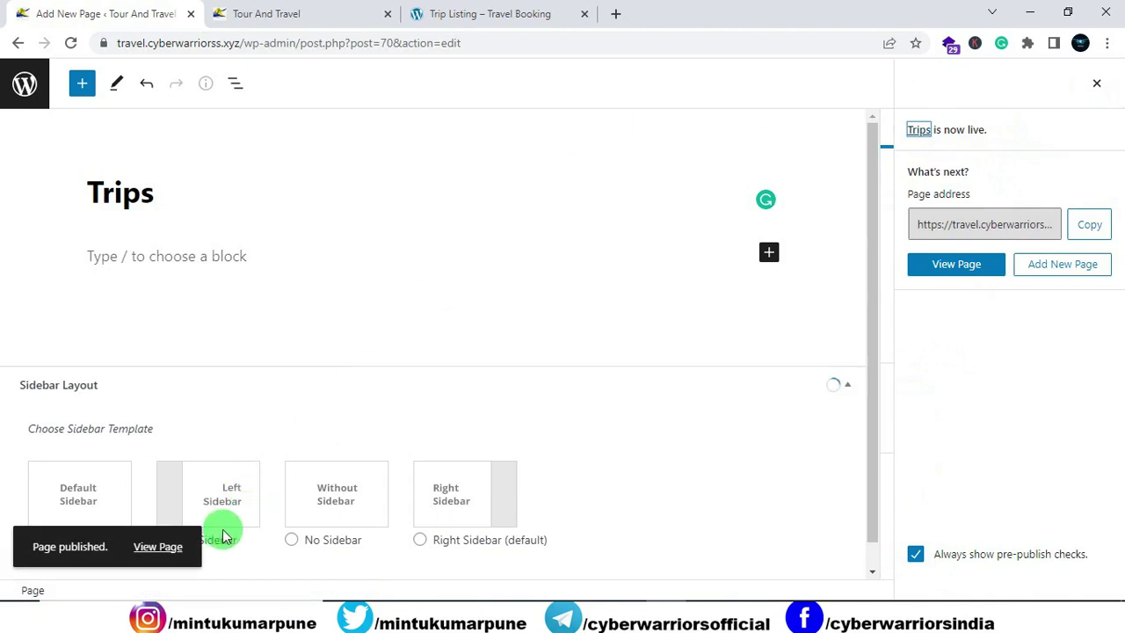
Step: Open the published Trips page in a new browser tab and look through its filter criteria and listed trips
right_click(159, 548)
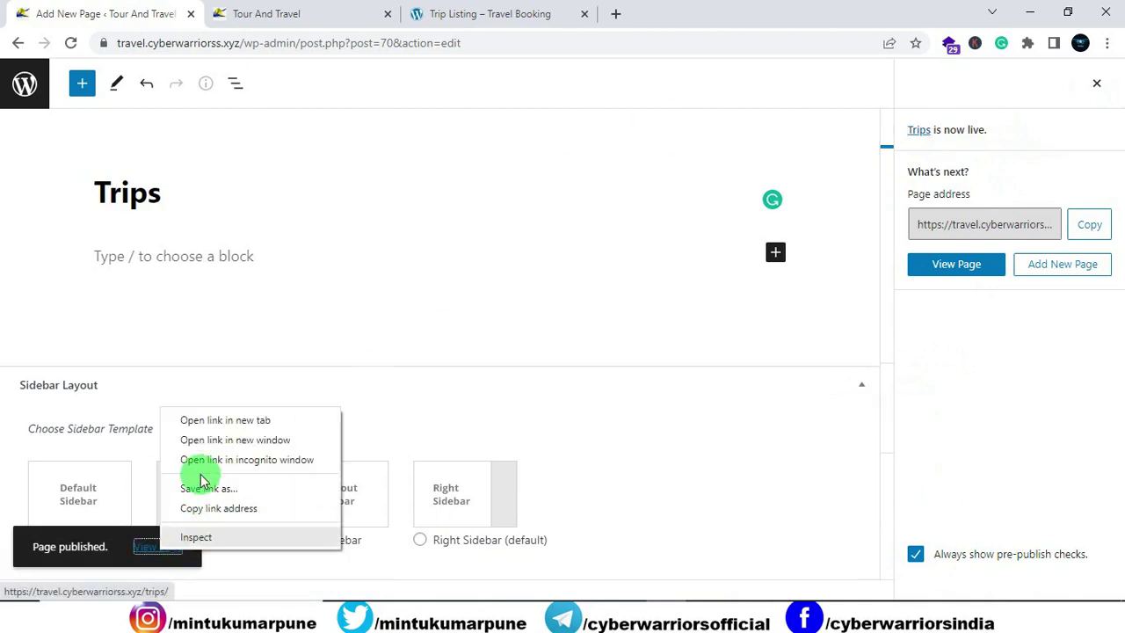
left_click(225, 420)
left_click(281, 22)
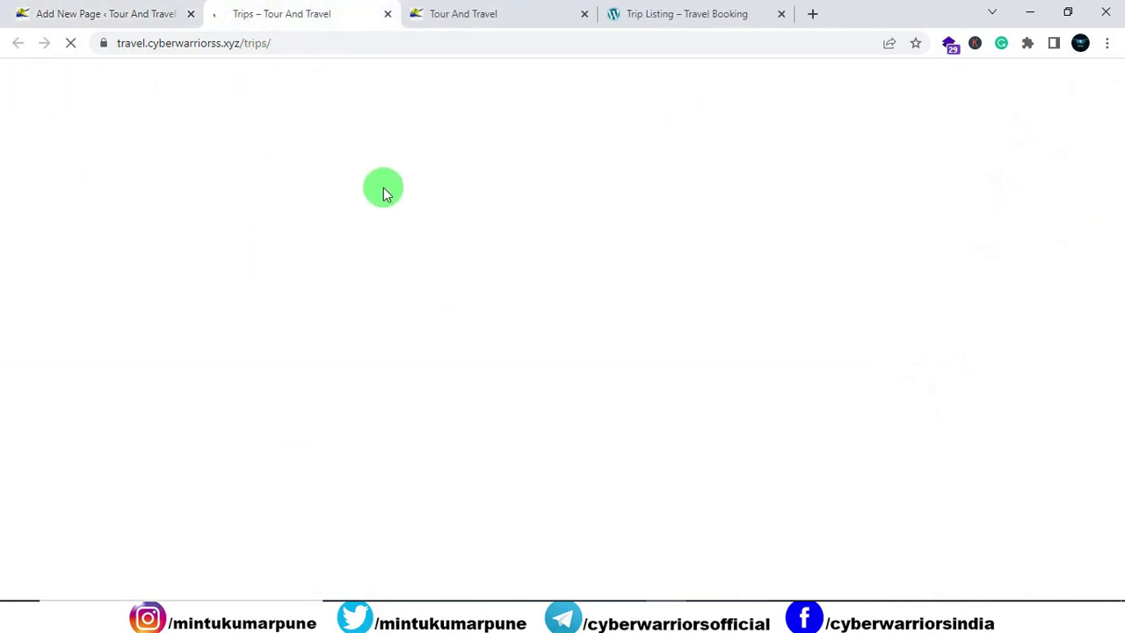
scroll(437, 274, "down", 2)
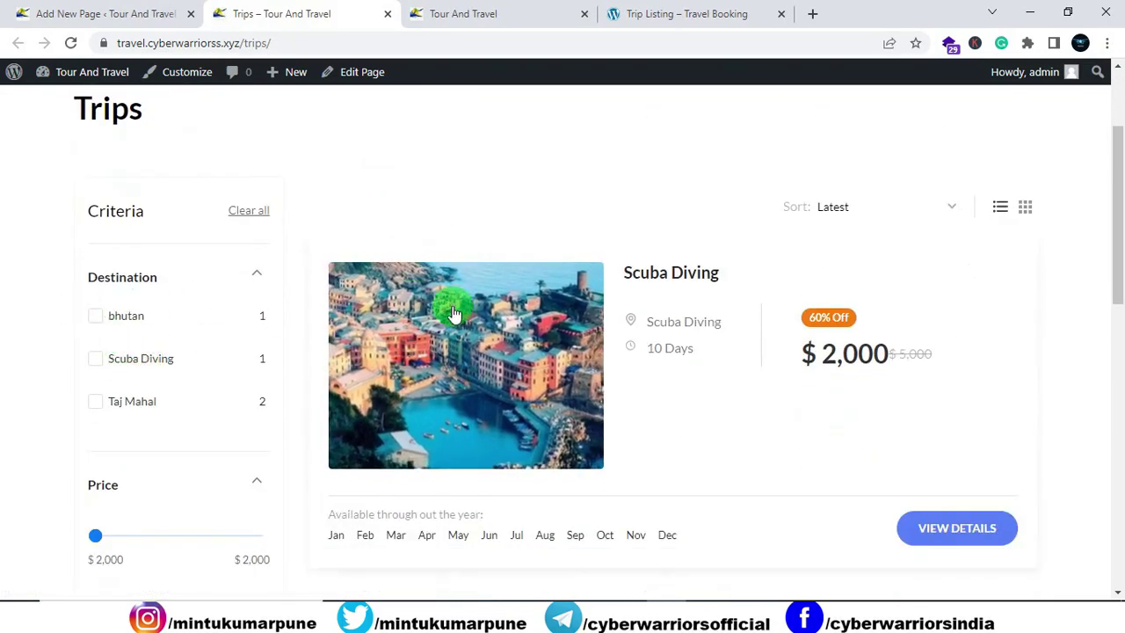
scroll(452, 314, "down", 8)
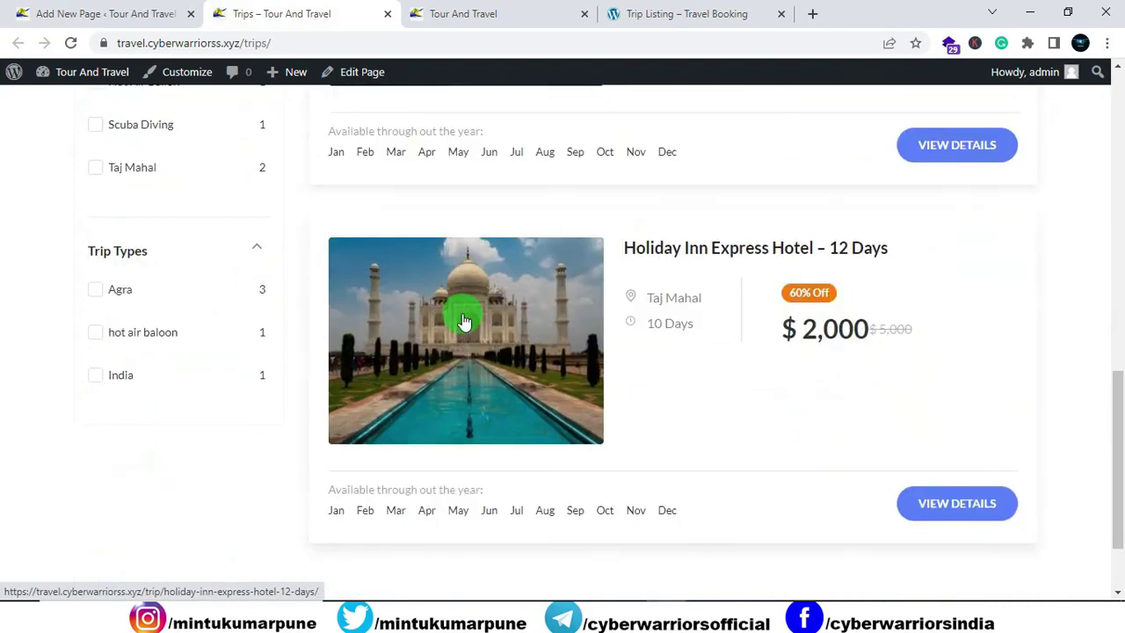
scroll(464, 322, "down", 1)
scroll(464, 322, "up", 10)
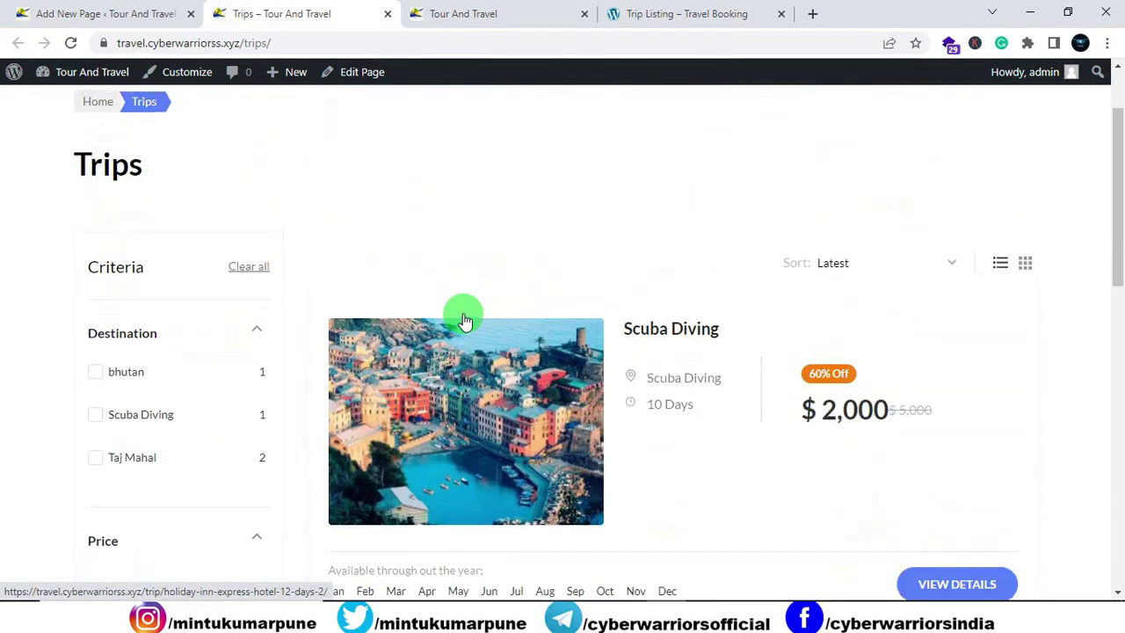
Step: View the Scuba Diving trip's detail page from the Trips listing and return to the listing
scroll(459, 313, "down", 3)
left_click(458, 309)
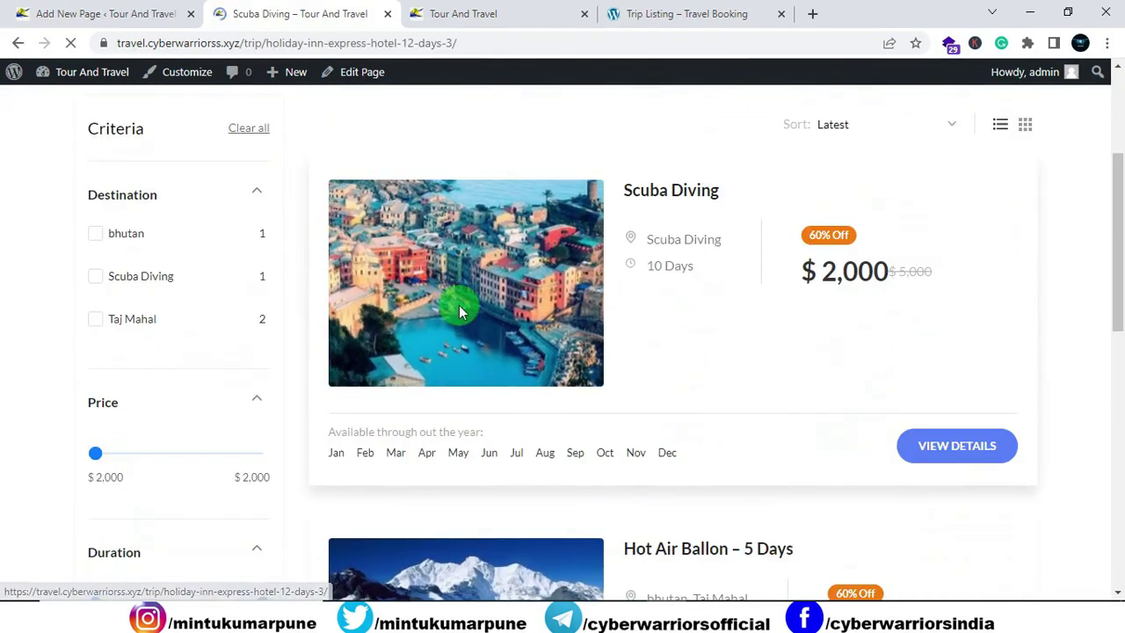
scroll(459, 305, "down", 5)
scroll(457, 305, "up", 5)
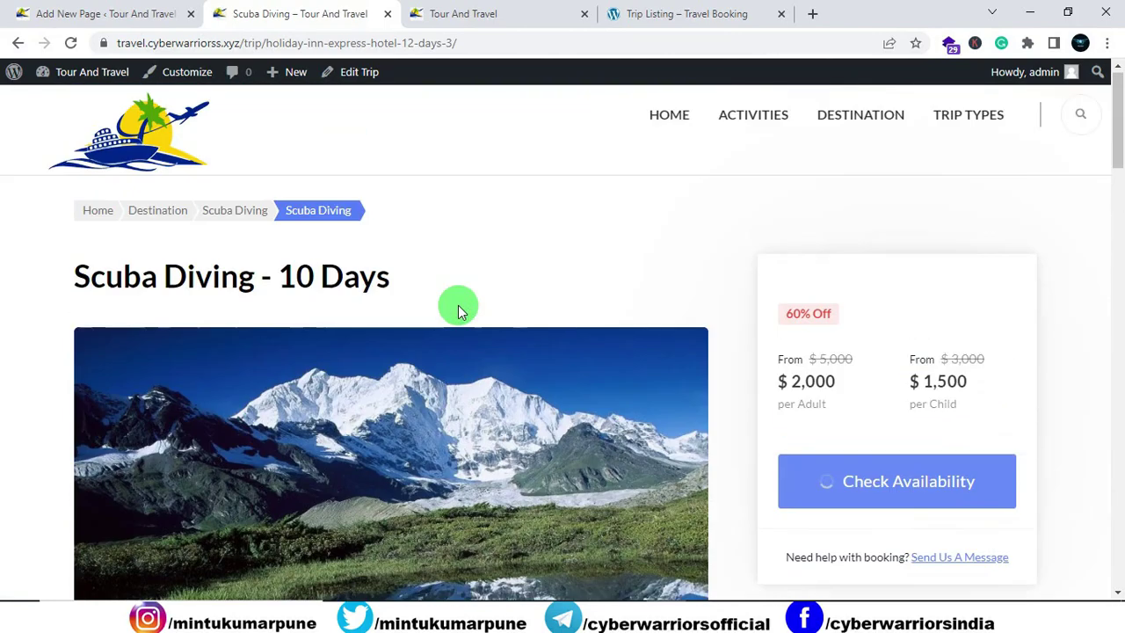
left_click(18, 43)
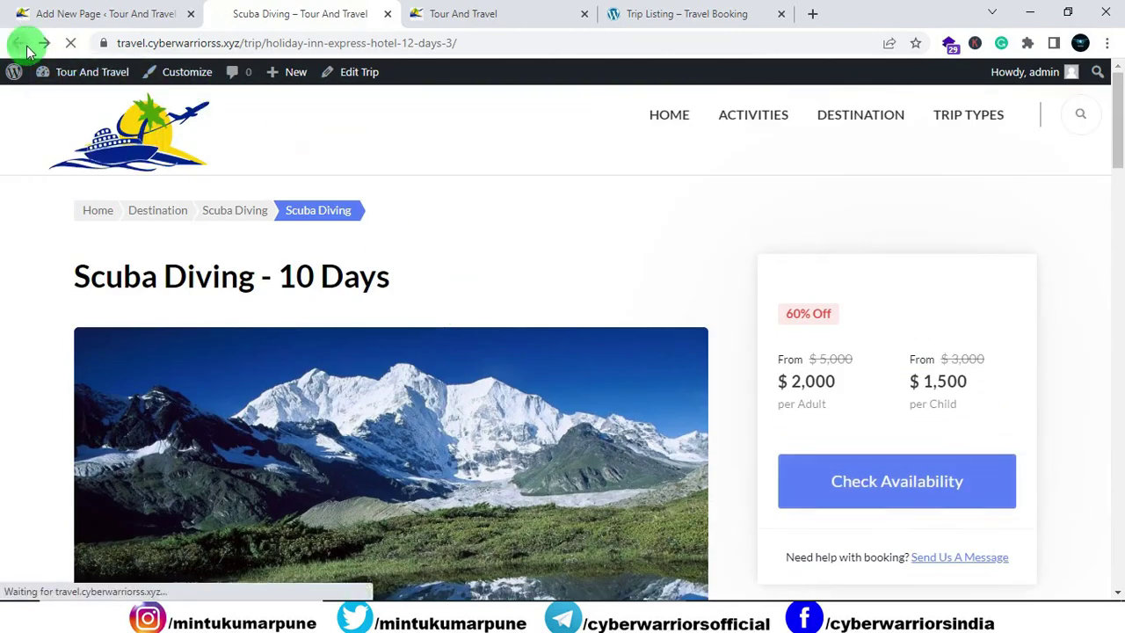
Step: Reload the live home page to check its navigation menu for Trips, and close the separate Trips page tab
left_click(515, 16)
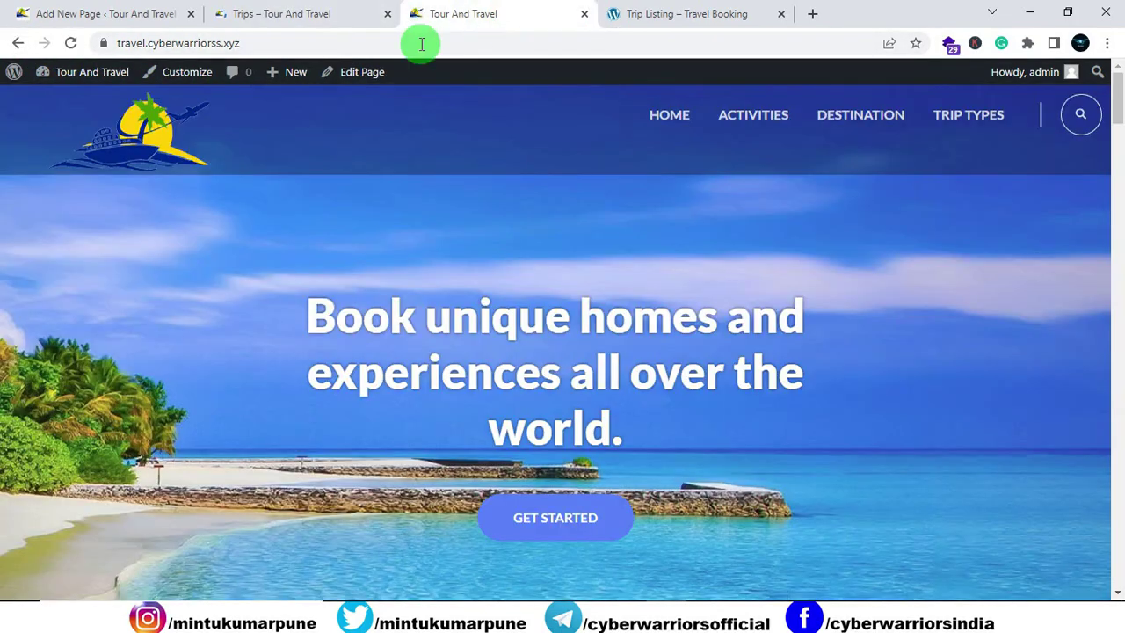
left_click(69, 44)
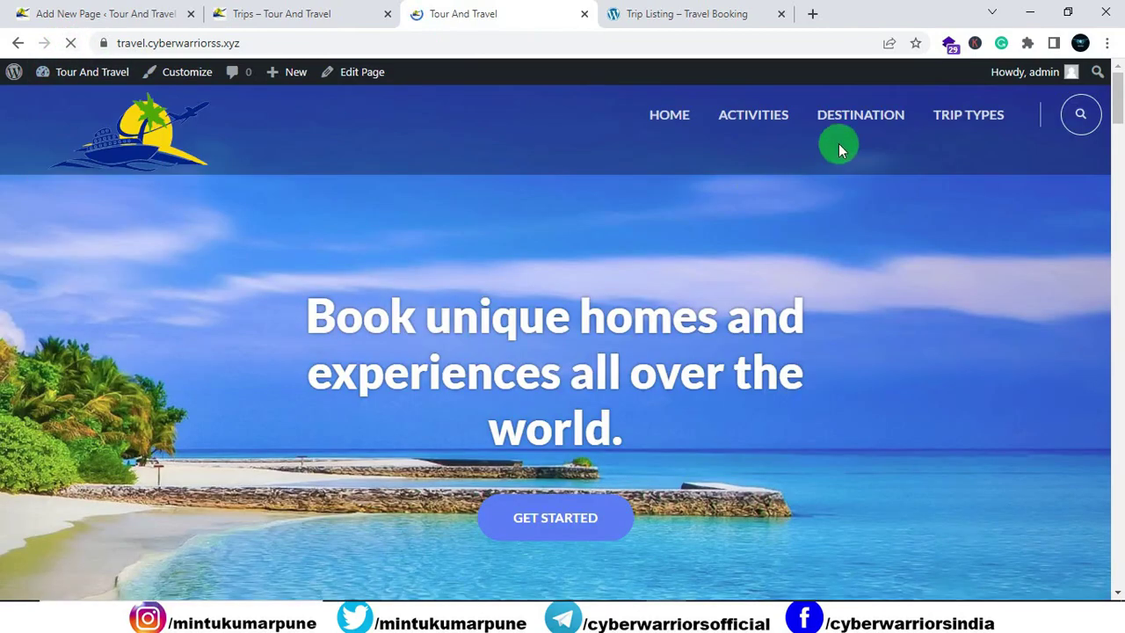
left_click(338, 13)
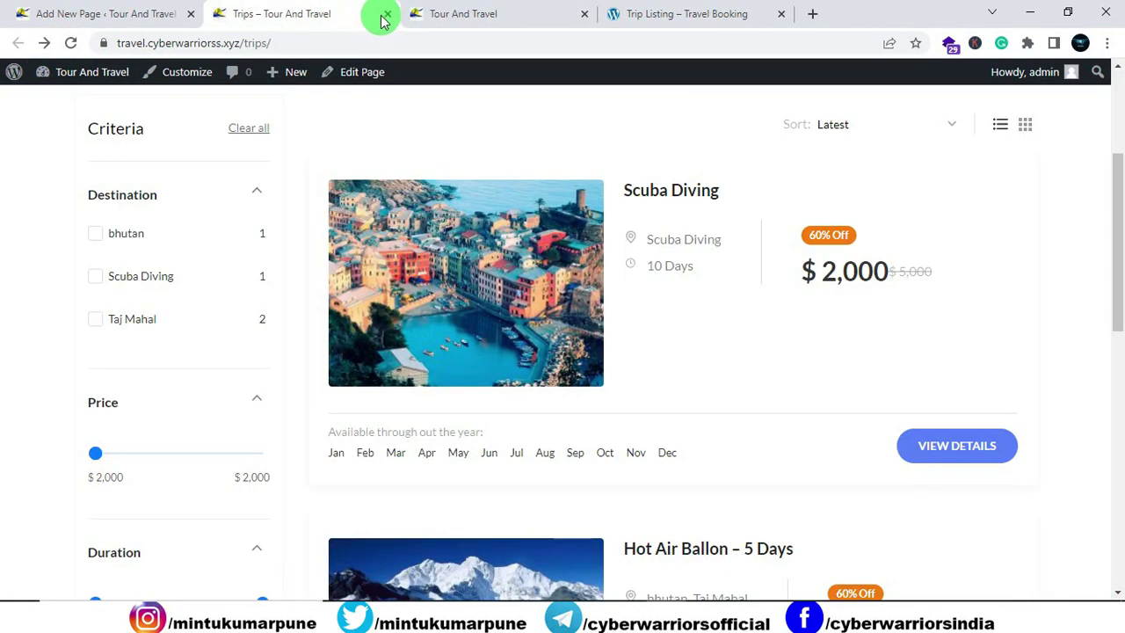
left_click(387, 15)
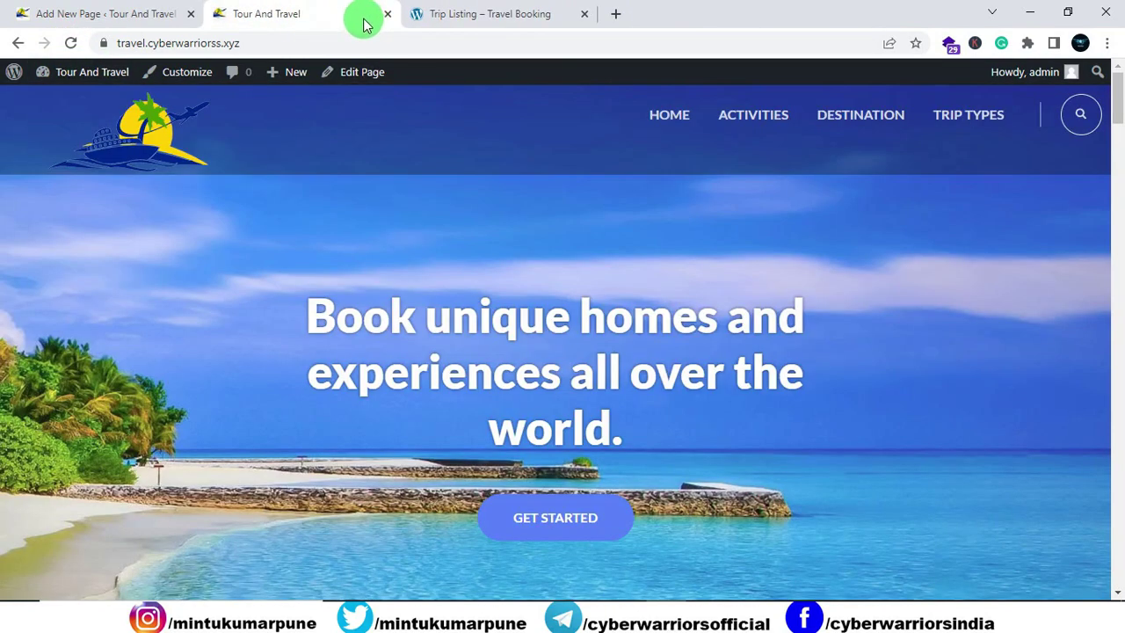
Step: Open the dashboard's menu editor and add the Trips page to Menu 1
left_click(95, 16)
left_click(27, 86)
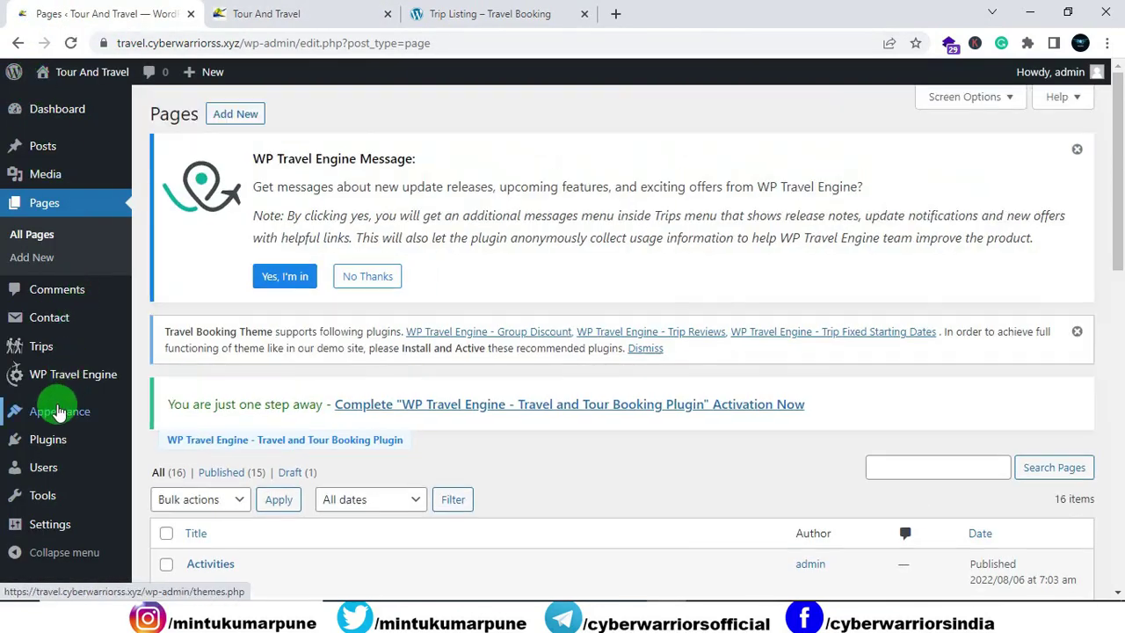
mouse_move(56, 415)
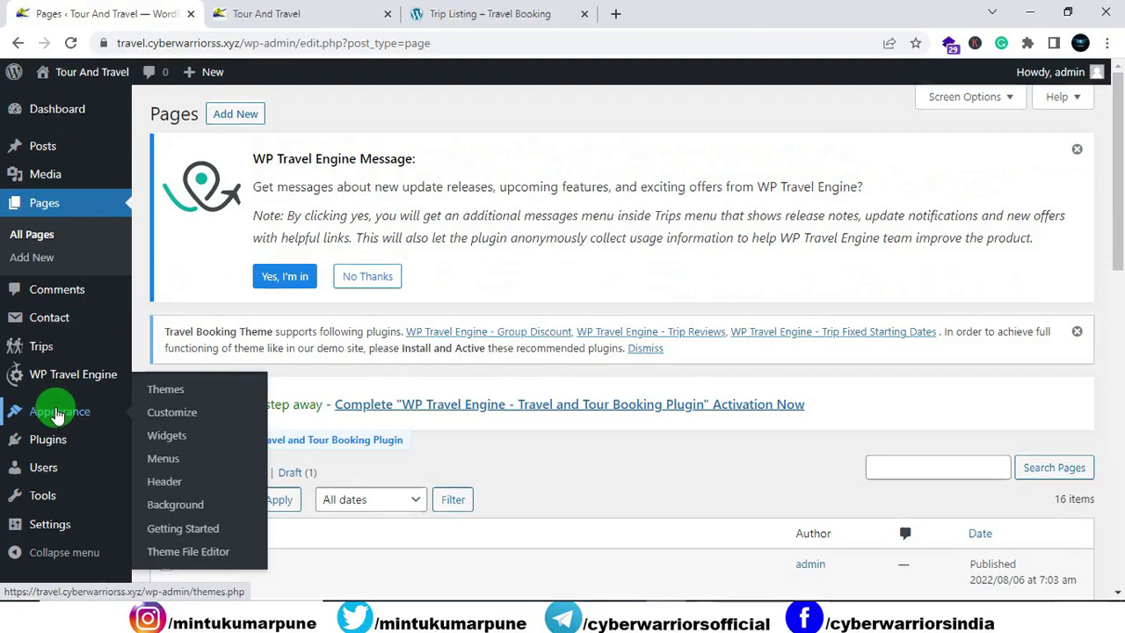
left_click(169, 464)
scroll(251, 384, "down", 4)
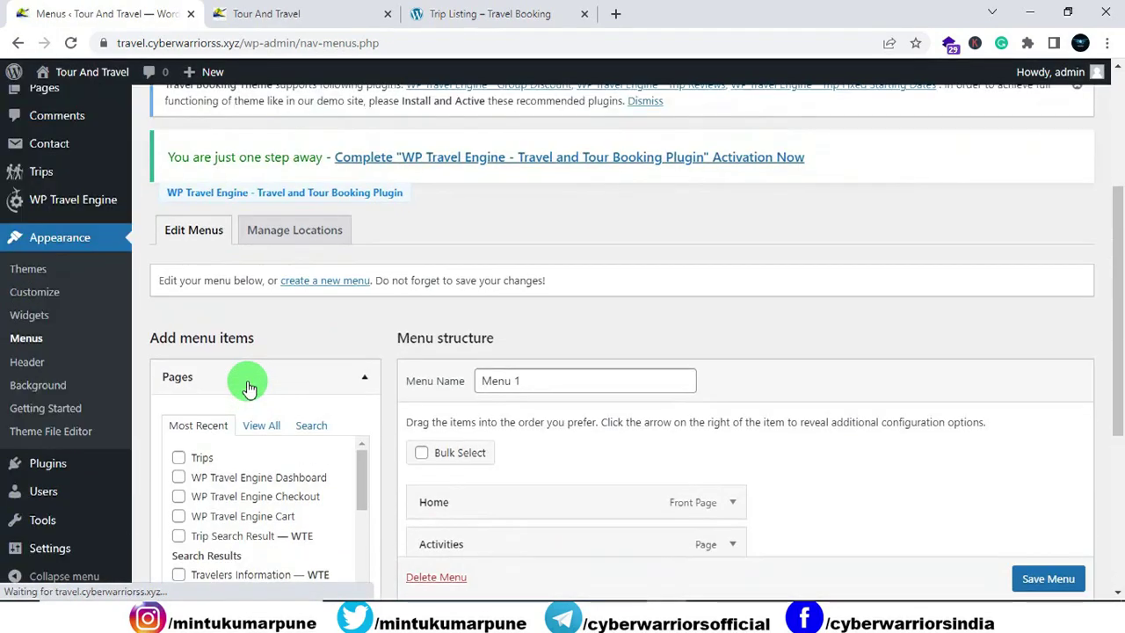
left_click(254, 261)
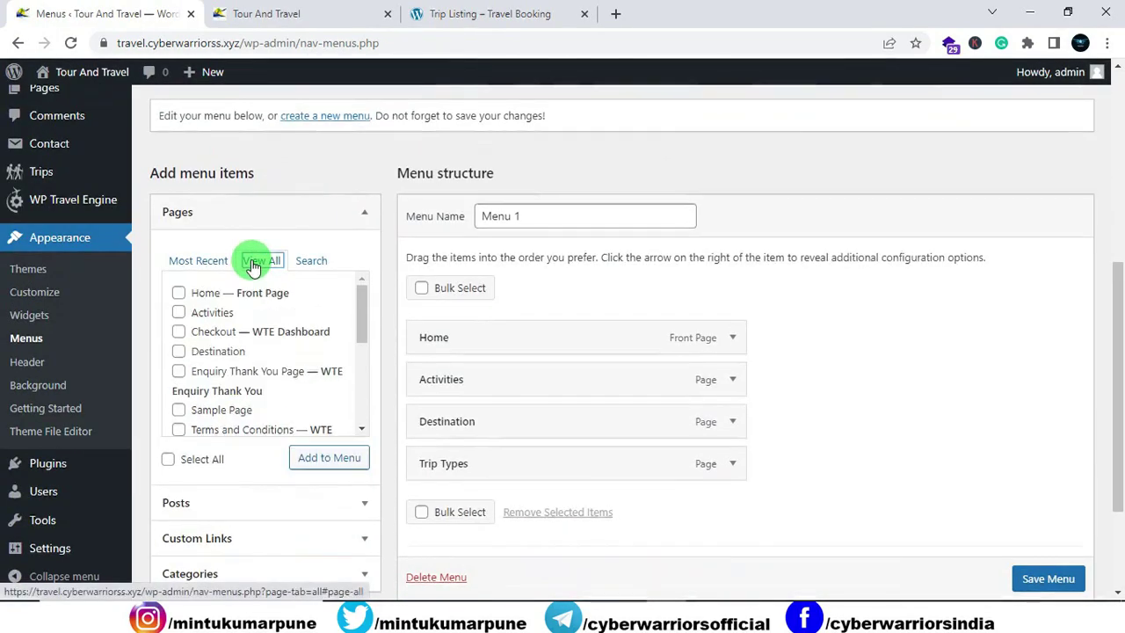
scroll(218, 327, "down", 2)
scroll(219, 327, "down", 3)
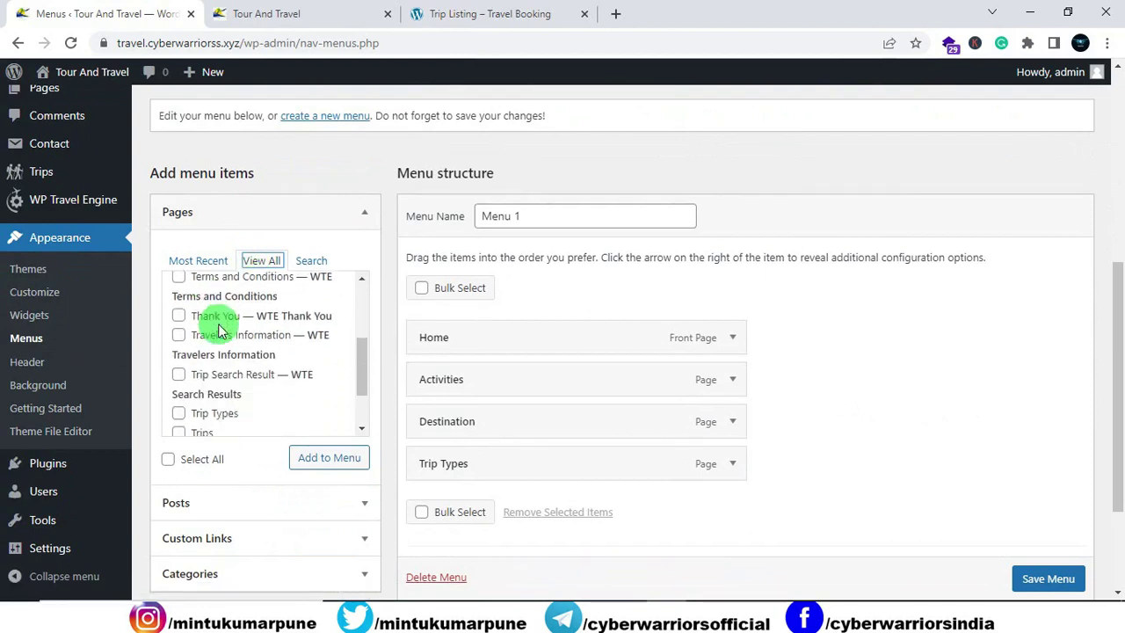
left_click(180, 360)
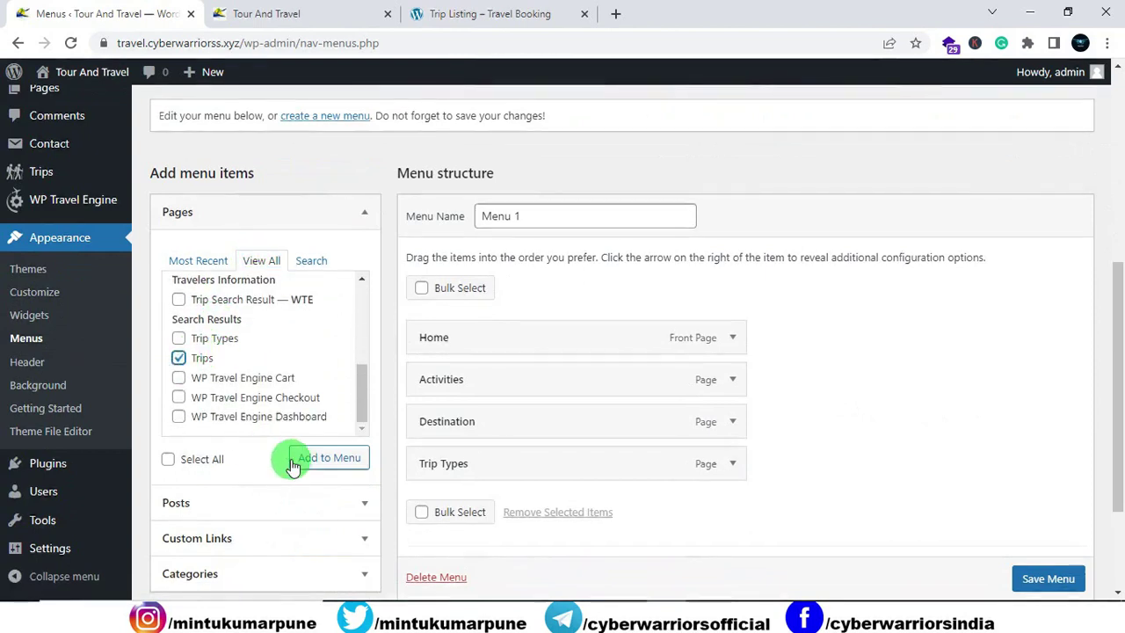
left_click(294, 463)
Step: Move the Trips item above Trip Types in the menu structure and save Menu 1
scroll(404, 444, "down", 1)
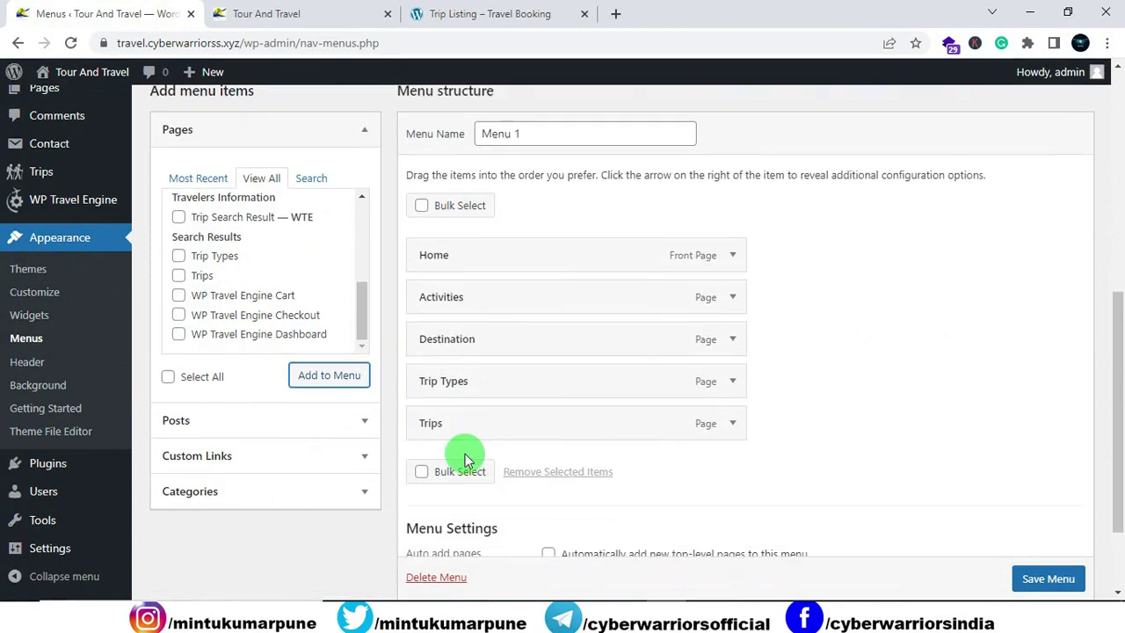
left_click_drag(465, 445, 436, 391)
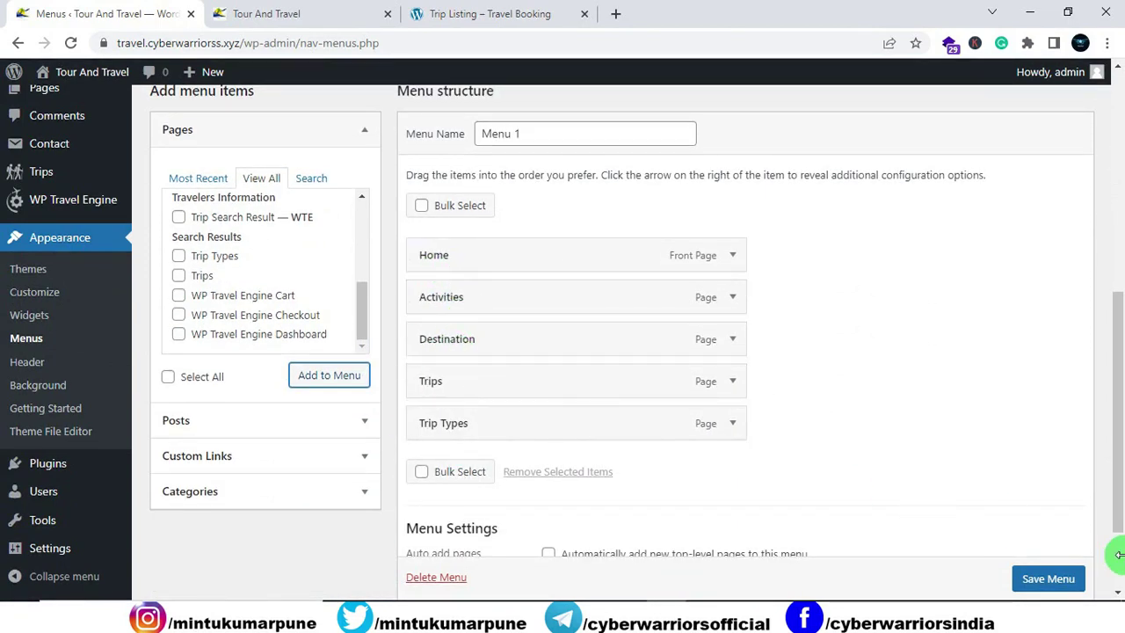
scroll(1042, 580, "down", 1)
left_click(1054, 580)
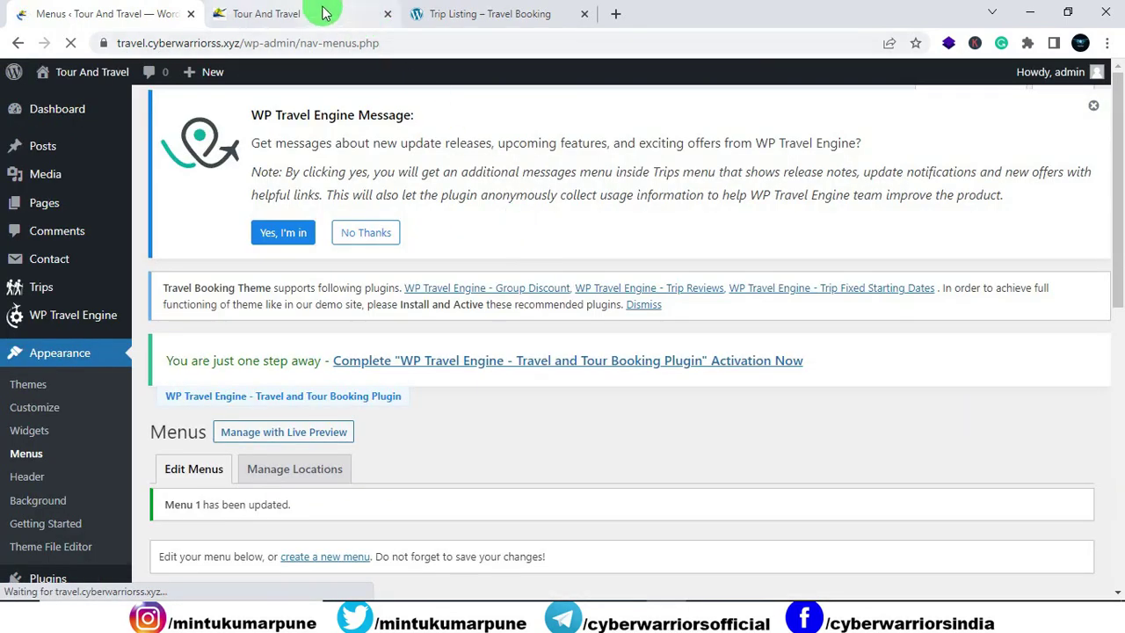
Step: Check the Trips page on the live site and compare the site's navigation menu with the Travel Booking demo's
left_click(325, 12)
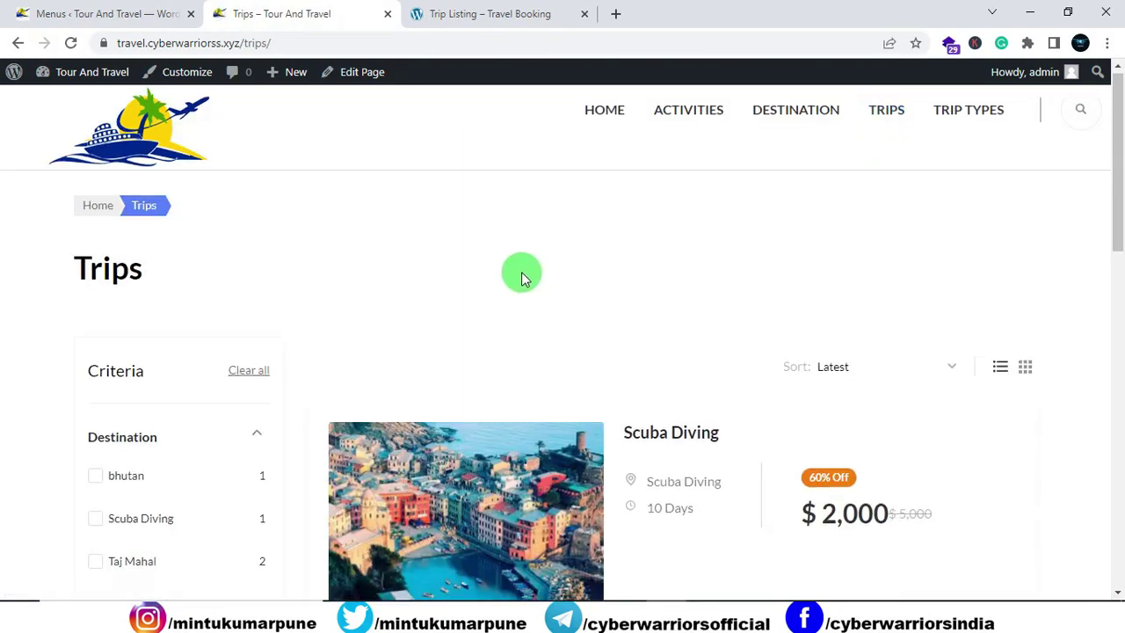
scroll(521, 272, "down", 3)
scroll(523, 279, "down", 4)
scroll(522, 277, "up", 7)
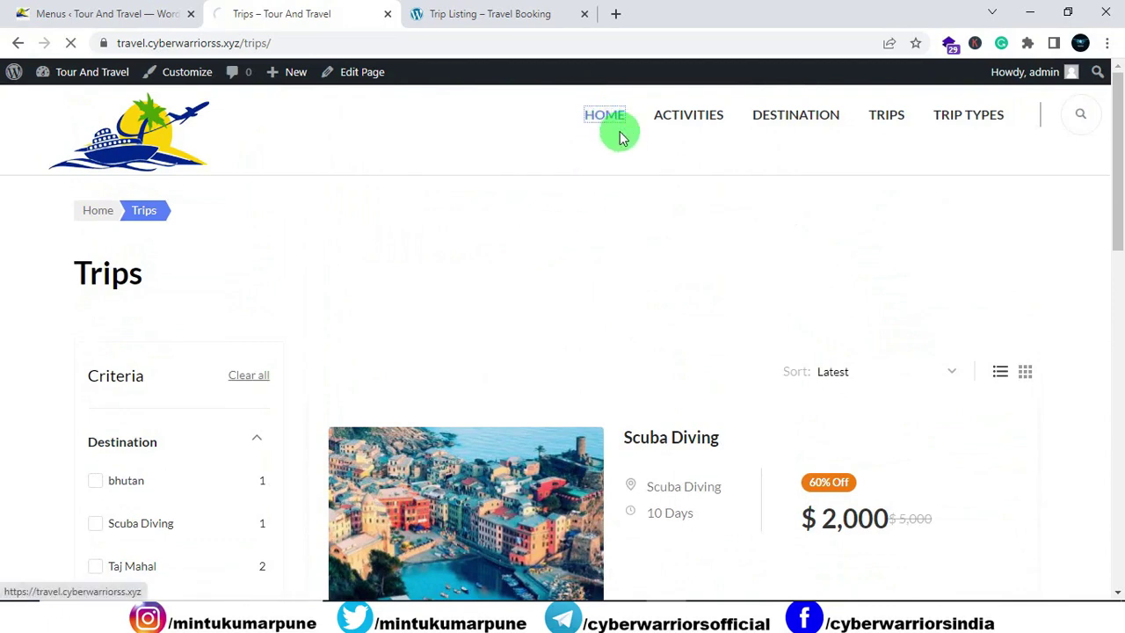
left_click(510, 16)
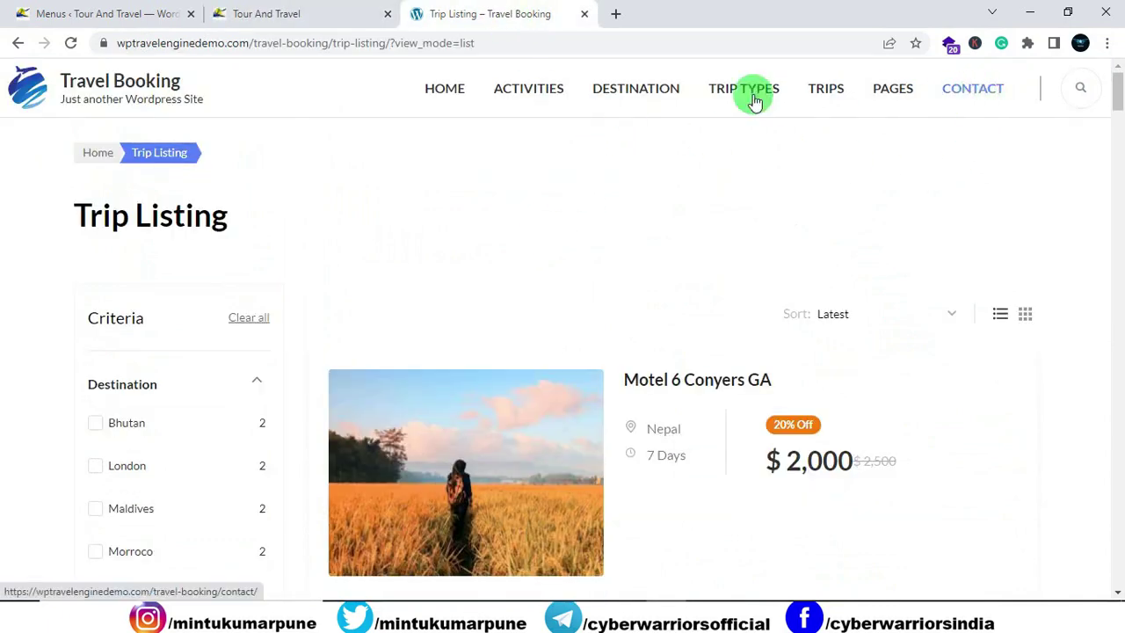
left_click(306, 14)
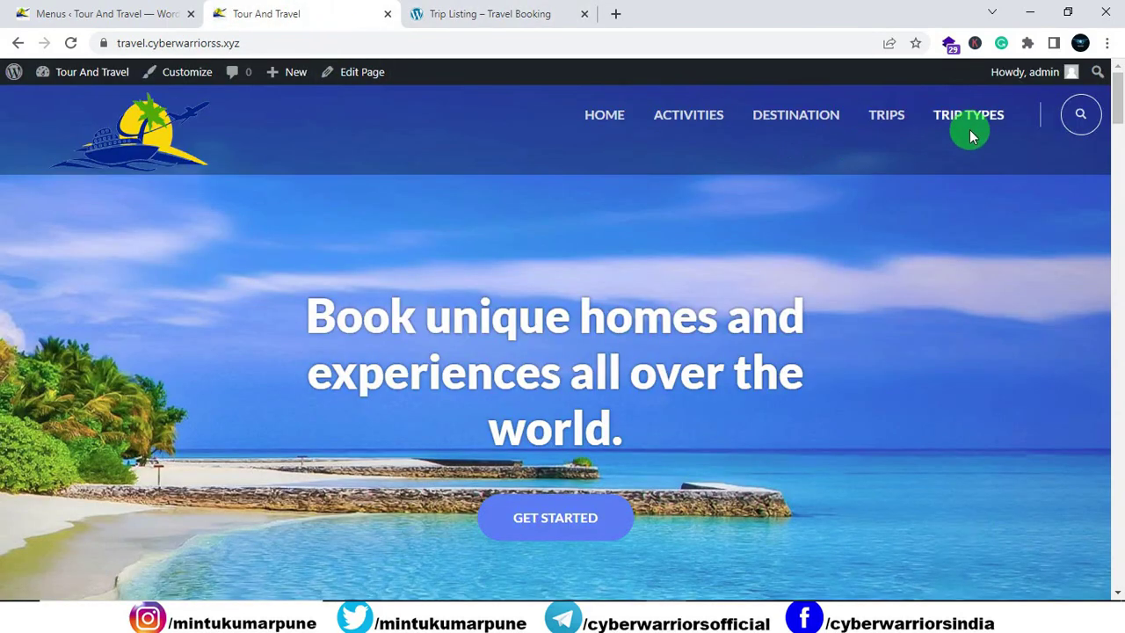
Step: Start a new page in the dashboard and title it "Contact"
left_click(167, 14)
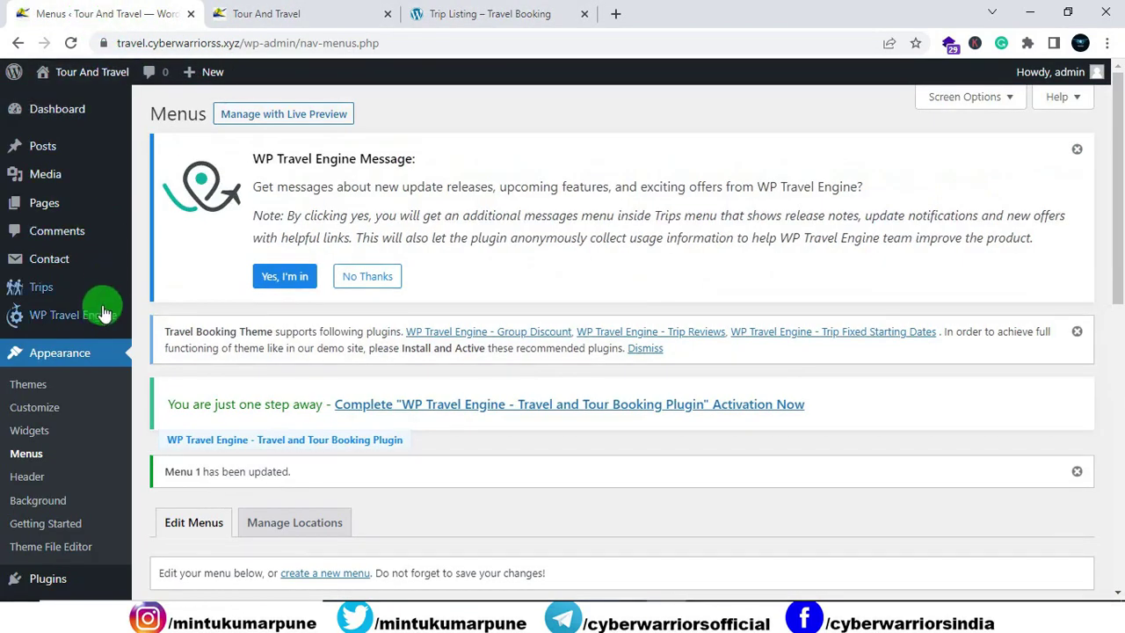
mouse_move(45, 202)
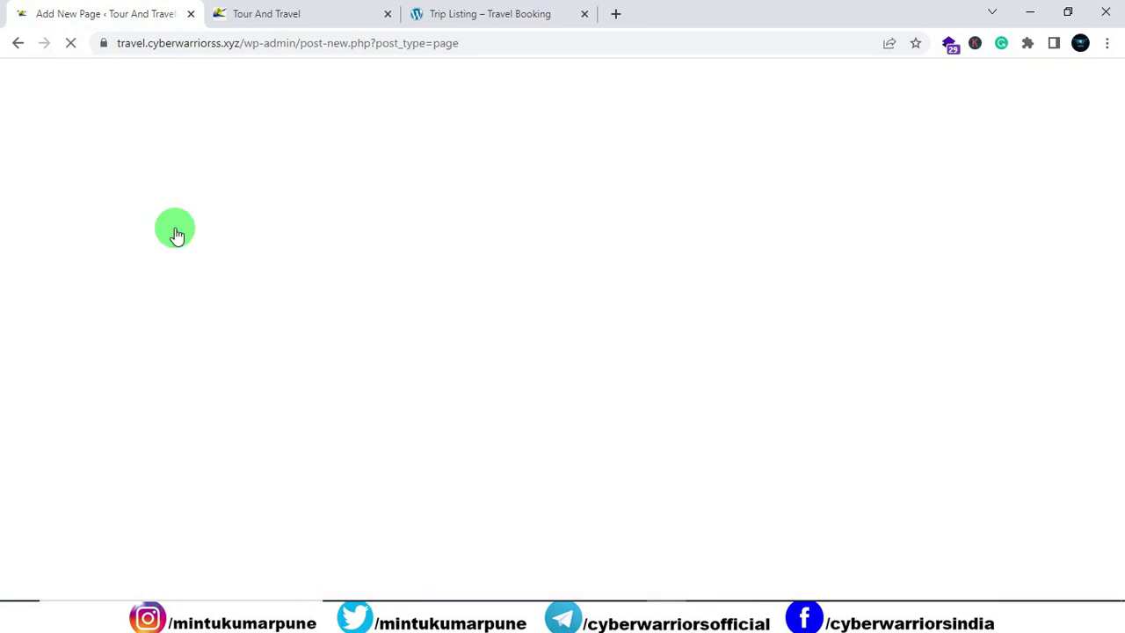
type("Contact")
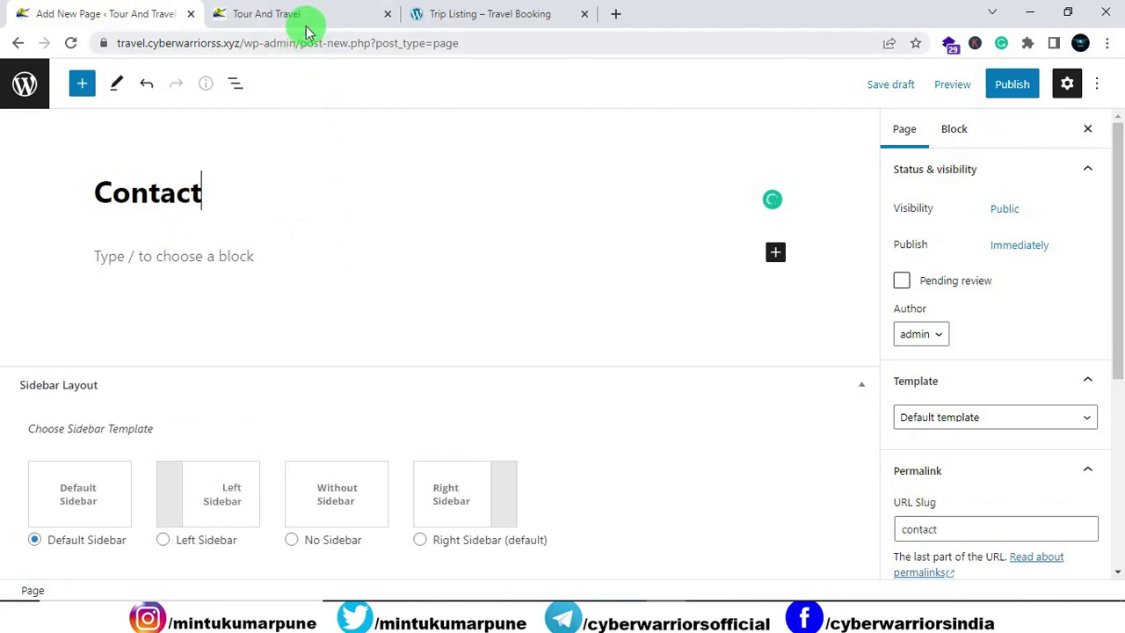
Step: Open the dashboard's page list in a separate tab and place that tab ahead of the Contact page editor
left_click(282, 16)
left_click(119, 15)
right_click(25, 83)
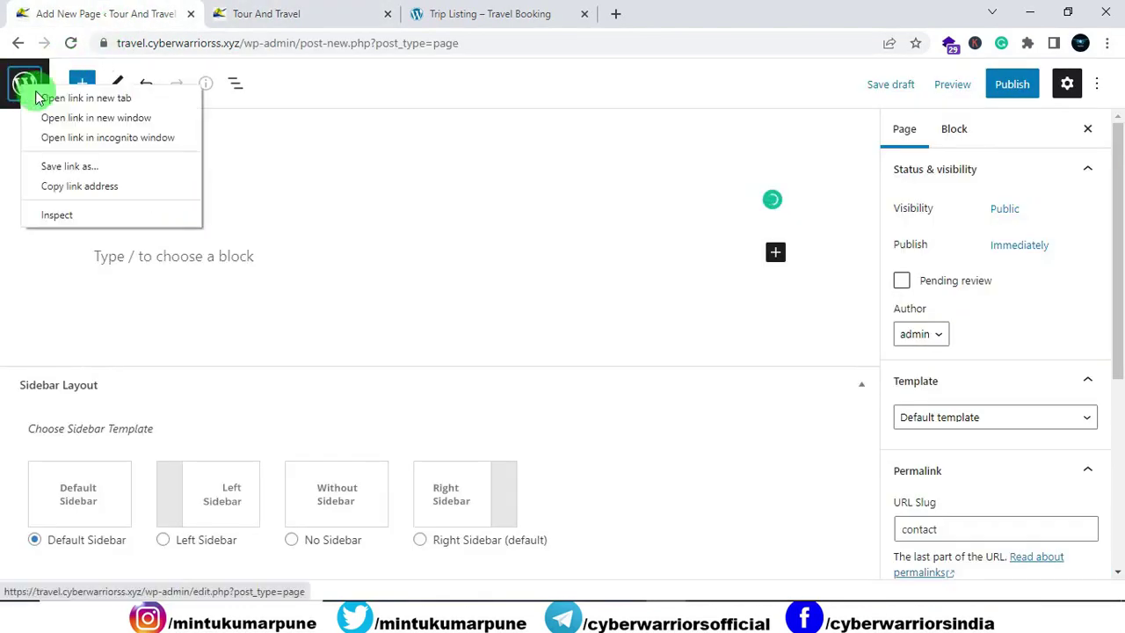
left_click(70, 95)
left_click(299, 22)
left_click_drag(299, 22, 100, 20)
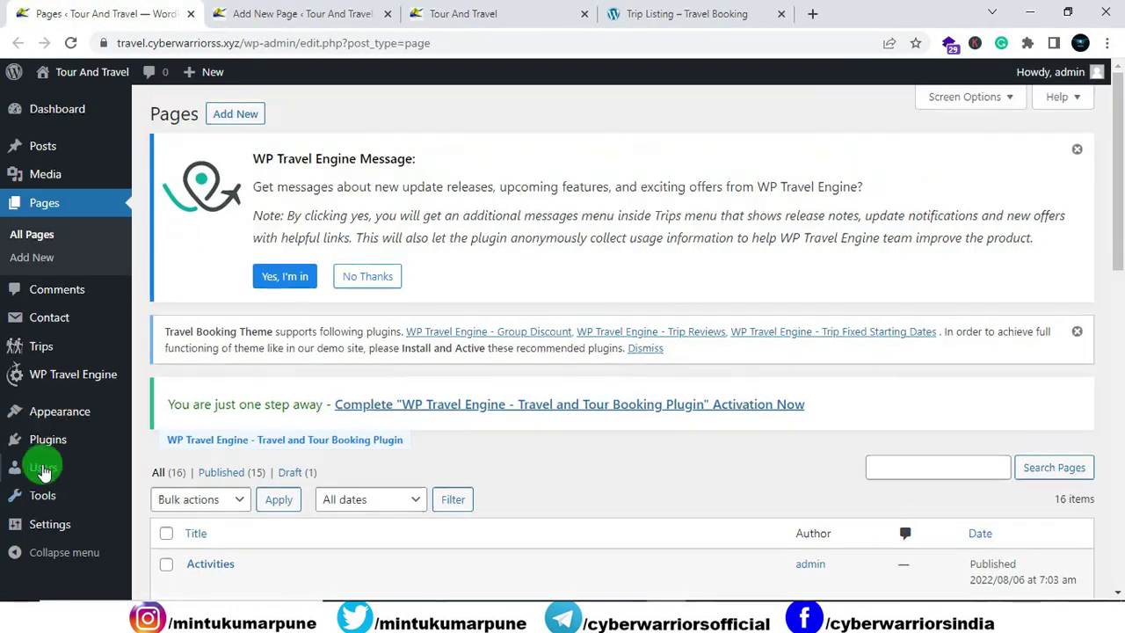
Step: Open the Contact Form 7 settings from the installed plugins and copy the shortcode of Contact form 1
left_click(44, 445)
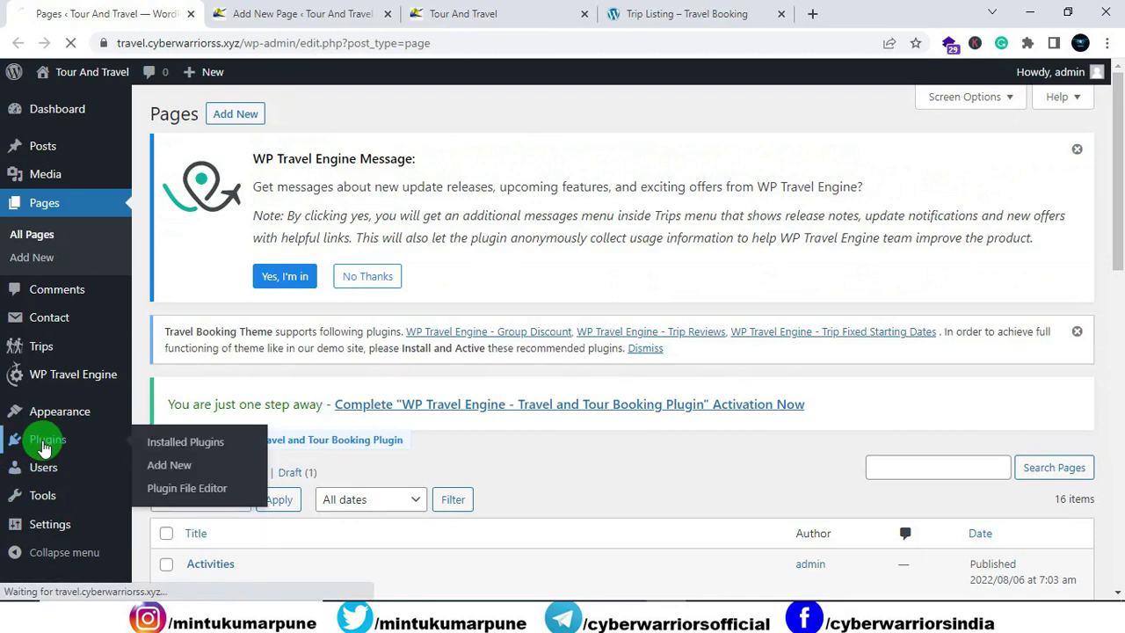
scroll(351, 390, "down", 3)
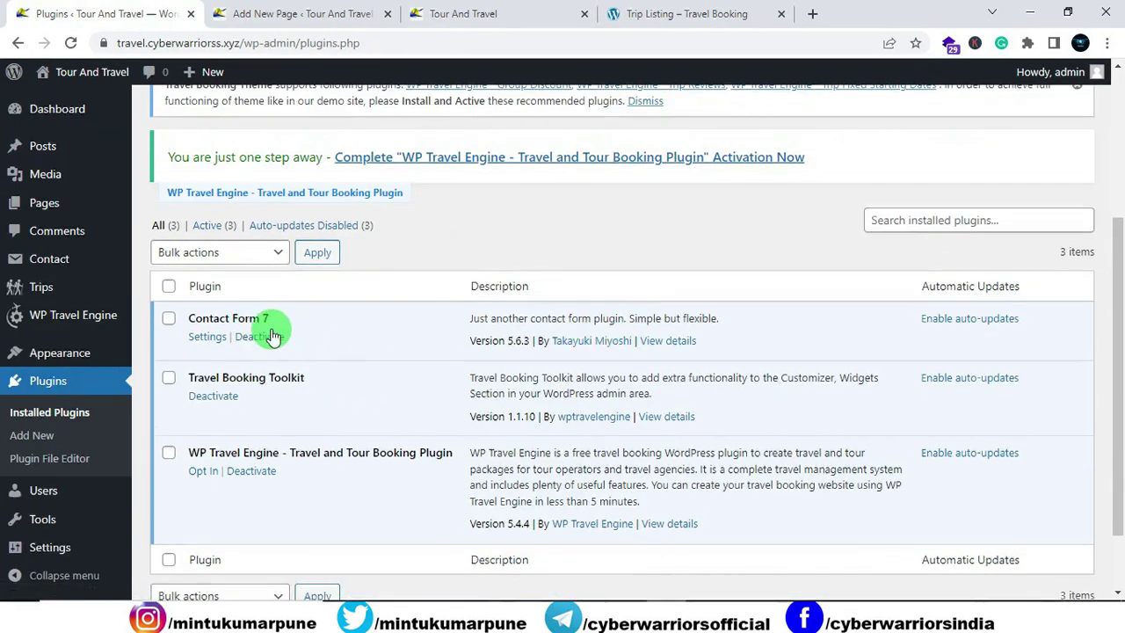
left_click(202, 341)
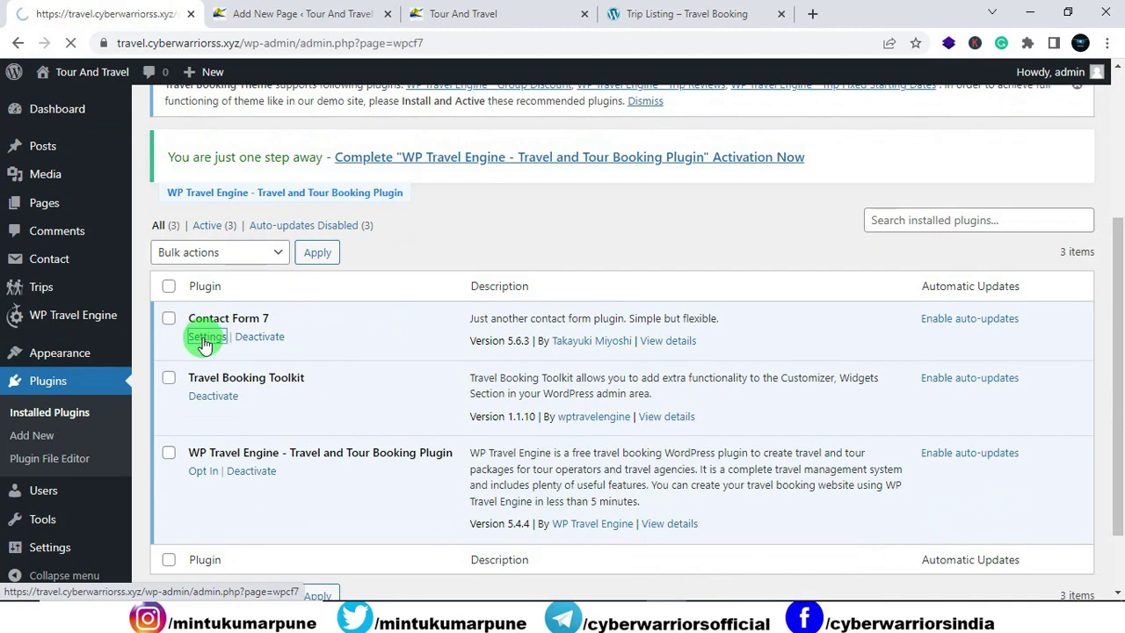
scroll(442, 338, "down", 5)
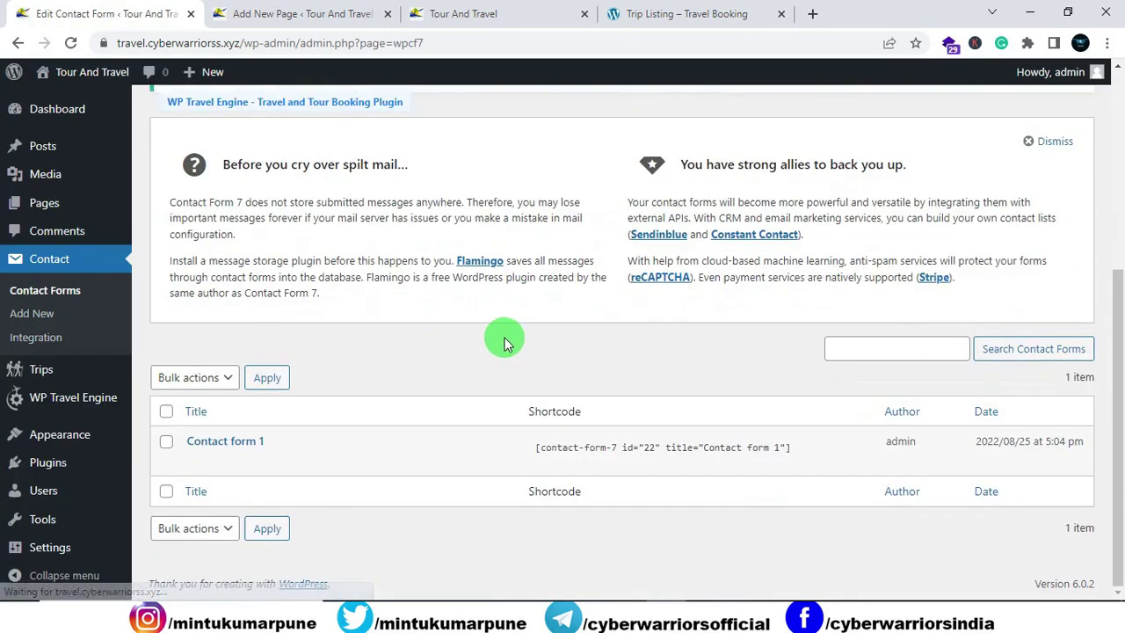
left_click(535, 450)
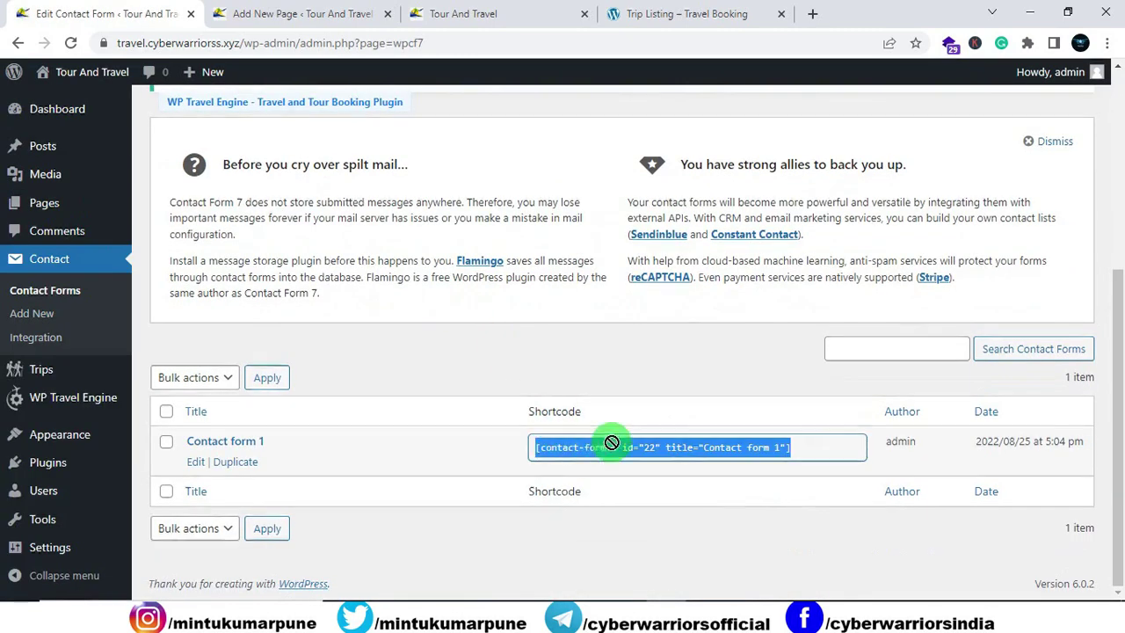
right_click(655, 451)
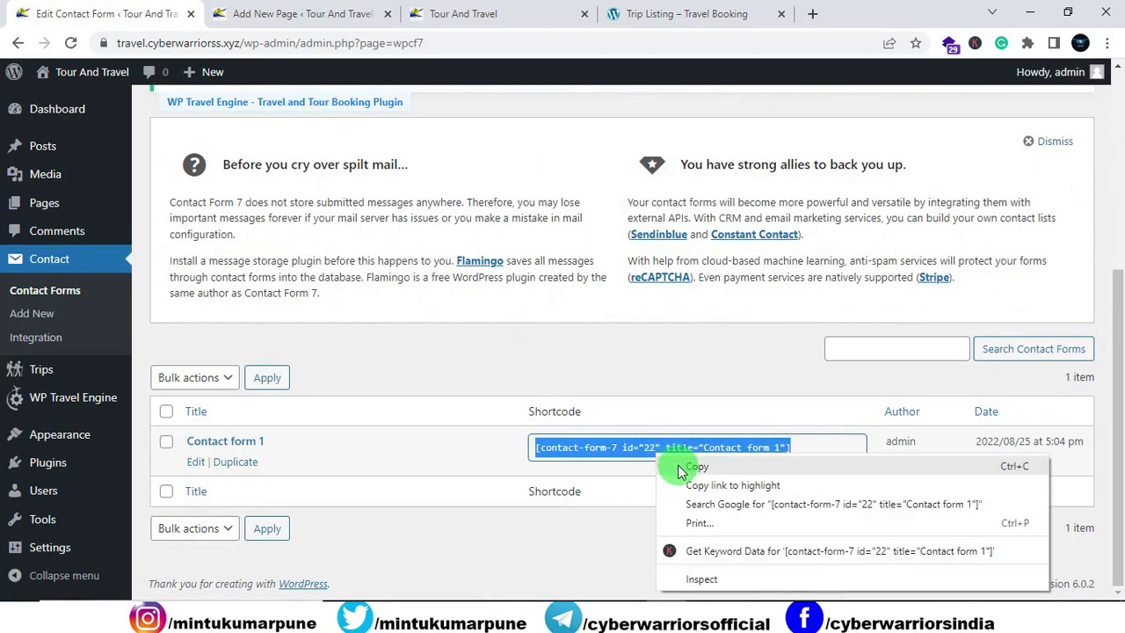
left_click(677, 463)
Step: Paste the Contact form 1 shortcode into the body of the new Contact page
left_click(278, 18)
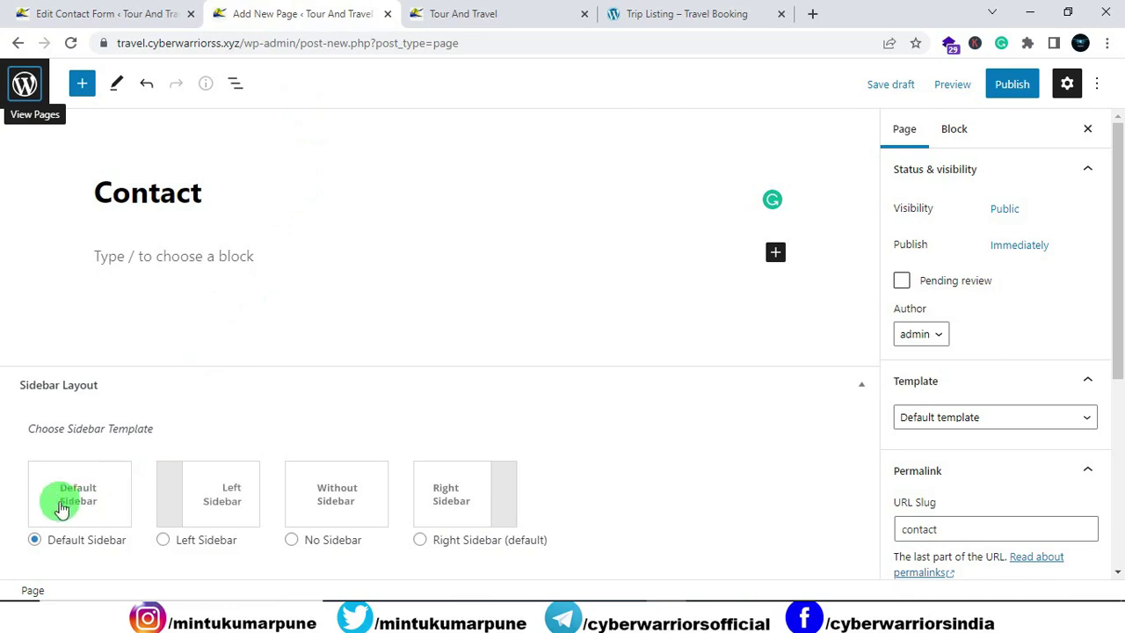
left_click(125, 263)
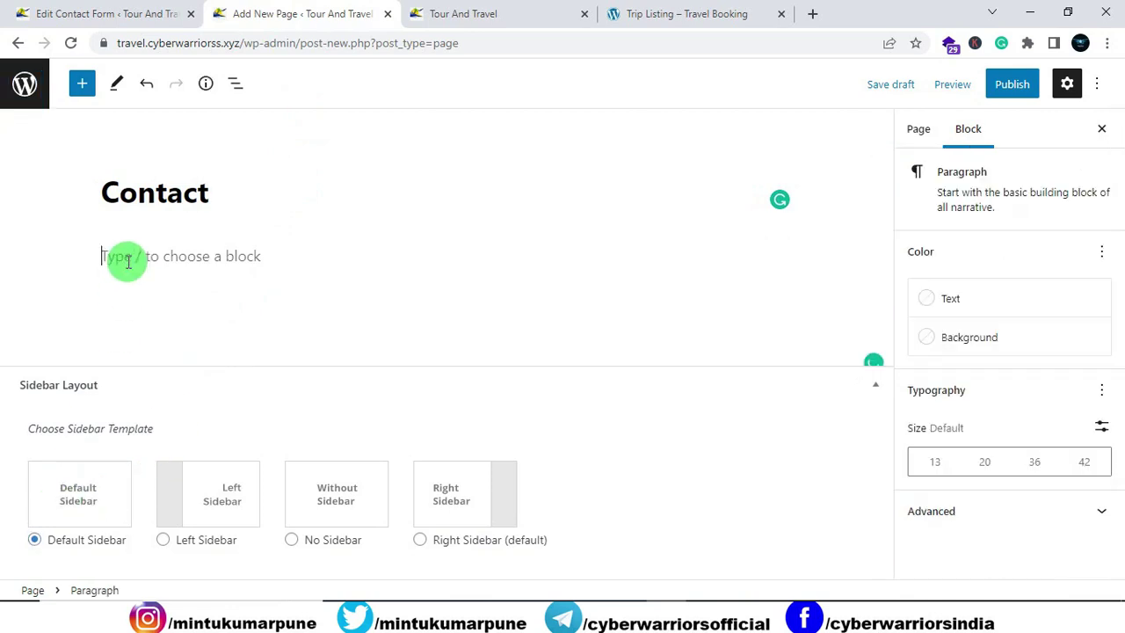
right_click(136, 266)
left_click(184, 391)
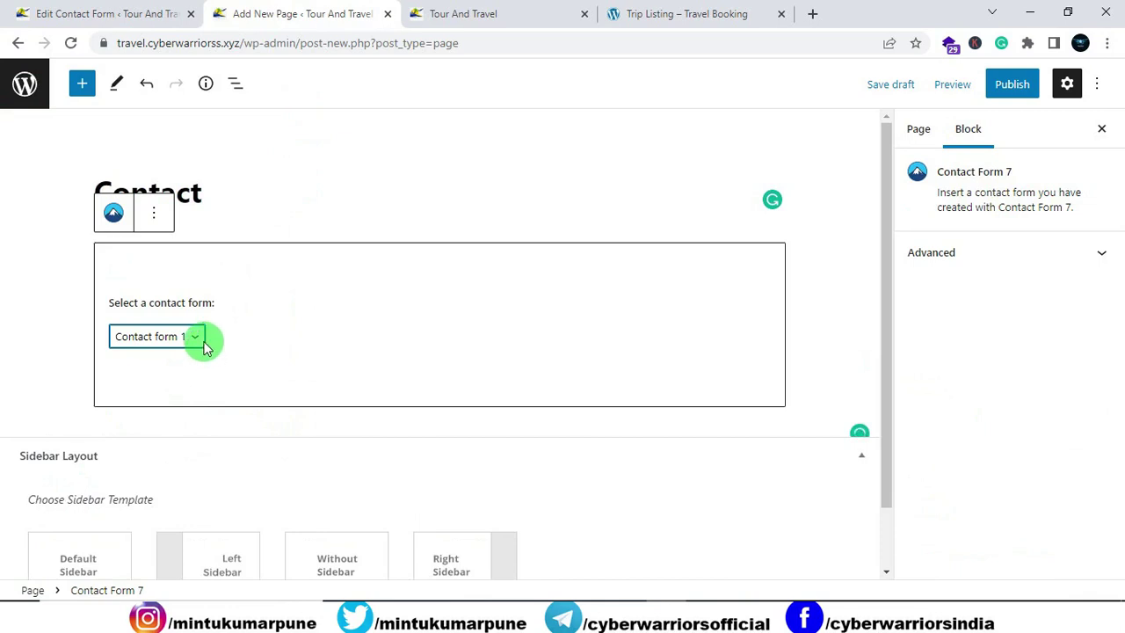
Step: Review the Contact page's settings, including its permalink, and publish the page
left_click(922, 130)
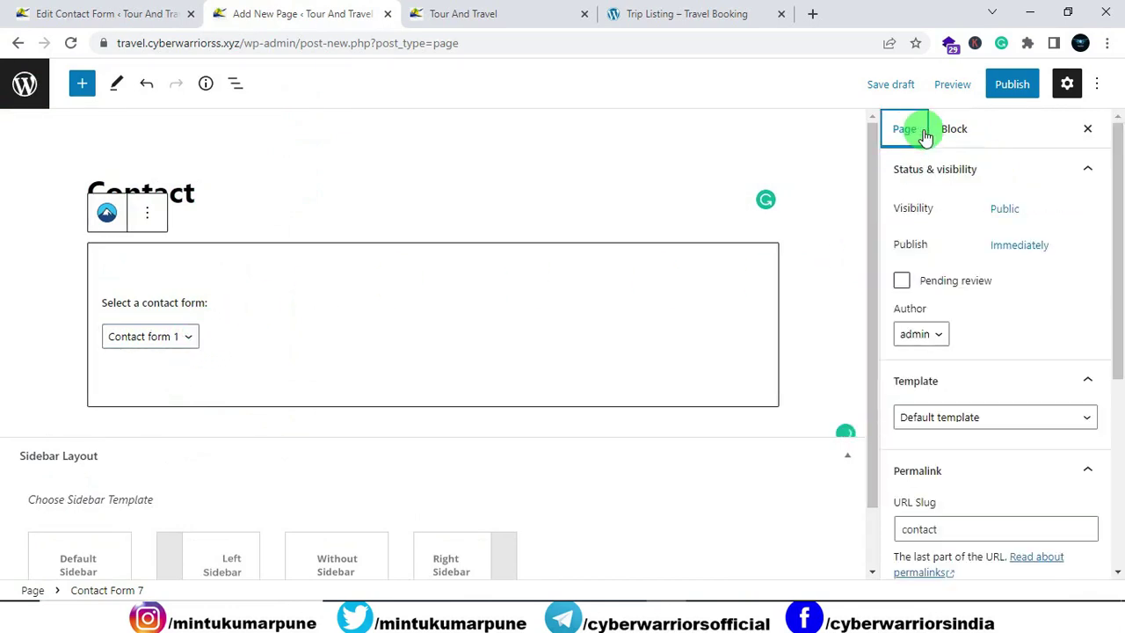
scroll(954, 316, "down", 4)
scroll(951, 322, "up", 1)
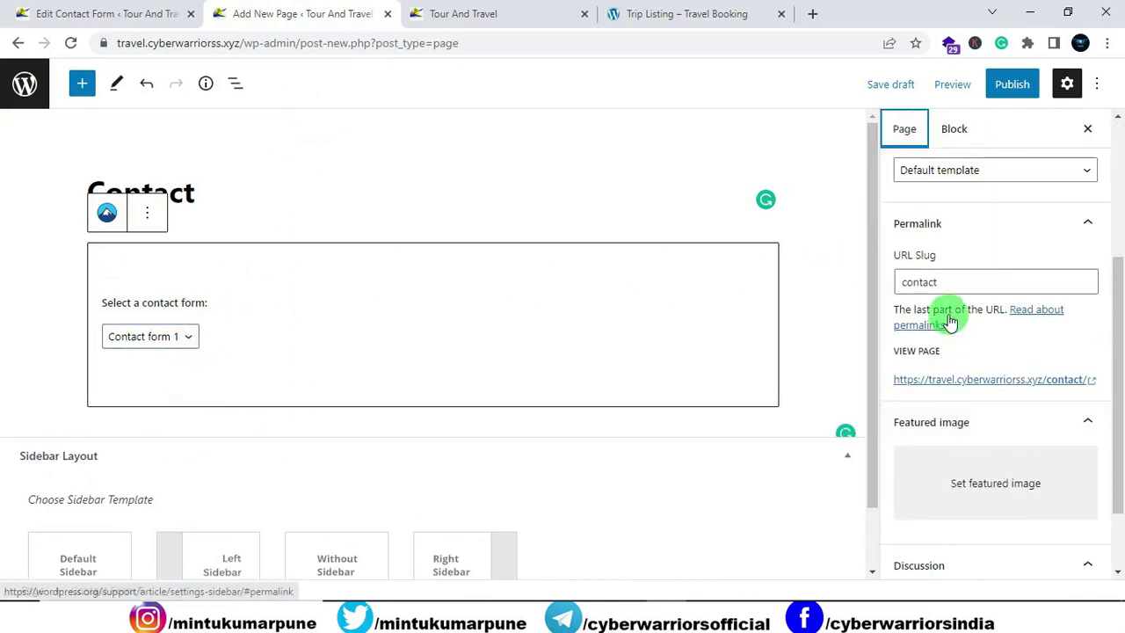
scroll(961, 273, "up", 5)
left_click(1012, 87)
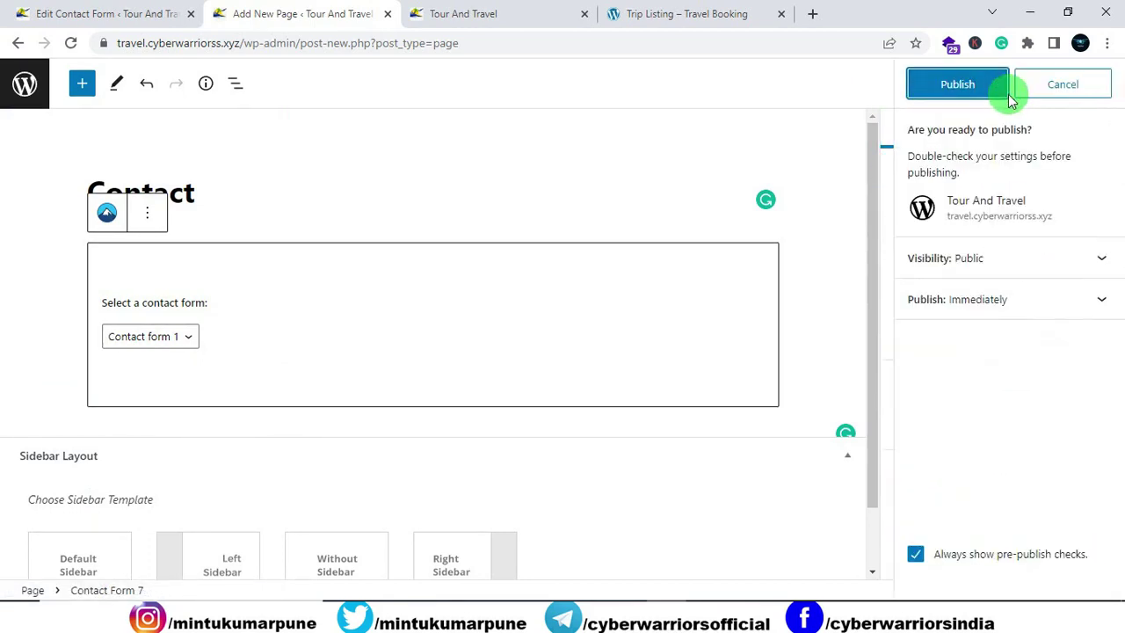
left_click(960, 88)
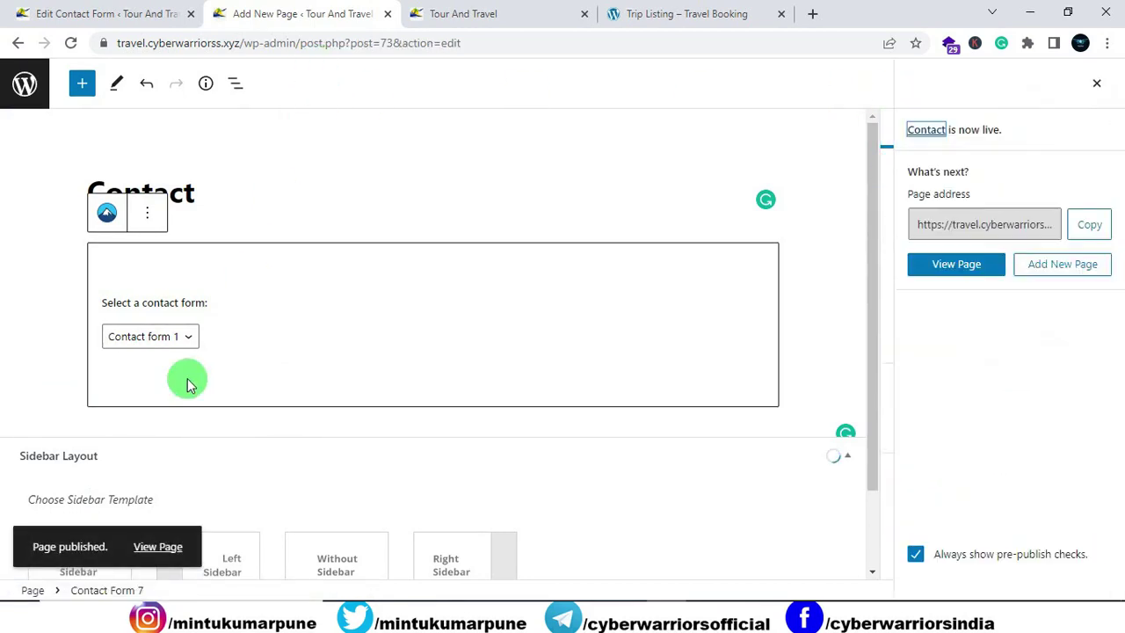
Step: Open the published Contact page in a separate tab and examine its form, sidebar and navigation menu
right_click(161, 547)
left_click(208, 404)
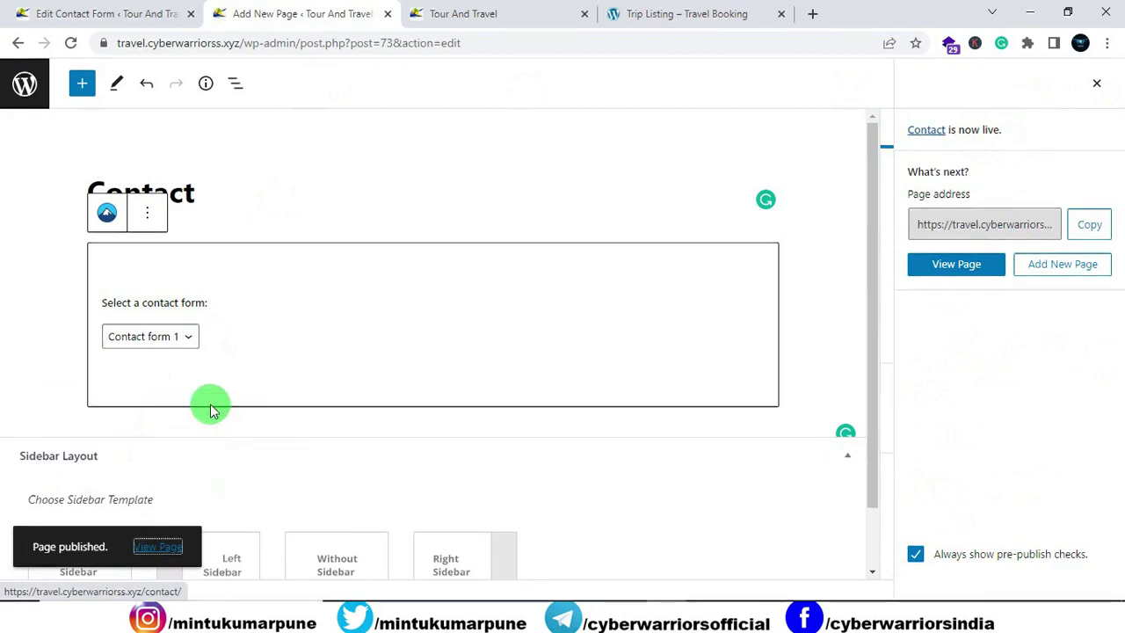
left_click(449, 14)
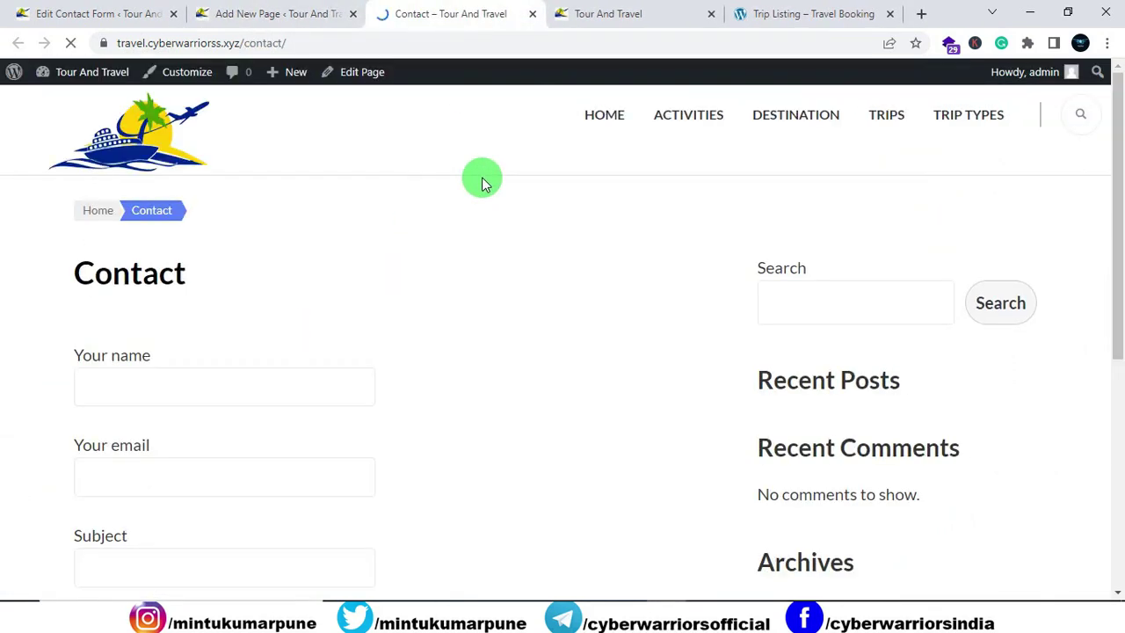
scroll(194, 356, "down", 2)
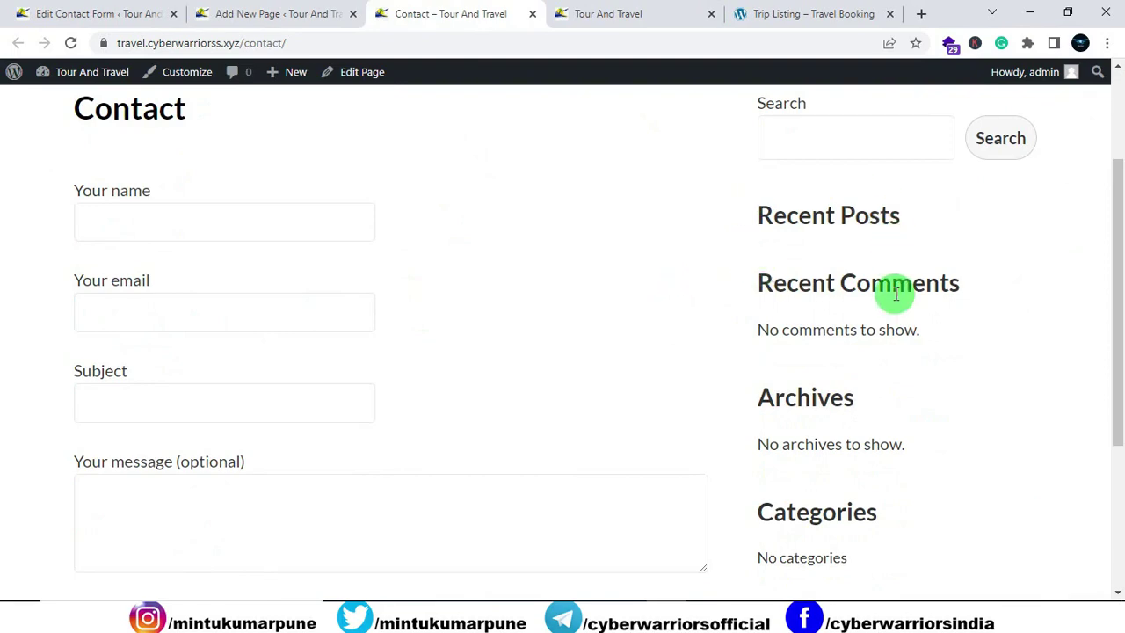
scroll(896, 296, "down", 3)
scroll(892, 295, "up", 3)
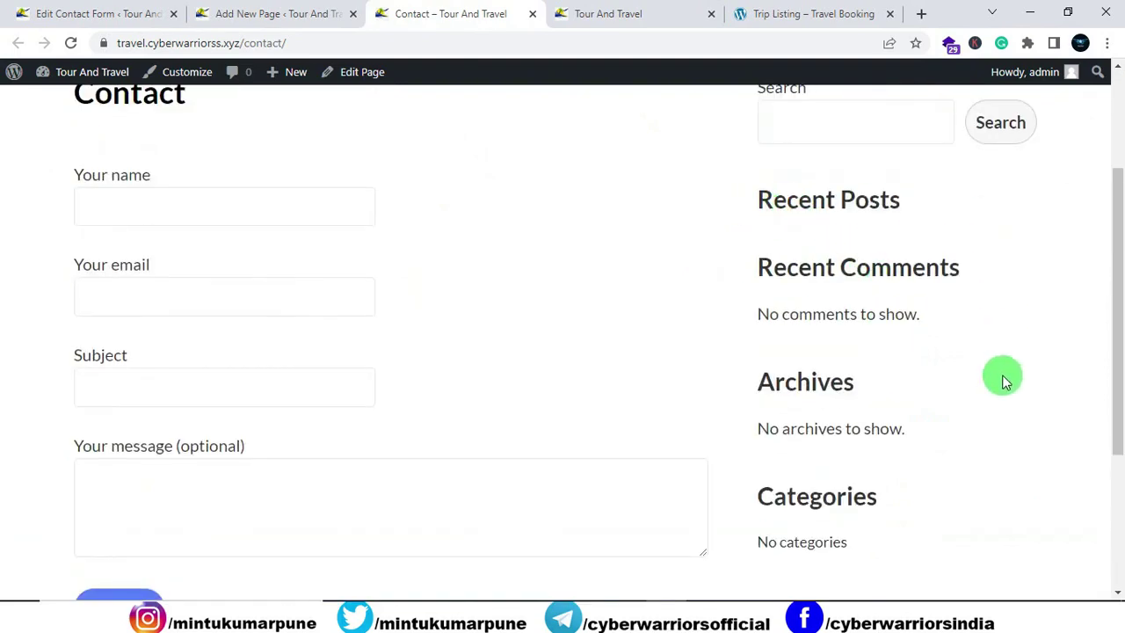
scroll(603, 404, "up", 2)
scroll(389, 410, "down", 5)
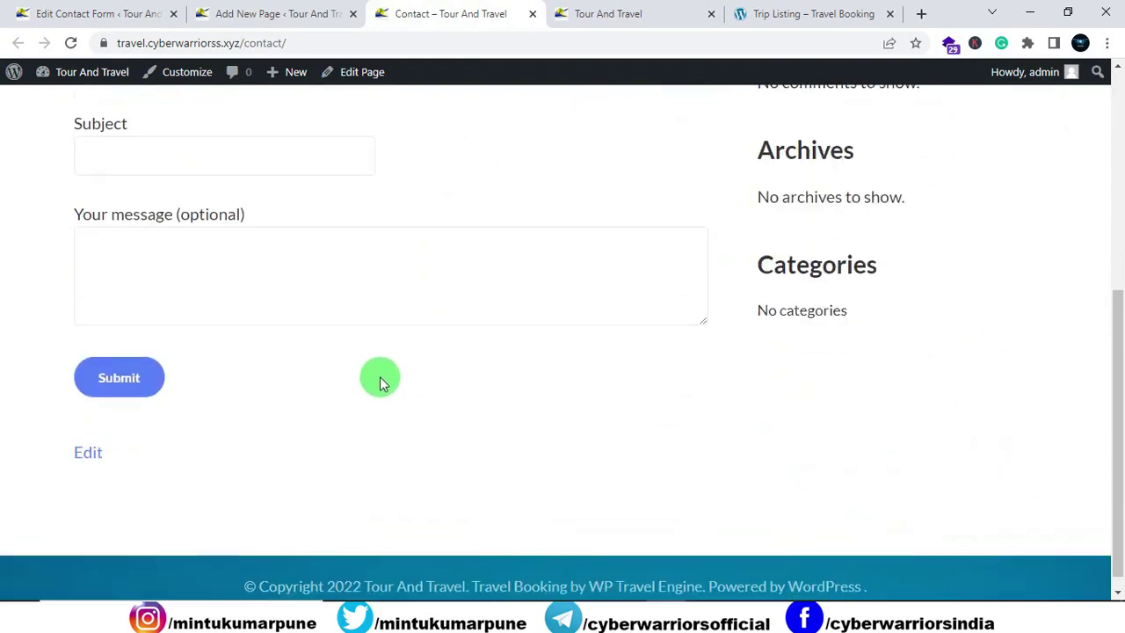
scroll(380, 384, "up", 5)
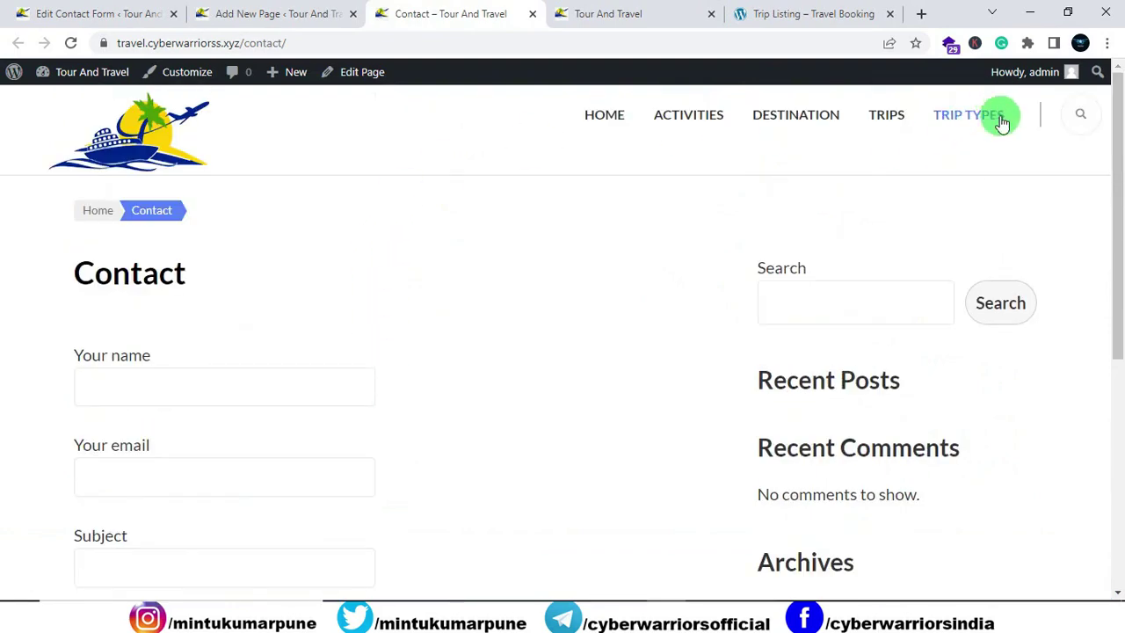
Step: Close the Contact page editor and open the dashboard's menu editor
left_click(347, 16)
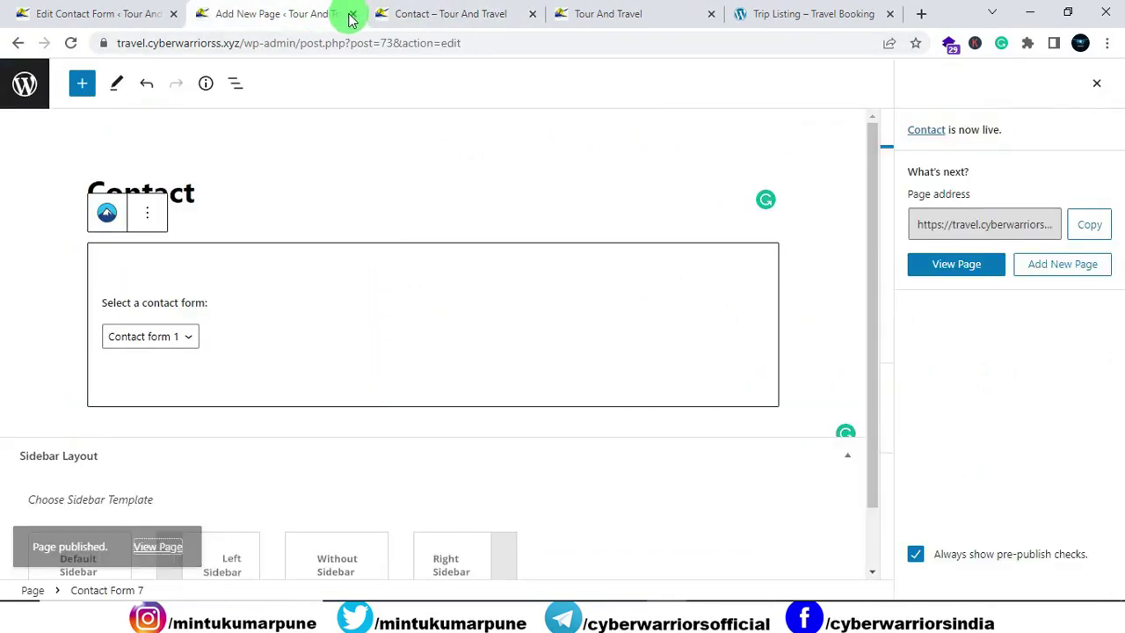
left_click(354, 16)
left_click(140, 16)
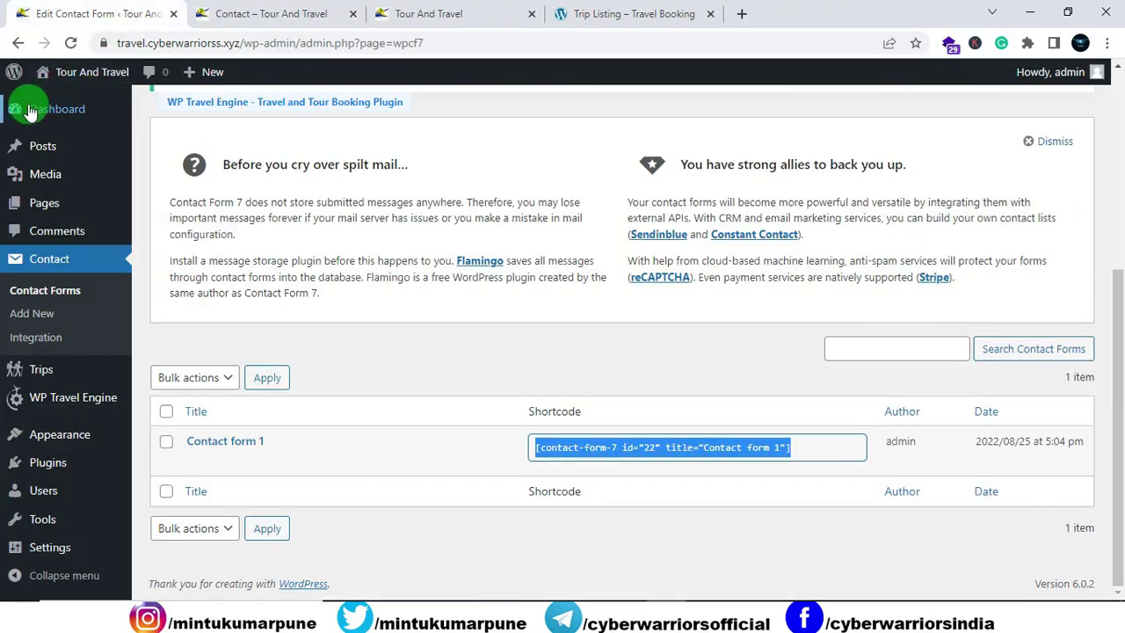
mouse_move(44, 440)
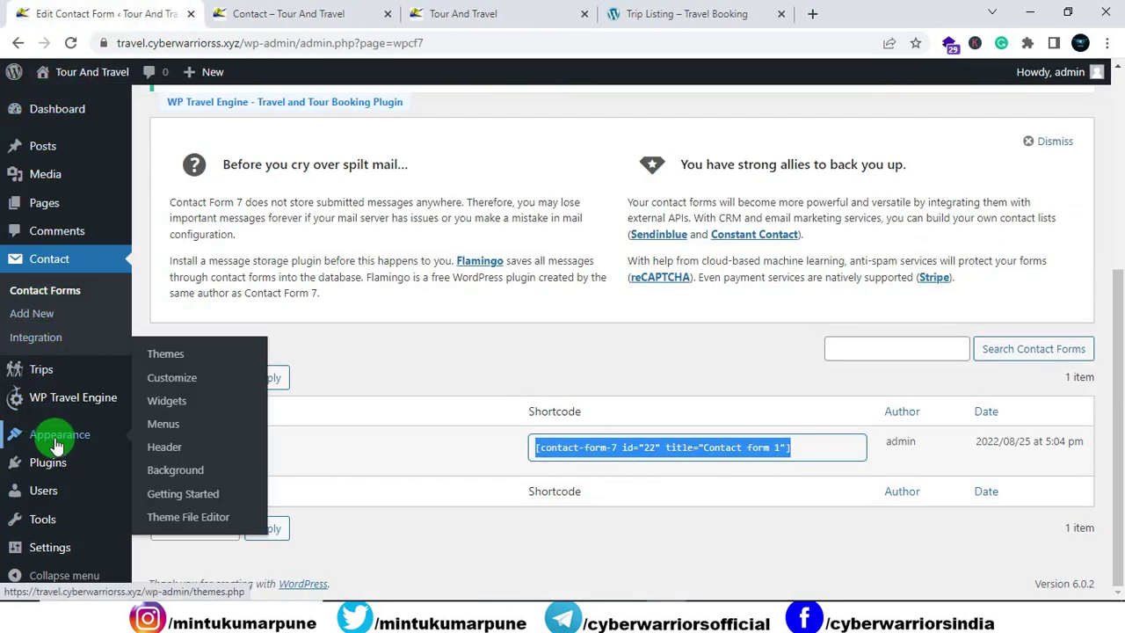
left_click(158, 426)
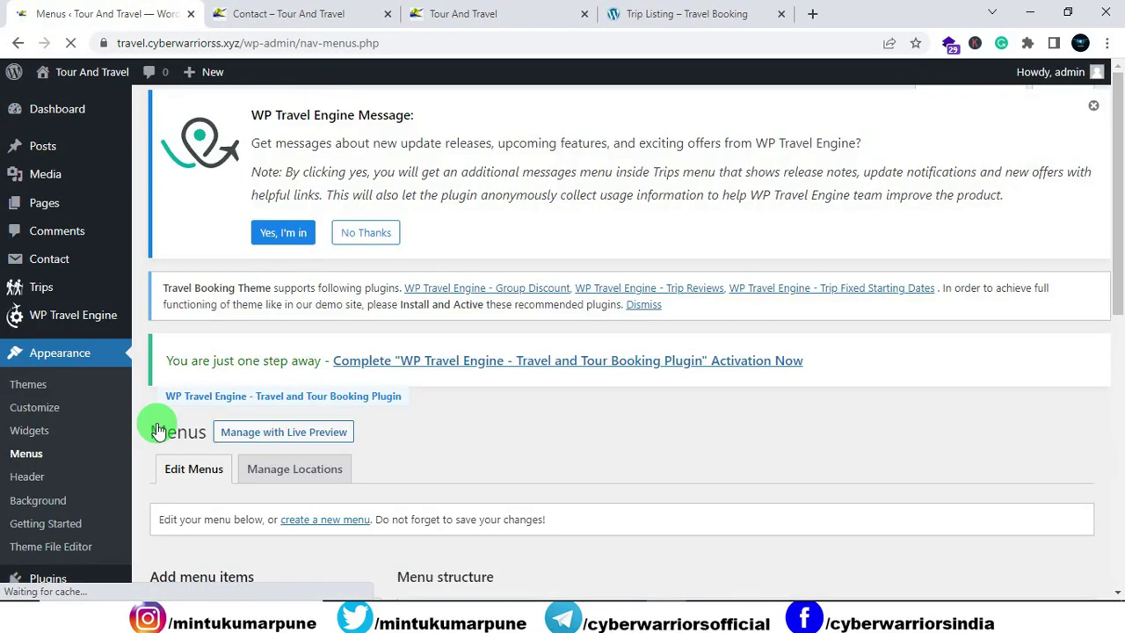
Step: Add the Contact page to the end of Menu 1 and save the menu
scroll(249, 427, "down", 6)
left_click(255, 180)
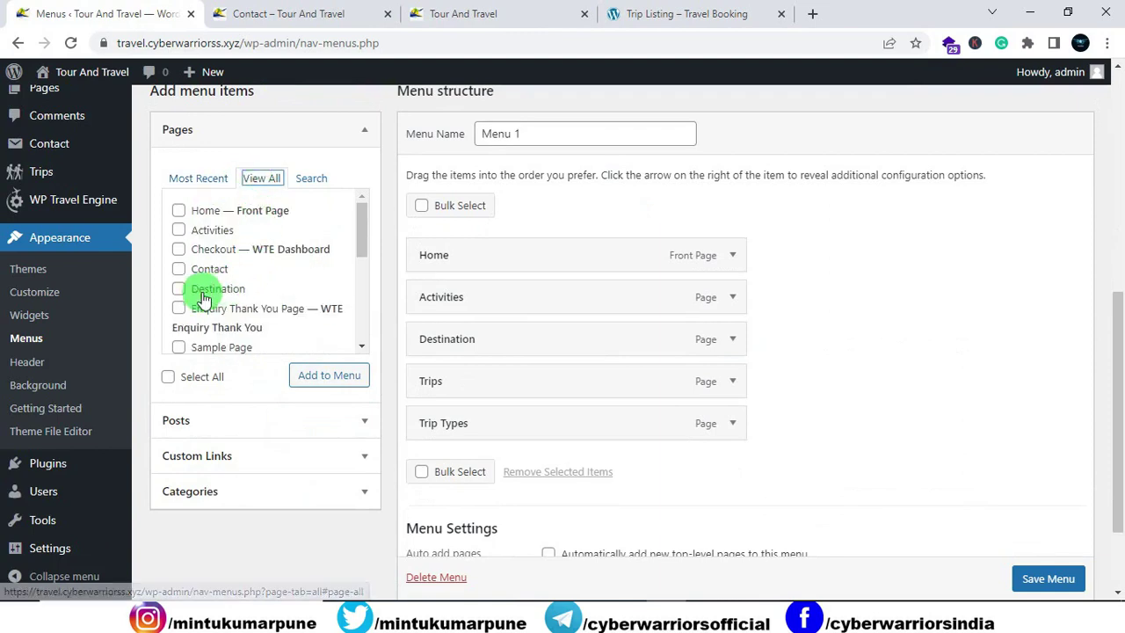
left_click(179, 269)
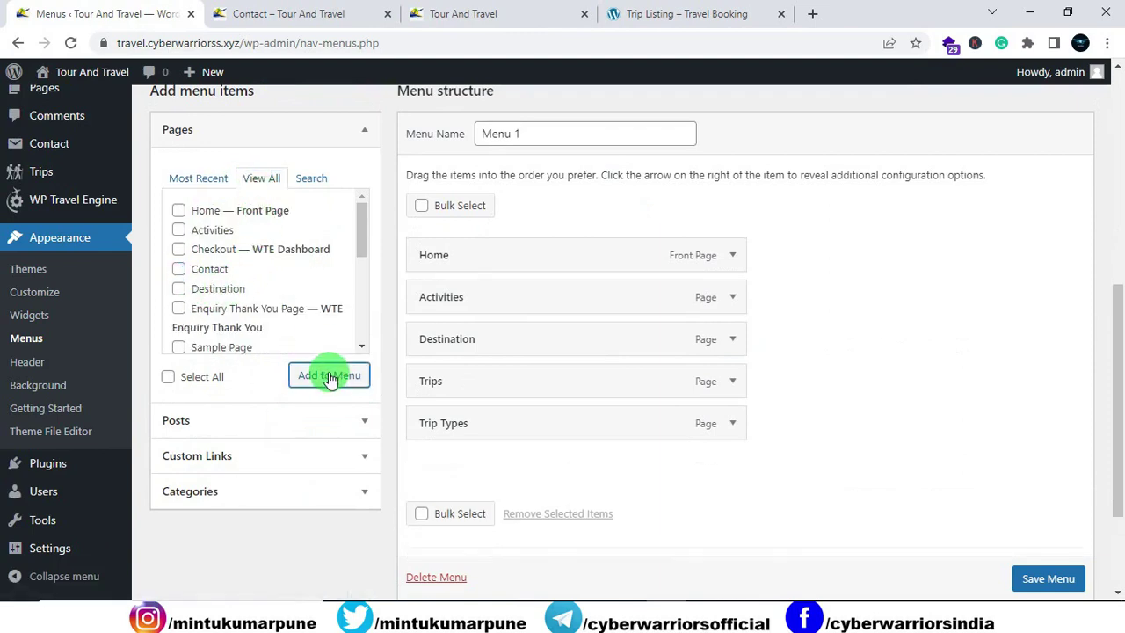
scroll(876, 467, "down", 2)
left_click(1034, 519)
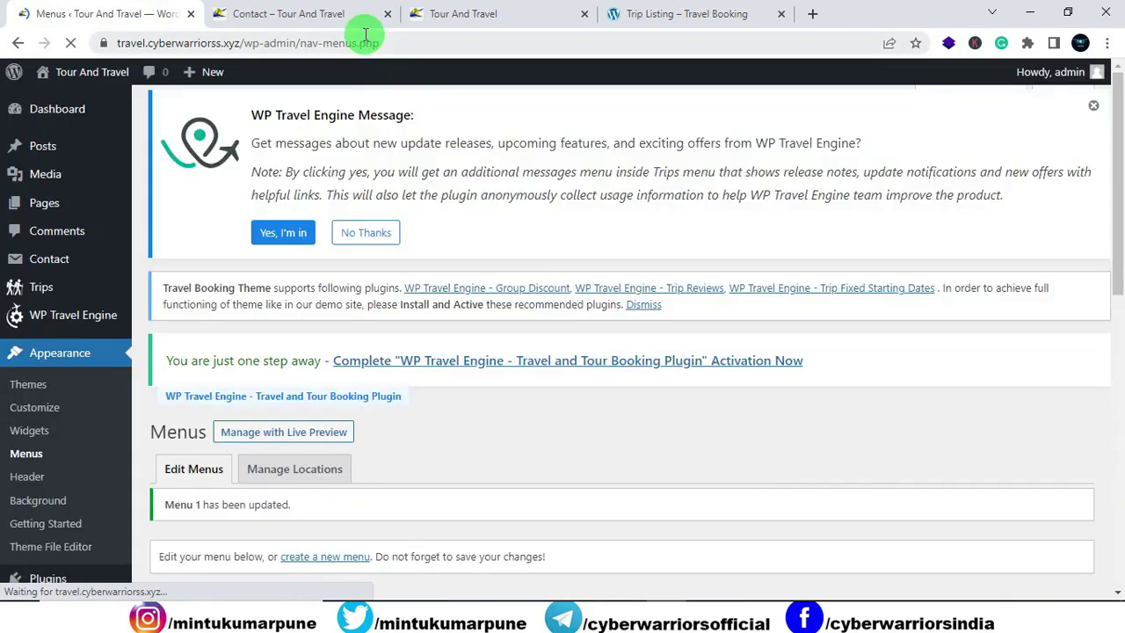
Step: Reload the live Contact page to check the updated navigation menu, and go to the Home page
left_click(325, 14)
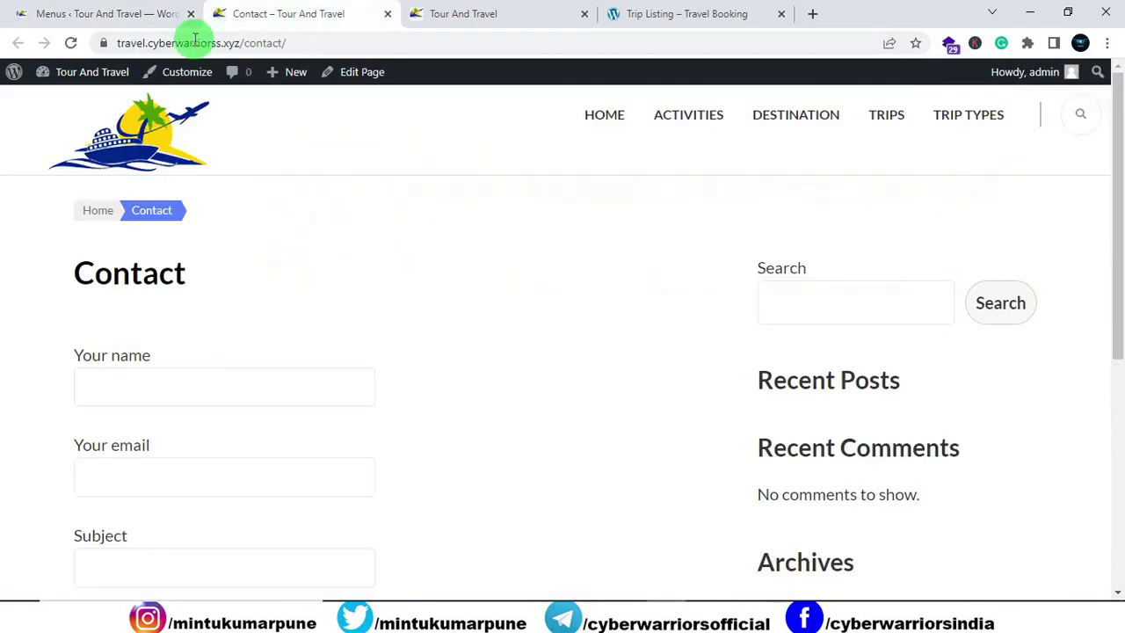
left_click(70, 43)
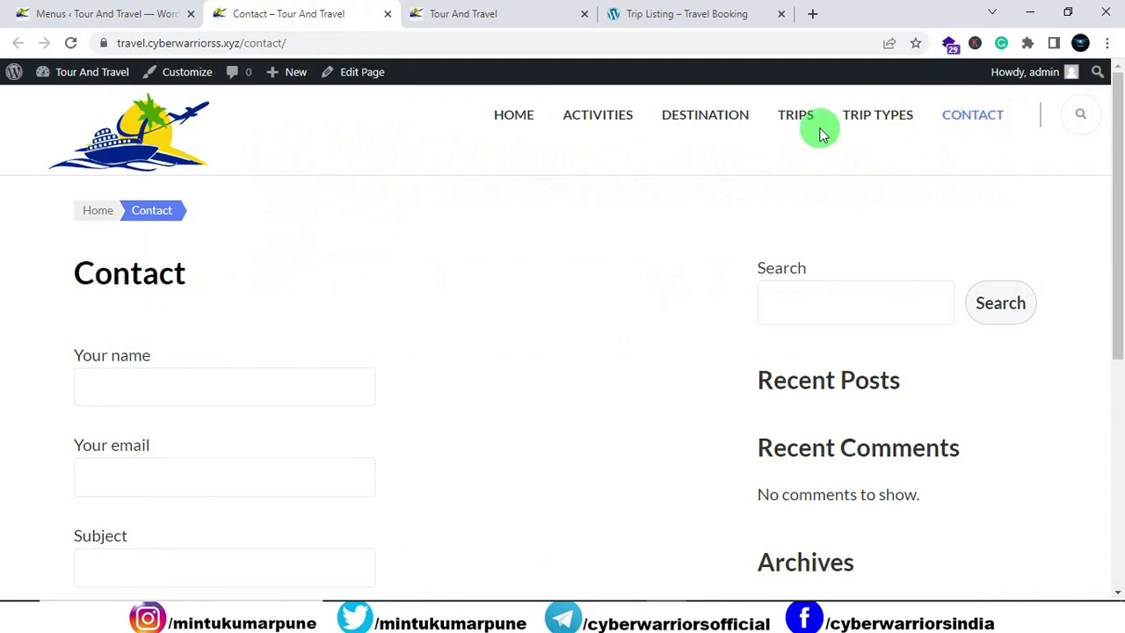
left_click(510, 116)
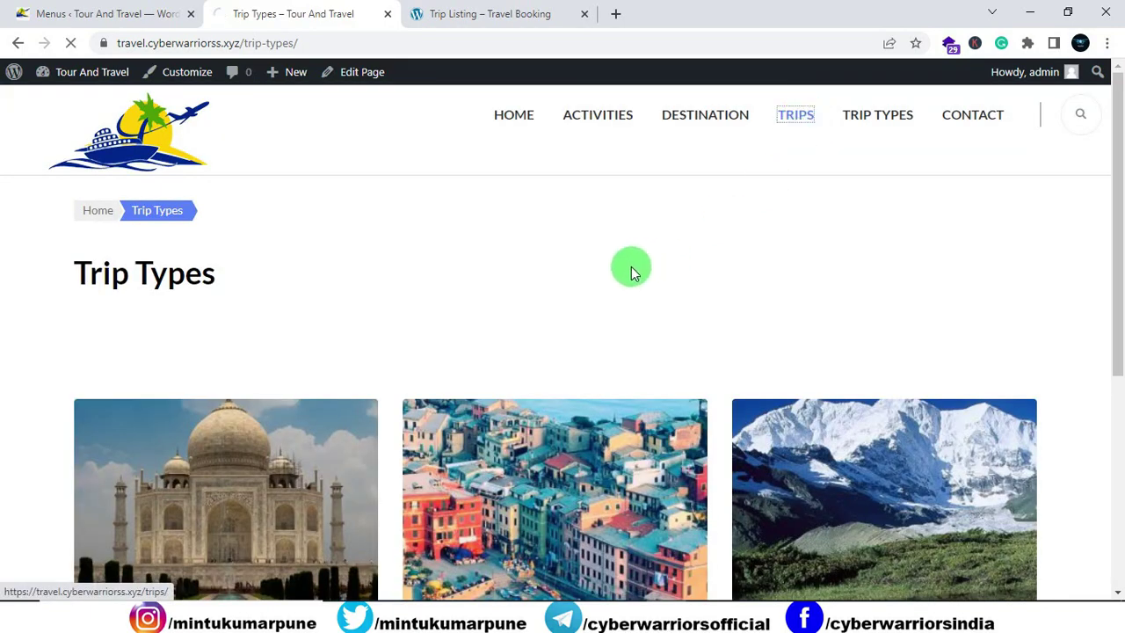
Step: Open the Scuba Diving trip from the Trips page and choose September 30, 2022 as the booking's starting date
scroll(309, 307, "down", 3)
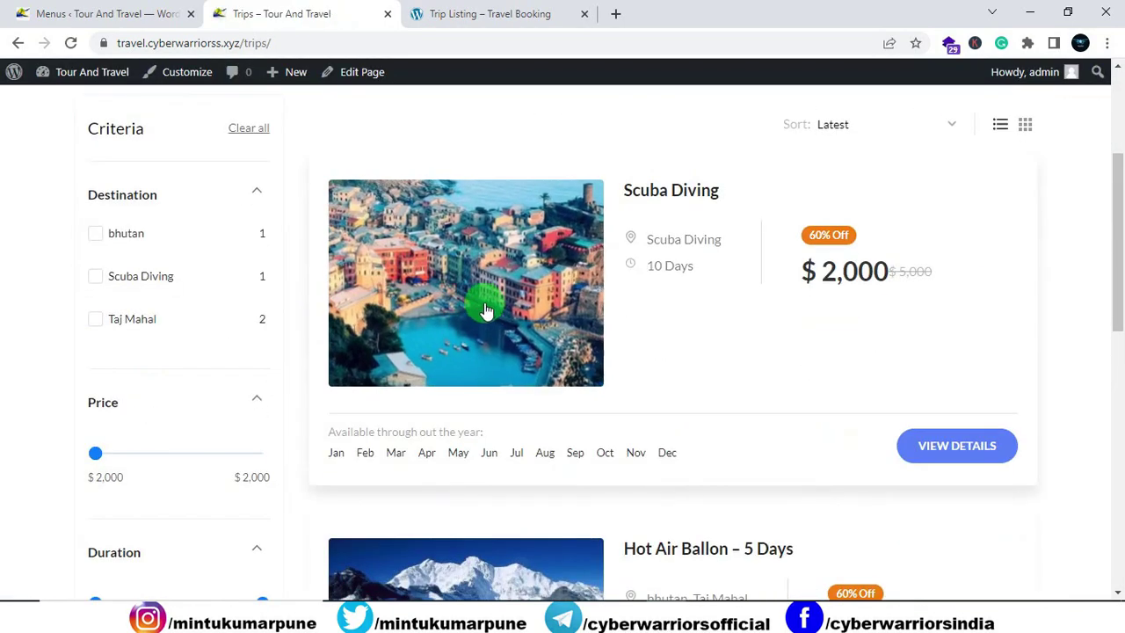
left_click(486, 310)
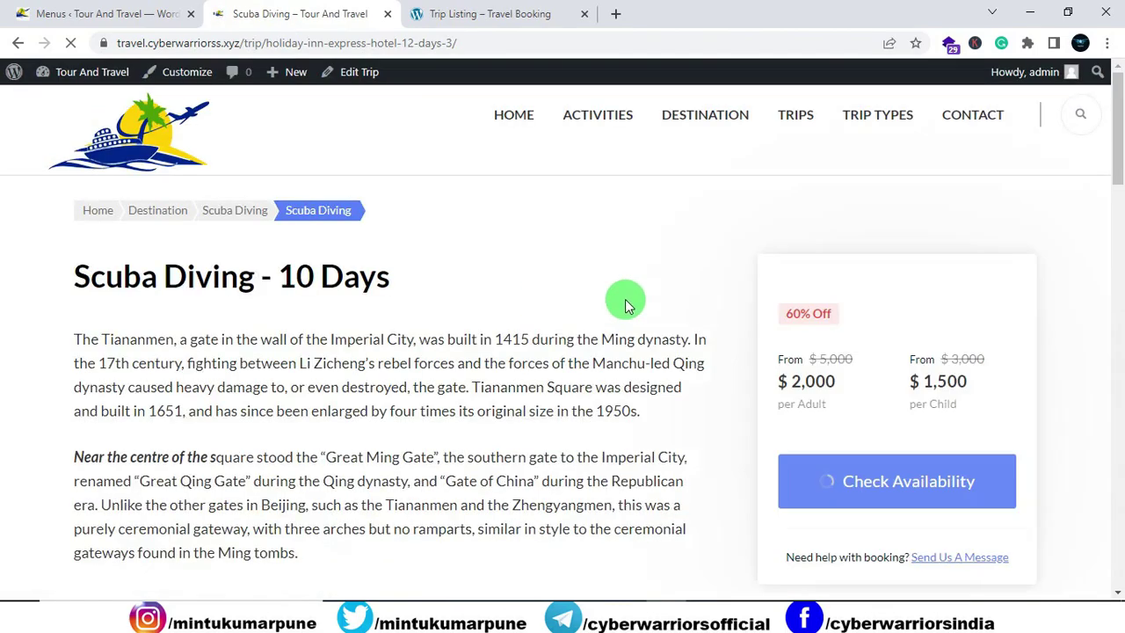
scroll(668, 303, "down", 1)
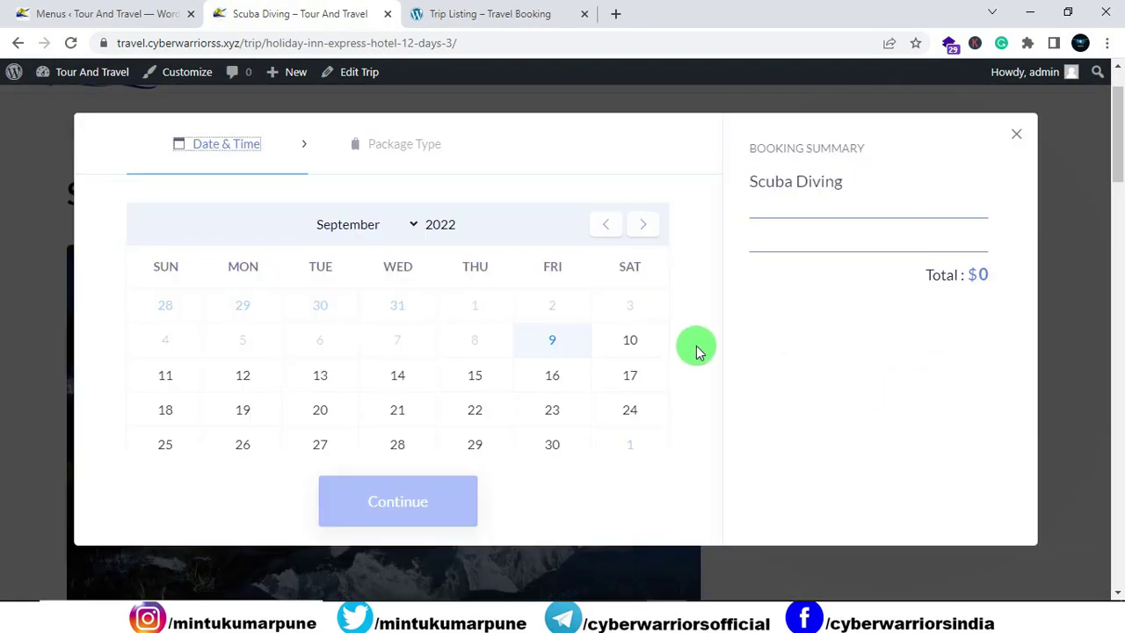
left_click(426, 376)
left_click(488, 439)
left_click(562, 400)
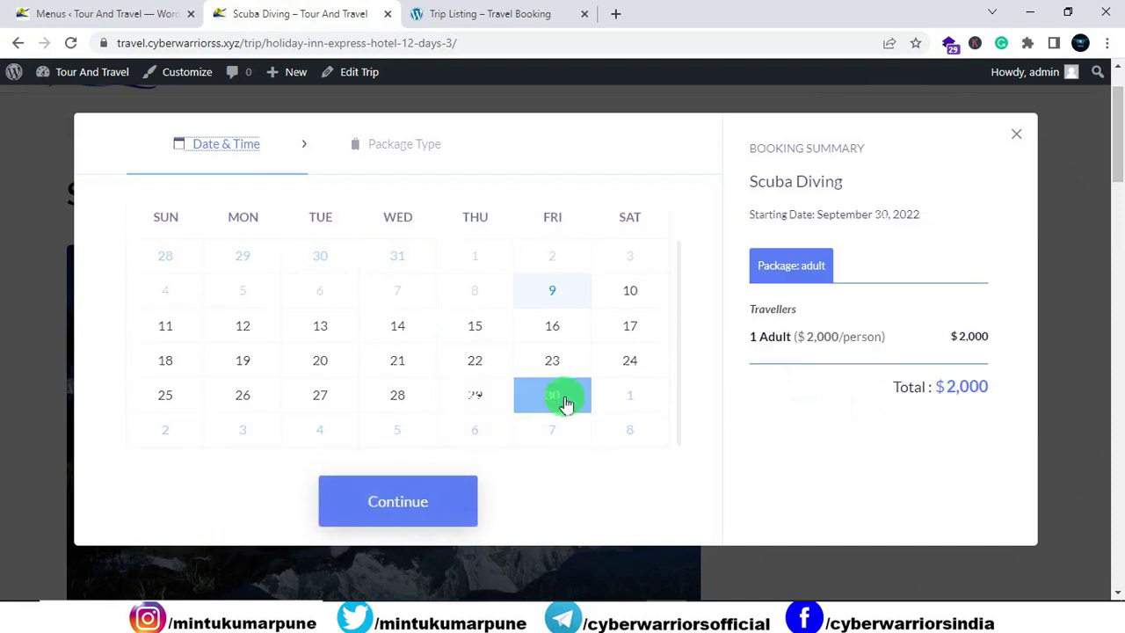
Step: Continue from the date selection to the package type and try to proceed to checkout with 1 adult
left_click(372, 508)
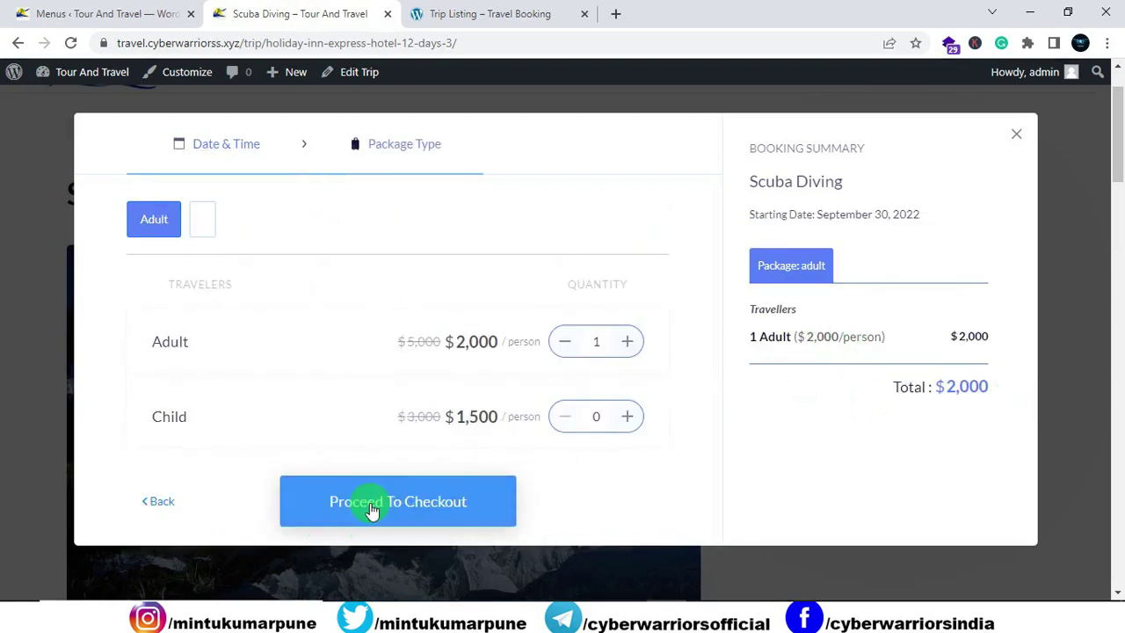
left_click(389, 508)
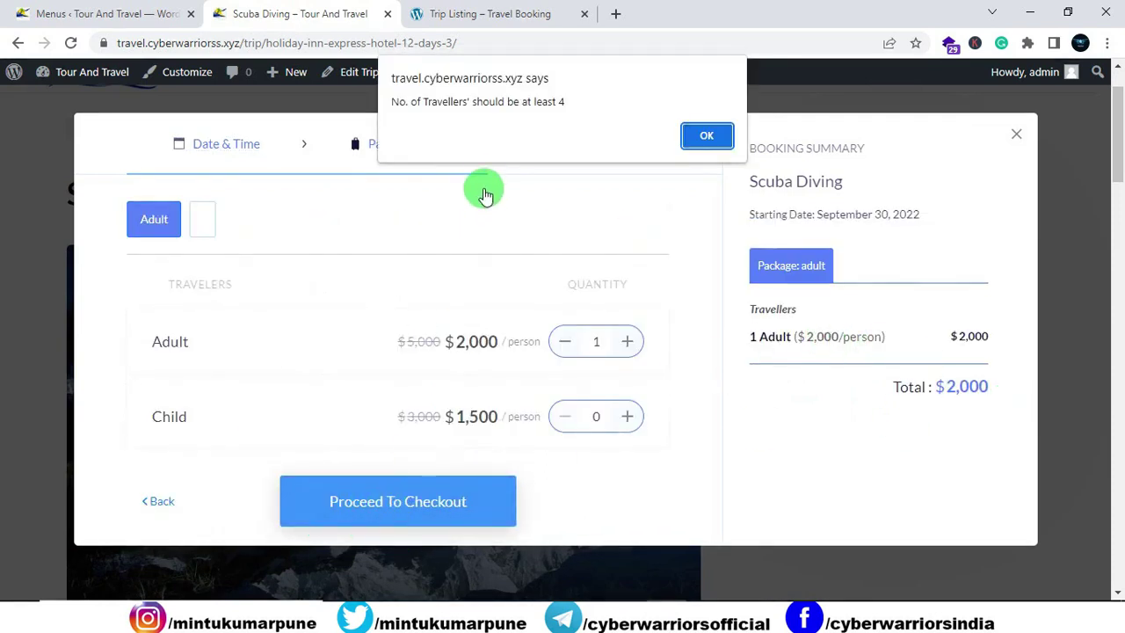
left_click(706, 135)
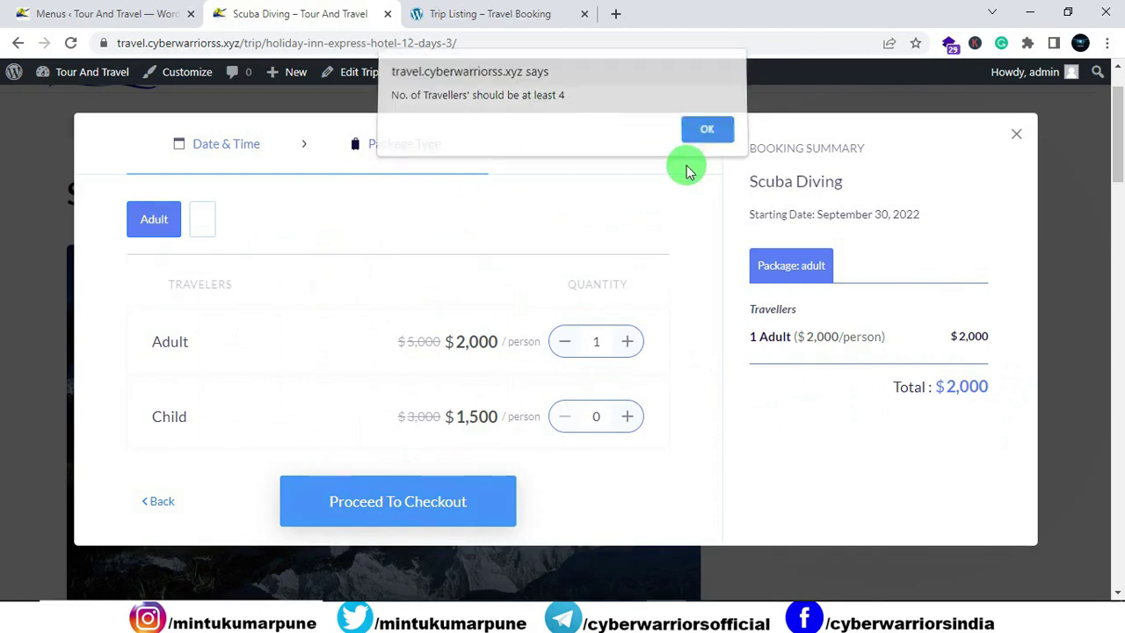
Step: Book 5 adults under the Adult package, proceed to checkout, and review the booking summary, billing form and payment method
left_click(202, 222)
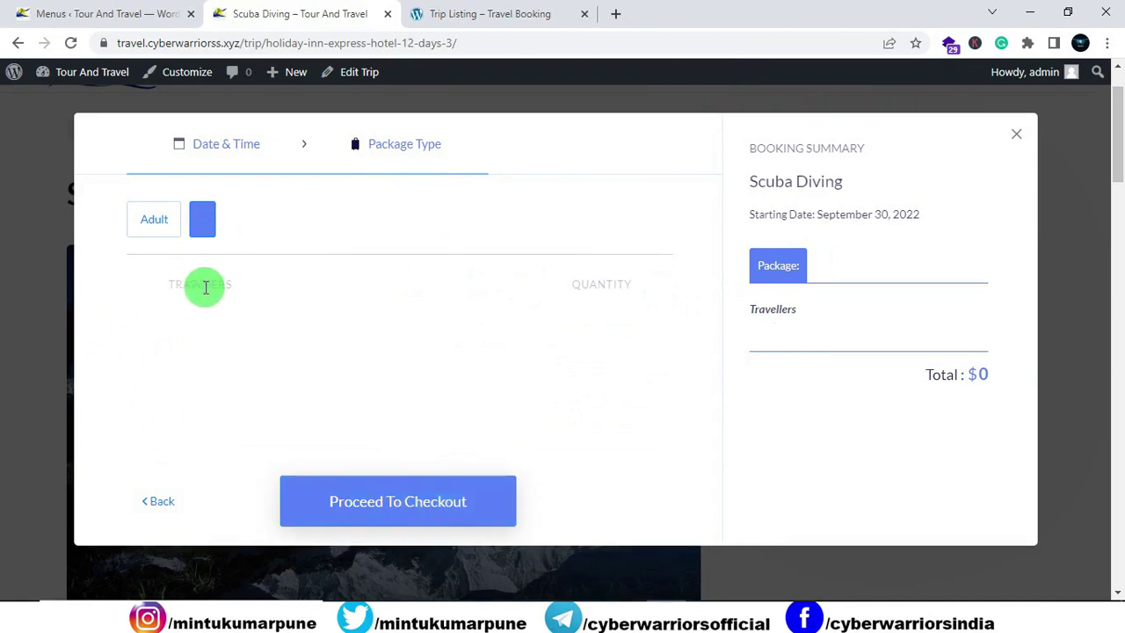
left_click(154, 219)
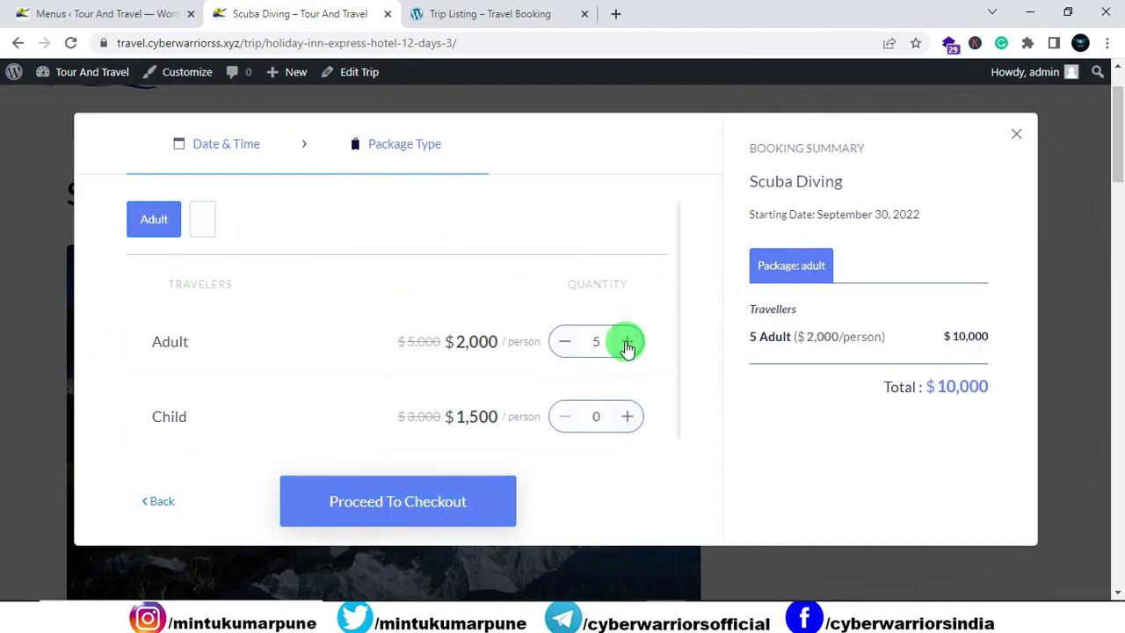
left_click(374, 515)
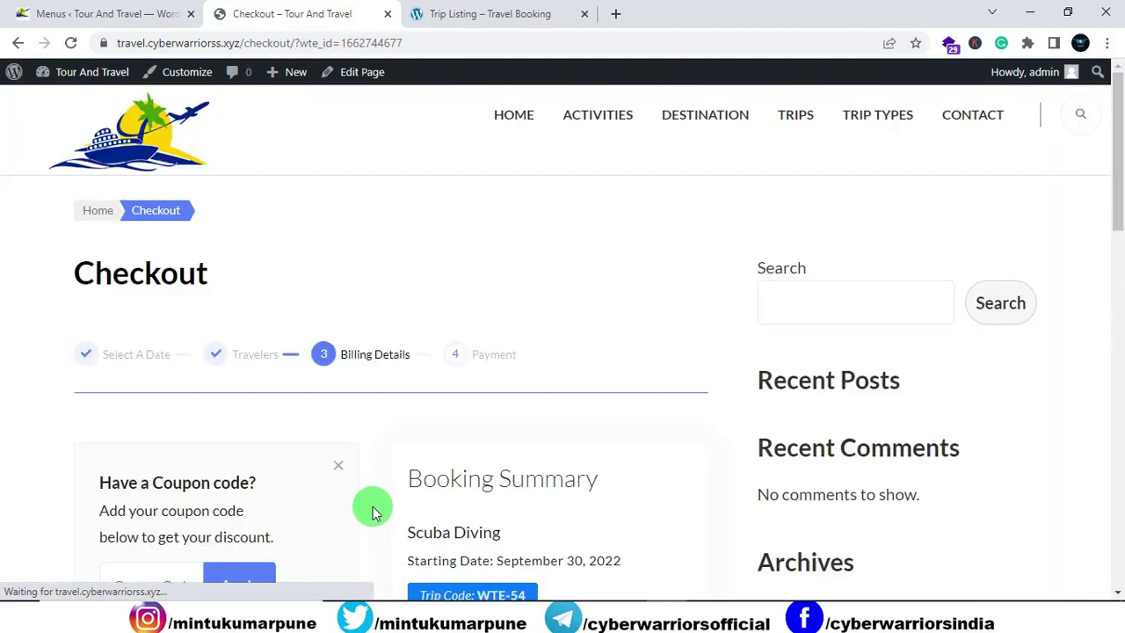
scroll(372, 508, "down", 4)
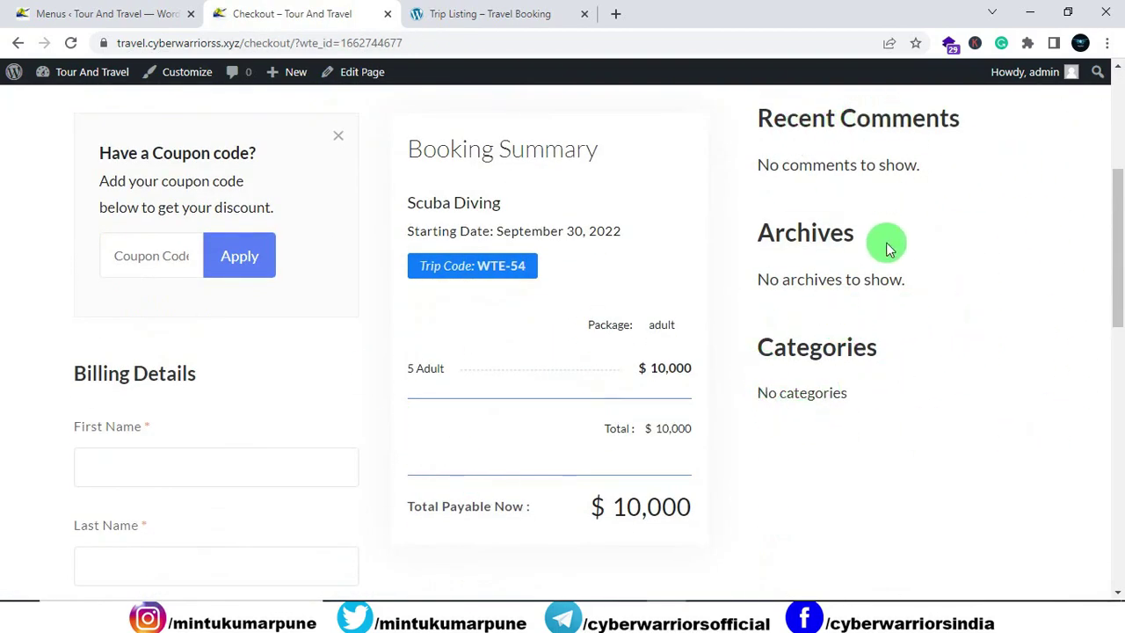
scroll(515, 372, "down", 8)
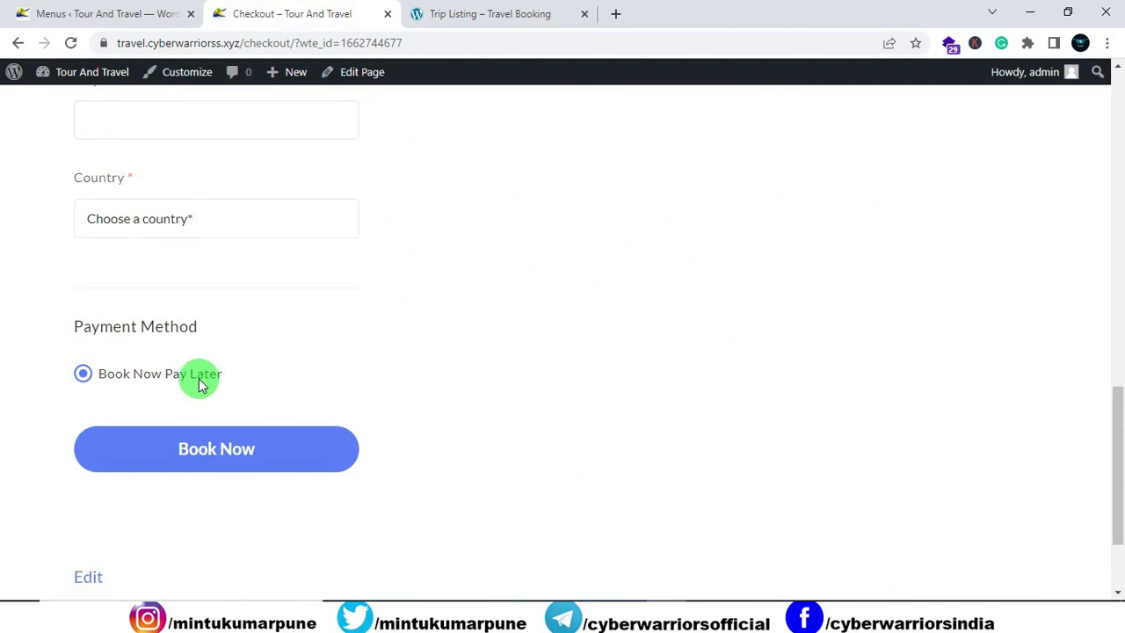
Step: Open the WP Travel Engine settings in the dashboard, skip the opt-in request, and go to the payment settings
left_click(78, 14)
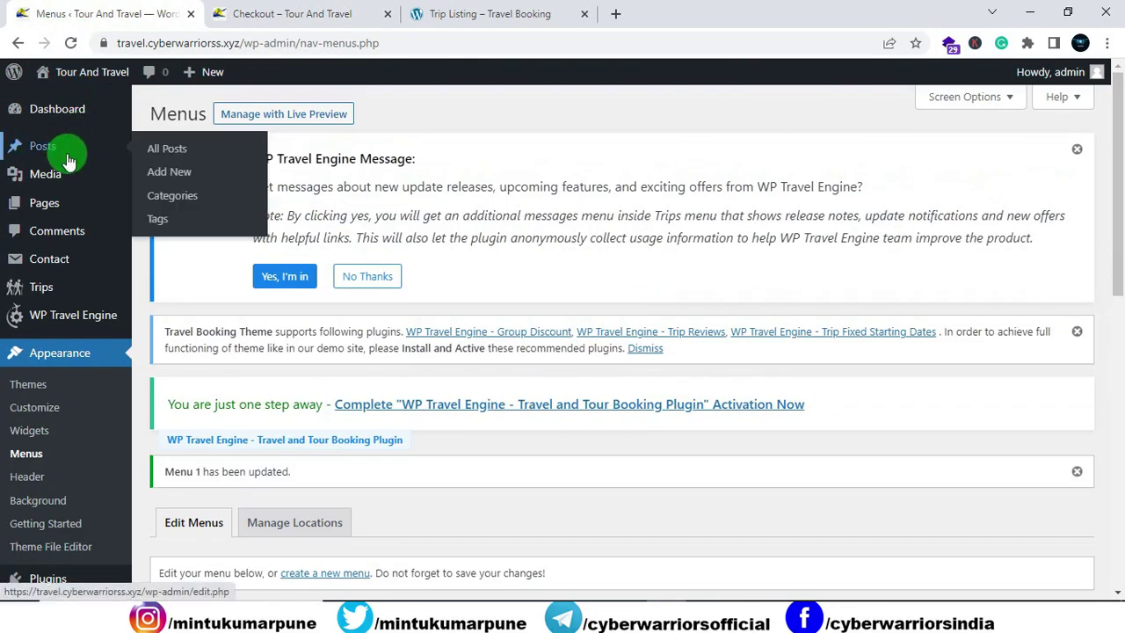
mouse_move(37, 295)
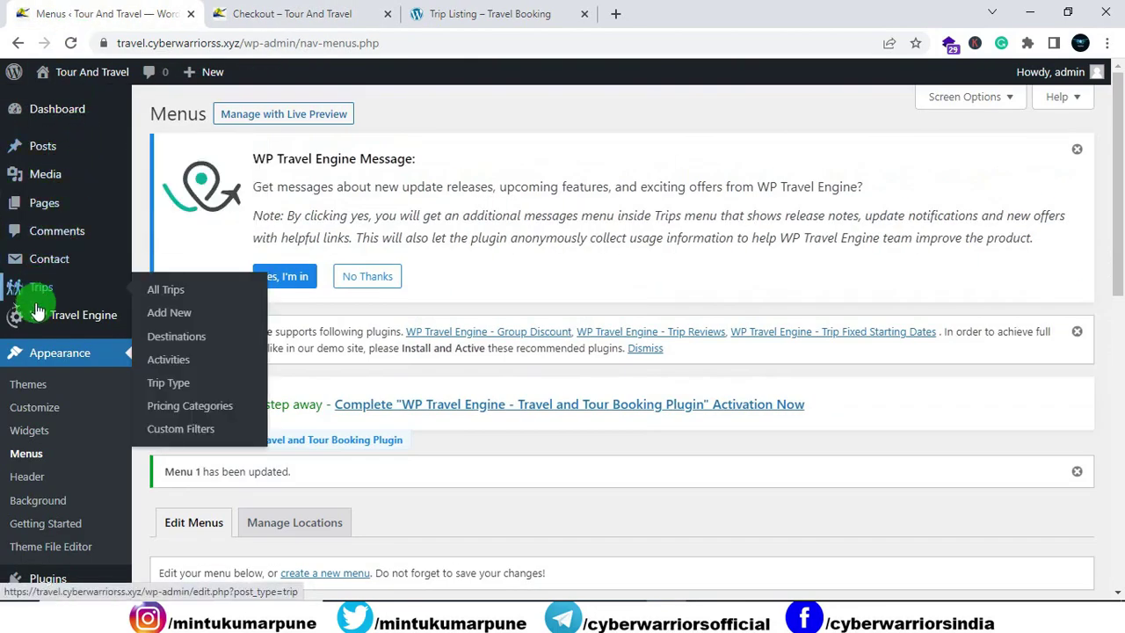
mouse_move(62, 324)
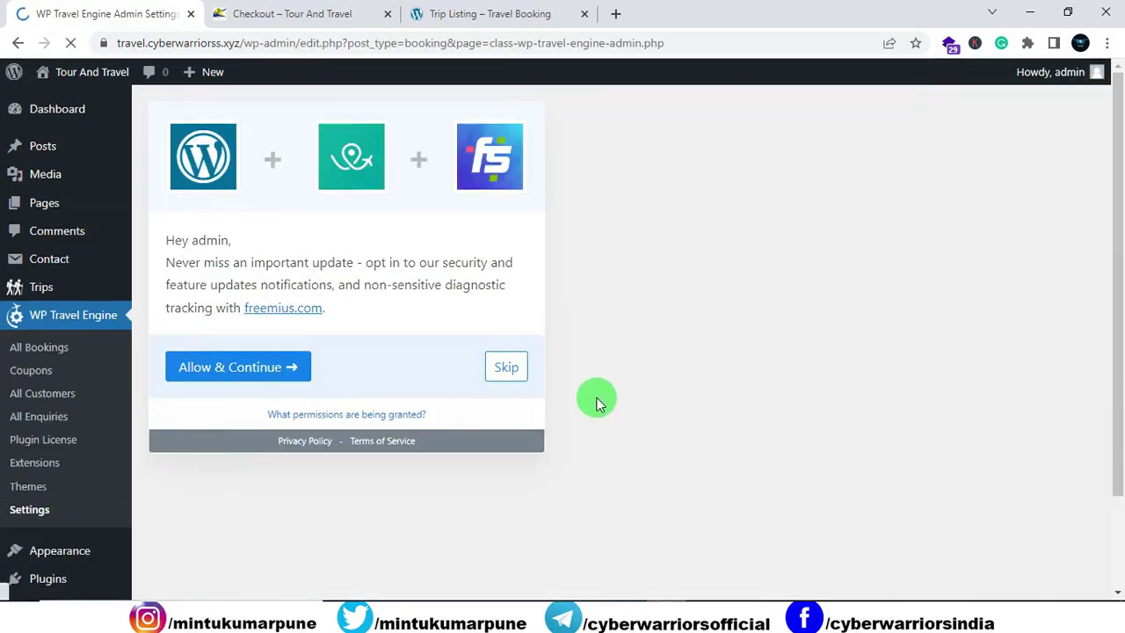
left_click(502, 373)
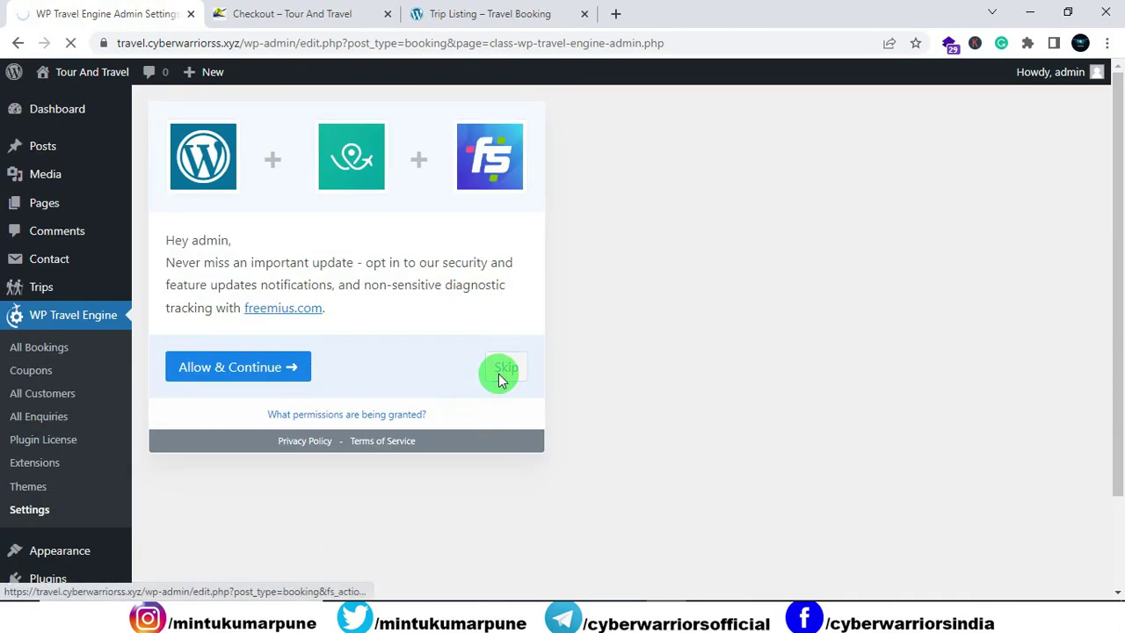
scroll(497, 383, "down", 5)
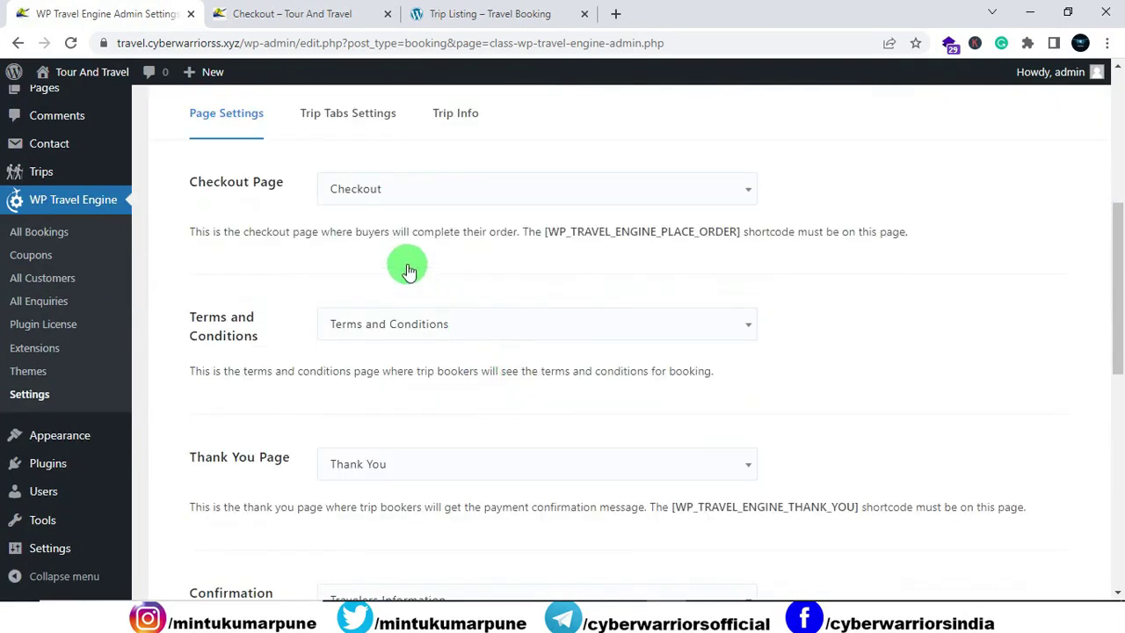
scroll(369, 209, "up", 3)
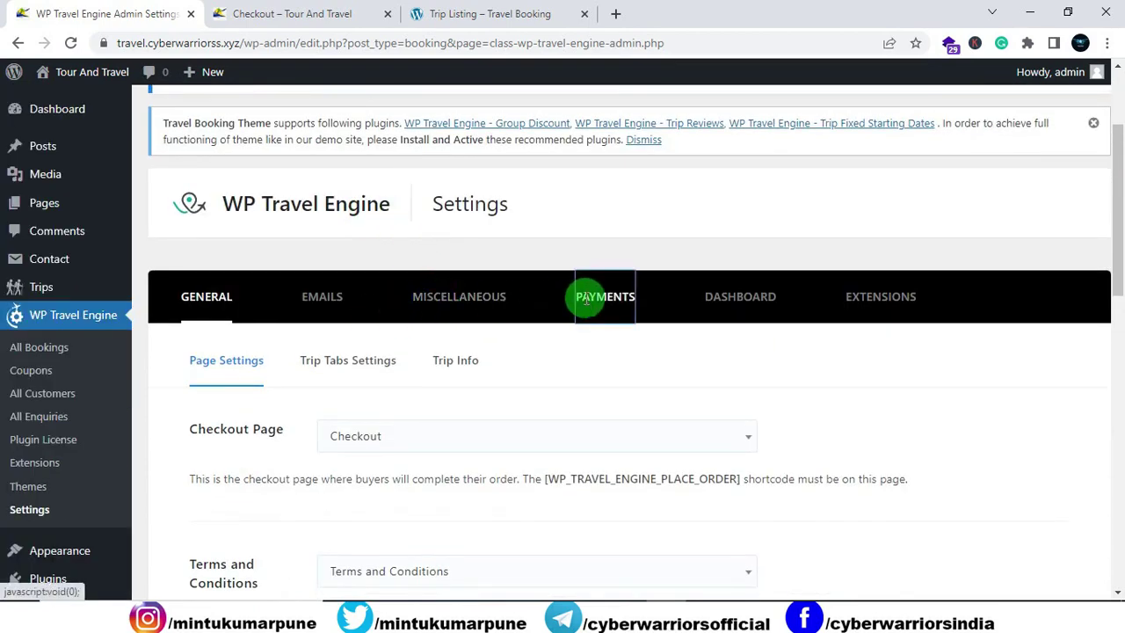
left_click(586, 297)
Step: Set the default gateway to Paypal Standard, enable Paypal Standard, Direct Bank Transfer and Check Payments, and save the settings
scroll(580, 297, "down", 3)
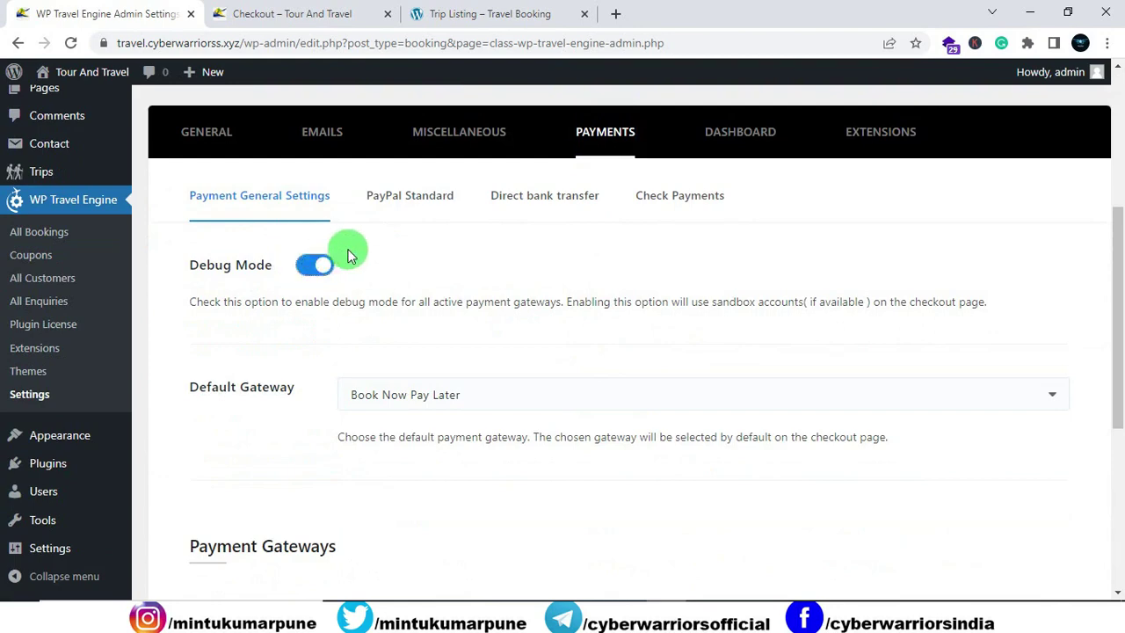
scroll(414, 253, "down", 2)
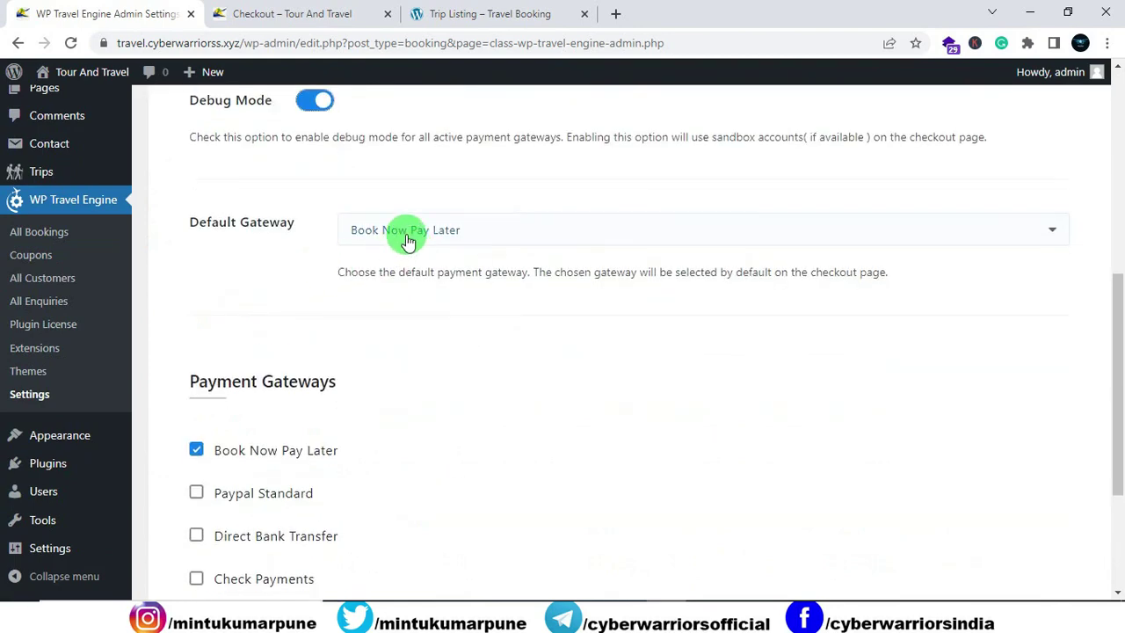
left_click(442, 230)
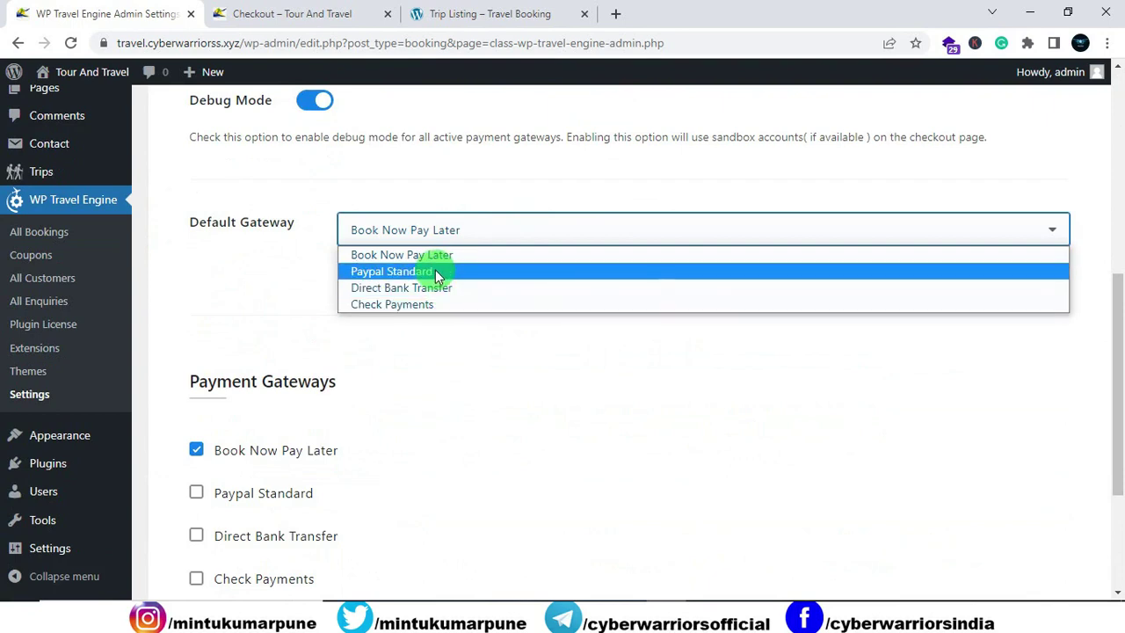
left_click(435, 271)
scroll(422, 279, "down", 2)
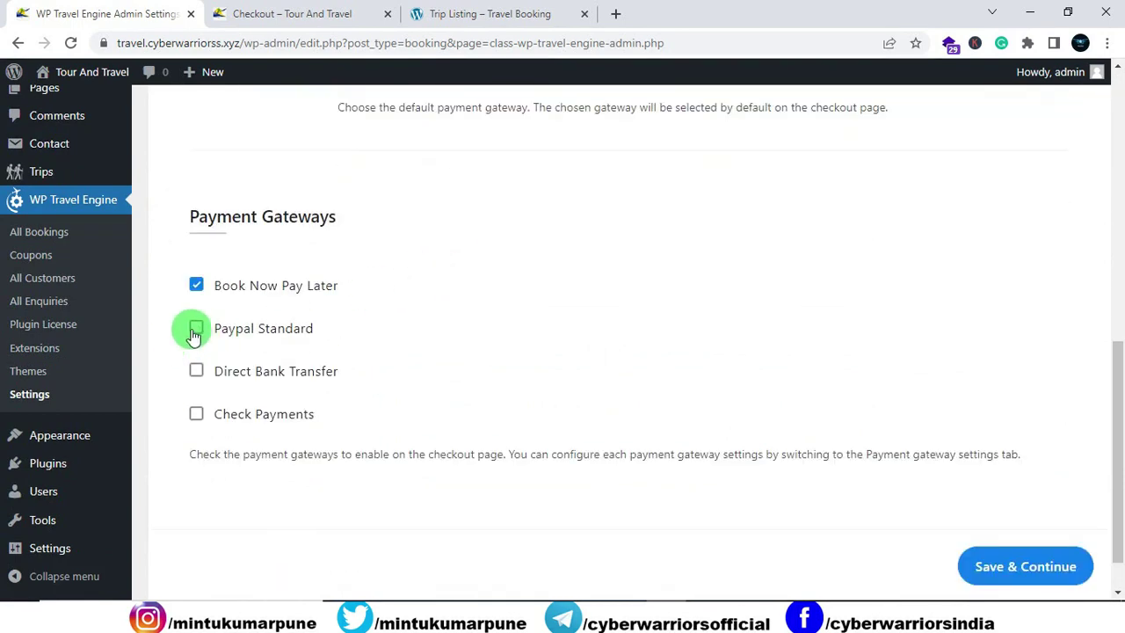
left_click(197, 418)
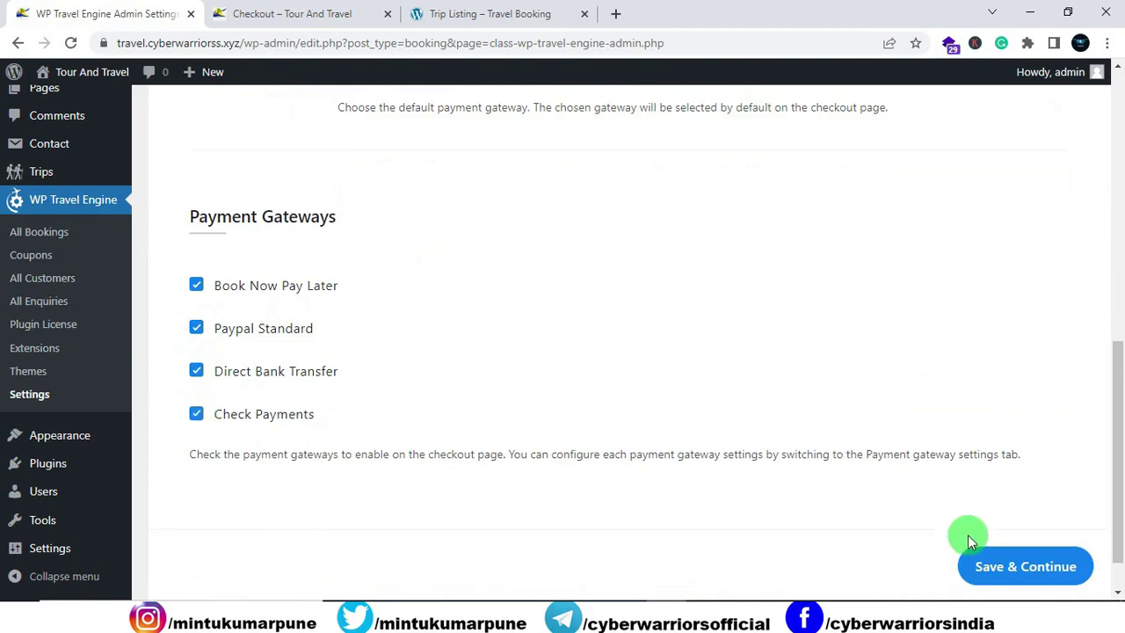
left_click(1022, 566)
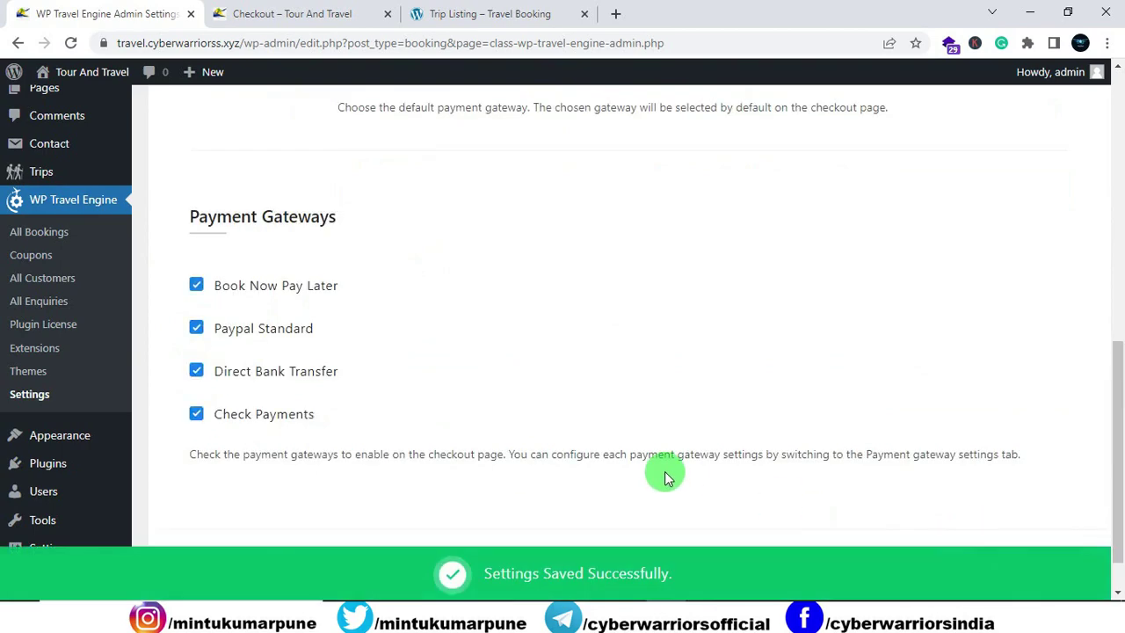
Step: Open the PayPal Standard settings to view the PayPal ID field
scroll(572, 396, "up", 4)
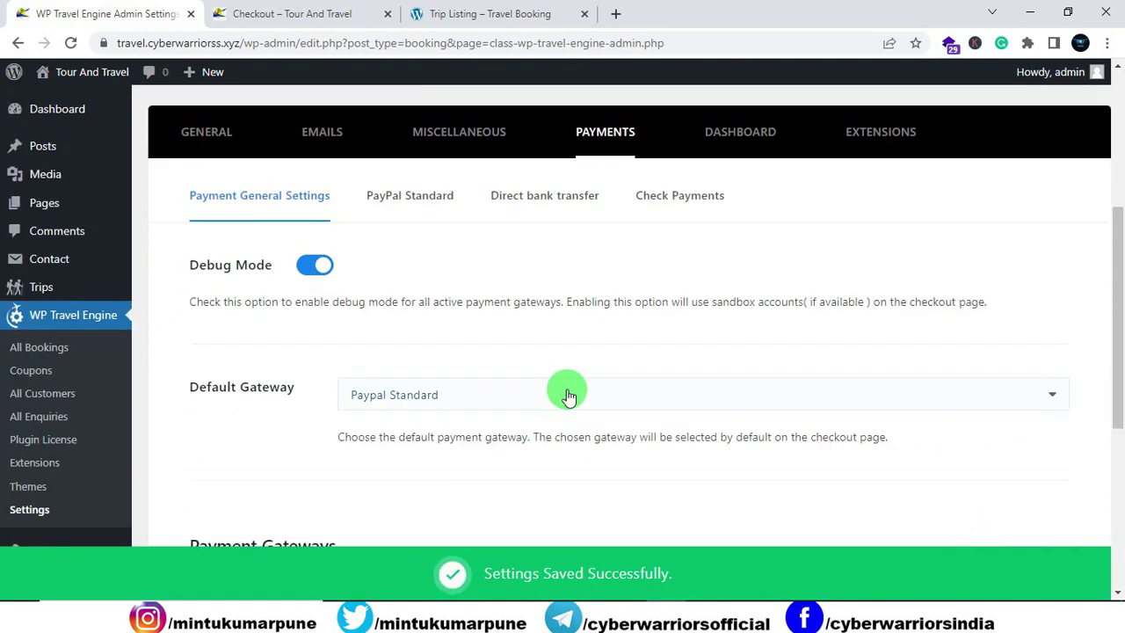
left_click(415, 203)
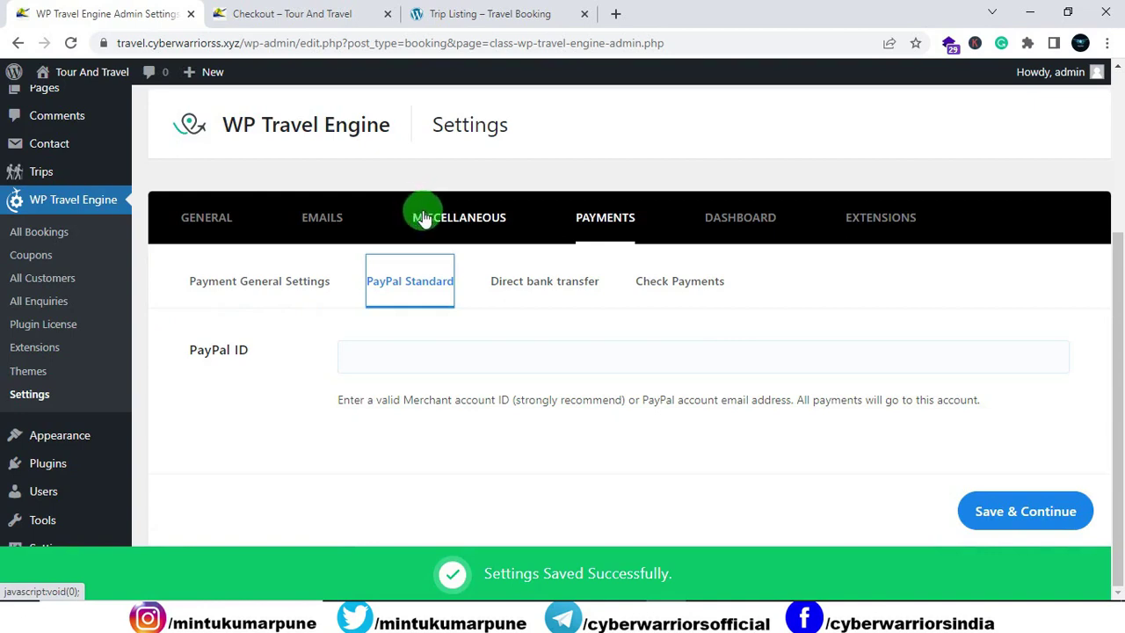
left_click(359, 354)
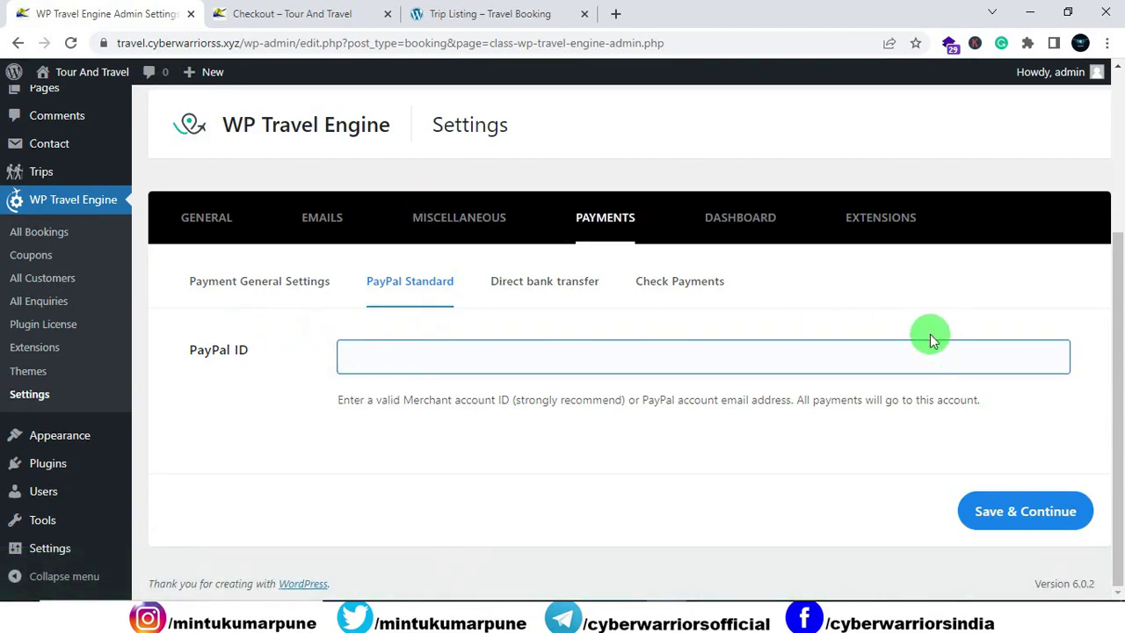
Step: Review the direct bank transfer title, description, instructions and account details, and save the payment settings
left_click(585, 291)
scroll(584, 294, "down", 2)
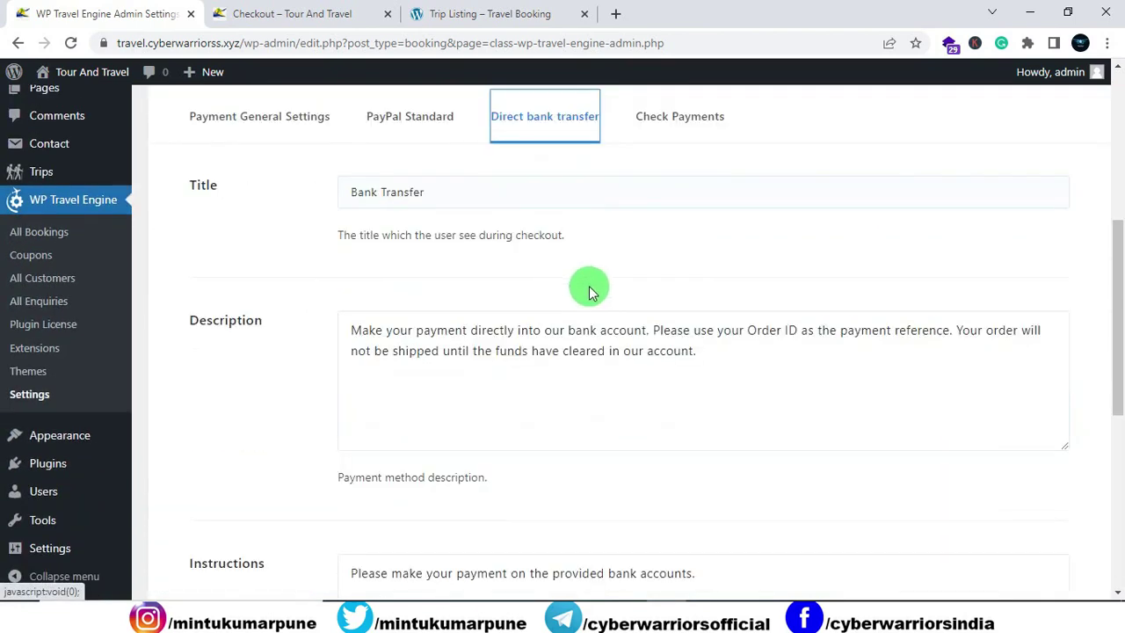
scroll(372, 195, "down", 2)
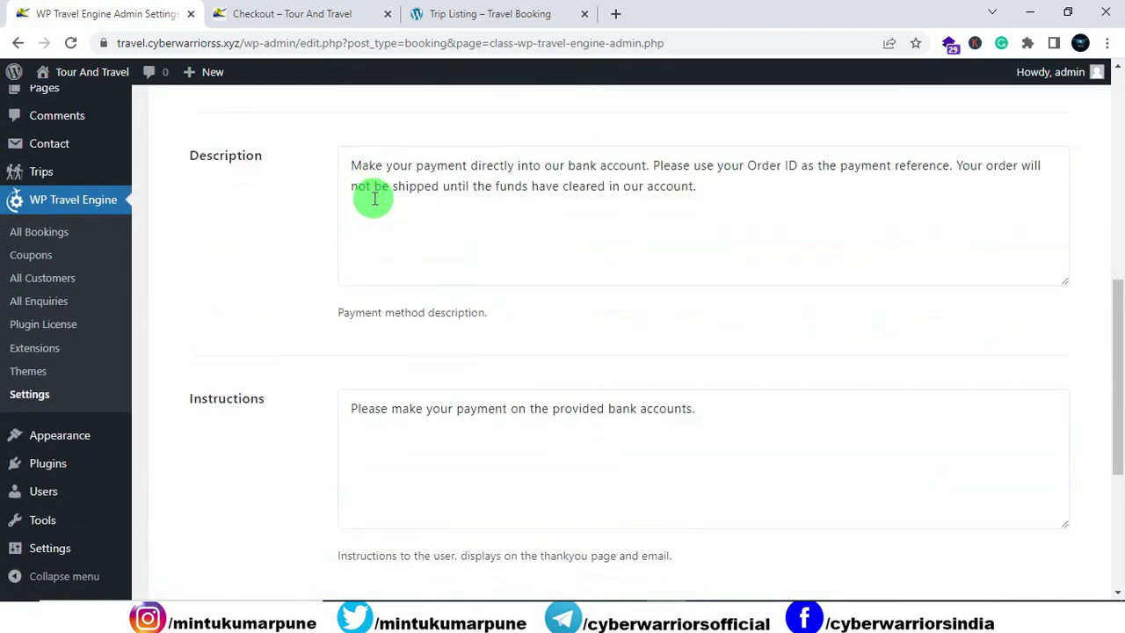
scroll(364, 377, "down", 3)
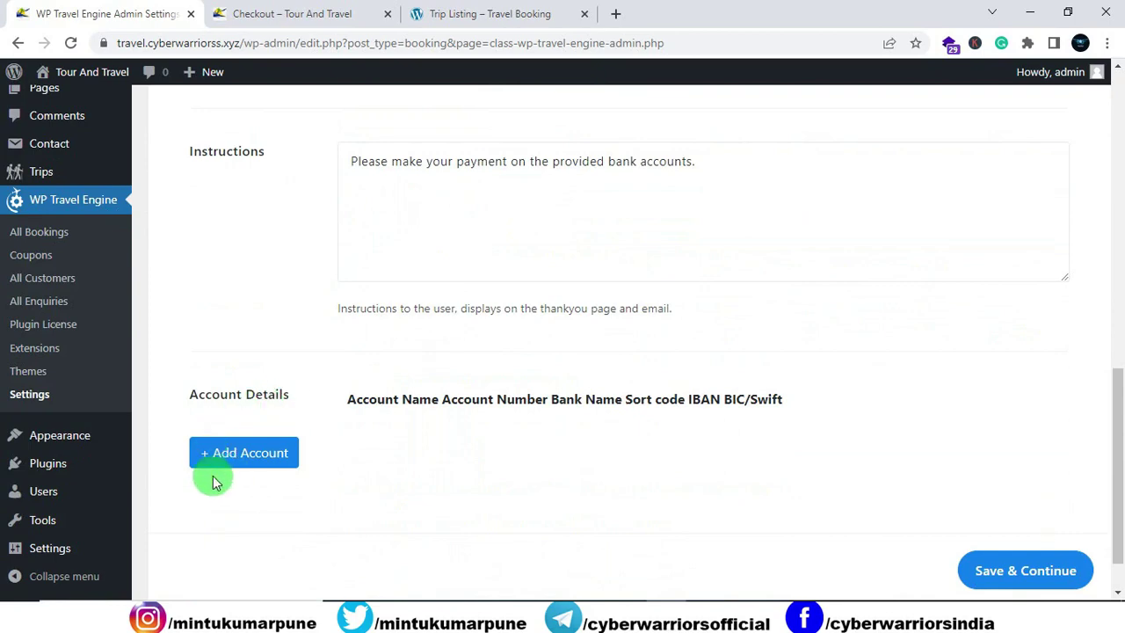
scroll(434, 439, "up", 9)
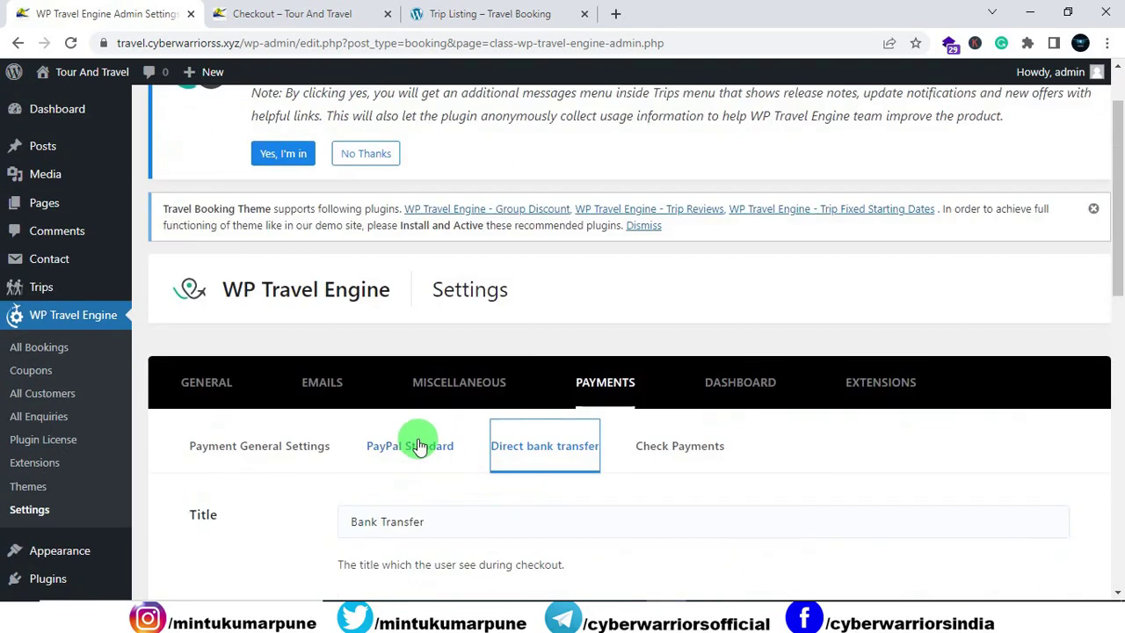
scroll(587, 437, "down", 3)
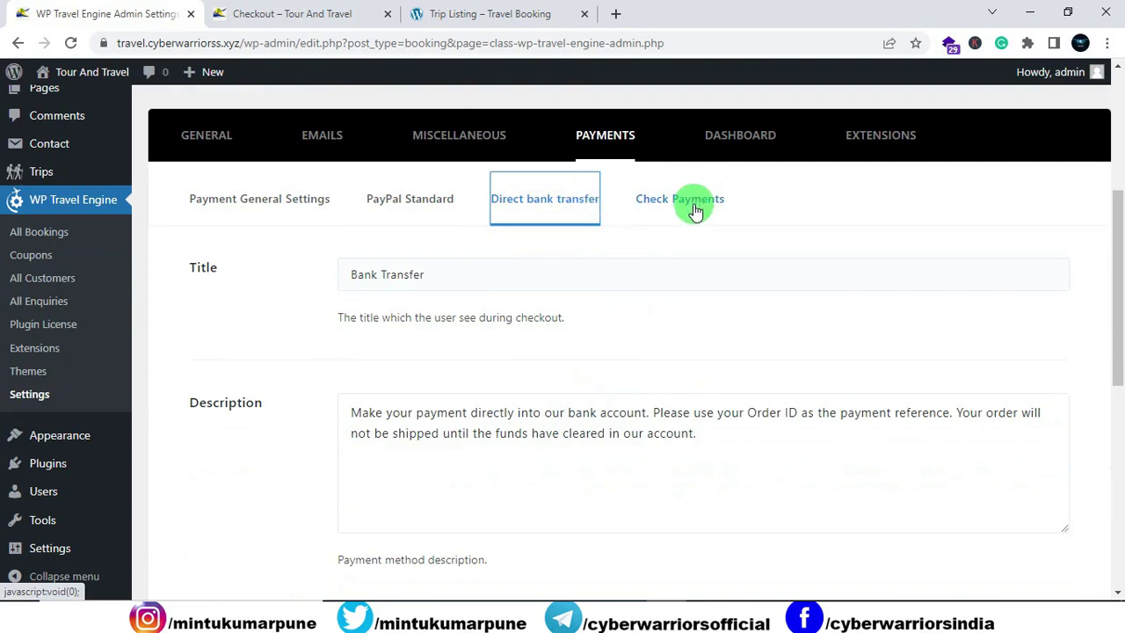
scroll(694, 211, "down", 2)
scroll(703, 220, "down", 4)
left_click(1030, 569)
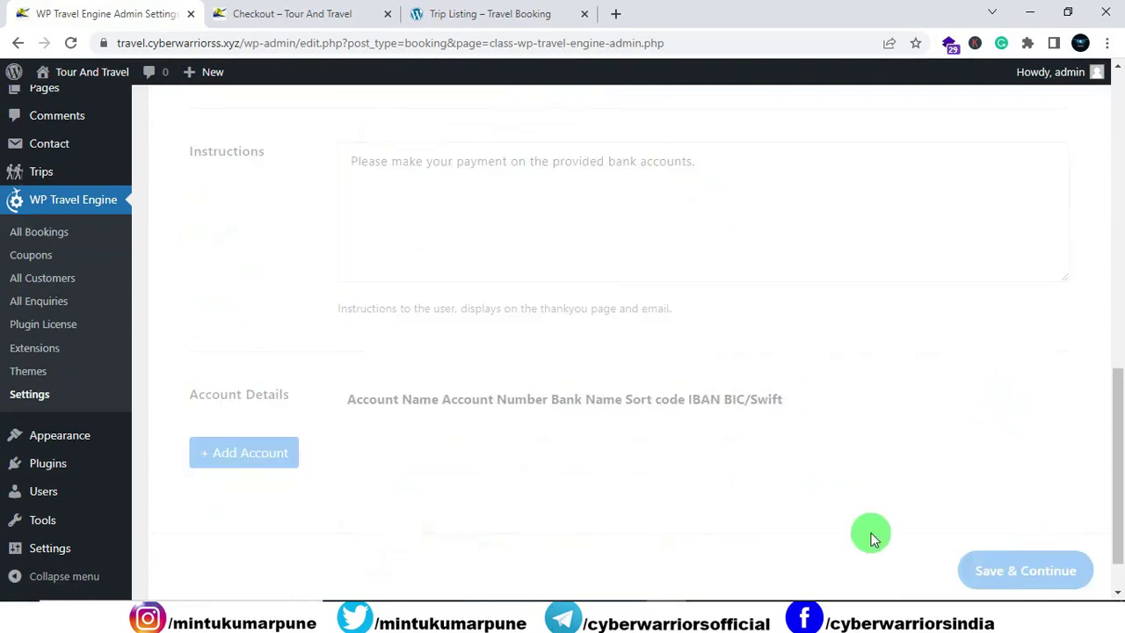
Step: Check the payment methods offered on the live checkout page, and go back to the site's Home page
left_click(435, 16)
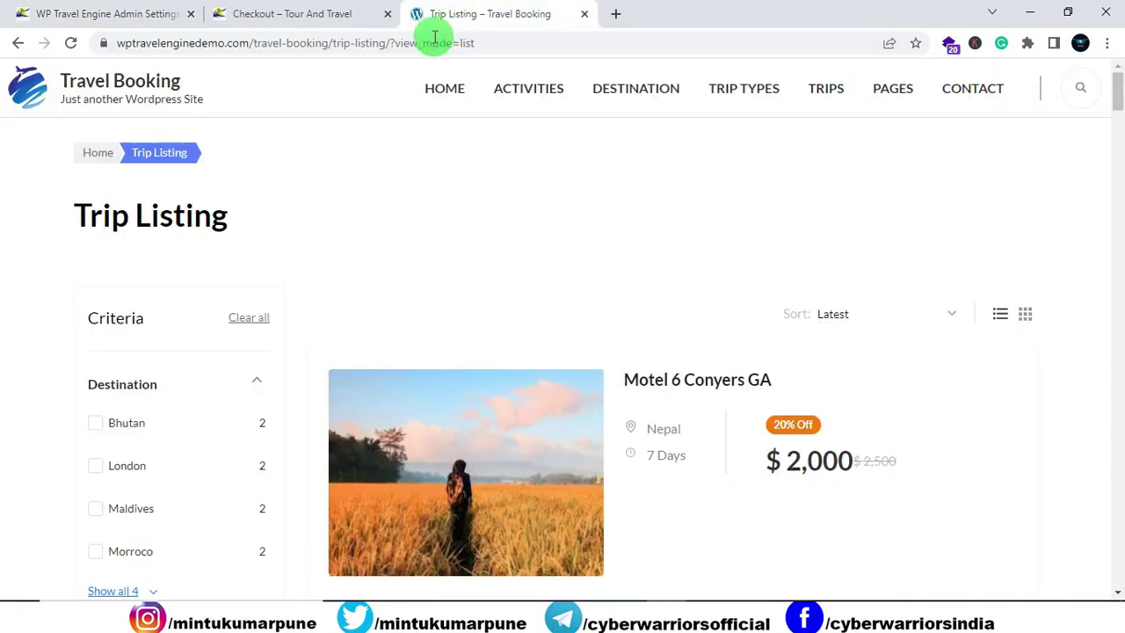
left_click(352, 16)
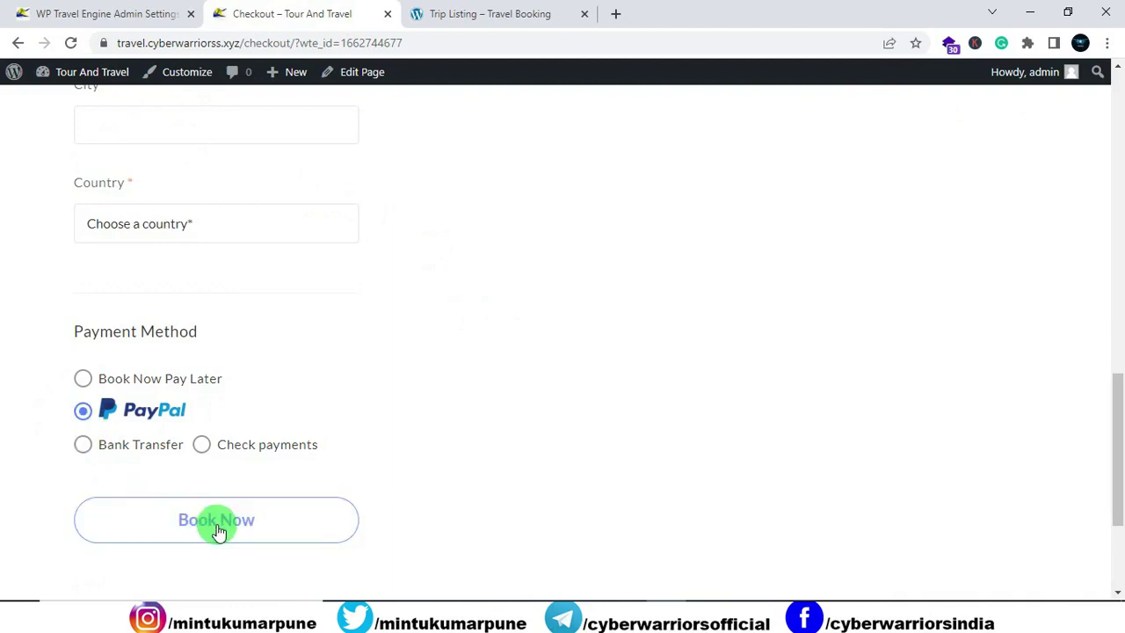
scroll(219, 532, "up", 15)
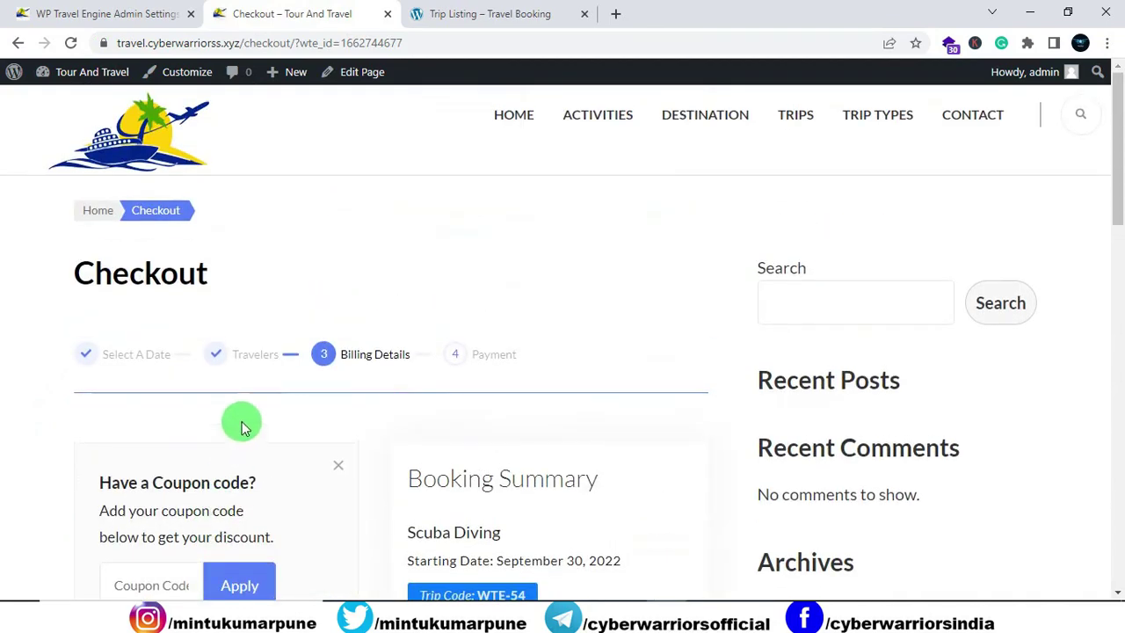
left_click(506, 129)
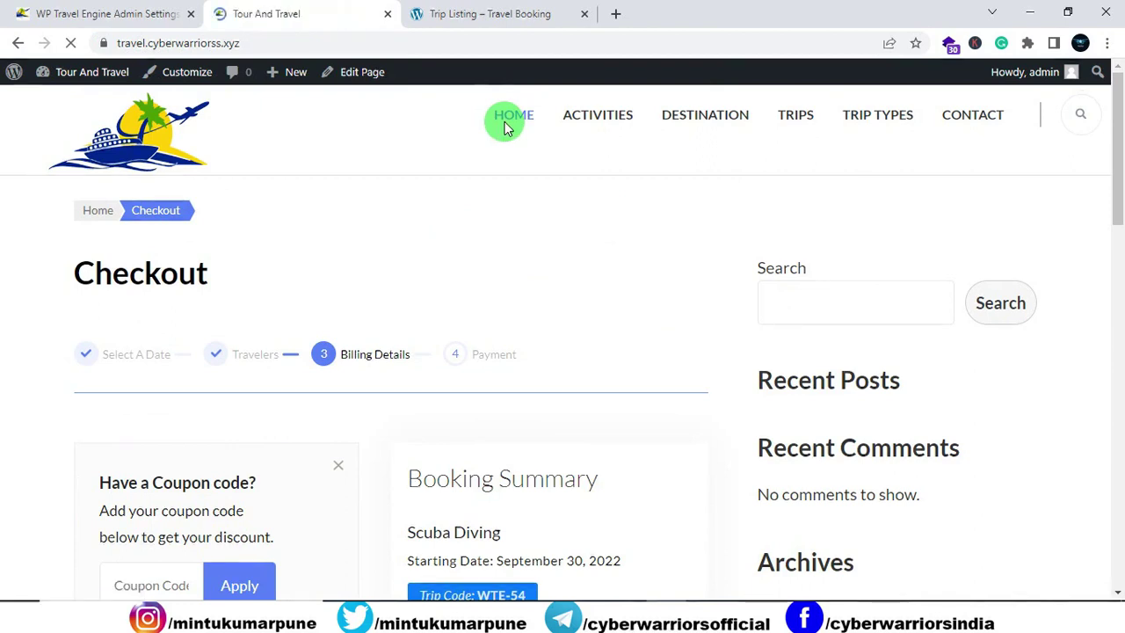